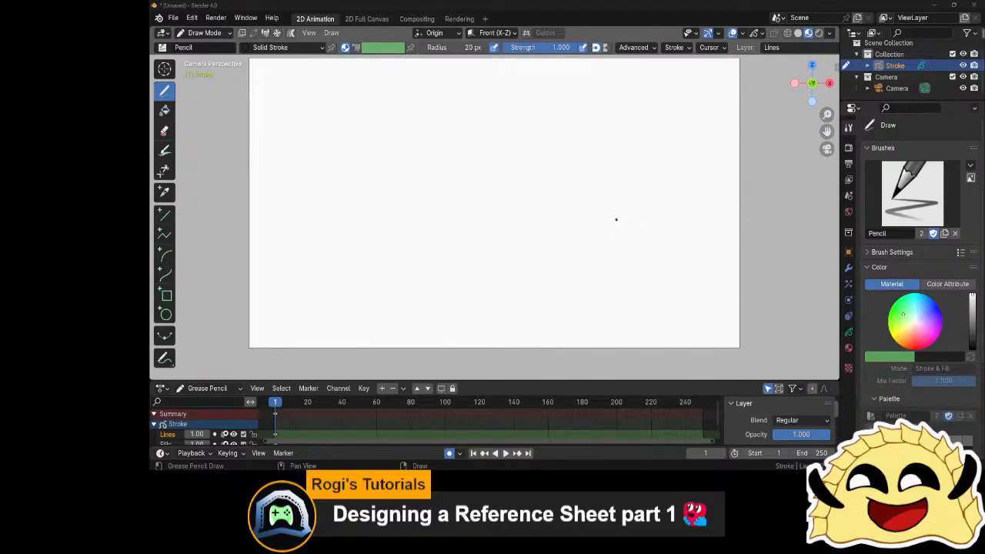
pyautogui.keyDown('shift'); pyautogui.moveTo(616, 215); pyautogui.dragTo(615, 234, button='middle'); pyautogui.keyUp('shift')
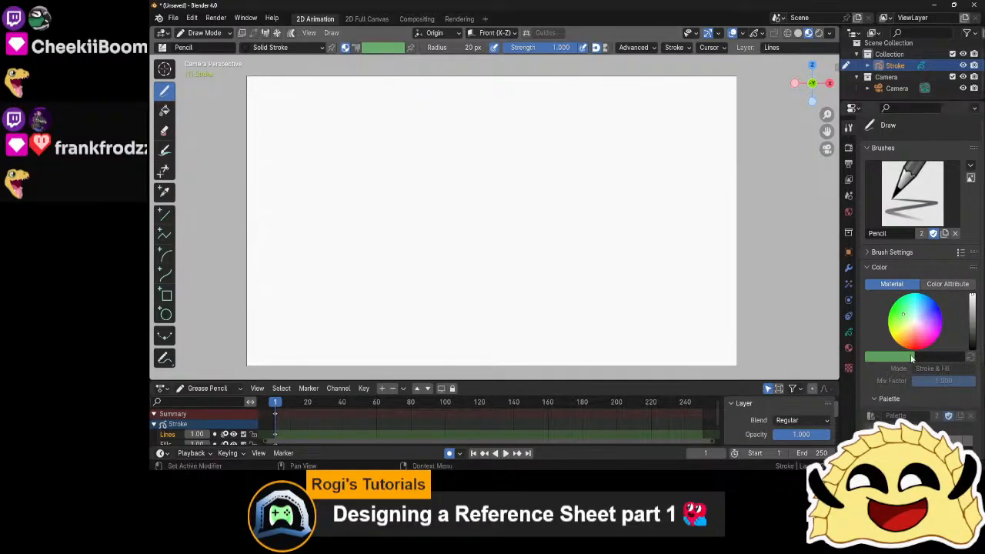
pyautogui.press('super+d')
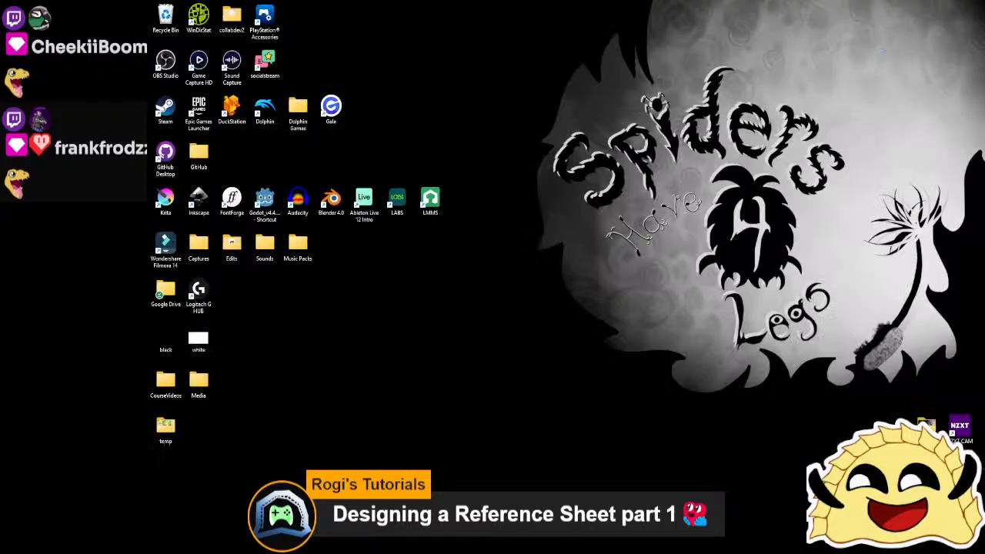
pyautogui.press('super+d')
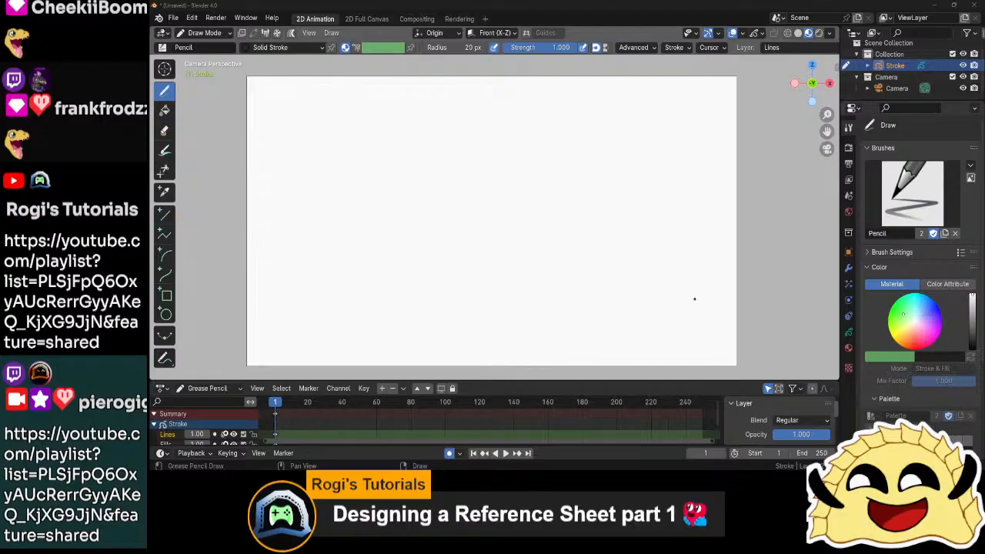
pyautogui.scroll(1, 632, 273)
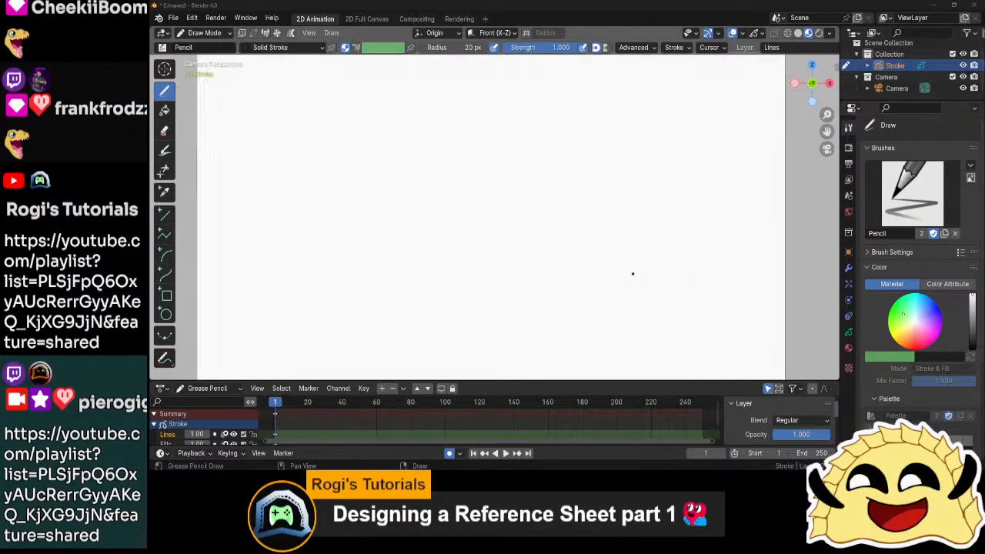
pyautogui.scroll(-1, 631, 272)
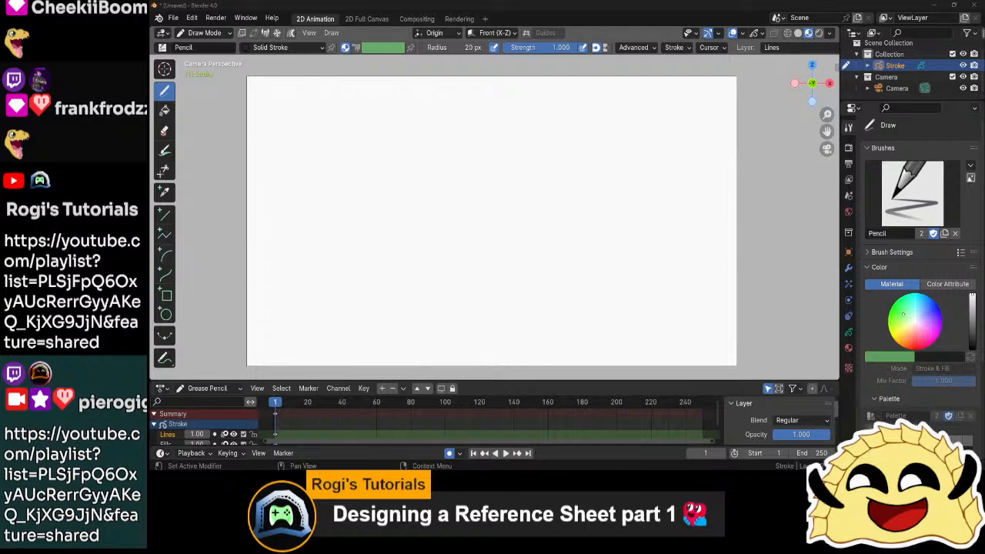
pyautogui.press('super+d')
pyautogui.press('super+d')
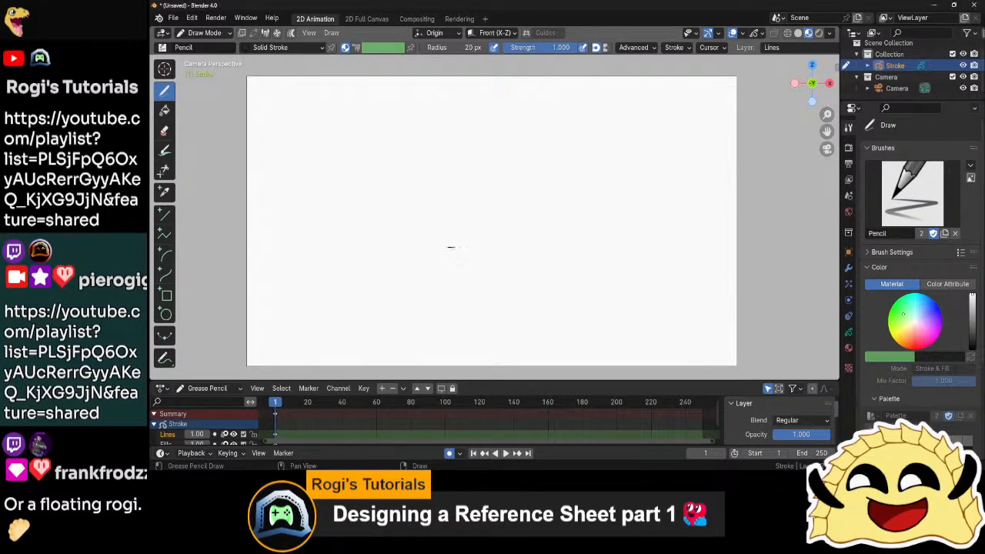
# - Sketch a rough dome-shaped character with two raised arms, round eyes with pupils and a small wavy mouth
pyautogui.moveTo(451, 244)
pyautogui.mouseDown()
pyautogui.moveTo(532, 172)
pyautogui.moveTo(611, 211)
pyautogui.moveTo(605, 282)
pyautogui.moveTo(502, 281)
pyautogui.moveTo(446, 268)
pyautogui.moveTo(461, 176)
pyautogui.moveTo(484, 221)
pyautogui.mouseUp()
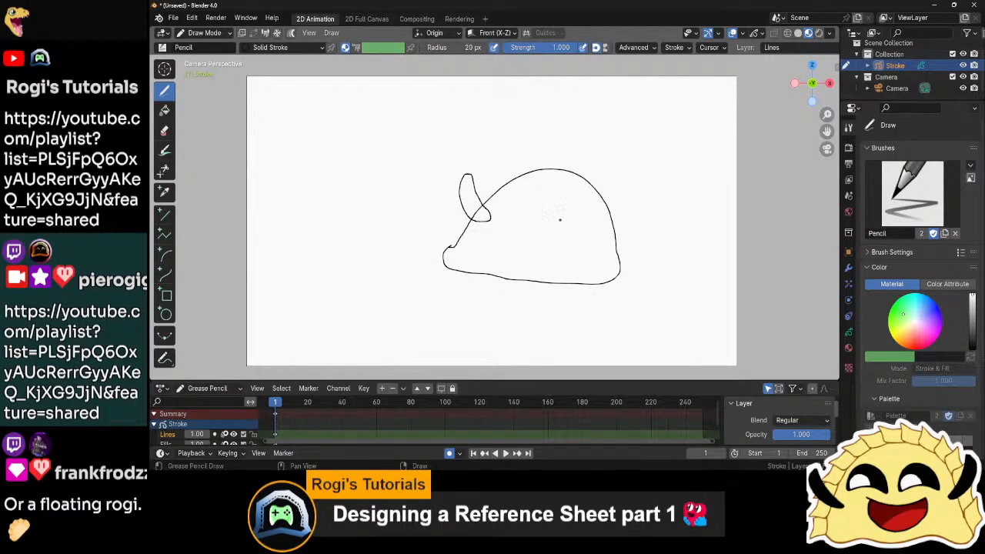
pyautogui.moveTo(604, 224)
pyautogui.mouseDown()
pyautogui.moveTo(631, 199)
pyautogui.moveTo(643, 220)
pyautogui.moveTo(599, 226)
pyautogui.mouseUp()
pyautogui.moveTo(522, 216)
pyautogui.mouseDown()
pyautogui.moveTo(505, 209)
pyautogui.moveTo(538, 198)
pyautogui.moveTo(521, 216)
pyautogui.moveTo(579, 206)
pyautogui.moveTo(573, 223)
pyautogui.mouseUp()
pyautogui.click(559, 209)
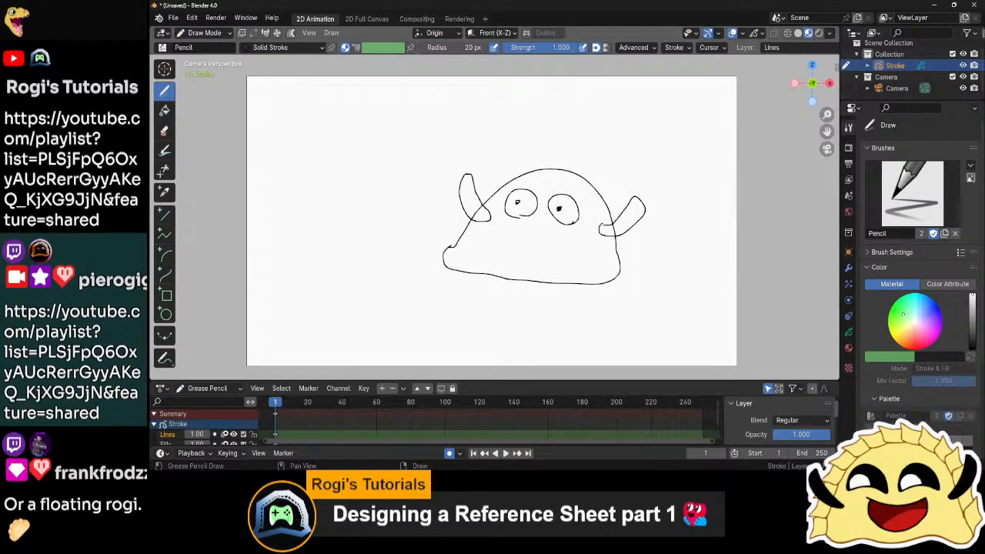
pyautogui.moveTo(523, 240); pyautogui.dragTo(566, 245)
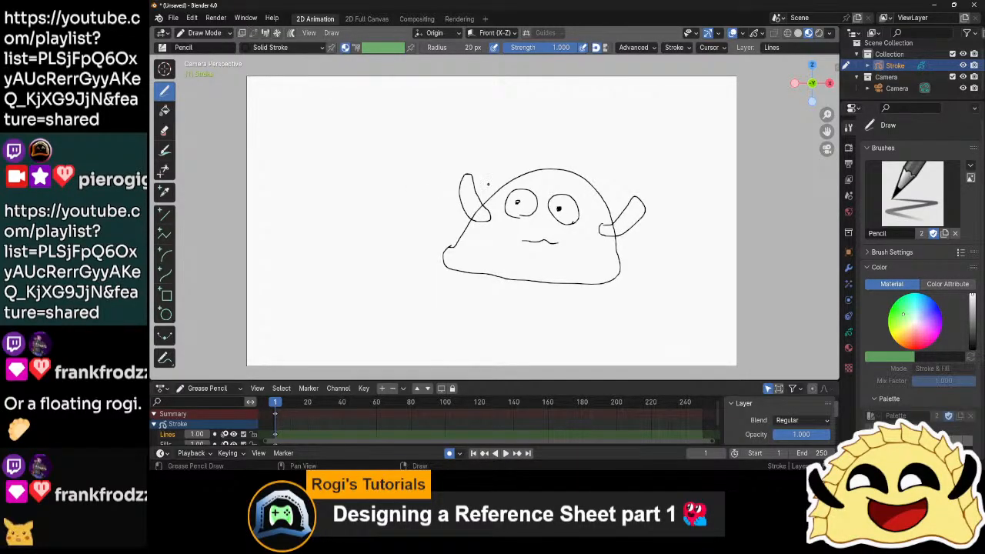
# - Switch to Edit Mode and delete all points of the dome-shaped character sketch
pyautogui.hotkey('ctrl', 'Tab')
pyautogui.click(609, 185)
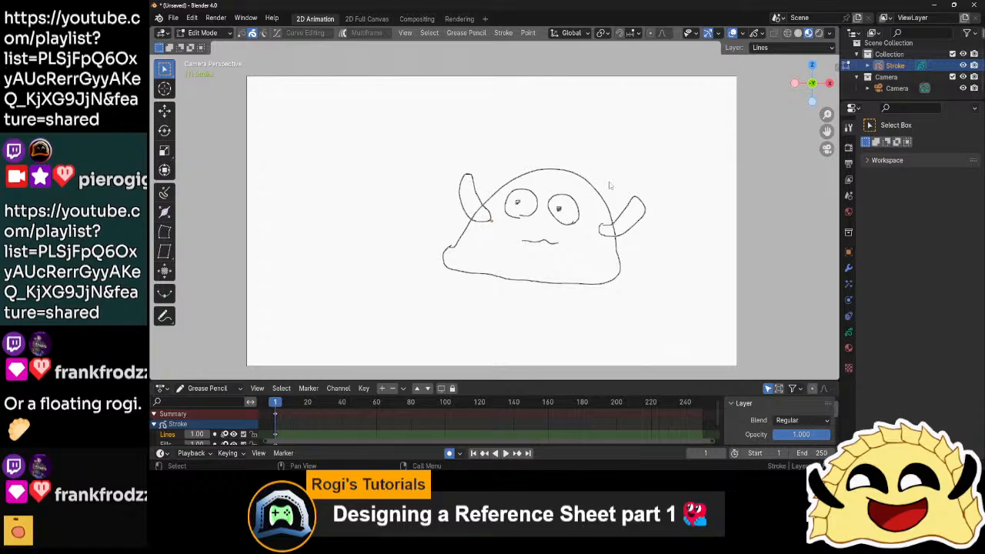
pyautogui.press('a')
pyautogui.press('x')
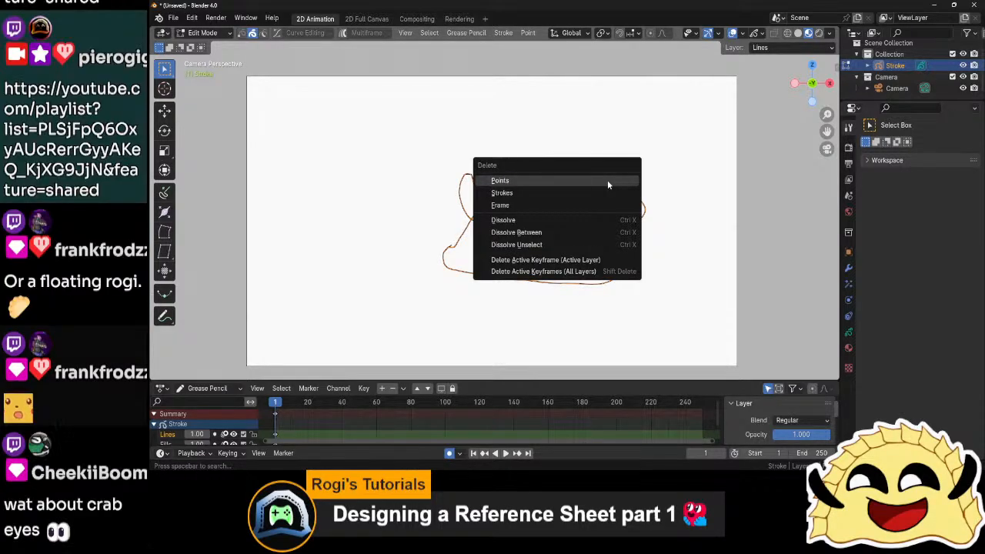
pyautogui.click(608, 182)
# - Return to Draw Mode and sketch a crab-like oval body with two stalked round eyes and filled pupils
pyautogui.scroll(1, 590, 205)
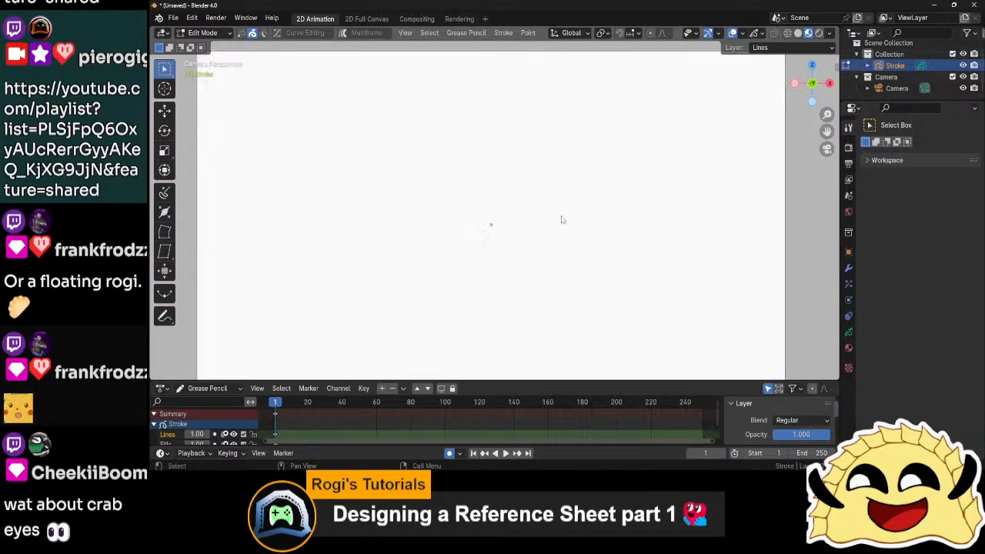
pyautogui.keyDown('shift'); pyautogui.moveTo(472, 213); pyautogui.dragTo(537, 224, button='middle'); pyautogui.keyUp('shift')
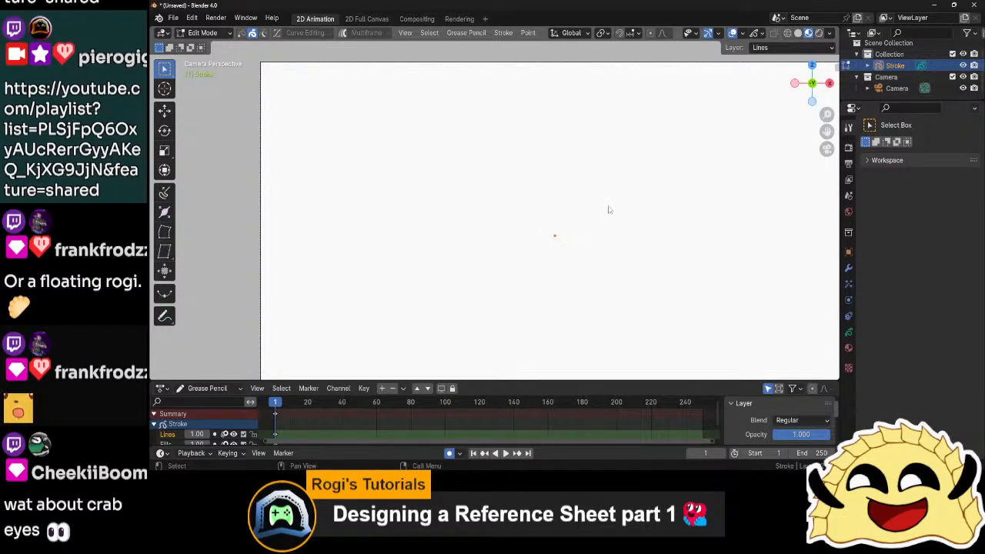
pyautogui.hotkey('ctrl', 'Tab')
pyautogui.click(504, 179)
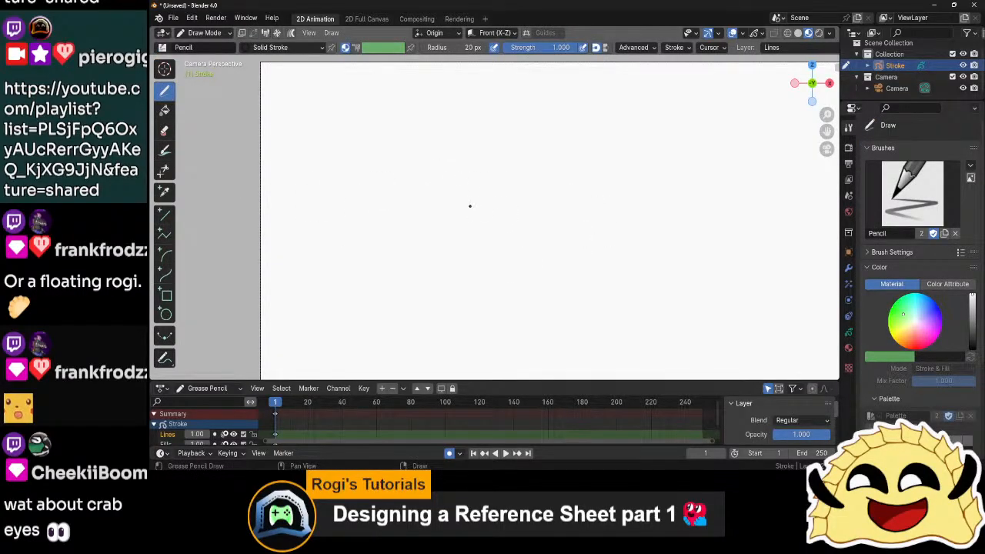
pyautogui.moveTo(447, 224)
pyautogui.mouseDown()
pyautogui.moveTo(625, 198)
pyautogui.moveTo(478, 285)
pyautogui.moveTo(452, 222)
pyautogui.moveTo(461, 144)
pyautogui.moveTo(476, 118)
pyautogui.moveTo(474, 175)
pyautogui.mouseUp()
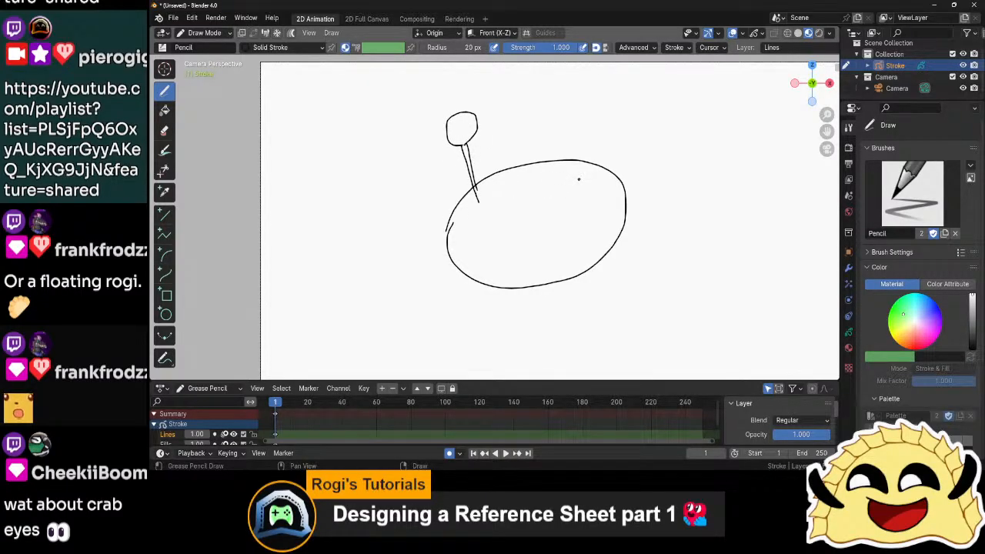
pyautogui.moveTo(579, 180)
pyautogui.mouseDown()
pyautogui.moveTo(597, 121)
pyautogui.moveTo(589, 94)
pyautogui.moveTo(604, 120)
pyautogui.moveTo(581, 182)
pyautogui.mouseUp()
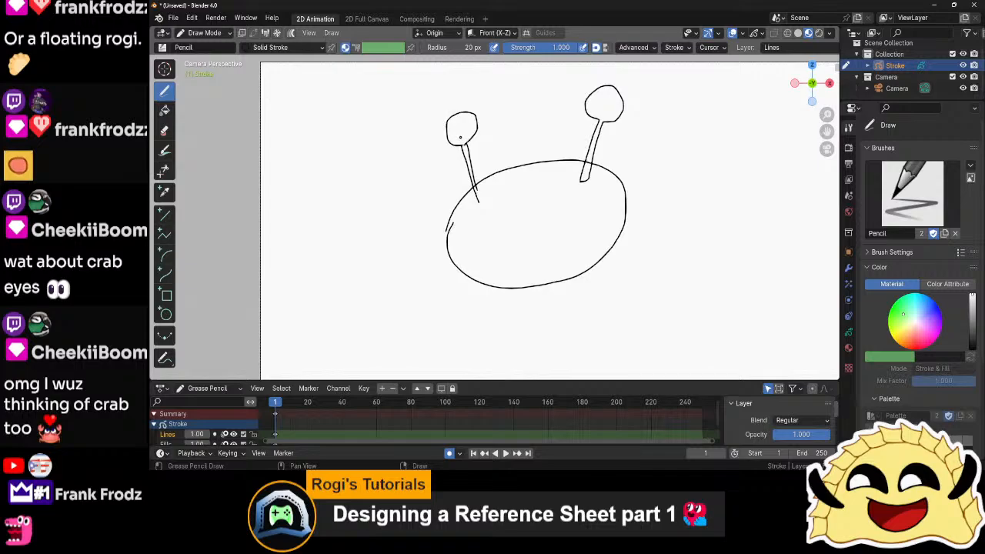
pyautogui.moveTo(460, 127); pyautogui.dragTo(458, 137)
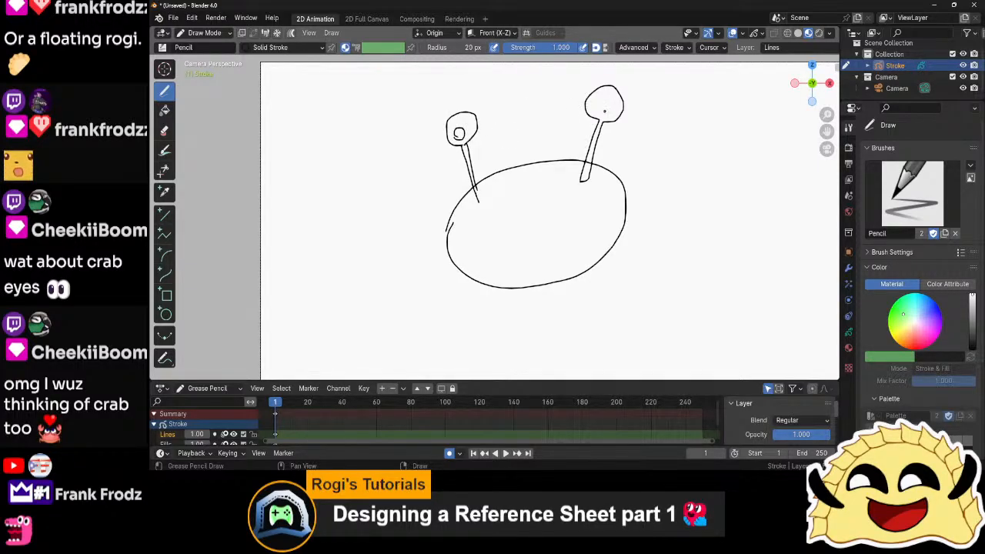
pyautogui.moveTo(597, 108); pyautogui.dragTo(602, 112)
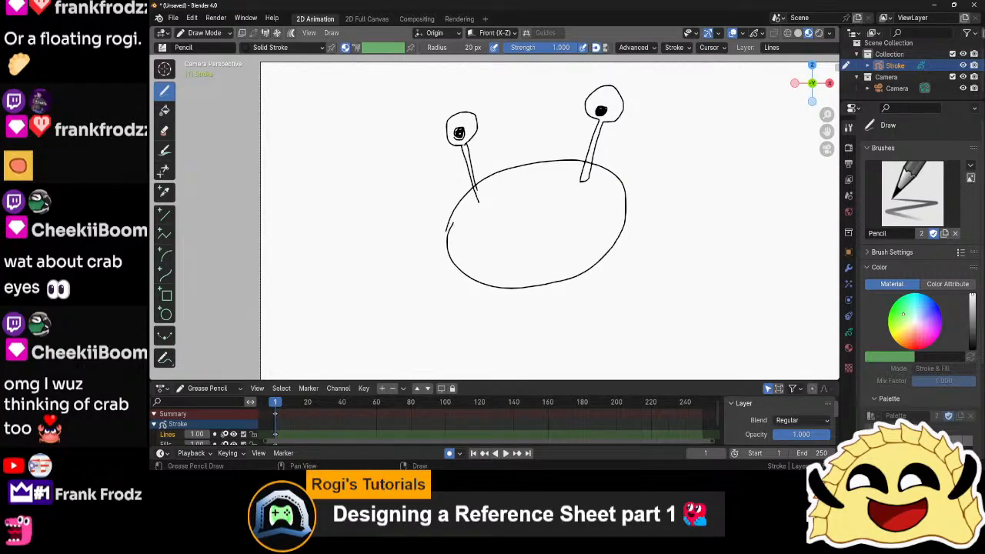
# - Undo all strokes of the crab-like sketch until the canvas is blank
pyautogui.hotkey('ctrl', 'z')
pyautogui.hotkey('ctrl', 'z')
pyautogui.hotkey('ctrl', 'z')
pyautogui.hotkey('ctrl', 'z')
pyautogui.hotkey('ctrl', 'z')
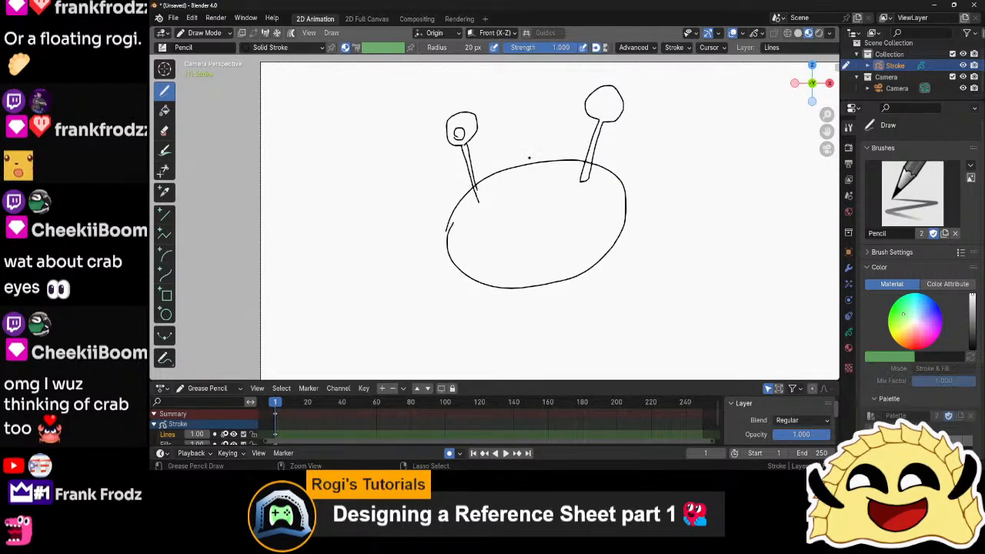
pyautogui.hotkey('ctrl', 'z')
pyautogui.hotkey('ctrl', 'z')
pyautogui.hotkey('ctrl', 'z')
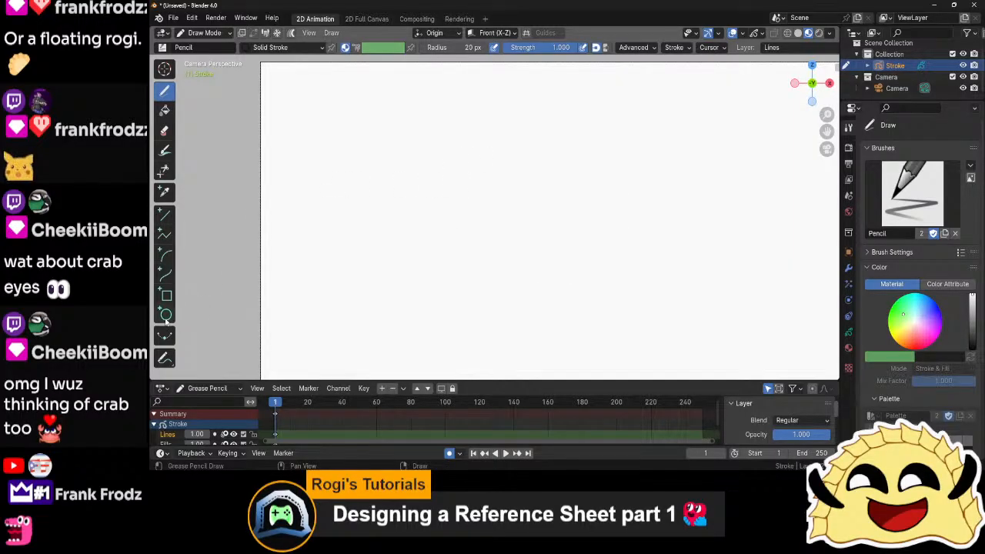
# - Draw a large, nearly round circle in the upper middle of the canvas with the Circle tool
pyautogui.scroll(-2, 547, 237)
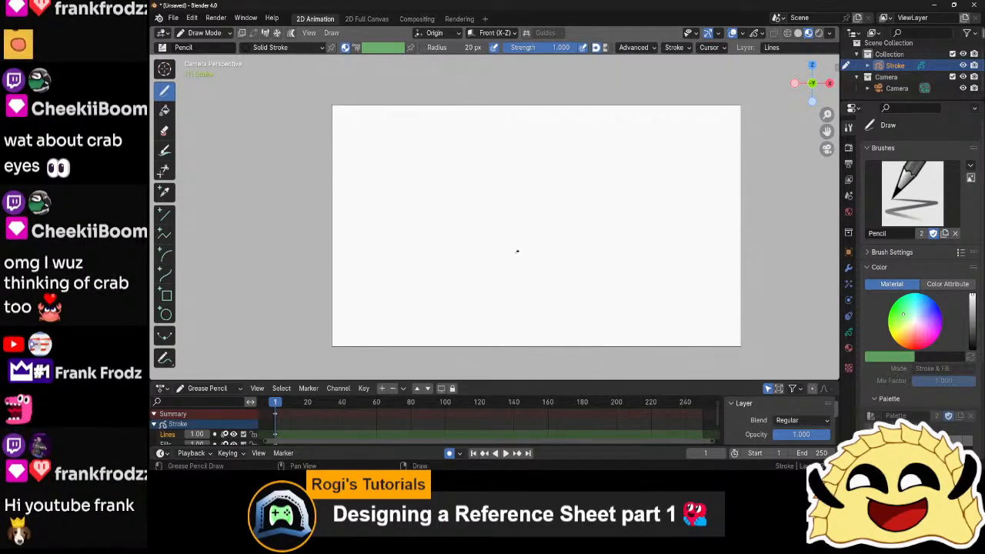
pyautogui.scroll(3, 495, 225)
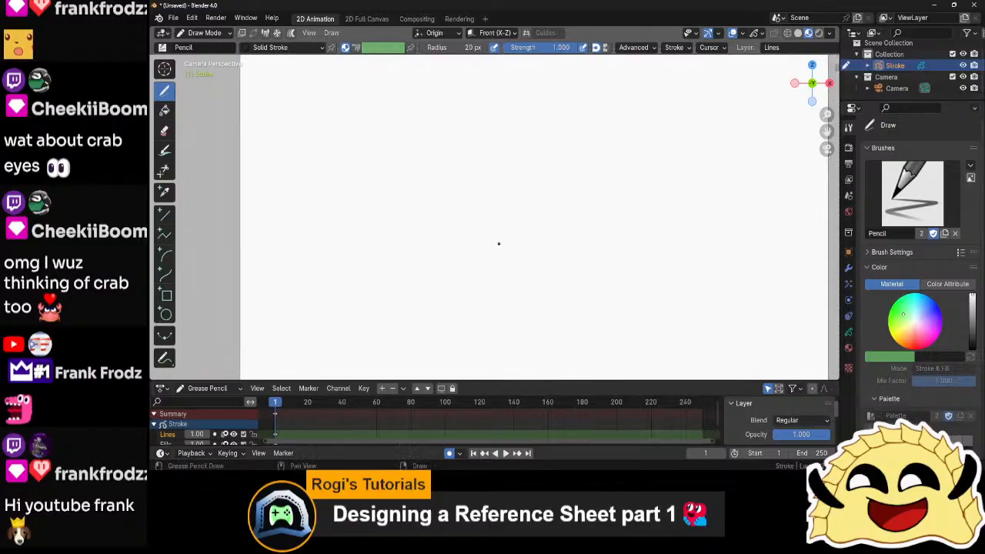
pyautogui.scroll(-1, 500, 240)
pyautogui.scroll(1, 500, 242)
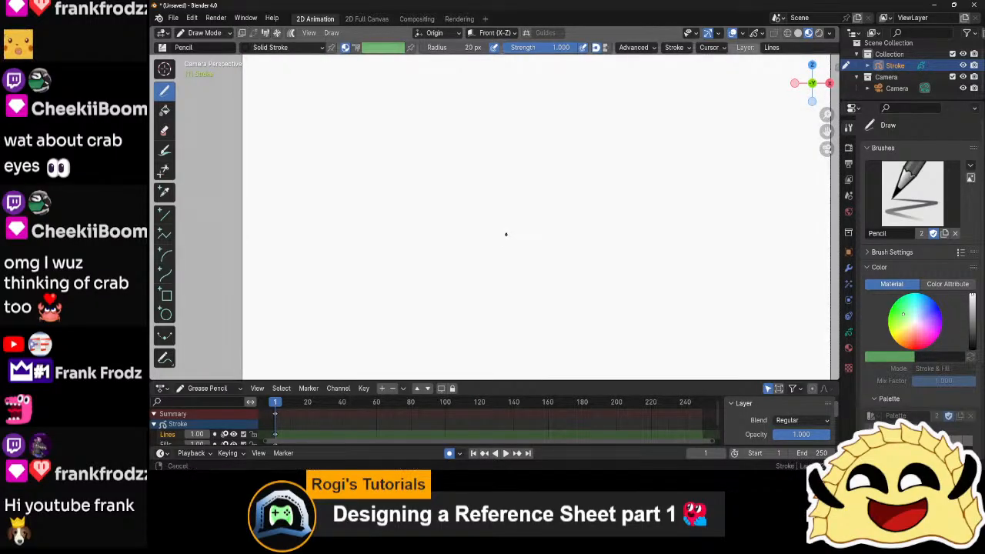
pyautogui.click(165, 313)
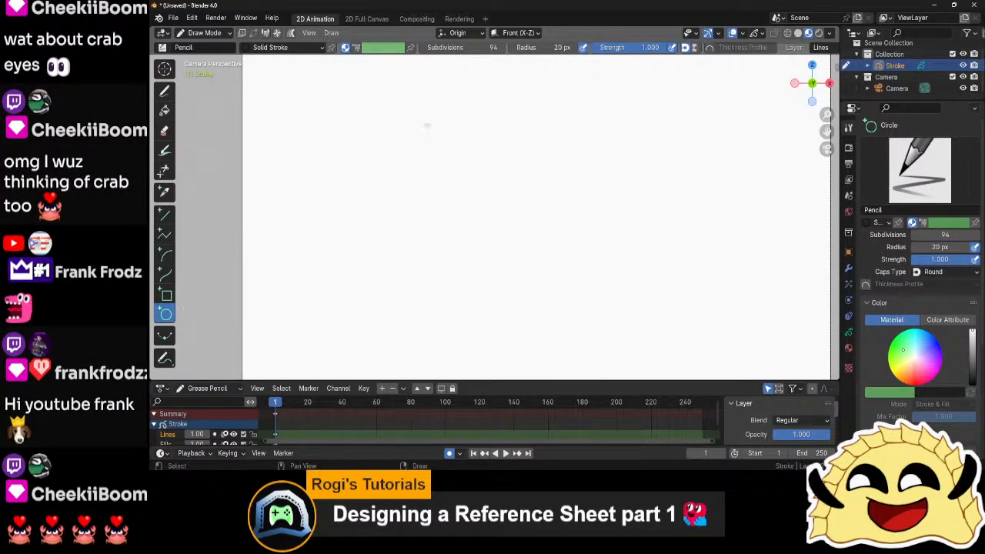
pyautogui.moveTo(396, 103); pyautogui.dragTo(550, 252)
pyautogui.press('Return')
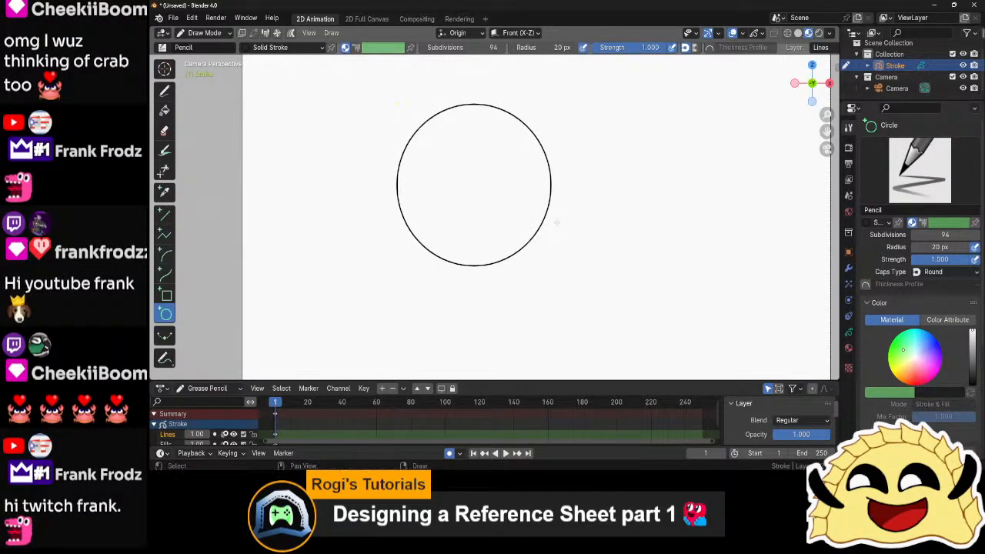
# - In Edit Mode, delete the points of the circle's bottom arc and of its left half
pyautogui.press('Tab')
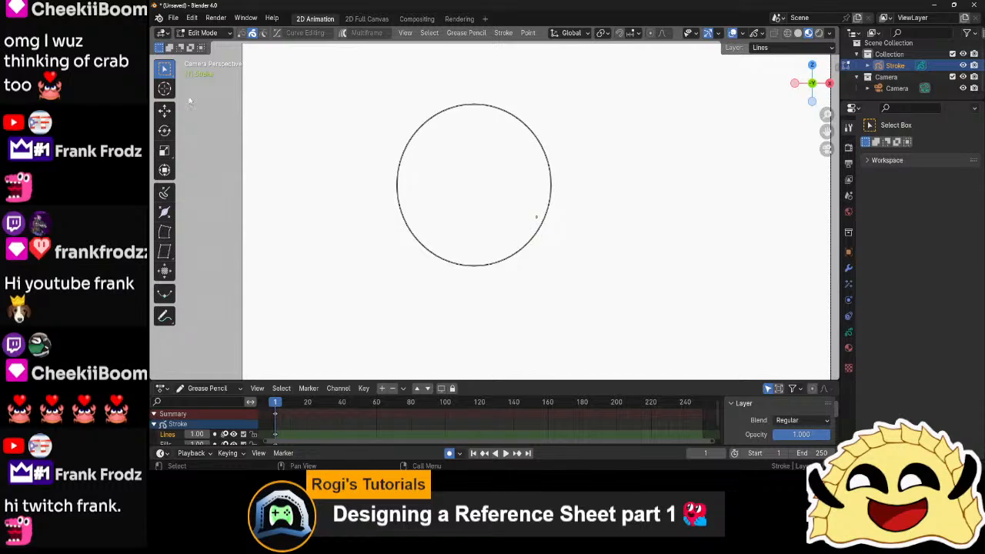
pyautogui.moveTo(356, 306); pyautogui.dragTo(569, 238)
pyautogui.press('x')
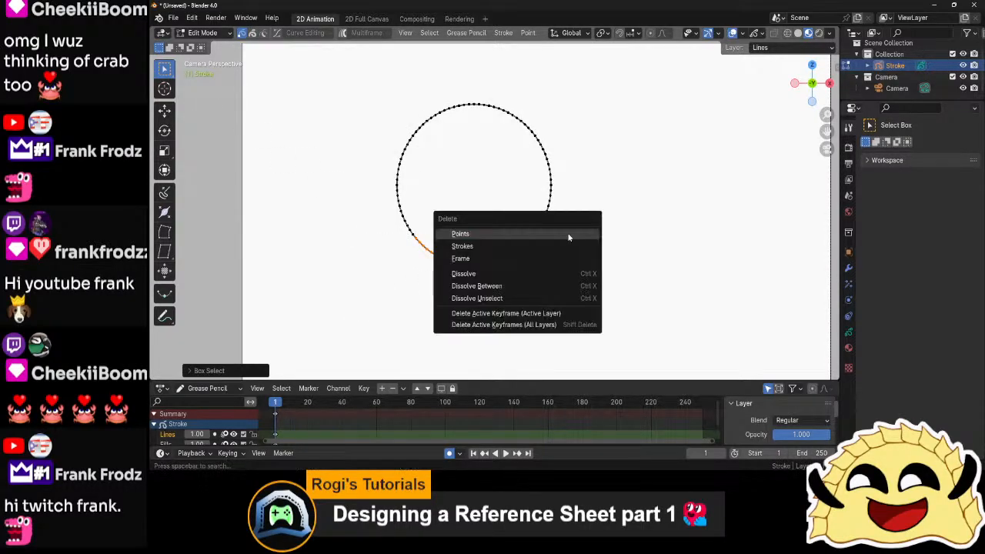
pyautogui.click(569, 235)
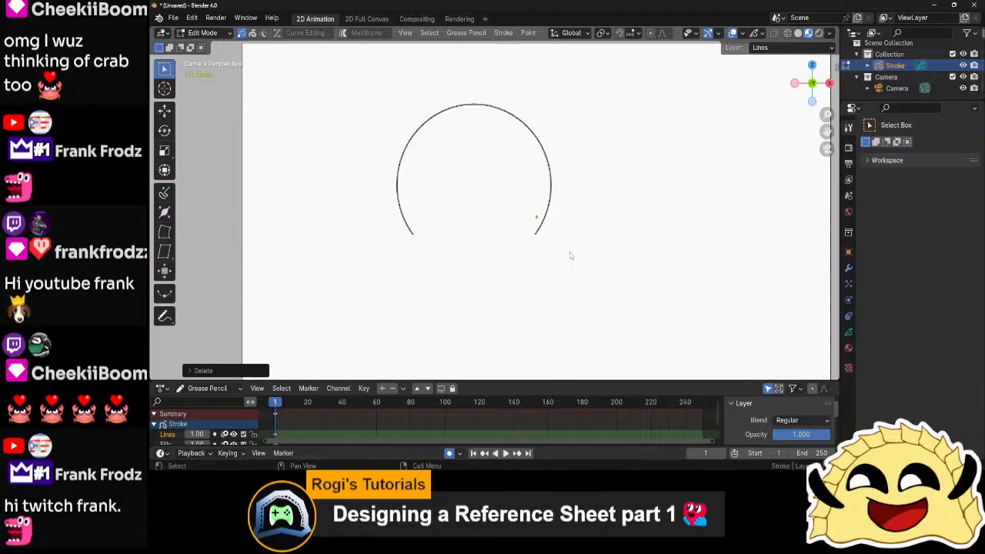
pyautogui.moveTo(362, 283); pyautogui.dragTo(467, 88)
pyautogui.press('x')
pyautogui.click(471, 117)
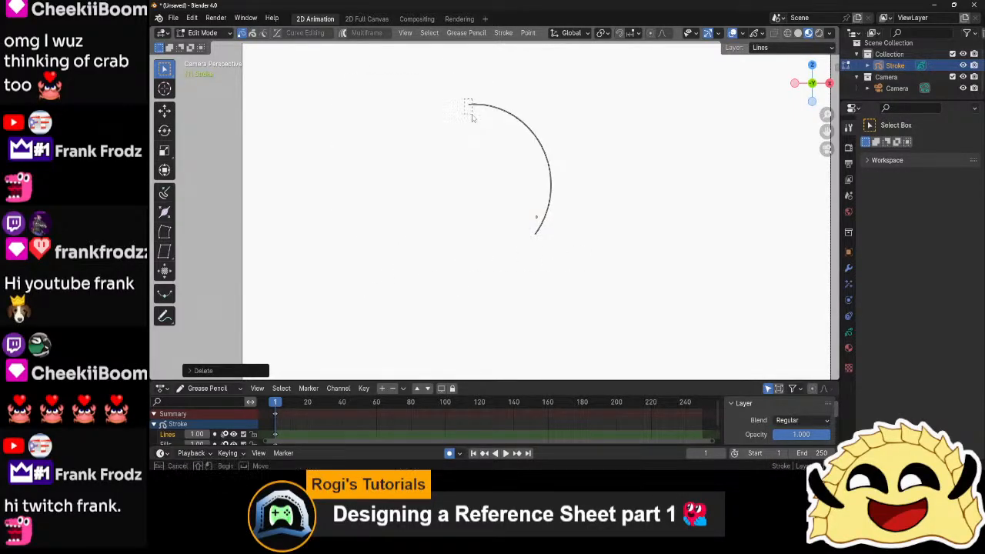
# - Try deleting the point at the upper end of the remaining arc, and undo the deletion
pyautogui.press('x')
pyautogui.click(471, 116)
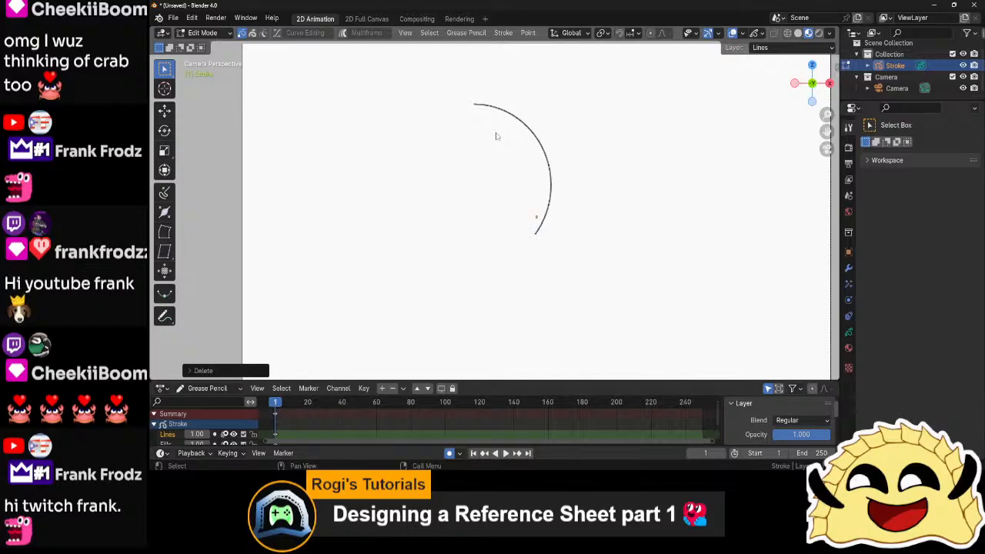
pyautogui.hotkey('ctrl', 'z')
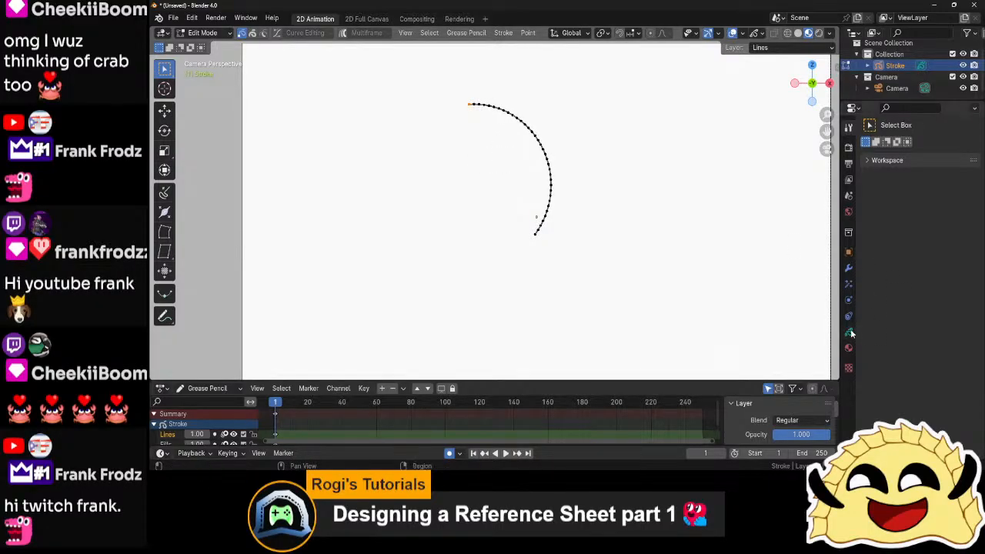
# - Add a Mirror modifier to the Stroke object
pyautogui.click(848, 268)
pyautogui.click(890, 146)
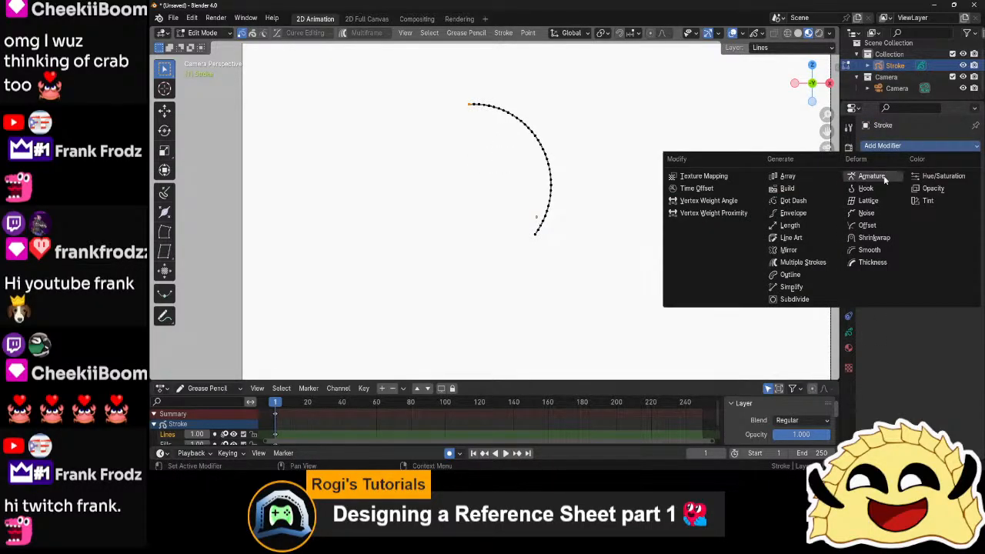
pyautogui.click(789, 249)
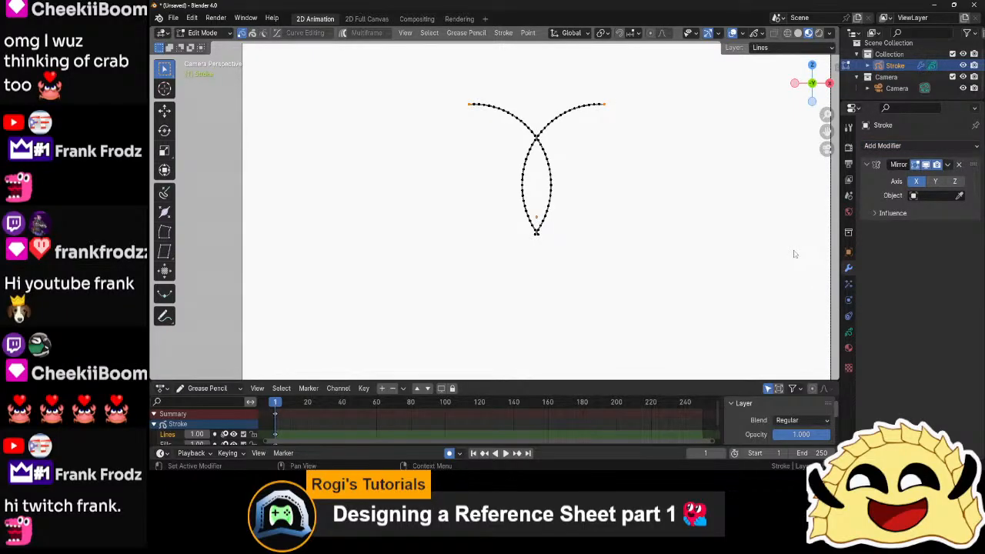
# - Move all points of the arc about 1 m along X so it meets its mirrored half at the top
pyautogui.press('a')
pyautogui.press('g')
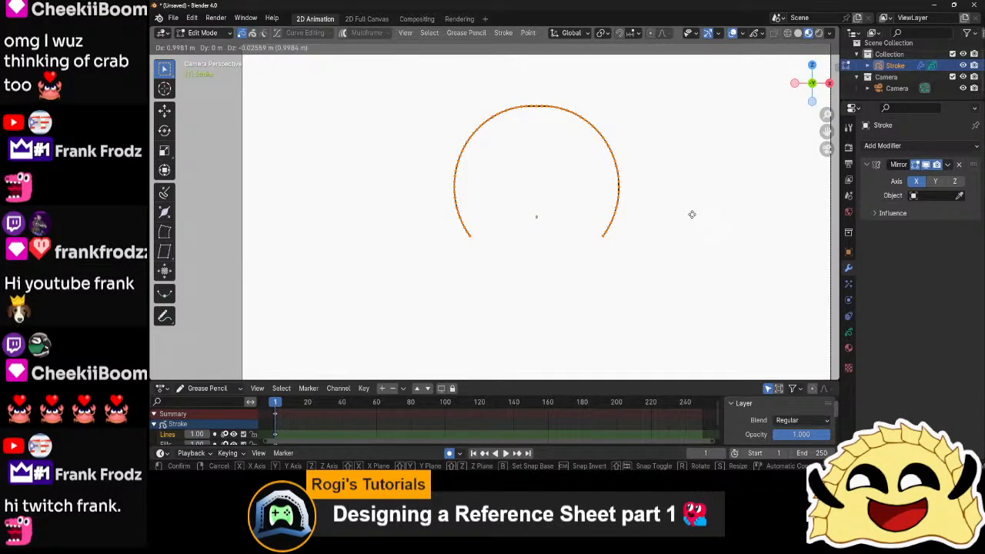
pyautogui.click(692, 214)
pyautogui.keyDown('shift'); pyautogui.moveTo(672, 191); pyautogui.dragTo(612, 243, button='middle'); pyautogui.keyUp('shift')
pyautogui.scroll(5, 529, 191)
pyautogui.keyDown('shift'); pyautogui.moveTo(526, 192); pyautogui.dragTo(532, 193, button='middle'); pyautogui.keyUp('shift')
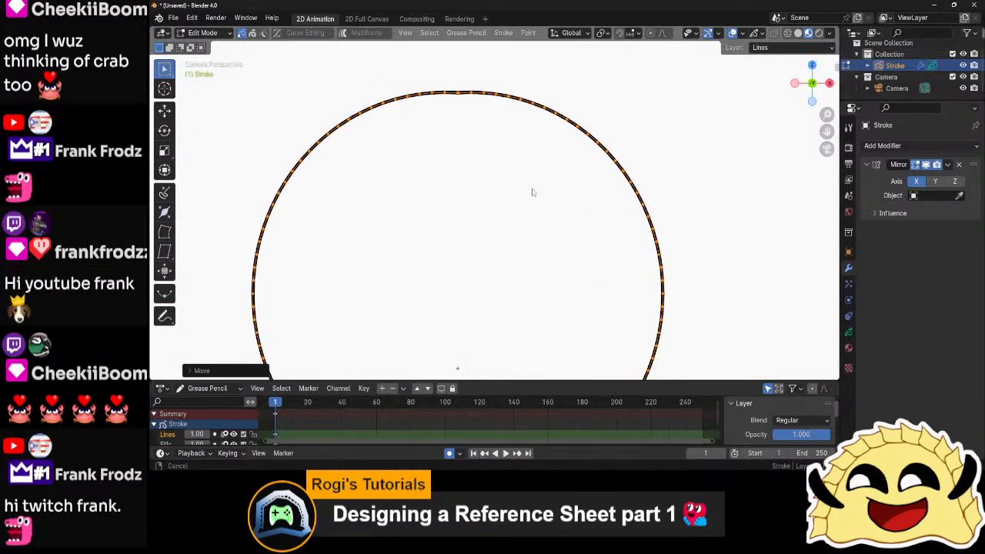
# - Rotate the arc about 7° and move it about -0.07 m along X so both halves meet at the top
pyautogui.press('r')
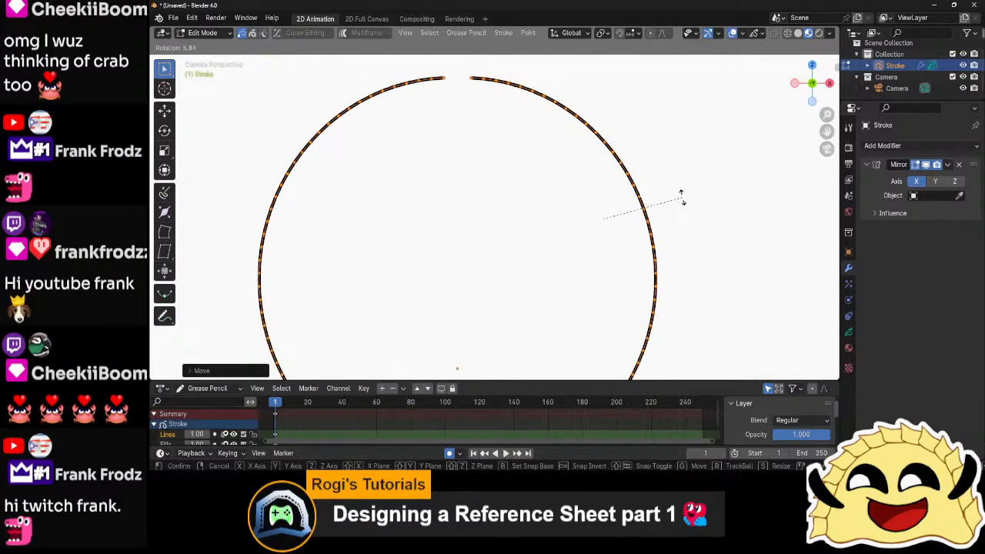
pyautogui.click(682, 200)
pyautogui.press('g')
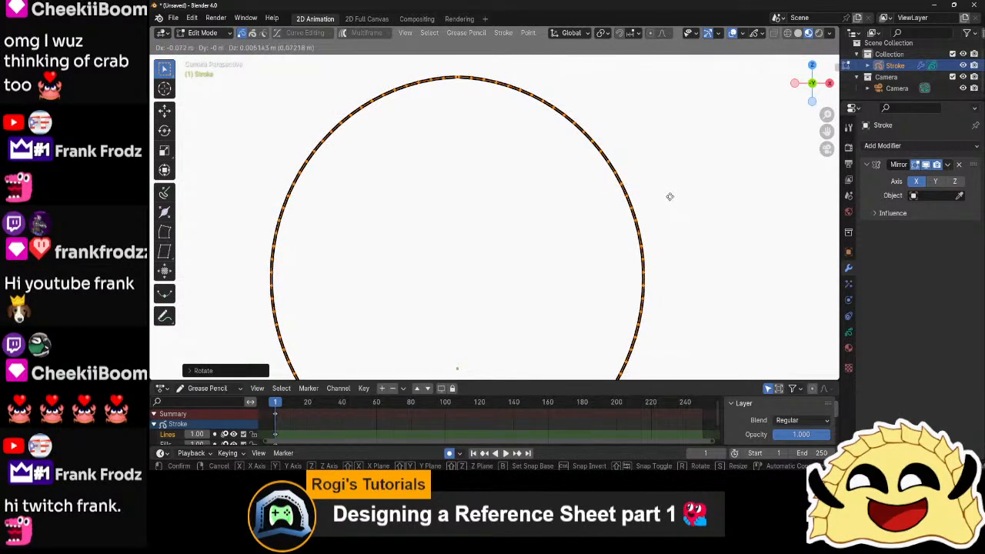
pyautogui.click(670, 197)
# - Switch the Stroke object to Draw Mode with the Pencil tool active
pyautogui.scroll(-3, 666, 219)
pyautogui.keyDown('shift'); pyautogui.moveTo(660, 241); pyautogui.dragTo(662, 161, button='middle'); pyautogui.keyUp('shift')
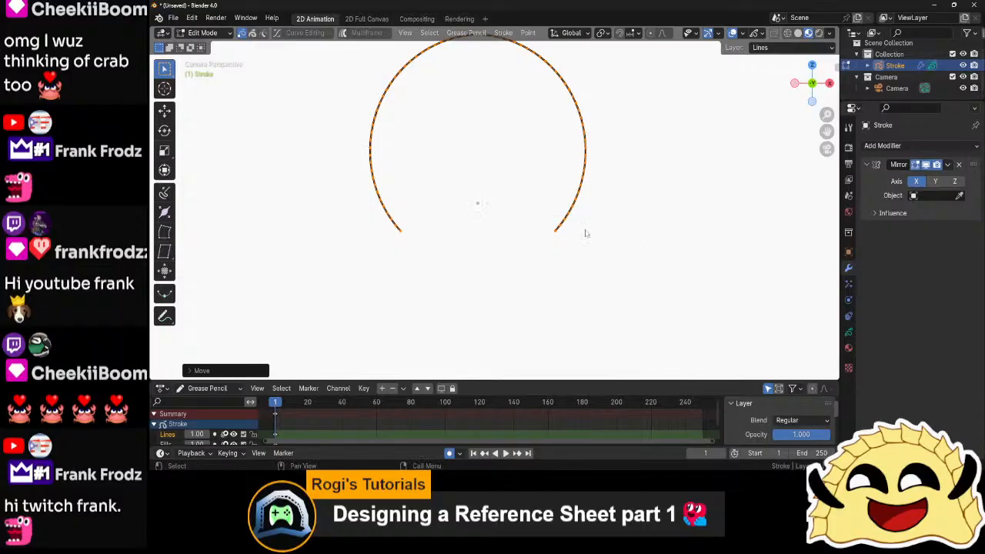
pyautogui.click(554, 237)
pyautogui.hotkey('ctrl', 'Tab')
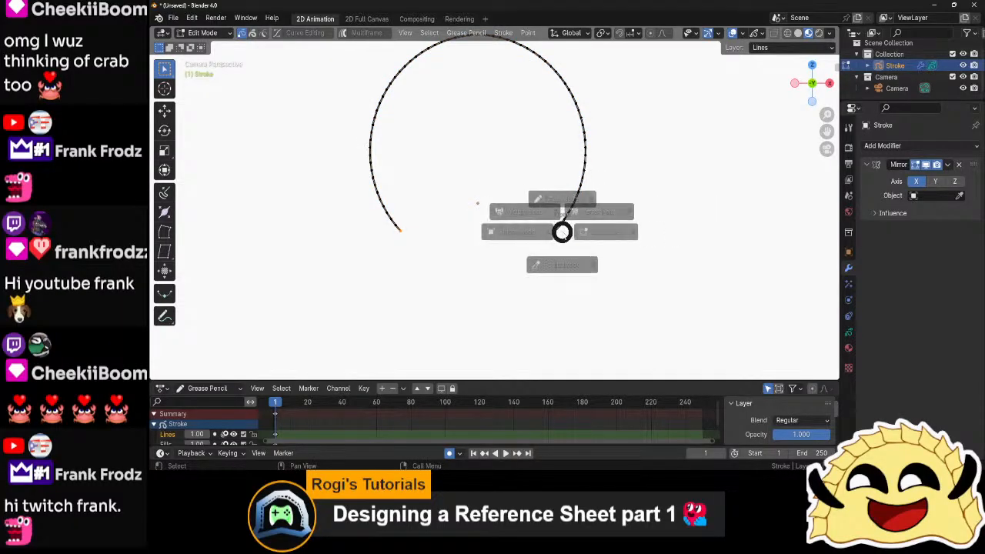
pyautogui.click(468, 218)
pyautogui.click(164, 91)
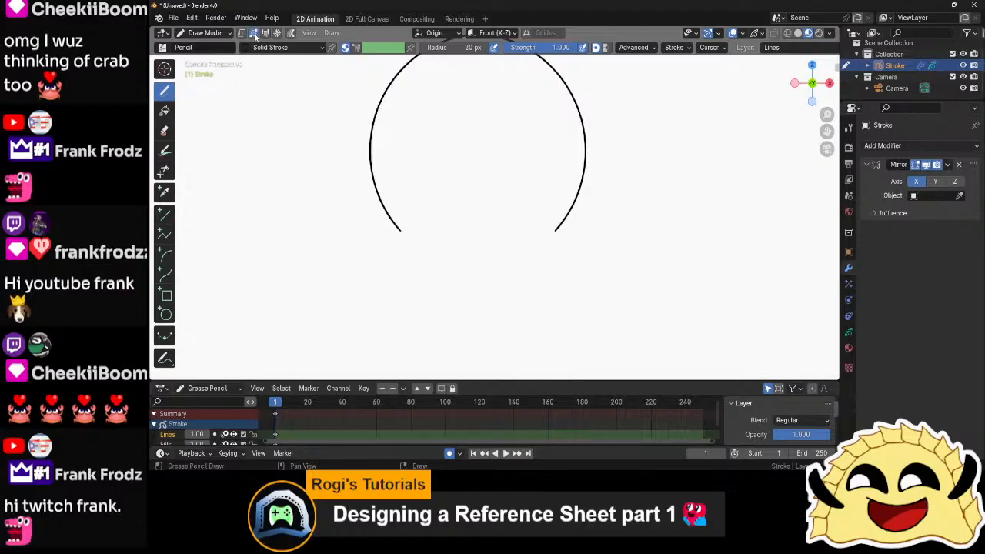
pyautogui.click(674, 47)
# - Draw a curved lower body stroke from the left open end of the arc to the mirror line, redoing the first attempt
pyautogui.moveTo(400, 231)
pyautogui.mouseDown()
pyautogui.moveTo(422, 295)
pyautogui.moveTo(463, 327)
pyautogui.mouseUp()
pyautogui.hotkey('ctrl', 'z')
pyautogui.moveTo(399, 230)
pyautogui.mouseDown()
pyautogui.moveTo(423, 267)
pyautogui.moveTo(497, 298)
pyautogui.mouseUp()
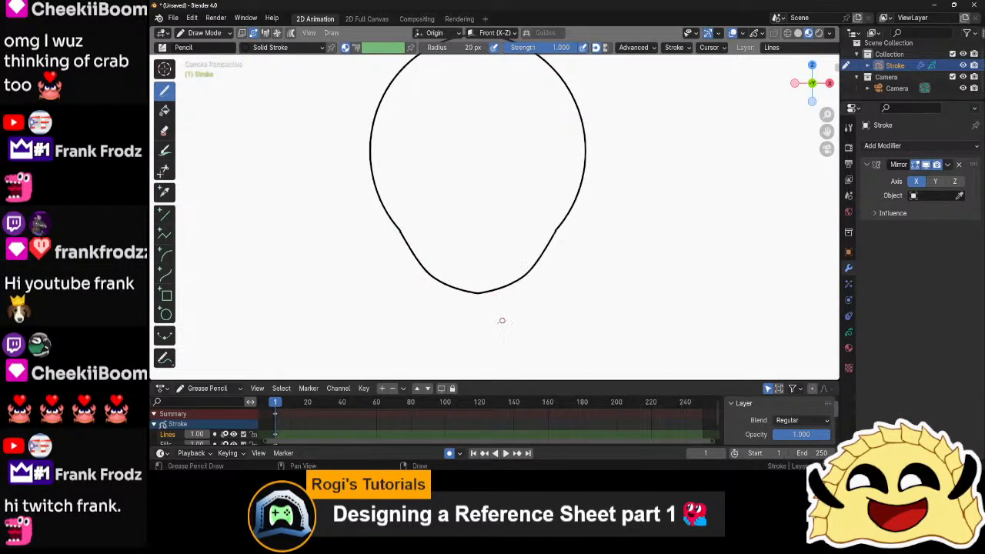
pyautogui.scroll(-4, 508, 292)
pyautogui.scroll(5, 496, 285)
# - In Edit Mode, try joining the lower stroke with the arc at their meeting point, and undo the join
pyautogui.press('Tab')
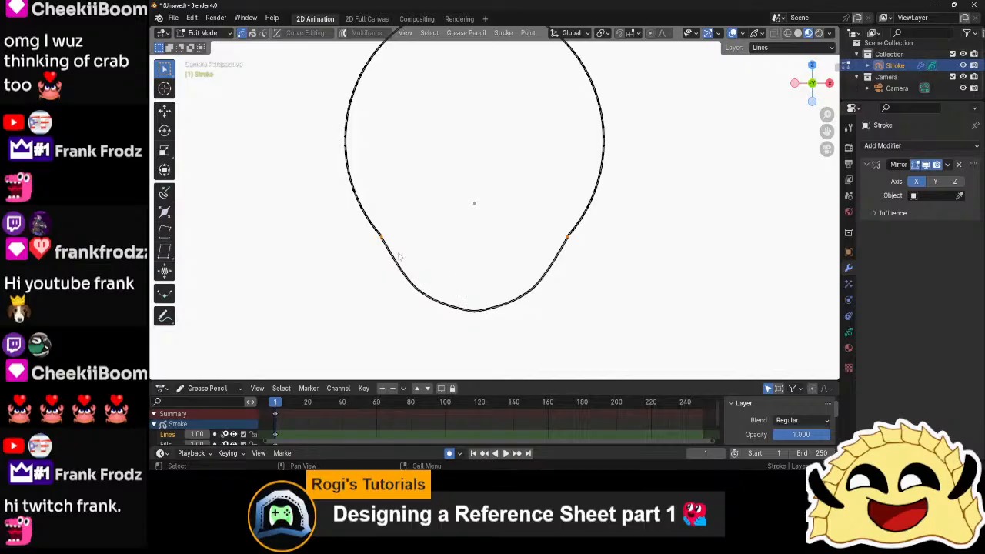
pyautogui.scroll(6, 399, 257)
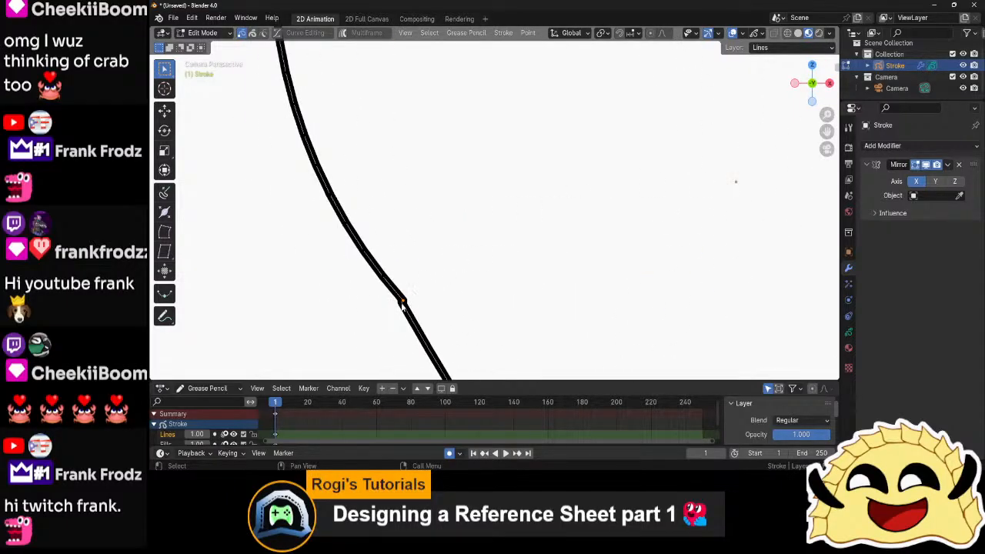
pyautogui.keyDown('shift'); pyautogui.moveTo(418, 322); pyautogui.dragTo(431, 219, button='middle'); pyautogui.keyUp('shift')
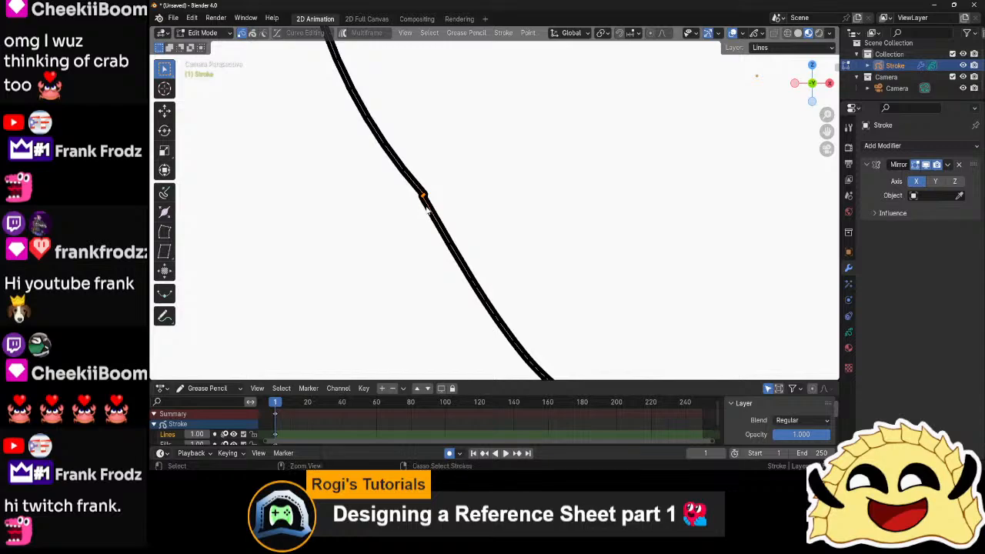
pyautogui.hotkey('ctrl', 'j')
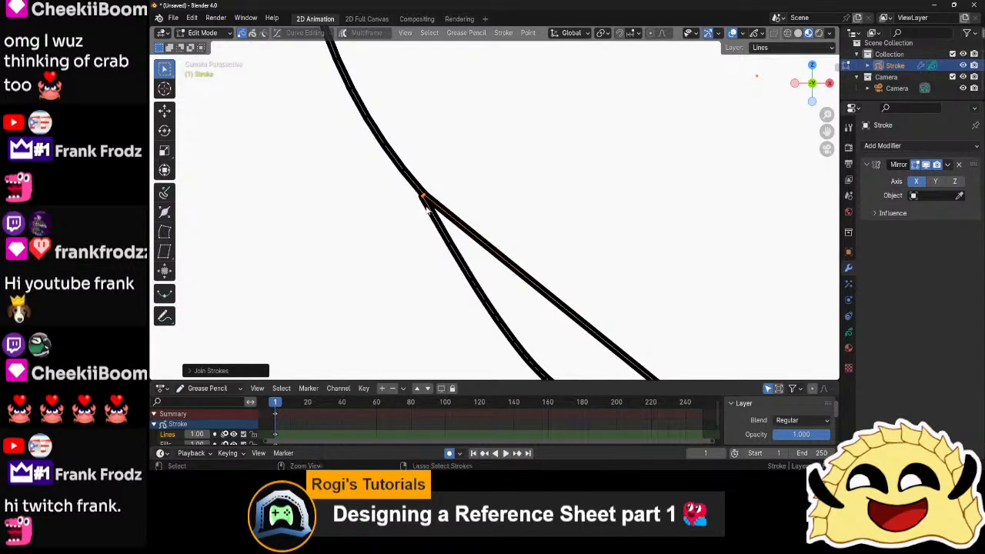
pyautogui.scroll(-7, 526, 172)
pyautogui.scroll(2, 526, 172)
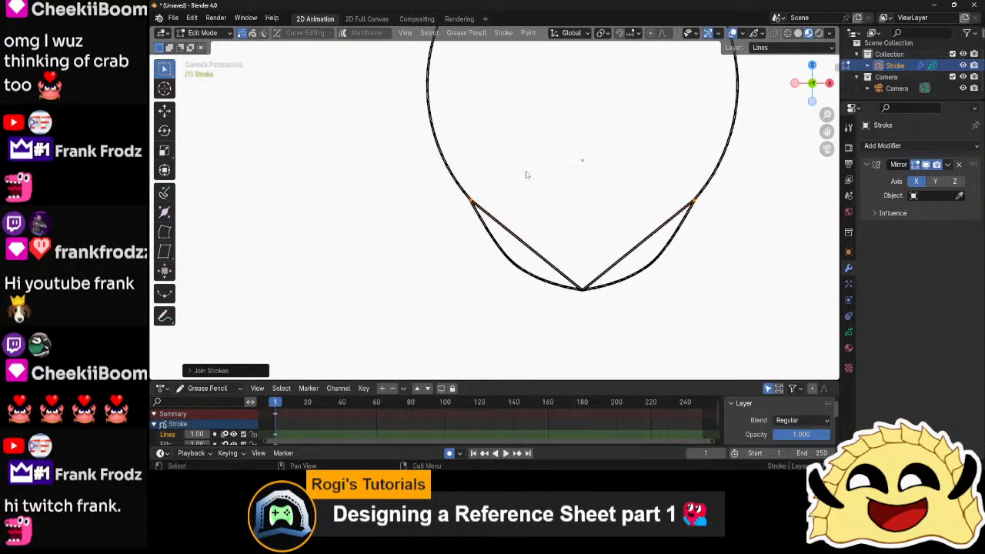
pyautogui.hotkey('ctrl', 'z')
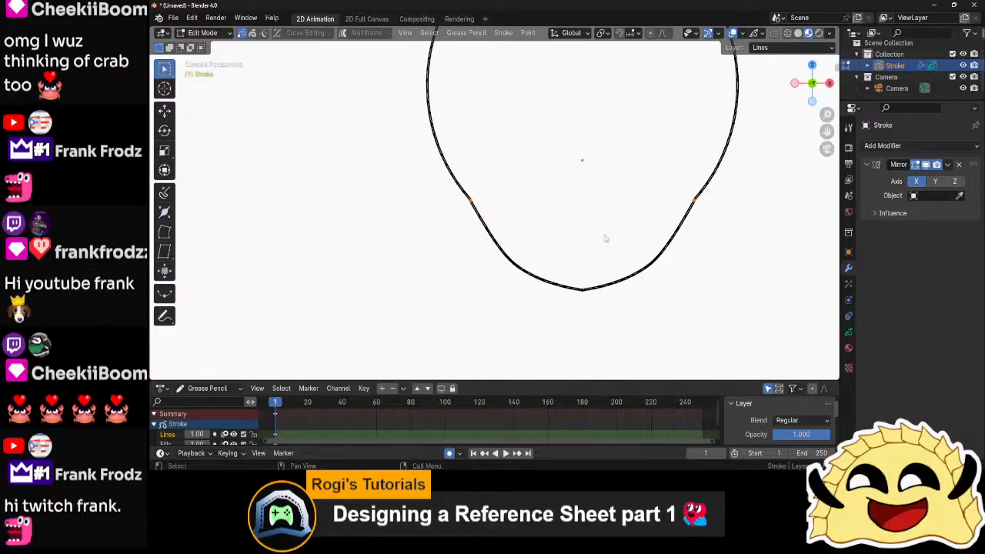
# - Hide the Mirror modifier's result in the viewport, and undo back to before the lower stroke was drawn
pyautogui.keyDown('shift'); pyautogui.moveTo(605, 236); pyautogui.dragTo(571, 239, button='middle'); pyautogui.keyUp('shift')
pyautogui.click(926, 165)
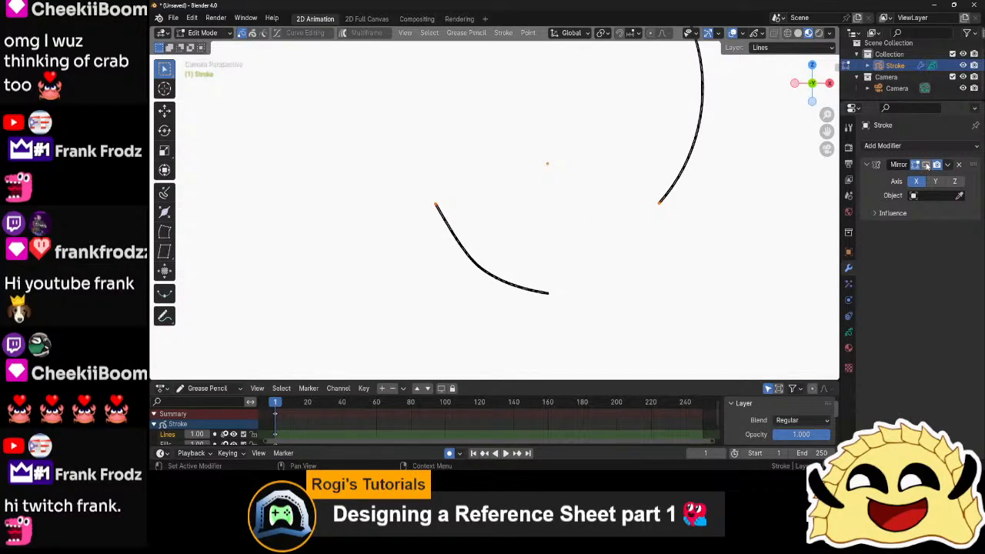
pyautogui.scroll(-4, 612, 213)
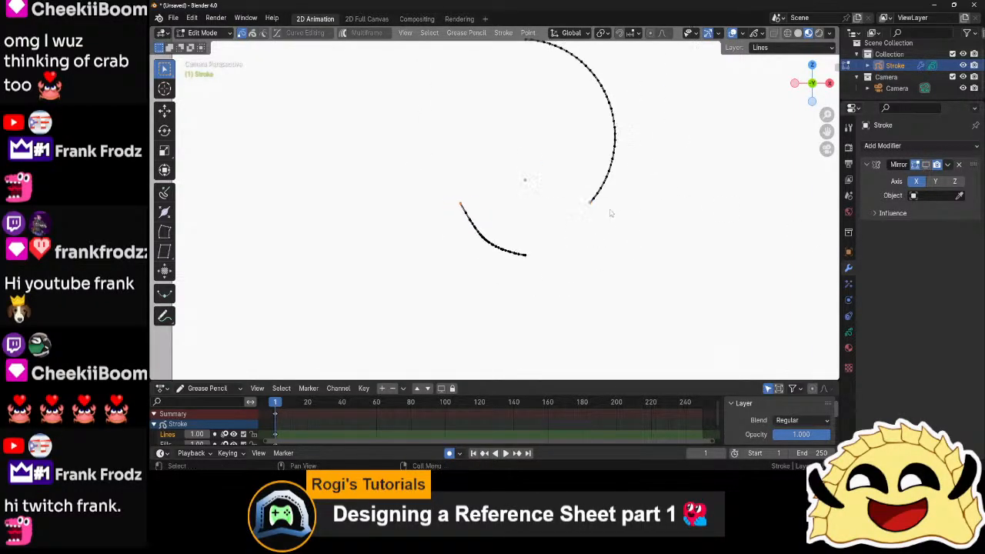
pyautogui.scroll(2, 612, 213)
pyautogui.hotkey('ctrl', 'z')
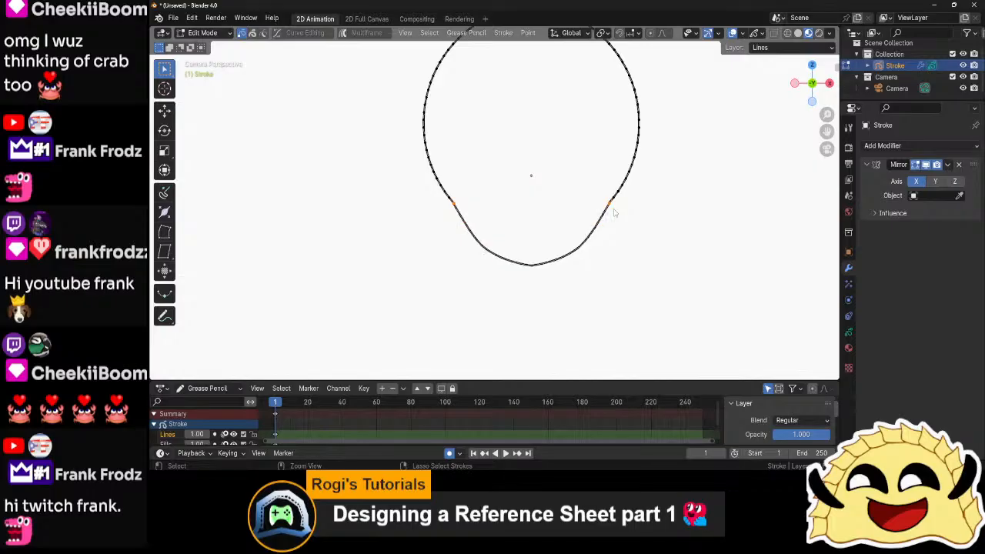
pyautogui.press('Tab')
pyautogui.hotkey('ctrl', 'z')
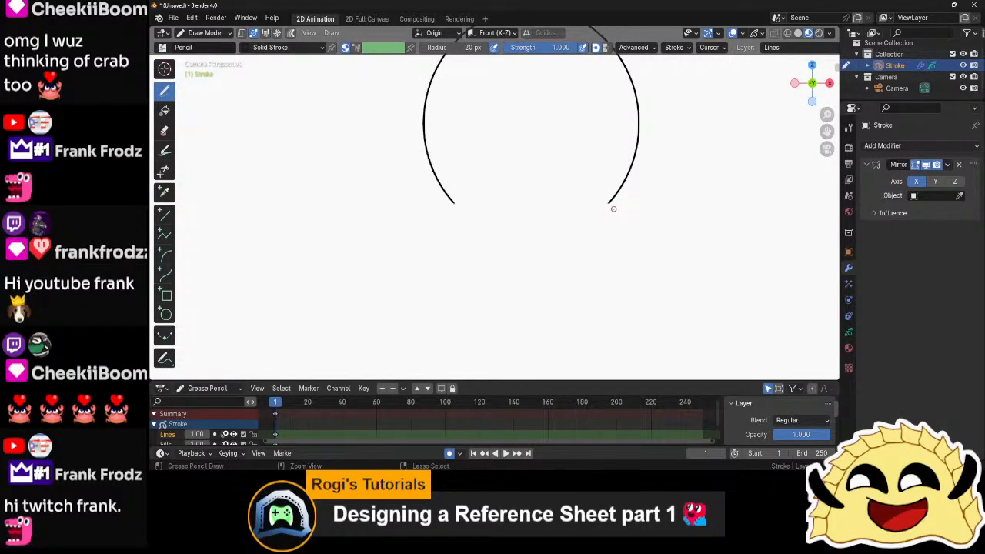
# - Draw a curved lower body stroke from the right open end of the arc toward the mirror line, redoing the first attempt
pyautogui.moveTo(609, 208); pyautogui.dragTo(533, 281, button='middle')
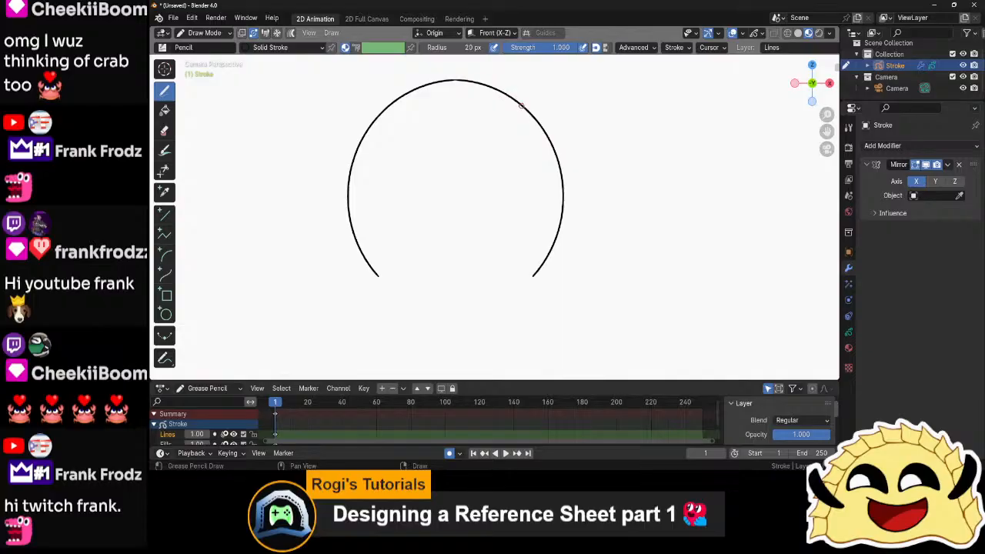
pyautogui.scroll(4, 539, 254)
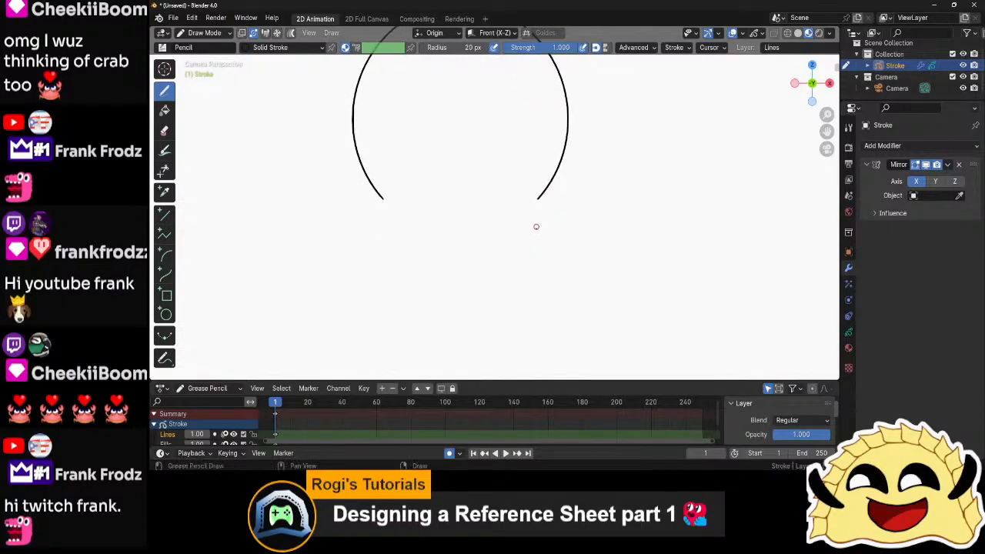
pyautogui.scroll(-1, 563, 176)
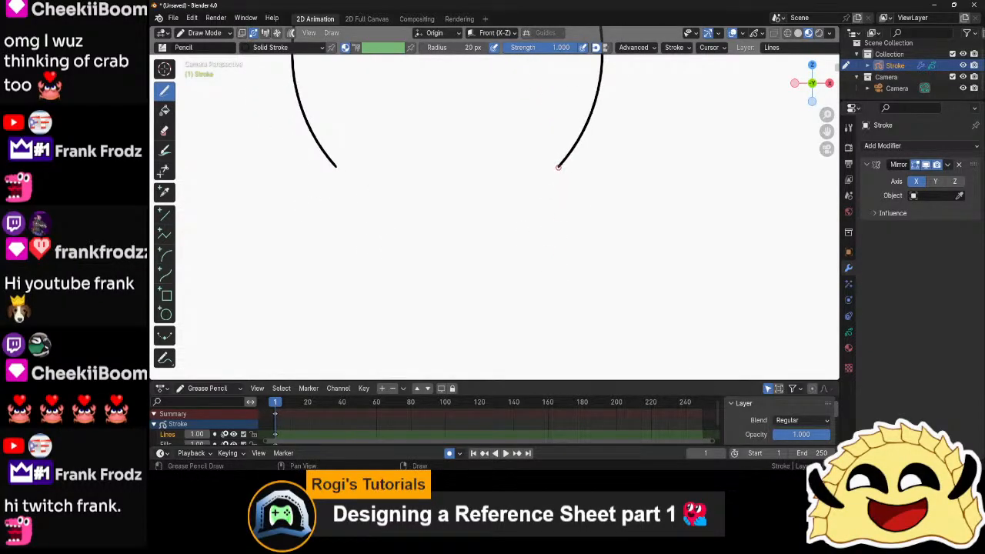
pyautogui.moveTo(558, 165)
pyautogui.mouseDown()
pyautogui.moveTo(521, 262)
pyautogui.moveTo(494, 290)
pyautogui.moveTo(468, 292)
pyautogui.mouseUp()
pyautogui.hotkey('ctrl', 'z')
pyautogui.moveTo(558, 165)
pyautogui.mouseDown()
pyautogui.moveTo(480, 239)
pyautogui.moveTo(438, 250)
pyautogui.mouseUp()
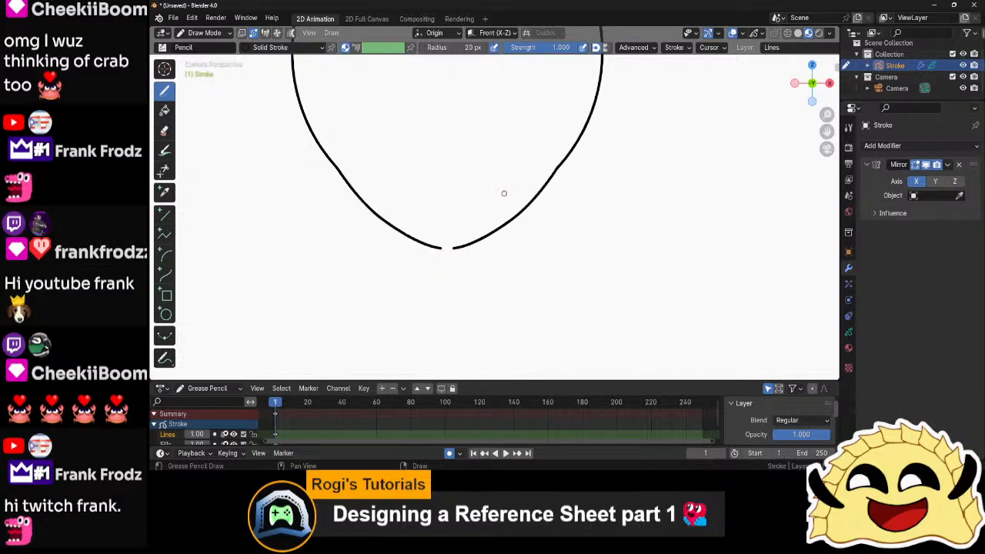
# - In Edit Mode, try moving the end points where the lower stroke meets the arc, and cancel both moves
pyautogui.press('Tab')
pyautogui.click(549, 183)
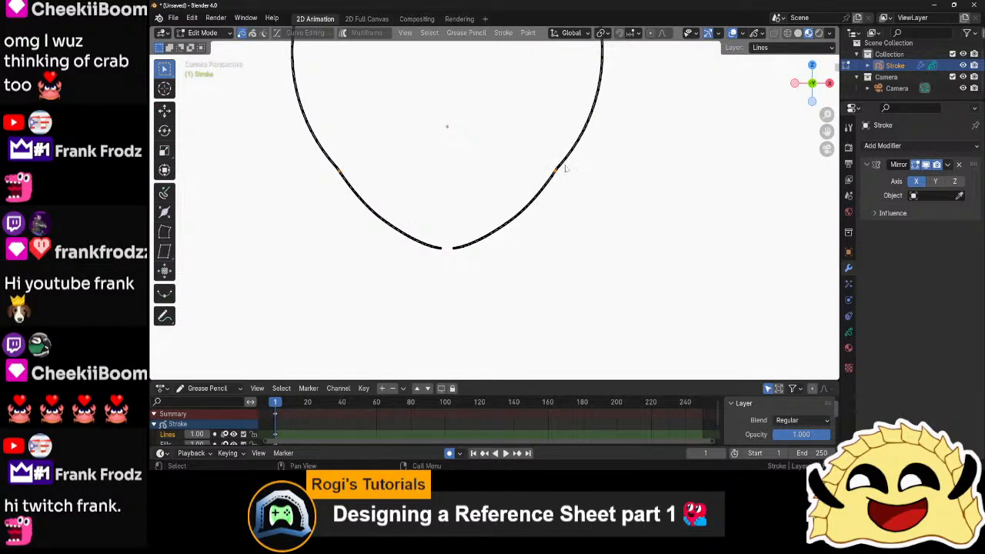
pyautogui.scroll(5, 565, 167)
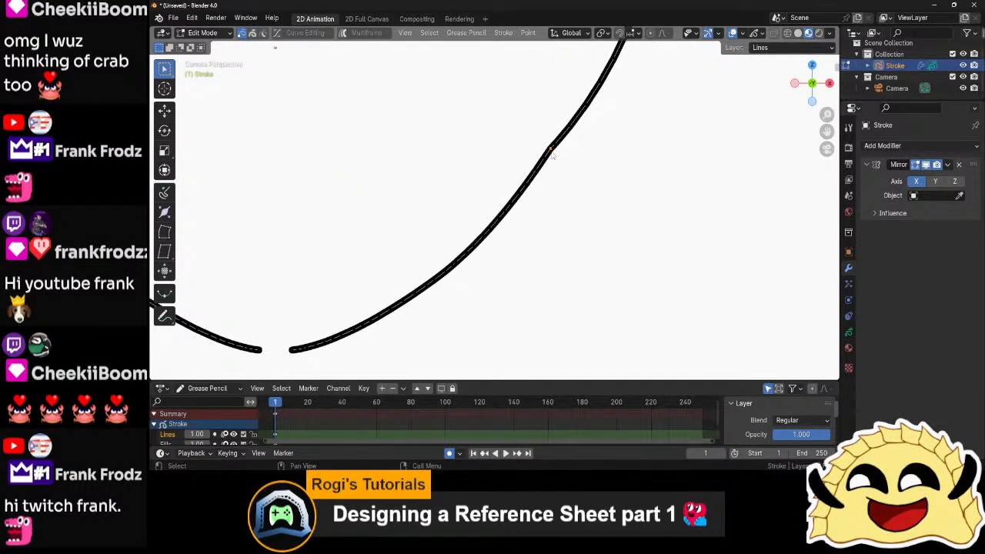
pyautogui.press('g')
pyautogui.rightClick(578, 159)
pyautogui.click(555, 145)
pyautogui.press('g')
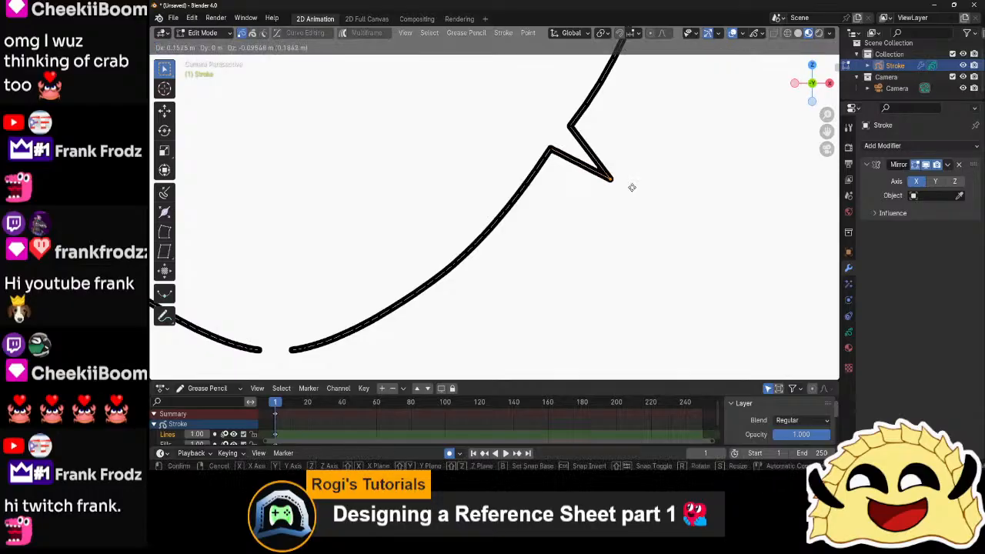
pyautogui.rightClick(631, 174)
# - With proportional editing on, move the lower stroke's bottom end point slightly down and toward the mirror line
pyautogui.moveTo(399, 312)
pyautogui.keyDown('shift'); pyautogui.mouseDown(button='middle')
pyautogui.moveTo(508, 267)
pyautogui.moveTo(531, 231)
pyautogui.mouseUp(button='middle'); pyautogui.keyUp('shift')
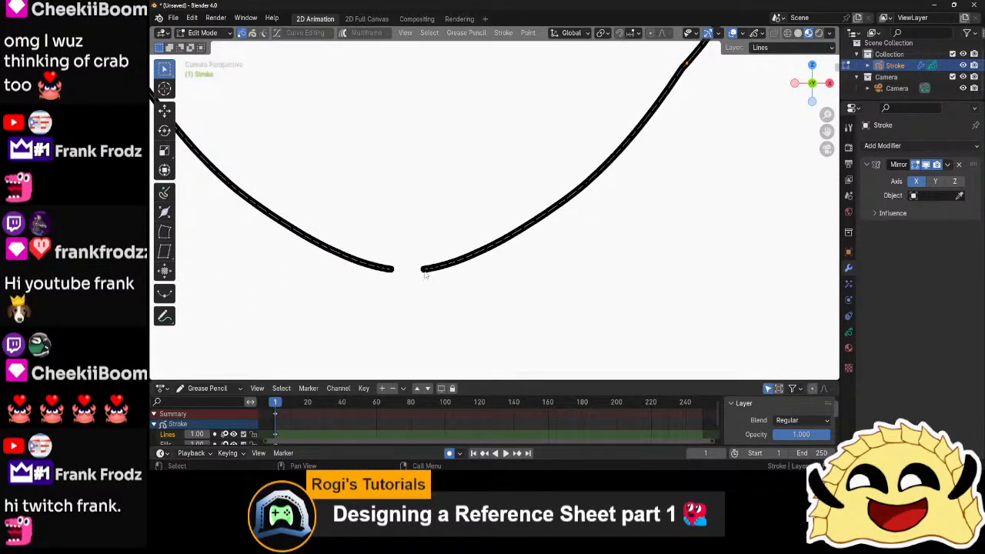
pyautogui.press('g')
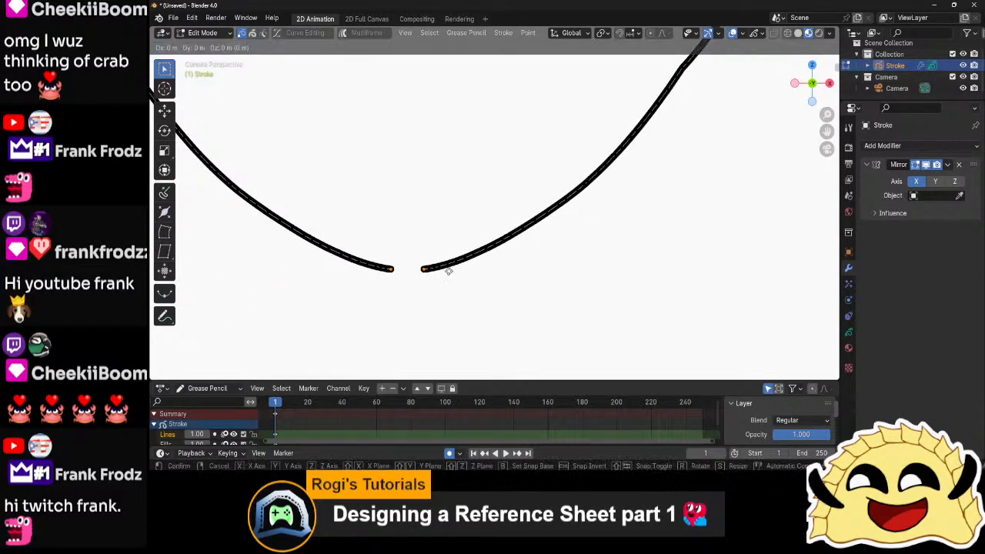
pyautogui.rightClick(442, 268)
pyautogui.press('h')
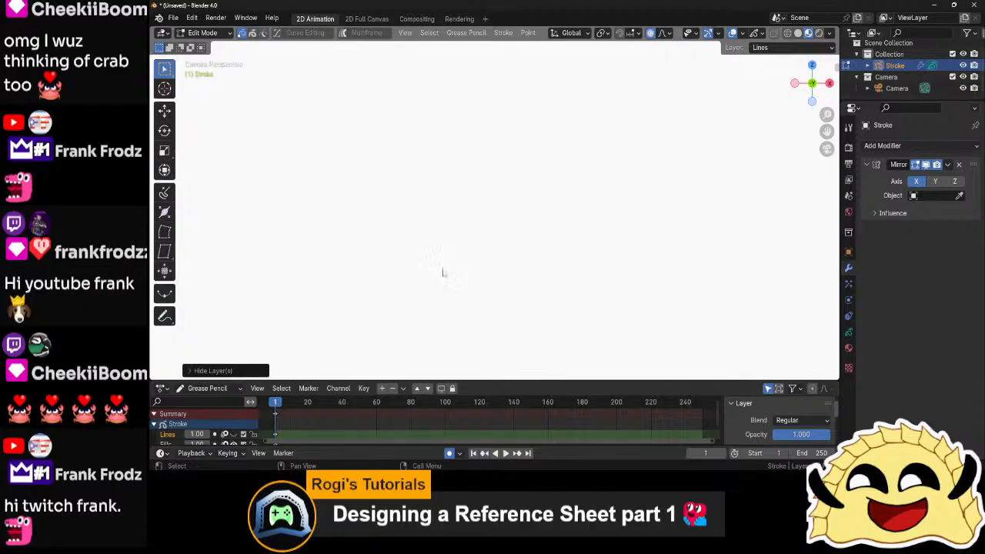
pyautogui.hotkey('alt', 'h')
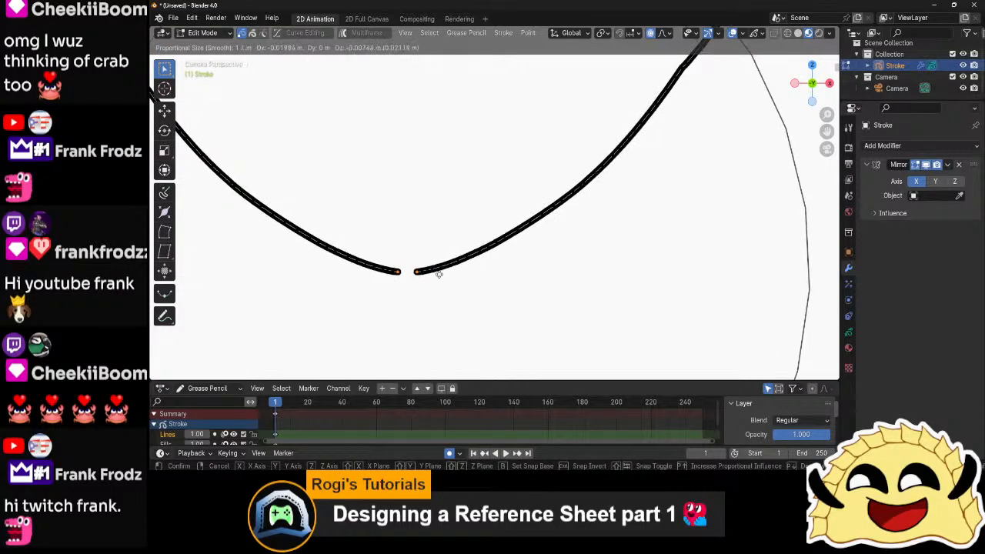
pyautogui.press('g')
pyautogui.click(435, 294)
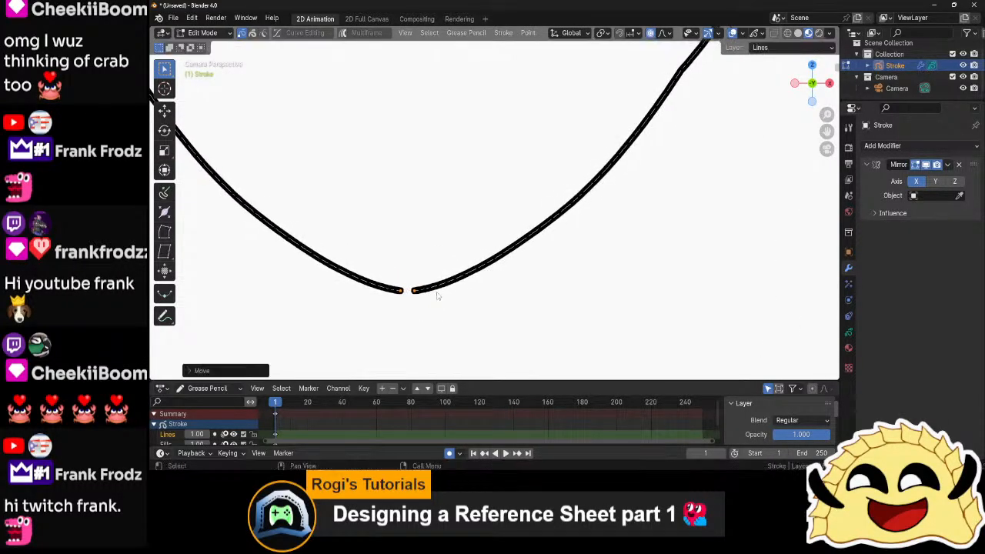
# - Smooth all points of the body outline with Repeat set to 23
pyautogui.scroll(-2, 535, 217)
pyautogui.scroll(-4, 535, 216)
pyautogui.scroll(1, 539, 213)
pyautogui.scroll(-1, 539, 213)
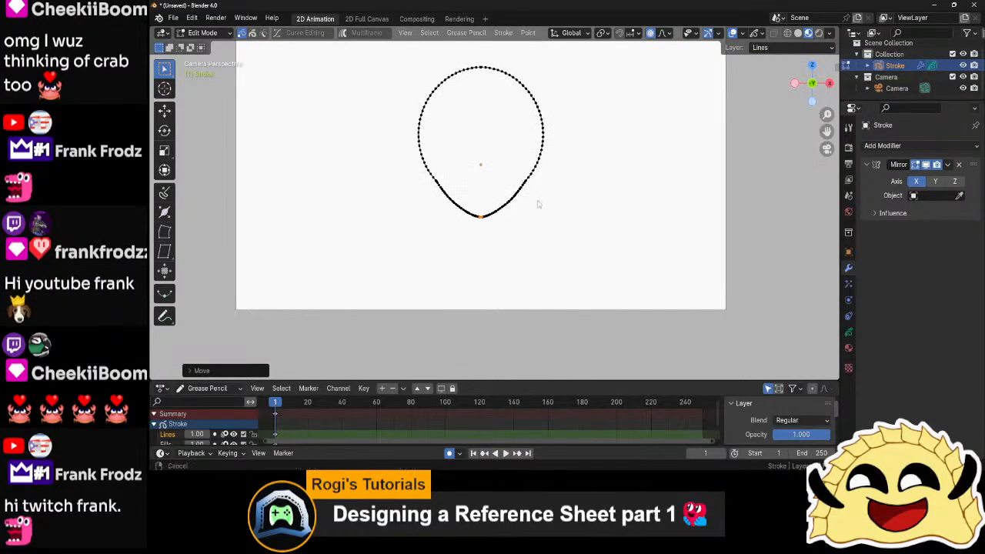
pyautogui.scroll(2, 526, 239)
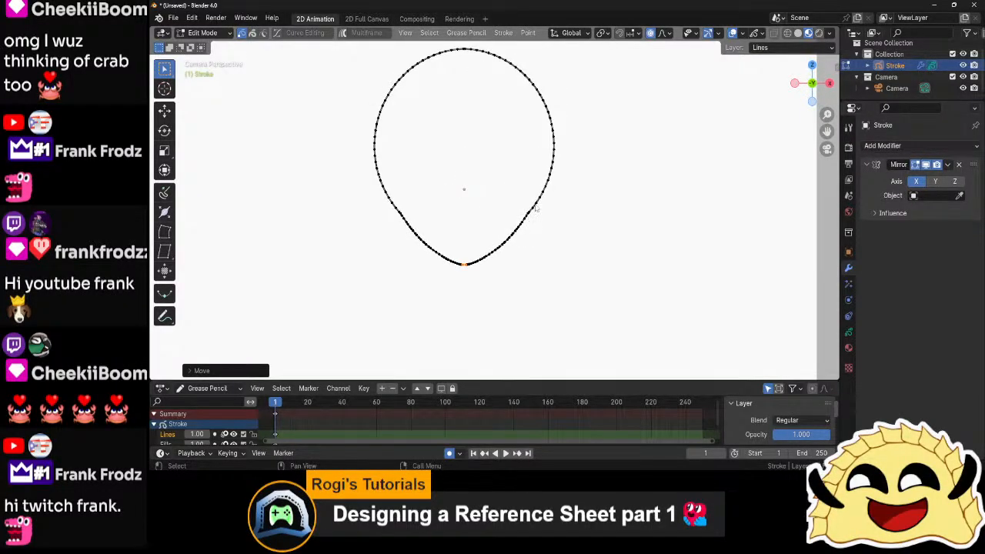
pyautogui.press('a')
pyautogui.rightClick(536, 208)
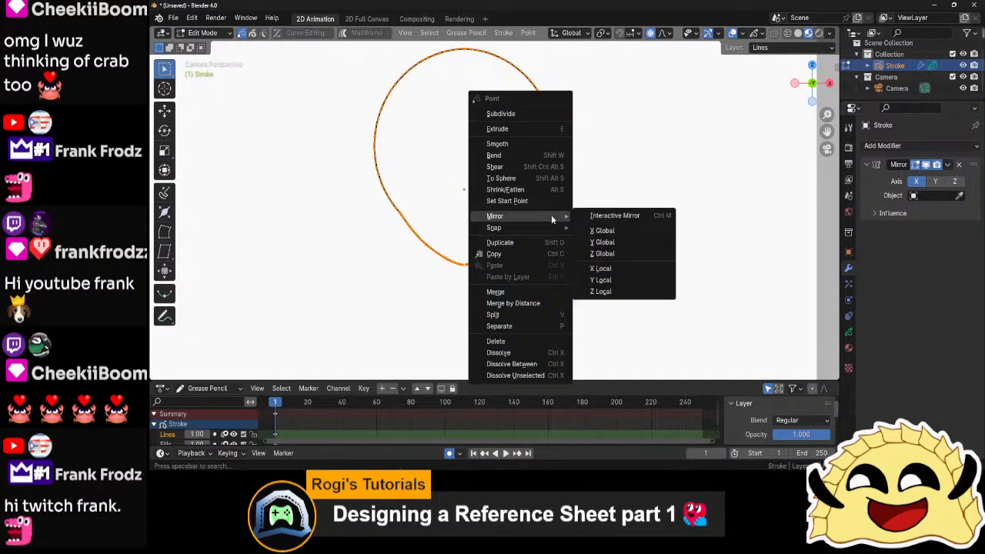
pyautogui.click(520, 144)
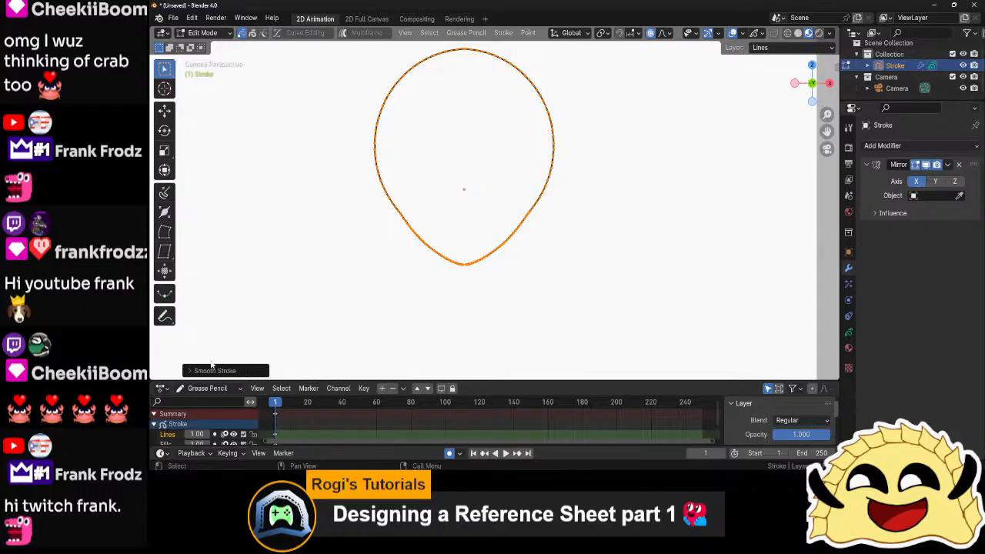
pyautogui.click(214, 370)
pyautogui.moveTo(259, 293)
pyautogui.mouseDown()
pyautogui.moveTo(323, 294)
pyautogui.moveTo(294, 293)
pyautogui.mouseUp()
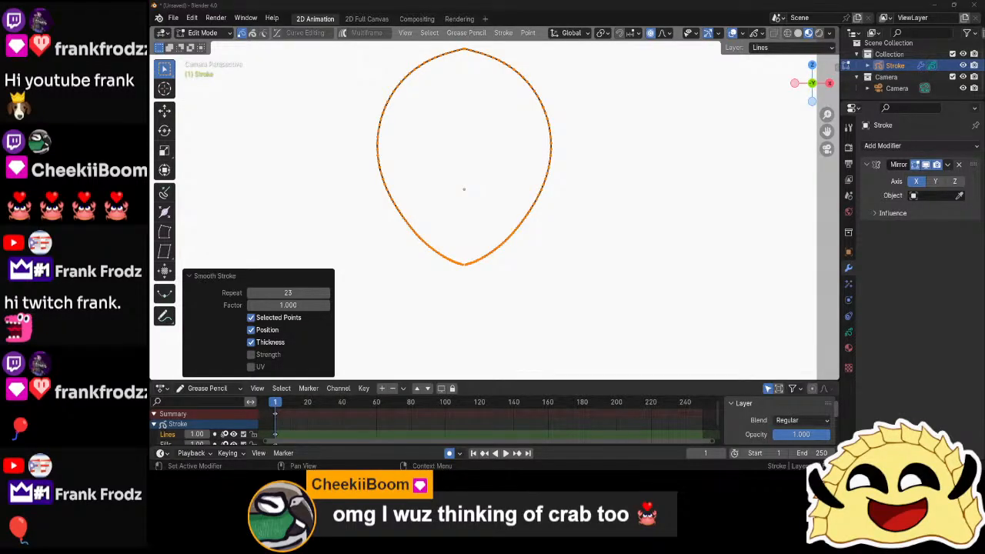
pyautogui.scroll(1, 605, 241)
pyautogui.keyDown('shift'); pyautogui.moveTo(617, 215); pyautogui.dragTo(608, 267, button='middle'); pyautogui.keyUp('shift')
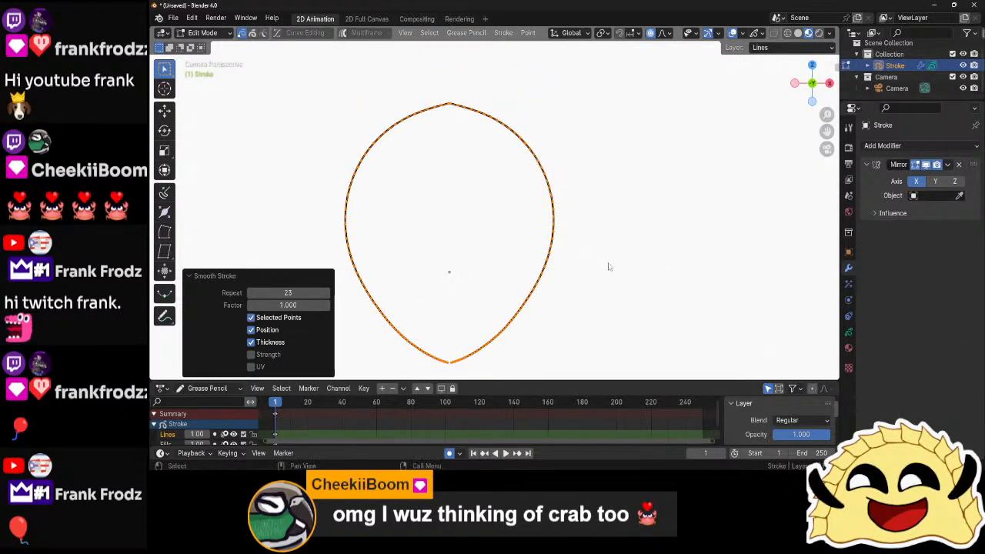
pyautogui.scroll(1, 604, 210)
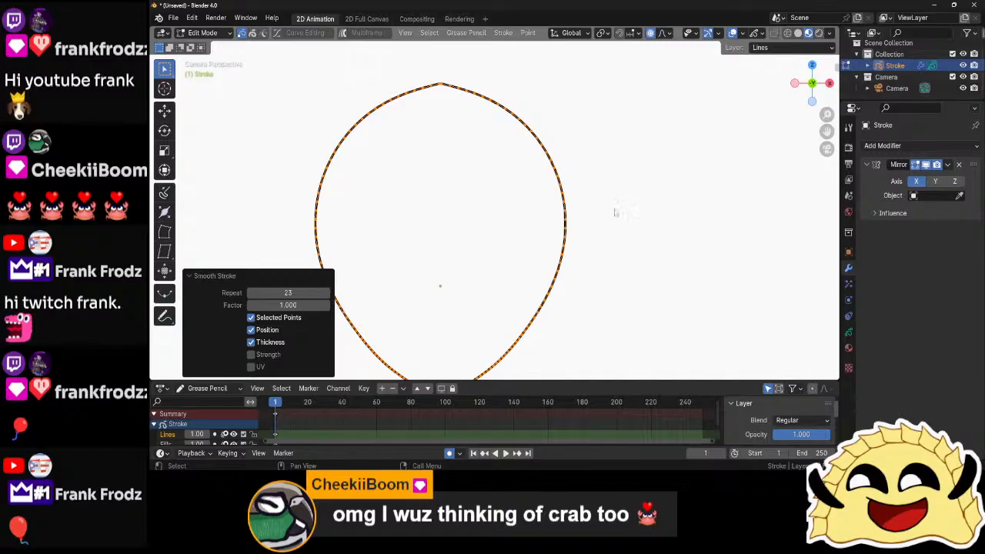
# - Rotate the outline's top centre point by about -9.09° with proportional editing at a size of 1.611 to flatten the peak
pyautogui.click(445, 89)
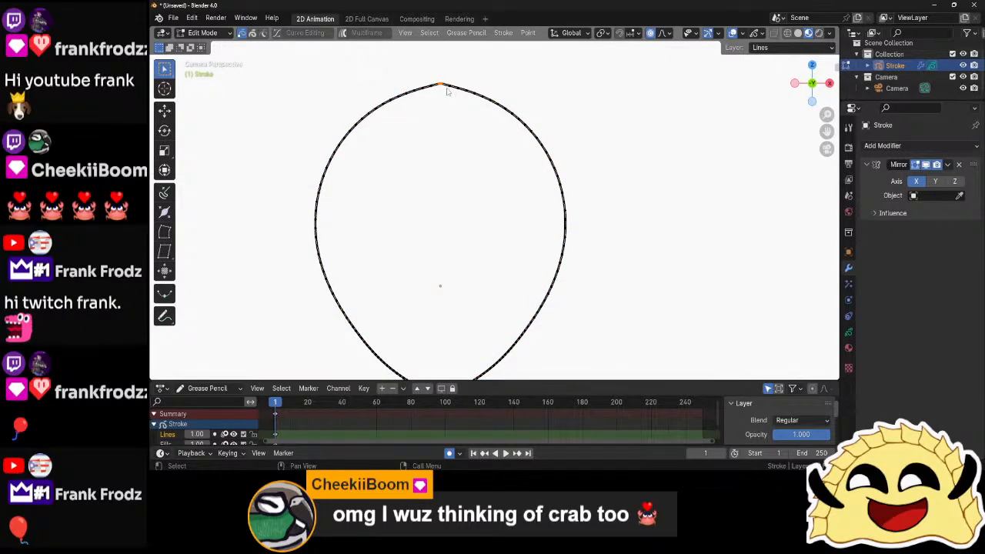
pyautogui.press('r')
pyautogui.scroll(-2, 496, 116)
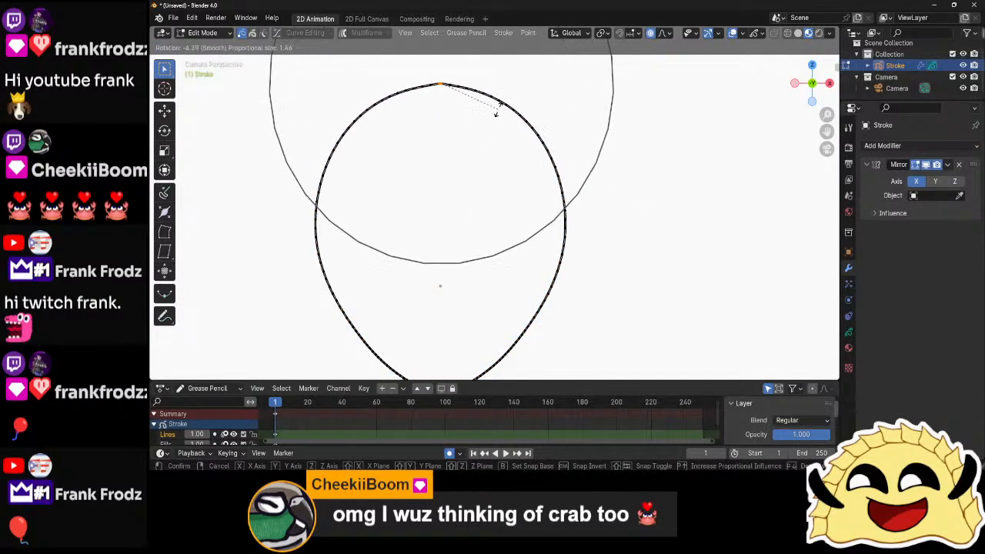
pyautogui.scroll(-1, 501, 110)
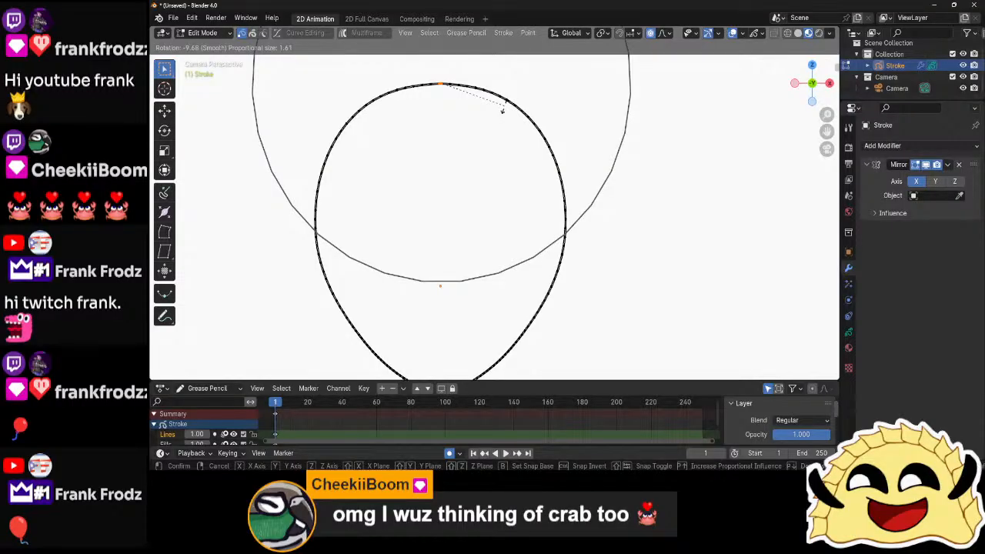
pyautogui.click(502, 110)
# - Move the outline's bottom end point to the mirror line so both halves meet at the chin, and clear the selection
pyautogui.keyDown('shift'); pyautogui.scroll(-5, 450, 240); pyautogui.keyUp('shift')
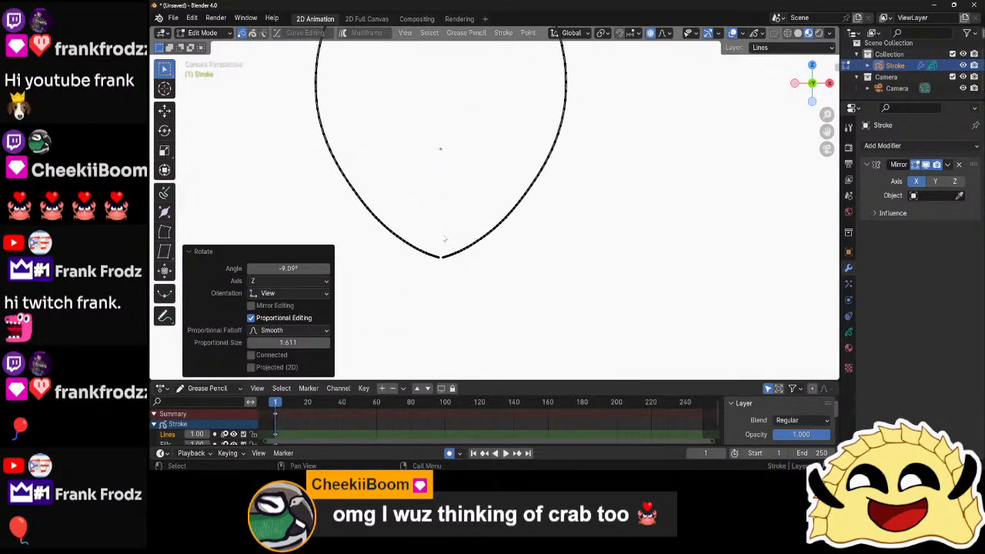
pyautogui.scroll(3, 445, 240)
pyautogui.keyDown('shift'); pyautogui.moveTo(448, 242); pyautogui.dragTo(504, 127, button='middle'); pyautogui.keyUp('shift')
pyautogui.scroll(3, 462, 174)
pyautogui.keyDown('shift'); pyautogui.moveTo(464, 178); pyautogui.dragTo(493, 231, button='middle'); pyautogui.keyUp('shift')
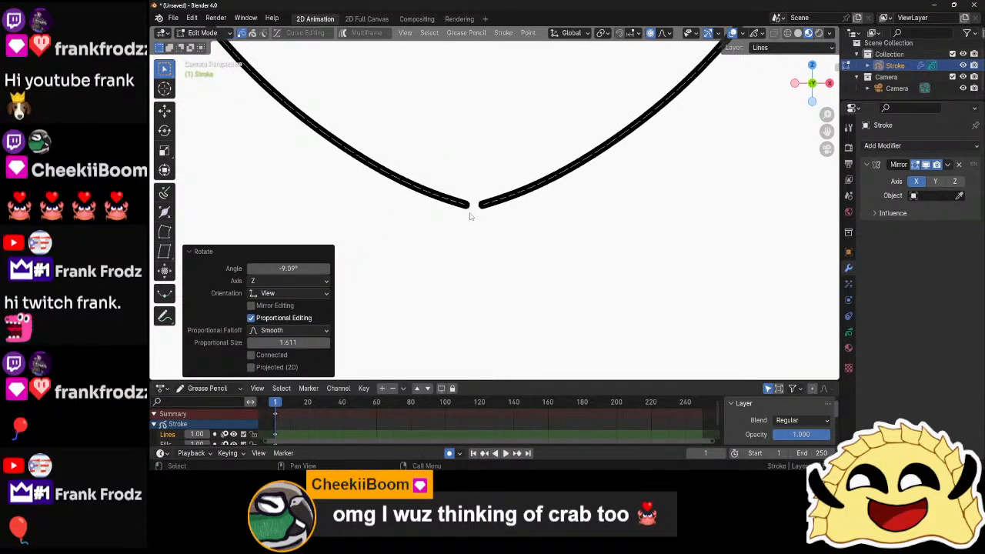
pyautogui.scroll(4, 470, 213)
pyautogui.click(470, 208)
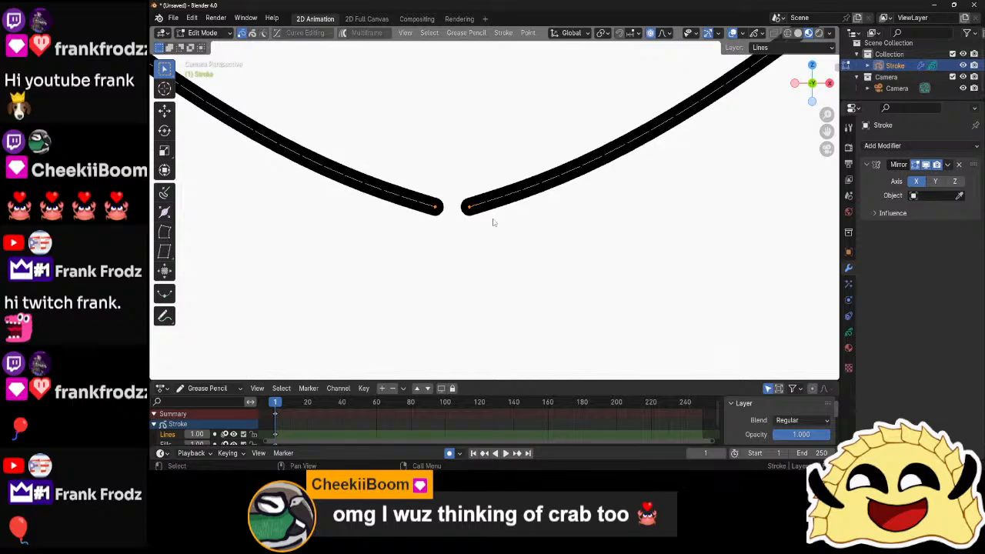
pyautogui.press('g')
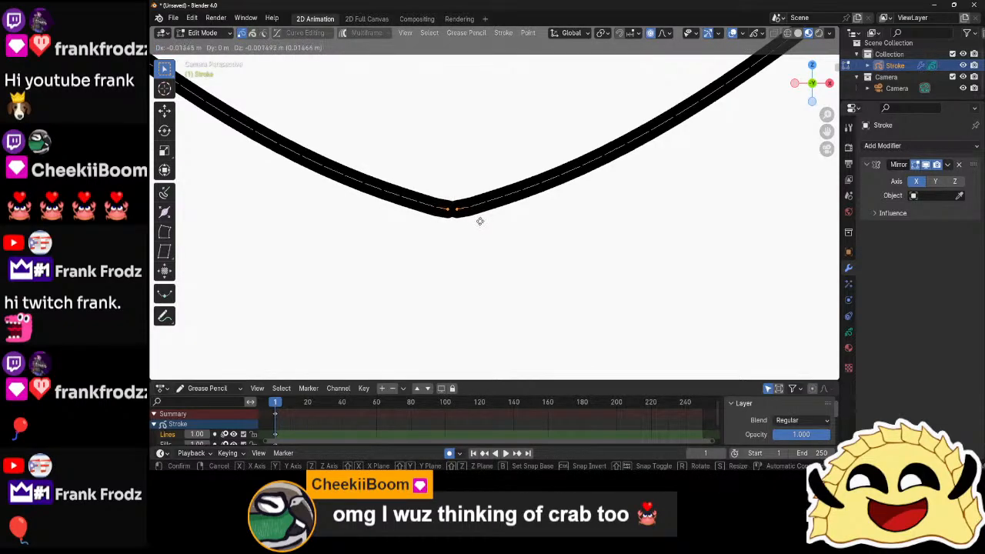
pyautogui.click(478, 222)
pyautogui.moveTo(532, 224); pyautogui.dragTo(547, 226)
pyautogui.scroll(-6, 546, 228)
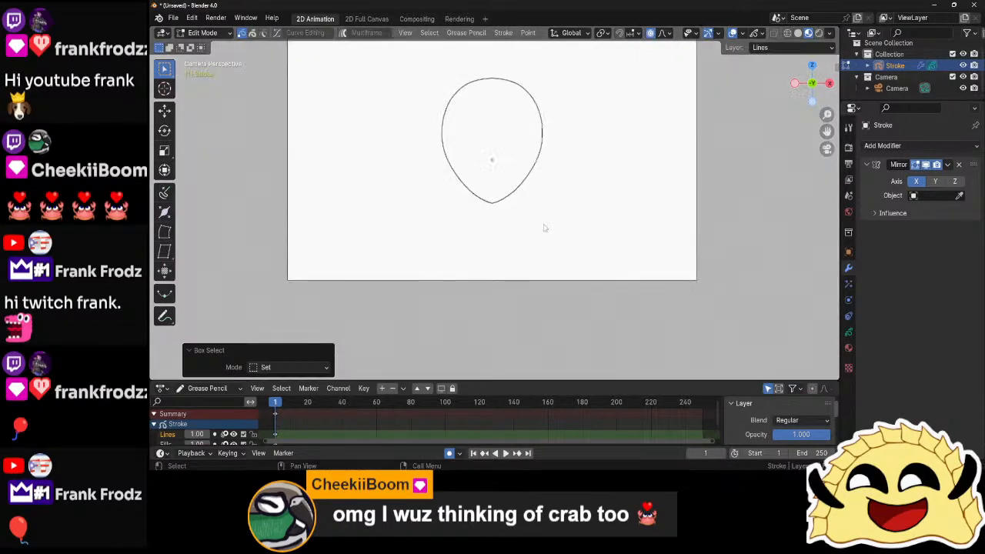
# - Return the stroke object to Draw Mode and frame the closed head outline
pyautogui.keyDown('shift'); pyautogui.moveTo(557, 212); pyautogui.dragTo(549, 264, button='middle'); pyautogui.keyUp('shift')
pyautogui.hotkey('ctrl', 'Tab')
pyautogui.click(547, 224)
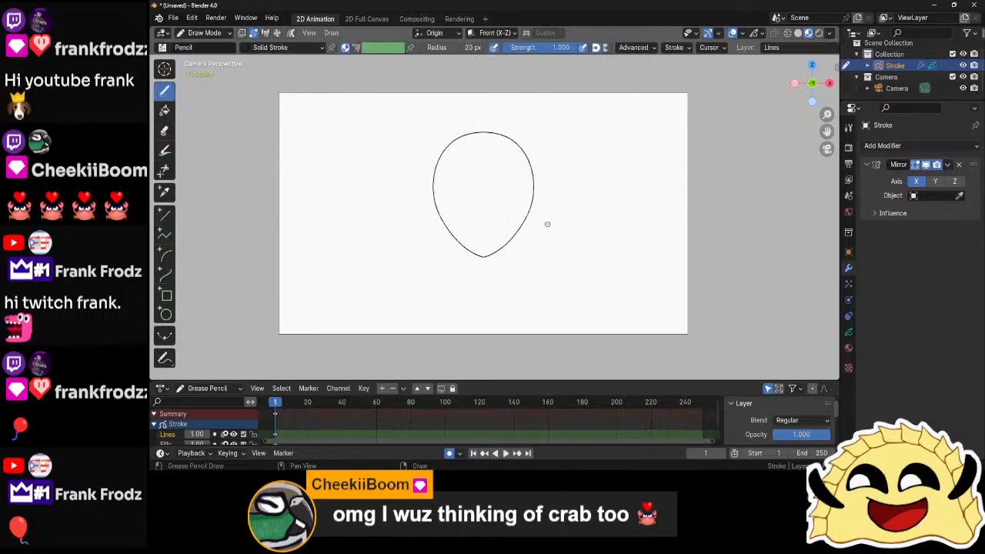
pyautogui.moveTo(562, 188)
pyautogui.keyDown('shift'); pyautogui.mouseDown(button='middle')
pyautogui.moveTo(556, 213)
pyautogui.moveTo(563, 190)
pyautogui.mouseUp(button='middle'); pyautogui.keyUp('shift')
pyautogui.scroll(3, 558, 213)
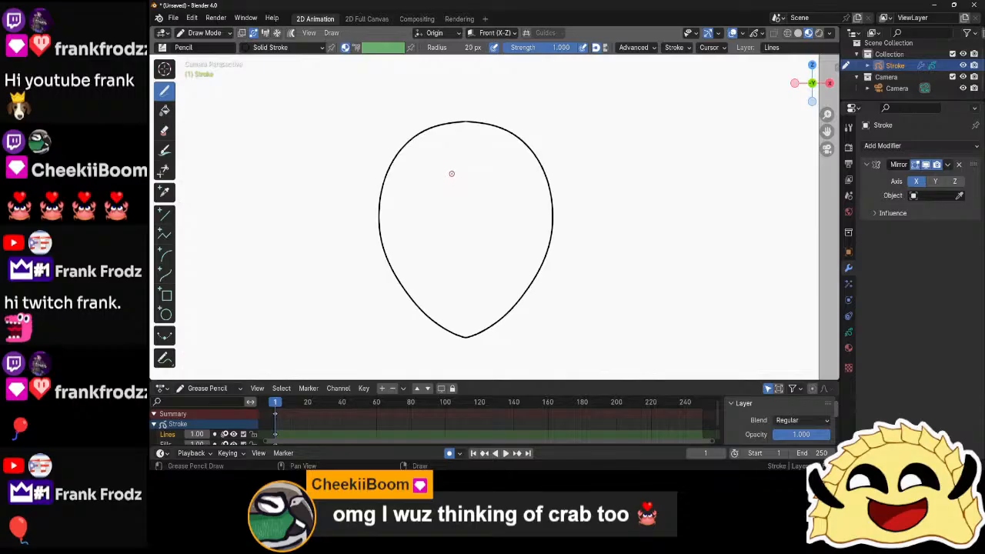
pyautogui.moveTo(450, 184); pyautogui.dragTo(495, 226)
pyautogui.scroll(1, 492, 221)
pyautogui.scroll(1, 491, 216)
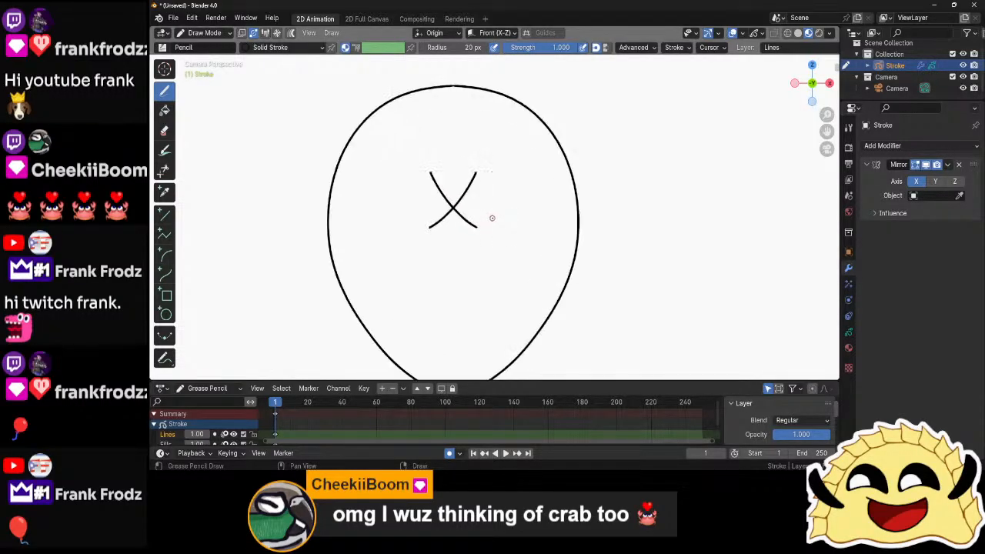
pyautogui.hotkey('ctrl', 'z')
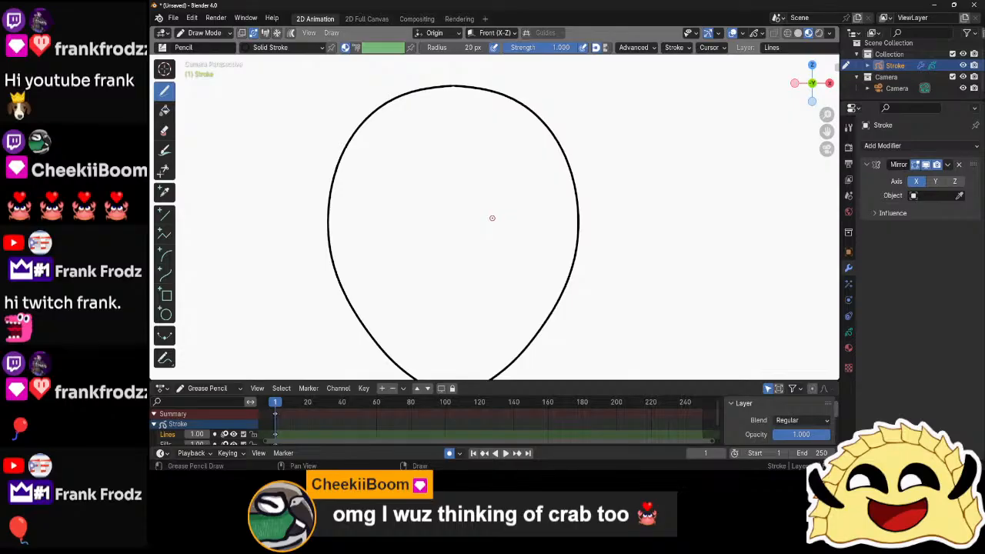
# - Delete the Fills layer and rename the Lines layer to headoutline
pyautogui.scroll(-1, 497, 219)
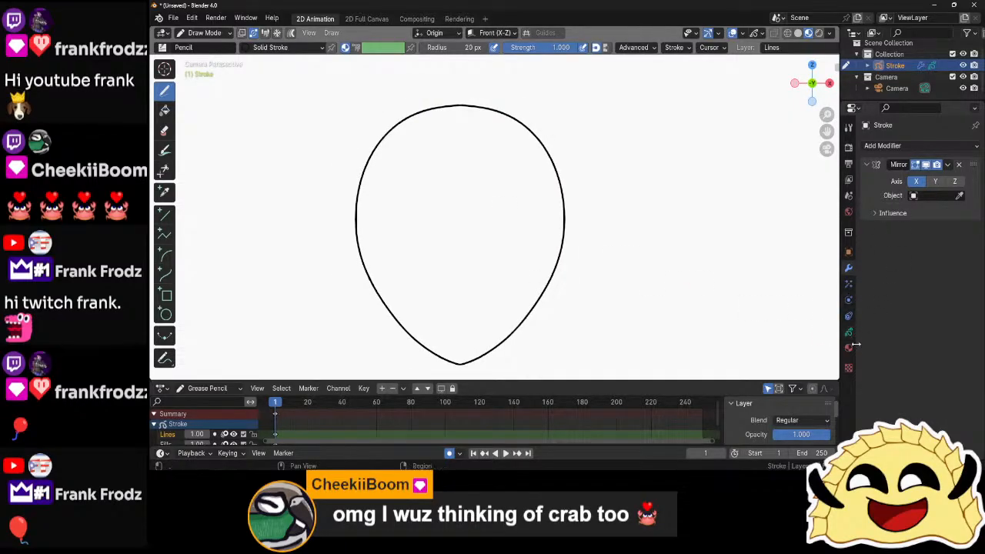
pyautogui.click(849, 332)
pyautogui.click(896, 186)
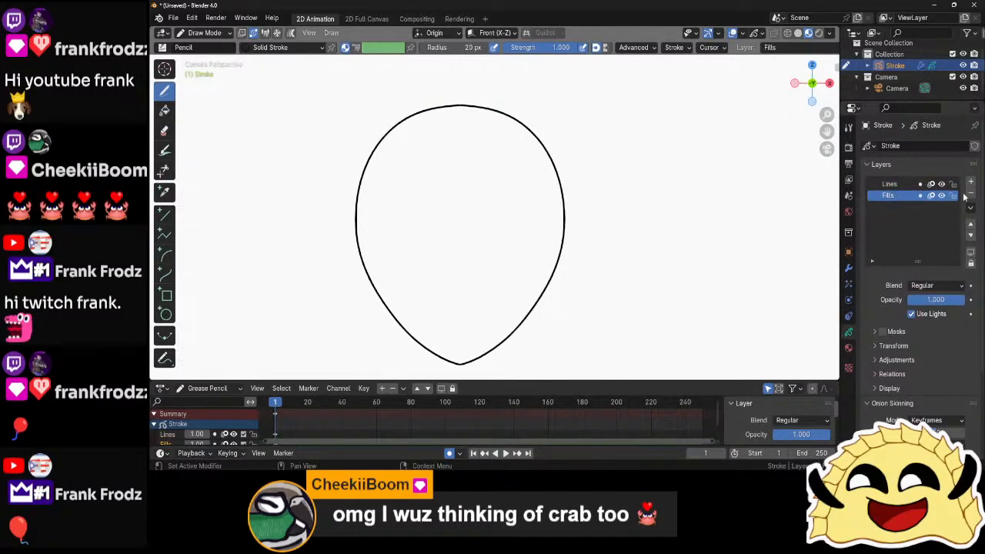
pyautogui.doubleClick(898, 188)
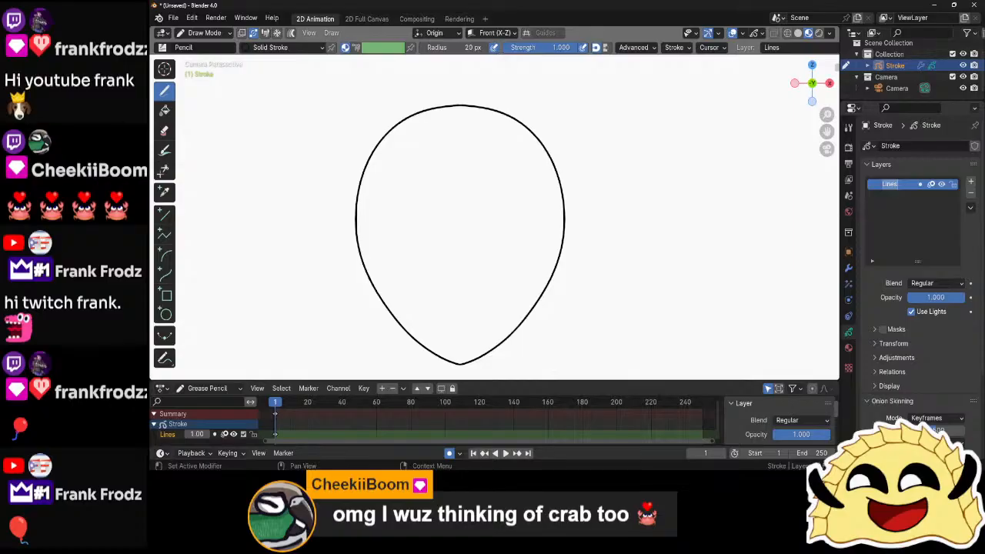
pyautogui.write('H')
pyautogui.write('EADOUTL')
pyautogui.hotkey('ctrl', 'BackSpace')
pyautogui.press('Return')
# - Add a new Grease Pencil layer named "hair outline"
pyautogui.click(970, 181)
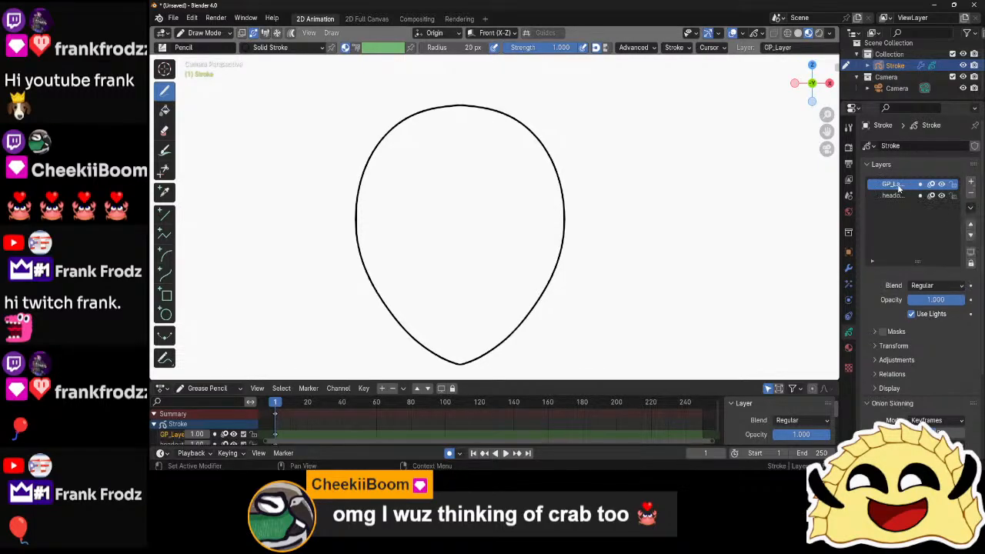
pyautogui.doubleClick(895, 185)
pyautogui.write('N')
pyautogui.write('air outline')
pyautogui.press('Return')
# - Limit the Mirror modifier's influence to the headoutline layer and return to the layer list
pyautogui.click(849, 267)
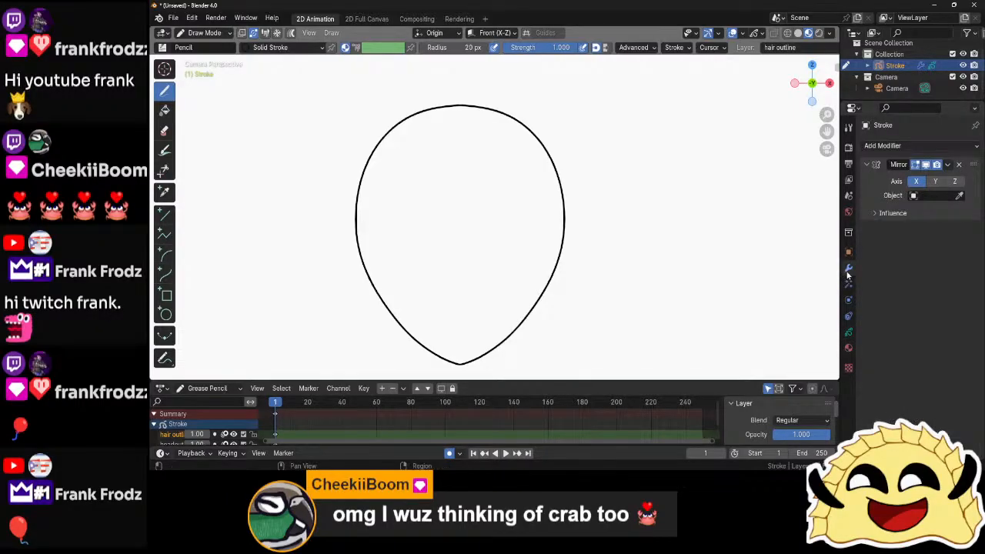
pyautogui.click(893, 214)
pyautogui.click(933, 231)
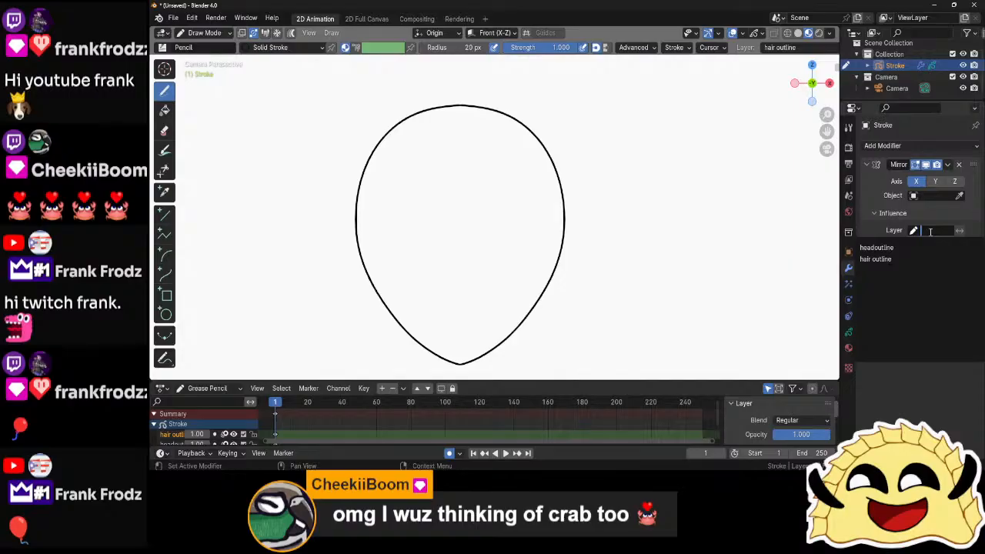
pyautogui.click(915, 248)
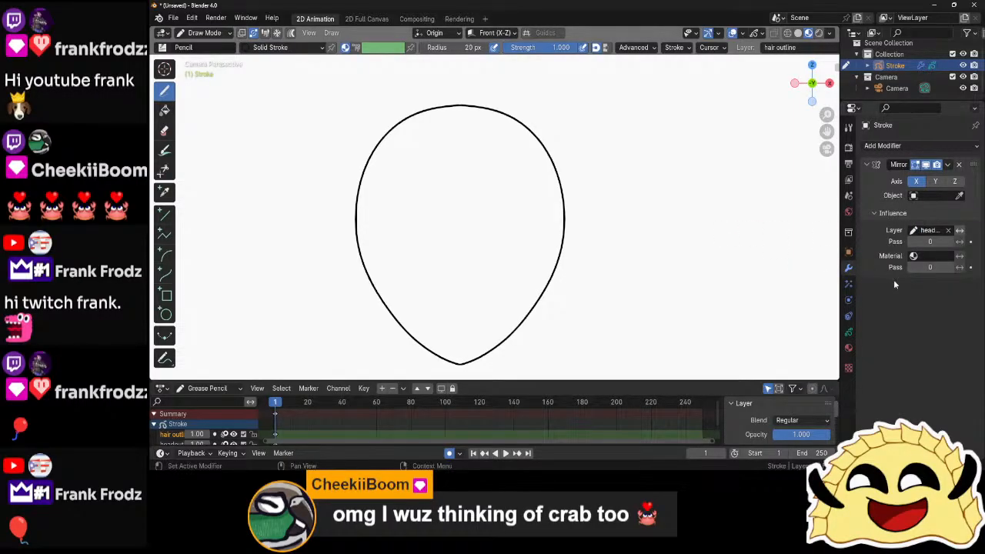
pyautogui.click(849, 332)
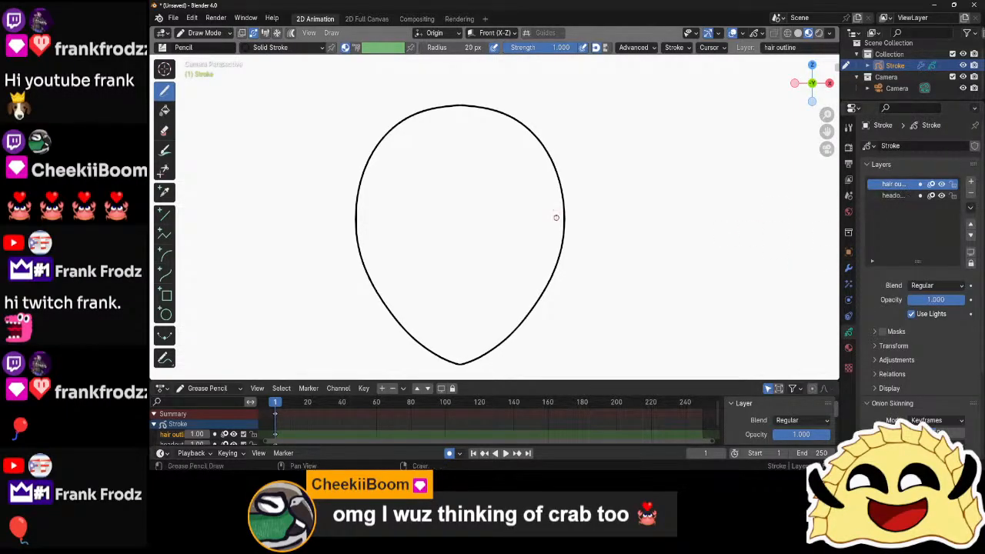
# - On the hair outline layer, draw a jagged fringe edge from the upper forehead down past the right cheek, after undoing a test stroke
pyautogui.moveTo(456, 147); pyautogui.dragTo(484, 183)
pyautogui.hotkey('ctrl', 'z')
pyautogui.scroll(2, 471, 193)
pyautogui.keyDown('shift'); pyautogui.moveTo(473, 192); pyautogui.dragTo(472, 244, button='middle'); pyautogui.keyUp('shift')
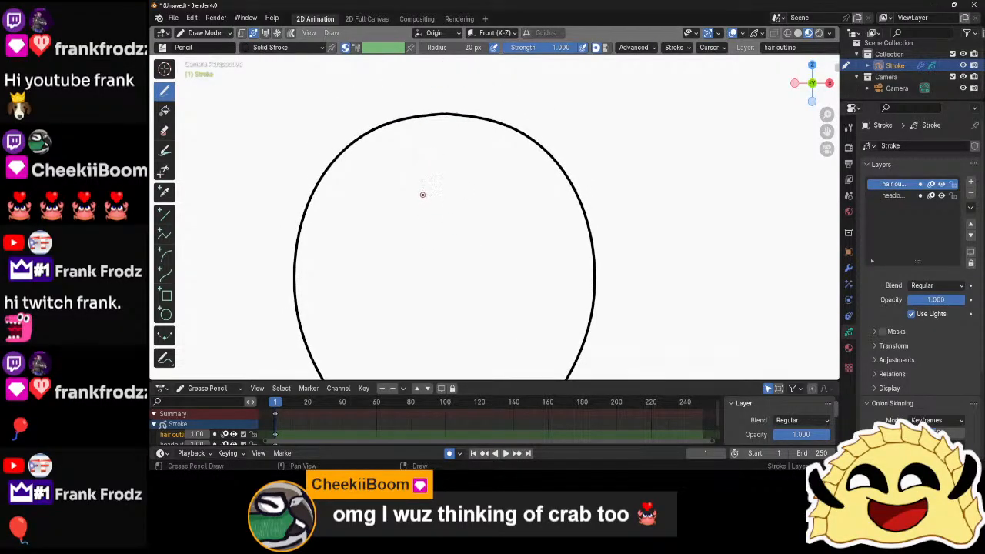
pyautogui.moveTo(422, 195)
pyautogui.mouseDown()
pyautogui.moveTo(476, 269)
pyautogui.moveTo(479, 230)
pyautogui.moveTo(501, 293)
pyautogui.moveTo(511, 263)
pyautogui.moveTo(539, 315)
pyautogui.moveTo(539, 352)
pyautogui.mouseUp()
pyautogui.moveTo(539, 352)
pyautogui.keyDown('shift'); pyautogui.mouseDown(button='middle')
pyautogui.moveTo(557, 269)
pyautogui.moveTo(530, 225)
pyautogui.mouseUp(button='middle'); pyautogui.keyUp('shift')
pyautogui.moveTo(518, 224)
pyautogui.mouseDown()
pyautogui.moveTo(533, 191)
pyautogui.moveTo(514, 348)
pyautogui.mouseUp()
# - Extend the fringe edge with one more notch and a long lock curving to a point below the chin
pyautogui.scroll(-4, 598, 222)
pyautogui.keyDown('shift'); pyautogui.moveTo(580, 265); pyautogui.dragTo(585, 205, button='middle'); pyautogui.keyUp('shift')
pyautogui.scroll(2, 549, 231)
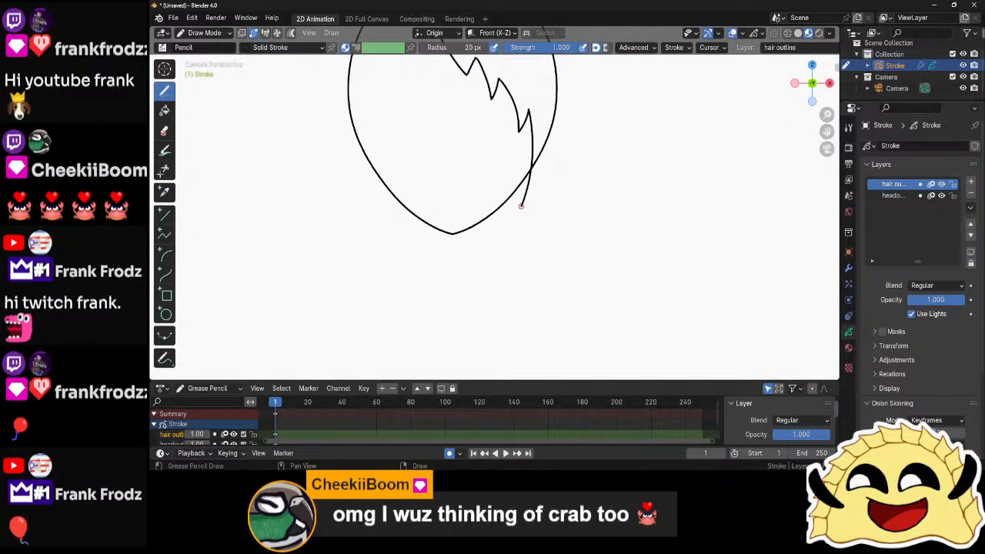
pyautogui.moveTo(521, 206)
pyautogui.mouseDown()
pyautogui.moveTo(534, 190)
pyautogui.moveTo(526, 242)
pyautogui.moveTo(468, 315)
pyautogui.mouseUp()
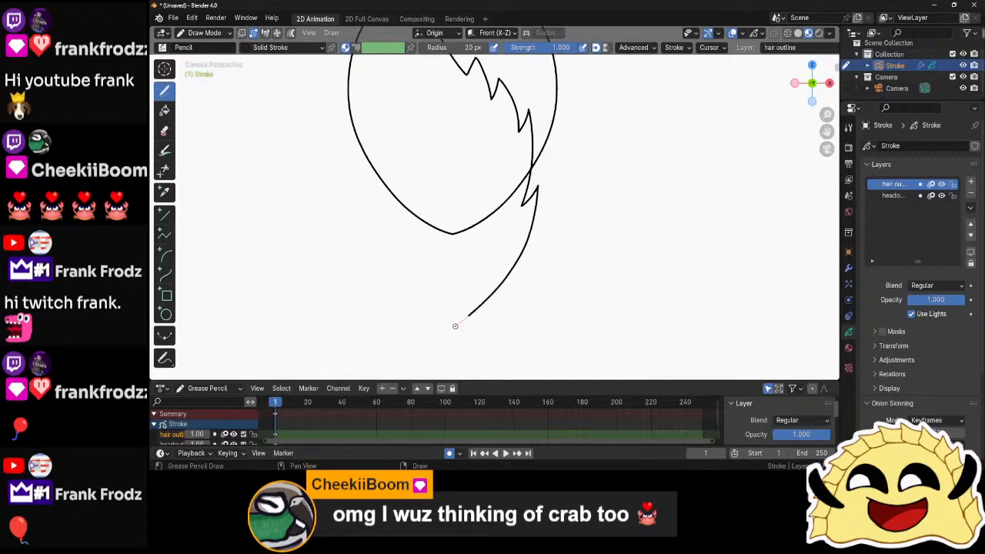
# - Draw the left fringe lock, curving from the fringe's top down to a tip and up past the head's left edge, redoing the first stroke
pyautogui.keyDown('shift'); pyautogui.moveTo(574, 127); pyautogui.dragTo(603, 293, button='middle'); pyautogui.keyUp('shift')
pyautogui.keyDown('shift'); pyautogui.moveTo(449, 216); pyautogui.dragTo(500, 137, button='middle'); pyautogui.keyUp('shift')
pyautogui.scroll(1, 500, 137)
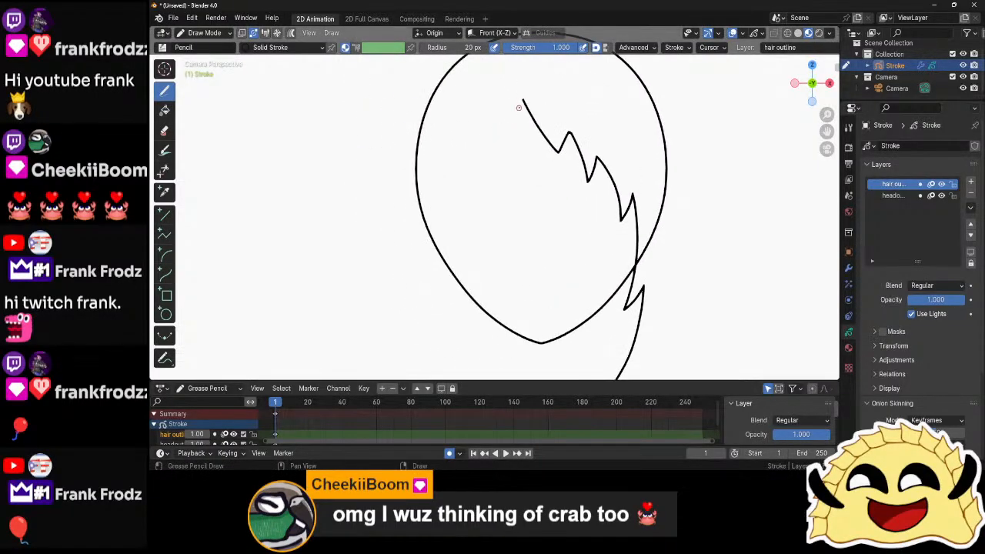
pyautogui.moveTo(523, 100)
pyautogui.mouseDown()
pyautogui.moveTo(500, 151)
pyautogui.moveTo(519, 214)
pyautogui.mouseUp()
pyautogui.hotkey('ctrl', 'z')
pyautogui.moveTo(522, 100)
pyautogui.mouseDown()
pyautogui.moveTo(492, 121)
pyautogui.moveTo(469, 195)
pyautogui.moveTo(483, 225)
pyautogui.mouseUp()
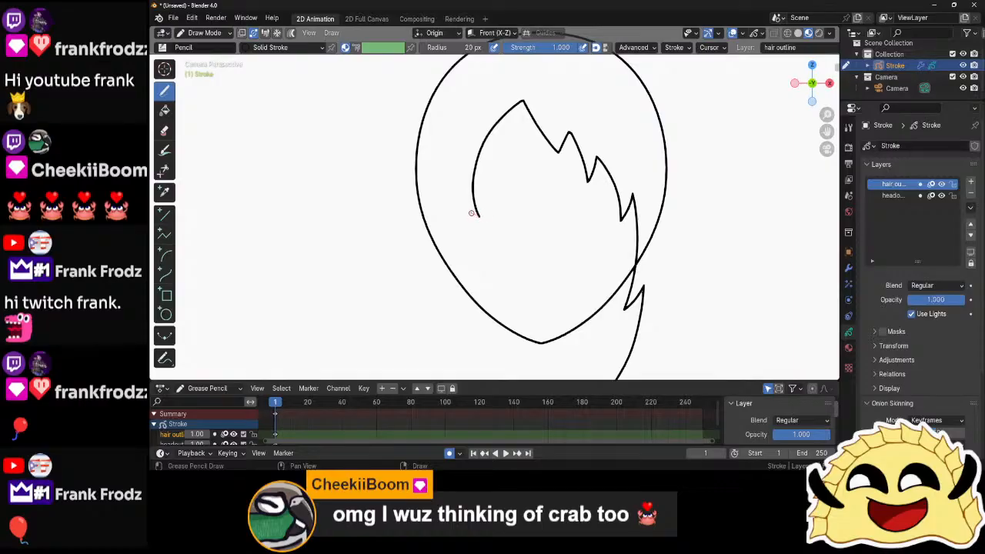
pyautogui.moveTo(471, 213)
pyautogui.mouseDown()
pyautogui.moveTo(438, 153)
pyautogui.moveTo(429, 66)
pyautogui.mouseUp()
pyautogui.scroll(-5, 558, 164)
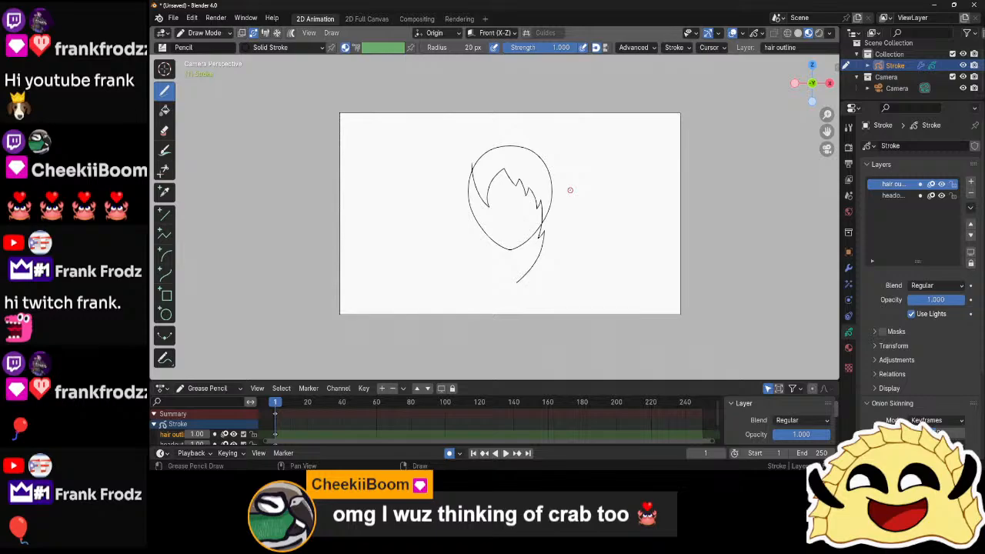
# - Draw the upper left hair contour as a rounded bump from the left lock's upper end to a parting at the head's top
pyautogui.scroll(4, 571, 190)
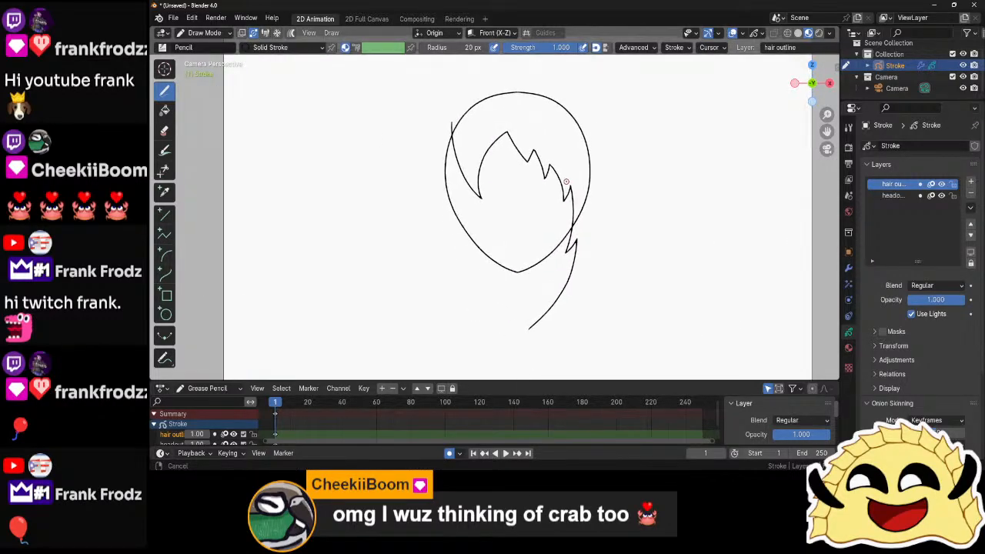
pyautogui.moveTo(566, 181); pyautogui.dragTo(557, 237, button='middle')
pyautogui.scroll(1, 515, 199)
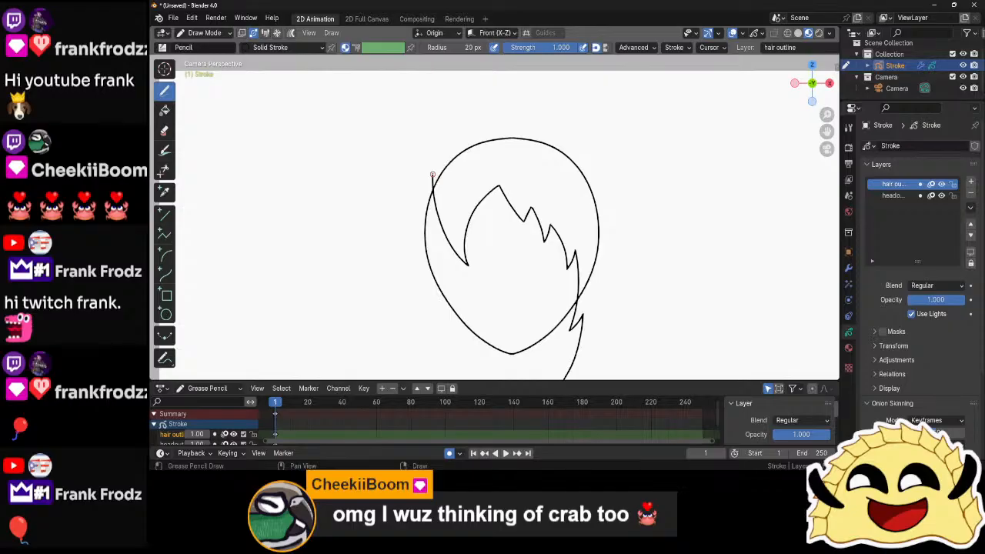
pyautogui.moveTo(436, 159)
pyautogui.mouseDown()
pyautogui.moveTo(460, 125)
pyautogui.moveTo(505, 109)
pyautogui.moveTo(527, 129)
pyautogui.moveTo(520, 160)
pyautogui.mouseUp()
# - Draw the outer right hair contour from the lower lock tip around the head's right side up to the parting
pyautogui.keyDown('shift'); pyautogui.moveTo(562, 329); pyautogui.dragTo(541, 216, button='middle'); pyautogui.keyUp('shift')
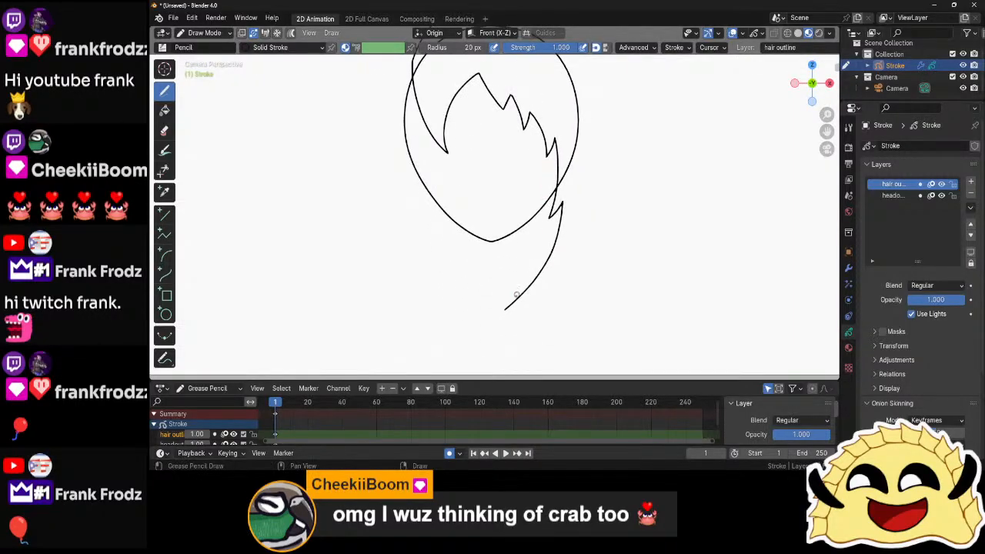
pyautogui.keyDown('shift'); pyautogui.moveTo(506, 310); pyautogui.dragTo(485, 347, button='middle'); pyautogui.keyUp('shift')
pyautogui.scroll(-1, 506, 337)
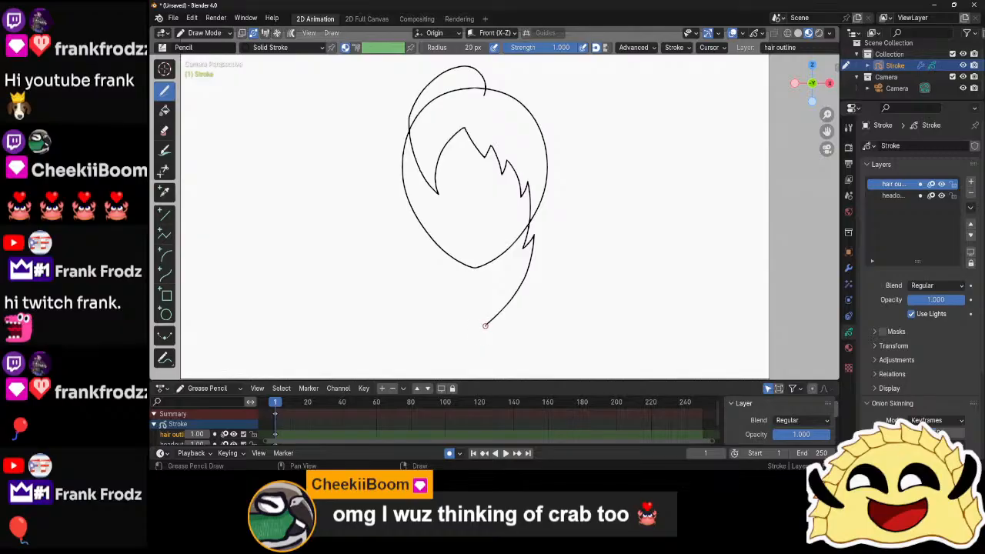
pyautogui.moveTo(486, 323)
pyautogui.mouseDown()
pyautogui.moveTo(531, 307)
pyautogui.moveTo(559, 282)
pyautogui.moveTo(580, 249)
pyautogui.moveTo(593, 173)
pyautogui.moveTo(570, 101)
pyautogui.moveTo(539, 73)
pyautogui.moveTo(497, 76)
pyautogui.moveTo(485, 92)
pyautogui.mouseUp()
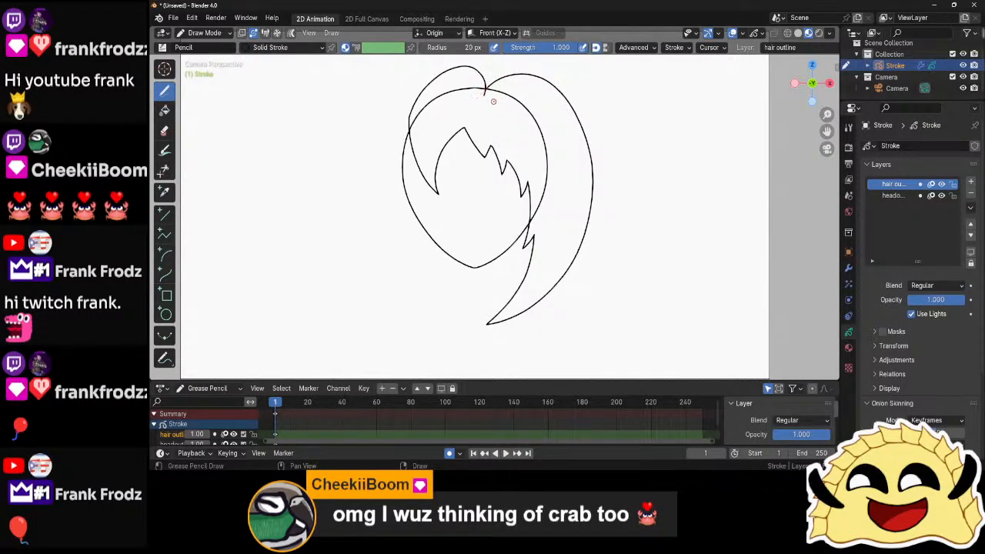
# - In Edit Mode, try moving the top point of the left hair bump with a smaller proportional editing radius
pyautogui.scroll(3, 495, 184)
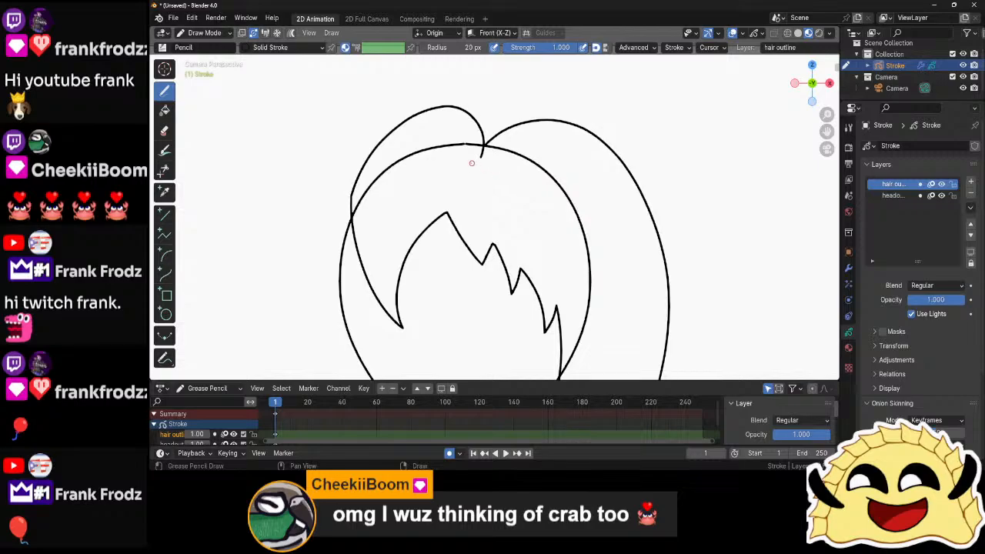
pyautogui.press('Tab')
pyautogui.press('g')
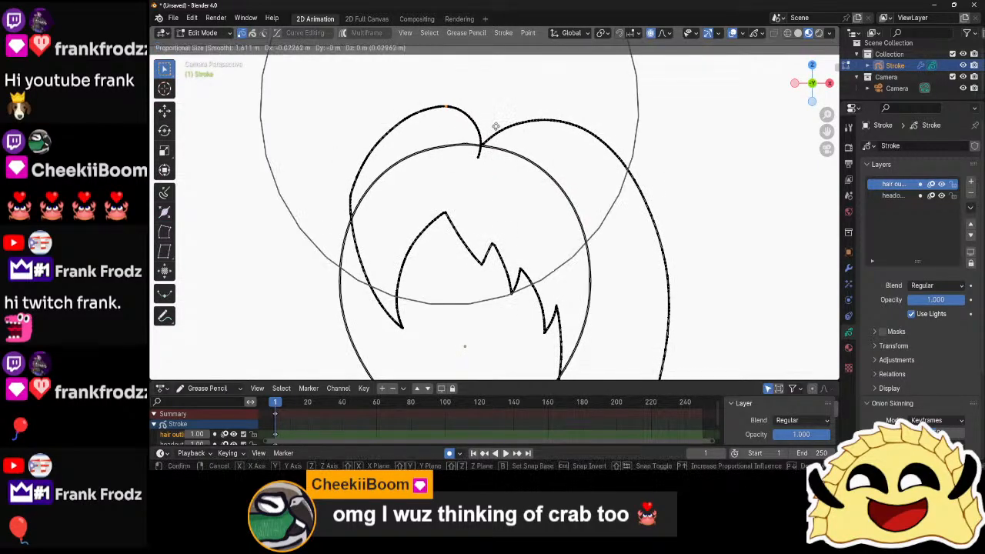
pyautogui.scroll(5, 493, 132)
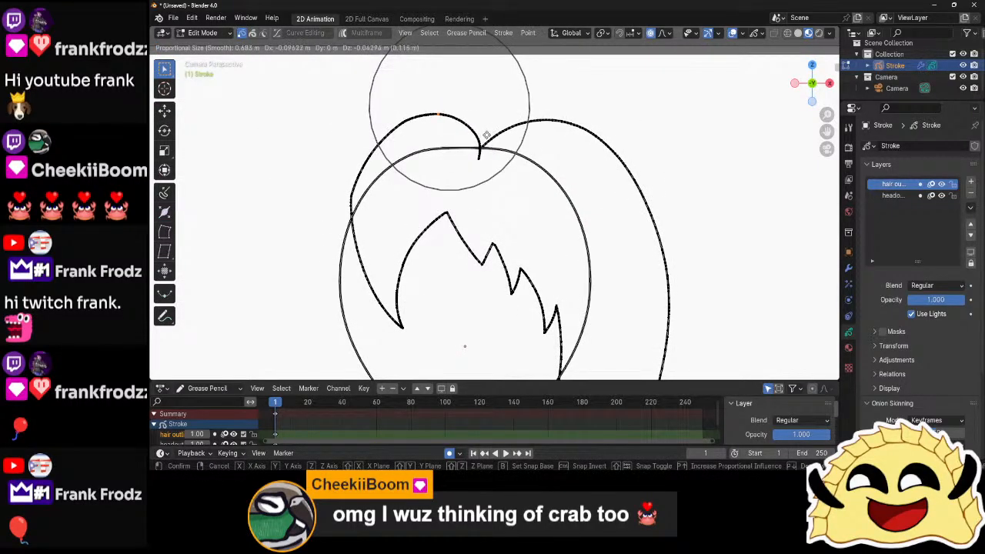
pyautogui.click(496, 127)
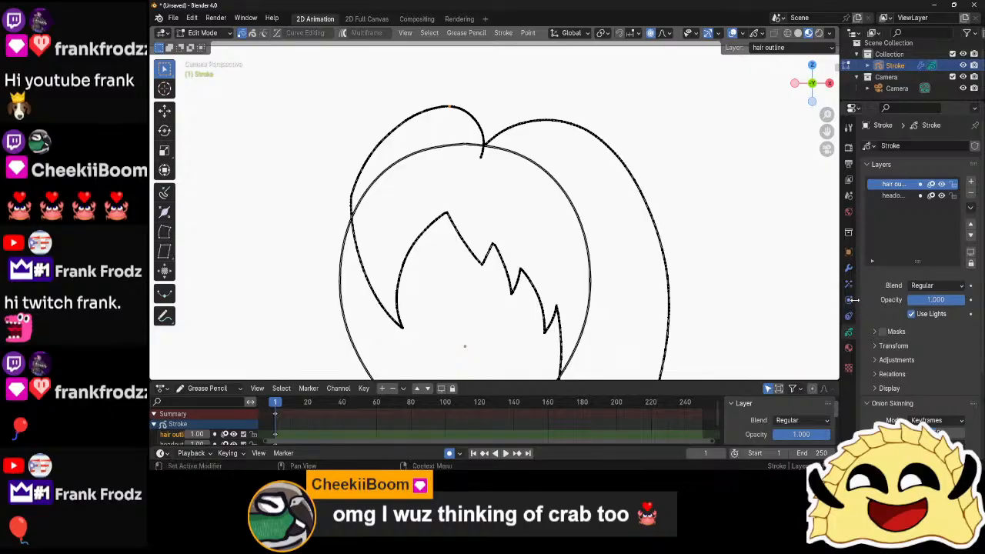
# - Enable Autolock Inactive Layers and move the top point of the left hair bump slightly down and left with proportional editing
pyautogui.click(971, 207)
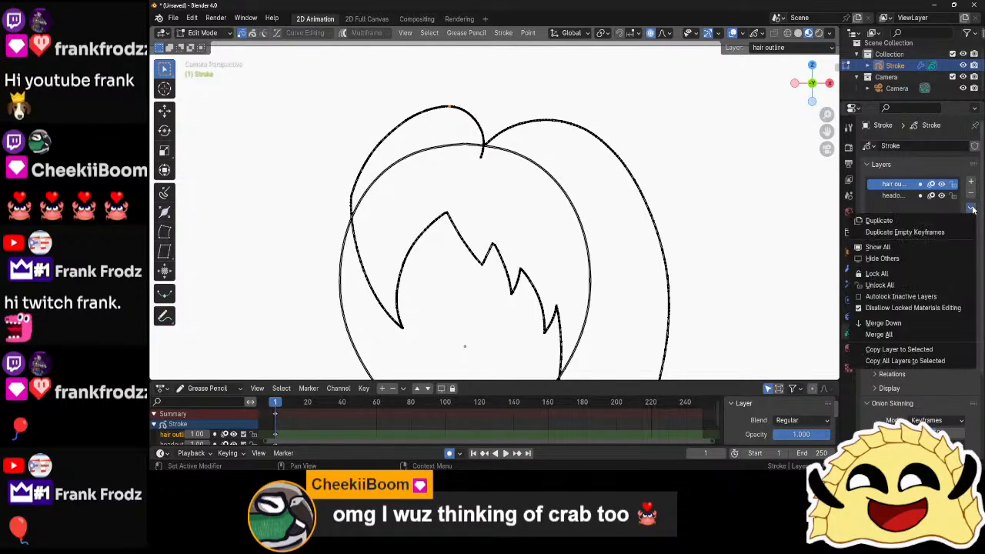
pyautogui.click(901, 296)
pyautogui.press('g')
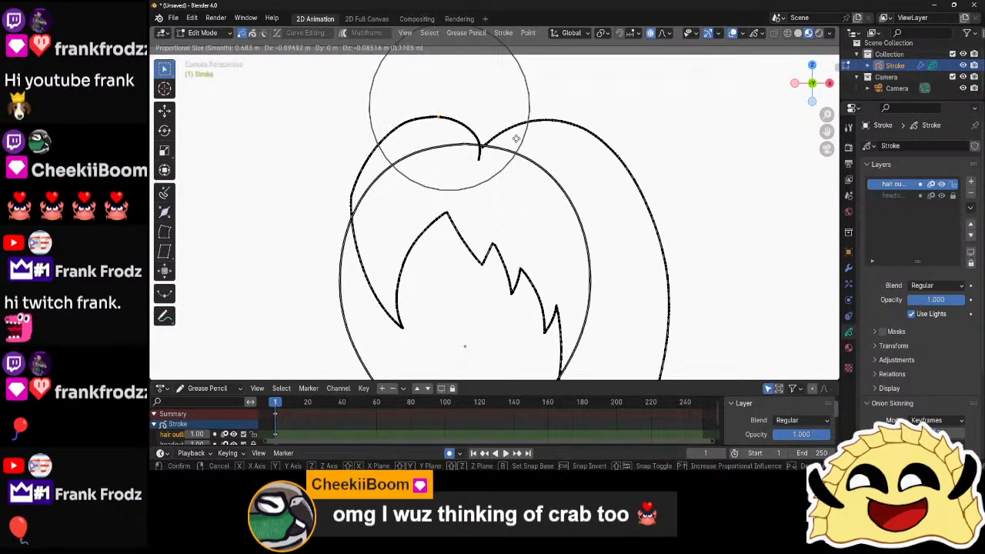
pyautogui.click(485, 148)
# - Push the left bump's upper side outward using a 0.909 m proportional radius, and pull its lower side point slightly inward
pyautogui.press('g')
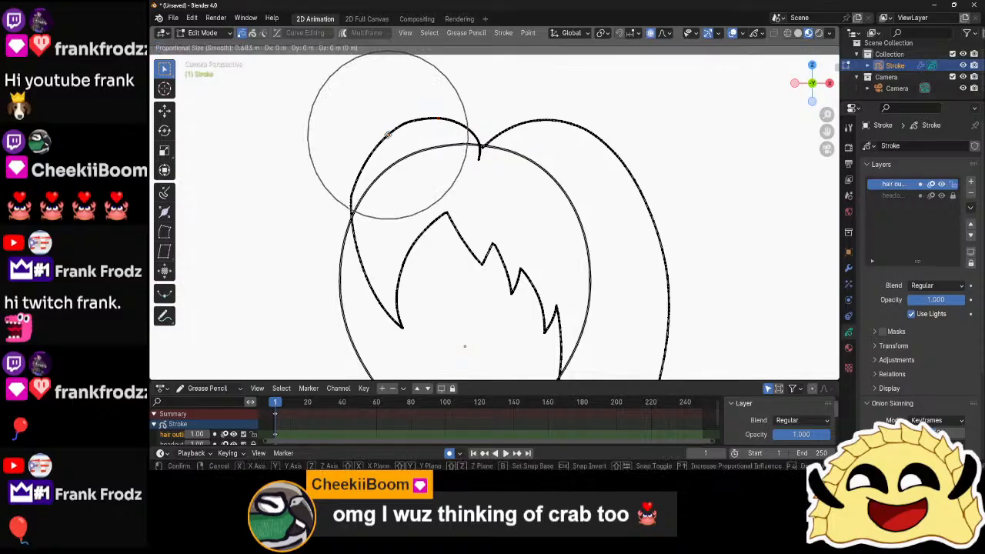
pyautogui.scroll(-3, 381, 132)
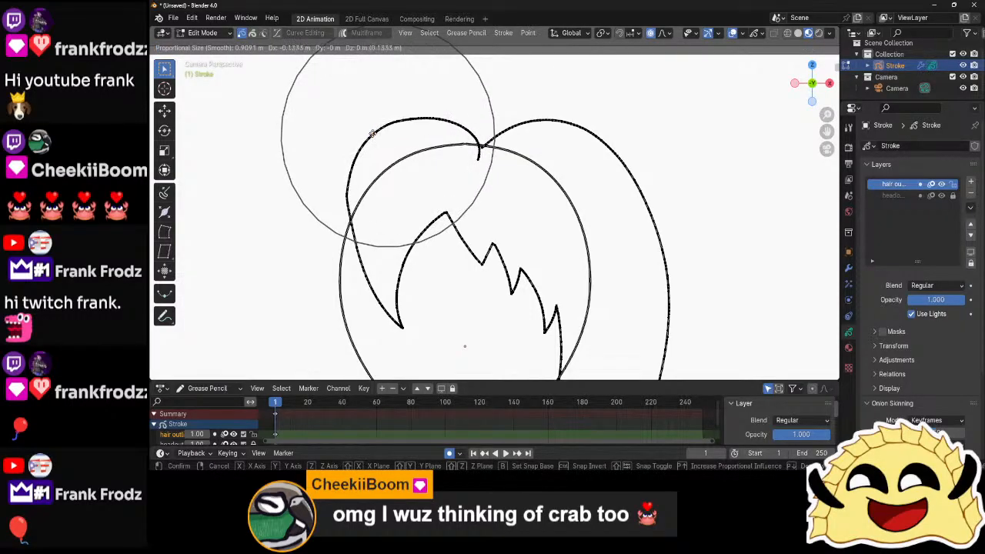
pyautogui.click(376, 136)
pyautogui.press('g')
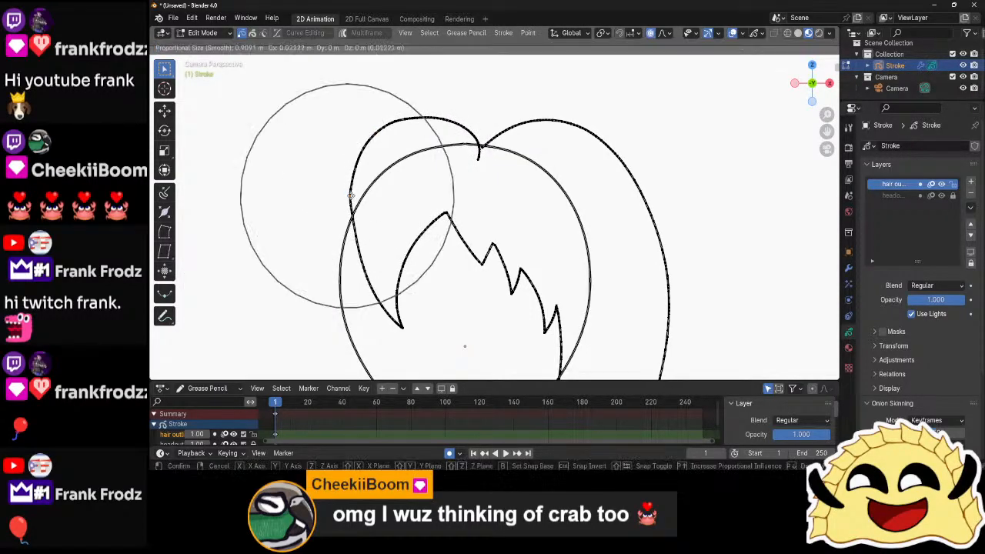
pyautogui.click(350, 198)
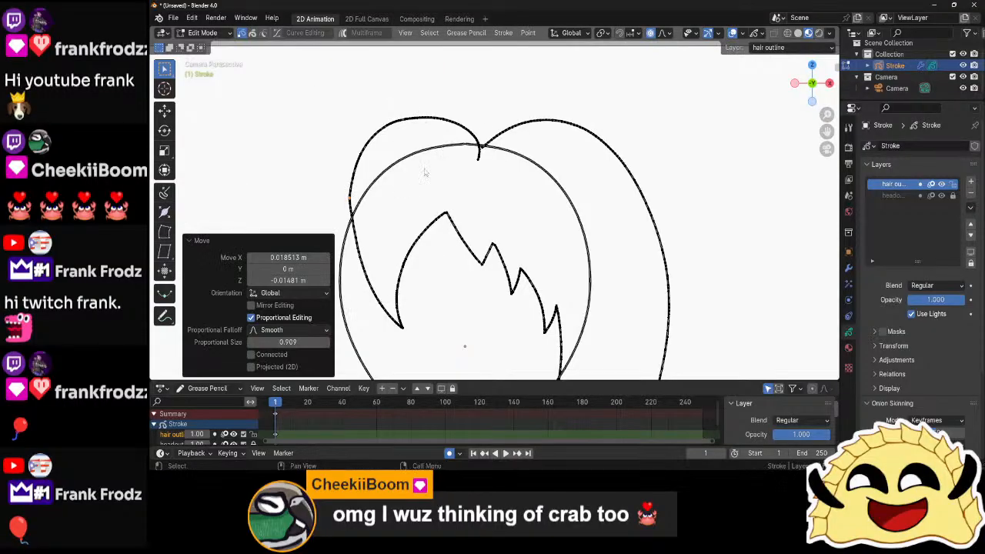
# - Move the parting's end point down and slightly right with the proportional radius reduced to about 0.47 m
pyautogui.press('g')
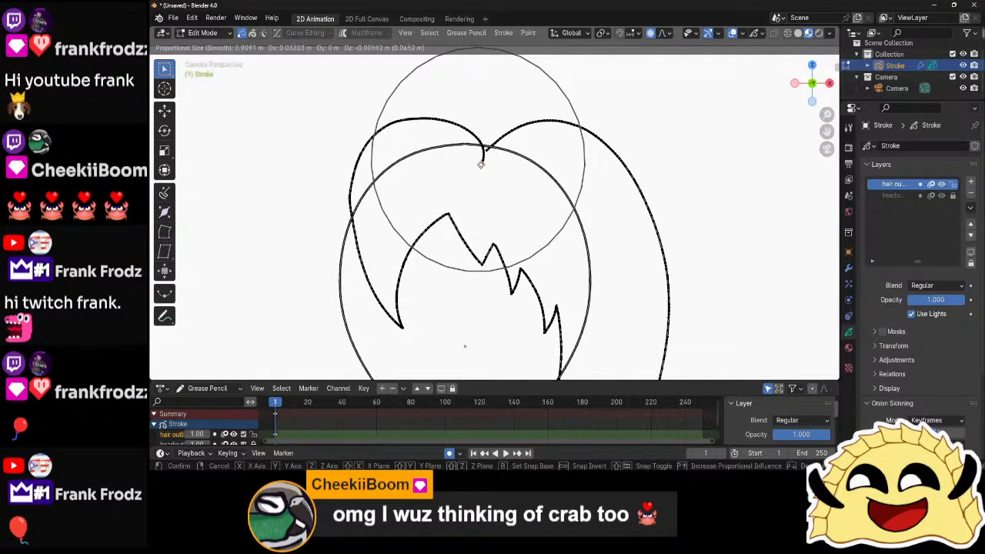
pyautogui.scroll(6, 481, 166)
pyautogui.scroll(1, 481, 169)
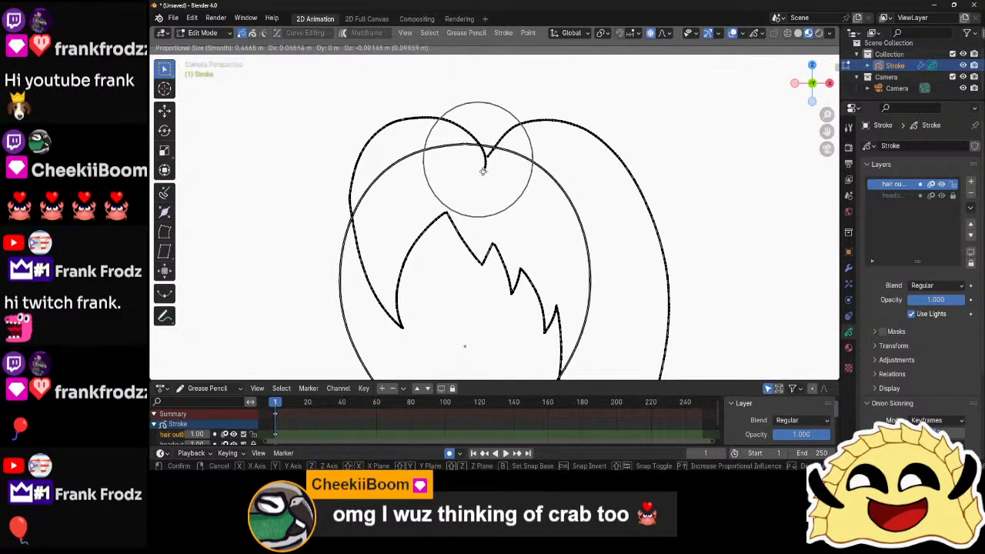
pyautogui.click(487, 176)
# - Raise the left hair bump's top point about 0.05 m with a 0.683 m proportional radius
pyautogui.press('g')
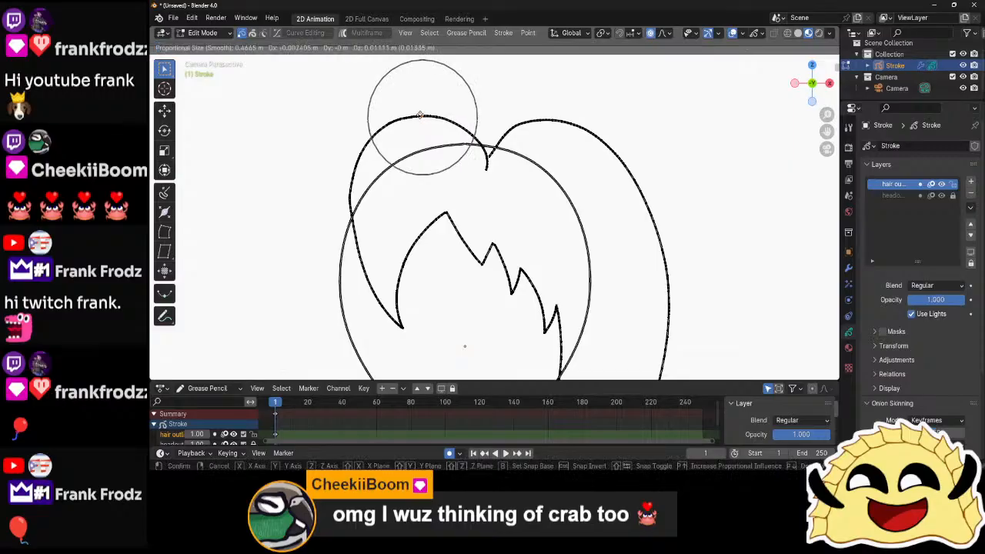
pyautogui.scroll(-3, 420, 108)
pyautogui.scroll(-1, 419, 110)
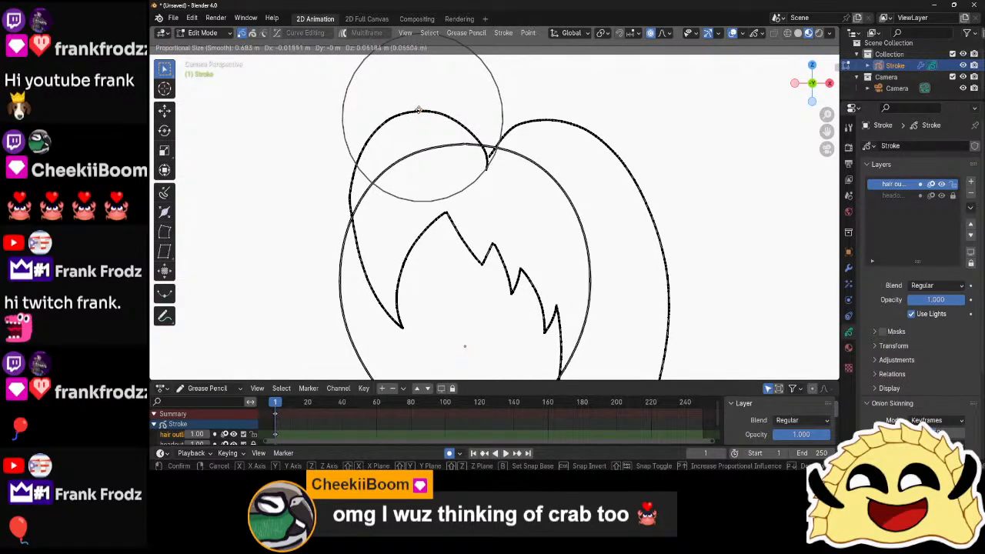
pyautogui.click(419, 111)
# - Nudge the right contour's start beside the parting to the left, and move the parting's end point slightly down and right
pyautogui.press('g')
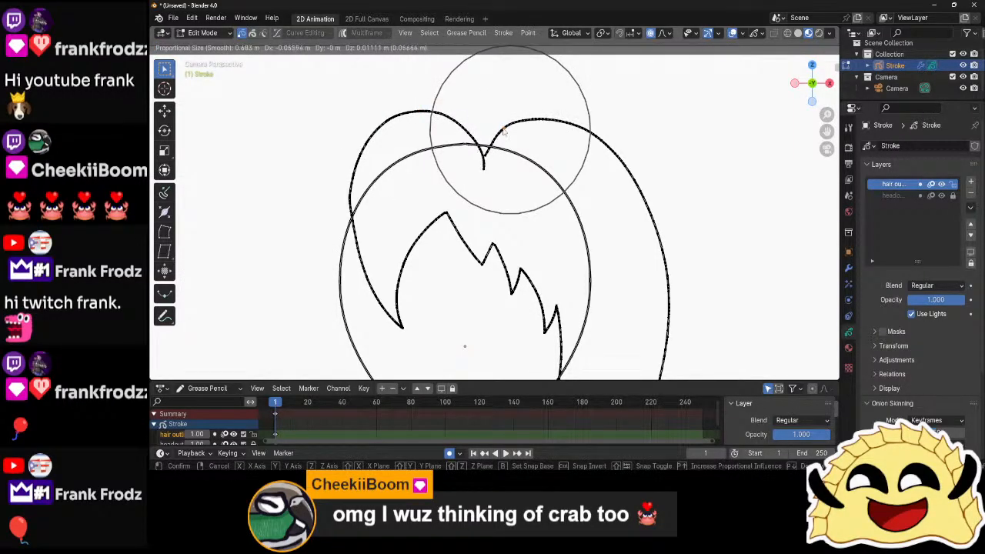
pyautogui.click(502, 132)
pyautogui.press('g')
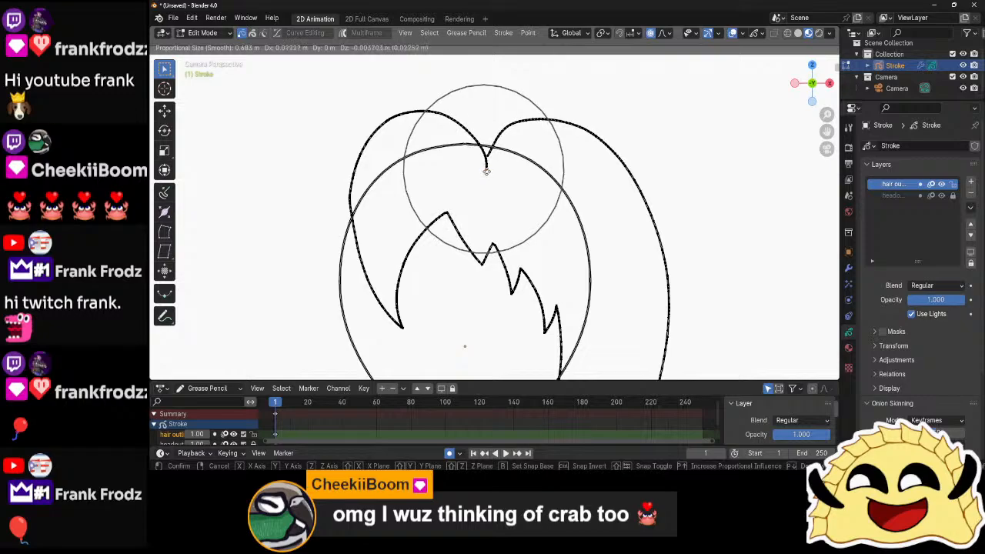
pyautogui.click(487, 175)
# - Select the whole hair outline, scale it to about 0.848 along X, and move it down about 0.18 m
pyautogui.scroll(-6, 671, 166)
pyautogui.click(612, 236)
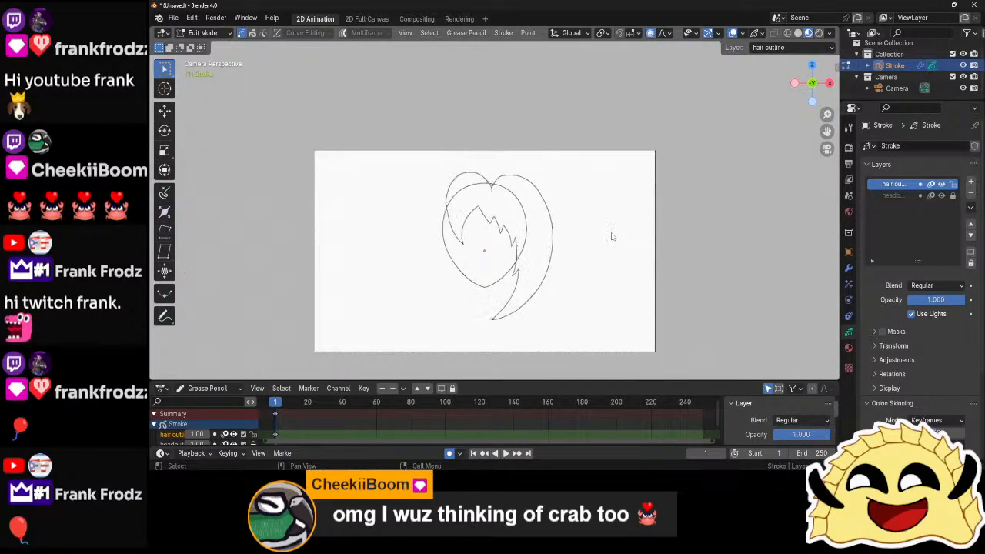
pyautogui.scroll(1, 606, 244)
pyautogui.scroll(1, 606, 244)
pyautogui.click(579, 182)
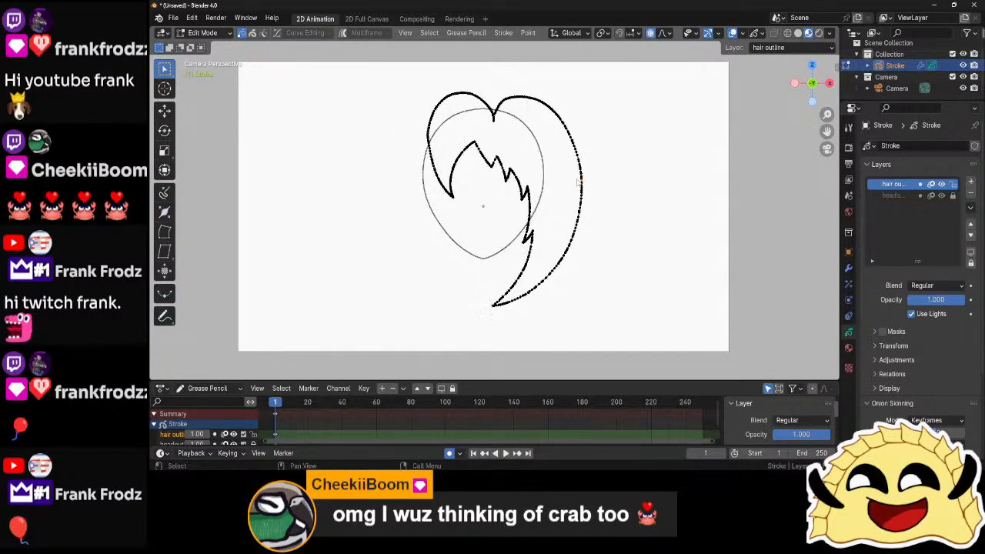
pyautogui.press('l')
pyautogui.press('s')
pyautogui.press('x')
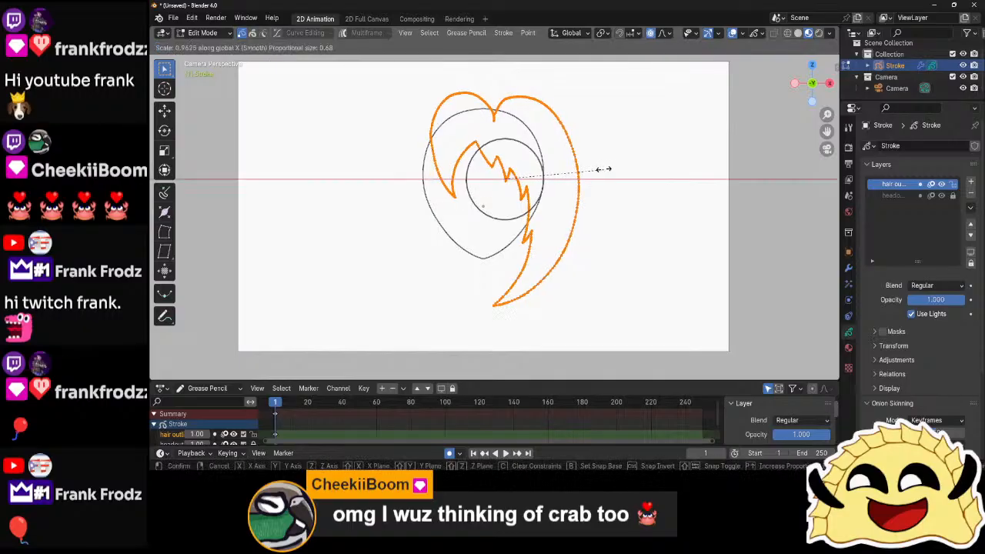
pyautogui.click(591, 169)
pyautogui.press('g')
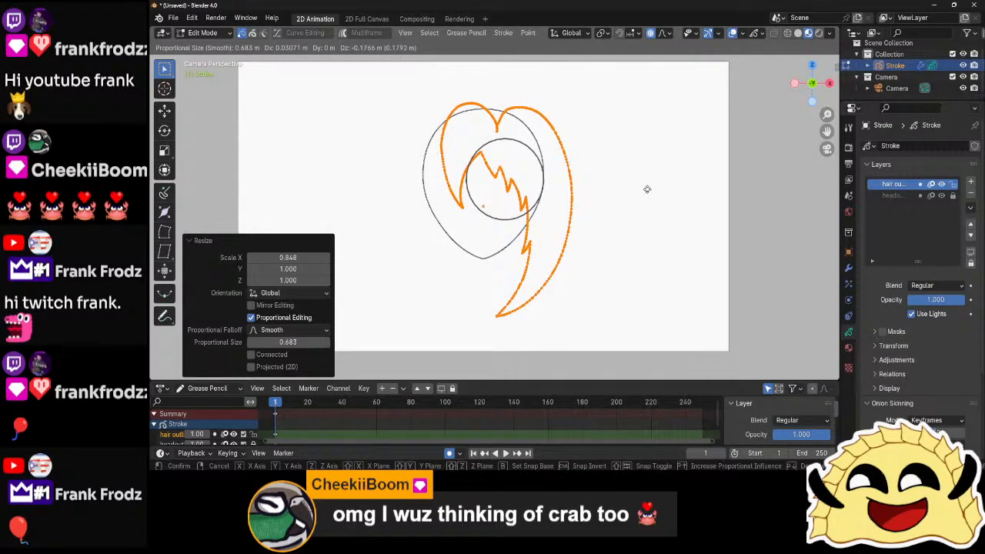
pyautogui.click(647, 189)
# - Shift the left lock's tip and outer side outward to the head's left edge with a 1.772 m proportional radius
pyautogui.click(475, 222)
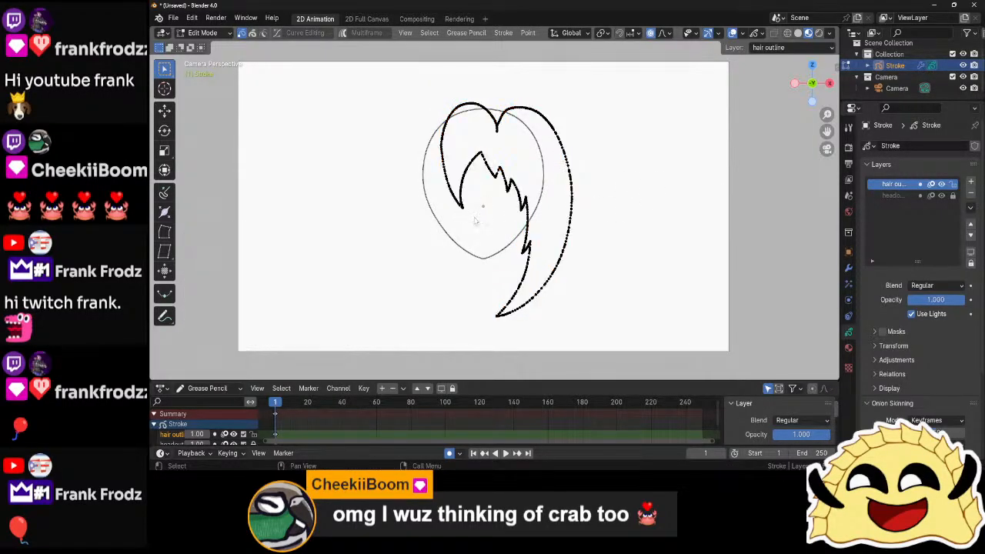
pyautogui.press('g')
pyautogui.scroll(-3, 493, 217)
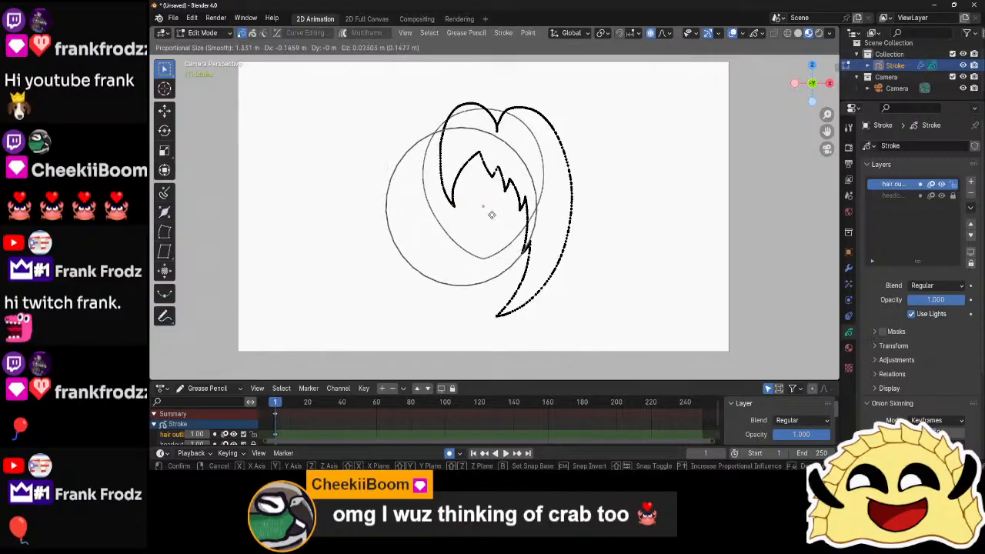
pyautogui.scroll(-3, 486, 214)
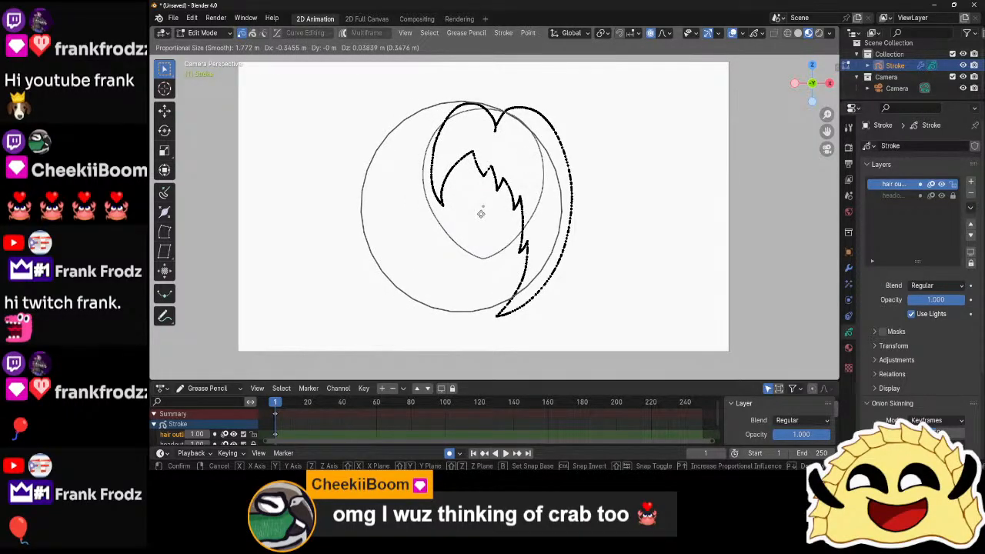
pyautogui.click(480, 213)
pyautogui.press('g')
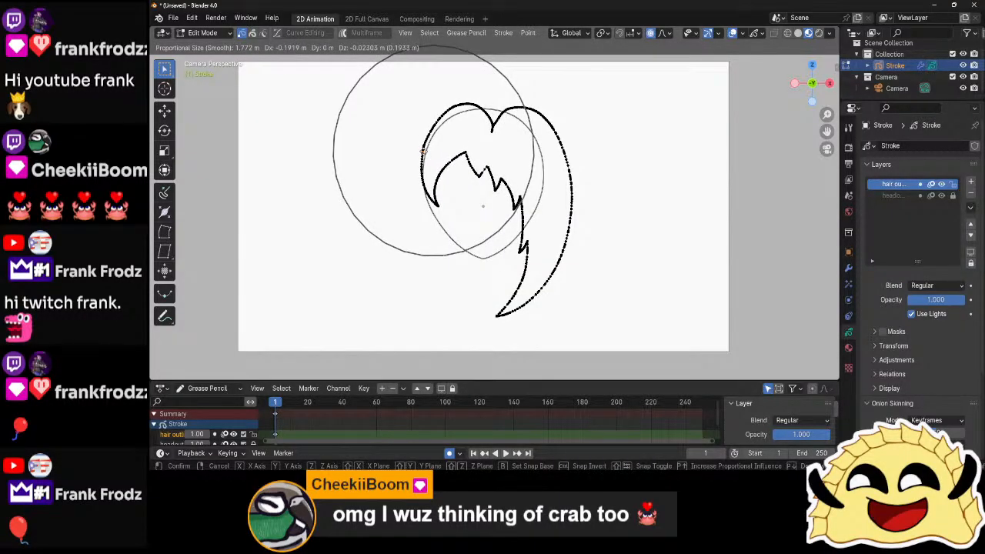
pyautogui.click(424, 156)
# - Select the whole hair outline and nudge it about 0.008 m left and 0.015 m up
pyautogui.press('a')
pyautogui.press('a')
pyautogui.press('a')
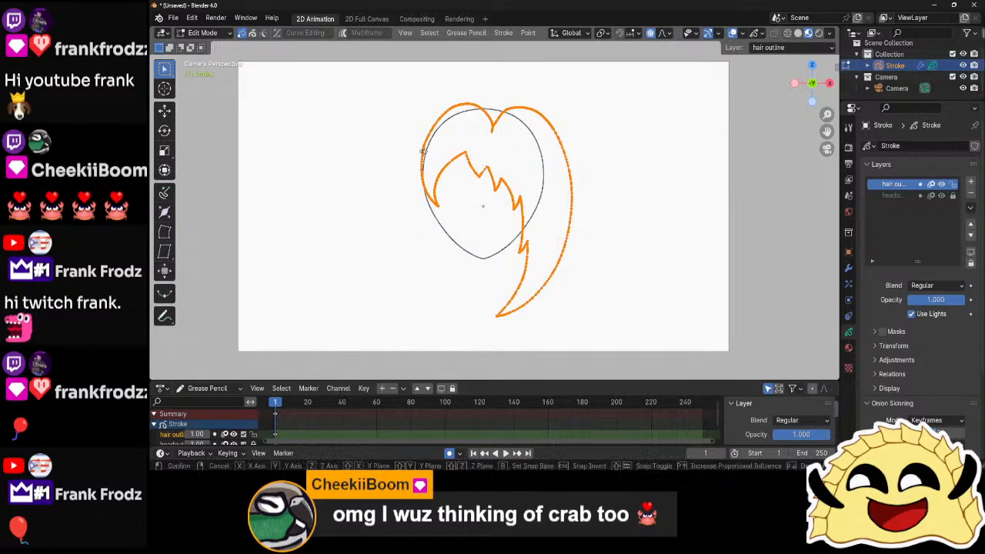
pyautogui.press('g')
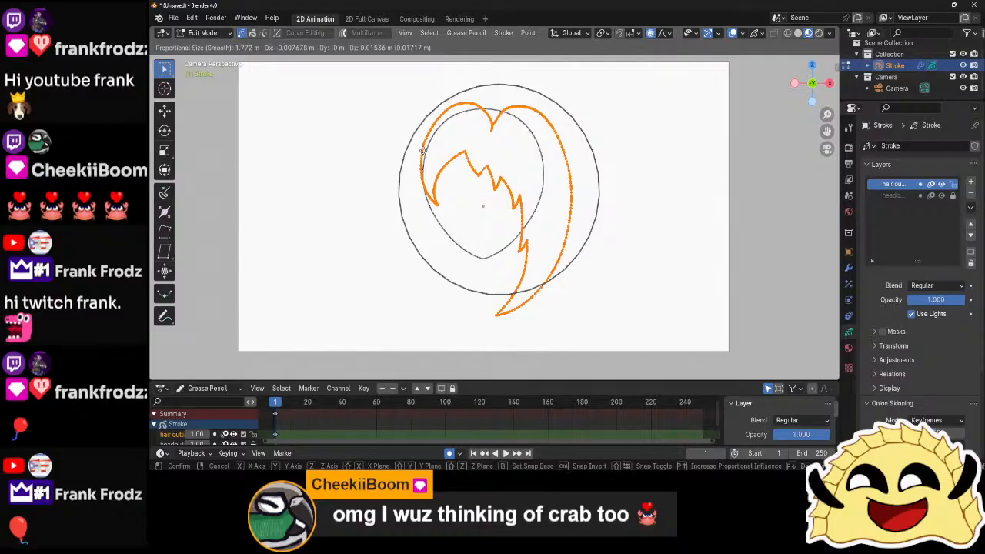
pyautogui.click(421, 152)
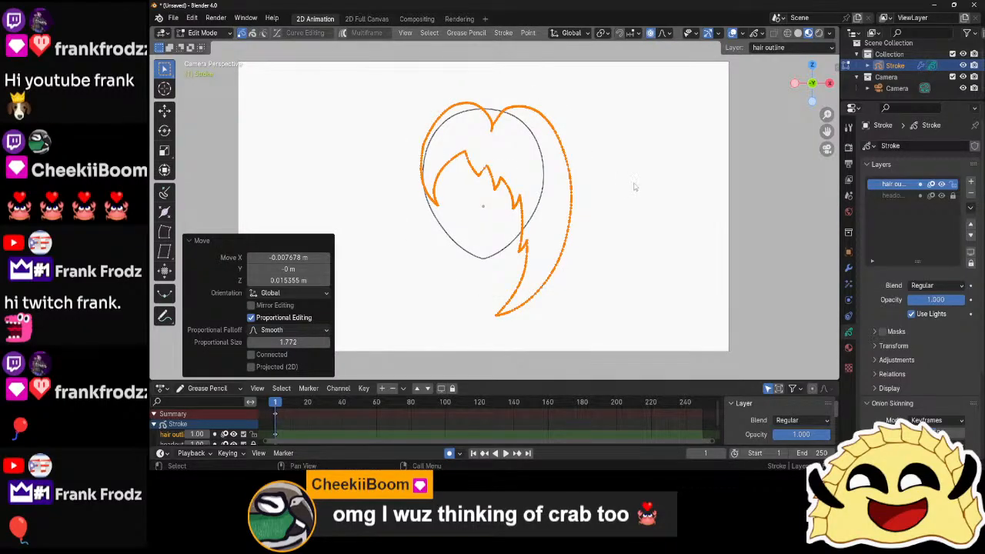
# - In Draw Mode, try to draw a curved stroke from the parting's end to the fringe's peak
pyautogui.hotkey('ctrl', 'Tab')
pyautogui.click(605, 185)
pyautogui.scroll(4, 531, 237)
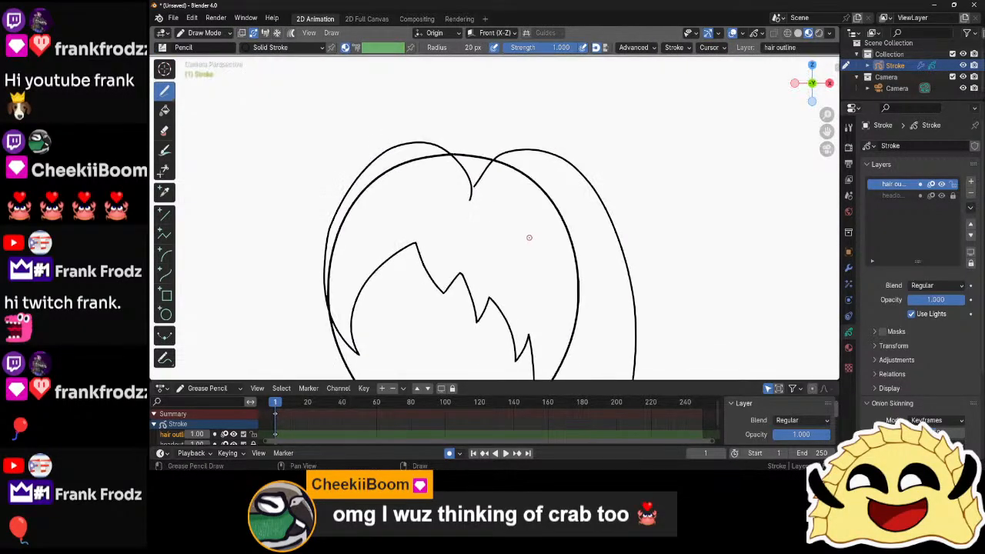
pyautogui.scroll(4, 529, 238)
pyautogui.keyDown('shift'); pyautogui.moveTo(523, 232); pyautogui.dragTo(539, 158, button='middle'); pyautogui.keyUp('shift')
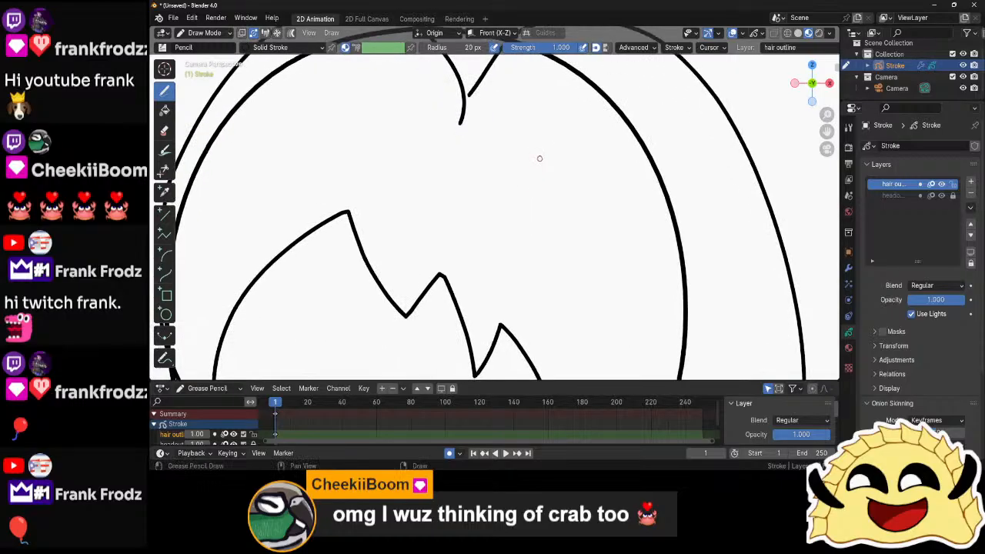
pyautogui.scroll(-4, 537, 164)
pyautogui.scroll(4, 471, 166)
pyautogui.moveTo(453, 137)
pyautogui.mouseDown()
pyautogui.moveTo(394, 192)
pyautogui.moveTo(333, 215)
pyautogui.mouseUp()
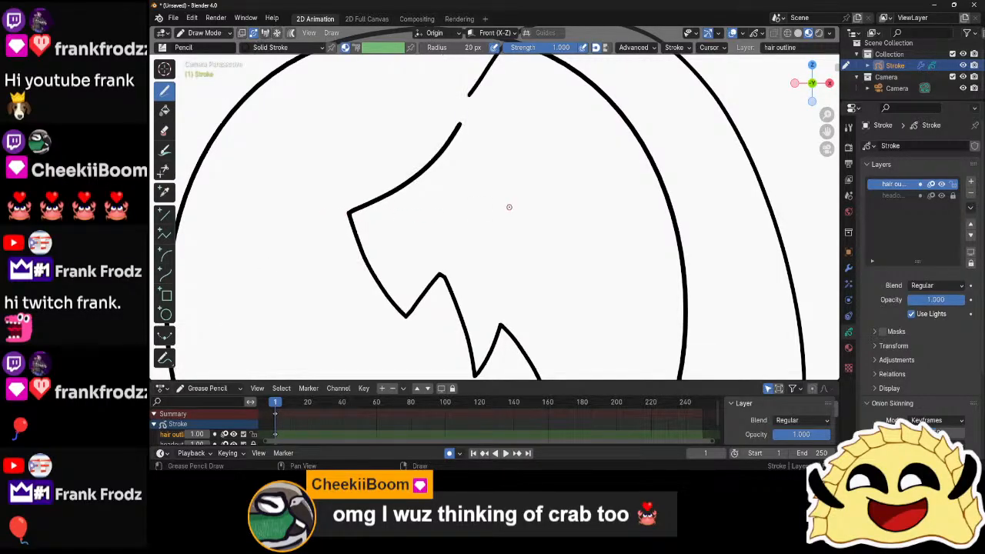
pyautogui.scroll(-4, 502, 206)
pyautogui.scroll(3, 497, 206)
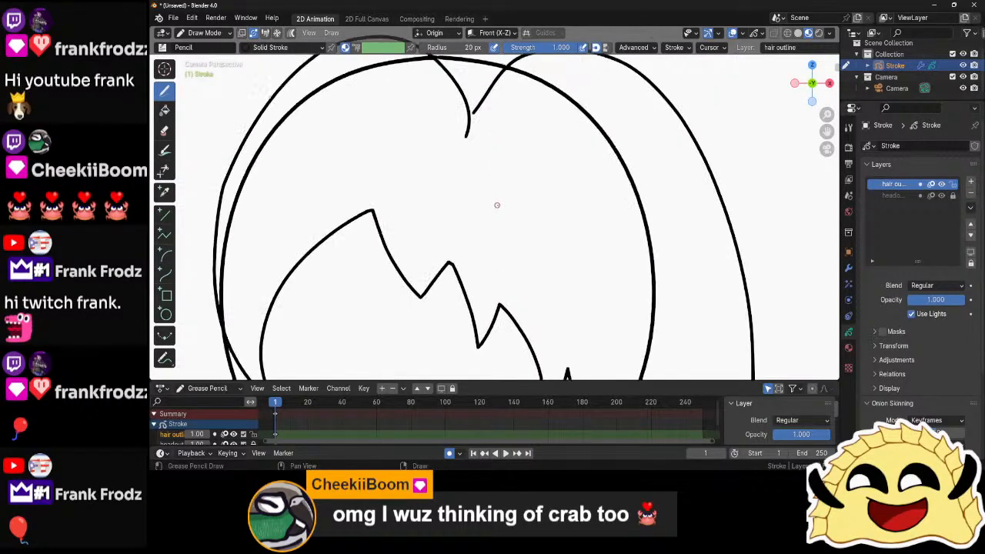
pyautogui.scroll(3, 519, 189)
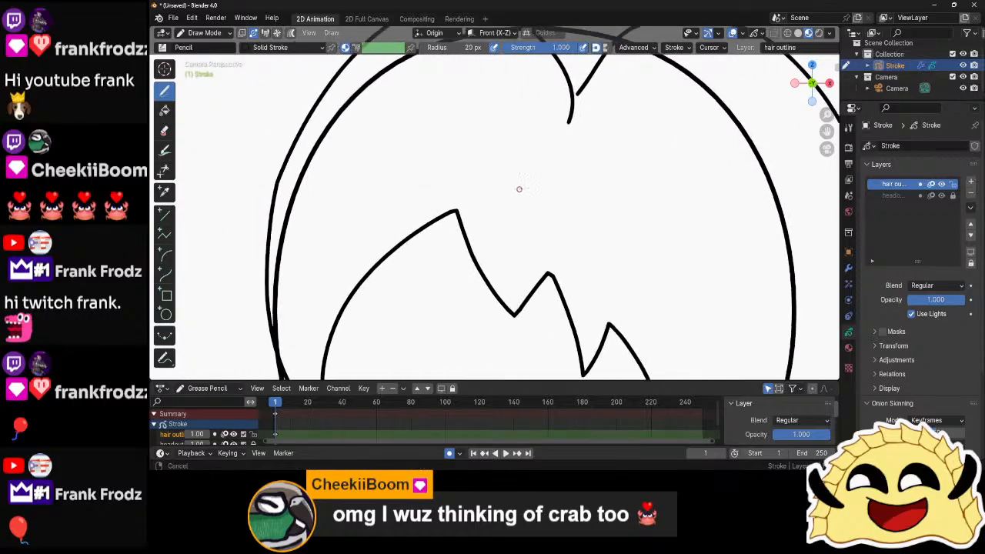
# - In Edit Mode, delete the corner point at the fringe's peak to separate the left lock from the jagged fringe
pyautogui.scroll(2, 466, 212)
pyautogui.scroll(2, 466, 212)
pyautogui.hotkey('ctrl', 'Tab')
pyautogui.click(499, 216)
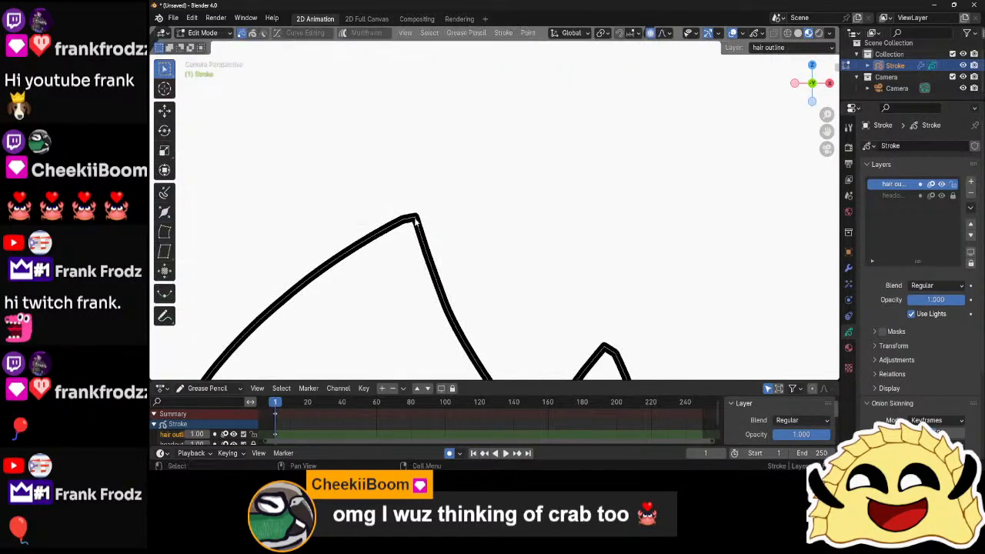
pyautogui.click(416, 220)
pyautogui.press('x')
pyautogui.click(420, 223)
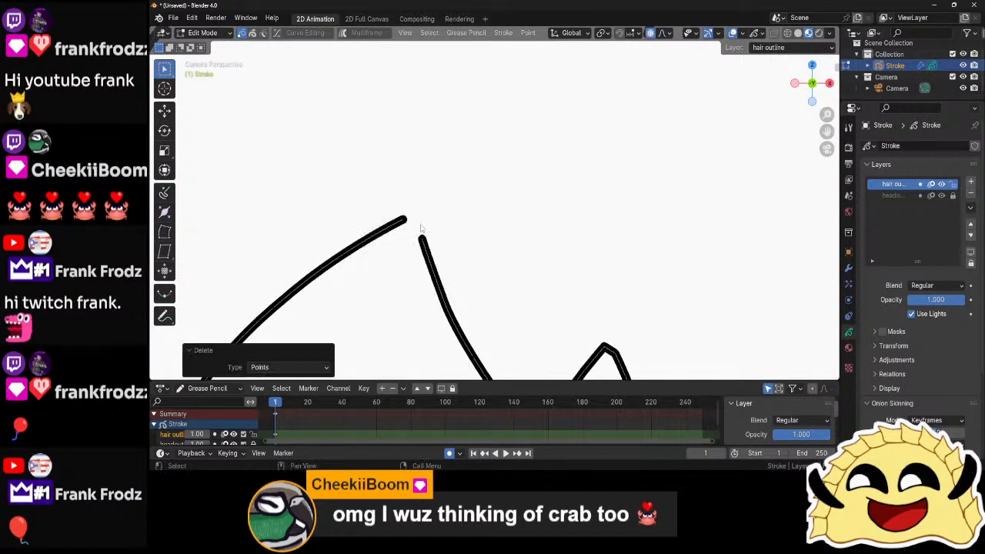
# - Back in Draw Mode, draw a curved stroke joining the parting's end to the upper end of the left lock
pyautogui.scroll(-5, 493, 215)
pyautogui.hotkey('ctrl', 'Tab')
pyautogui.scroll(1, 549, 154)
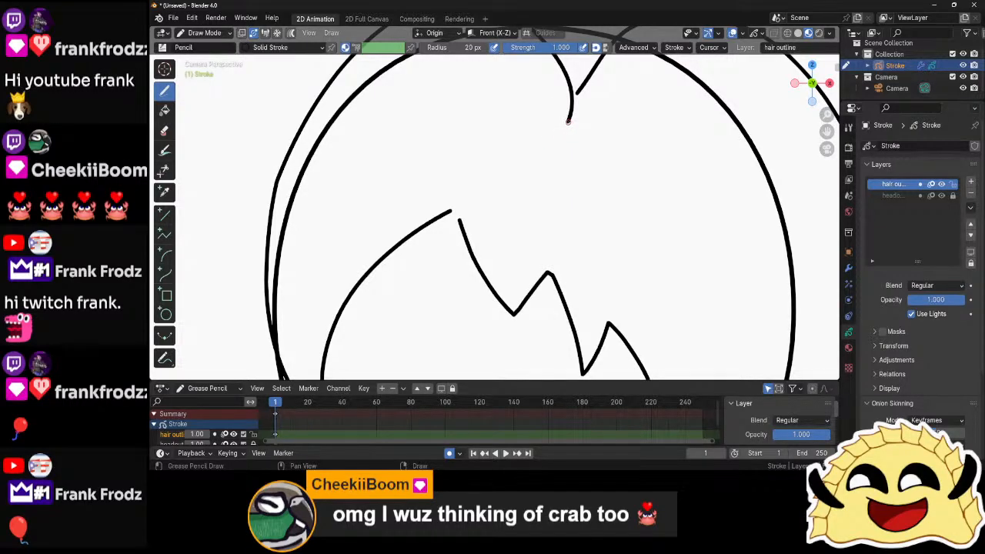
pyautogui.moveTo(568, 121)
pyautogui.mouseDown()
pyautogui.moveTo(521, 174)
pyautogui.moveTo(435, 217)
pyautogui.mouseUp()
pyautogui.scroll(-5, 435, 216)
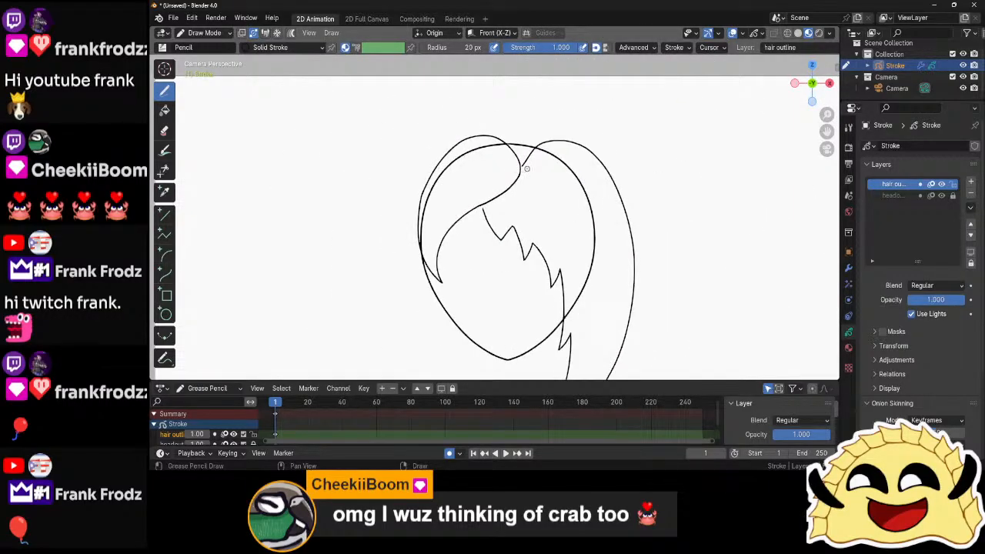
pyautogui.scroll(-3, 526, 167)
pyautogui.scroll(1, 533, 193)
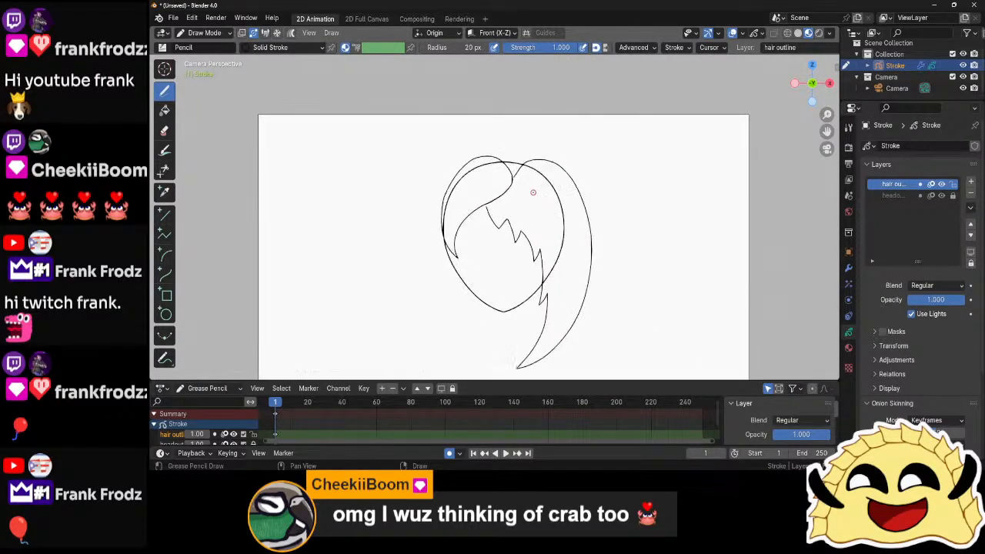
pyautogui.scroll(1, 533, 192)
pyautogui.scroll(-2, 533, 192)
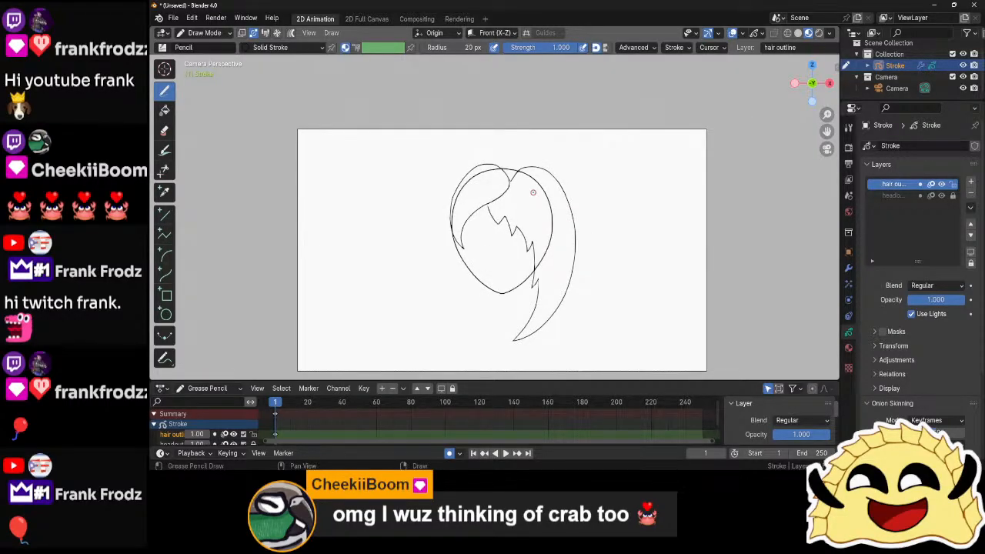
pyautogui.scroll(2, 533, 193)
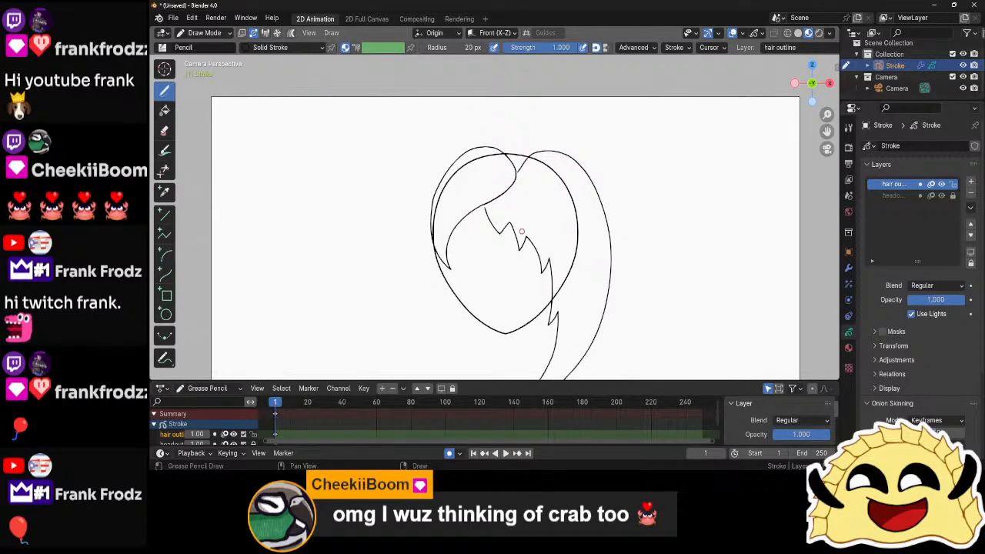
# - In Edit Mode, flip the whole hair outline horizontally by scaling it -1 along the X axis
pyautogui.scroll(1, 524, 223)
pyautogui.keyDown('shift'); pyautogui.moveTo(525, 223); pyautogui.dragTo(519, 154, button='middle'); pyautogui.keyUp('shift')
pyautogui.press('Tab')
pyautogui.press('a')
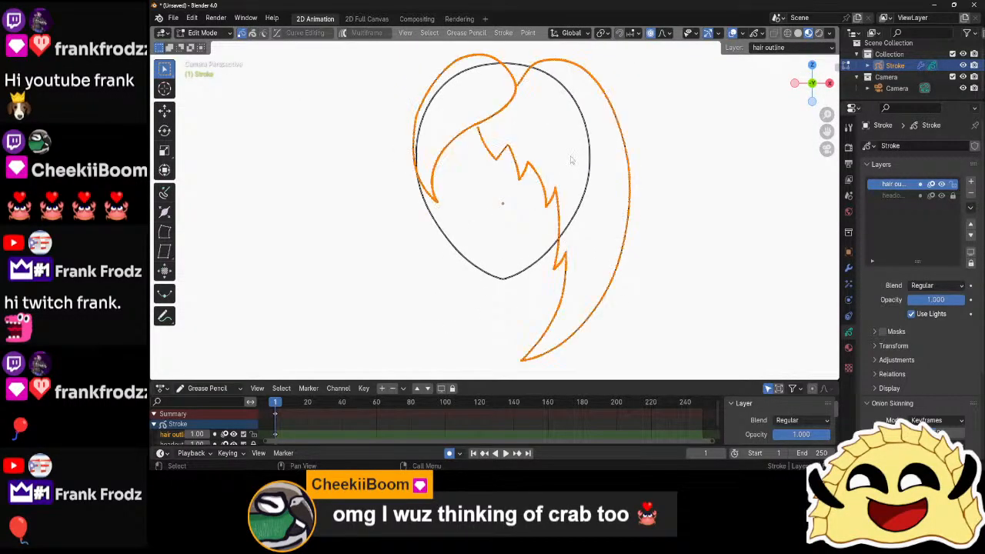
pyautogui.write('sx')
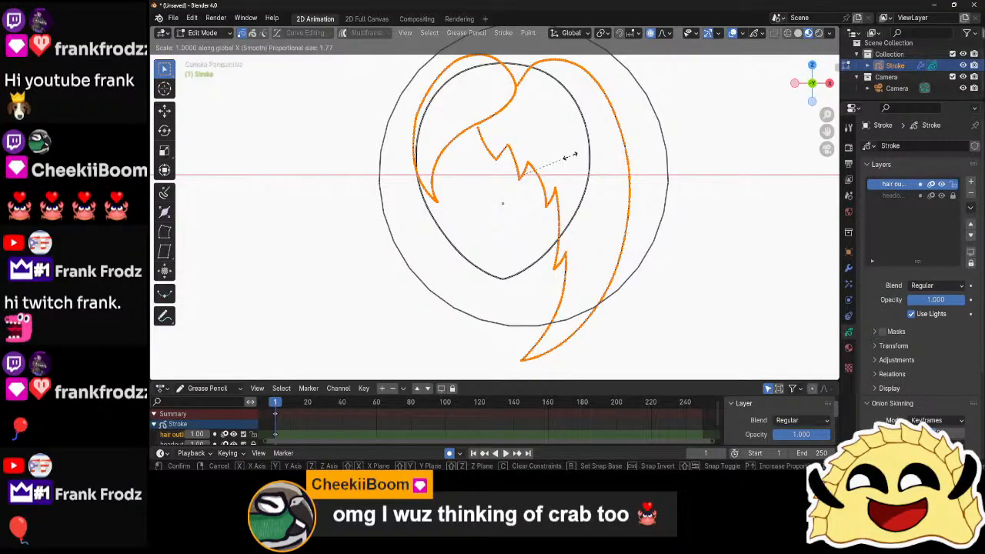
pyautogui.write('-1')
pyautogui.press('Return')
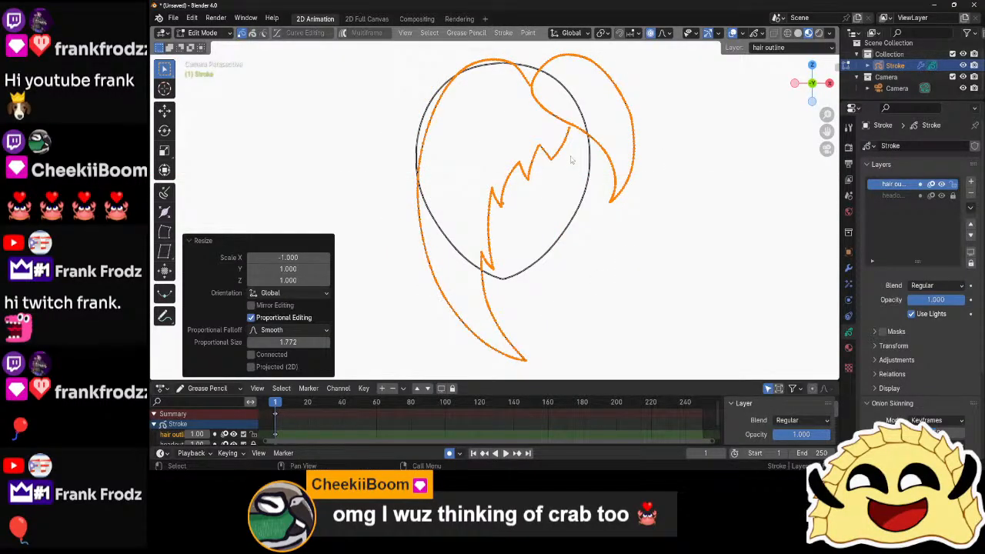
# - Move the flipped hair outline about 0.4 m left and 0.1 m up around the head, and switch to Draw Mode
pyautogui.press('g')
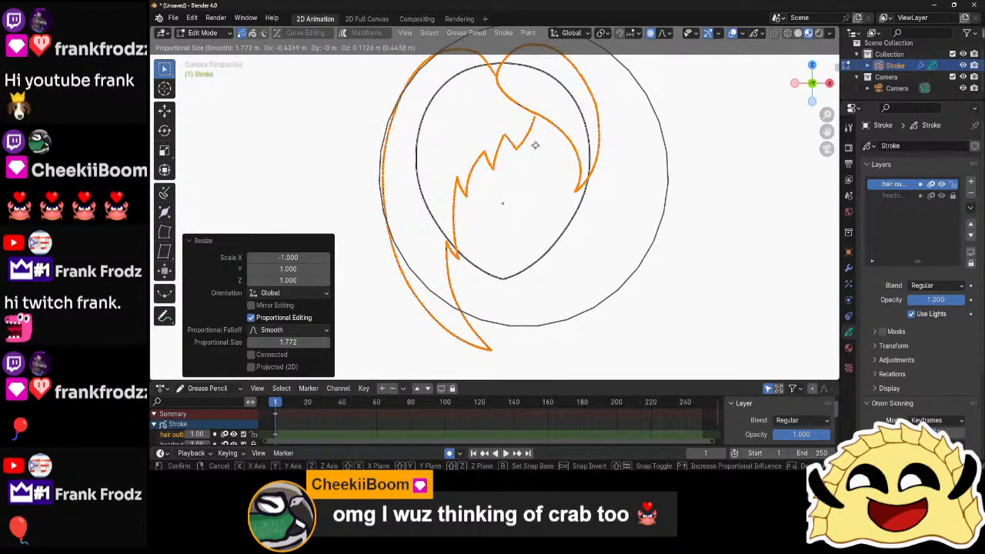
pyautogui.click(535, 145)
pyautogui.hotkey('ctrl', 'Tab')
pyautogui.click(625, 147)
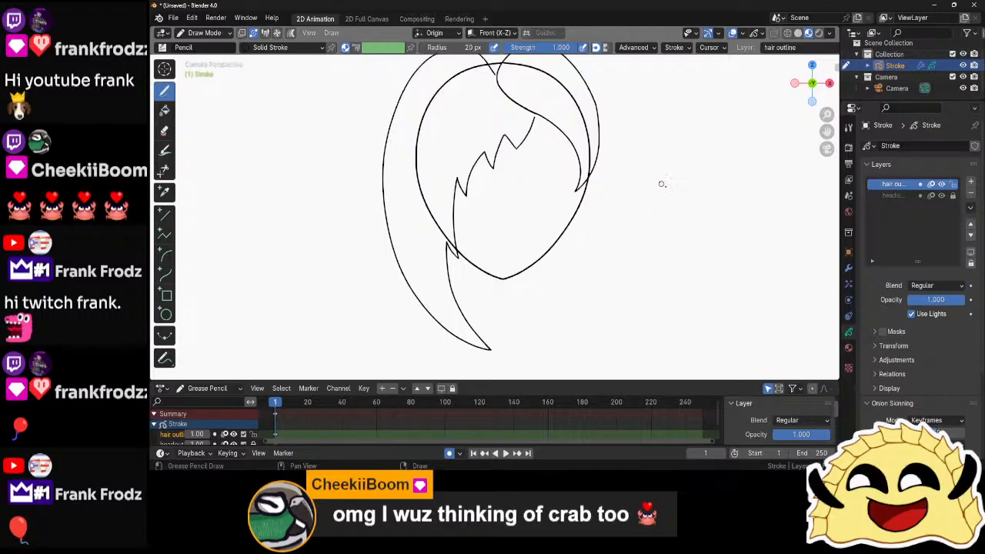
# - In Edit Mode, move the left strand's upper end onto the parting, using proportional editing limited to connected points
pyautogui.keyDown('shift'); pyautogui.moveTo(648, 178); pyautogui.dragTo(627, 294, button='middle'); pyautogui.keyUp('shift')
pyautogui.scroll(4, 510, 213)
pyautogui.press('Tab')
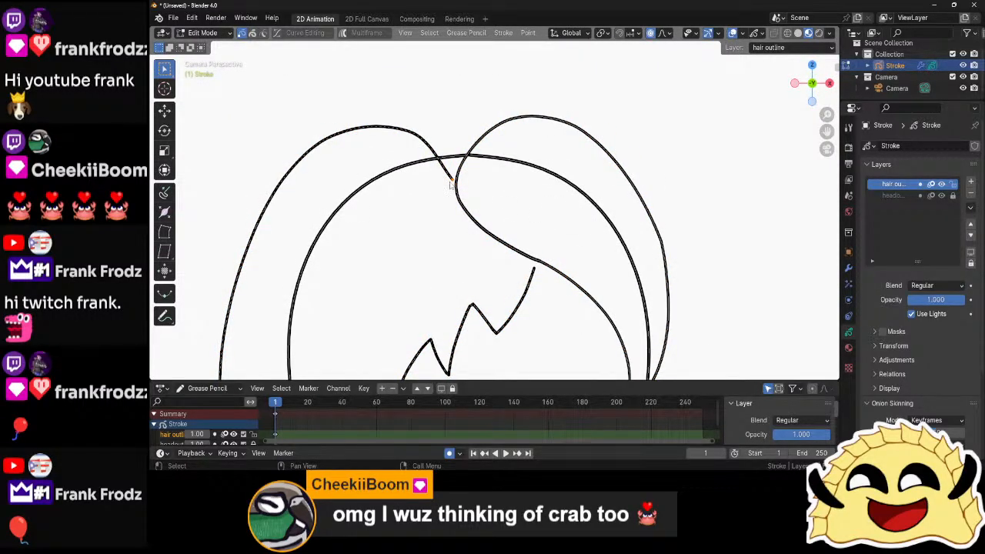
pyautogui.click(662, 33)
pyautogui.press('g')
pyautogui.scroll(6, 587, 222)
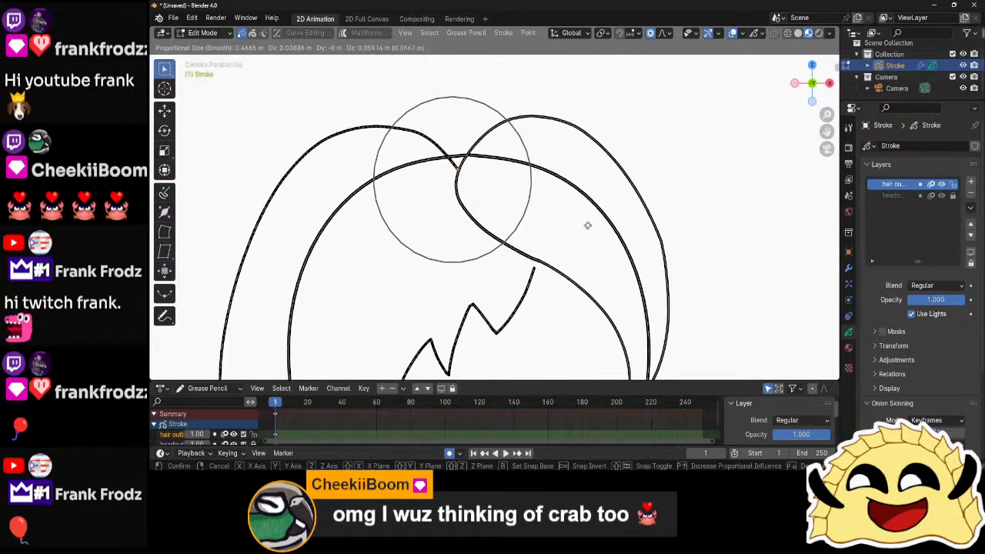
pyautogui.click(585, 231)
# - Lower the left strand's crown about 0.049 m and shift it 0.013 m left, with a proportional size of 0.826
pyautogui.click(343, 139)
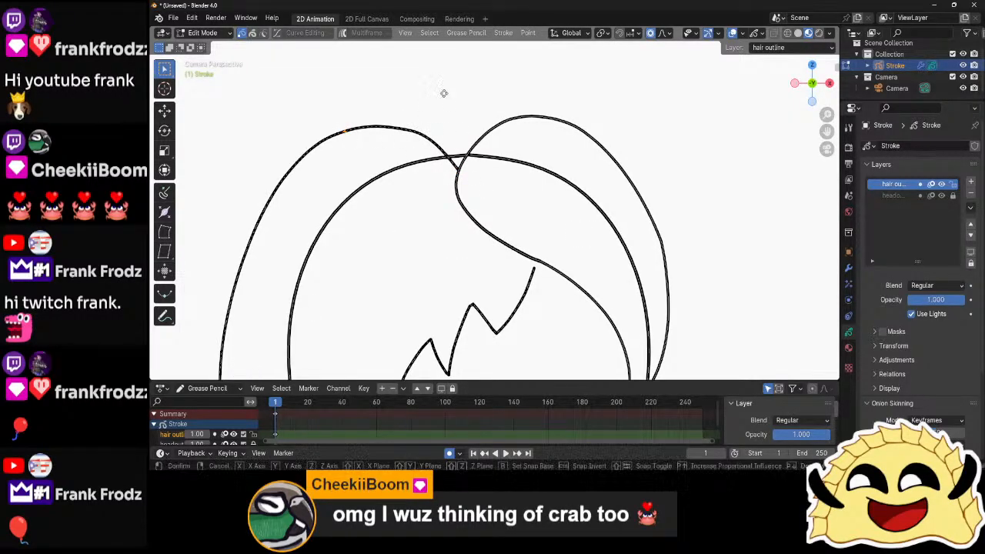
pyautogui.press('g')
pyautogui.scroll(-5, 439, 103)
pyautogui.scroll(-1, 441, 103)
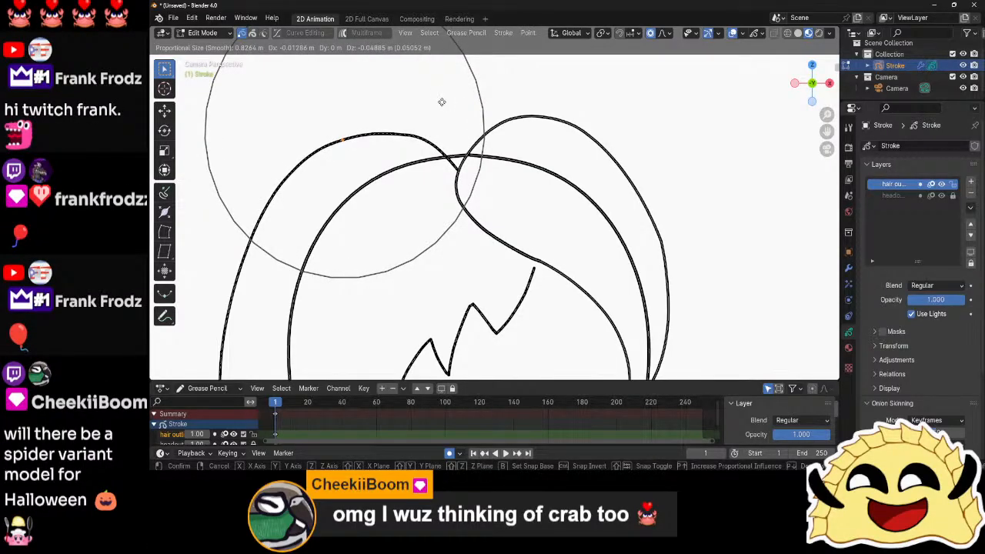
pyautogui.click(441, 102)
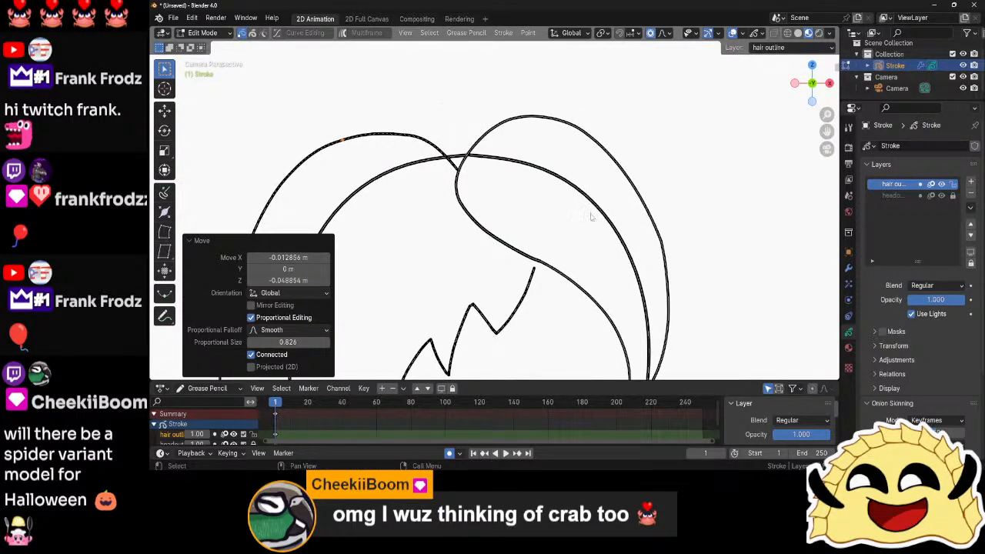
# - Examine the shape and fit of the whole flipped hair outline around the head
pyautogui.scroll(-2, 591, 217)
pyautogui.moveTo(611, 298); pyautogui.dragTo(644, 205, button='middle')
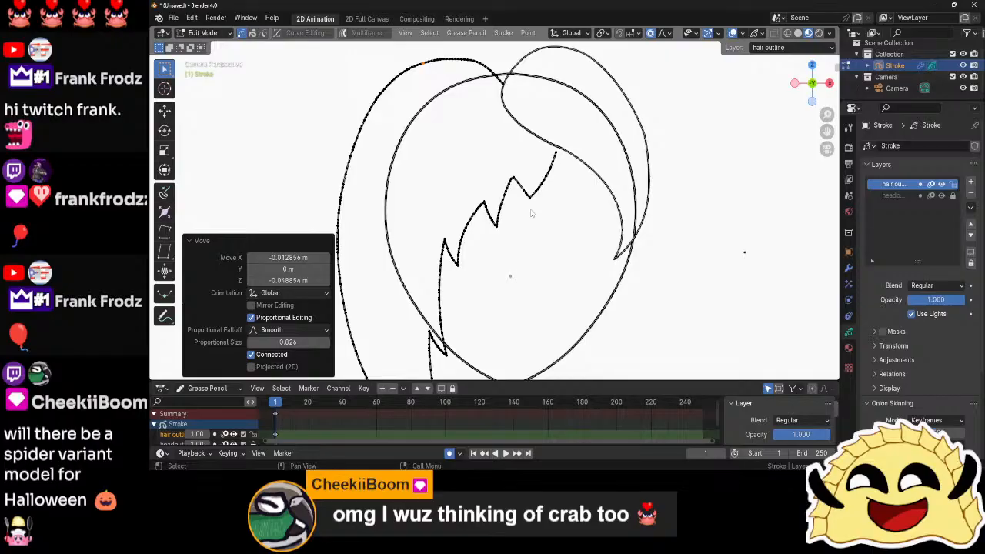
pyautogui.scroll(-5, 539, 204)
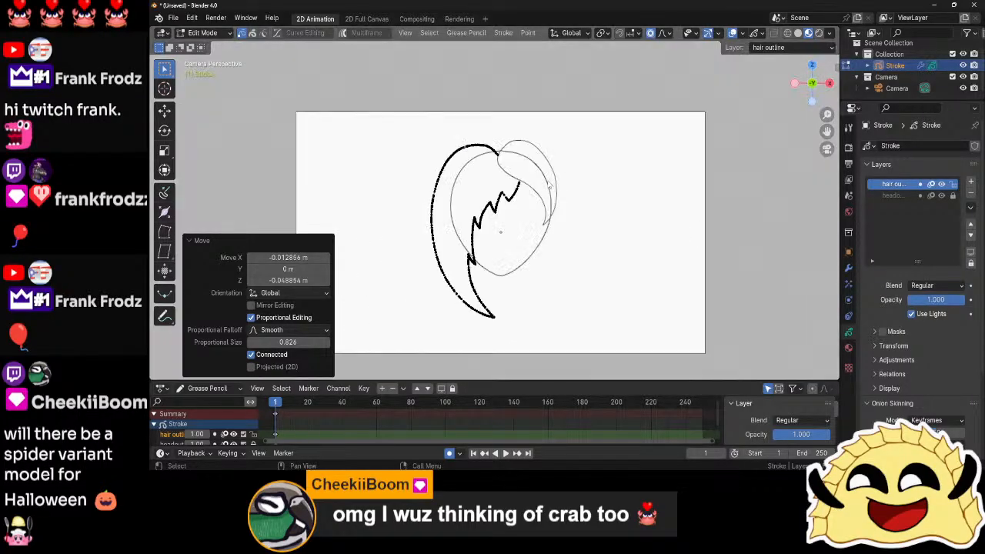
pyautogui.scroll(3, 549, 187)
pyautogui.click(654, 238)
pyautogui.moveTo(651, 256); pyautogui.dragTo(614, 238, button='middle')
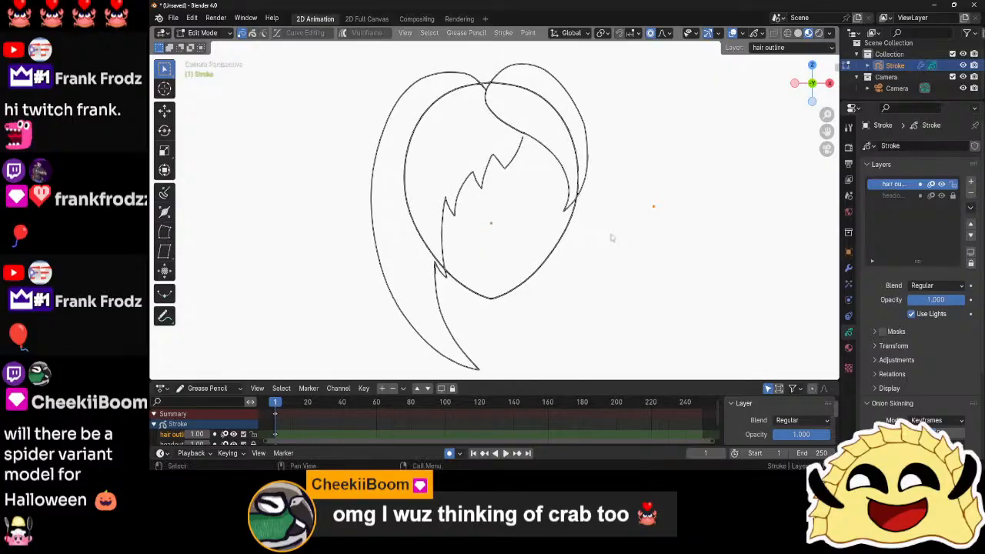
# - In Draw Mode, draw an angular, hooked strand outline from the jagged fringe's upper end round to the right lock's inner curve
pyautogui.hotkey('ctrl', 'Tab')
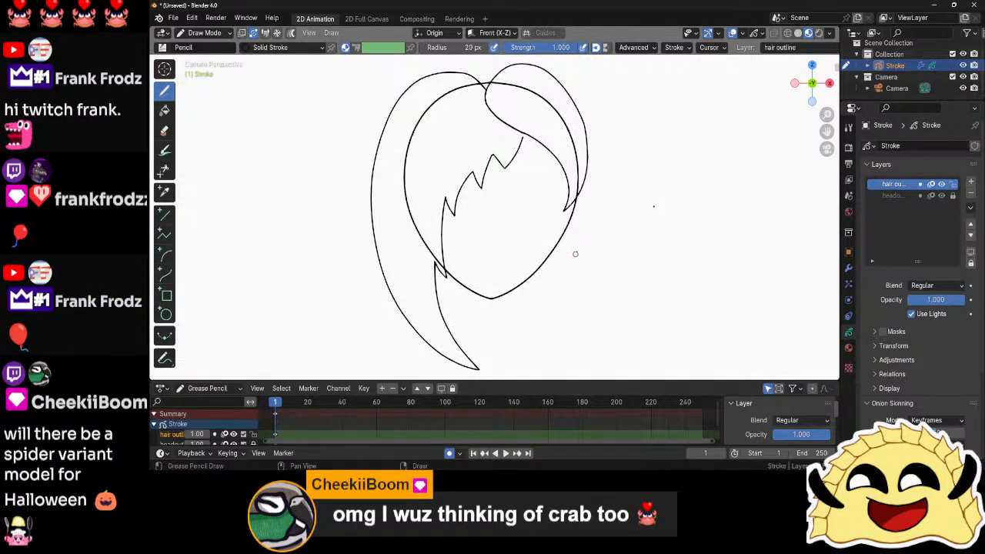
pyautogui.keyDown('shift'); pyautogui.moveTo(592, 218); pyautogui.dragTo(581, 276, button='middle'); pyautogui.keyUp('shift')
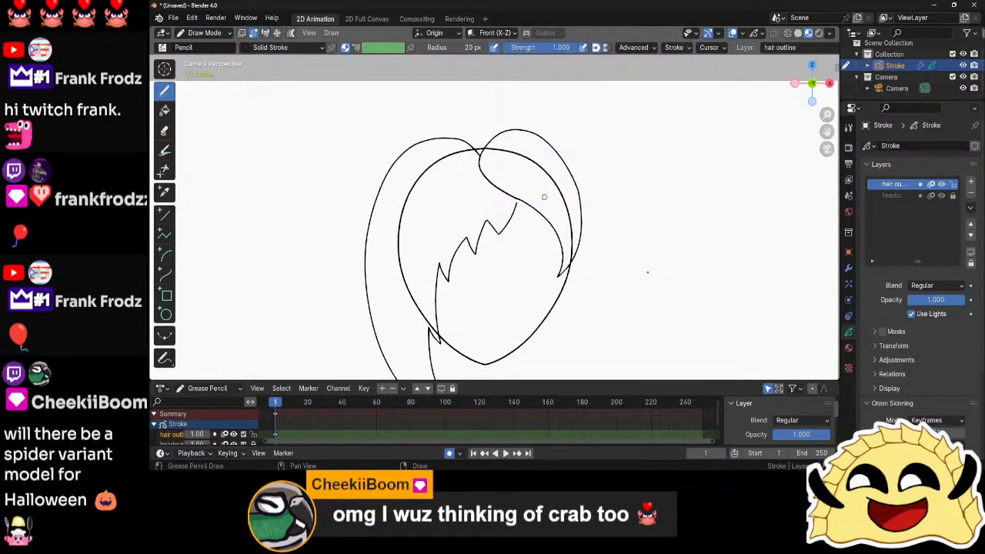
pyautogui.moveTo(524, 183)
pyautogui.keyDown('shift'); pyautogui.mouseDown(button='middle')
pyautogui.moveTo(522, 192)
pyautogui.moveTo(530, 159)
pyautogui.moveTo(516, 172)
pyautogui.mouseUp(button='middle'); pyautogui.keyUp('shift')
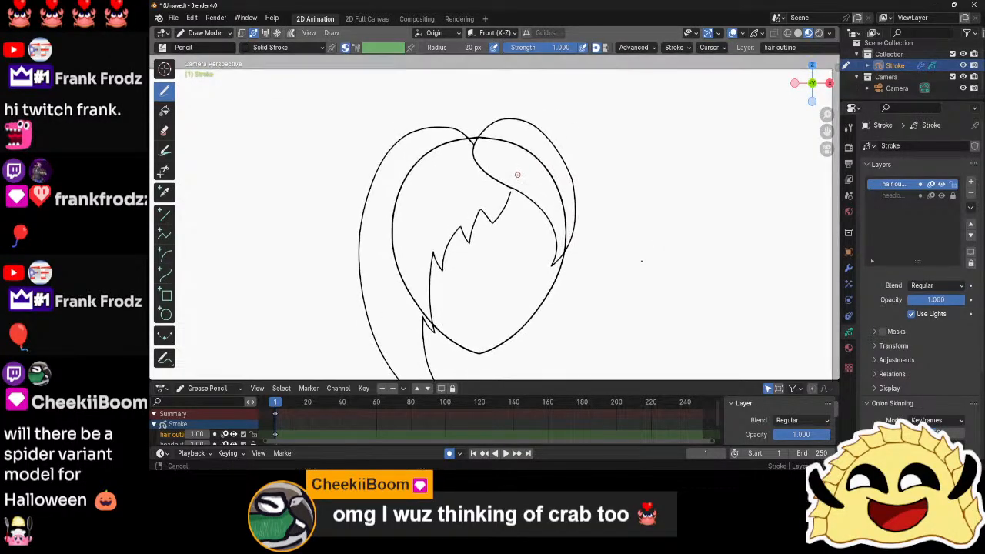
pyautogui.scroll(3, 516, 195)
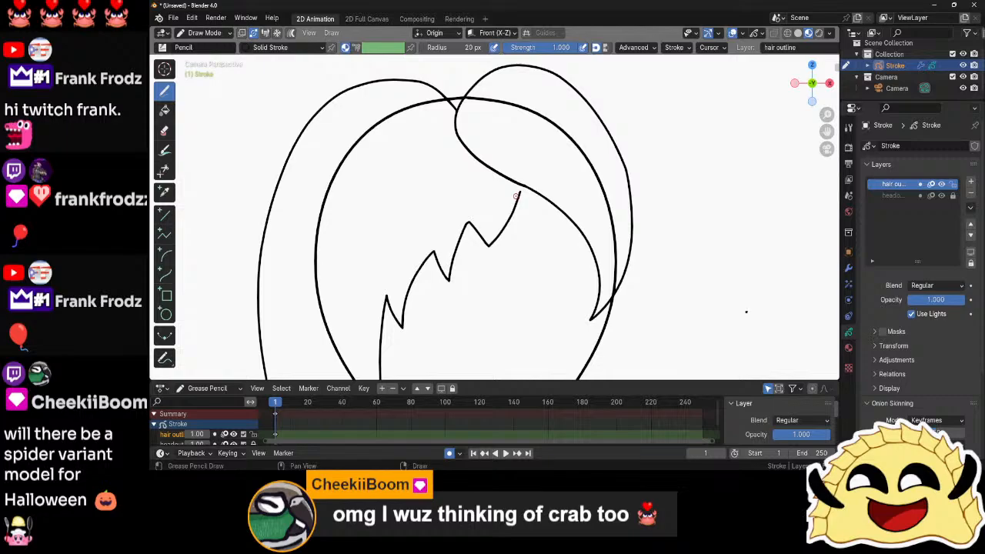
pyautogui.scroll(2, 516, 196)
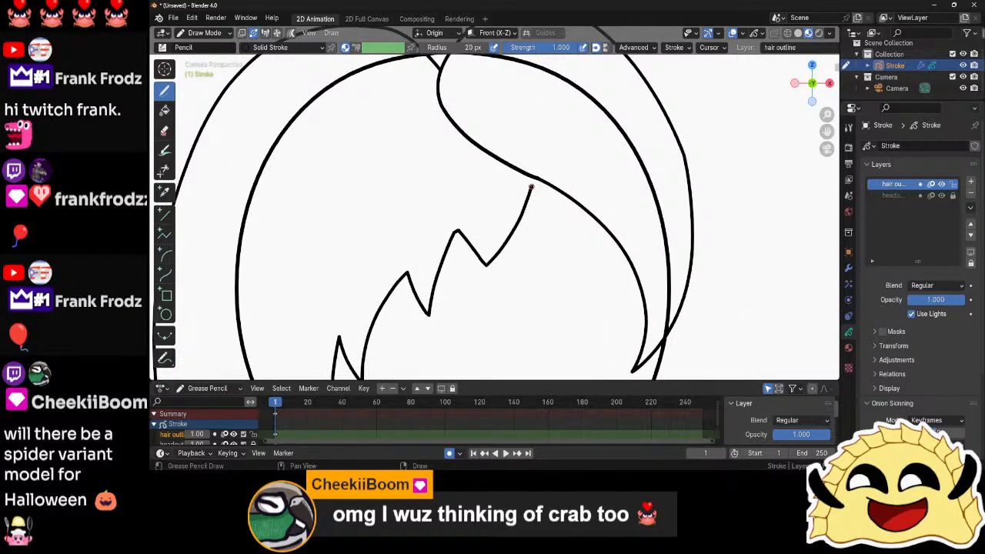
pyautogui.moveTo(523, 185)
pyautogui.mouseDown()
pyautogui.moveTo(464, 163)
pyautogui.moveTo(413, 190)
pyautogui.mouseUp()
pyautogui.hotkey('ctrl', 'z')
pyautogui.moveTo(530, 187)
pyautogui.mouseDown()
pyautogui.moveTo(472, 166)
pyautogui.moveTo(421, 183)
pyautogui.moveTo(362, 130)
pyautogui.moveTo(426, 164)
pyautogui.moveTo(449, 154)
pyautogui.moveTo(411, 137)
pyautogui.moveTo(464, 135)
pyautogui.moveTo(449, 139)
pyautogui.moveTo(460, 153)
pyautogui.moveTo(549, 181)
pyautogui.mouseUp()
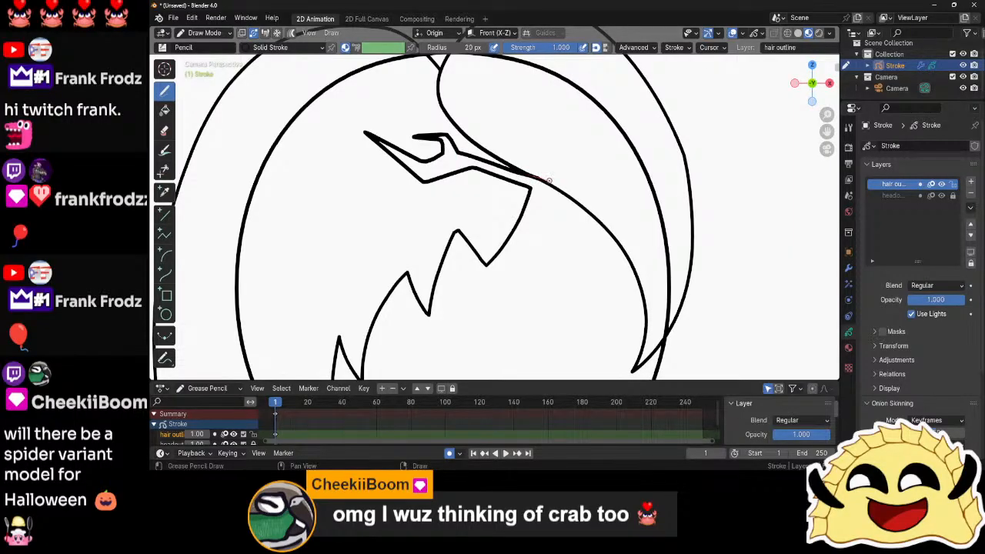
# - Examine the new angular strand against the rest of the hair and the head outline
pyautogui.press('Home')
pyautogui.scroll(-1, 586, 239)
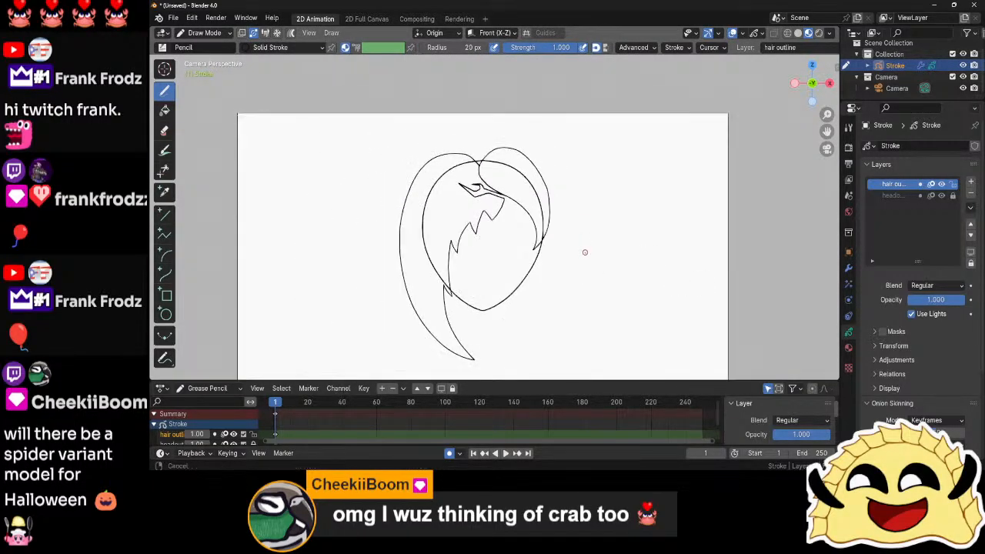
pyautogui.moveTo(585, 251); pyautogui.dragTo(584, 227, button='middle')
pyautogui.scroll(3, 583, 227)
pyautogui.moveTo(512, 194)
pyautogui.keyDown('shift'); pyautogui.mouseDown(button='middle')
pyautogui.moveTo(525, 268)
pyautogui.moveTo(534, 228)
pyautogui.mouseUp(button='middle'); pyautogui.keyUp('shift')
pyautogui.scroll(2, 526, 268)
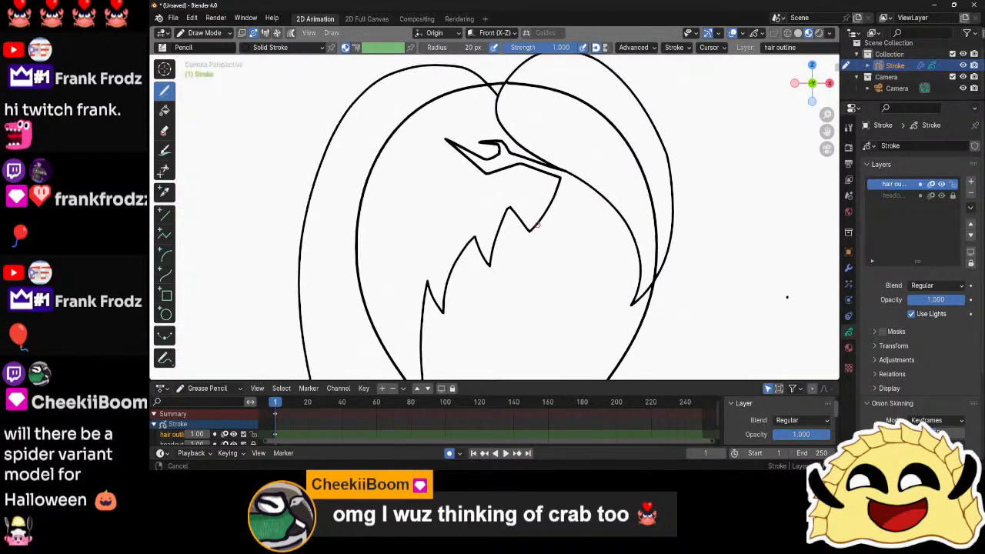
pyautogui.moveTo(586, 248)
pyautogui.keyDown('shift'); pyautogui.mouseDown(button='middle')
pyautogui.moveTo(535, 241)
pyautogui.moveTo(524, 227)
pyautogui.moveTo(523, 259)
pyautogui.mouseUp(button='middle'); pyautogui.keyUp('shift')
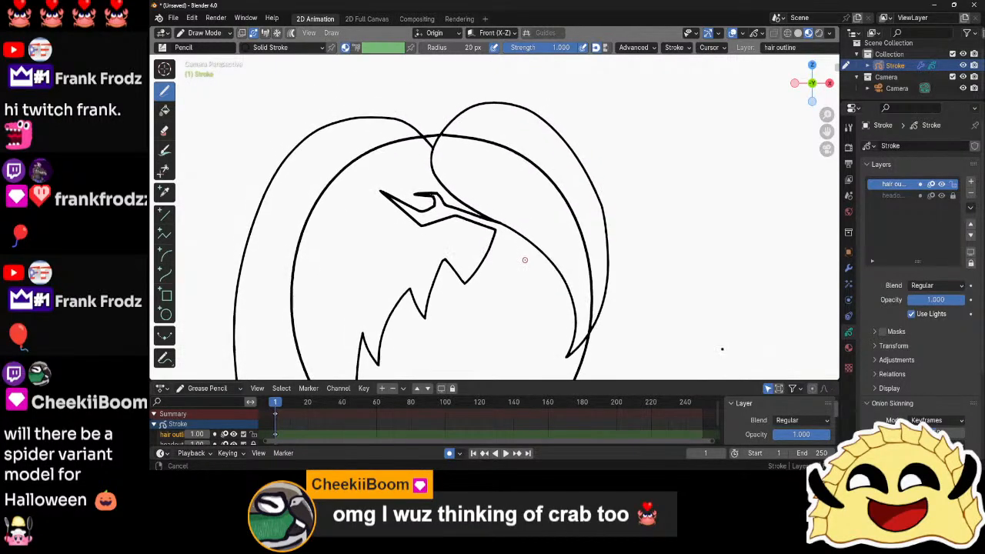
# - In Edit Mode, try to move a point on the right lock's inner curve up and right with proportional editing
pyautogui.scroll(4, 479, 198)
pyautogui.press('Tab')
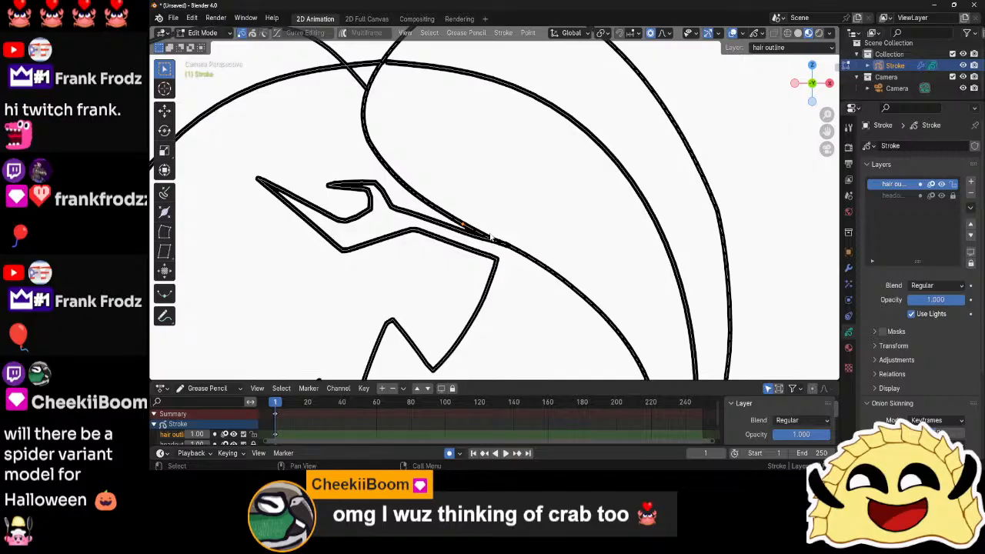
pyautogui.press('g')
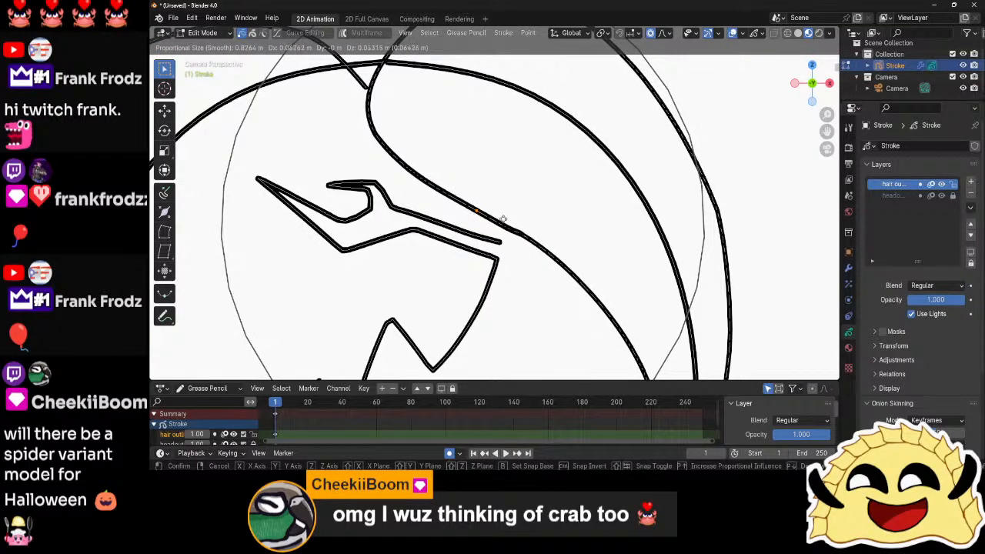
pyautogui.click(502, 225)
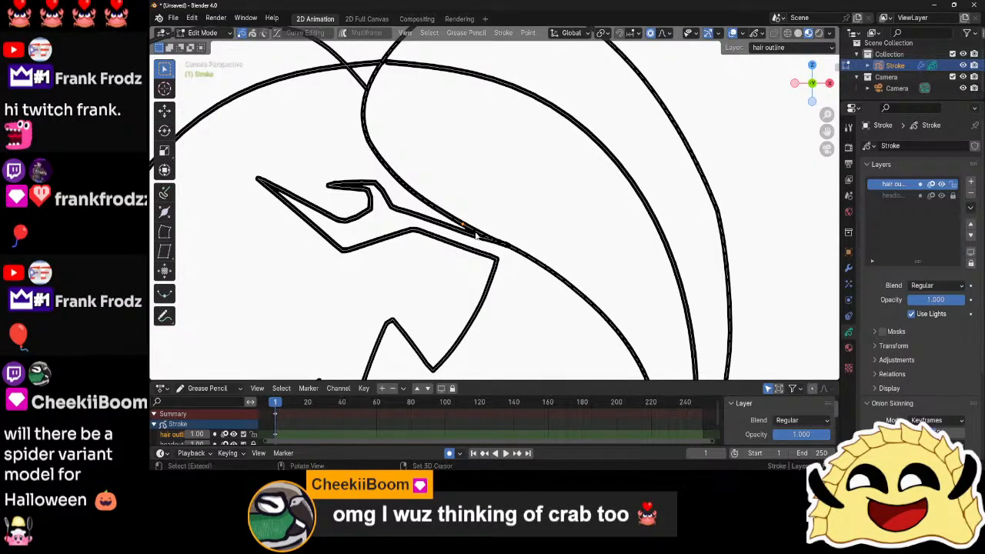
# - Delete the selected point on the right lock's inner curve and shift the lower piece's end 0.064 m right and 0.028 m down
pyautogui.press('x')
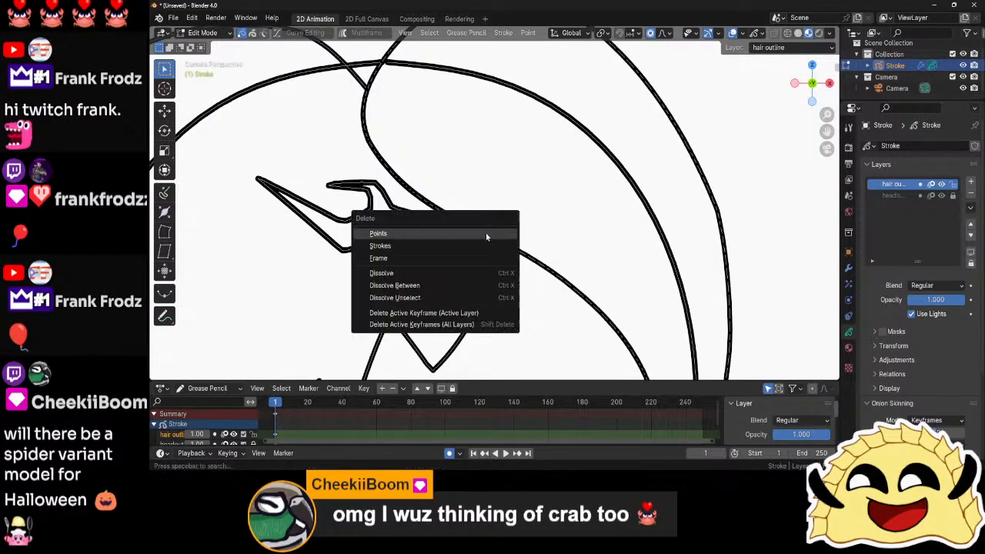
pyautogui.click(486, 234)
pyautogui.click(490, 240)
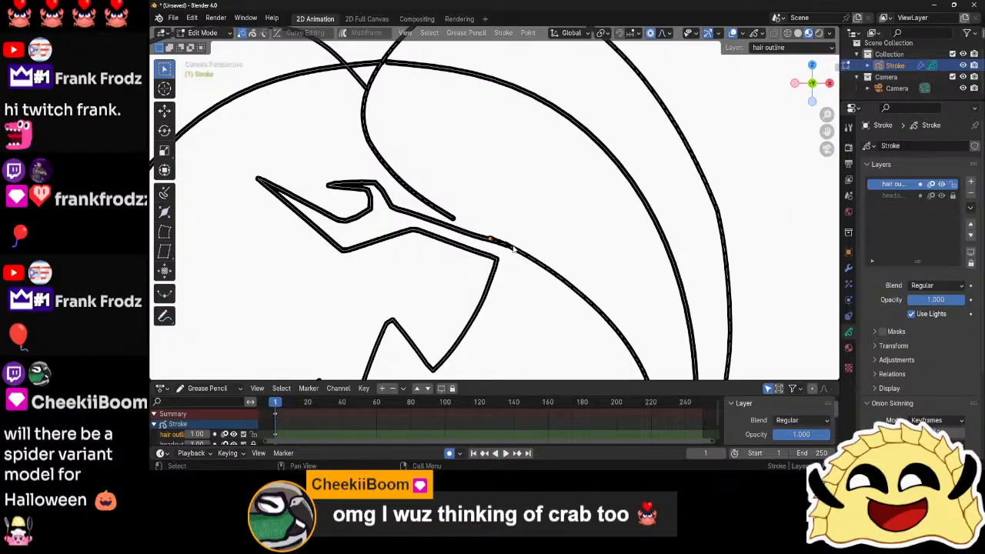
pyautogui.press('g')
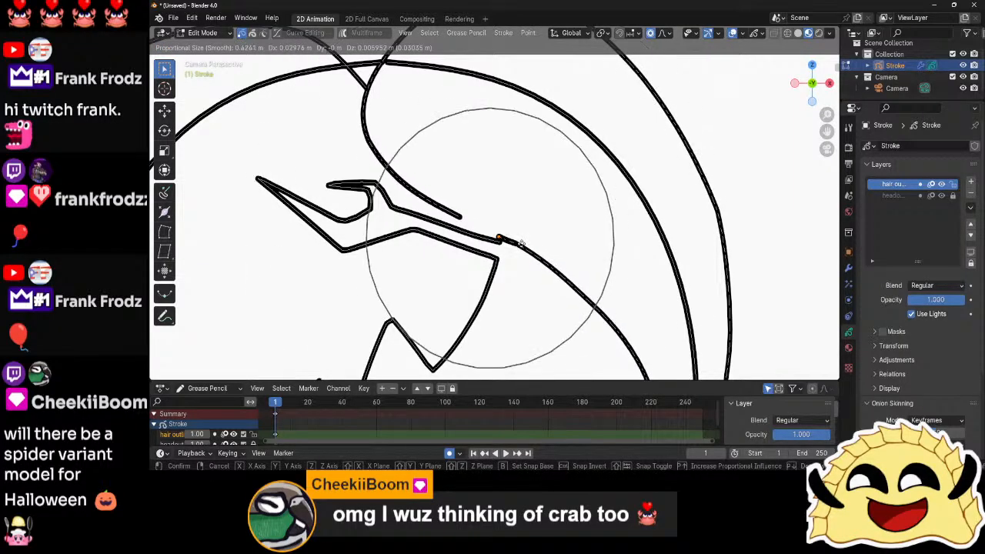
pyautogui.scroll(8, 522, 243)
pyautogui.scroll(3, 526, 248)
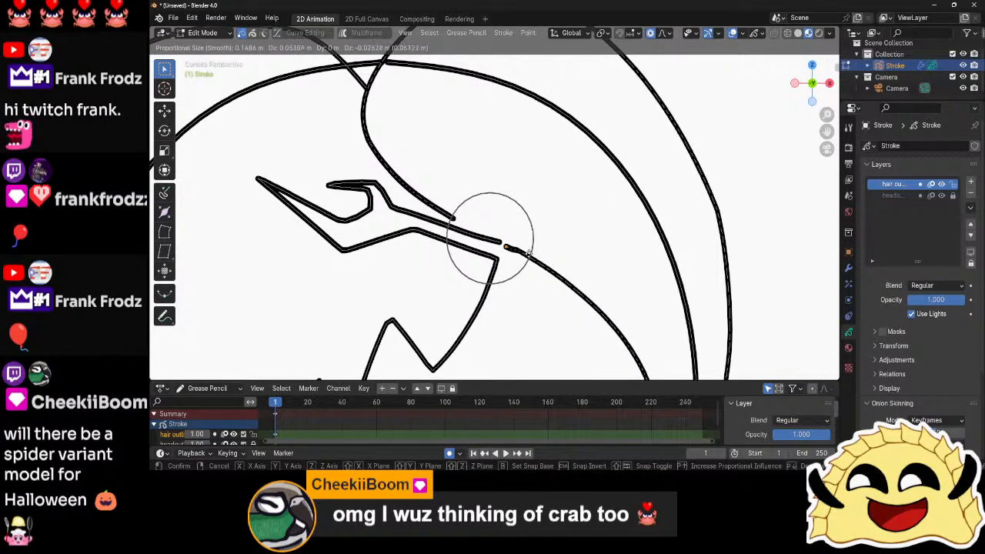
pyautogui.click(530, 257)
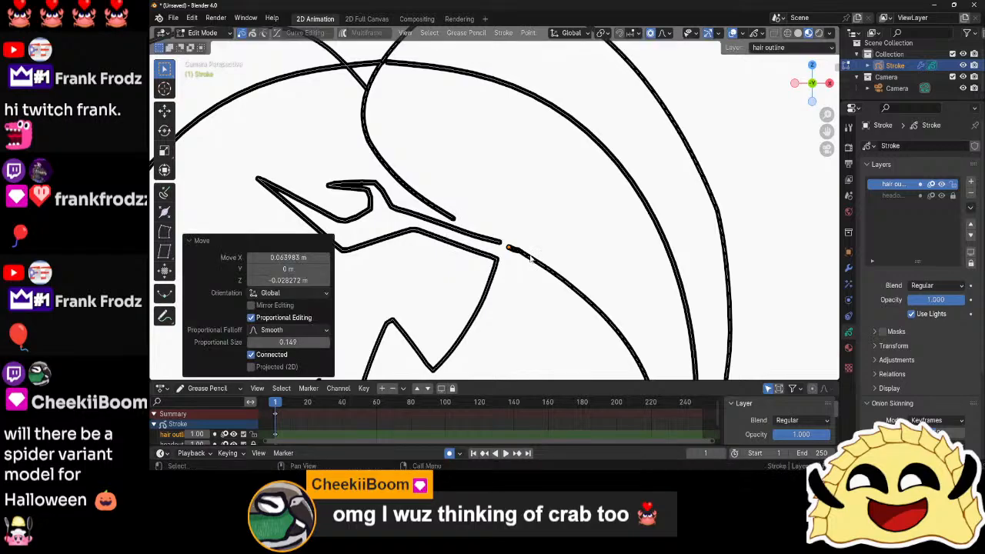
# - Delete the cluster of points at the upper end of the right lock's lower curve
pyautogui.scroll(3, 530, 257)
pyautogui.moveTo(499, 242); pyautogui.dragTo(524, 266)
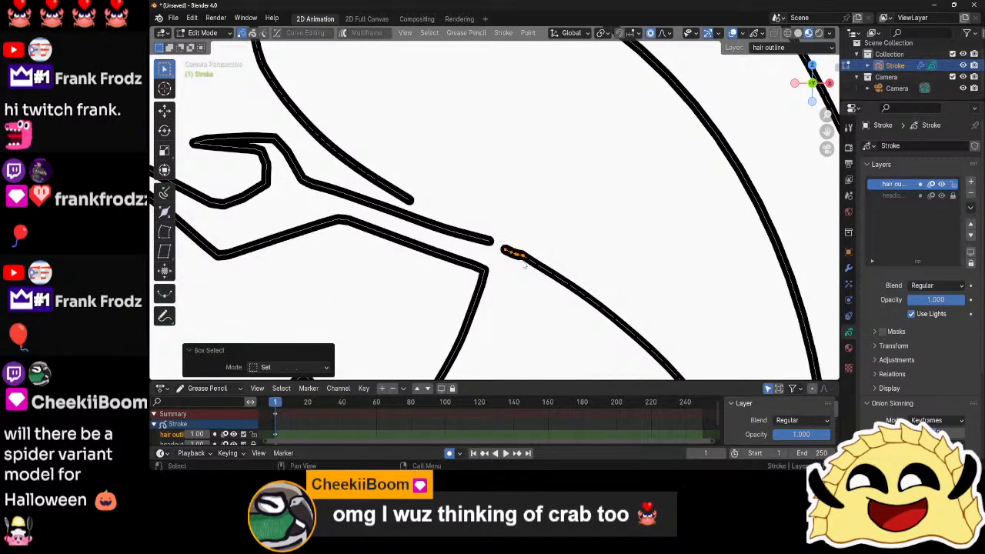
pyautogui.press('x')
pyautogui.click(523, 262)
pyautogui.scroll(-6, 527, 254)
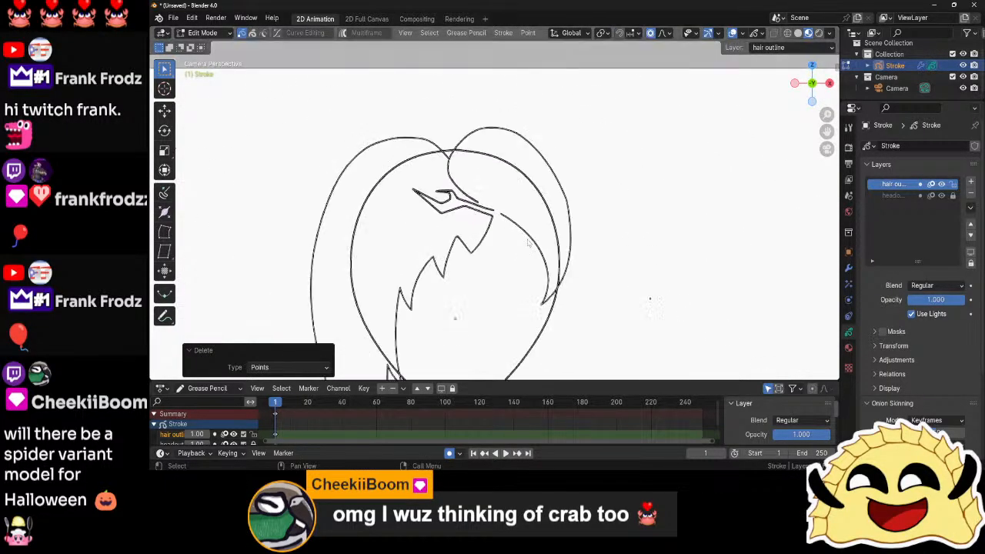
# - Extrude the right lock's upper curve end 0.158 m right and 0.074 m down to meet the angular strand's end
pyautogui.scroll(8, 528, 243)
pyautogui.click(410, 201)
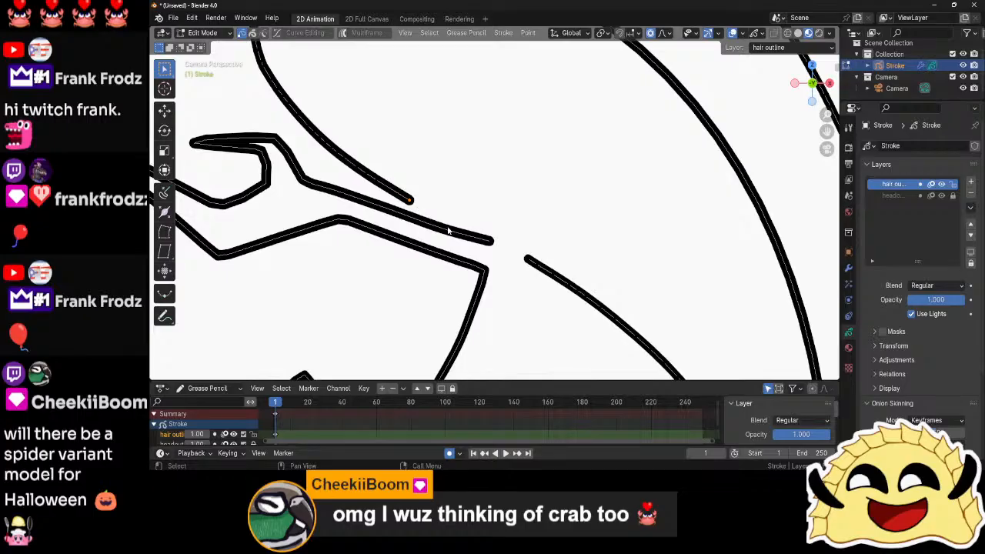
pyautogui.press('g')
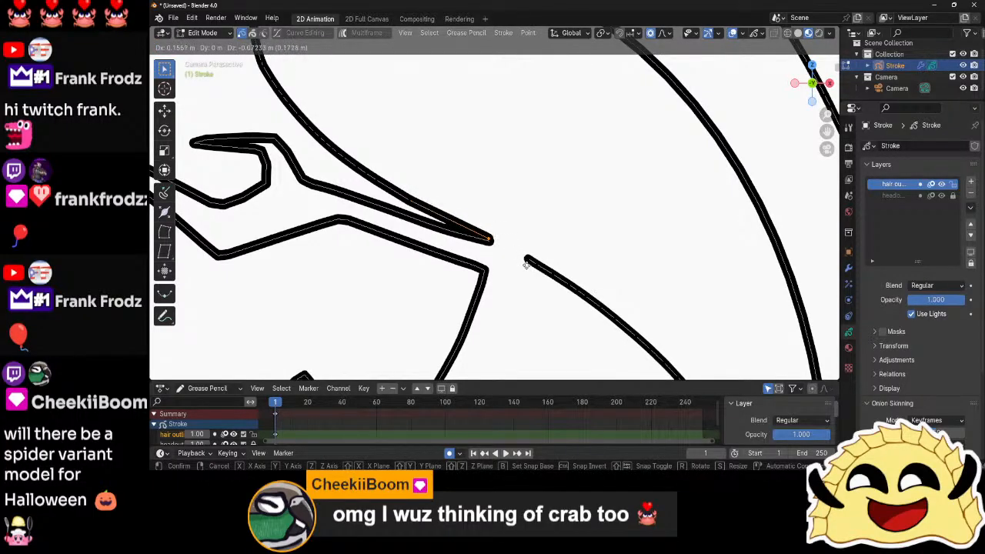
pyautogui.click(527, 266)
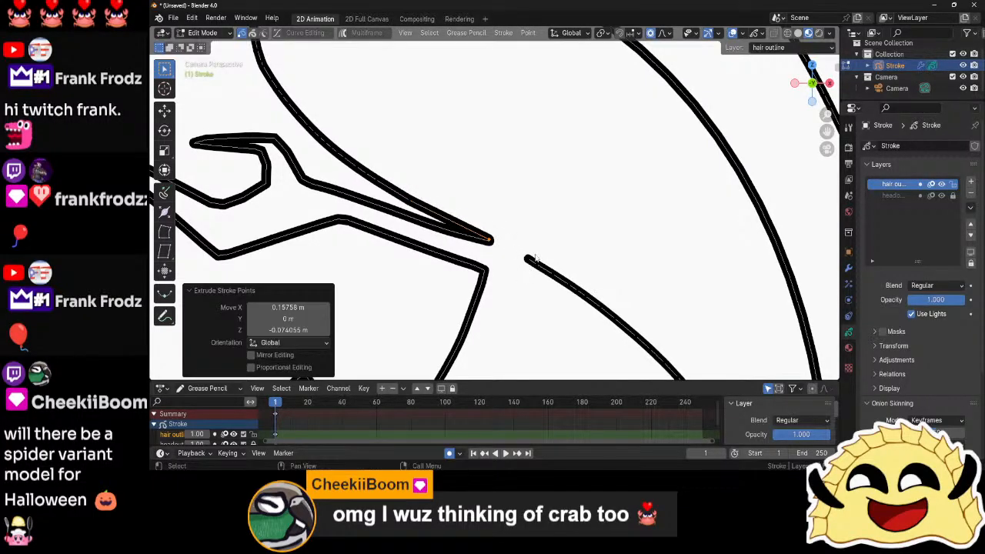
# - In Draw Mode, try to draw a small hook up and right from the upper end of the right lock's lower curve
pyautogui.scroll(-6, 537, 257)
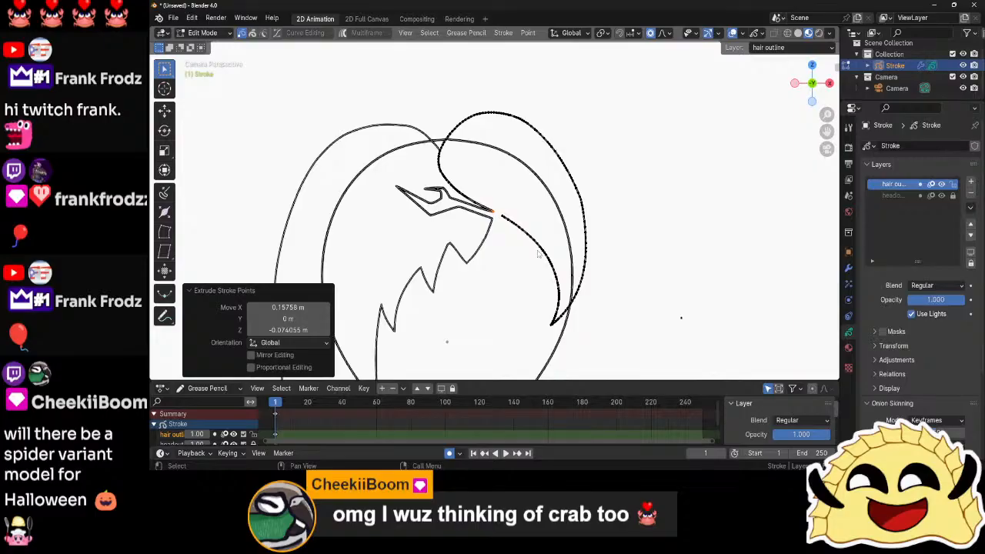
pyautogui.scroll(1, 538, 255)
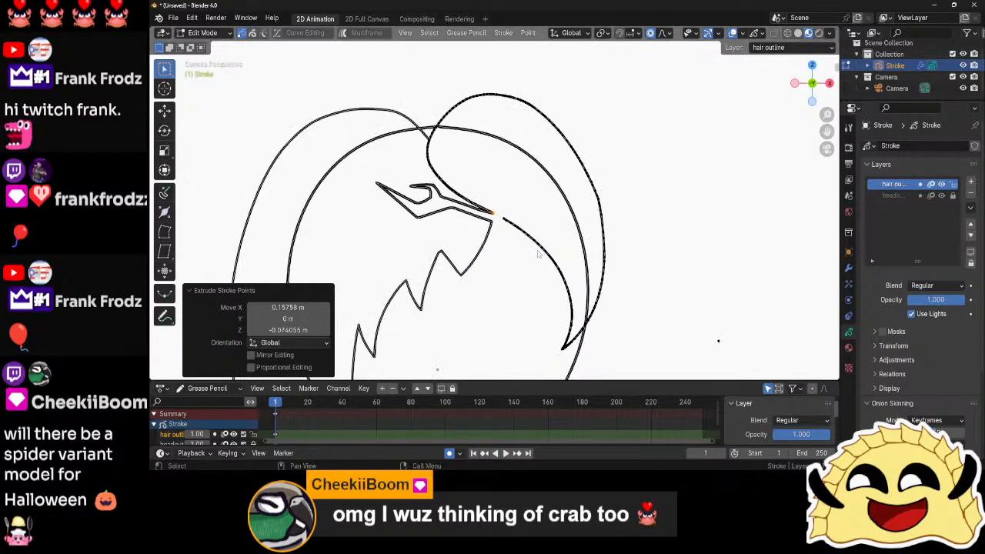
pyautogui.scroll(1, 539, 255)
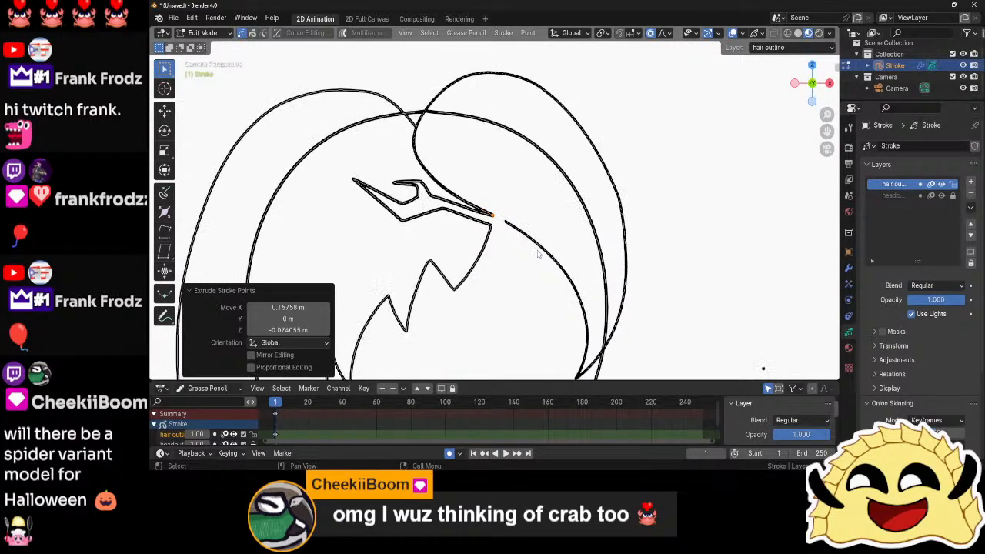
pyautogui.scroll(4, 539, 255)
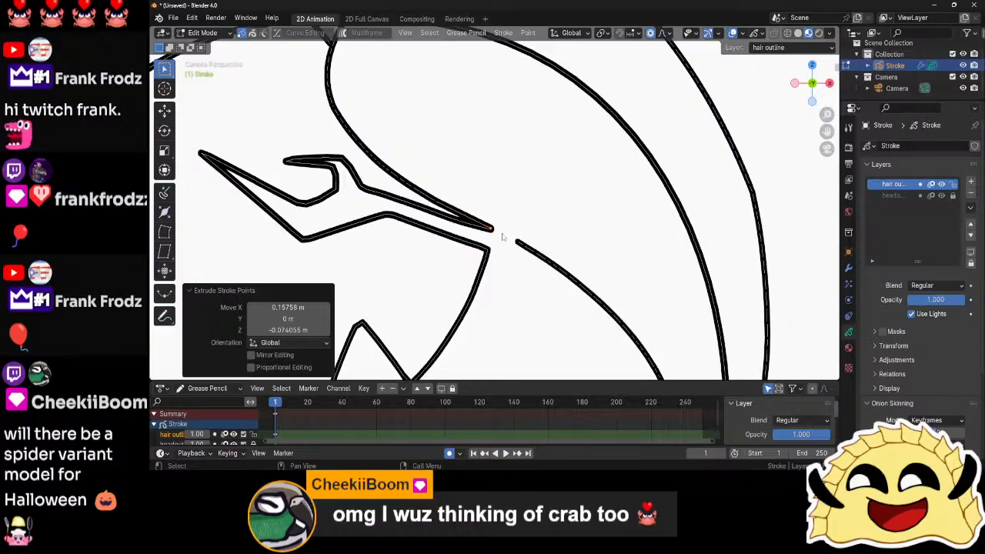
pyautogui.press('Tab')
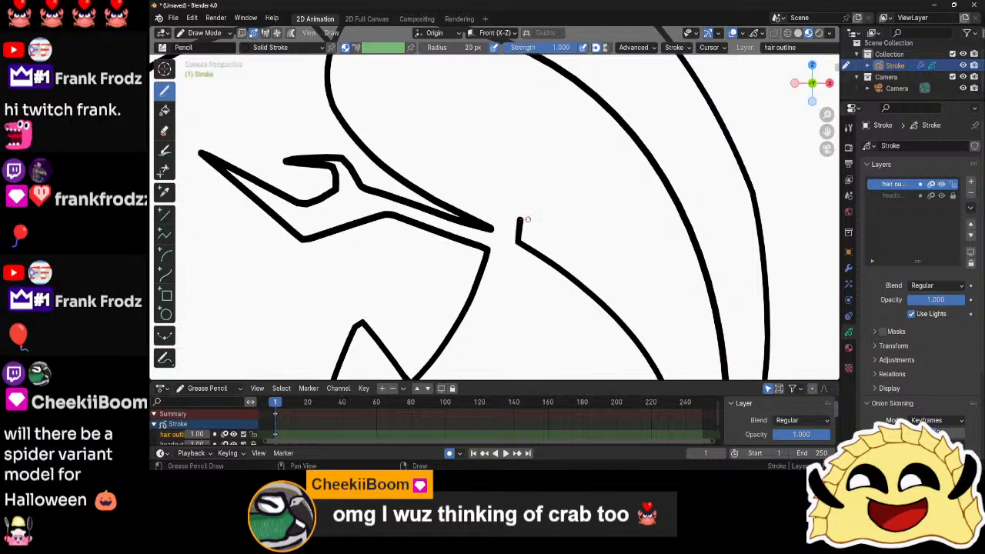
pyautogui.moveTo(528, 220); pyautogui.dragTo(551, 212)
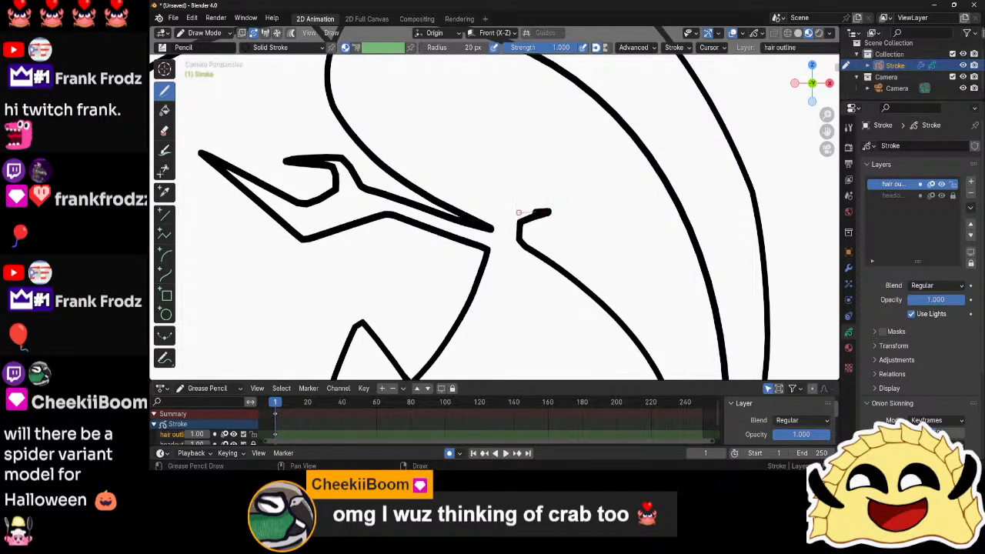
pyautogui.hotkey('ctrl', 'z')
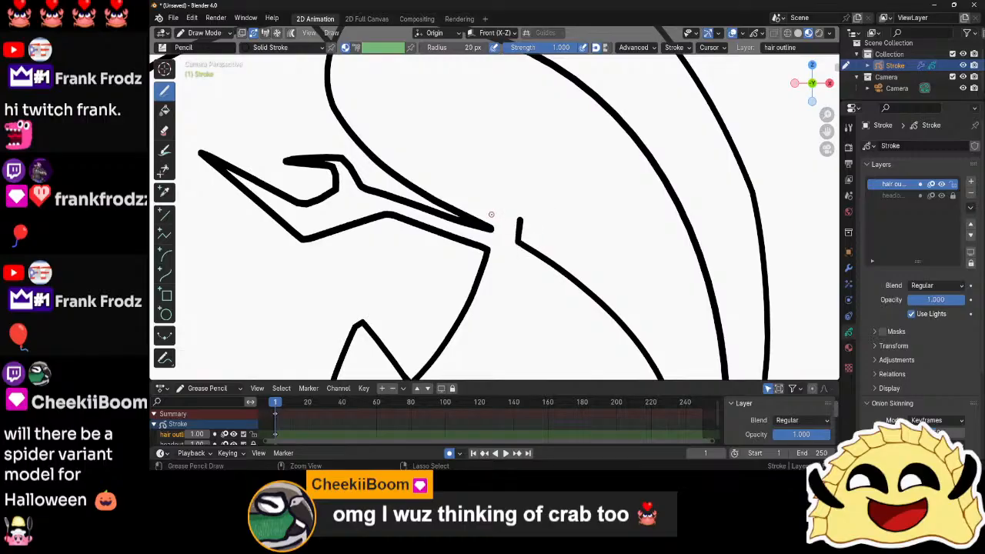
pyautogui.hotkey('ctrl', 'z')
pyautogui.press('Tab')
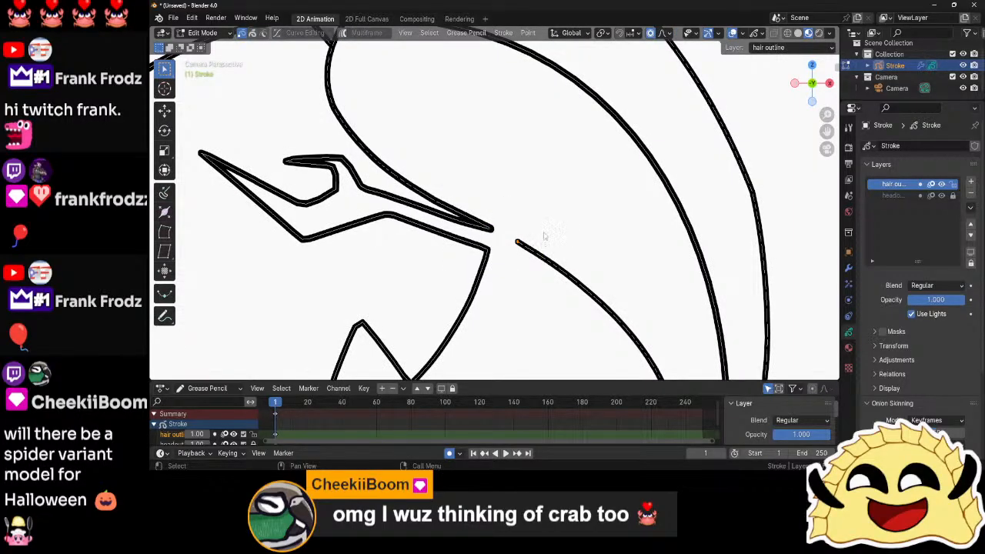
# - Extrude the right lock's lower curve end into a small pointed hook, with a final segment 0.095 m left and 0.045 m down
pyautogui.press('e')
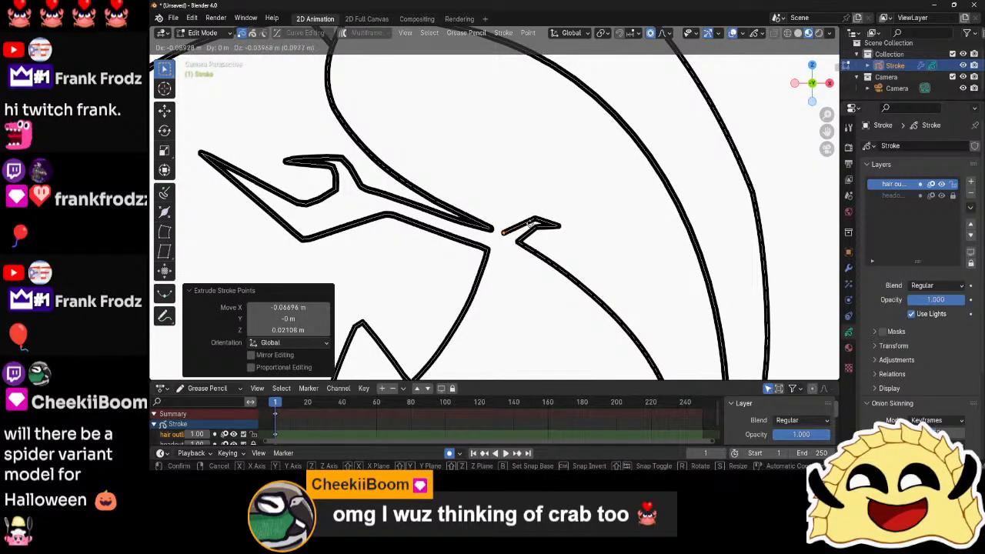
pyautogui.click(528, 225)
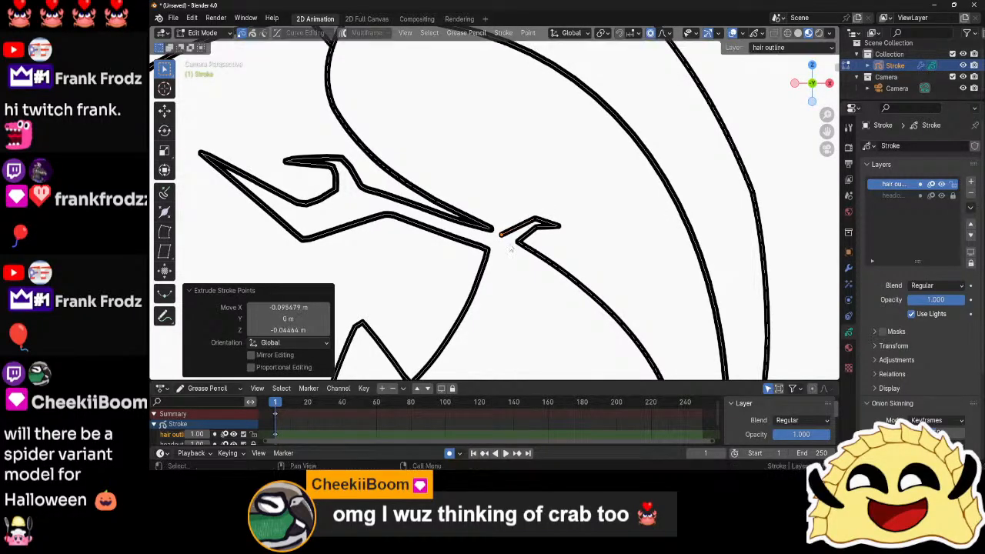
pyautogui.scroll(2, 505, 260)
pyautogui.click(488, 258)
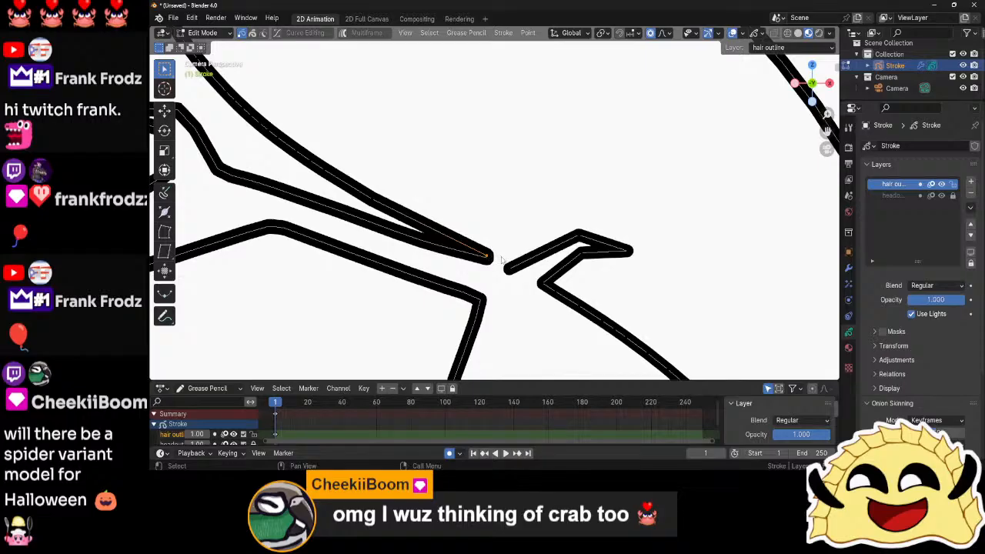
# - Switch to Object Mode and examine the hair outline and the junction between the angular strand and the right lock
pyautogui.scroll(-5, 501, 260)
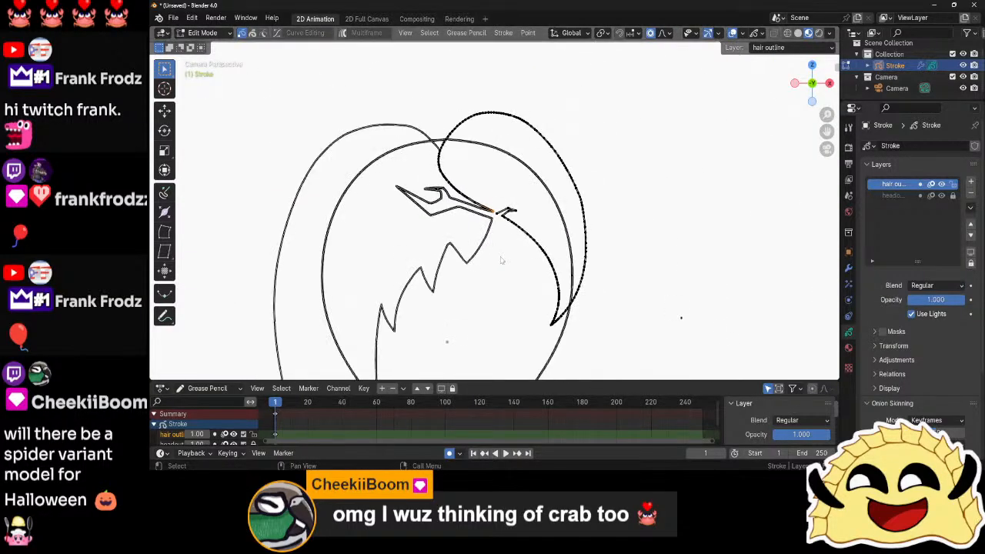
pyautogui.press('Tab')
pyautogui.click(526, 282)
pyautogui.moveTo(521, 293)
pyautogui.mouseDown(button='middle')
pyautogui.moveTo(586, 199)
pyautogui.moveTo(533, 242)
pyautogui.mouseUp(button='middle')
pyautogui.scroll(-6, 585, 198)
pyautogui.scroll(3, 574, 221)
pyautogui.scroll(3, 511, 202)
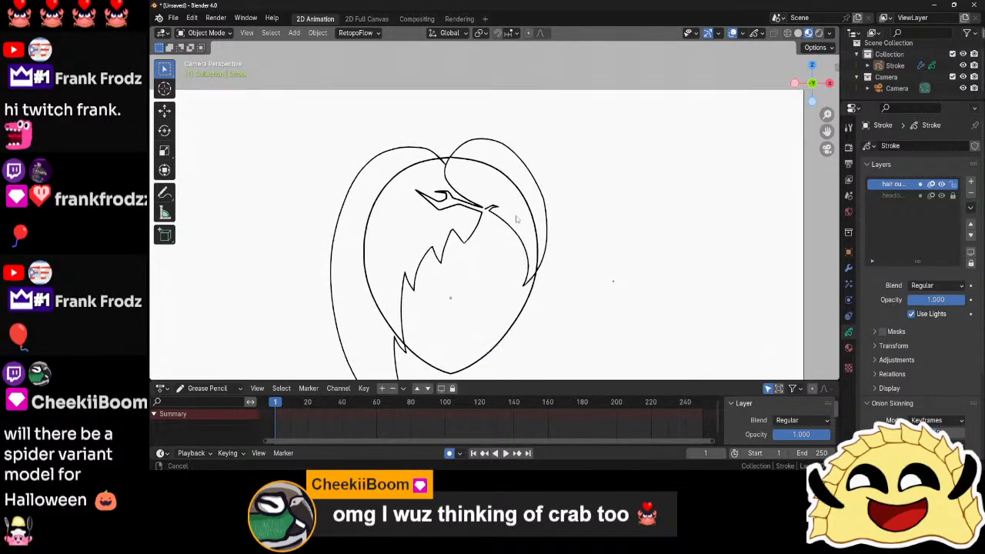
pyautogui.moveTo(511, 201)
pyautogui.keyDown('shift'); pyautogui.mouseDown(button='middle')
pyautogui.moveTo(474, 229)
pyautogui.moveTo(536, 213)
pyautogui.mouseUp(button='middle'); pyautogui.keyUp('shift')
pyautogui.scroll(3, 474, 229)
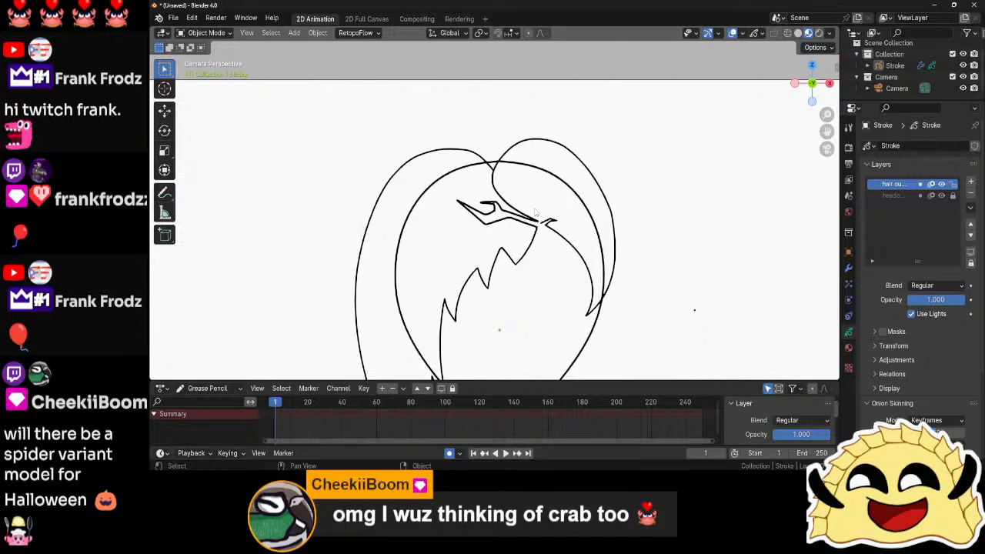
pyautogui.scroll(3, 536, 214)
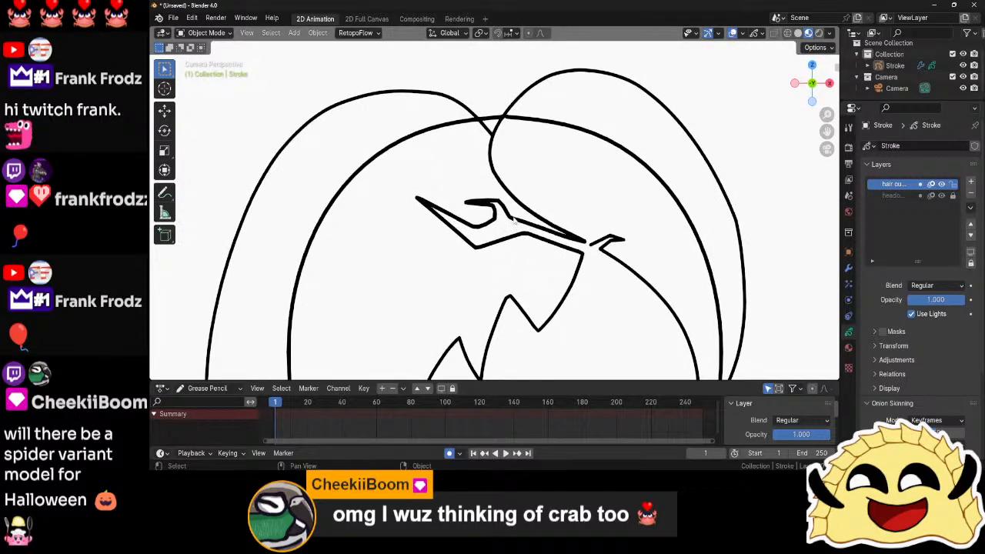
# - Return to Edit Mode and dissolve the intermediate points along the upper edge of the angular strand's short tip
pyautogui.hotkey('ctrl', 'Tab')
pyautogui.click(590, 216)
pyautogui.scroll(4, 490, 212)
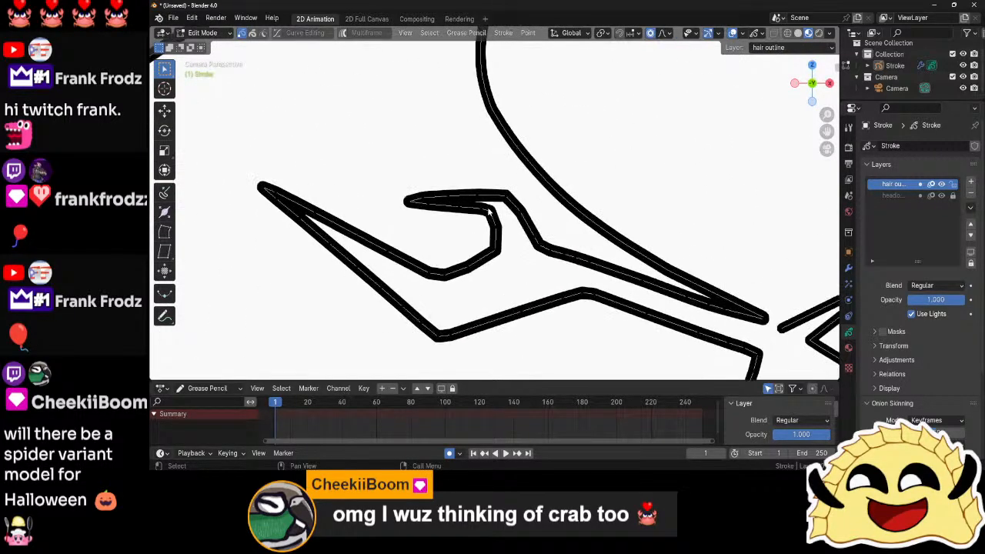
pyautogui.scroll(1, 488, 212)
pyautogui.moveTo(401, 185); pyautogui.dragTo(480, 201)
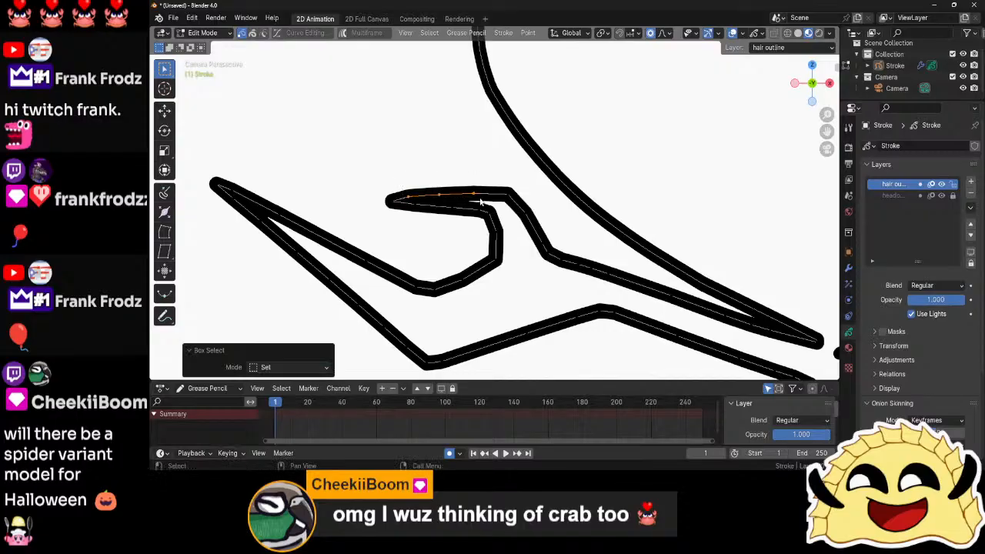
pyautogui.rightClick(480, 201)
pyautogui.click(442, 437)
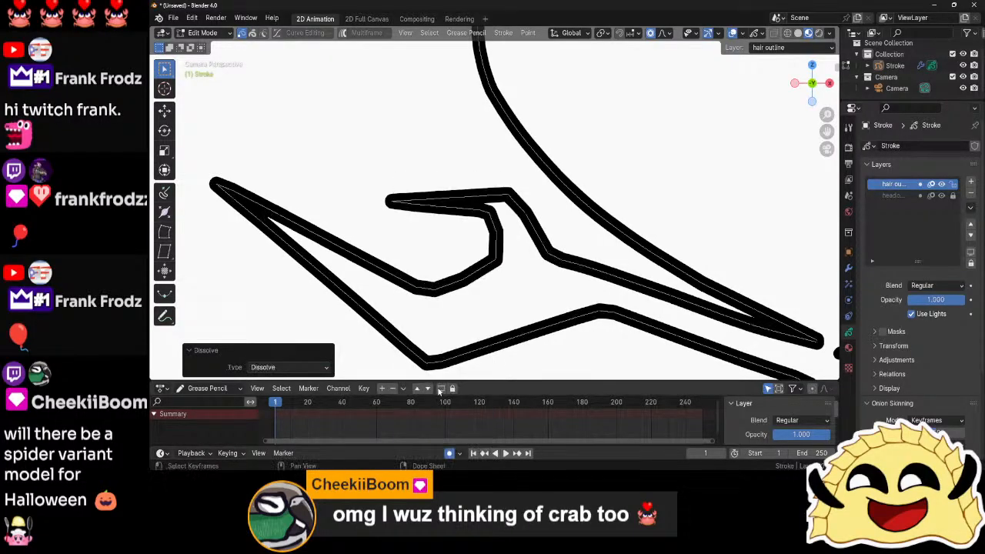
# - Dissolve the two intermediate points along the lower edge of the angular strand's short tip
pyautogui.click(397, 207)
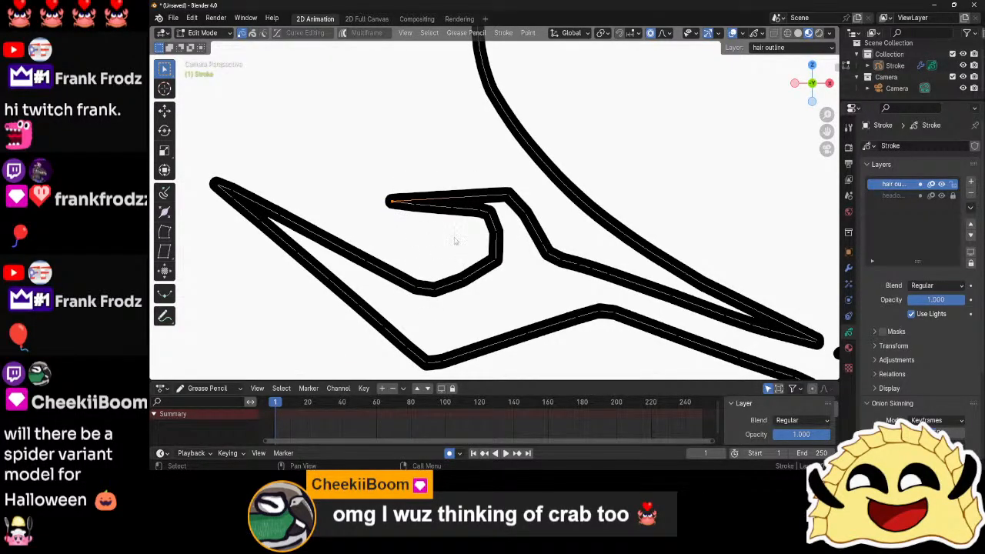
pyautogui.press('b')
pyautogui.moveTo(422, 206); pyautogui.dragTo(439, 214)
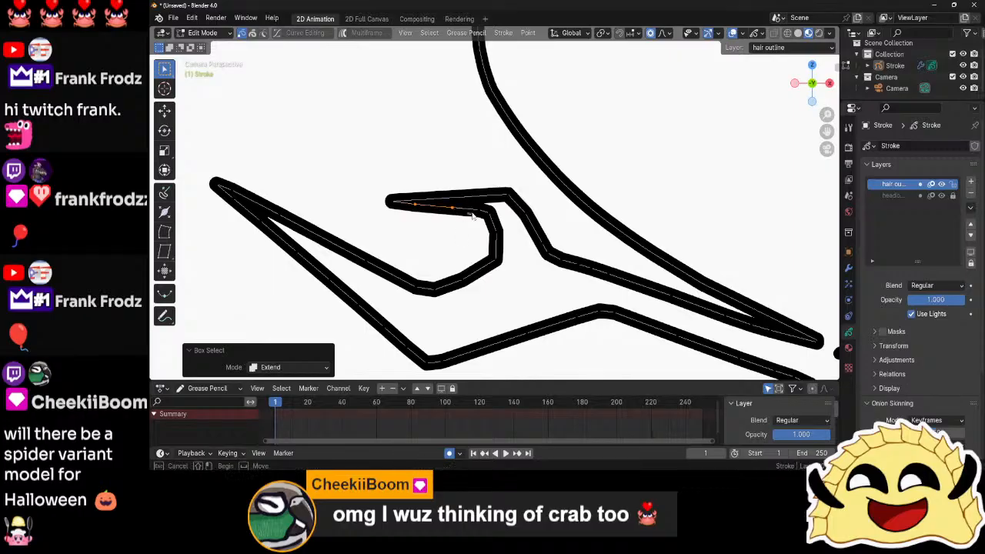
pyautogui.rightClick(455, 240)
pyautogui.click(446, 277)
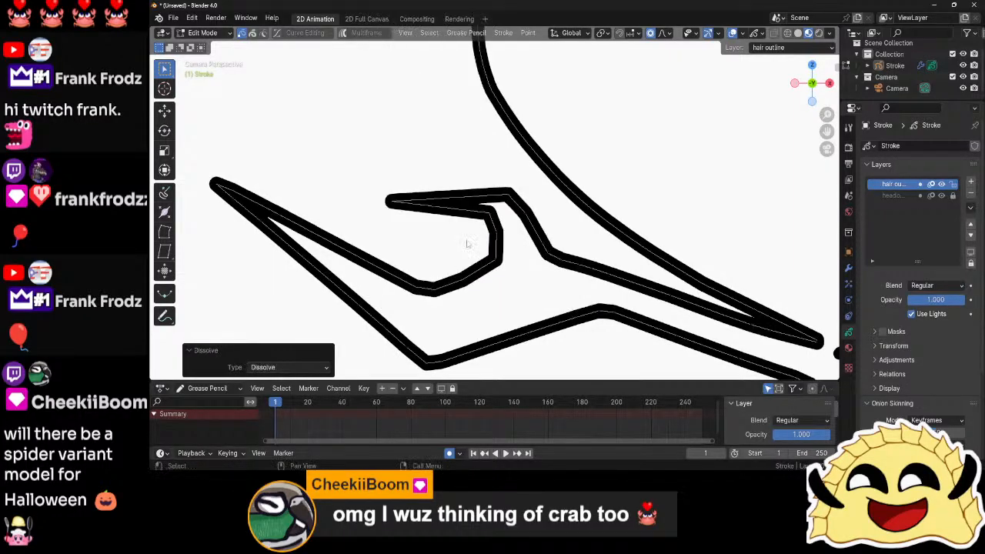
# - Straighten the strand's inner curve by dissolving its middle point, and move its upper corner about 0.016 m down with a 0.039 m proportional size
pyautogui.moveTo(499, 235); pyautogui.dragTo(492, 258)
pyautogui.rightClick(502, 242)
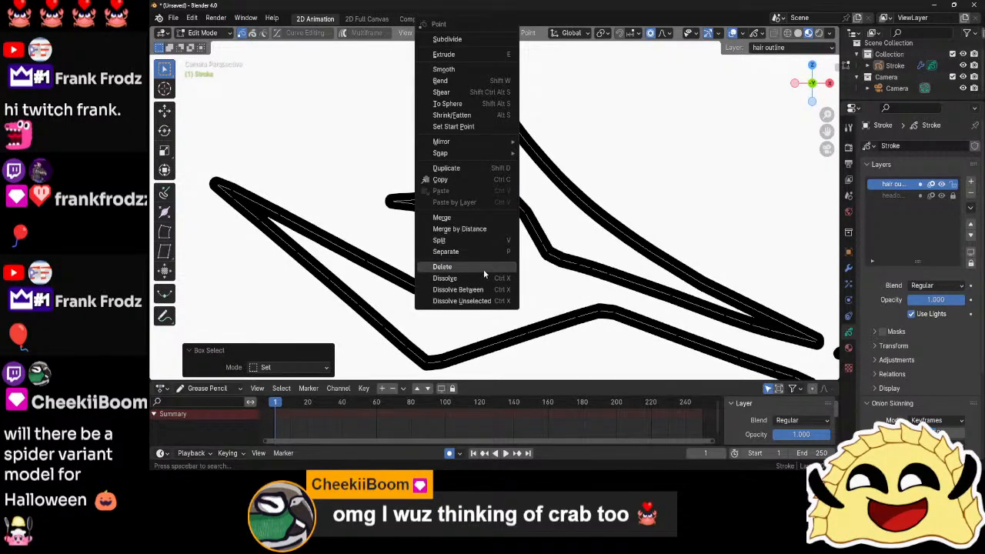
pyautogui.click(484, 279)
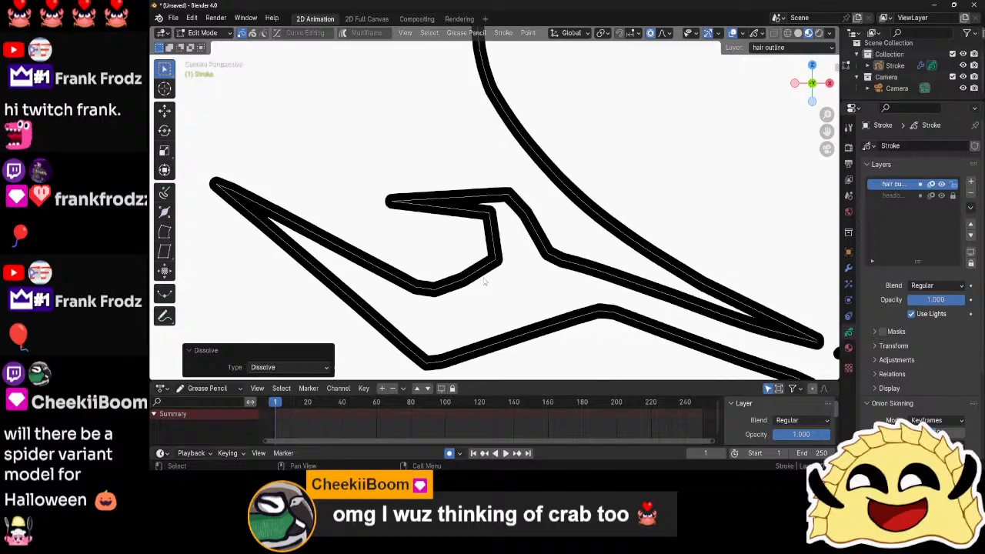
pyautogui.click(490, 218)
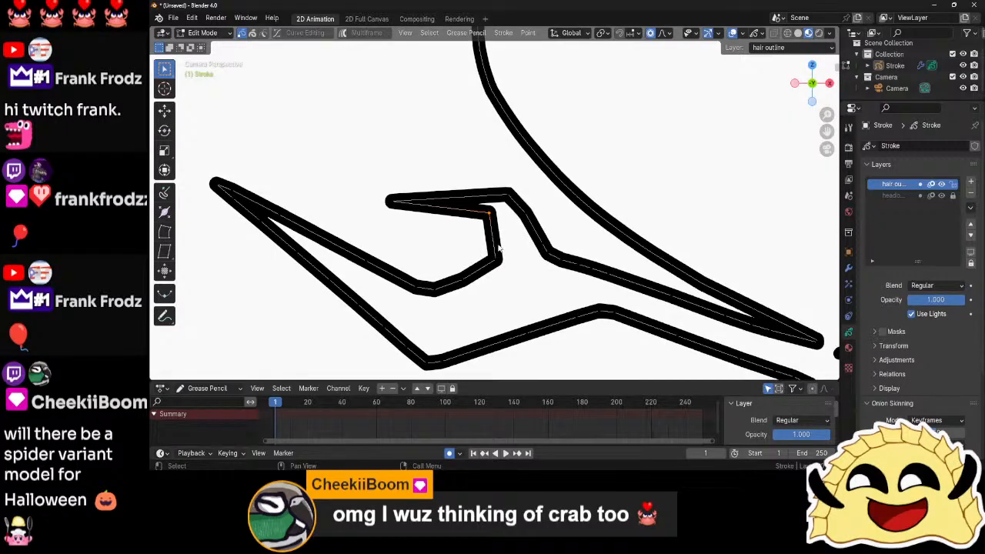
pyautogui.press('g')
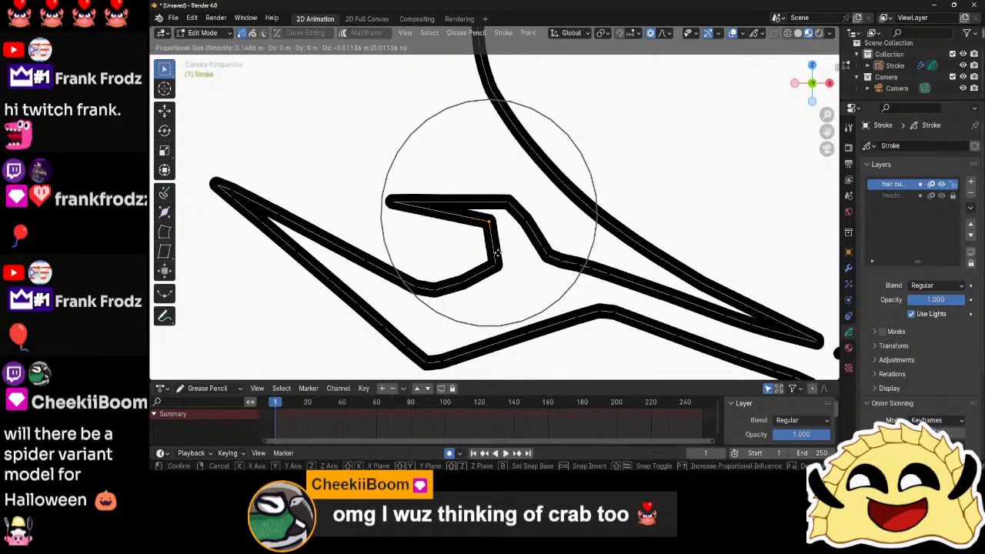
pyautogui.scroll(-5, 497, 258)
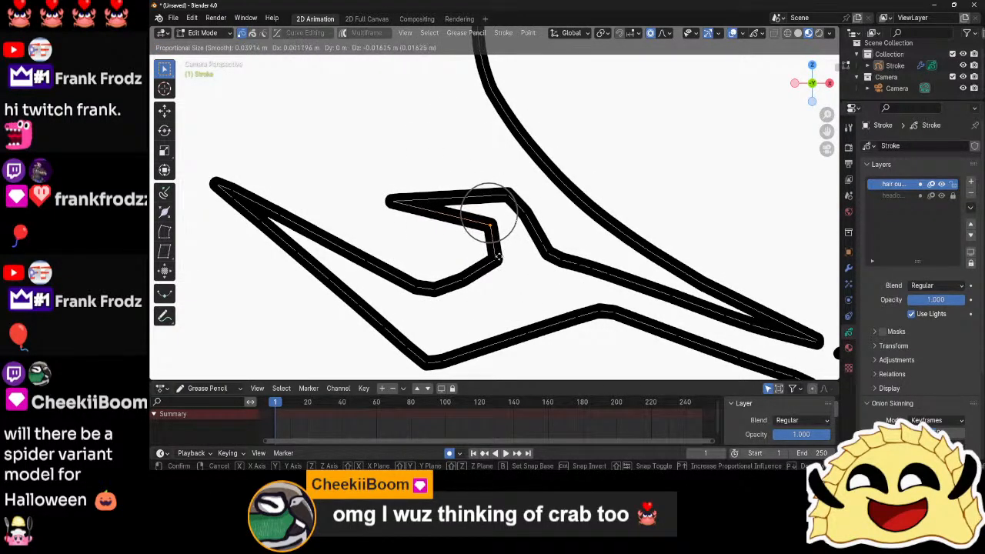
# - Dissolve the extra point on the outer bend beside the angular strand's short tip
pyautogui.click(525, 214)
pyautogui.rightClick(528, 215)
pyautogui.click(508, 278)
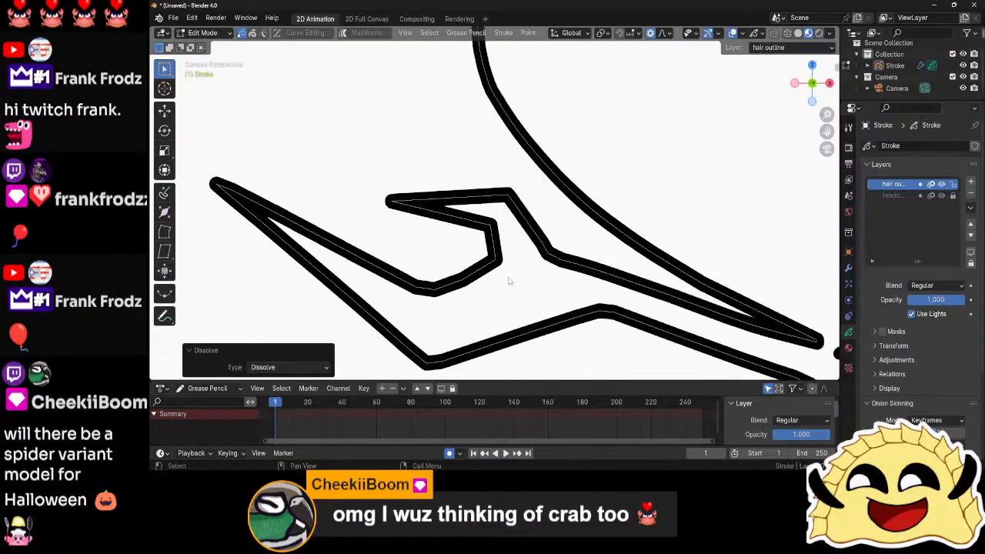
# - Dissolve the point between the inner curve's right corner and its lowest corner on the angular strand
pyautogui.scroll(-6, 511, 282)
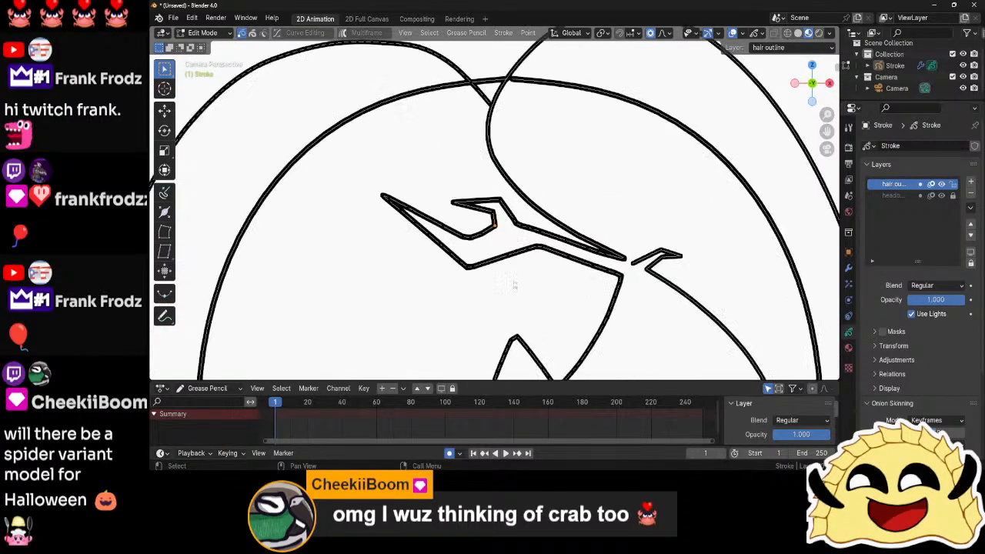
pyautogui.scroll(3, 514, 284)
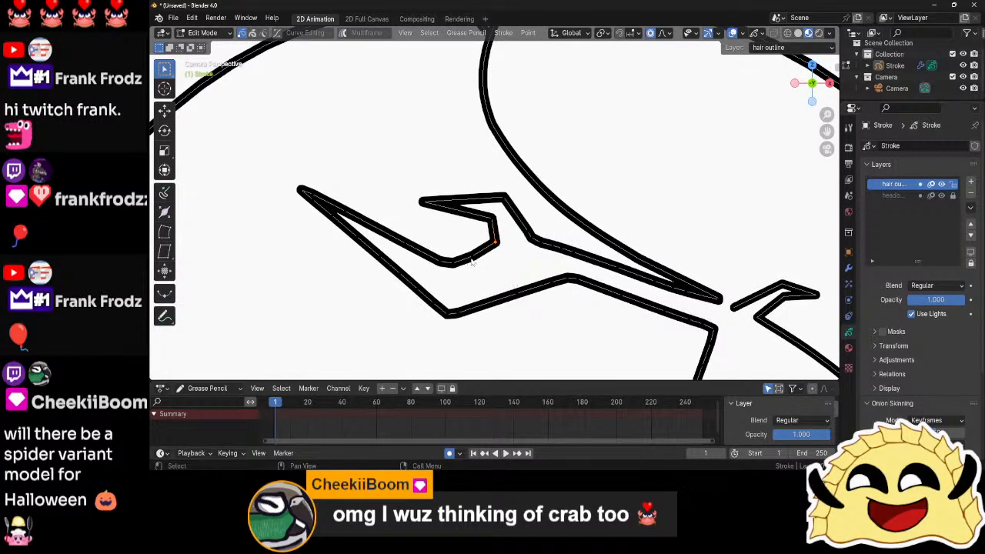
pyautogui.moveTo(483, 253); pyautogui.dragTo(462, 273)
pyautogui.rightClick(486, 278)
pyautogui.click(480, 278)
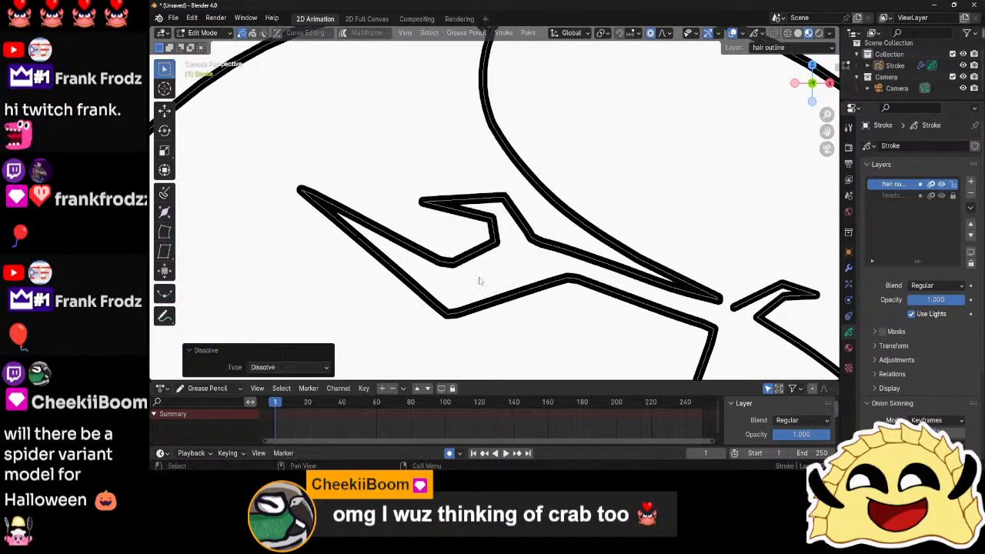
# - Dissolve the extra points just left of the inner curve's lowest corner, undoing a mistaken deletion of them
pyautogui.moveTo(420, 237); pyautogui.dragTo(447, 261)
pyautogui.rightClick(445, 275)
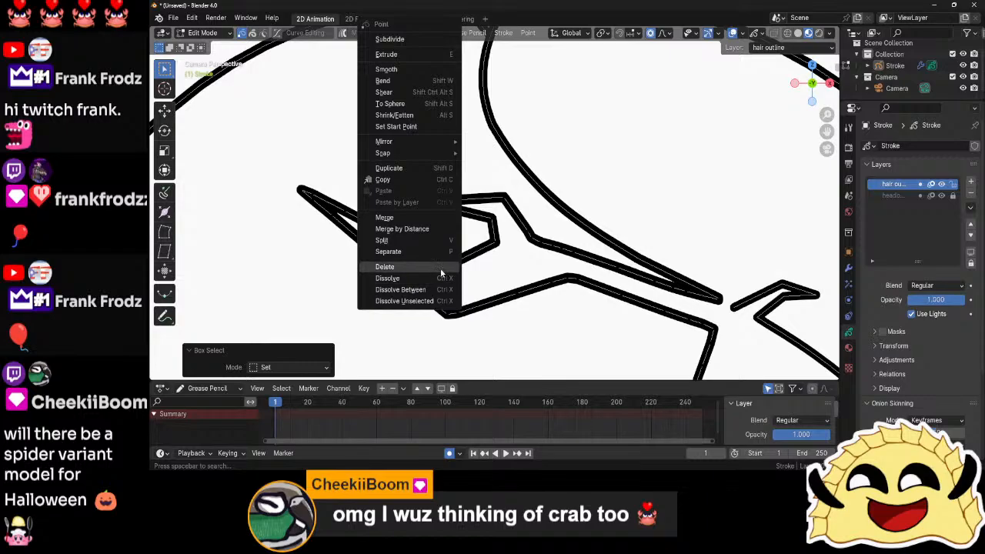
pyautogui.click(442, 267)
pyautogui.hotkey('ctrl', 'z')
pyautogui.rightClick(436, 284)
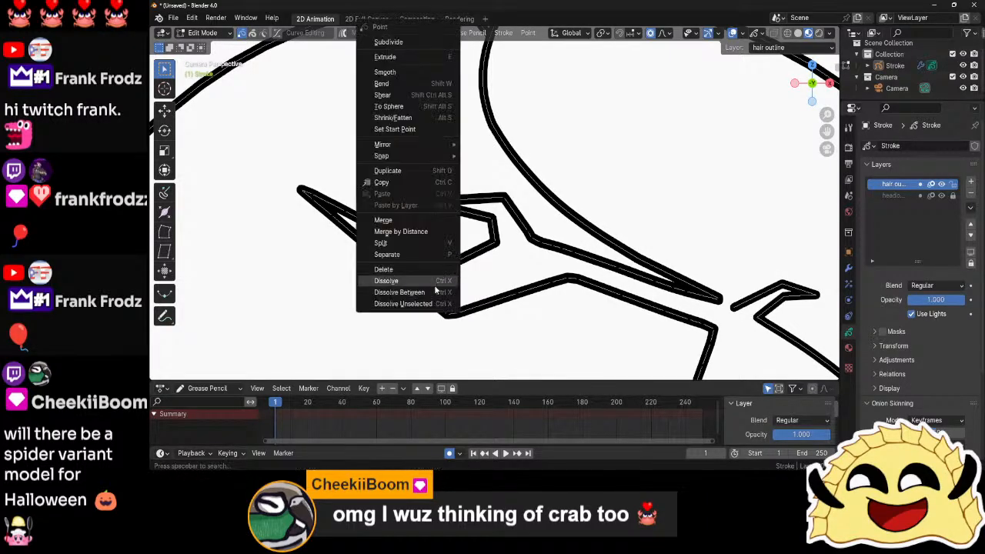
pyautogui.click(433, 286)
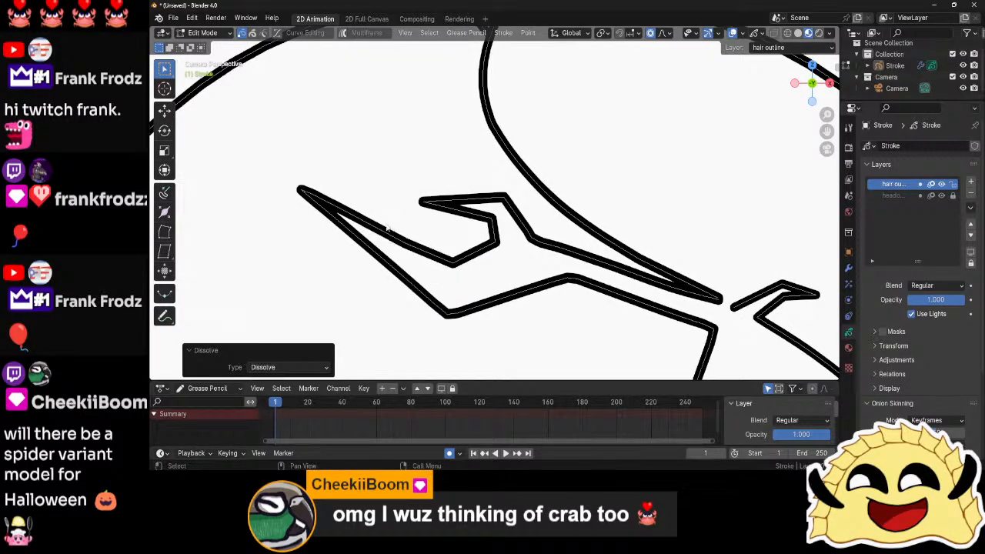
# - Dissolve the selected intermediate point midway along the inner edge of the angular strand's long spike
pyautogui.moveTo(389, 228); pyautogui.dragTo(402, 247)
pyautogui.rightClick(377, 227)
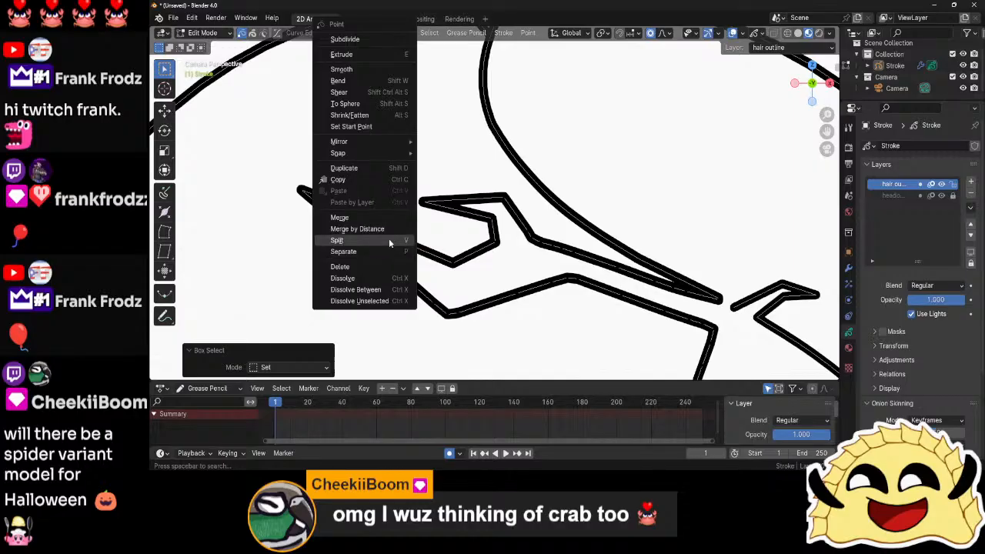
pyautogui.click(391, 278)
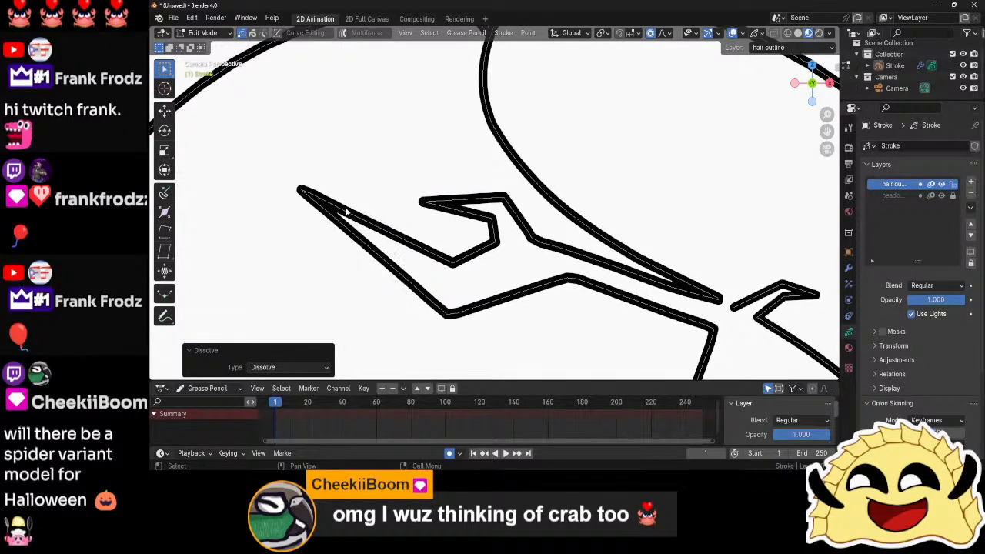
# - Dissolve the remaining extra points just behind the tip of the angular strand's long spike and return to Object Mode
pyautogui.moveTo(329, 192)
pyautogui.mouseDown()
pyautogui.moveTo(345, 210)
pyautogui.moveTo(318, 196)
pyautogui.mouseUp()
pyautogui.click(313, 195)
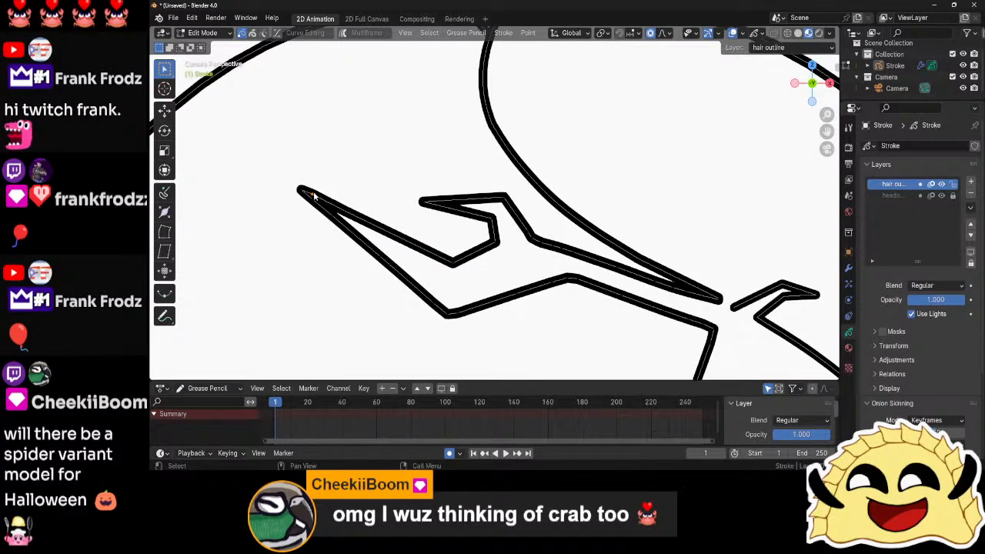
pyautogui.rightClick(315, 197)
pyautogui.click(321, 263)
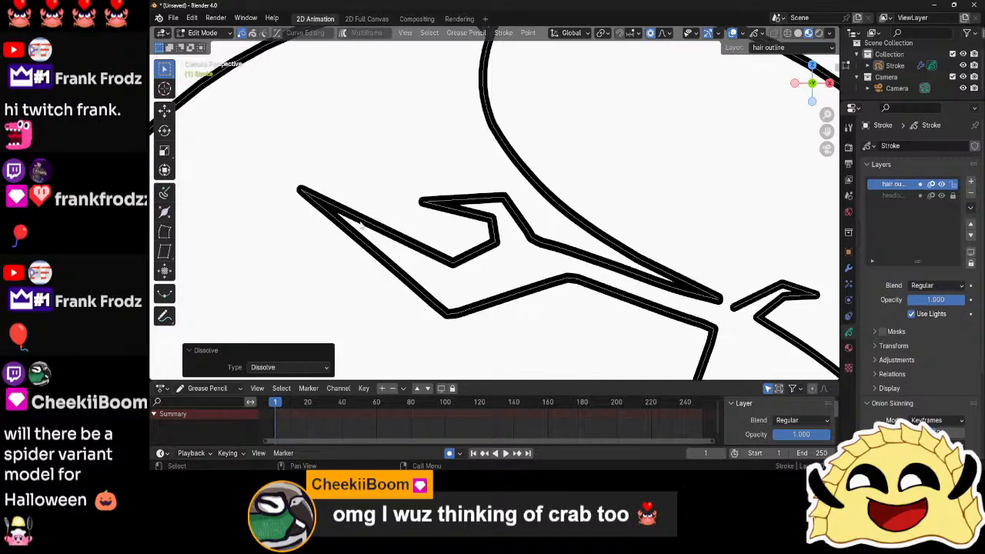
pyautogui.rightClick(354, 245)
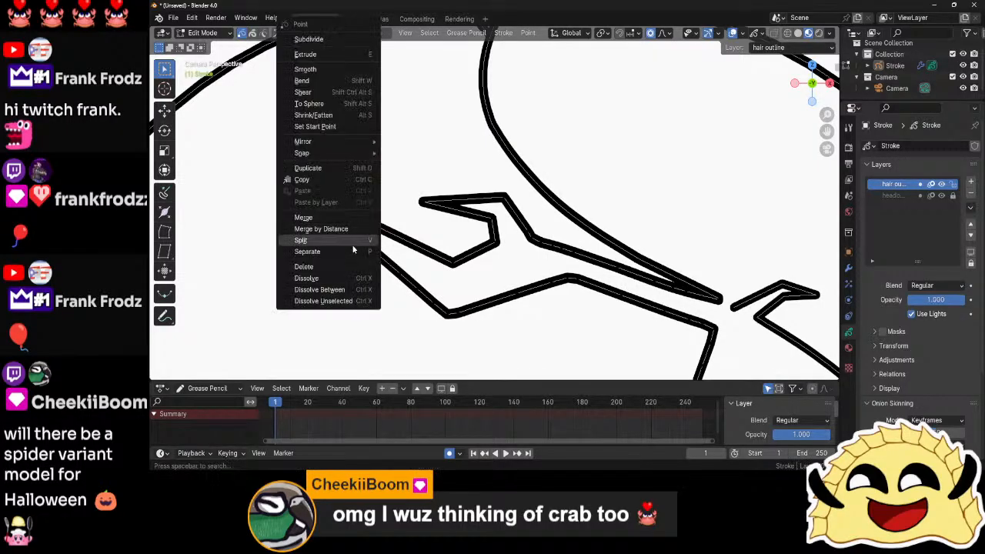
pyautogui.click(347, 277)
pyautogui.scroll(-5, 402, 218)
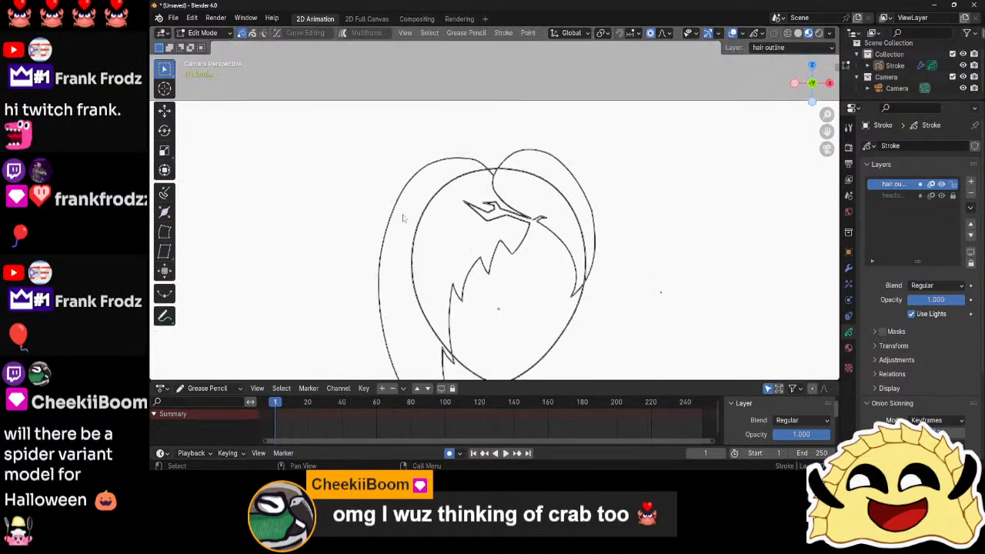
pyautogui.press('Tab')
pyautogui.scroll(1, 403, 218)
pyautogui.scroll(-2, 643, 292)
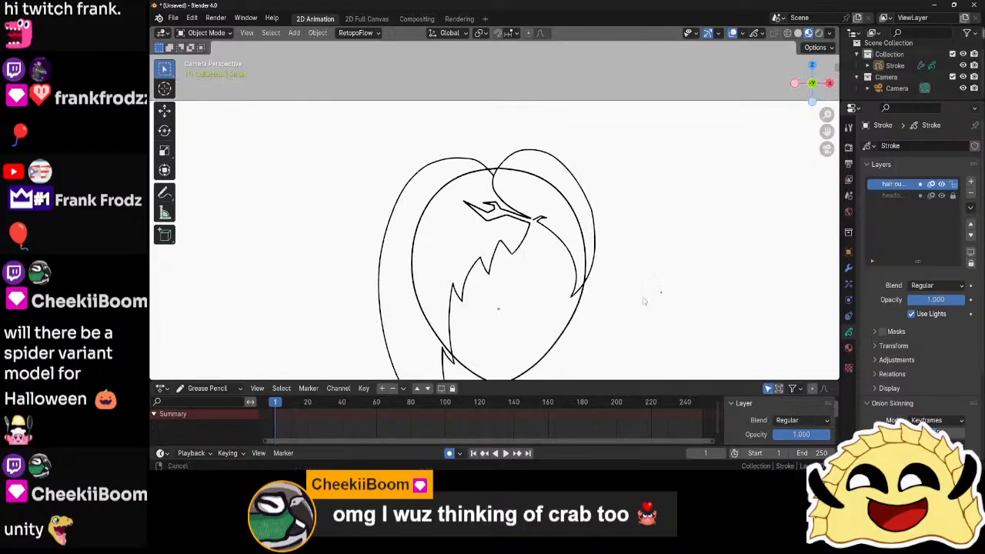
pyautogui.scroll(4, 642, 313)
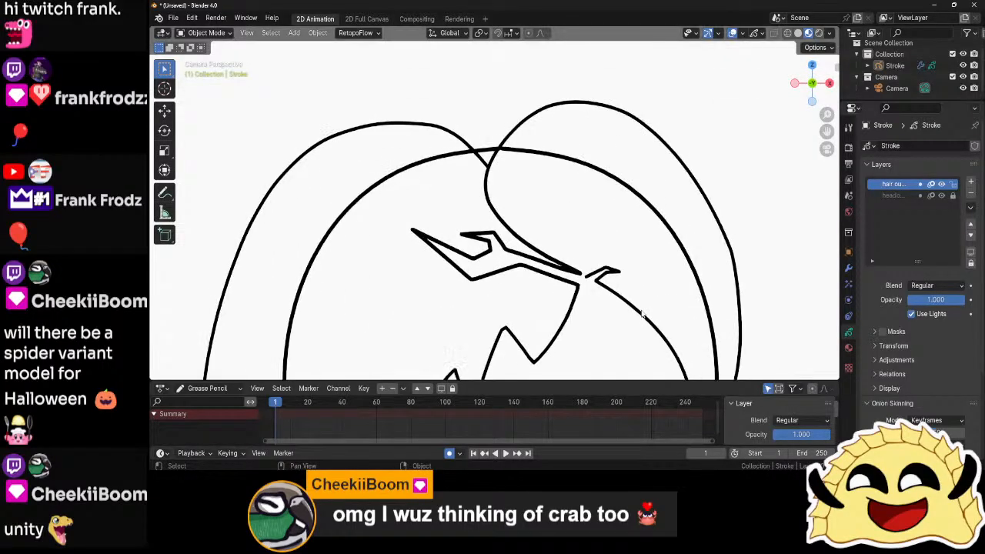
pyautogui.scroll(5, 557, 225)
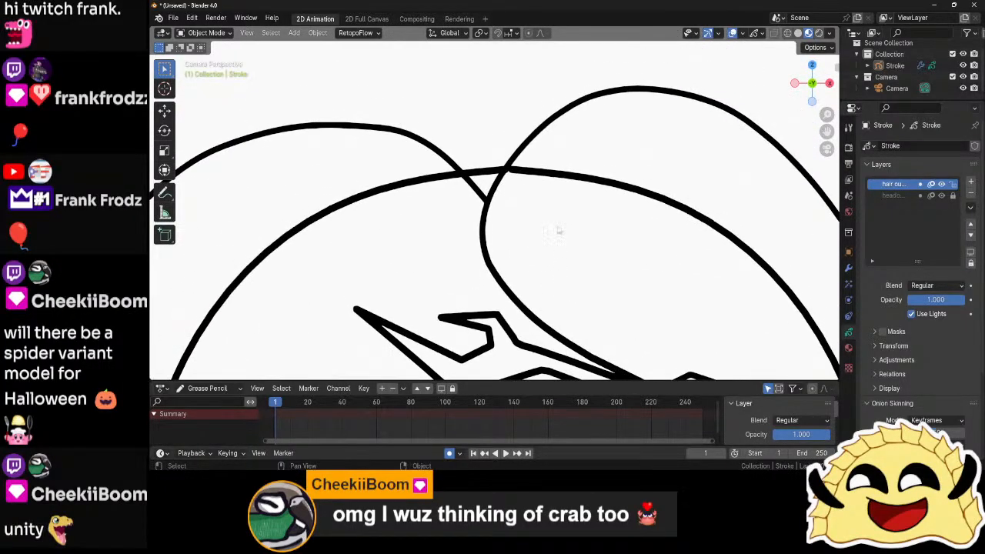
pyautogui.press('Tab')
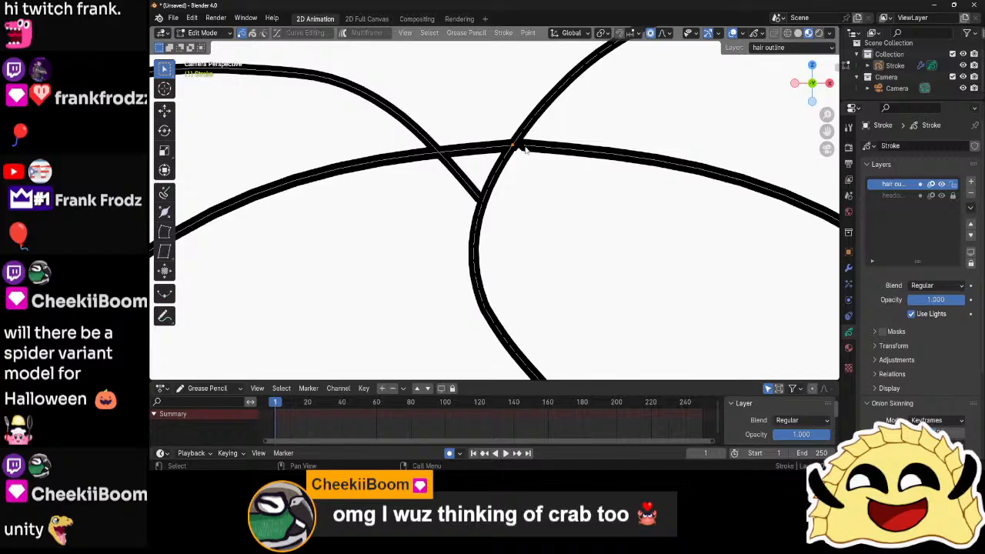
pyautogui.press('g')
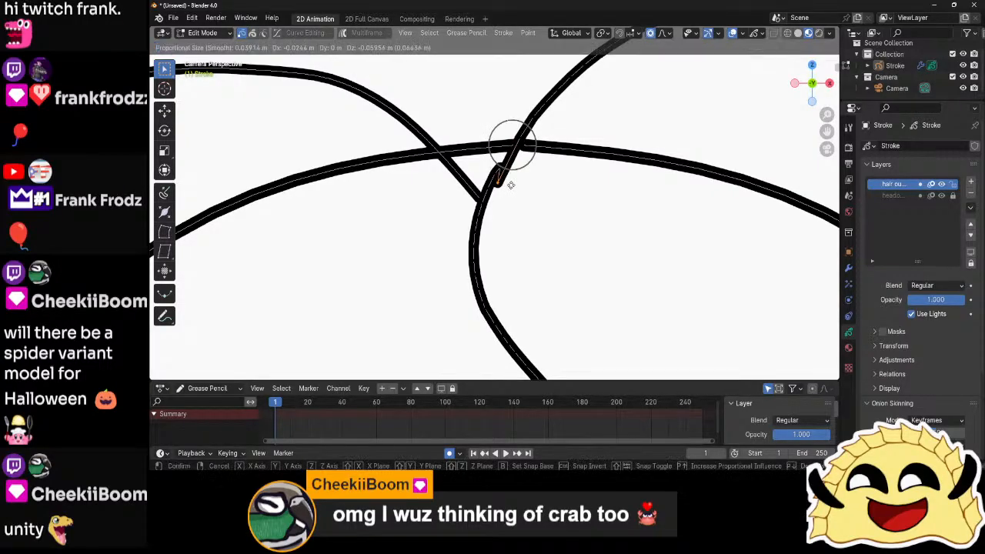
pyautogui.rightClick(571, 203)
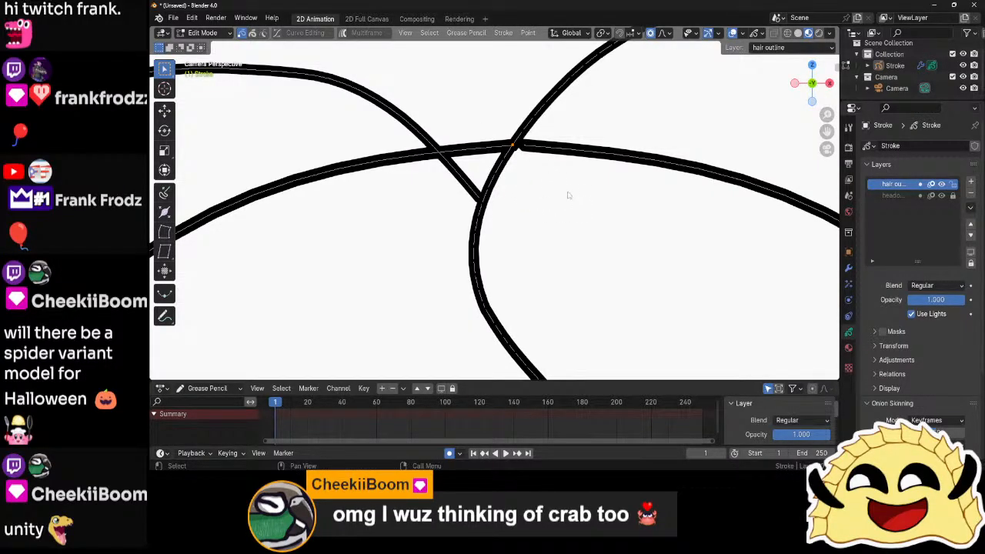
pyautogui.scroll(-3, 568, 195)
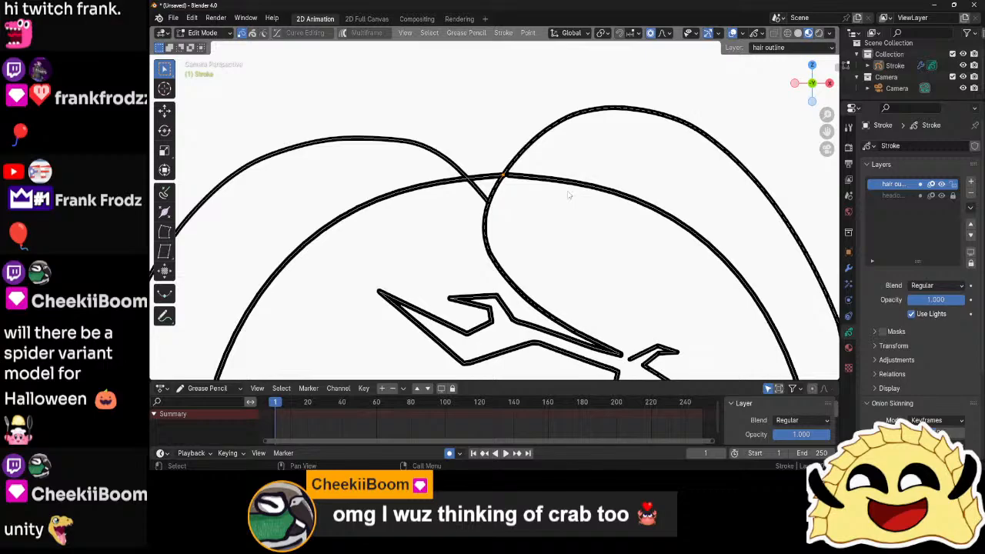
pyautogui.scroll(-5, 568, 194)
pyautogui.scroll(4, 568, 200)
# - Draw a curved, pointed hair strand rising from the crown parting on the hair outline layer, redoing the first attempt
pyautogui.press('Tab')
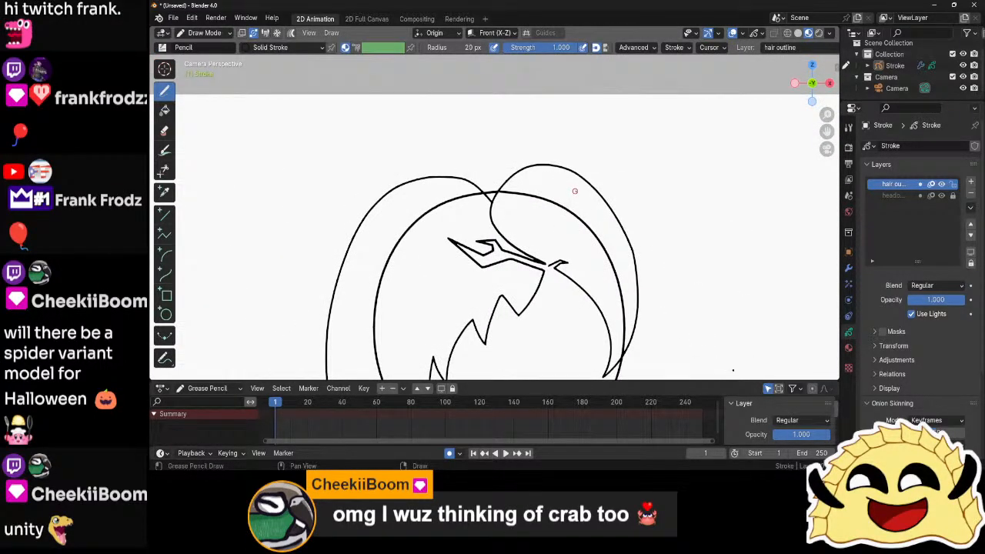
pyautogui.keyDown('shift'); pyautogui.moveTo(575, 190); pyautogui.dragTo(617, 91, button='middle'); pyautogui.keyUp('shift')
pyautogui.moveTo(577, 199)
pyautogui.keyDown('shift'); pyautogui.mouseDown(button='middle')
pyautogui.moveTo(596, 120)
pyautogui.moveTo(571, 243)
pyautogui.mouseUp(button='middle'); pyautogui.keyUp('shift')
pyautogui.scroll(5, 553, 175)
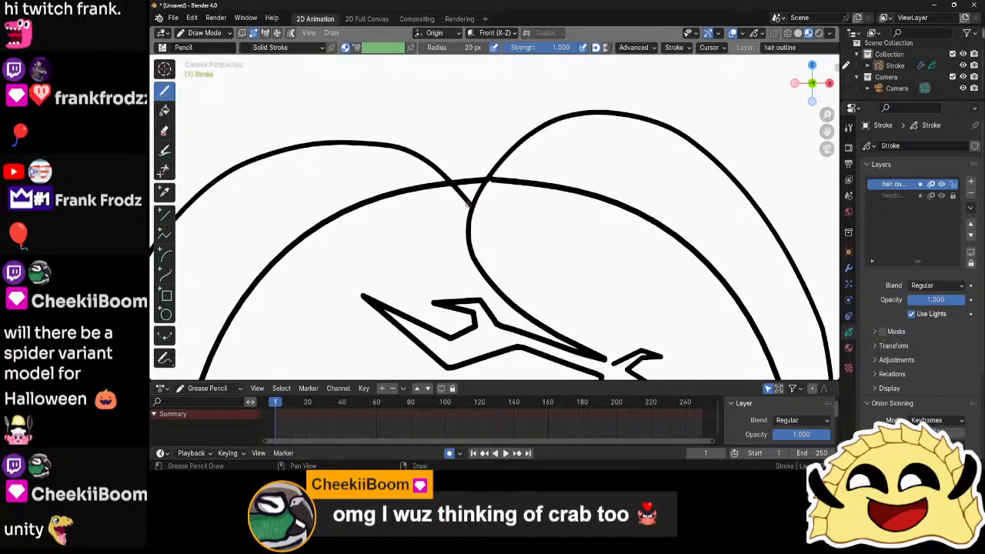
pyautogui.moveTo(445, 165)
pyautogui.mouseDown()
pyautogui.moveTo(465, 81)
pyautogui.moveTo(526, 62)
pyautogui.moveTo(548, 68)
pyautogui.mouseUp()
pyautogui.hotkey('ctrl', 'z')
pyautogui.moveTo(451, 215)
pyautogui.mouseDown()
pyautogui.moveTo(441, 178)
pyautogui.moveTo(457, 110)
pyautogui.moveTo(523, 63)
pyautogui.moveTo(579, 70)
pyautogui.moveTo(543, 69)
pyautogui.moveTo(514, 93)
pyautogui.moveTo(494, 129)
pyautogui.moveTo(494, 207)
pyautogui.mouseUp()
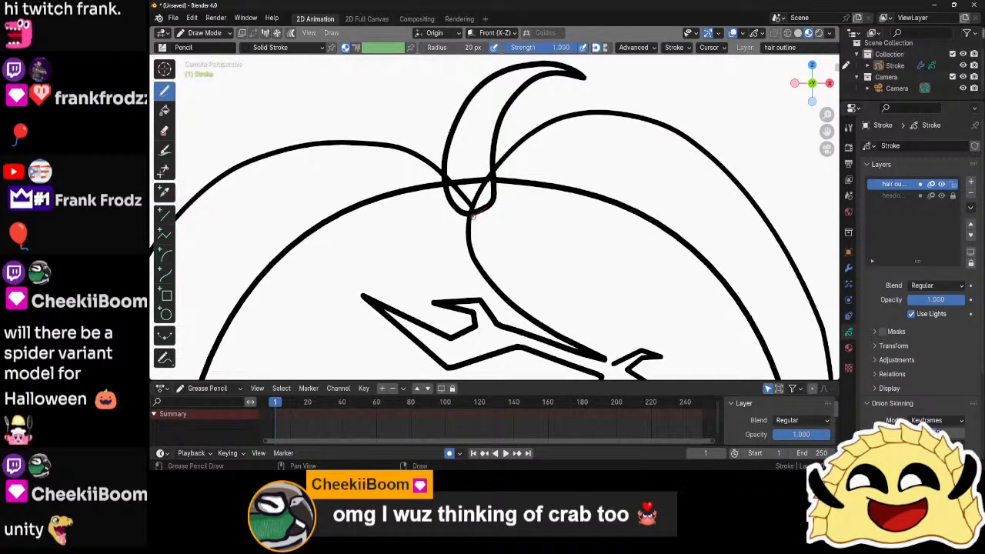
# - Examine the curved crown strand's shape and proportions against the whole head and hair outline
pyautogui.scroll(-9, 533, 223)
pyautogui.press('Tab')
pyautogui.scroll(8, 538, 228)
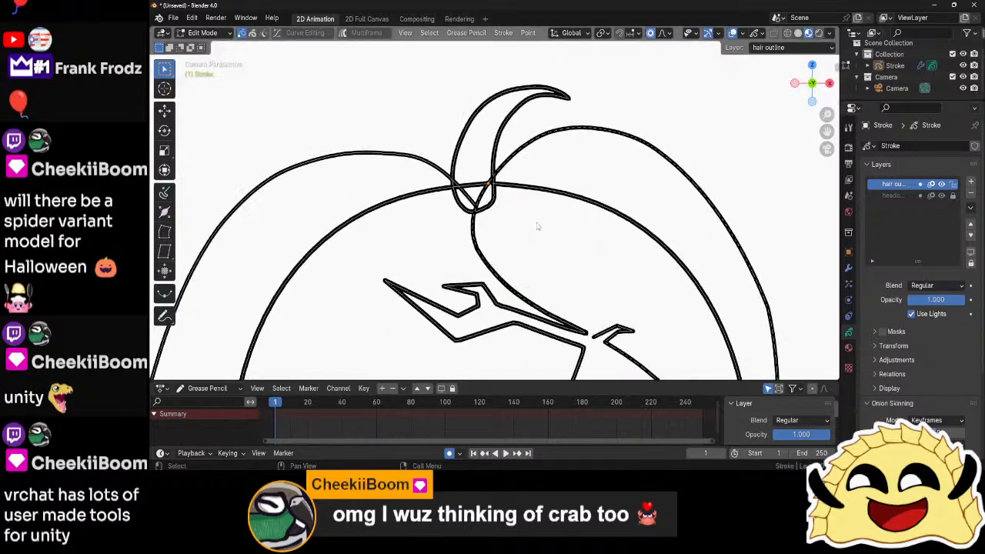
pyautogui.scroll(-10, 540, 227)
pyautogui.hotkey('ctrl', 'Tab')
pyautogui.click(606, 228)
pyautogui.moveTo(604, 260)
pyautogui.mouseDown(button='middle')
pyautogui.moveTo(598, 152)
pyautogui.moveTo(596, 217)
pyautogui.mouseUp(button='middle')
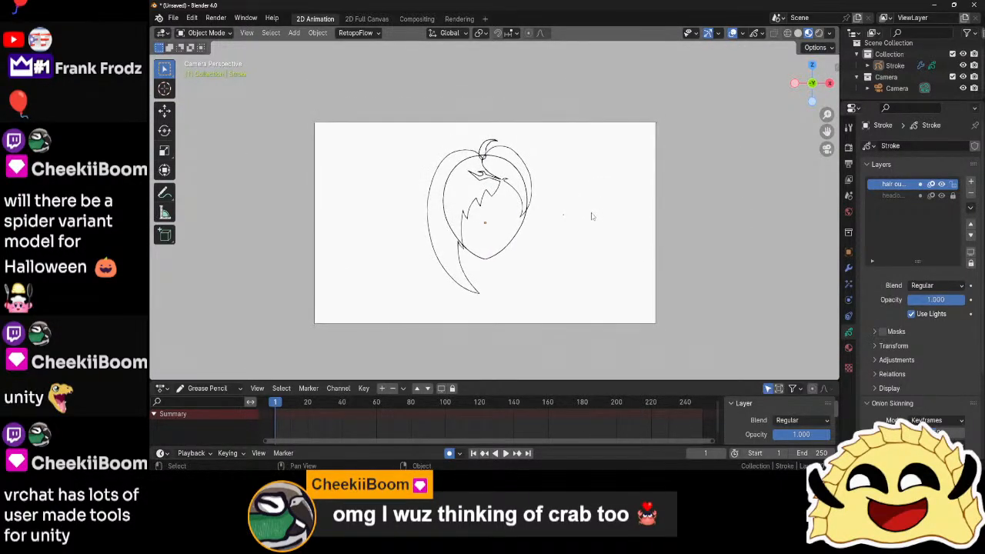
pyautogui.scroll(4, 586, 186)
pyautogui.moveTo(577, 127); pyautogui.dragTo(581, 210, button='middle')
pyautogui.click(499, 164)
pyautogui.press('Tab')
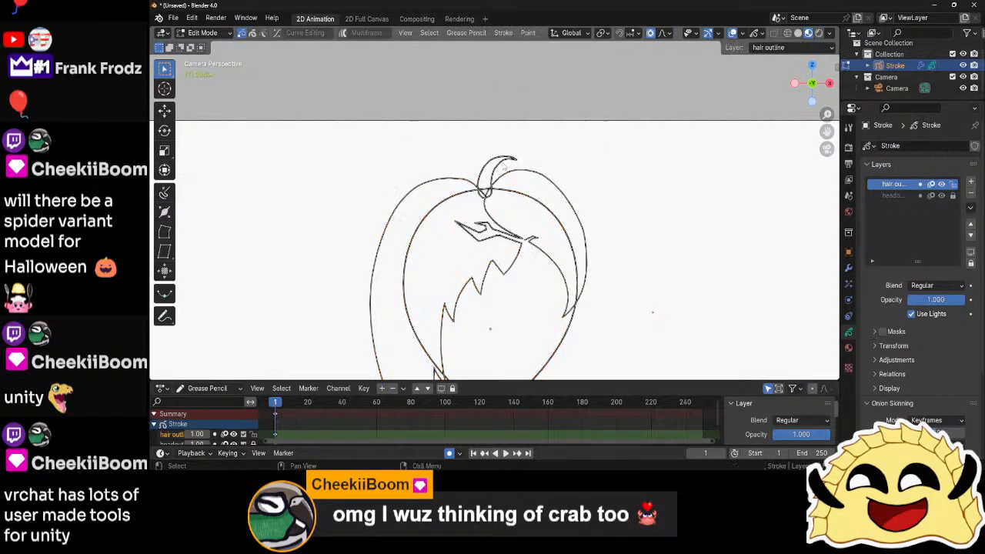
pyautogui.scroll(5, 500, 165)
pyautogui.click(509, 128)
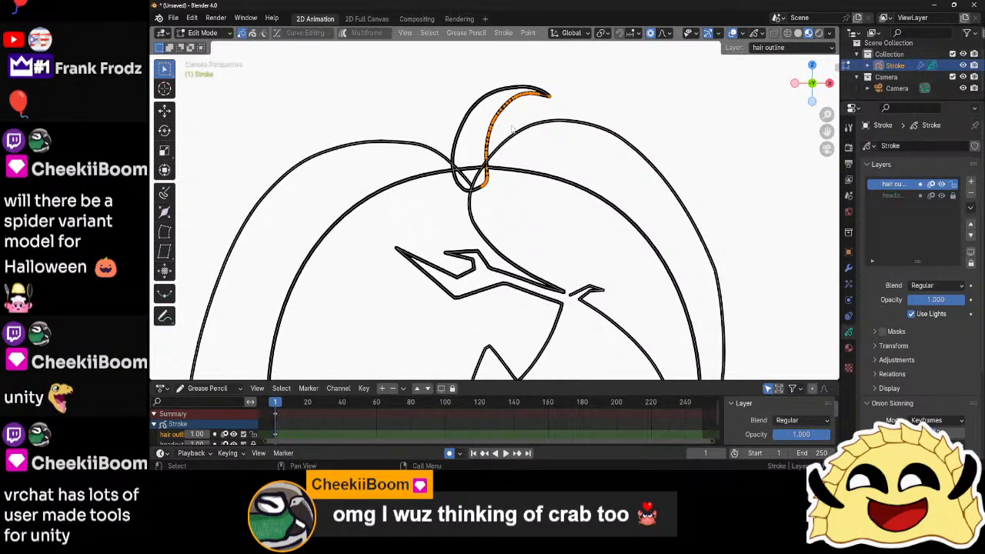
pyautogui.scroll(3, 513, 131)
pyautogui.moveTo(535, 124); pyautogui.dragTo(532, 229, button='middle')
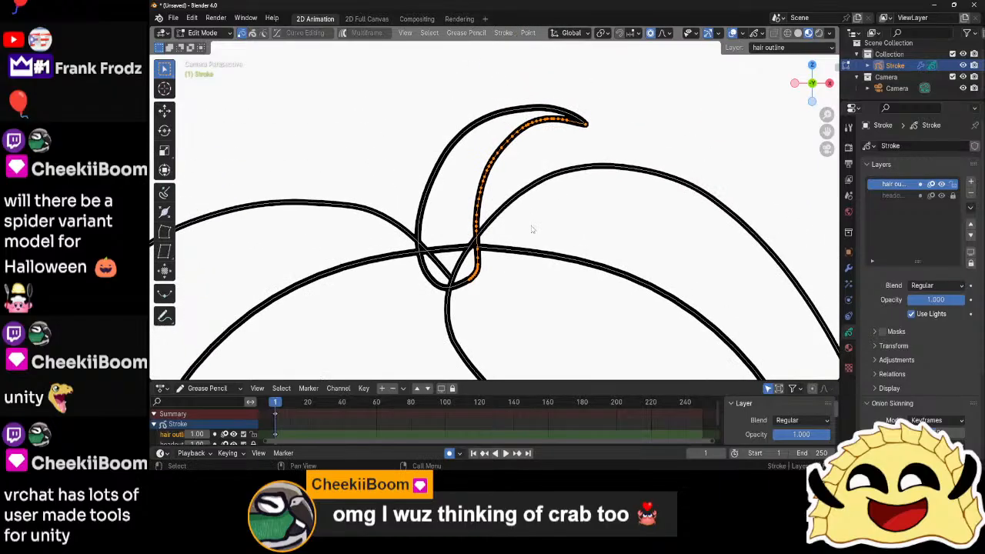
pyautogui.press('Tab')
pyautogui.click(533, 230)
pyautogui.press('Tab')
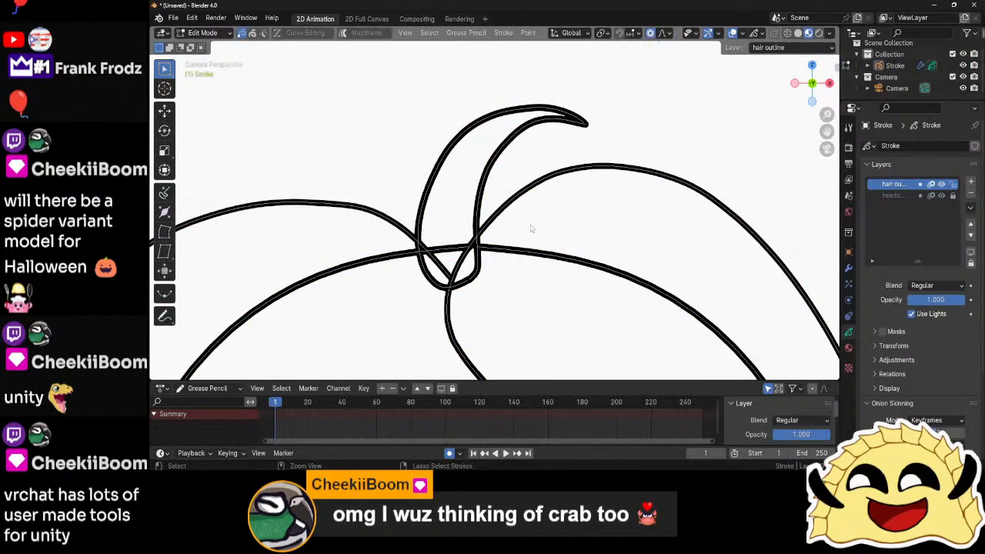
# - Return to Draw Mode and undo the curved strand drawn at the crown
pyautogui.hotkey('ctrl', 'Tab')
pyautogui.hotkey('ctrl', 'z')
pyautogui.hotkey('ctrl', 'z')
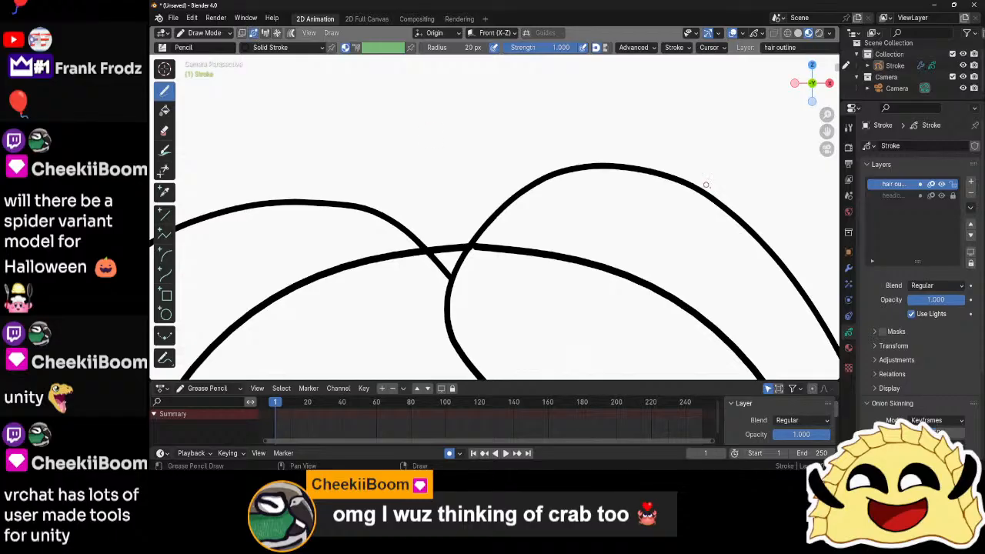
# - Add a new Grease Pencil layer directly below the hair outline layer and name it hair strand
pyautogui.click(971, 181)
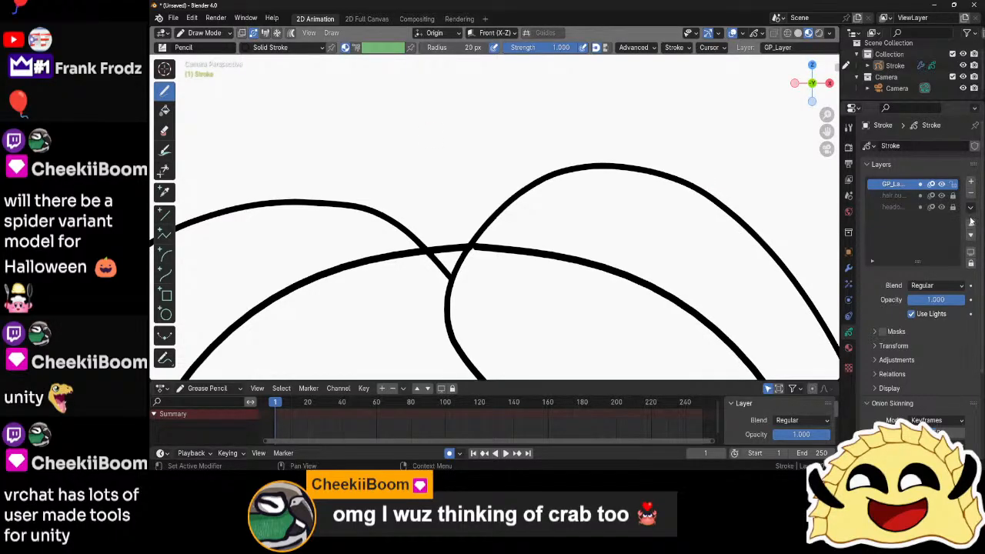
pyautogui.click(970, 236)
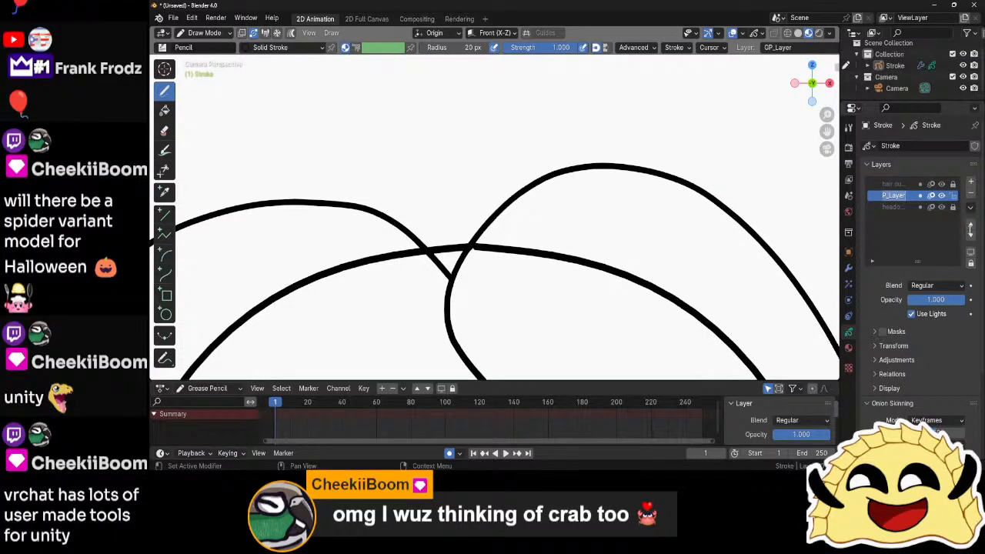
pyautogui.write('ha')
pyautogui.press('Return')
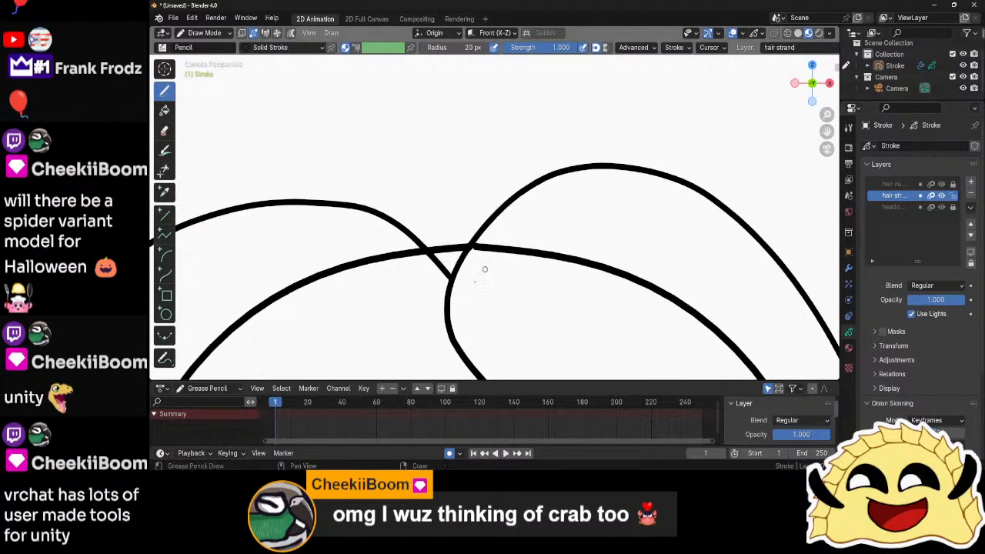
# - Draw a curved, pointed strand with a rounded base rising from the crown parting, and open it in Edit Mode
pyautogui.moveTo(474, 276)
pyautogui.mouseDown()
pyautogui.moveTo(440, 298)
pyautogui.moveTo(417, 281)
pyautogui.moveTo(413, 254)
pyautogui.moveTo(425, 222)
pyautogui.moveTo(489, 141)
pyautogui.moveTo(555, 110)
pyautogui.moveTo(644, 119)
pyautogui.moveTo(583, 122)
pyautogui.moveTo(524, 153)
pyautogui.moveTo(487, 209)
pyautogui.moveTo(476, 262)
pyautogui.mouseUp()
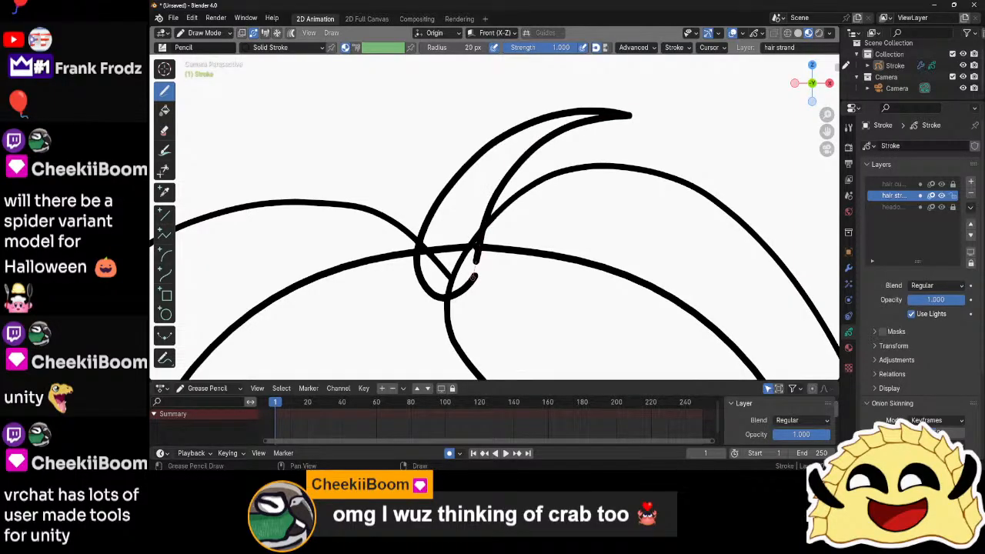
pyautogui.press('Tab')
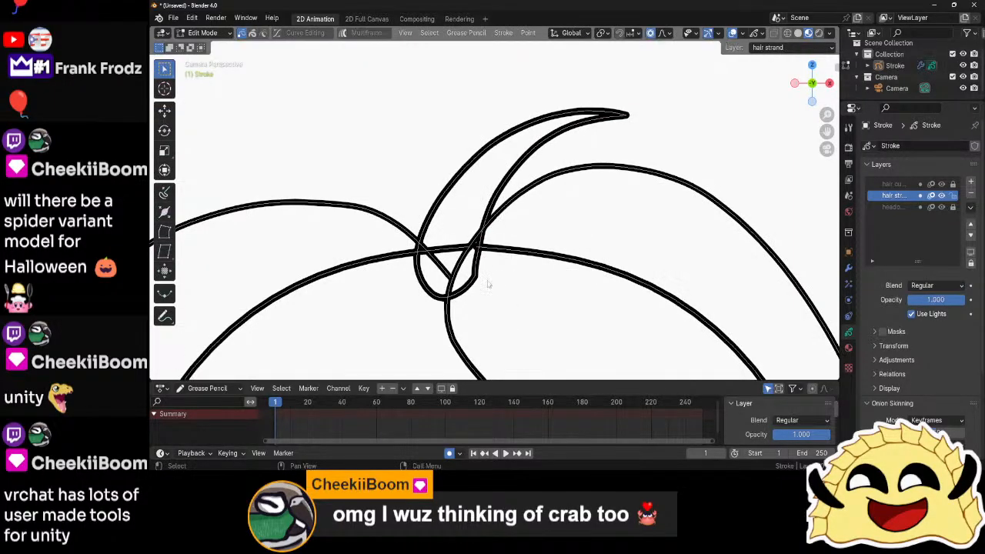
# - Smooth the points of the crown strand's rounded base with 12 repeats, smooth the base again, and return to Object Mode
pyautogui.click(477, 282)
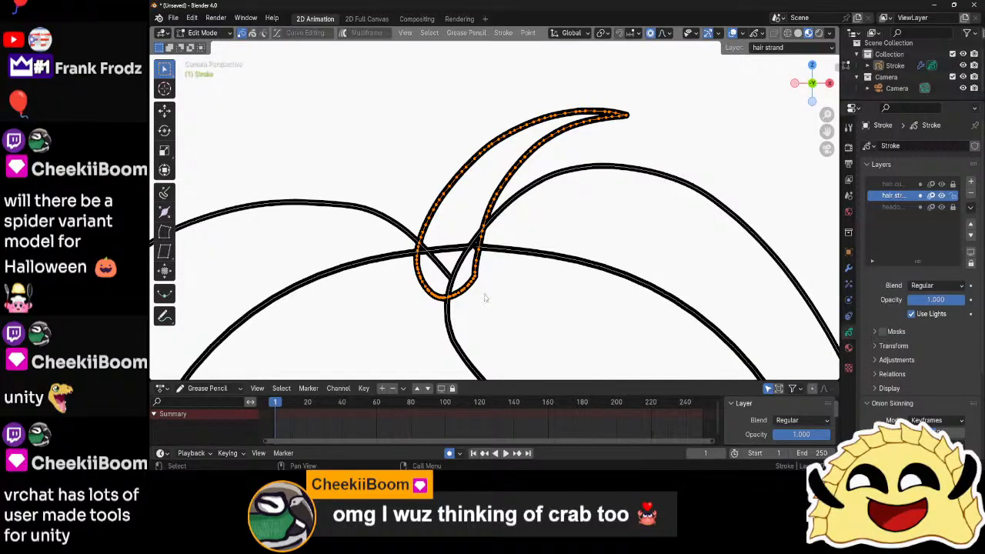
pyautogui.moveTo(484, 297); pyautogui.dragTo(385, 235)
pyautogui.rightClick(505, 281)
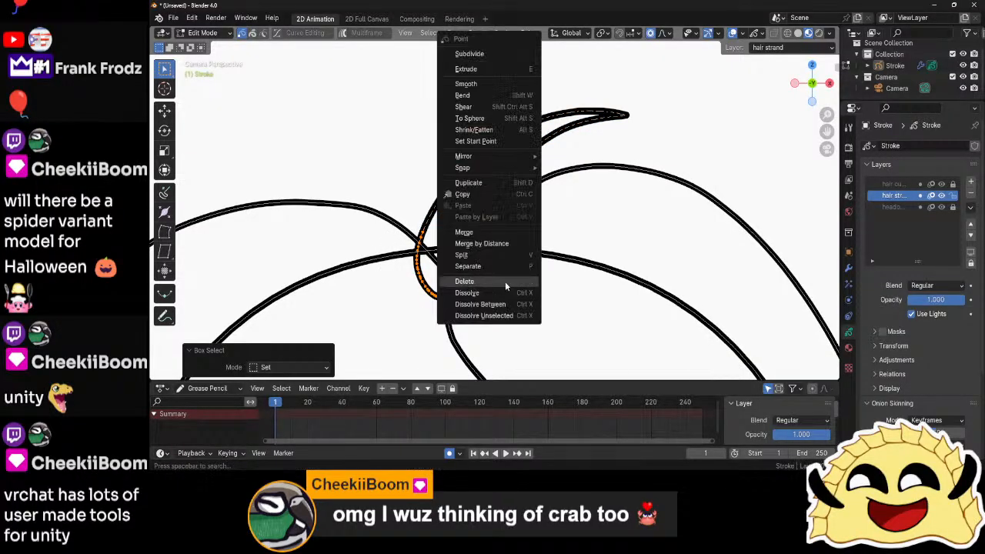
pyautogui.click(482, 84)
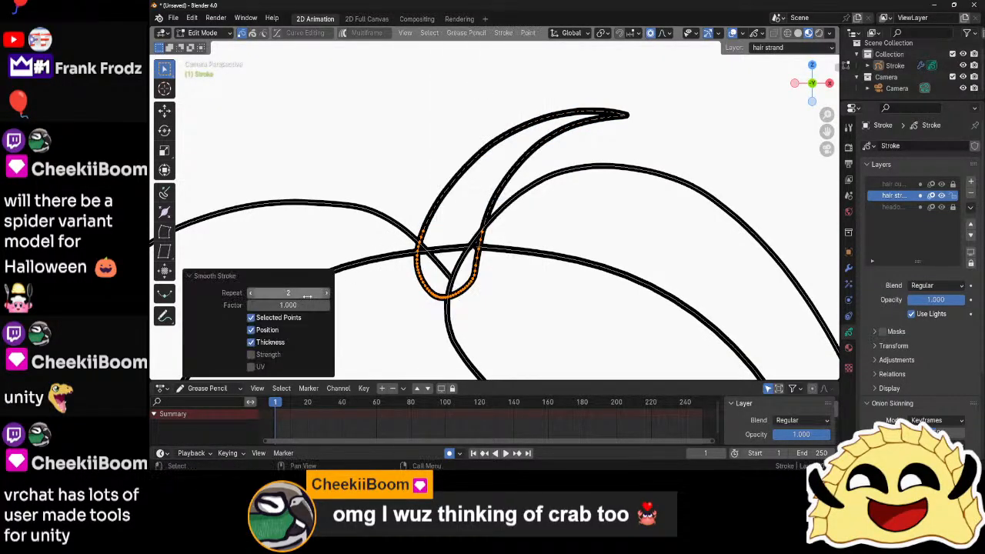
pyautogui.moveTo(288, 292); pyautogui.dragTo(329, 291)
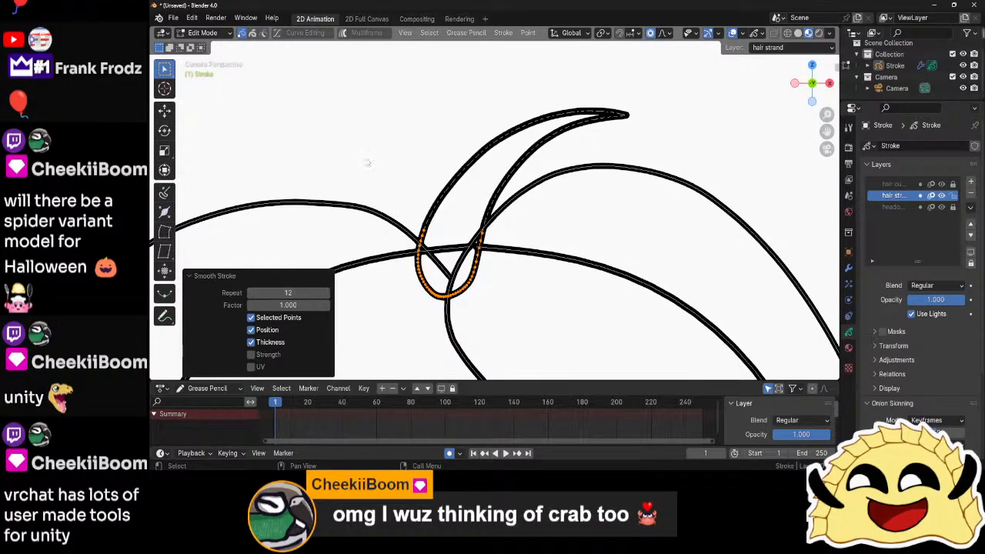
pyautogui.click(444, 266)
pyautogui.rightClick(445, 267)
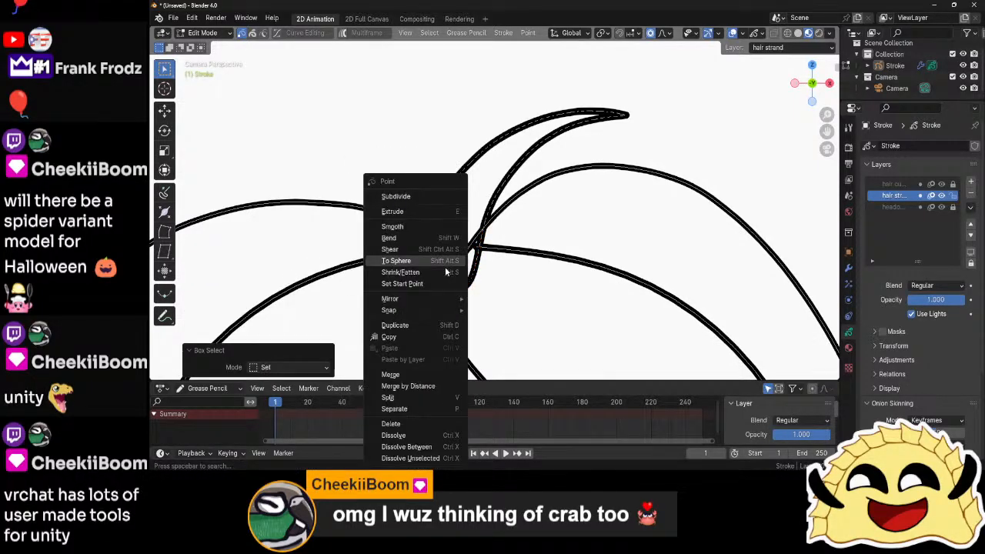
pyautogui.click(408, 227)
pyautogui.hotkey('ctrl', 'Tab')
# - Open the drawing in Edit Mode, select the entire crown strand and rotate it by -12° about the view axis
pyautogui.scroll(-6, 401, 162)
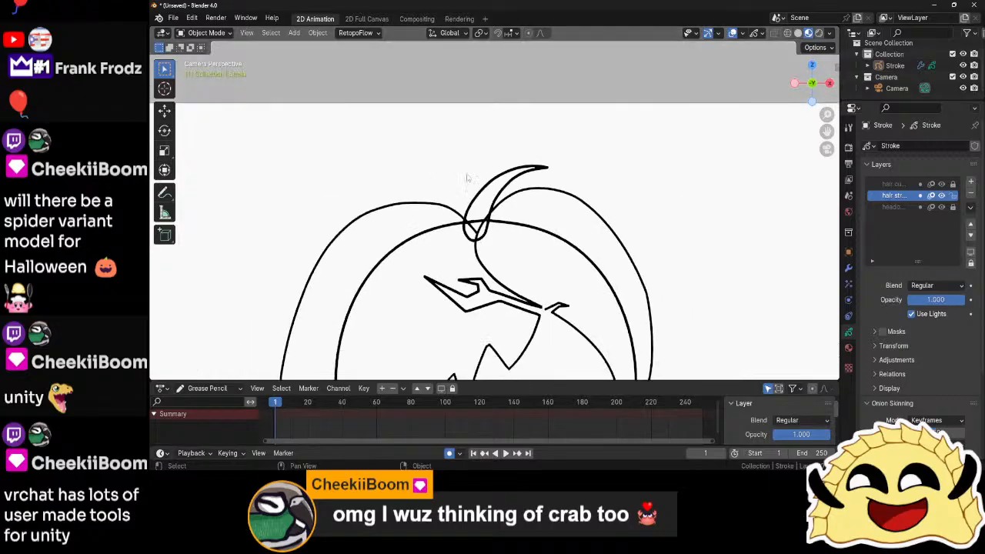
pyautogui.keyDown('shift'); pyautogui.moveTo(623, 198); pyautogui.dragTo(621, 271, button='middle'); pyautogui.keyUp('shift')
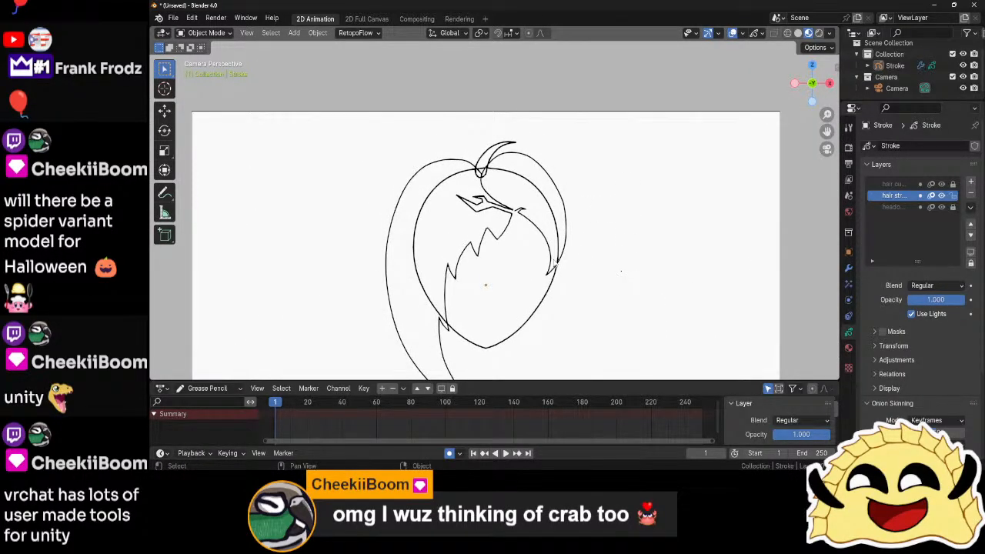
pyautogui.scroll(5, 494, 251)
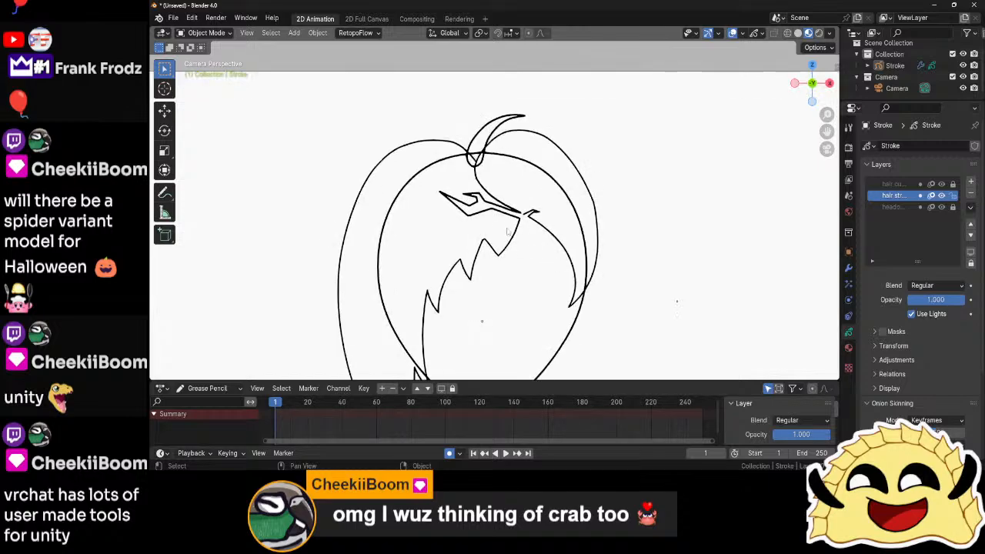
pyautogui.scroll(1, 495, 251)
pyautogui.click(483, 166)
pyautogui.hotkey('ctrl', 'Tab')
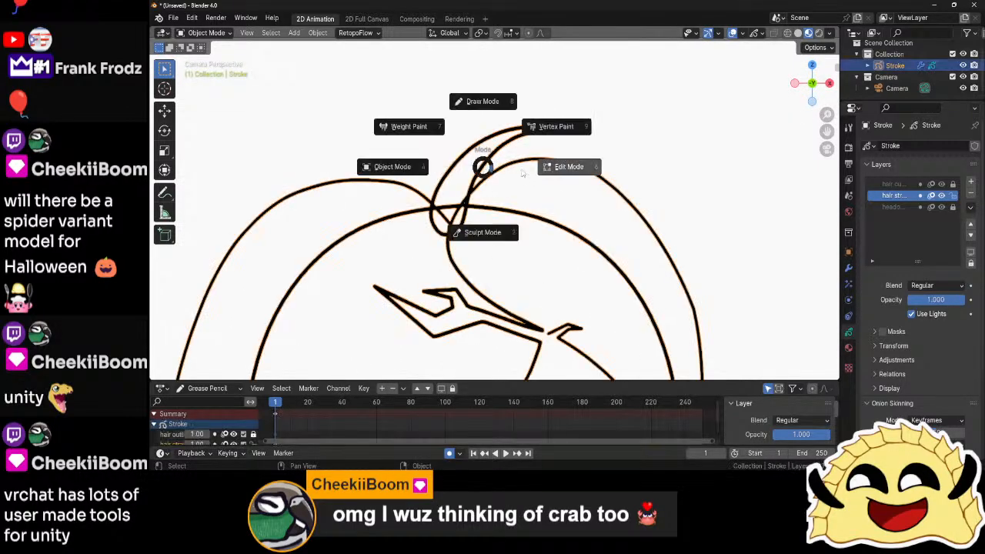
pyautogui.click(568, 167)
pyautogui.click(484, 167)
pyautogui.hotkey('ctrl', 'l')
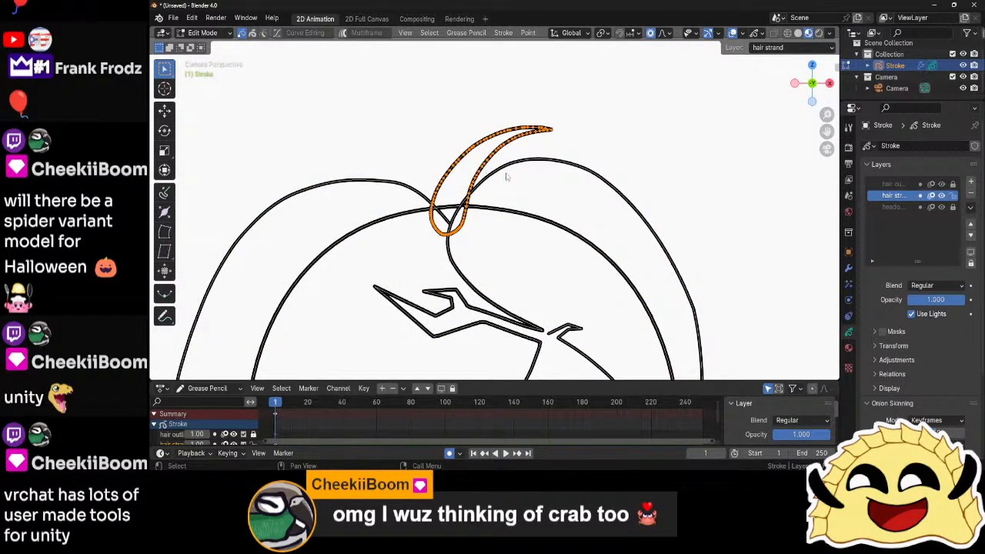
pyautogui.press('r')
pyautogui.click(564, 168)
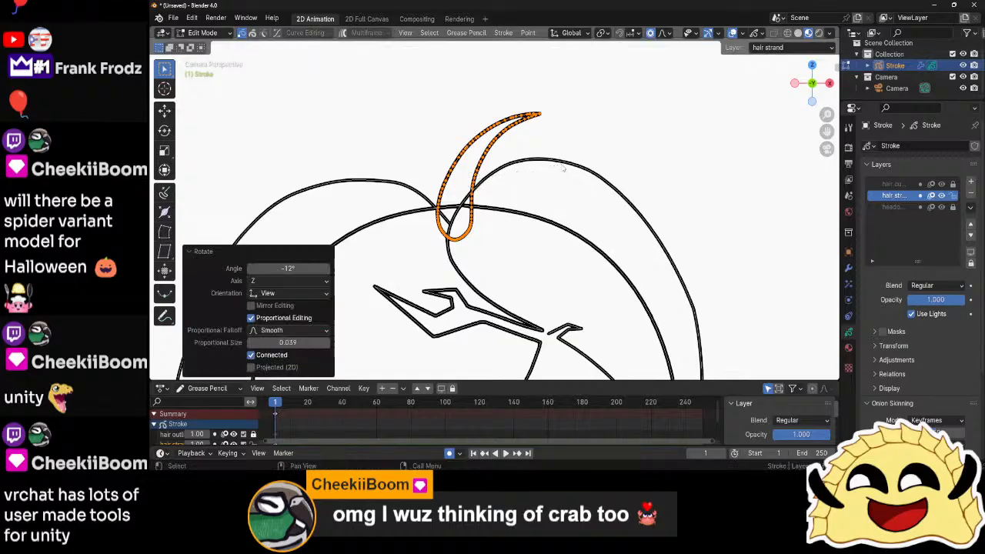
# - Reposition the crown strand over the hair parting, scale it by about 1.056, and return to Object Mode
pyautogui.press('g')
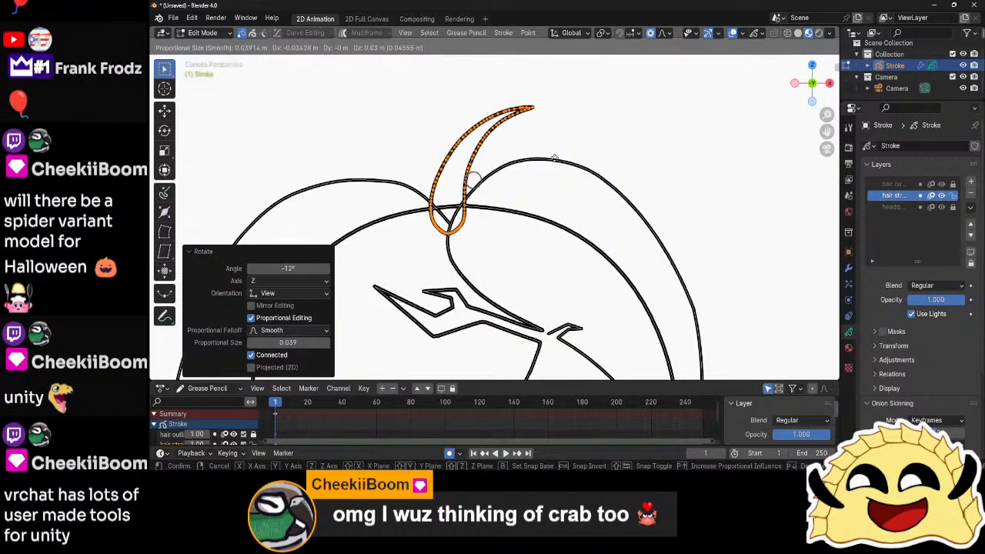
pyautogui.click(554, 158)
pyautogui.press('s')
pyautogui.click(561, 166)
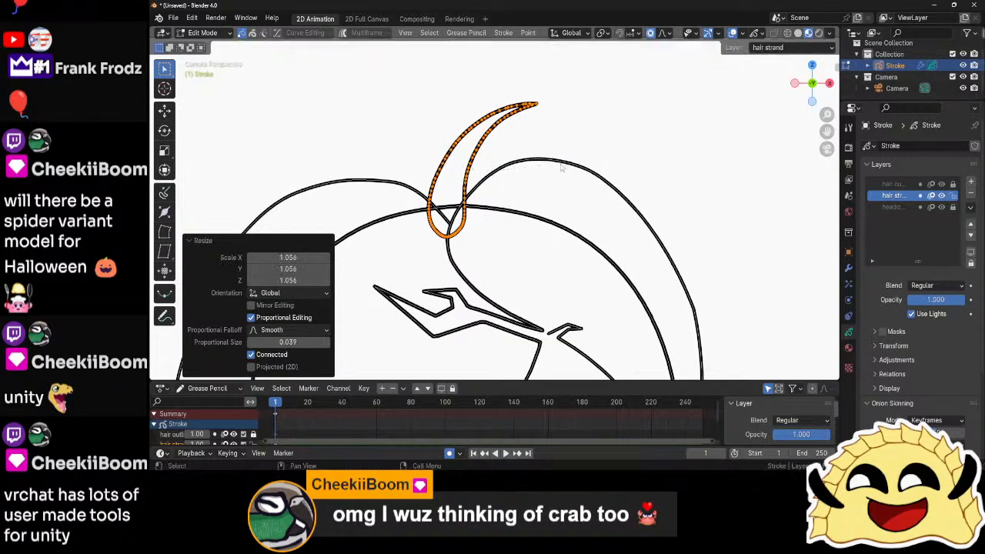
pyautogui.press('g')
pyautogui.click(564, 164)
pyautogui.click(592, 130)
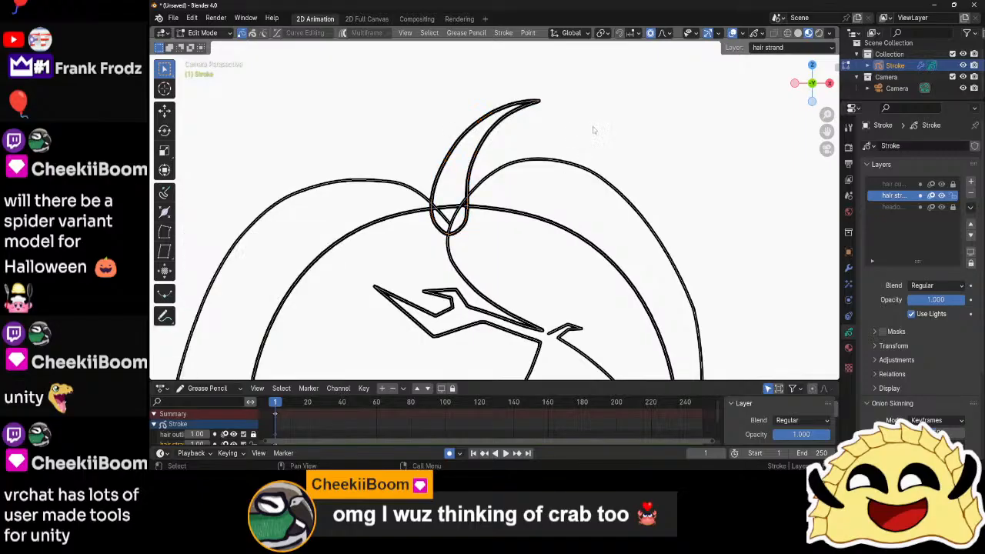
pyautogui.press('Tab')
pyautogui.scroll(-4, 593, 164)
pyautogui.scroll(3, 600, 167)
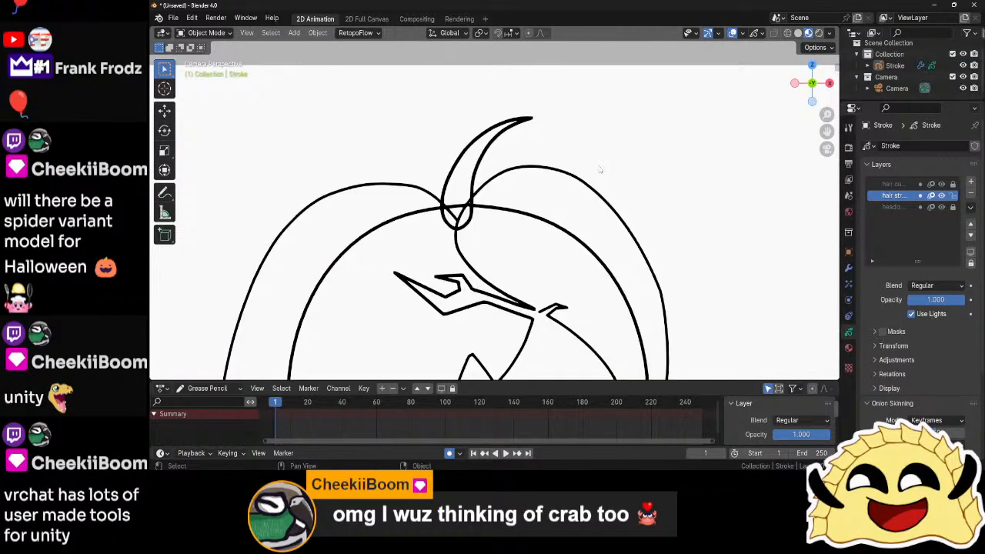
# - Thin the crown strand's line with Shrink/Fatten in Edit Mode, then return to Object Mode and deselect the drawing
pyautogui.click(492, 164)
pyautogui.press('Tab')
pyautogui.click(481, 162)
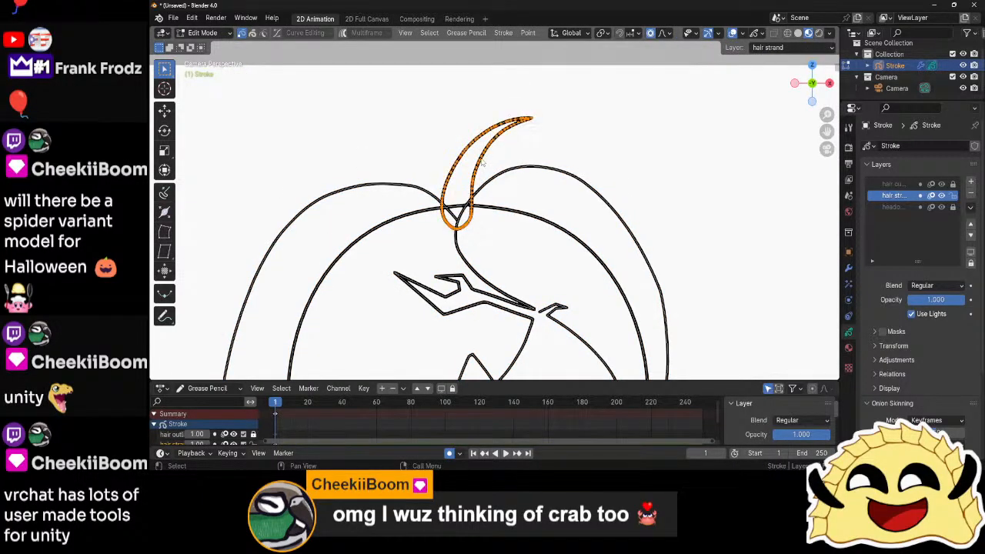
pyautogui.hotkey('alt', 's')
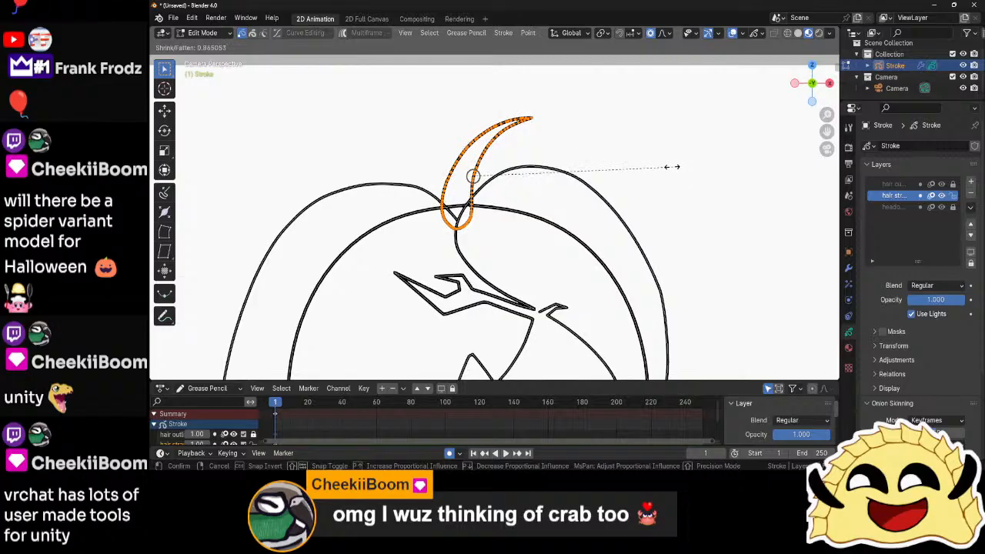
pyautogui.click(658, 168)
pyautogui.click(683, 150)
pyautogui.press('Tab')
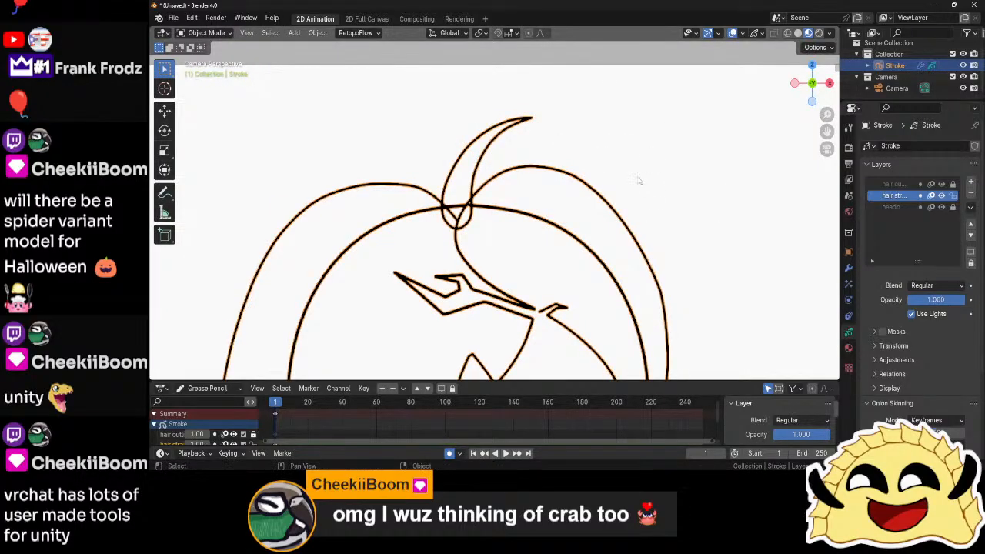
pyautogui.scroll(-5, 641, 182)
pyautogui.scroll(4, 641, 184)
pyautogui.click(651, 206)
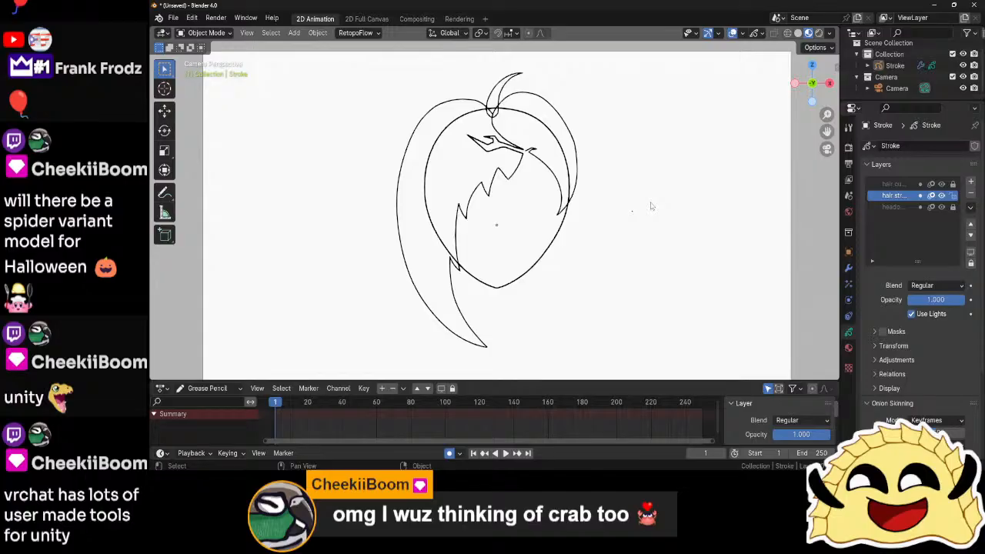
pyautogui.hotkey('ctrl', 's')
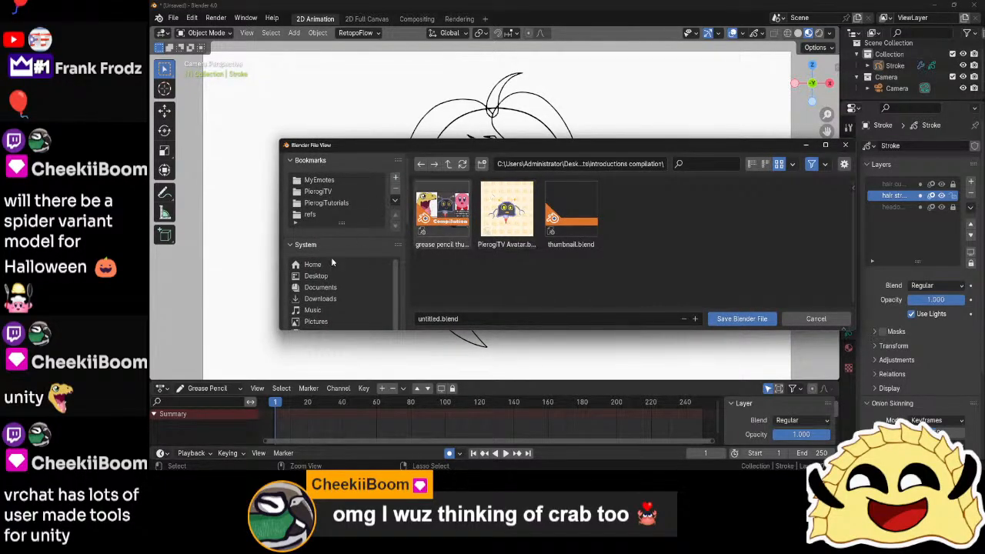
pyautogui.click(323, 278)
pyautogui.scroll(-1, 784, 258)
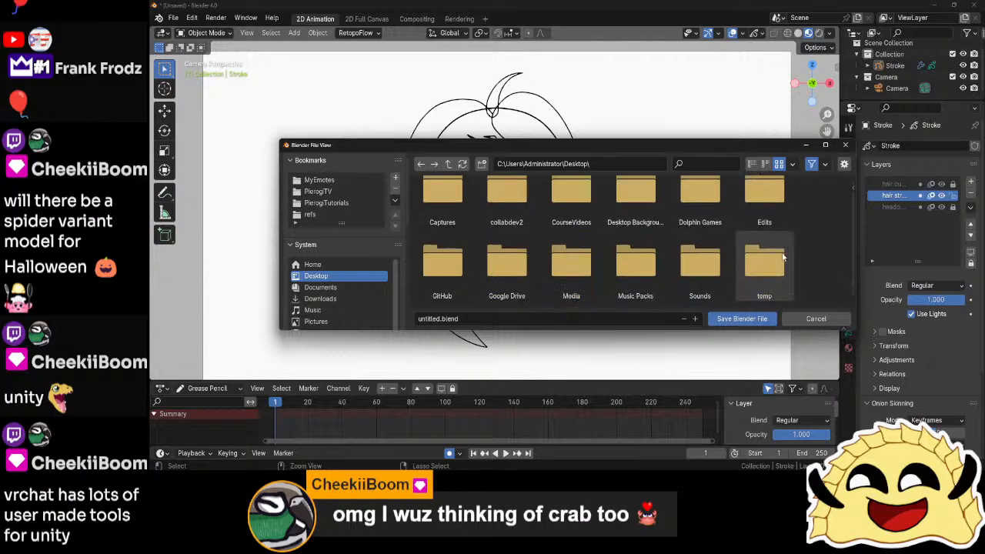
pyautogui.click(443, 265)
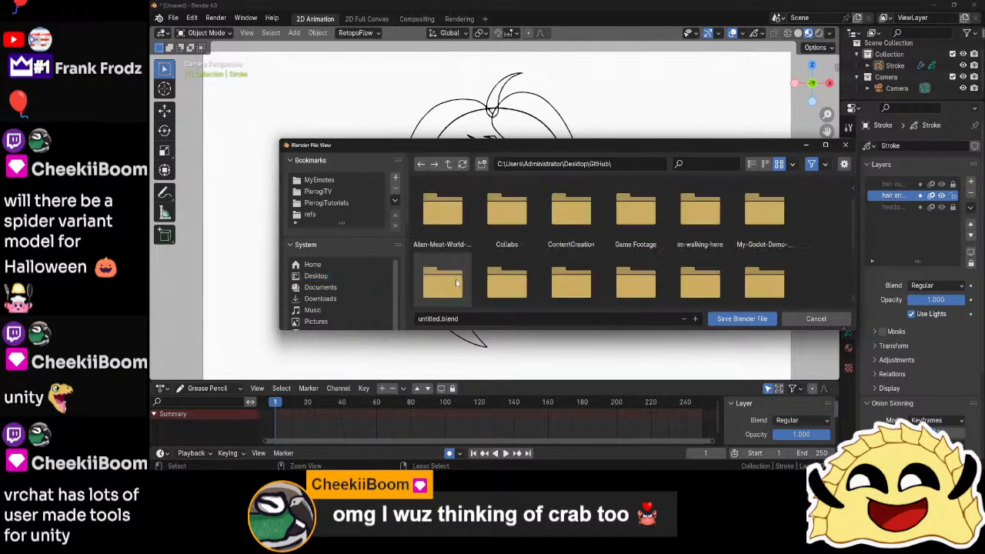
pyautogui.scroll(-3, 777, 246)
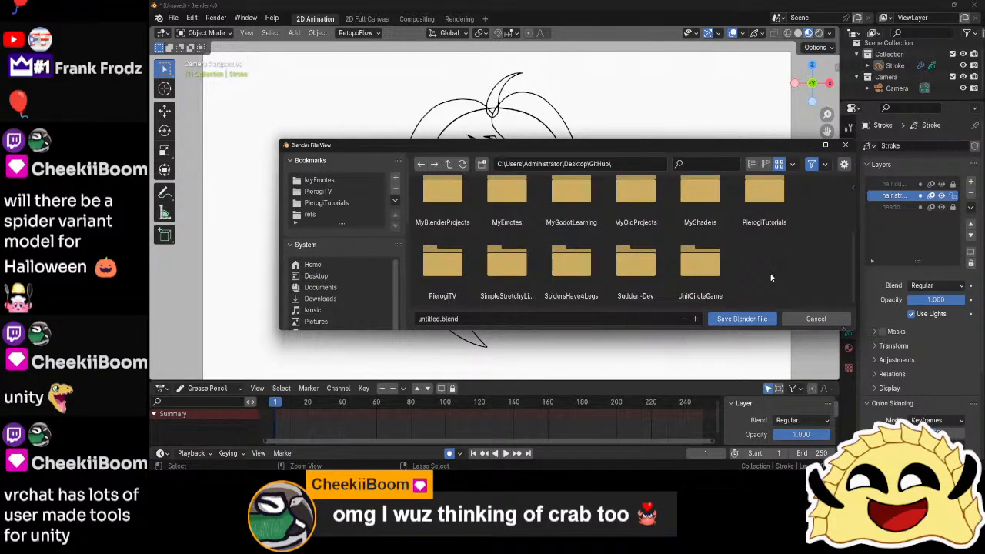
pyautogui.click(812, 320)
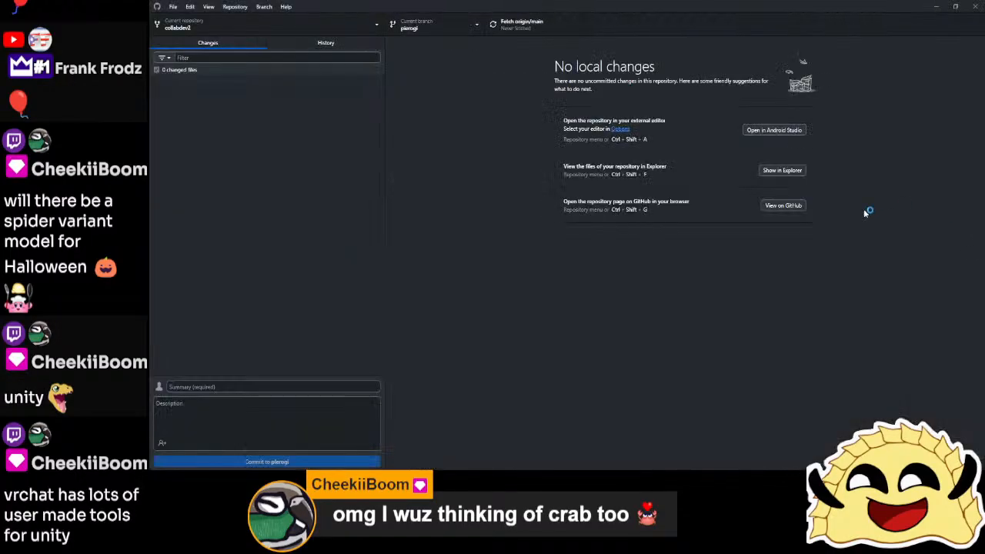
pyautogui.moveTo(605, 5); pyautogui.dragTo(984, 88)
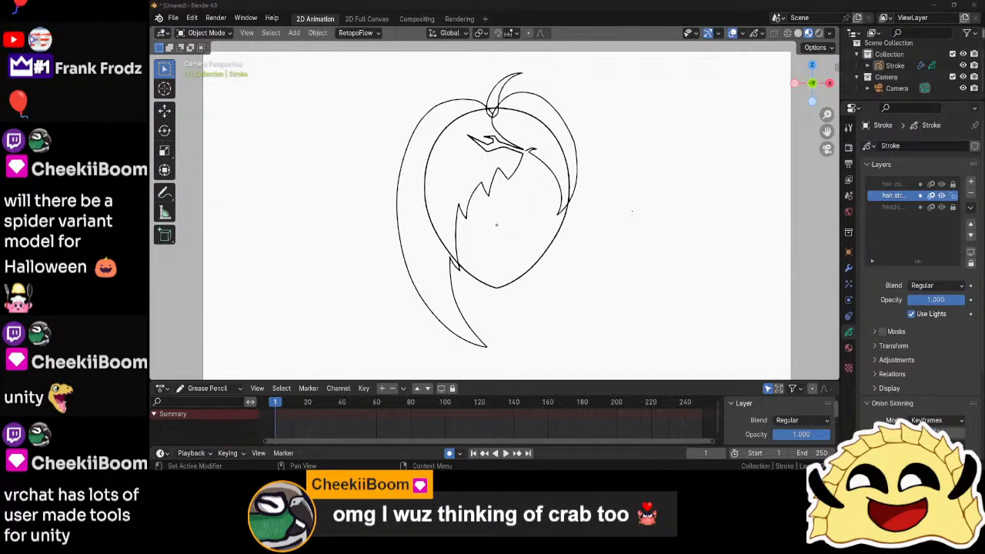
# - Start saving the drawing as a new file and browse to the Crabby-VTuber folder inside GitHub
pyautogui.click(174, 18)
pyautogui.click(194, 114)
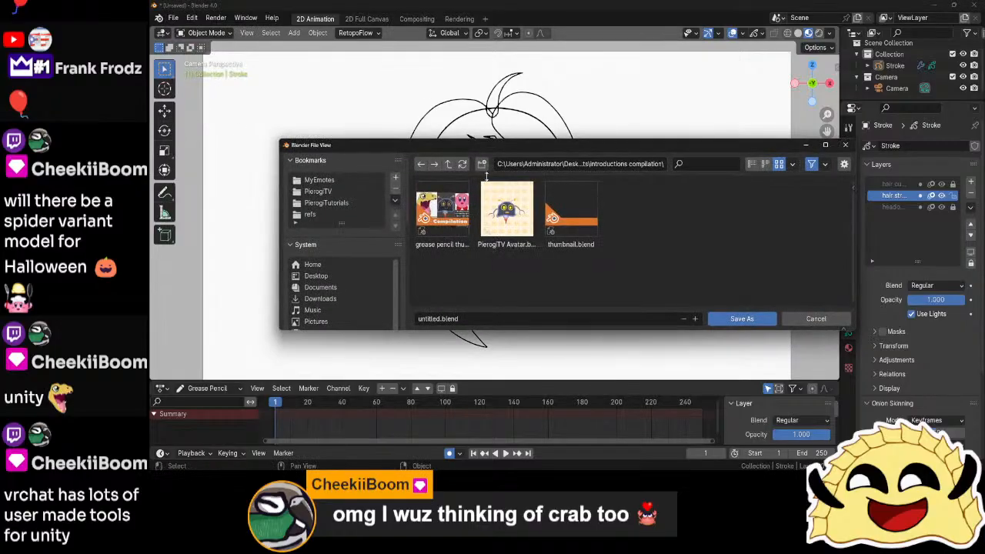
pyautogui.click(448, 163)
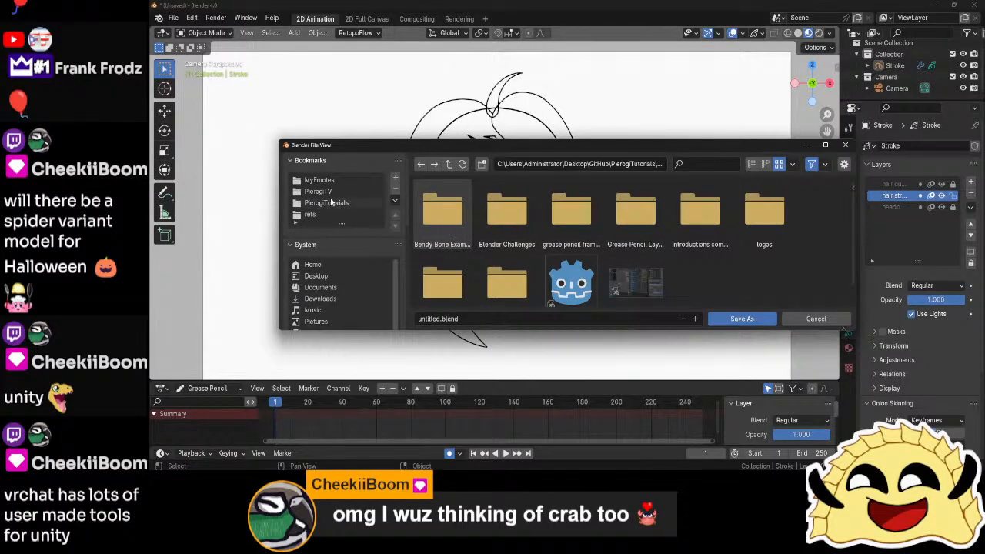
pyautogui.click(449, 165)
pyautogui.click(449, 166)
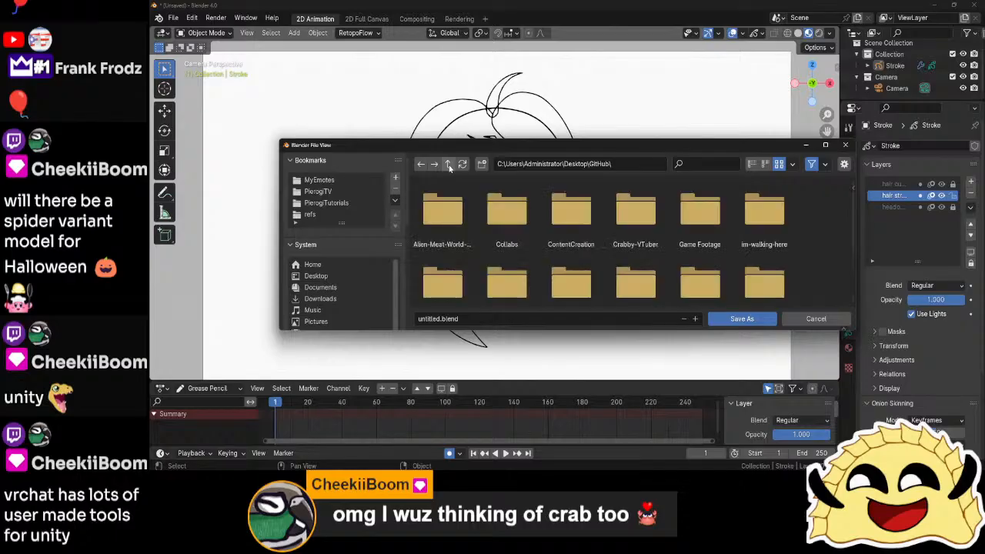
pyautogui.click(634, 216)
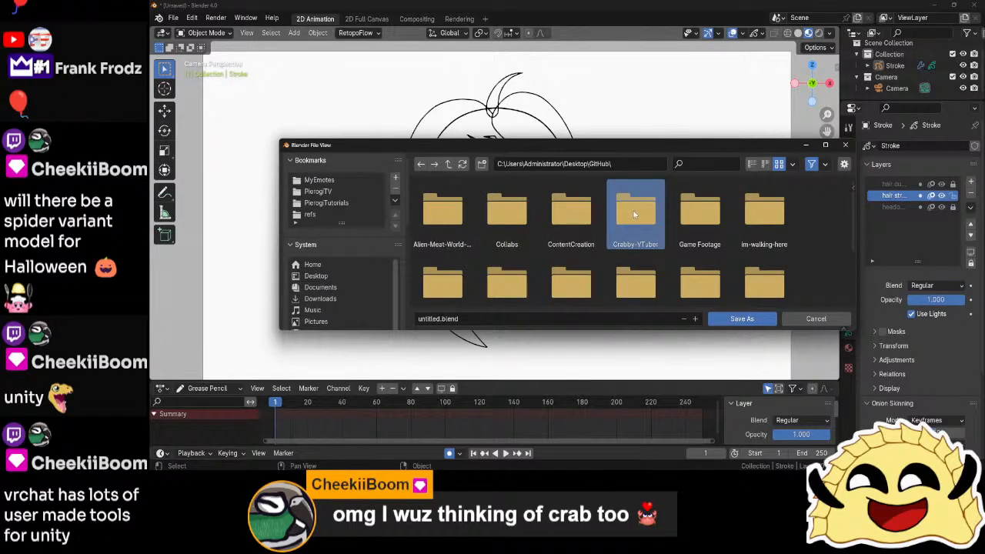
pyautogui.doubleClick(634, 216)
# - Create a folder named Blender2D inside Crabby-VTuber and open it
pyautogui.rightClick(430, 177)
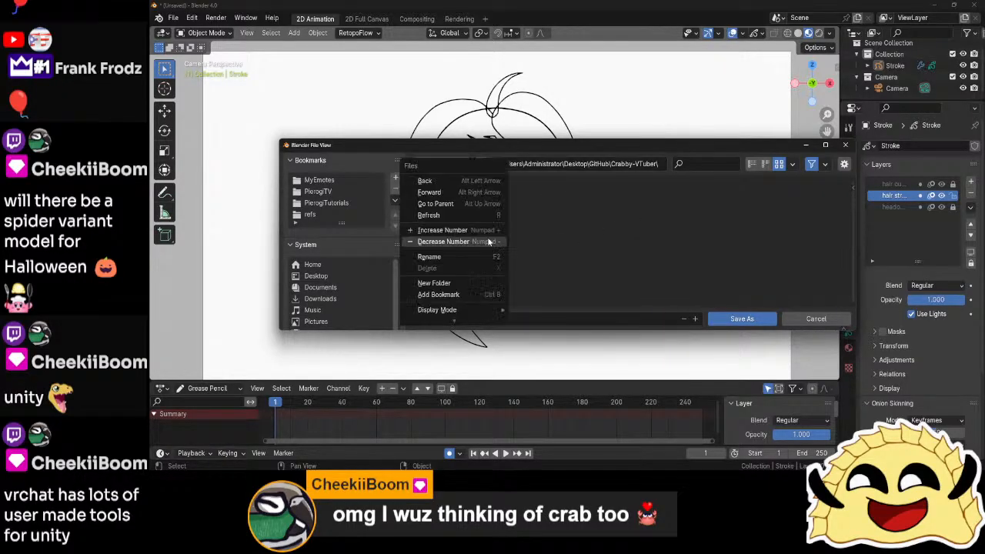
pyautogui.click(443, 283)
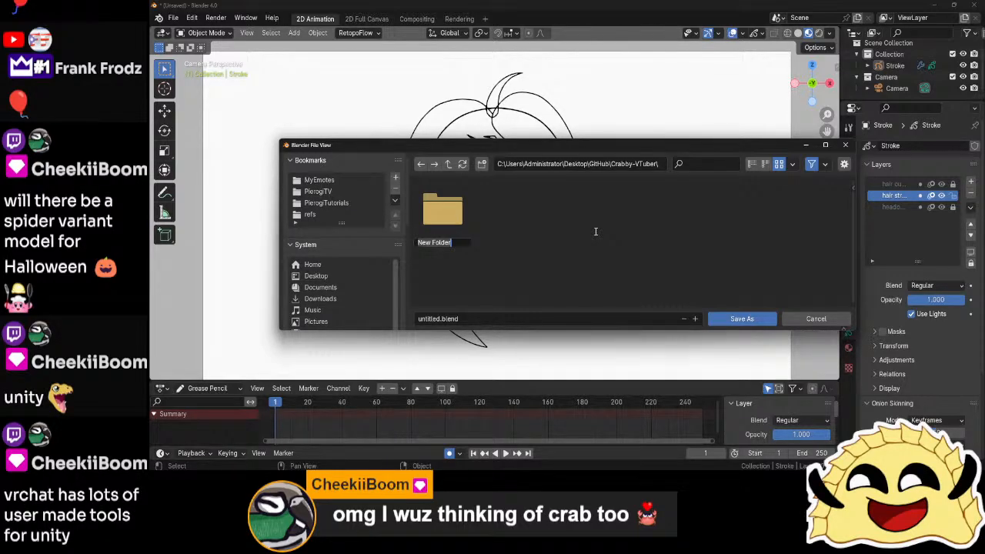
pyautogui.write('Blender2')
pyautogui.press('Return')
pyautogui.click(444, 212)
pyautogui.doubleClick(444, 222)
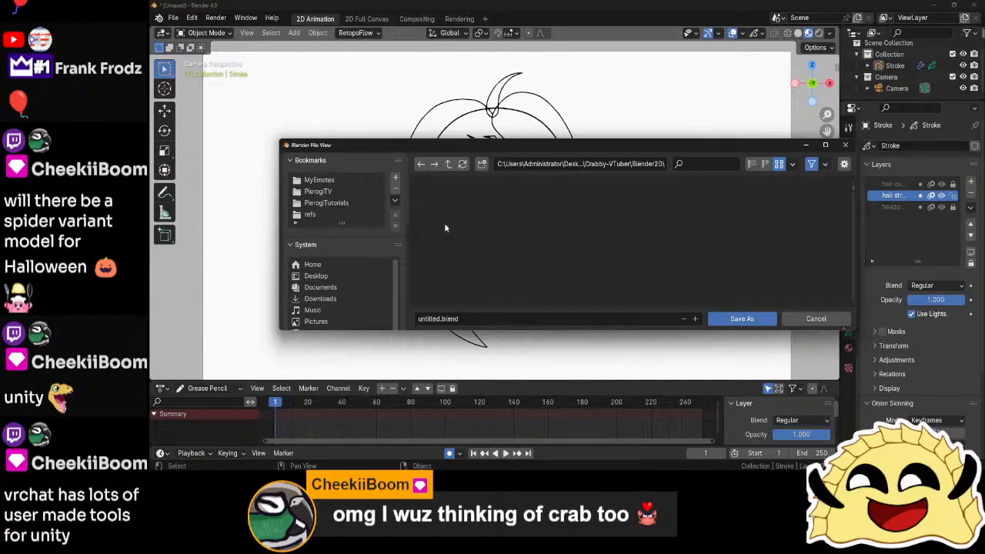
# - Save the drawing as Reference1.blend in the Blender2D folder
pyautogui.click(492, 318)
pyautogui.write('Reference1')
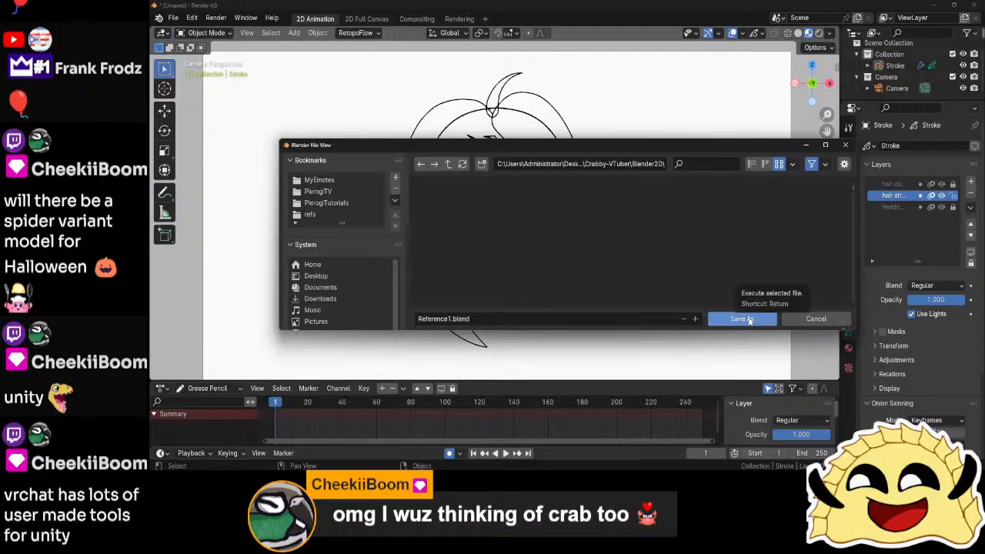
pyautogui.click(750, 321)
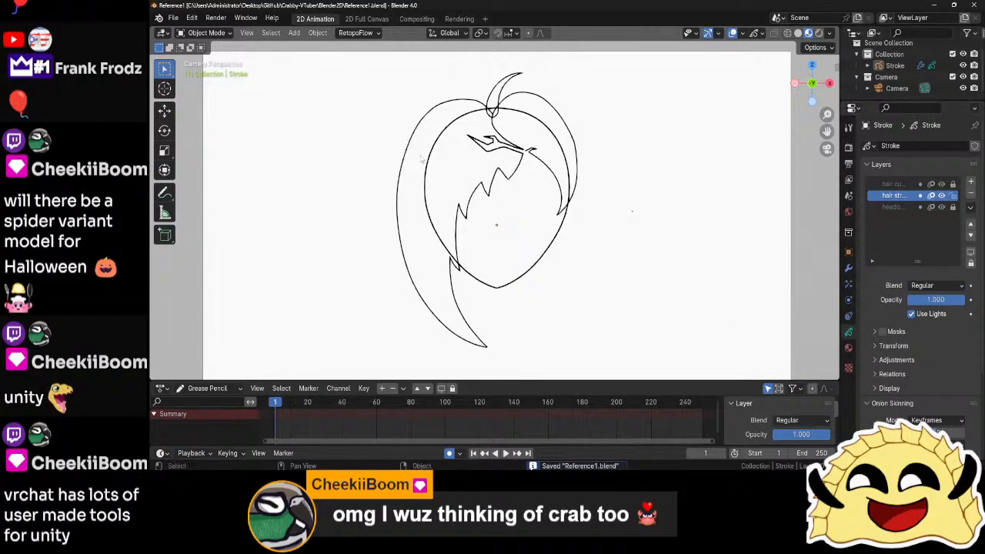
# - Open the recent file PierogiTV Avatar.blend
pyautogui.click(173, 17)
pyautogui.moveTo(189, 55)
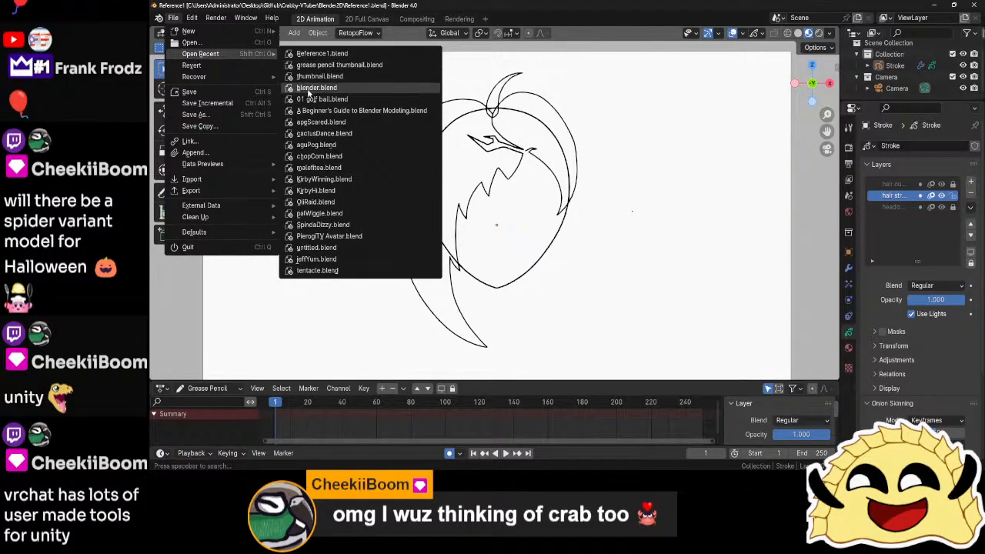
pyautogui.click(363, 236)
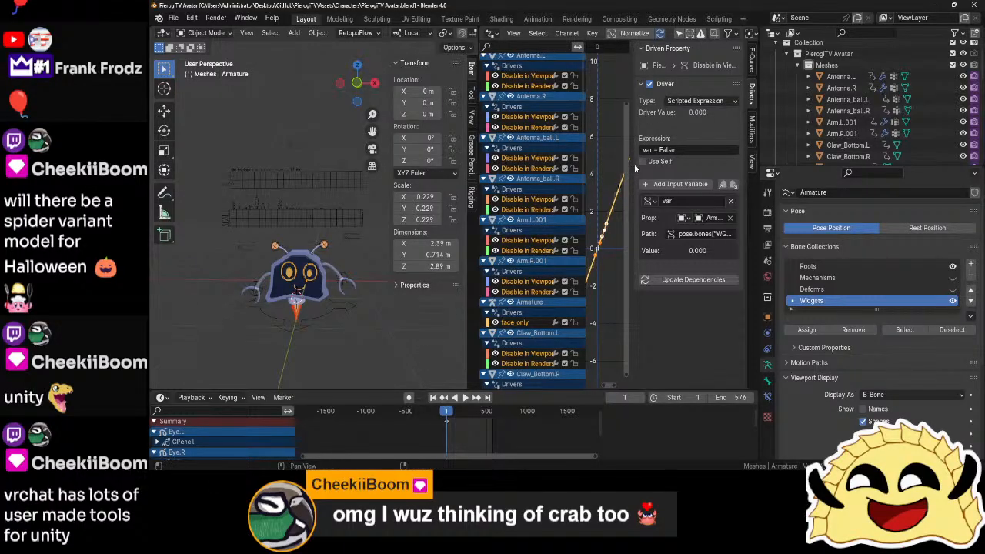
# - Widen the 3D viewport at the expense of the driver editor and frame the avatar closer in it
pyautogui.moveTo(629, 163); pyautogui.dragTo(687, 218)
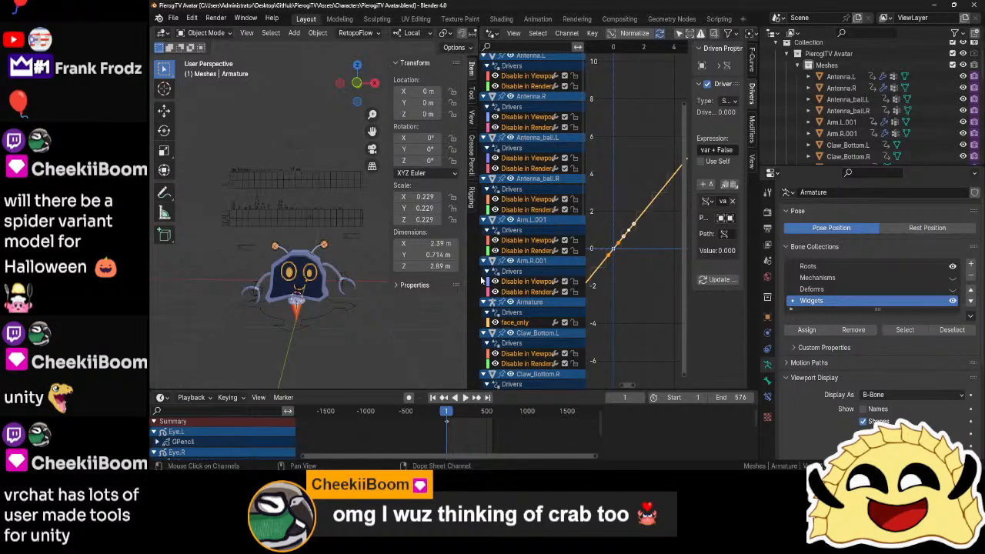
pyautogui.moveTo(477, 286); pyautogui.dragTo(601, 292)
pyautogui.scroll(2, 484, 326)
pyautogui.keyDown('shift'); pyautogui.moveTo(484, 327); pyautogui.dragTo(526, 217, button='middle'); pyautogui.keyUp('shift')
pyautogui.moveTo(525, 217); pyautogui.dragTo(603, 237)
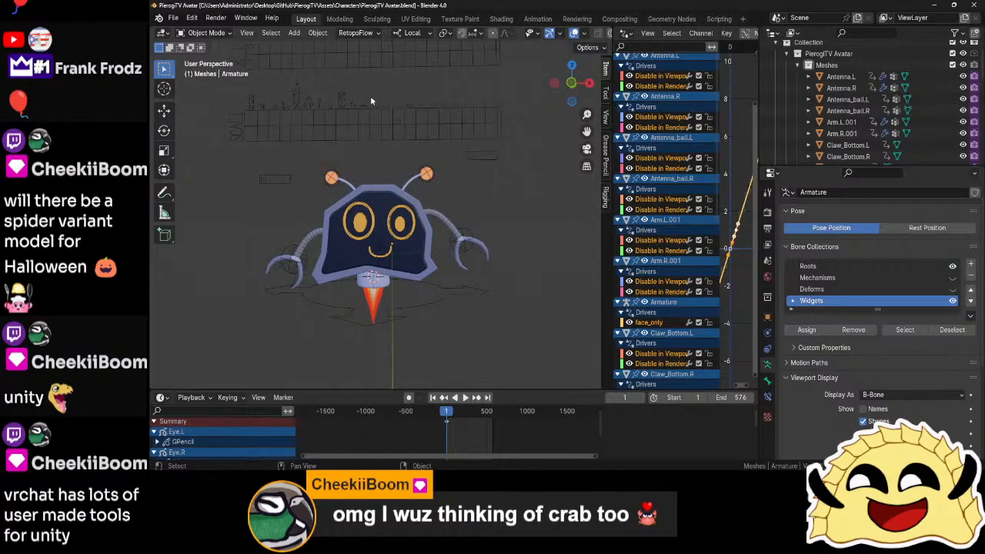
# - Put the avatar's armature in Pose Mode and try moving the WGT_MouthIndex bone to change the mouth shape
pyautogui.click(397, 124)
pyautogui.hotkey('ctrl', 'Tab')
pyautogui.click(401, 187)
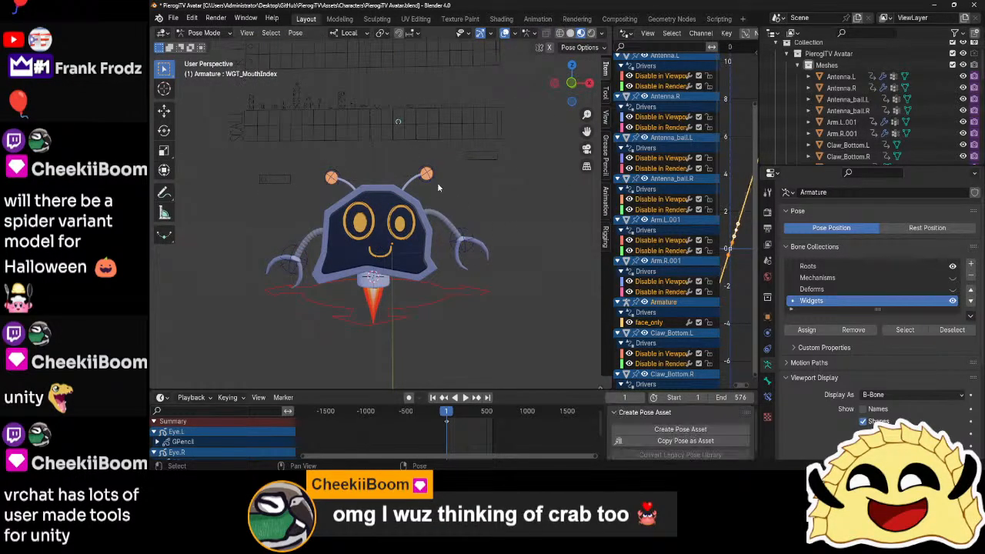
pyautogui.scroll(3, 437, 187)
pyautogui.press('g')
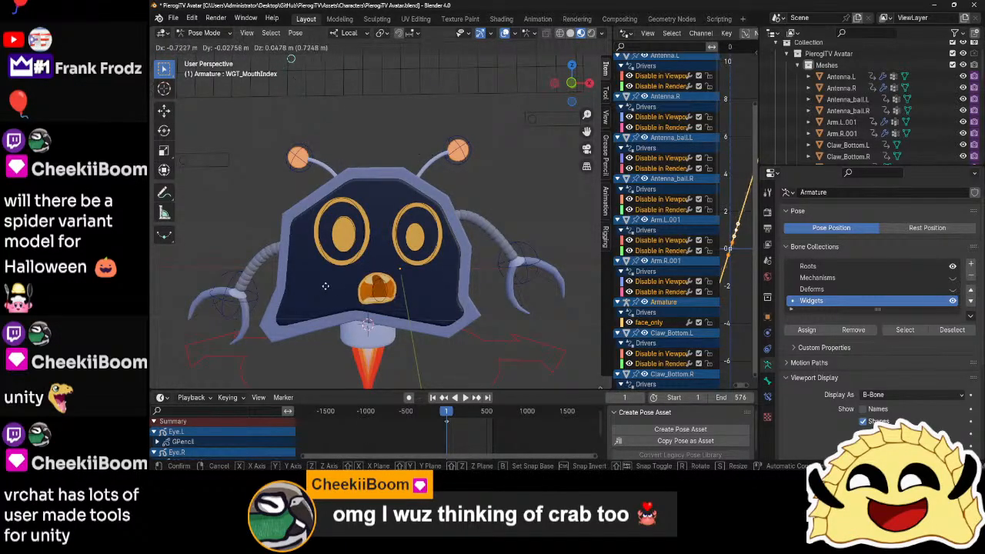
pyautogui.press('Escape')
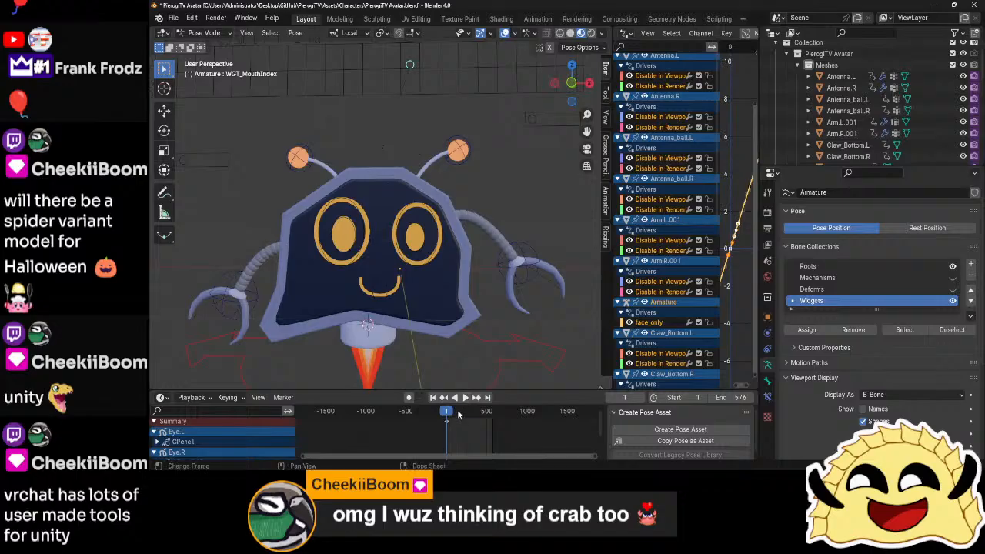
# - Set the timeline's end frame to 100 and play the animation
pyautogui.press('space')
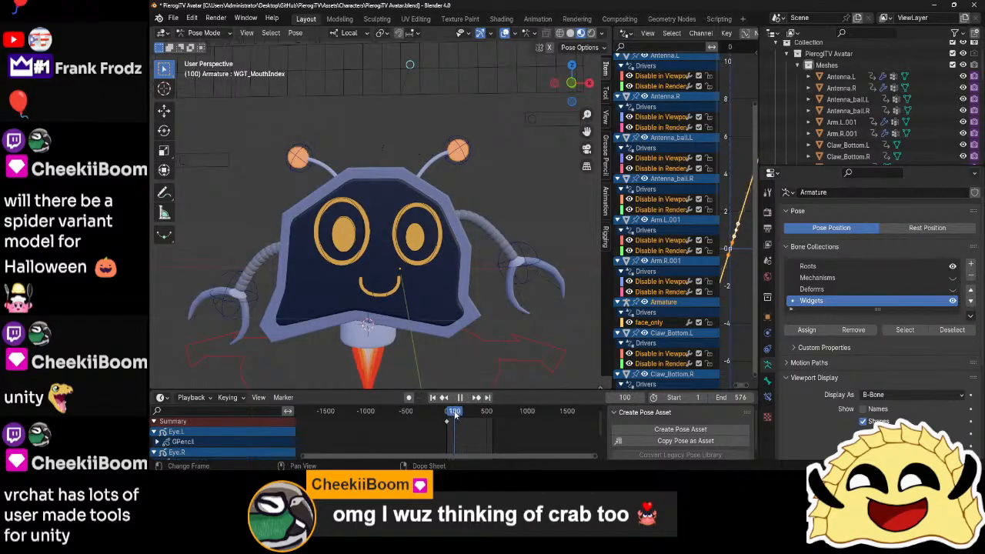
pyautogui.press('space')
pyautogui.hotkey('ctrl', 'End')
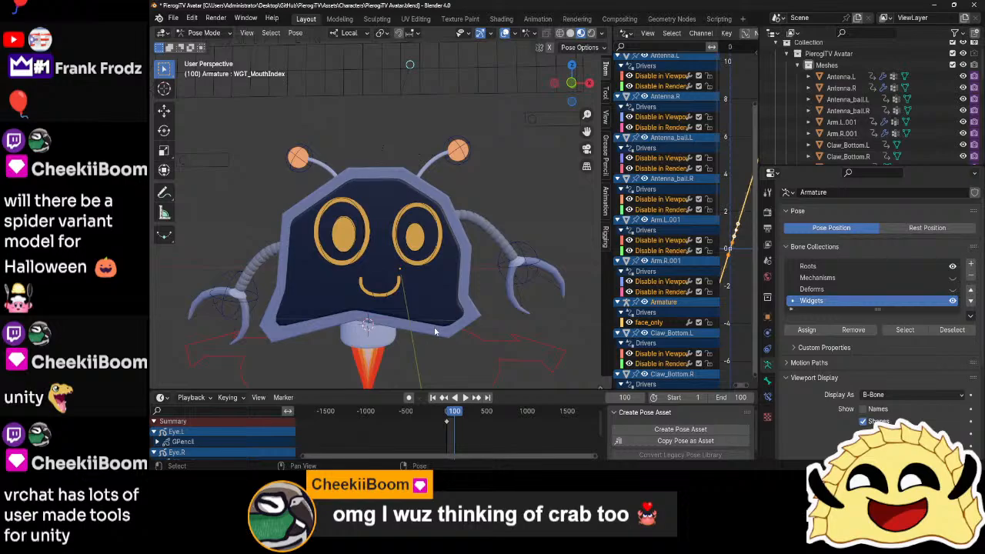
pyautogui.click(465, 397)
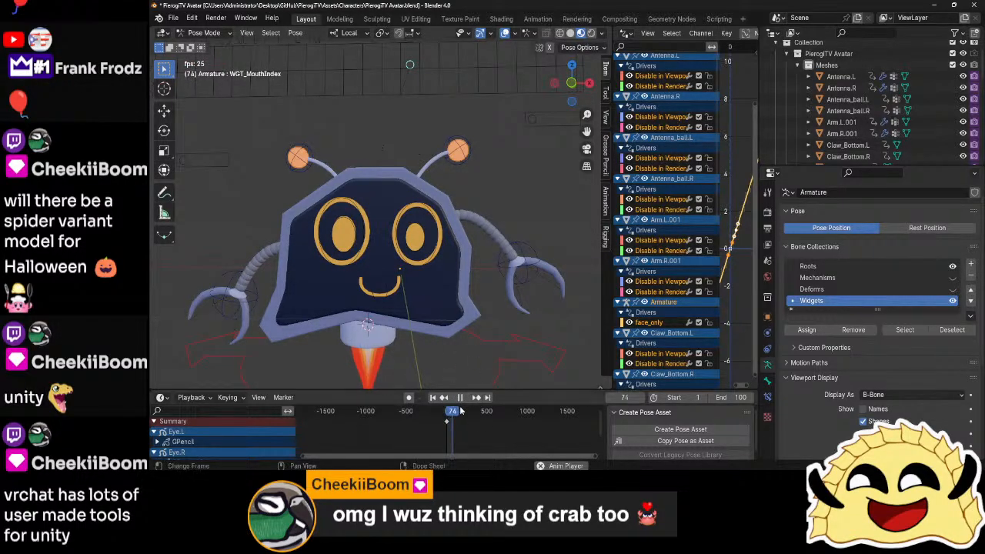
pyautogui.click(460, 397)
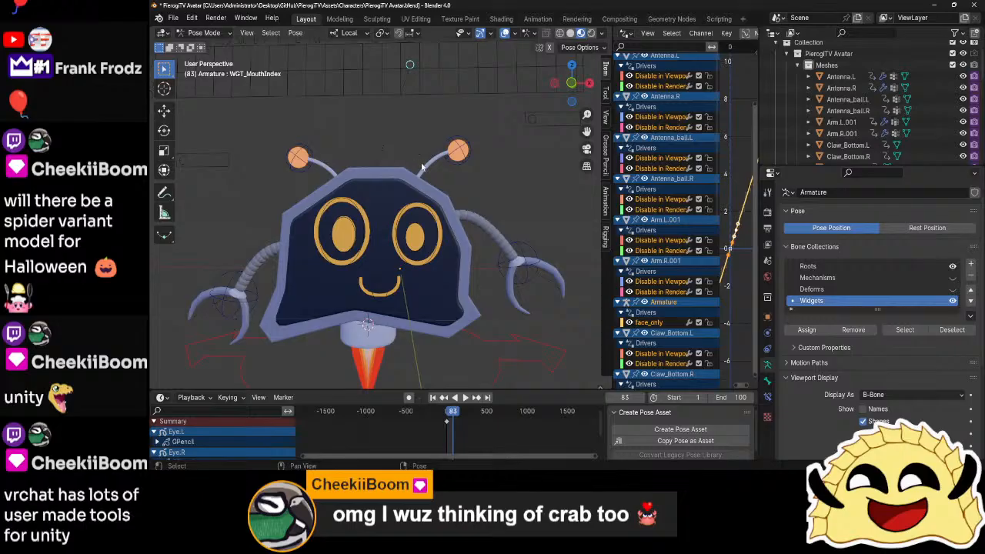
# - Move the WGT_MouthIndex bone to several positions on its grid to show different open-mouth shapes
pyautogui.press('g')
pyautogui.click(341, 168)
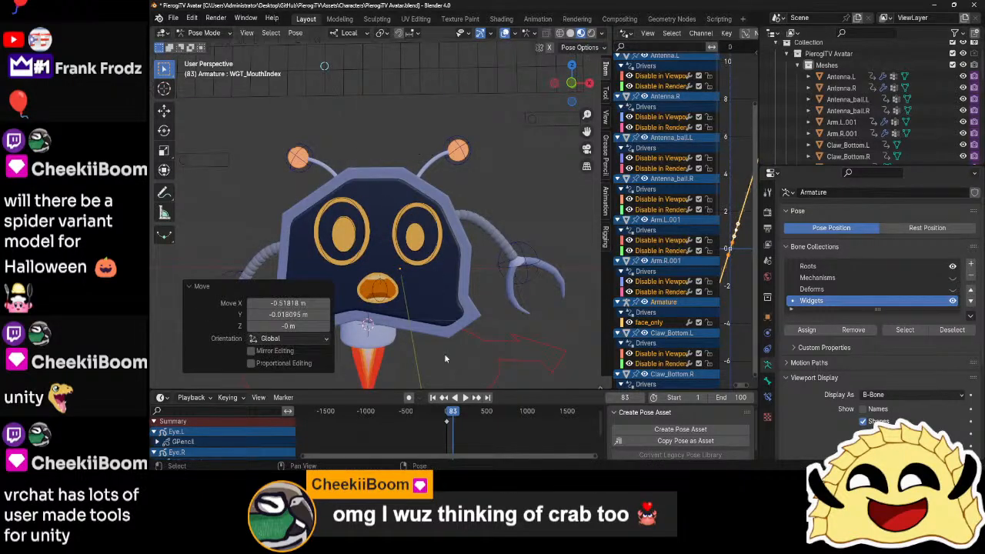
pyautogui.click(467, 399)
pyautogui.click(467, 399)
pyautogui.press('g')
pyautogui.click(431, 183)
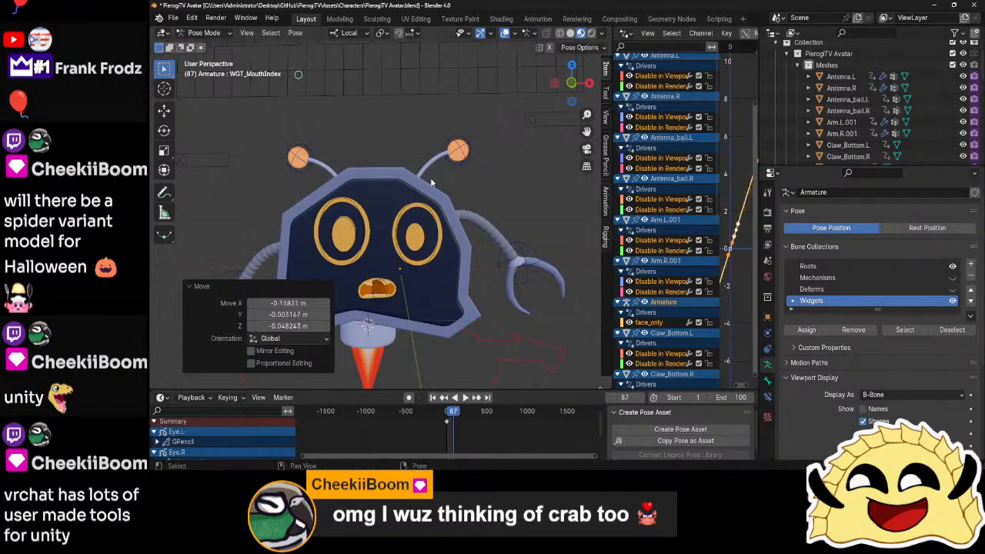
pyautogui.press('g')
pyautogui.click(506, 192)
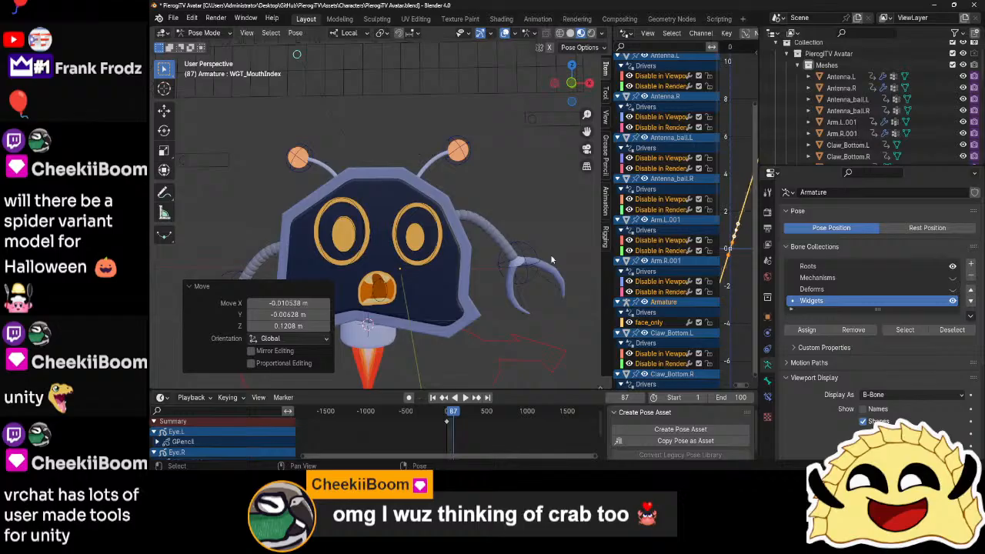
# - Return the armature to Object Mode and close PierogiTV Avatar.blend without saving the changes
pyautogui.click(502, 192)
pyautogui.hotkey('ctrl', 'Tab')
pyautogui.click(512, 196)
pyautogui.scroll(-4, 513, 187)
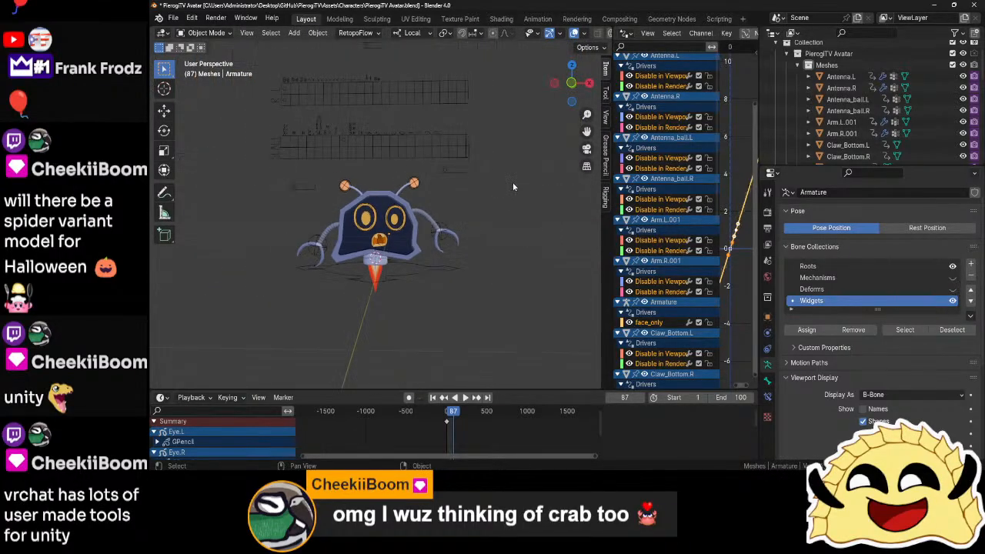
pyautogui.click(971, 5)
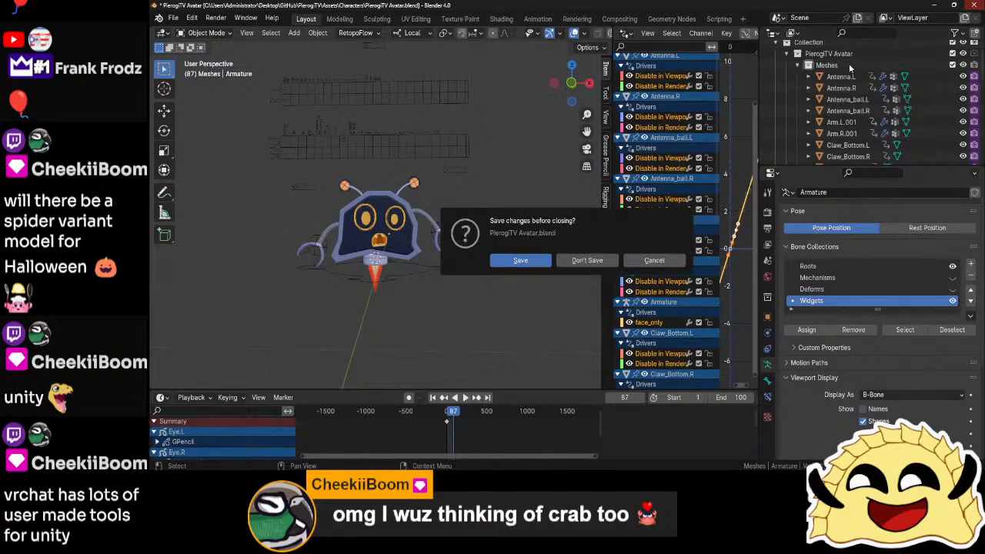
pyautogui.click(586, 260)
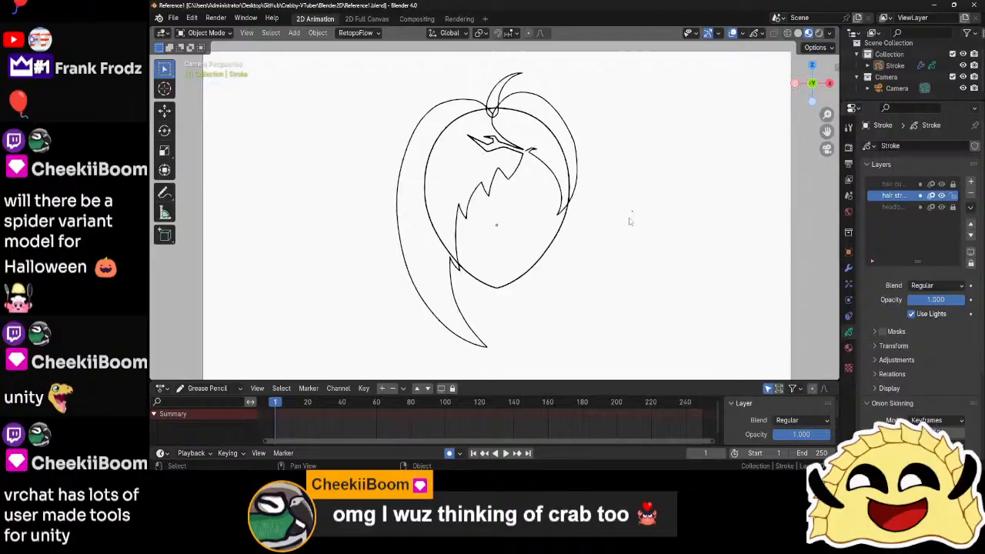
# - Select the Stroke object in Reference1.blend and switch it to Draw Mode
pyautogui.click(631, 221)
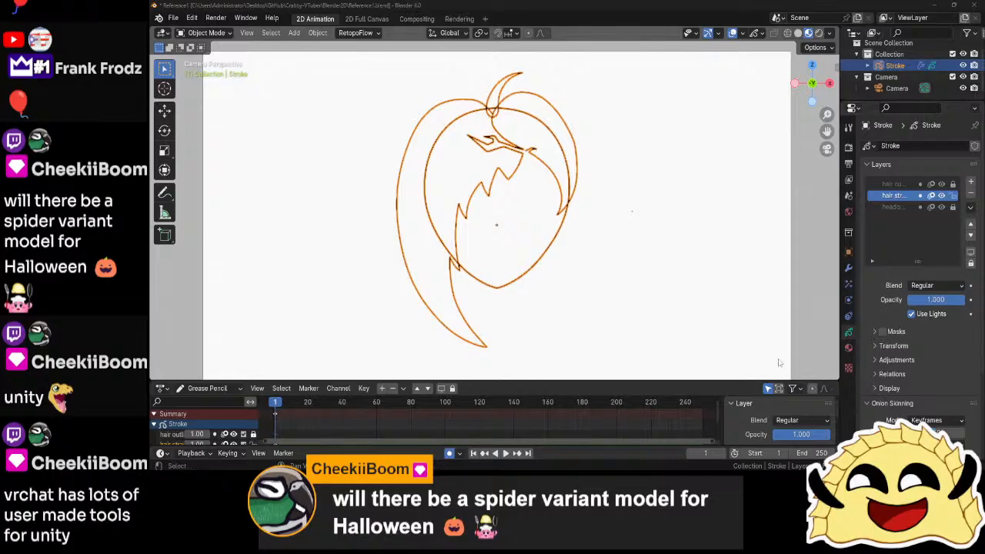
pyautogui.scroll(3, 665, 327)
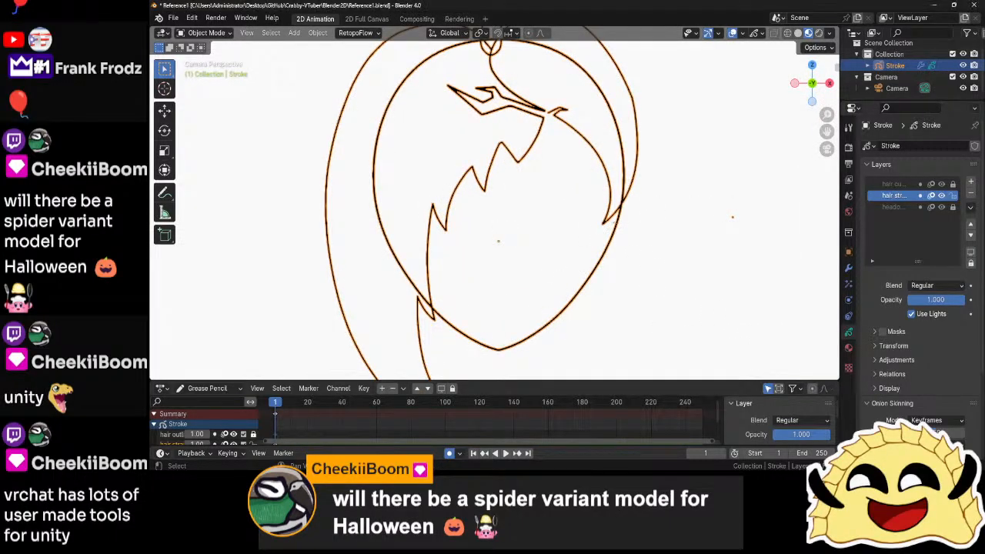
pyautogui.hotkey('ctrl', 'Tab')
pyautogui.click(630, 164)
pyautogui.scroll(-4, 629, 164)
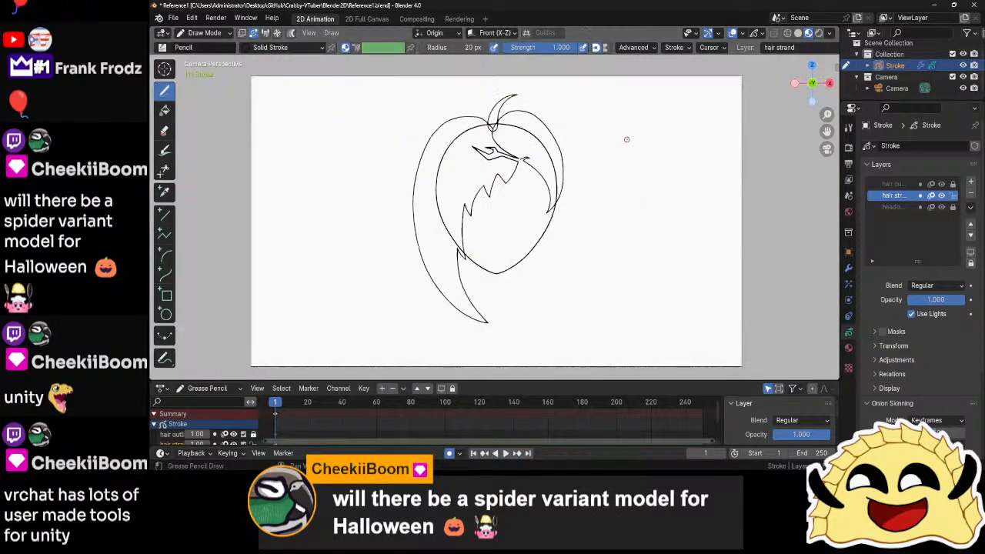
# - Add one Grease Pencil layer above the hair outline layer and another directly above the headoutline layer
pyautogui.click(911, 186)
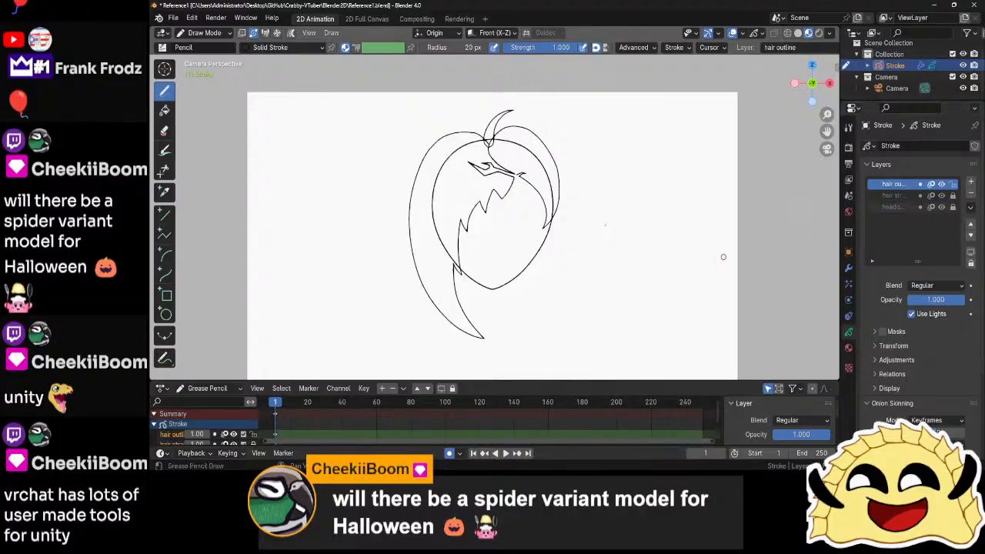
pyautogui.scroll(2, 660, 275)
pyautogui.keyDown('shift'); pyautogui.moveTo(661, 274); pyautogui.dragTo(660, 226, button='middle'); pyautogui.keyUp('shift')
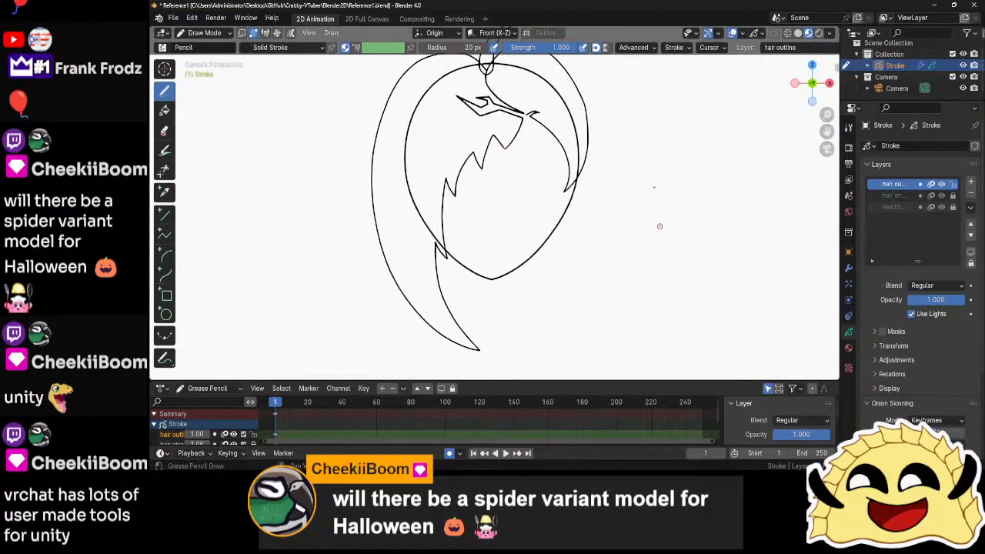
pyautogui.scroll(-3, 660, 226)
pyautogui.scroll(4, 659, 226)
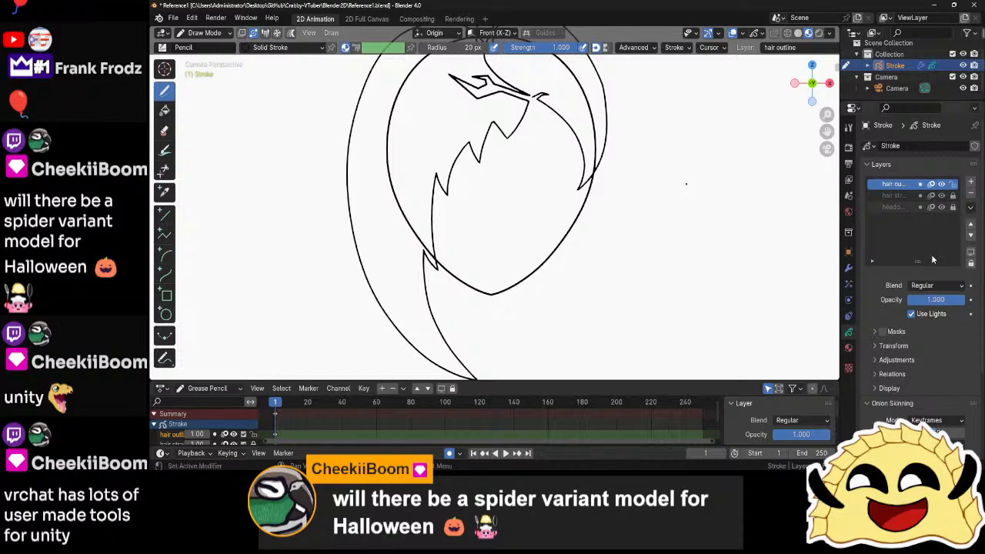
pyautogui.click(971, 182)
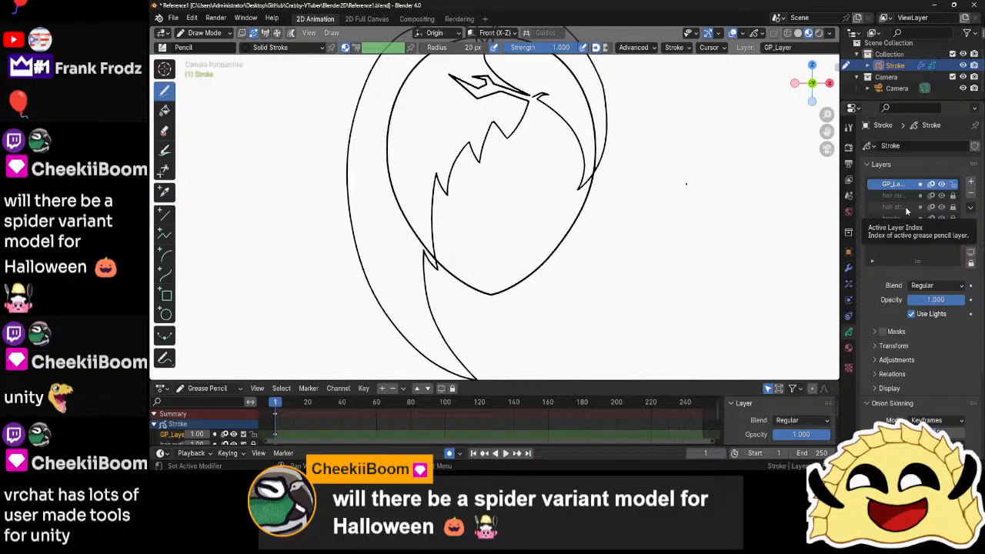
pyautogui.click(904, 218)
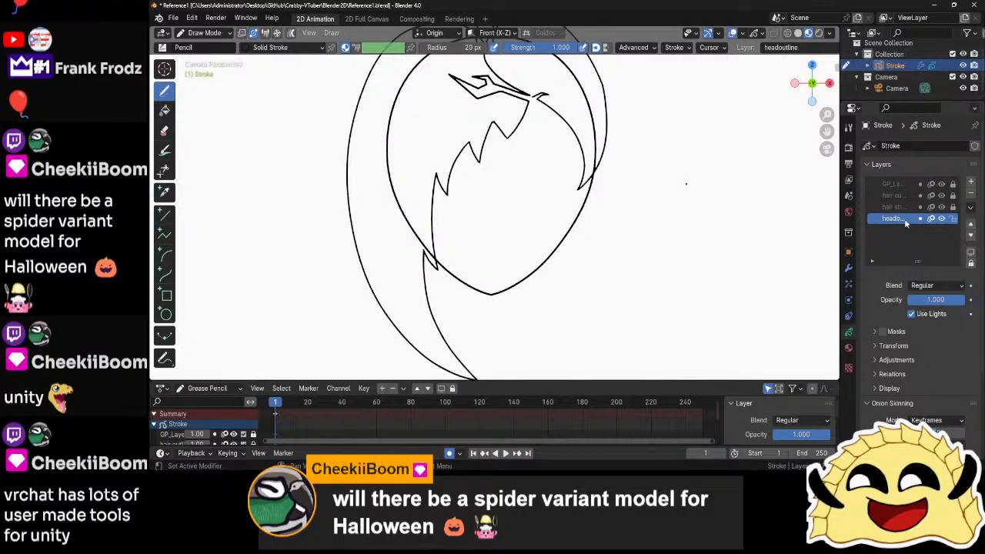
pyautogui.click(972, 182)
pyautogui.scroll(3, 528, 194)
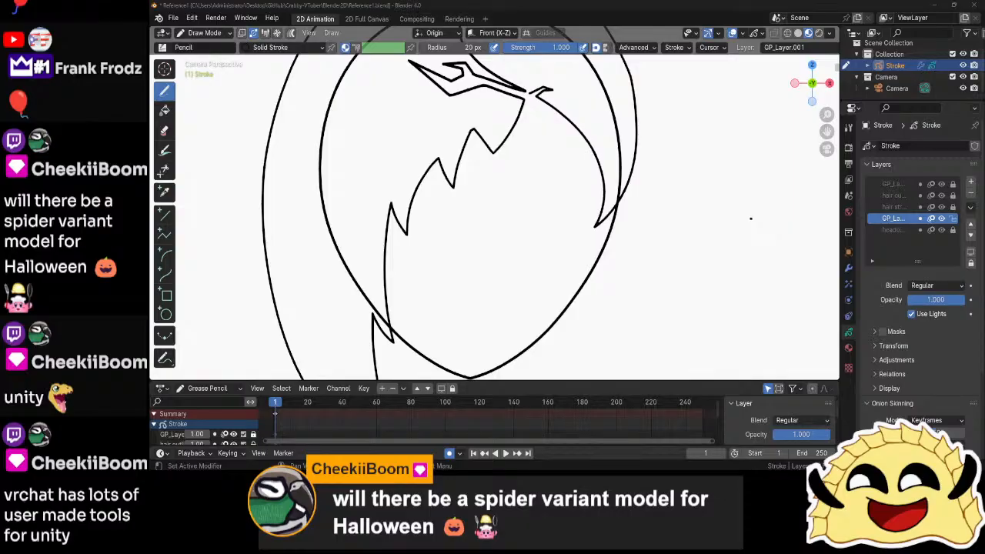
# - Switch to the Edge browser, search for "cute eyes drawings" in a new tab, and show the video results
pyautogui.moveTo(984, 62); pyautogui.dragTo(383, 4)
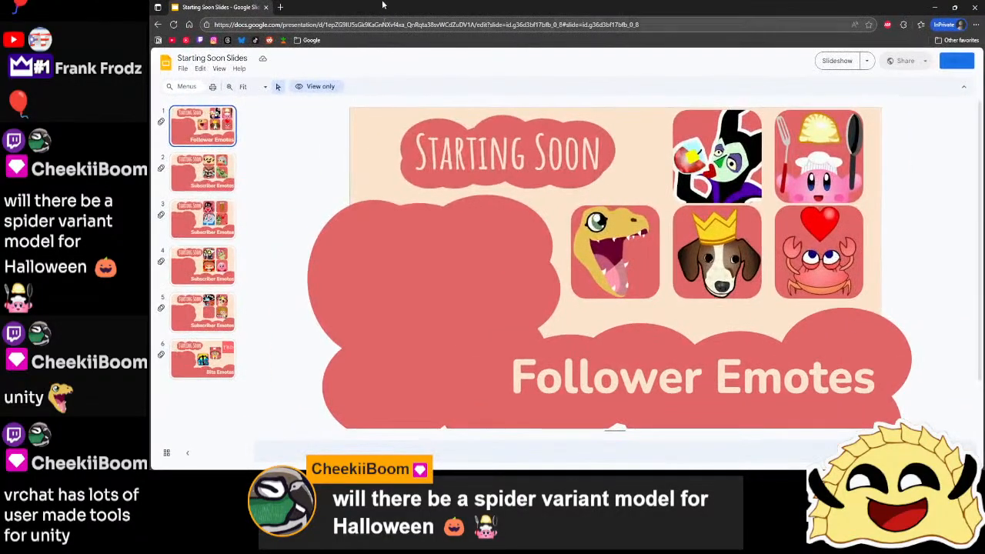
pyautogui.click(281, 7)
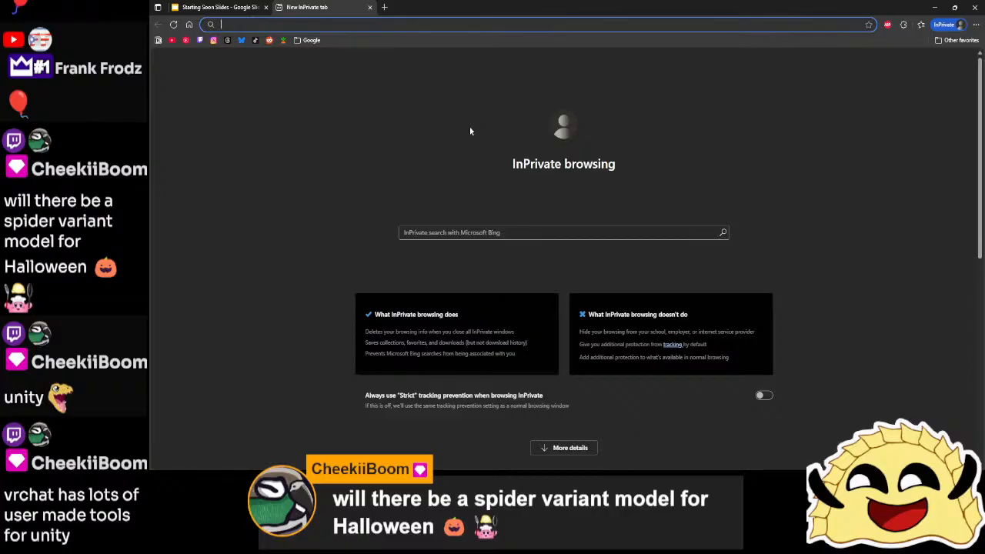
pyautogui.write('eye')
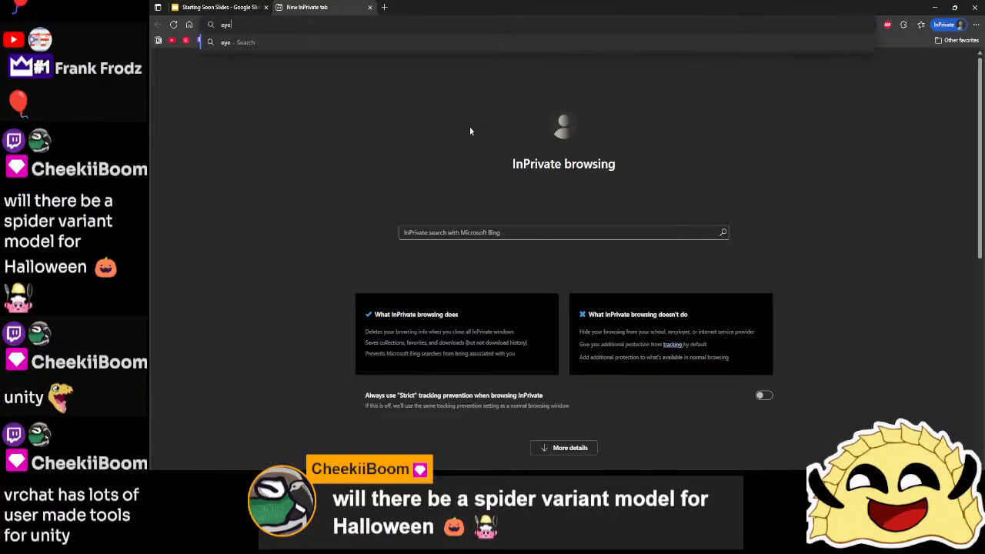
pyautogui.write('s drawings')
pyautogui.press('Home')
pyautogui.write('cute')
pyautogui.press('Return')
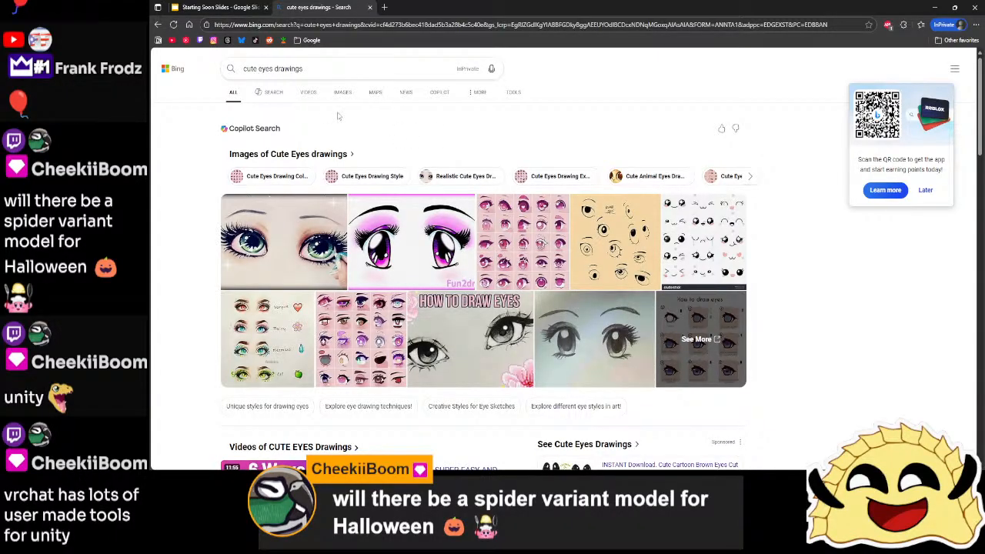
pyautogui.click(311, 92)
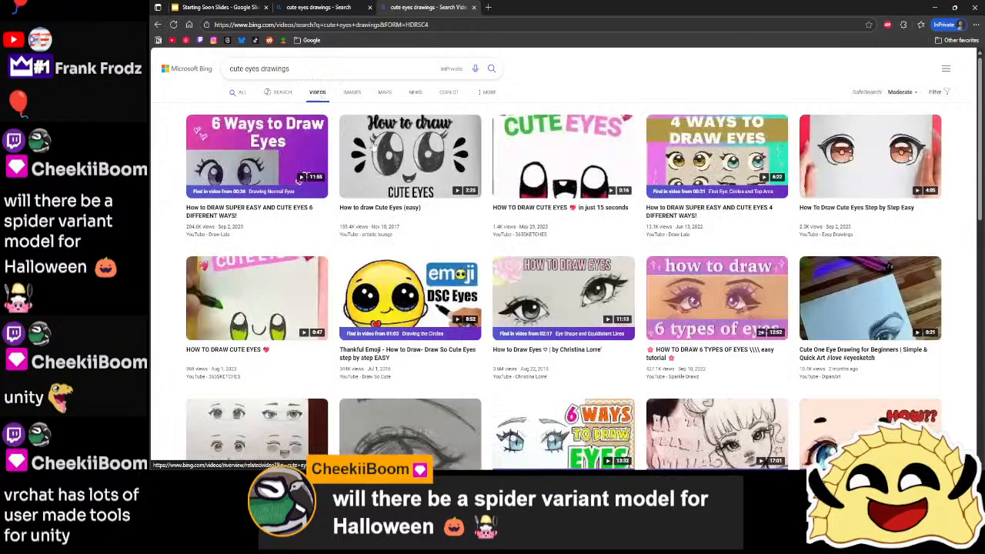
pyautogui.moveTo(548, 190)
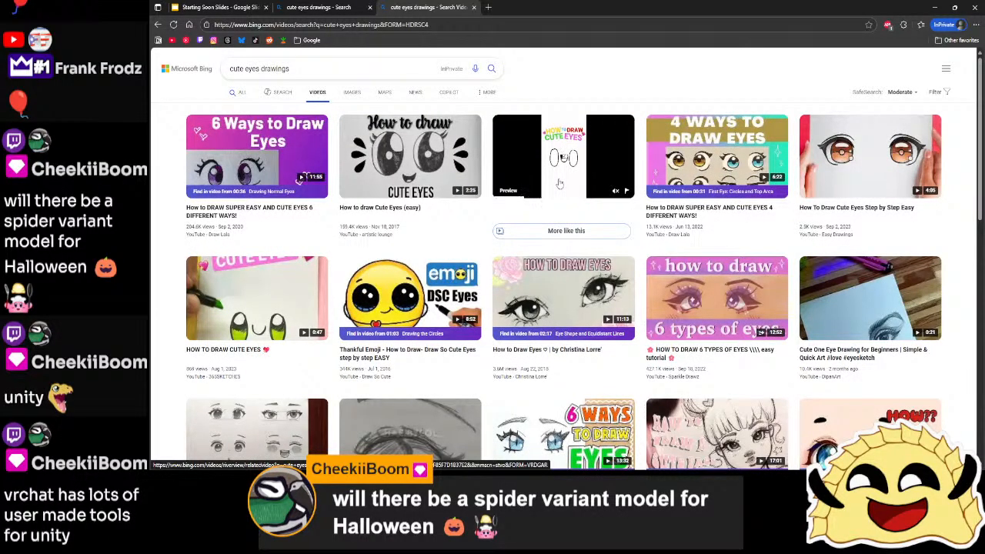
# - Search the videos for "kirby eyes" and look through the results for eye drawing references
pyautogui.click(254, 69)
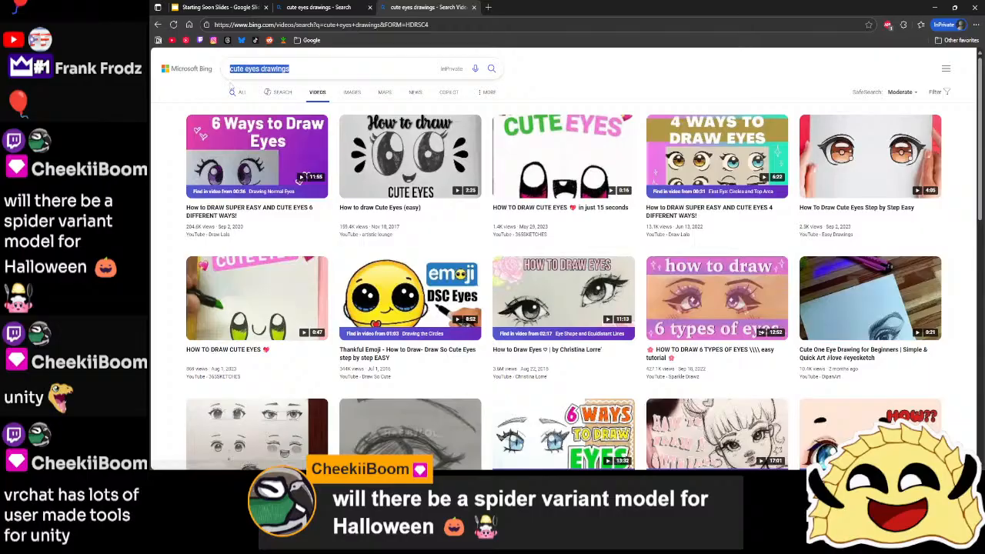
pyautogui.write('kirby eye')
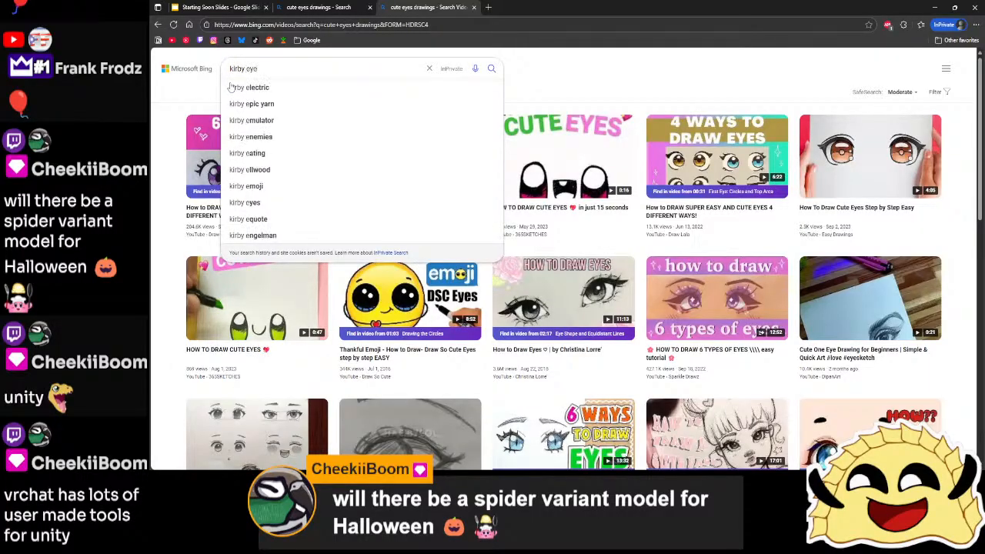
pyautogui.write('s')
pyautogui.press('Return')
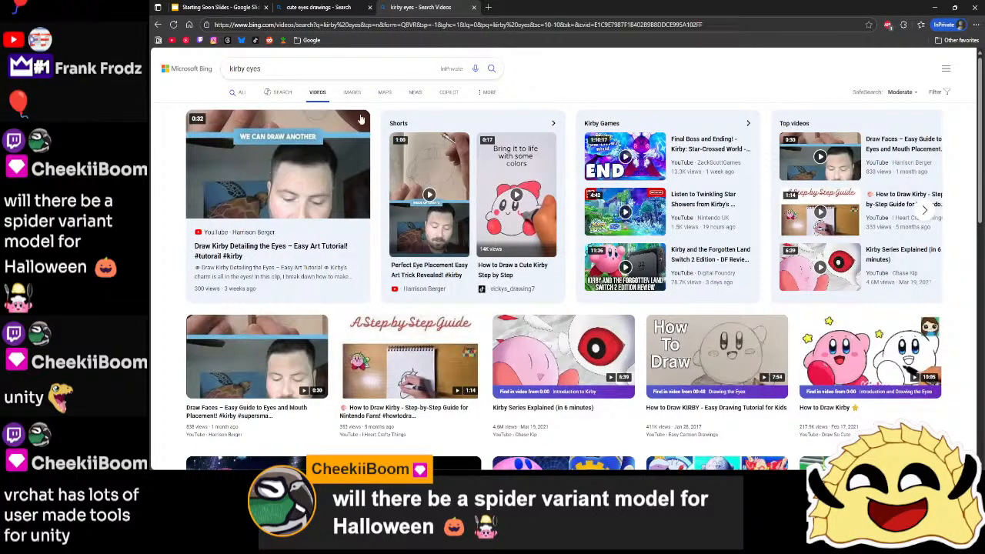
pyautogui.scroll(-2, 360, 120)
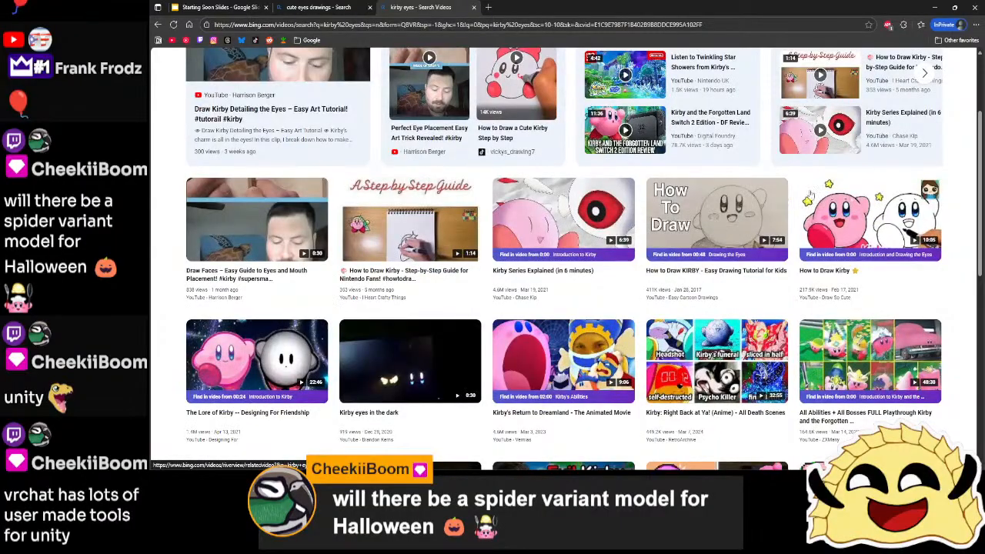
pyautogui.scroll(-3, 552, 226)
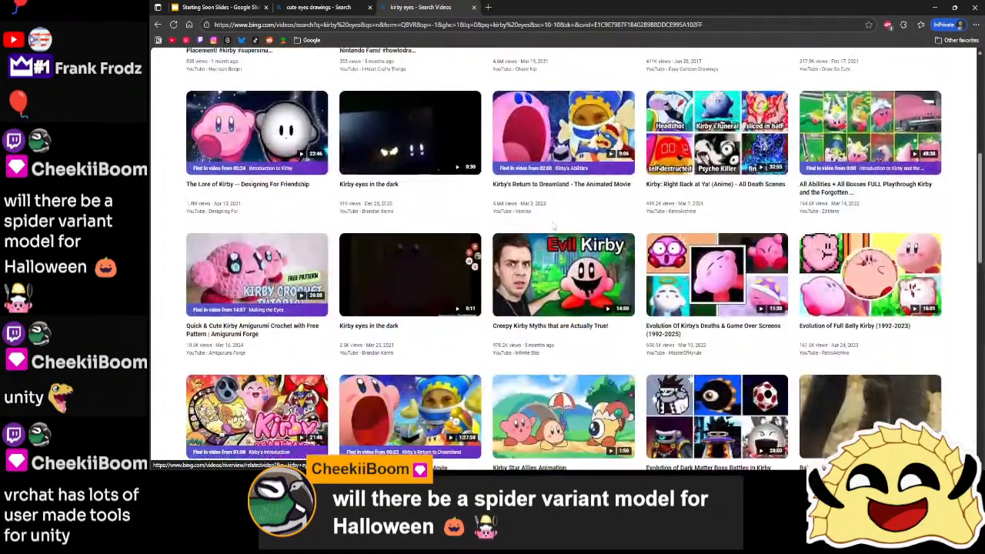
pyautogui.scroll(-2, 668, 269)
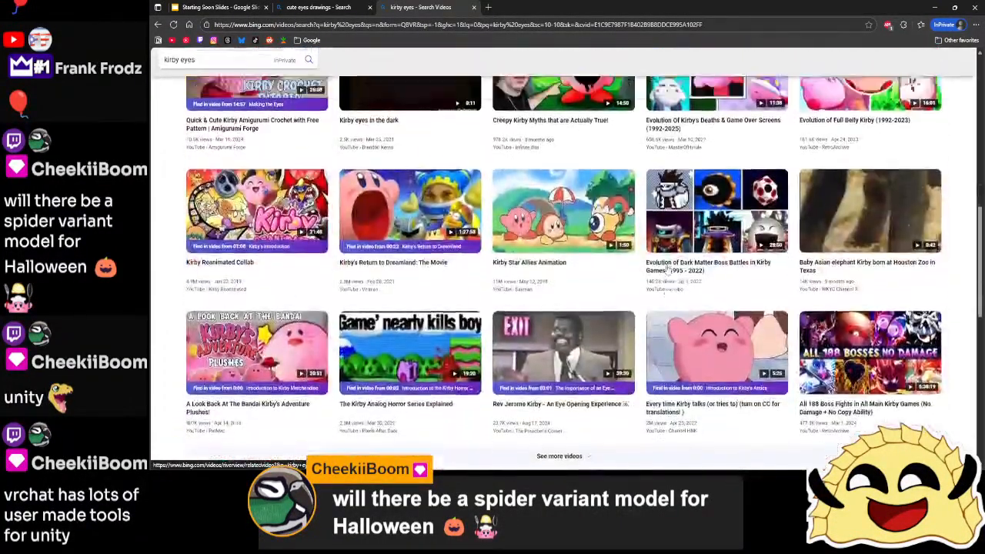
pyautogui.scroll(10, 666, 269)
pyautogui.scroll(-2, 667, 271)
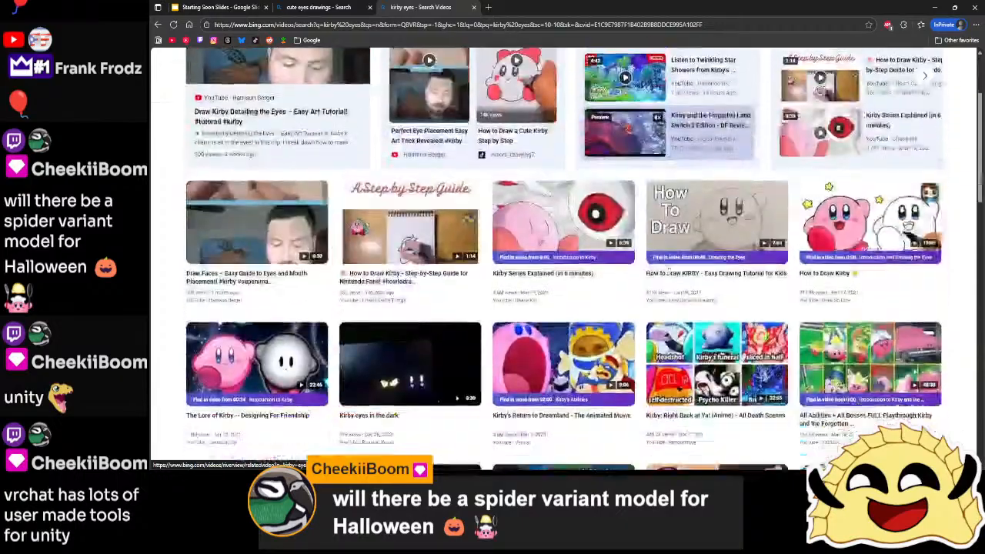
# - Show the image results for "kirby eyes" instead of the videos
pyautogui.scroll(-2, 668, 269)
pyautogui.scroll(5, 668, 270)
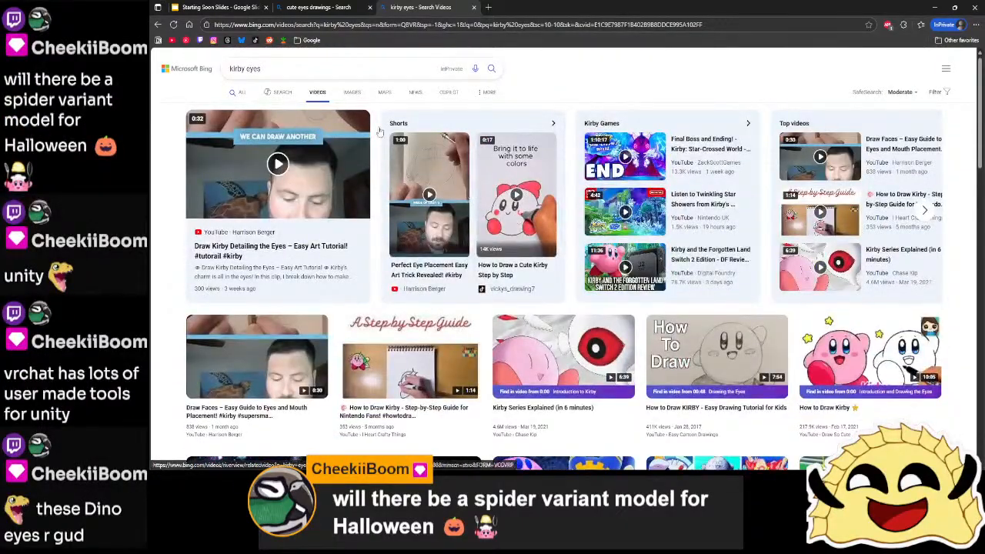
pyautogui.click(351, 92)
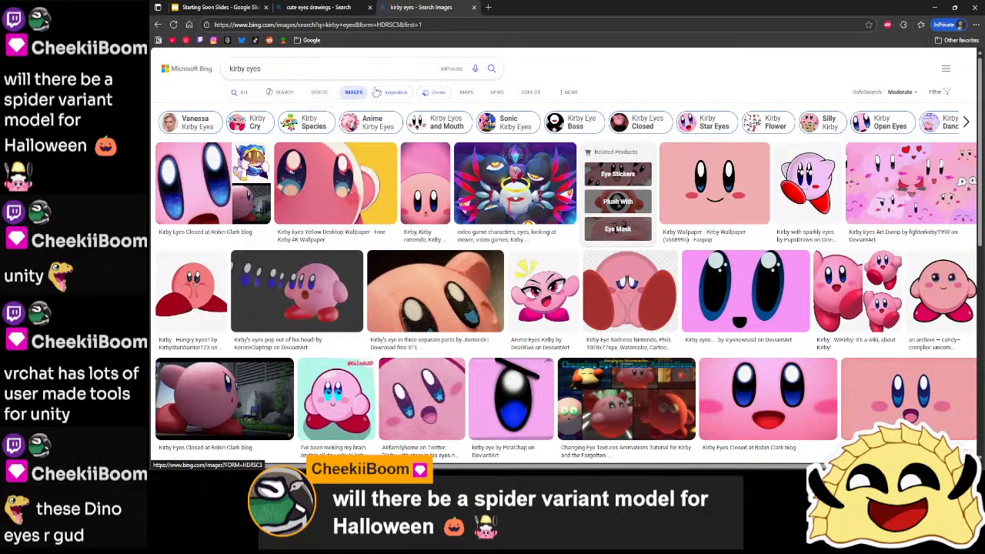
# - Search the images for "agumon eyes" in a new tab and examine the Agumon Eye Movement picture and the other eye references
pyautogui.click(488, 7)
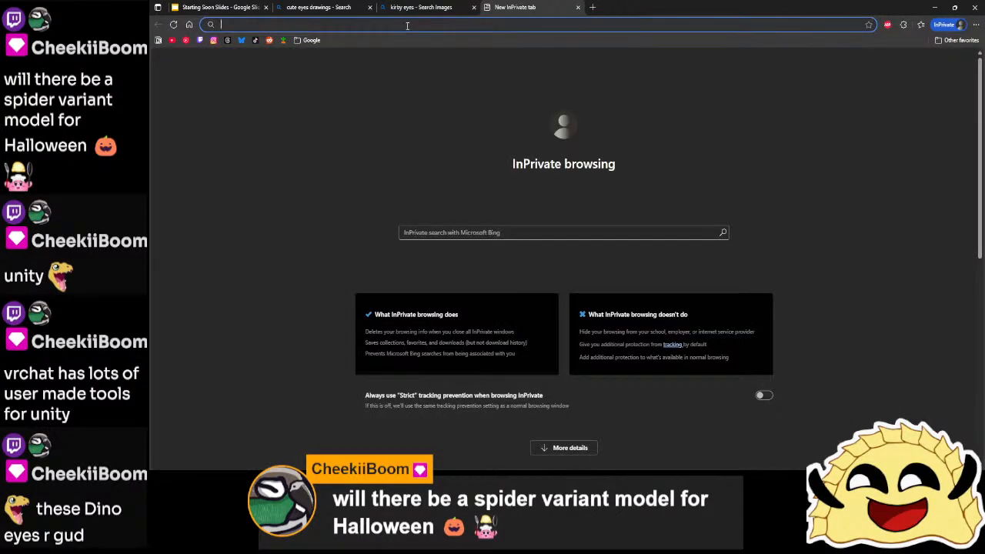
pyautogui.write('agumon eyes')
pyautogui.press('Return')
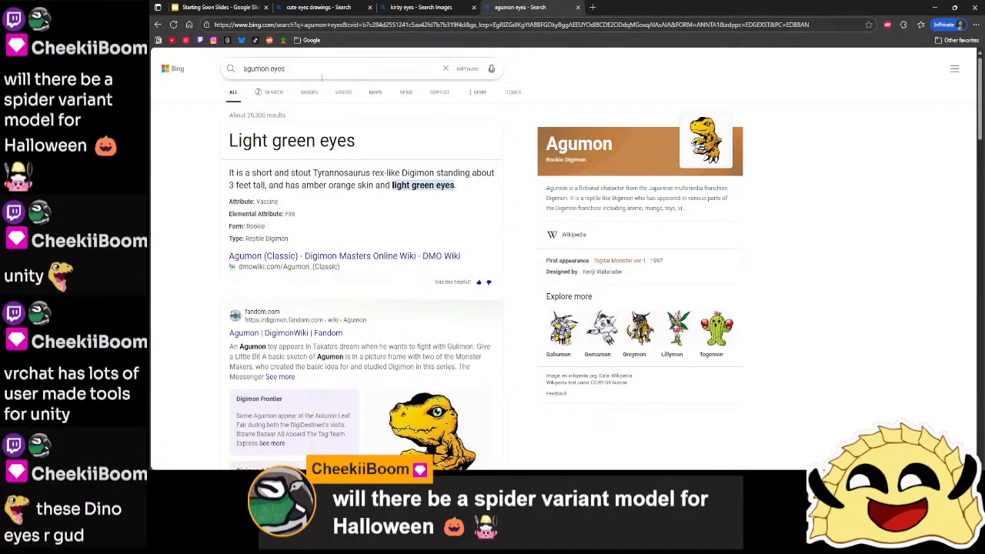
pyautogui.click(310, 92)
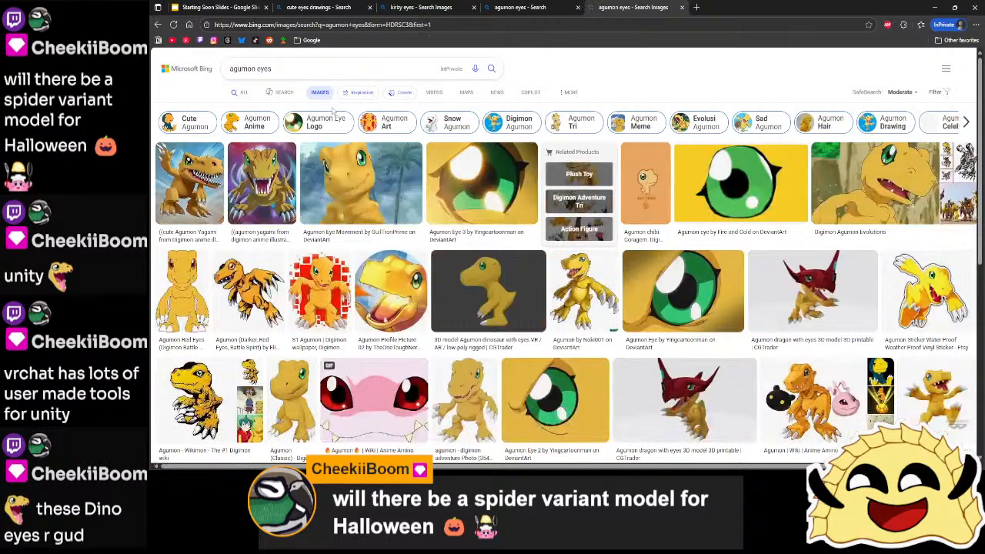
pyautogui.click(362, 175)
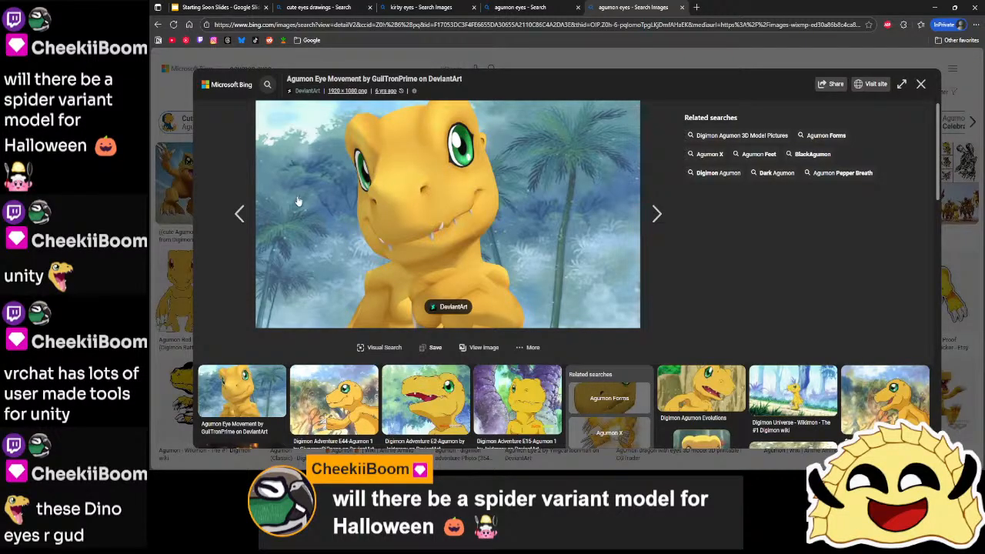
pyautogui.press('Escape')
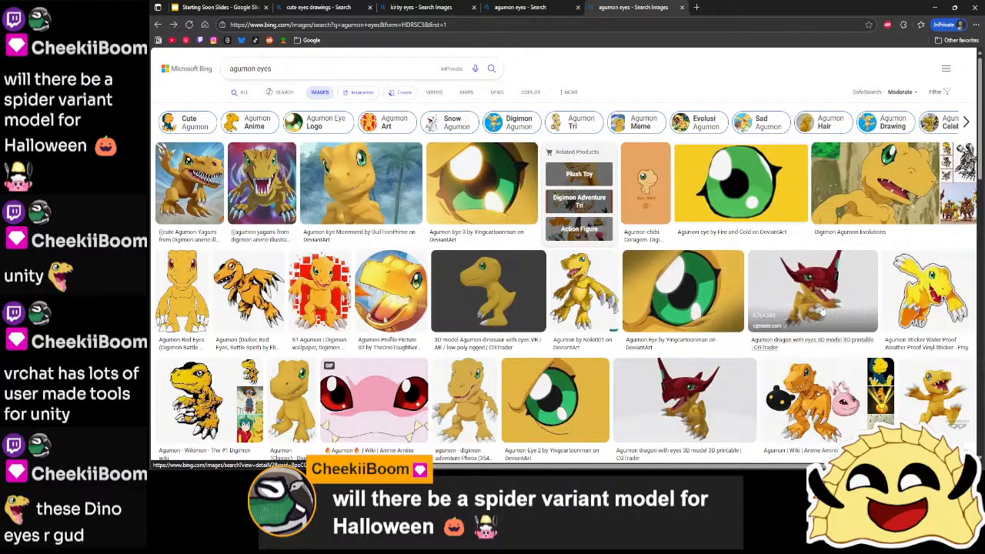
pyautogui.scroll(-2, 821, 312)
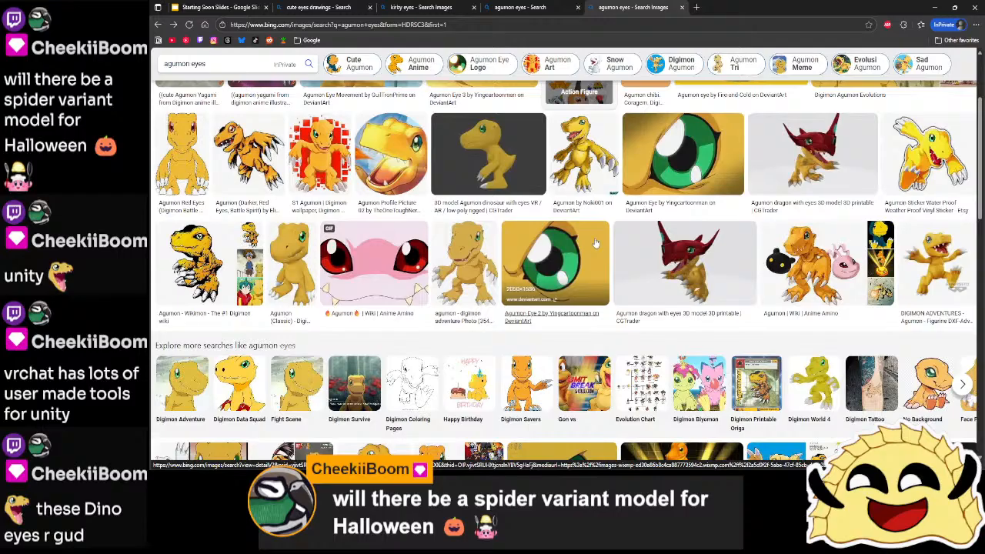
# - Switch back to Reference1.blend in Blender, at the empty canvas beside the head outline
pyautogui.hotkey('alt', 'Tab')
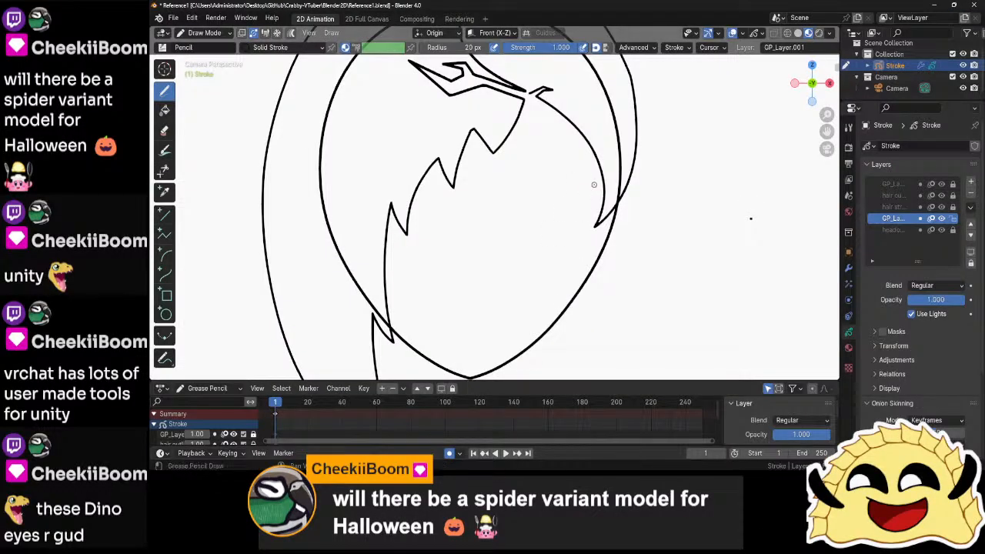
pyautogui.keyDown('shift'); pyautogui.moveTo(676, 207); pyautogui.dragTo(550, 175, button='middle'); pyautogui.keyUp('shift')
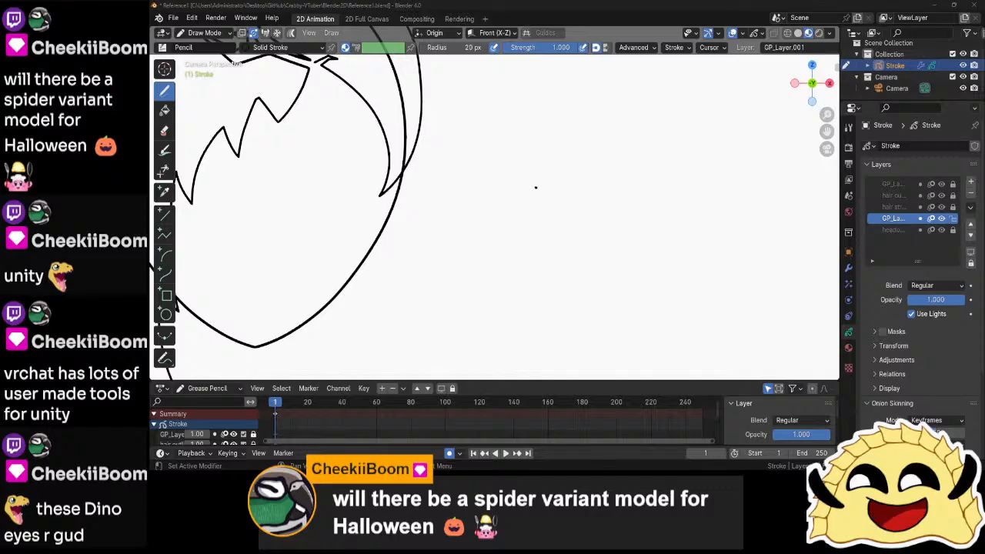
# - Try a freehand crescent-shaped eye outline on the empty canvas beside the head, and undo it
pyautogui.moveTo(536, 187)
pyautogui.mouseDown()
pyautogui.moveTo(589, 157)
pyautogui.moveTo(627, 166)
pyautogui.moveTo(679, 210)
pyautogui.moveTo(654, 149)
pyautogui.moveTo(616, 104)
pyautogui.moveTo(565, 96)
pyautogui.moveTo(521, 135)
pyautogui.moveTo(521, 213)
pyautogui.moveTo(541, 195)
pyautogui.mouseUp()
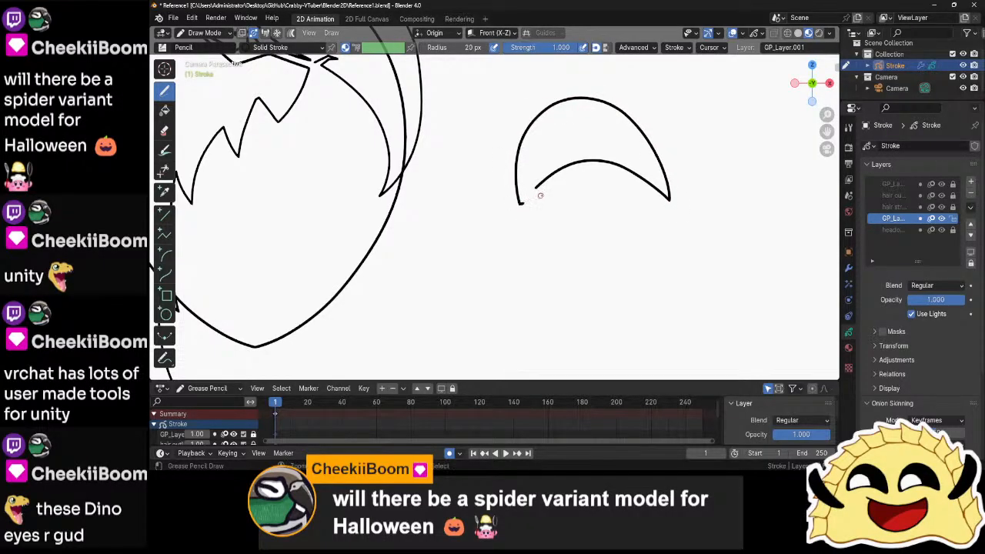
pyautogui.hotkey('ctrl', 'z')
pyautogui.hotkey('ctrl', 'z')
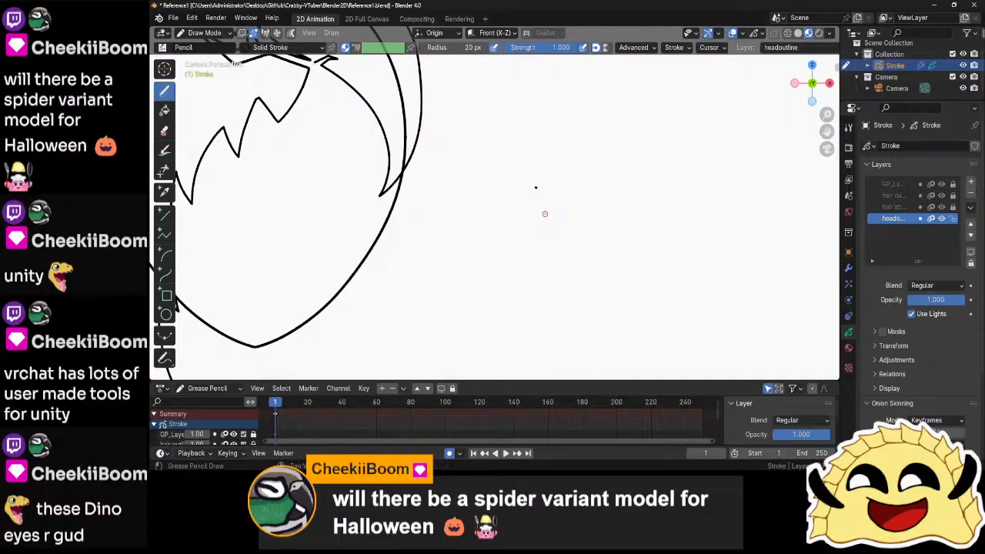
pyautogui.scroll(-4, 583, 211)
pyautogui.scroll(3, 583, 213)
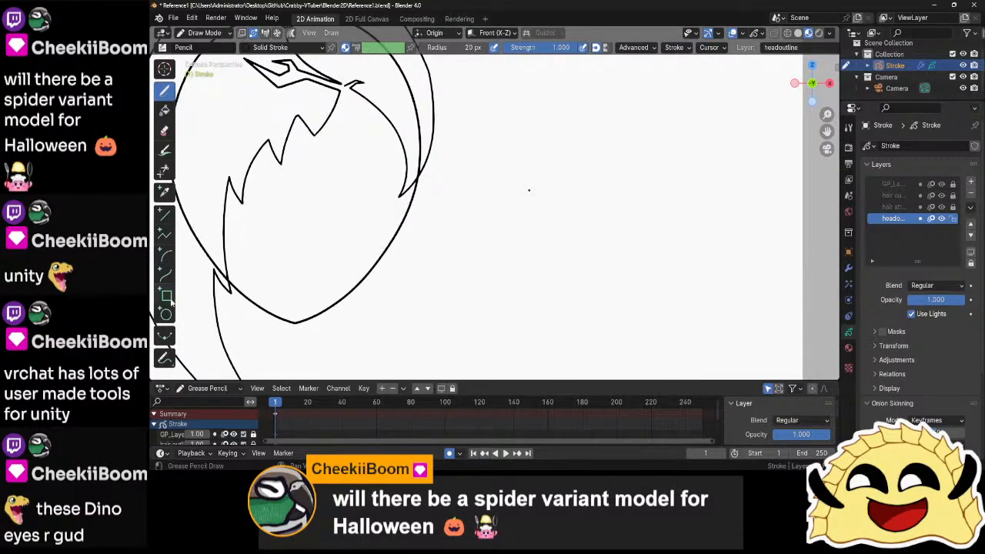
pyautogui.hotkey('ctrl', 'z')
# - Switch to Edit Mode and delete the points of the short stray stroke beside the head on the headoutline layer
pyautogui.moveTo(508, 170); pyautogui.dragTo(550, 219)
pyautogui.hotkey('ctrl', 'Tab')
pyautogui.click(653, 194)
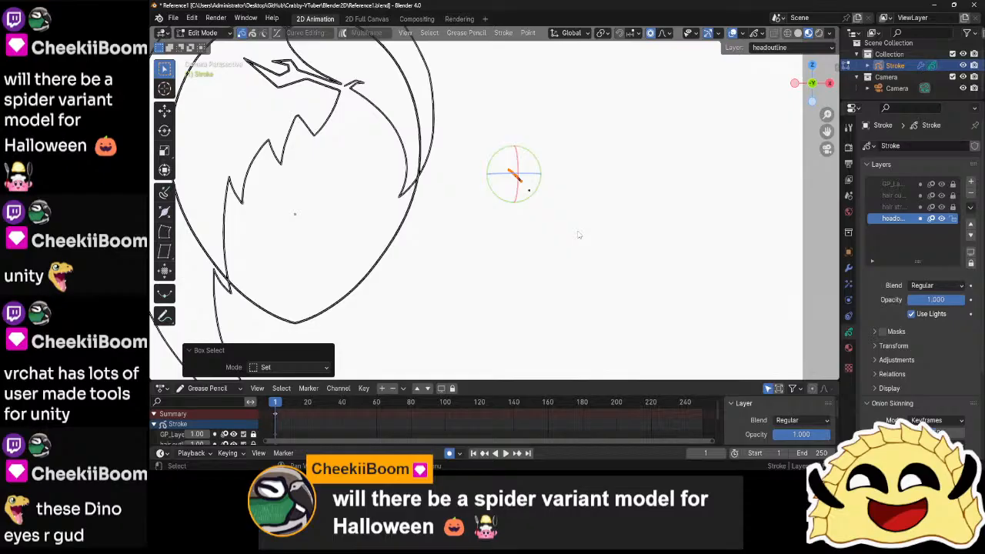
pyautogui.press('x')
pyautogui.click(577, 229)
pyautogui.hotkey('ctrl', 'Tab')
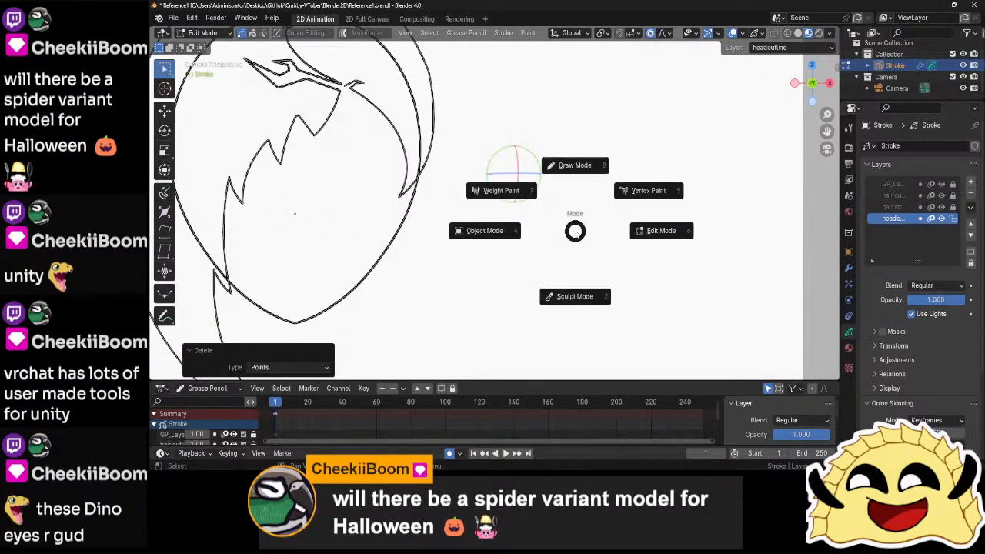
pyautogui.press('Escape')
# - Hide the viewport gizmos and delete the stray dot beside the head from the hair outline layer
pyautogui.press('`')
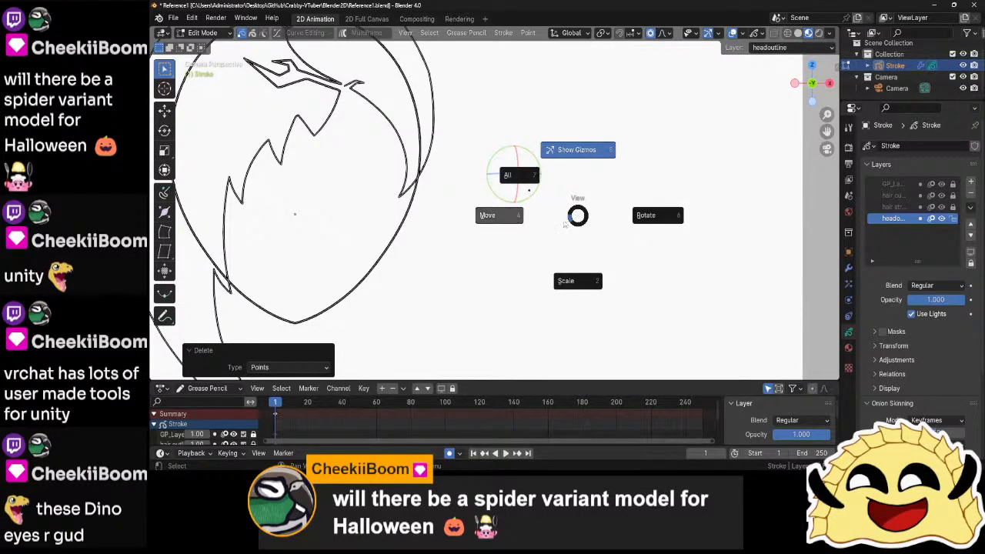
pyautogui.click(575, 151)
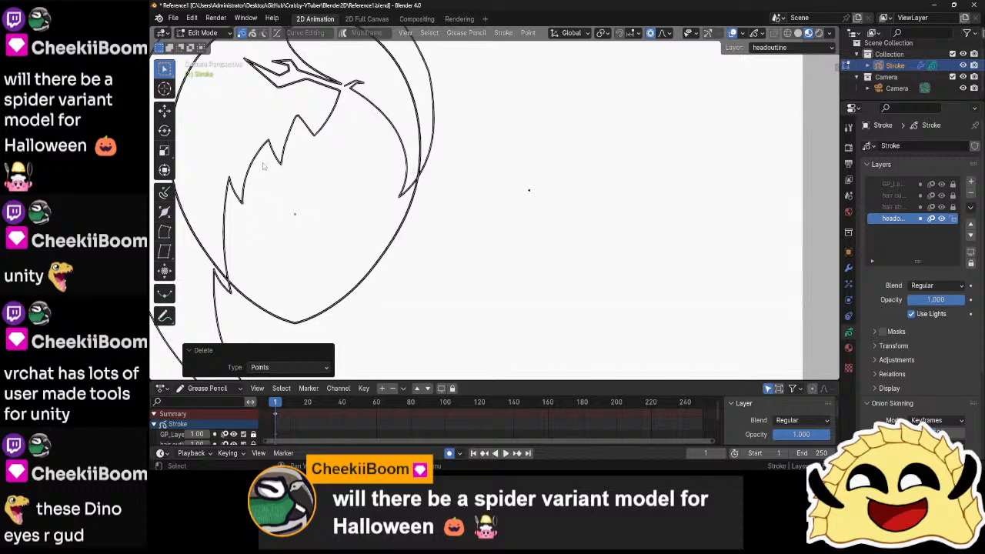
pyautogui.moveTo(524, 179); pyautogui.dragTo(555, 226)
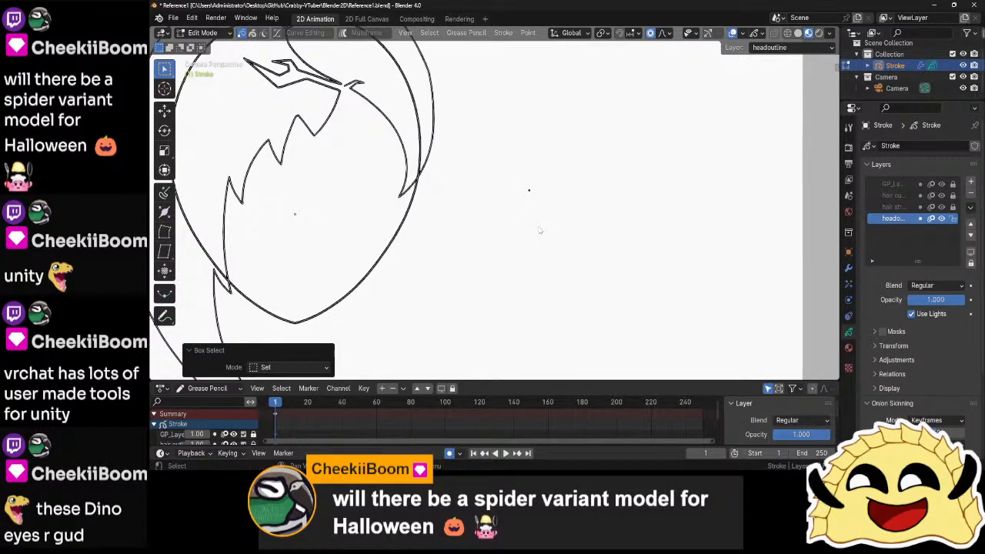
pyautogui.click(901, 208)
pyautogui.click(892, 196)
pyautogui.moveTo(518, 131); pyautogui.dragTo(593, 240)
pyautogui.press('x')
pyautogui.click(594, 236)
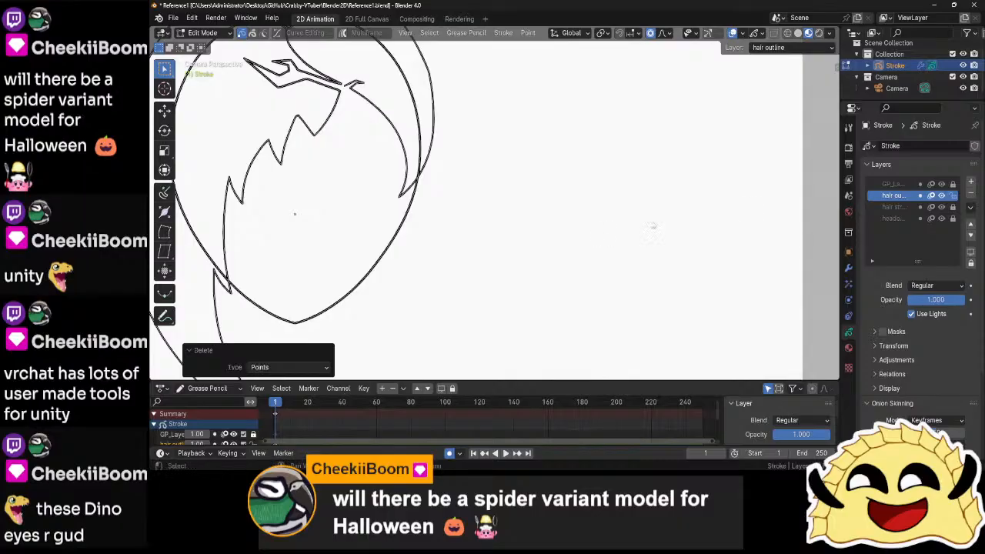
# - Add a new layer directly above the headoutline layer and remove the unused layer above hair outline
pyautogui.click(900, 208)
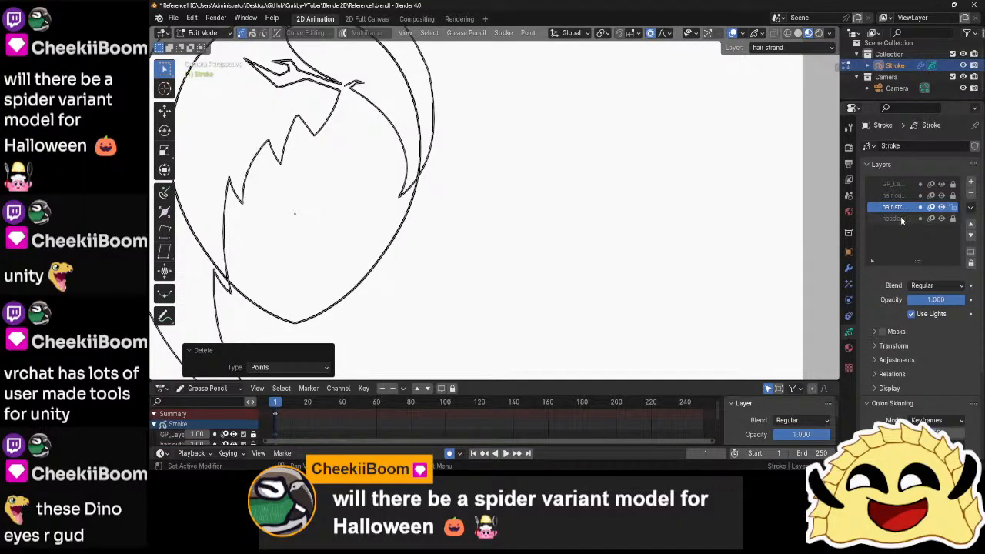
pyautogui.click(902, 219)
pyautogui.click(970, 184)
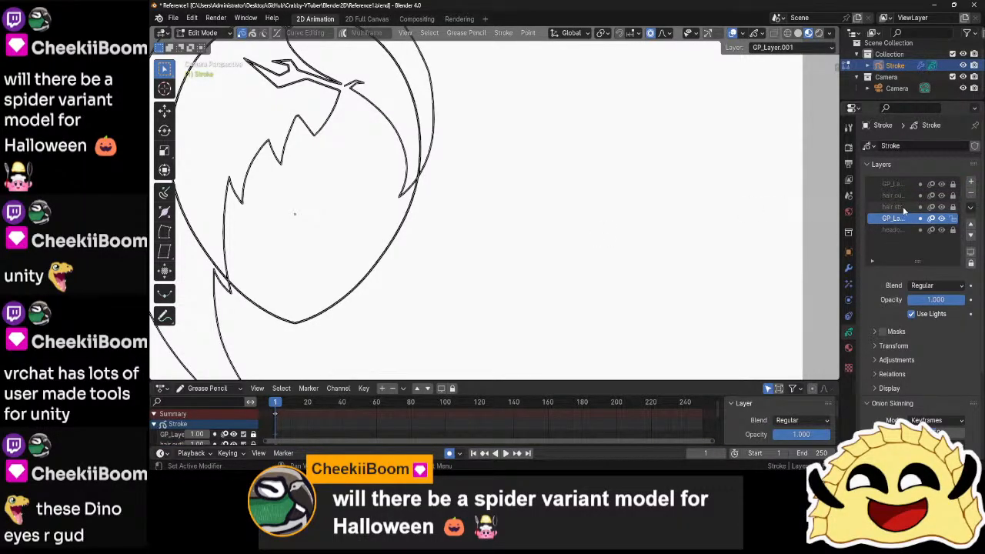
pyautogui.click(893, 184)
pyautogui.click(971, 195)
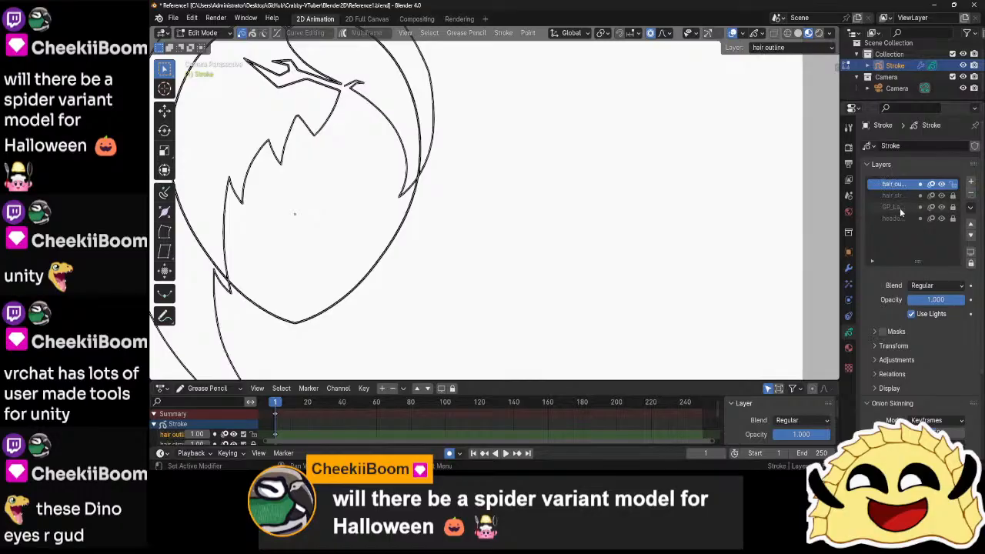
# - Rename the new layer above headoutline as eyes
pyautogui.doubleClick(900, 208)
pyautogui.write('eyes')
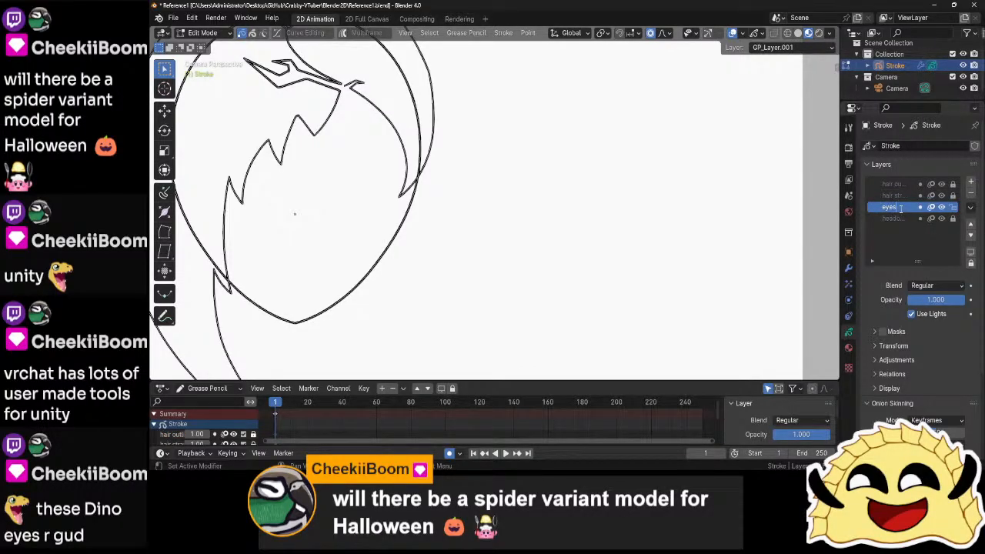
pyautogui.press('Return')
# - Return to Draw Mode and draw a circle for the eye on the eyes layer, beside the head outline
pyautogui.hotkey('ctrl', 'Tab')
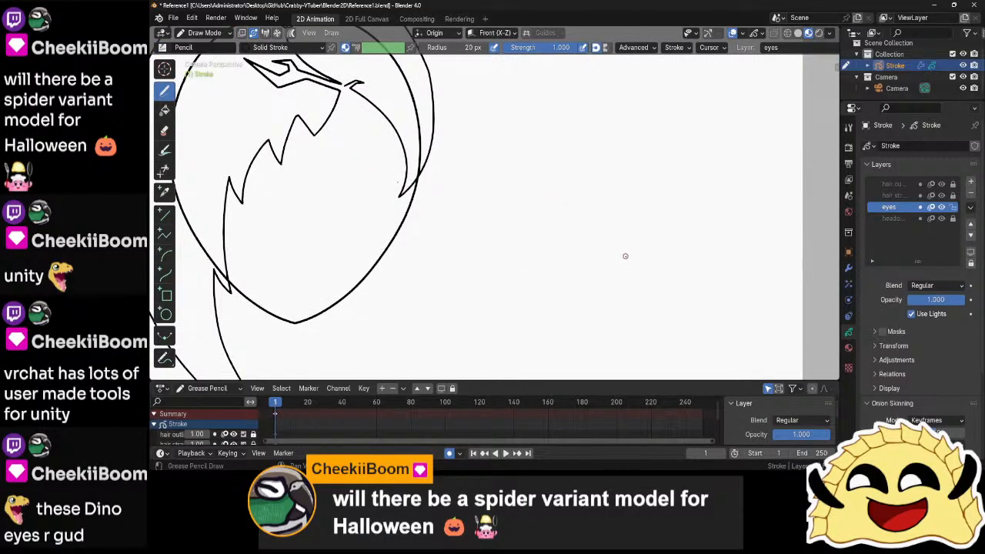
pyautogui.scroll(1, 625, 256)
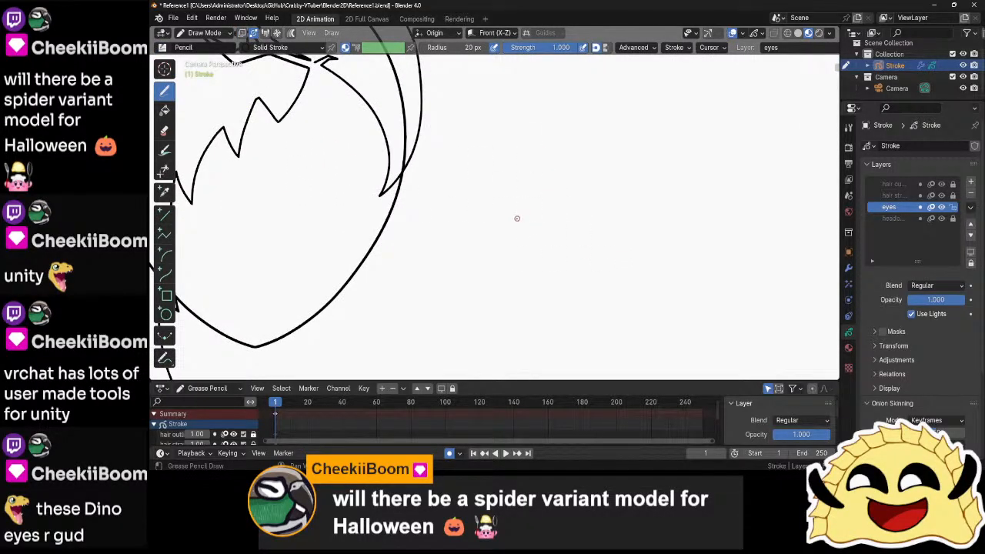
pyautogui.click(165, 314)
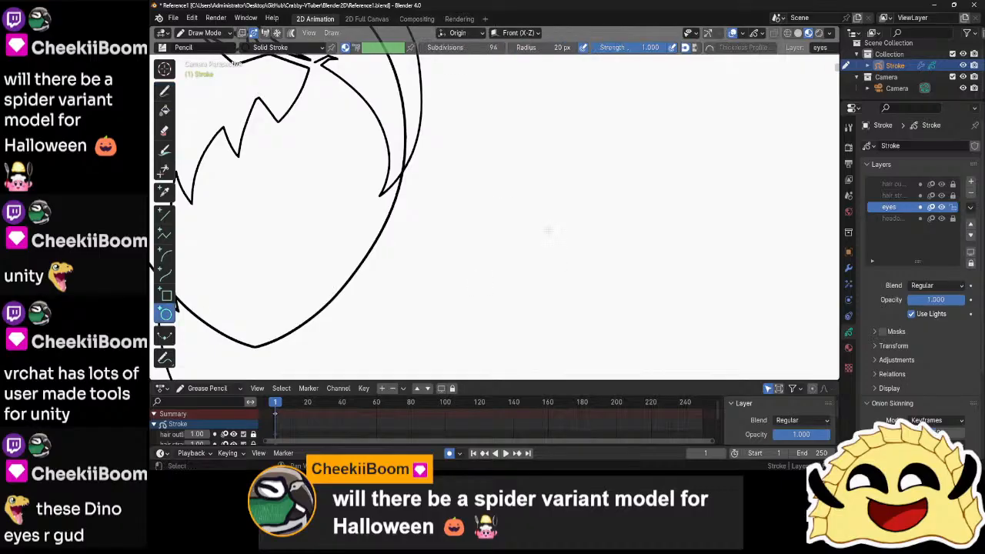
pyautogui.moveTo(485, 173); pyautogui.dragTo(641, 318)
pyautogui.moveTo(618, 301); pyautogui.dragTo(617, 293)
# - In Edit Mode, scale the circle's two side points outward along X by about 1.127, with proportional editing size about 0.069
pyautogui.hotkey('ctrl', 'Tab')
pyautogui.click(631, 208)
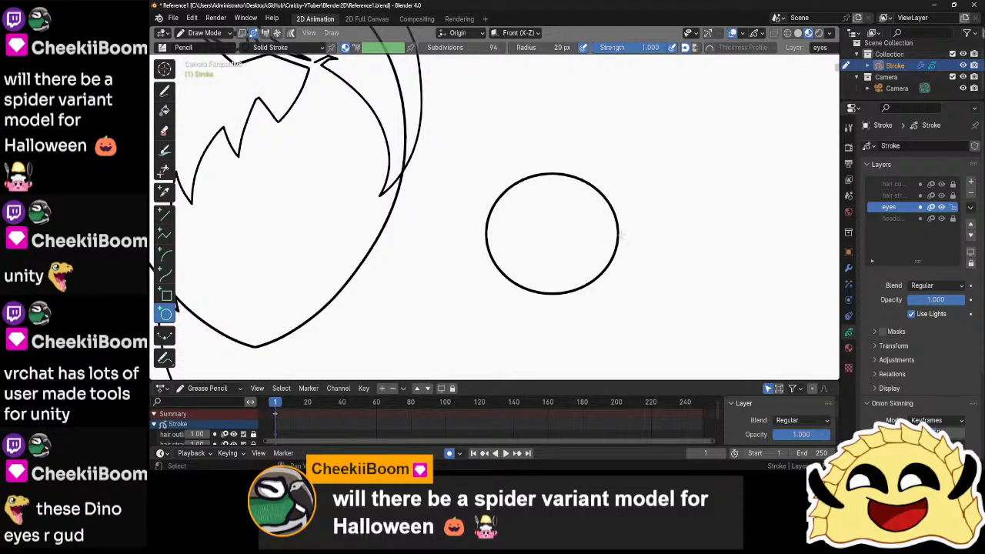
pyautogui.press('Tab')
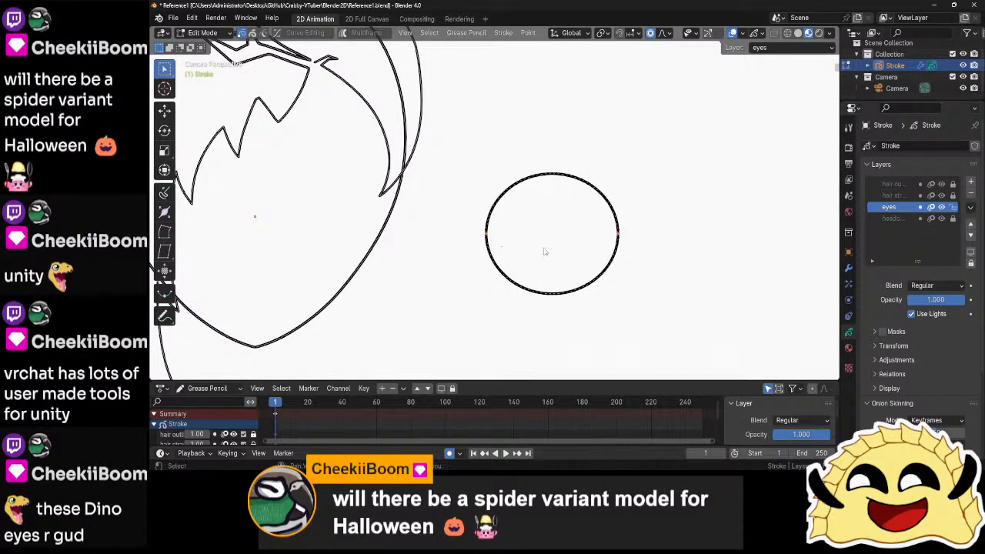
pyautogui.press('s')
pyautogui.press('x')
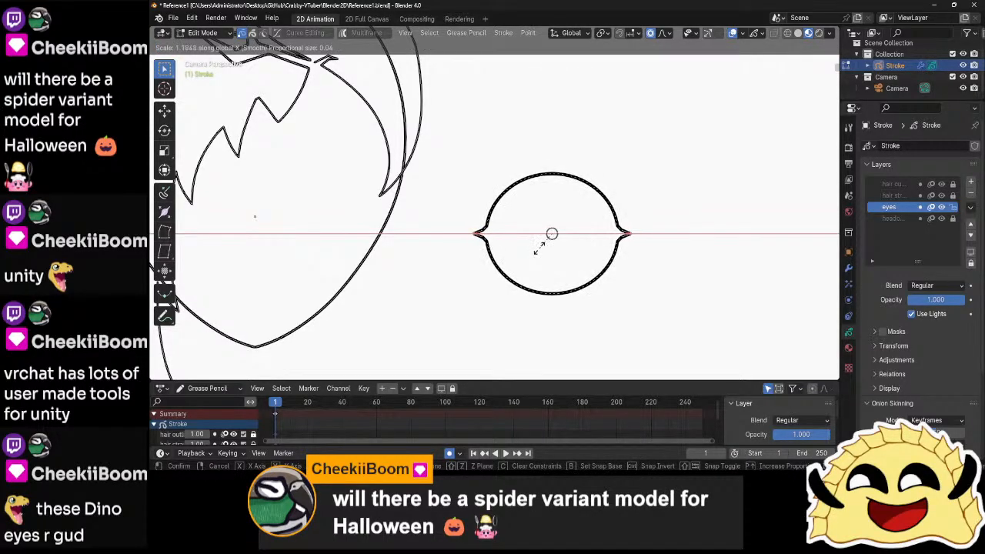
pyautogui.scroll(-9, 539, 250)
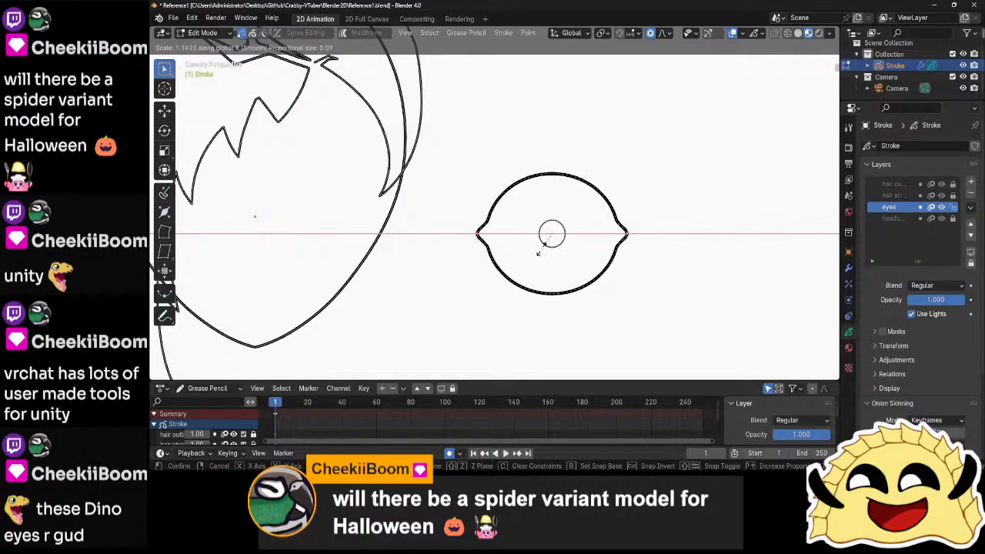
pyautogui.scroll(3, 542, 249)
pyautogui.click(539, 251)
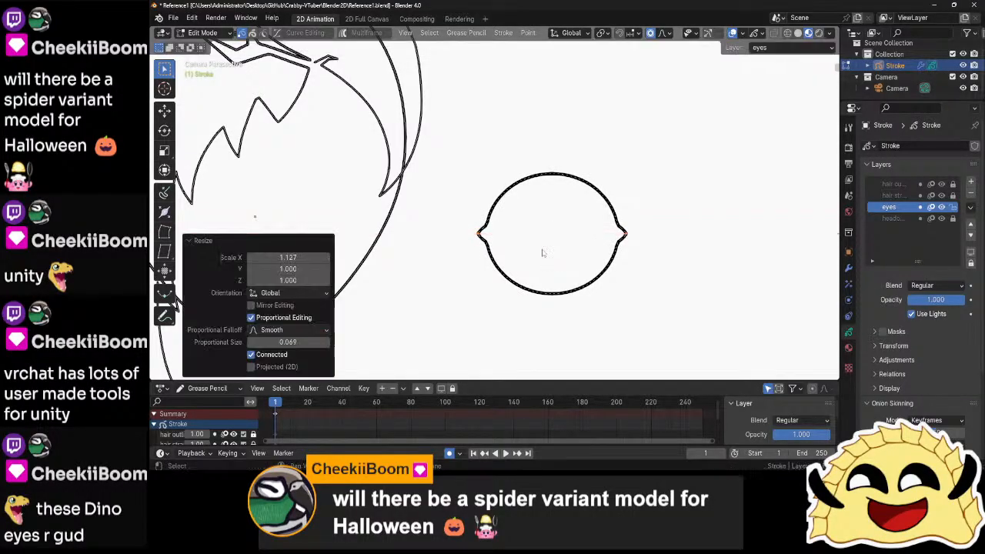
# - Move the eye outline's bottom centre point up about 0.16 m along Z with a wider proportional falloff, curving the lower edge inward
pyautogui.click(552, 298)
pyautogui.press('g')
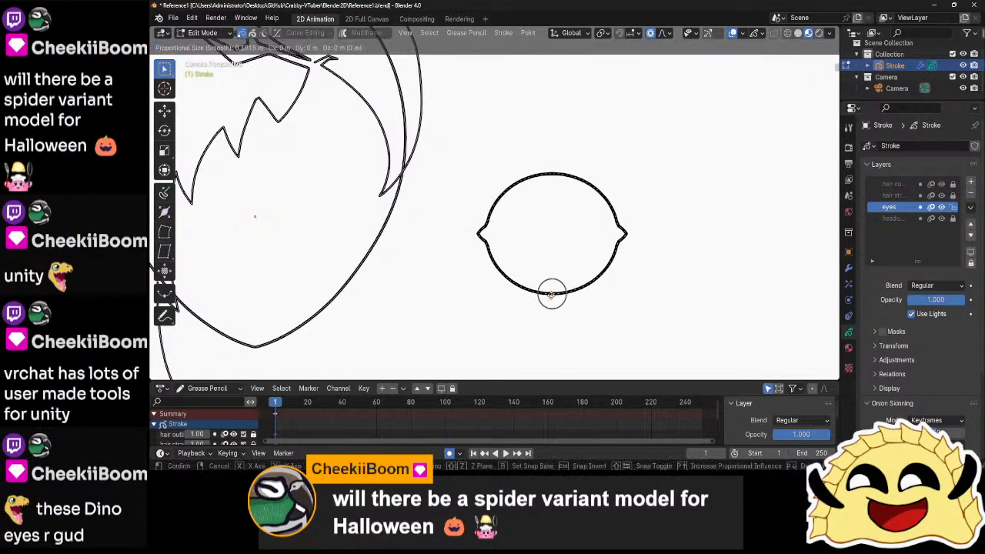
pyautogui.scroll(-5, 552, 297)
pyautogui.press('z')
pyautogui.scroll(-7, 551, 292)
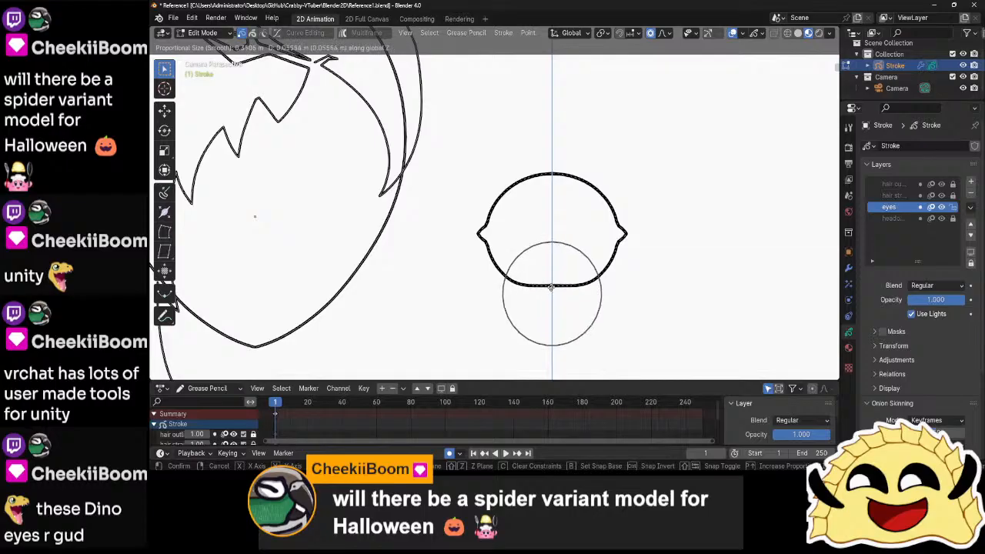
pyautogui.scroll(3, 551, 273)
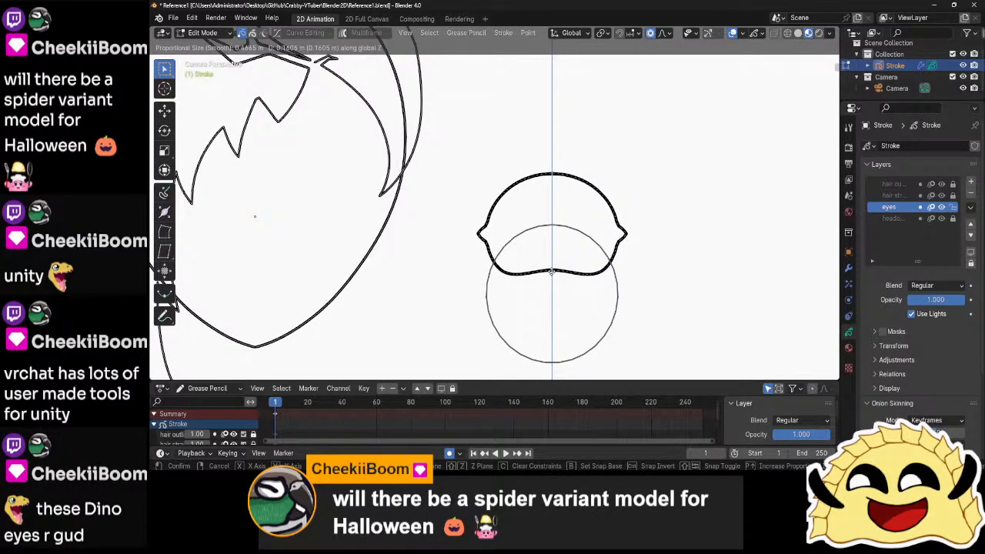
pyautogui.click(551, 272)
# - Move the eye outline's top centre point up about 0.062 m along Z with proportional size about 0.909, and return to Object Mode
pyautogui.click(552, 177)
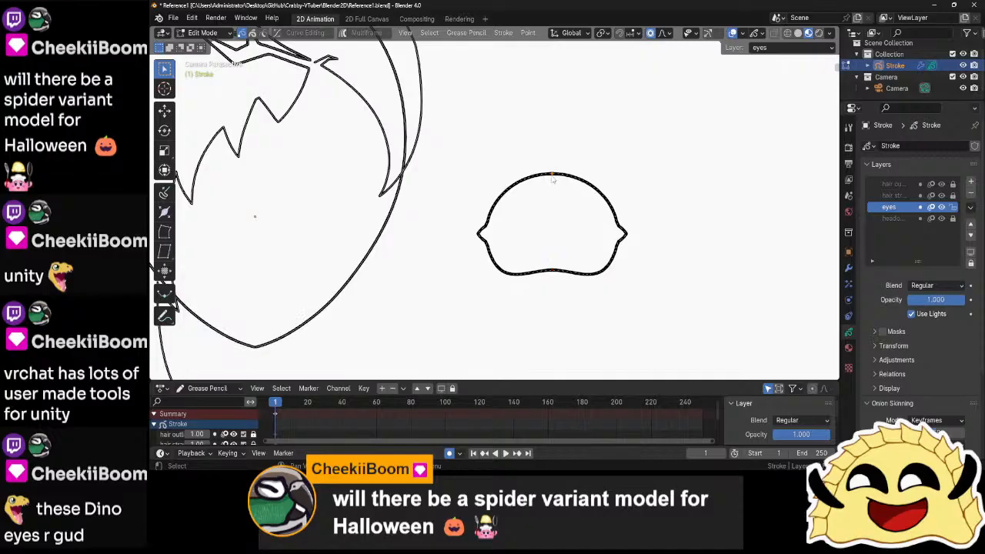
pyautogui.press('g')
pyautogui.press('z')
pyautogui.scroll(-5, 551, 170)
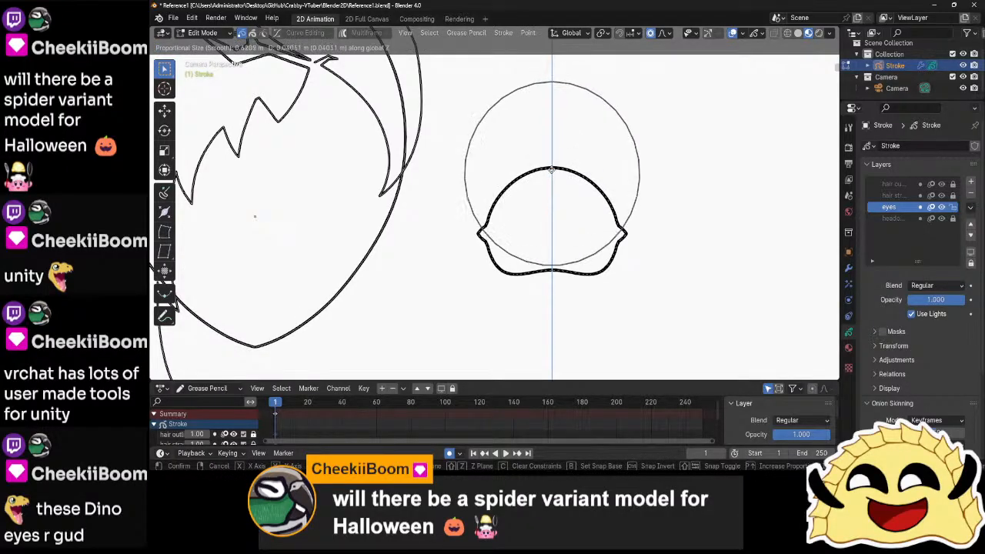
pyautogui.scroll(-2, 551, 170)
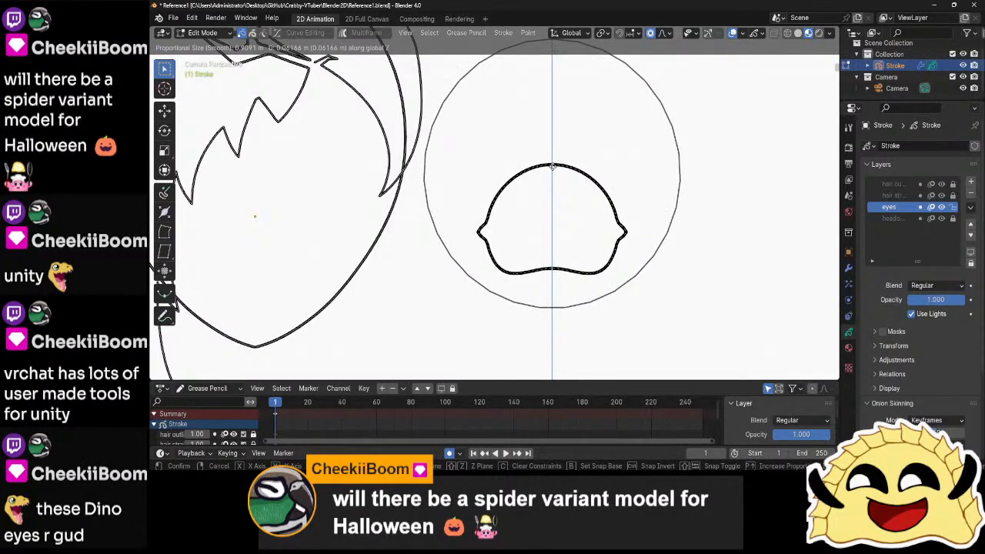
pyautogui.click(634, 173)
pyautogui.press('Tab')
pyautogui.click(666, 175)
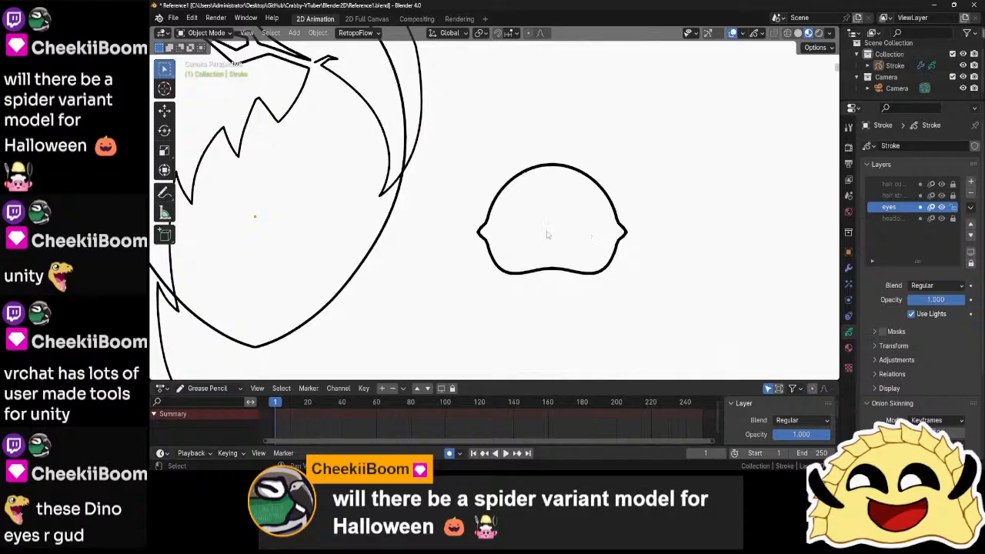
# - In Draw Mode, draw a circle for the iris inside the eye outline on the eyes layer
pyautogui.click(490, 205)
pyautogui.press('Tab')
pyautogui.scroll(1, 586, 252)
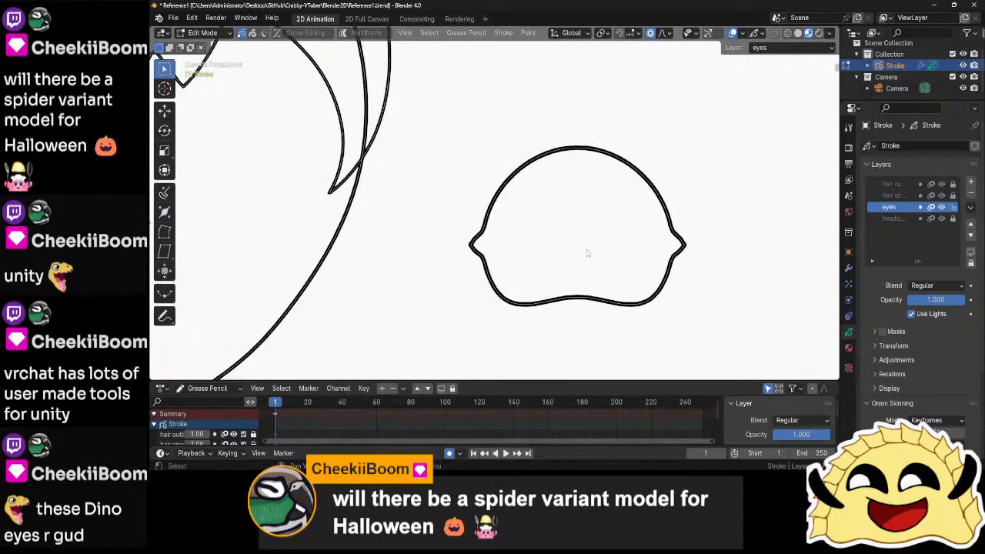
pyautogui.hotkey('ctrl', 'Tab')
pyautogui.click(587, 183)
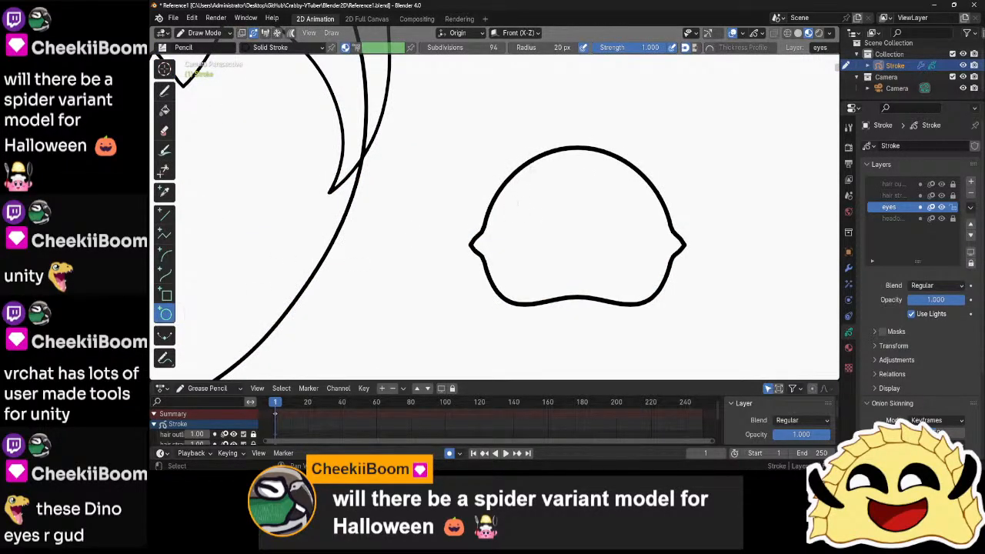
pyautogui.moveTo(521, 167); pyautogui.dragTo(631, 286)
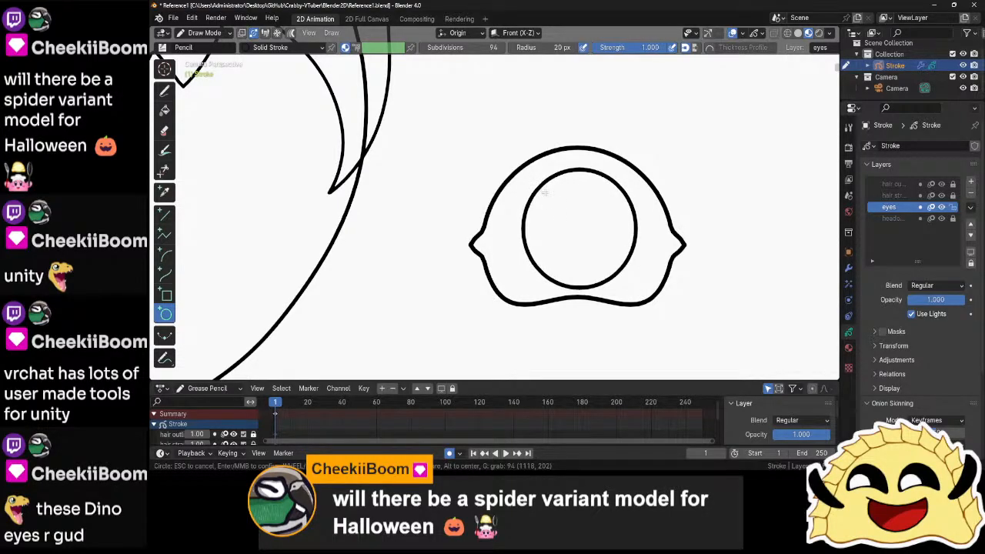
pyautogui.press('Return')
# - In Edit Mode, scale the whole inner circle up by about 1.227
pyautogui.press('Tab')
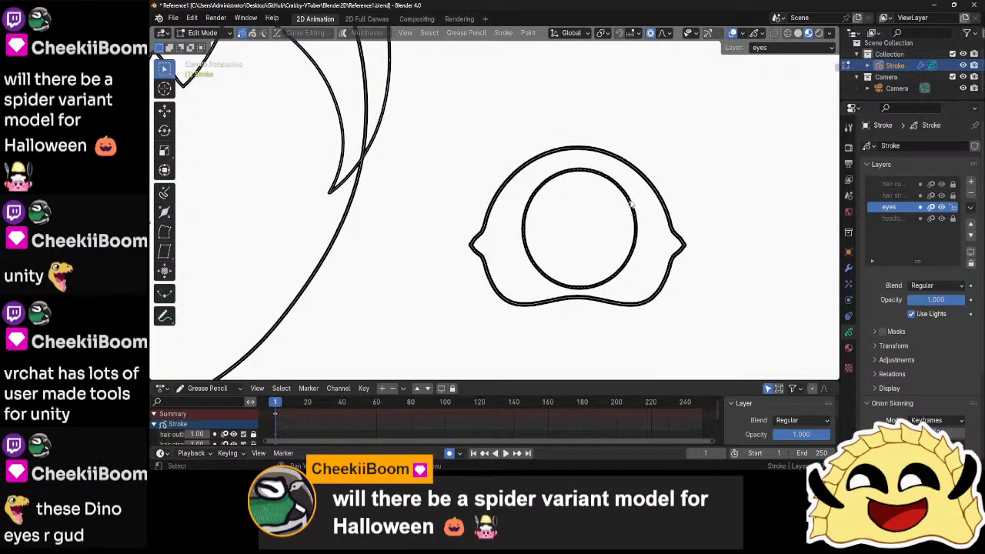
pyautogui.click(631, 203)
pyautogui.press('s')
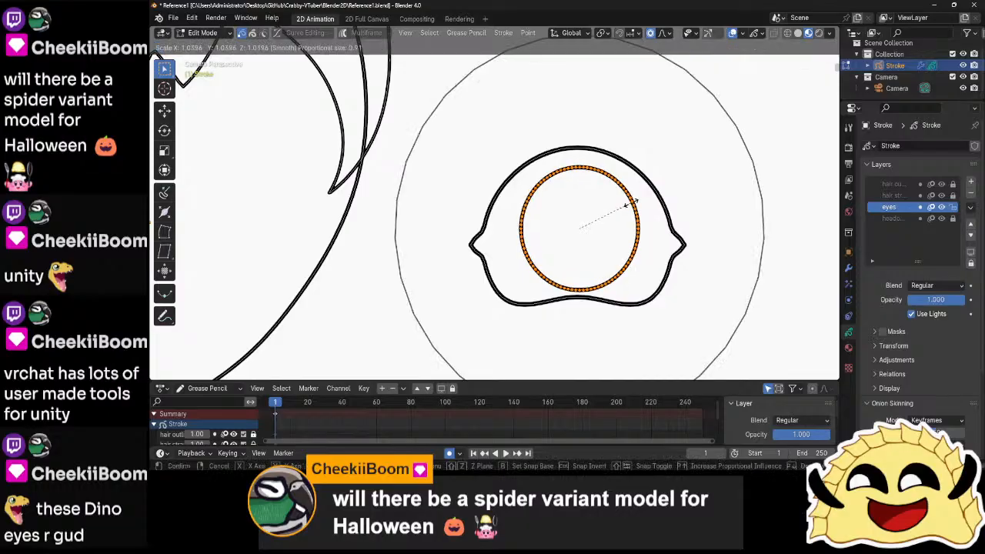
pyautogui.click(639, 208)
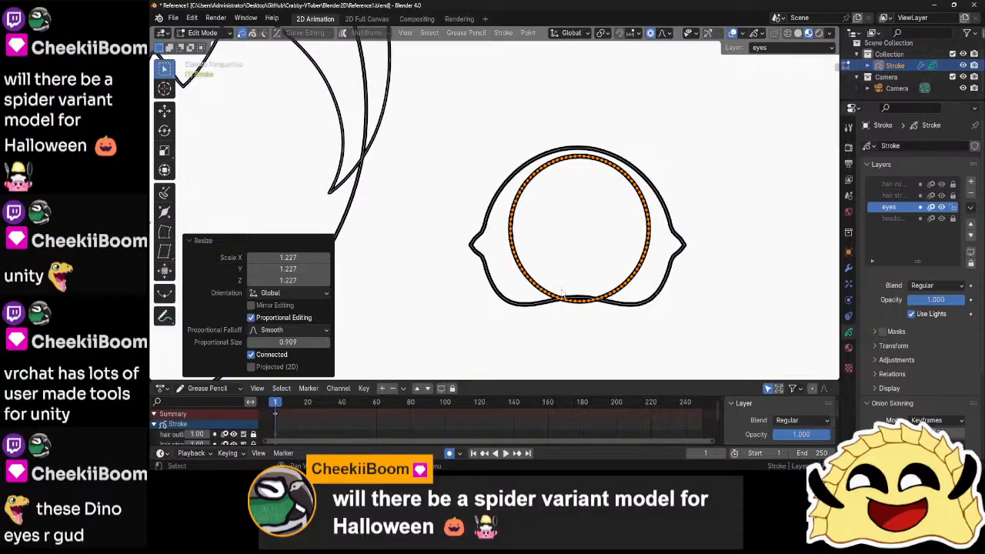
# - Move the inner circle up about 0.026 m, scale it by about 0.897 to sit within the eye outline, and deselect it
pyautogui.press('g')
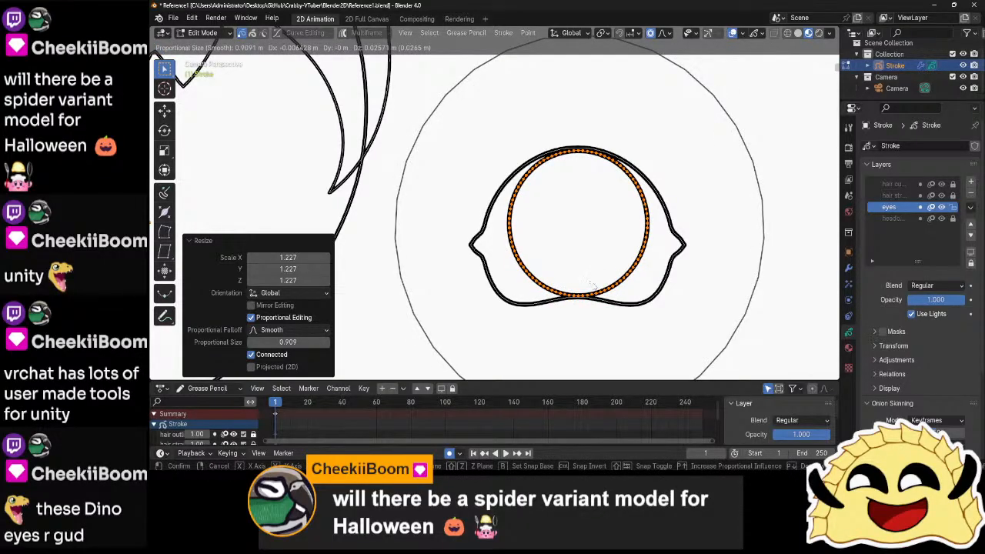
pyautogui.click(592, 283)
pyautogui.press('s')
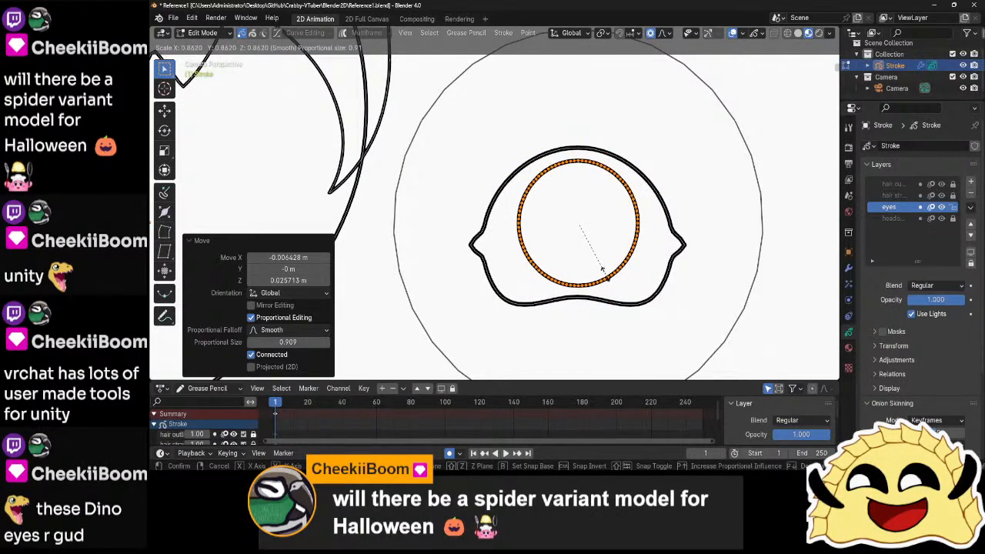
pyautogui.click(605, 269)
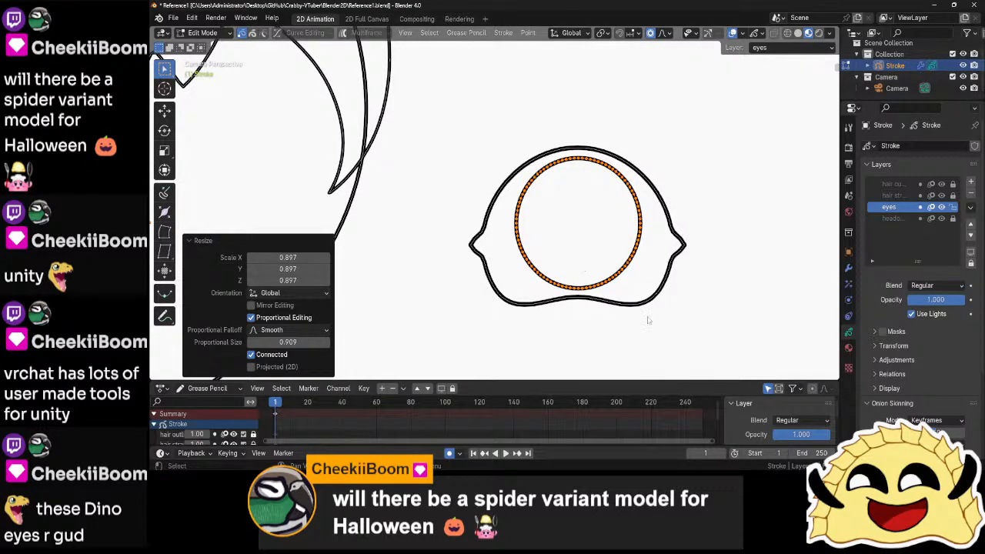
pyautogui.click(643, 297)
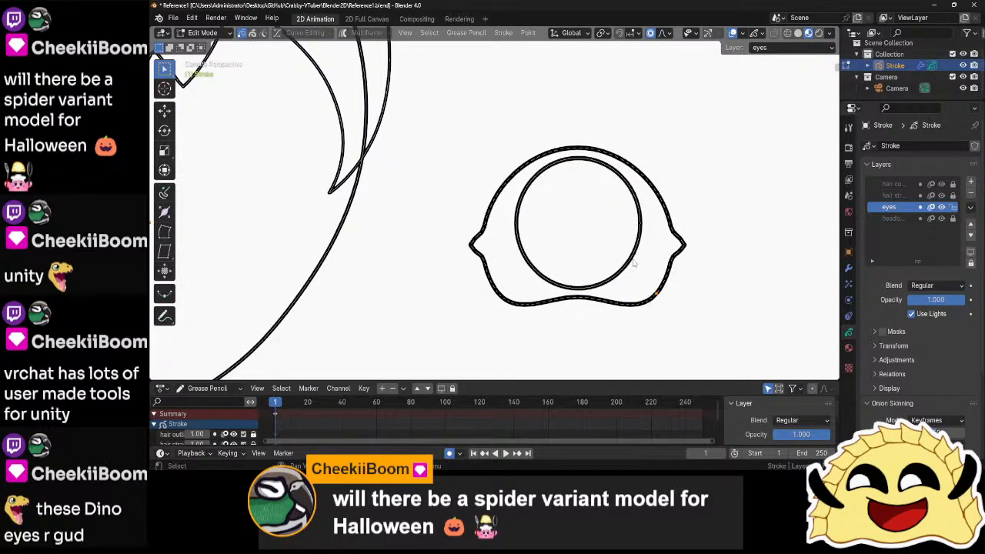
pyautogui.click(708, 296)
# - Select the entire outer eye outline and assign the Solid Fill material to it
pyautogui.keyDown('shift'); pyautogui.moveTo(702, 306); pyautogui.dragTo(654, 294, button='middle'); pyautogui.keyUp('shift')
pyautogui.scroll(-5, 653, 293)
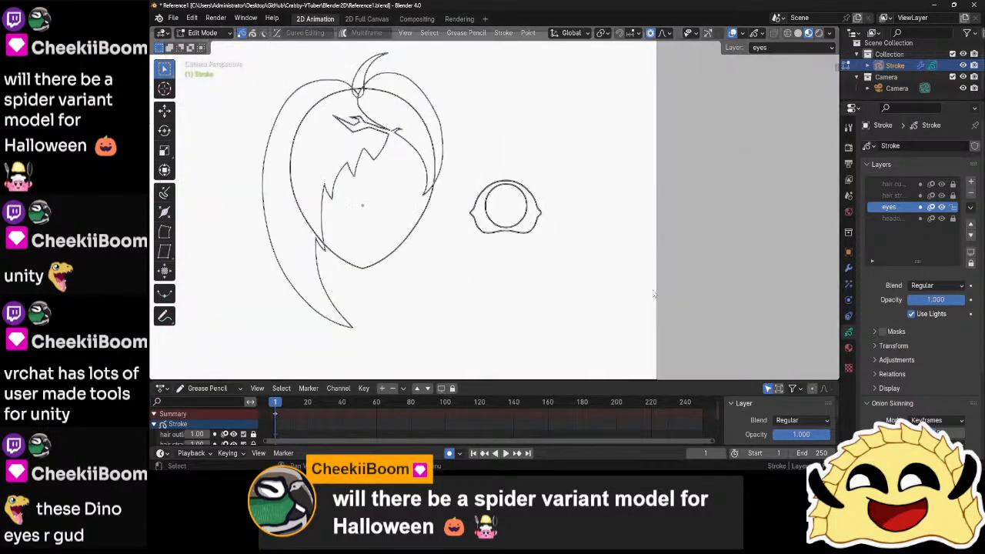
pyautogui.scroll(5, 653, 293)
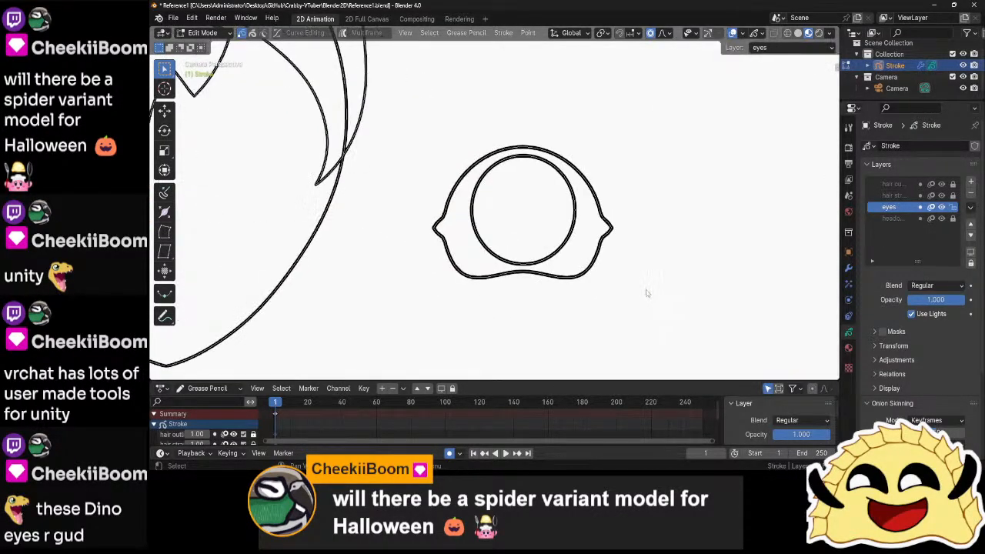
pyautogui.click(569, 241)
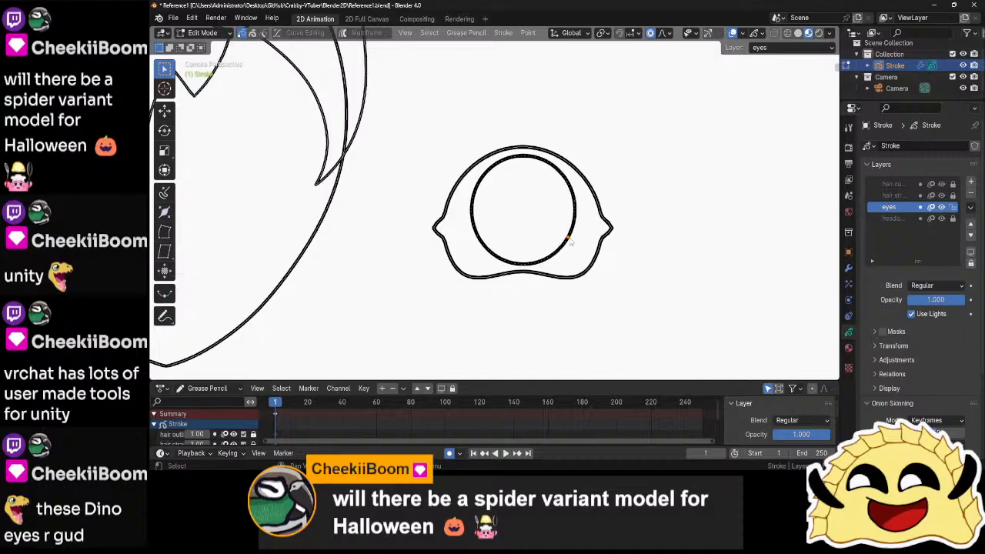
pyautogui.click(598, 259)
pyautogui.press('l')
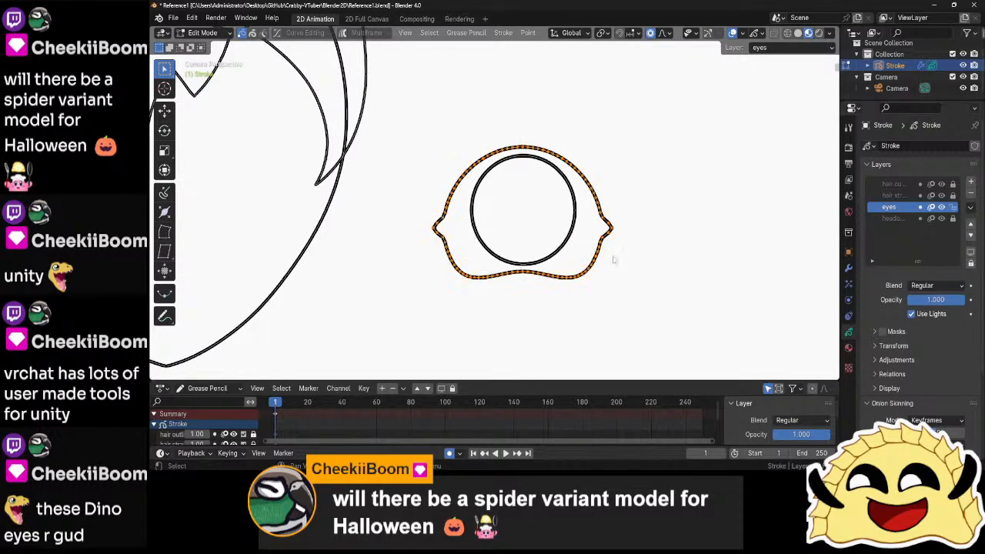
pyautogui.click(849, 347)
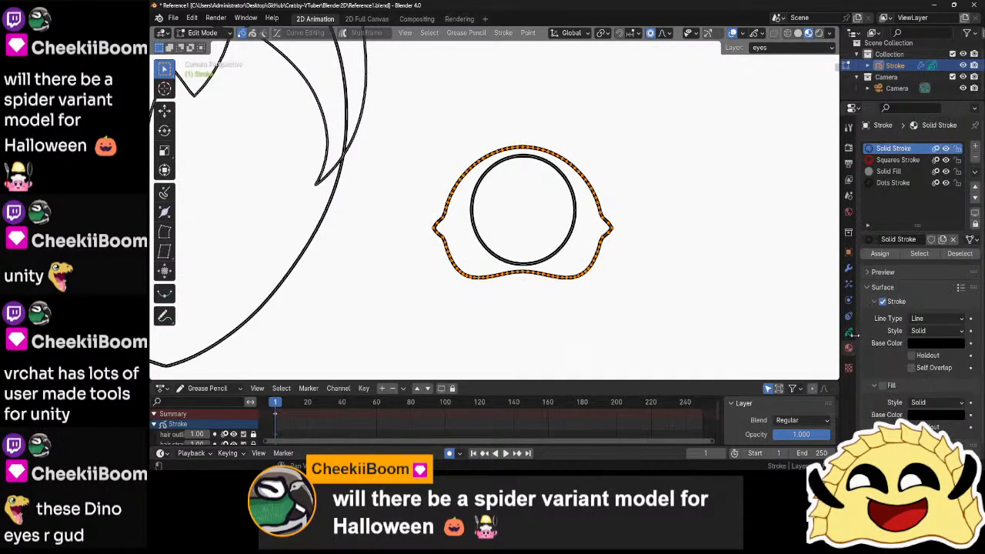
pyautogui.click(893, 171)
pyautogui.click(879, 254)
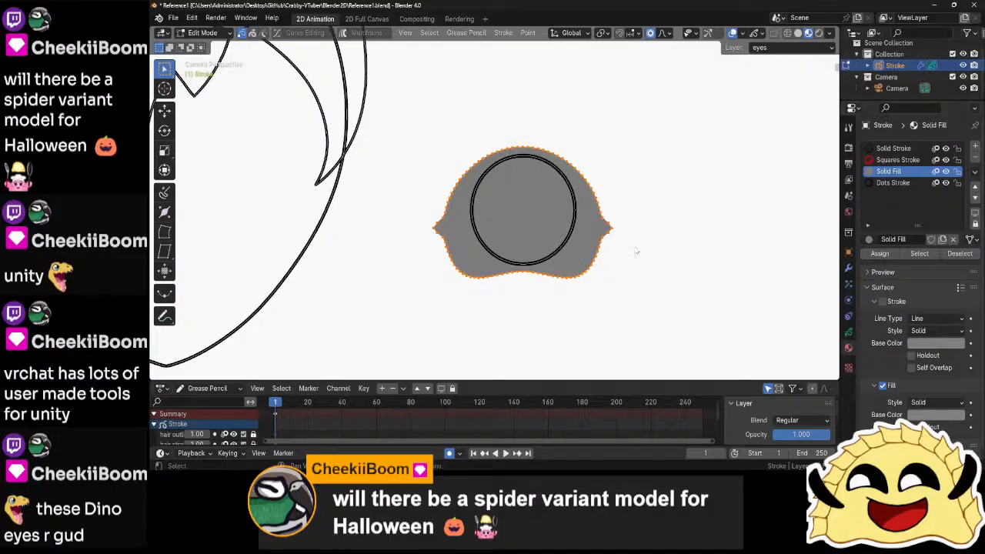
# - Create a new material with stroke off and a white fill, and assign it to the inner circle
pyautogui.click(572, 237)
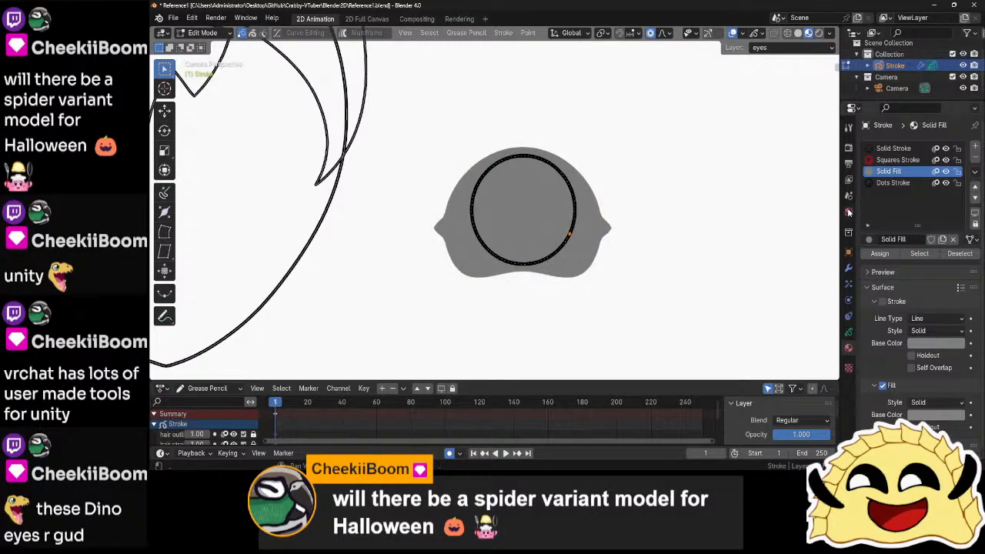
pyautogui.click(974, 146)
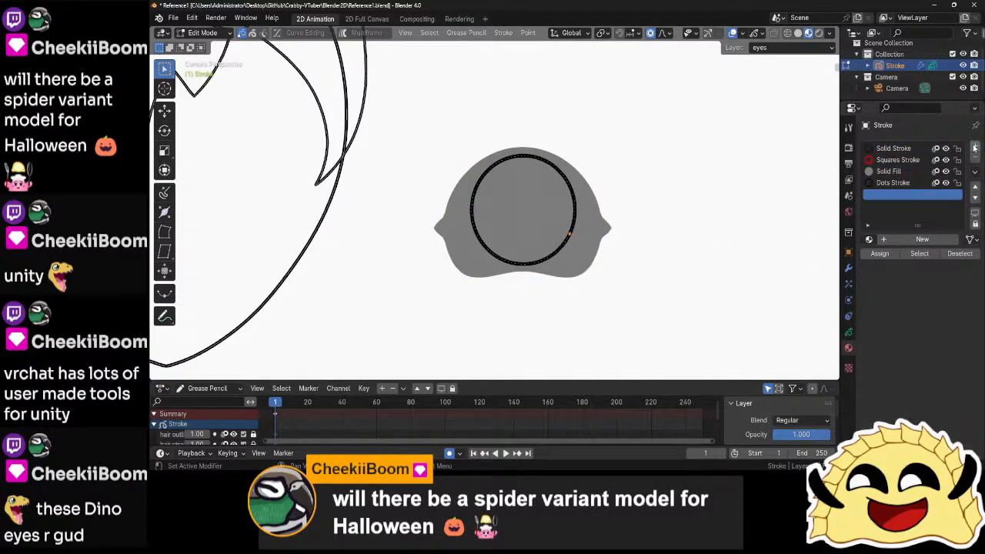
pyautogui.click(901, 239)
pyautogui.click(884, 386)
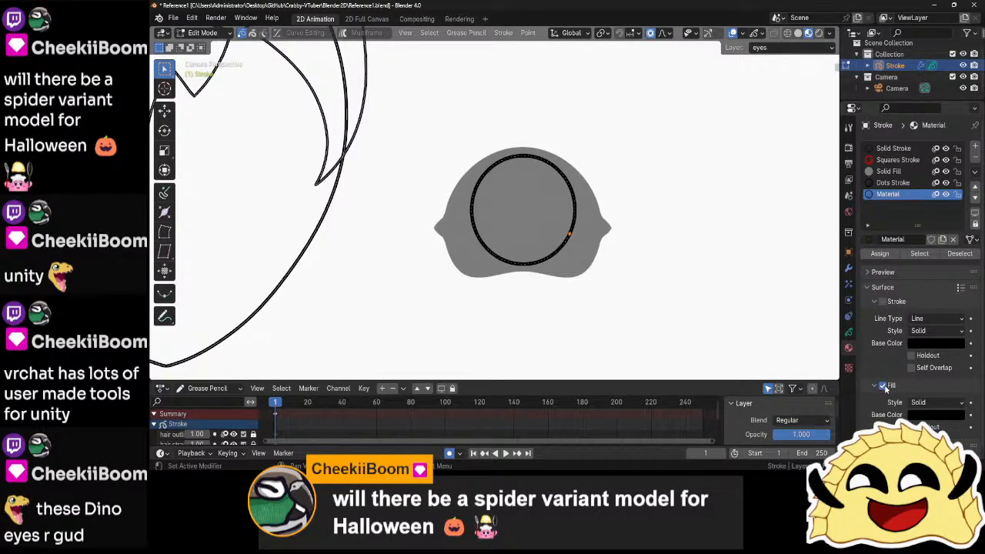
pyautogui.click(925, 417)
pyautogui.moveTo(903, 386); pyautogui.dragTo(938, 387)
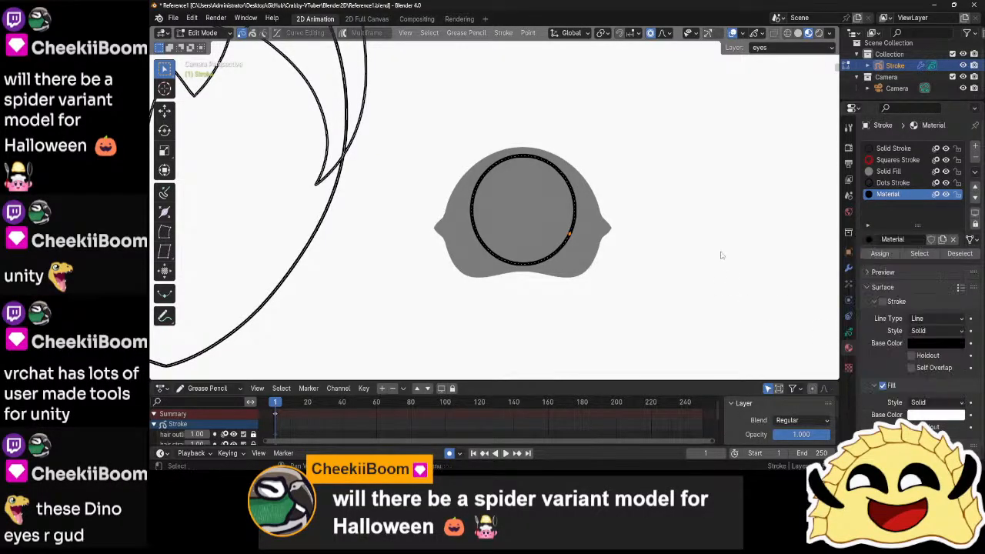
pyautogui.click(878, 255)
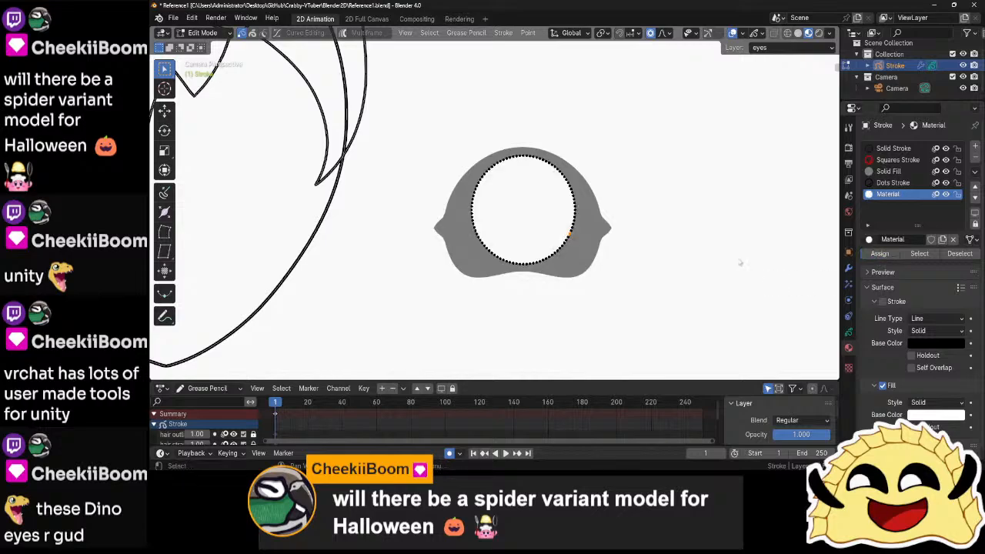
# - Select all of the white inner circle in Edit Mode and scale it up by about 1.251
pyautogui.press('Tab')
pyautogui.scroll(-1, 678, 268)
pyautogui.scroll(-6, 678, 268)
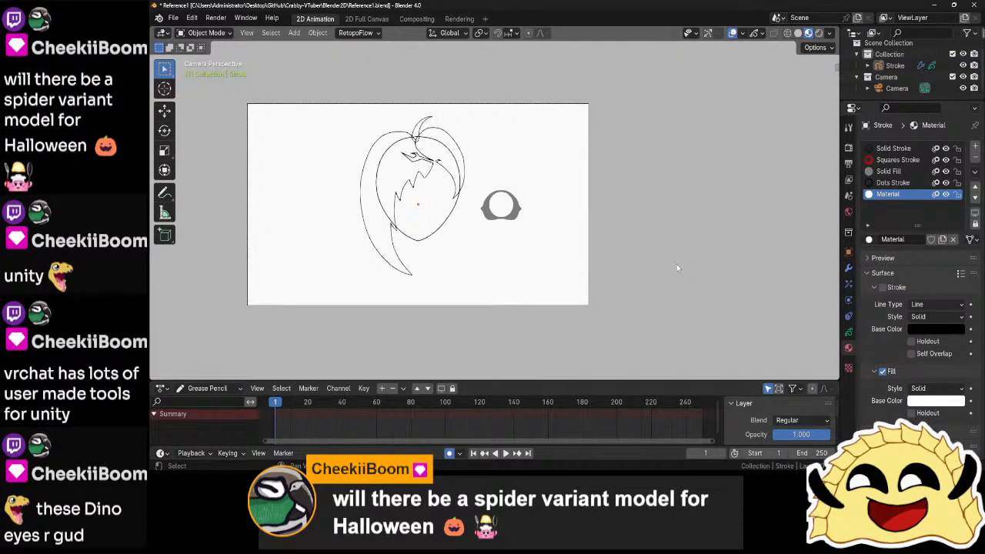
pyautogui.scroll(8, 676, 264)
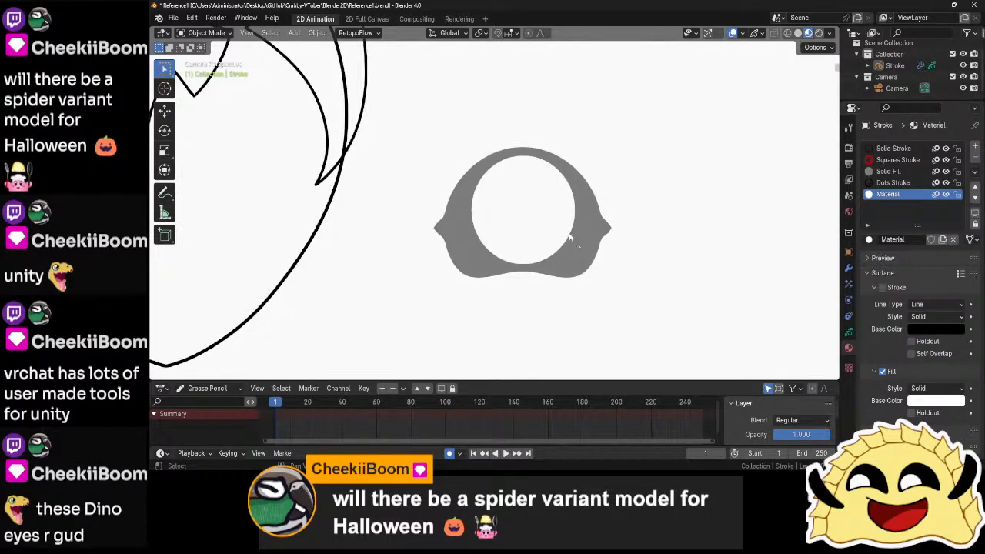
pyautogui.click(573, 235)
pyautogui.press('Tab')
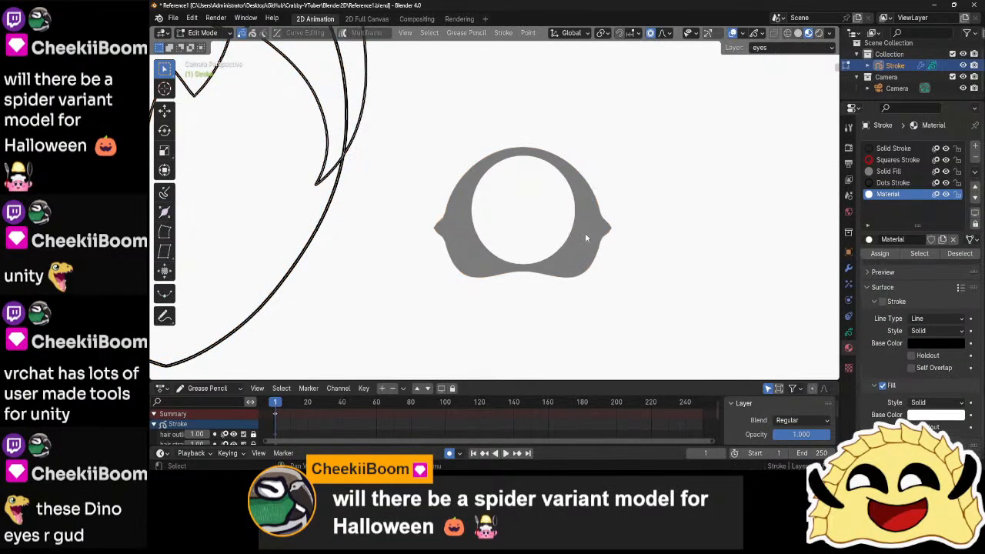
pyautogui.click(570, 237)
pyautogui.press('l')
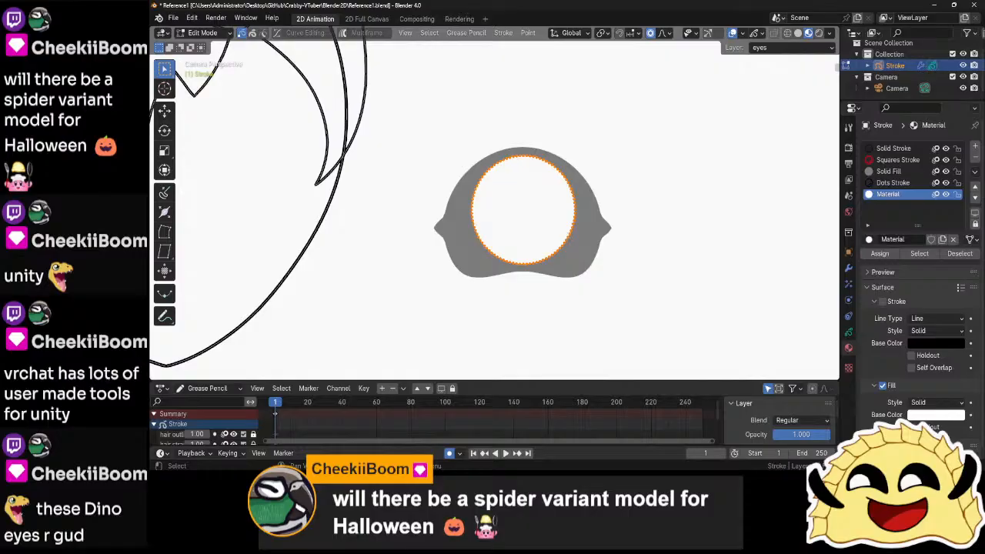
pyautogui.press('s')
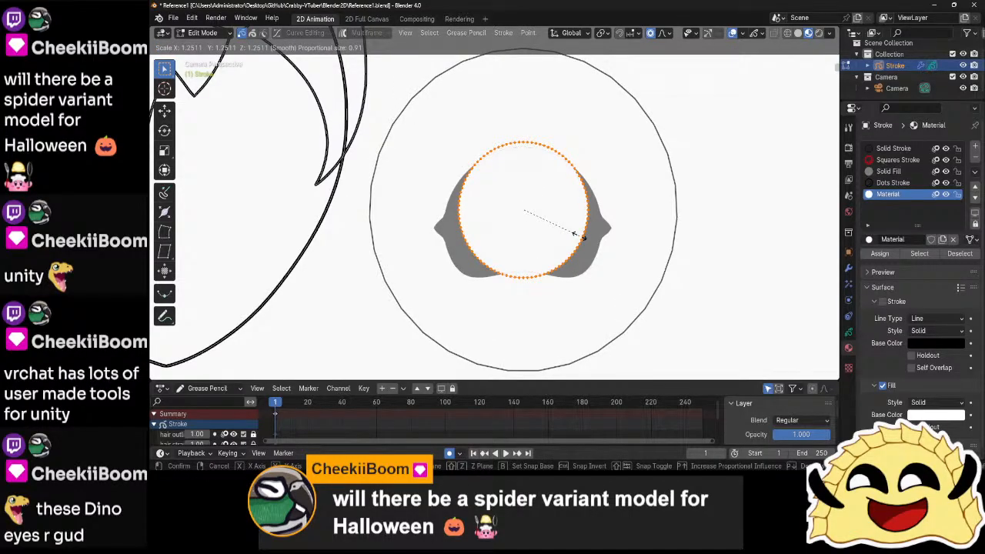
pyautogui.click(576, 233)
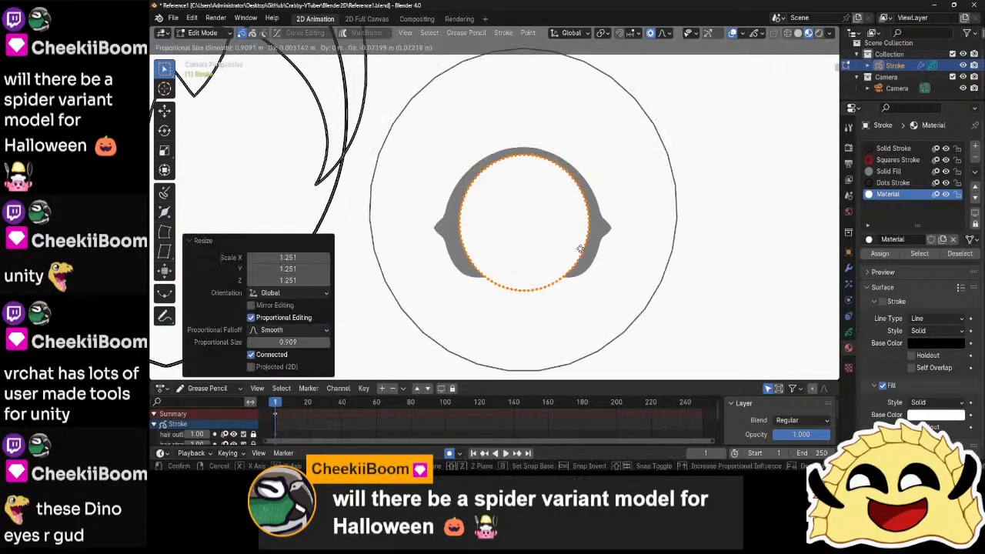
# - Move the white circle down about 0.09 m, scale it by about 1.06 over the grey shape, and return to Object Mode
pyautogui.press('g')
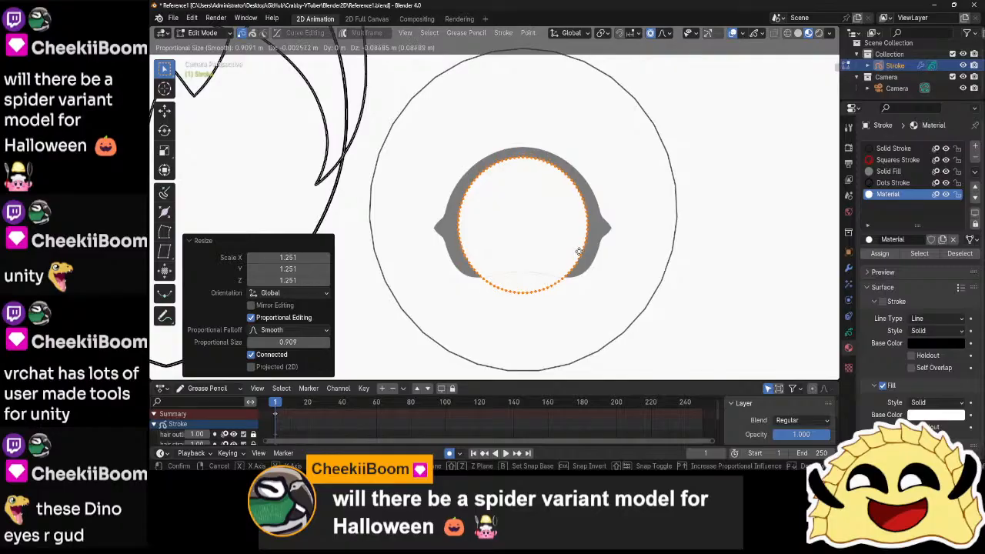
pyautogui.click(580, 256)
pyautogui.press('s')
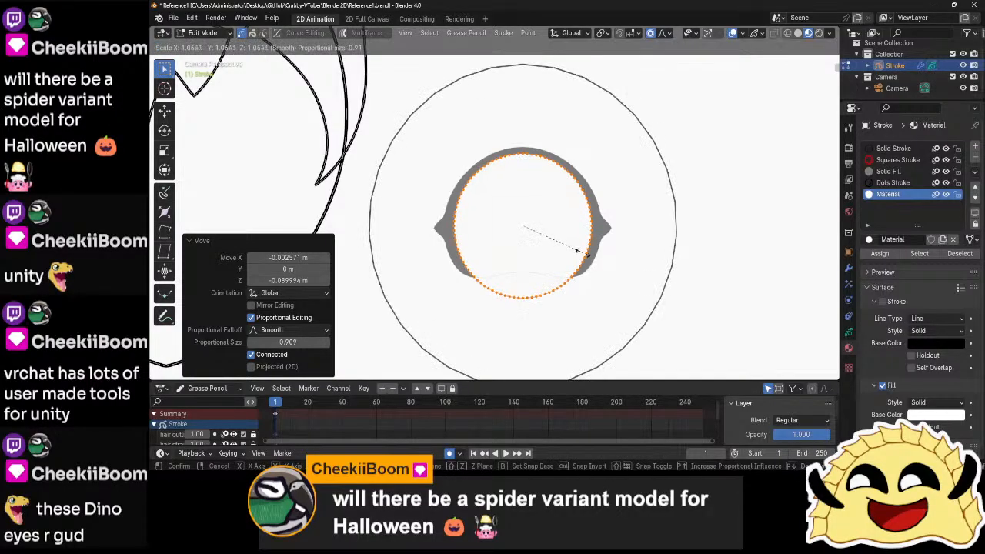
pyautogui.click(581, 254)
pyautogui.press('Tab')
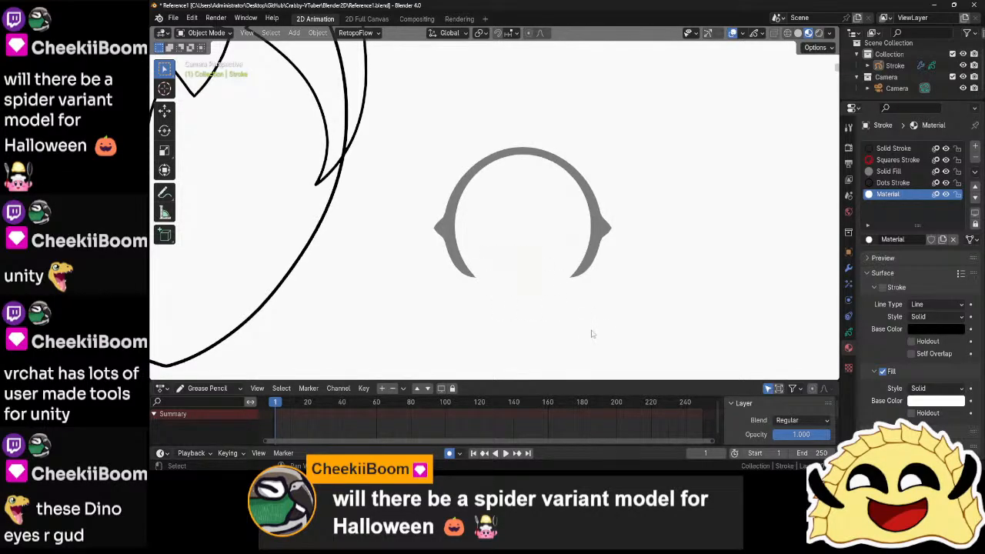
pyautogui.keyDown('shift'); pyautogui.moveTo(594, 334); pyautogui.dragTo(655, 305, button='middle'); pyautogui.keyUp('shift')
pyautogui.scroll(-3, 655, 306)
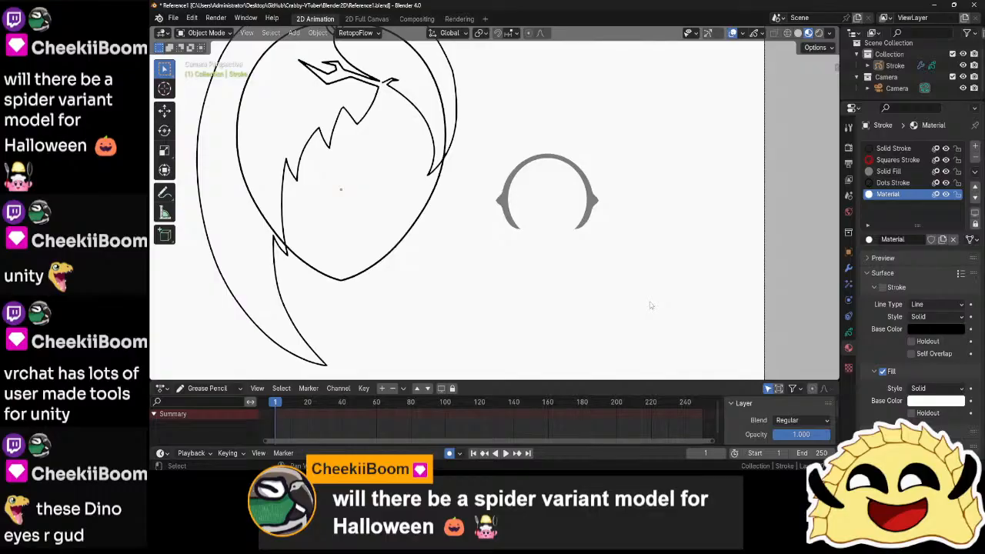
# - Edit the eye stroke object, select the whole grey outer eye outline, and paste a copy of it in place
pyautogui.click(559, 227)
pyautogui.scroll(5, 559, 229)
pyautogui.press('Tab')
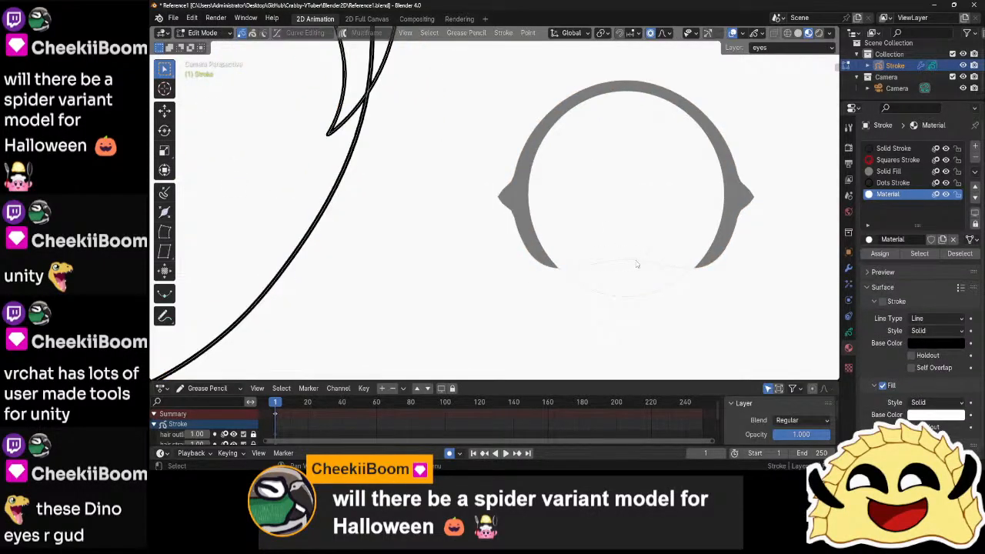
pyautogui.click(554, 269)
pyautogui.press('a')
pyautogui.hotkey('ctrl', 'v')
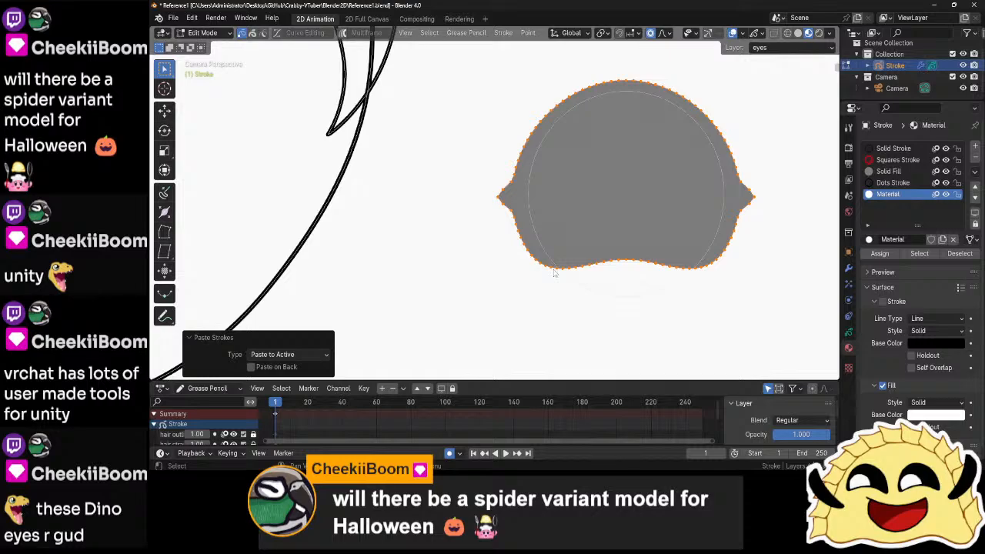
# - Try to select the pasted outline's top and sides by isolating its bottom curve and inverting the selection
pyautogui.keyDown('ctrl'); pyautogui.moveTo(554, 270); pyautogui.dragTo(483, 141); pyautogui.keyUp('ctrl')
pyautogui.moveTo(483, 56)
pyautogui.keyDown('ctrl'); pyautogui.mouseDown()
pyautogui.moveTo(689, 126)
pyautogui.moveTo(814, 191)
pyautogui.mouseUp(); pyautogui.keyUp('ctrl')
pyautogui.moveTo(784, 146)
pyautogui.keyDown('ctrl'); pyautogui.mouseDown()
pyautogui.moveTo(739, 208)
pyautogui.moveTo(707, 287)
pyautogui.moveTo(694, 296)
pyautogui.mouseUp(); pyautogui.keyUp('ctrl')
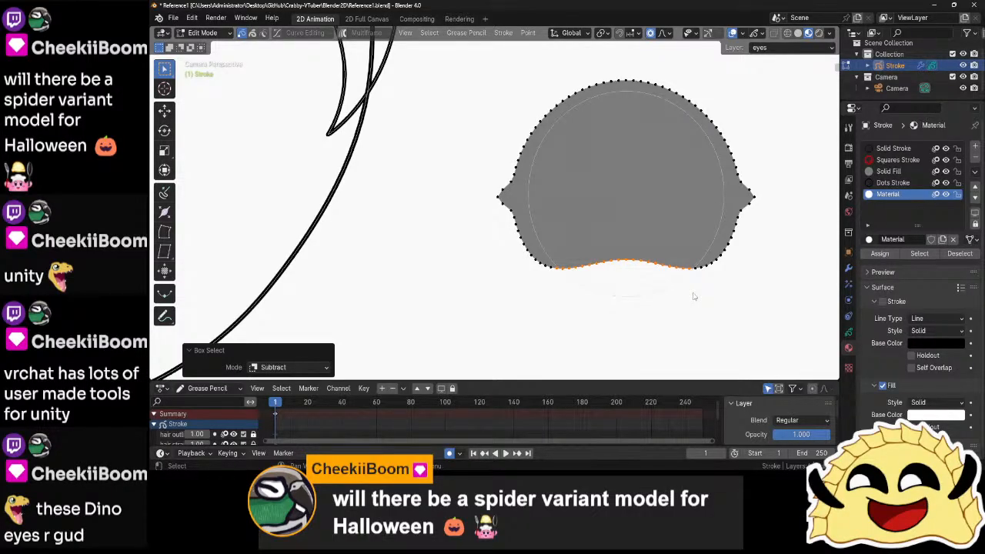
pyautogui.hotkey('ctrl', 'i')
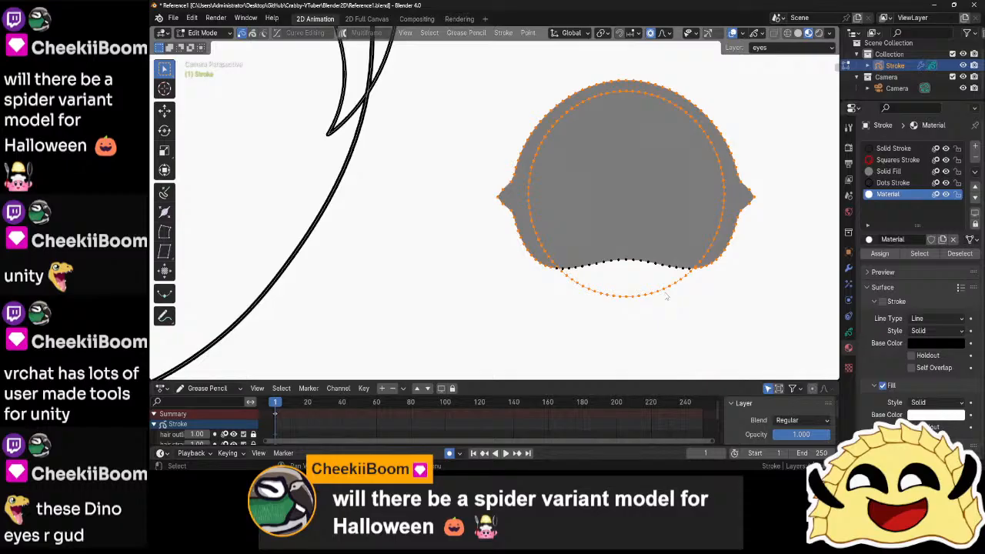
pyautogui.hotkey('ctrl', 'i')
# - Grow the selection over the whole pasted outline, exclude the bottom curve's points, and delete the selected points
pyautogui.press('ctrl+KP_Add')
pyautogui.press('ctrl+KP_Add')
pyautogui.press('ctrl+KP_Add')
pyautogui.press('ctrl+KP_Add')
pyautogui.press('ctrl+KP_Add')
pyautogui.press('ctrl+KP_Add')
pyautogui.moveTo(700, 254); pyautogui.dragTo(554, 298)
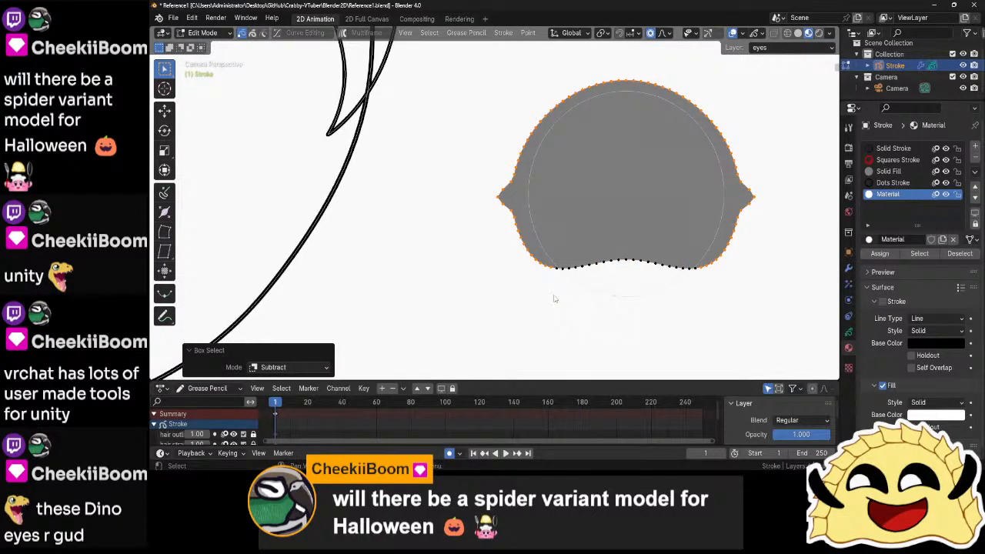
pyautogui.press('x')
pyautogui.click(554, 293)
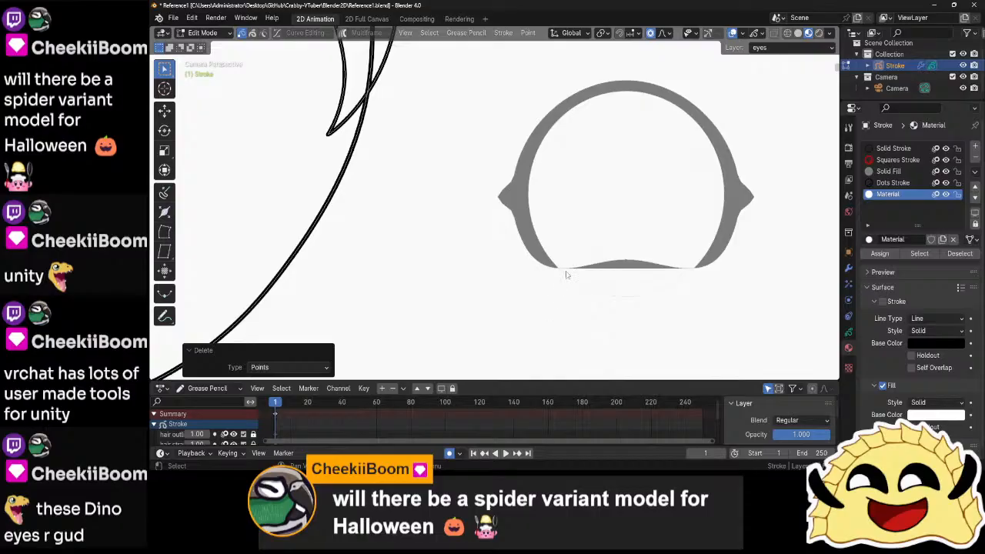
# - Undo the last deletion of points on the eye drawing
pyautogui.scroll(-6, 598, 280)
pyautogui.scroll(6, 599, 281)
pyautogui.hotkey('ctrl', 'z')
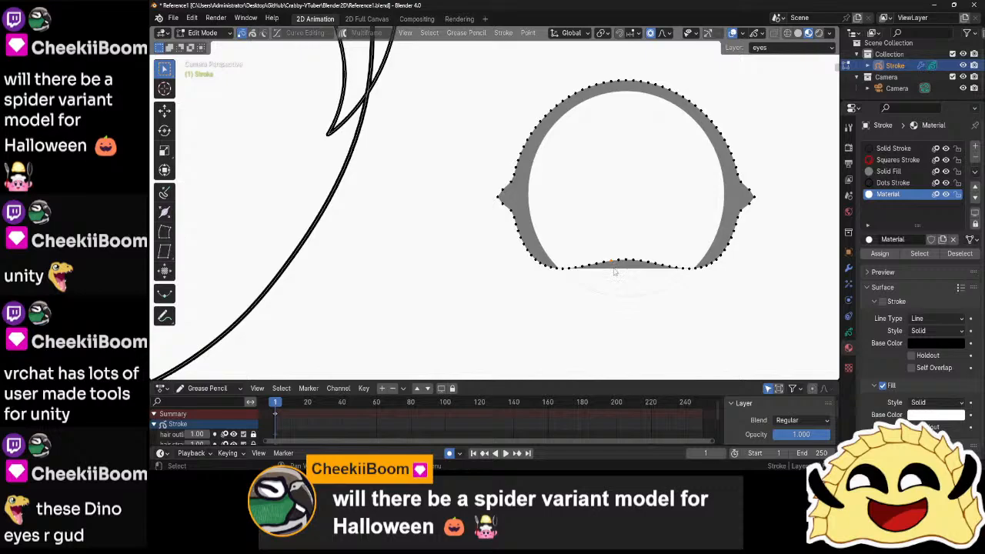
pyautogui.click(617, 266)
pyautogui.press('g')
pyautogui.rightClick(623, 251)
# - Select all strokes that use the Solid Fill material, and clear the selection again
pyautogui.click(891, 171)
pyautogui.click(916, 256)
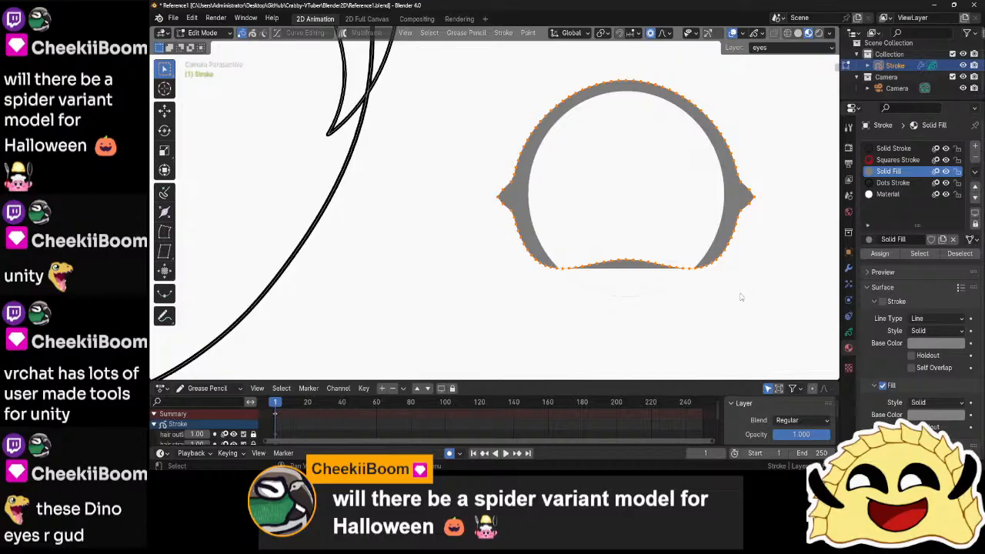
pyautogui.click(668, 284)
# - Select the complete outer eye outline and move it 2 m up along the Z axis, away from the lower strip
pyautogui.click(622, 263)
pyautogui.scroll(2, 632, 285)
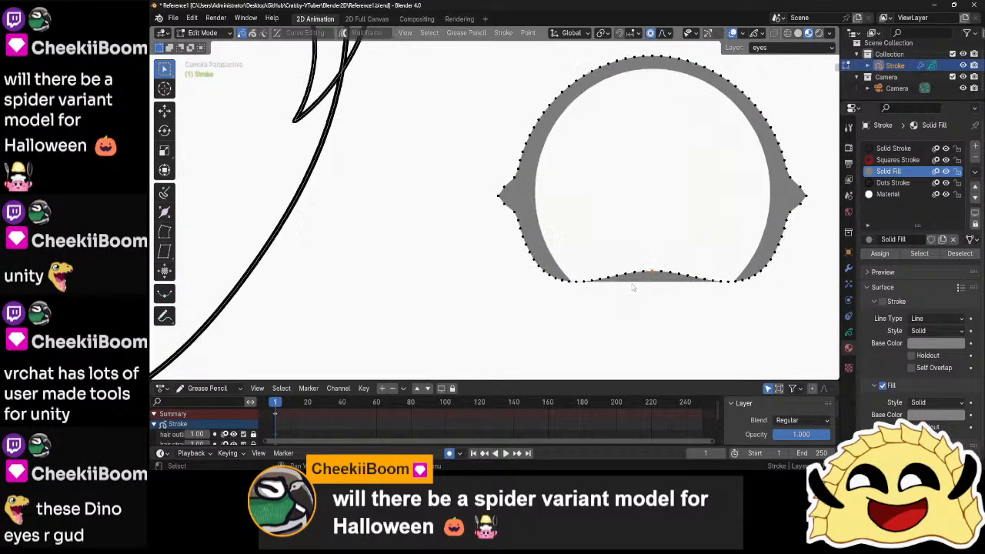
pyautogui.scroll(3, 634, 287)
pyautogui.keyDown('shift'); pyautogui.moveTo(633, 286); pyautogui.dragTo(488, 176, button='middle'); pyautogui.keyUp('shift')
pyautogui.scroll(-3, 564, 194)
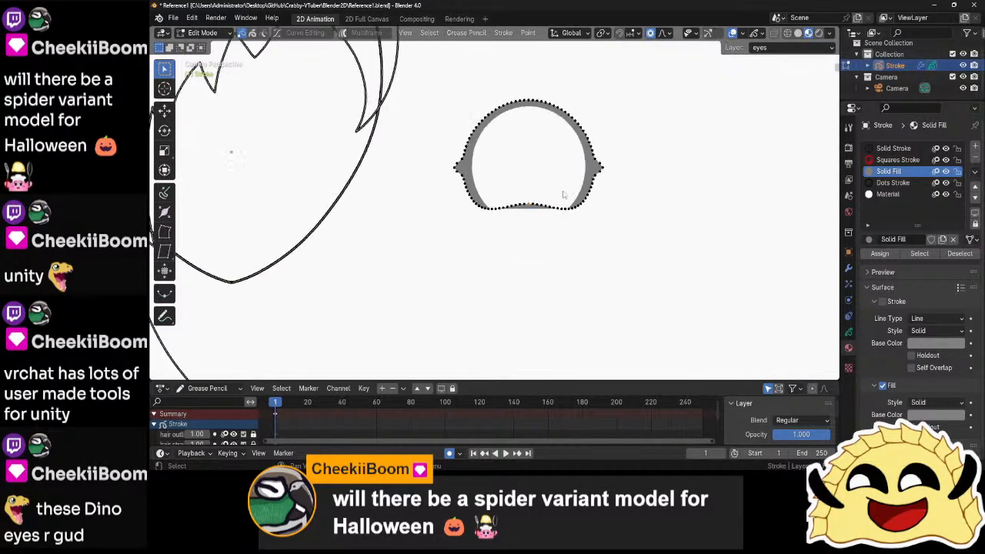
pyautogui.scroll(3, 566, 200)
pyautogui.press('a')
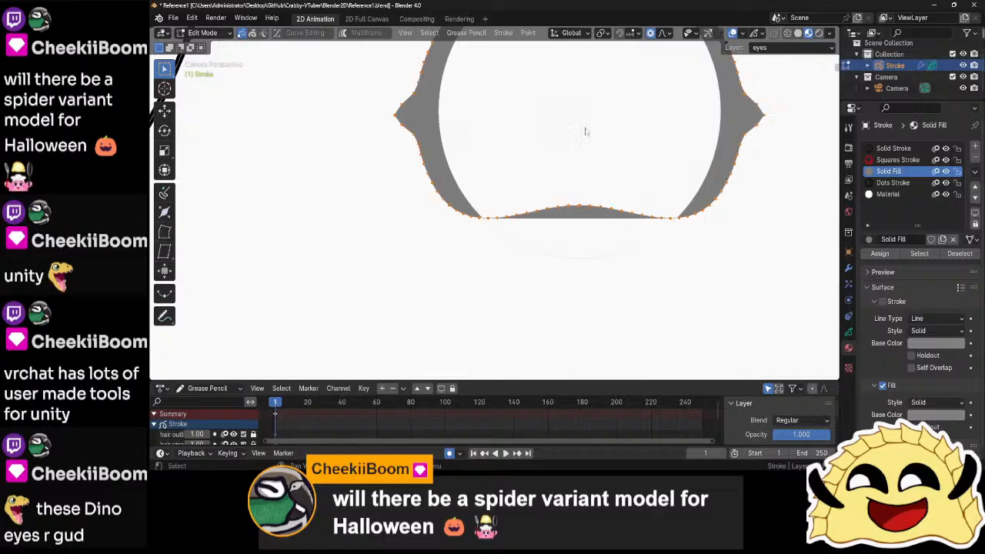
pyautogui.press('g')
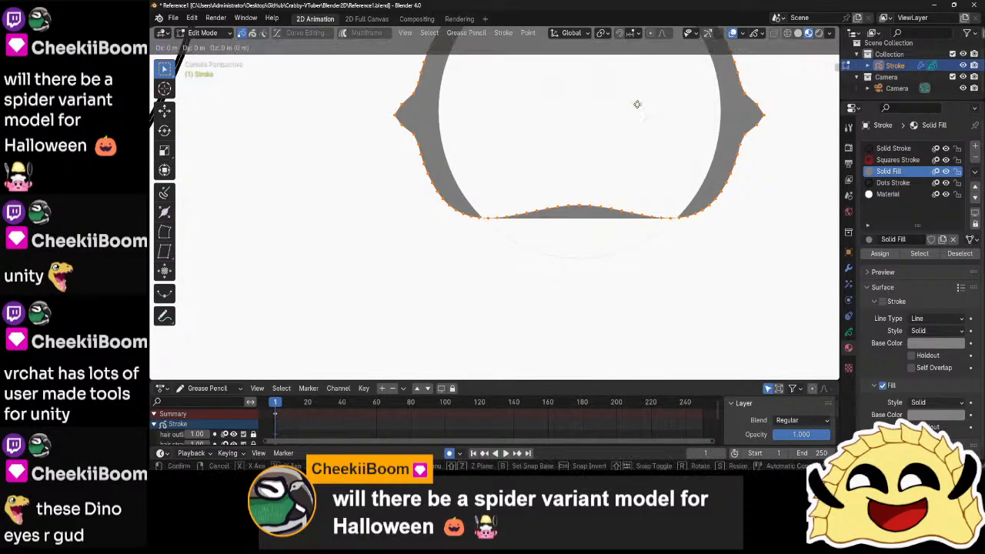
pyautogui.press('z')
pyautogui.press('2')
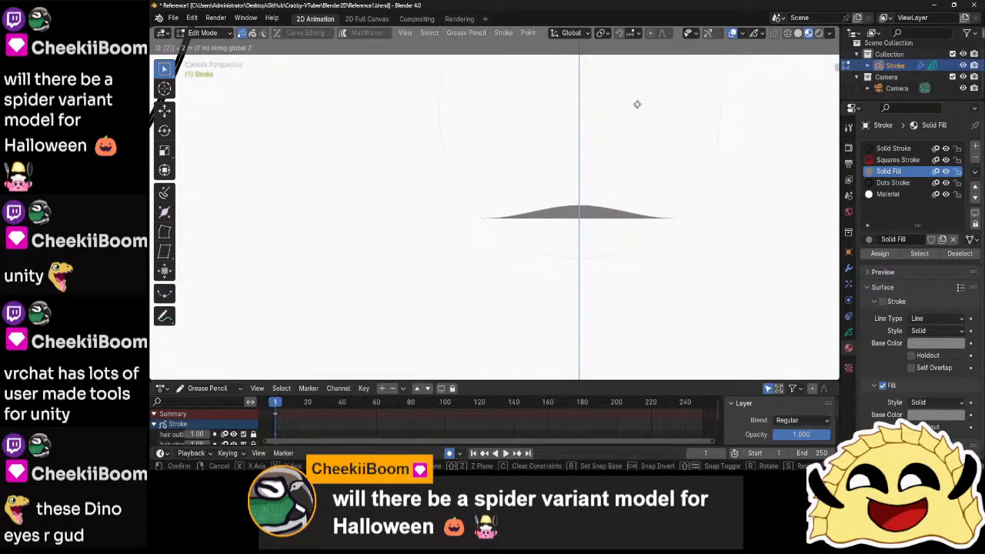
pyautogui.press('Return')
# - Extrude points from the left end of the remaining lower strip, following the eye circle's curve down to its lowest point
pyautogui.click(581, 205)
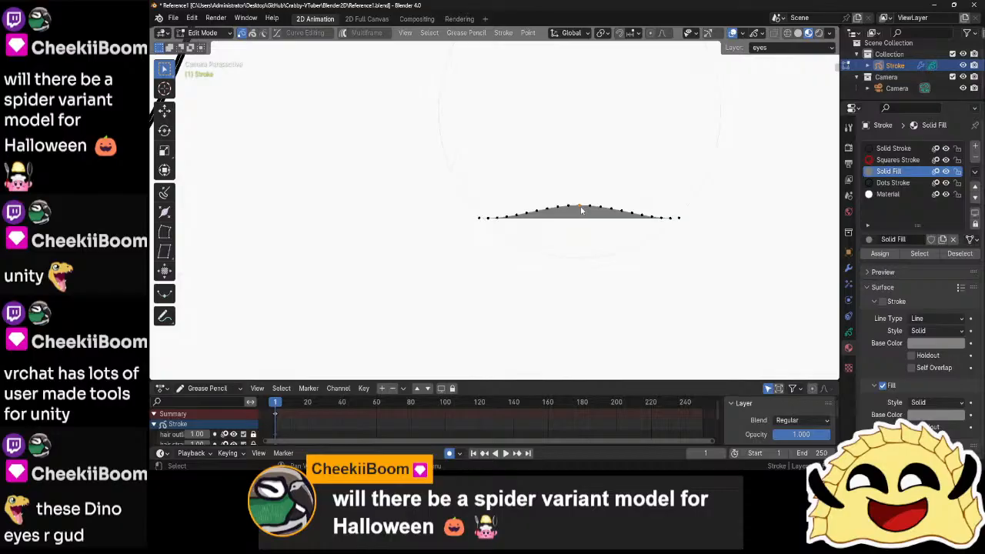
pyautogui.press('l')
pyautogui.scroll(-11, 589, 196)
pyautogui.scroll(6, 588, 196)
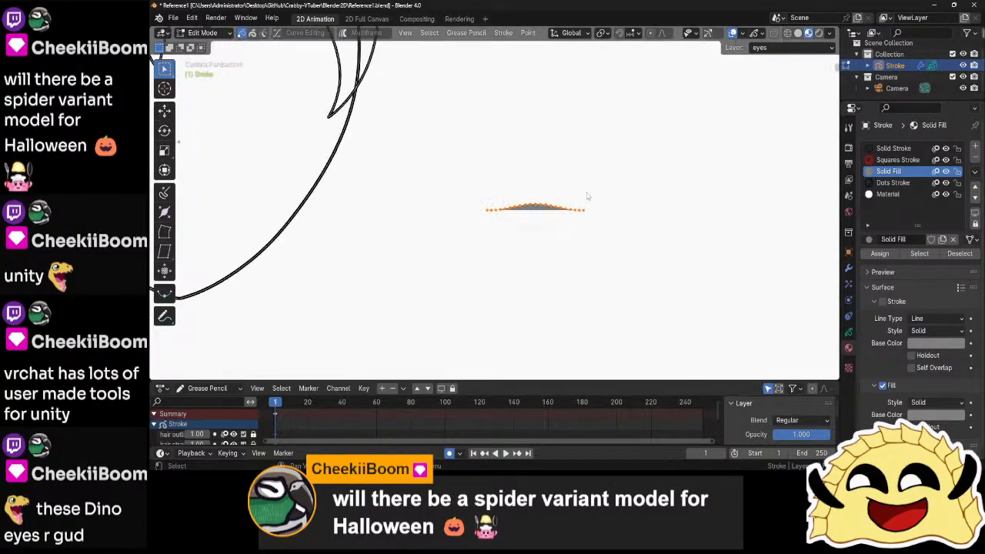
pyautogui.scroll(7, 588, 196)
pyautogui.click(457, 240)
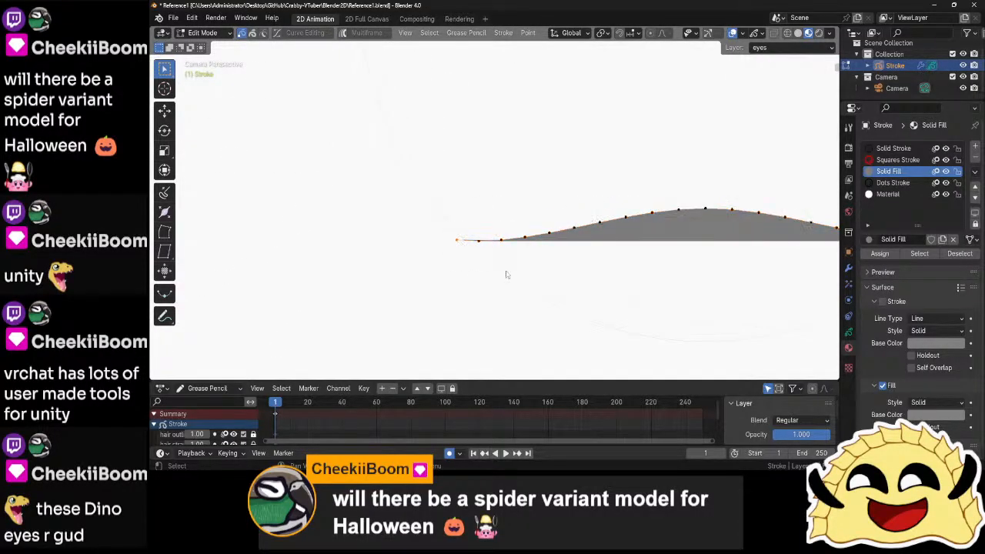
pyautogui.scroll(-5, 506, 275)
pyautogui.press('g')
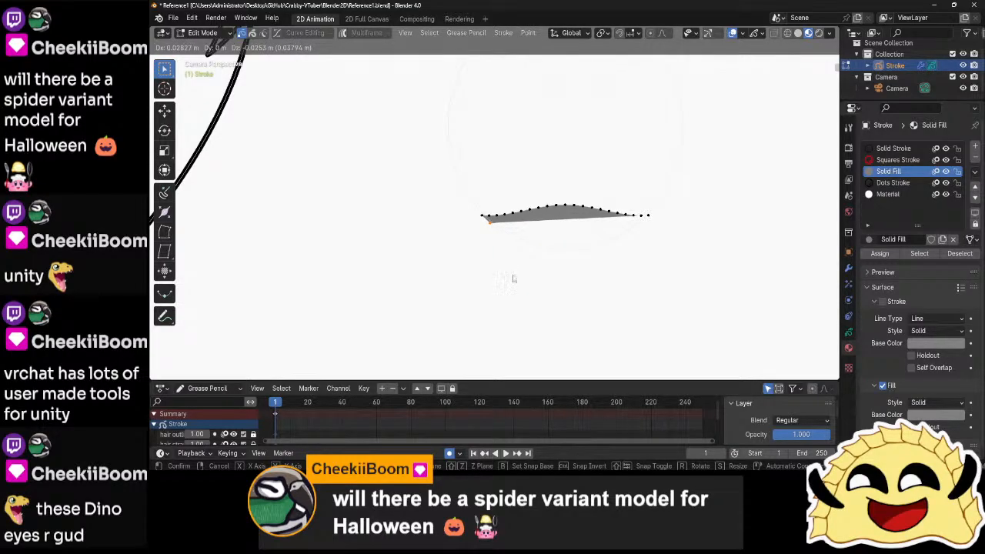
pyautogui.click(512, 276)
pyautogui.press('e')
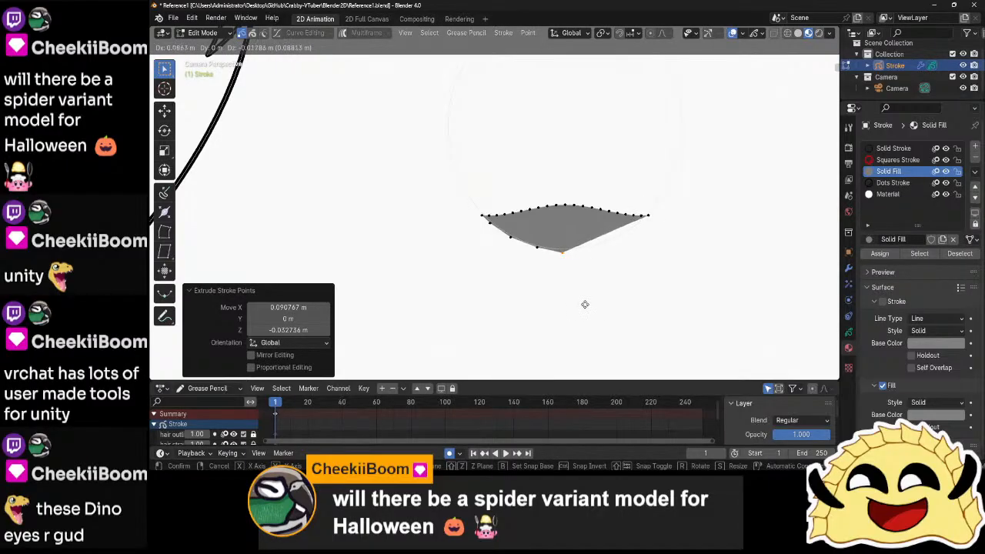
pyautogui.click(584, 303)
# - Extrude further points along the circle up to the strip's right end to complete the lower eye shape, and return to Object Mode
pyautogui.press('e')
pyautogui.click(610, 305)
pyautogui.press('e')
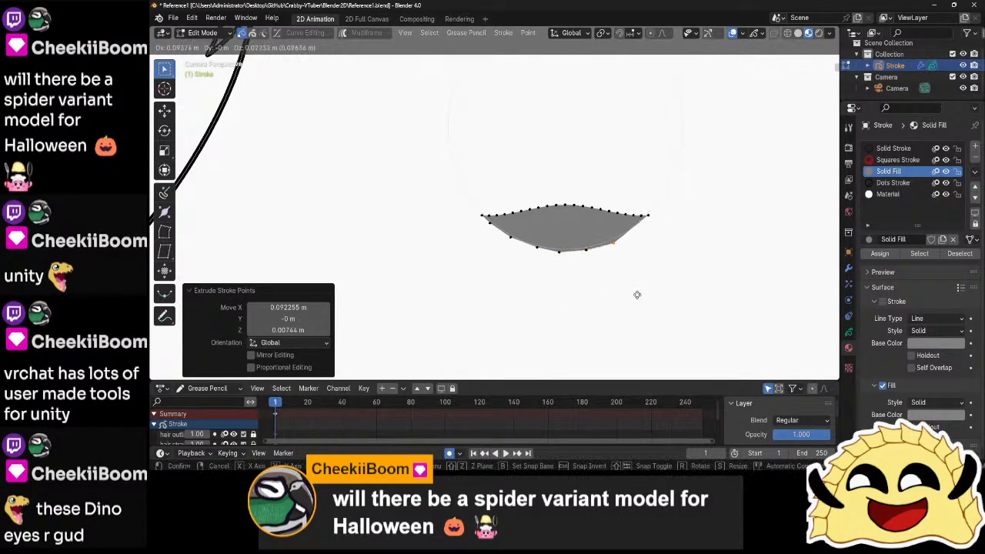
pyautogui.click(640, 291)
pyautogui.press('e')
pyautogui.click(667, 277)
pyautogui.press('e')
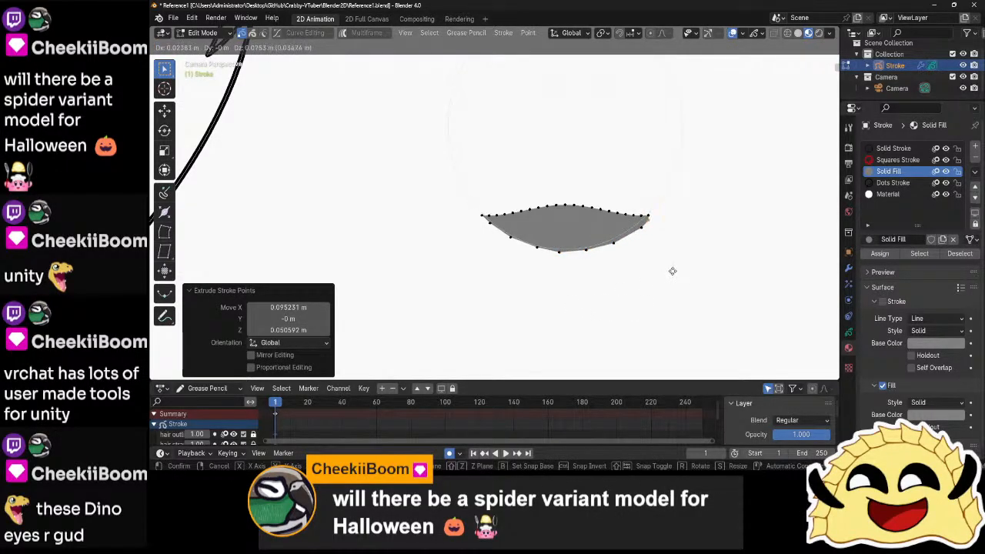
pyautogui.click(677, 265)
pyautogui.hotkey('ctrl', 'Tab')
pyautogui.click(656, 277)
# - Move the raised outer eye outline back down along the Z axis to its original place around the white circle, and leave Edit Mode
pyautogui.keyDown('shift'); pyautogui.moveTo(657, 277); pyautogui.dragTo(623, 378, button='middle'); pyautogui.keyUp('shift')
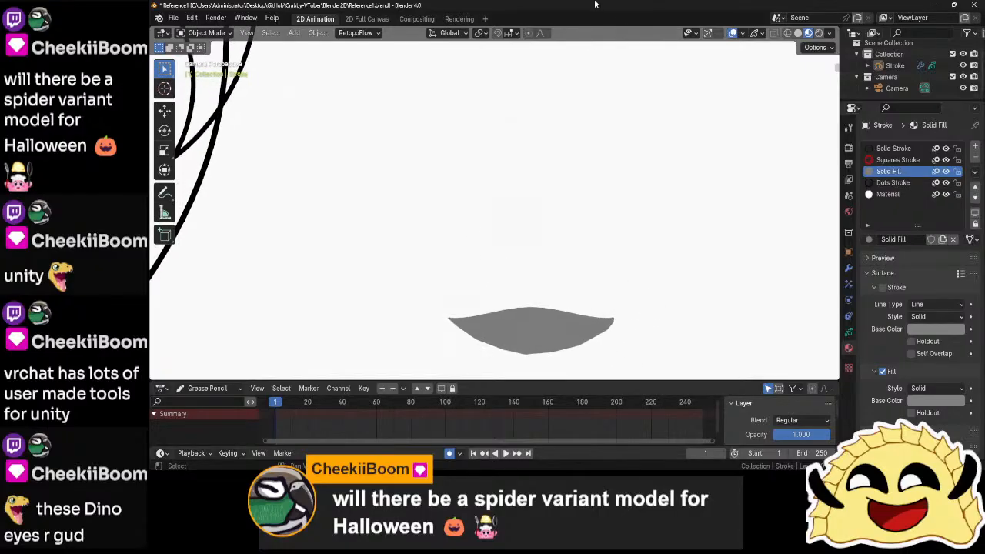
pyautogui.scroll(-9, 578, 186)
pyautogui.click(521, 81)
pyautogui.press('Tab')
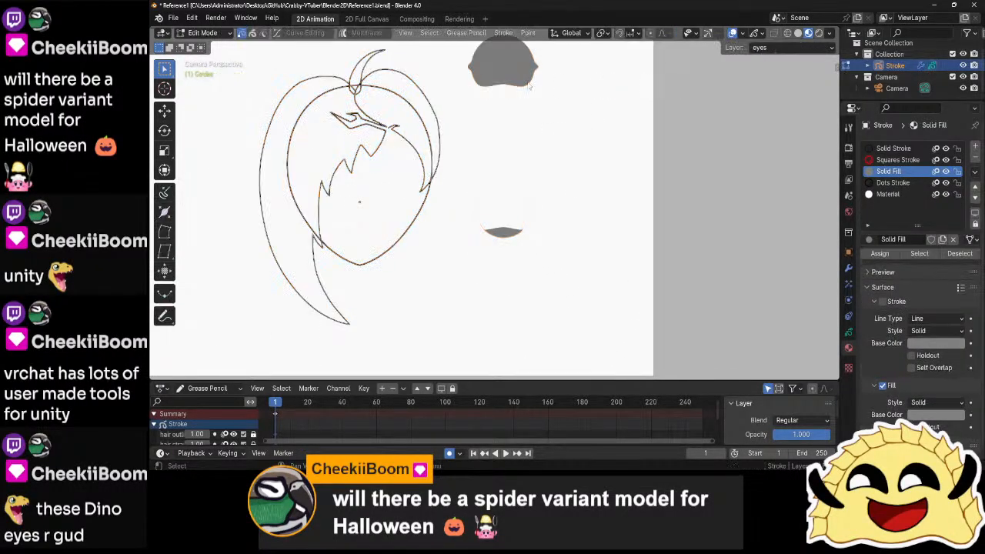
pyautogui.click(528, 87)
pyautogui.write('lgz-1')
pyautogui.press('Return')
pyautogui.hotkey('ctrl', 'Tab')
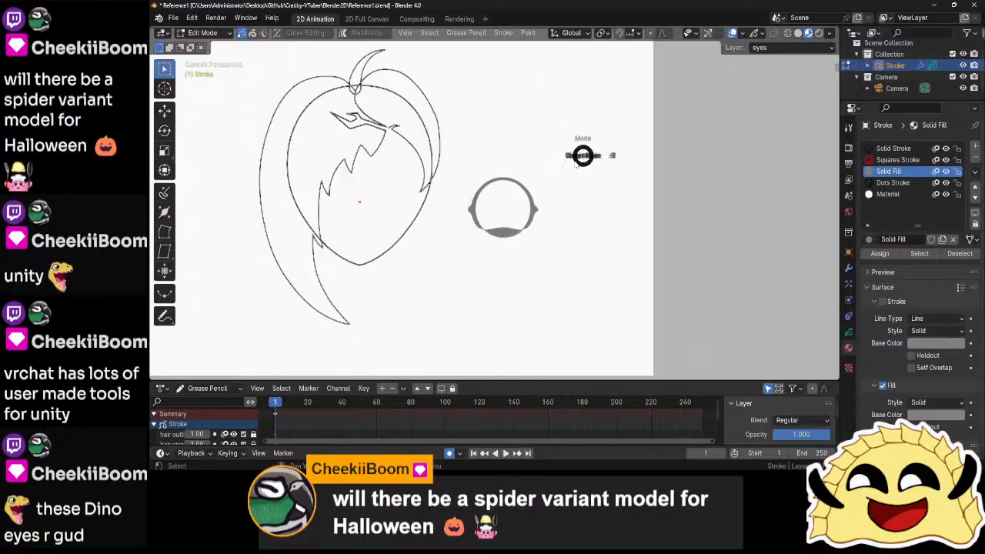
pyautogui.click(591, 192)
pyautogui.scroll(5, 594, 203)
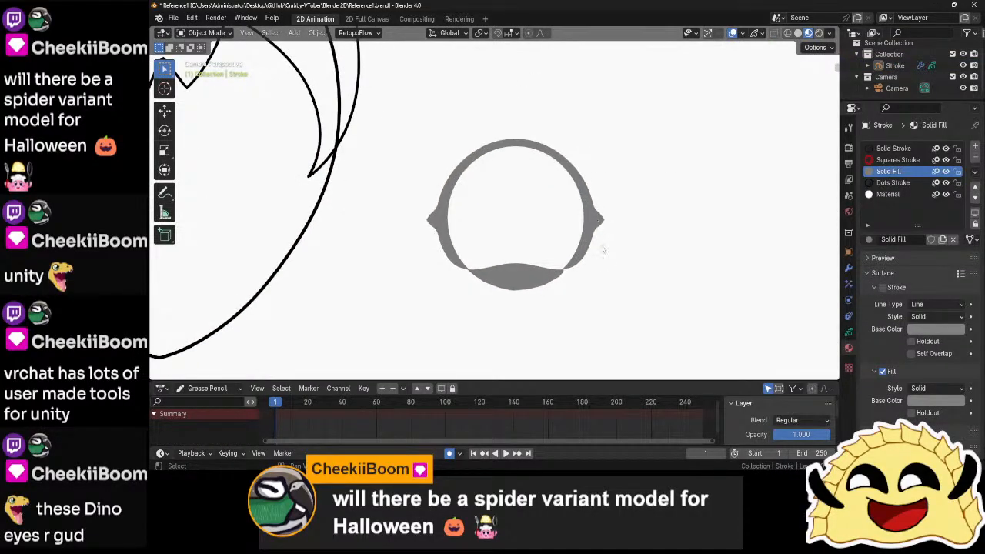
pyautogui.keyDown('shift'); pyautogui.moveTo(616, 270); pyautogui.dragTo(629, 222, button='middle'); pyautogui.keyUp('shift')
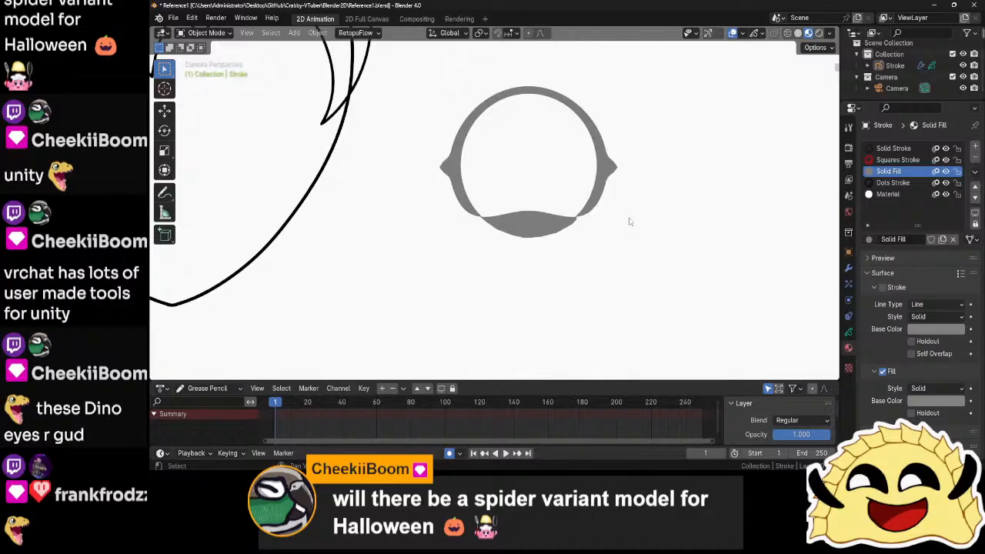
pyautogui.scroll(-2, 630, 221)
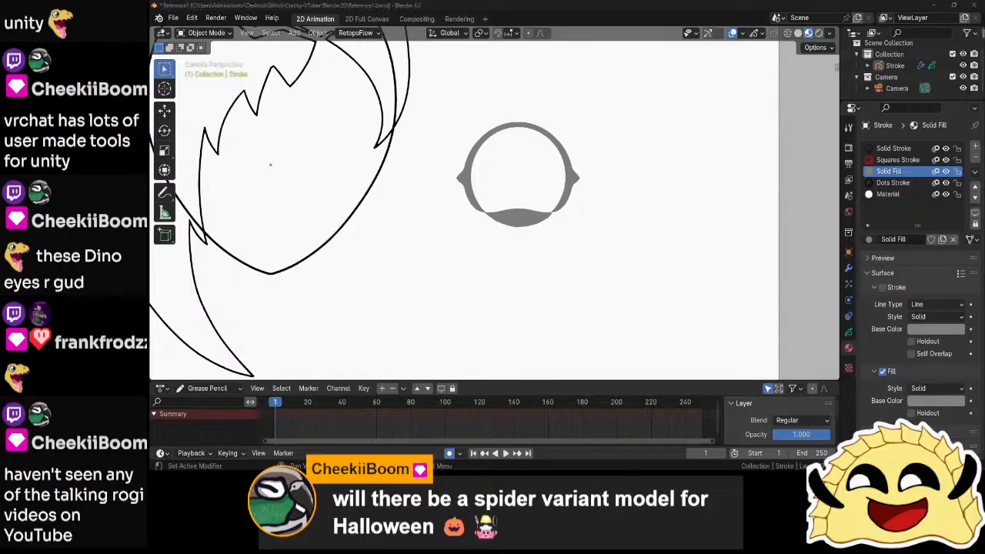
# - Switch to the browser and open the video "Shorts Compilation: Introductions to Blender (Beginner Tutorials)" from the channel's Blender Tutorials
pyautogui.hotkey('alt', 'Tab')
pyautogui.press('super+d')
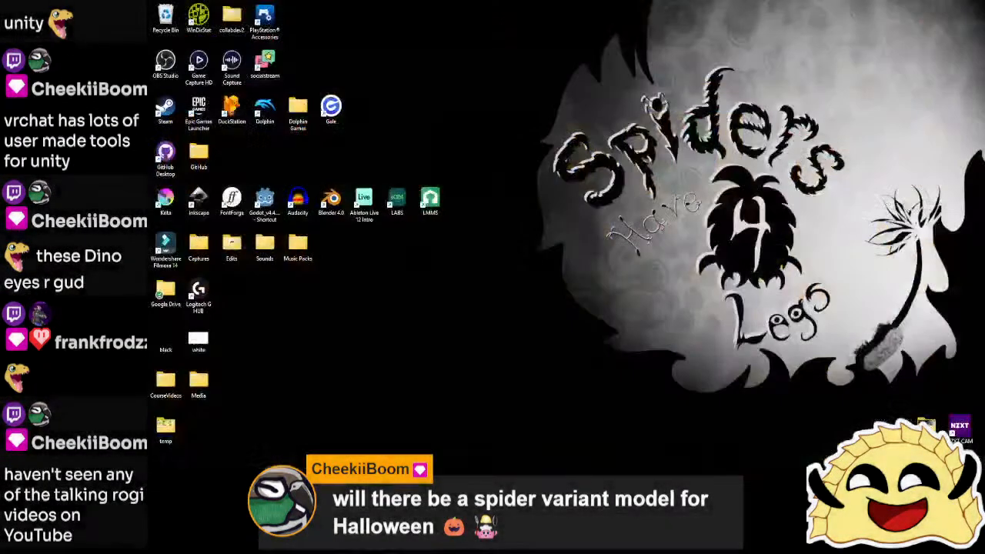
pyautogui.hotkey('alt', 'Tab')
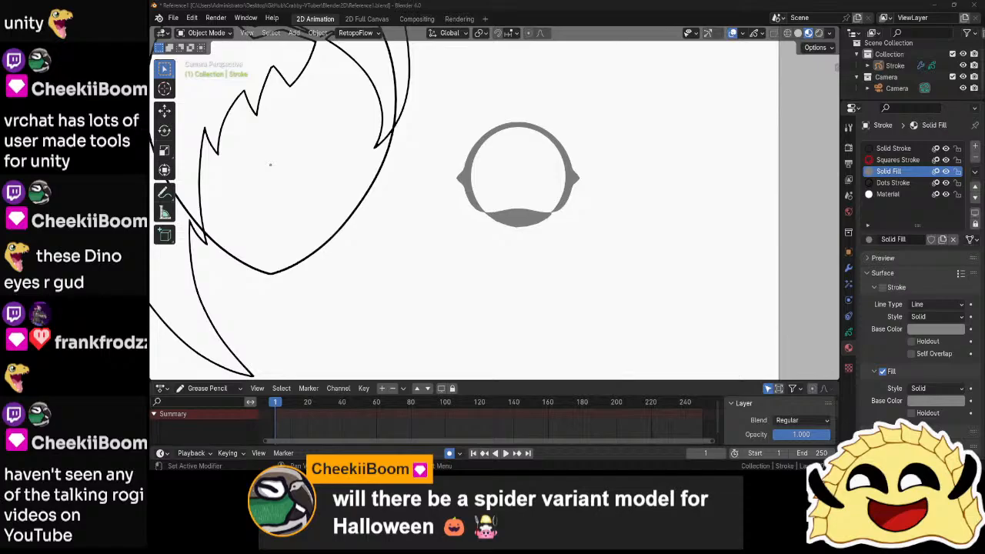
pyautogui.moveTo(984, 127); pyautogui.dragTo(569, 3)
pyautogui.scroll(-3, 588, 192)
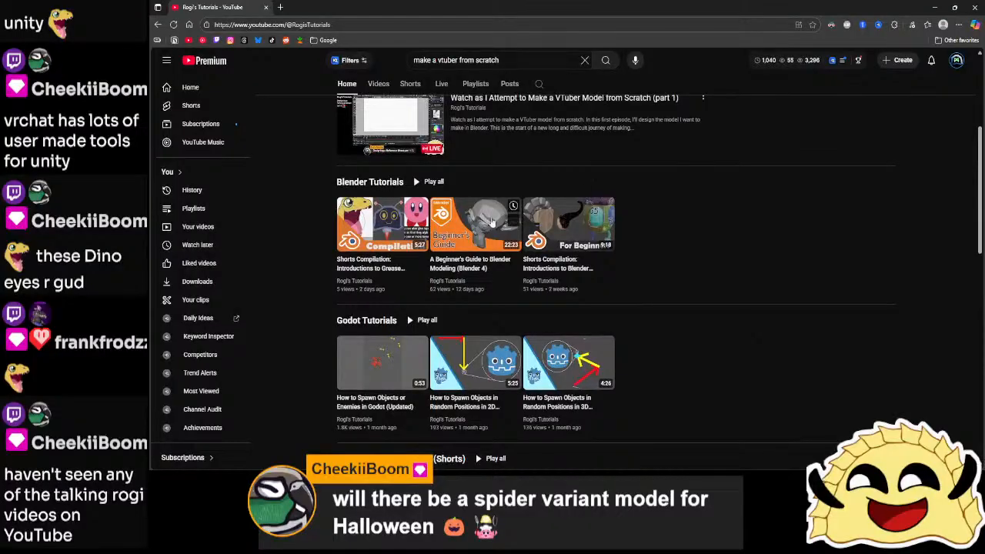
pyautogui.click(561, 224)
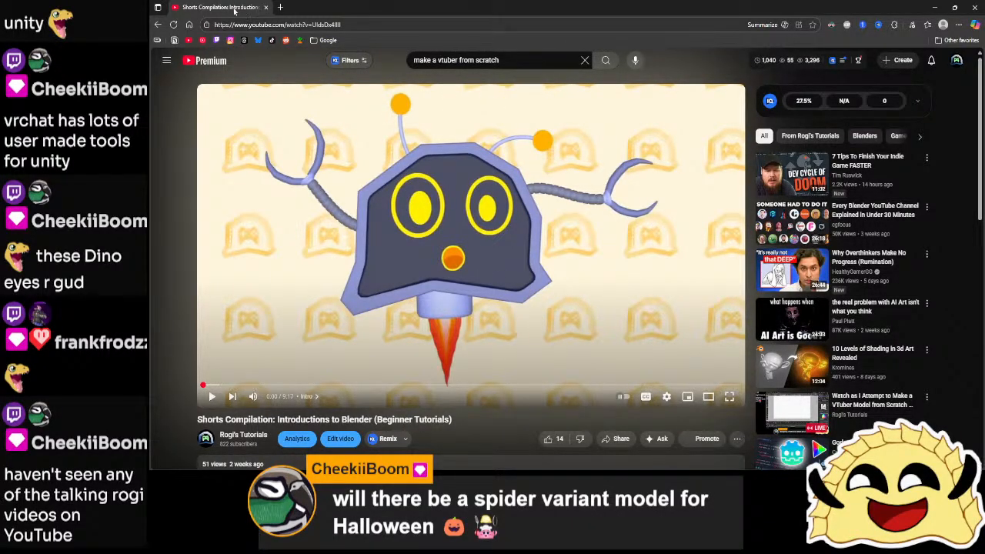
# - Watch the start of the video muted, close its tab and return to Blender
pyautogui.click(253, 396)
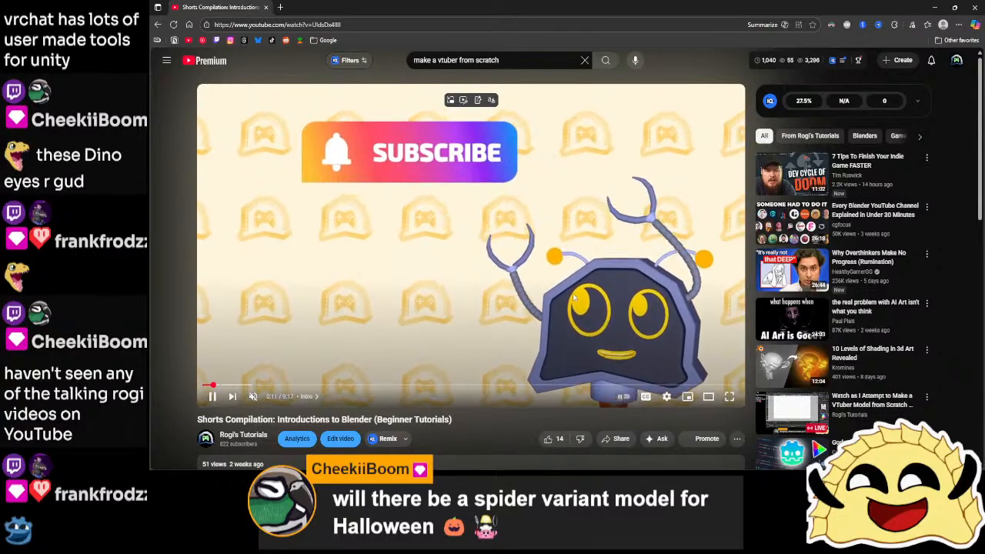
pyautogui.click(501, 304)
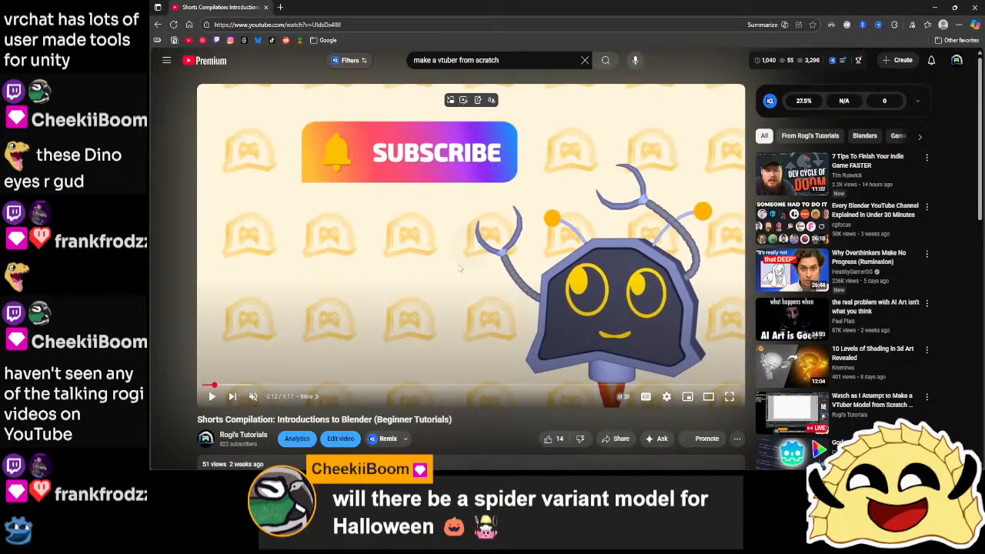
pyautogui.click(267, 8)
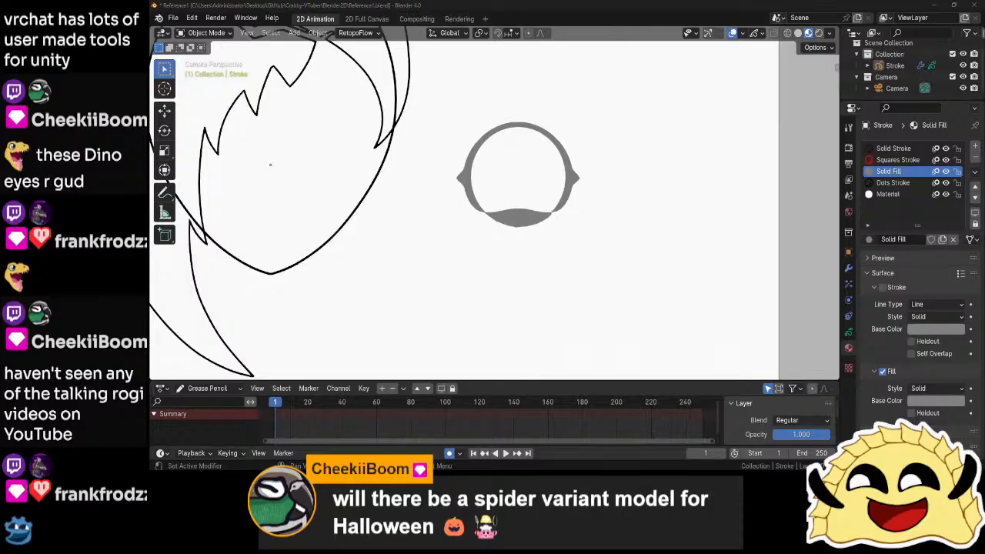
pyautogui.press('super+d')
pyautogui.press('super+d')
pyautogui.scroll(5, 555, 257)
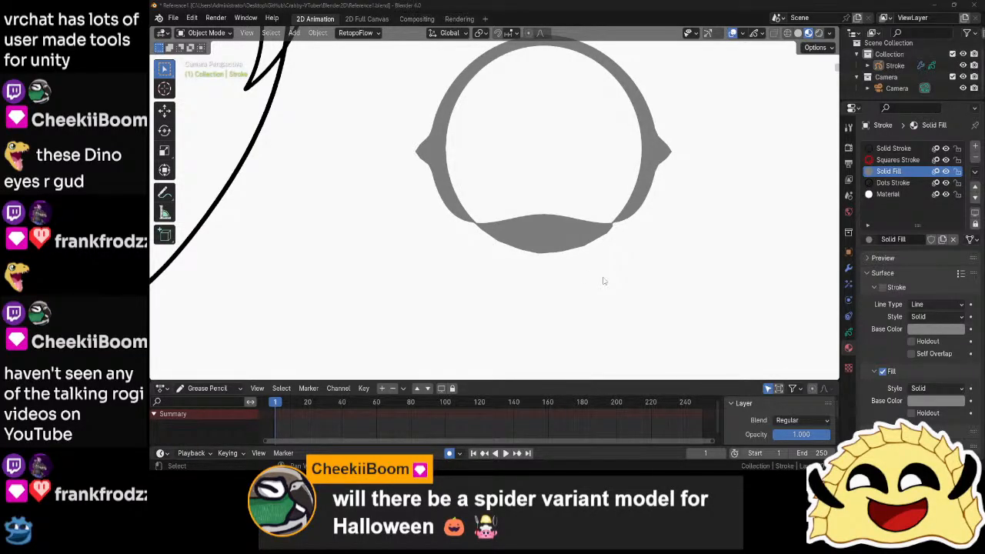
pyautogui.scroll(-7, 604, 281)
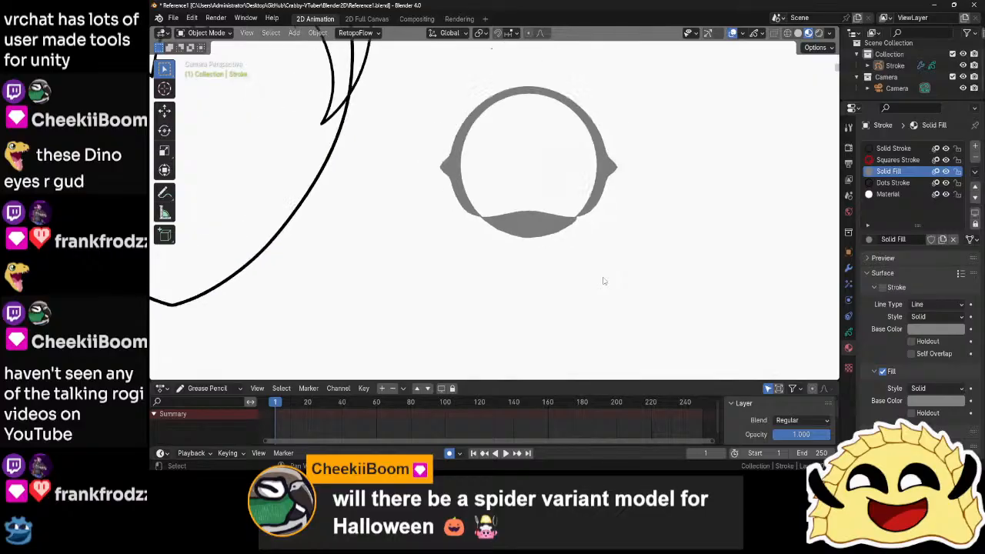
pyautogui.scroll(2, 604, 281)
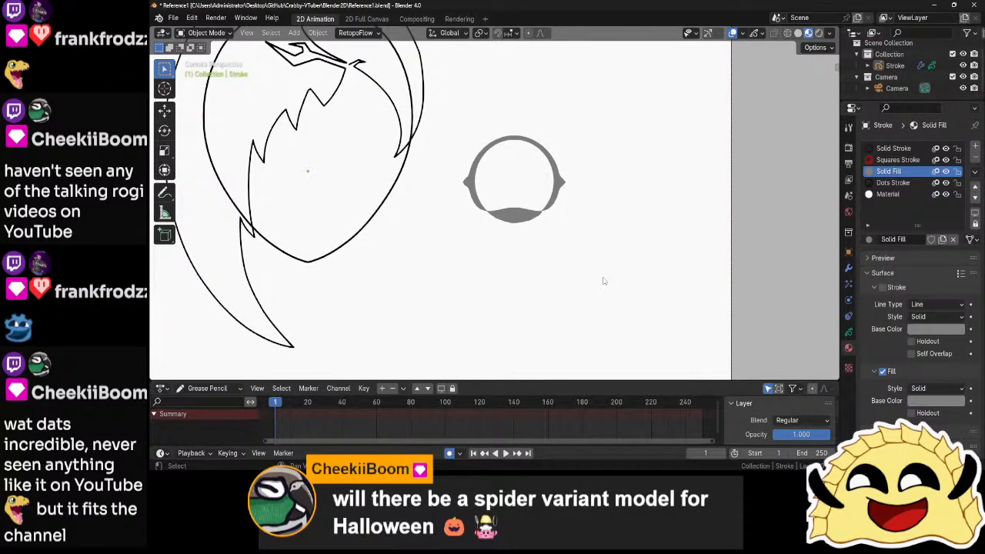
pyautogui.scroll(2, 604, 281)
pyautogui.scroll(-5, 604, 281)
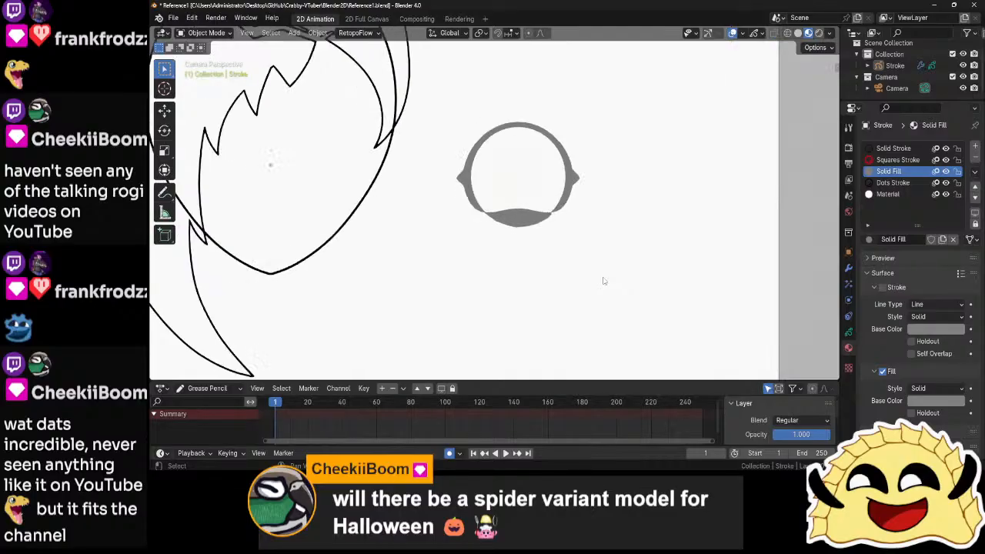
pyautogui.scroll(1, 577, 262)
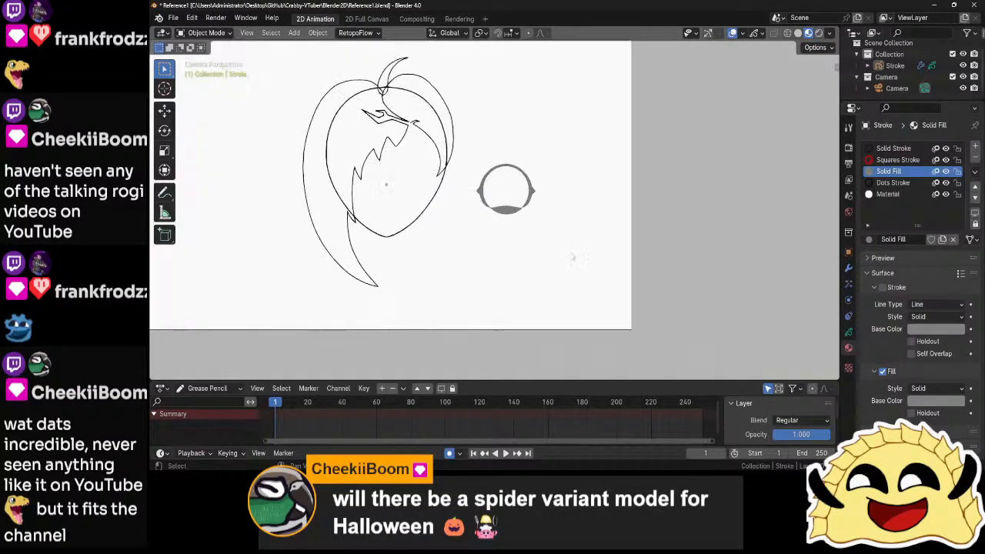
pyautogui.scroll(5, 573, 258)
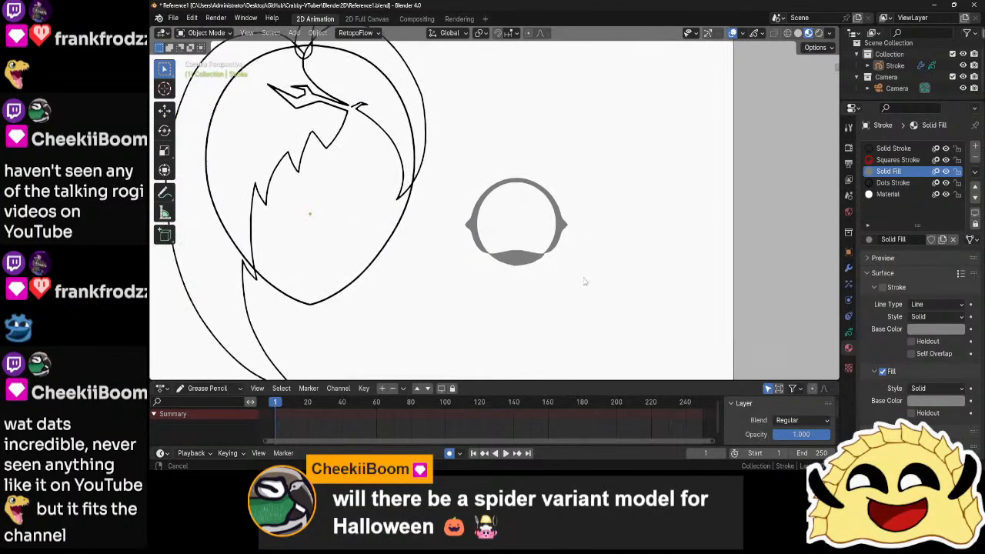
# - Try to bend the lower eye shape's bottom edge upward at and just left of its middle, using proportional editing
pyautogui.keyDown('shift'); pyautogui.moveTo(579, 252); pyautogui.dragTo(553, 144, button='middle'); pyautogui.keyUp('shift')
pyautogui.click(517, 236)
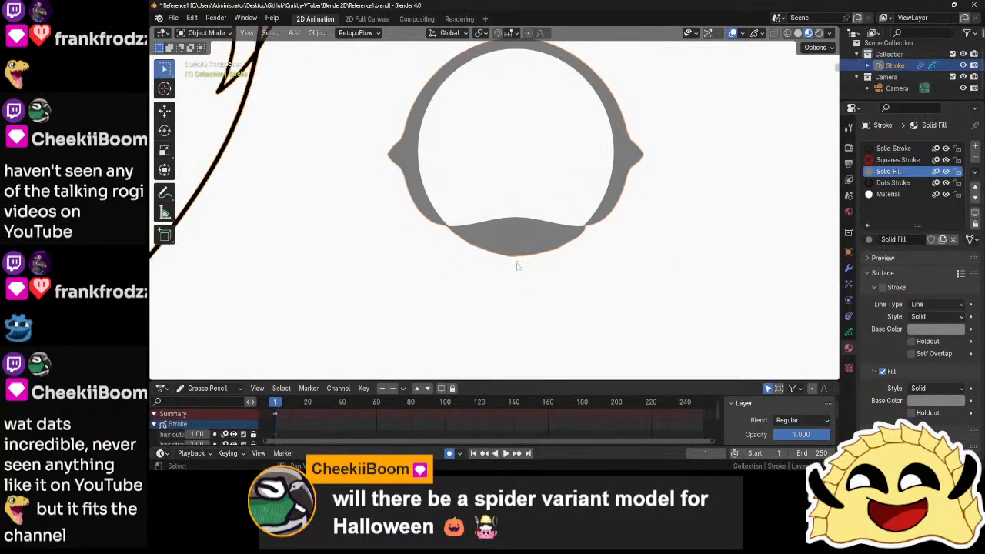
pyautogui.press('Tab')
pyautogui.scroll(1, 518, 263)
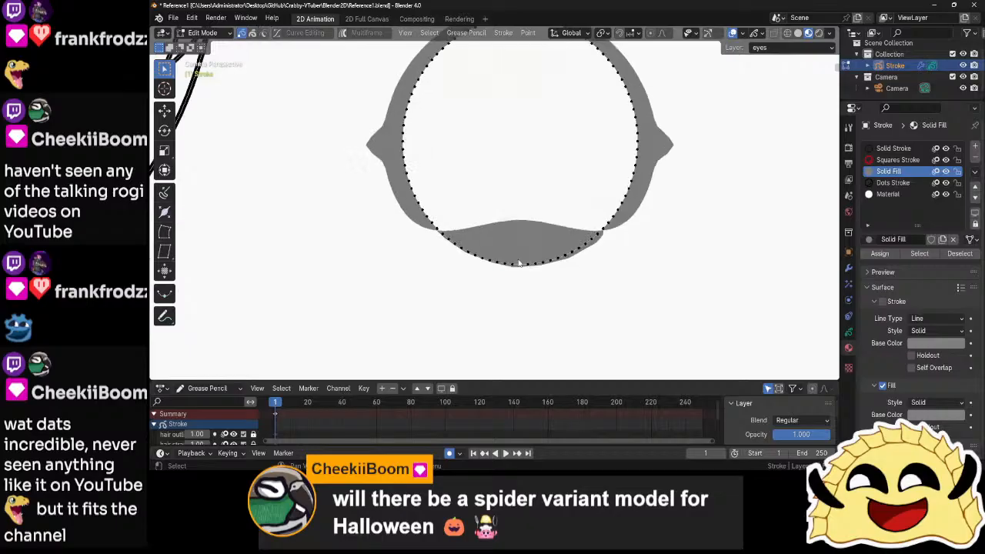
pyautogui.press('o')
pyautogui.click(514, 269)
pyautogui.press('g')
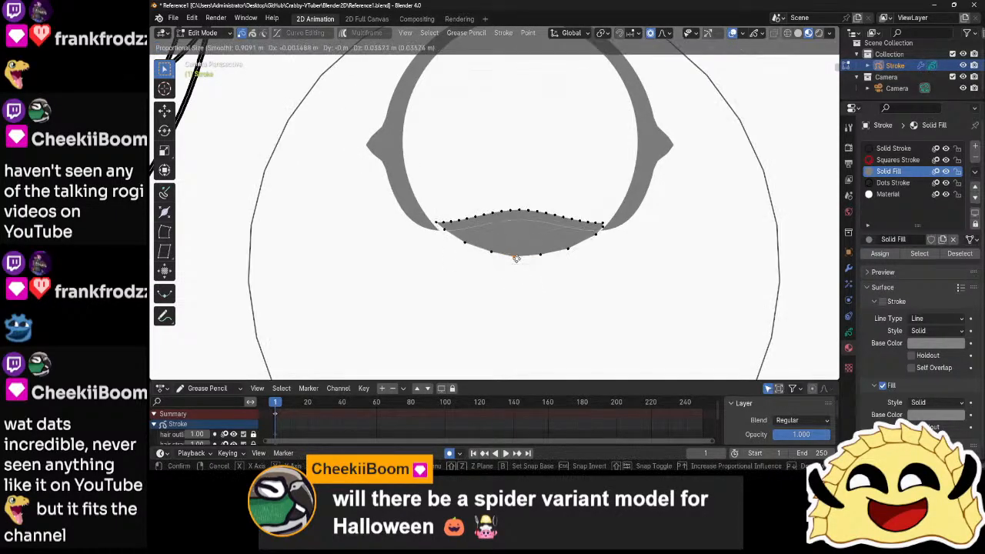
pyautogui.scroll(15, 516, 262)
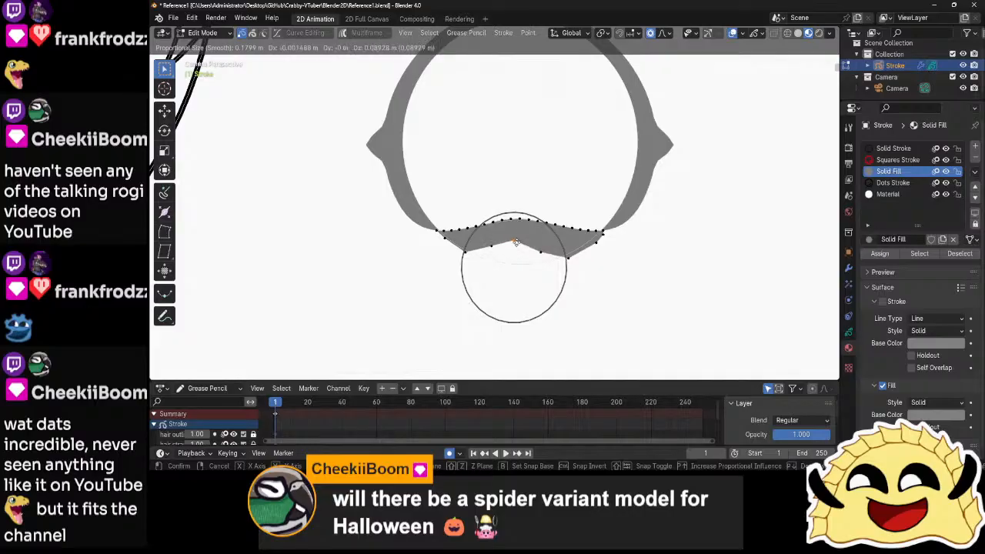
pyautogui.click(515, 245)
pyautogui.click(493, 252)
pyautogui.press('g')
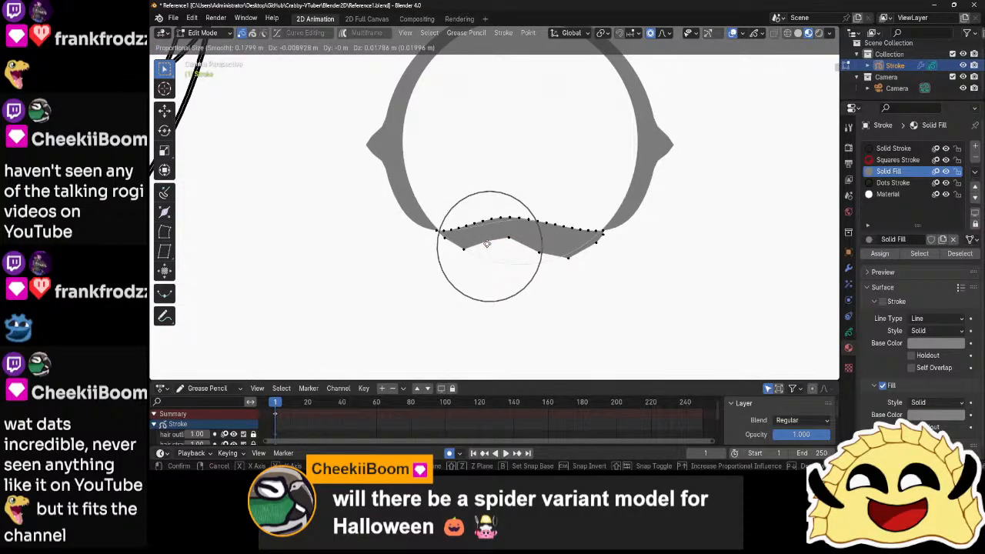
pyautogui.click(487, 244)
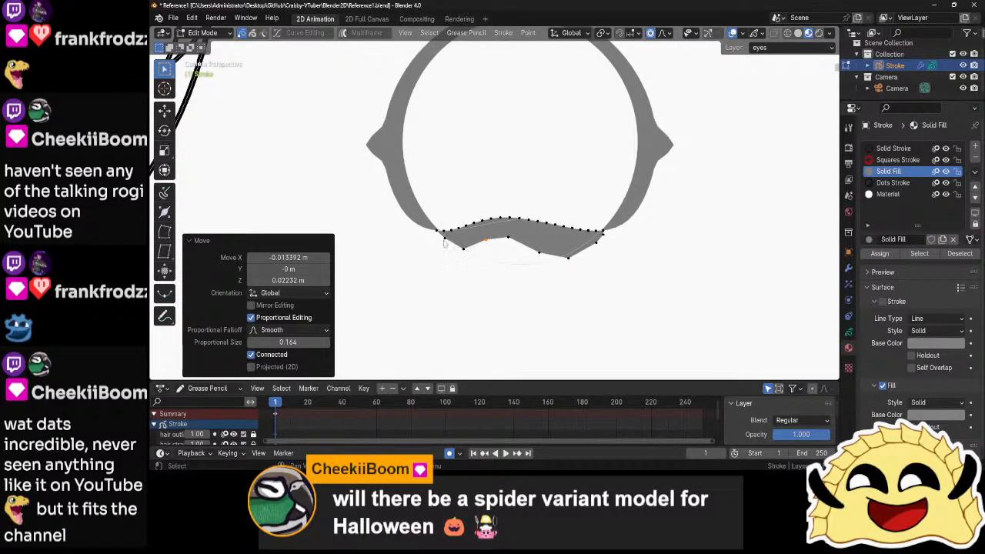
# - Try to pull the lower eye shape's left and right ends outward and up onto the ring's tips
pyautogui.click(445, 243)
pyautogui.press('g')
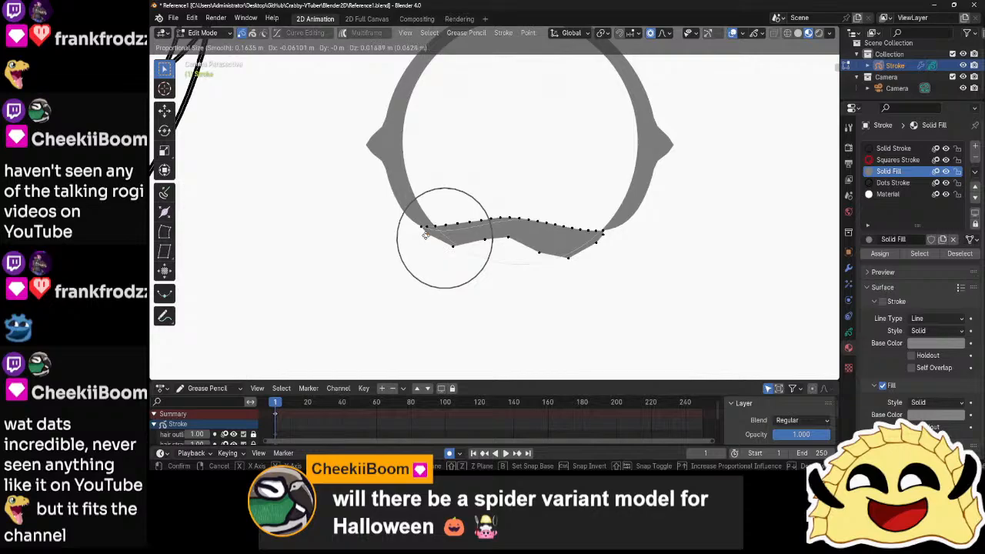
pyautogui.click(430, 234)
pyautogui.click(599, 243)
pyautogui.press('g')
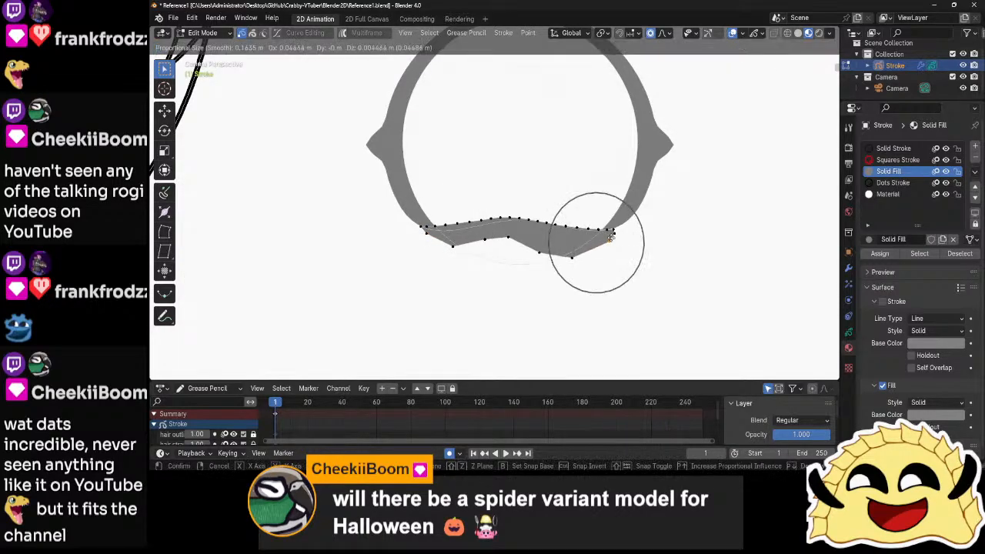
pyautogui.click(622, 235)
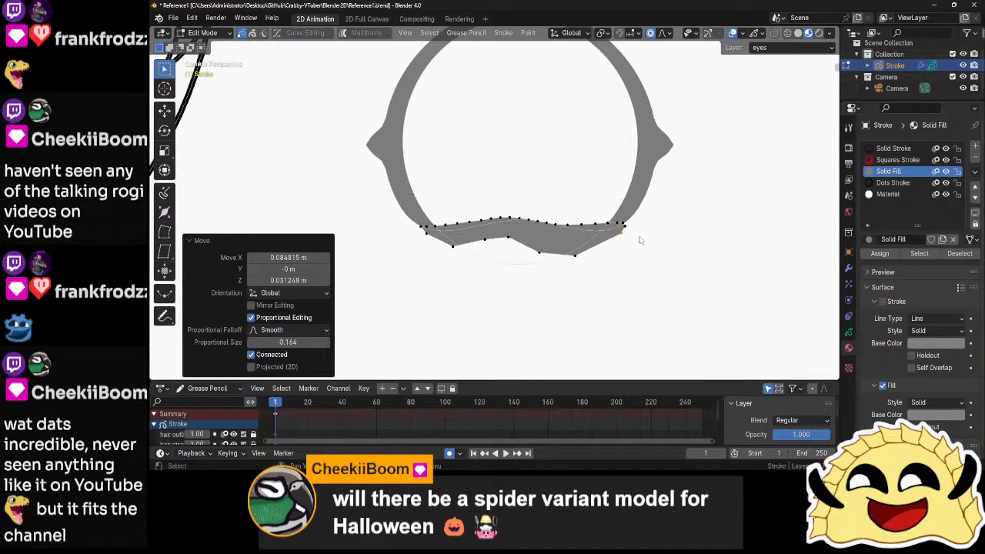
# - Try to raise the lower shape's bottom point right of the middle, and check the whole eye in Object Mode
pyautogui.scroll(1, 639, 240)
pyautogui.click(543, 263)
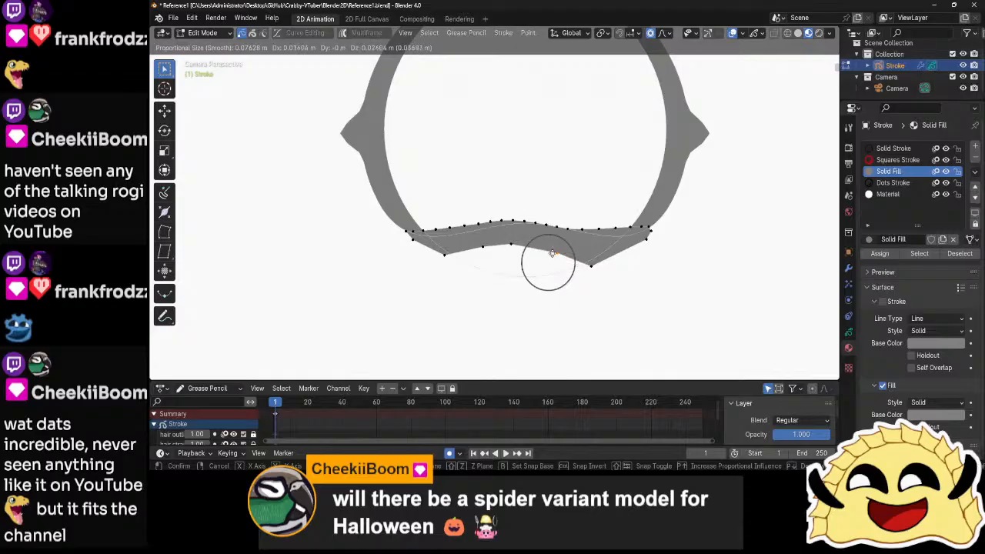
pyautogui.click(547, 261)
pyautogui.press('Tab')
pyautogui.click(618, 299)
pyautogui.scroll(-6, 646, 290)
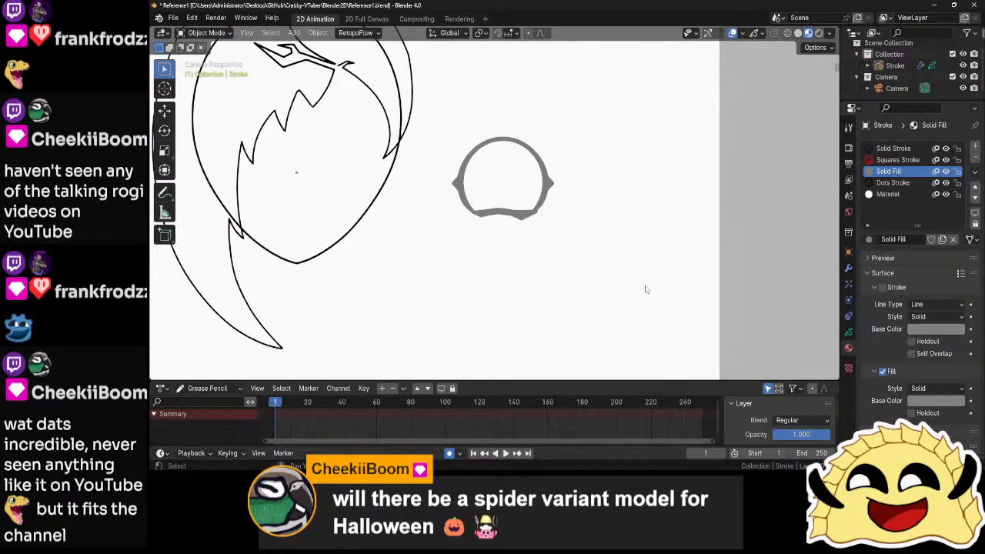
pyautogui.scroll(-3, 645, 289)
pyautogui.scroll(3, 646, 289)
pyautogui.scroll(5, 645, 290)
# - Delete all points of the distorted lower eye shape in Edit Mode, keeping the ring and white circle
pyautogui.click(489, 219)
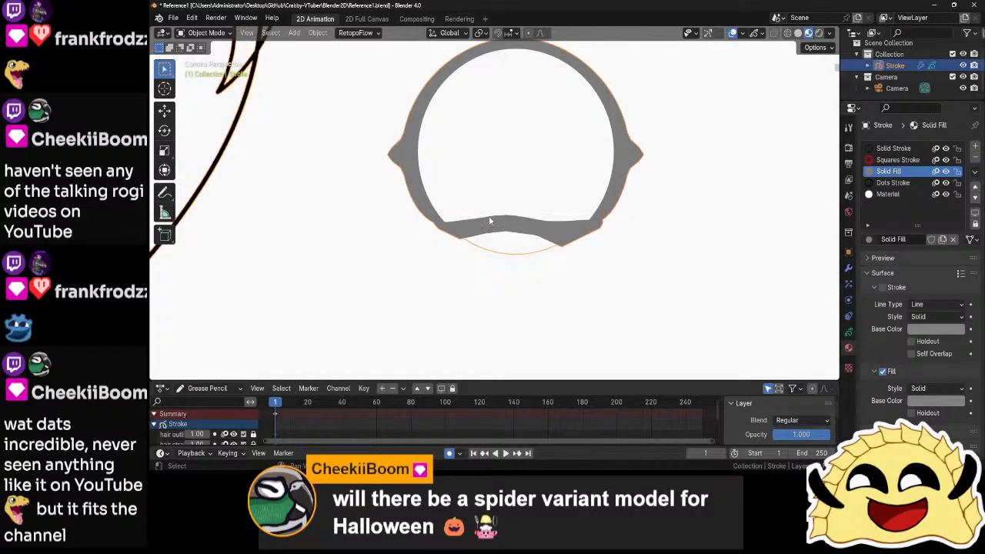
pyautogui.press('Tab')
pyautogui.press('l')
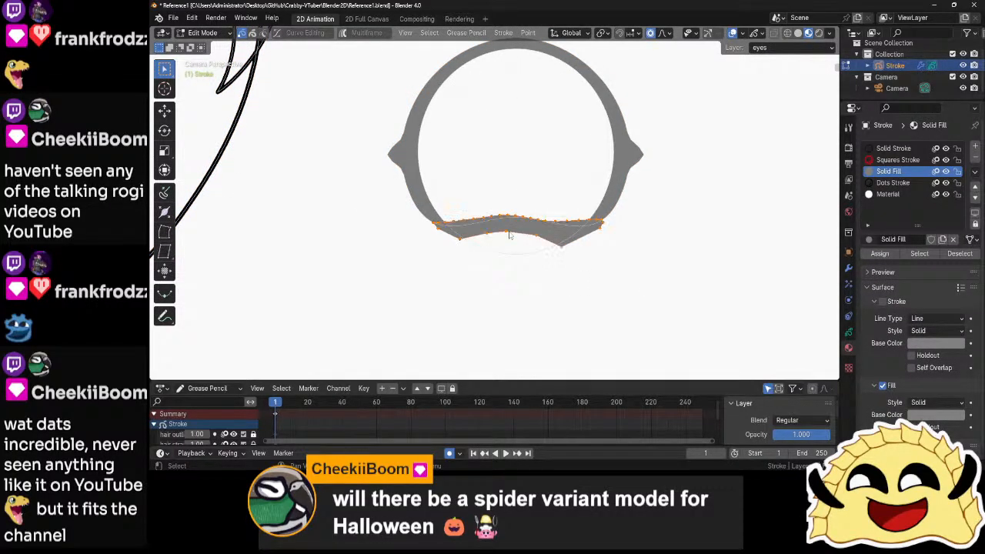
pyautogui.press('x')
pyautogui.click(510, 235)
# - Draw a new filled lower eye shape freehand with the Draw tool, bridging the ring's two lower tips with an upward-curved top edge
pyautogui.press('Tab')
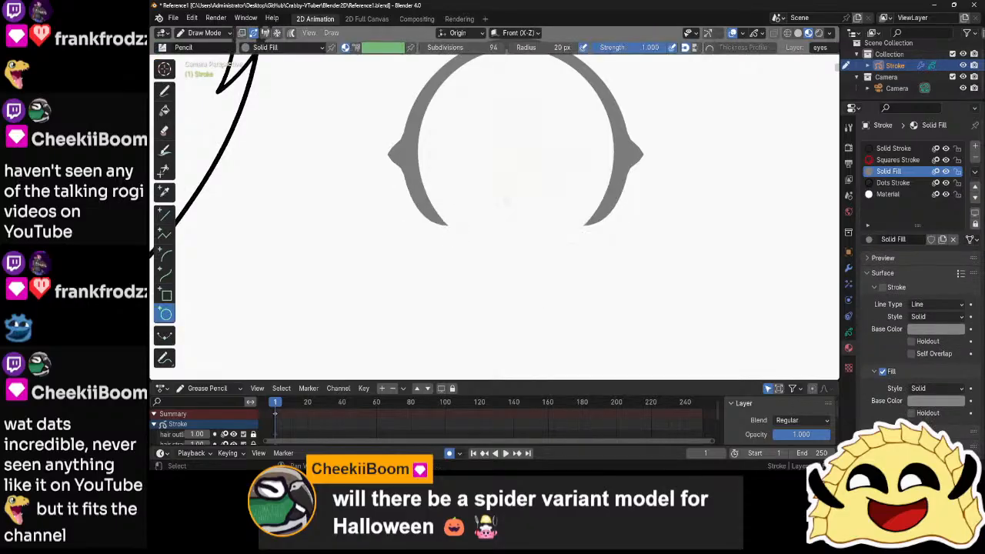
pyautogui.click(164, 92)
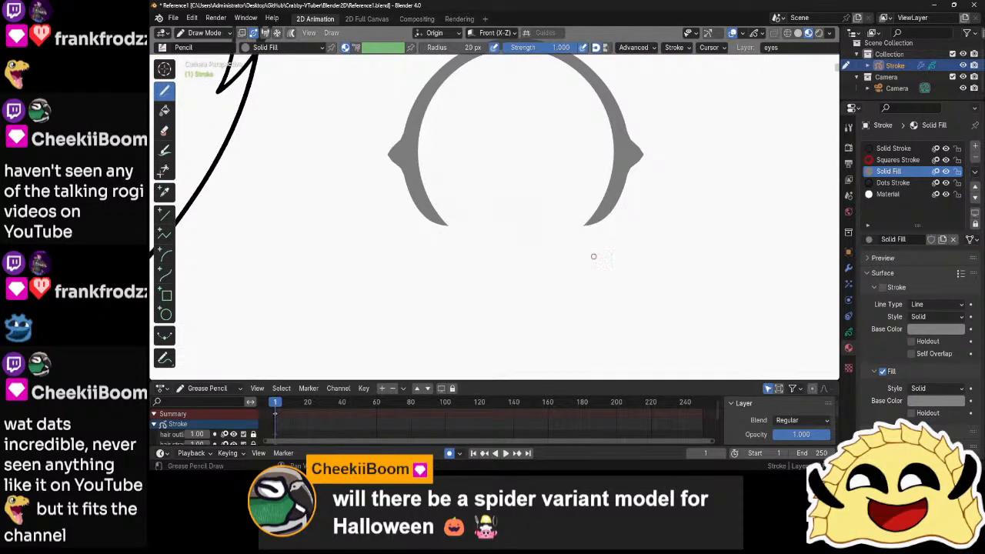
pyautogui.scroll(4, 420, 243)
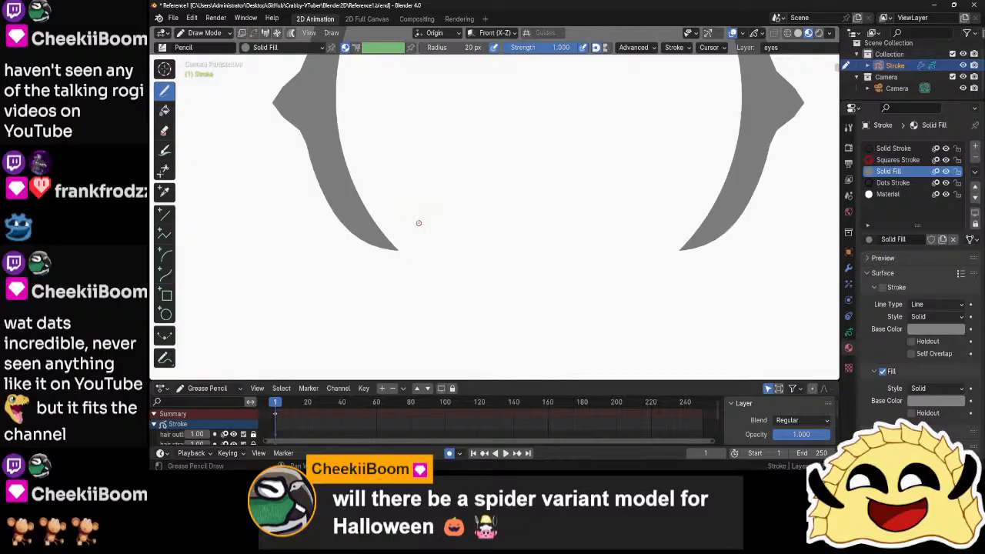
pyautogui.moveTo(392, 246)
pyautogui.mouseDown()
pyautogui.moveTo(426, 257)
pyautogui.moveTo(517, 226)
pyautogui.moveTo(572, 228)
pyautogui.moveTo(651, 254)
pyautogui.moveTo(743, 218)
pyautogui.moveTo(727, 239)
pyautogui.moveTo(630, 282)
pyautogui.moveTo(457, 280)
pyautogui.moveTo(388, 258)
pyautogui.moveTo(347, 223)
pyautogui.mouseUp()
# - Subdivide the sparse middle stretch of the new lower shape's bottom edge with 3 cuts
pyautogui.press('Tab')
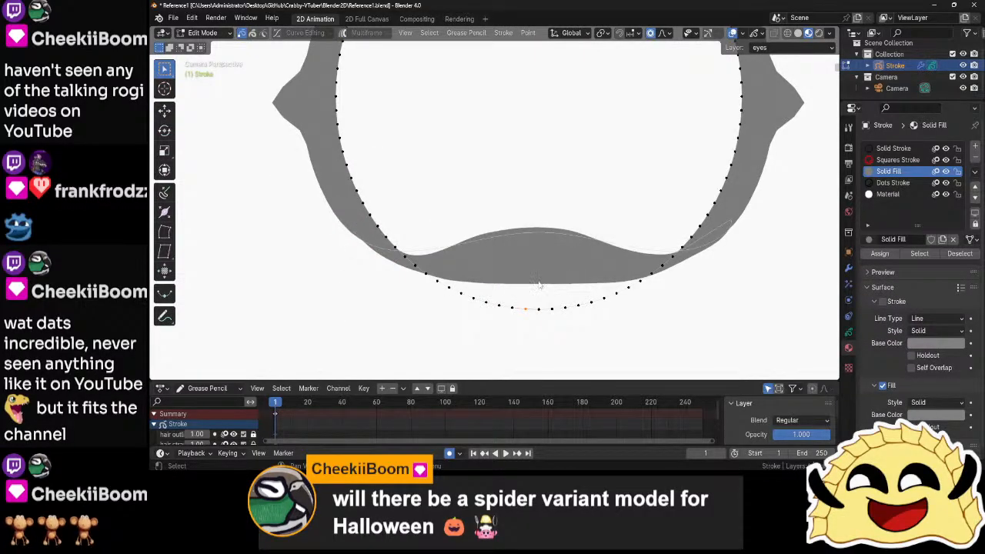
pyautogui.click(540, 286)
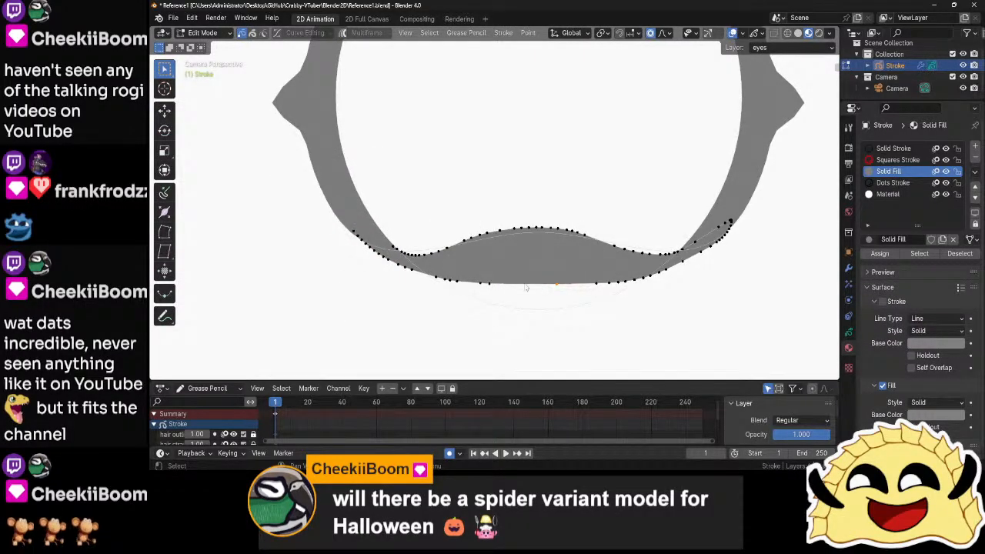
pyautogui.moveTo(471, 276); pyautogui.dragTo(619, 296)
pyautogui.rightClick(577, 286)
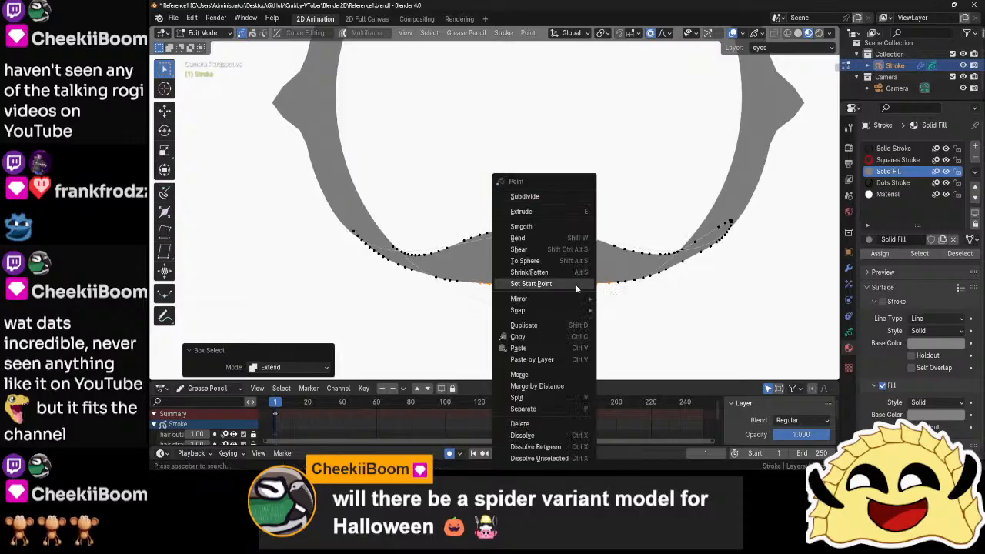
pyautogui.click(547, 200)
pyautogui.click(328, 282)
pyautogui.click(328, 284)
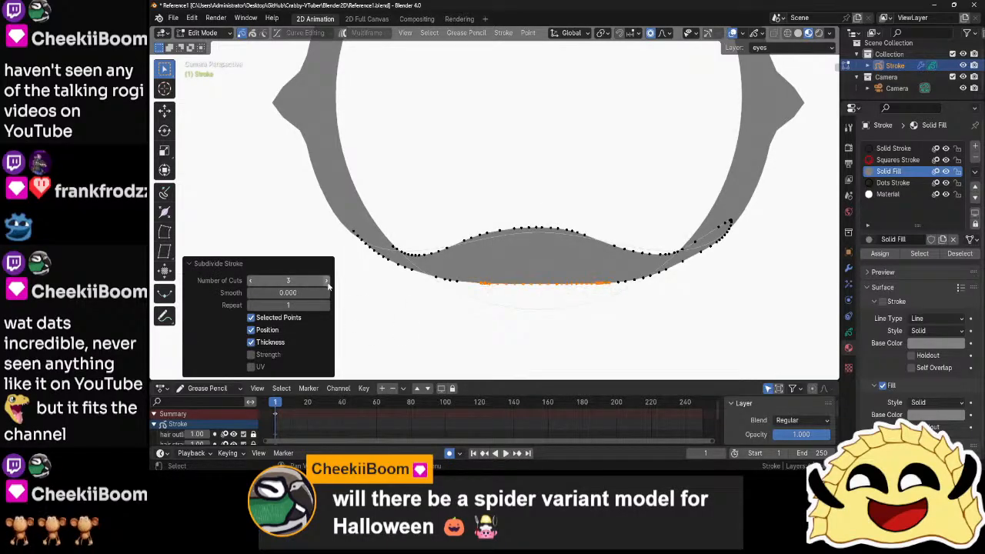
# - Raise the middle of the lower shape's bottom edge into a gentle arch with proportional editing
pyautogui.click(545, 293)
pyautogui.press('g')
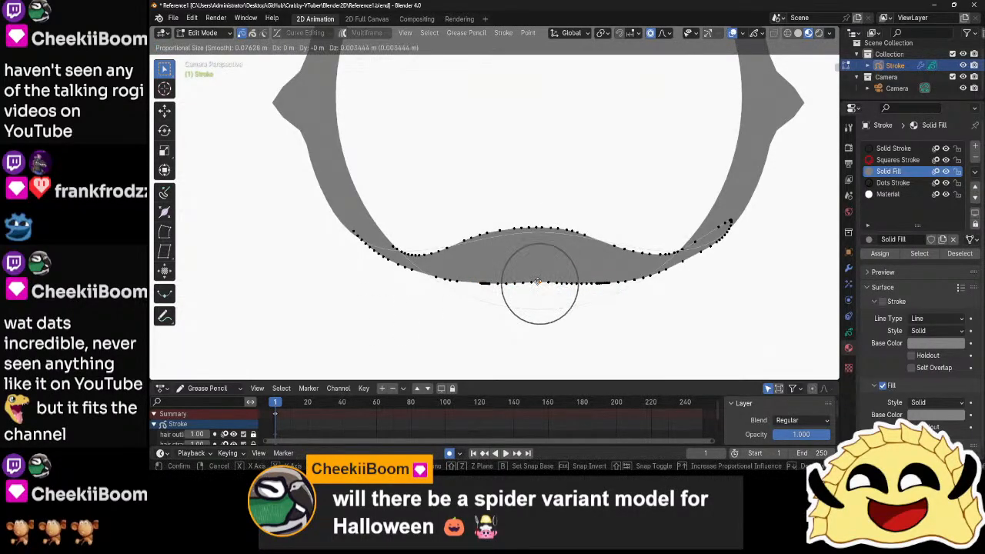
pyautogui.scroll(-3, 538, 271)
pyautogui.scroll(-2, 539, 268)
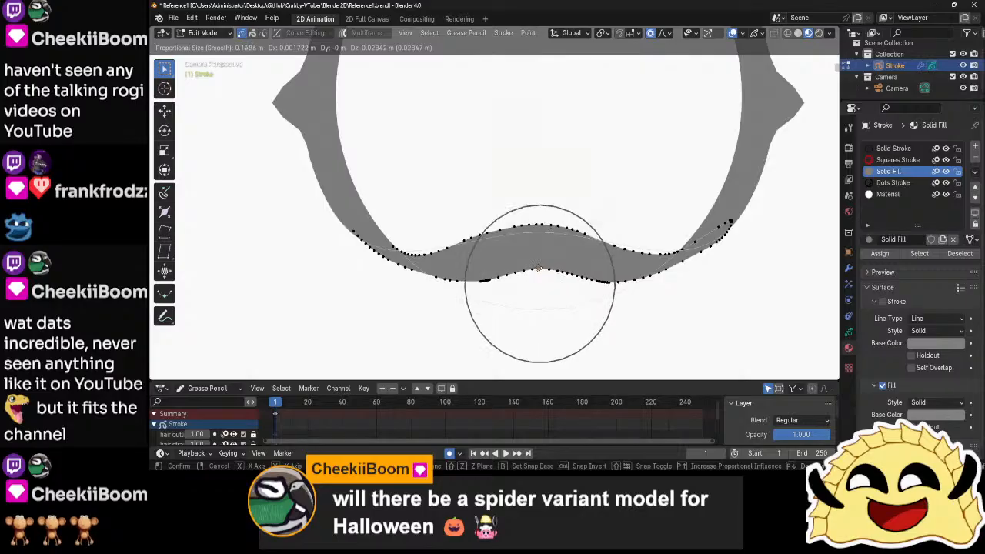
pyautogui.scroll(3, 539, 268)
pyautogui.click(538, 267)
# - Raise the bottom-edge points right of the middle one by one to extend the arch toward the right end
pyautogui.click(565, 273)
pyautogui.press('g')
pyautogui.scroll(1, 565, 265)
pyautogui.scroll(5, 566, 264)
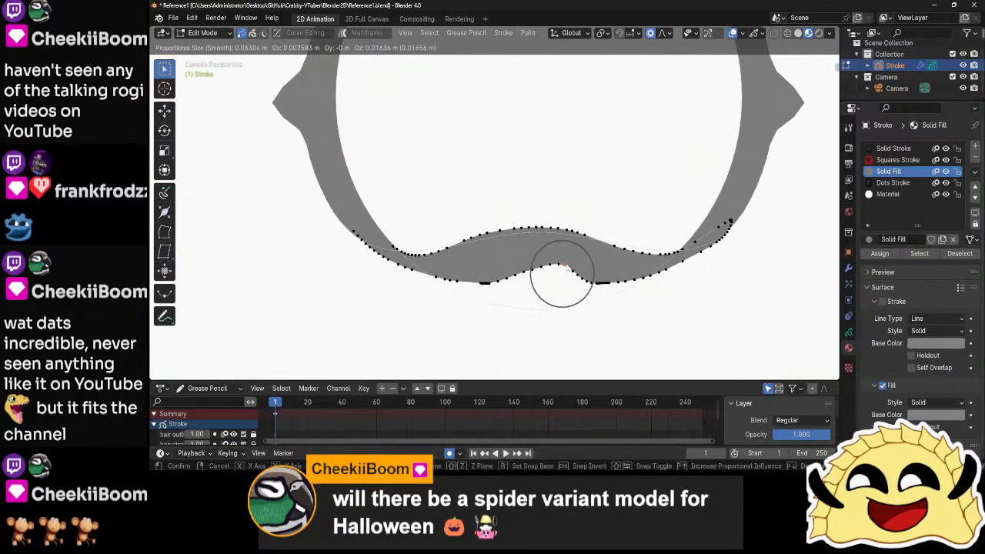
pyautogui.click(565, 265)
pyautogui.click(600, 282)
pyautogui.press('g')
pyautogui.click(601, 264)
pyautogui.click(582, 271)
pyautogui.press('g')
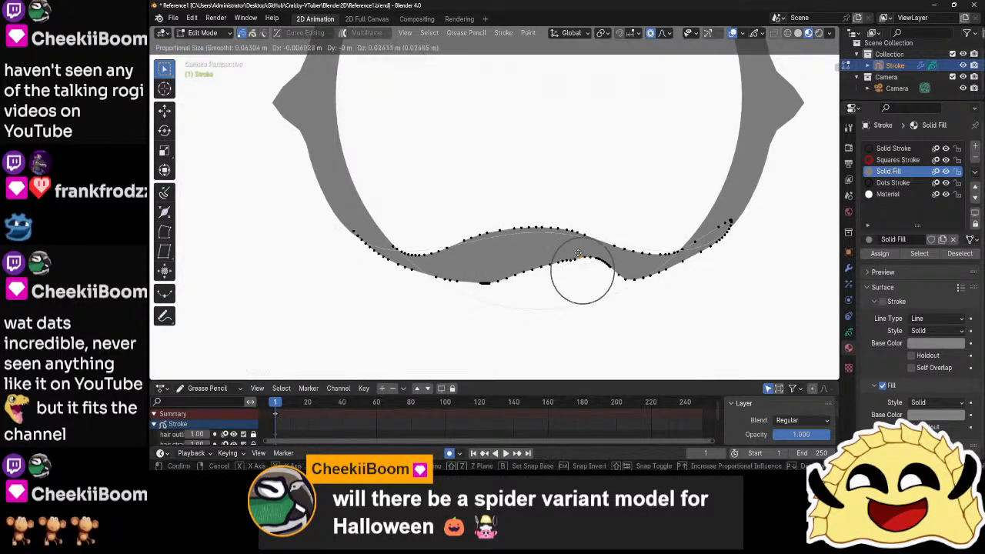
pyautogui.click(581, 256)
pyautogui.press('g')
pyautogui.click(566, 260)
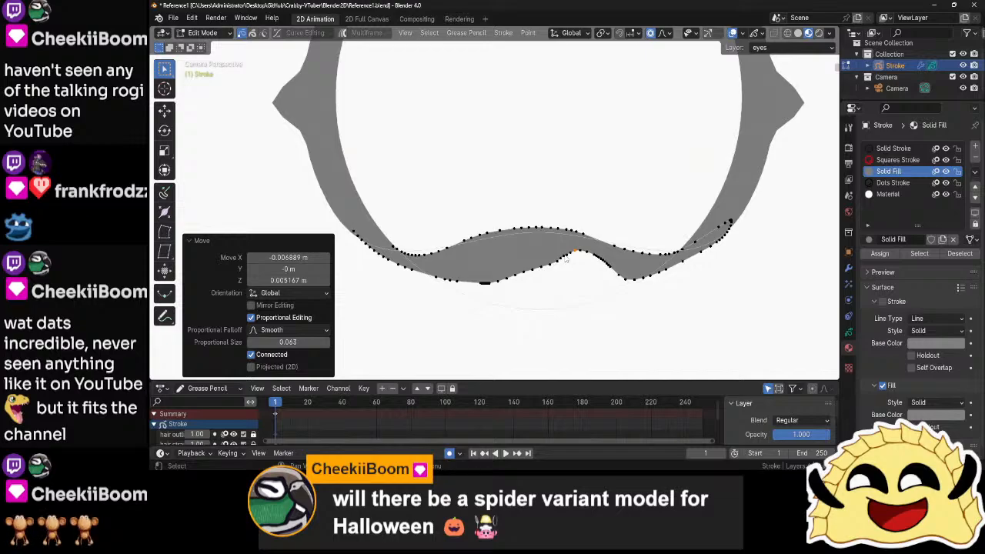
# - Lift the bottom-edge points around and just left of the middle so the strip follows the curved top edge
pyautogui.click(539, 271)
pyautogui.press('g')
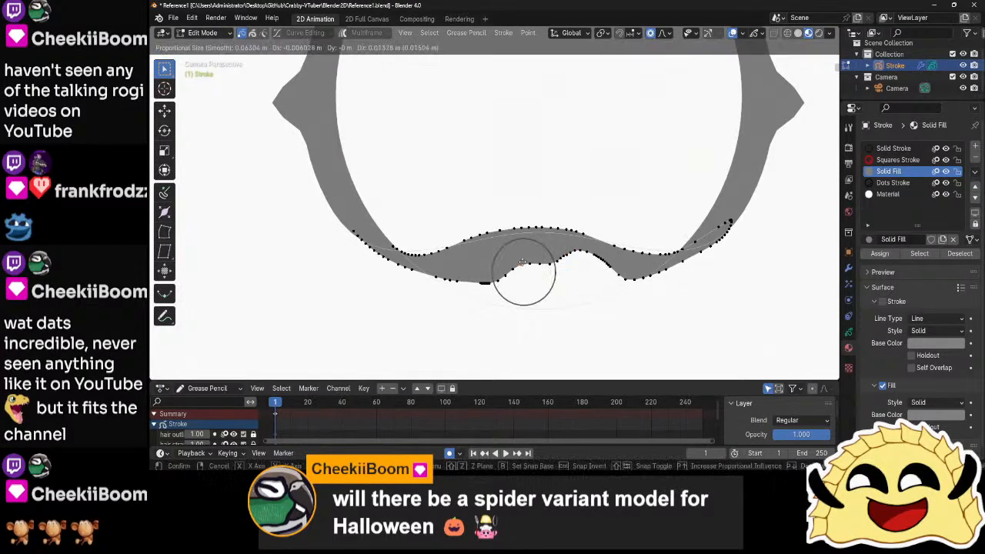
pyautogui.click(540, 263)
pyautogui.press('g')
pyautogui.click(548, 247)
pyautogui.press('g')
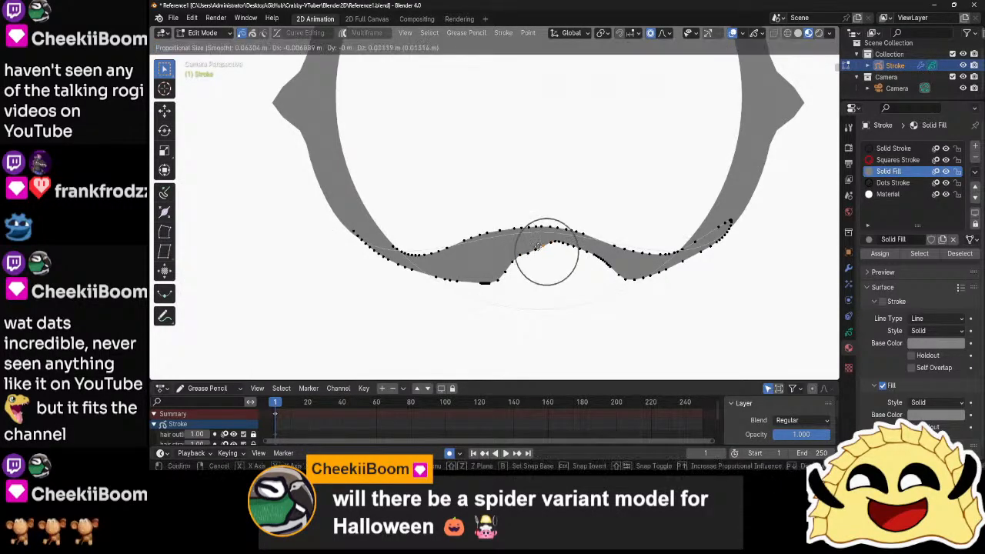
pyautogui.click(545, 254)
pyautogui.press('g')
pyautogui.click(527, 247)
# - Raise the remaining bottom-edge points on the left side to thin the strip toward its left end
pyautogui.press('g')
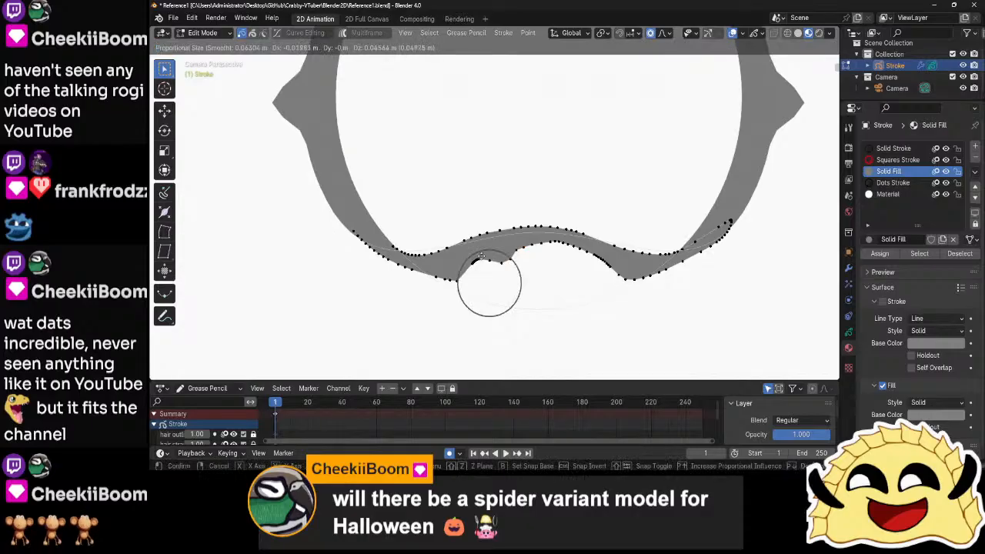
pyautogui.click(481, 255)
pyautogui.press('g')
pyautogui.click(500, 251)
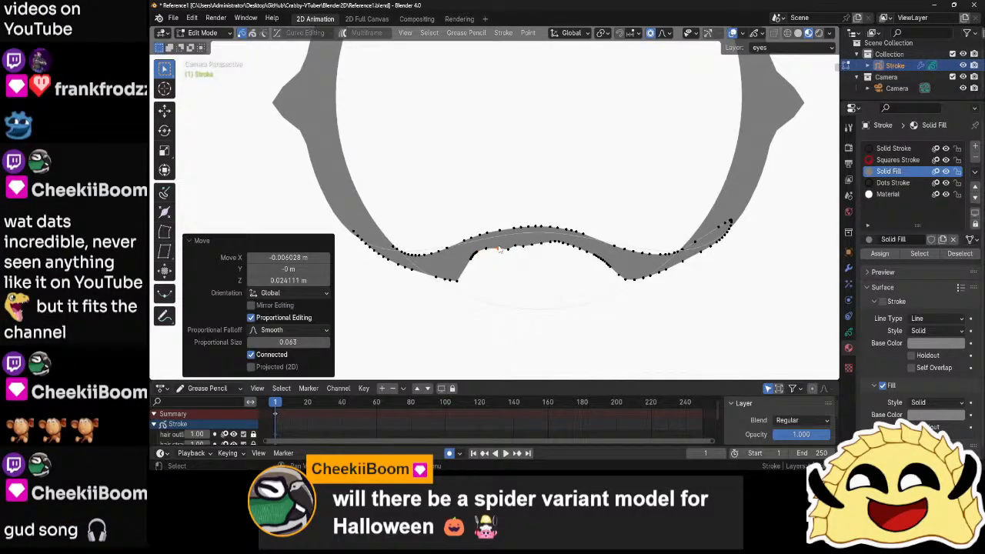
pyautogui.press('g')
pyautogui.click(450, 269)
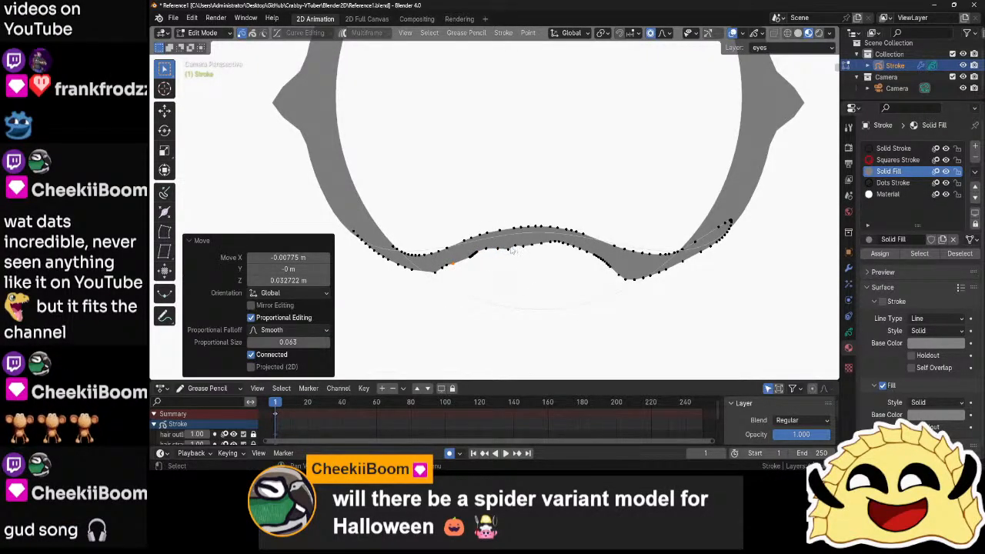
pyautogui.moveTo(423, 289); pyautogui.dragTo(468, 262)
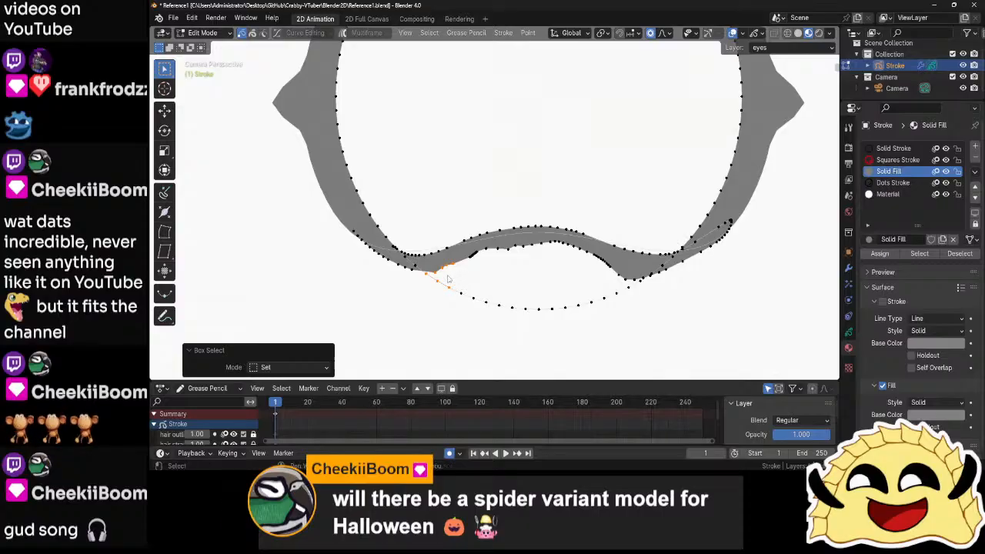
pyautogui.keyDown('alt'); pyautogui.keyDown('shift'); pyautogui.click(439, 280); pyautogui.keyUp('shift'); pyautogui.keyUp('alt')
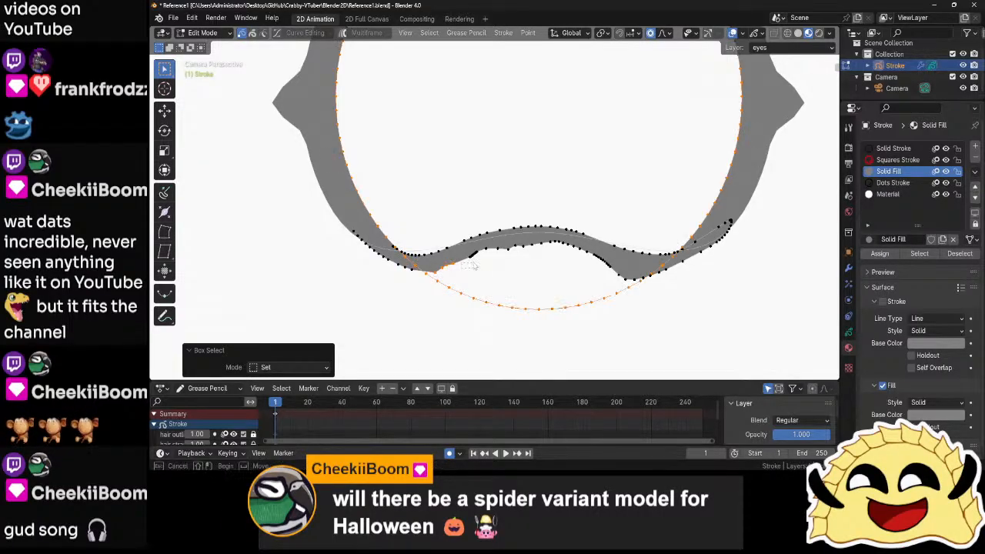
pyautogui.keyDown('shift'); pyautogui.moveTo(460, 259); pyautogui.dragTo(442, 273); pyautogui.keyUp('shift')
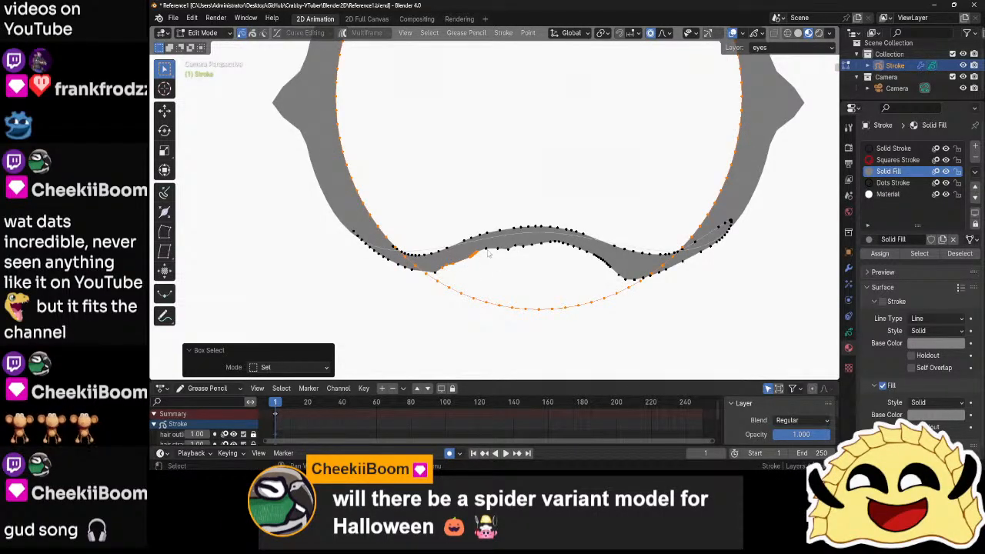
pyautogui.click(522, 329)
# - Return to Object Mode and deselect the drawing to check the finished eye outline beside the head
pyautogui.press('Tab')
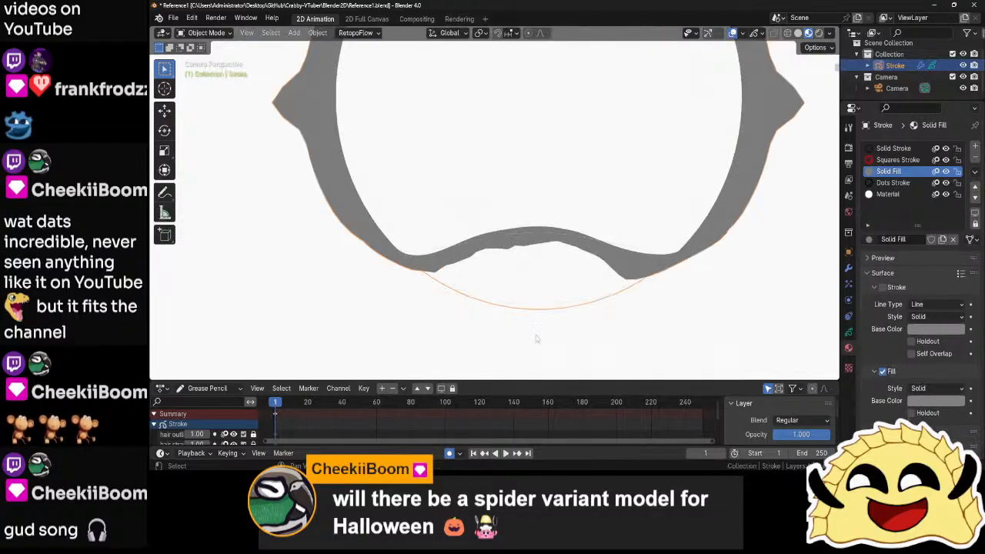
pyautogui.click(541, 338)
pyautogui.scroll(-10, 557, 329)
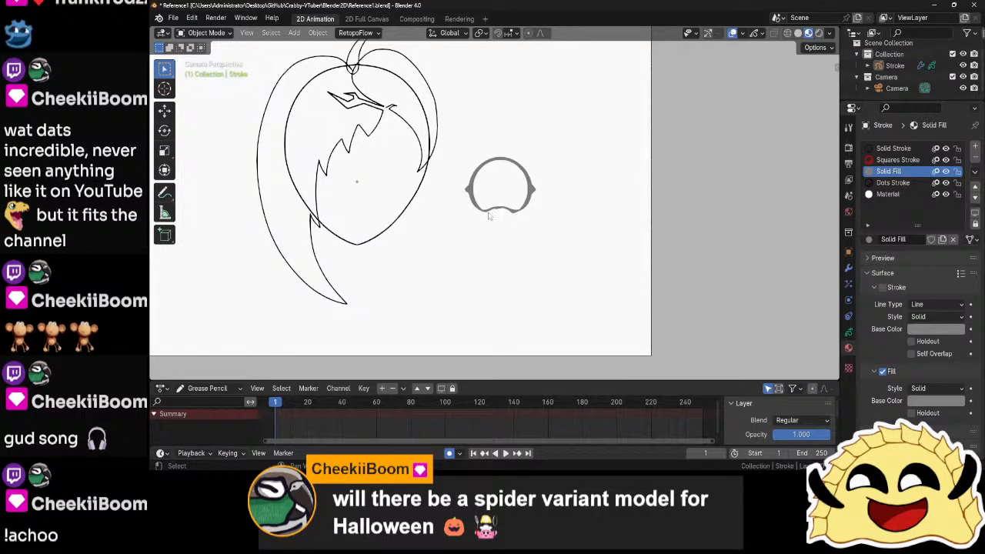
# - Enter Edit Mode on the Grease Pencil drawing and select a middle point on the eye's lower strip
pyautogui.scroll(4, 514, 212)
pyautogui.click(537, 220)
pyautogui.hotkey('ctrl', 'Tab')
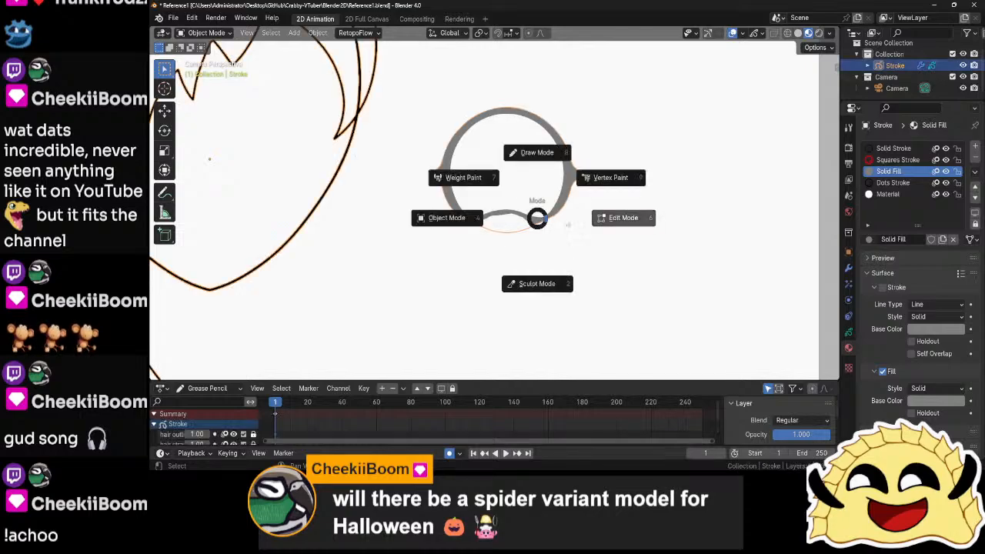
pyautogui.click(566, 223)
pyautogui.click(541, 224)
pyautogui.click(538, 228)
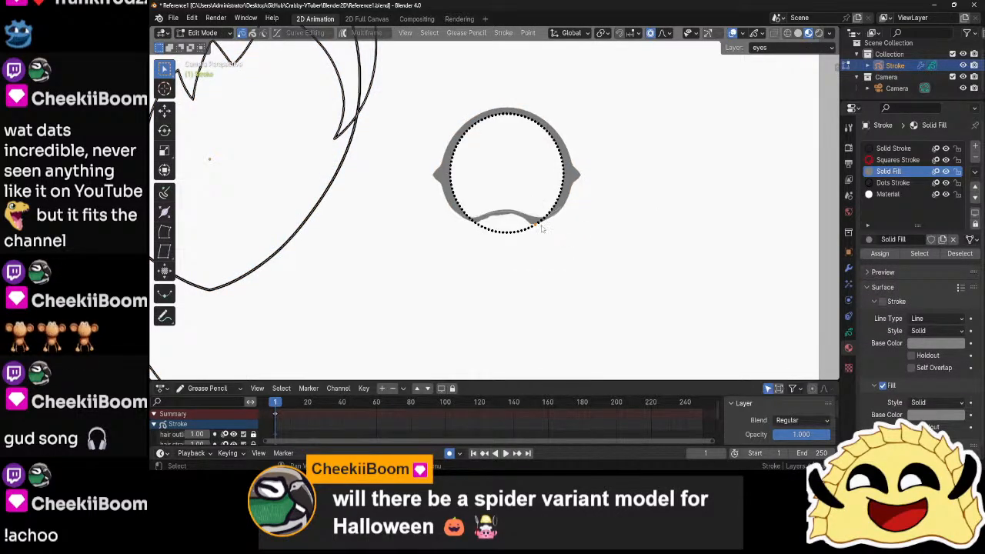
pyautogui.click(541, 227)
pyautogui.click(506, 214)
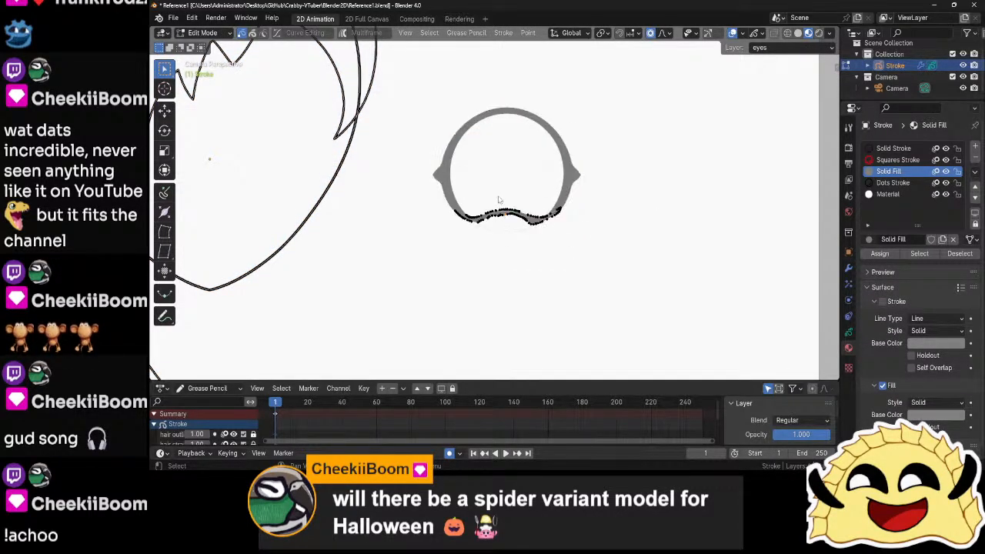
pyautogui.moveTo(502, 206); pyautogui.dragTo(512, 230)
pyautogui.press('g')
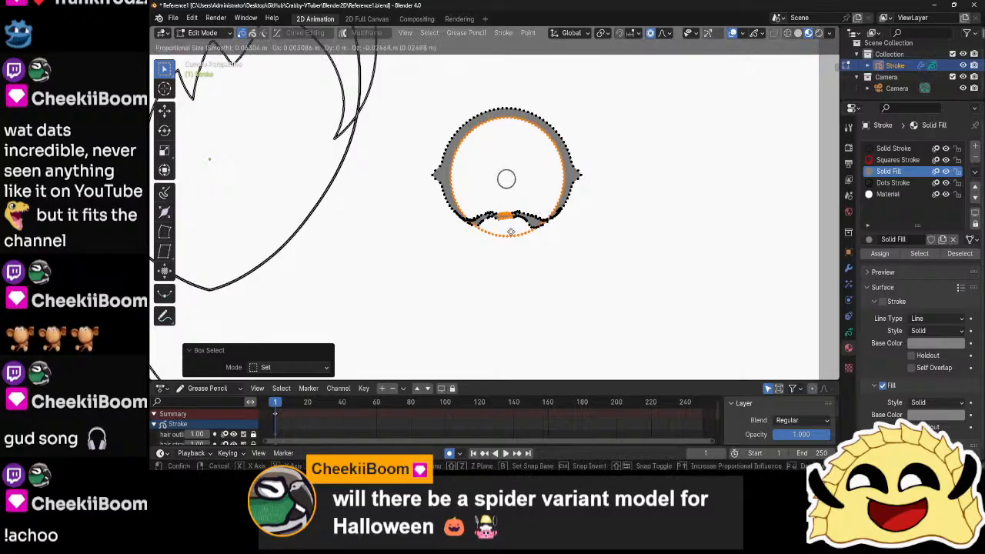
pyautogui.scroll(-4, 512, 235)
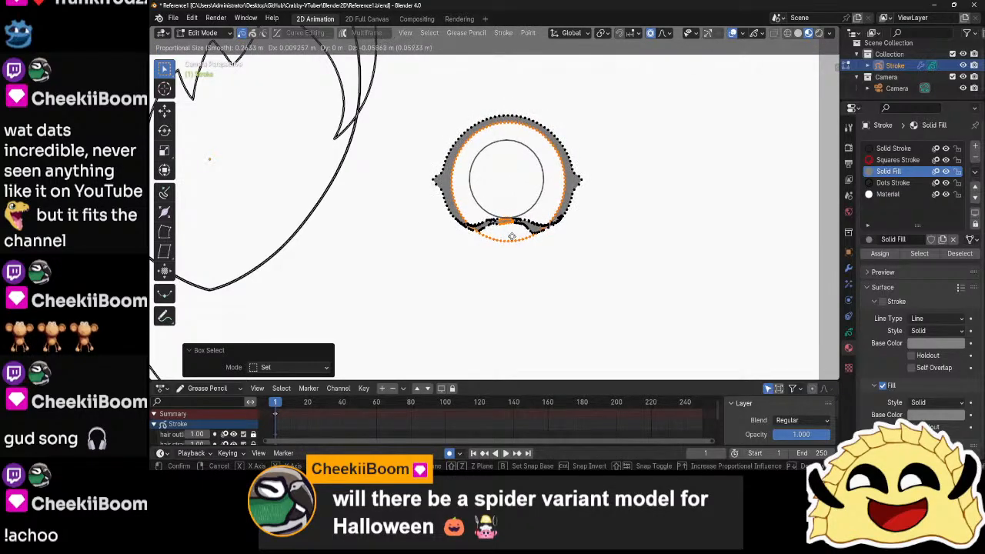
pyautogui.click(513, 238)
pyautogui.scroll(5, 514, 247)
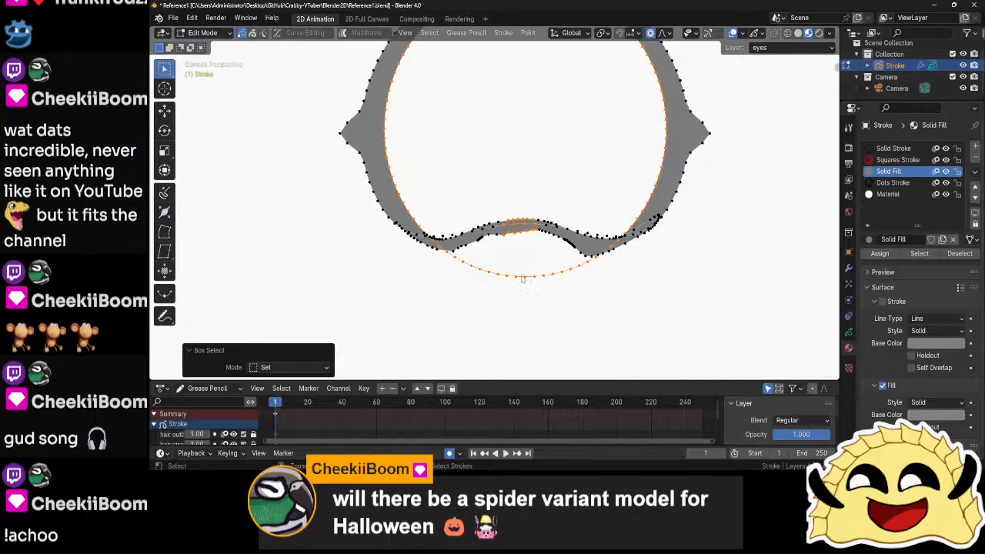
pyautogui.keyDown('ctrl'); pyautogui.moveTo(552, 303); pyautogui.dragTo(512, 212); pyautogui.keyUp('ctrl')
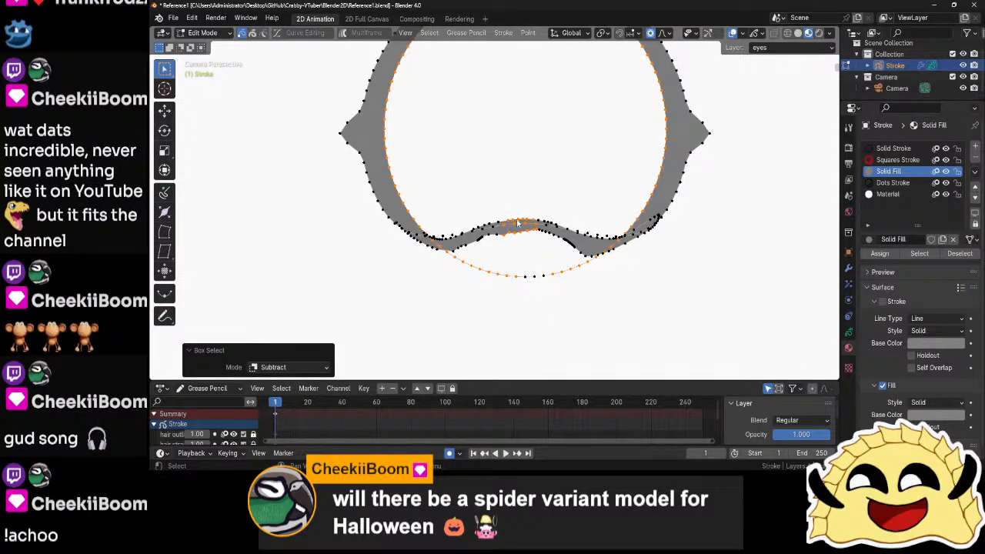
pyautogui.click(518, 225)
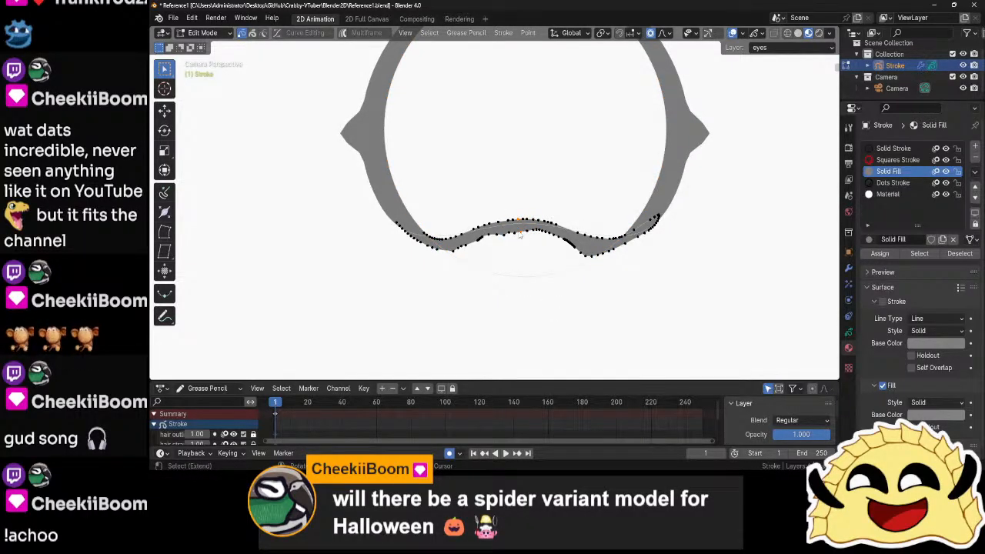
pyautogui.hotkey('ctrl', 'l')
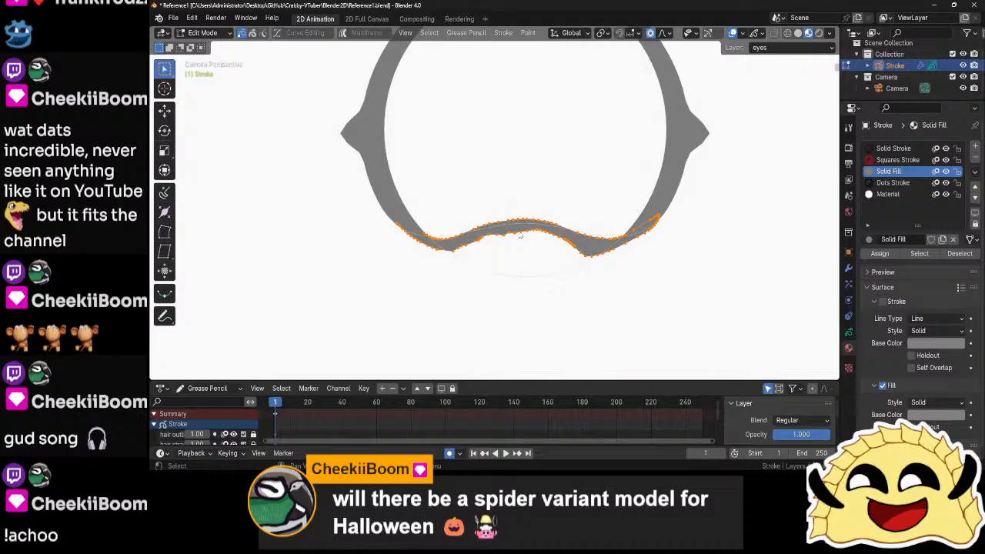
pyautogui.press('g')
pyautogui.scroll(7, 519, 241)
pyautogui.rightClick(520, 241)
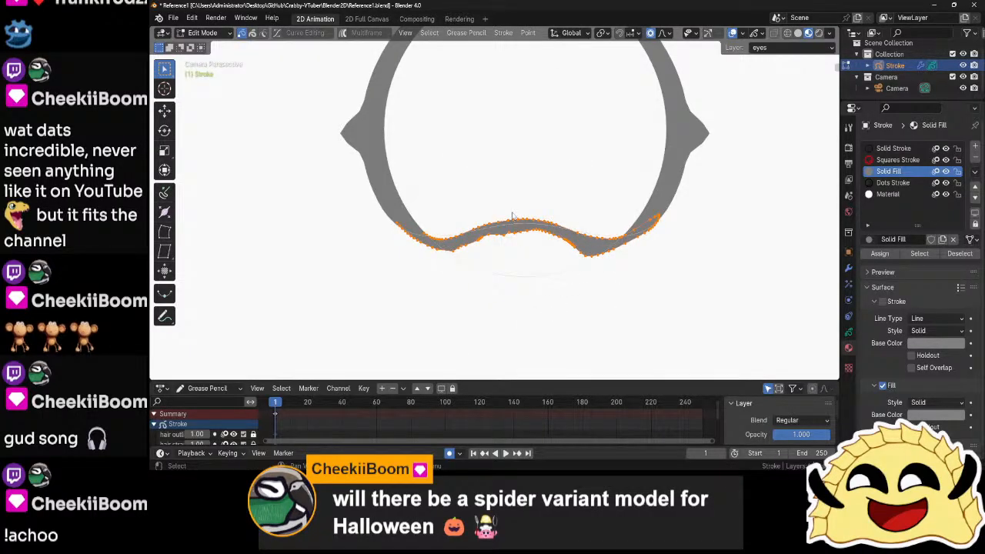
# - Lower the middle of the eye's arched strip by about 0.041 m with smooth proportional editing, and check it in Object Mode
pyautogui.click(520, 222)
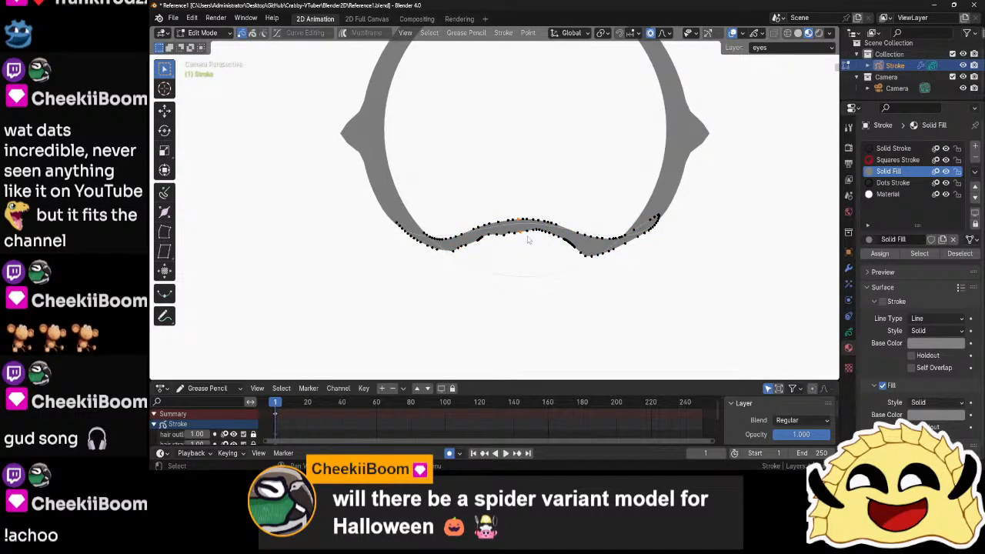
pyautogui.press('g')
pyautogui.scroll(-8, 528, 245)
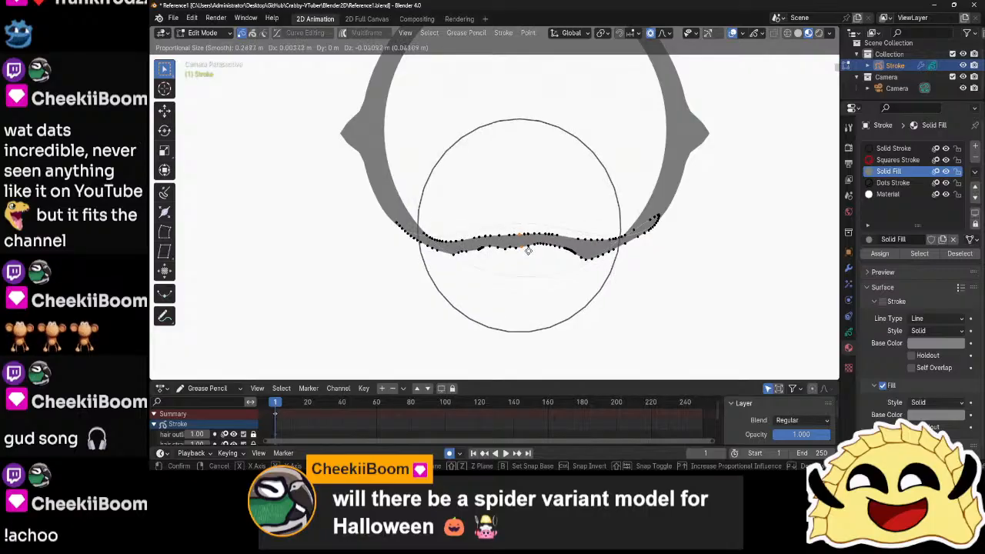
pyautogui.scroll(-2, 526, 248)
pyautogui.click(557, 277)
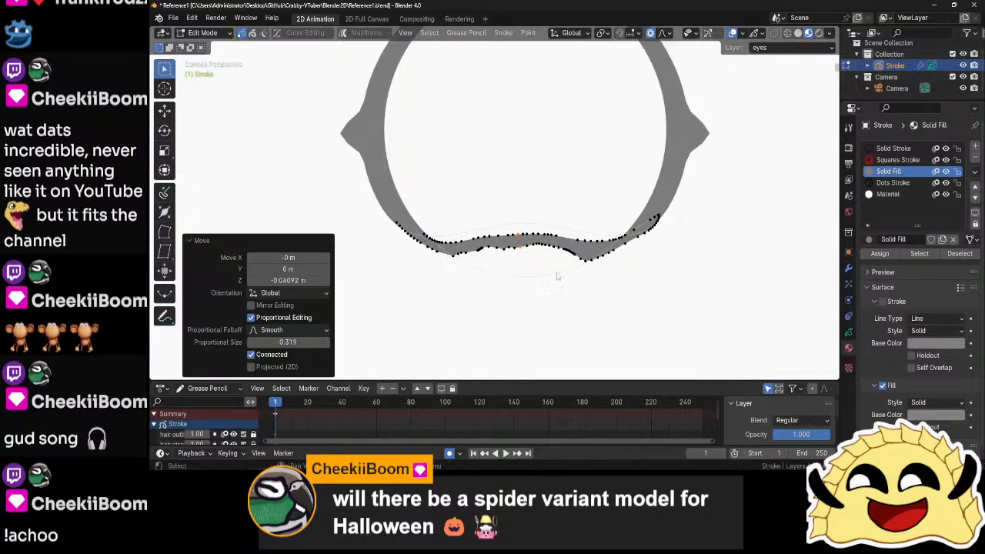
pyautogui.press('Tab')
pyautogui.scroll(-8, 551, 300)
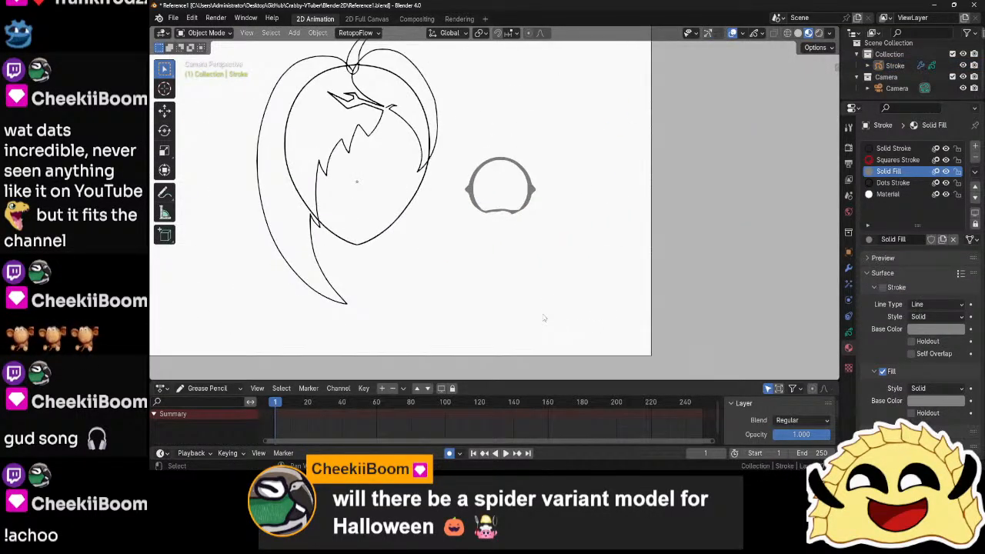
# - Try a filled dome shape beside the eye outline in Draw Mode, and undo it
pyautogui.scroll(2, 544, 316)
pyautogui.hotkey('ctrl', 'Tab')
pyautogui.click(546, 193)
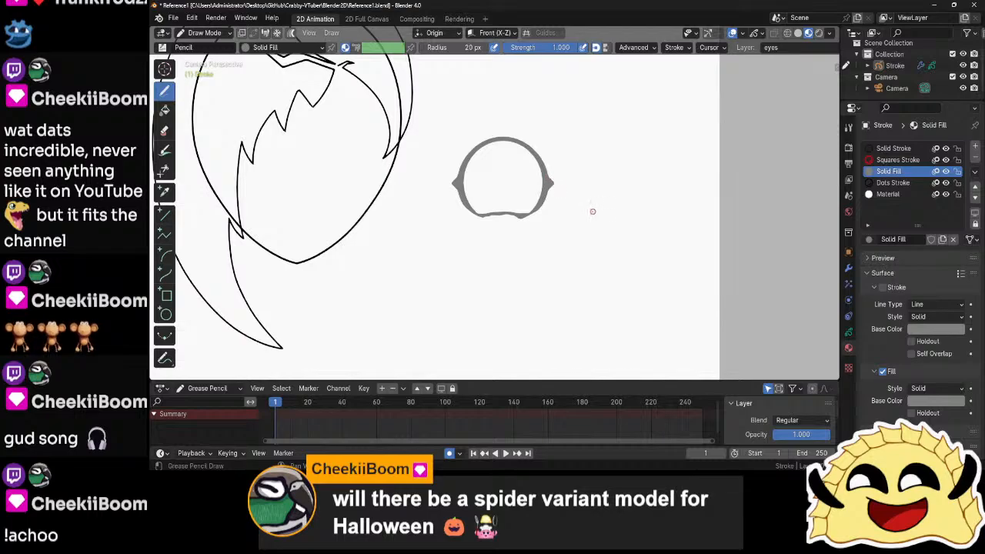
pyautogui.moveTo(592, 211)
pyautogui.mouseDown()
pyautogui.moveTo(588, 200)
pyautogui.moveTo(619, 123)
pyautogui.moveTo(674, 166)
pyautogui.moveTo(684, 206)
pyautogui.mouseUp()
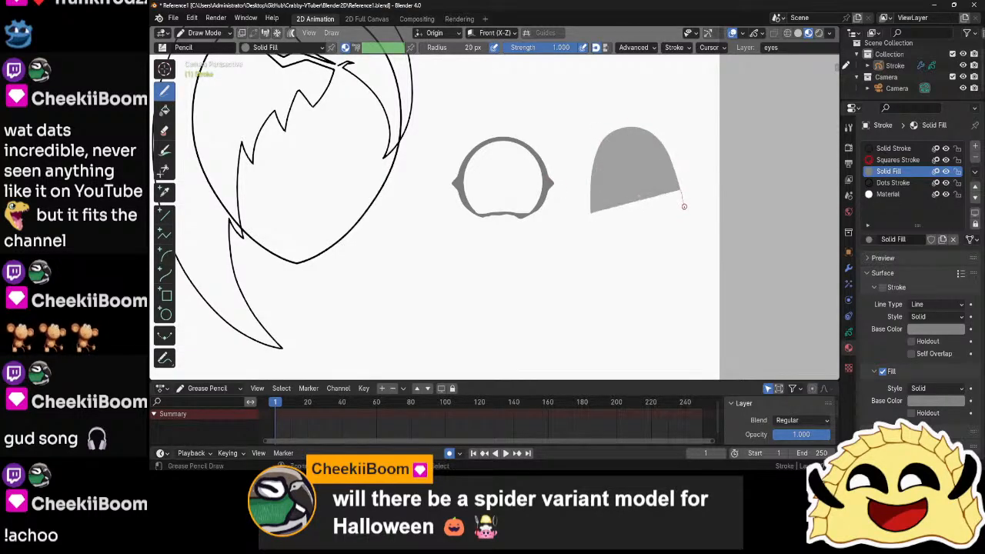
pyautogui.hotkey('ctrl', 'z')
# - Make Solid Stroke the active material and delete all the filled eye shapes in Edit Mode
pyautogui.hotkey('ctrl', 'Tab')
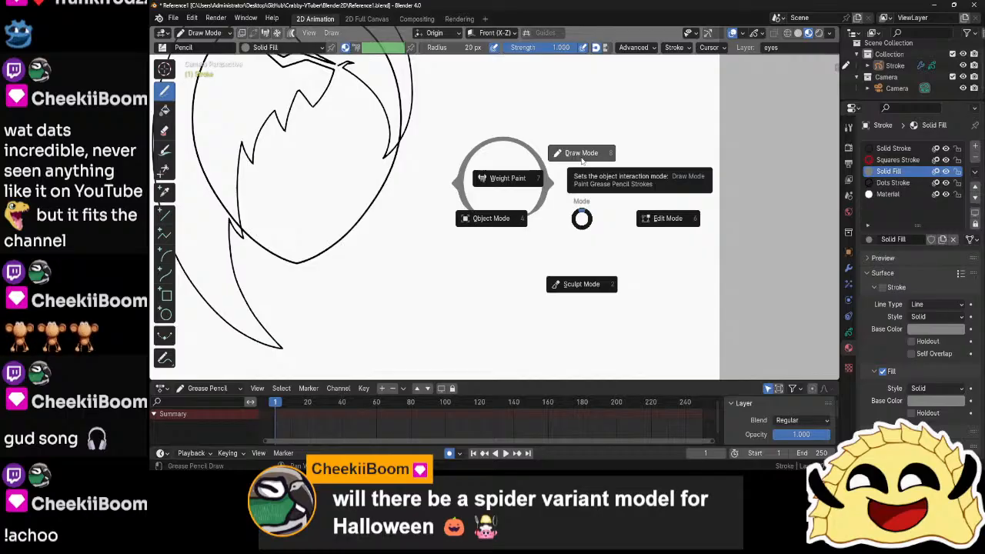
pyautogui.click(582, 161)
pyautogui.click(906, 150)
pyautogui.press('Tab')
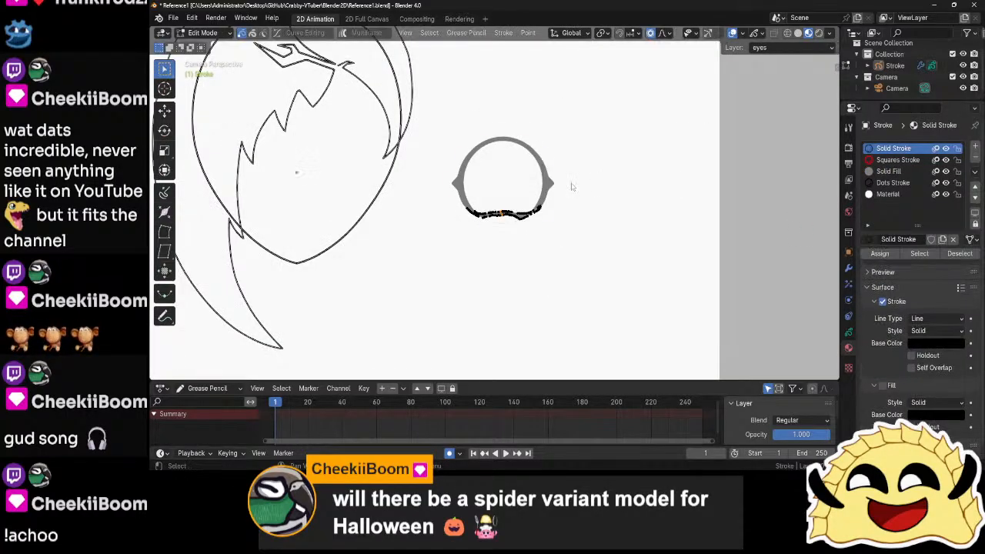
pyautogui.press('a')
pyautogui.press('x')
pyautogui.click(573, 186)
# - In Draw Mode, sketch a dome-shaped eye outline with a slightly arched lower edge and a pointed spike on each side
pyautogui.hotkey('ctrl', 'Tab')
pyautogui.click(545, 144)
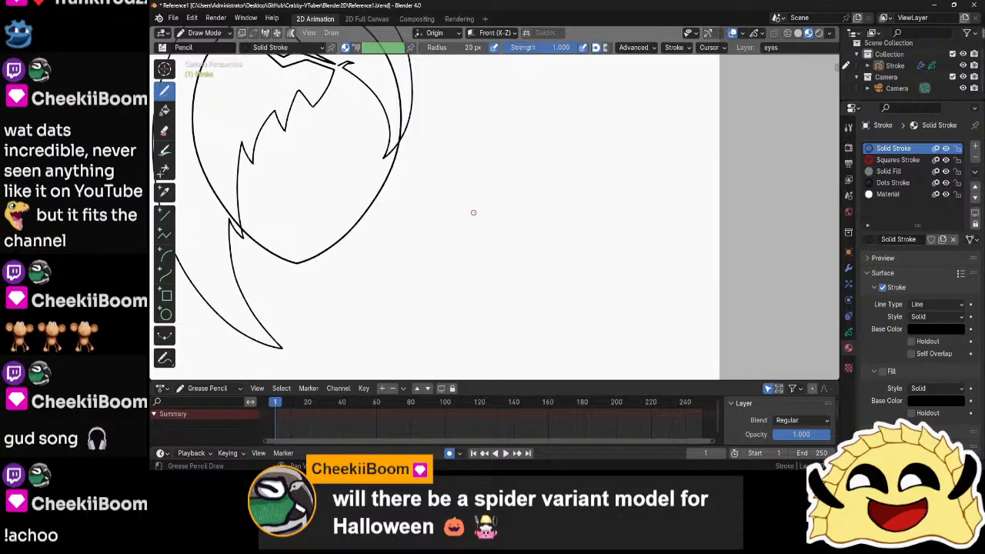
pyautogui.moveTo(473, 213)
pyautogui.mouseDown()
pyautogui.moveTo(477, 146)
pyautogui.moveTo(519, 116)
pyautogui.moveTo(582, 123)
pyautogui.moveTo(607, 166)
pyautogui.moveTo(612, 231)
pyautogui.moveTo(520, 226)
pyautogui.moveTo(472, 238)
pyautogui.moveTo(470, 199)
pyautogui.mouseUp()
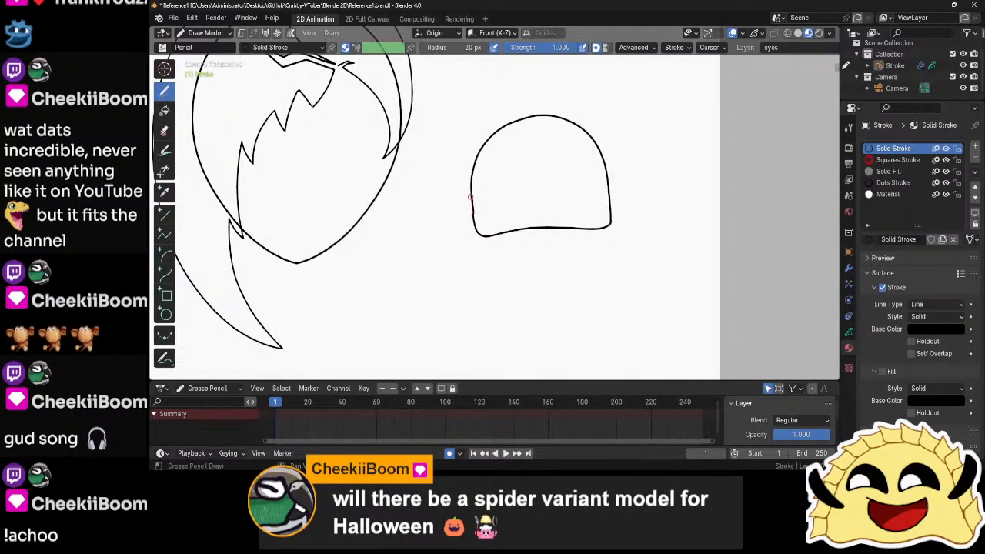
pyautogui.scroll(2, 528, 211)
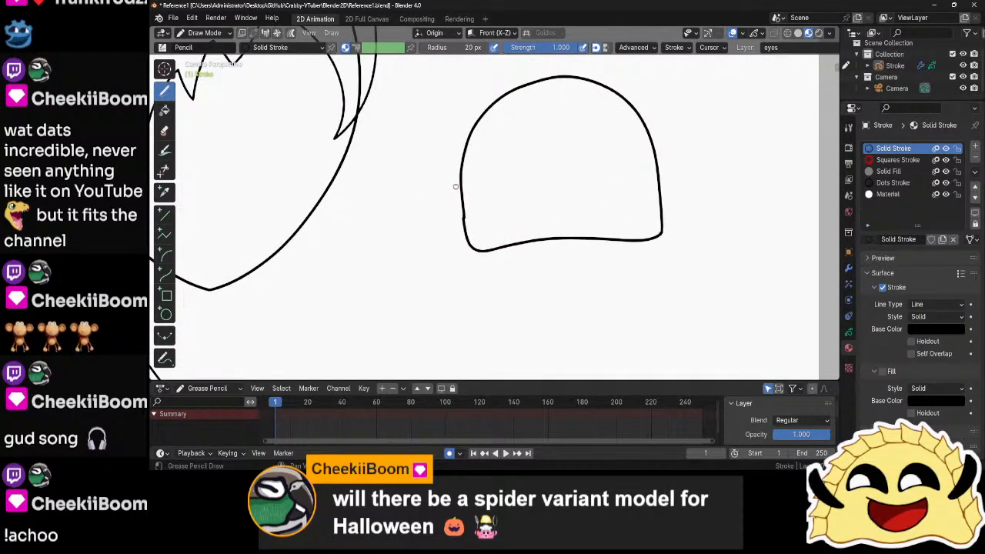
pyautogui.moveTo(461, 191)
pyautogui.mouseDown()
pyautogui.moveTo(432, 229)
pyautogui.moveTo(466, 234)
pyautogui.mouseUp()
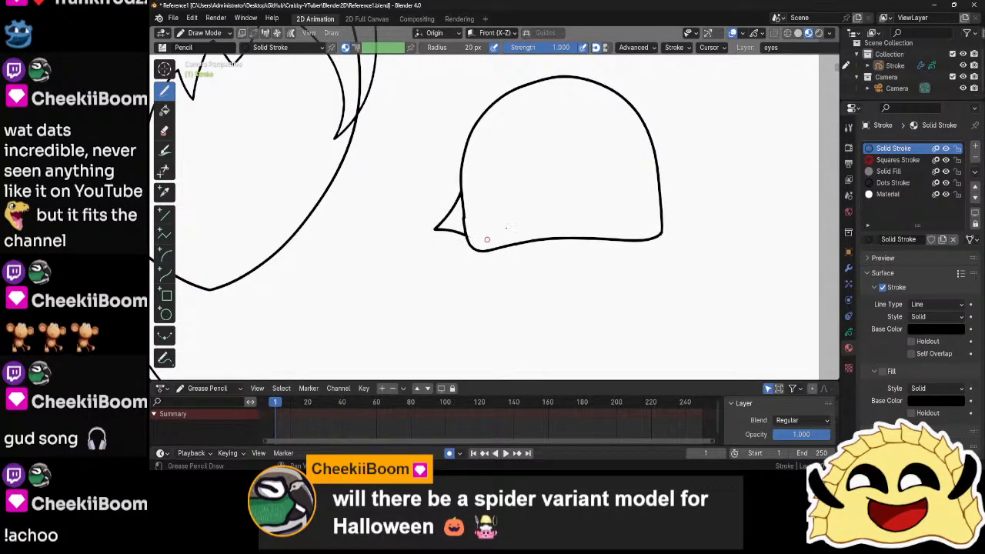
pyautogui.moveTo(658, 185)
pyautogui.mouseDown()
pyautogui.moveTo(708, 219)
pyautogui.moveTo(660, 228)
pyautogui.mouseUp()
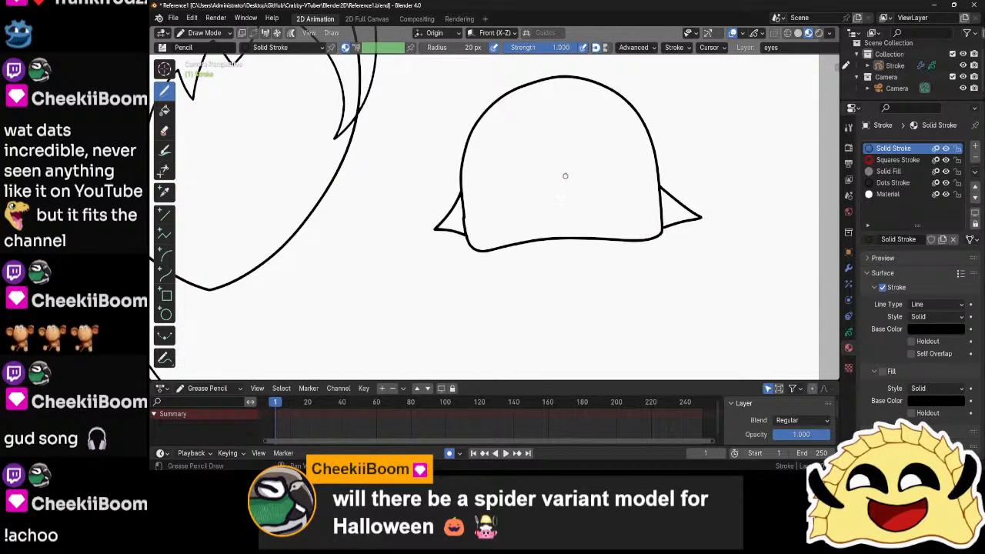
# - Draw the round iris inside the dome as two curved lines and check the eye beside the head
pyautogui.scroll(-5, 564, 172)
pyautogui.scroll(3, 533, 177)
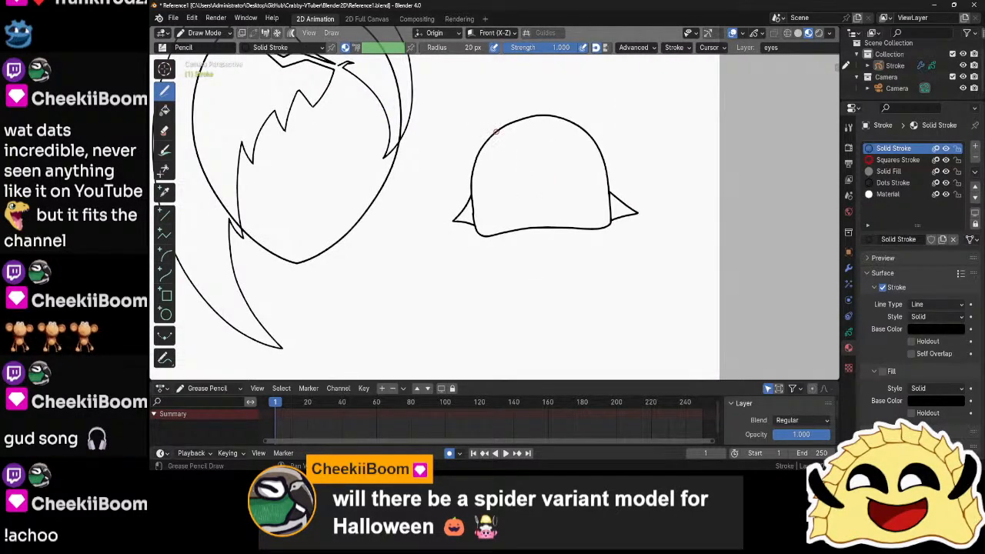
pyautogui.moveTo(524, 125)
pyautogui.mouseDown()
pyautogui.moveTo(495, 148)
pyautogui.moveTo(486, 186)
pyautogui.moveTo(489, 216)
pyautogui.moveTo(517, 241)
pyautogui.mouseUp()
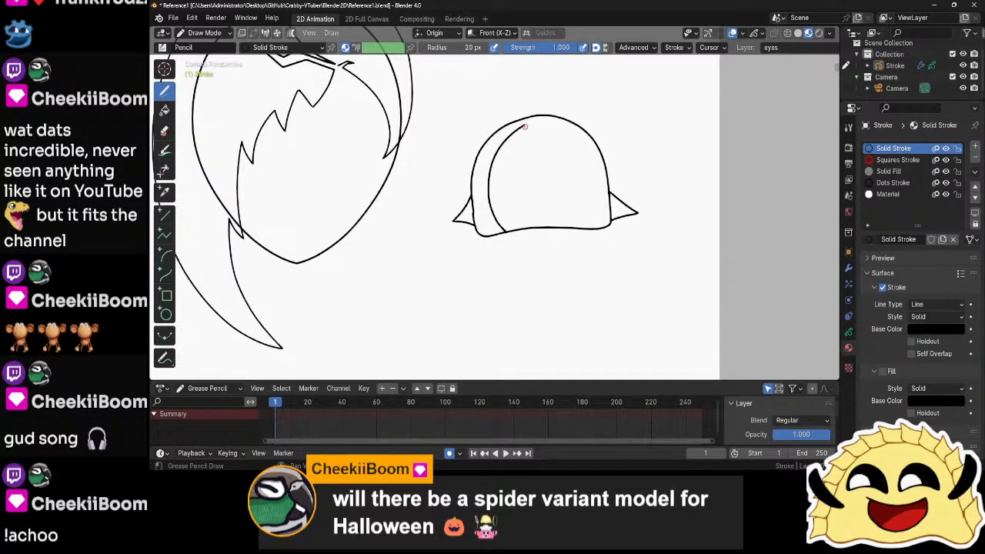
pyautogui.moveTo(523, 125)
pyautogui.mouseDown()
pyautogui.moveTo(548, 117)
pyautogui.moveTo(577, 125)
pyautogui.moveTo(599, 170)
pyautogui.moveTo(593, 219)
pyautogui.moveTo(574, 237)
pyautogui.mouseUp()
pyautogui.scroll(-6, 555, 125)
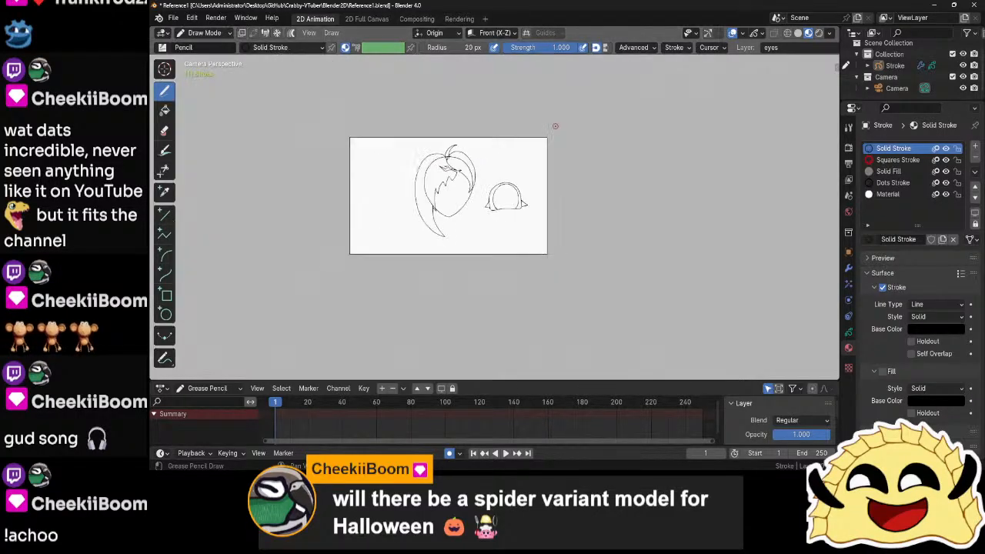
pyautogui.scroll(6, 555, 125)
pyautogui.scroll(-6, 555, 125)
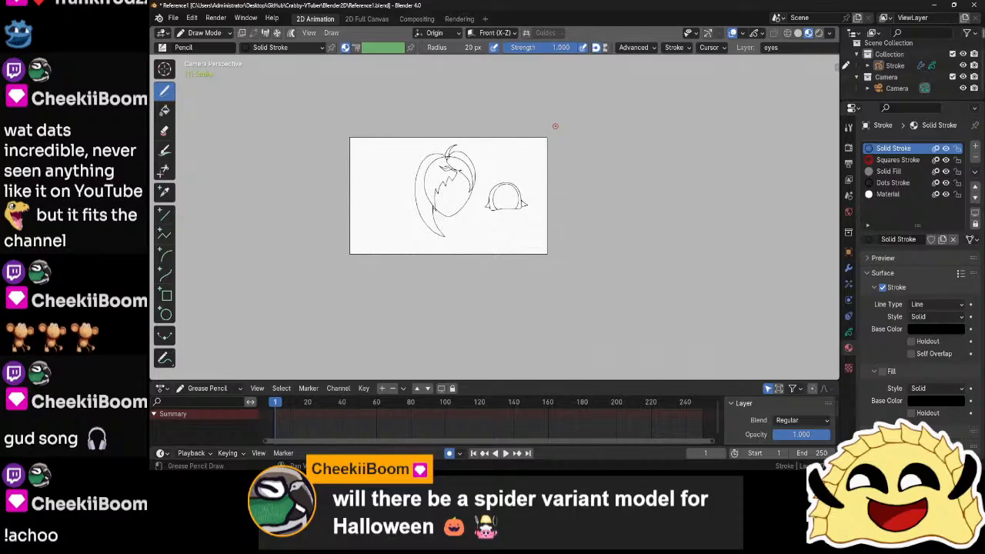
pyautogui.scroll(7, 554, 125)
# - Delete the whole sketched eye in Edit Mode and return to Draw Mode
pyautogui.press('Tab')
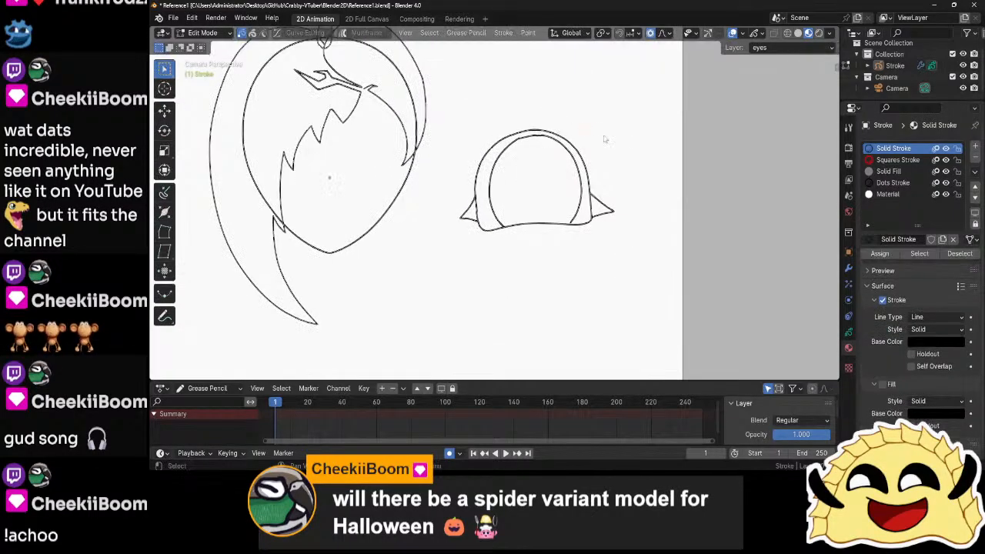
pyautogui.moveTo(459, 113)
pyautogui.mouseDown()
pyautogui.moveTo(526, 189)
pyautogui.moveTo(644, 271)
pyautogui.mouseUp()
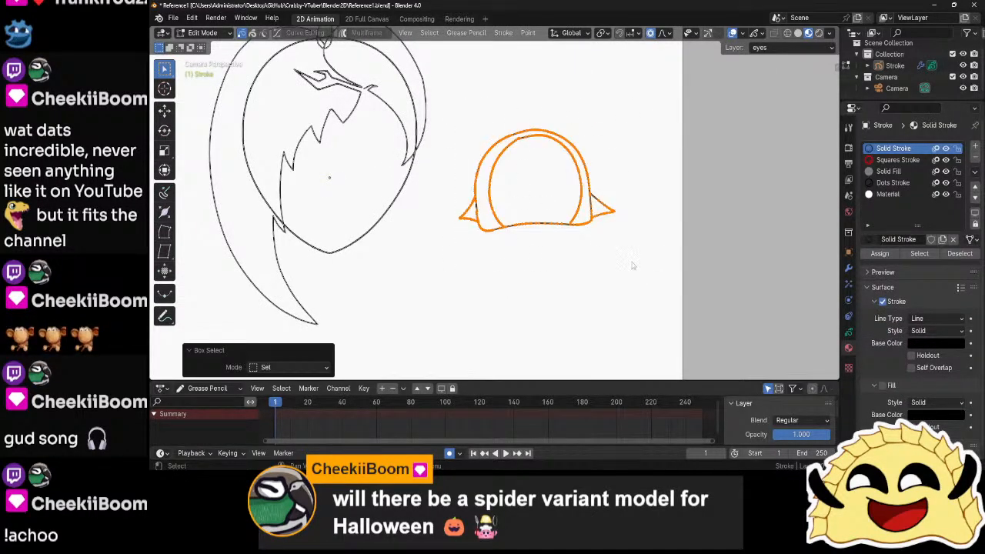
pyautogui.press('x')
pyautogui.click(632, 262)
pyautogui.hotkey('ctrl', 'Tab')
pyautogui.click(605, 191)
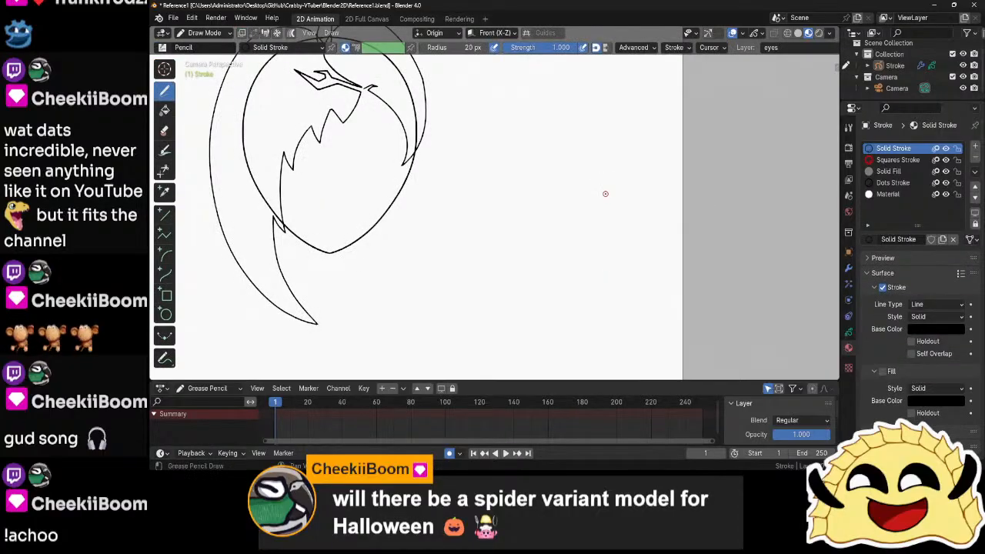
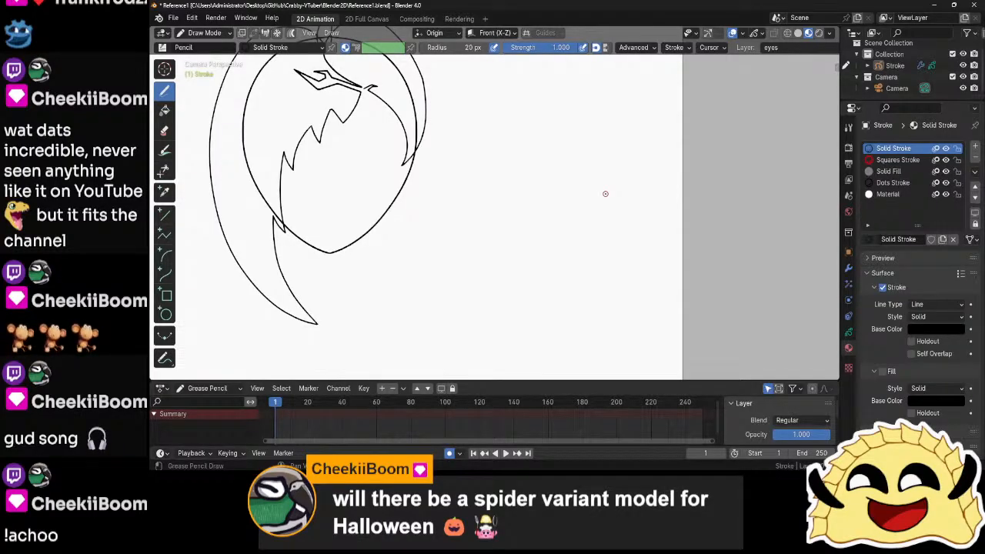
pyautogui.scroll(2, 606, 194)
pyautogui.moveTo(534, 200)
pyautogui.keyDown('shift'); pyautogui.mouseDown(button='middle')
pyautogui.moveTo(649, 282)
pyautogui.moveTo(574, 219)
pyautogui.moveTo(585, 213)
pyautogui.moveTo(481, 179)
pyautogui.mouseUp(button='middle'); pyautogui.keyUp('shift')
pyautogui.scroll(1, 555, 209)
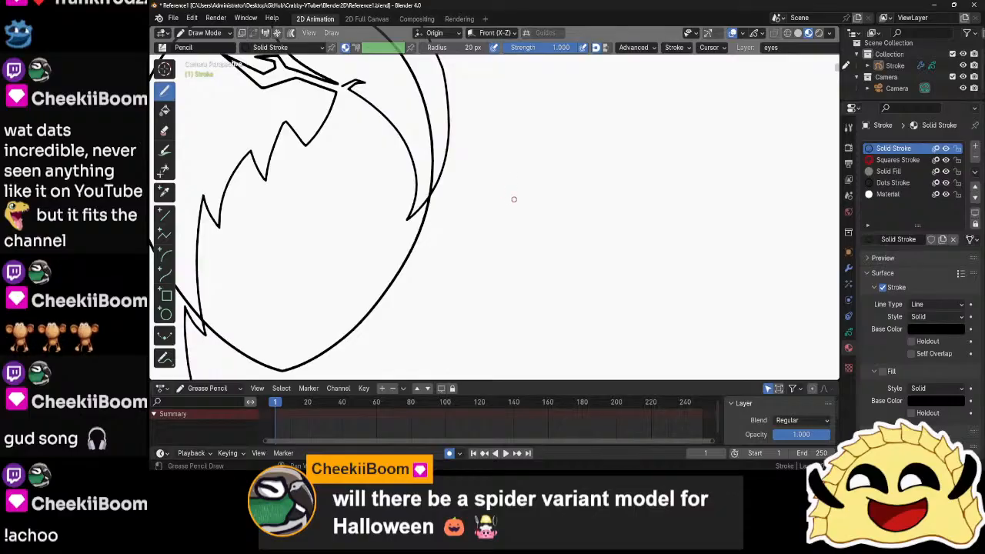
pyautogui.scroll(-6, 514, 199)
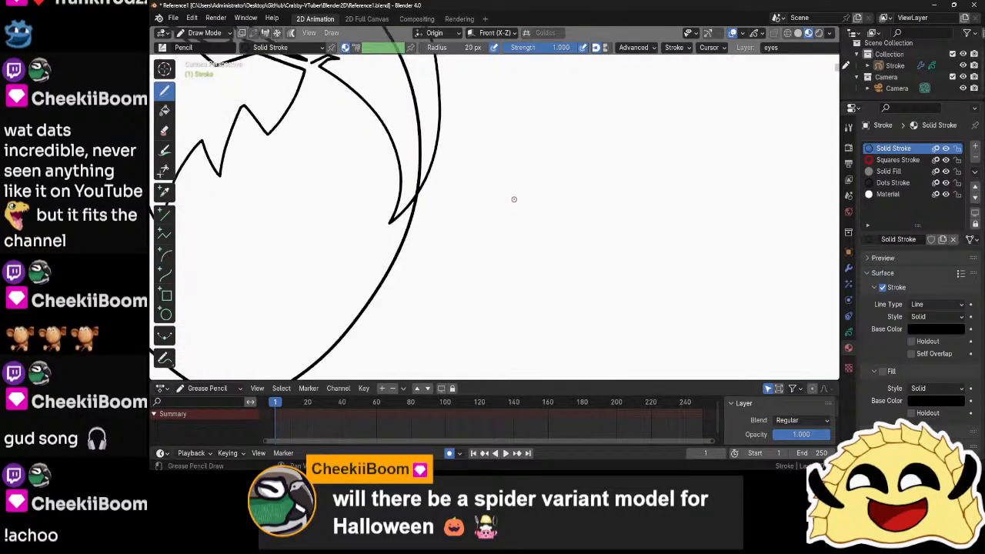
pyautogui.scroll(-3, 584, 210)
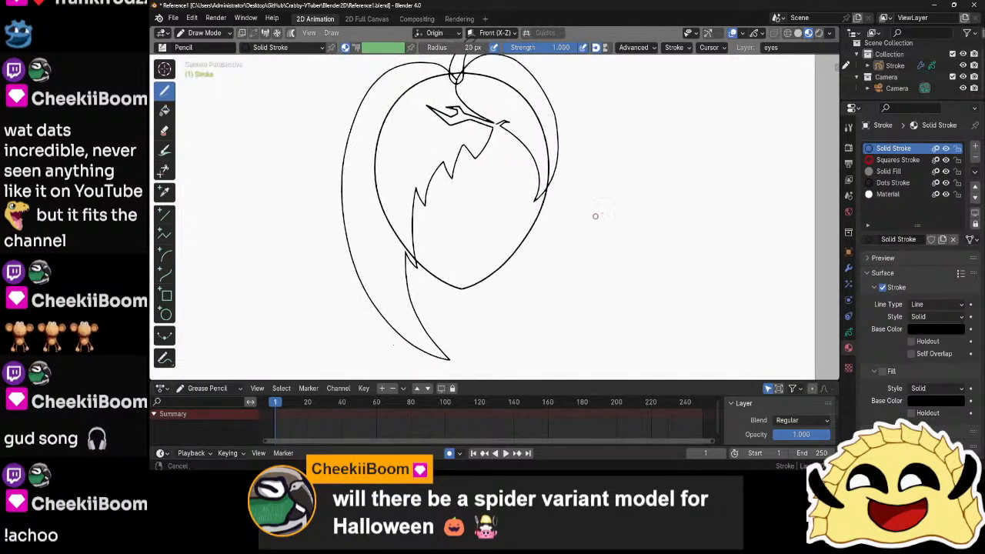
pyautogui.scroll(3, 572, 247)
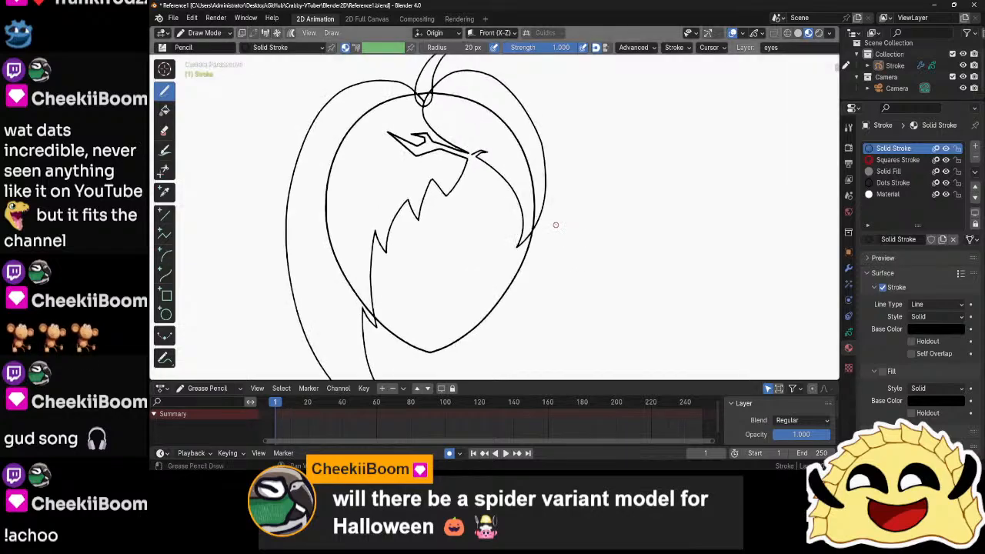
# - On the eyes layer, draw a circle about a third of the head's width beside the face and switch to Edit Mode
pyautogui.scroll(3, 616, 204)
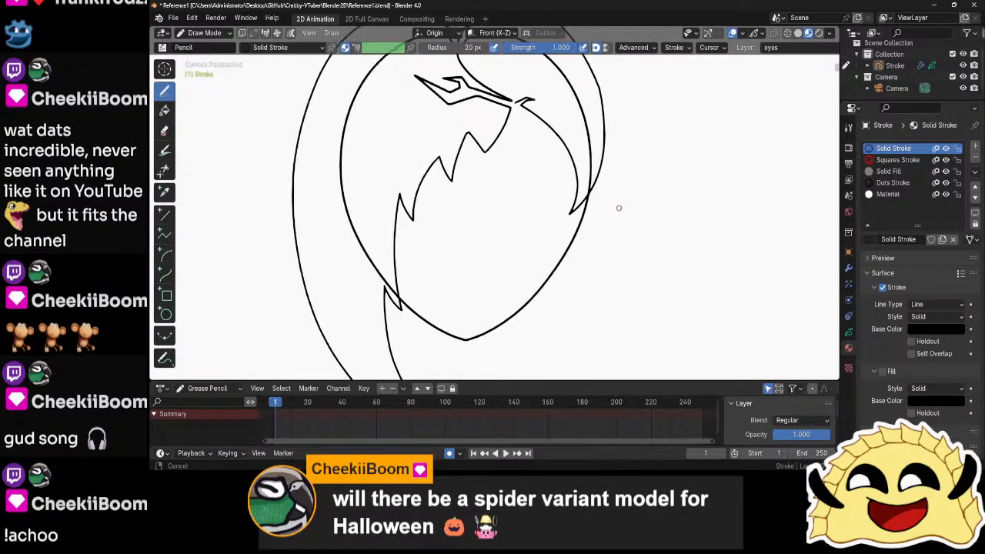
pyautogui.scroll(-2, 631, 241)
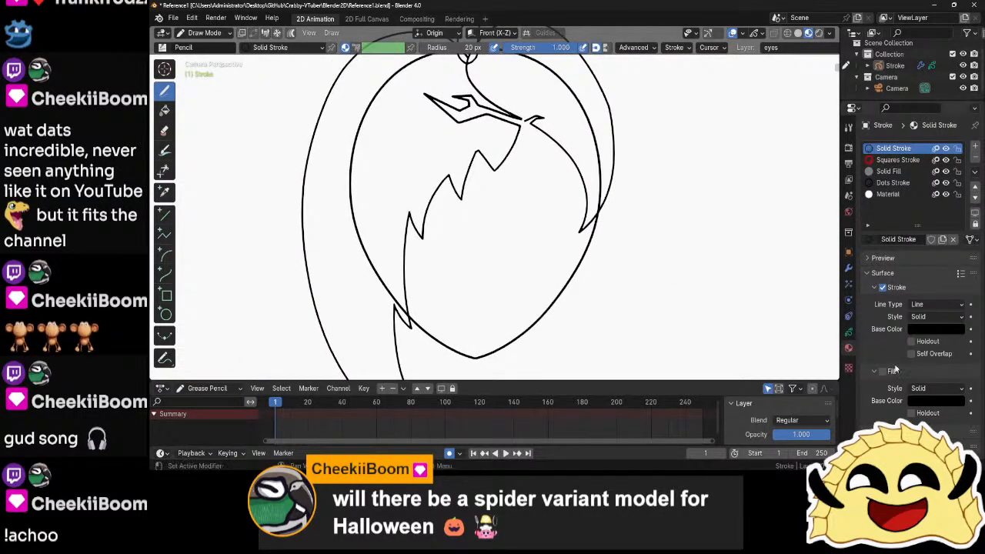
pyautogui.click(849, 332)
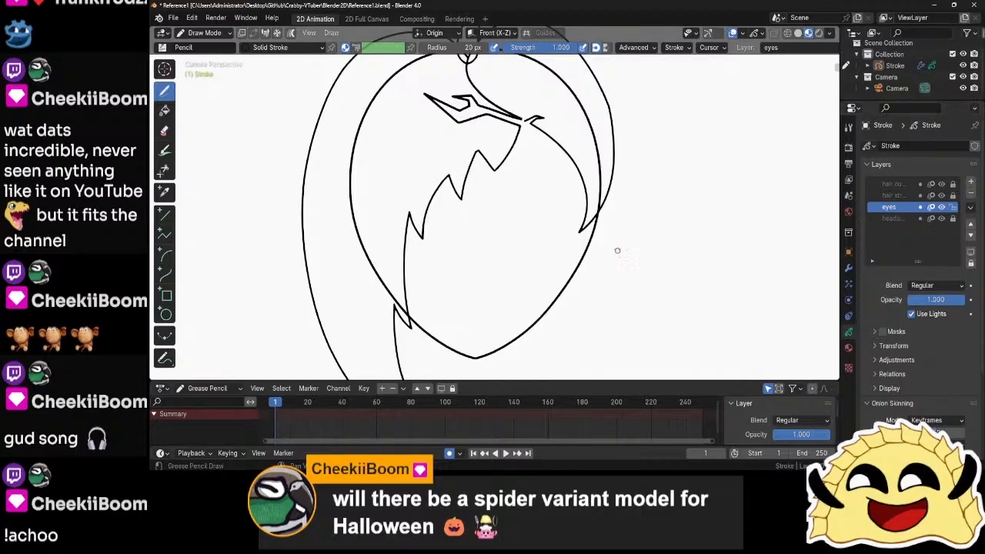
pyautogui.keyDown('shift'); pyautogui.moveTo(618, 249); pyautogui.dragTo(519, 233, button='middle'); pyautogui.keyUp('shift')
pyautogui.keyDown('shift'); pyautogui.moveTo(609, 260); pyautogui.dragTo(551, 254, button='middle'); pyautogui.keyUp('shift')
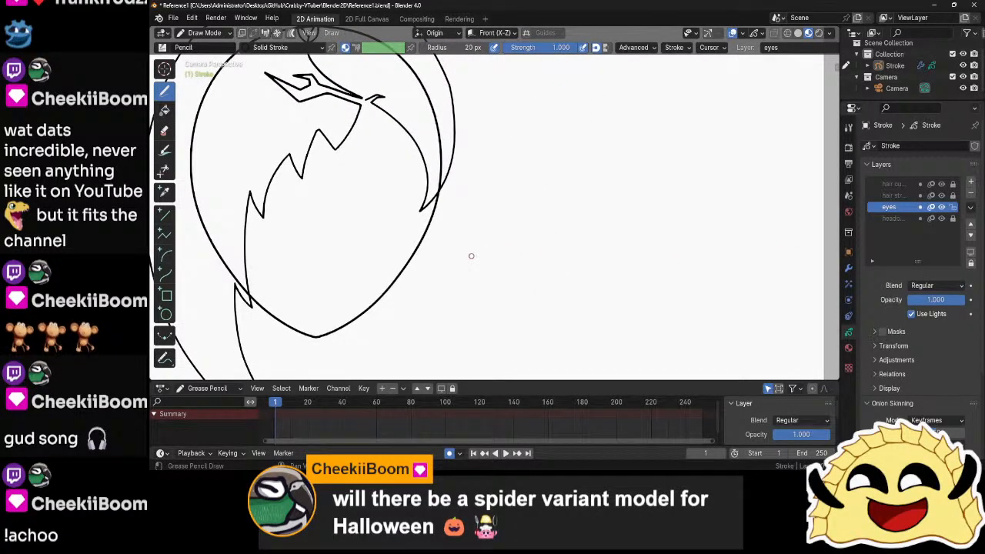
pyautogui.click(166, 313)
pyautogui.moveTo(485, 194)
pyautogui.mouseDown()
pyautogui.moveTo(603, 316)
pyautogui.moveTo(592, 305)
pyautogui.moveTo(634, 249)
pyautogui.moveTo(567, 282)
pyautogui.moveTo(565, 295)
pyautogui.moveTo(561, 288)
pyautogui.moveTo(580, 291)
pyautogui.mouseUp()
pyautogui.press('Return')
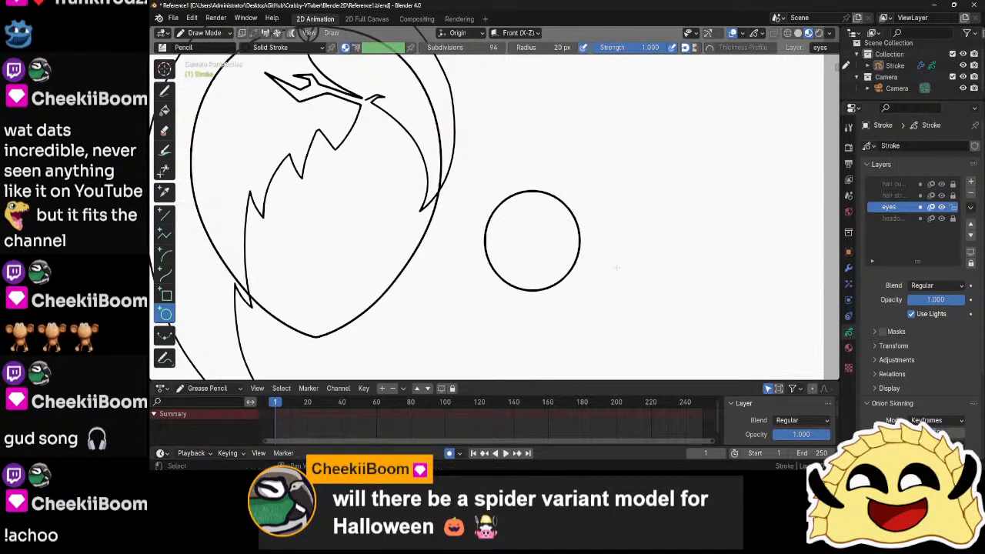
pyautogui.hotkey('ctrl', 'Tab')
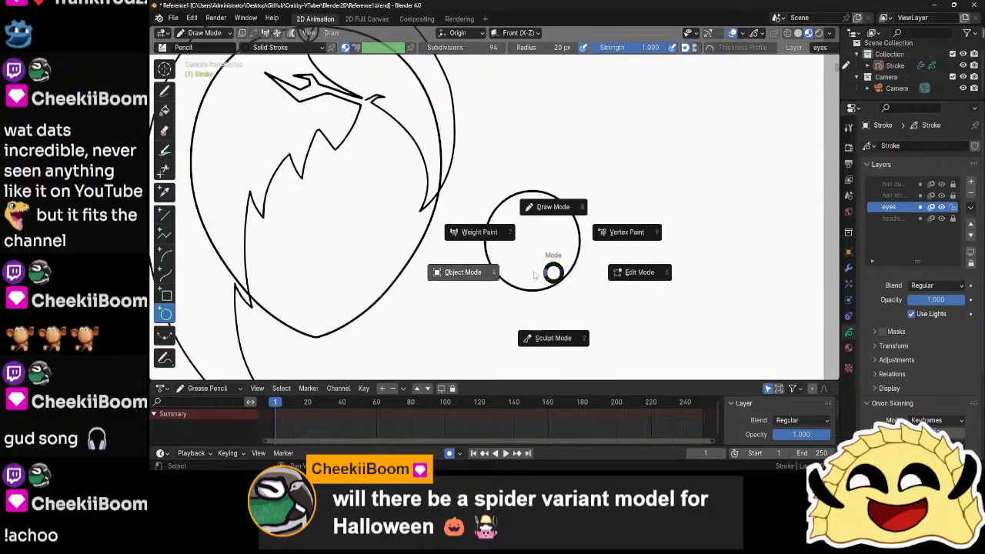
pyautogui.click(646, 297)
# - Try cutting away the circle's lower half and closing the remaining arc with a straight edge
pyautogui.moveTo(646, 297); pyautogui.dragTo(444, 254)
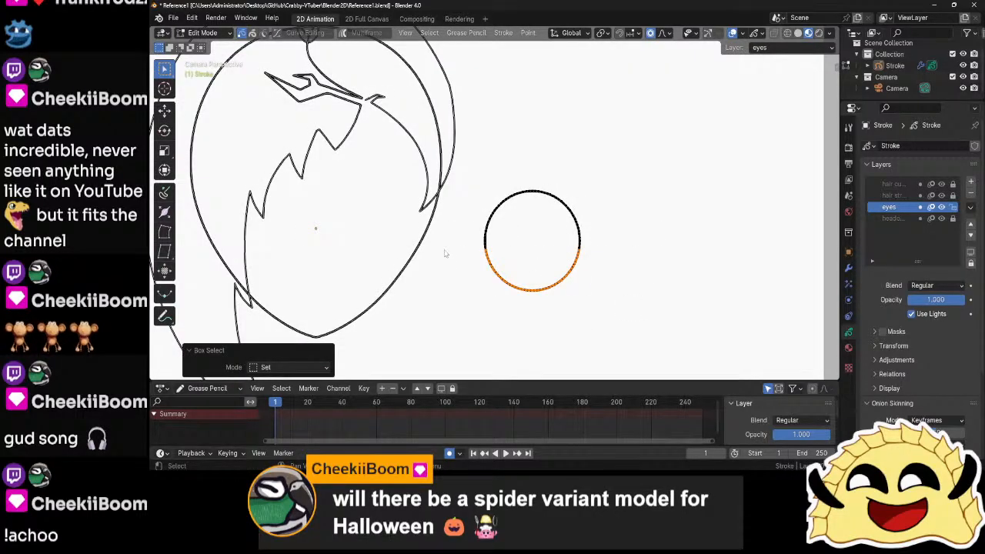
pyautogui.press('Delete')
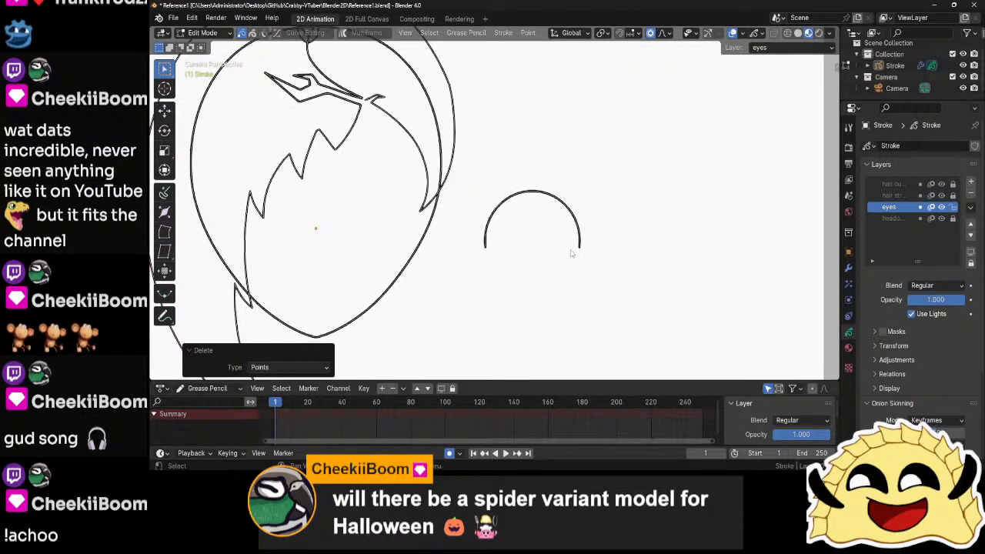
pyautogui.click(579, 248)
pyautogui.scroll(3, 578, 250)
pyautogui.keyDown('shift'); pyautogui.click(480, 281); pyautogui.keyUp('shift')
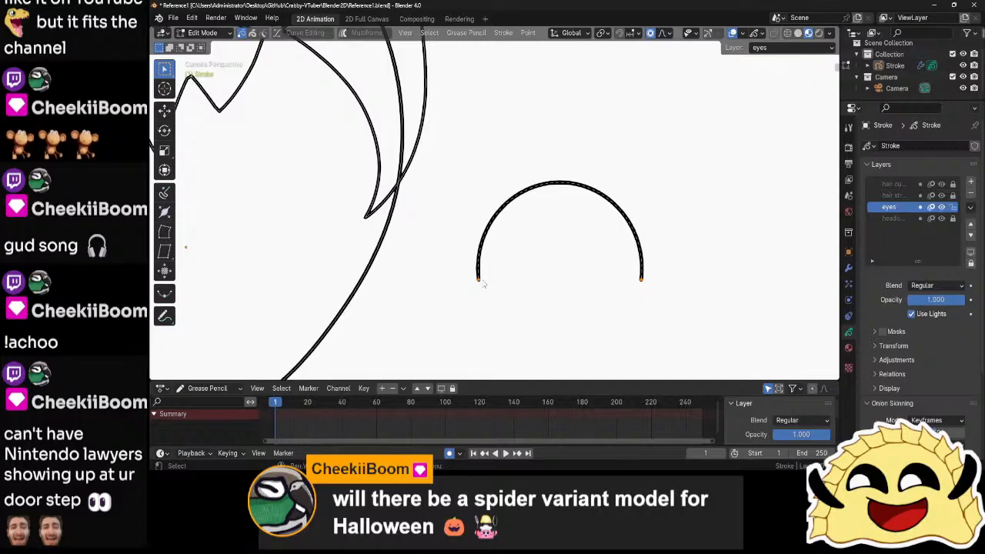
pyautogui.press('f')
pyautogui.click(538, 309)
pyautogui.scroll(-2, 544, 309)
pyautogui.scroll(-3, 544, 310)
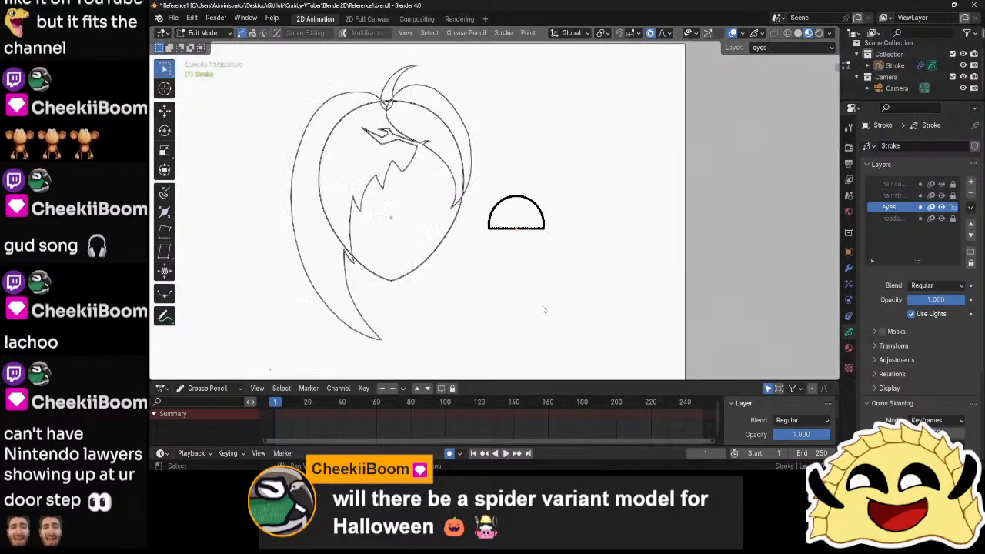
# - Undo the straight closing edge and the deletion of the circle's lower half
pyautogui.scroll(5, 544, 309)
pyautogui.press('ctrl+KP_Add')
pyautogui.press('ctrl+KP_Add')
pyautogui.press('ctrl+KP_Add')
pyautogui.press('ctrl+KP_Add')
pyautogui.press('ctrl+KP_Add')
pyautogui.press('ctrl+KP_Add')
pyautogui.press('ctrl+KP_Add')
pyautogui.press('ctrl+KP_Add')
pyautogui.press('ctrl+KP_Add')
pyautogui.press('ctrl+KP_Add')
pyautogui.press('ctrl+KP_Add')
pyautogui.press('ctrl+KP_Add')
pyautogui.press('ctrl+KP_Add')
pyautogui.press('ctrl+KP_Add')
pyautogui.press('ctrl+KP_Add')
pyautogui.press('Delete')
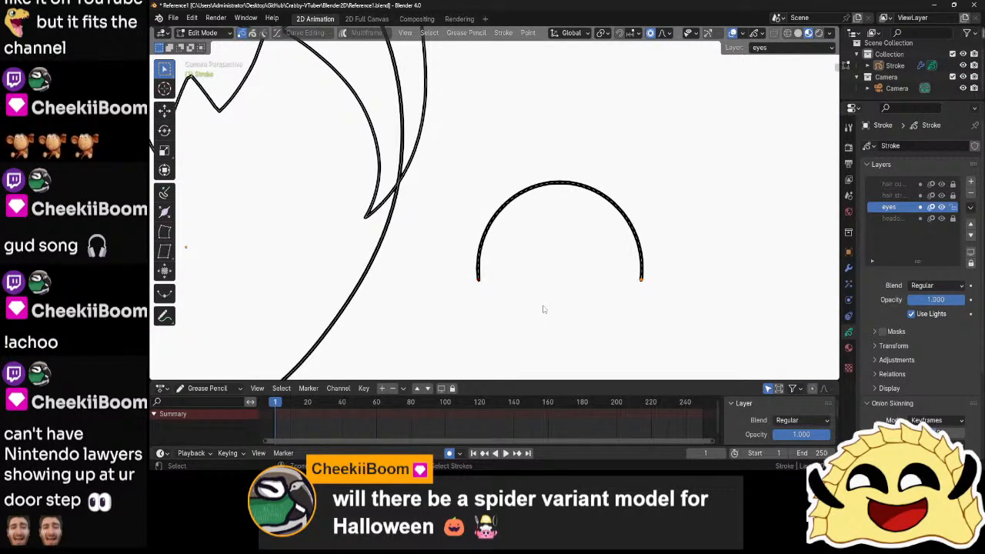
pyautogui.hotkey('ctrl', 'z')
# - Delete the points along the circle's bottom and close the gap with a straight edge using new geometry
pyautogui.keyDown('shift'); pyautogui.moveTo(545, 310); pyautogui.dragTo(540, 237, button='middle'); pyautogui.keyUp('shift')
pyautogui.moveTo(455, 316); pyautogui.dragTo(645, 259)
pyautogui.press('x')
pyautogui.click(644, 258)
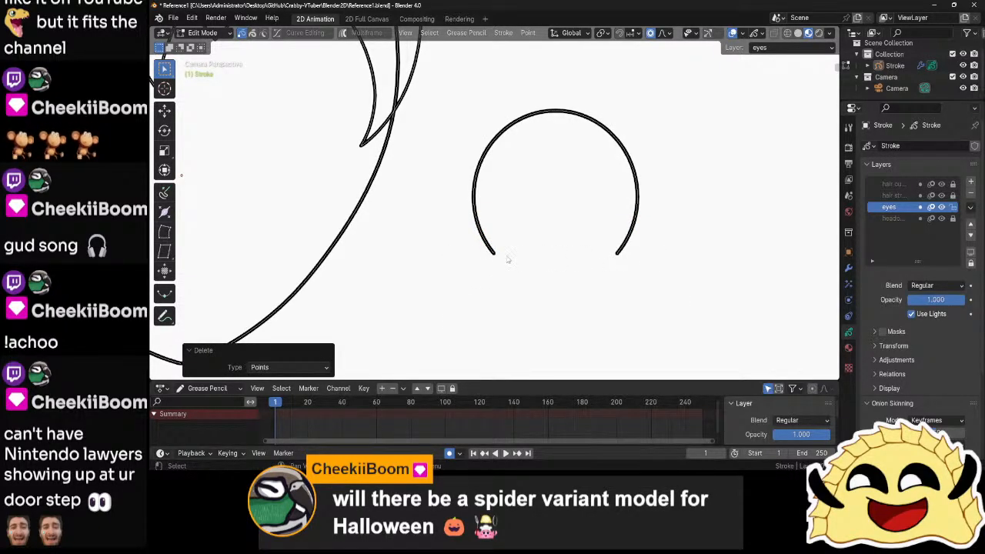
pyautogui.click(497, 257)
pyautogui.press('f')
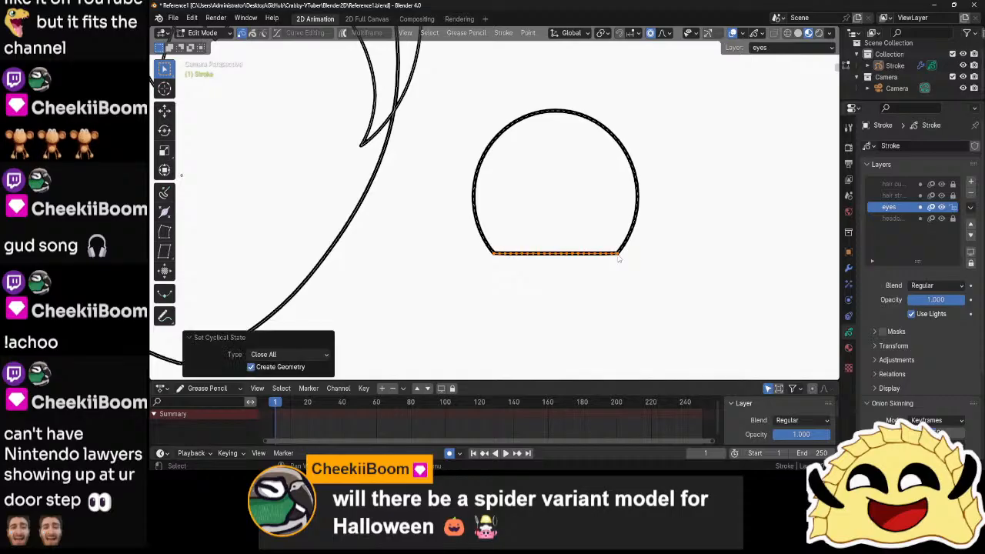
pyautogui.click(662, 280)
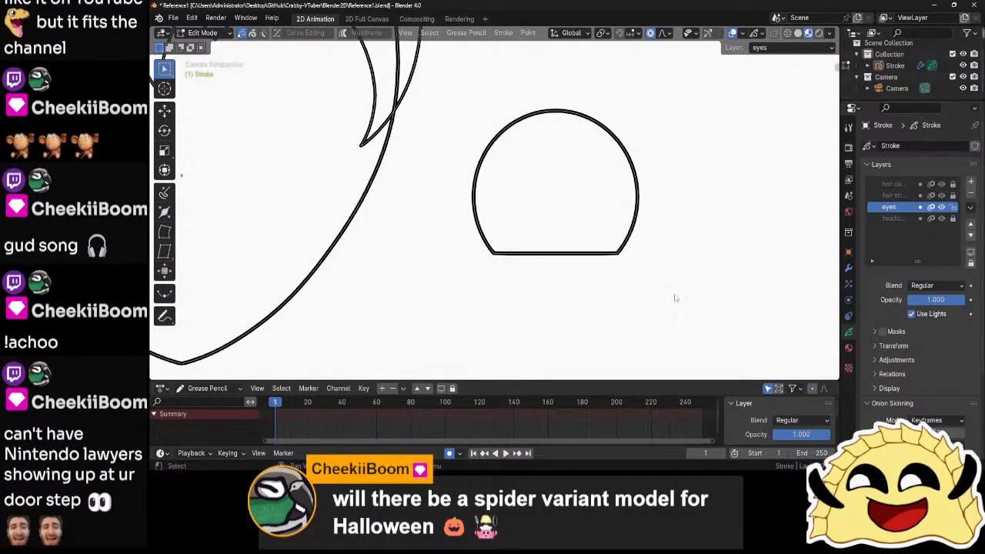
# - Try smoothing only the lower part of the eye outline, including the straight edge and its corners, and undo it
pyautogui.moveTo(677, 288); pyautogui.dragTo(446, 220)
pyautogui.rightClick(539, 283)
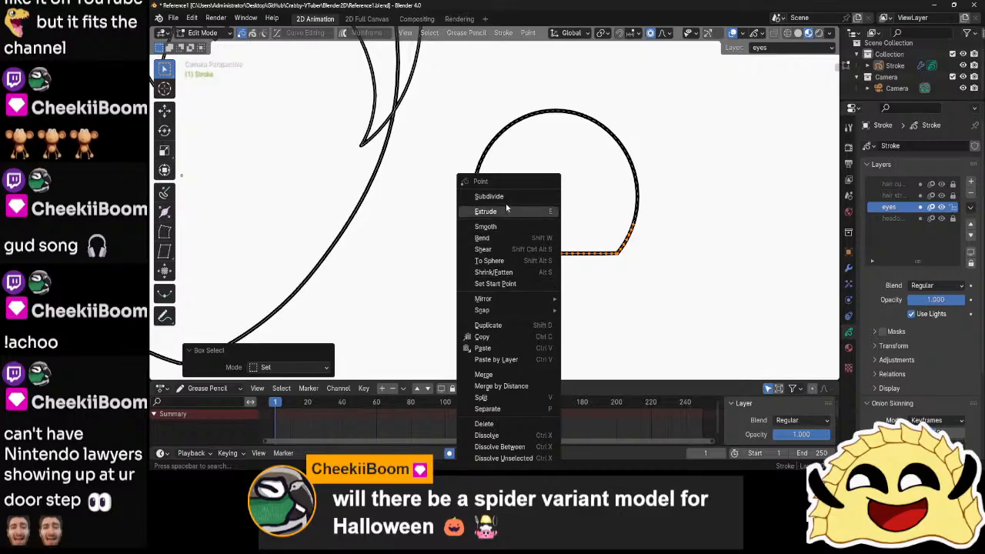
pyautogui.click(493, 225)
pyautogui.moveTo(287, 293)
pyautogui.mouseDown()
pyautogui.moveTo(370, 293)
pyautogui.moveTo(315, 293)
pyautogui.mouseUp()
pyautogui.hotkey('ctrl', 'z')
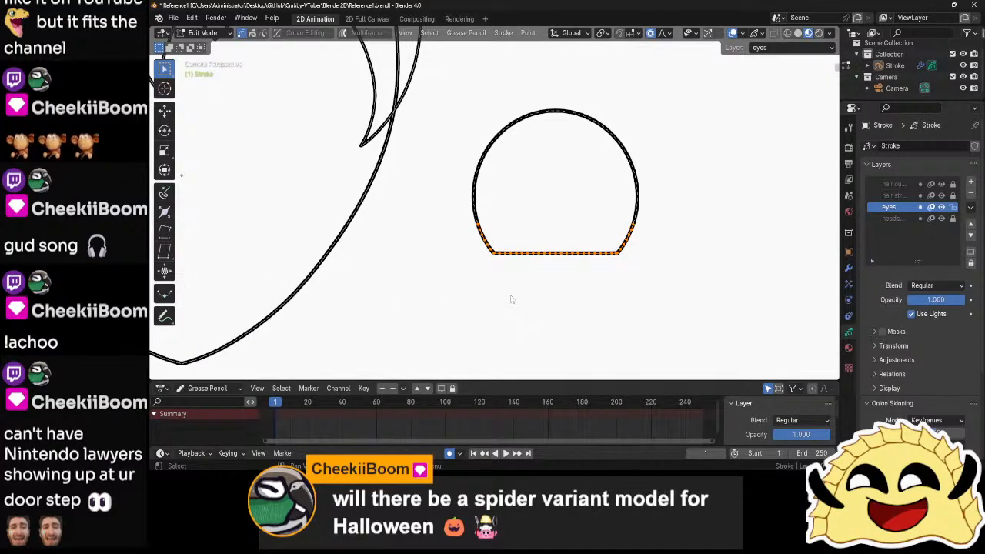
# - Smooth all points of the eye outline with 21 repeats
pyautogui.press('a')
pyautogui.rightClick(518, 262)
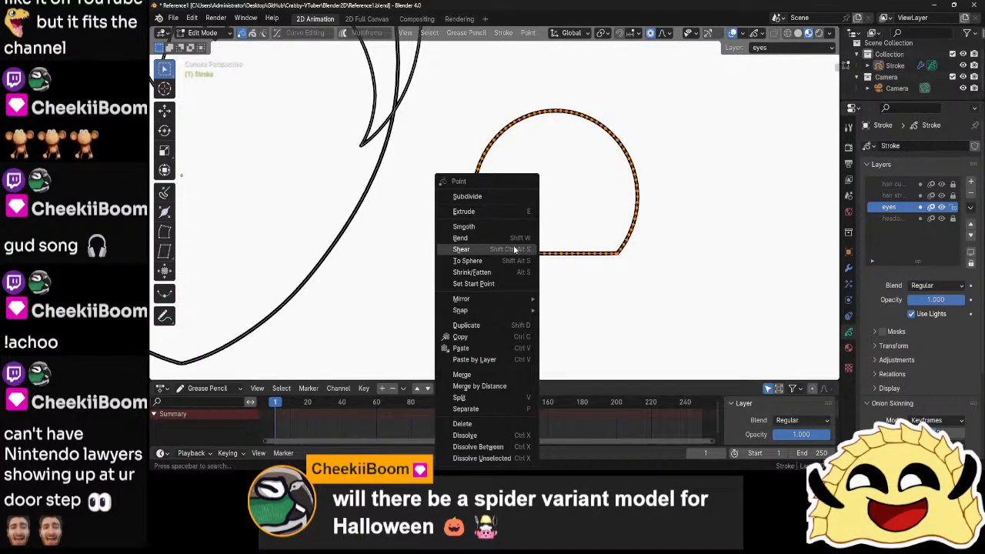
pyautogui.click(510, 228)
pyautogui.moveTo(288, 294); pyautogui.dragTo(328, 295)
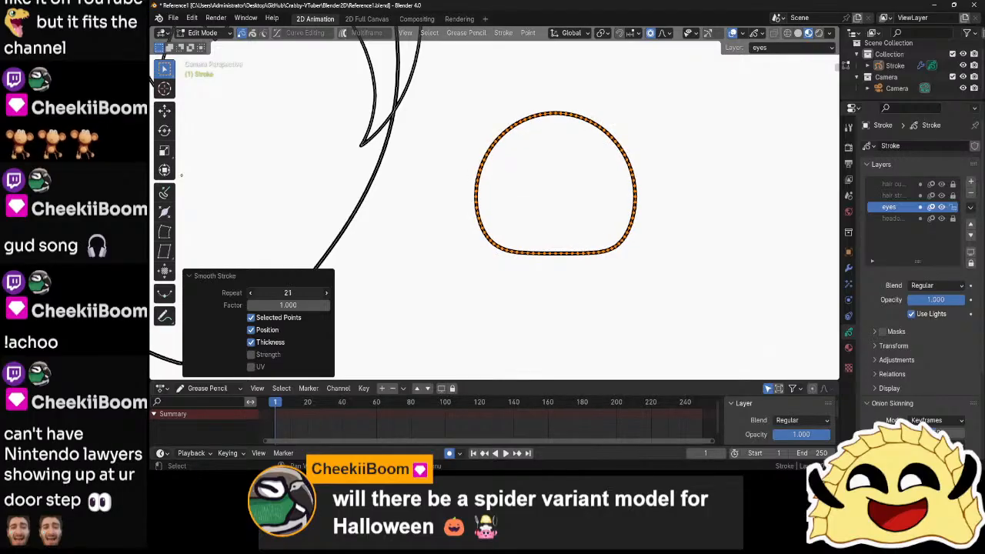
# - Raise the middle of the eye's lower edge about 0.056 m along Z with proportional editing and check the shape in Object Mode
pyautogui.click(556, 255)
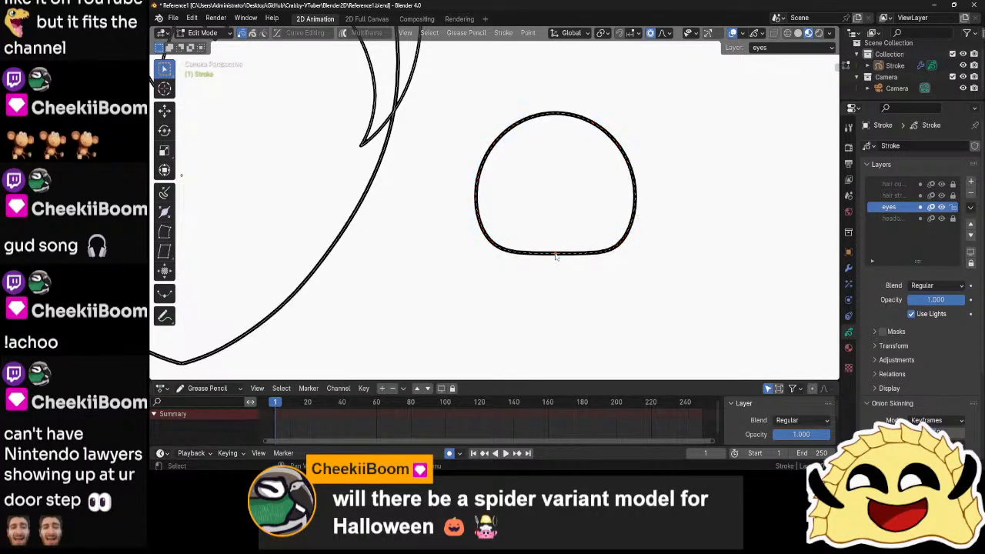
pyautogui.press('g')
pyautogui.press('z')
pyautogui.scroll(-4, 555, 250)
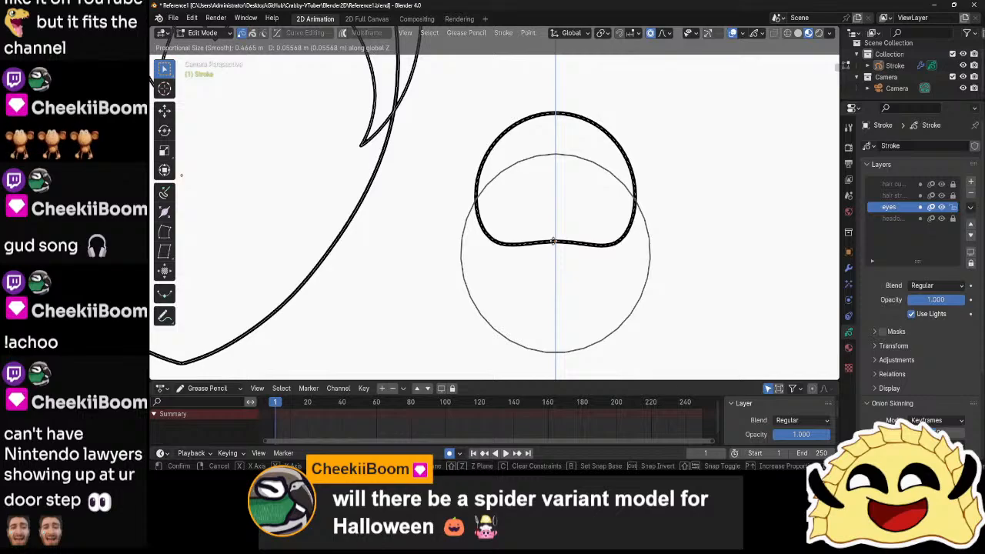
pyautogui.click(554, 241)
pyautogui.press('Tab')
pyautogui.scroll(-6, 583, 305)
pyautogui.scroll(4, 583, 306)
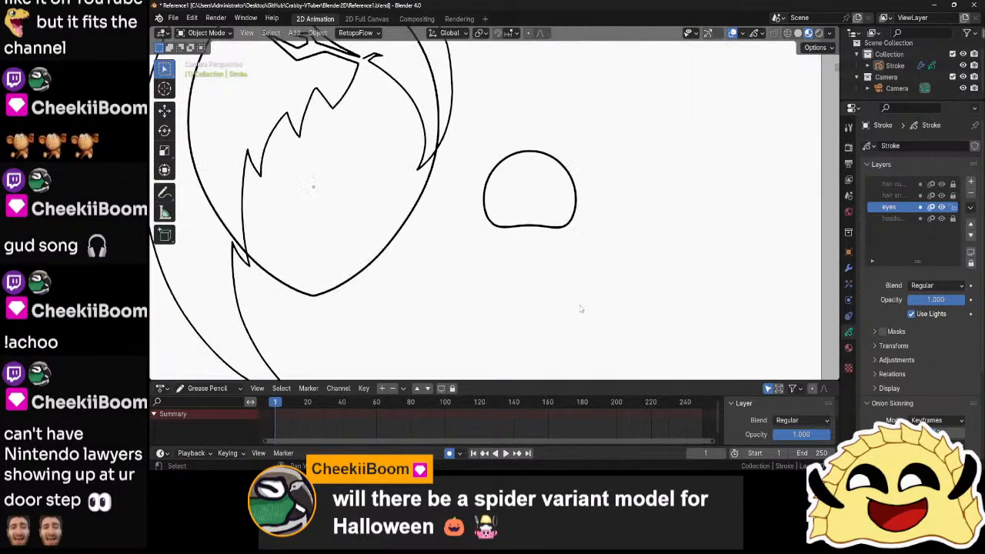
pyautogui.scroll(3, 554, 315)
pyautogui.click(573, 226)
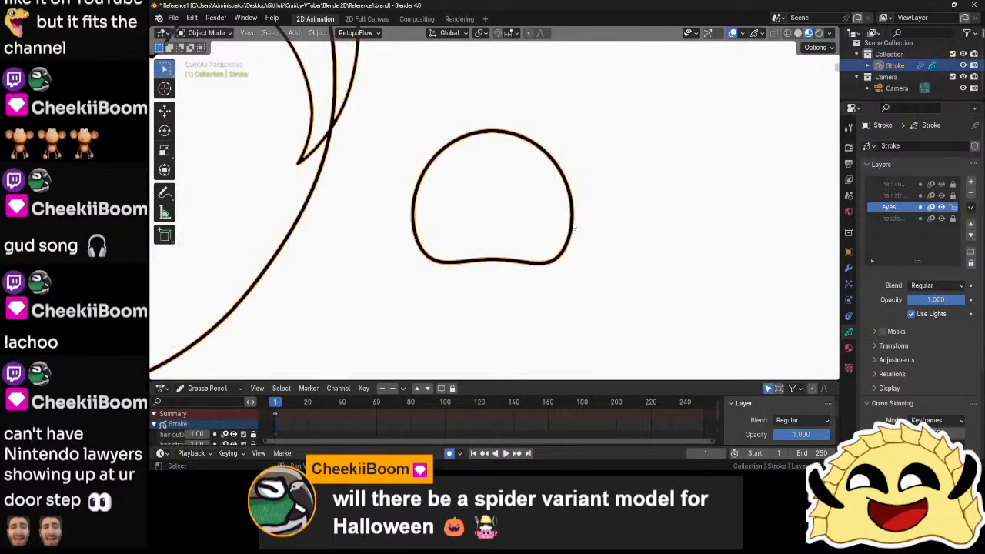
pyautogui.press('Tab')
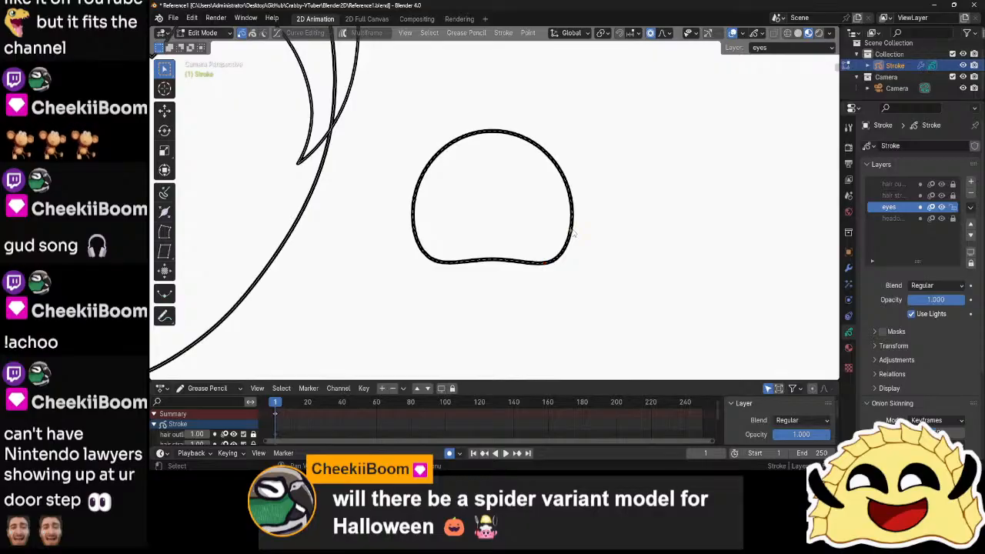
pyautogui.scroll(1, 573, 234)
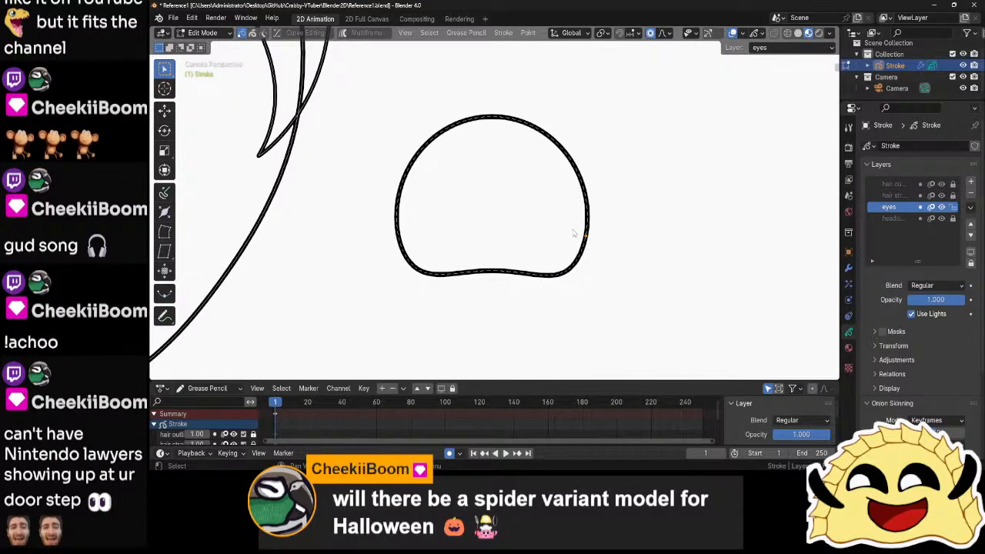
pyautogui.hotkey('alt', 's')
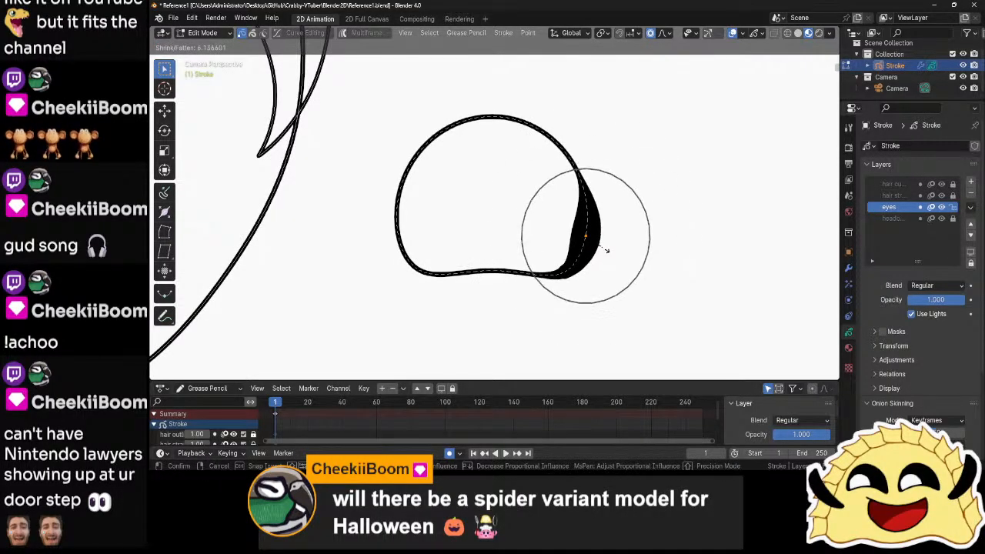
pyautogui.scroll(6, 606, 250)
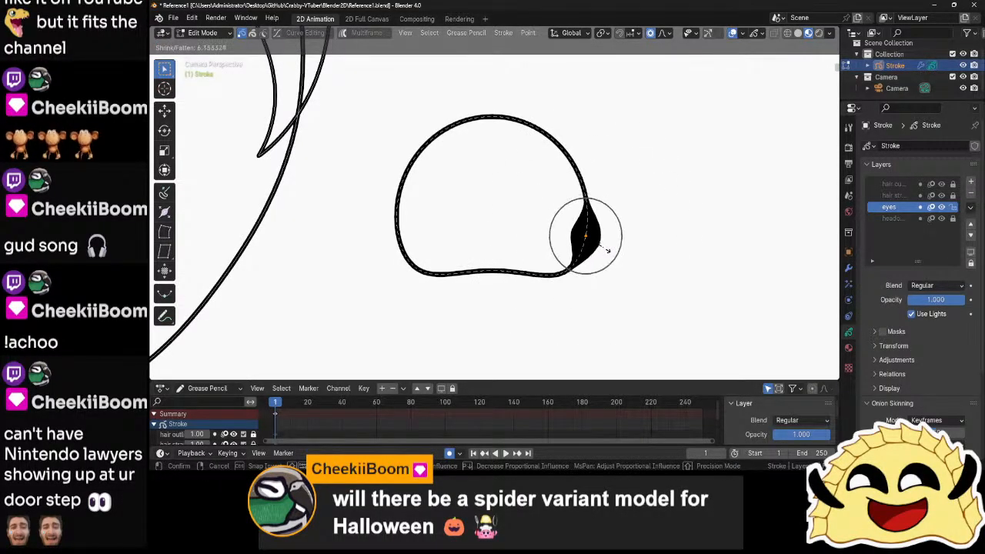
pyautogui.rightClick(605, 250)
pyautogui.click(602, 291)
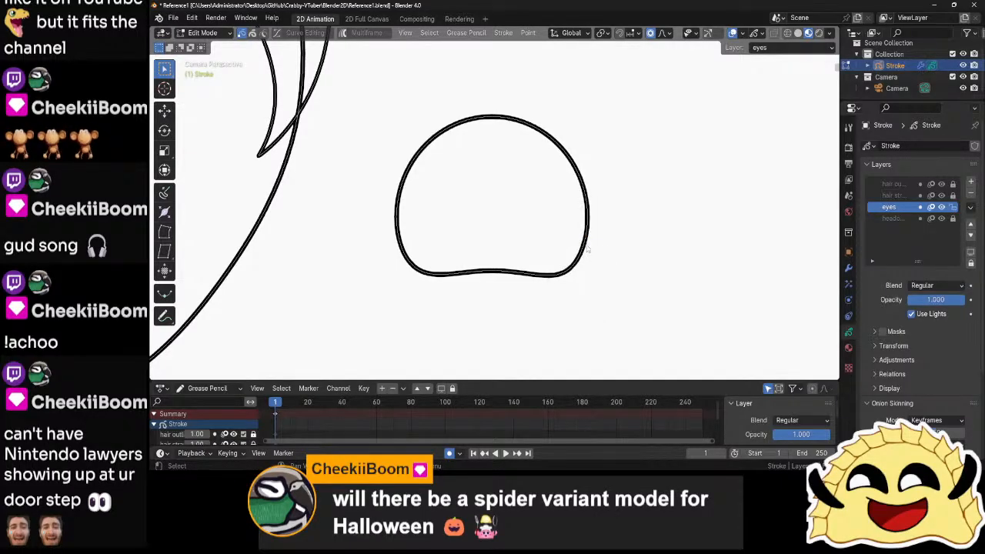
# - Select the complete eye outline and duplicate it in place, keeping its size
pyautogui.press('l')
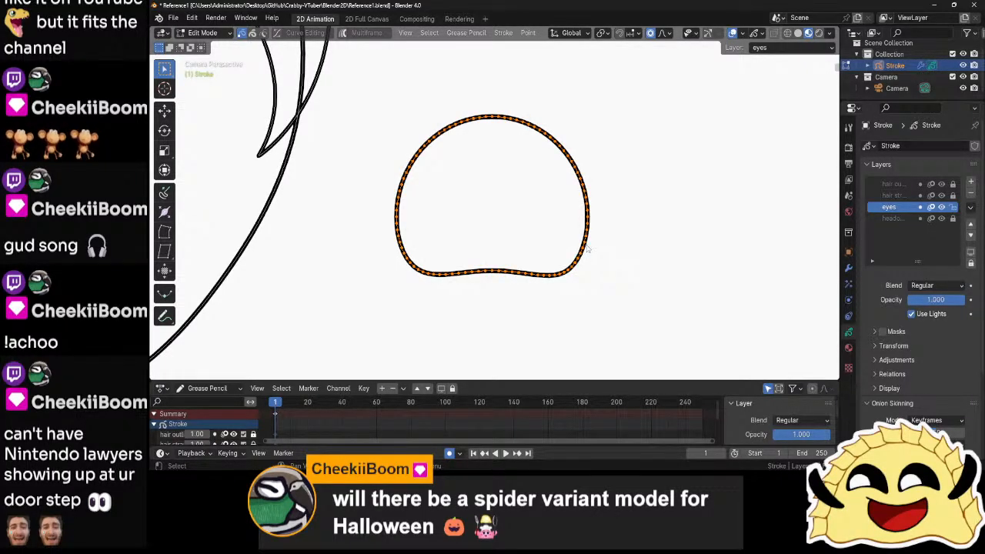
pyautogui.hotkey('shift', 'd')
pyautogui.rightClick(611, 255)
pyautogui.press('s')
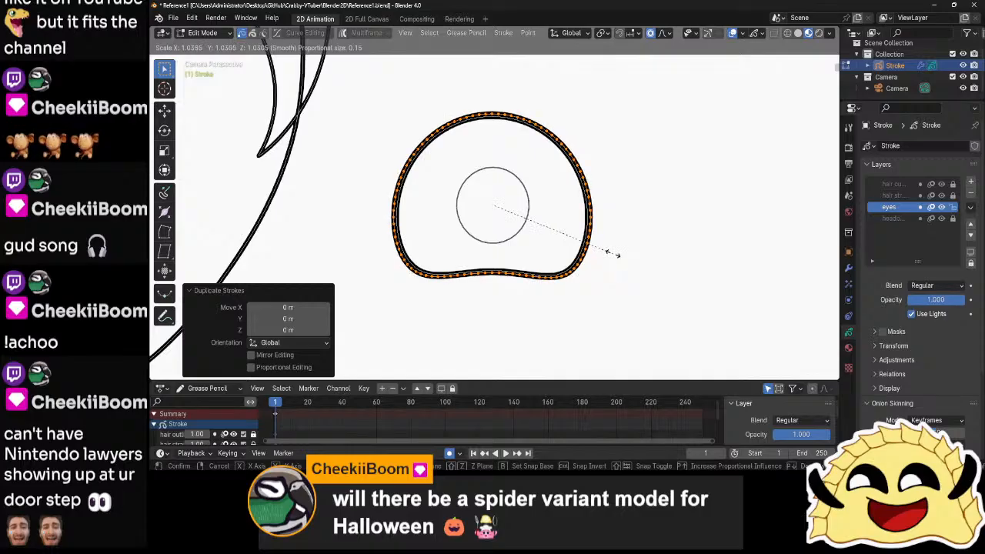
pyautogui.rightClick(613, 254)
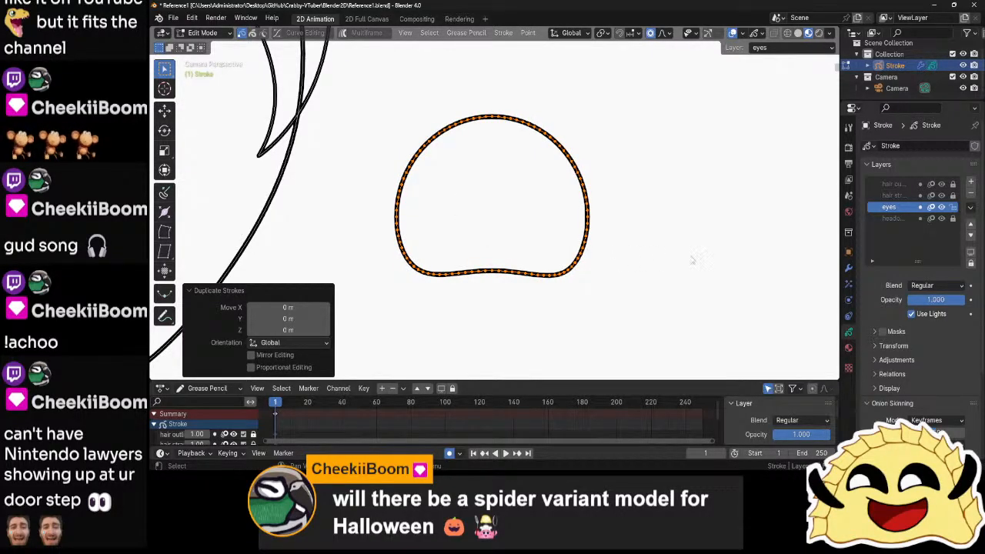
# - Add a material slot holding an independent copy of the Solid Stroke material
pyautogui.click(849, 348)
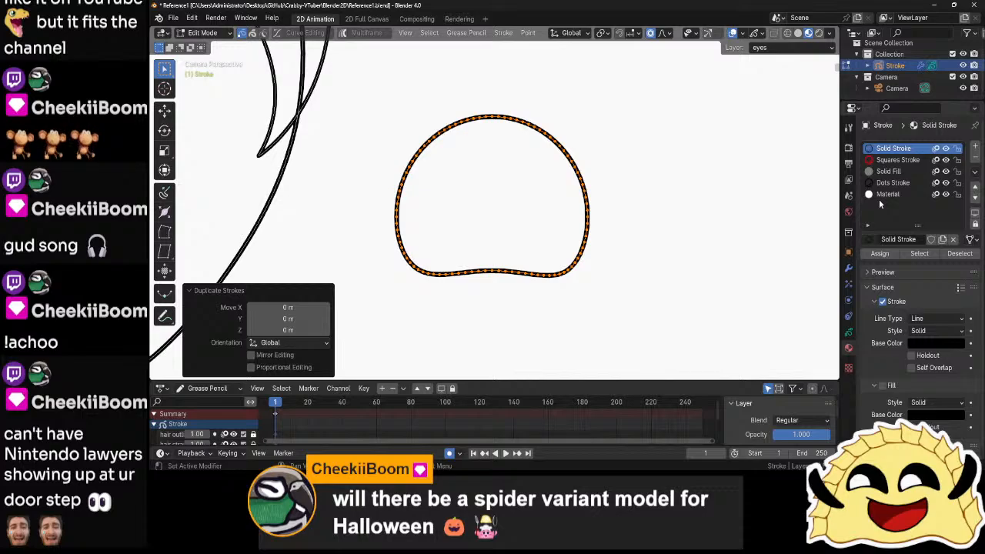
pyautogui.click(975, 145)
pyautogui.click(869, 240)
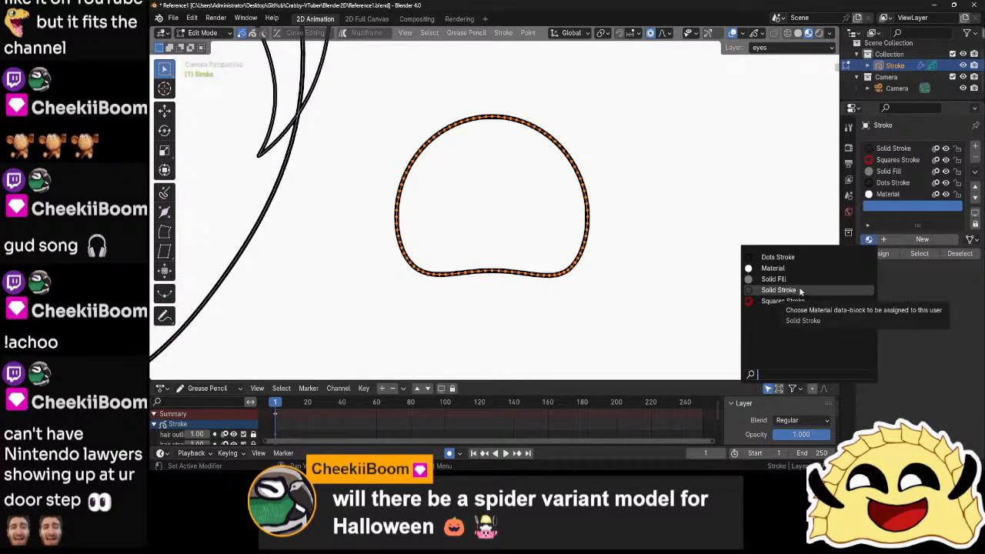
pyautogui.click(779, 290)
pyautogui.click(941, 239)
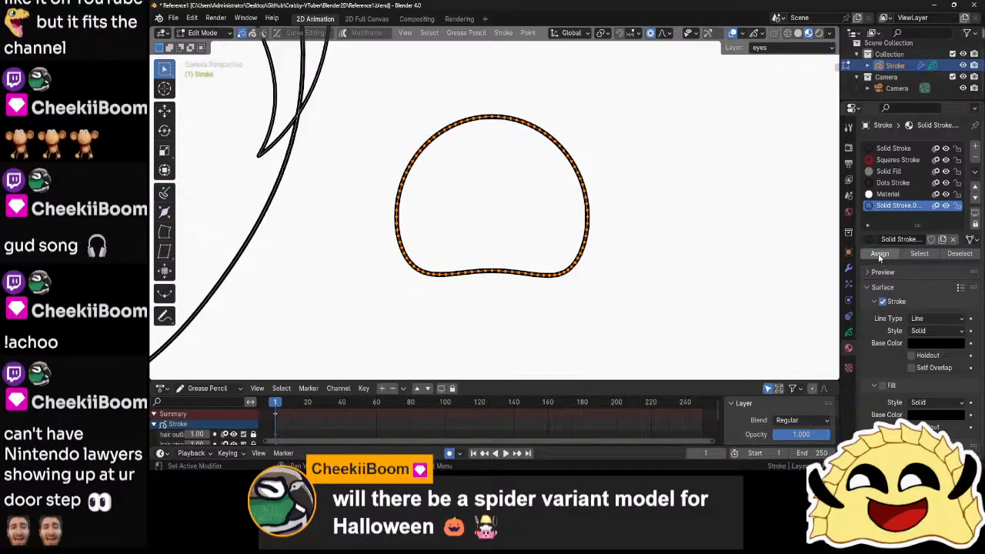
# - Assign the copied material to the duplicated eye outline and check it by selecting the strokes that use it
pyautogui.click(666, 248)
pyautogui.click(920, 254)
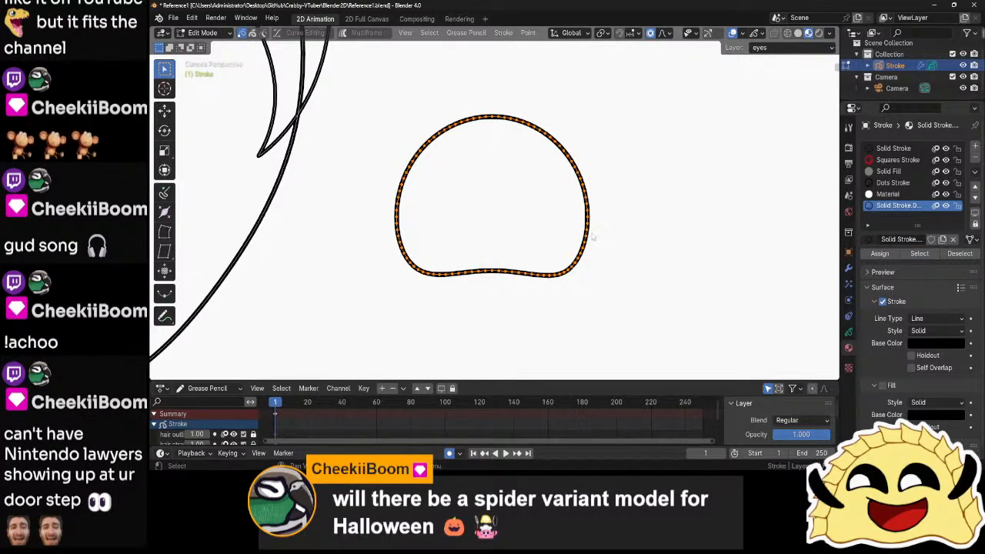
pyautogui.click(591, 244)
pyautogui.click(919, 253)
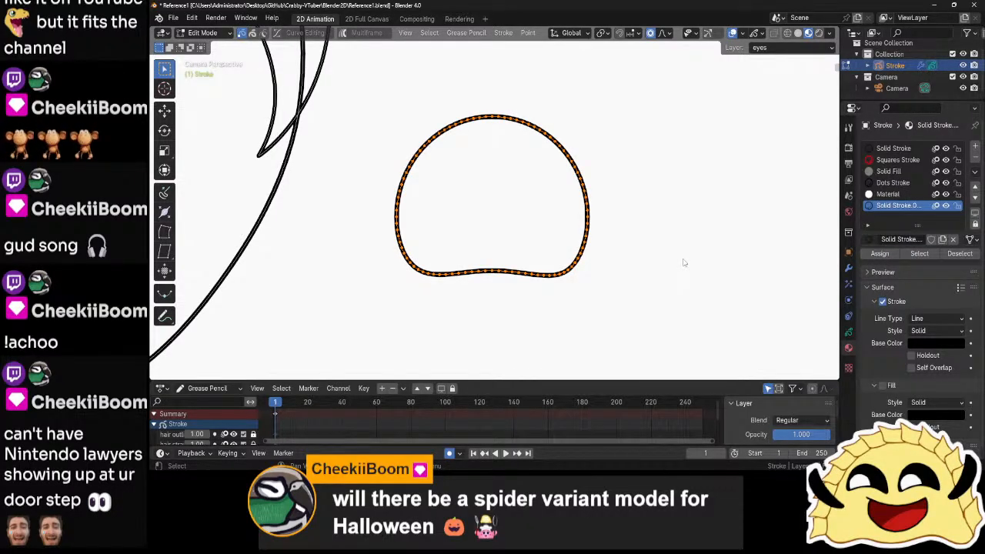
# - Undo the material assignment, the added material slot and the duplicated eye outline, keeping the raised lower edge
pyautogui.scroll(1, 684, 263)
pyautogui.click(684, 262)
pyautogui.press('a')
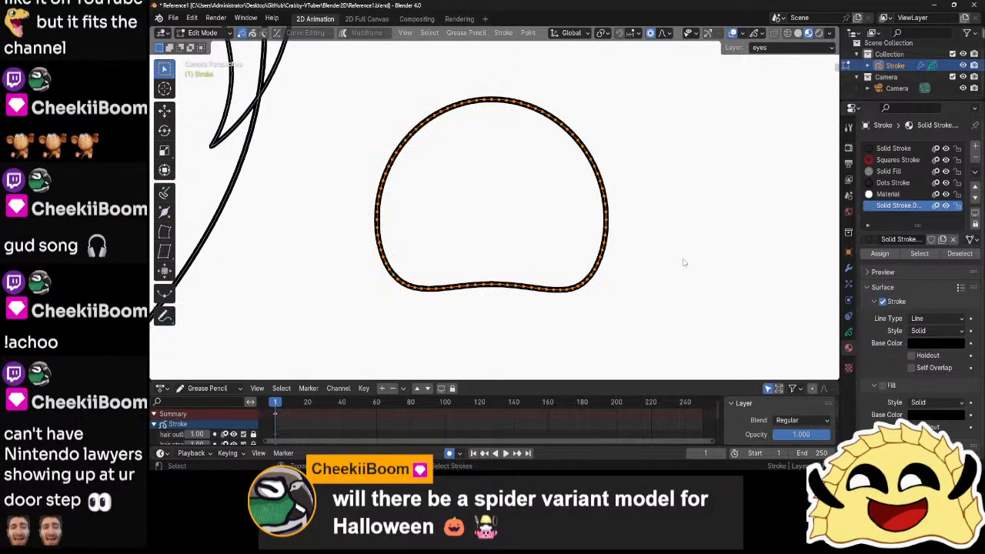
pyautogui.hotkey('ctrl', 'z')
pyautogui.hotkey('ctrl', 'z')
pyautogui.hotkey('ctrl', 'z')
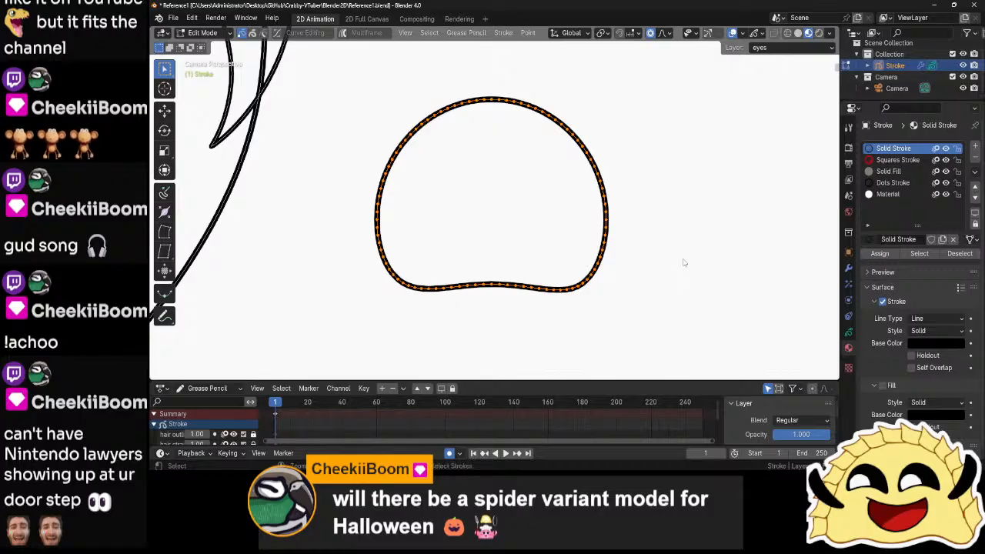
pyautogui.hotkey('ctrl', 'z')
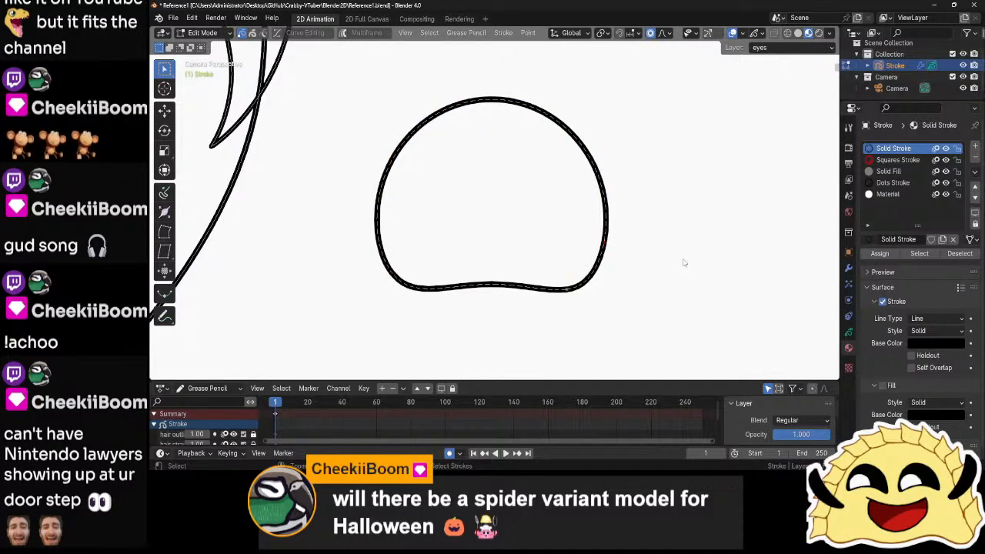
pyautogui.hotkey('ctrl', 'z')
pyautogui.hotkey('ctrl', 'z')
pyautogui.hotkey('ctrl', 'z')
pyautogui.hotkey('ctrl', 'z')
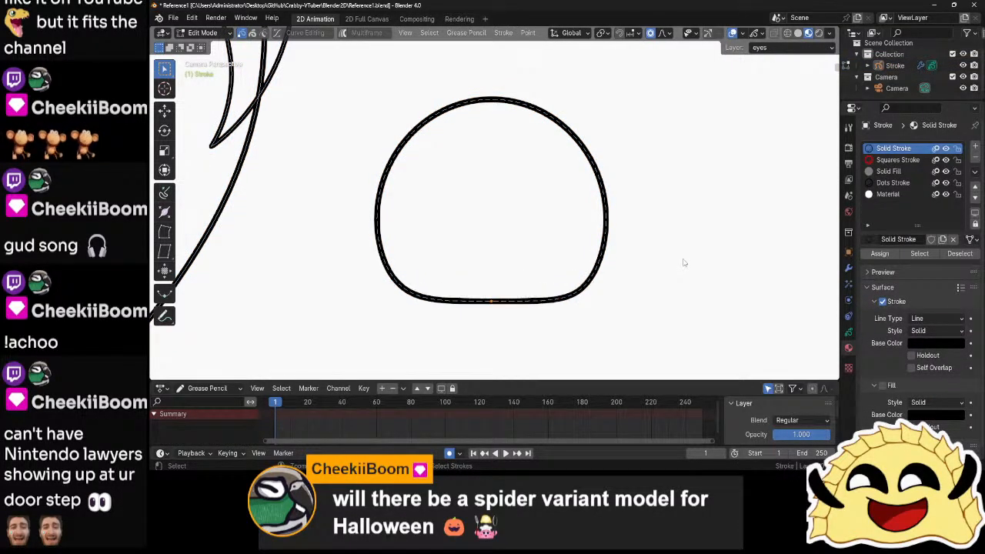
pyautogui.hotkey('ctrl', 'z')
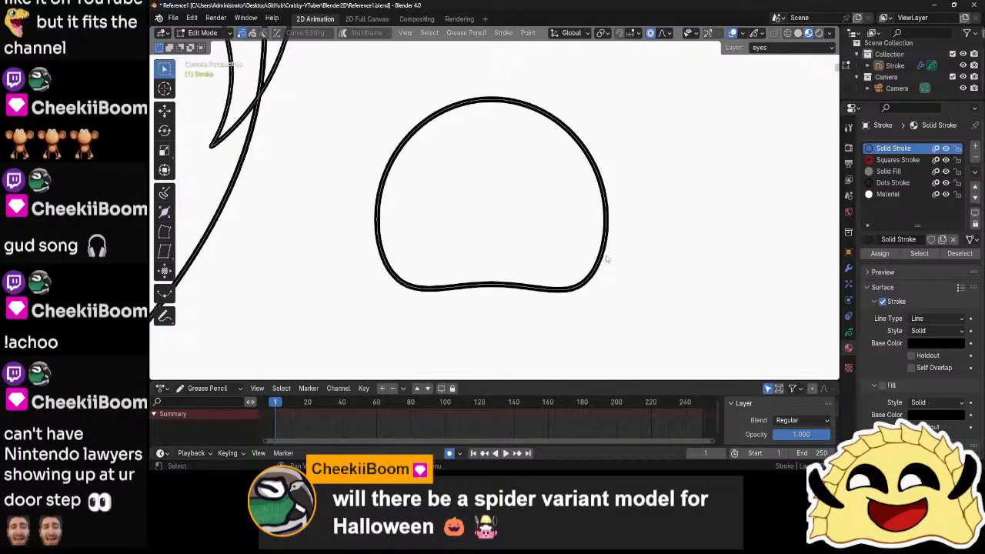
# - Add a new Grease Pencil layer directly above the eyes layer
pyautogui.scroll(-8, 639, 220)
pyautogui.scroll(4, 640, 221)
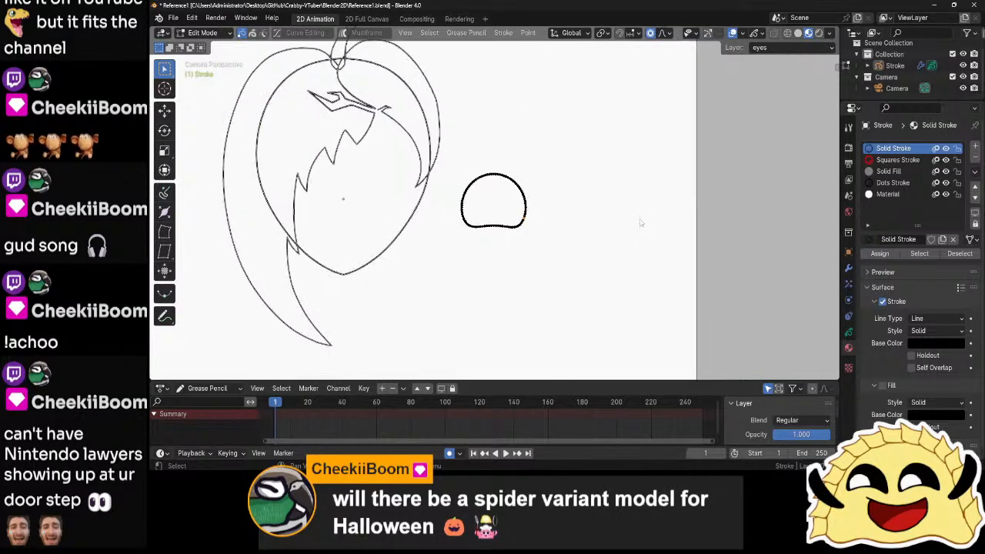
pyautogui.scroll(3, 639, 222)
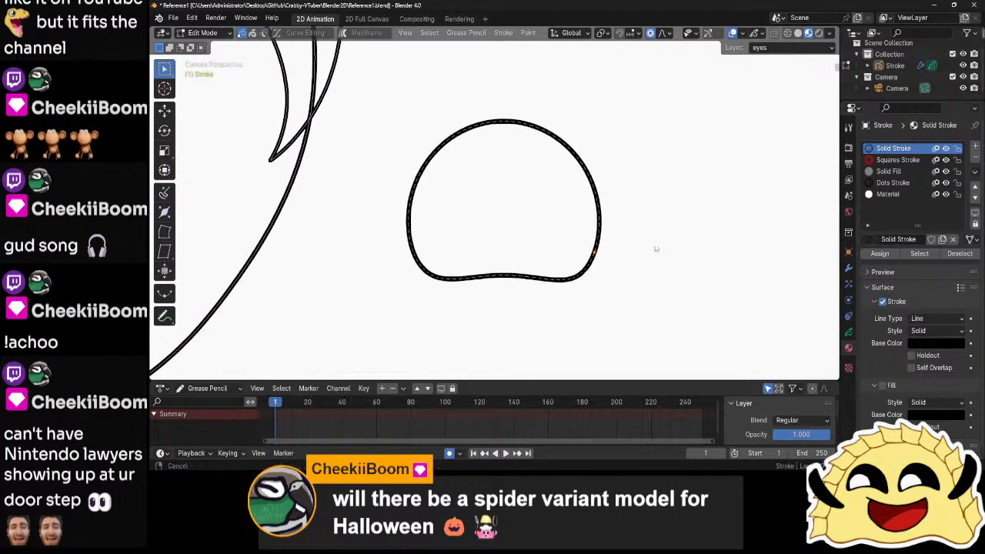
pyautogui.click(849, 332)
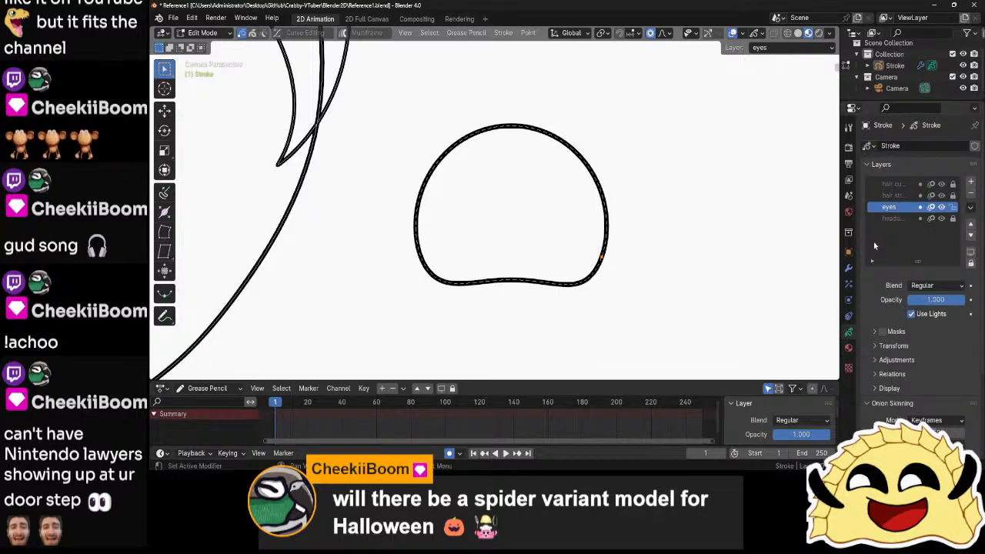
pyautogui.doubleClick(892, 208)
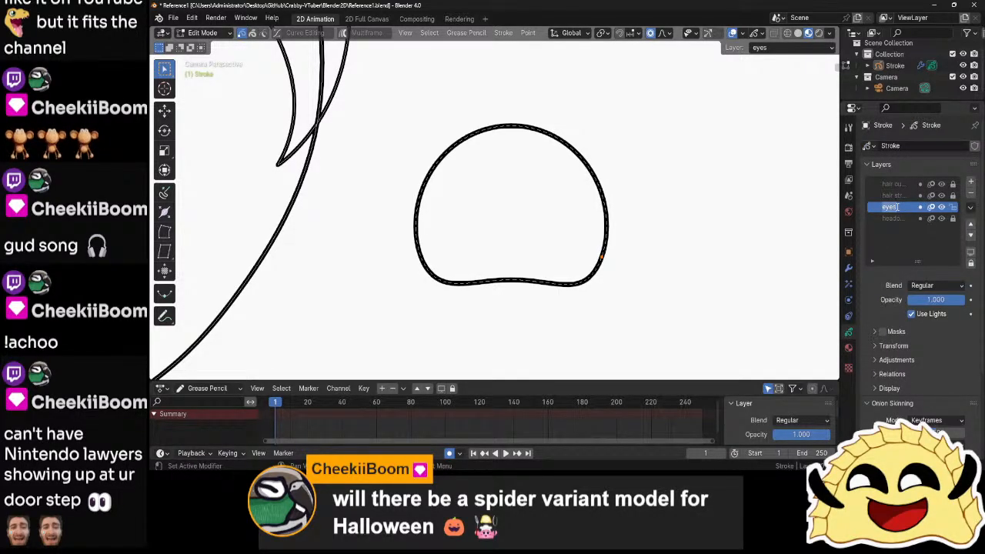
pyautogui.click(970, 181)
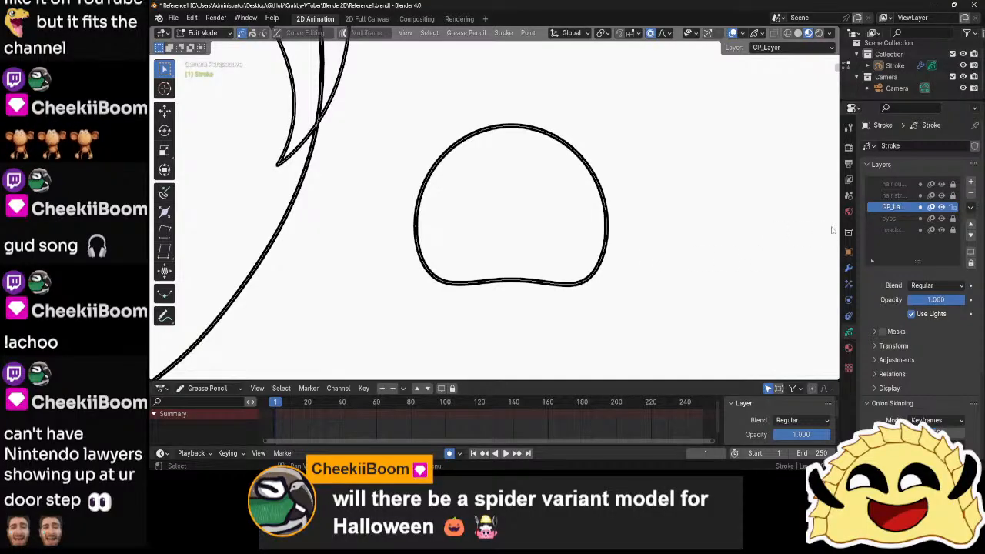
# - Copy the complete eye outline from the eyes layer and paste it into the new layer
pyautogui.click(893, 219)
pyautogui.click(606, 248)
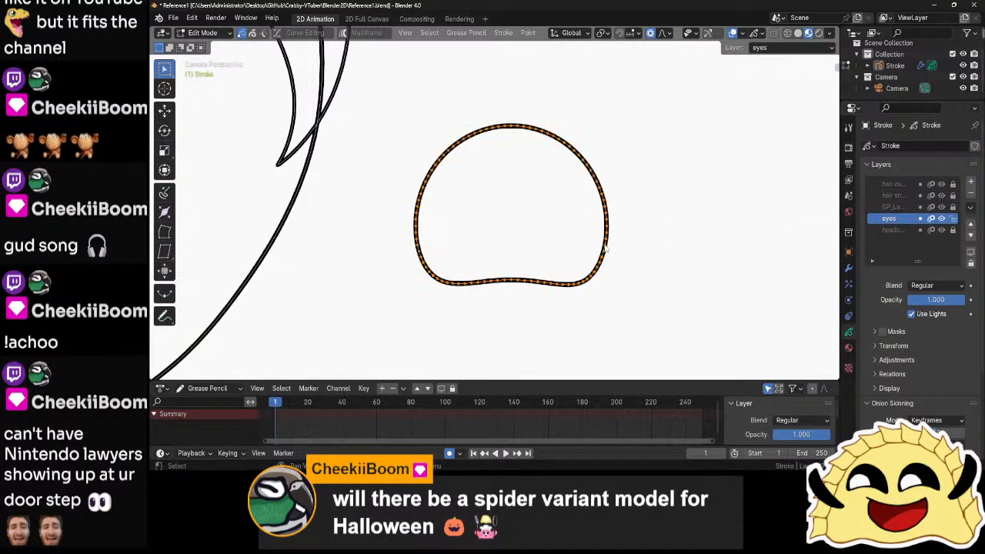
pyautogui.click(901, 208)
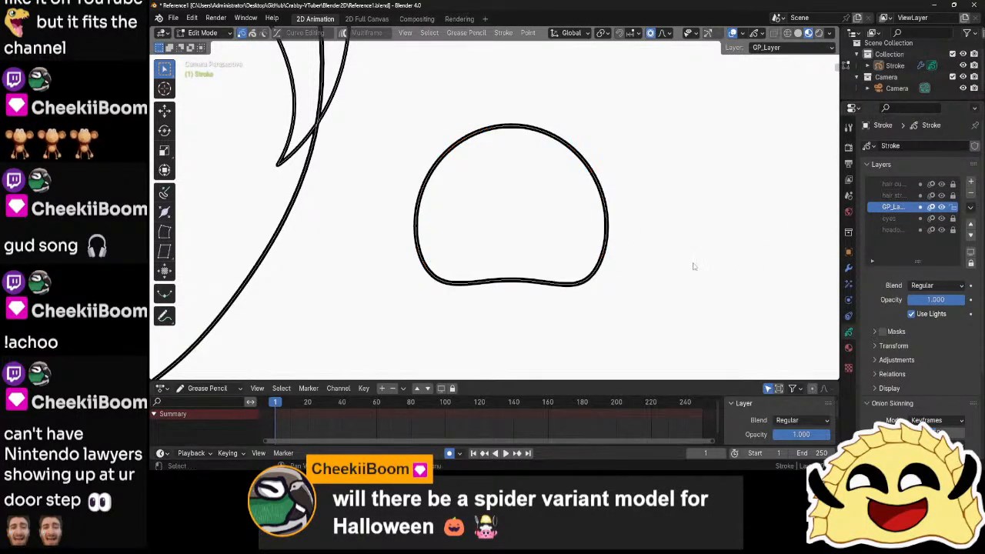
pyautogui.hotkey('ctrl', 'v')
pyautogui.scroll(2, 635, 269)
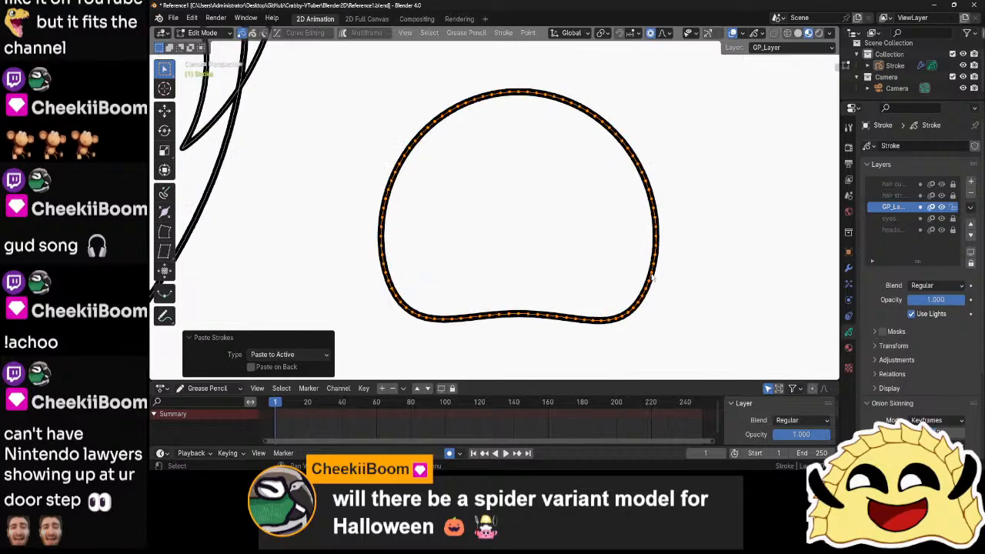
# - Pull a lower side point outward about 0.066 m in X and -0.032 m in Z with proportional editing, and shape a matching spike on the opposite side
pyautogui.hotkey('alt', 'a')
pyautogui.moveTo(653, 266); pyautogui.dragTo(675, 276)
pyautogui.scroll(5, 666, 270)
pyautogui.scroll(-3, 674, 276)
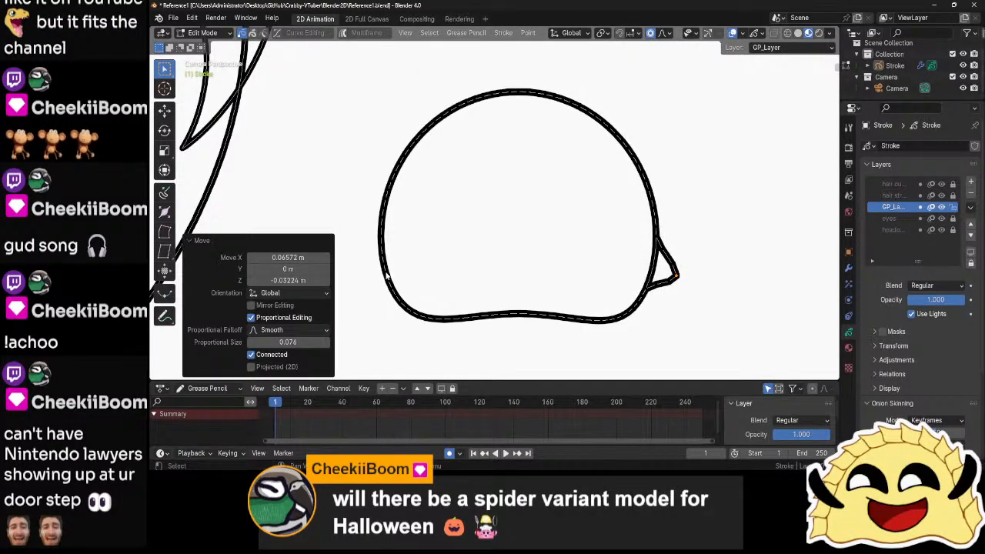
pyautogui.moveTo(388, 272); pyautogui.dragTo(365, 289)
pyautogui.click(508, 238)
pyautogui.scroll(-7, 512, 239)
pyautogui.scroll(2, 513, 239)
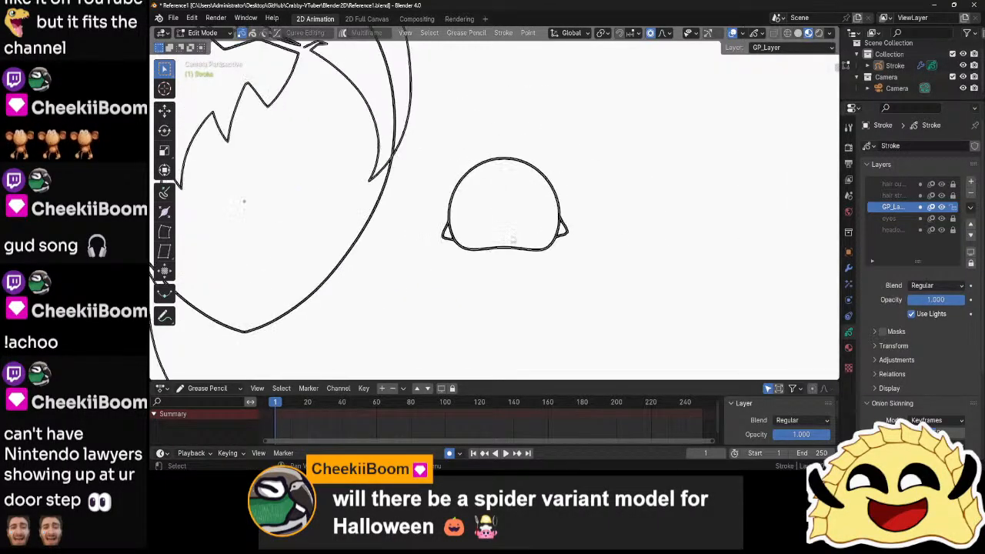
# - Try pulling spikes out of both shoulders and the top of the outline, and undo them
pyautogui.moveTo(458, 186); pyautogui.dragTo(451, 183)
pyautogui.moveTo(505, 159); pyautogui.dragTo(504, 146)
pyautogui.moveTo(546, 176); pyautogui.dragTo(547, 168)
pyautogui.scroll(-4, 627, 222)
pyautogui.click(627, 222)
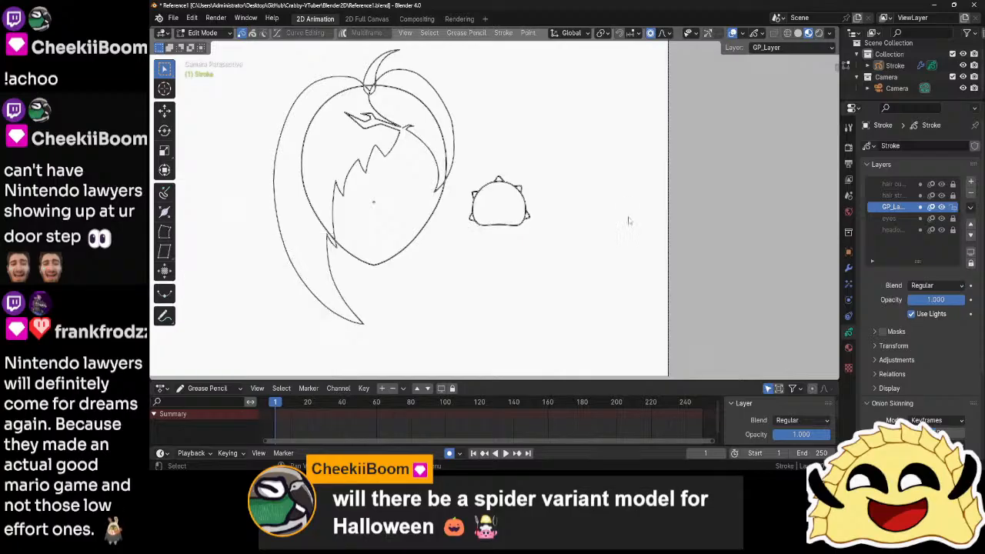
pyautogui.press('a')
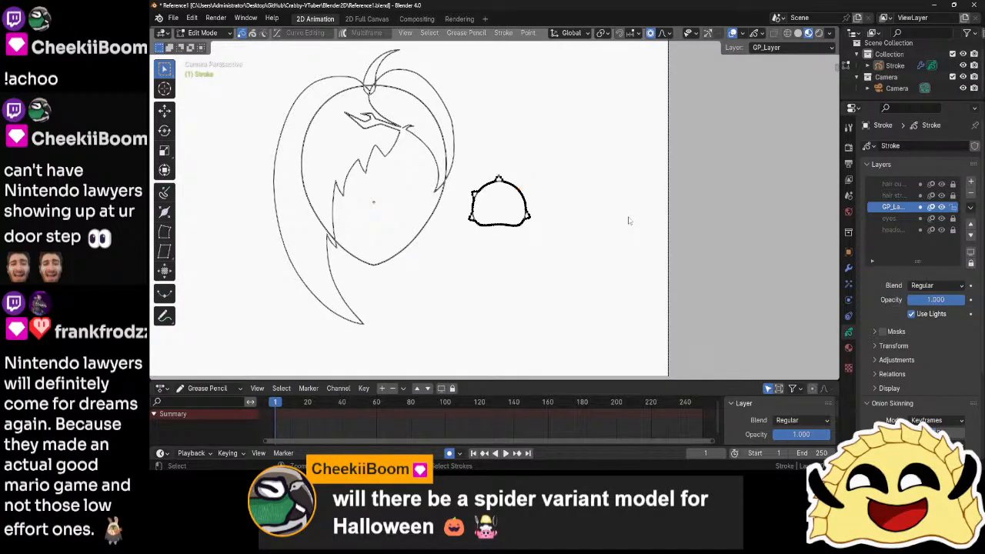
# - Try scaling two opposite upper points outward by 1.225 and raising them about 0.038 m along Z with proportional editing
pyautogui.scroll(7, 628, 221)
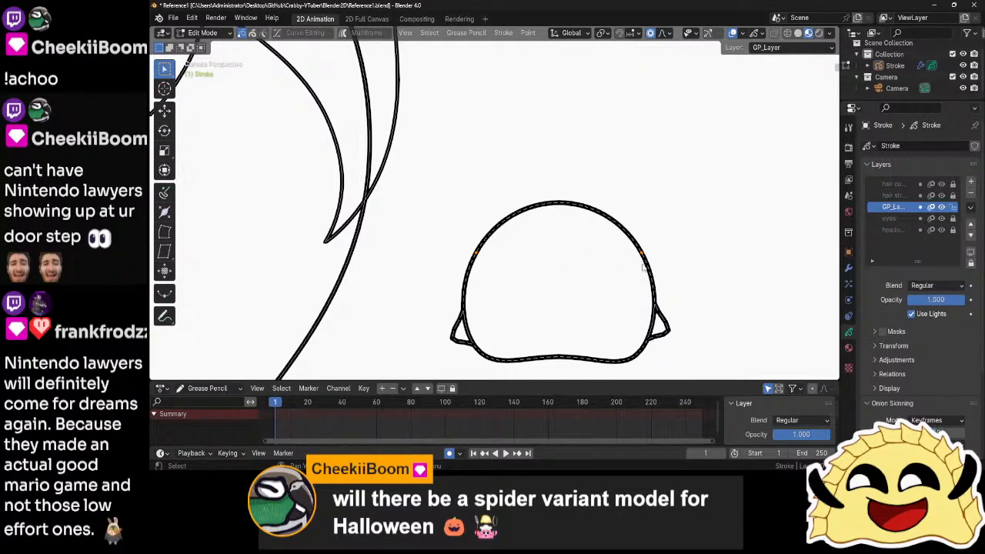
pyautogui.press('s')
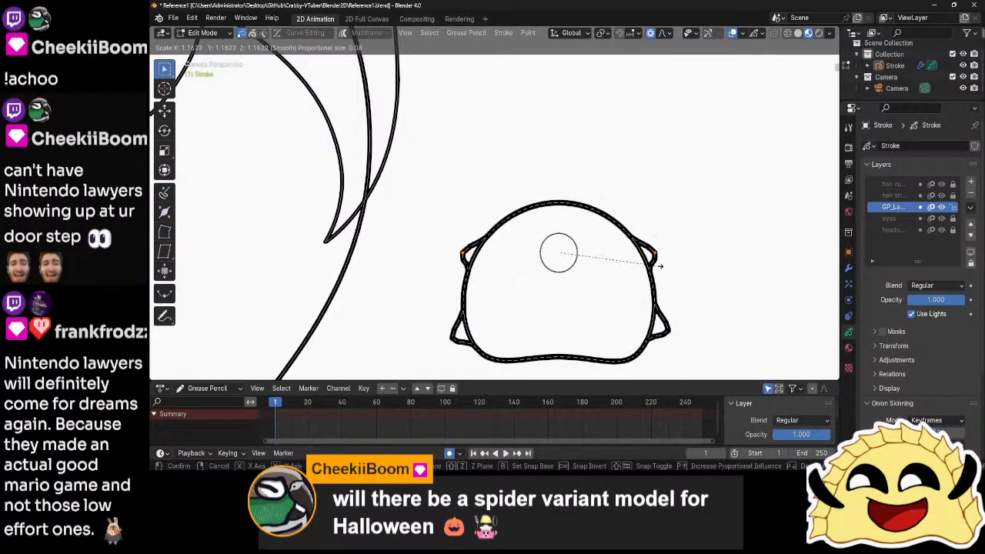
pyautogui.click(660, 266)
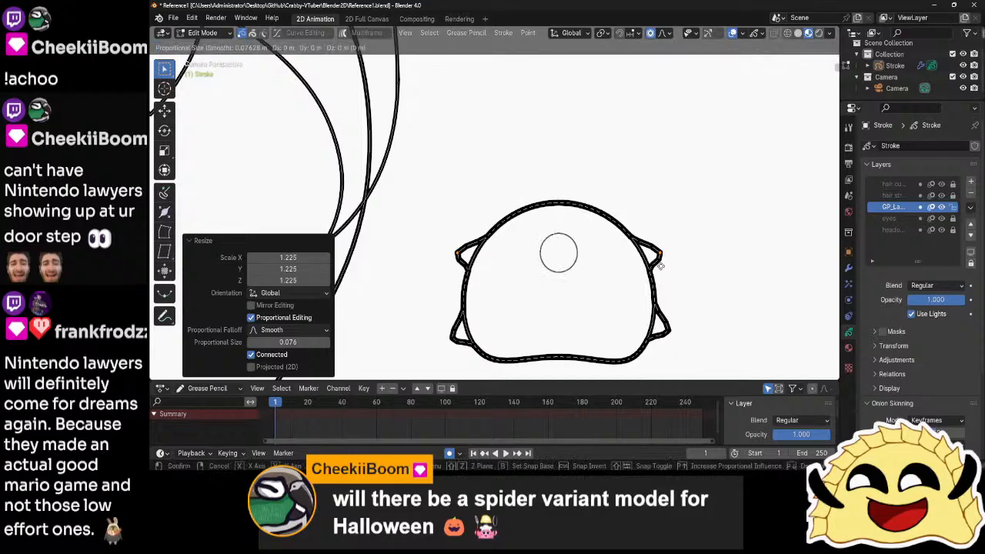
pyautogui.press('z')
pyautogui.scroll(3, 658, 257)
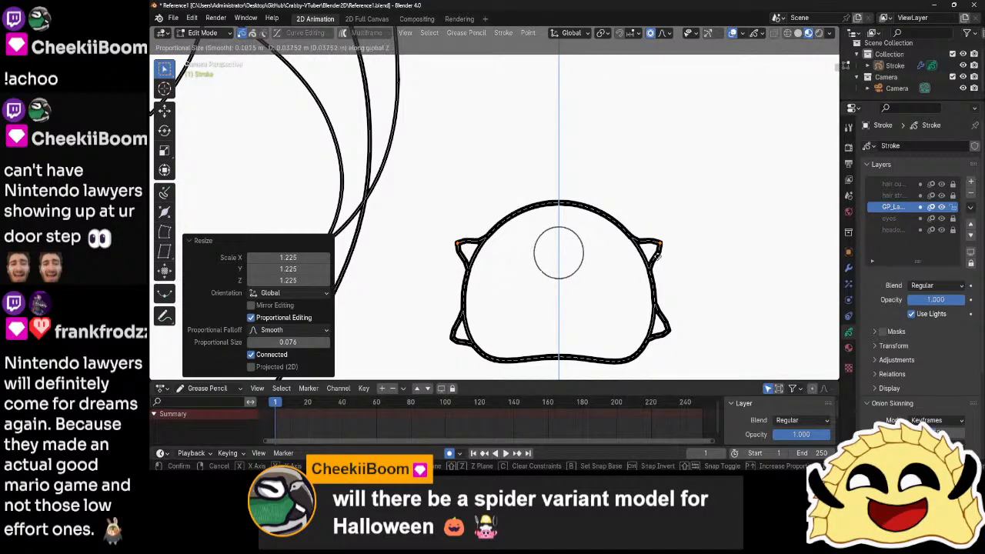
pyautogui.scroll(-1, 656, 256)
pyautogui.scroll(-1, 657, 255)
pyautogui.click(657, 255)
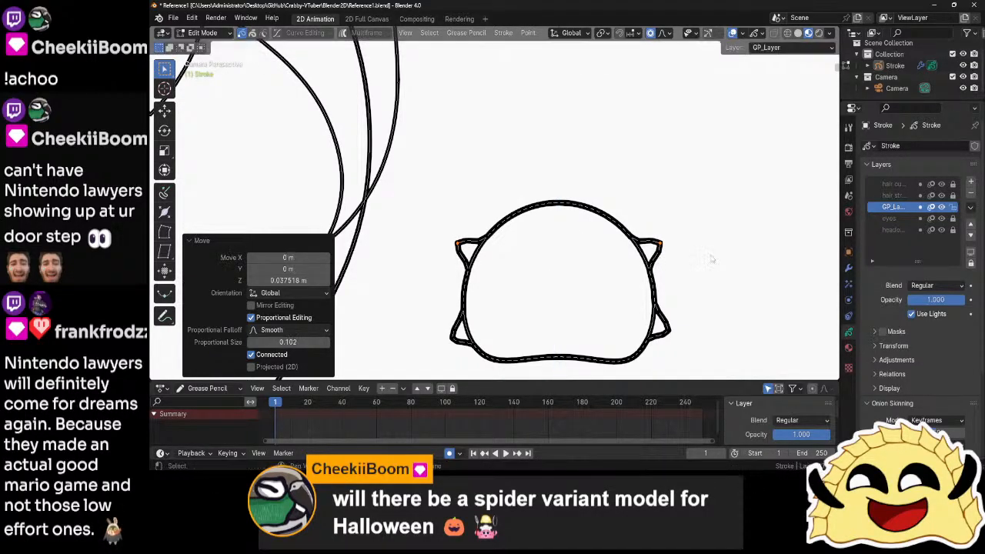
# - Try spreading and moving points near the top of the arc, cancel both attempts, and undo the upper pair of spikes
pyautogui.click(712, 260)
pyautogui.click(561, 205)
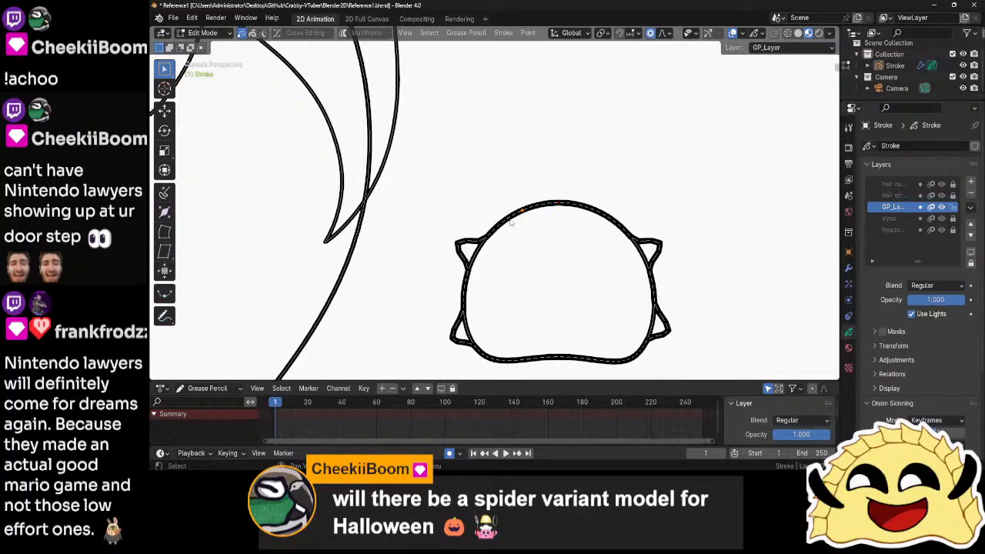
pyautogui.keyDown('shift'); pyautogui.click(605, 218); pyautogui.keyUp('shift')
pyautogui.press('s')
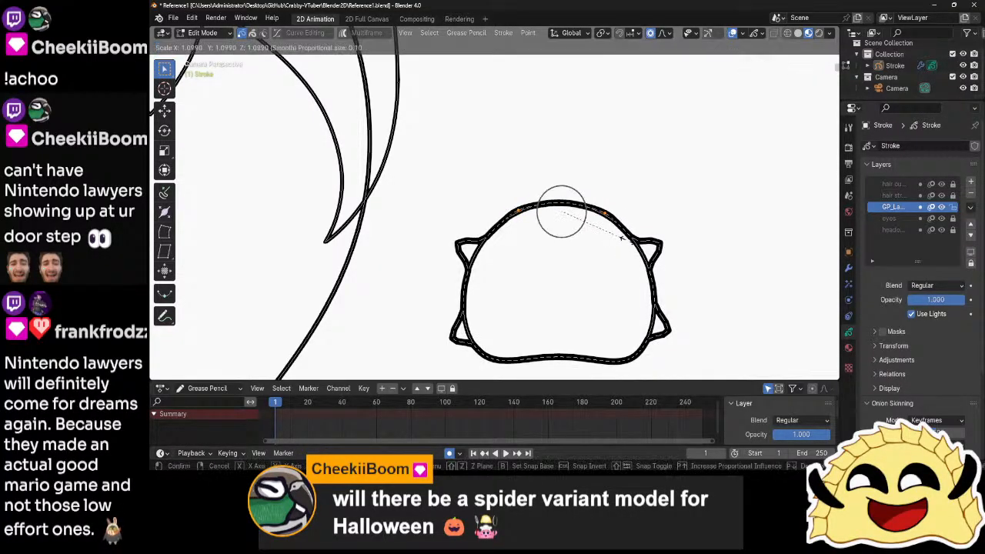
pyautogui.scroll(1, 650, 246)
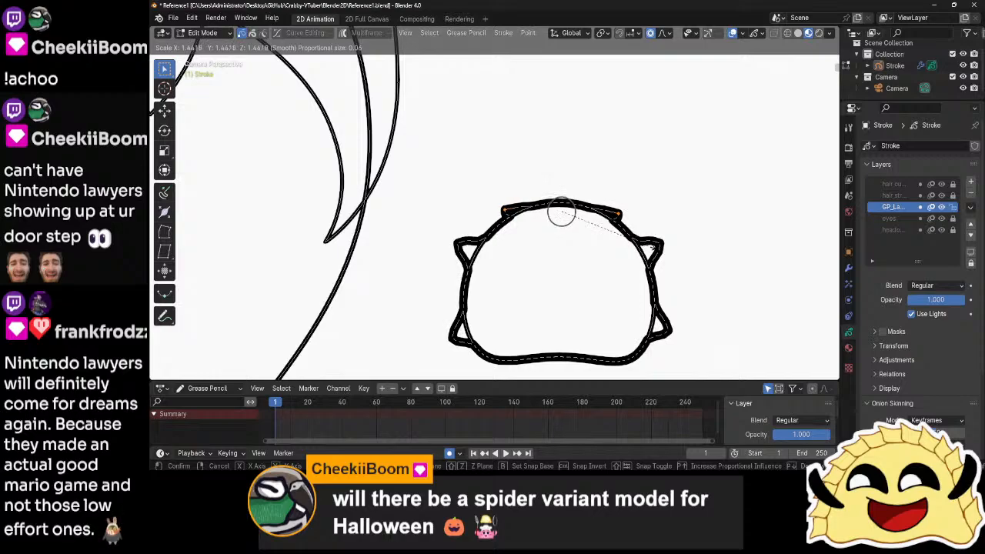
pyautogui.rightClick(650, 250)
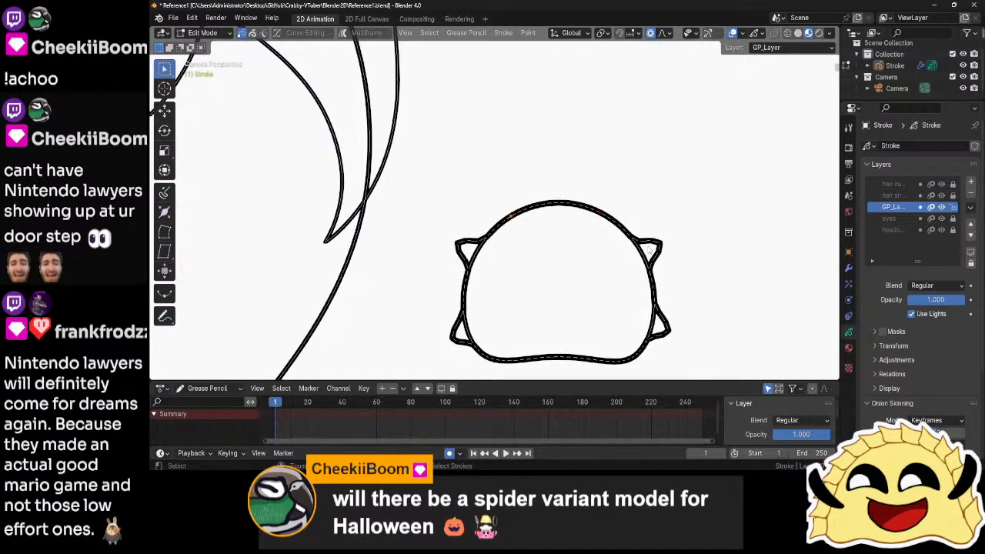
pyautogui.press('g')
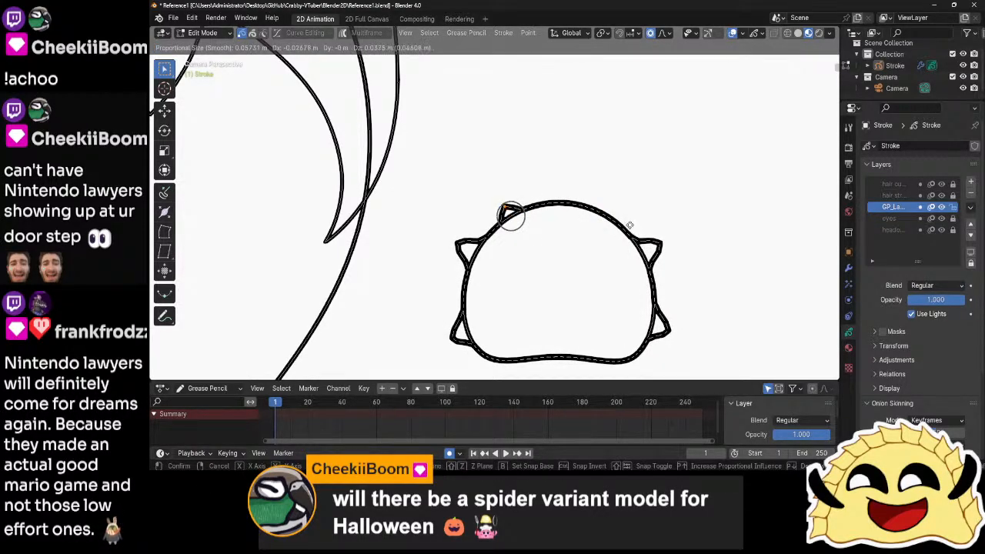
pyautogui.rightClick(627, 219)
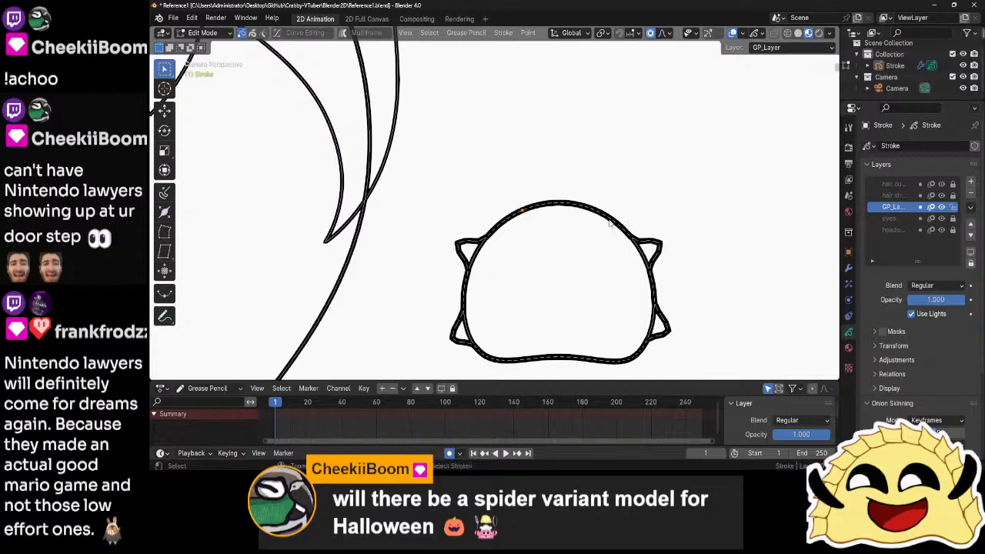
pyautogui.hotkey('ctrl', 'z')
pyautogui.hotkey('ctrl', 'z')
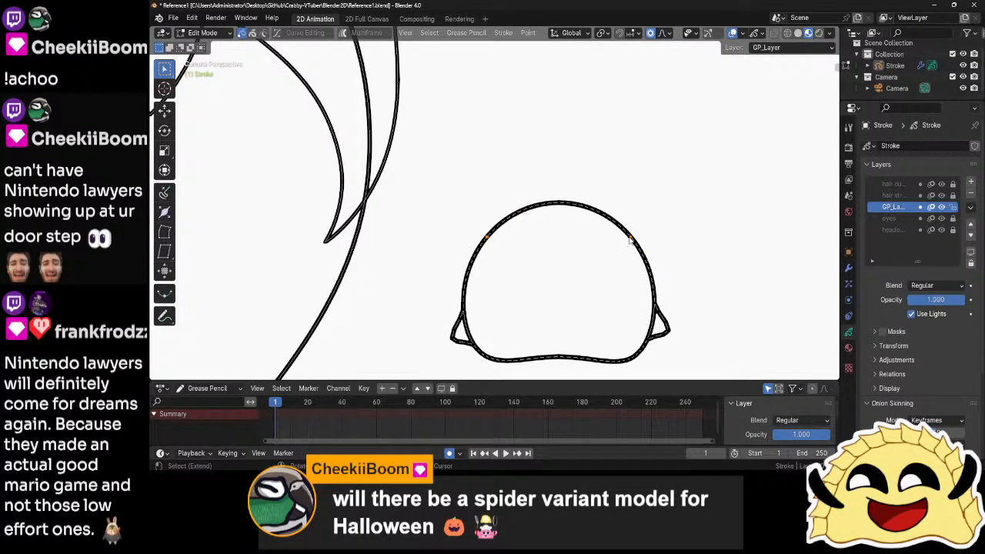
# - Try raising two opposite upper points about 0.102 m along Z and spreading them along X, and undo the raise
pyautogui.press('g')
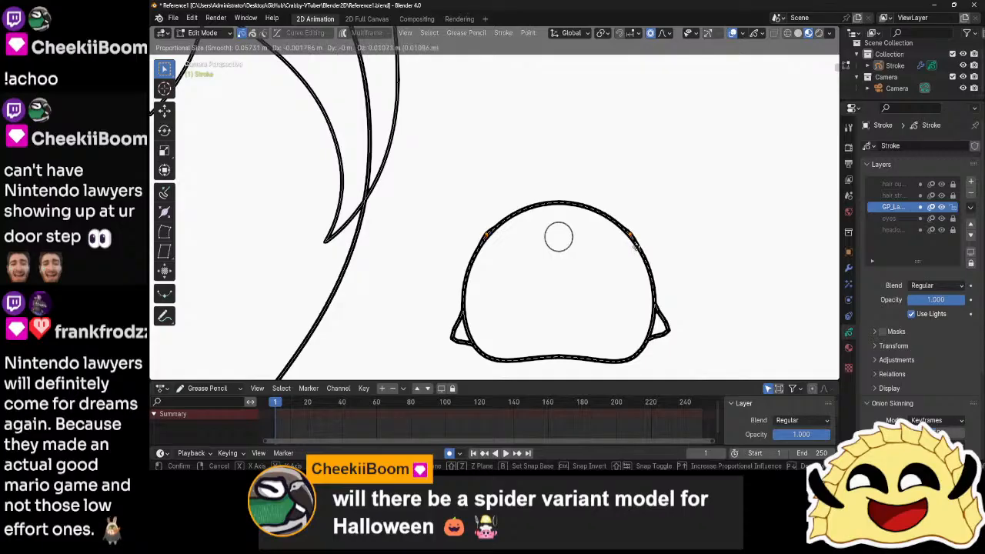
pyautogui.press('z')
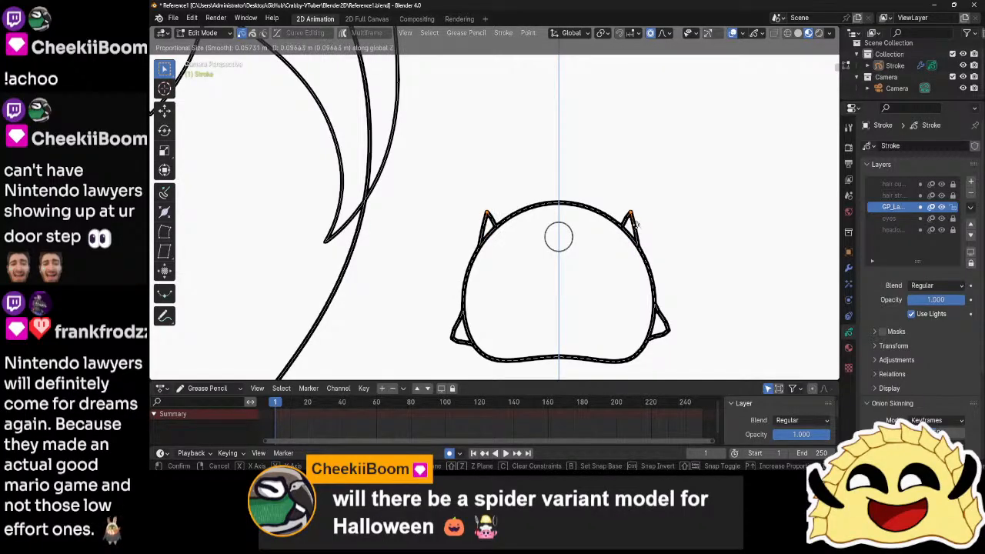
pyautogui.click(637, 230)
pyautogui.press('x')
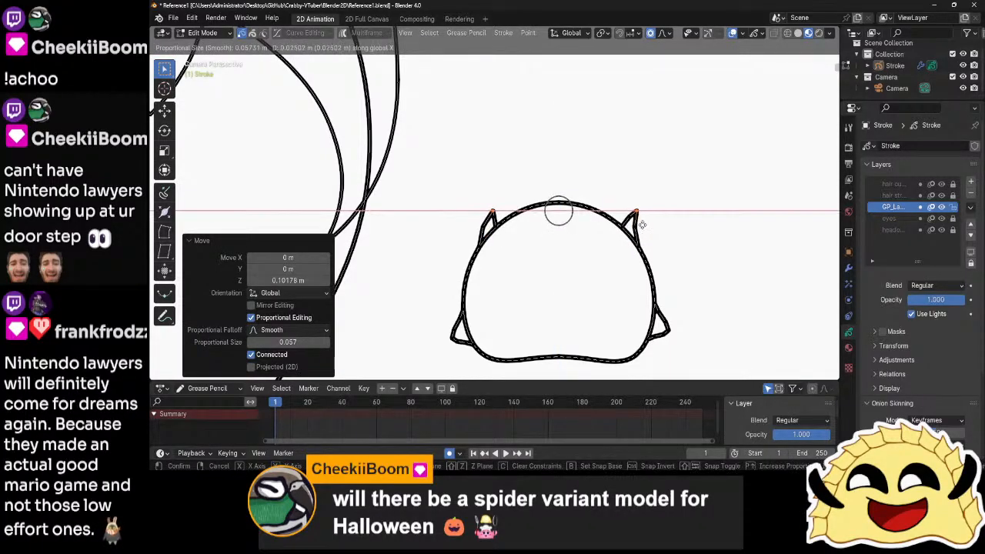
pyautogui.press('Escape')
pyautogui.press('s')
pyautogui.press('x')
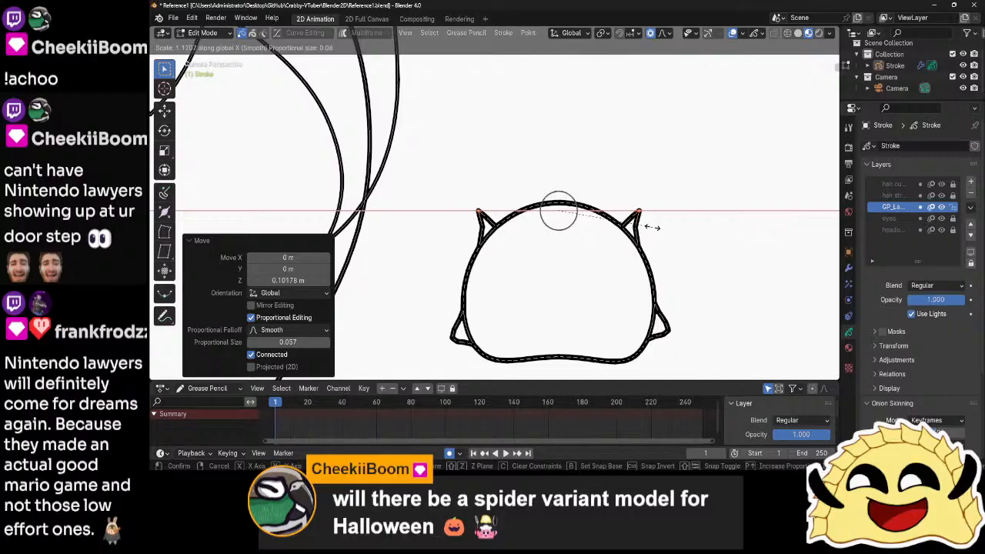
pyautogui.scroll(-3, 651, 227)
pyautogui.press('Escape')
pyautogui.hotkey('ctrl', 'z')
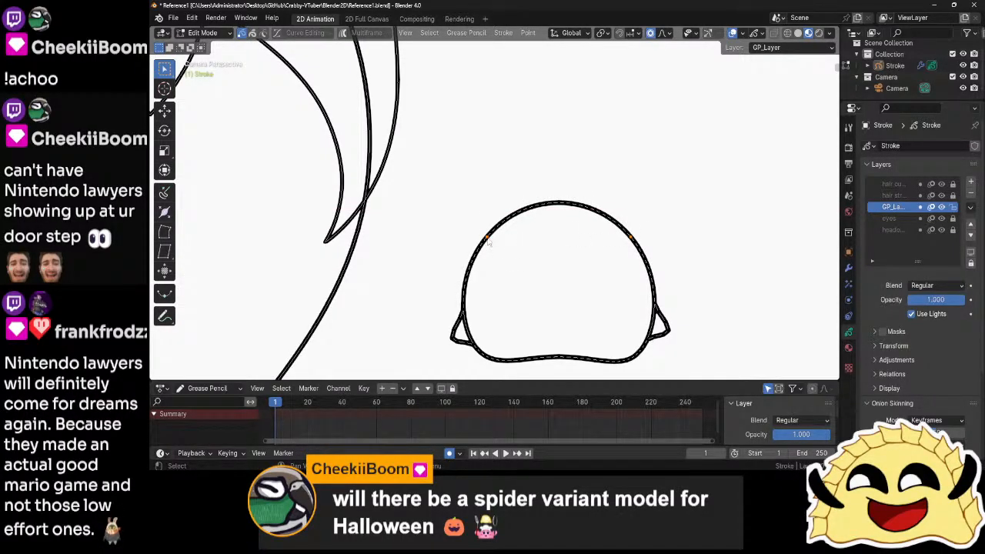
# - Pull a spike outward and upward from each upper shoulder of the outline with proportional editing, about 0.06 m sideways and 0.05 m along Z
pyautogui.press('g')
pyautogui.scroll(8, 485, 238)
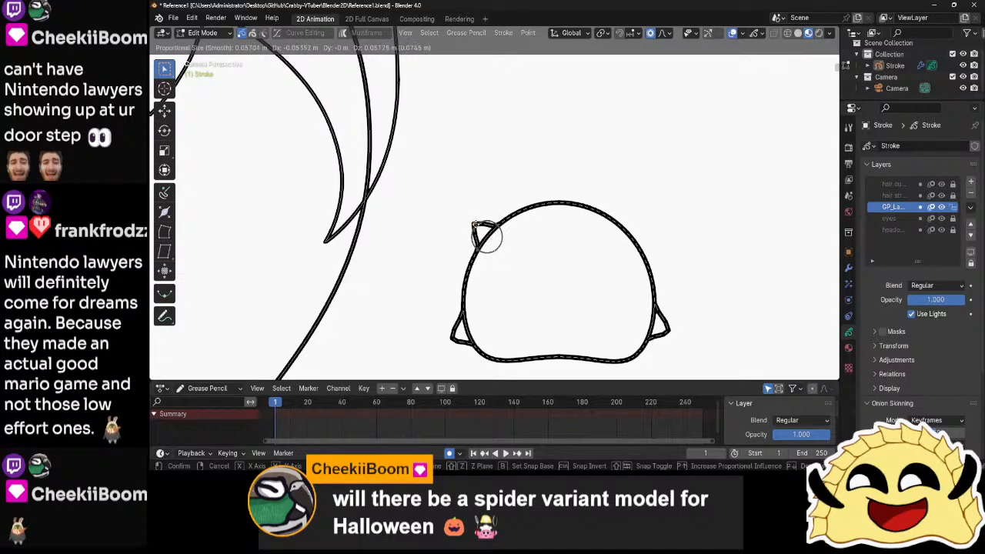
pyautogui.click(497, 237)
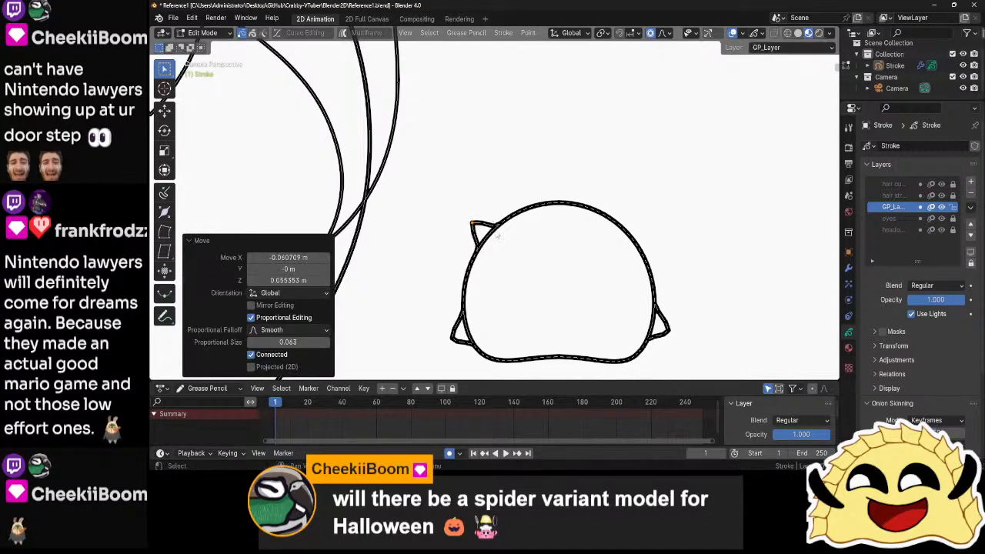
pyautogui.scroll(3, 627, 244)
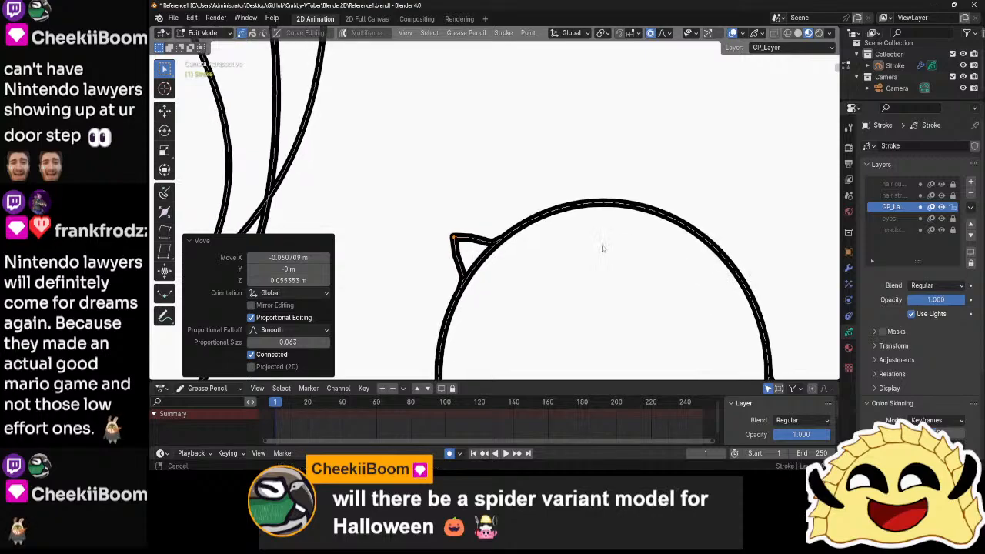
pyautogui.click(674, 259)
pyautogui.press('g')
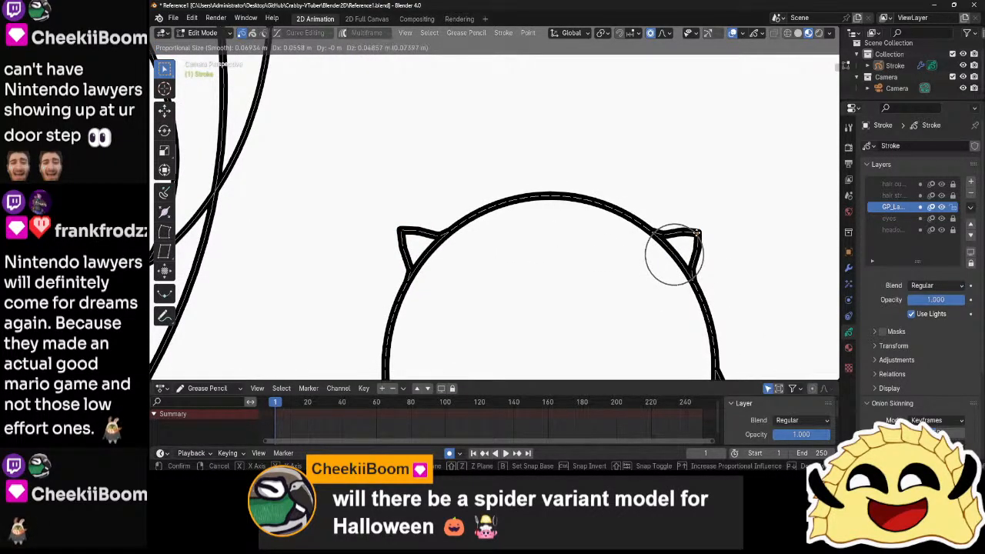
pyautogui.click(693, 234)
# - Raise the topmost point of the outline into a centred spike with proportional editing, and return to Object Mode
pyautogui.click(548, 194)
pyautogui.press('g')
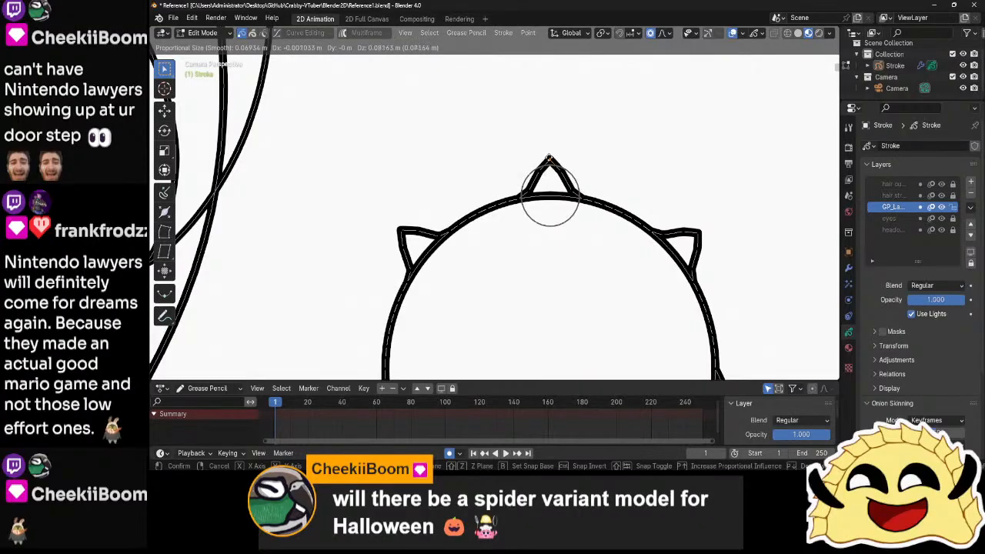
pyautogui.click(549, 166)
pyautogui.press('Tab')
# - Examine the shape and proportions of the five-spiked eye outline next to the head drawing
pyautogui.scroll(-6, 599, 179)
pyautogui.scroll(-2, 599, 179)
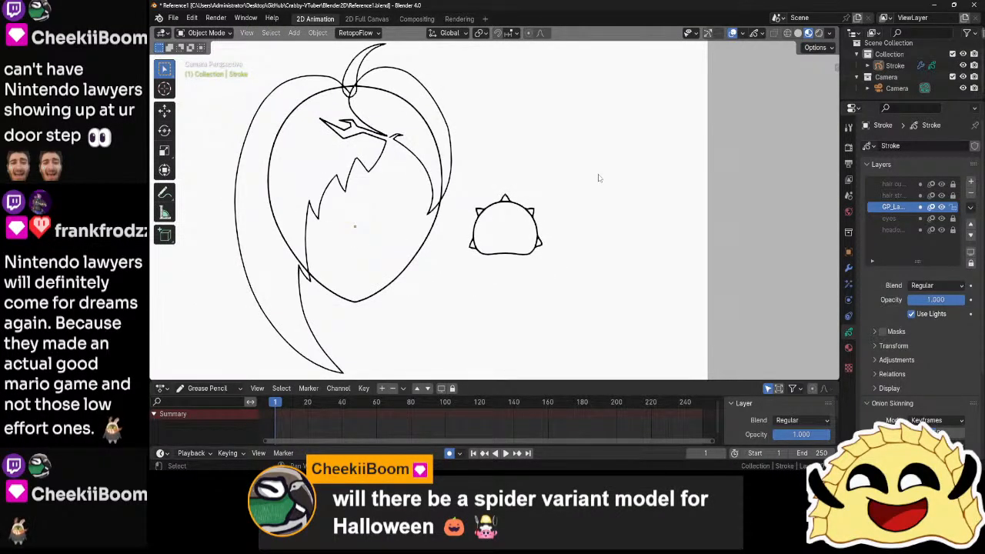
pyautogui.scroll(4, 599, 178)
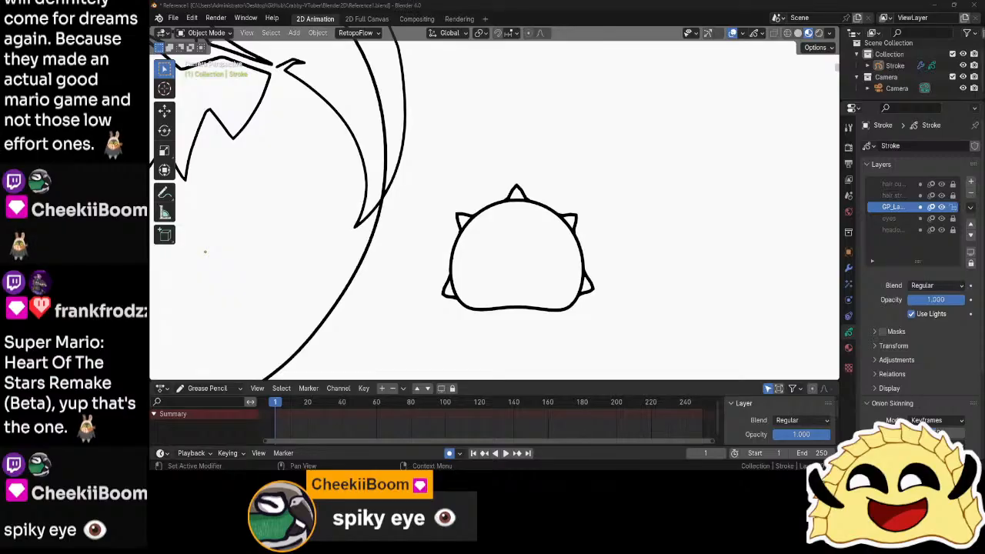
pyautogui.scroll(-4, 598, 269)
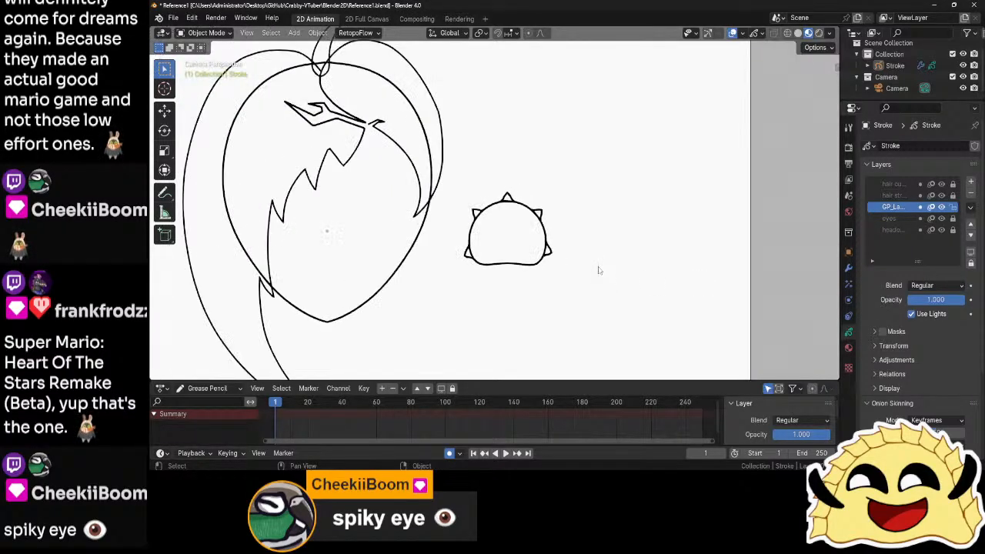
pyautogui.scroll(3, 604, 258)
pyautogui.scroll(-4, 616, 242)
pyautogui.scroll(-3, 616, 241)
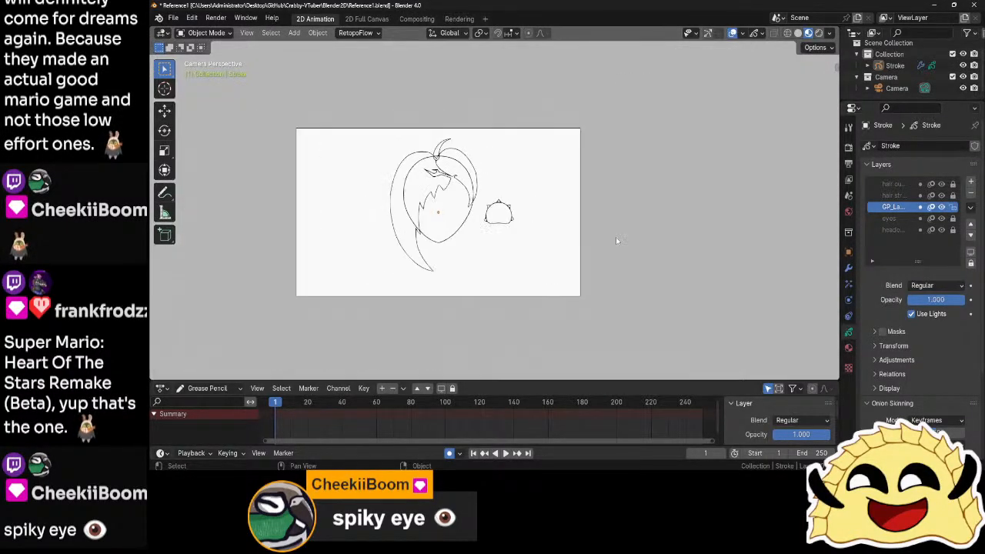
pyautogui.scroll(6, 616, 241)
pyautogui.scroll(-3, 616, 241)
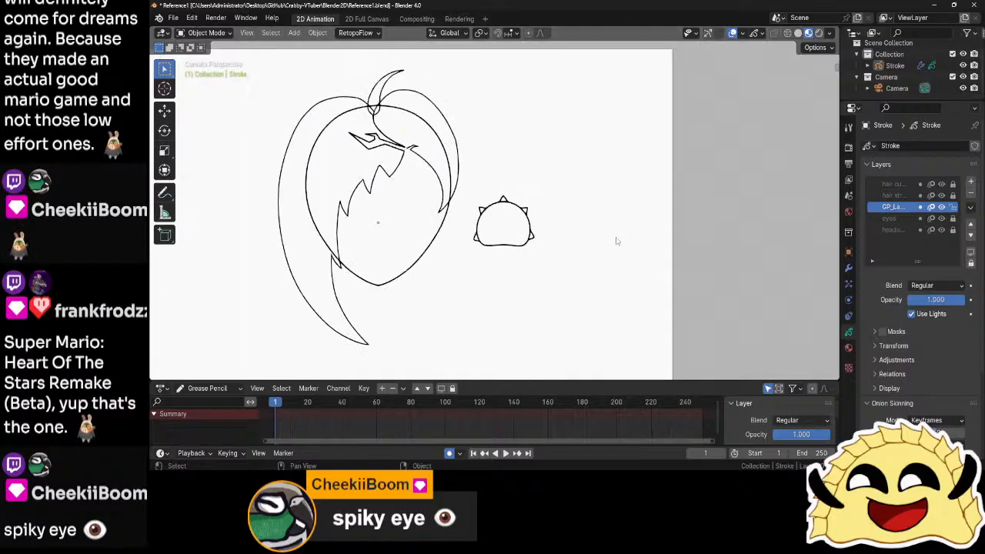
pyautogui.scroll(2, 616, 240)
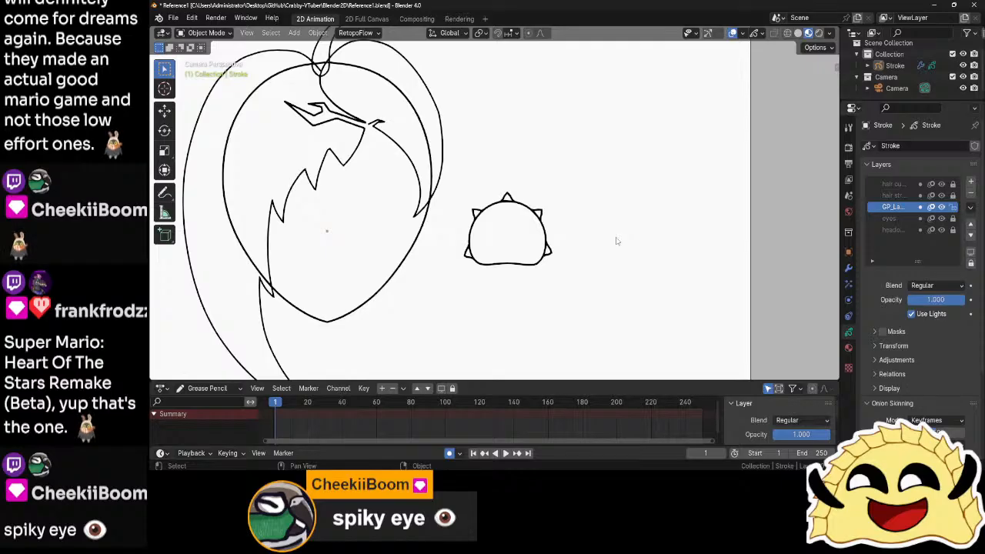
pyautogui.scroll(3, 616, 241)
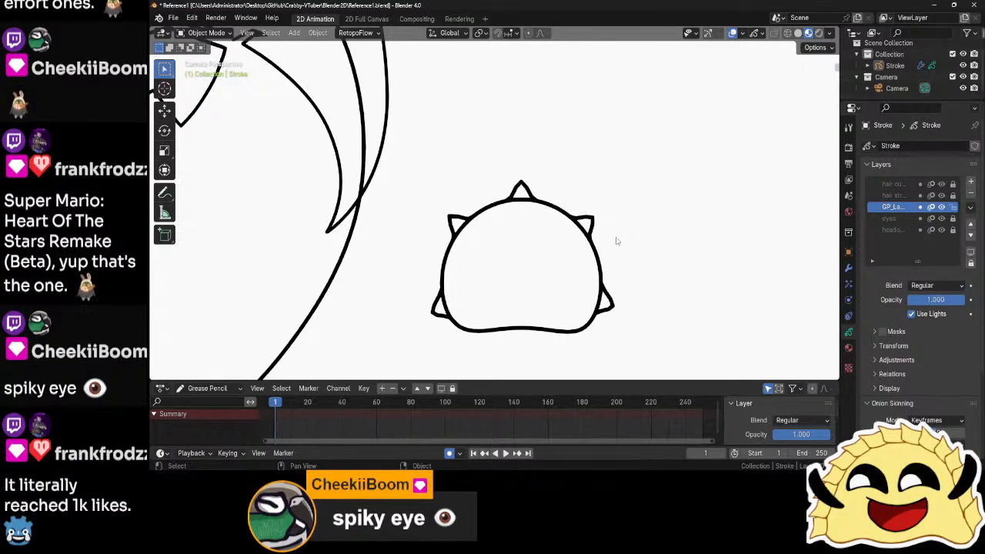
pyautogui.scroll(-6, 645, 275)
pyautogui.scroll(5, 647, 274)
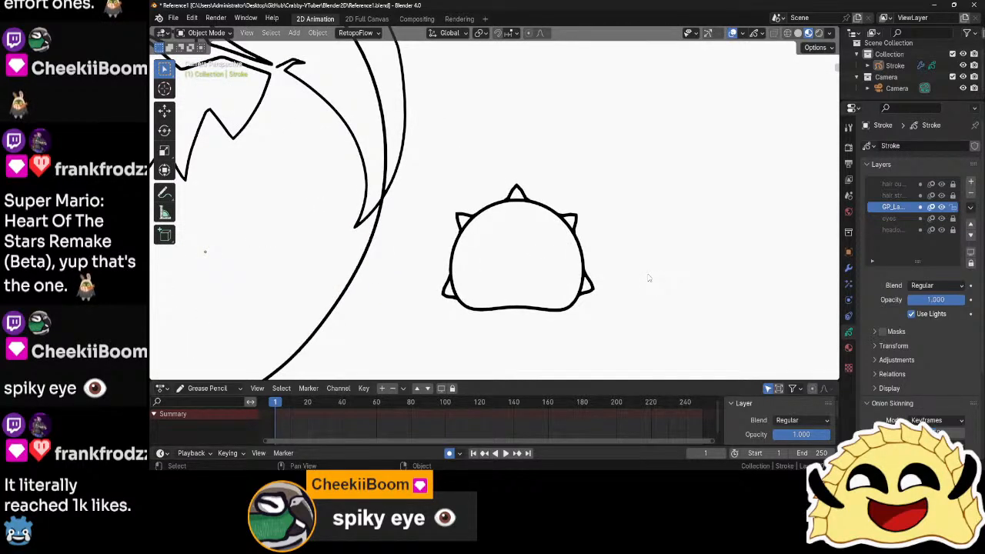
# - Make the eyes layer active in Edit Mode and thicken its whole outline by a factor of about 2.13
pyautogui.click(560, 231)
pyautogui.scroll(2, 562, 232)
pyautogui.hotkey('ctrl', 'Tab')
pyautogui.click(598, 243)
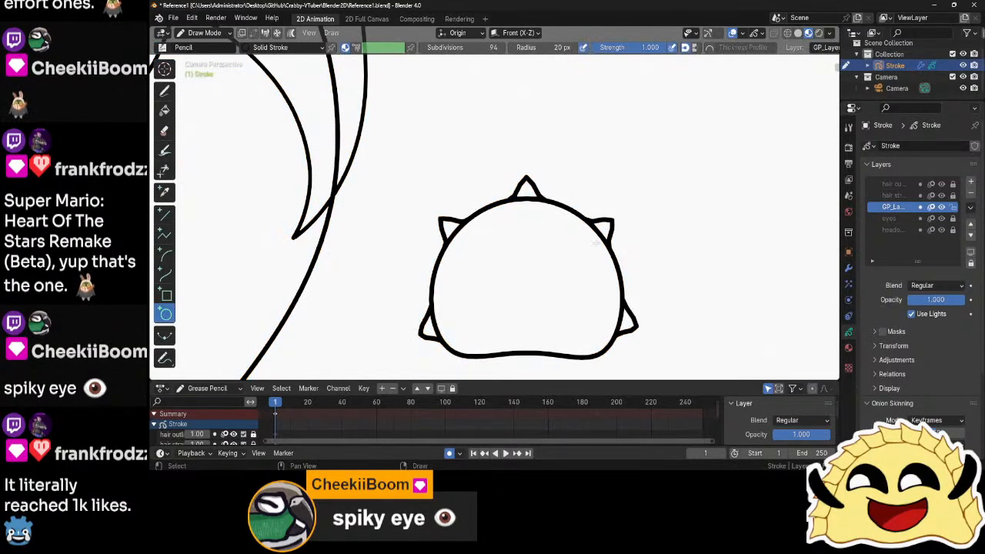
pyautogui.moveTo(608, 252); pyautogui.dragTo(598, 193, button='middle')
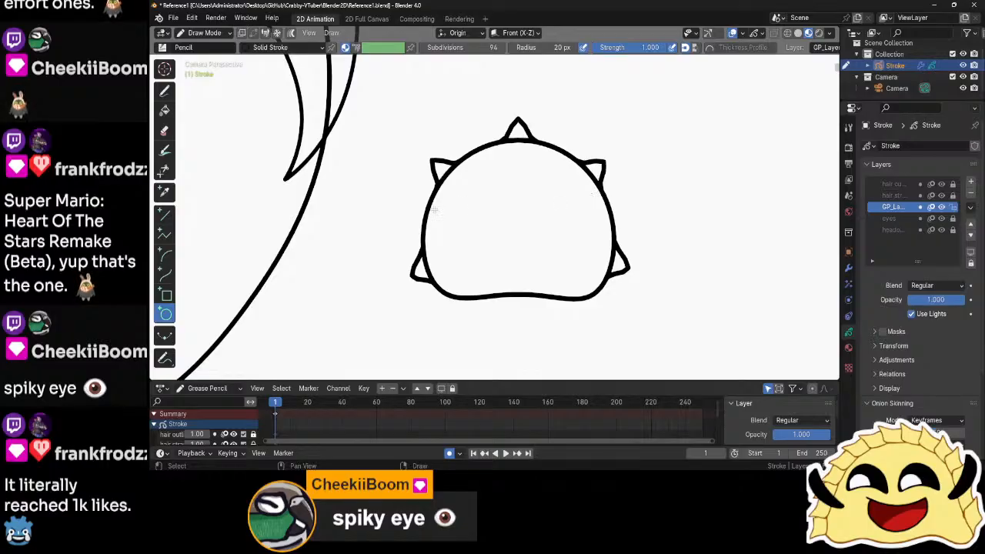
pyautogui.press('Tab')
pyautogui.press('a')
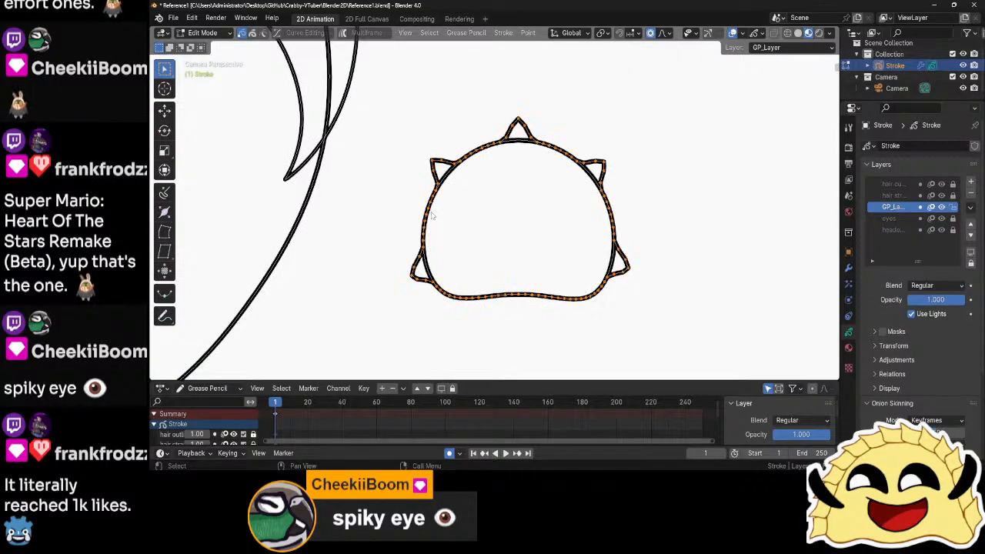
pyautogui.click(448, 175)
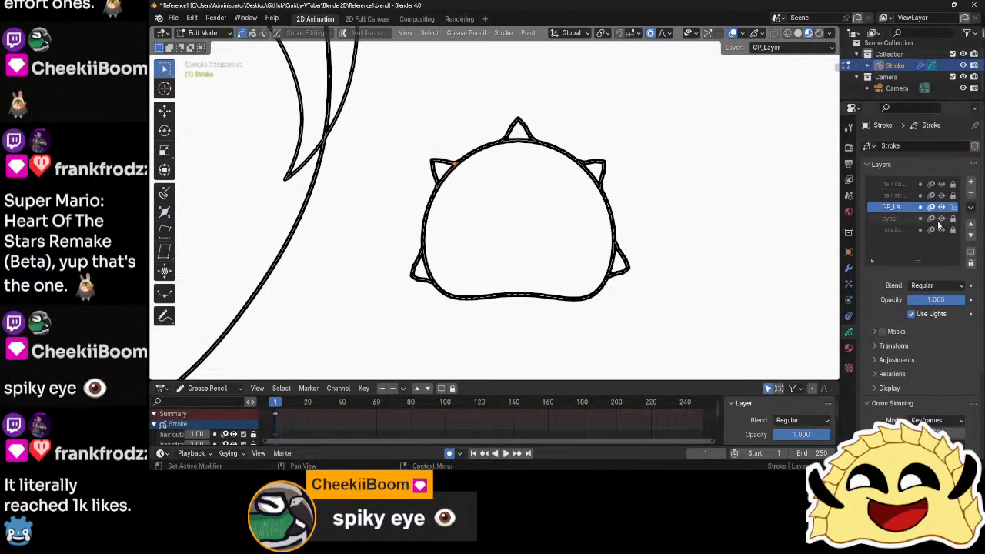
pyautogui.click(937, 219)
pyautogui.hotkey('alt', 's')
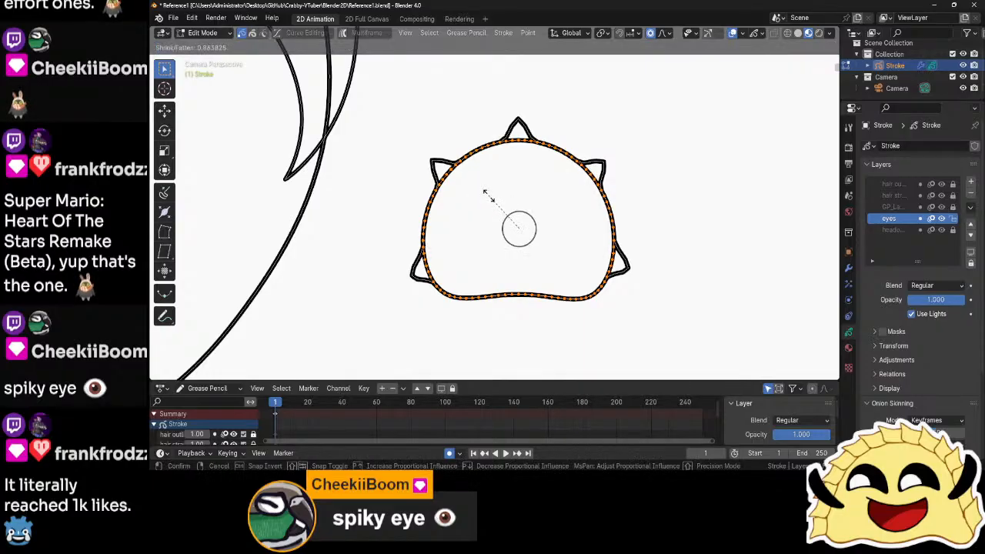
pyautogui.click(443, 148)
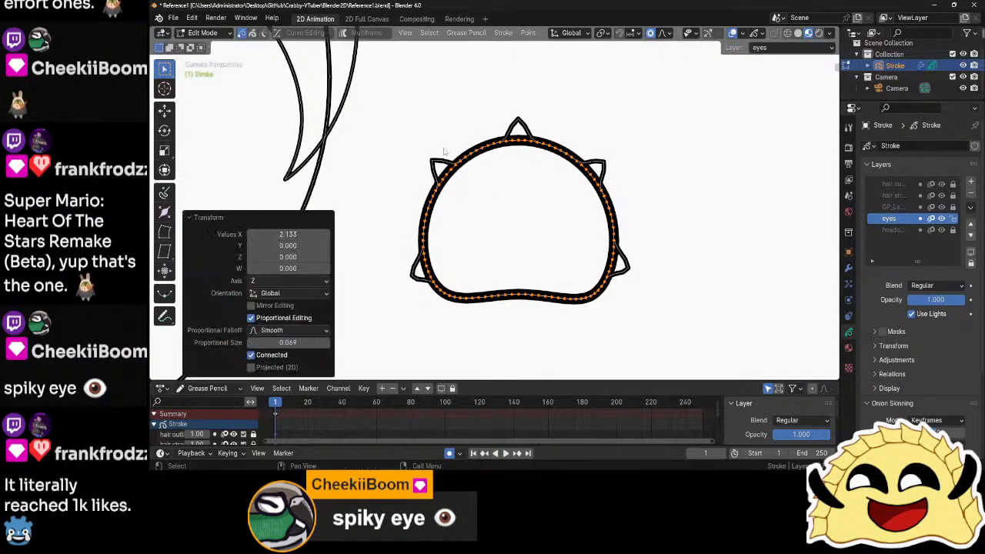
pyautogui.click(450, 167)
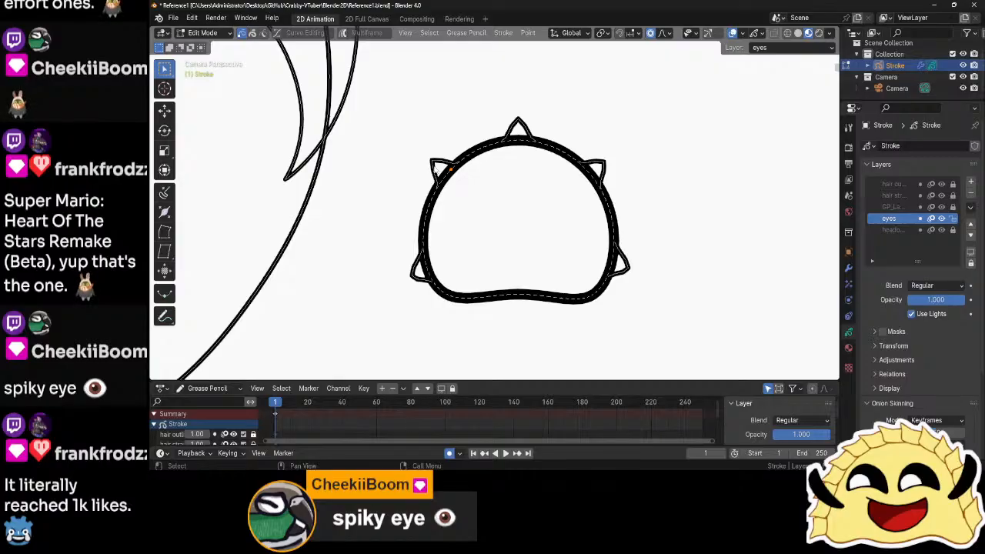
# - Switch to GP_Layer and delete the outline points between the two left spikes
pyautogui.click(886, 207)
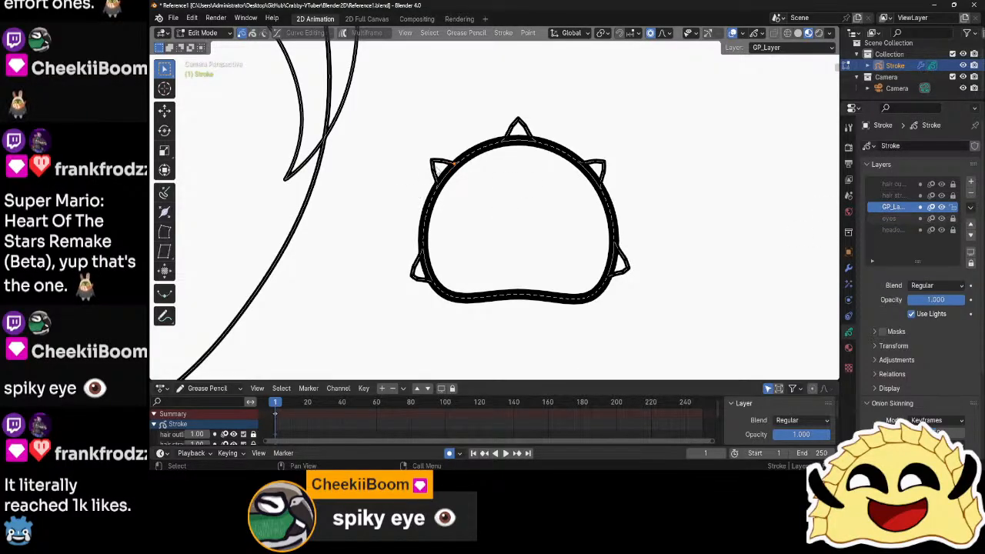
pyautogui.scroll(4, 435, 195)
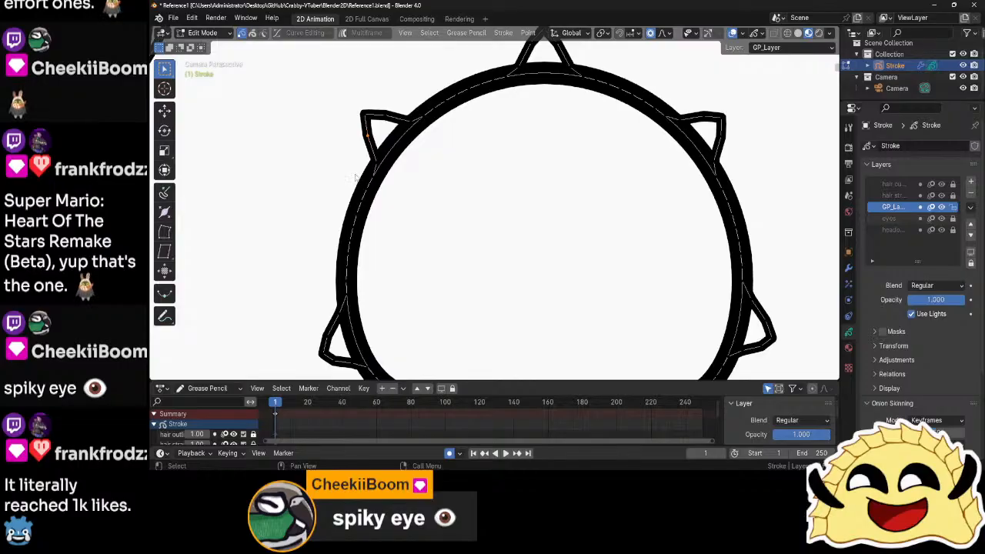
pyautogui.moveTo(350, 187)
pyautogui.mouseDown()
pyautogui.moveTo(383, 208)
pyautogui.moveTo(340, 207)
pyautogui.moveTo(367, 286)
pyautogui.mouseUp()
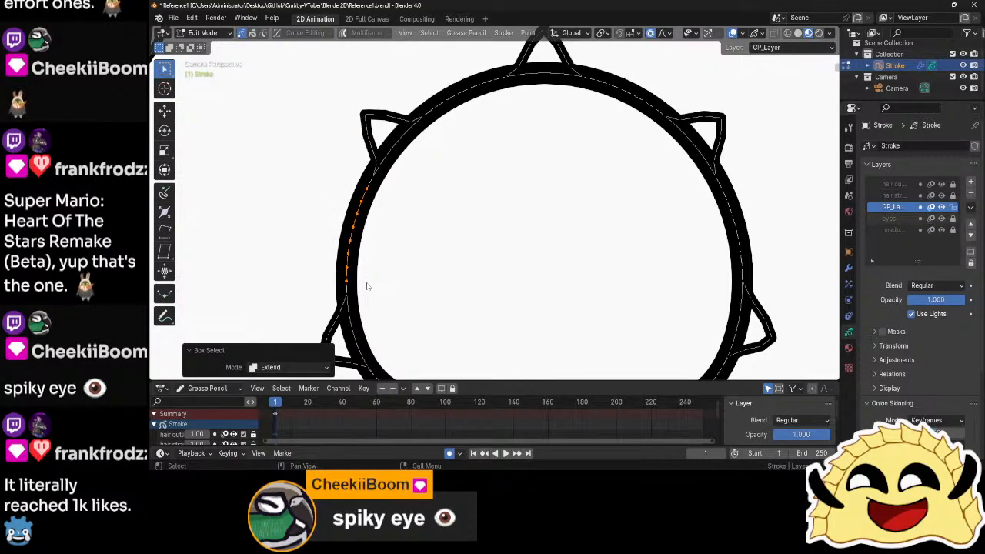
pyautogui.press('Delete')
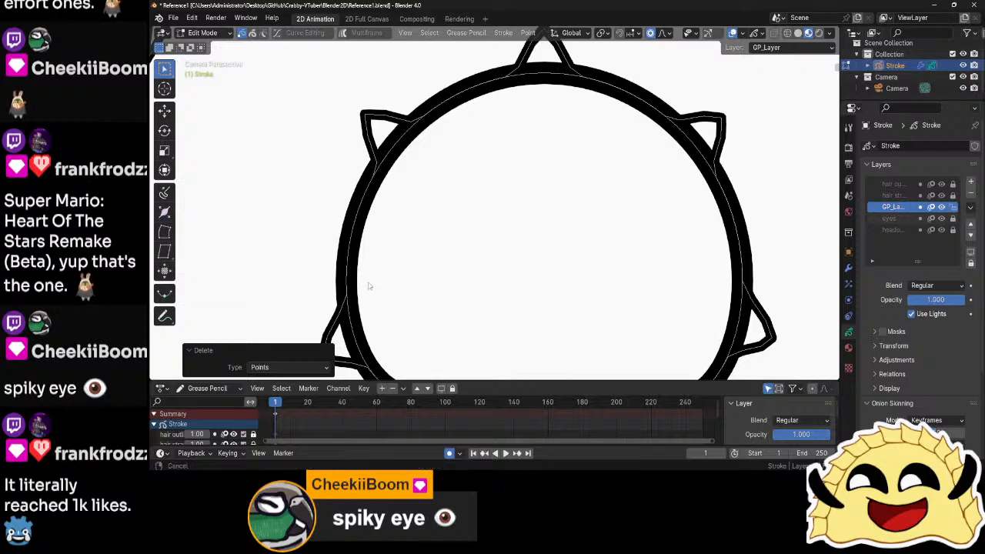
# - Delete the GP_Layer points along the bottom edge between the two lower spikes
pyautogui.moveTo(368, 286); pyautogui.dragTo(364, 130, button='middle')
pyautogui.moveTo(355, 230); pyautogui.dragTo(401, 212)
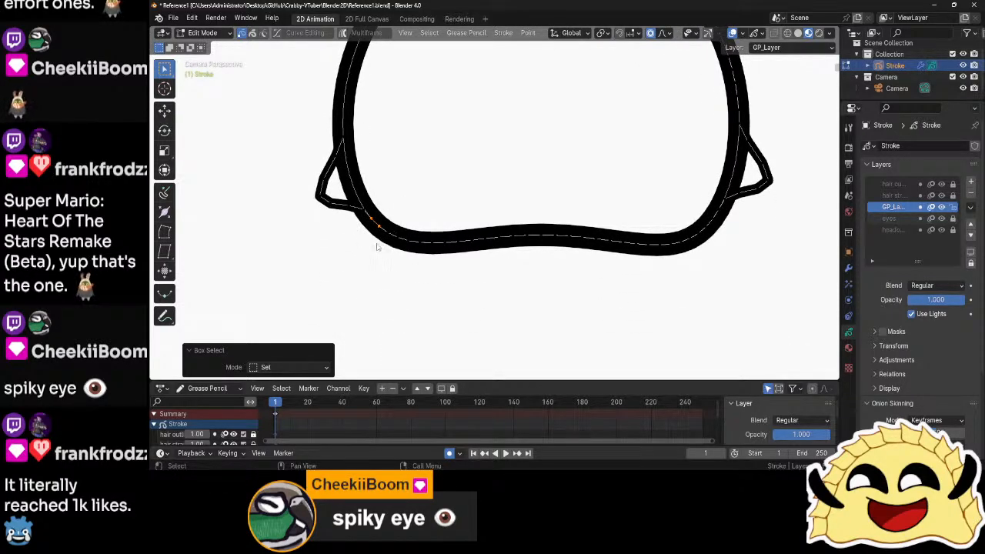
pyautogui.moveTo(377, 246)
pyautogui.mouseDown()
pyautogui.moveTo(401, 218)
pyautogui.moveTo(539, 280)
pyautogui.mouseUp()
pyautogui.keyDown('shift'); pyautogui.moveTo(488, 212); pyautogui.dragTo(702, 319); pyautogui.keyUp('shift')
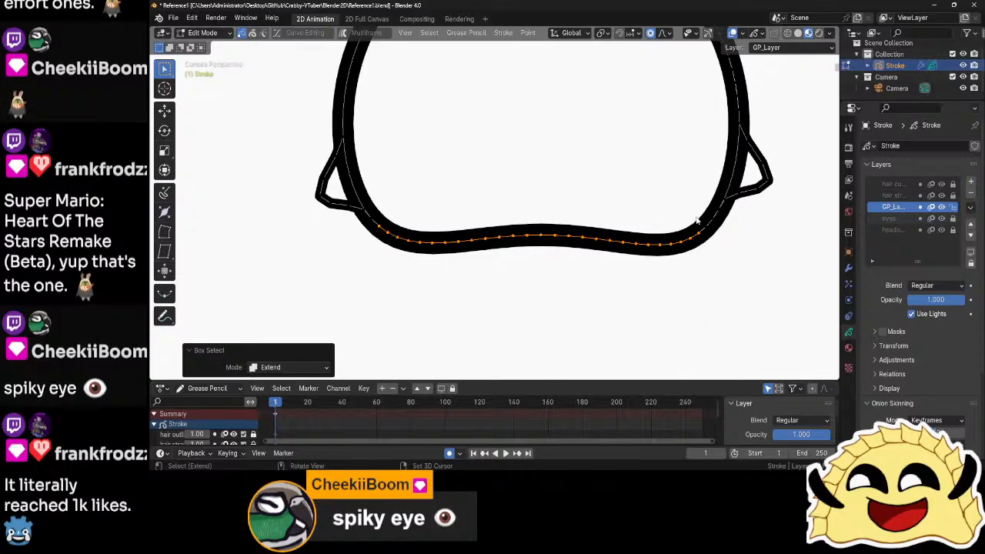
pyautogui.moveTo(691, 201)
pyautogui.keyDown('shift'); pyautogui.mouseDown()
pyautogui.moveTo(723, 243)
pyautogui.moveTo(714, 246)
pyautogui.mouseUp(); pyautogui.keyUp('shift')
pyautogui.press('x')
pyautogui.click(714, 246)
# - Delete the GP_Layer outline points between the two right spikes
pyautogui.keyDown('shift'); pyautogui.moveTo(714, 246); pyautogui.dragTo(704, 281, button='middle'); pyautogui.keyUp('shift')
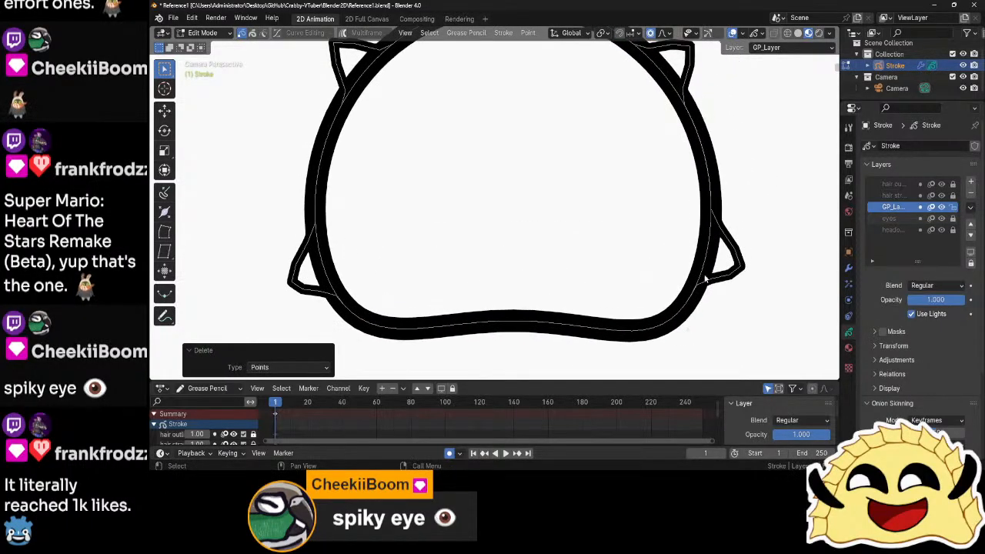
pyautogui.moveTo(716, 201)
pyautogui.mouseDown()
pyautogui.moveTo(687, 165)
pyautogui.moveTo(691, 117)
pyautogui.mouseUp()
pyautogui.press('x')
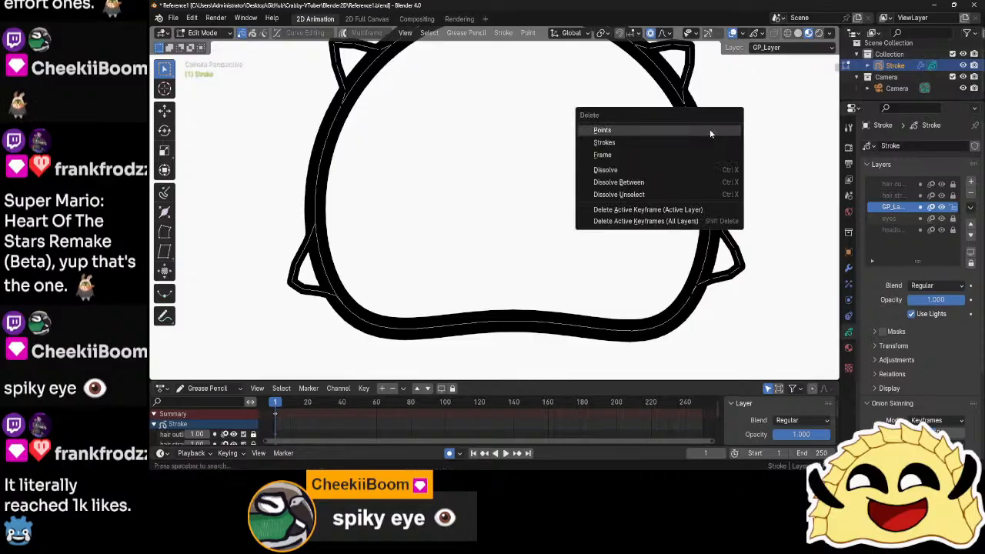
pyautogui.click(707, 129)
# - Delete the GP_Layer points on both arcs between the top spike and its neighbouring spikes
pyautogui.click(647, 131)
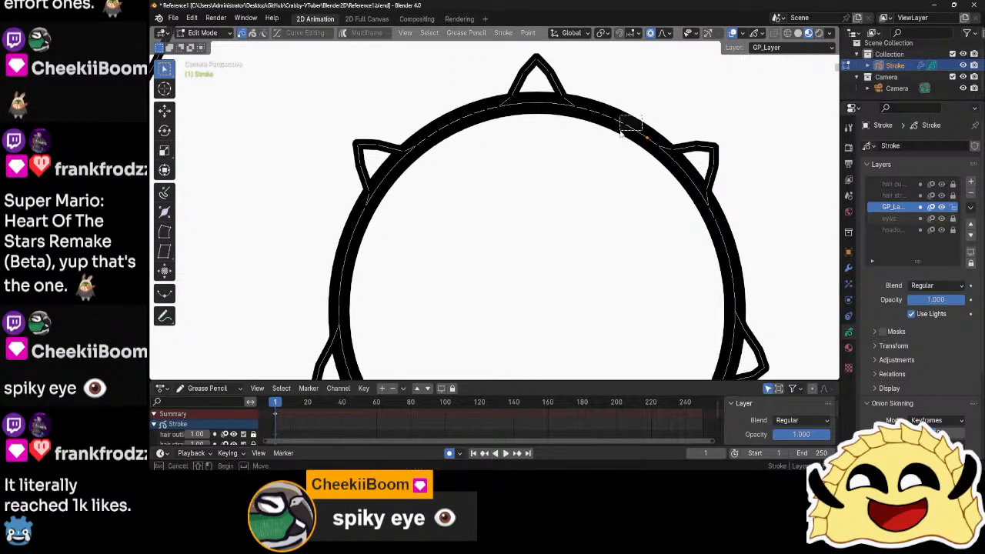
pyautogui.moveTo(621, 137)
pyautogui.keyDown('shift'); pyautogui.mouseDown()
pyautogui.moveTo(643, 117)
pyautogui.moveTo(622, 140)
pyautogui.mouseUp(); pyautogui.keyUp('shift')
pyautogui.keyDown('shift'); pyautogui.moveTo(632, 100); pyautogui.dragTo(596, 129); pyautogui.keyUp('shift')
pyautogui.press('Delete')
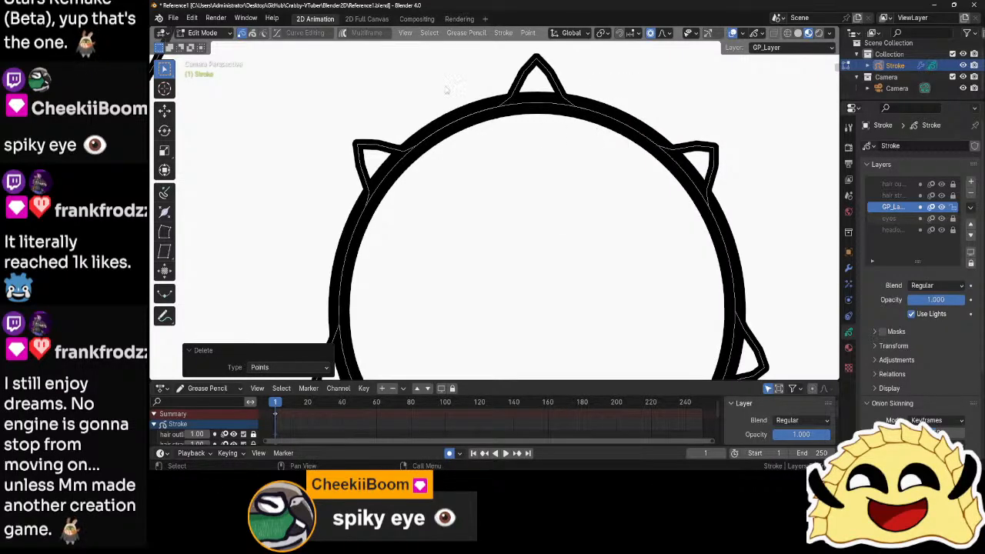
pyautogui.moveTo(444, 88)
pyautogui.mouseDown()
pyautogui.moveTo(461, 136)
pyautogui.moveTo(449, 141)
pyautogui.moveTo(477, 123)
pyautogui.mouseUp()
pyautogui.press('x')
pyautogui.click(477, 123)
# - Select the base end points of the top spike and close its stroke with new geometry
pyautogui.click(492, 103)
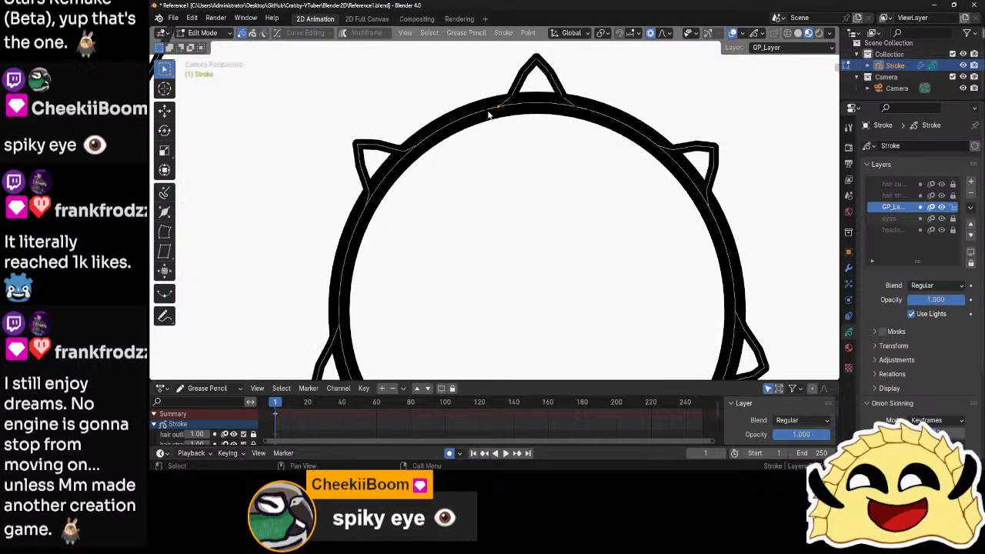
pyautogui.keyDown('shift'); pyautogui.click(487, 112); pyautogui.keyUp('shift')
pyautogui.keyDown('shift'); pyautogui.click(587, 111); pyautogui.keyUp('shift')
pyautogui.press('f')
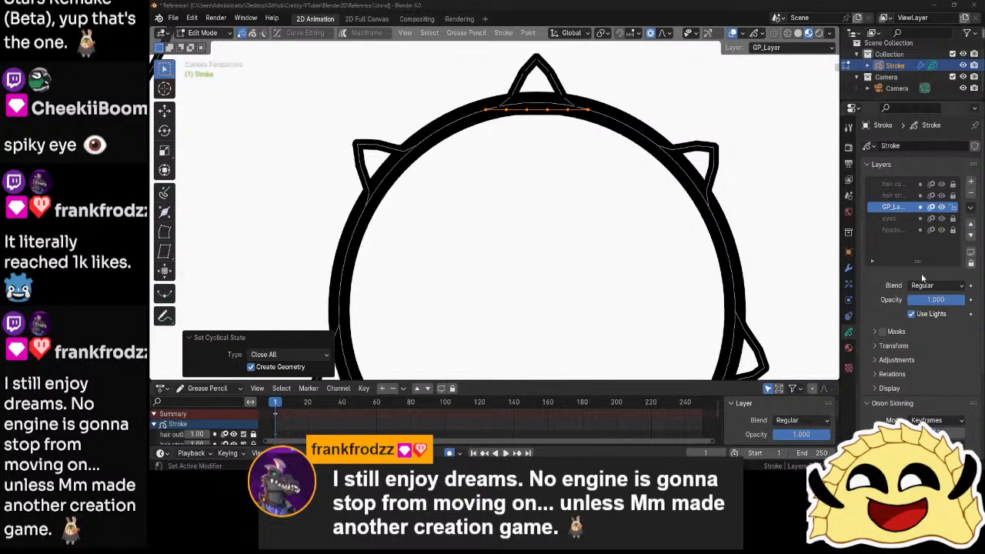
# - Move the two middle points of the top spike's base up into the eye outline with proportional editing
pyautogui.click(527, 111)
pyautogui.keyDown('shift'); pyautogui.click(547, 111); pyautogui.keyUp('shift')
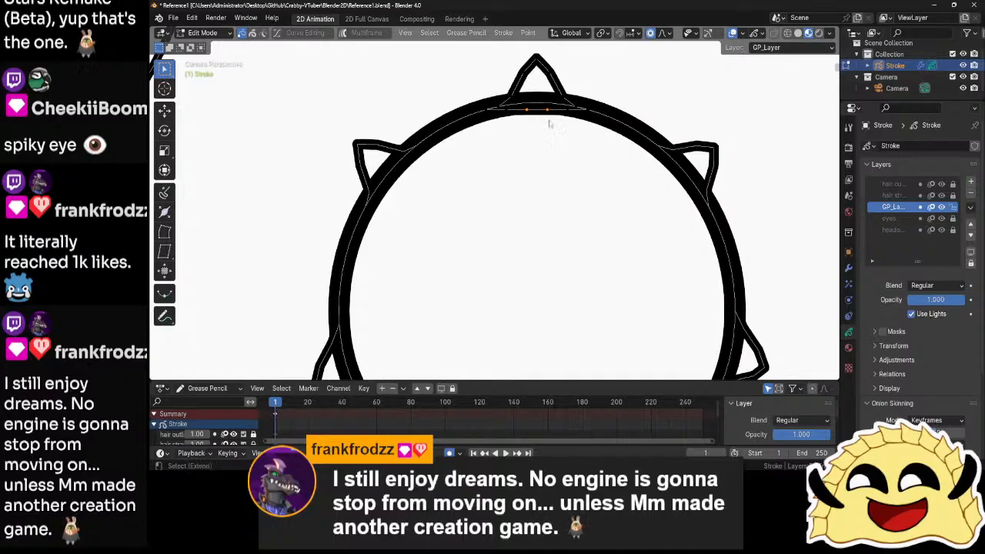
pyautogui.press('g')
pyautogui.press('o')
pyautogui.scroll(3, 553, 129)
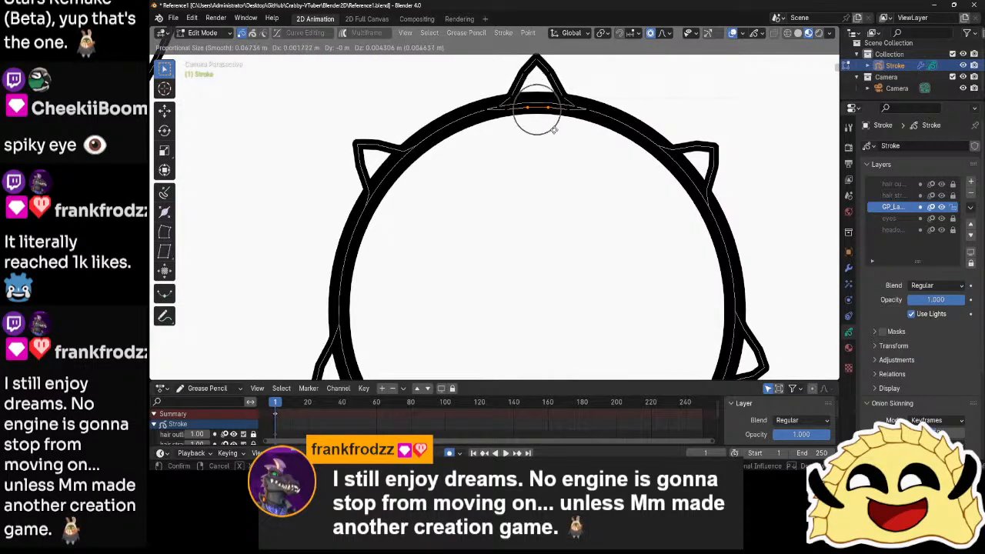
pyautogui.scroll(-3, 552, 124)
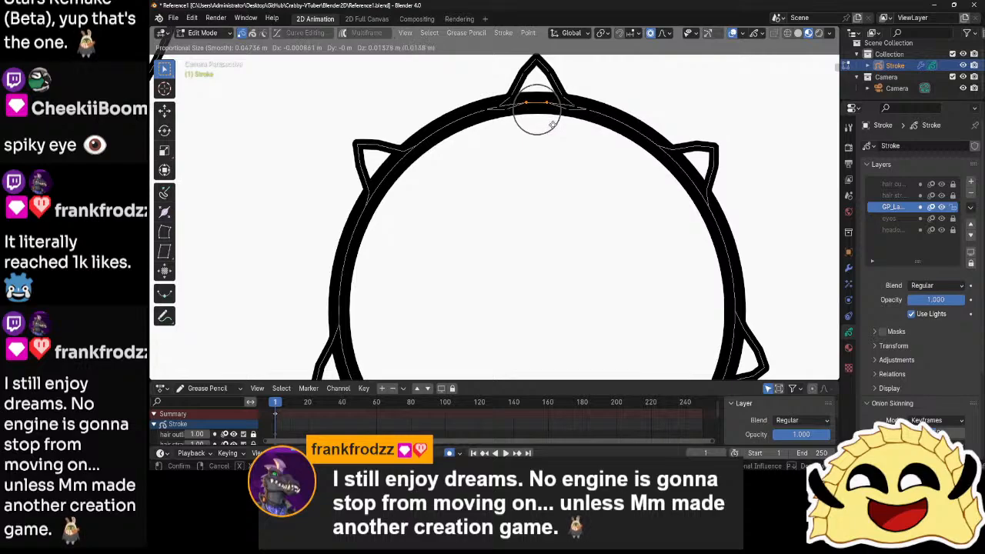
pyautogui.click(556, 124)
# - Nudge the outer points of the top spike's base up so the line follows the eye outline
pyautogui.press('g')
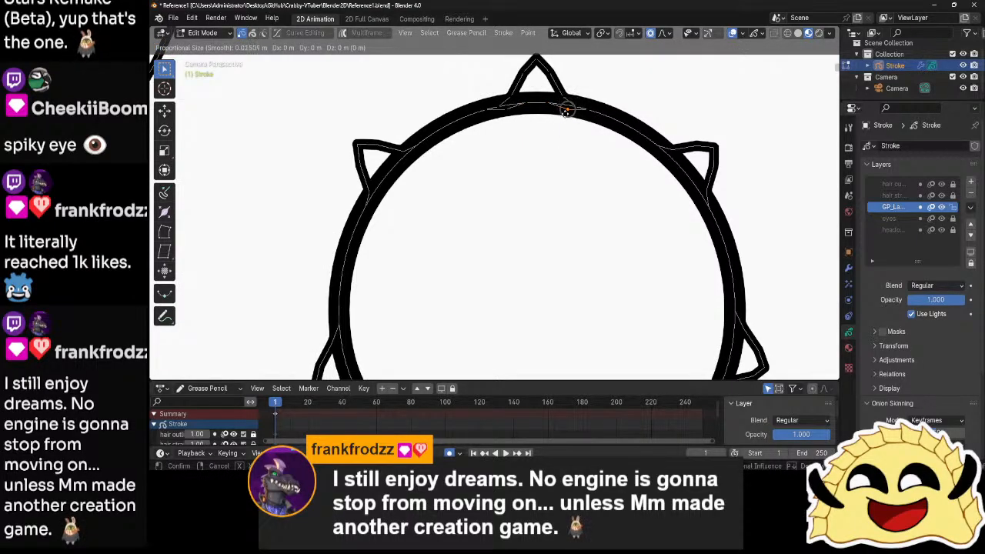
pyautogui.click(565, 110)
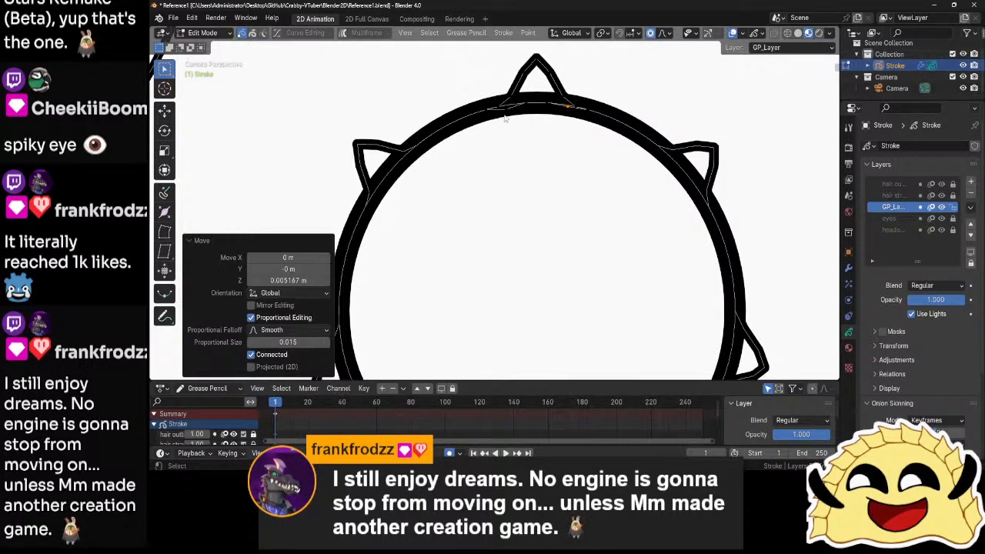
pyautogui.press('g')
pyautogui.click(511, 104)
# - Select the base end points of the upper-right spike and close its stroke with new geometry
pyautogui.keyDown('shift'); pyautogui.moveTo(583, 172); pyautogui.dragTo(451, 129, button='middle'); pyautogui.keyUp('shift')
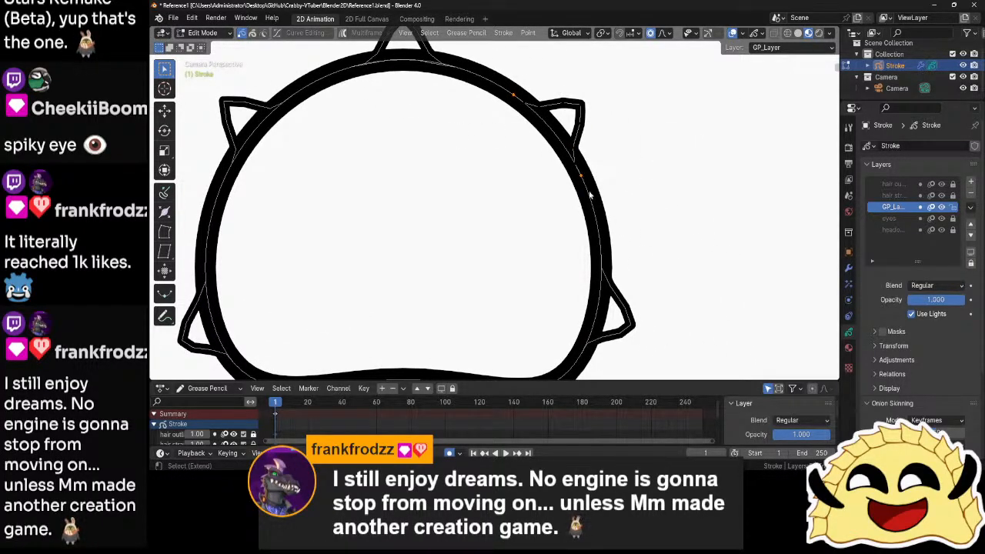
pyautogui.press('f')
pyautogui.click(544, 178)
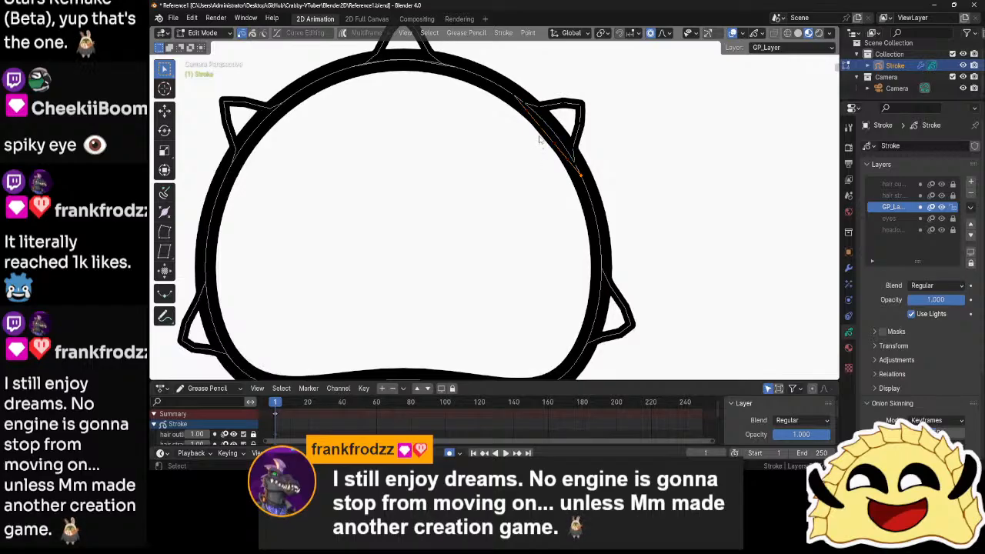
# - Move the two middle points of the upper-right spike's base outward onto the eye outline with proportional editing
pyautogui.click(540, 127)
pyautogui.keyDown('shift'); pyautogui.click(554, 144); pyautogui.keyUp('shift')
pyautogui.press('g')
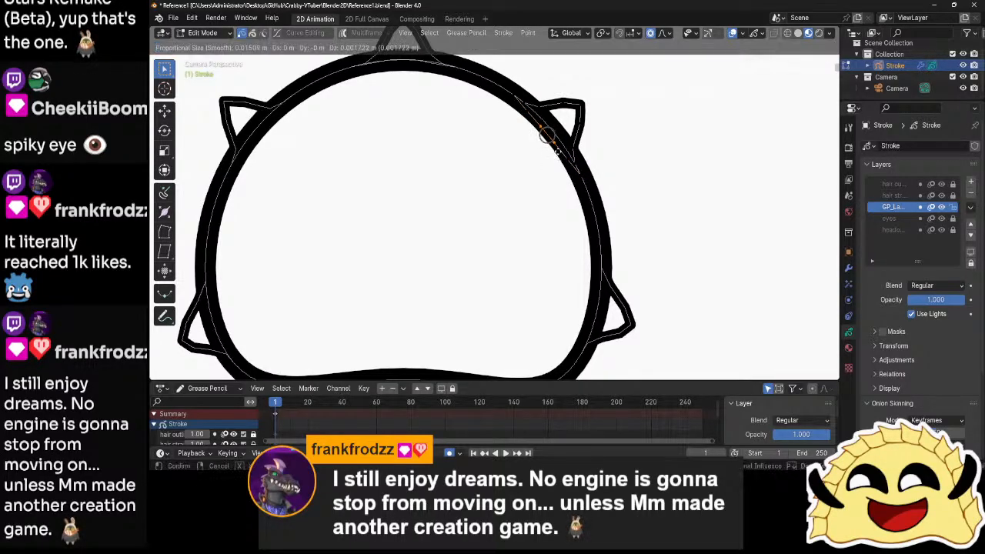
pyautogui.scroll(-8, 563, 145)
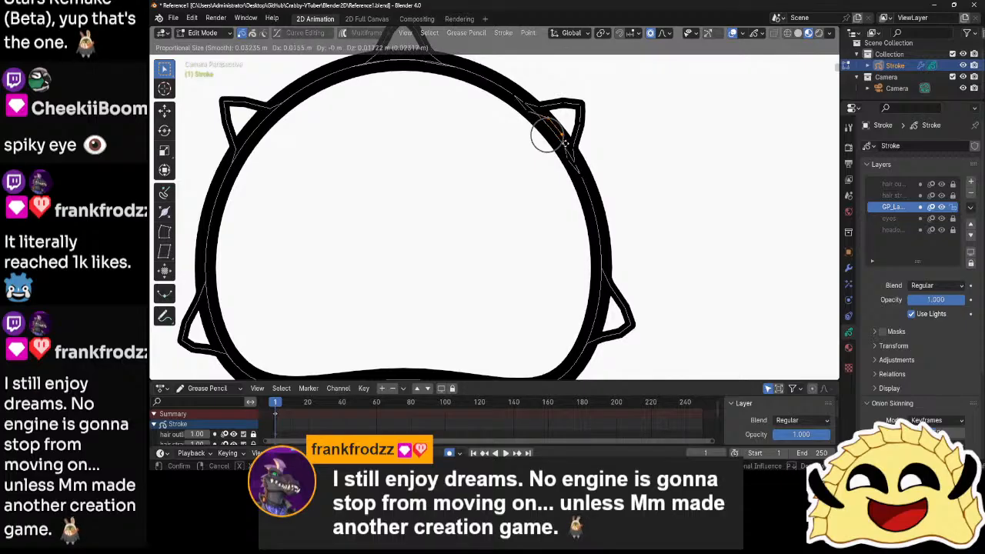
pyautogui.scroll(-1, 564, 145)
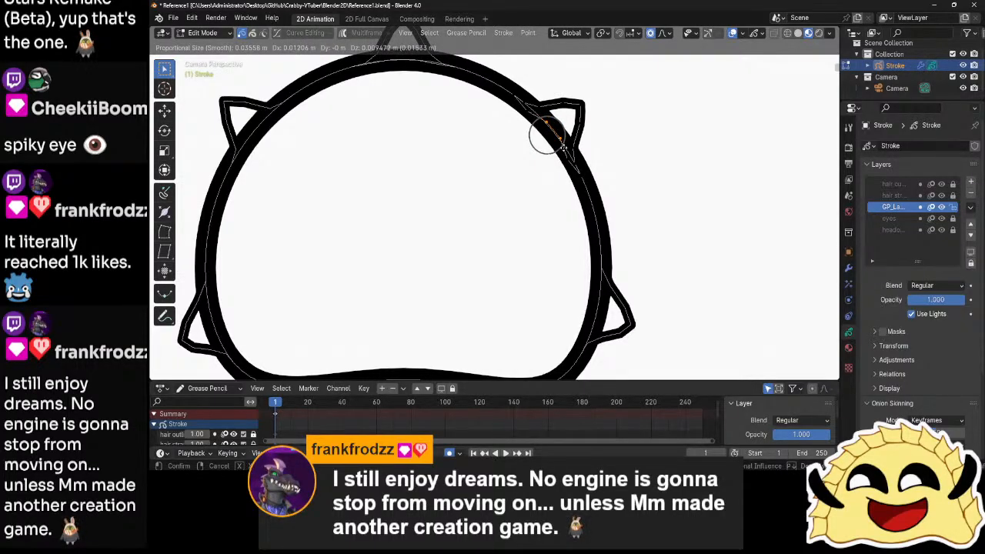
pyautogui.click(565, 149)
# - Adjust the points near both ends of the upper-right spike's base to follow the eye outline's curve
pyautogui.click(529, 120)
pyautogui.scroll(5, 543, 146)
pyautogui.press('g')
pyautogui.scroll(1, 542, 144)
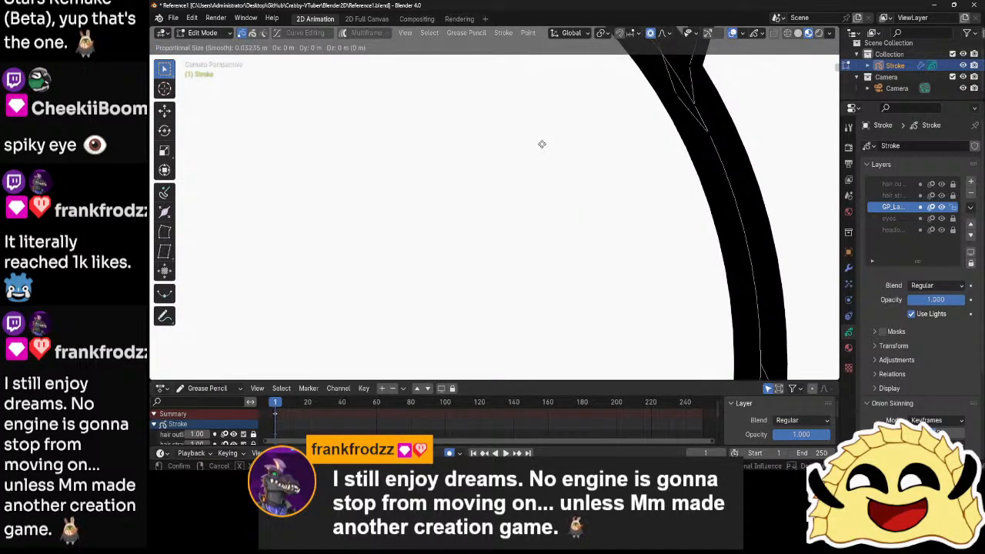
pyautogui.rightClick(542, 144)
pyautogui.keyDown('shift'); pyautogui.moveTo(541, 144); pyautogui.dragTo(541, 236, button='middle'); pyautogui.keyUp('shift')
pyautogui.press('g')
pyautogui.scroll(9, 541, 236)
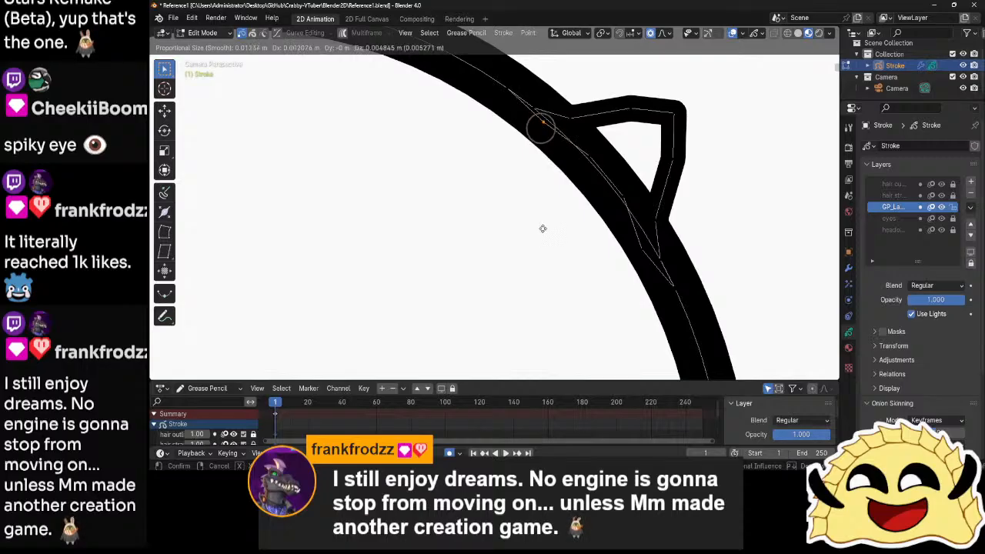
pyautogui.click(544, 229)
pyautogui.click(641, 251)
pyautogui.press('g')
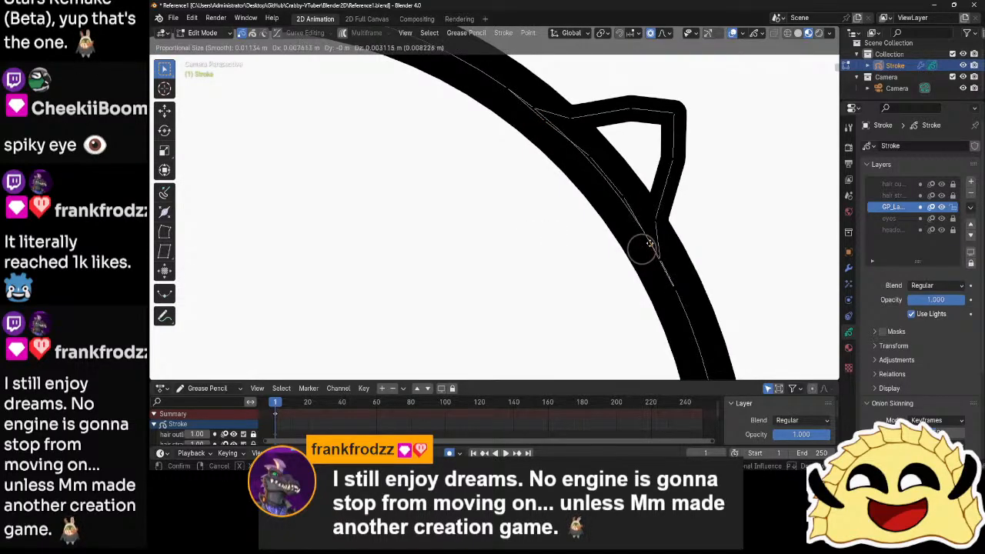
pyautogui.click(649, 247)
pyautogui.click(580, 279)
# - Select the base end points of the lower-right spike and close its stroke with new geometry
pyautogui.scroll(-5, 574, 277)
pyautogui.keyDown('shift'); pyautogui.moveTo(547, 297); pyautogui.dragTo(541, 176, button='middle'); pyautogui.keyUp('shift')
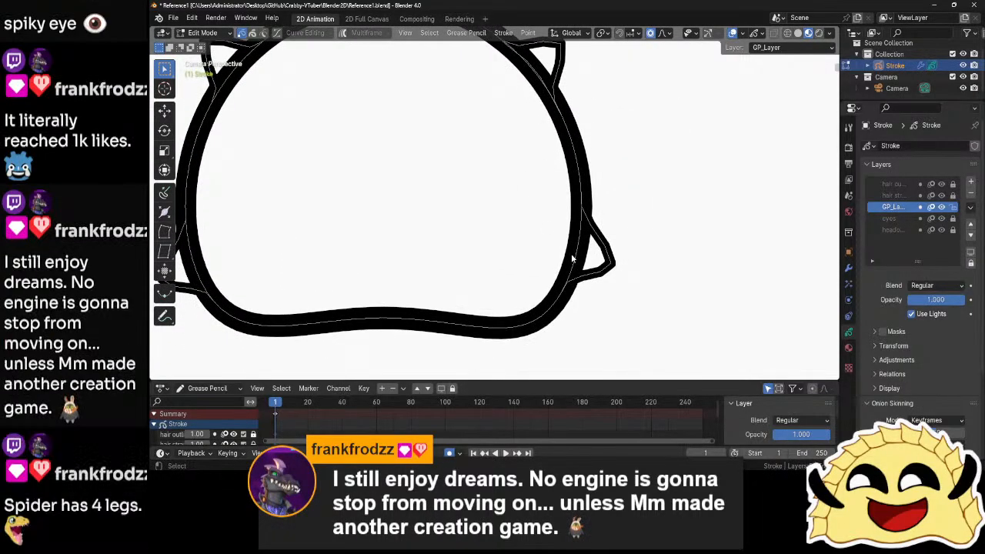
pyautogui.click(581, 207)
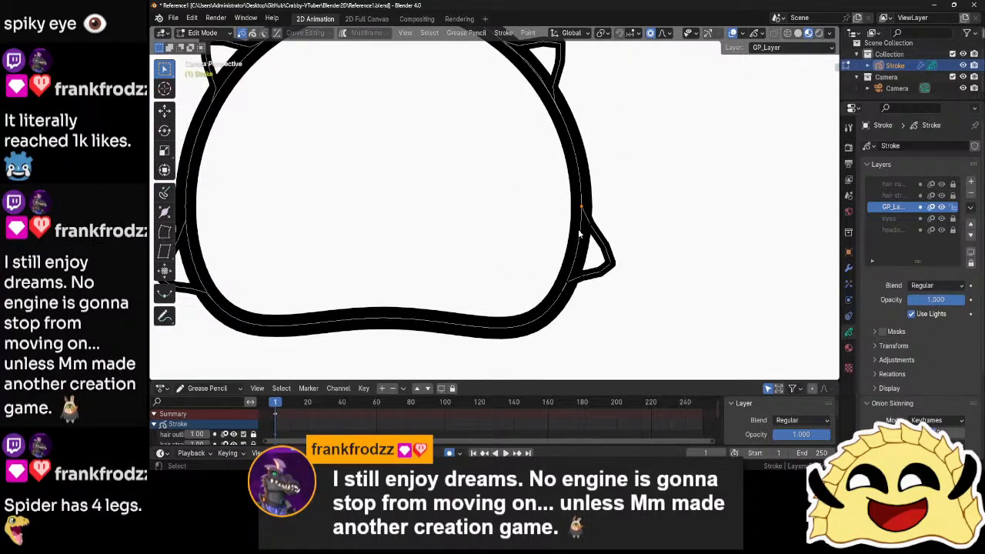
pyautogui.keyDown('shift'); pyautogui.click(563, 296); pyautogui.keyUp('shift')
pyautogui.press('g')
pyautogui.click(543, 292)
pyautogui.press('f')
# - Move the two middle points of the lower-right spike's base outward onto the eye outline
pyautogui.scroll(2, 559, 278)
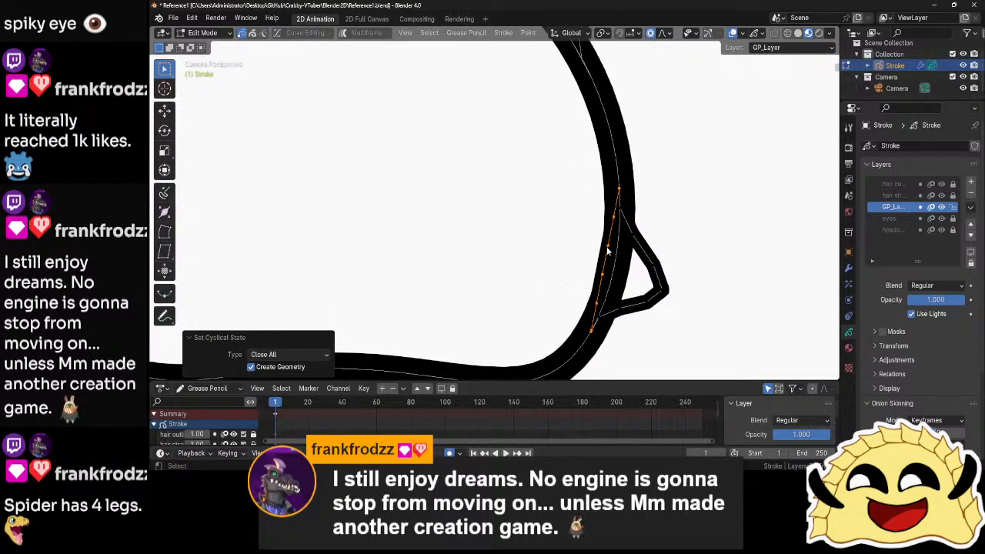
pyautogui.press('g')
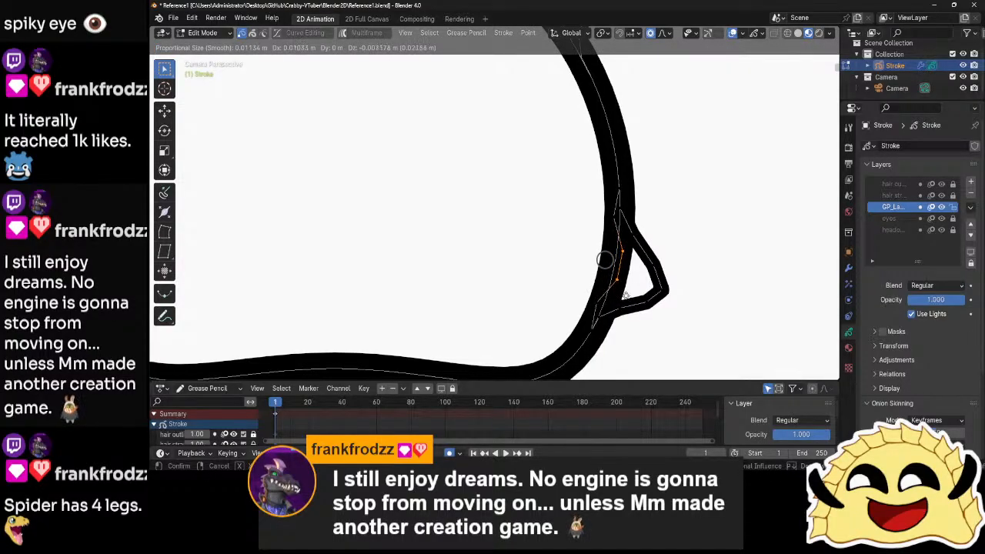
pyautogui.click(603, 260)
# - Nudge the points near both ends of the lower-right spike's base into line with the eye outline
pyautogui.click(597, 305)
pyautogui.press('g')
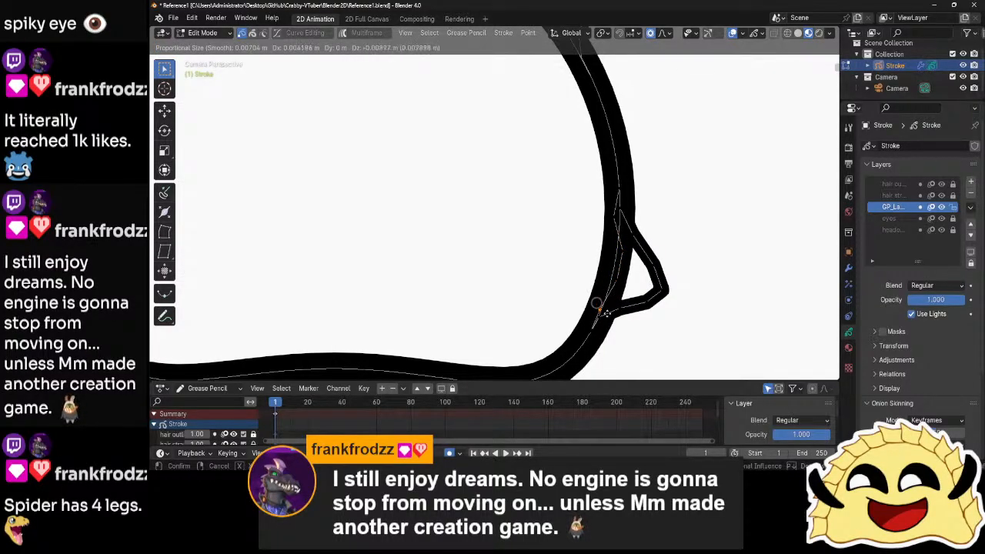
pyautogui.click(600, 312)
pyautogui.click(616, 219)
pyautogui.press('g')
pyautogui.click(615, 219)
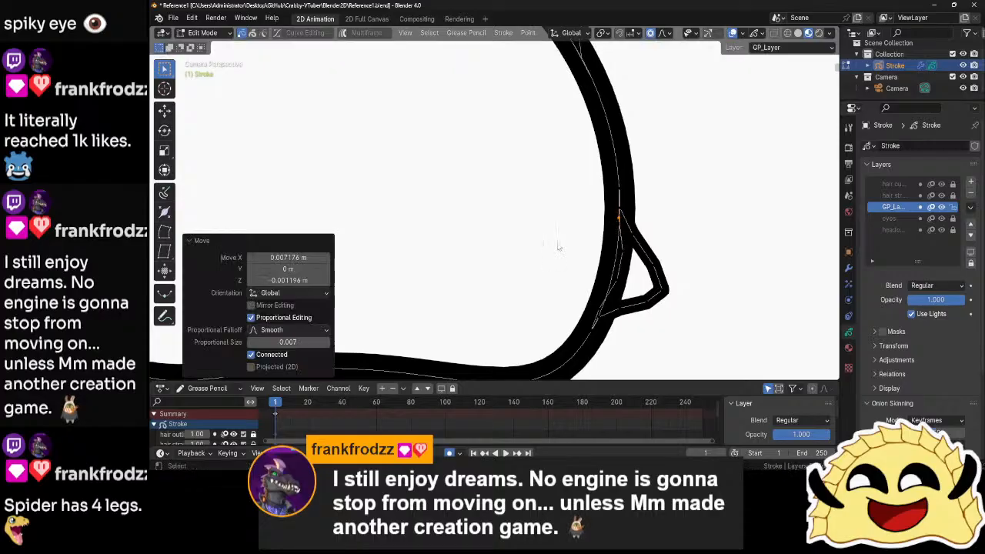
pyautogui.click(557, 241)
# - Select the base end points of the lower-left spike and close its stroke with new geometry
pyautogui.scroll(-5, 557, 240)
pyautogui.scroll(5, 556, 242)
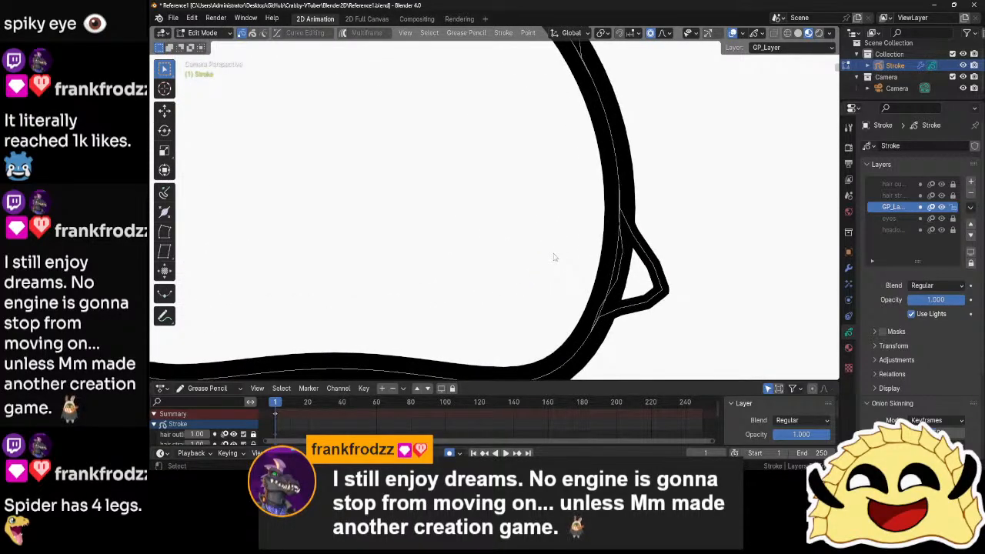
pyautogui.scroll(-4, 554, 257)
pyautogui.keyDown('shift'); pyautogui.moveTo(528, 271); pyautogui.dragTo(656, 282, button='middle'); pyautogui.keyUp('shift')
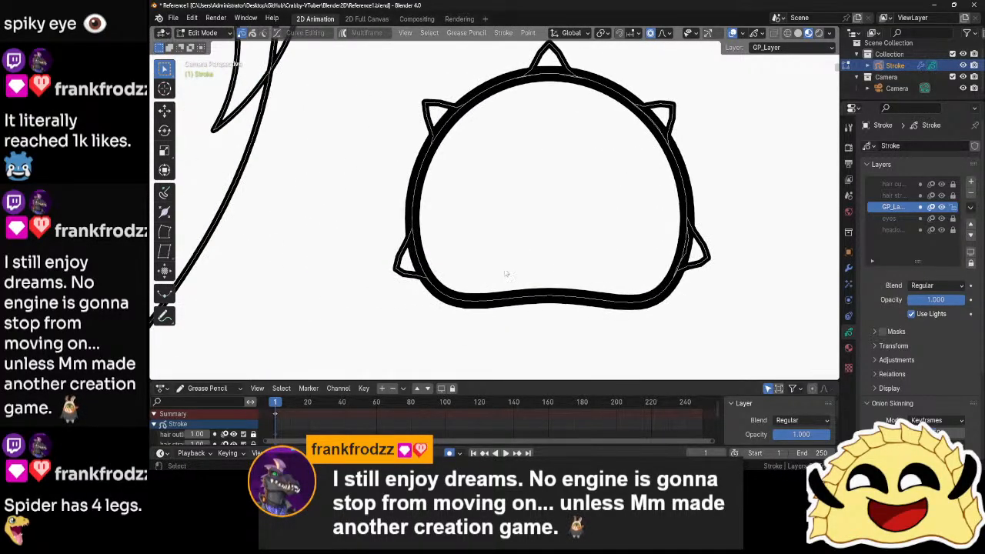
pyautogui.keyDown('shift'); pyautogui.moveTo(435, 290); pyautogui.dragTo(531, 275, button='middle'); pyautogui.keyUp('shift')
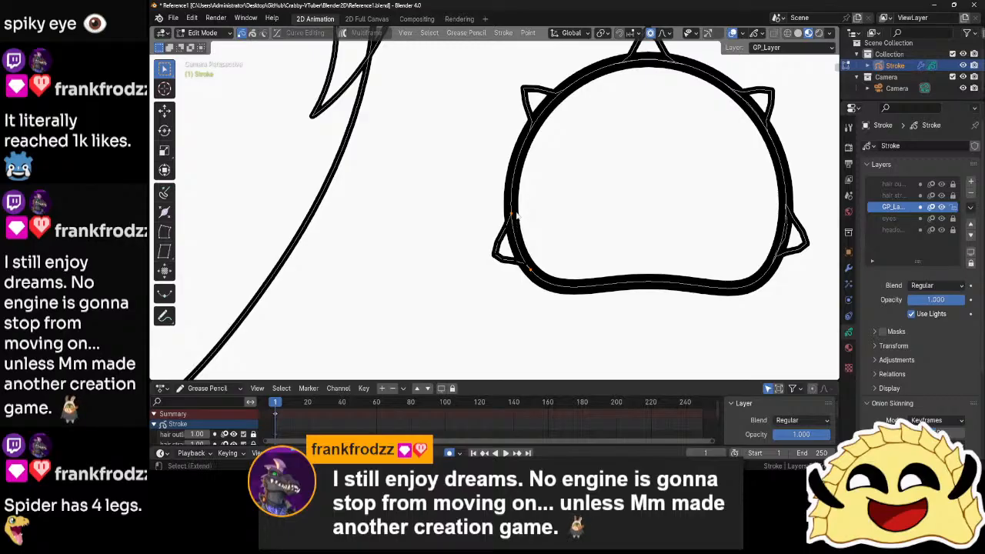
pyautogui.scroll(3, 536, 276)
pyautogui.scroll(1, 538, 277)
pyautogui.press('f')
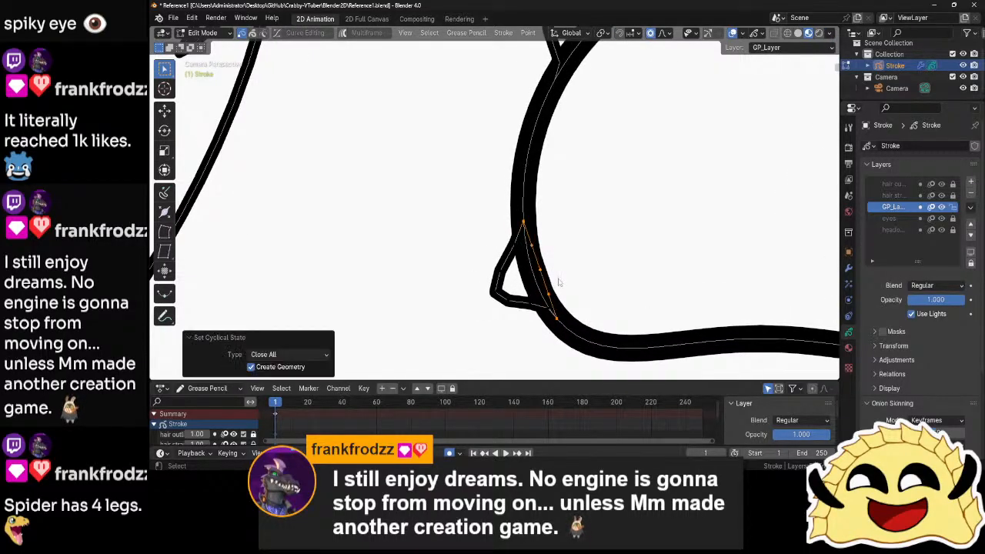
# - Move the middle point of the lower-left spike's base outward onto the eye outline, using a wider proportional falloff
pyautogui.keyDown('shift'); pyautogui.moveTo(558, 278); pyautogui.dragTo(556, 256, button='middle'); pyautogui.keyUp('shift')
pyautogui.click(531, 239)
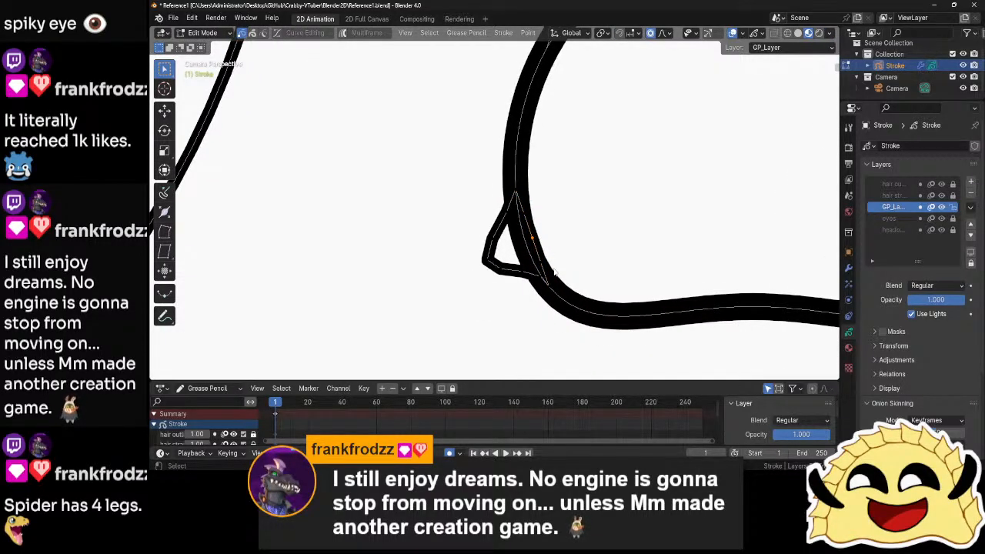
pyautogui.press('g')
pyautogui.scroll(-2, 554, 269)
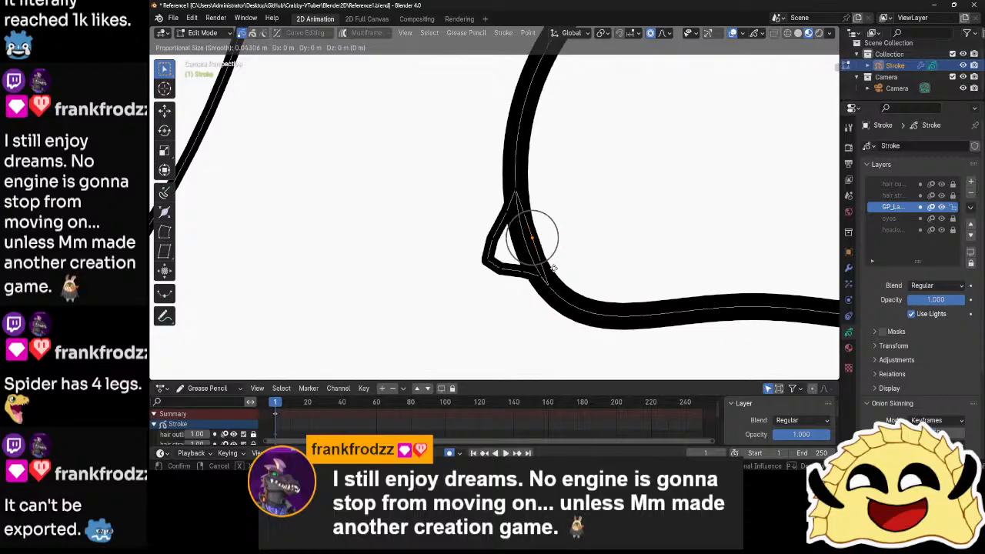
pyautogui.scroll(-3, 548, 268)
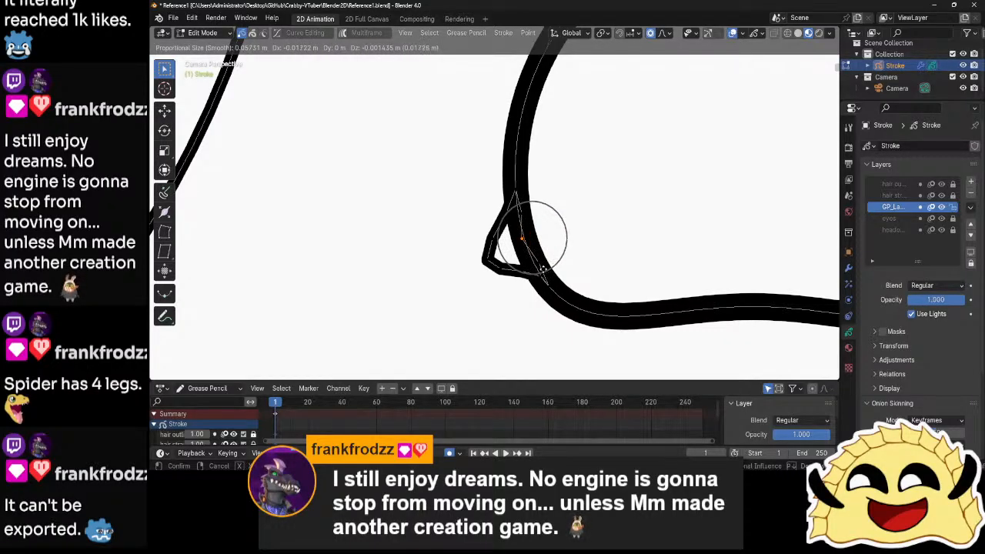
pyautogui.scroll(-1, 542, 270)
pyautogui.click(542, 269)
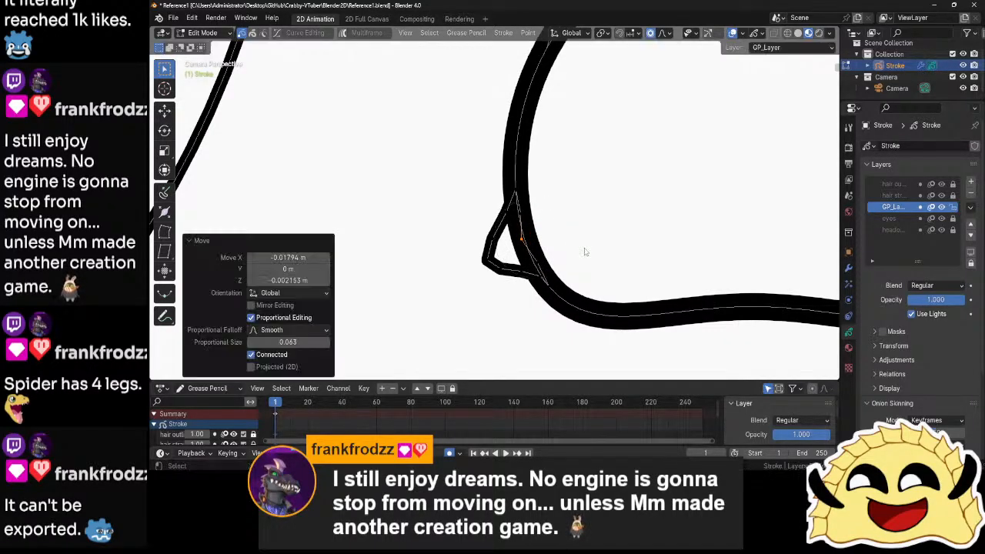
# - Delete the excess end points at the base of the upper-left spike
pyautogui.keyDown('shift'); pyautogui.moveTo(582, 248); pyautogui.dragTo(557, 334, button='middle'); pyautogui.keyUp('shift')
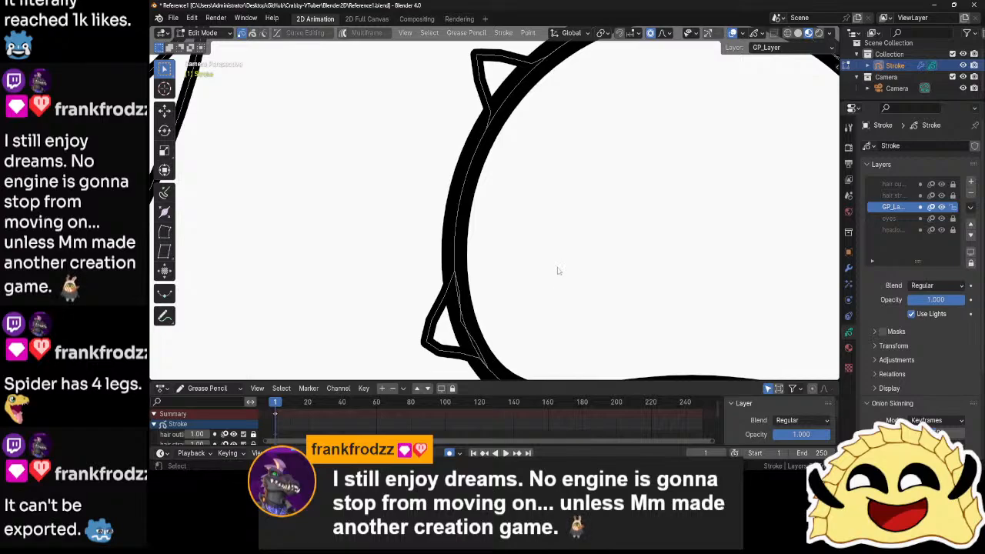
pyautogui.keyDown('shift'); pyautogui.moveTo(510, 143); pyautogui.dragTo(516, 183, button='middle'); pyautogui.keyUp('shift')
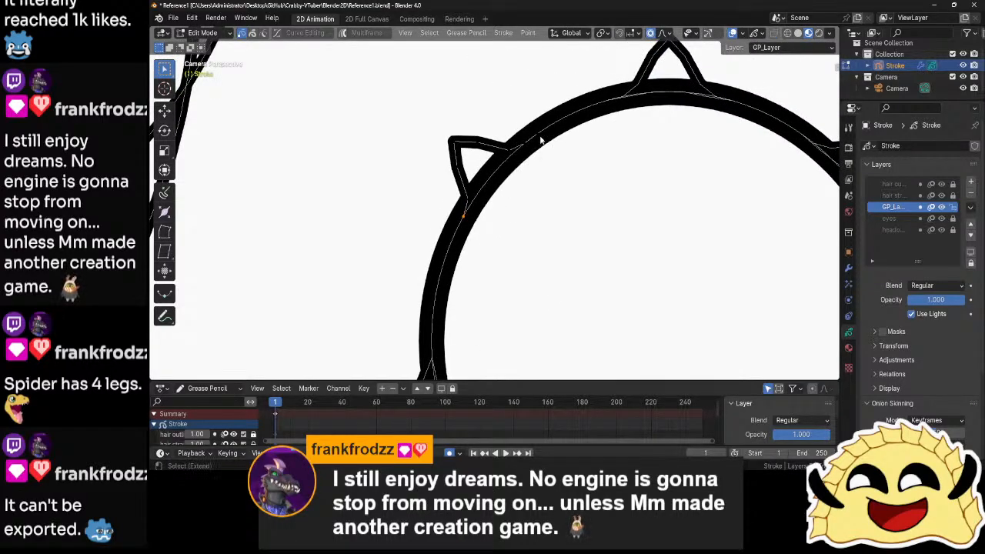
pyautogui.scroll(3, 506, 195)
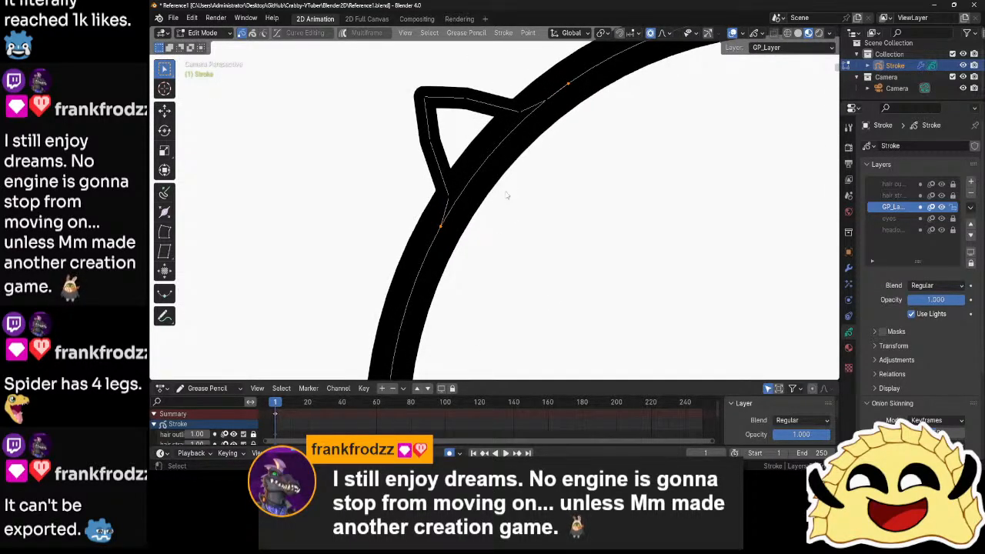
pyautogui.press('x')
pyautogui.click(565, 91)
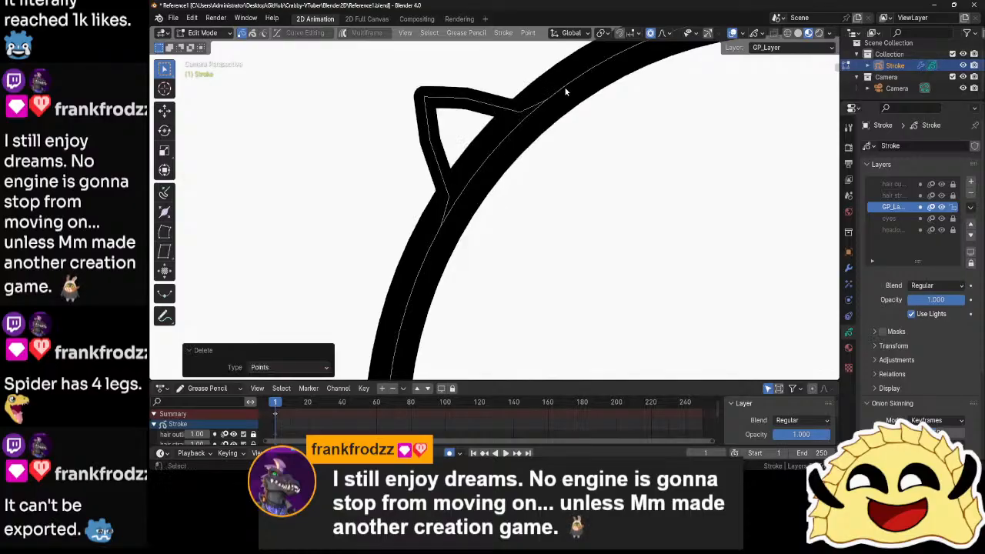
# - Select the remaining base end points of the upper-left spike and close its stroke
pyautogui.click(544, 110)
pyautogui.keyDown('shift'); pyautogui.click(441, 233); pyautogui.keyUp('shift')
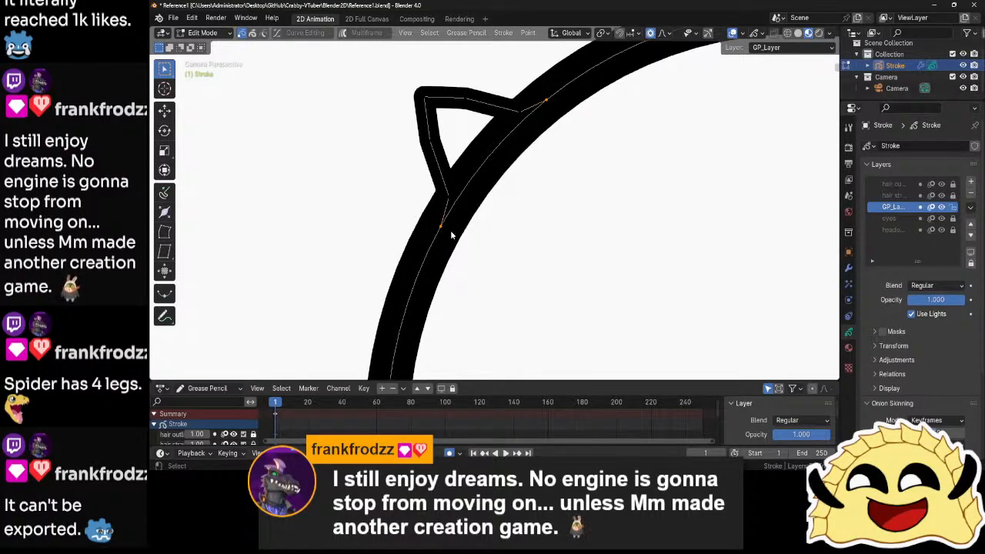
pyautogui.hotkey('ctrl', 'j')
# - Select all points of the five spikes around the eye outline and assign the Solid Fill material to them
pyautogui.scroll(-4, 600, 220)
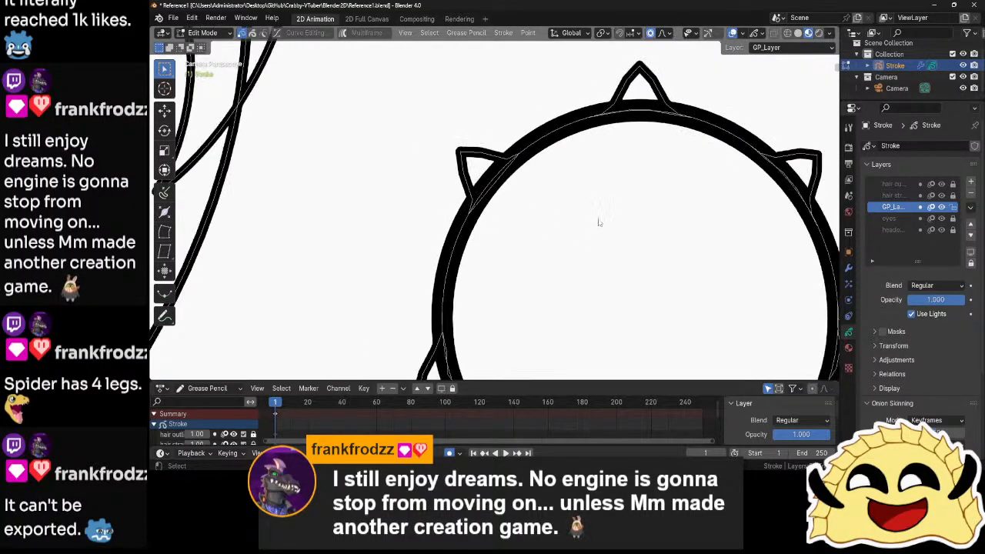
pyautogui.scroll(2, 548, 196)
pyautogui.scroll(-3, 548, 196)
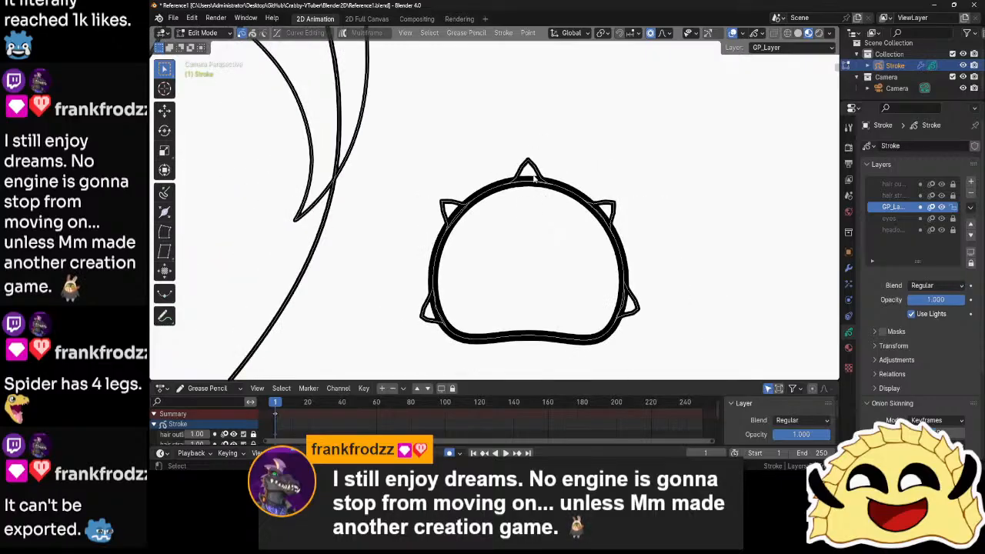
pyautogui.press('a')
pyautogui.click(849, 348)
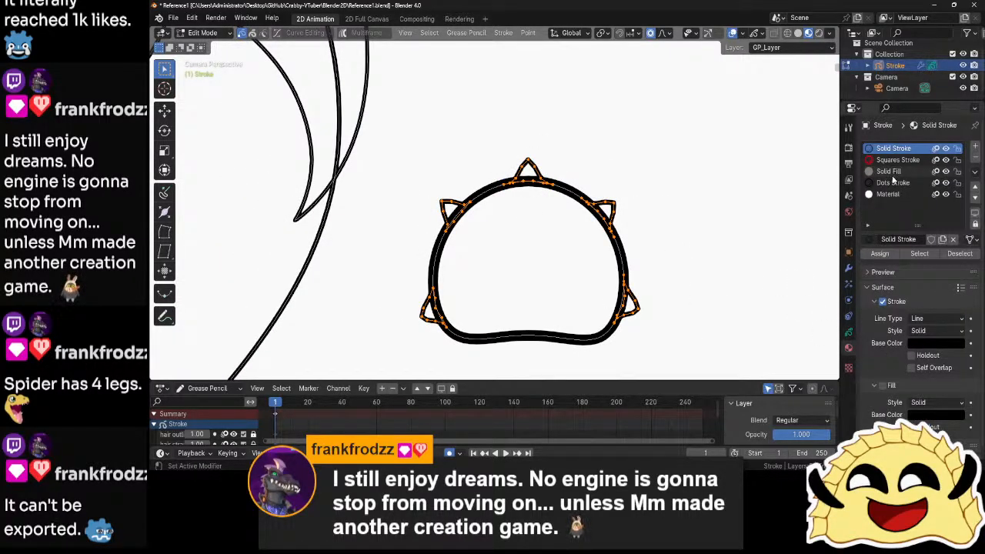
pyautogui.click(891, 173)
pyautogui.click(880, 253)
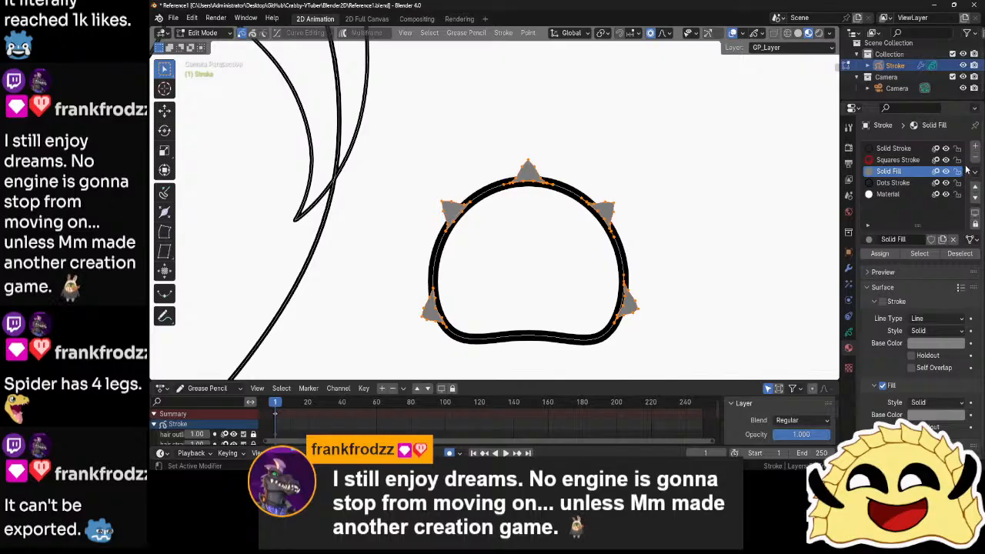
# - Set the Solid Fill material's fill base color to black and switch to Object Mode
pyautogui.click(927, 416)
pyautogui.moveTo(914, 387); pyautogui.dragTo(854, 387)
pyautogui.hotkey('ctrl', 'Tab')
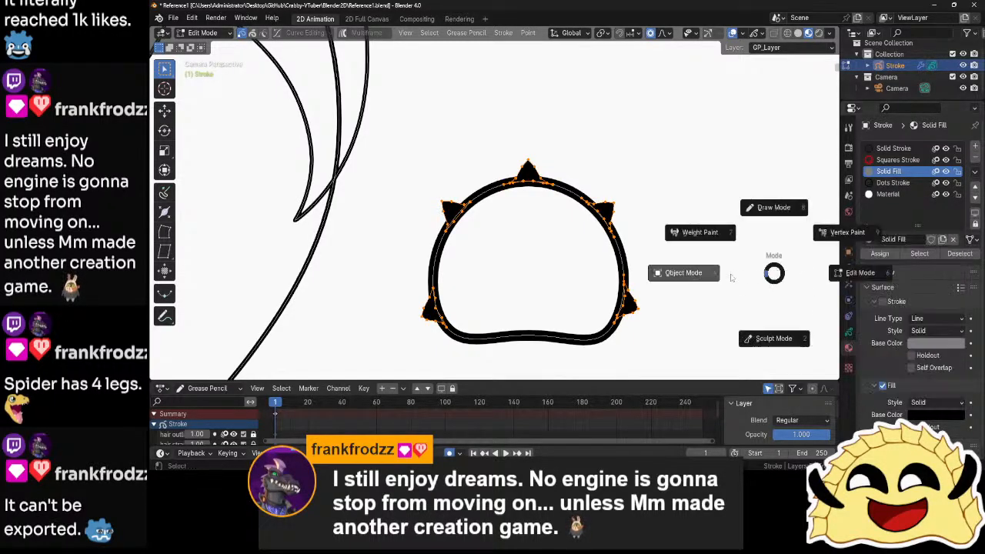
pyautogui.click(731, 277)
# - Select the Stroke object and merge GP_Layer down into the eyes layer
pyautogui.scroll(-8, 728, 277)
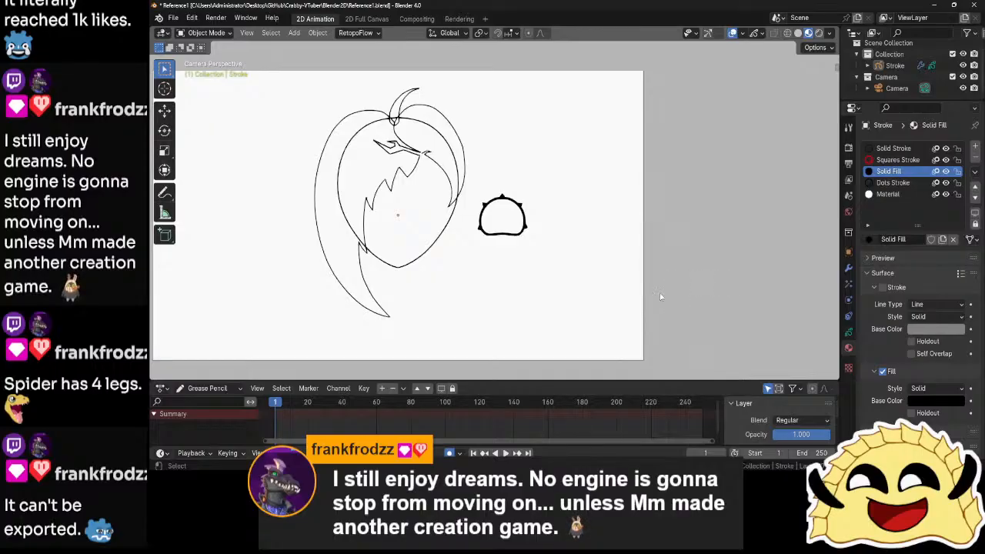
pyautogui.scroll(1, 660, 297)
pyautogui.scroll(4, 660, 296)
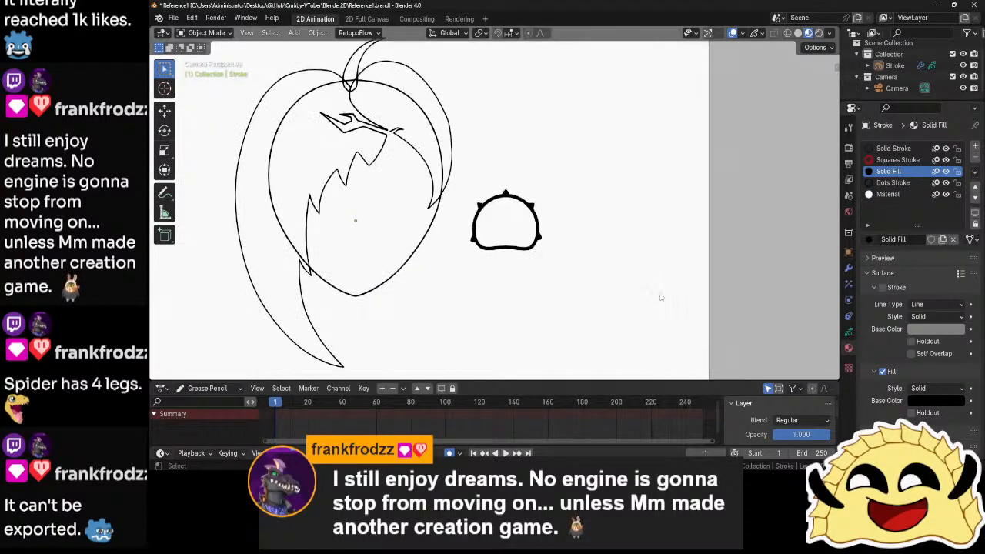
pyautogui.click(574, 244)
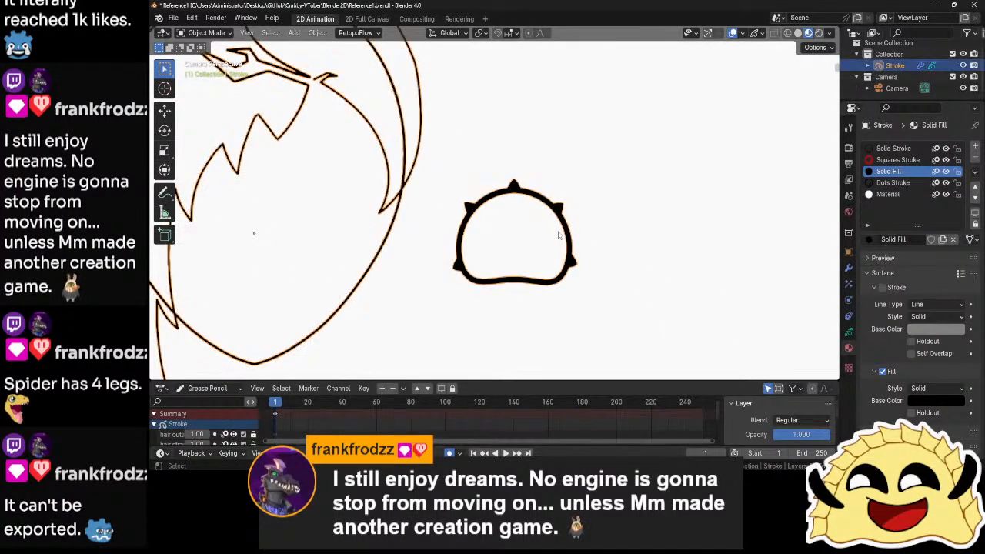
pyautogui.click(848, 331)
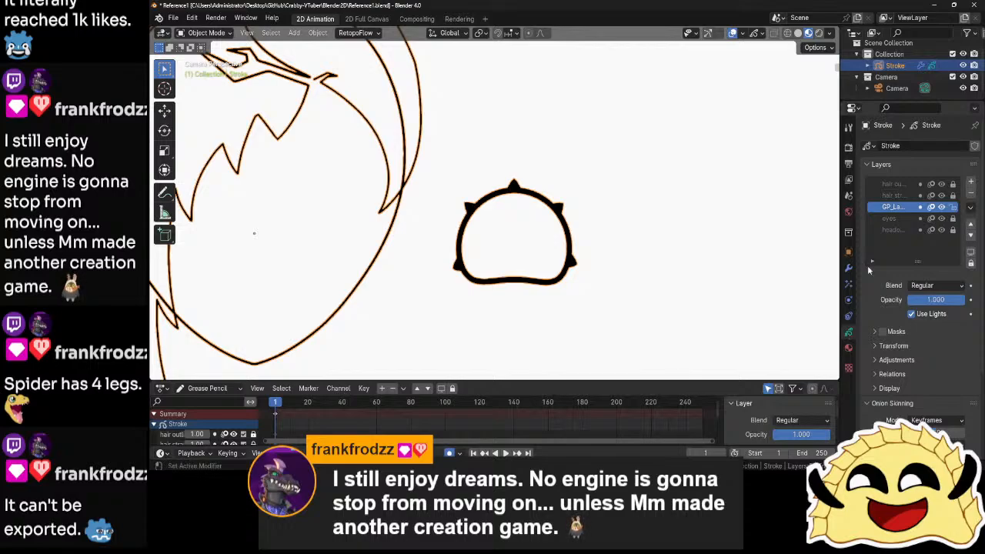
pyautogui.click(970, 207)
pyautogui.click(883, 322)
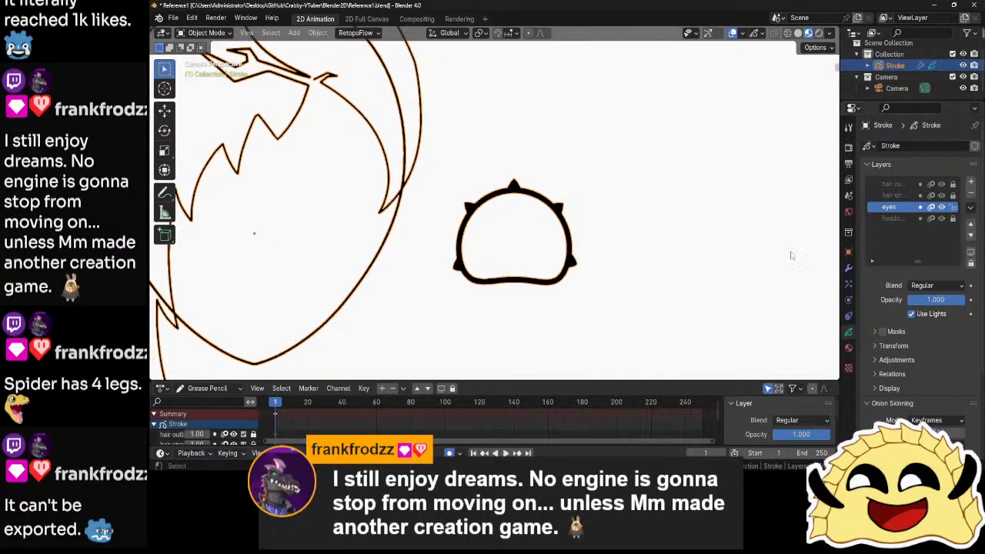
# - Examine the merged eye outline and filled spikes in both Edit Mode and Object Mode
pyautogui.click(672, 265)
pyautogui.click(573, 244)
pyautogui.press('Tab')
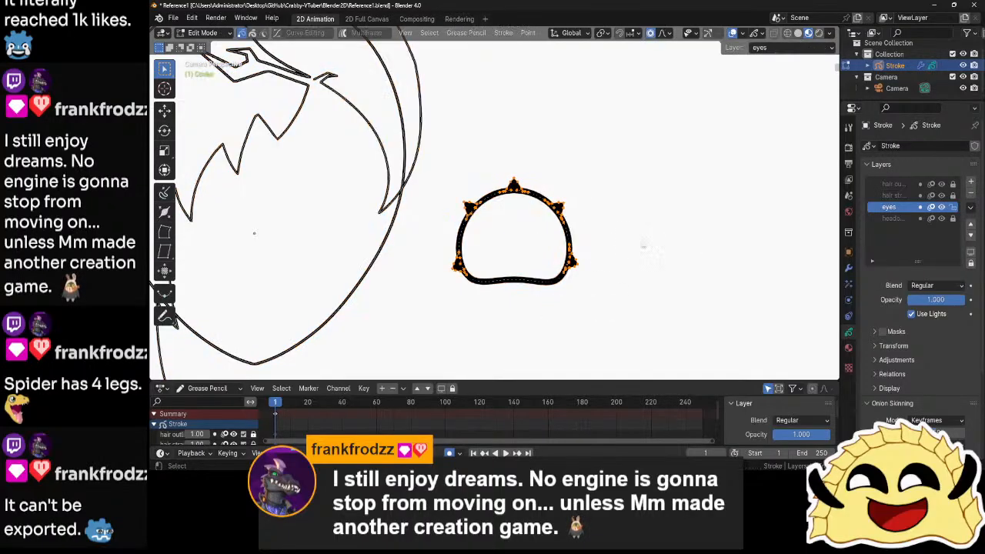
pyautogui.click(612, 236)
pyautogui.scroll(6, 613, 240)
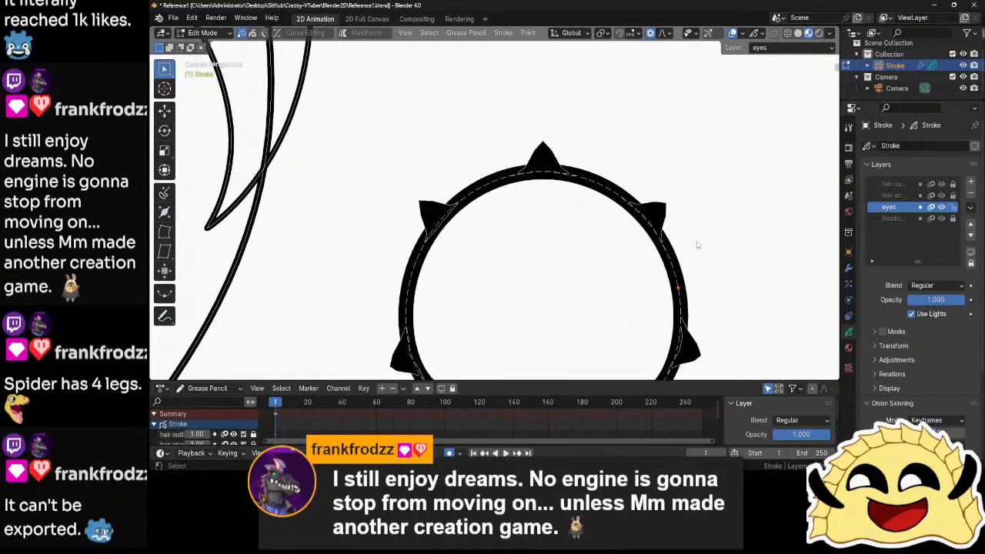
pyautogui.scroll(-5, 695, 245)
pyautogui.press('Tab')
pyautogui.scroll(5, 685, 247)
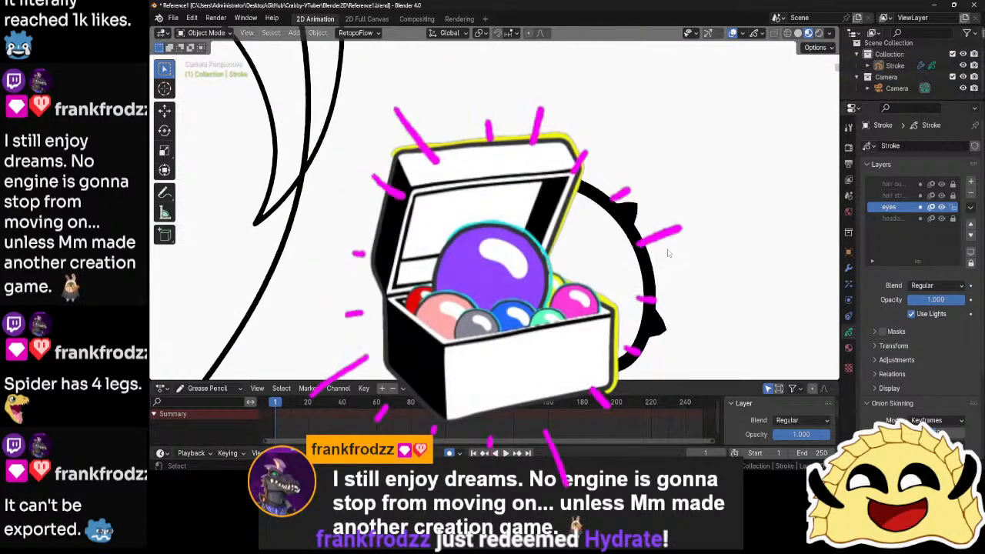
pyautogui.scroll(-2, 668, 253)
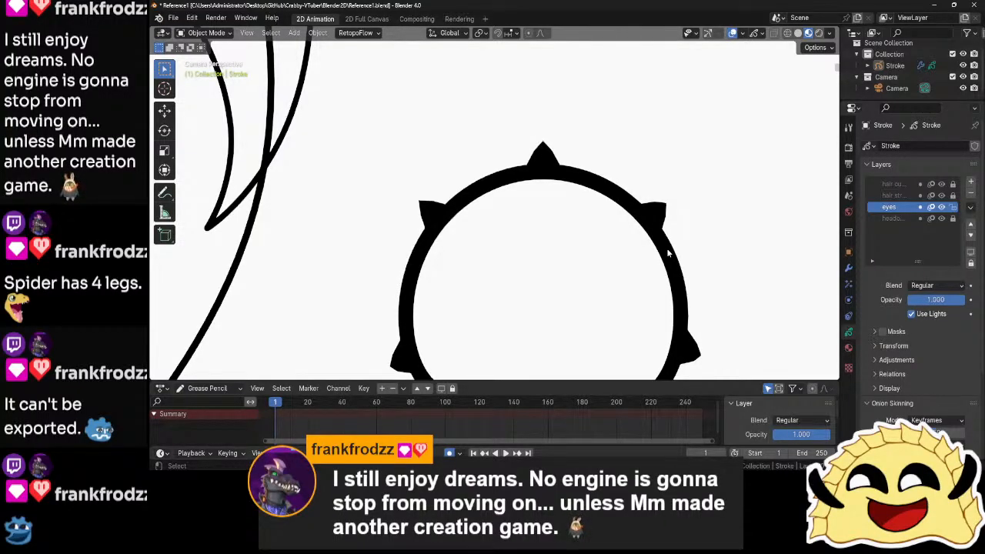
pyautogui.click(668, 254)
pyautogui.press('Tab')
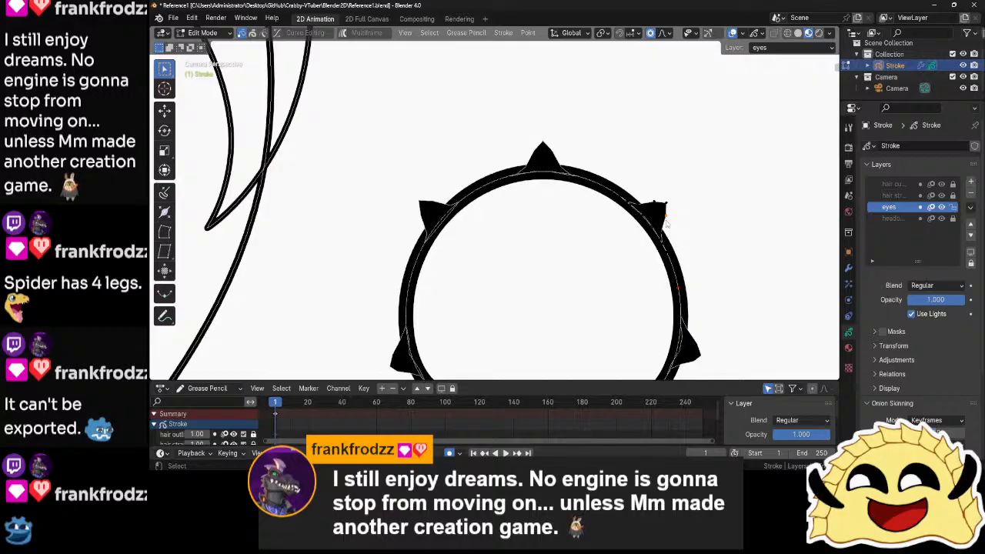
pyautogui.scroll(1, 682, 209)
pyautogui.press('Tab')
pyautogui.click(641, 147)
pyautogui.scroll(-10, 639, 148)
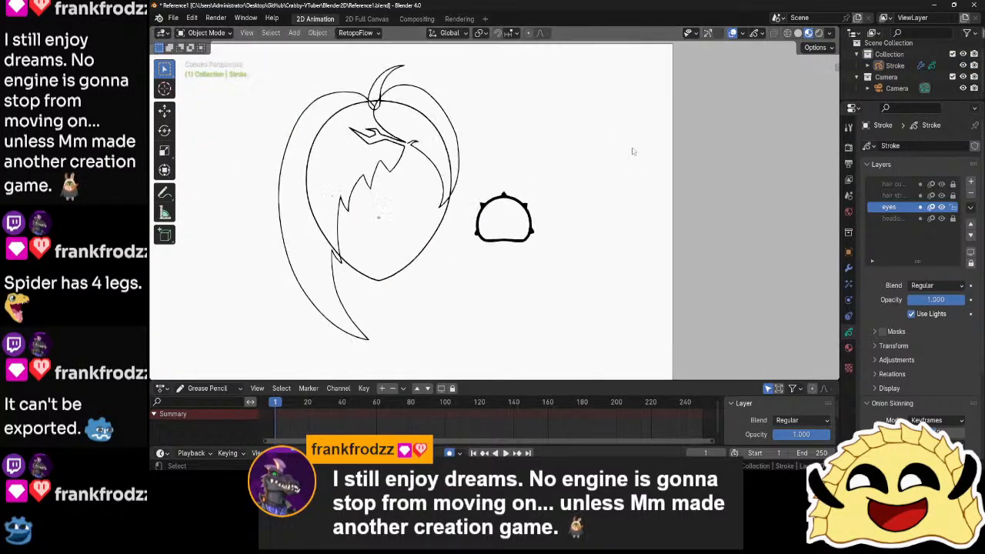
pyautogui.scroll(5, 633, 151)
# - Move the whole eye with its spikes onto the face, about -1.39 m in X and 0.36 m in Z
pyautogui.click(569, 203)
pyautogui.press('Tab')
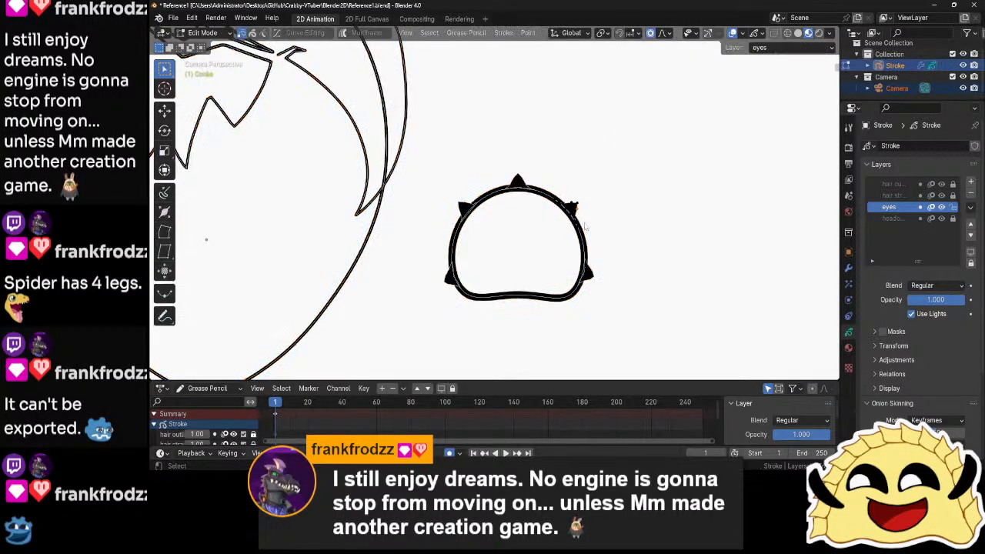
pyautogui.press('a')
pyautogui.press('g')
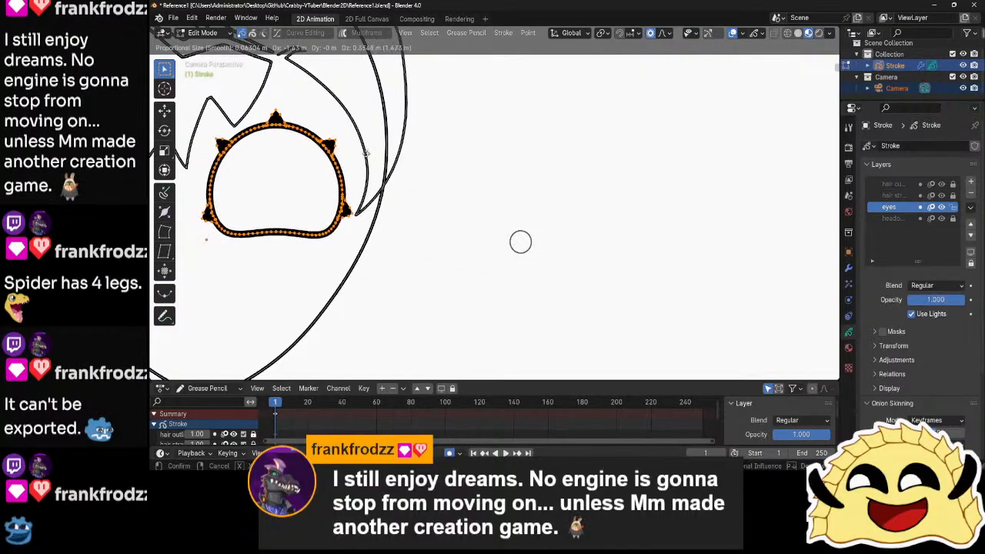
pyautogui.click(369, 164)
# - Scale the whole eye by about 0.770 and adjust its position slightly on the face
pyautogui.keyDown('shift'); pyautogui.moveTo(392, 172); pyautogui.dragTo(665, 214, button='middle'); pyautogui.keyUp('shift')
pyautogui.scroll(-4, 659, 218)
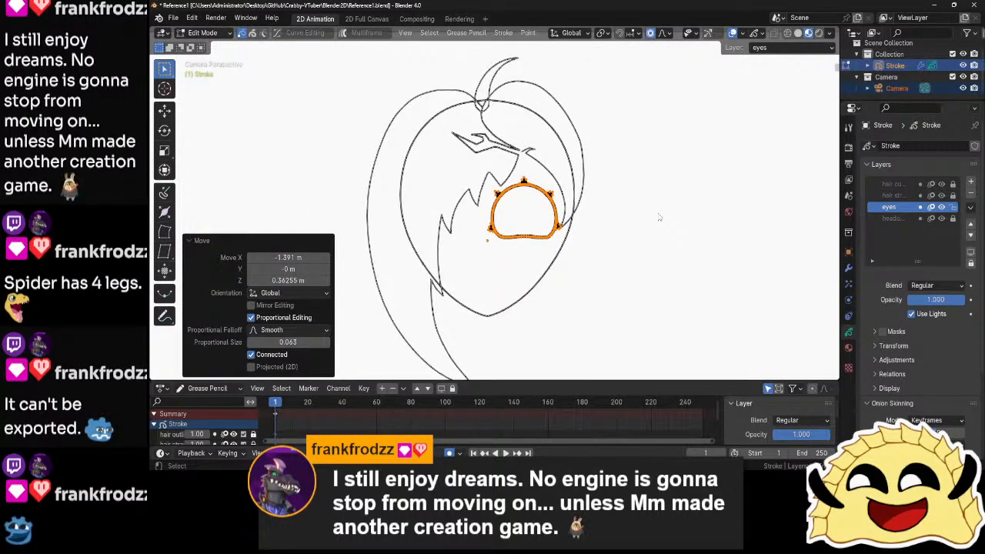
pyautogui.press('s')
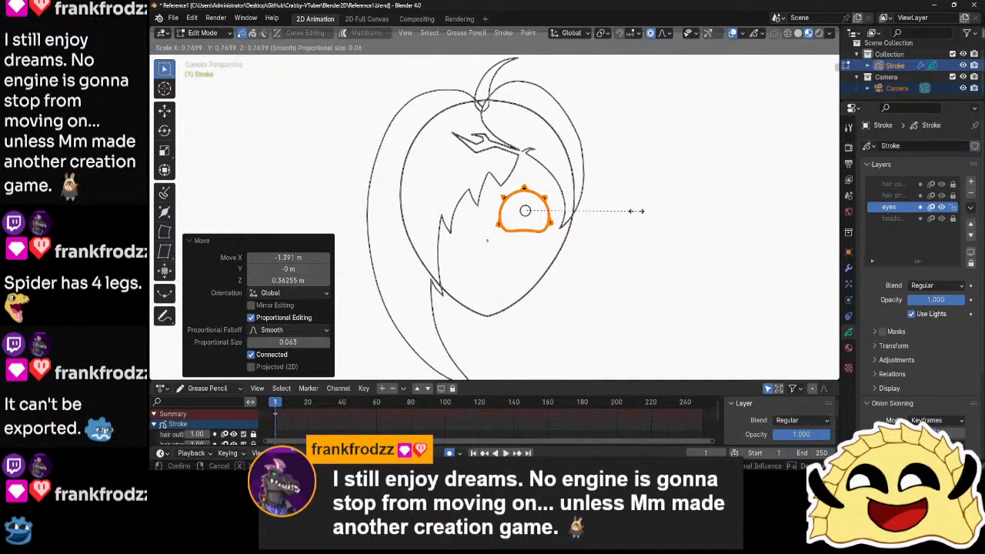
pyautogui.click(636, 210)
pyautogui.press('g')
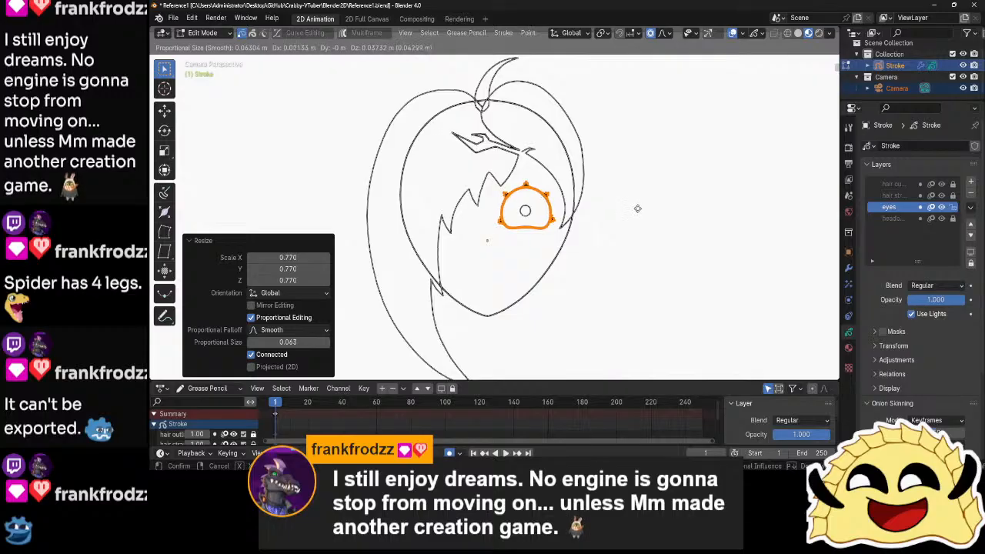
pyautogui.click(638, 211)
# - Enlarge the whole eye by a factor of about 1.093 and return to Object Mode
pyautogui.press('s')
pyautogui.click(649, 212)
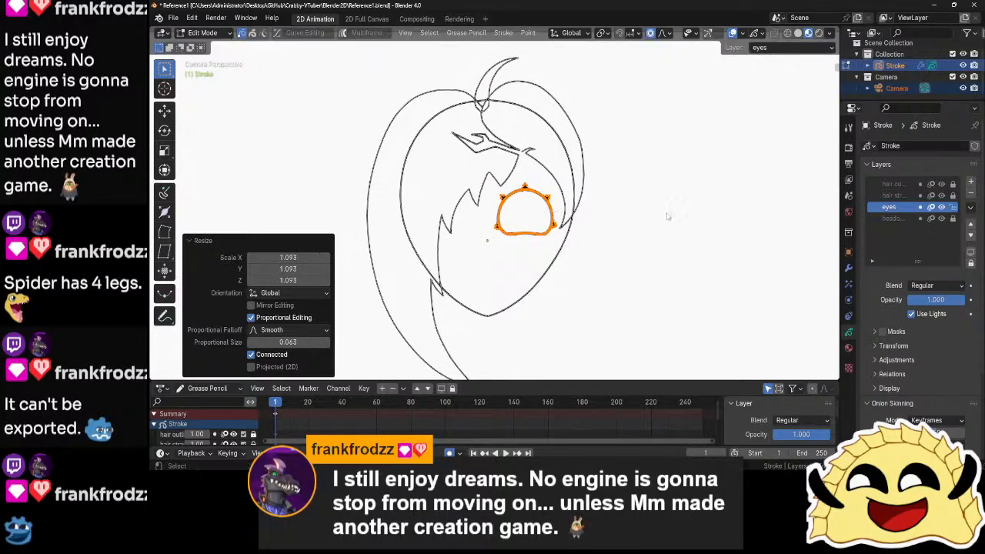
pyautogui.press('Tab')
# - Select all eye strokes, enlarge them by about 1.098 and shift the eye slightly toward the middle of the face
pyautogui.scroll(-7, 649, 230)
pyautogui.scroll(8, 649, 228)
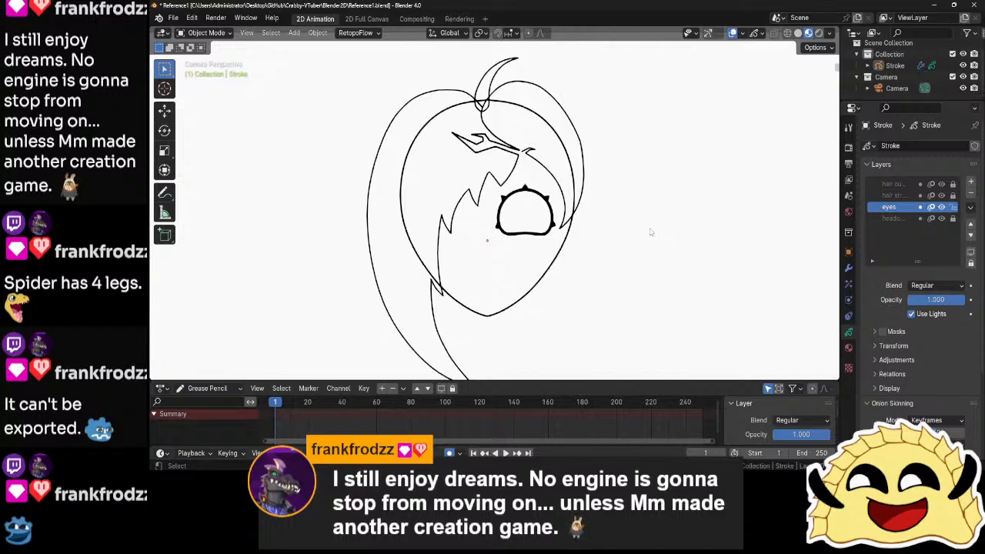
pyautogui.scroll(2, 650, 231)
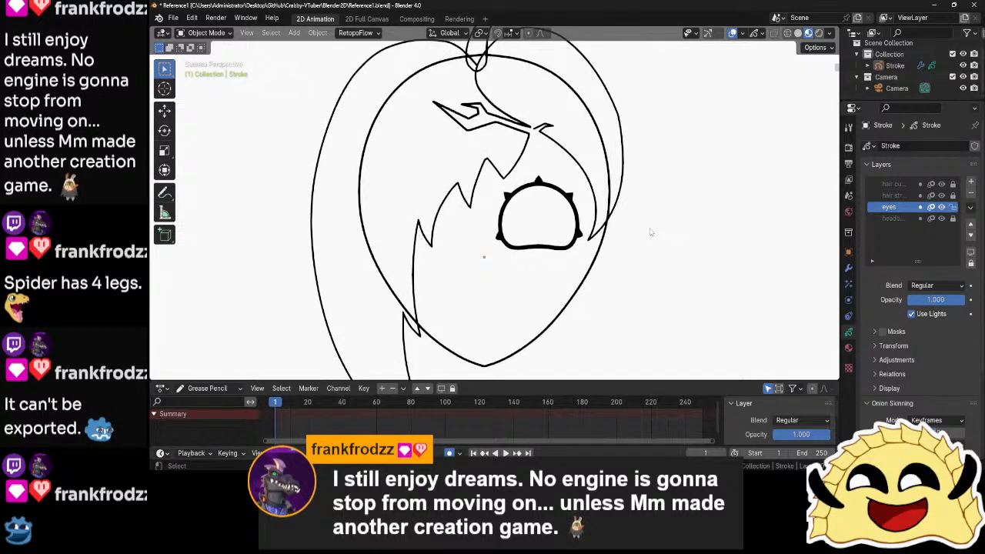
pyautogui.scroll(-5, 665, 201)
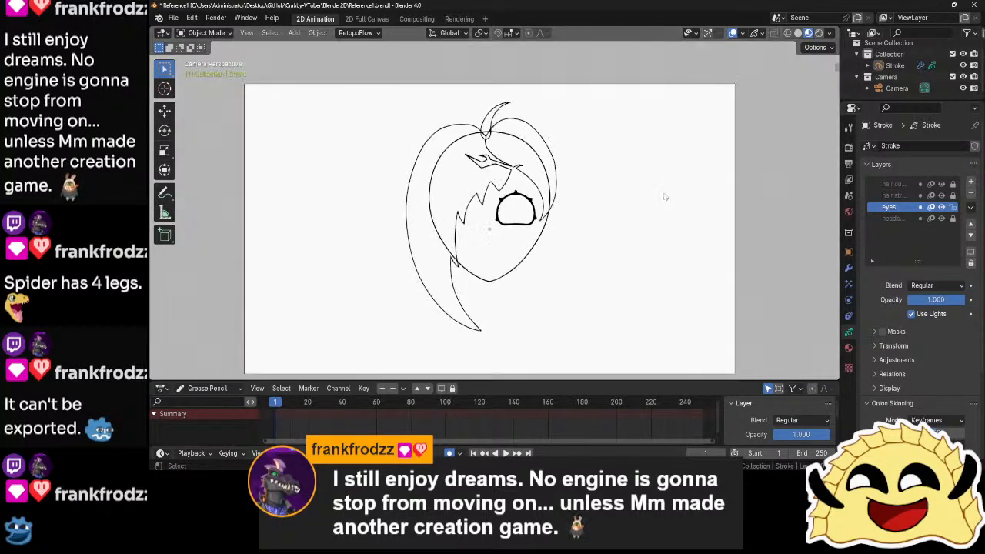
pyautogui.scroll(4, 658, 216)
pyautogui.keyDown('shift'); pyautogui.moveTo(657, 238); pyautogui.dragTo(625, 240, button='middle'); pyautogui.keyUp('shift')
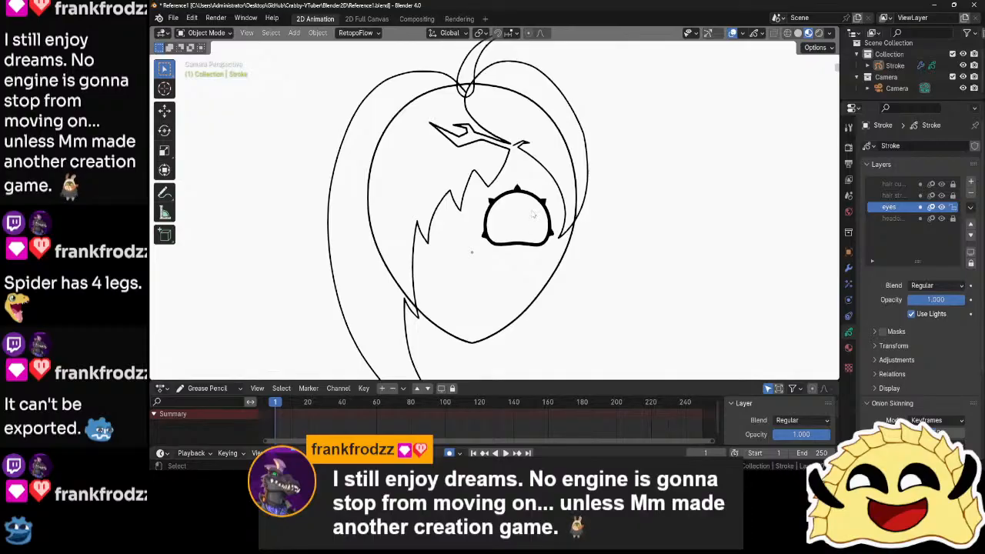
pyautogui.press('Tab')
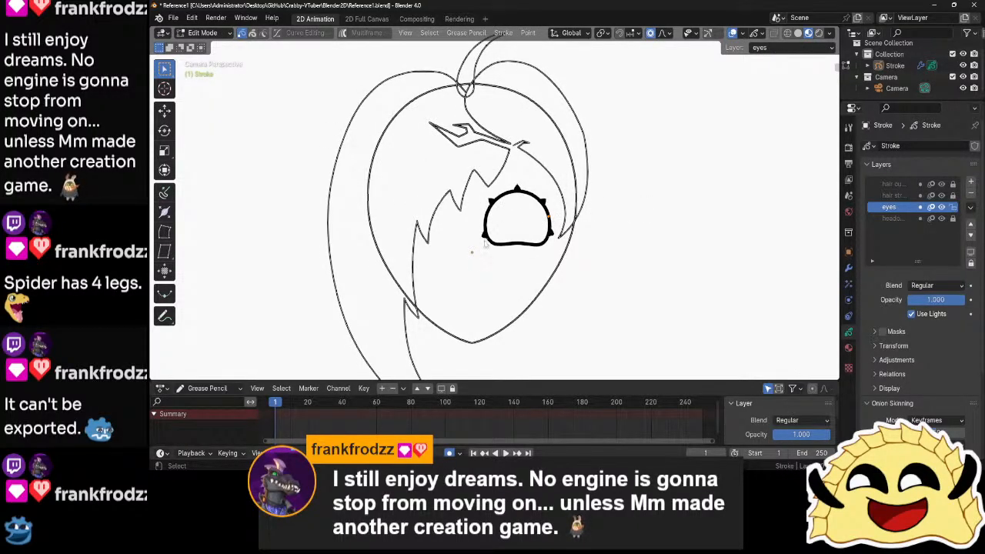
pyautogui.press('a')
pyautogui.press('g')
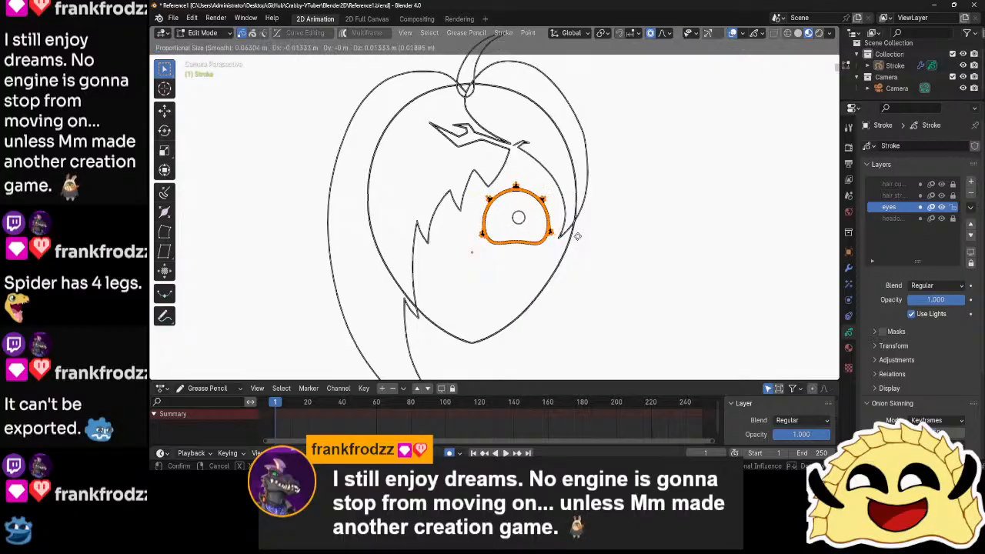
pyautogui.press('s')
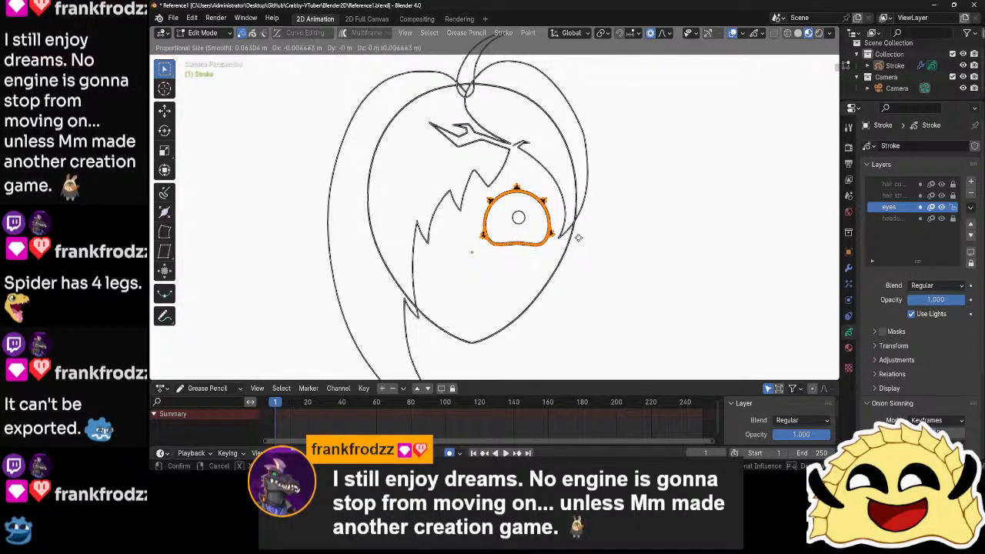
pyautogui.click(581, 237)
pyautogui.press('g')
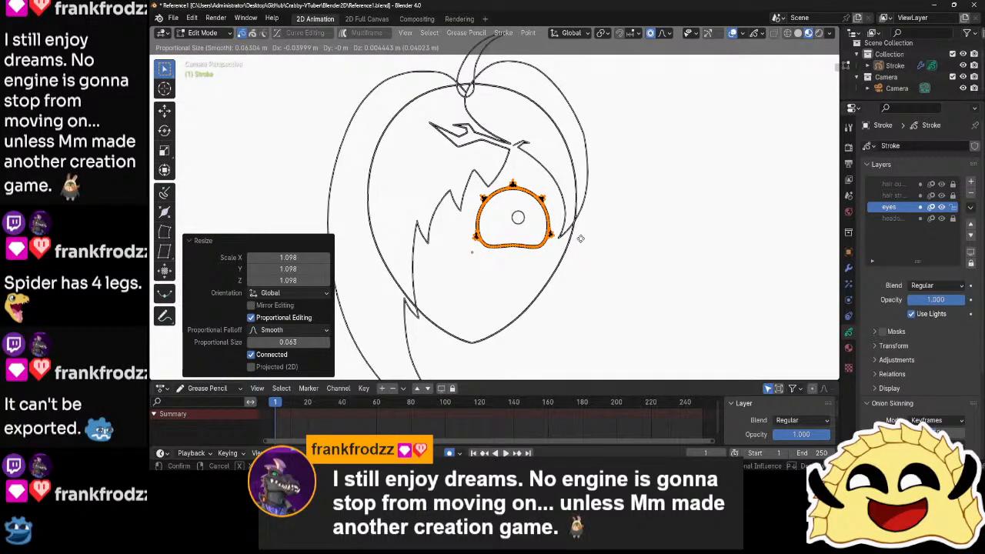
pyautogui.click(580, 238)
# - Enlarge the eye by about 1.042 and lower it by about 0.04 m
pyautogui.press('s')
pyautogui.click(585, 239)
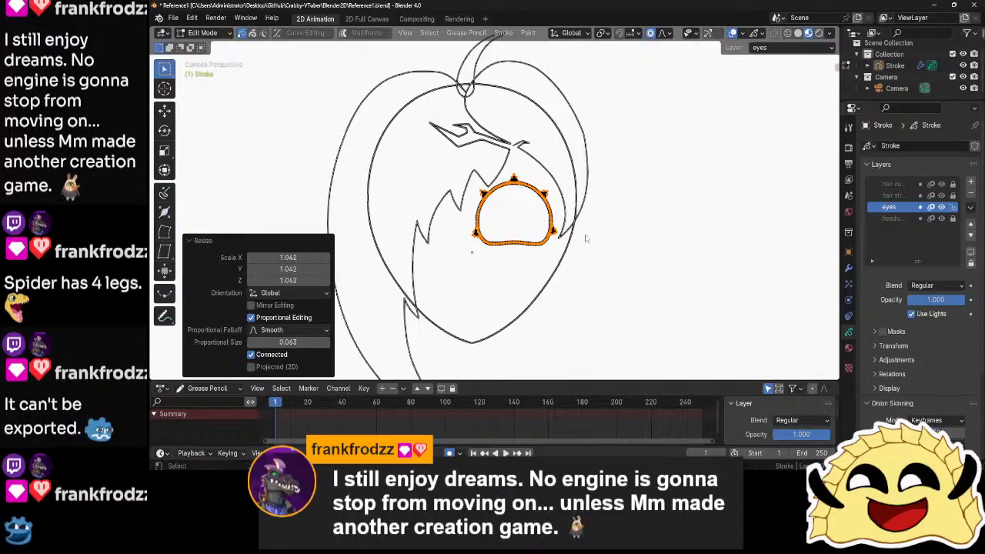
pyautogui.press('g')
pyautogui.click(585, 240)
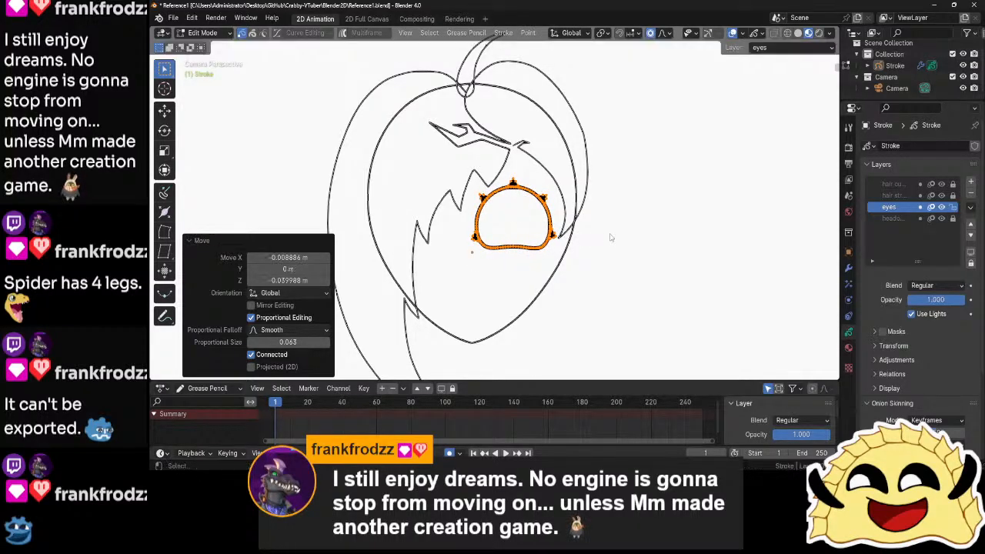
# - Scale all eye strokes by about 0.921 and move them about 0.041 m along X and 0.019 m up
pyautogui.press('Tab')
pyautogui.press('Home')
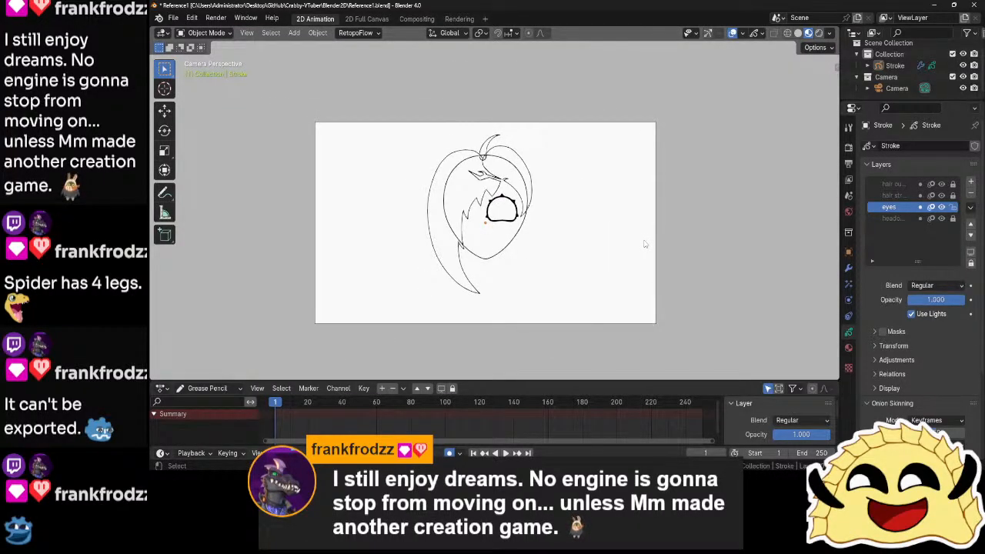
pyautogui.press('a')
pyautogui.scroll(3, 646, 244)
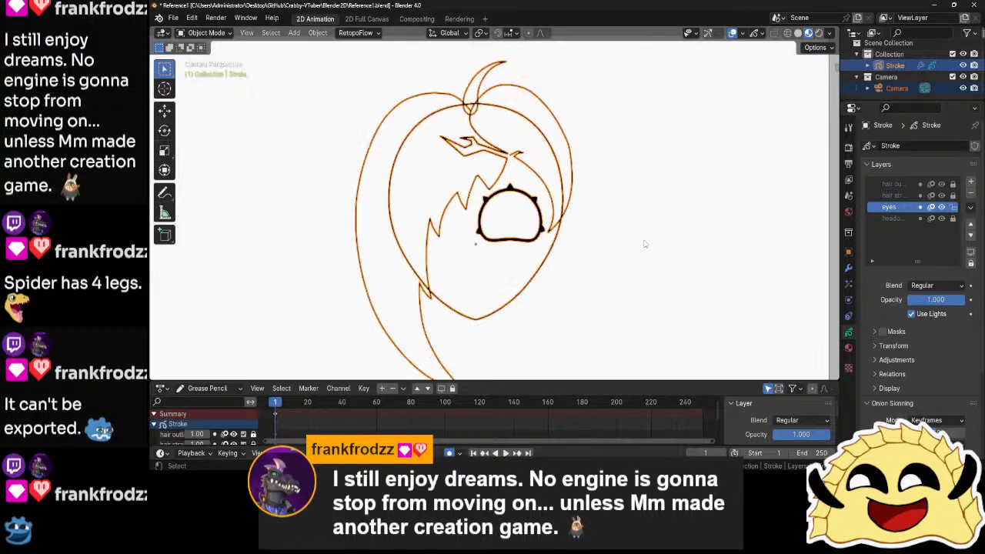
pyautogui.press('Tab')
pyautogui.press('a')
pyautogui.scroll(2, 689, 248)
pyautogui.press('s')
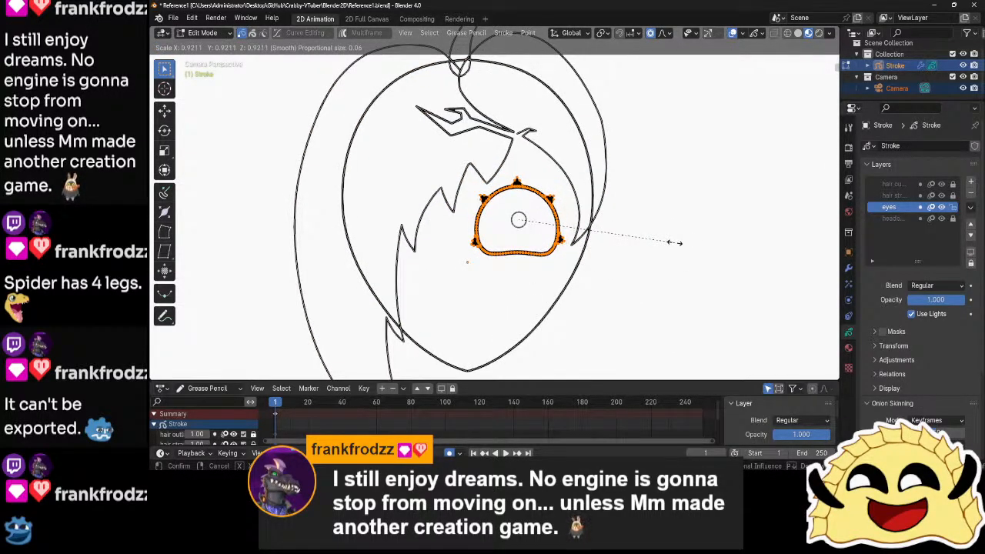
pyautogui.click(674, 242)
pyautogui.press('g')
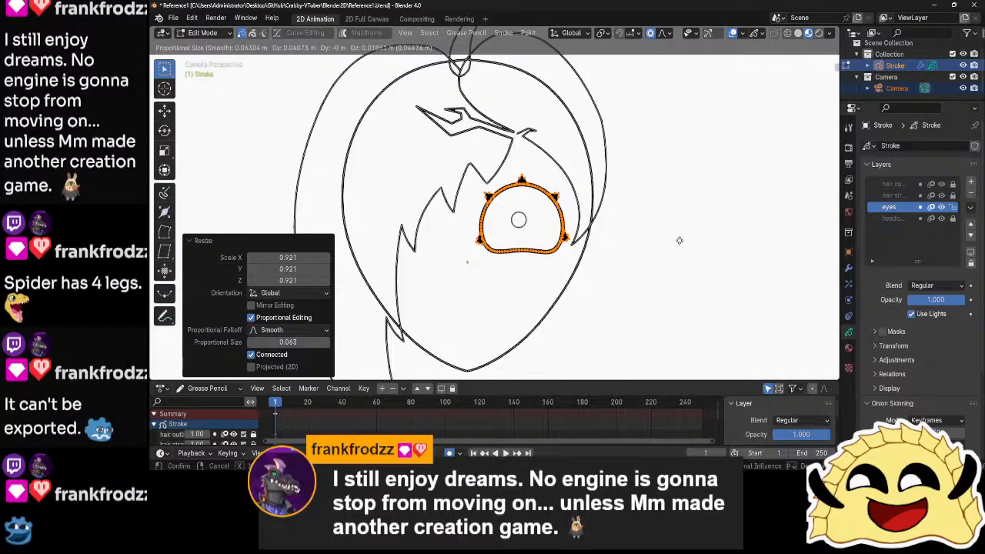
pyautogui.click(680, 241)
# - Duplicate the eye about 0.974 m along negative X for the other side of the face and return to Object Mode
pyautogui.hotkey('shift', 'd')
pyautogui.press('x')
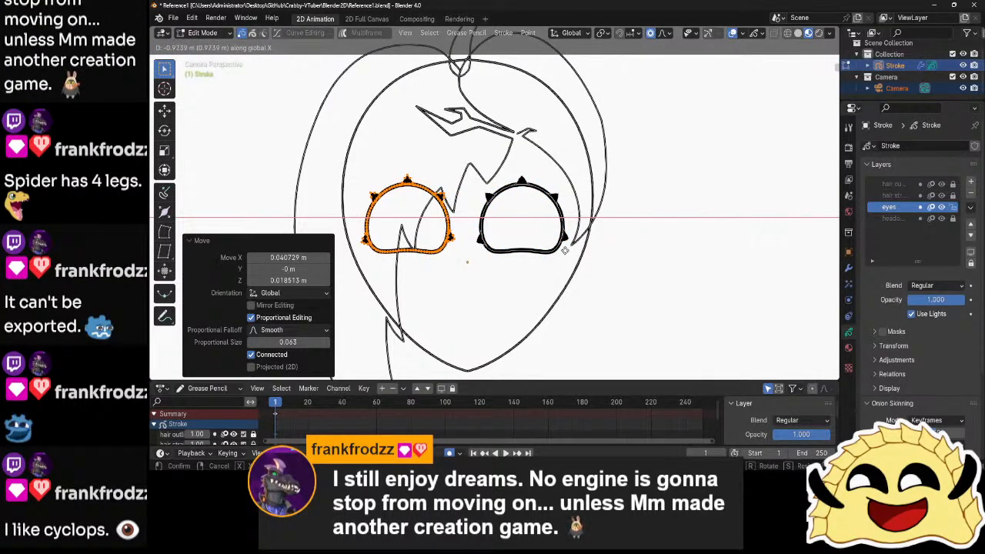
pyautogui.click(565, 251)
pyautogui.click(651, 246)
pyautogui.press('Tab')
pyautogui.click(661, 255)
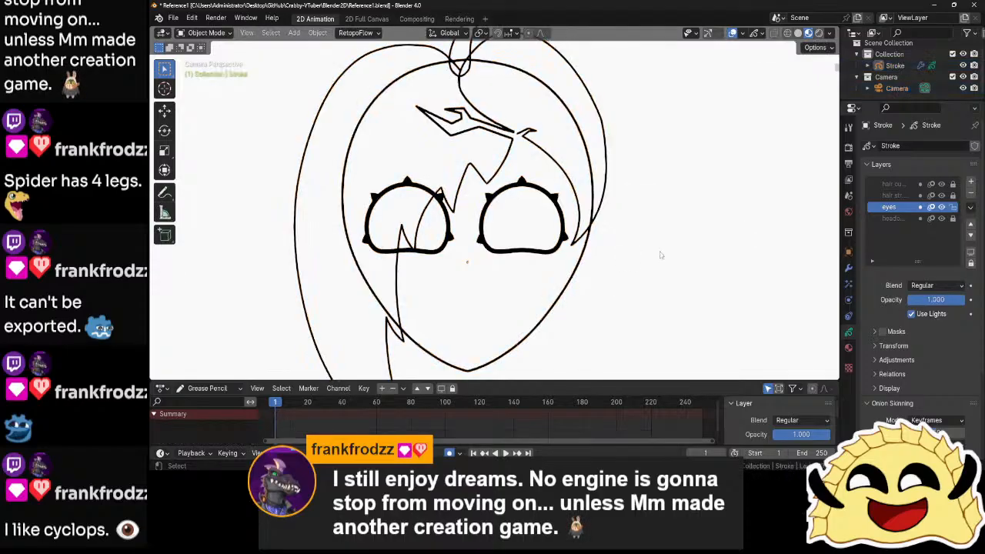
pyautogui.scroll(-5, 658, 257)
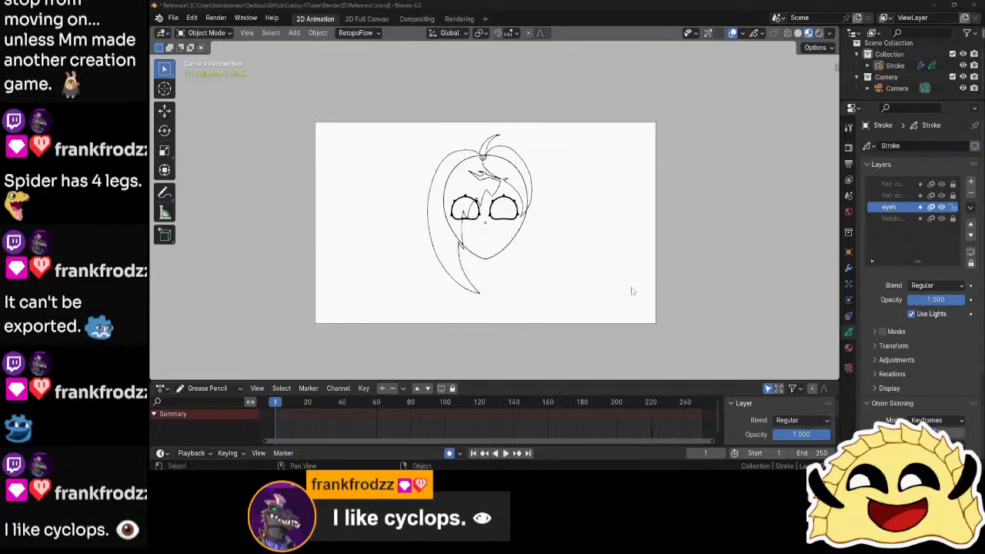
pyautogui.scroll(-2, 631, 288)
pyautogui.scroll(6, 631, 288)
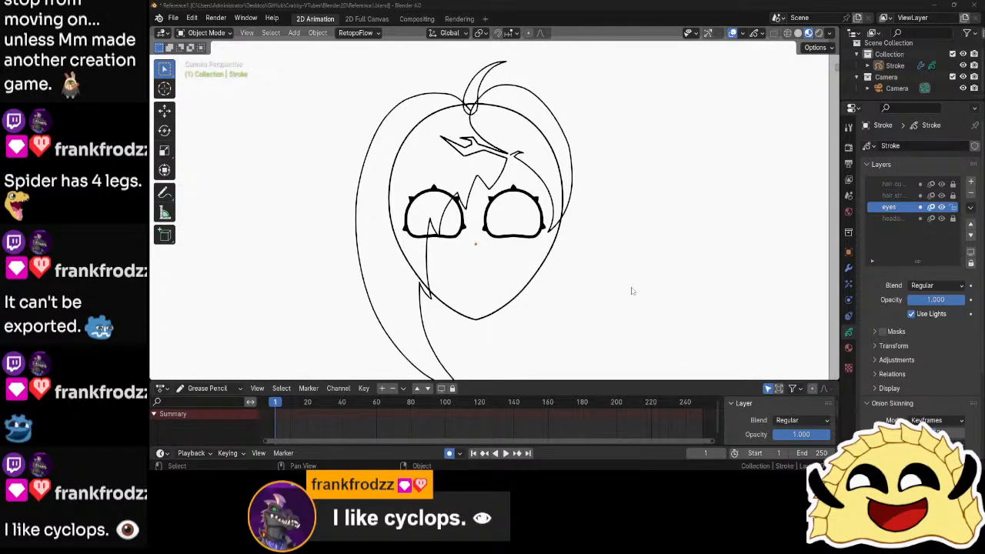
pyautogui.scroll(2, 632, 291)
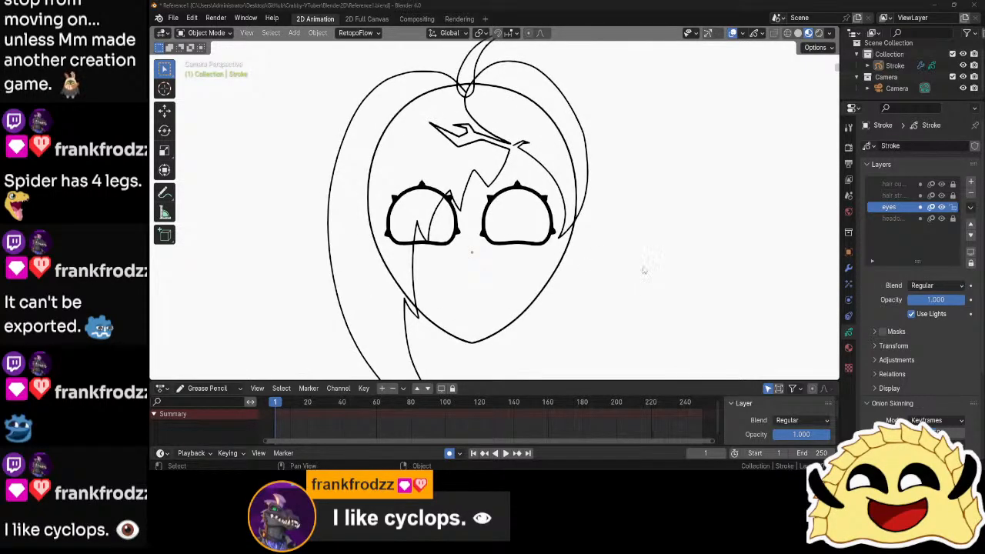
# - Scale both eyes by about 1.001, shift them about 0.025 m along X and return to Object Mode
pyautogui.hotkey('ctrl', 'Tab')
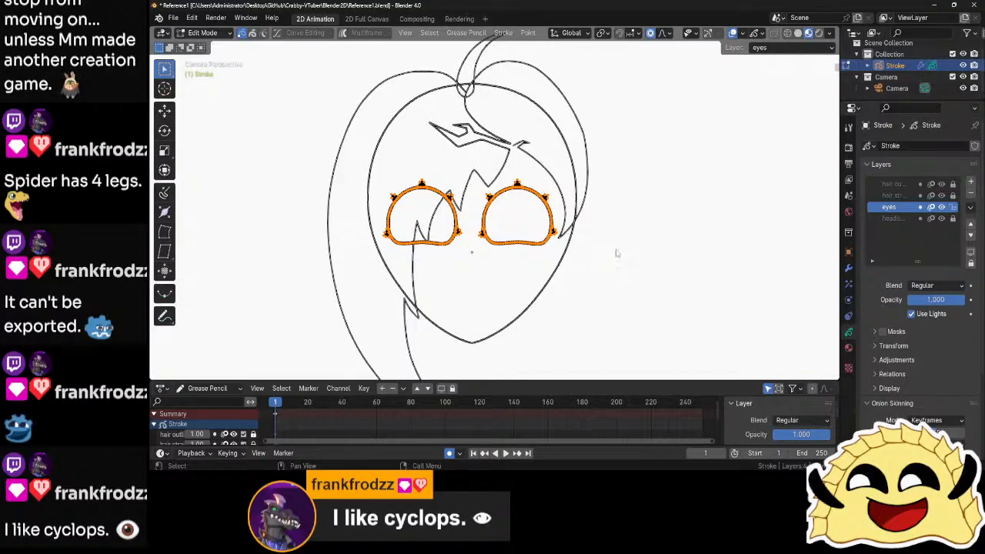
pyautogui.scroll(2, 662, 269)
pyautogui.press('s')
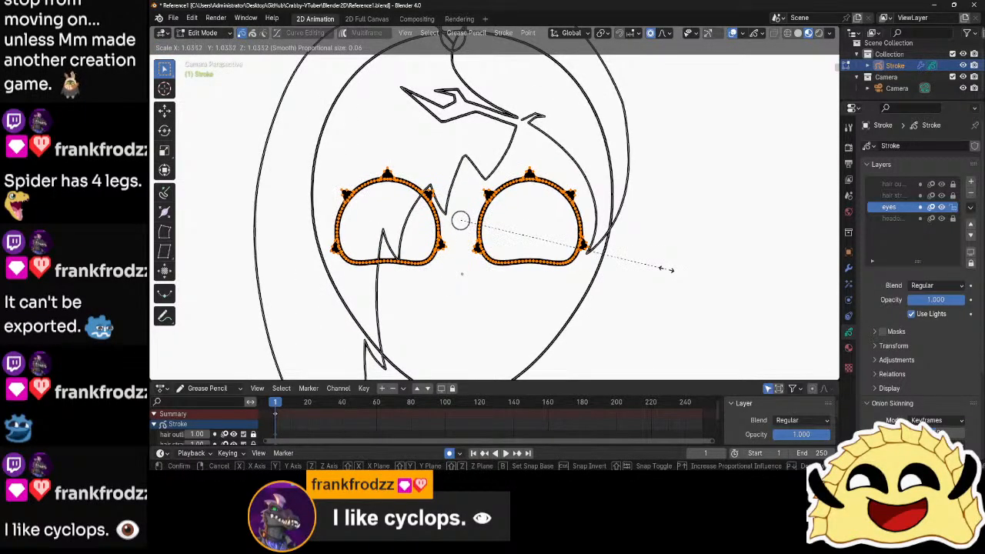
pyautogui.click(659, 269)
pyautogui.press('g')
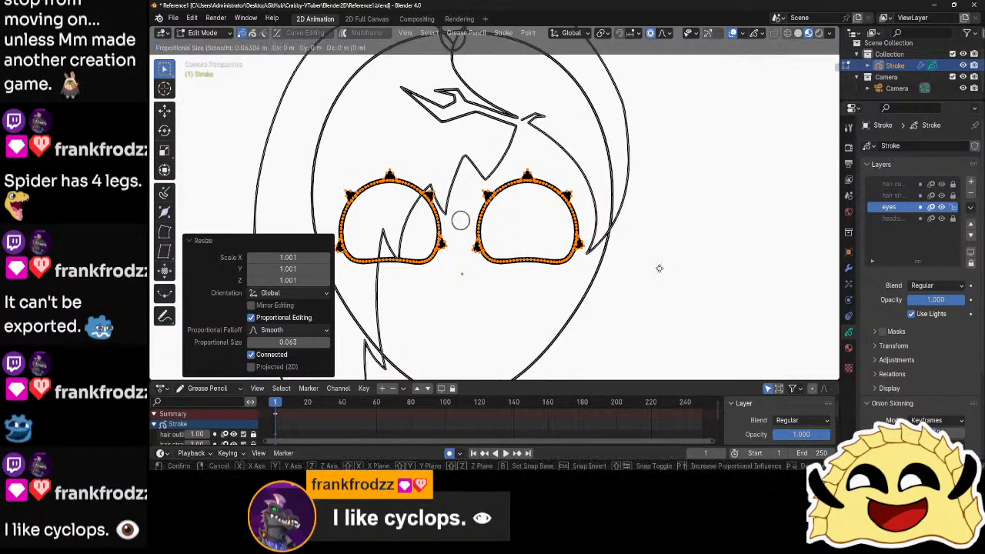
pyautogui.press('x')
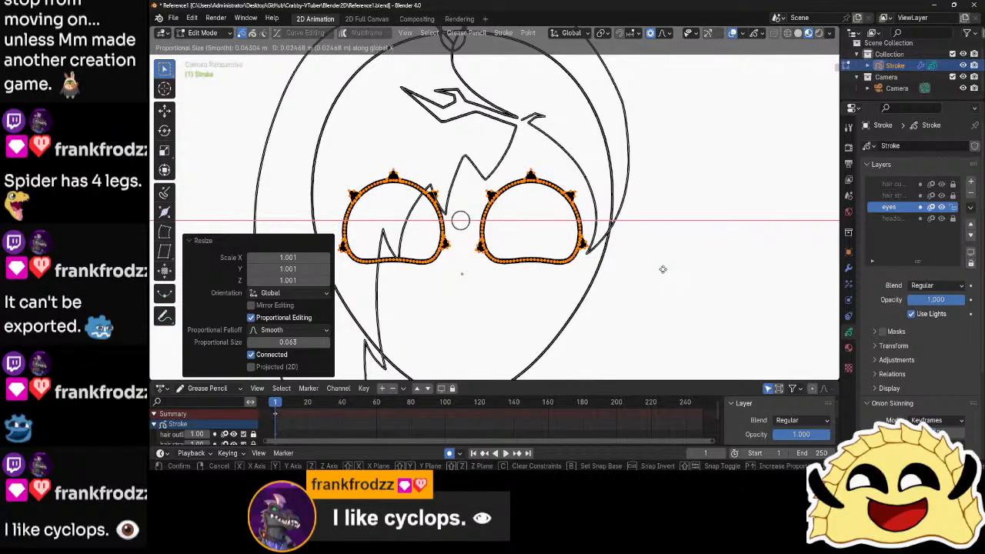
pyautogui.click(663, 270)
pyautogui.press('Tab')
pyautogui.click(667, 296)
pyautogui.scroll(-7, 662, 300)
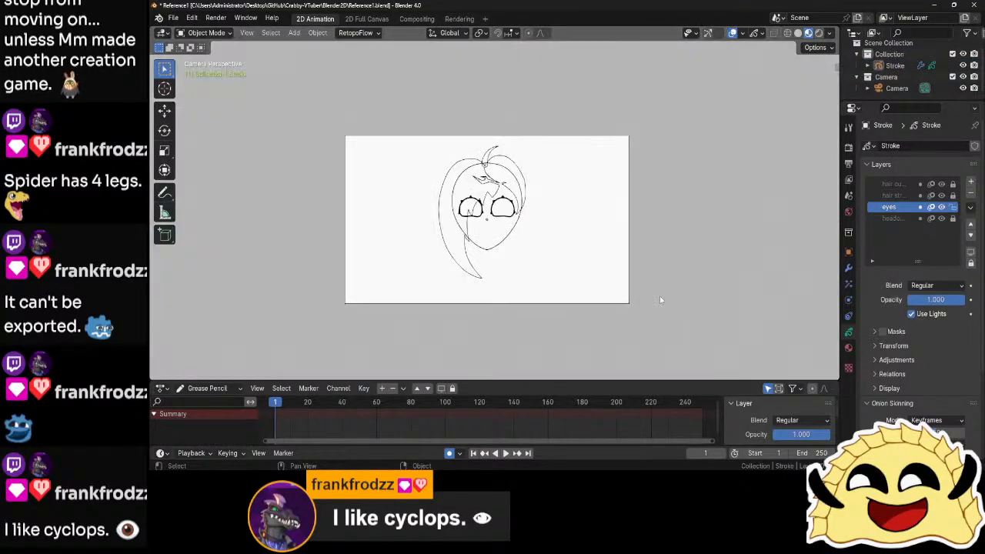
pyautogui.scroll(3, 660, 300)
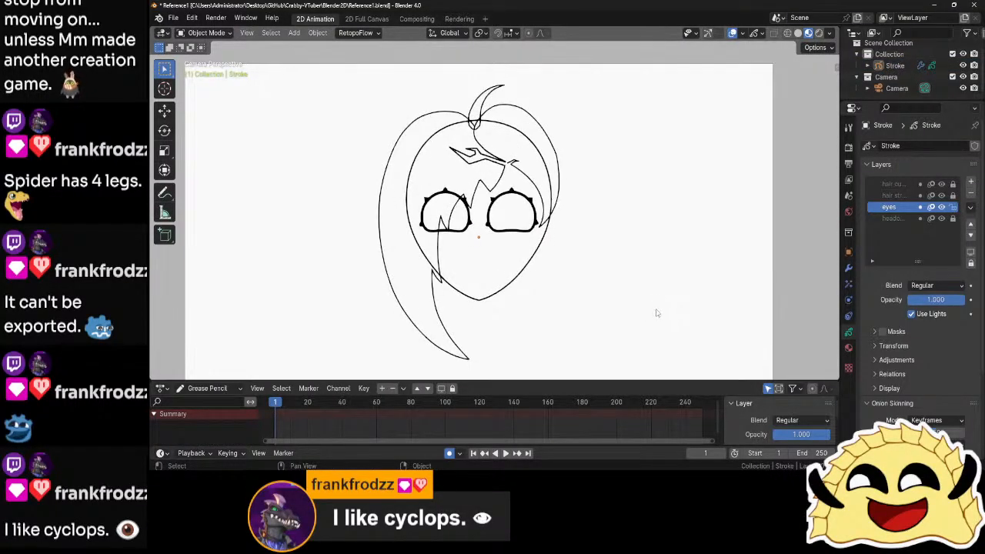
pyautogui.keyDown('shift'); pyautogui.moveTo(655, 313); pyautogui.dragTo(670, 259, button='middle'); pyautogui.keyUp('shift')
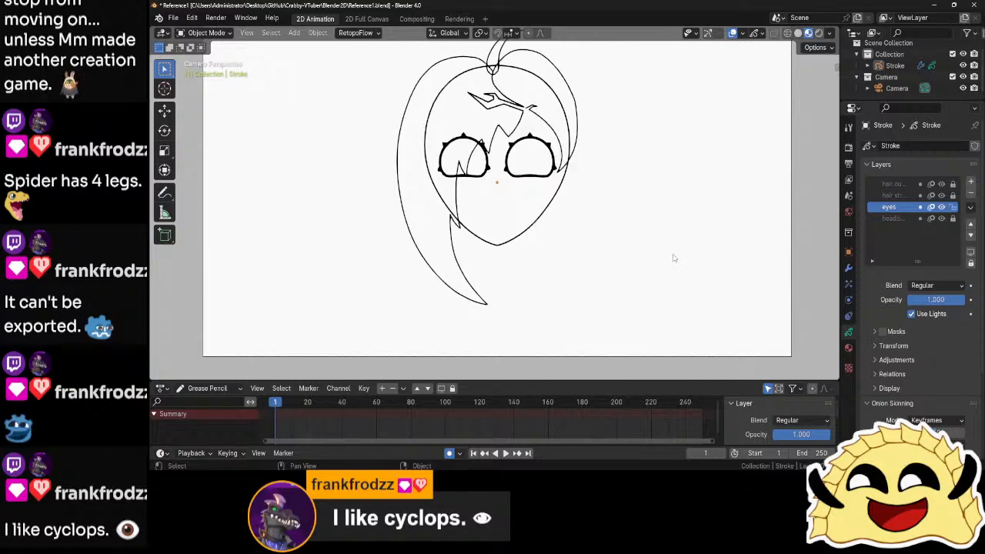
# - Select both eyes in Edit Mode and shift them slightly along the X axis
pyautogui.hotkey('ctrl', 'Tab')
pyautogui.click(618, 174)
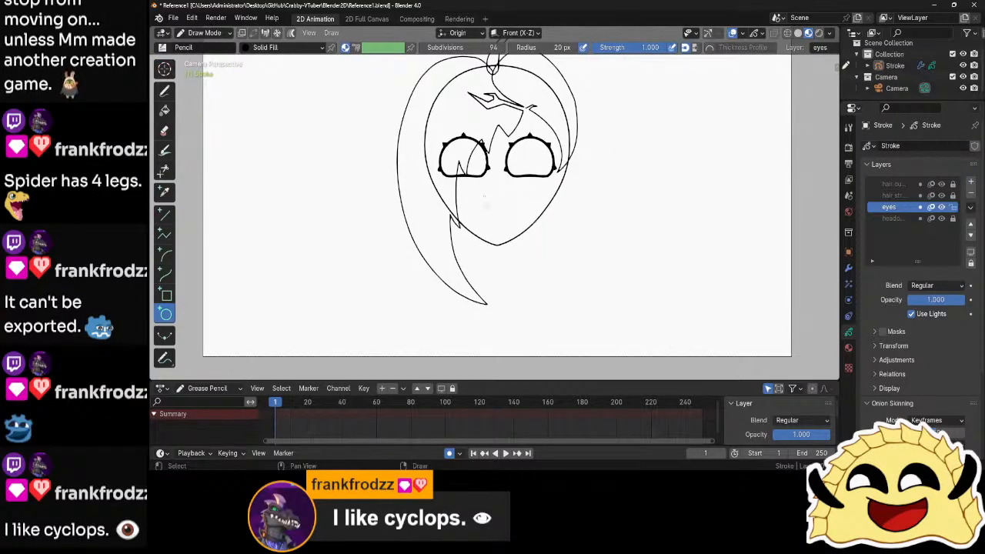
pyautogui.scroll(2, 487, 207)
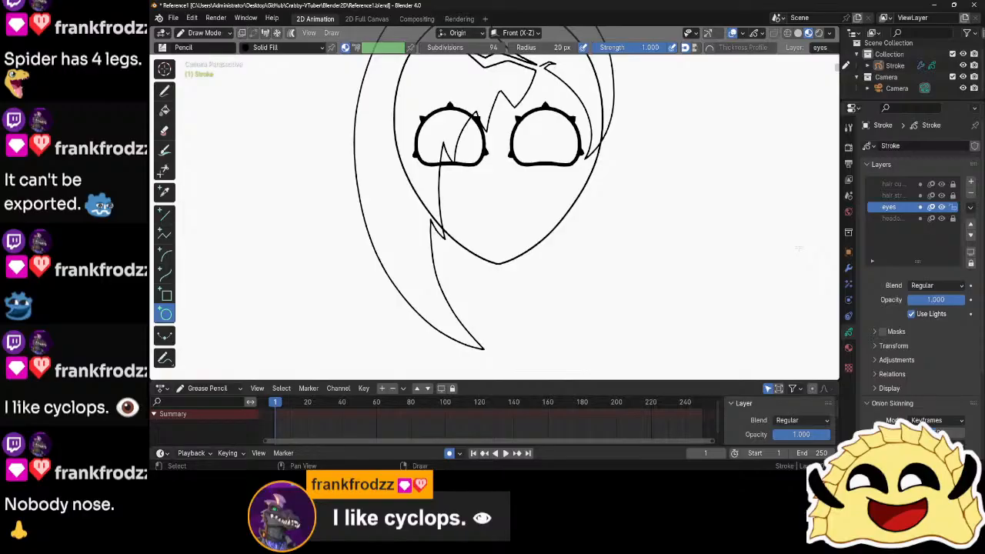
pyautogui.moveTo(695, 218); pyautogui.dragTo(673, 271, button='middle')
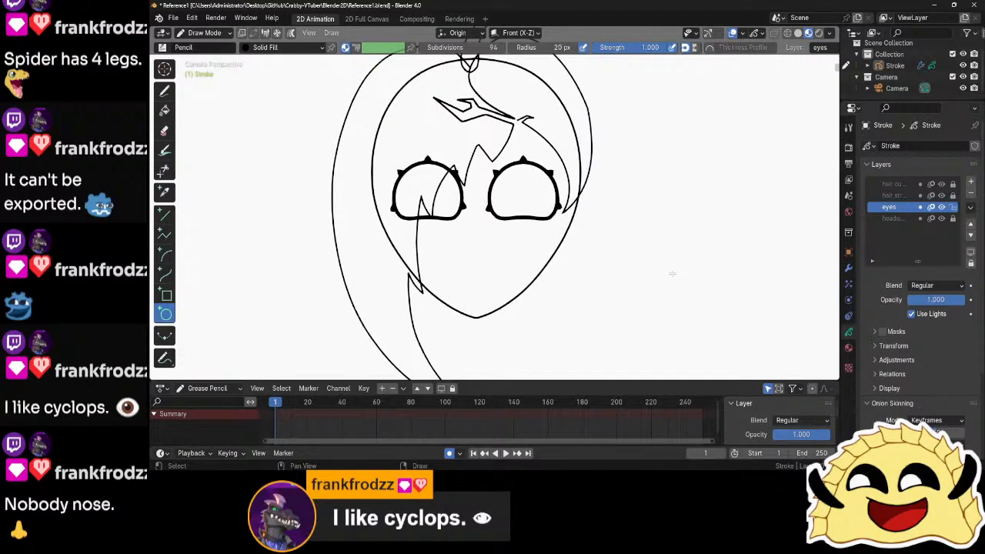
pyautogui.press('Tab')
pyautogui.press('Tab')
pyautogui.press('a')
pyautogui.press('g')
pyautogui.press('x')
pyautogui.click(673, 256)
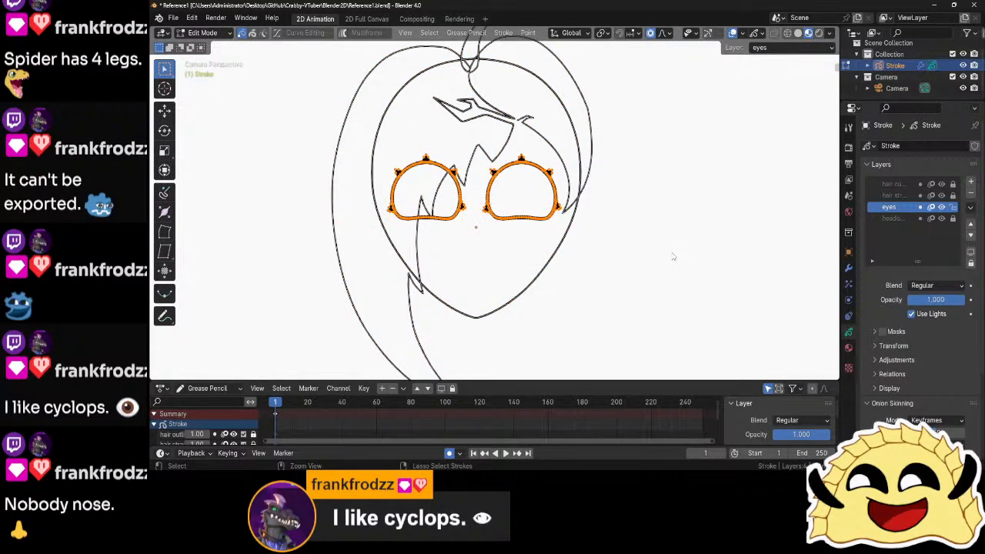
pyautogui.click(673, 256)
# - Undo the adjustments to both eyes and the eye duplication
pyautogui.hotkey('ctrl', 'z')
pyautogui.hotkey('ctrl', 'z')
pyautogui.hotkey('ctrl', 'z')
pyautogui.hotkey('ctrl', 'z')
pyautogui.hotkey('ctrl', 'z')
pyautogui.hotkey('ctrl', 'z')
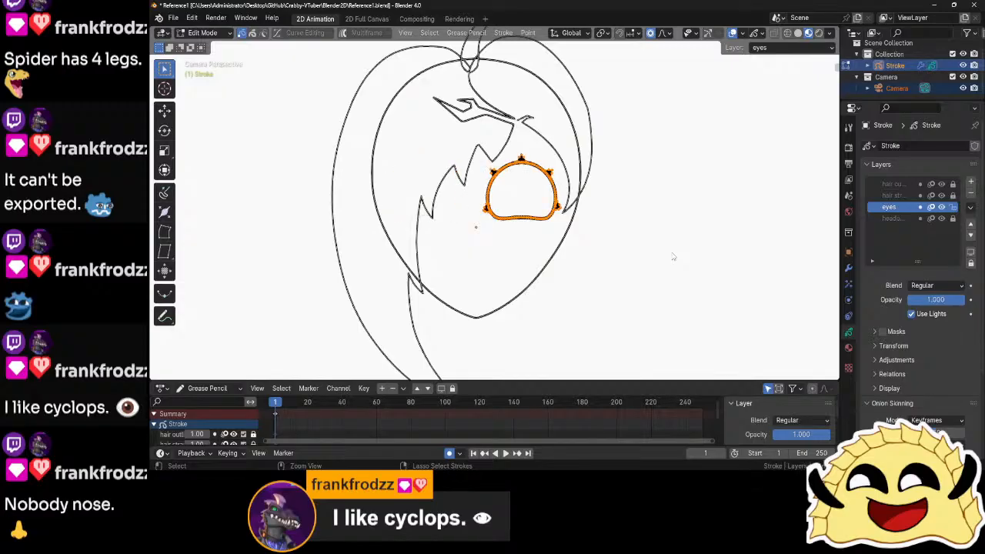
# - Move the eye about 1.409 m along X into the empty area beside the head and return to Object Mode
pyautogui.press('g')
pyautogui.press('x')
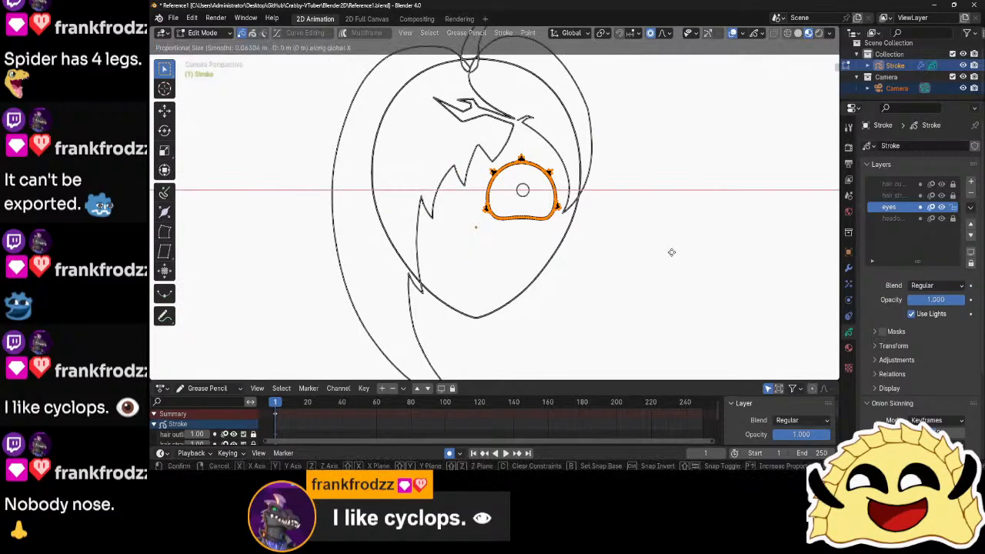
pyautogui.click(805, 273)
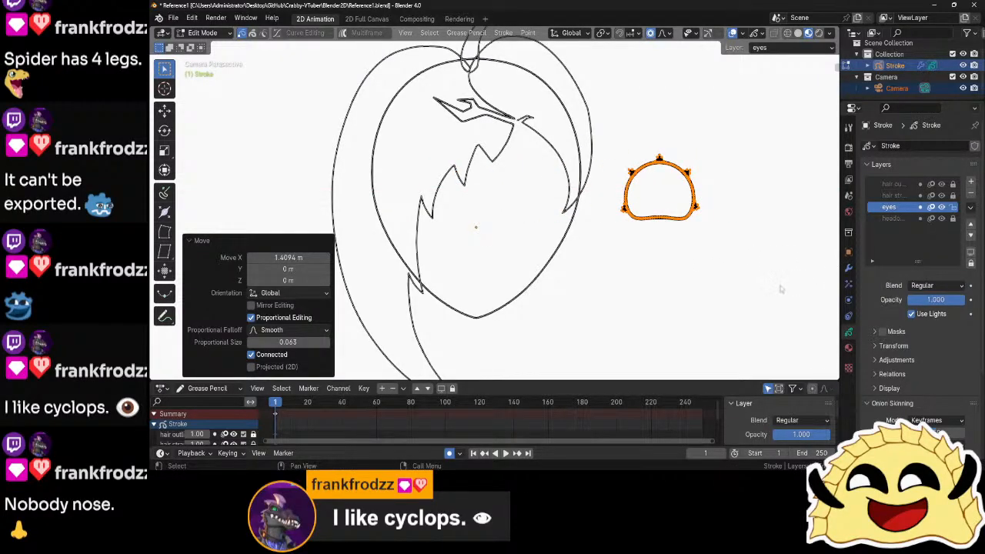
pyautogui.click(785, 290)
pyautogui.press('Tab')
pyautogui.click(769, 277)
pyautogui.keyDown('shift'); pyautogui.moveTo(769, 277); pyautogui.dragTo(595, 292, button='middle'); pyautogui.keyUp('shift')
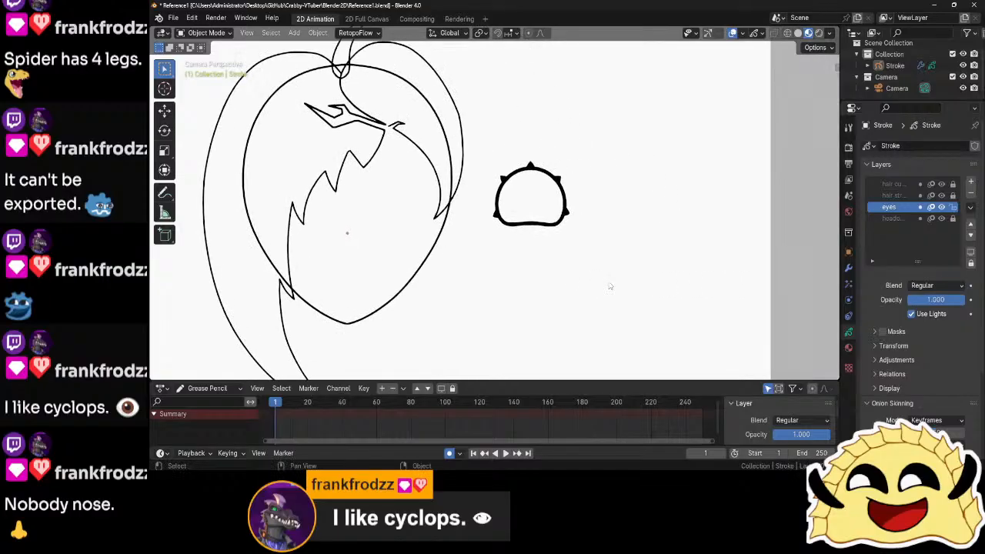
# - Add a Grease Pencil layer directly above the eyes layer and name it pupil
pyautogui.scroll(5, 634, 280)
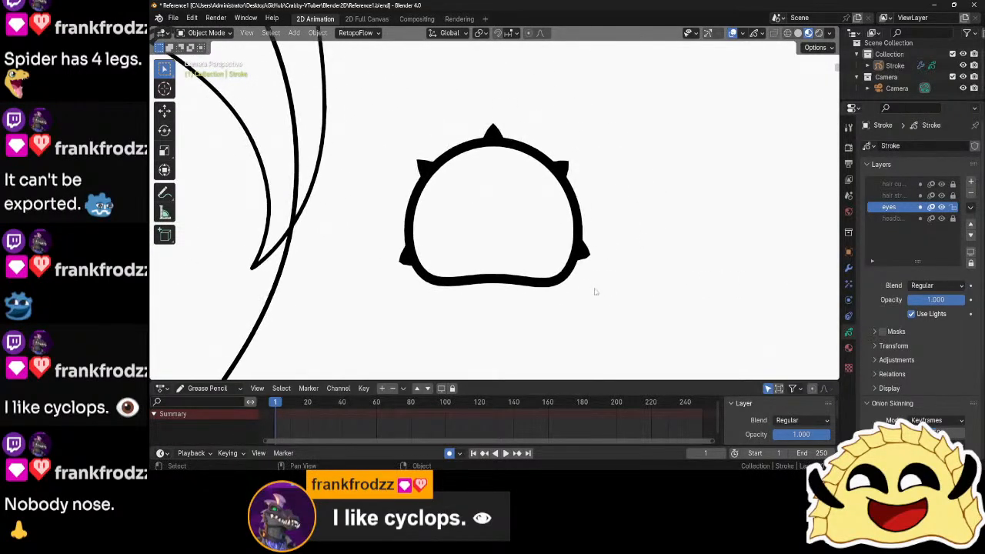
pyautogui.scroll(-1, 642, 277)
pyautogui.scroll(1, 642, 277)
pyautogui.click(579, 208)
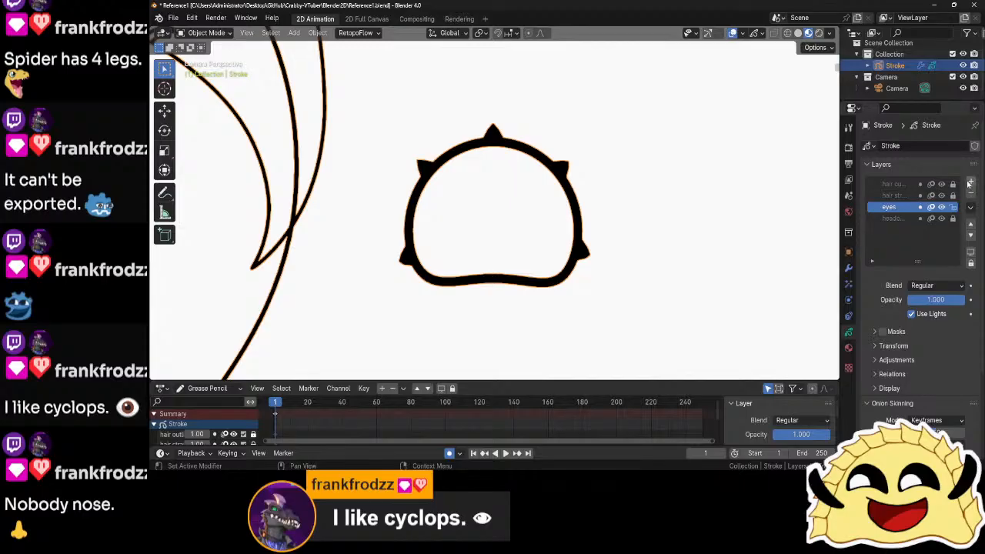
pyautogui.click(971, 184)
pyautogui.doubleClick(895, 207)
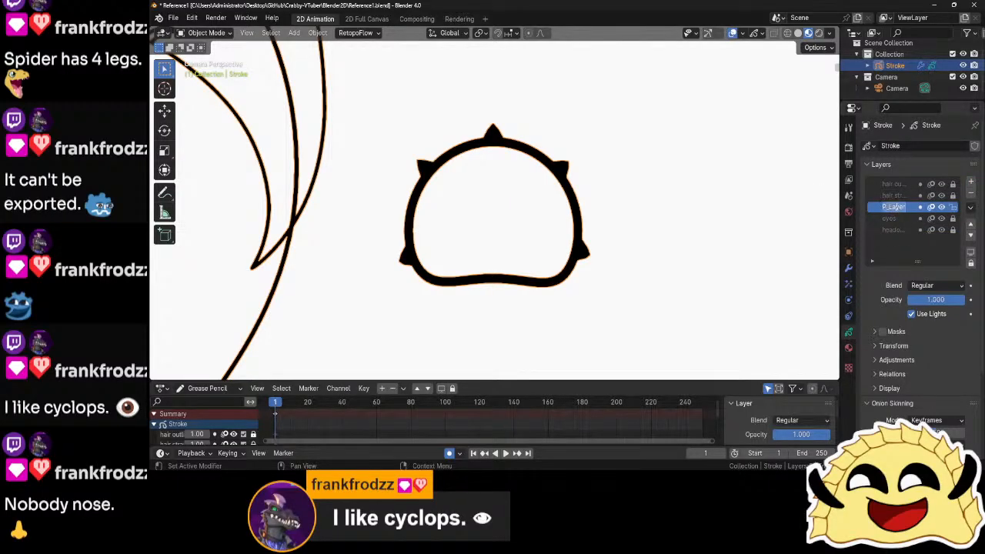
pyautogui.write('pupil')
# - Draw a pupil circle inside the eye in Draw Mode with the Solid Stroke material, reaching the lower eyelid
pyautogui.hotkey('ctrl', 'Tab')
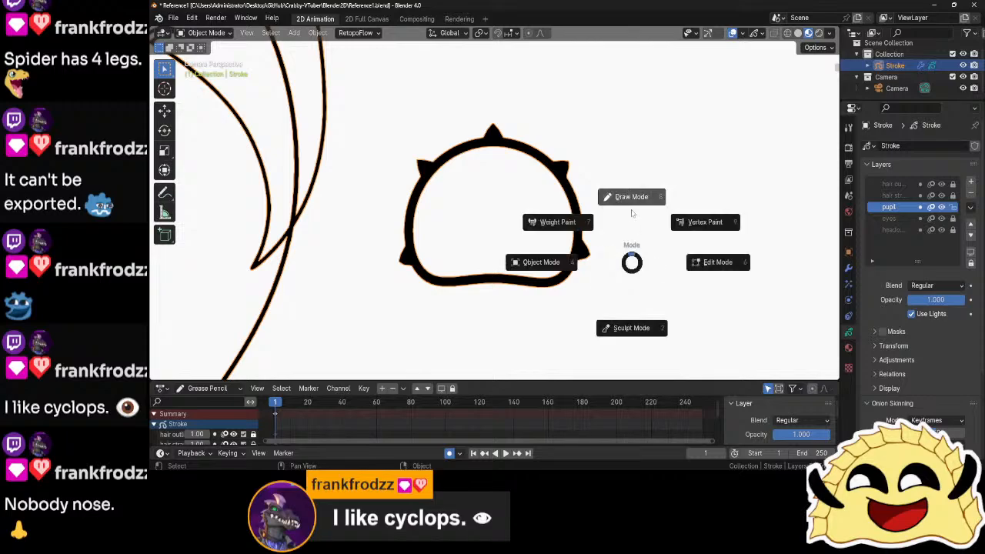
pyautogui.click(631, 194)
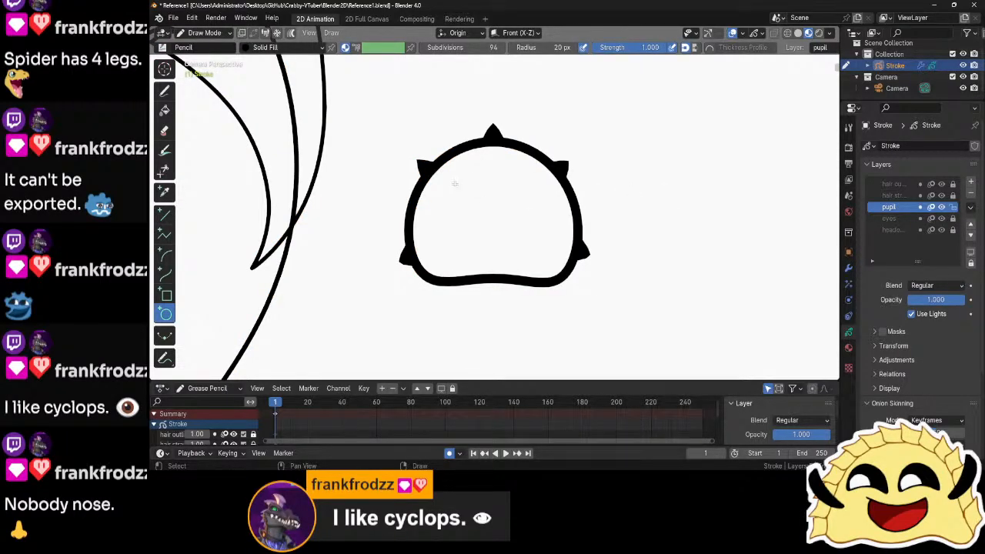
pyautogui.moveTo(455, 183); pyautogui.dragTo(527, 261)
pyautogui.hotkey('ctrl', 'z')
pyautogui.click(848, 347)
pyautogui.click(892, 149)
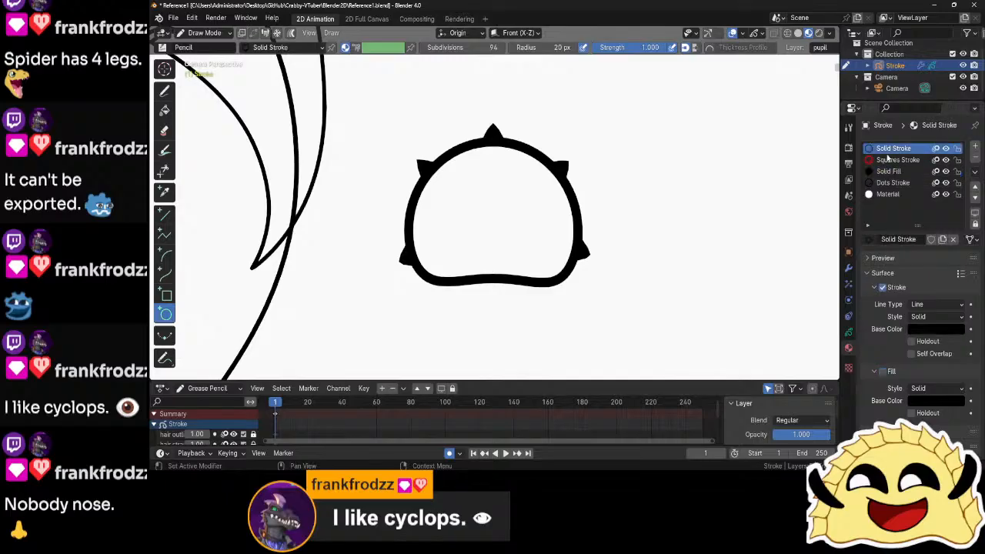
pyautogui.moveTo(449, 173); pyautogui.dragTo(544, 262)
pyautogui.press('Escape')
pyautogui.moveTo(462, 174); pyautogui.dragTo(565, 282)
pyautogui.press('Return')
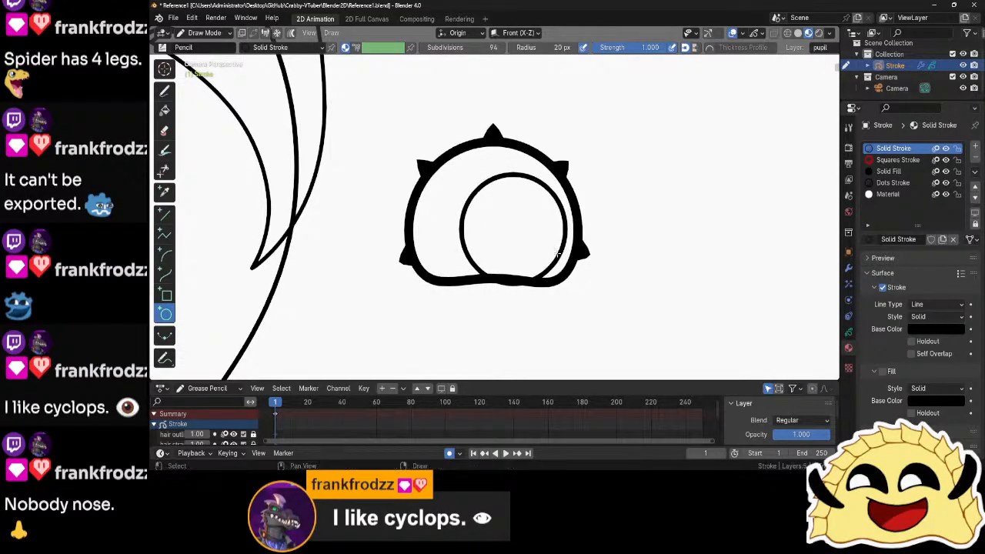
# - Select the whole pupil circle and move it about -0.084 m along X and 0.062 m up, centring it in the eye
pyautogui.press('Tab')
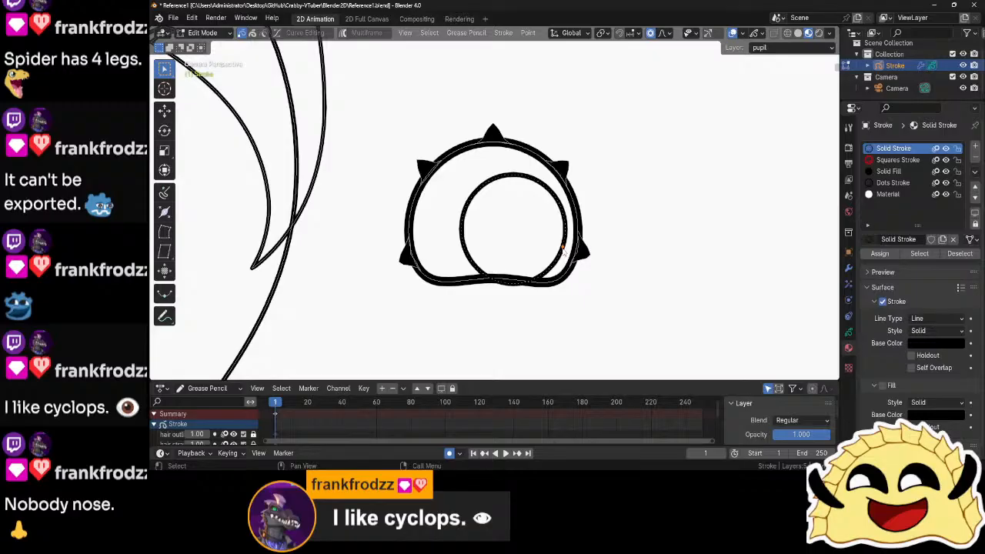
pyautogui.click(848, 332)
pyautogui.click(574, 225)
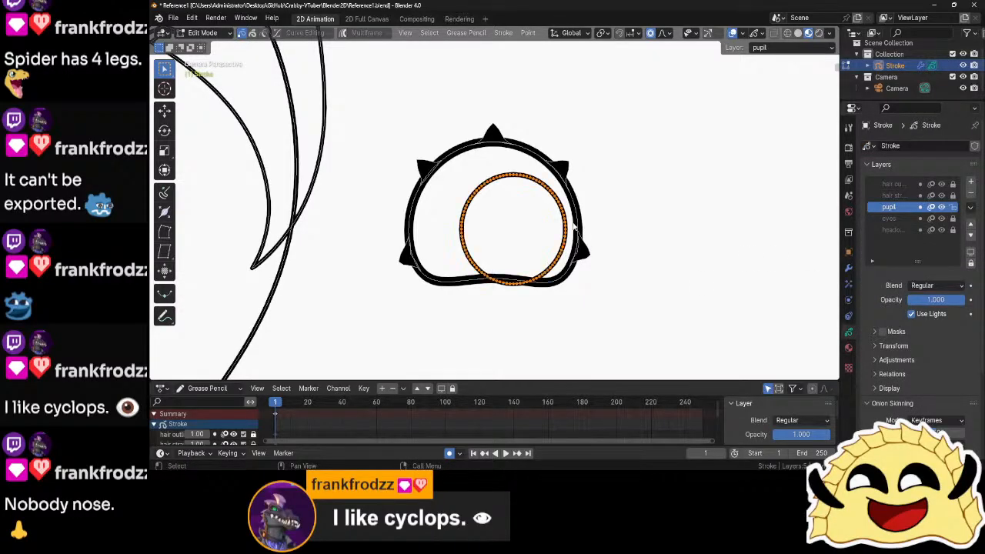
pyautogui.press('g')
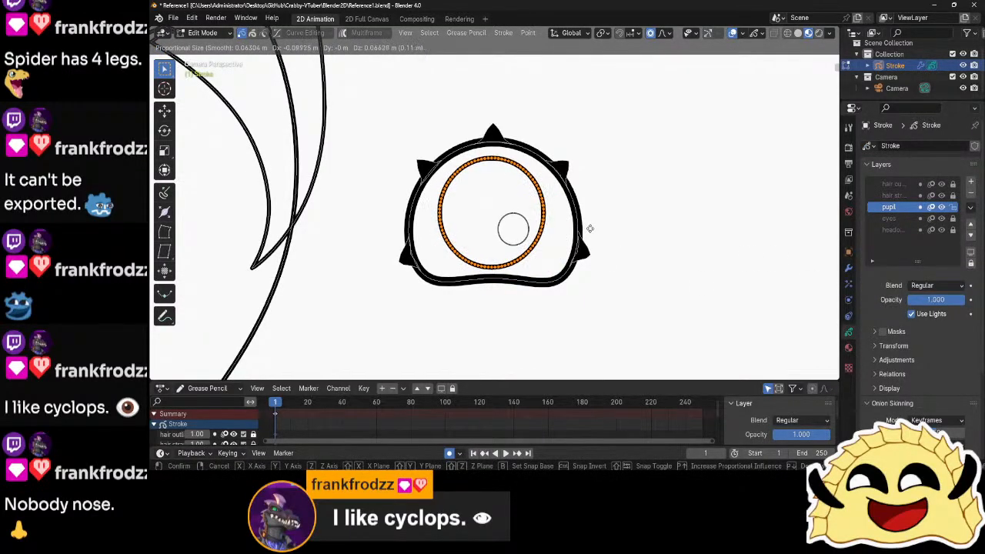
pyautogui.click(589, 229)
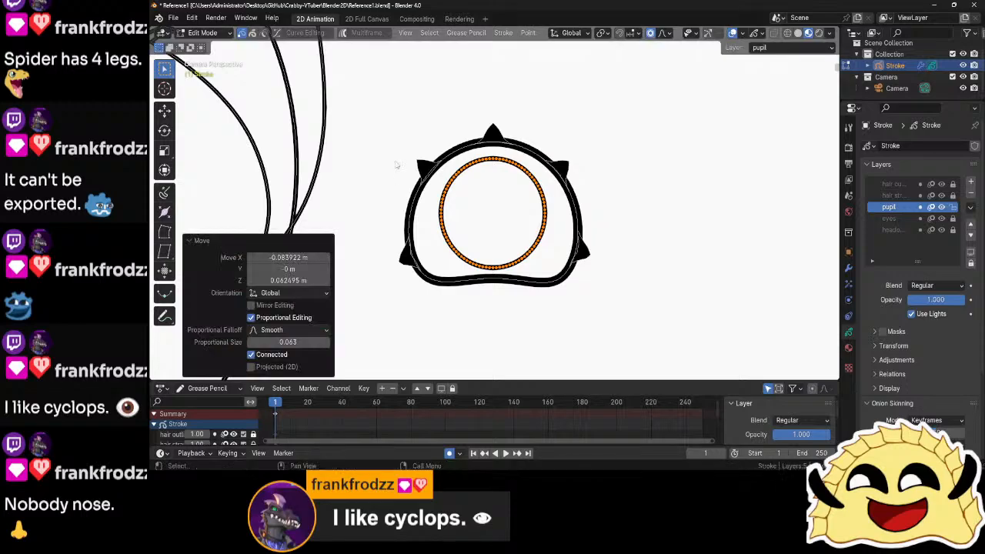
# - Alternate the pupil circle's selection to every fourth point and scale those points outward to about 1.32 with a 0.011 proportional size, forming spikes
pyautogui.click(430, 32)
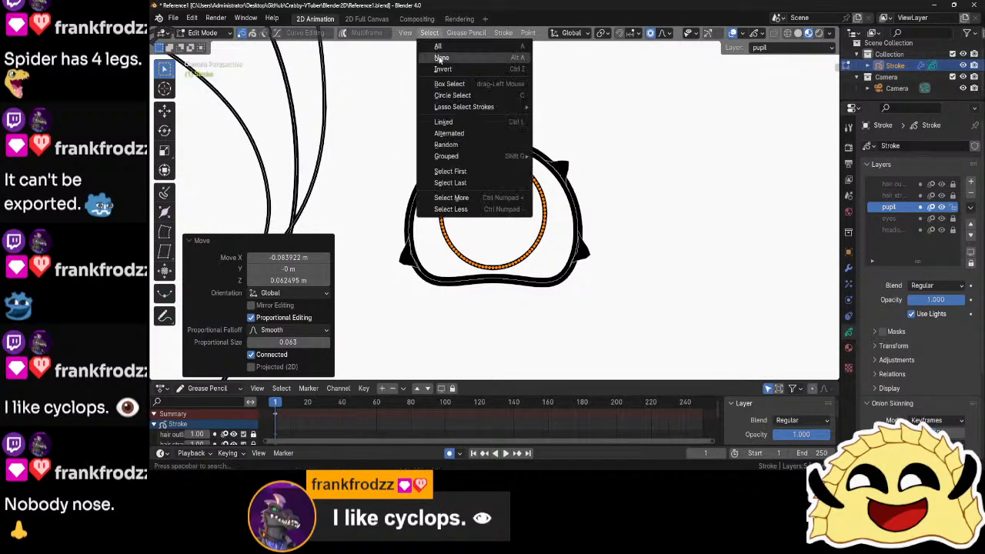
pyautogui.moveTo(454, 108)
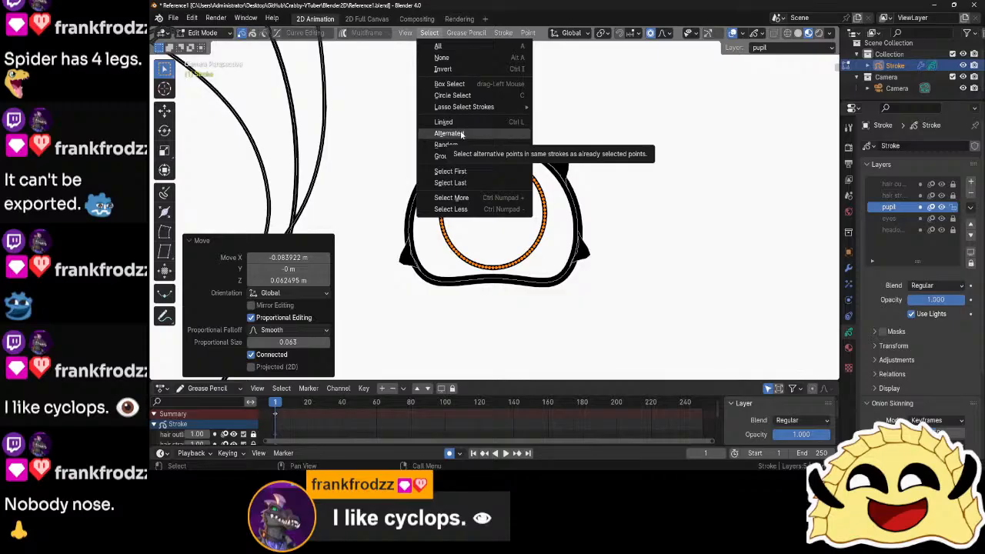
pyautogui.click(462, 134)
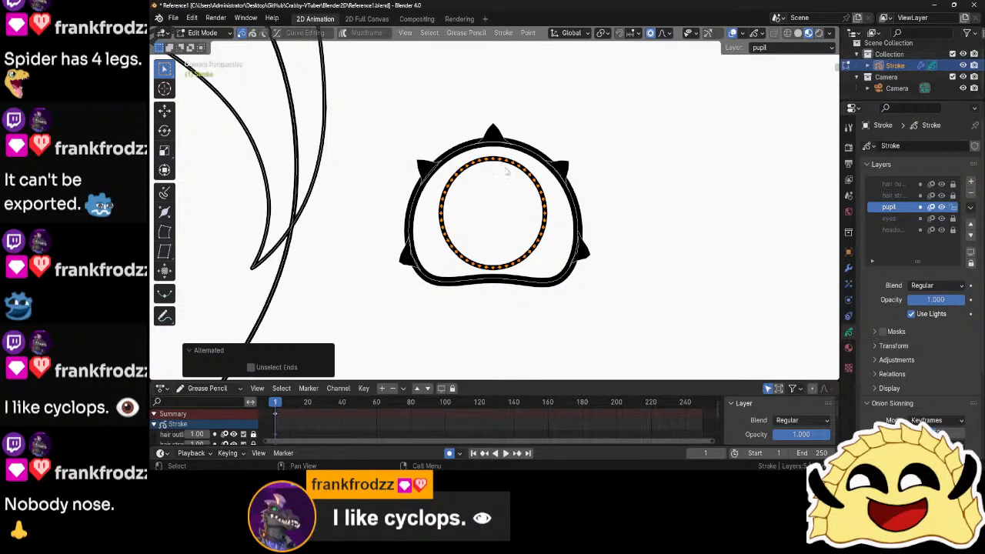
pyautogui.scroll(5, 506, 172)
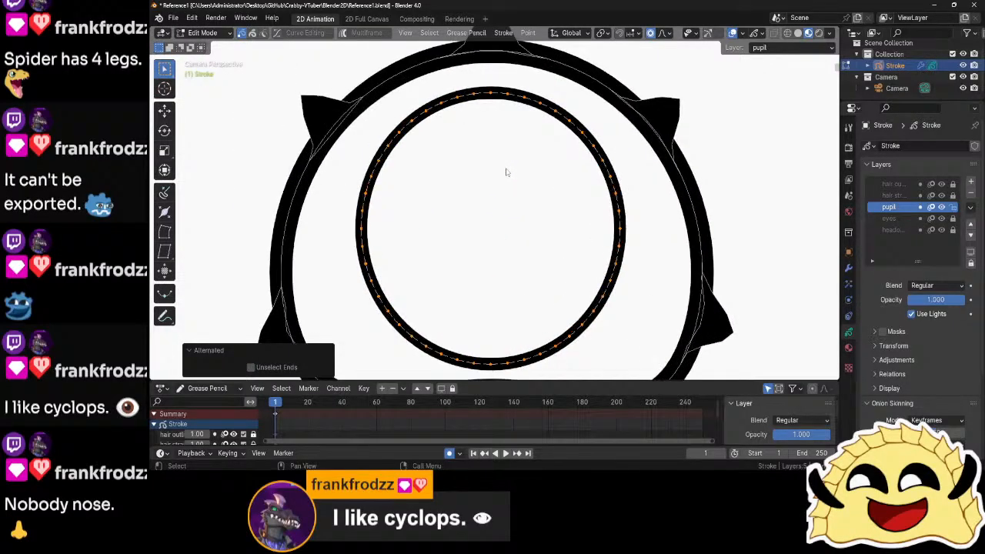
pyautogui.keyDown('shift'); pyautogui.click(508, 96); pyautogui.keyUp('shift')
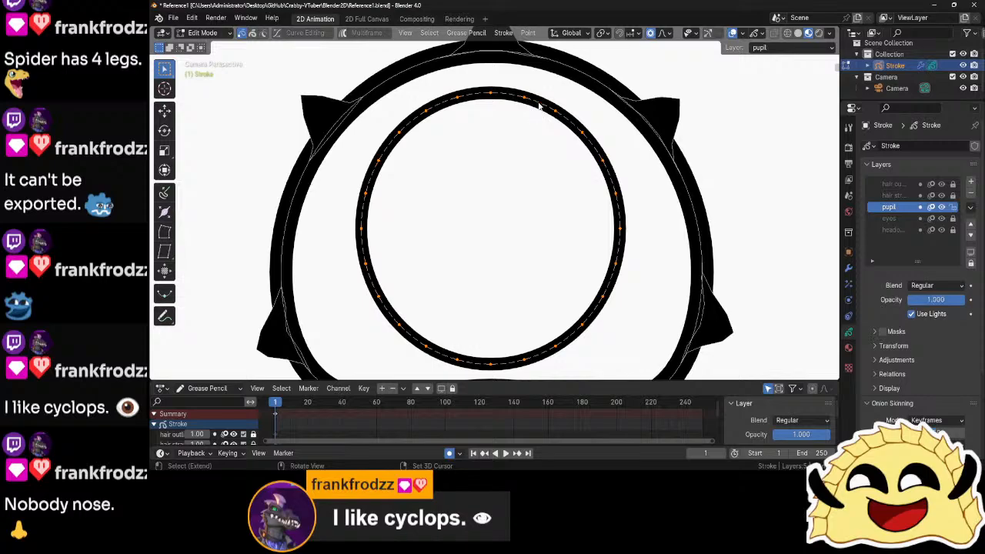
pyautogui.scroll(-3, 542, 108)
pyautogui.press('s')
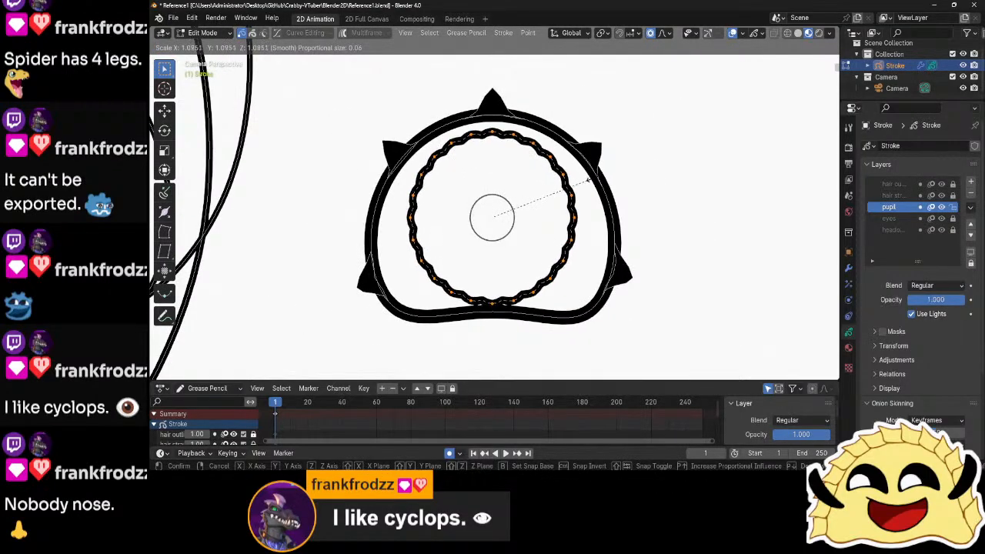
pyautogui.scroll(15, 588, 180)
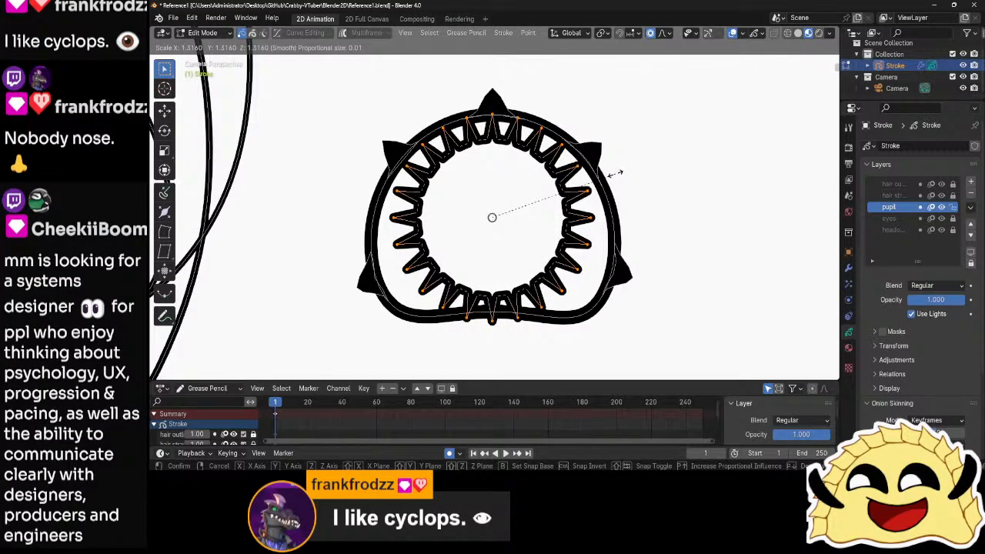
pyautogui.click(615, 174)
# - Scale the whole spiked pupil down to about two thirds of its size and return to Object Mode
pyautogui.press('s')
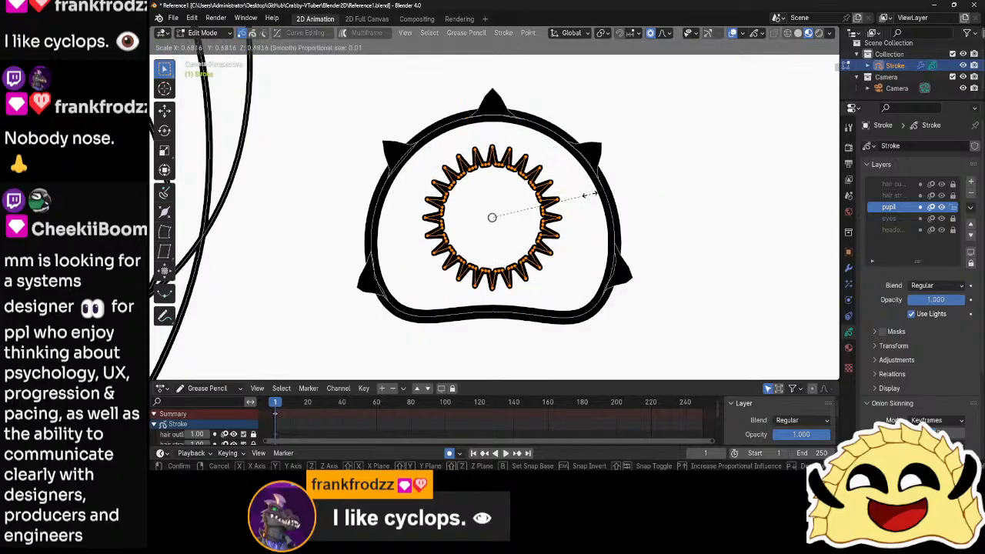
pyautogui.click(587, 197)
pyautogui.hotkey('ctrl', 'Tab')
pyautogui.click(651, 217)
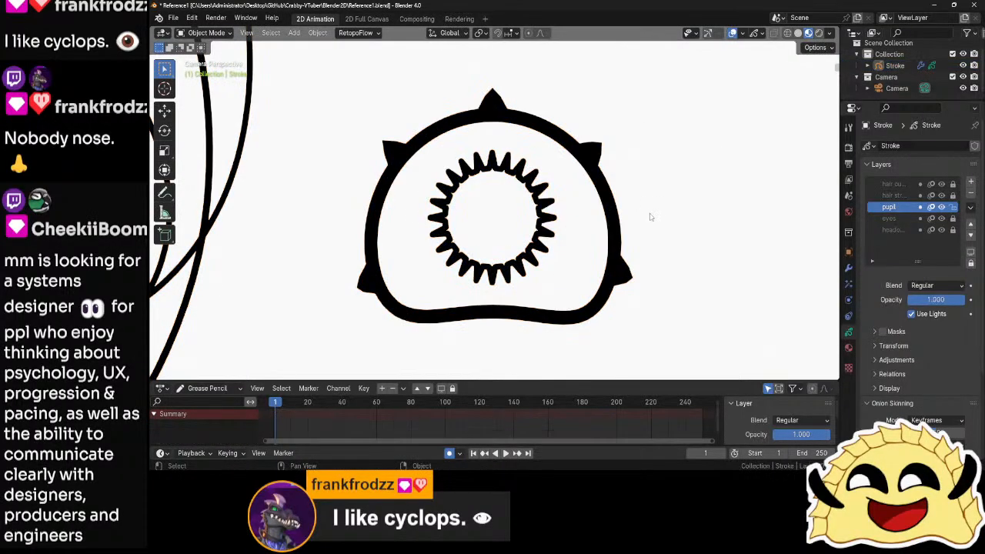
# - Examine the spiked pupil and eye beside the head at several zoom levels
pyautogui.scroll(-6, 651, 217)
pyautogui.scroll(4, 650, 217)
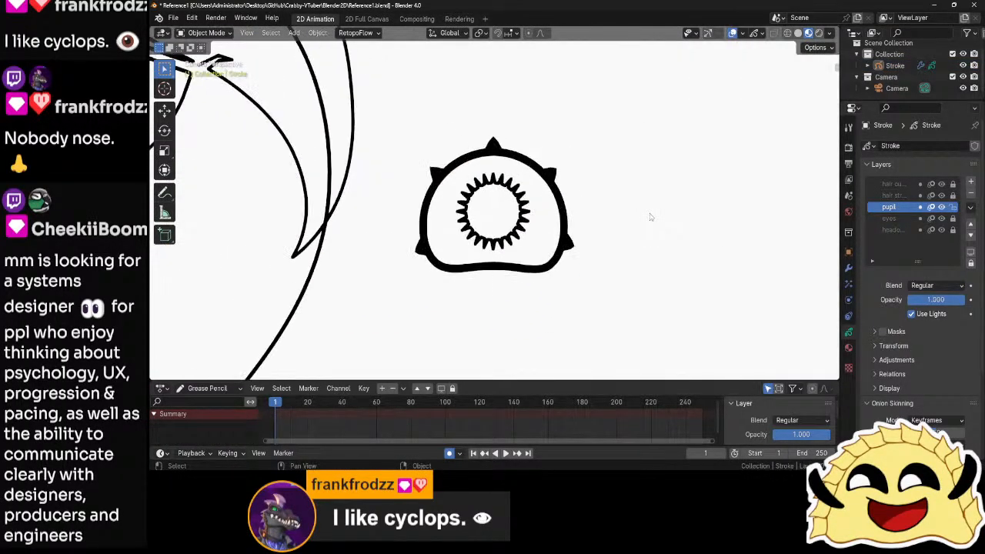
pyautogui.scroll(-8, 651, 217)
pyautogui.scroll(4, 650, 217)
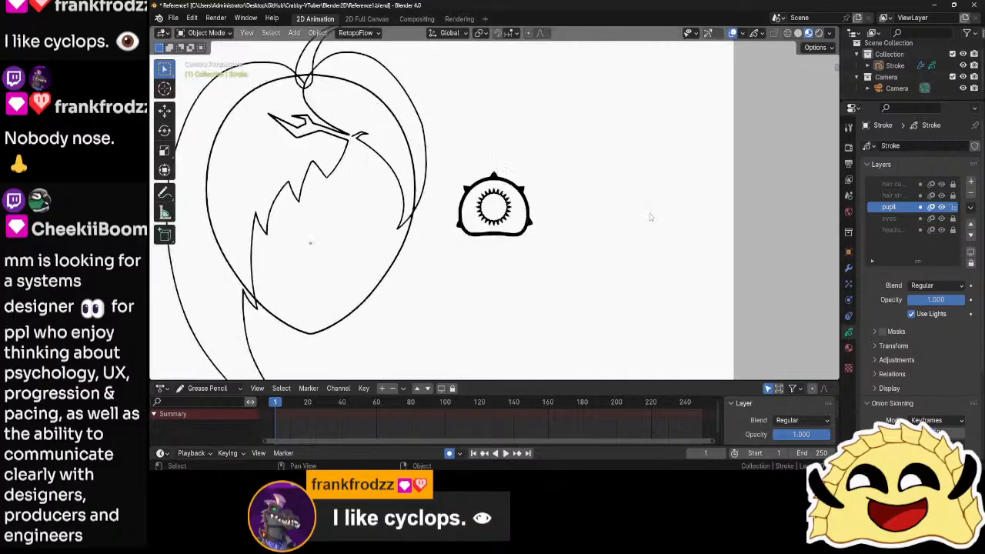
pyautogui.scroll(3, 646, 219)
pyautogui.scroll(-6, 631, 220)
pyautogui.scroll(4, 629, 220)
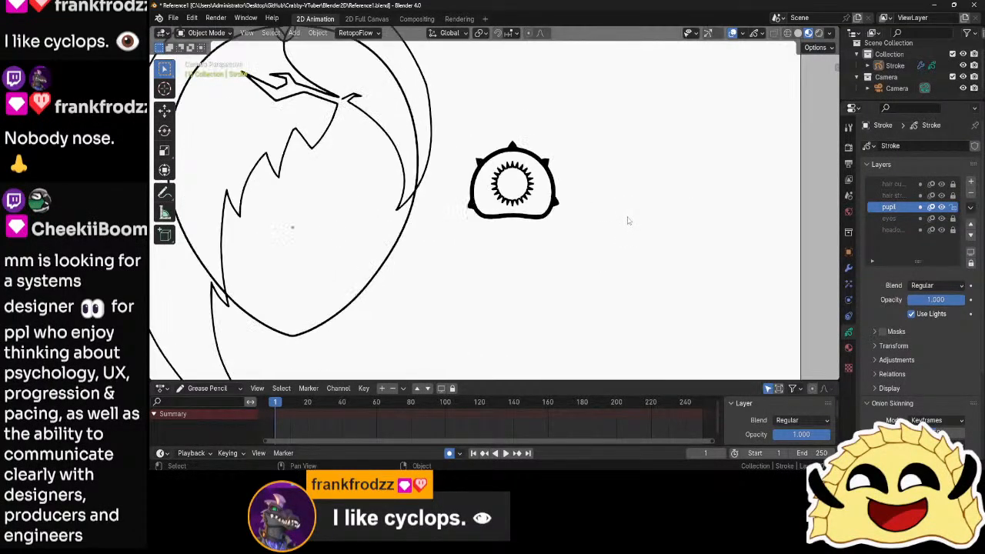
pyautogui.scroll(1, 628, 220)
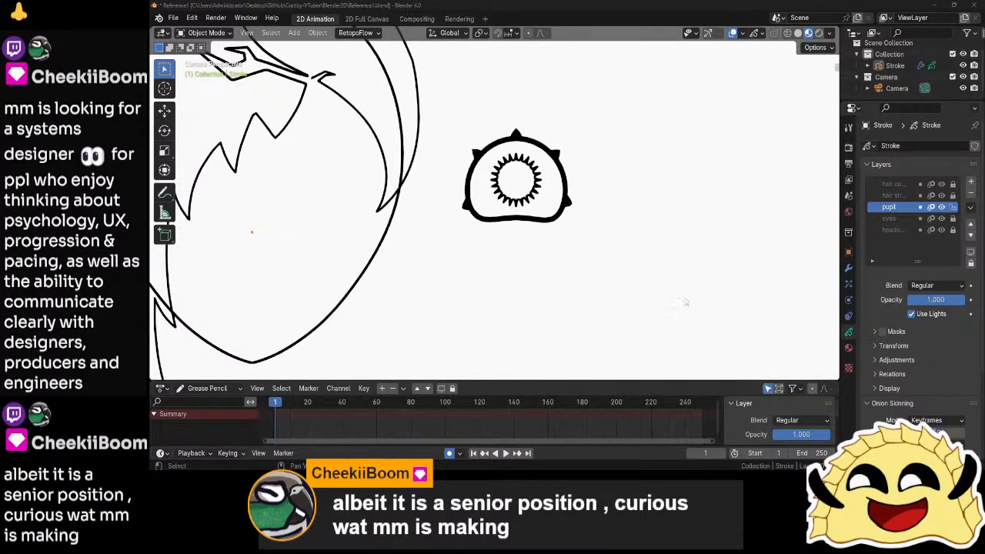
# - Select the whole spiked pupil in Edit Mode and scale it up by 1.185
pyautogui.click(536, 190)
pyautogui.press('Tab')
pyautogui.scroll(3, 494, 208)
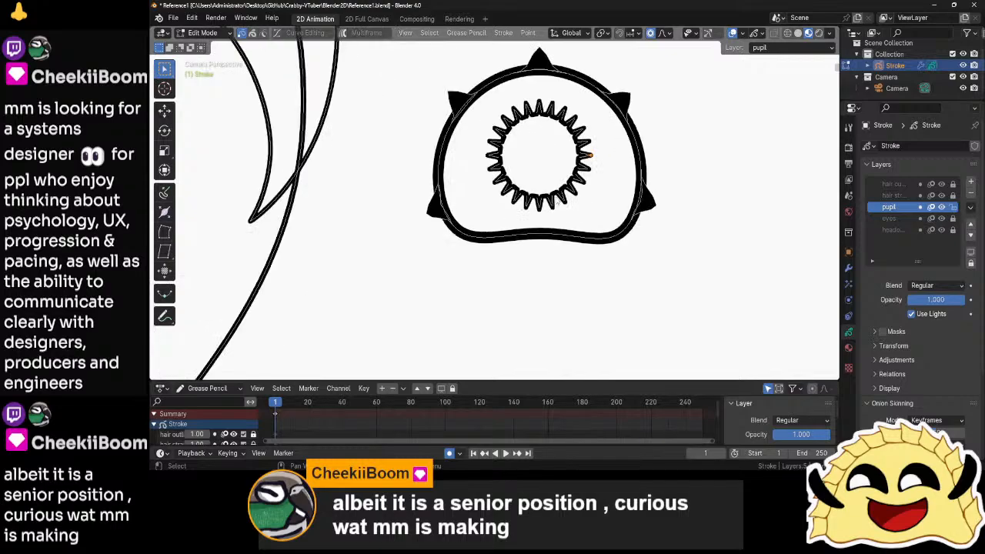
pyautogui.click(564, 198)
pyautogui.scroll(1, 560, 202)
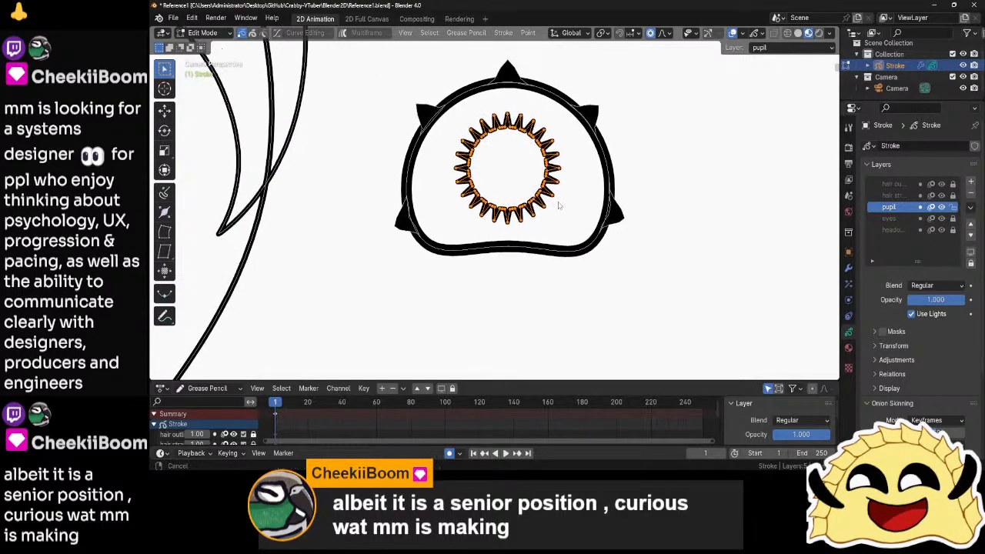
pyautogui.scroll(1, 567, 203)
pyautogui.press('s')
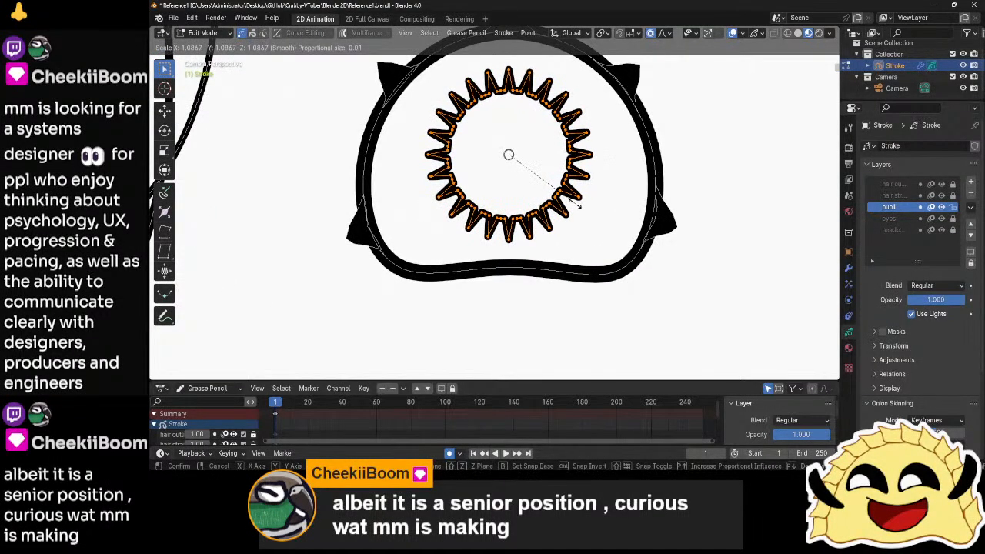
pyautogui.click(583, 204)
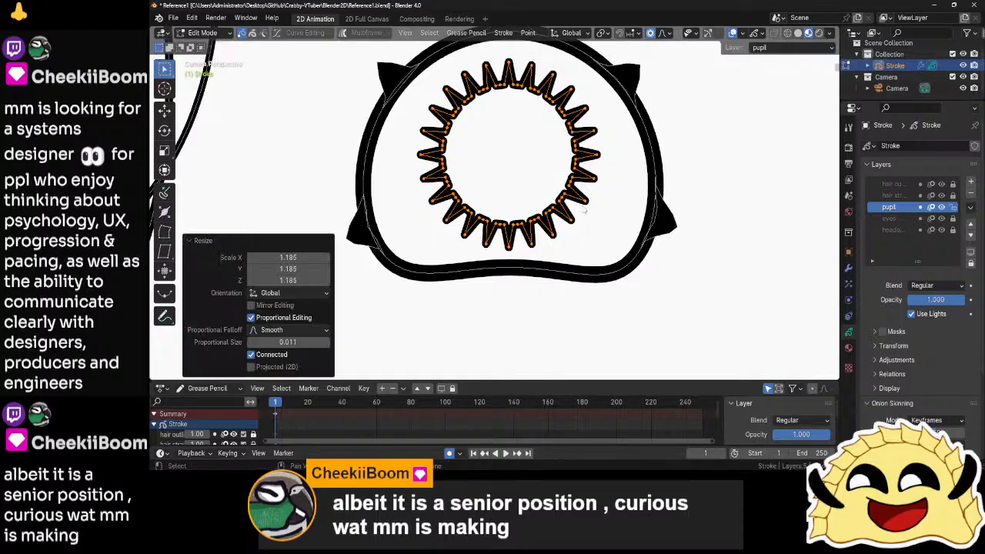
# - Fine-tune the spiked pupil's size and centring with a 1.119 scale, a nudge about 0.013 m up and a slight shrink, and return to Object Mode
pyautogui.press('g')
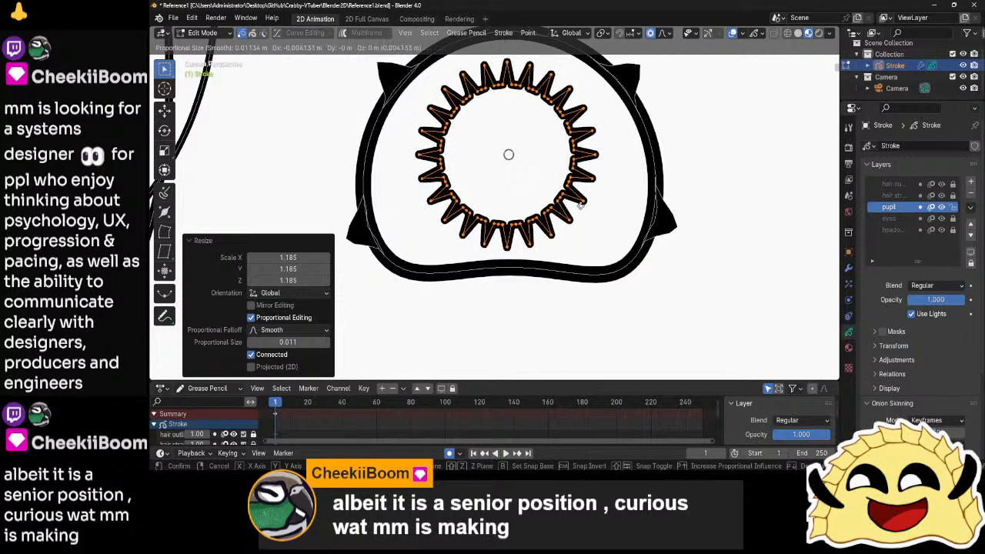
pyautogui.click(585, 213)
pyautogui.press('s')
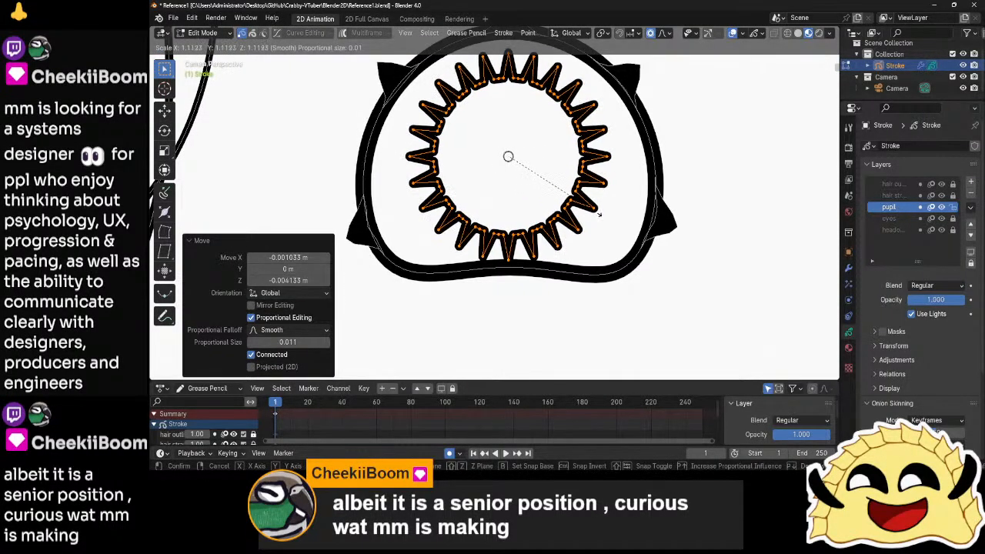
pyautogui.click(599, 214)
pyautogui.press('g')
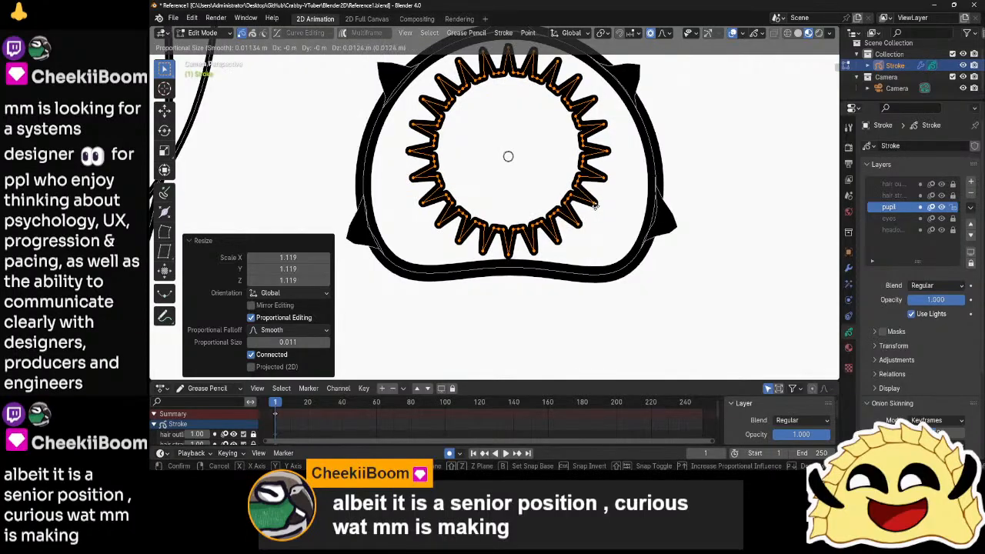
pyautogui.click(597, 203)
pyautogui.press('s')
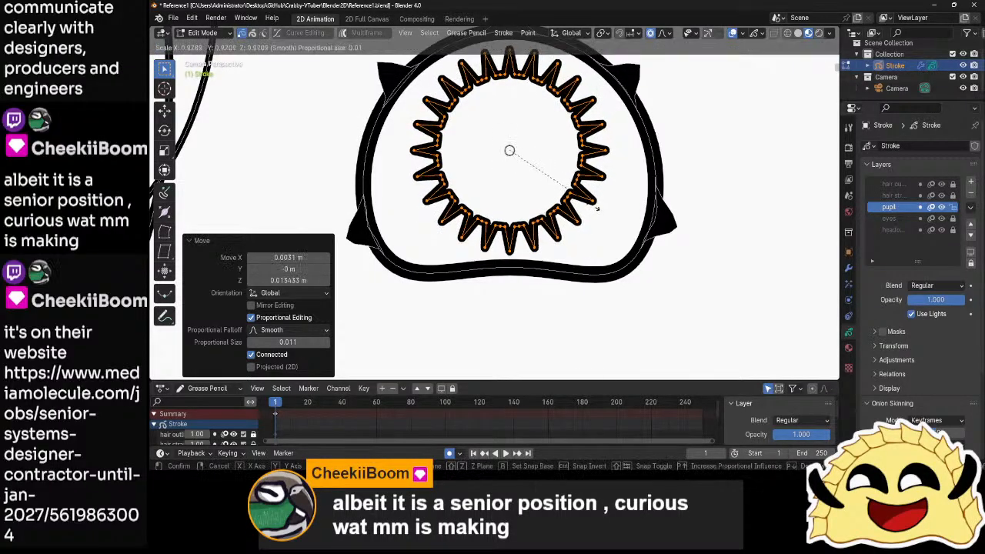
pyautogui.click(597, 209)
pyautogui.click(685, 203)
pyautogui.hotkey('ctrl', 'Tab')
pyautogui.click(651, 202)
pyautogui.click(689, 213)
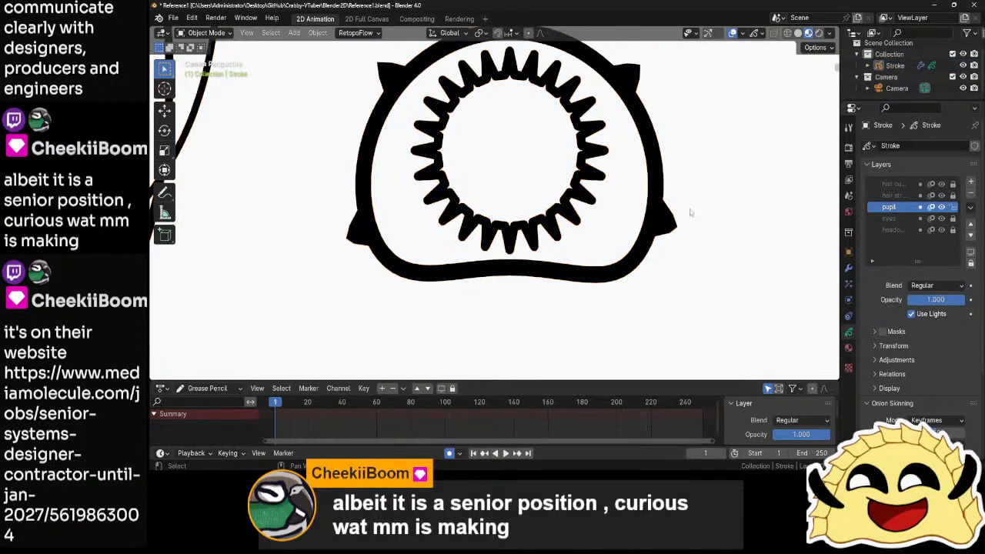
pyautogui.scroll(-8, 661, 229)
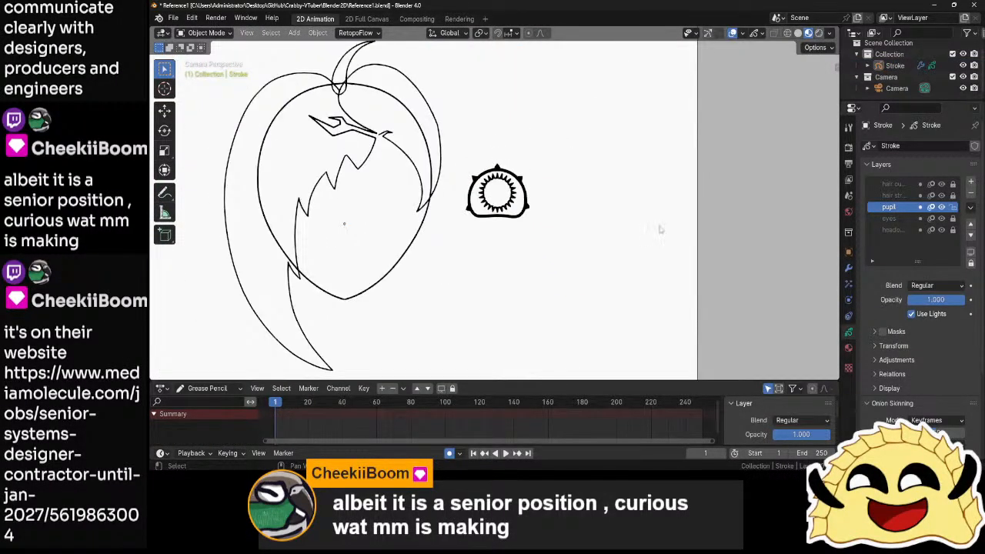
pyautogui.scroll(6, 660, 229)
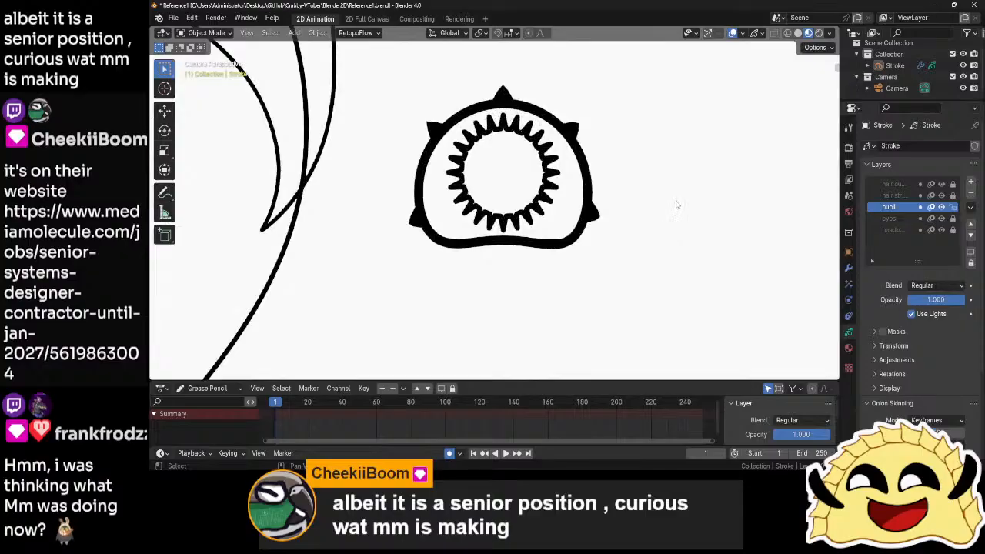
pyautogui.scroll(-6, 656, 233)
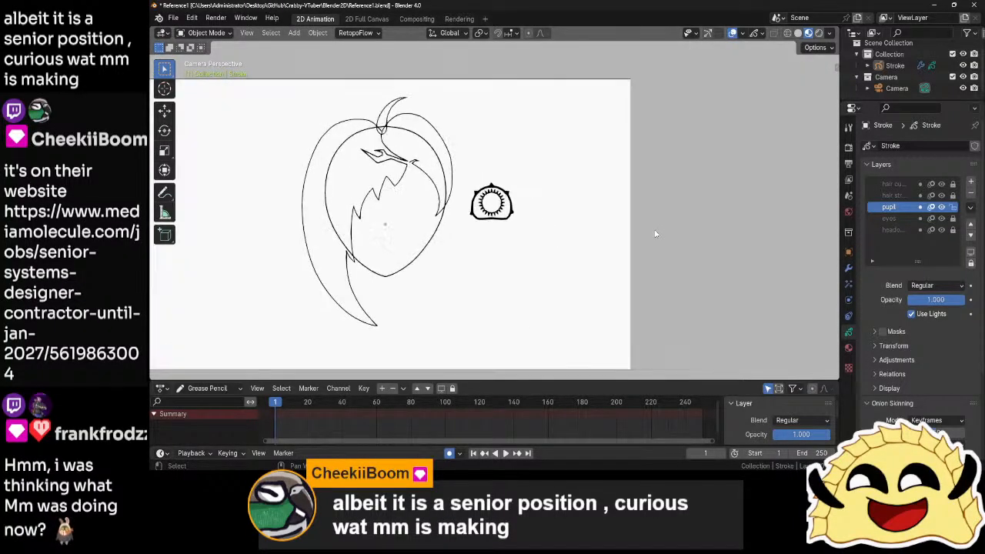
pyautogui.scroll(6, 656, 234)
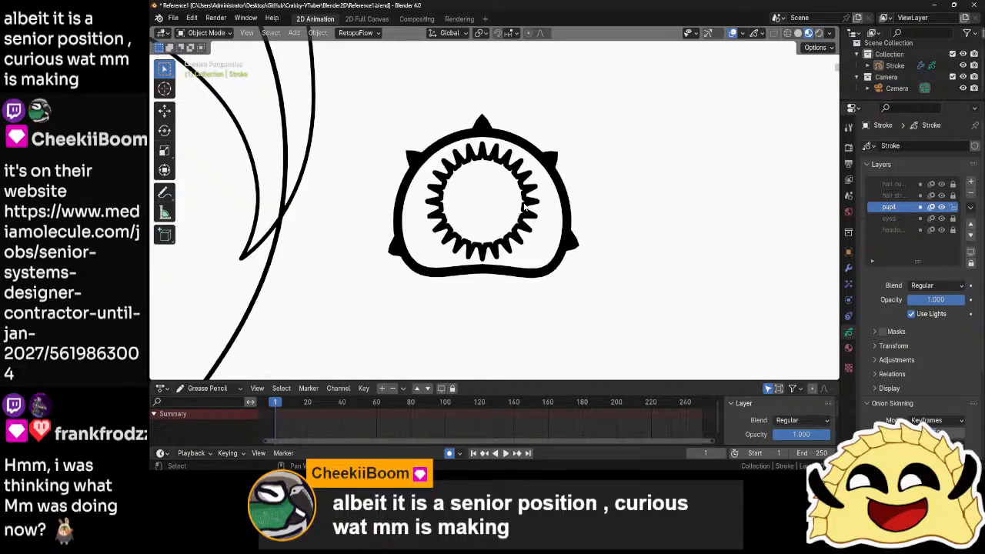
# - Select the tip points of all the pupil's spikes and shrink their stroke thickness to sharp points, returning to Object Mode
pyautogui.click(523, 207)
pyautogui.press('Tab')
pyautogui.scroll(3, 566, 202)
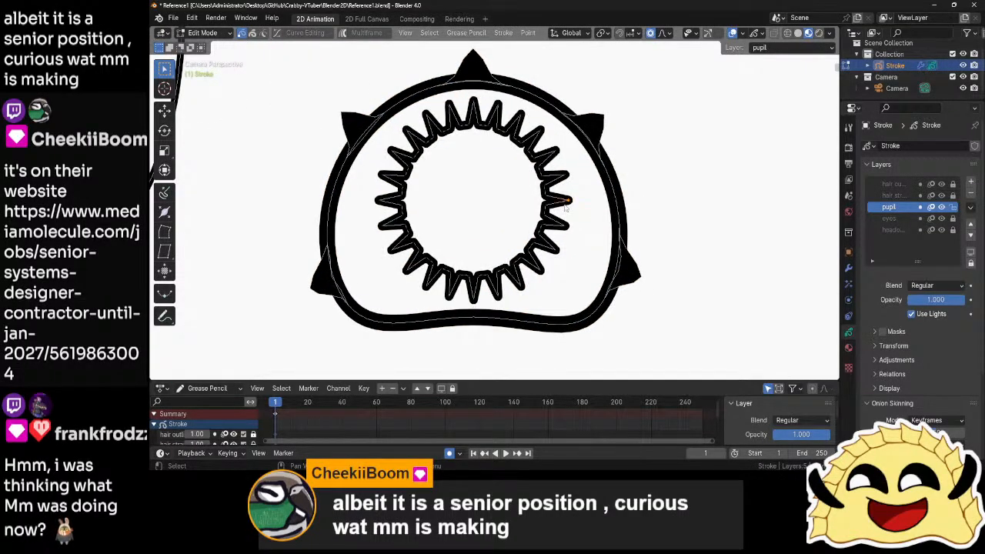
pyautogui.keyDown('shift'); pyautogui.click(567, 177); pyautogui.keyUp('shift')
pyautogui.keyDown('shift'); pyautogui.click(556, 151); pyautogui.keyUp('shift')
pyautogui.keyDown('shift'); pyautogui.click(544, 130); pyautogui.keyUp('shift')
pyautogui.keyDown('shift'); pyautogui.click(521, 117); pyautogui.keyUp('shift')
pyautogui.keyDown('shift'); pyautogui.click(496, 105); pyautogui.keyUp('shift')
pyautogui.keyDown('shift'); pyautogui.click(448, 103); pyautogui.keyUp('shift')
pyautogui.keyDown('shift'); pyautogui.click(426, 114); pyautogui.keyUp('shift')
pyautogui.keyDown('shift'); pyautogui.click(405, 132); pyautogui.keyUp('shift')
pyautogui.keyDown('shift'); pyautogui.click(392, 151); pyautogui.keyUp('shift')
pyautogui.keyDown('shift'); pyautogui.click(380, 176); pyautogui.keyUp('shift')
pyautogui.keyDown('shift'); pyautogui.click(378, 201); pyautogui.keyUp('shift')
pyautogui.keyDown('shift'); pyautogui.click(390, 251); pyautogui.keyUp('shift')
pyautogui.keyDown('shift'); pyautogui.click(404, 272); pyautogui.keyUp('shift')
pyautogui.keyDown('shift'); pyautogui.click(426, 286); pyautogui.keyUp('shift')
pyautogui.keyDown('shift'); pyautogui.click(448, 297); pyautogui.keyUp('shift')
pyautogui.keyDown('shift'); pyautogui.click(472, 302); pyautogui.keyUp('shift')
pyautogui.keyDown('shift'); pyautogui.click(497, 298); pyautogui.keyUp('shift')
pyautogui.keyDown('shift'); pyautogui.click(521, 289); pyautogui.keyUp('shift')
pyautogui.keyDown('shift'); pyautogui.click(540, 271); pyautogui.keyUp('shift')
pyautogui.keyDown('shift'); pyautogui.click(556, 251); pyautogui.keyUp('shift')
pyautogui.hotkey('alt', 's')
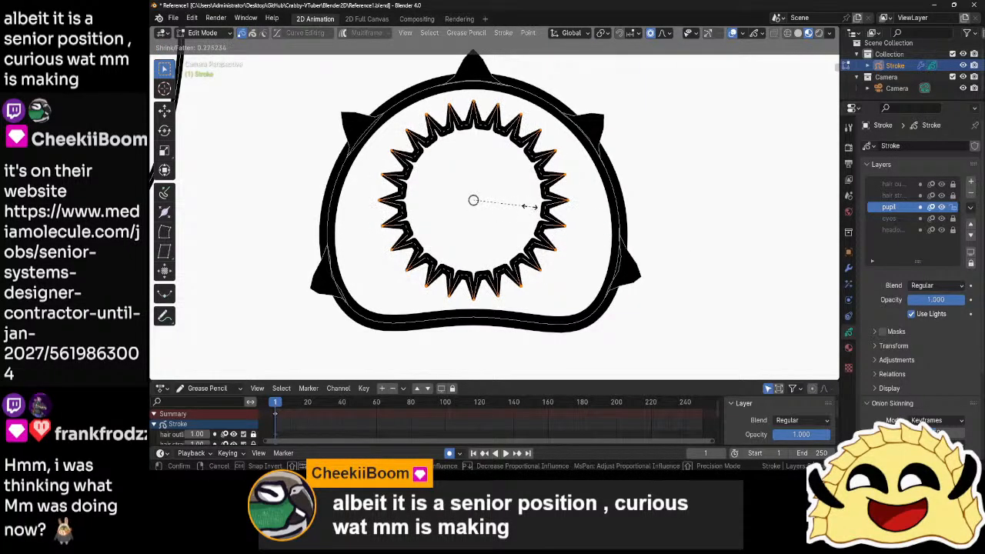
pyautogui.click(473, 200)
pyautogui.press('Tab')
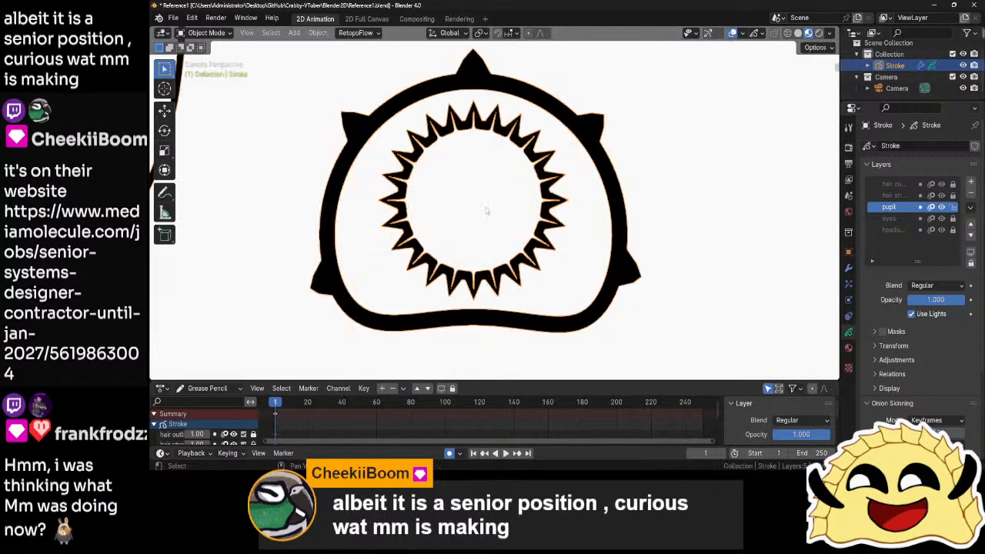
# - Draw a smaller circle inside the spiked ring in Draw Mode with the Solid Stroke material and 94 subdivisions
pyautogui.scroll(-6, 663, 229)
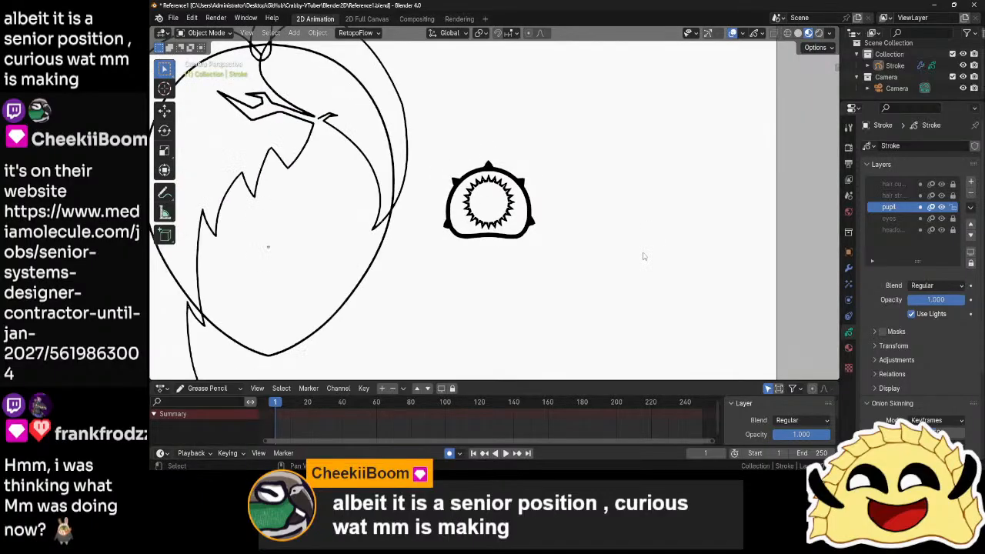
pyautogui.scroll(7, 644, 256)
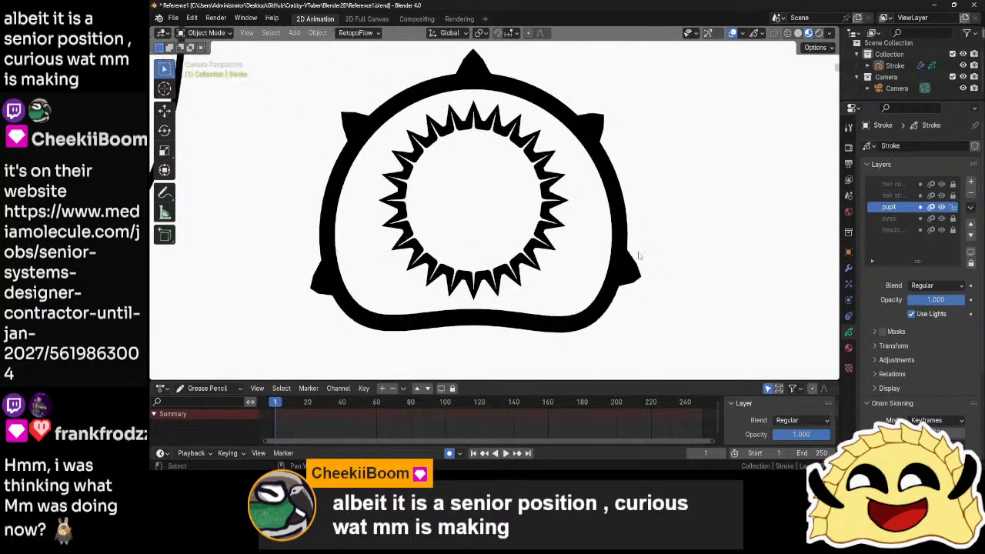
pyautogui.click(537, 168)
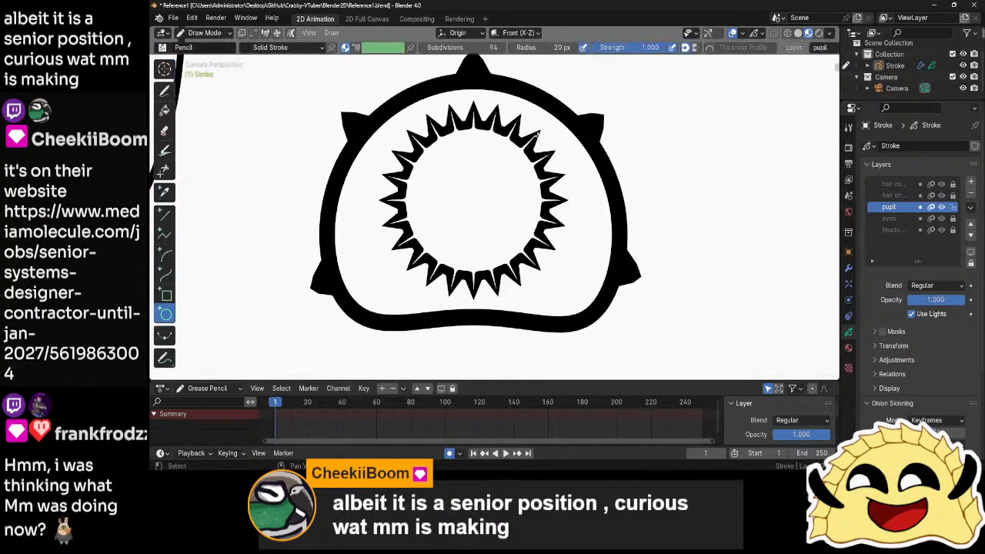
pyautogui.moveTo(440, 161); pyautogui.dragTo(530, 252)
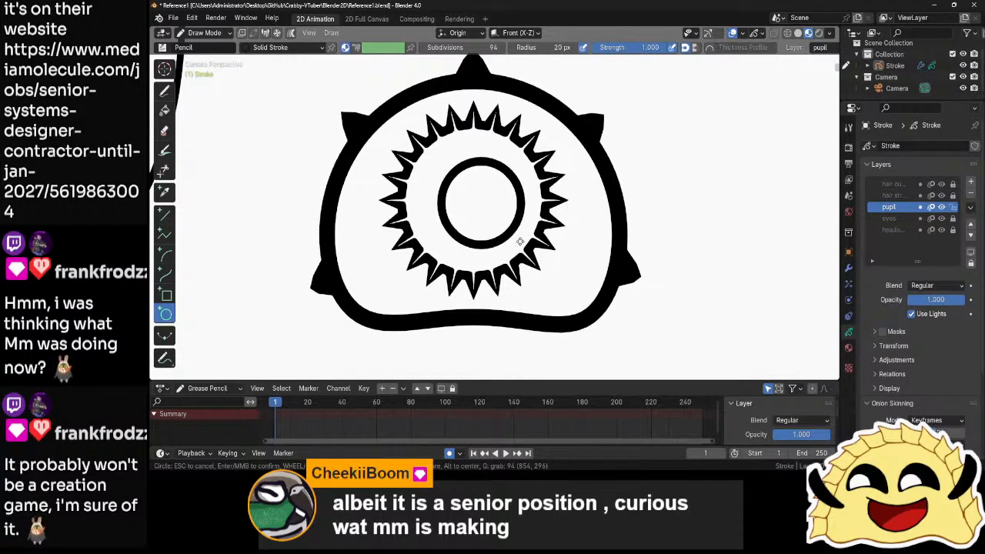
pyautogui.press('Return')
# - Centre the inner circle in Edit Mode by moving it about -0.019 m in X and 0.006 m in Z, scale it 1.132 and nudge it up
pyautogui.press('Tab')
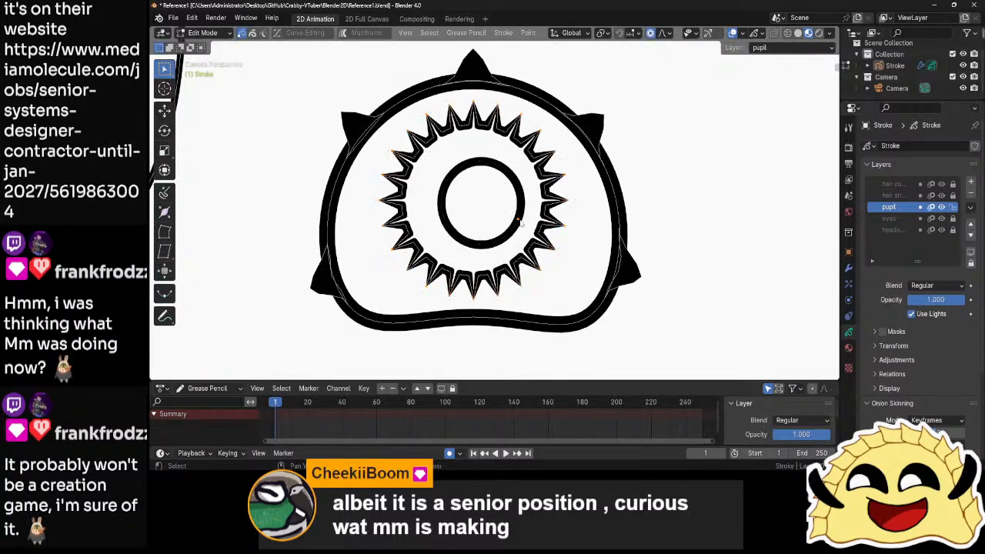
pyautogui.press('g')
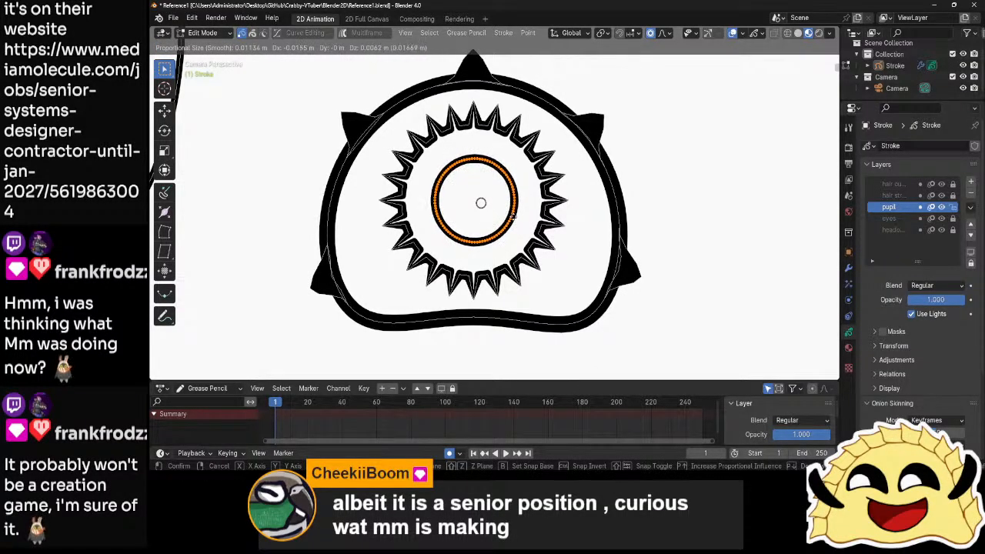
pyautogui.click(516, 220)
pyautogui.press('s')
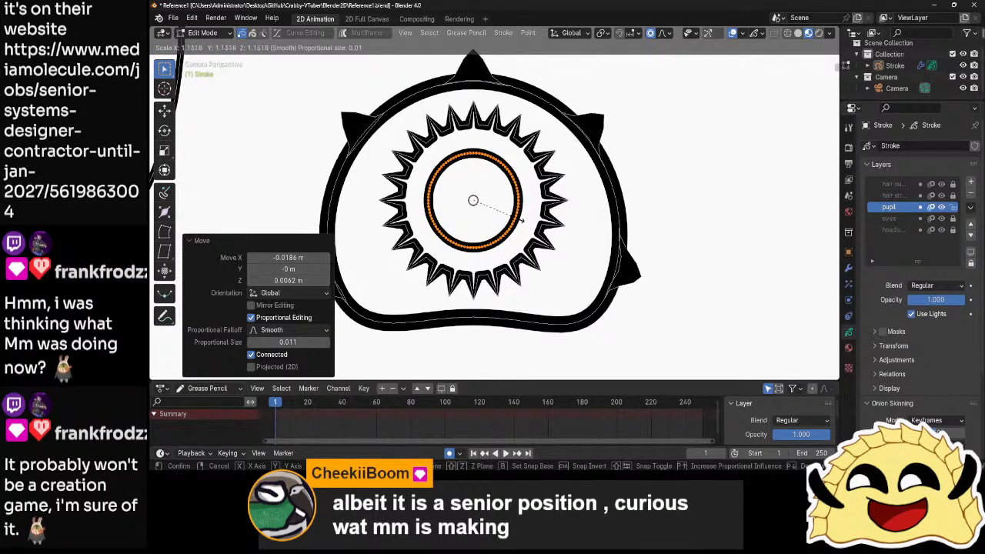
pyautogui.click(525, 221)
pyautogui.press('g')
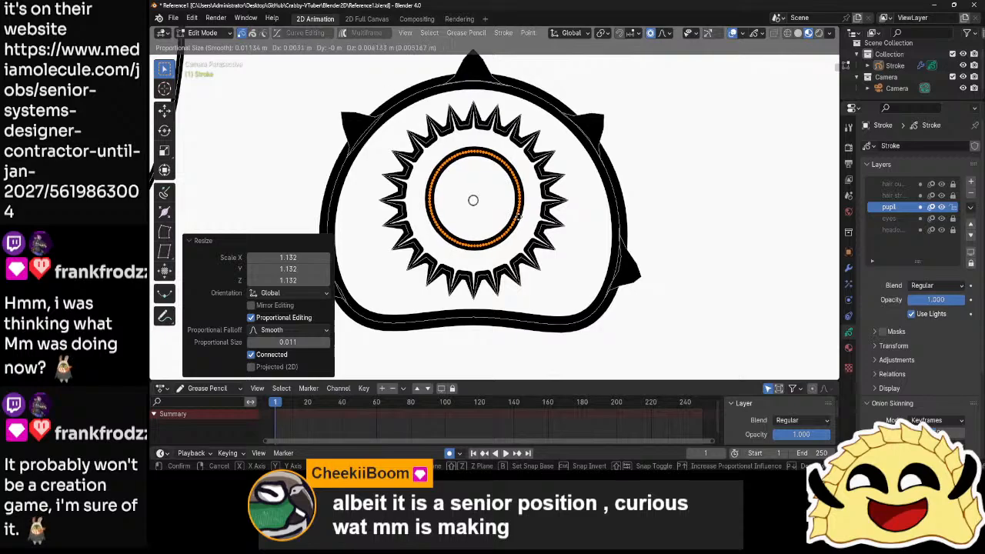
pyautogui.click(520, 223)
pyautogui.press('Tab')
pyautogui.scroll(-8, 682, 210)
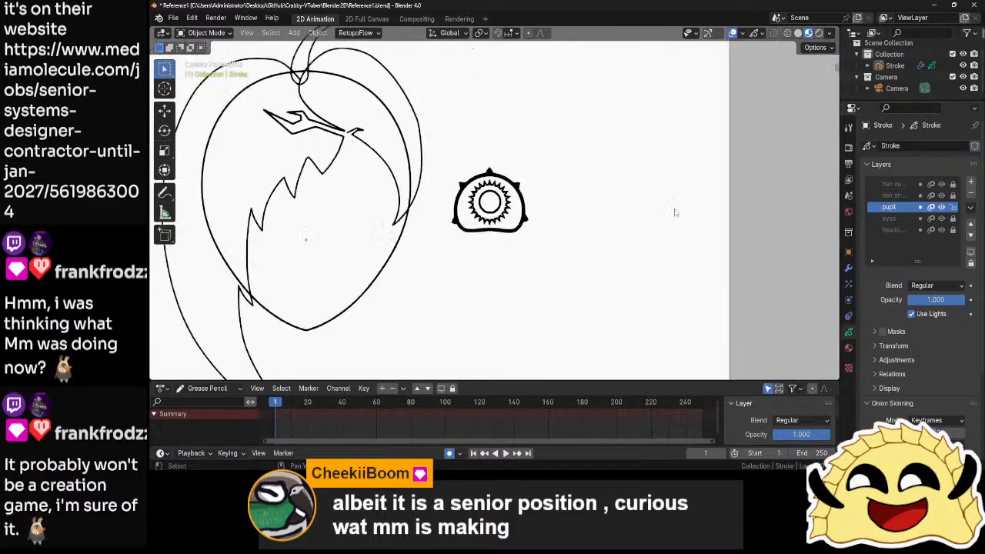
pyautogui.scroll(9, 673, 215)
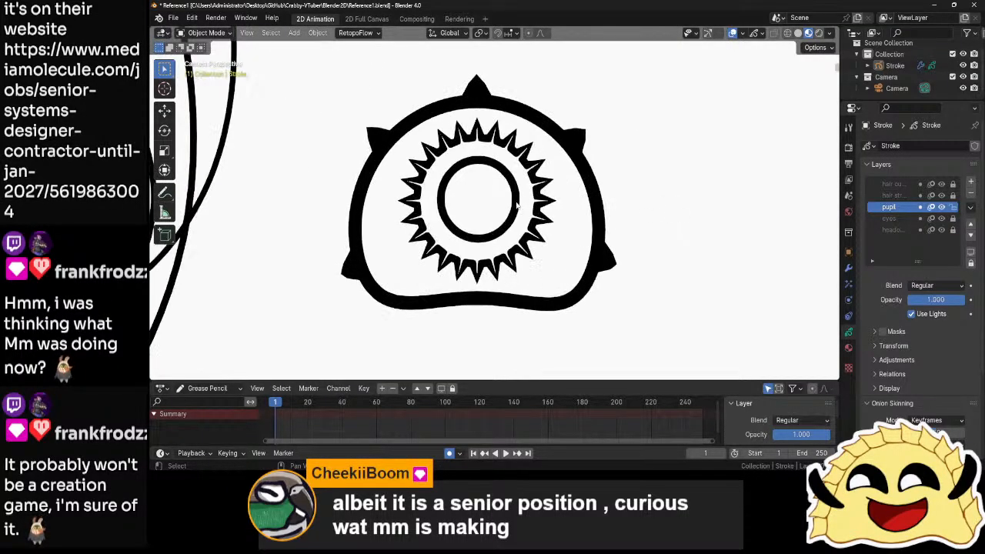
# - Nudge the inner circle slightly toward -X to centre it better in the spiked ring and return to Object Mode
pyautogui.press('Tab')
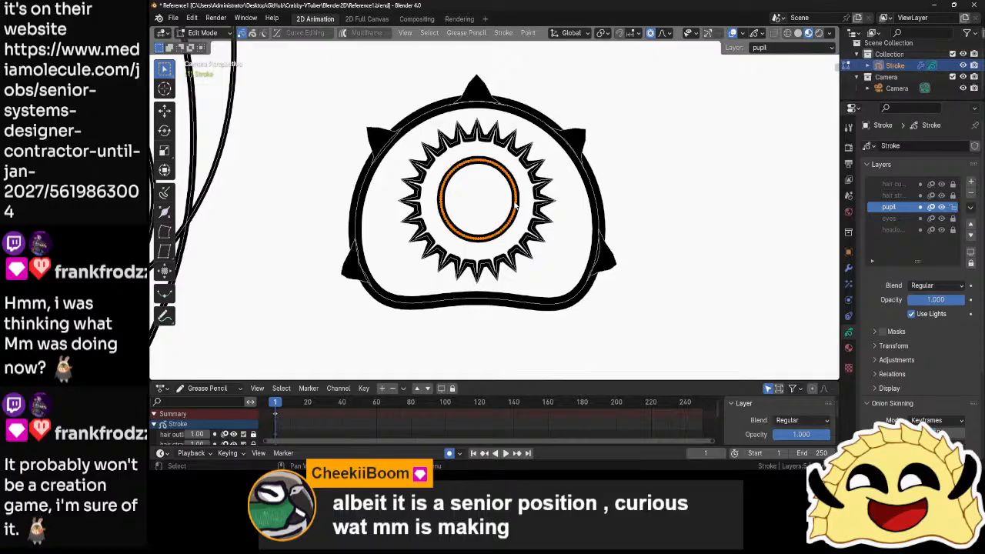
pyautogui.press('g')
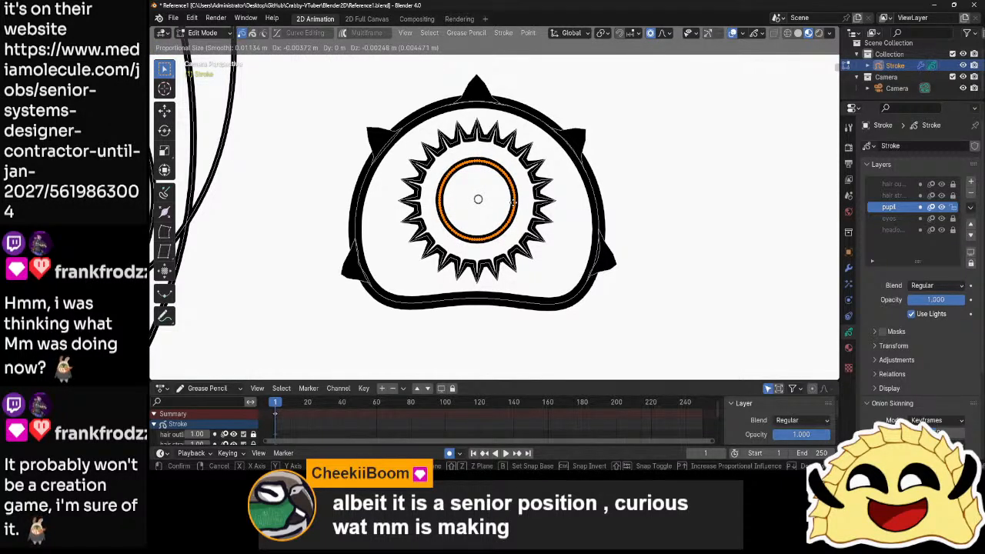
pyautogui.click(514, 199)
pyautogui.press('Tab')
pyautogui.scroll(-8, 658, 203)
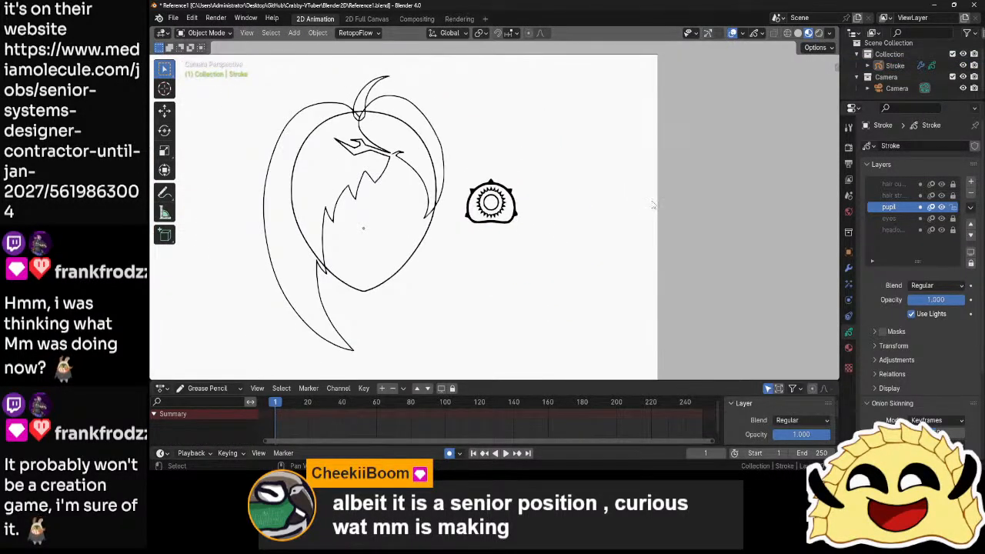
pyautogui.scroll(7, 651, 204)
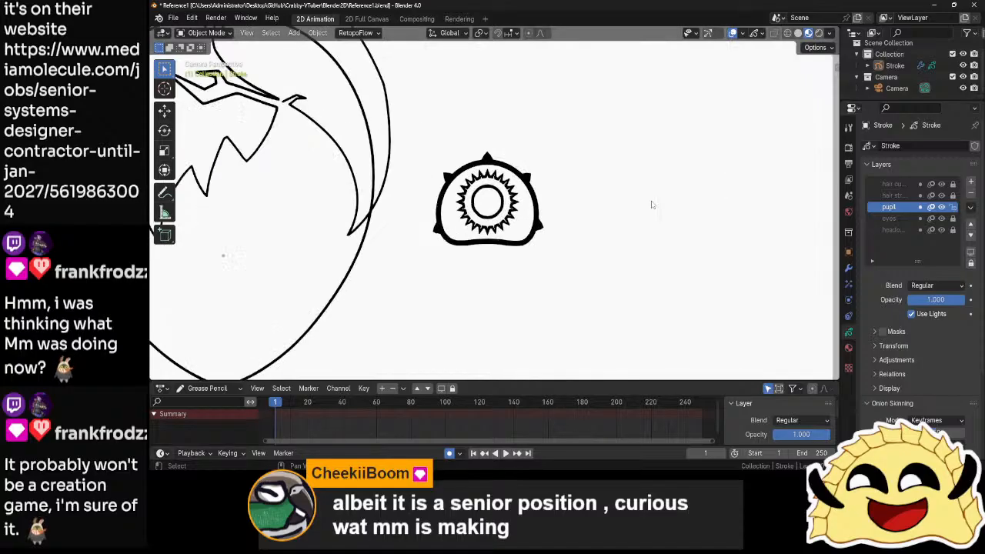
# - Move the whole pupil, spiked ring and inner circle, about 0.07 m down inside the eye outline and return to Object Mode
pyautogui.click(546, 202)
pyautogui.hotkey('ctrl', 'Tab')
pyautogui.click(520, 202)
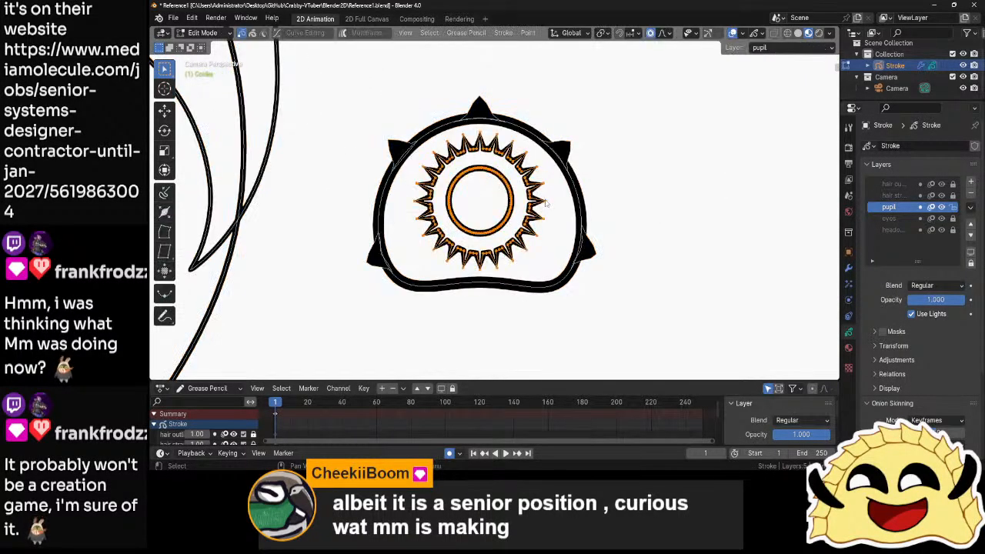
pyautogui.press('g')
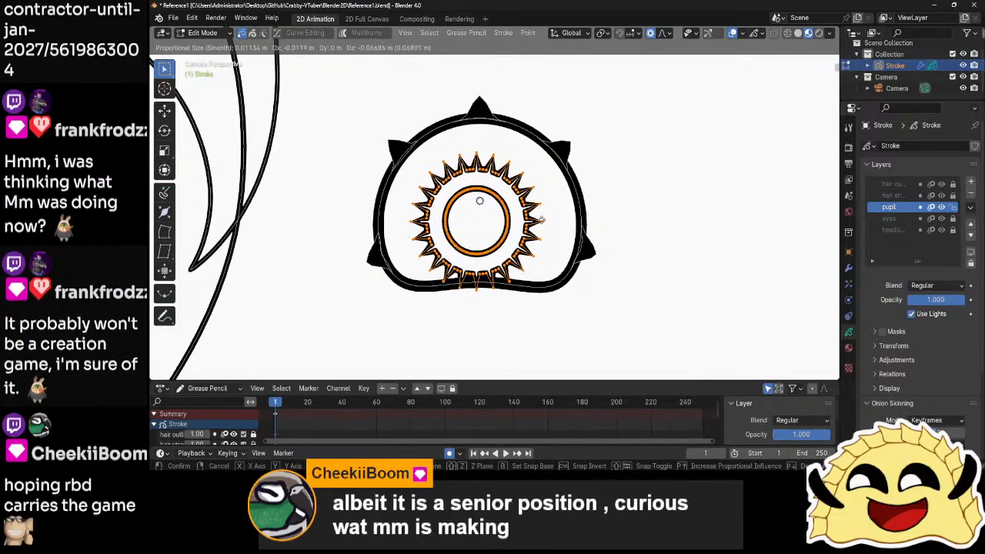
pyautogui.click(543, 222)
pyautogui.click(660, 189)
pyautogui.hotkey('ctrl', 'Tab')
pyautogui.click(575, 192)
pyautogui.click(639, 202)
pyautogui.scroll(-10, 634, 206)
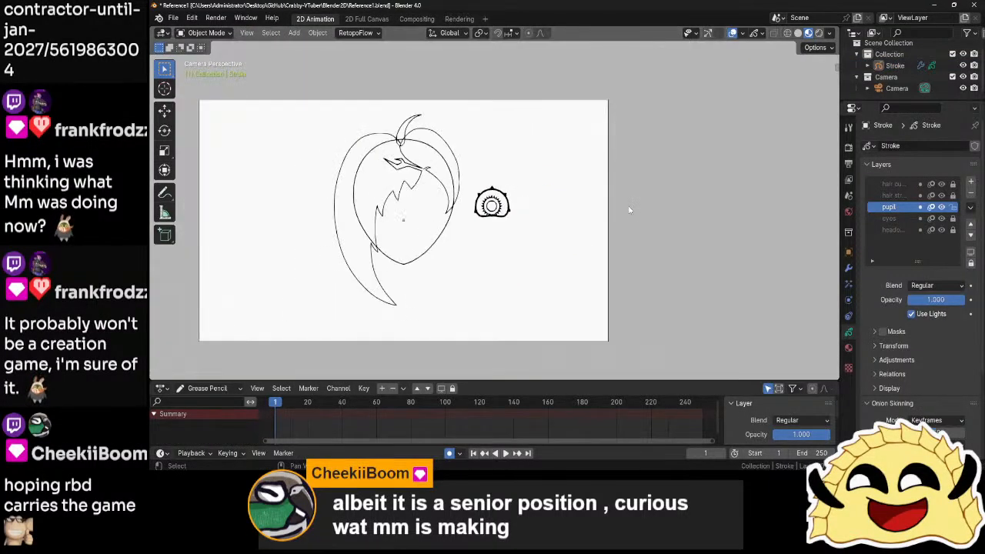
pyautogui.scroll(3, 629, 210)
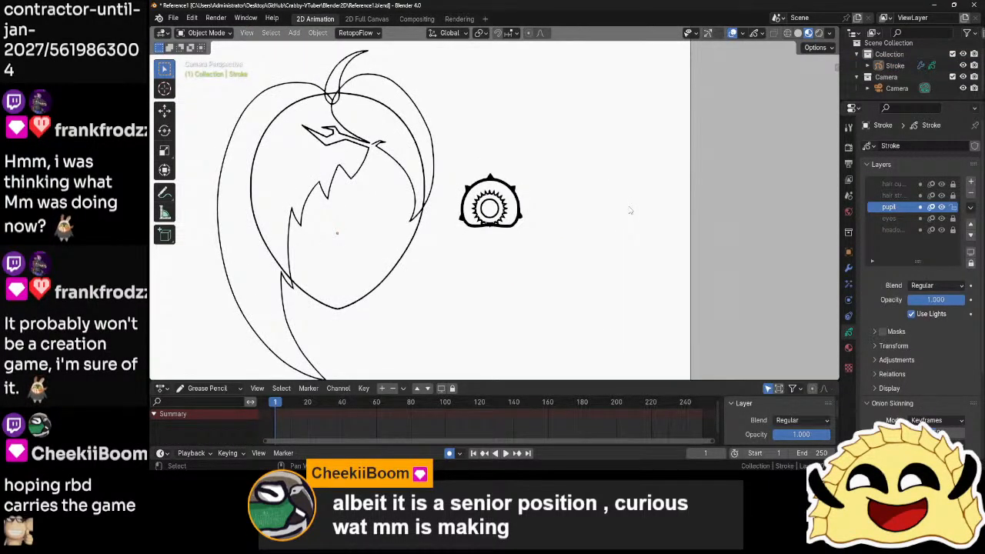
pyautogui.scroll(5, 629, 210)
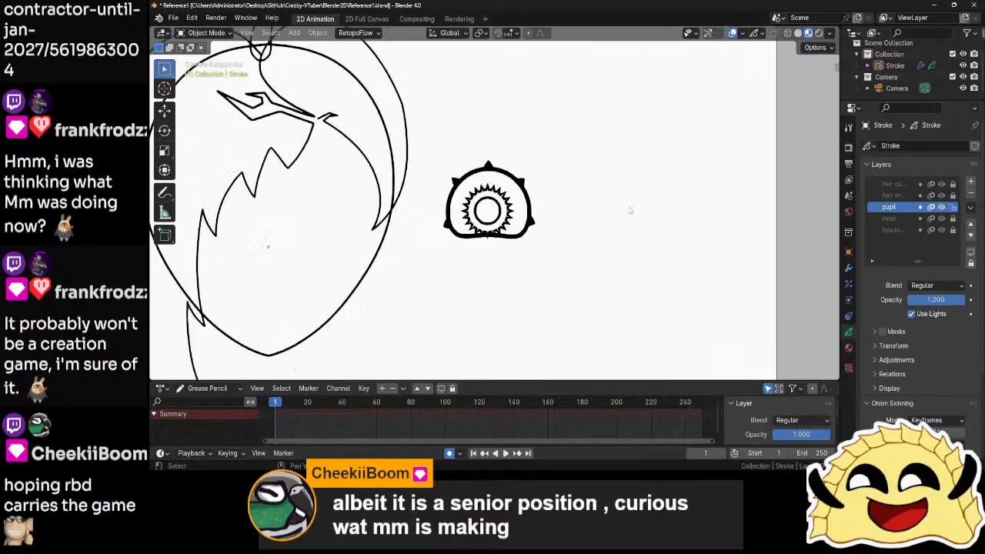
# - Select the whole pupil in Edit Mode, shift it slightly up and toward +X off the lower eye outline, and return to Object Mode
pyautogui.click(573, 219)
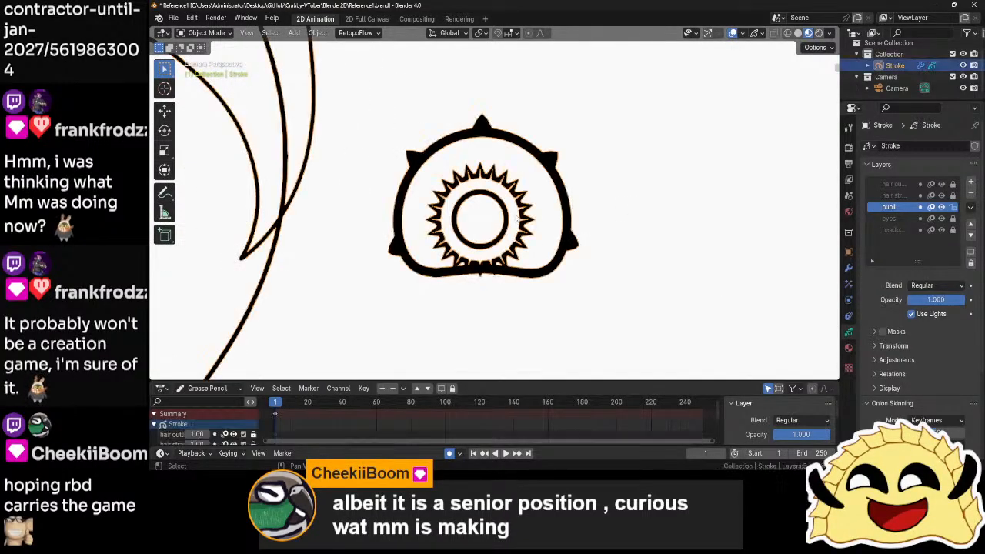
pyautogui.press('Tab')
pyautogui.scroll(5, 531, 222)
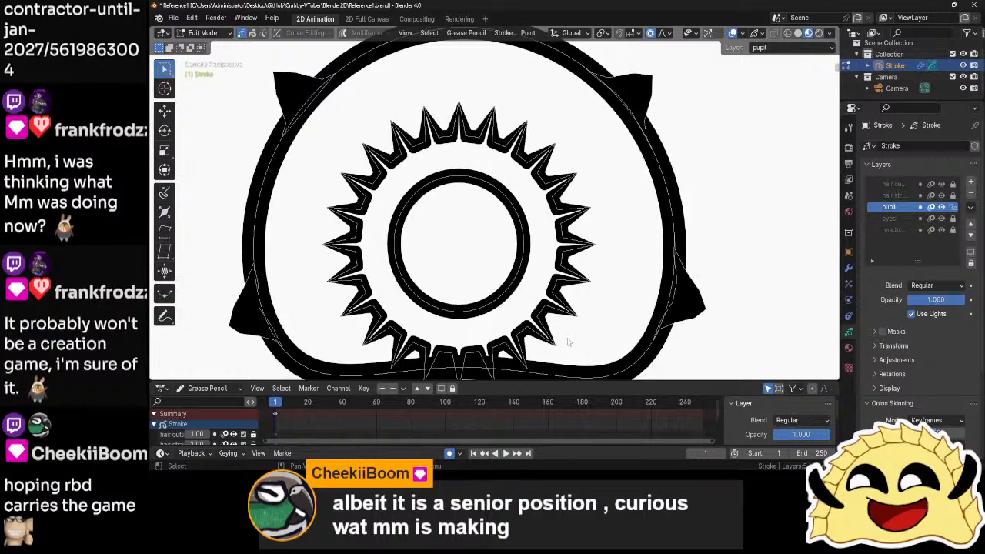
pyautogui.scroll(-3, 544, 265)
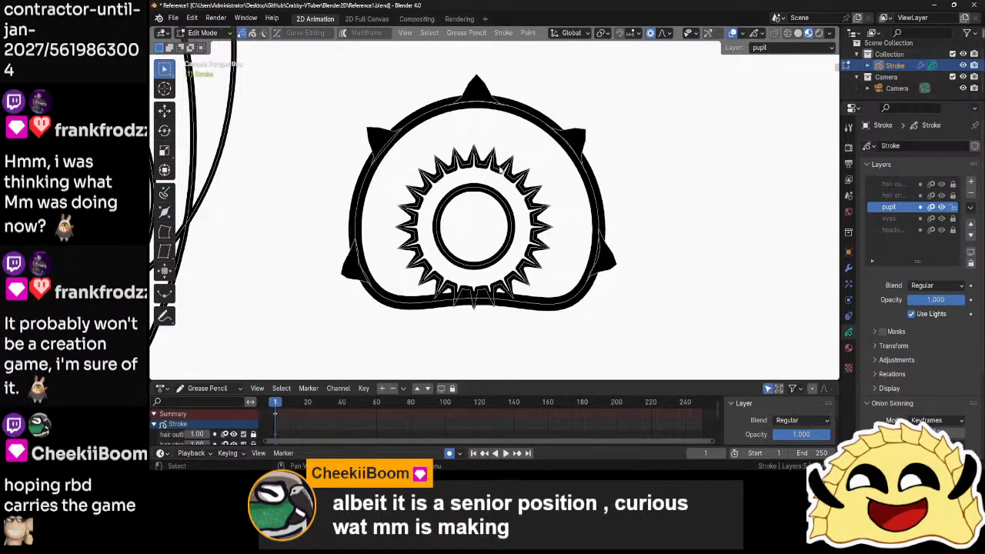
pyautogui.press('a')
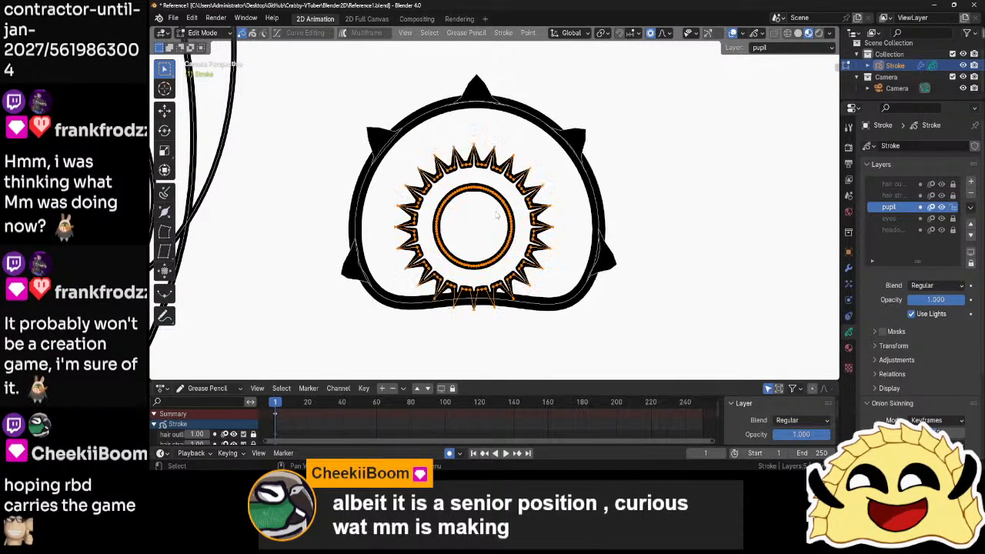
pyautogui.press('g')
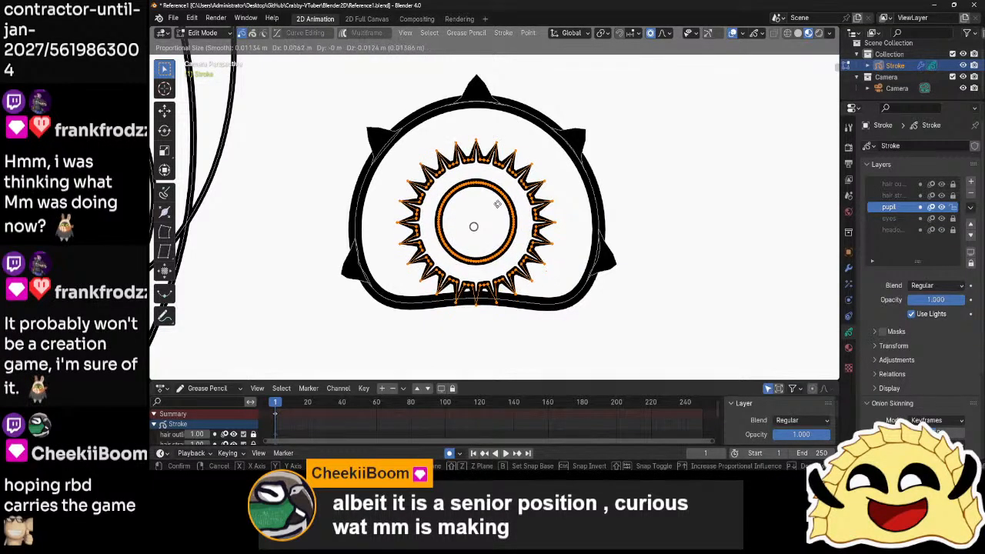
pyautogui.click(501, 203)
pyautogui.press('Tab')
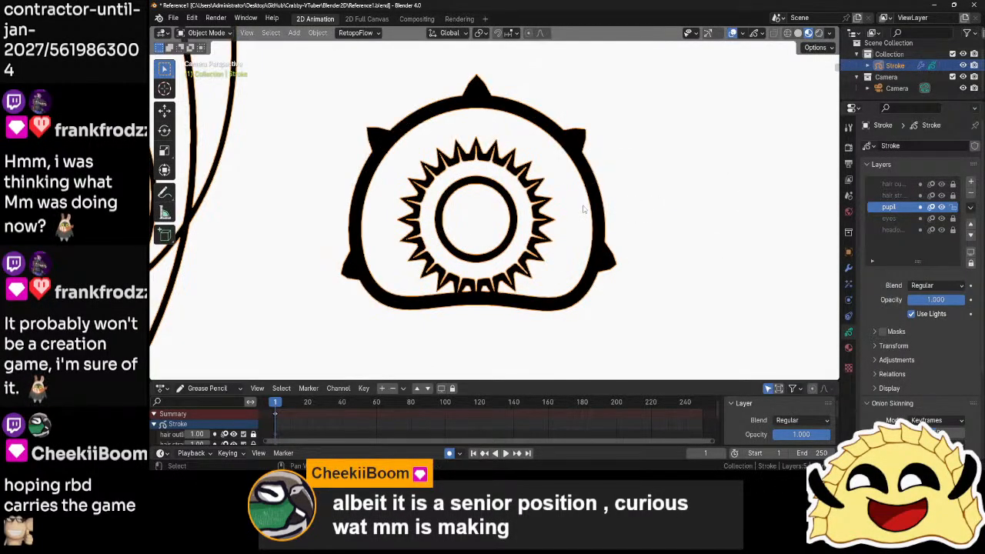
# - Check the pupil's placement inside the eye against the whole drawing and up close
pyautogui.scroll(-5, 645, 206)
pyautogui.press('KP_0')
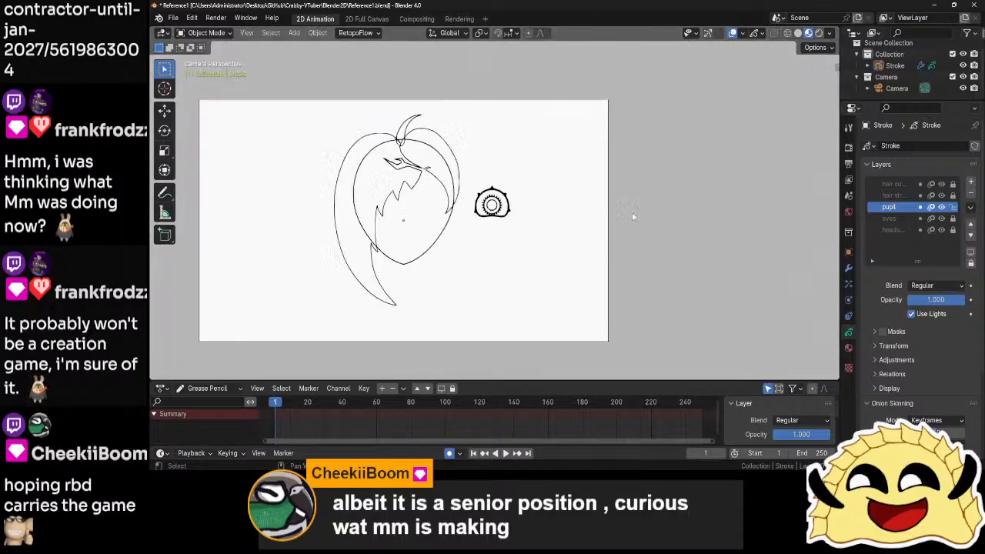
pyautogui.scroll(3, 634, 217)
pyautogui.scroll(3, 633, 217)
pyautogui.click(665, 226)
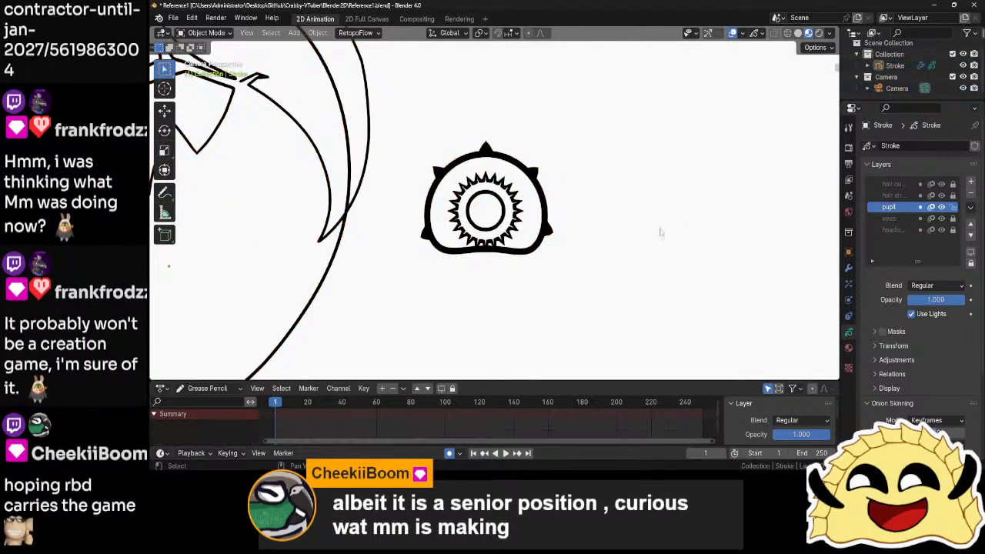
pyautogui.scroll(-5, 646, 232)
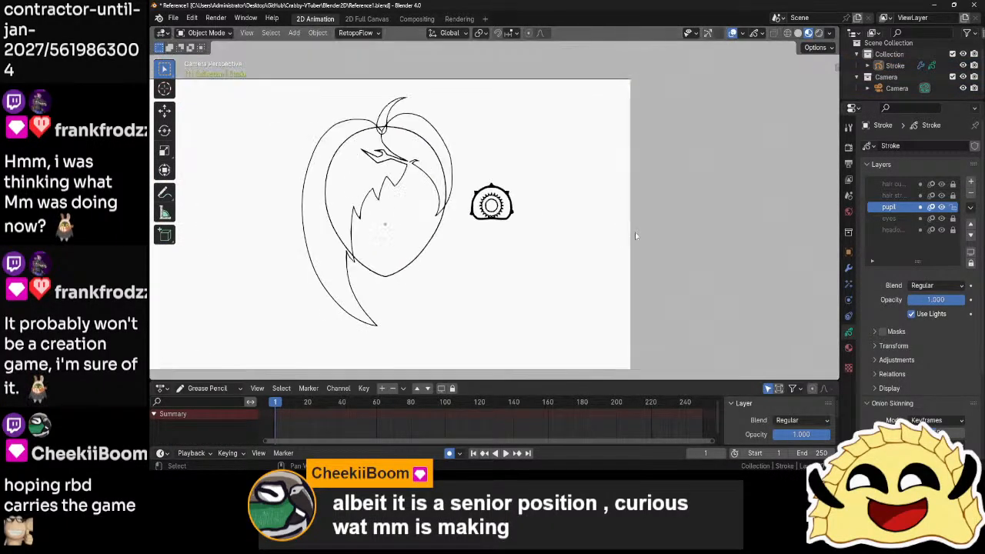
pyautogui.scroll(5, 635, 236)
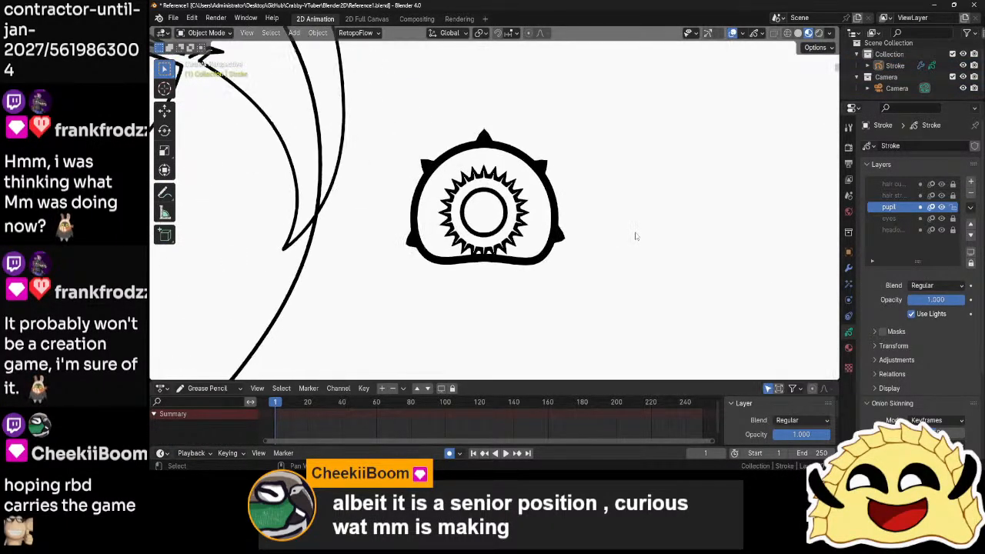
pyautogui.scroll(4, 635, 235)
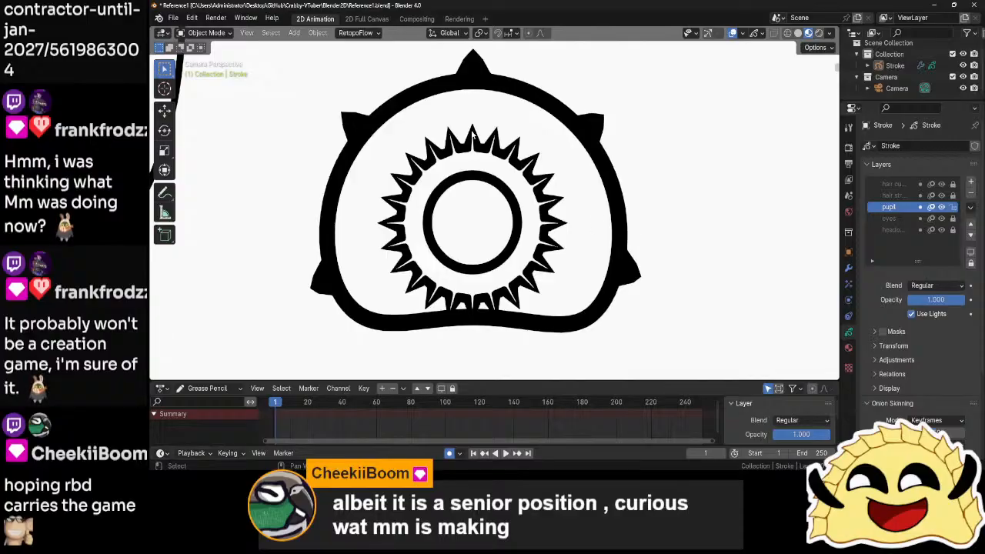
# - Make the eyes layer active, unlock the pupil layer, and move the complete eye about -1.308 m in X onto the face
pyautogui.click(894, 218)
pyautogui.click(953, 207)
pyautogui.press('Tab')
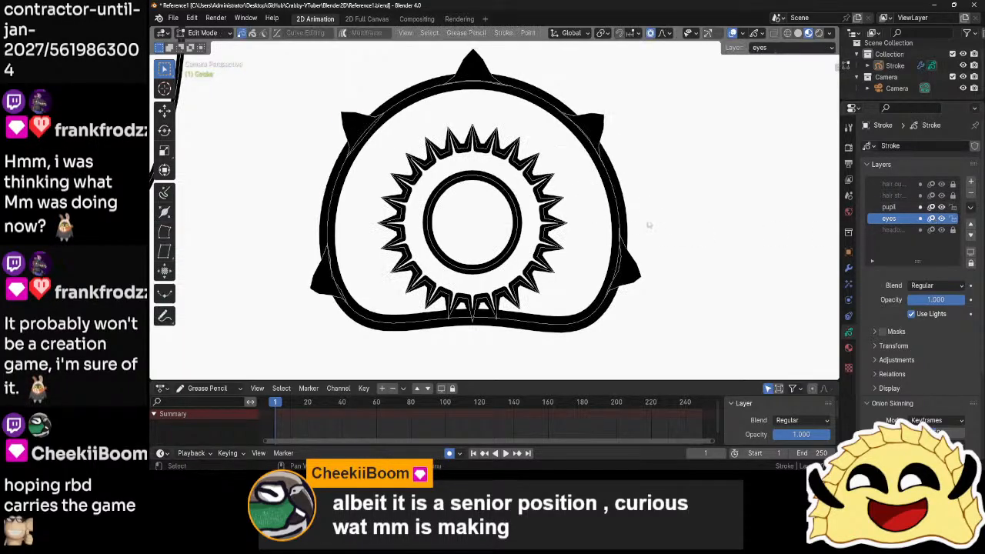
pyautogui.scroll(-6, 648, 224)
pyautogui.keyDown('shift'); pyautogui.moveTo(615, 239); pyautogui.dragTo(732, 238, button='middle'); pyautogui.keyUp('shift')
pyautogui.press('g')
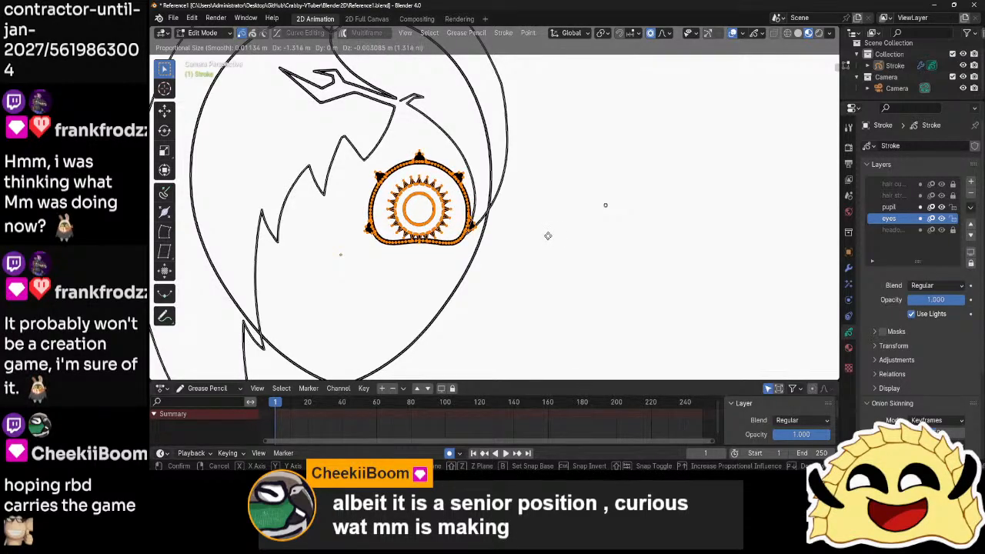
pyautogui.click(548, 236)
# - Duplicate the eye about 0.97 m toward -X as the second eye and return to Object Mode
pyautogui.hotkey('shift', 'd')
pyautogui.press('x')
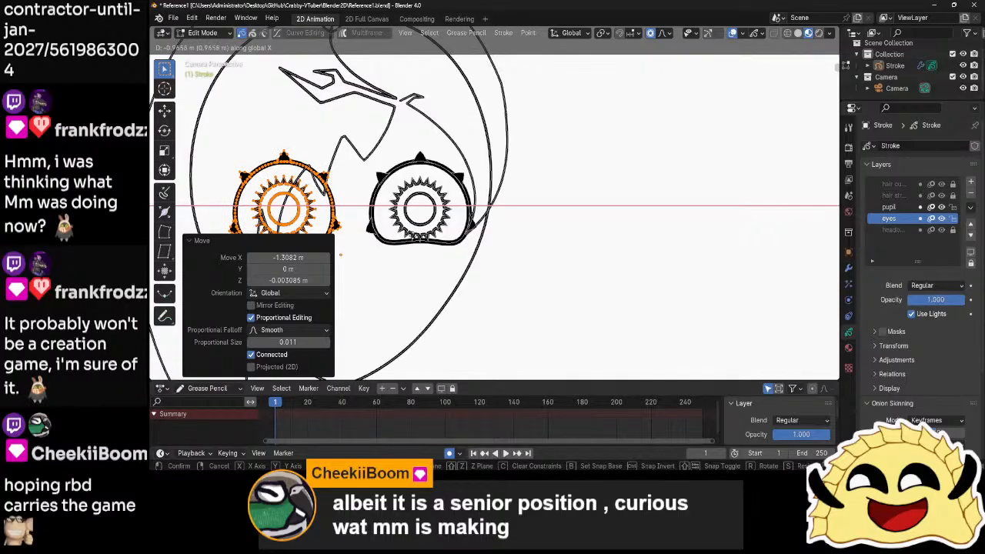
pyautogui.click(340, 254)
pyautogui.press('Tab')
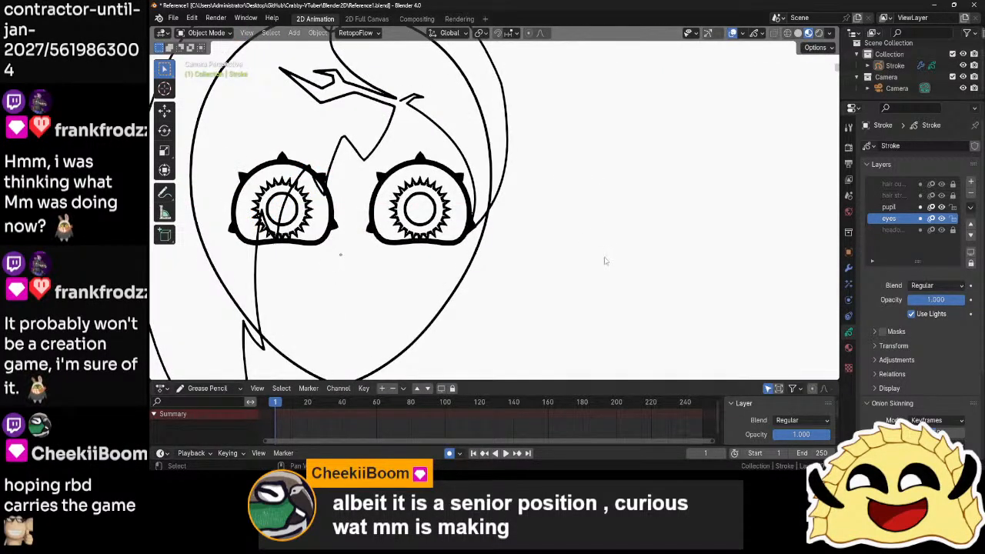
# - Examine the placement of both eyes on the face, in the whole drawing and up close
pyautogui.press('Home')
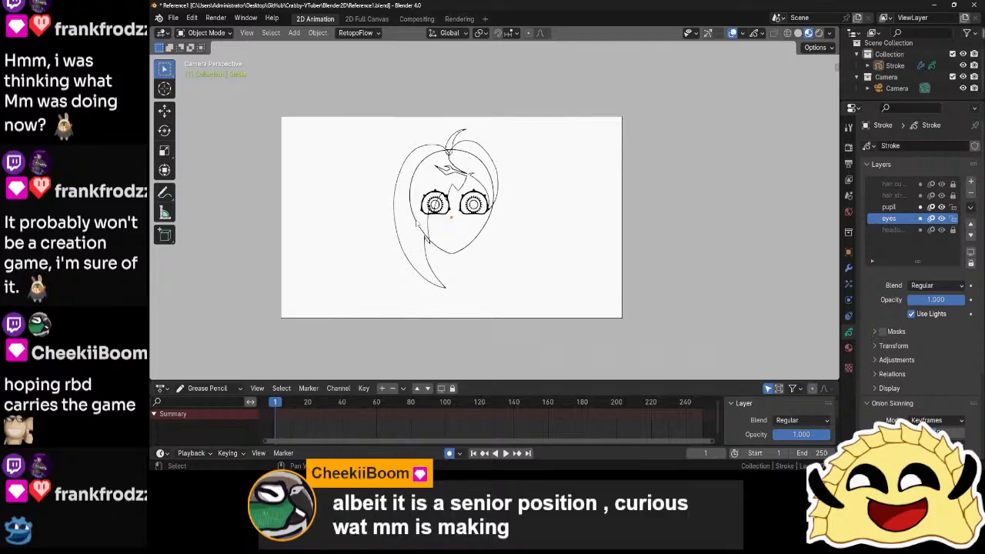
pyautogui.scroll(1, 515, 210)
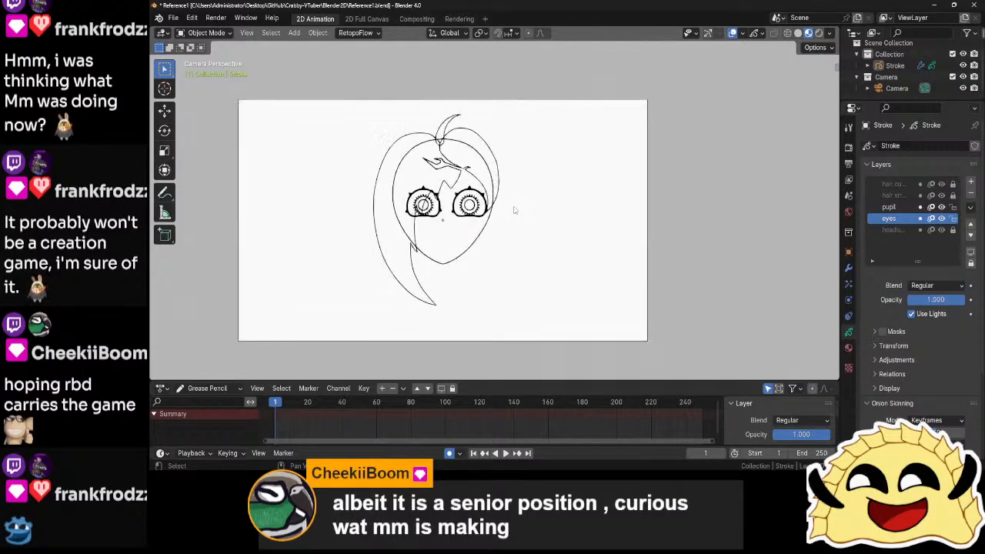
pyautogui.scroll(3, 515, 210)
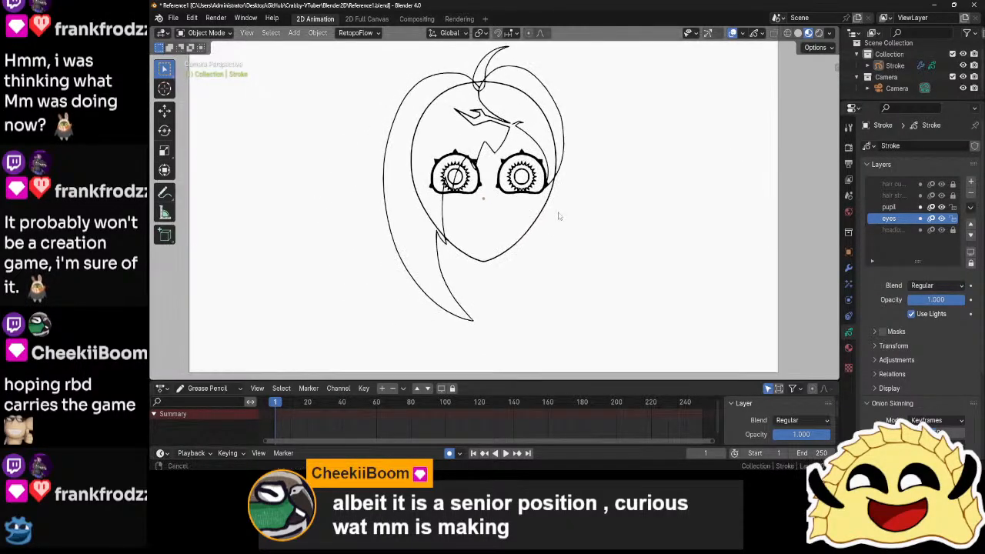
pyautogui.scroll(2, 552, 218)
pyautogui.hotkey('ctrl', 'Tab')
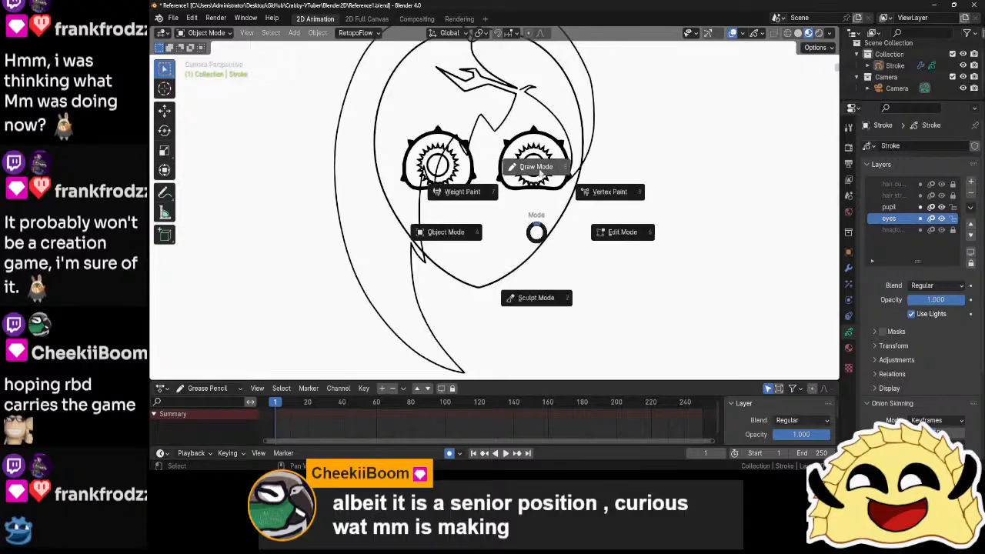
pyautogui.click(539, 168)
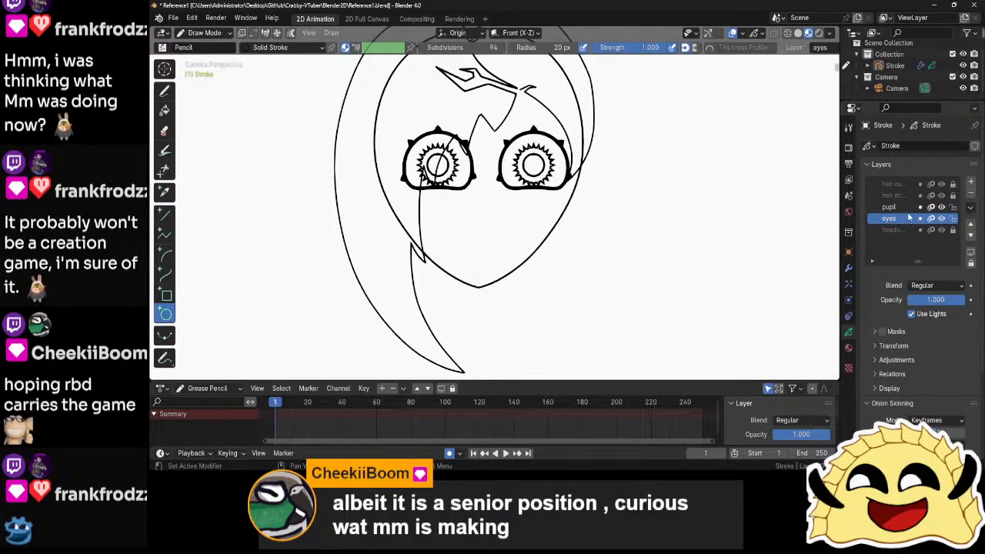
pyautogui.scroll(-7, 661, 278)
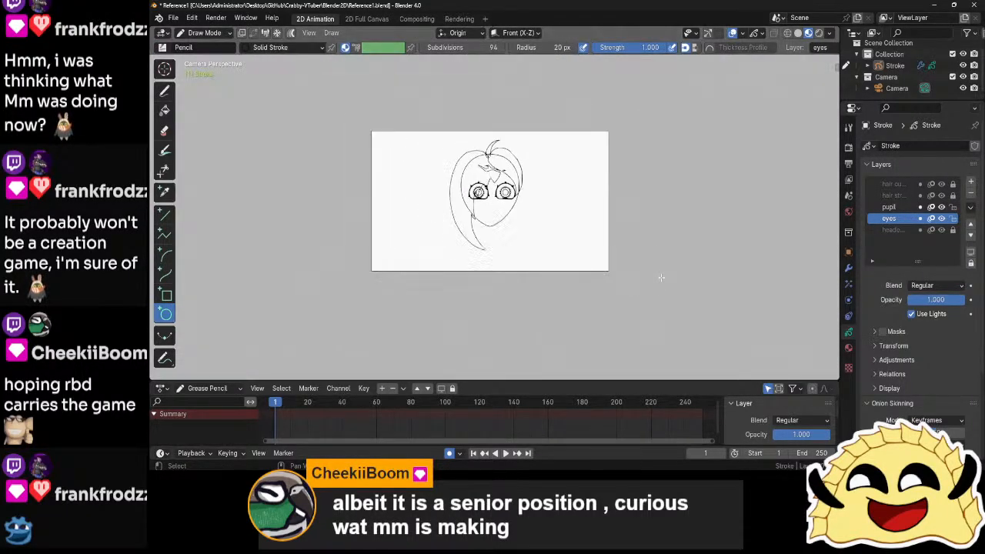
pyautogui.scroll(4, 658, 277)
# - Shift both eyes together slightly toward -X in Edit Mode to centre them on the face, and return to Object Mode
pyautogui.press('Tab')
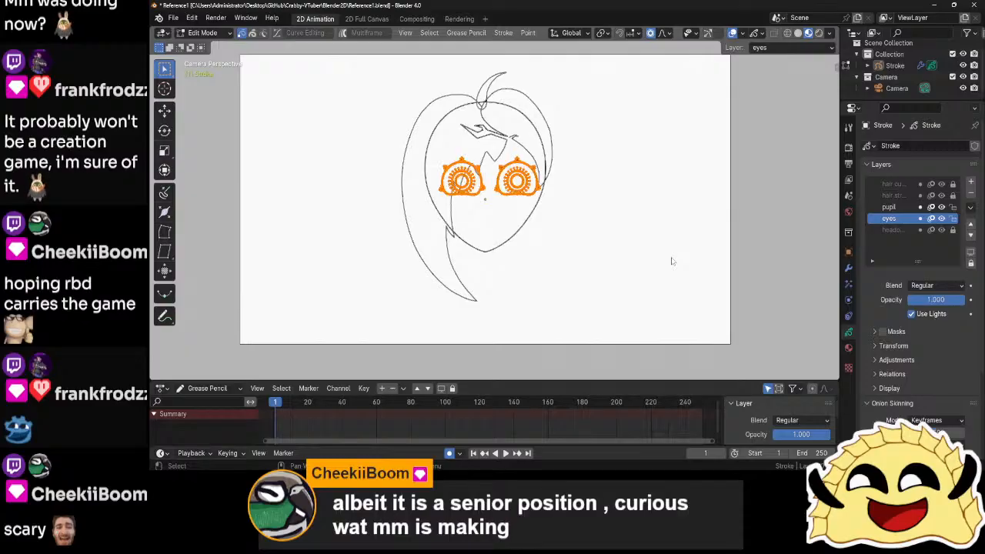
pyautogui.press('g')
pyautogui.press('x')
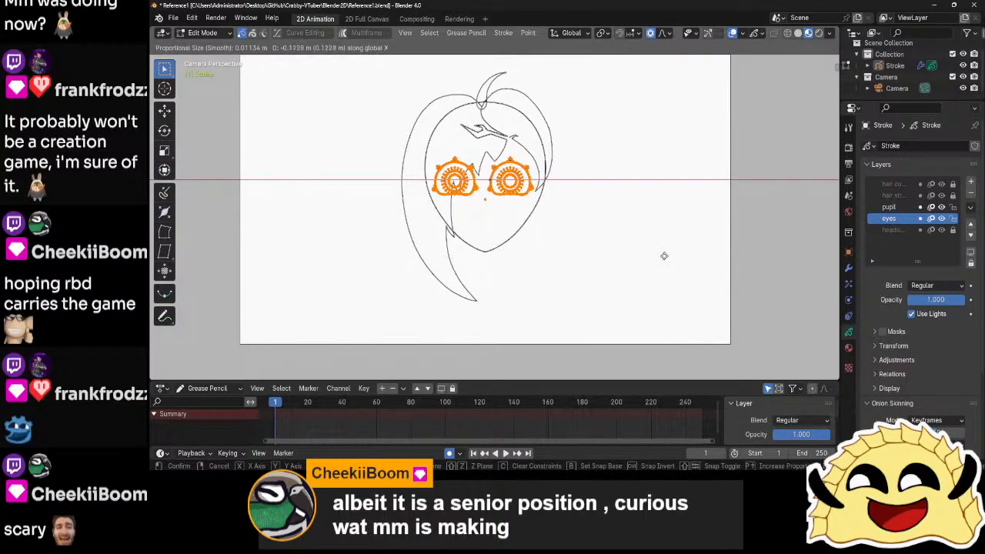
pyautogui.click(666, 256)
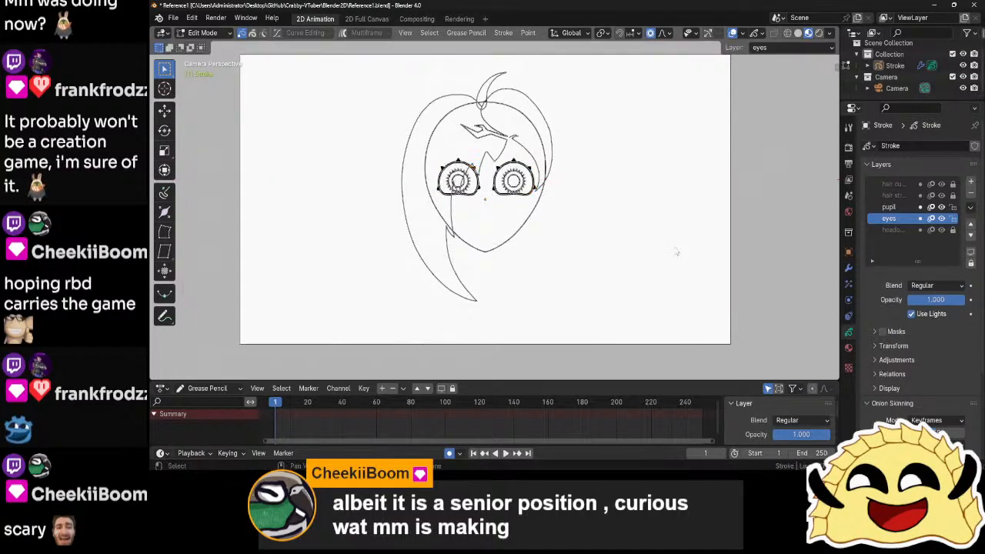
pyautogui.press('Tab')
pyautogui.scroll(2, 629, 255)
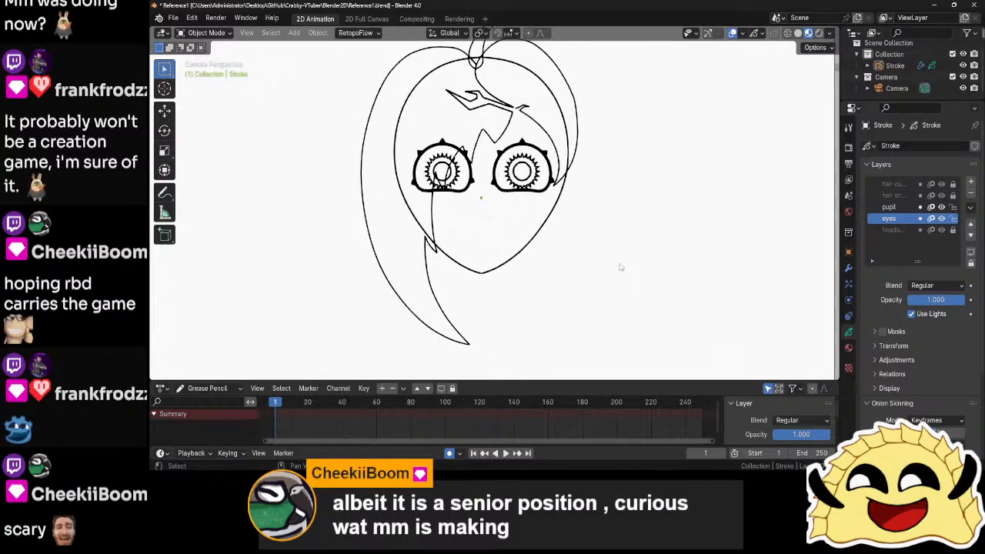
# - Add a Grease Pencil layer directly above the head outline layer and name it mouth
pyautogui.click(897, 232)
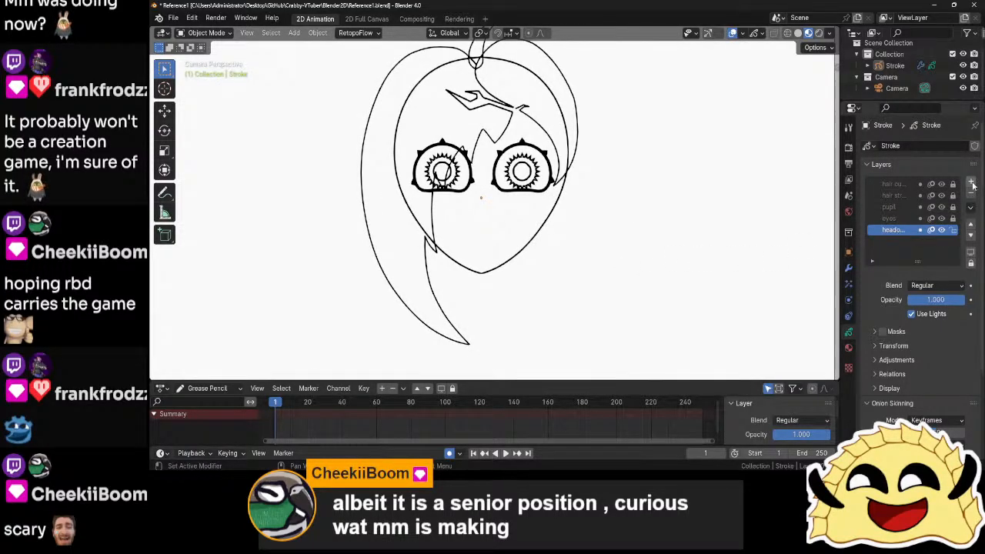
pyautogui.click(971, 182)
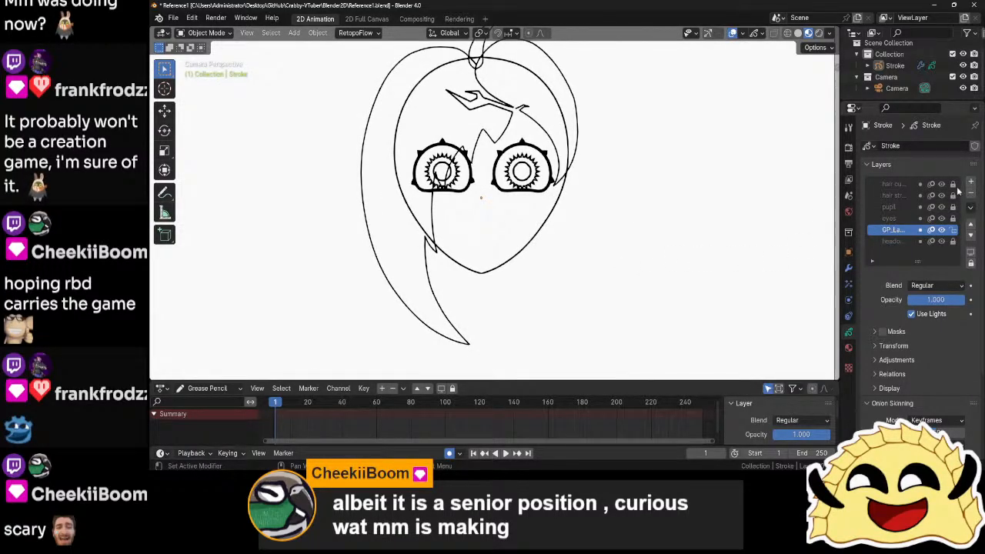
pyautogui.doubleClick(894, 231)
pyautogui.write('mouth')
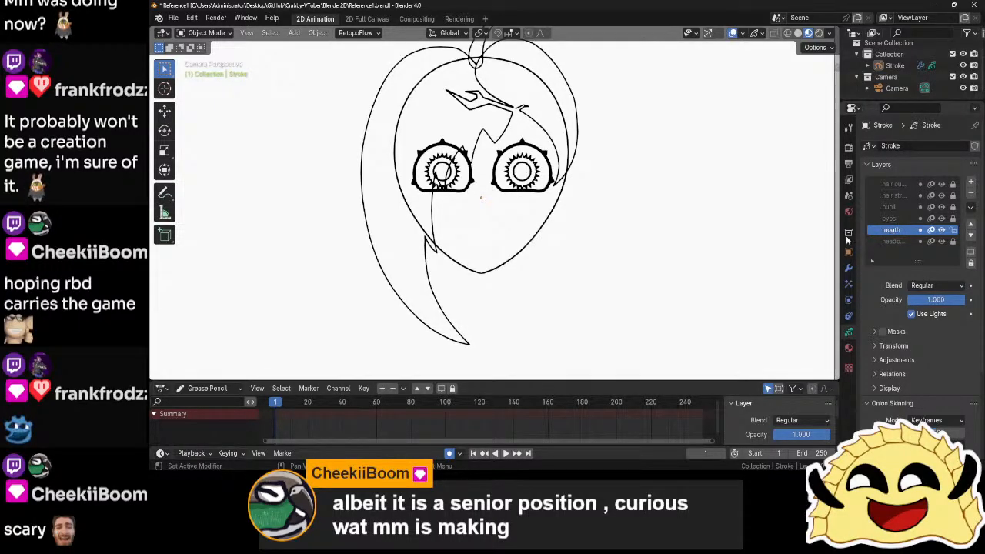
# - Draw a closed, wide grin with jagged zigzag teeth freehand between the eyes and the chin, using the Draw tool on the mouth layer
pyautogui.hotkey('ctrl', 'Tab')
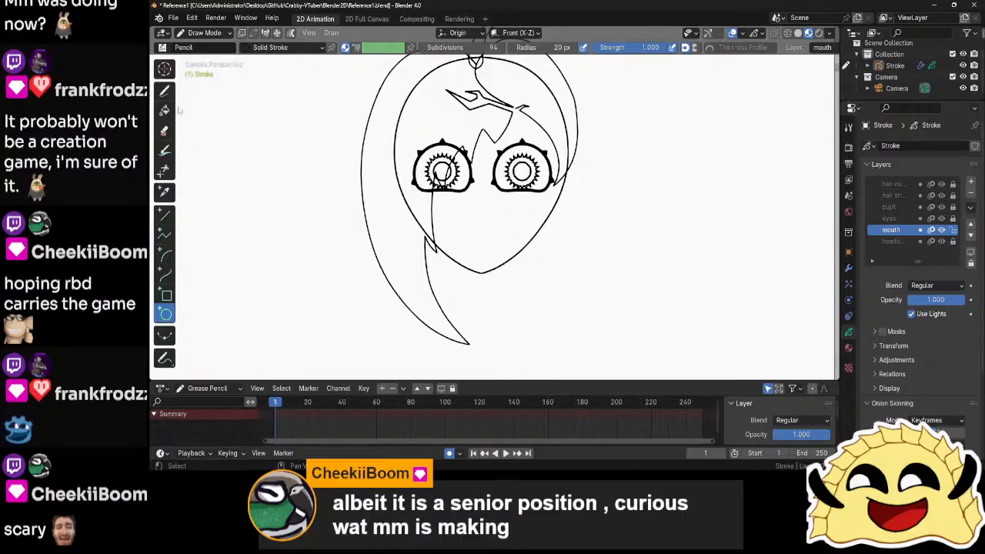
pyautogui.click(164, 90)
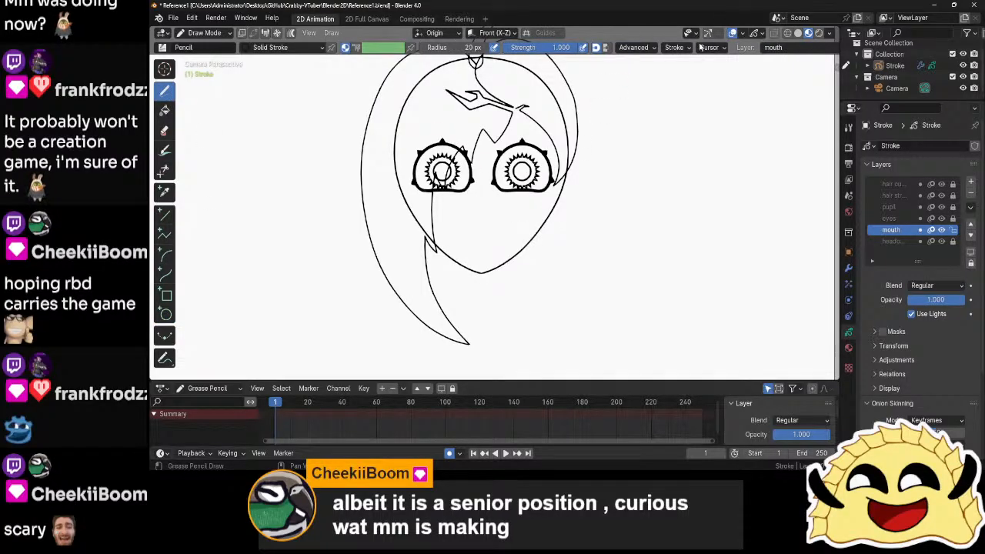
pyautogui.click(675, 48)
pyautogui.scroll(5, 465, 215)
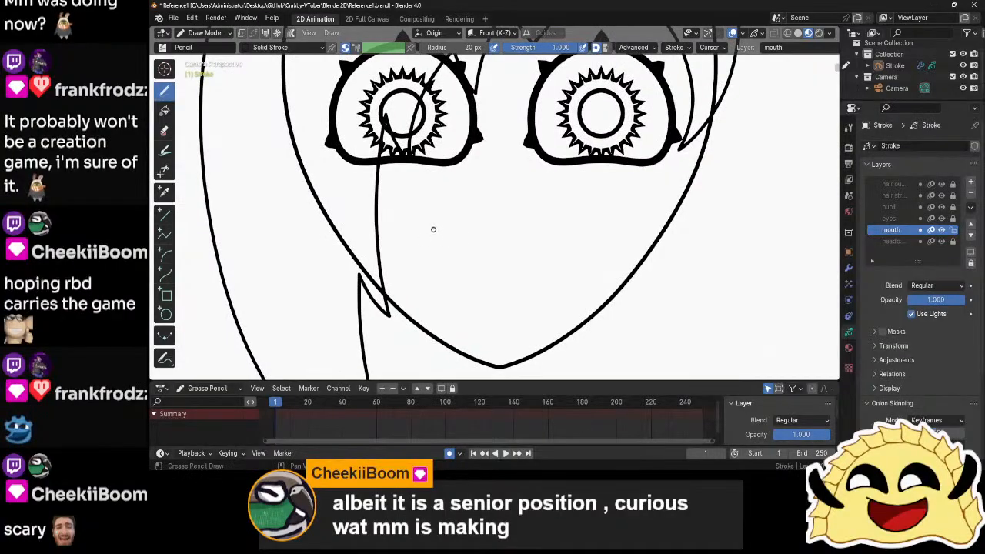
pyautogui.moveTo(421, 213)
pyautogui.mouseDown()
pyautogui.moveTo(445, 248)
pyautogui.moveTo(526, 271)
pyautogui.moveTo(578, 198)
pyautogui.moveTo(529, 294)
pyautogui.moveTo(519, 283)
pyautogui.moveTo(507, 297)
pyautogui.moveTo(483, 279)
pyautogui.moveTo(468, 291)
pyautogui.moveTo(457, 281)
pyautogui.moveTo(420, 215)
pyautogui.mouseUp()
pyautogui.press('Home')
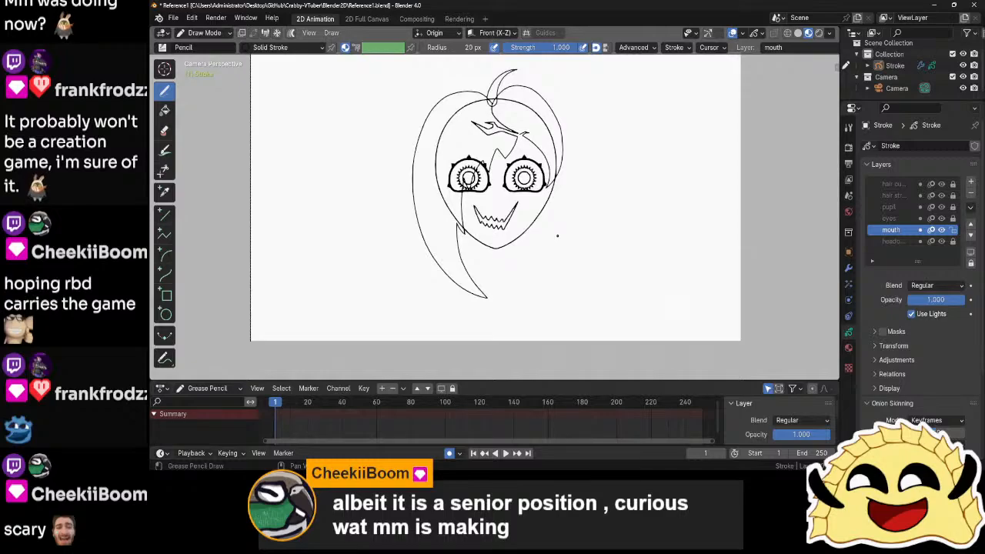
# - Enter Edit Mode on the mouth layer for editing the grin's strokes
pyautogui.scroll(-2, 558, 235)
pyautogui.hotkey('ctrl', 'Tab')
pyautogui.click(594, 225)
pyautogui.scroll(6, 538, 233)
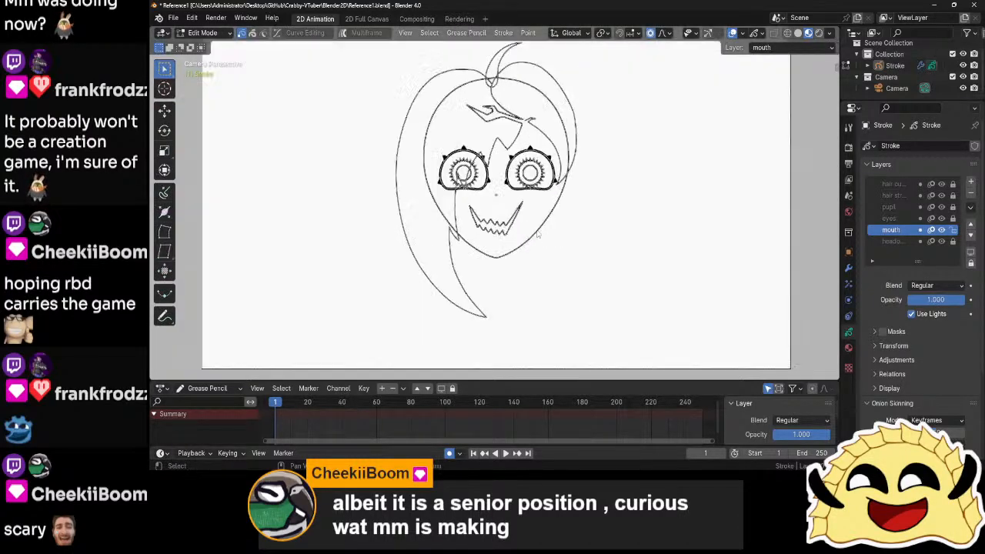
# - Scale the jagged mouth drawing down to about 0.53 of its size
pyautogui.press('a')
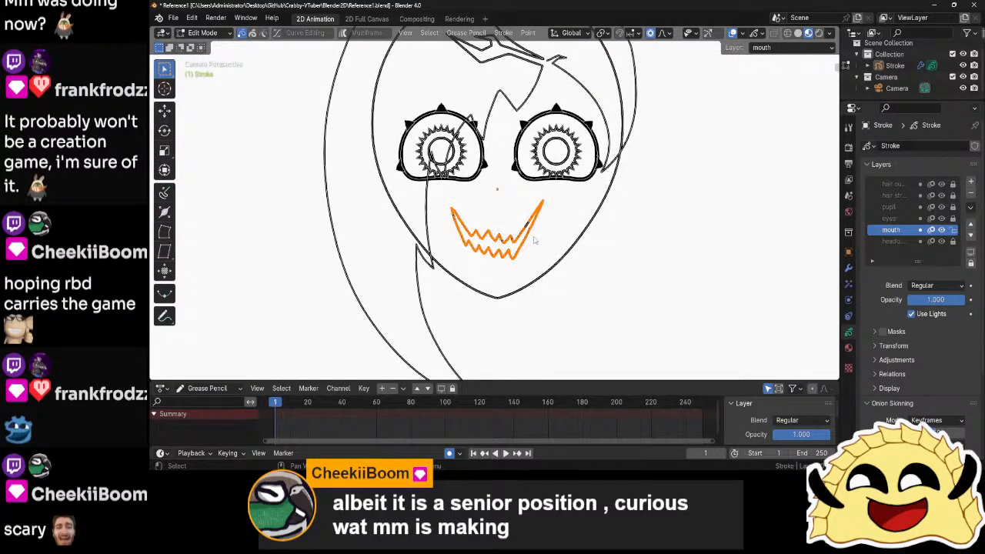
pyautogui.scroll(2, 539, 242)
pyautogui.scroll(-1, 543, 245)
pyautogui.press('s')
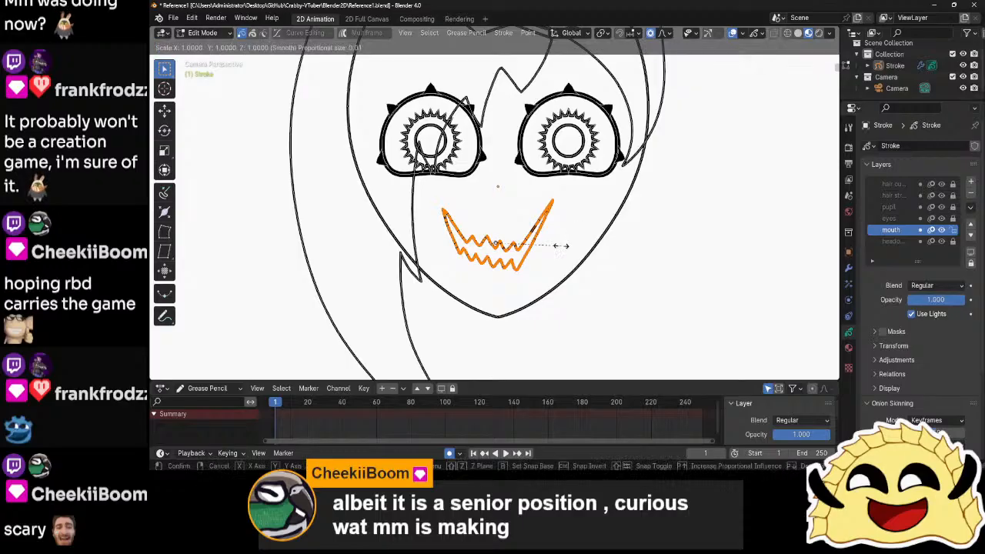
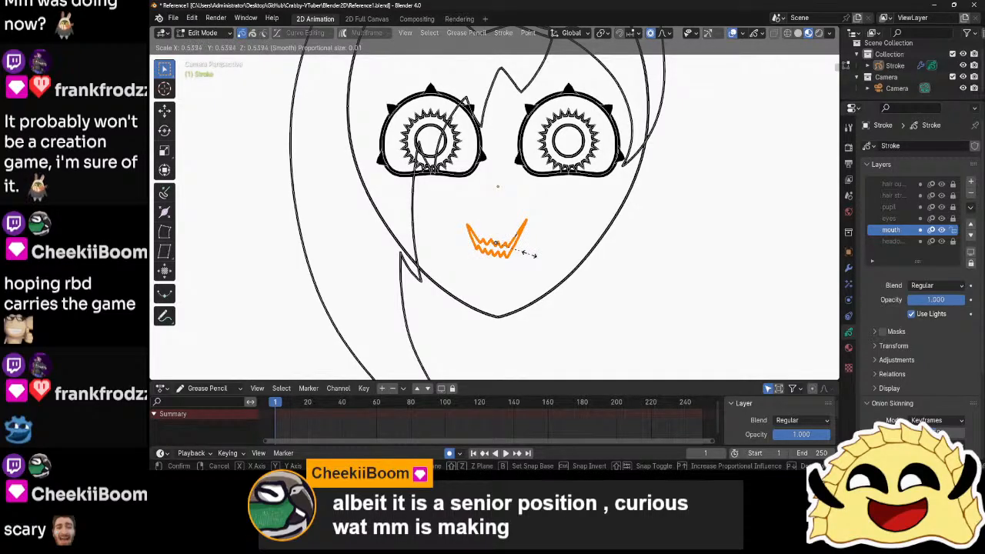
pyautogui.click(531, 256)
pyautogui.press('Tab')
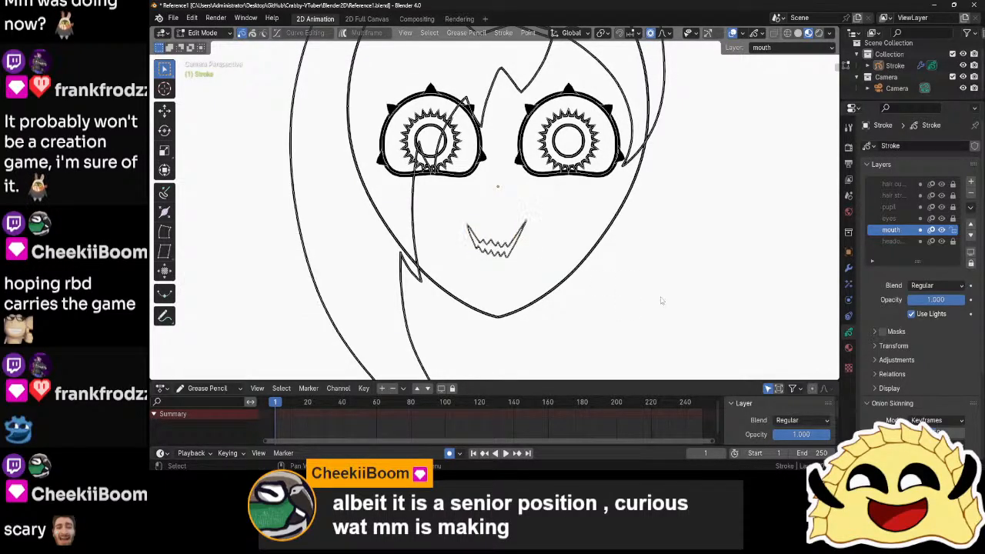
# - Delete all strokes of the jagged mouth from the mouth layer
pyautogui.scroll(-5, 639, 305)
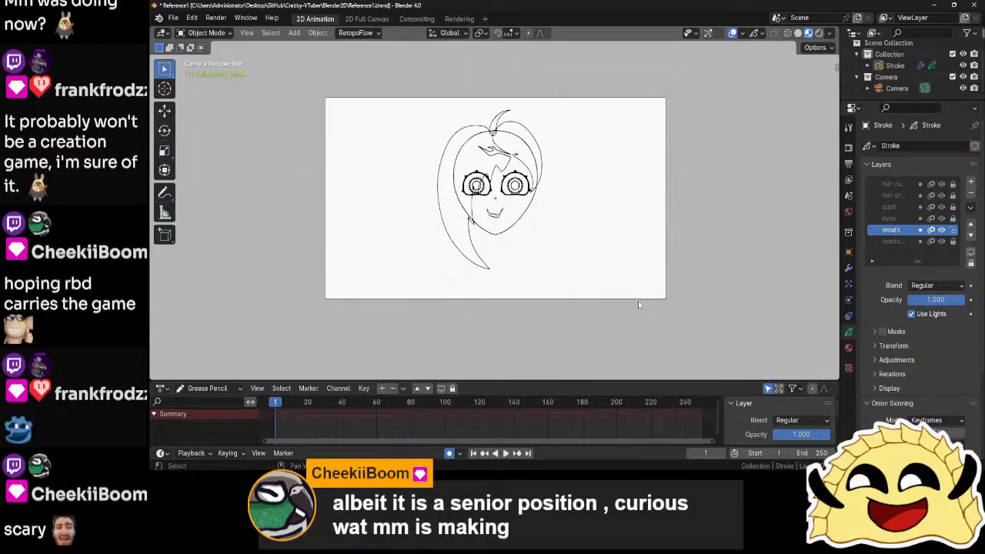
pyautogui.scroll(1, 637, 304)
pyautogui.scroll(3, 638, 305)
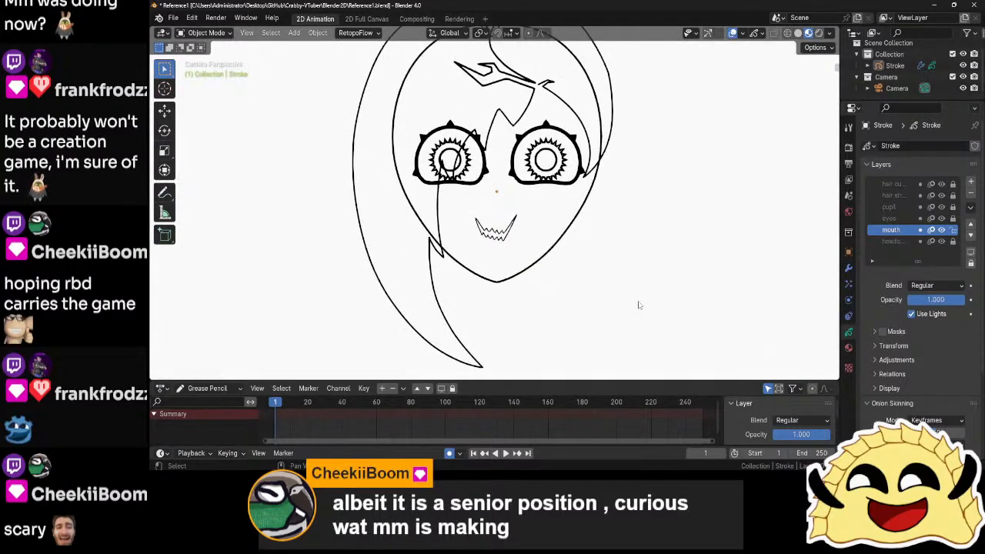
pyautogui.scroll(-2, 582, 277)
pyautogui.moveTo(583, 277)
pyautogui.keyDown('shift'); pyautogui.mouseDown(button='middle')
pyautogui.moveTo(564, 316)
pyautogui.moveTo(570, 261)
pyautogui.mouseUp(button='middle'); pyautogui.keyUp('shift')
pyautogui.scroll(3, 568, 306)
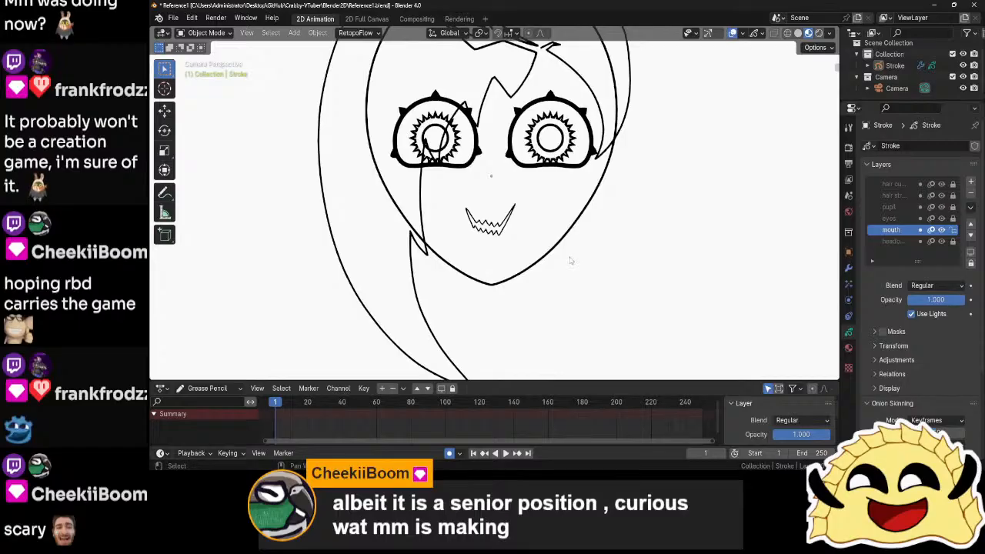
pyautogui.press('a')
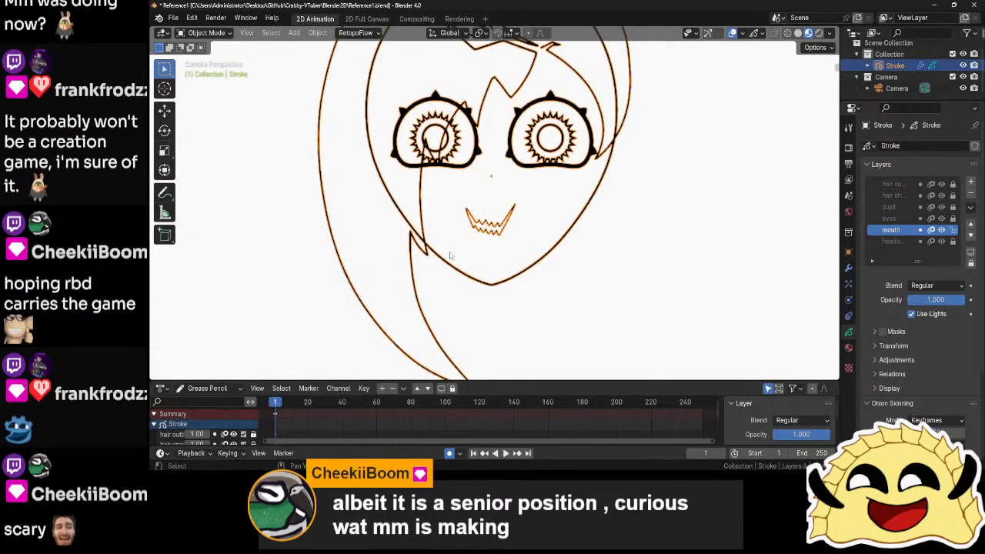
pyautogui.press('Tab')
pyautogui.moveTo(534, 196); pyautogui.dragTo(456, 242)
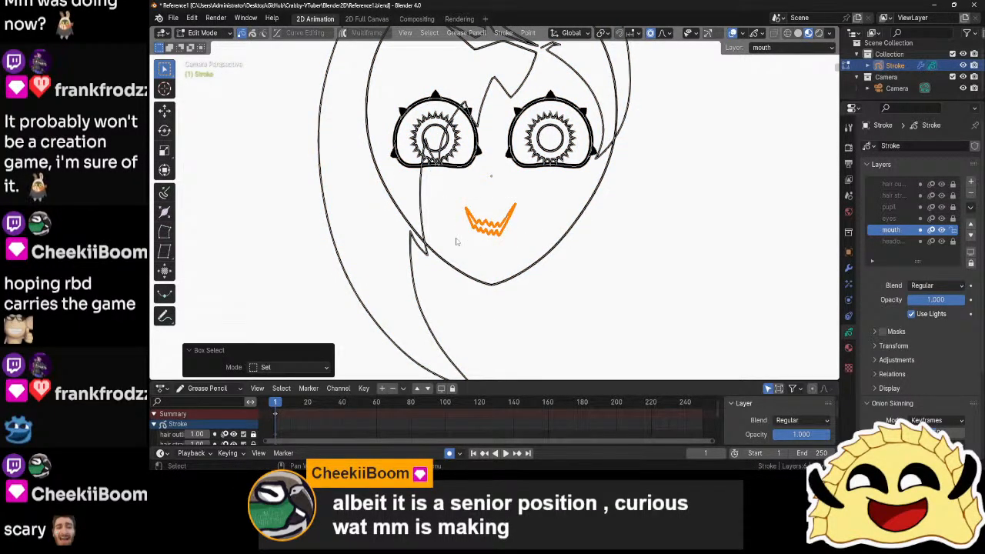
pyautogui.press('x')
pyautogui.click(455, 241)
# - Try drawing a thin crescent smile below the eyes in Draw Mode, and undo it
pyautogui.hotkey('ctrl', 'Tab')
pyautogui.click(484, 218)
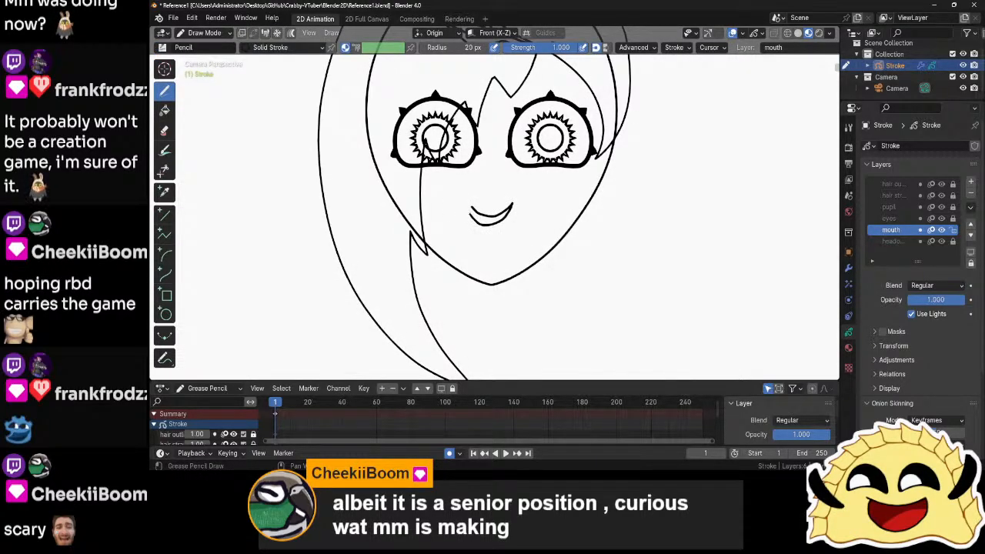
pyautogui.scroll(-7, 592, 218)
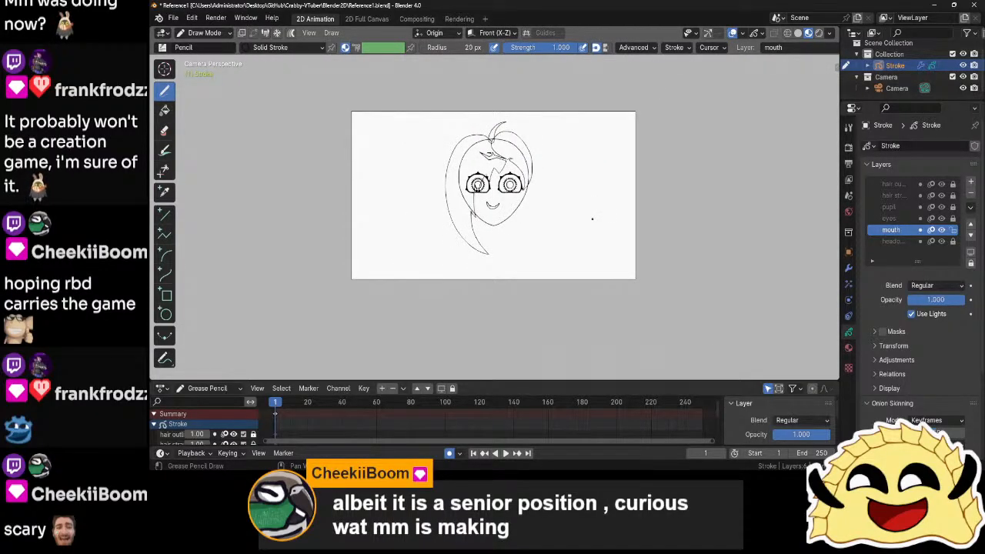
pyautogui.scroll(5, 592, 218)
pyautogui.hotkey('ctrl', 'z')
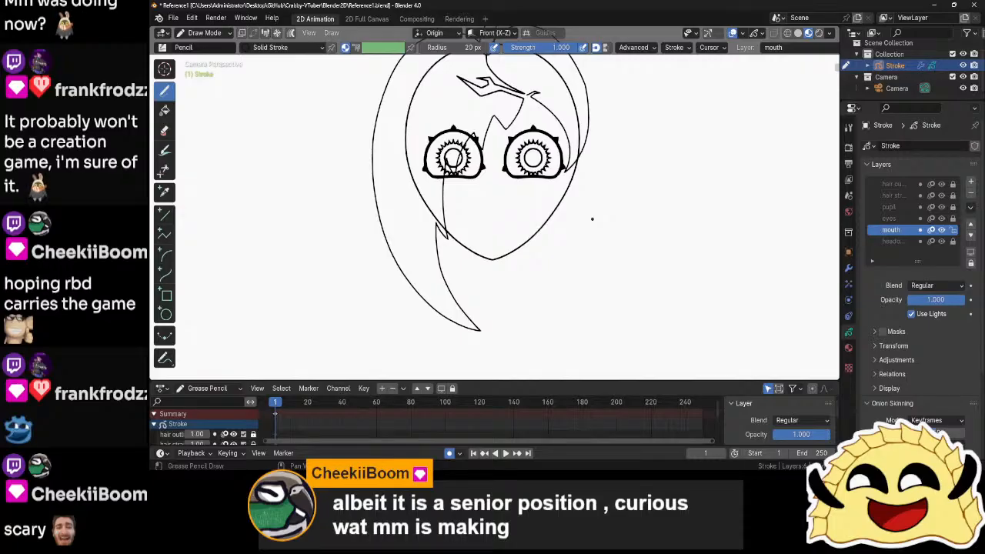
# - Draw a small, thick, filled-in smile just below the eyes with the 20 px Pencil
pyautogui.scroll(3, 592, 218)
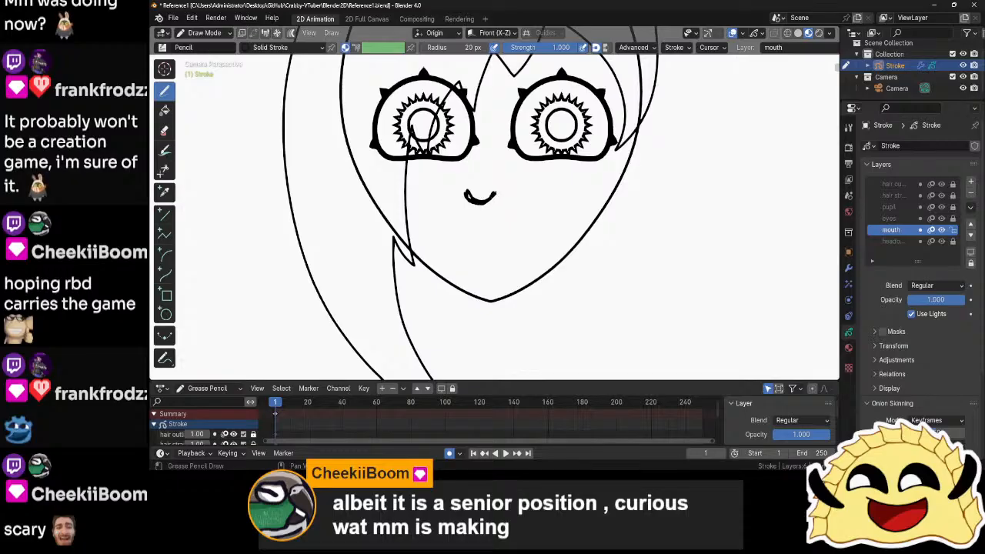
pyautogui.moveTo(475, 202); pyautogui.dragTo(493, 202)
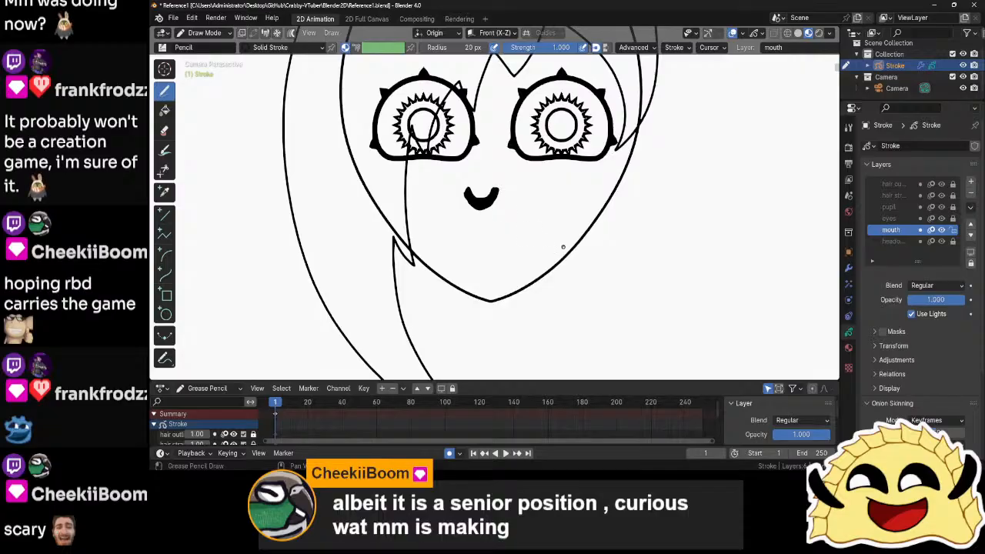
pyautogui.scroll(-7, 562, 247)
pyautogui.scroll(6, 565, 247)
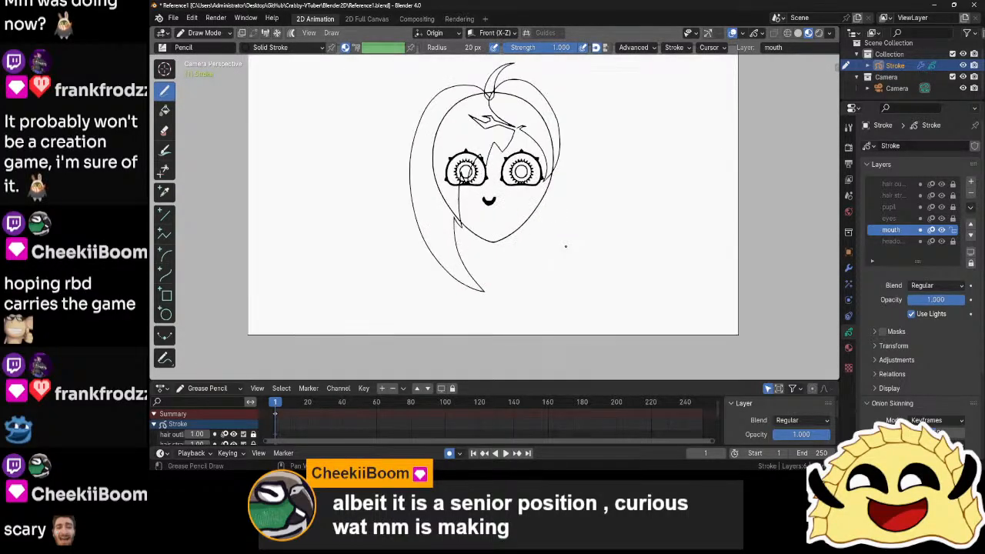
pyautogui.moveTo(573, 231); pyautogui.dragTo(556, 275, button='middle')
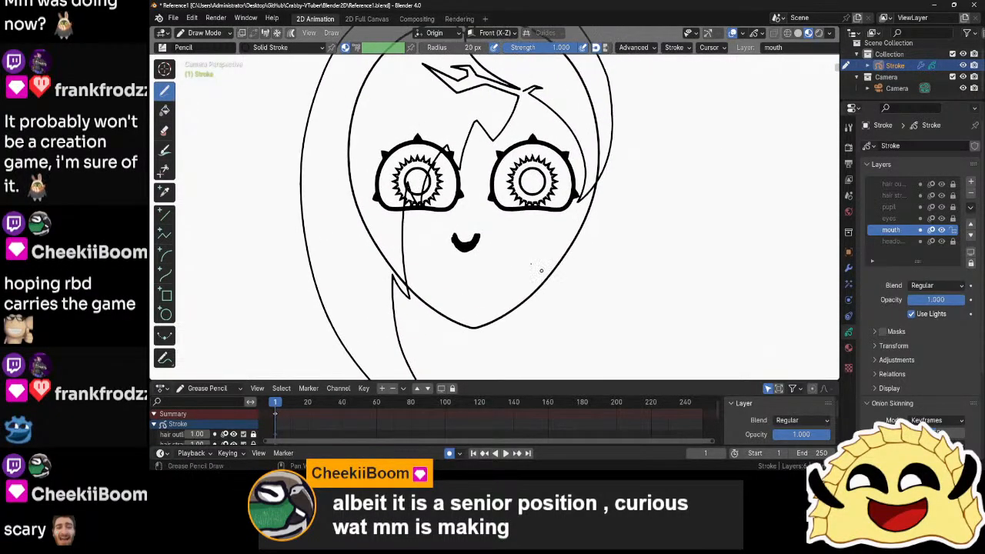
# - Move the small thick smile slightly lower and centre it on the face between the eyes
pyautogui.hotkey('ctrl', 'Tab')
pyautogui.moveTo(504, 224); pyautogui.dragTo(436, 265)
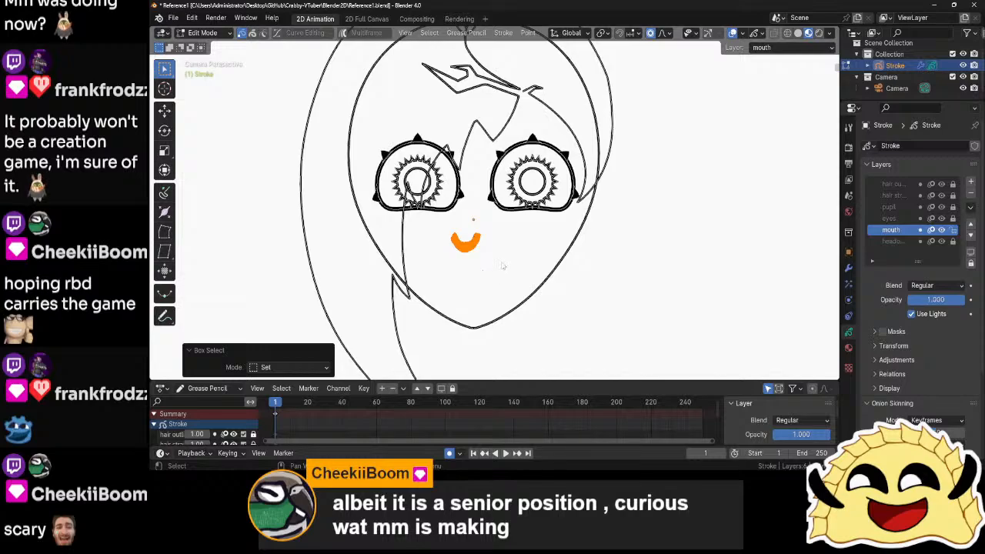
pyautogui.press('g')
pyautogui.click(514, 271)
pyautogui.press('Tab')
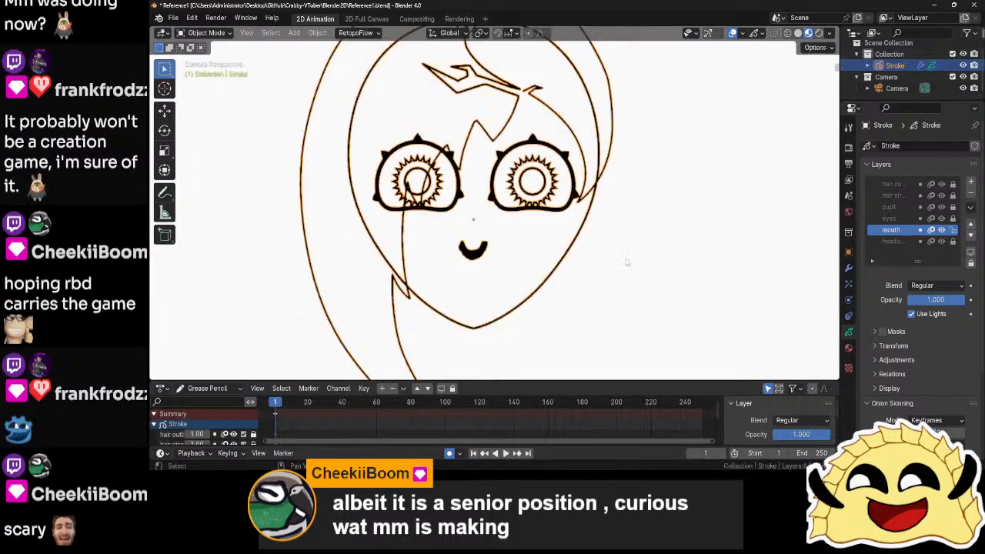
# - Delete the small thick smile from the mouth layer
pyautogui.click(618, 267)
pyautogui.press('Home')
pyautogui.scroll(6, 619, 279)
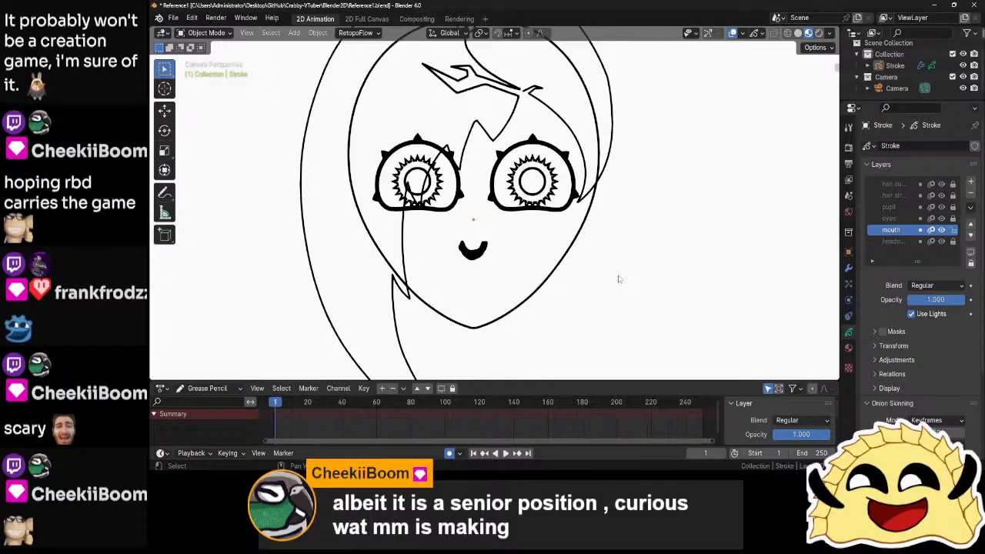
pyautogui.press('Home')
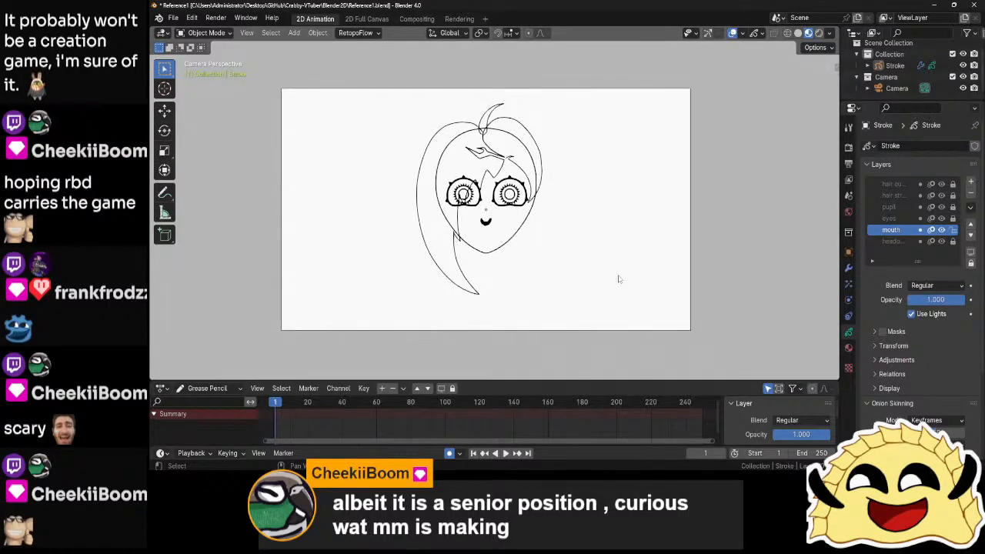
pyautogui.scroll(3, 618, 278)
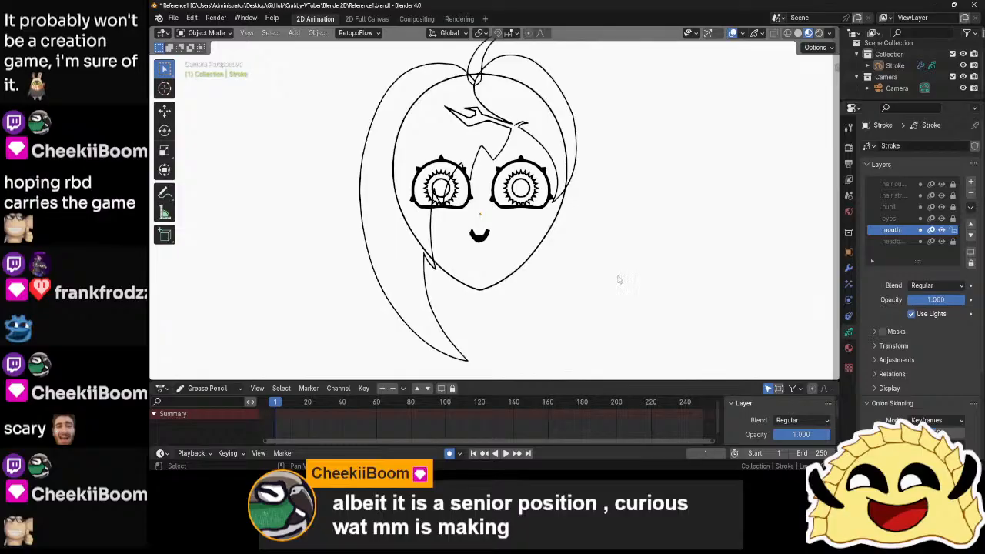
pyautogui.scroll(3, 531, 275)
pyautogui.press('Tab')
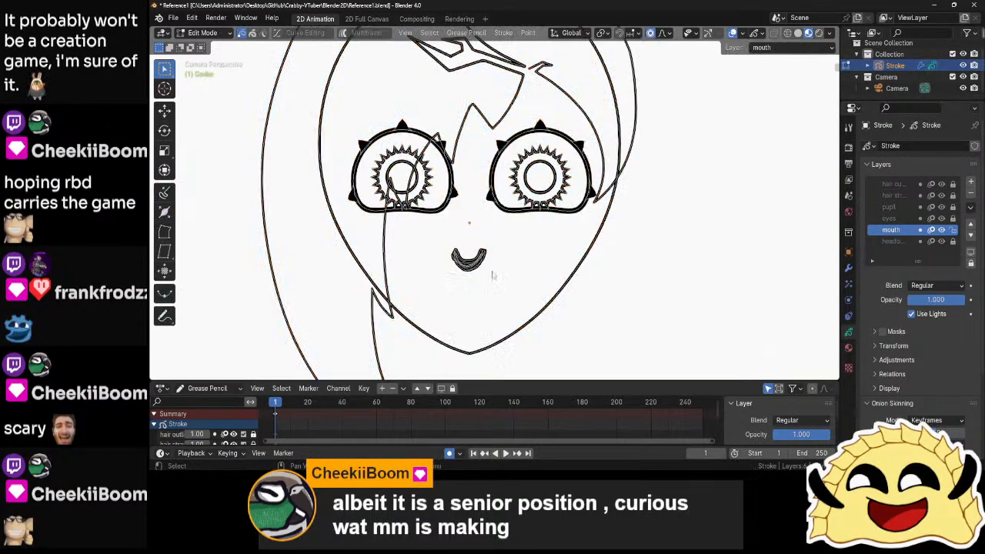
pyautogui.moveTo(492, 274); pyautogui.dragTo(417, 286)
pyautogui.press('x')
pyautogui.click(468, 284)
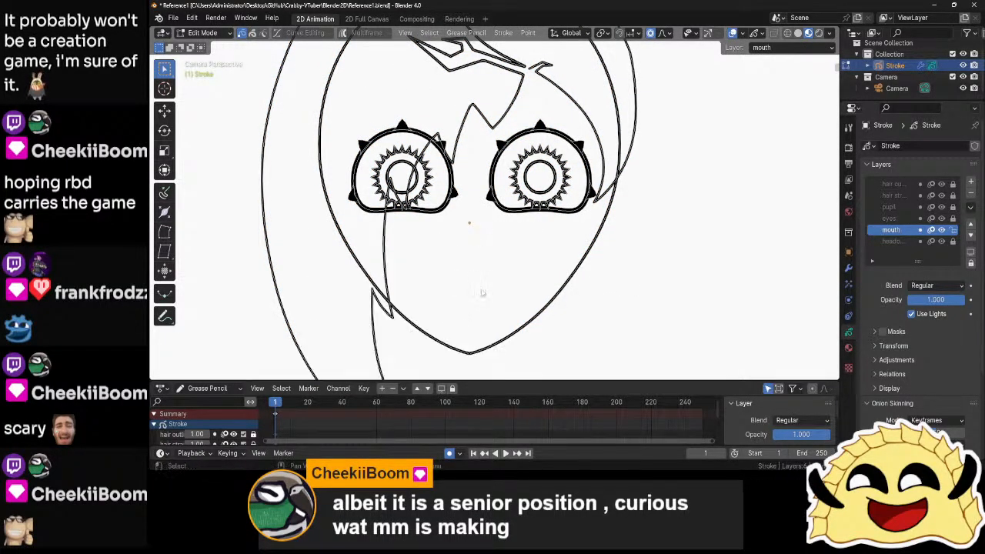
# - Place a single pencil dot at the mouth's left corner and select it in Edit Mode
pyautogui.press('Tab')
pyautogui.scroll(1, 486, 246)
pyautogui.keyDown('shift'); pyautogui.moveTo(490, 261); pyautogui.dragTo(513, 224, button='middle'); pyautogui.keyUp('shift')
pyautogui.scroll(-1, 513, 224)
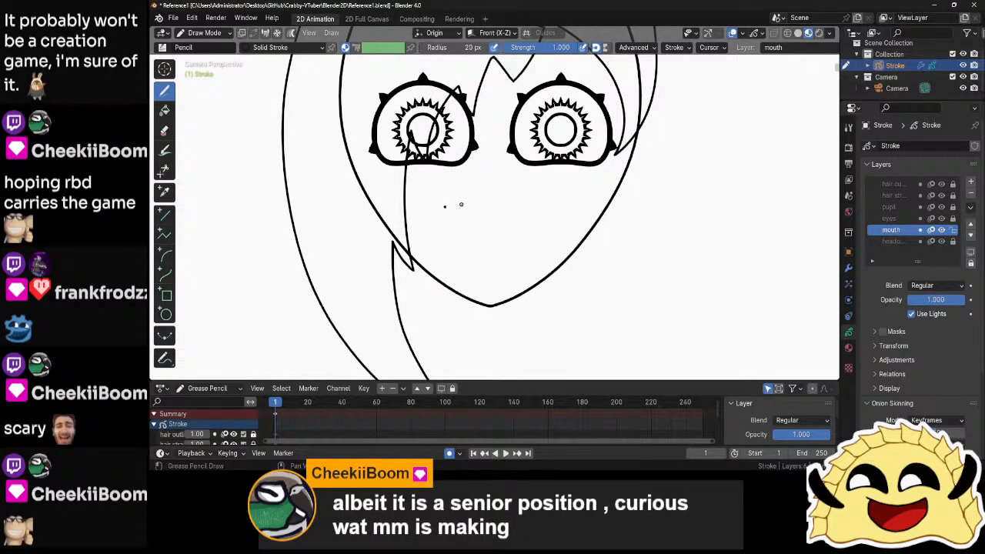
pyautogui.press('Tab')
pyautogui.moveTo(435, 198); pyautogui.dragTo(472, 228)
# - Extrude the dot point by point into a wide U-shaped smile across the lower face
pyautogui.scroll(1, 475, 228)
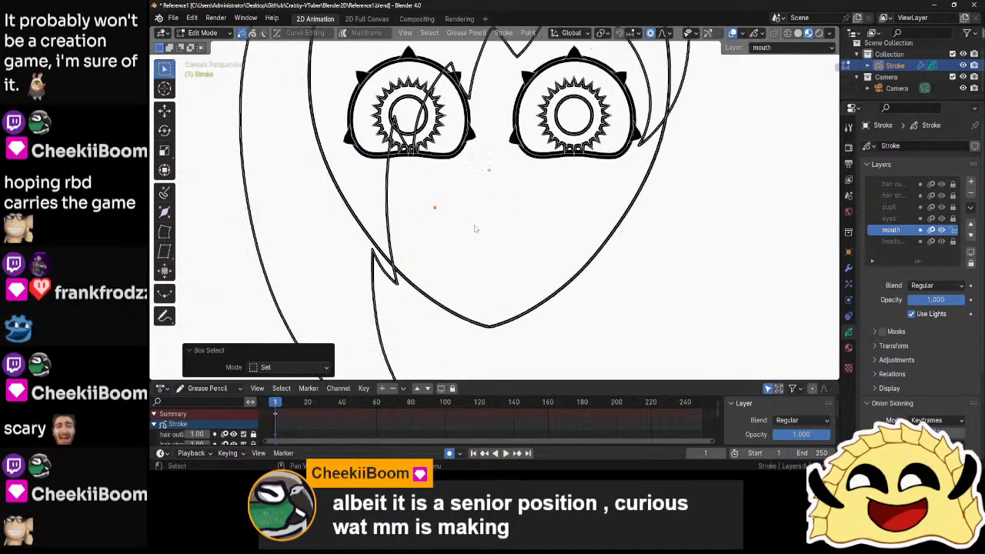
pyautogui.press('e')
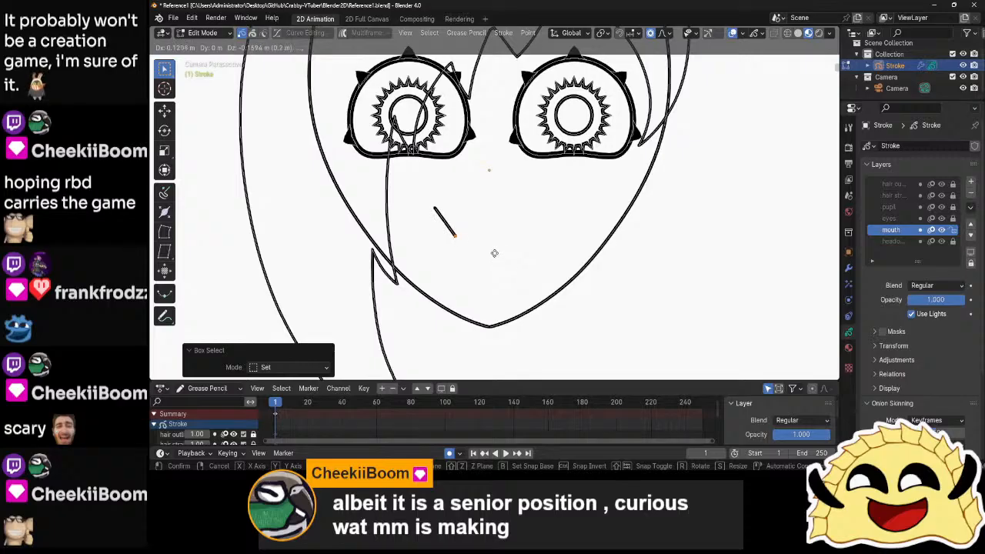
pyautogui.click(493, 253)
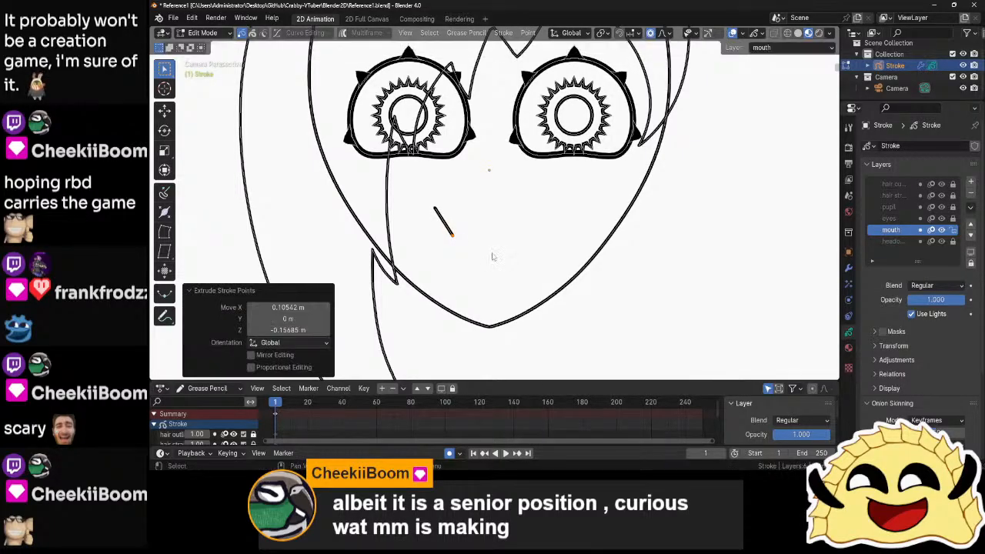
pyautogui.press('e')
pyautogui.click(527, 269)
pyautogui.press('e')
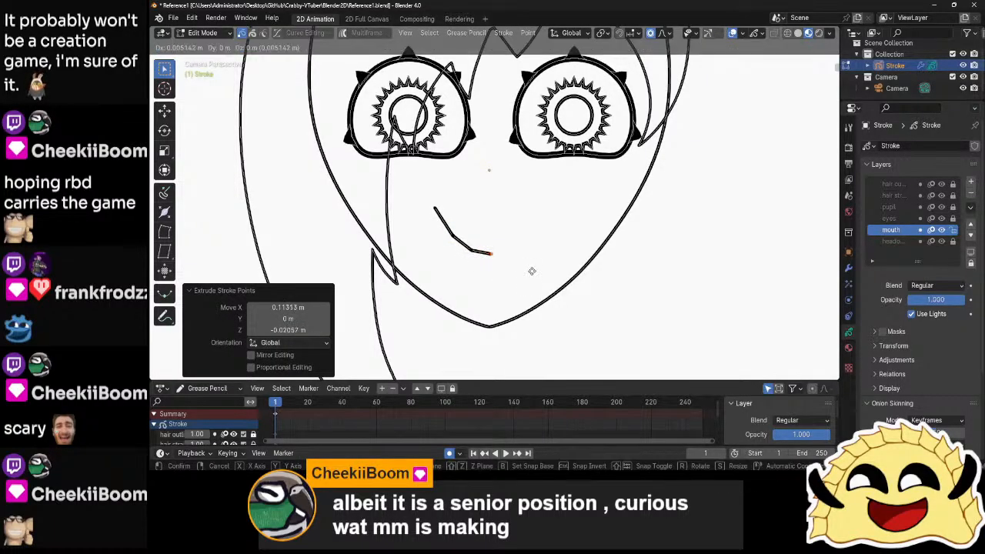
pyautogui.click(554, 268)
pyautogui.press('e')
pyautogui.click(569, 254)
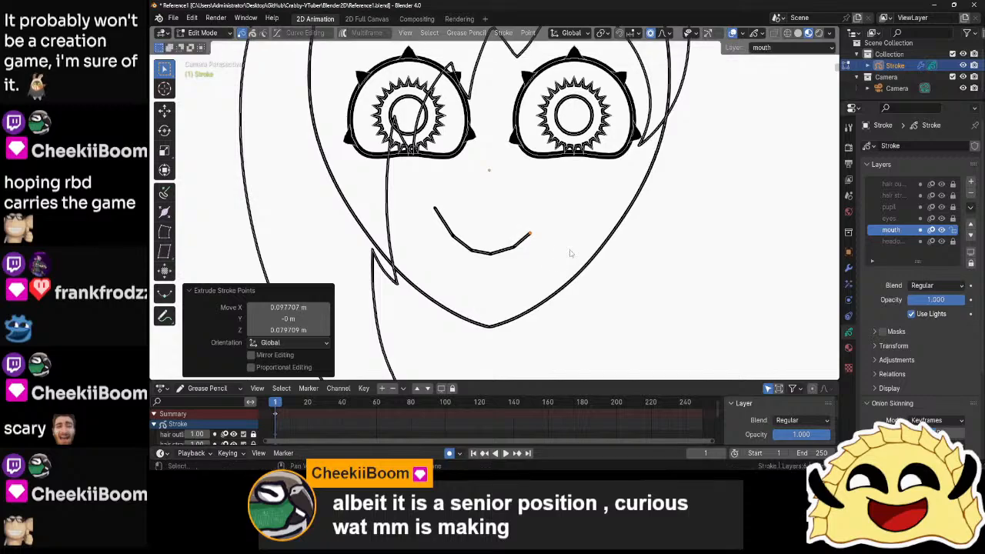
pyautogui.press('e')
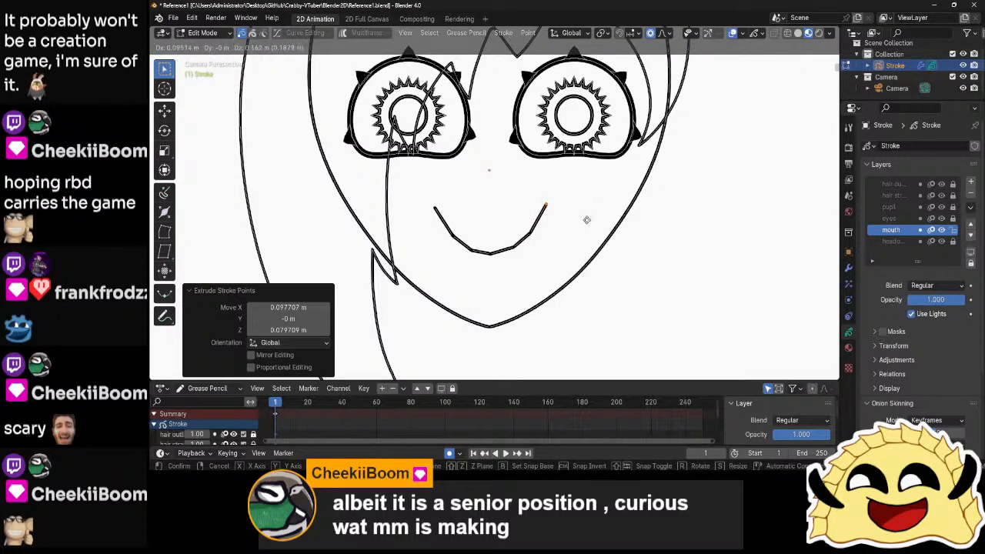
pyautogui.click(586, 221)
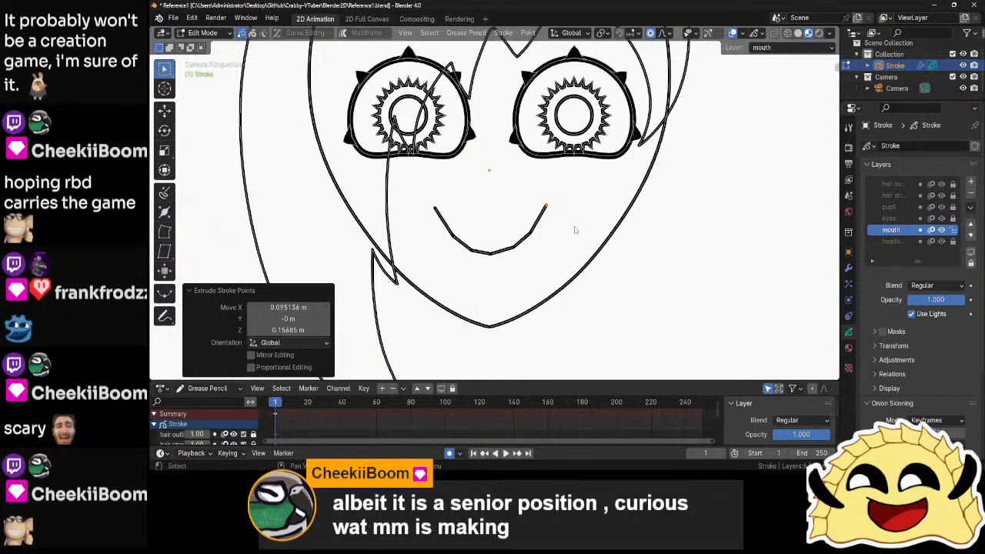
pyautogui.click(533, 237)
pyautogui.press('g')
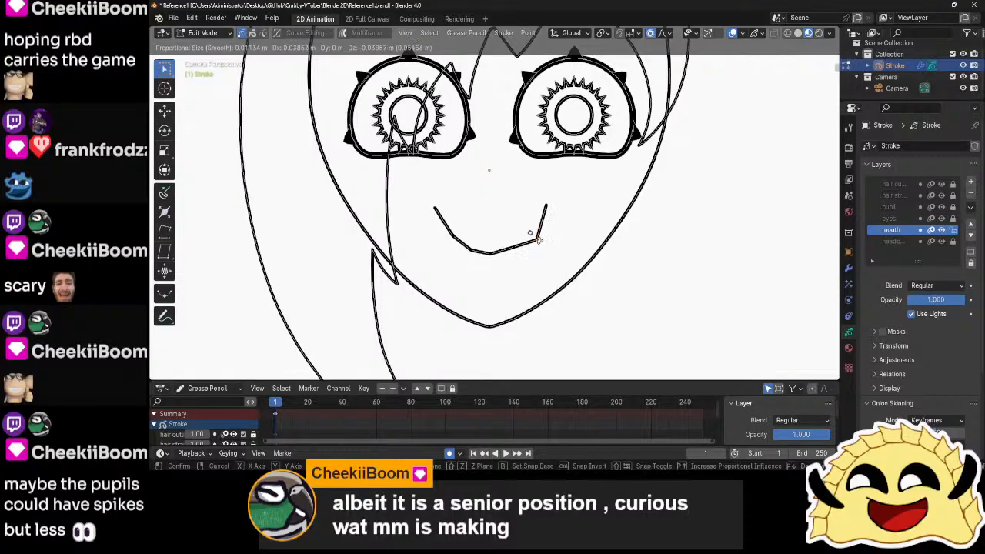
pyautogui.rightClick(539, 242)
# - Undo the extruded smile curve together with its starting dot and return to Draw Mode
pyautogui.hotkey('ctrl', 'z')
pyautogui.hotkey('ctrl', 'z')
pyautogui.hotkey('ctrl', 'z')
pyautogui.hotkey('ctrl', 'z')
pyautogui.hotkey('ctrl', 'z')
pyautogui.hotkey('ctrl', 'z')
pyautogui.hotkey('ctrl', 'z')
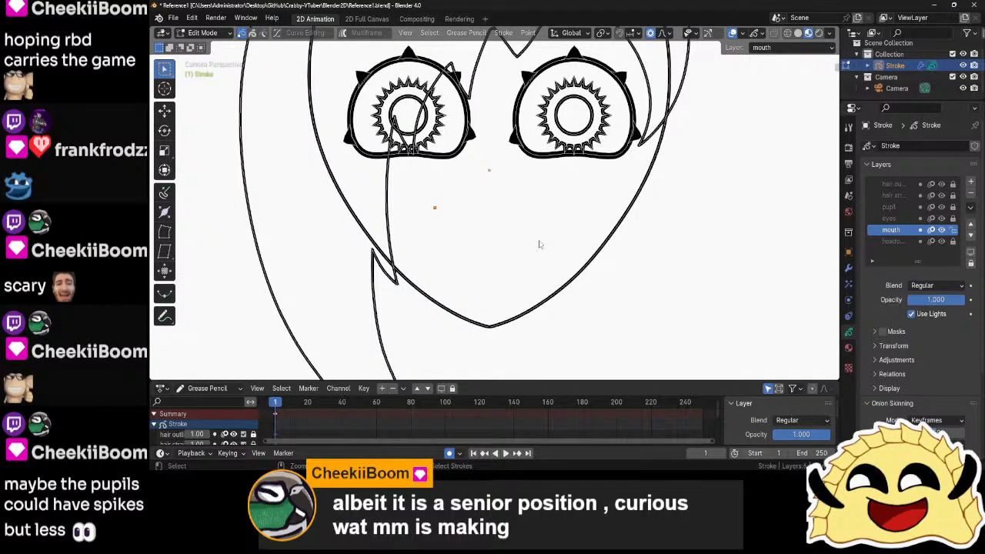
pyautogui.press('Tab')
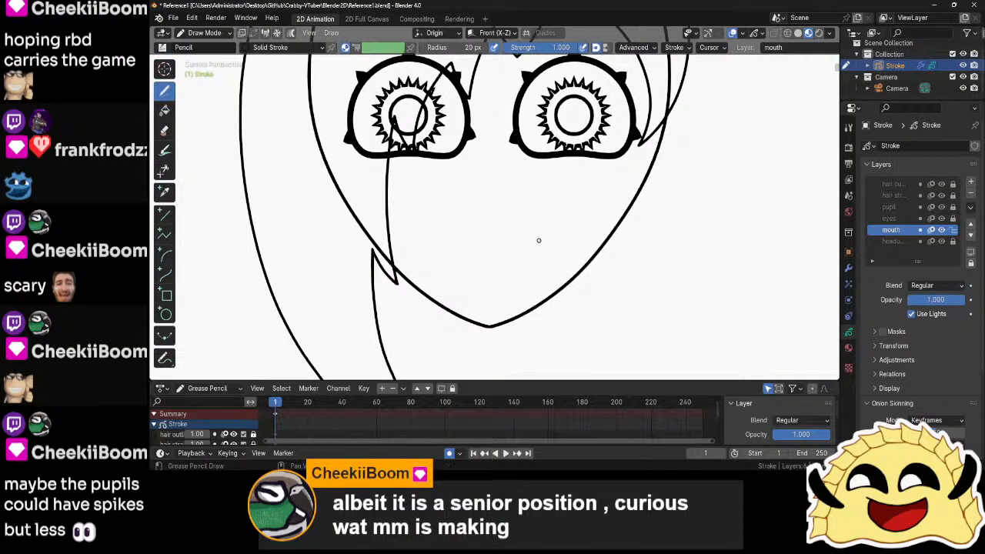
# - Lower the Pencil strength to 0.353 and draw a faint curved smile centred below the eyes
pyautogui.hotkey('ctrl', 'Tab')
pyautogui.click(541, 176)
pyautogui.click(677, 48)
pyautogui.moveTo(558, 47); pyautogui.dragTo(531, 47)
pyautogui.moveTo(455, 205)
pyautogui.mouseDown()
pyautogui.moveTo(485, 244)
pyautogui.moveTo(501, 241)
pyautogui.moveTo(520, 230)
pyautogui.moveTo(531, 192)
pyautogui.mouseUp()
pyautogui.scroll(-6, 564, 220)
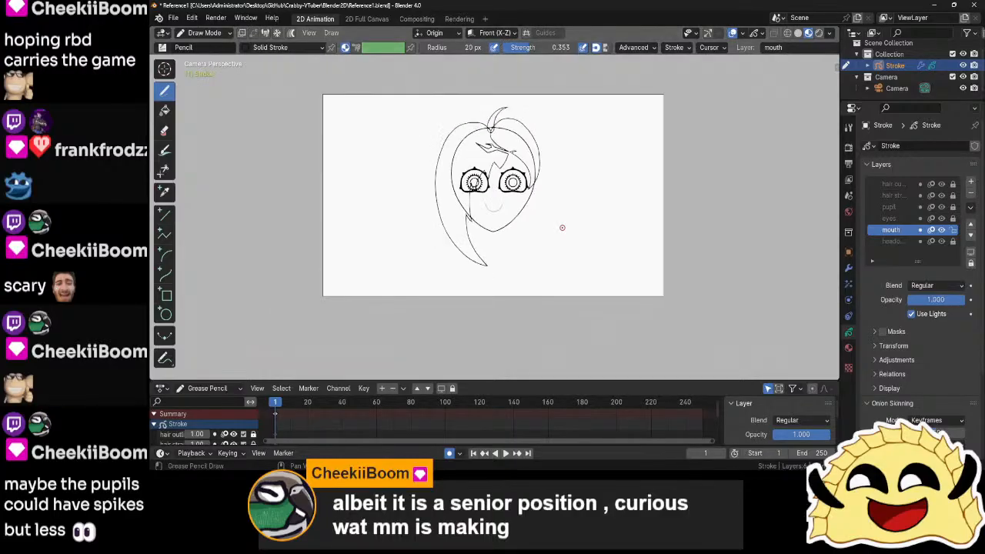
# - Raise the Pencil strength to 1.000 and place a dot just above the faint smile's left end, finishing in Edit Mode
pyautogui.scroll(6, 563, 226)
pyautogui.moveTo(550, 47); pyautogui.dragTo(598, 48)
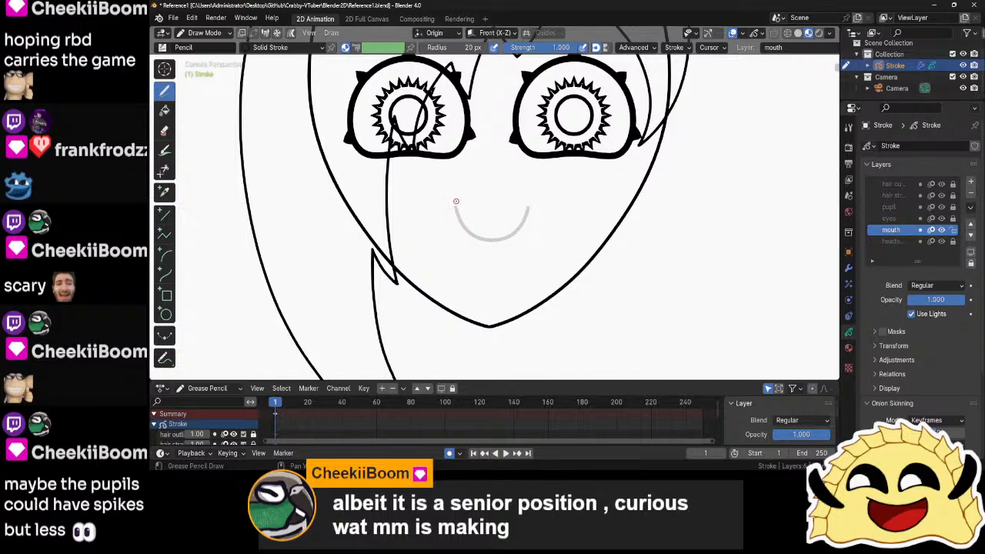
pyautogui.press('Tab')
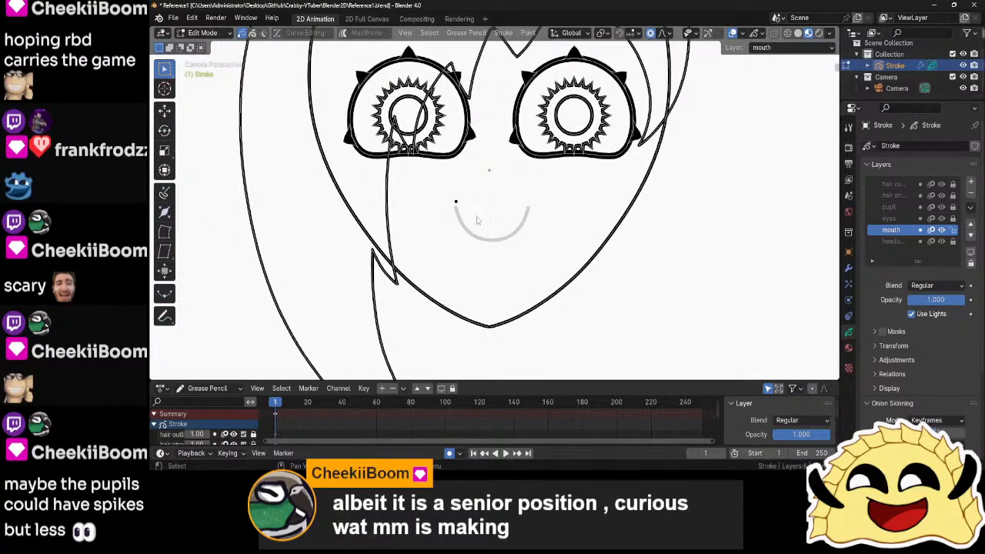
pyautogui.keyDown('shift'); pyautogui.moveTo(477, 220); pyautogui.dragTo(478, 272, button='middle'); pyautogui.keyUp('shift')
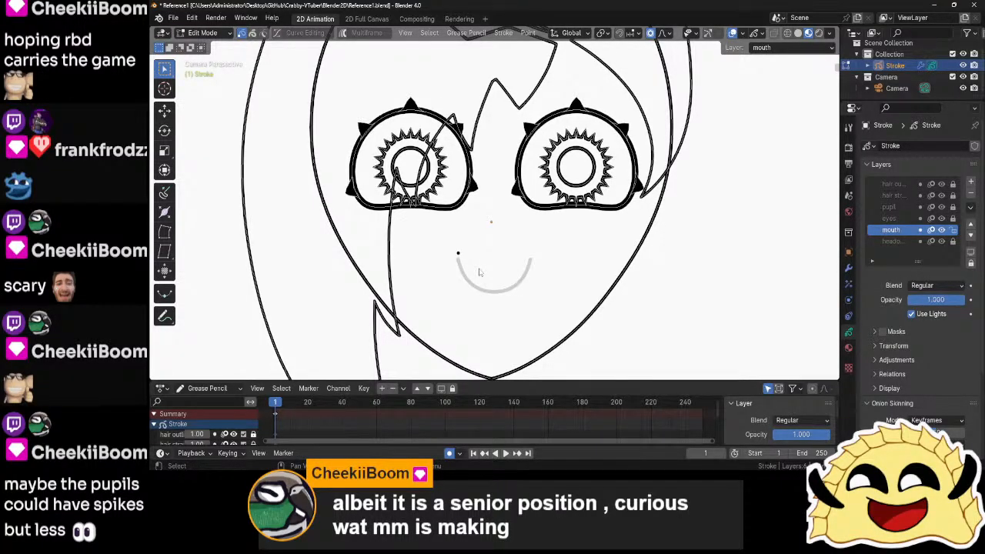
# - Make the pupil layer active and select all outer spike tips of the ring in the character's right-hand eye as viewed
pyautogui.scroll(6, 550, 142)
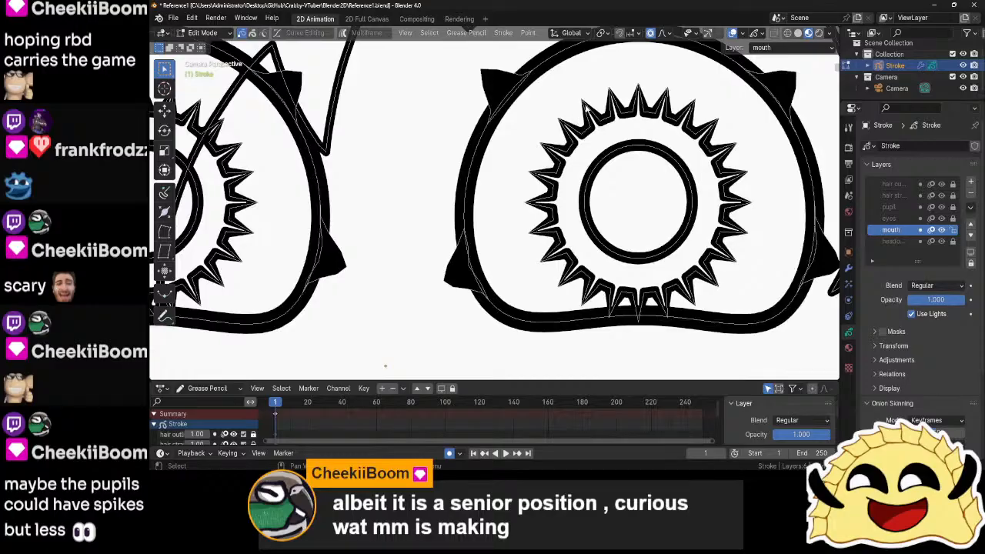
pyautogui.click(896, 207)
pyautogui.keyDown('shift'); pyautogui.click(638, 85); pyautogui.keyUp('shift')
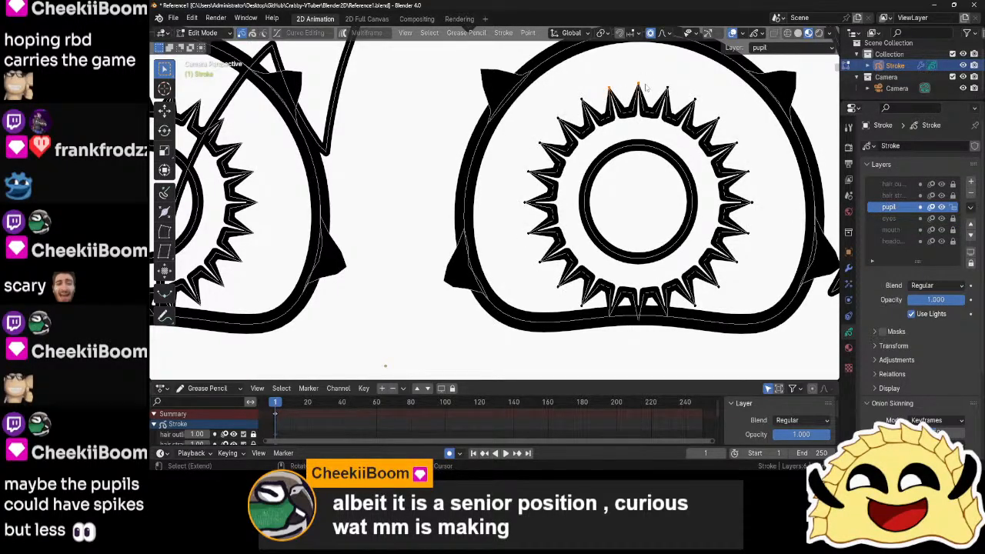
pyautogui.keyDown('shift'); pyautogui.click(694, 99); pyautogui.keyUp('shift')
pyautogui.keyDown('shift'); pyautogui.click(751, 202); pyautogui.keyUp('shift')
pyautogui.keyDown('shift'); pyautogui.click(529, 231); pyautogui.keyUp('shift')
pyautogui.keyDown('shift'); pyautogui.click(526, 202); pyautogui.keyUp('shift')
pyautogui.keyDown('shift'); pyautogui.click(529, 171); pyautogui.keyUp('shift')
pyautogui.keyDown('shift'); pyautogui.click(541, 144); pyautogui.keyUp('shift')
pyautogui.keyDown('shift'); pyautogui.click(559, 117); pyautogui.keyUp('shift')
# - Try scaling the selected spike tips in toward the pupil's centre, check them against the other eye and undo the scaling
pyautogui.press('s')
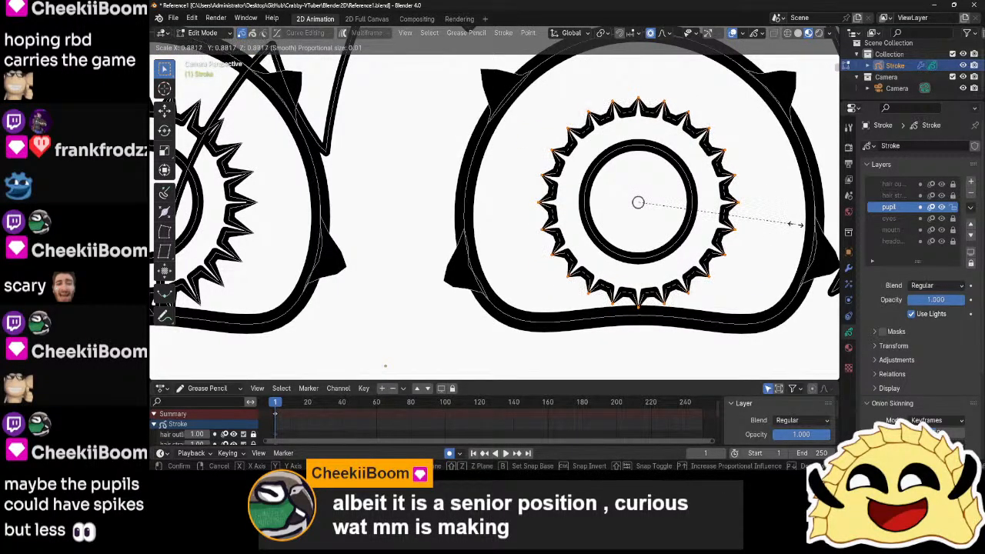
pyautogui.click(785, 230)
pyautogui.press('Tab')
pyautogui.scroll(-6, 776, 232)
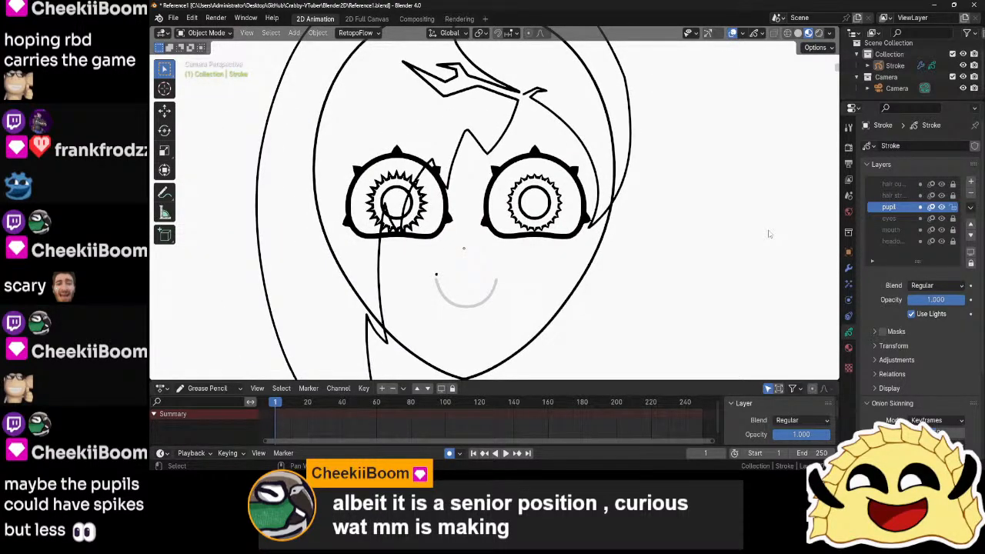
pyautogui.scroll(-3, 768, 233)
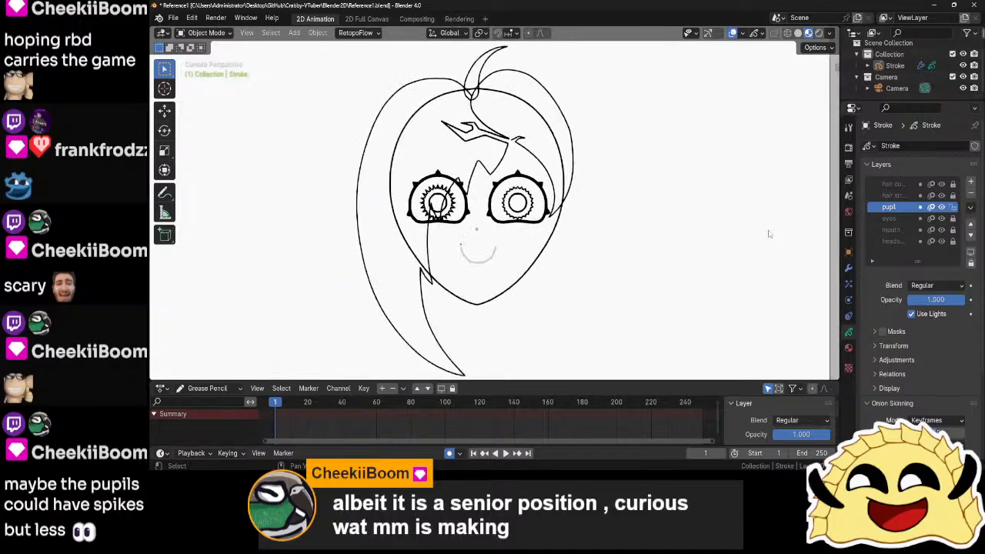
pyautogui.scroll(9, 769, 234)
pyautogui.scroll(-3, 769, 233)
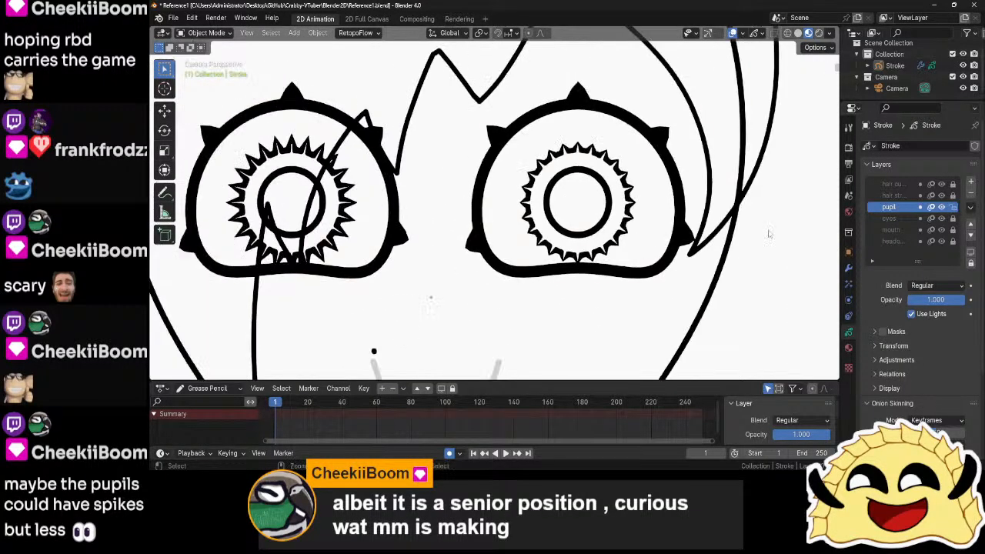
pyautogui.press('Tab')
pyautogui.hotkey('ctrl', 'z')
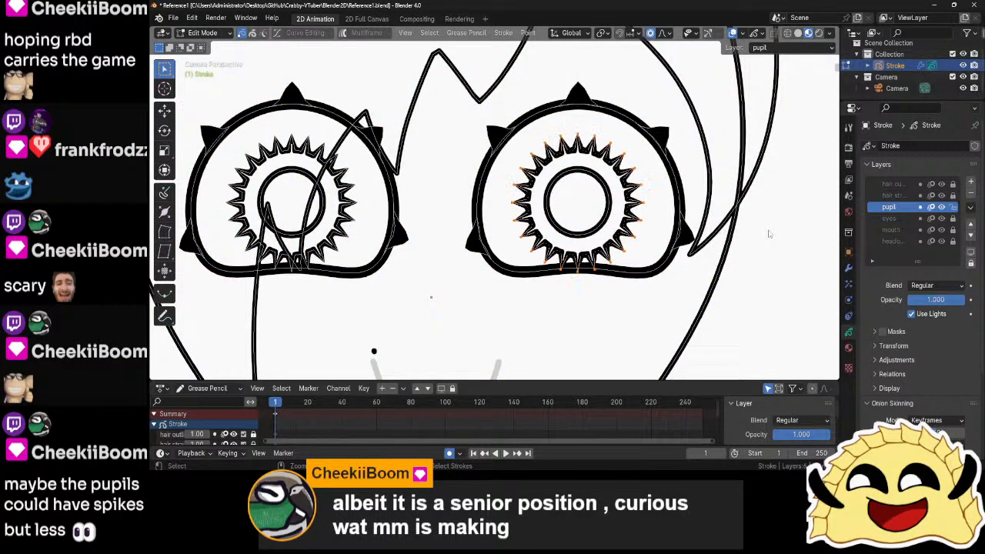
# - Try smoothing only the selected spike tips of the pupil ring, and undo that smoothing
pyautogui.scroll(3, 769, 233)
pyautogui.rightClick(678, 211)
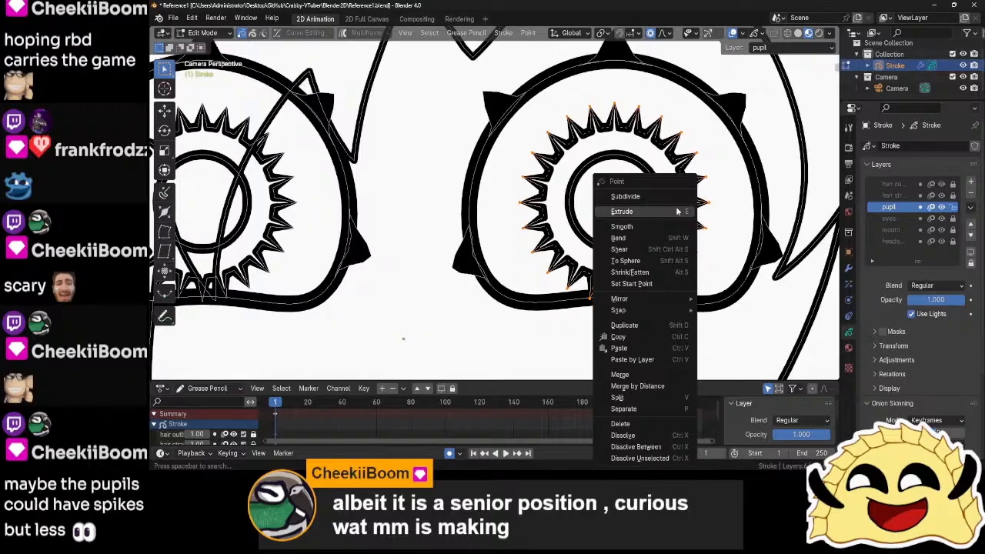
pyautogui.click(668, 227)
pyautogui.scroll(2, 666, 236)
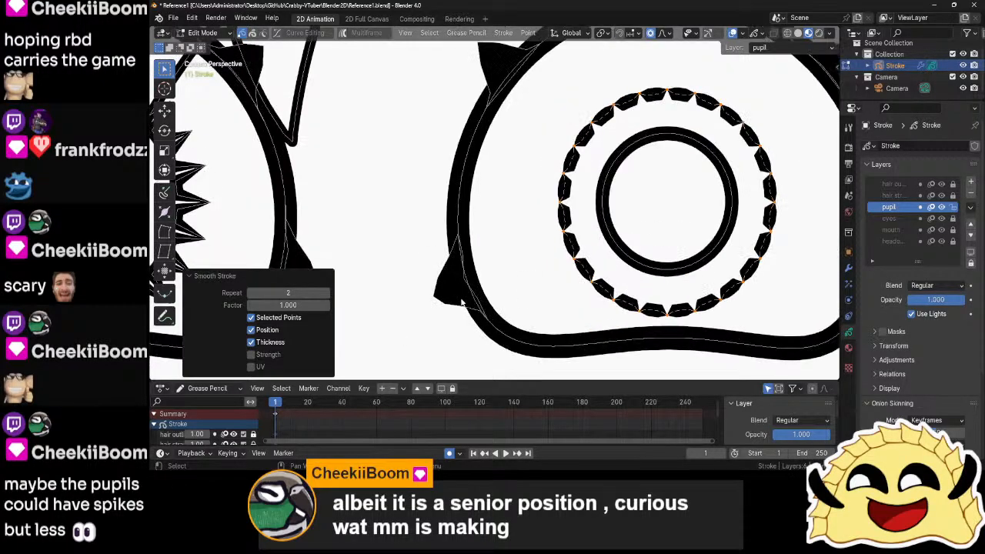
pyautogui.moveTo(307, 305)
pyautogui.mouseDown()
pyautogui.moveTo(258, 305)
pyautogui.moveTo(308, 304)
pyautogui.mouseUp()
pyautogui.hotkey('ctrl', 'z')
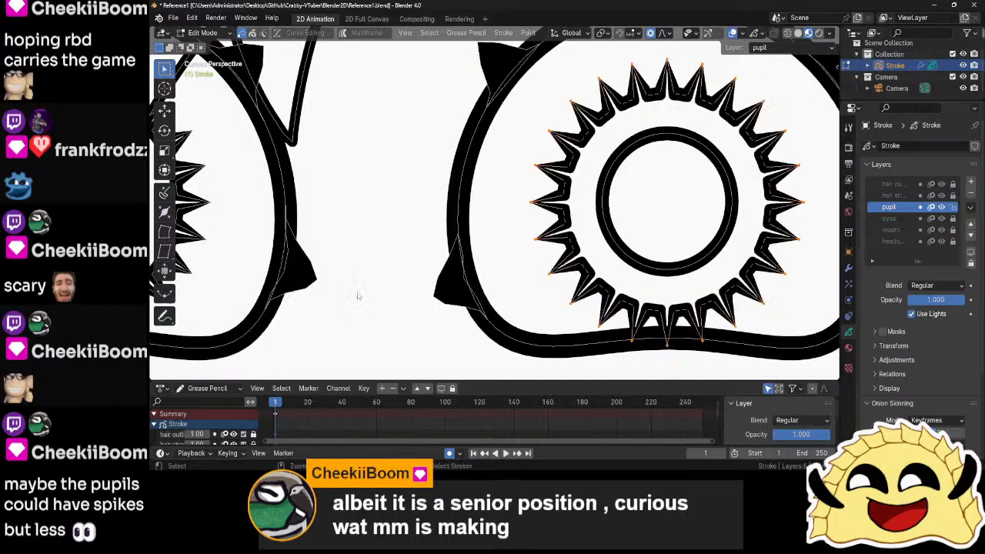
# - Smooth all points of that spiked pupil ring with a factor of 0.510 and compare both eyes
pyautogui.rightClick(565, 203)
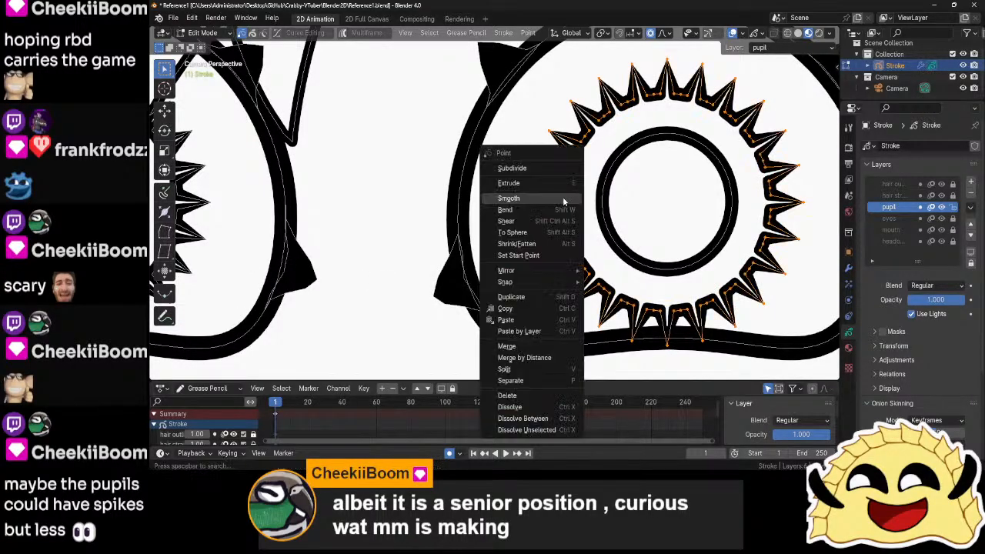
pyautogui.click(558, 201)
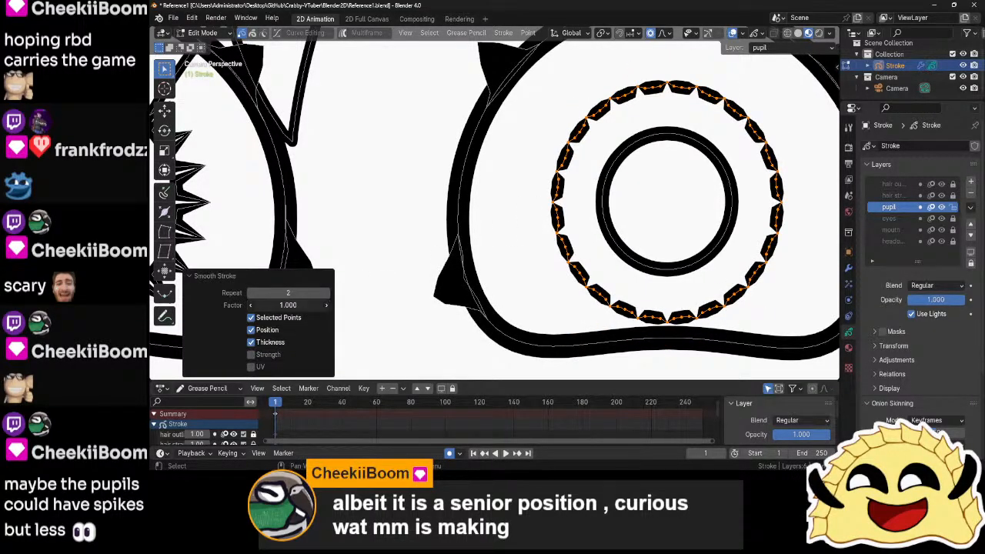
pyautogui.moveTo(296, 305); pyautogui.dragTo(256, 305)
pyautogui.press('Tab')
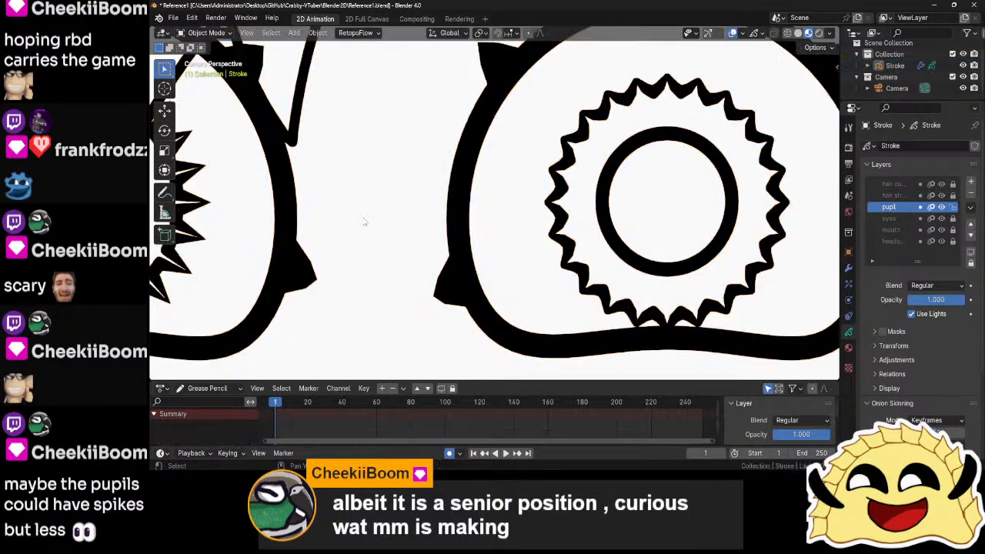
pyautogui.scroll(-6, 424, 288)
pyautogui.scroll(-1, 365, 221)
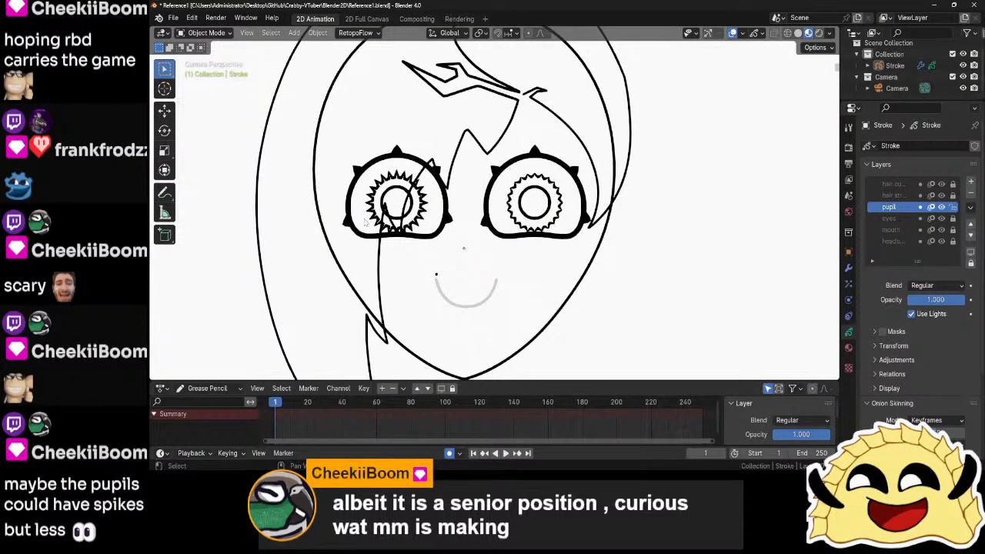
pyautogui.scroll(-4, 365, 222)
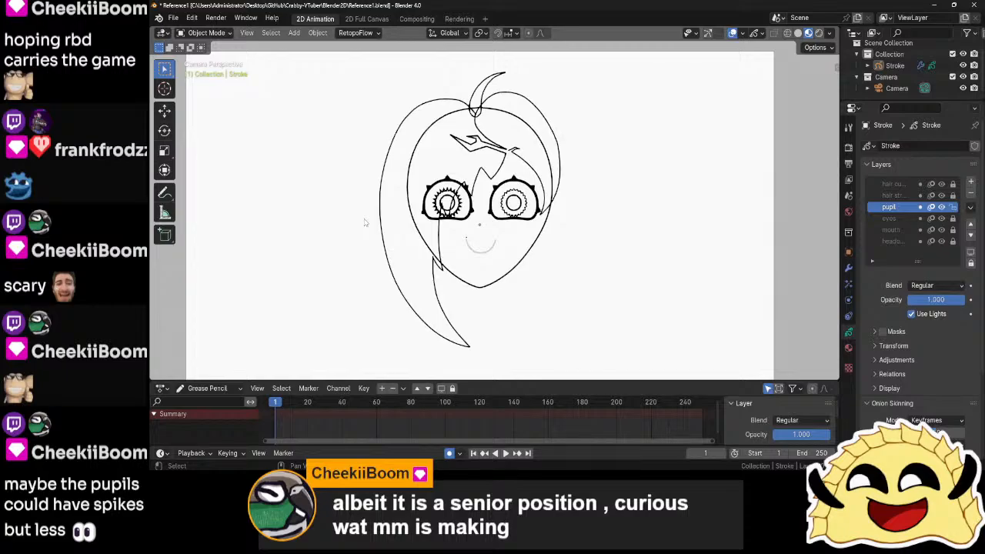
pyautogui.scroll(4, 365, 222)
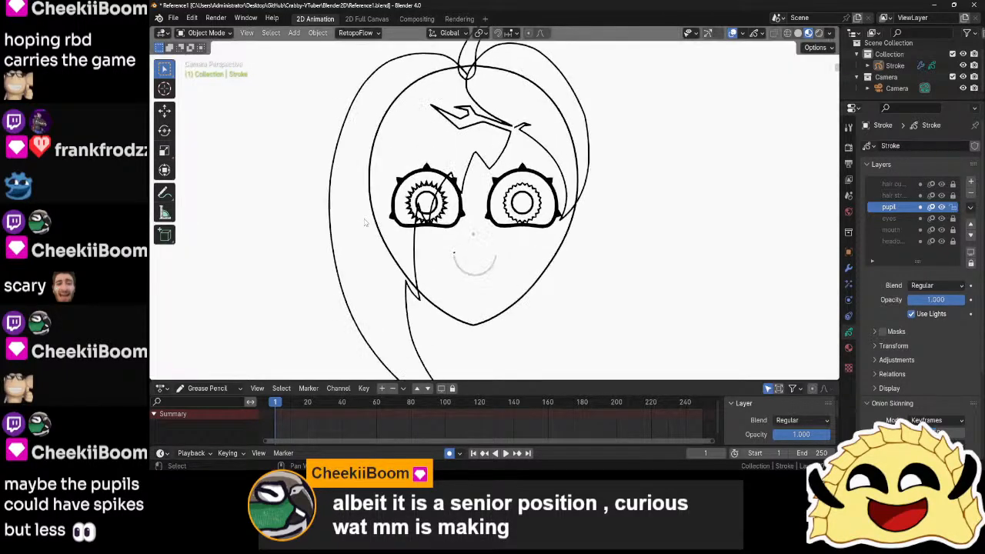
# - Undo the one-sided smoothing and smooth the spiked rings of both pupils together with repeat 2 and factor 0.510
pyautogui.press('Tab')
pyautogui.hotkey('ctrl', 'z')
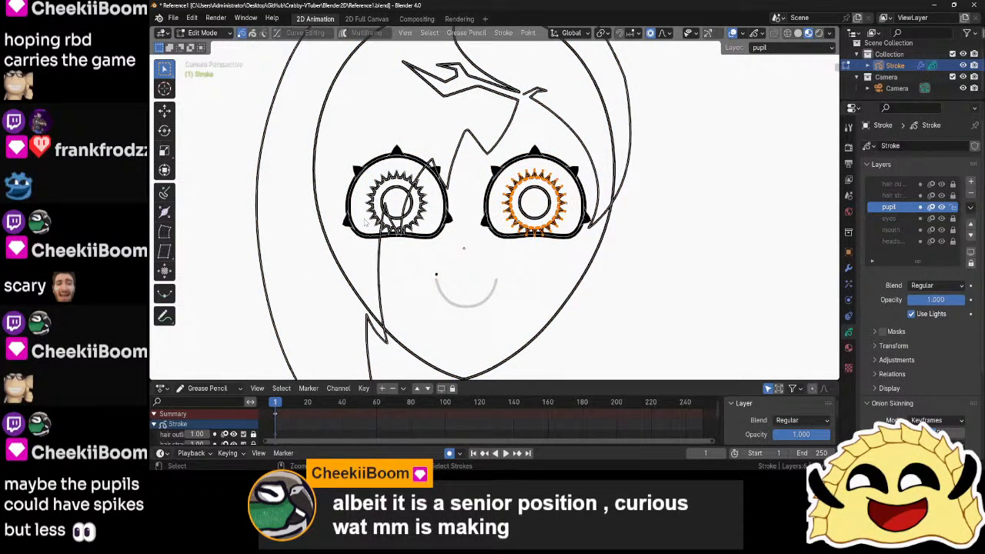
pyautogui.press('a')
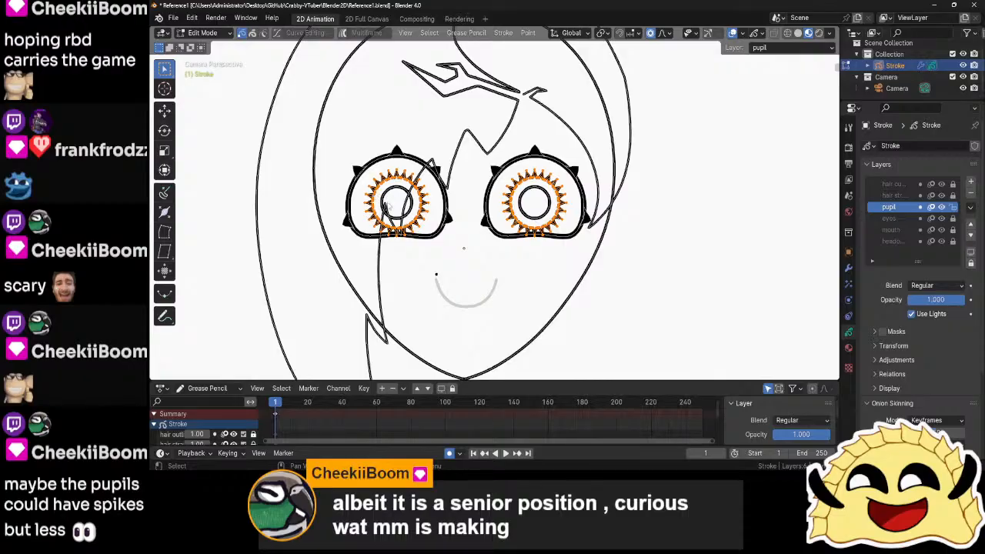
pyautogui.rightClick(491, 246)
pyautogui.click(483, 227)
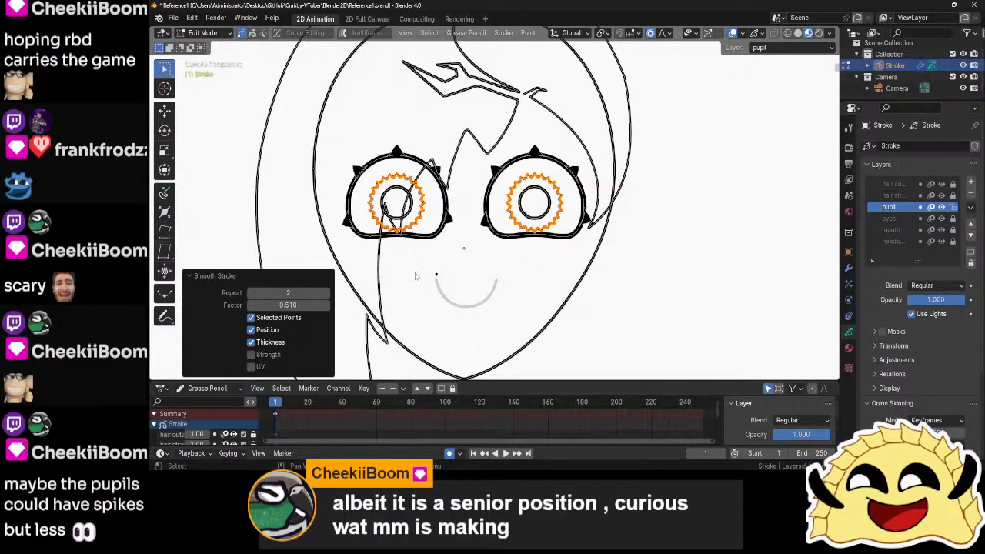
pyautogui.scroll(3, 416, 276)
pyautogui.press('Tab')
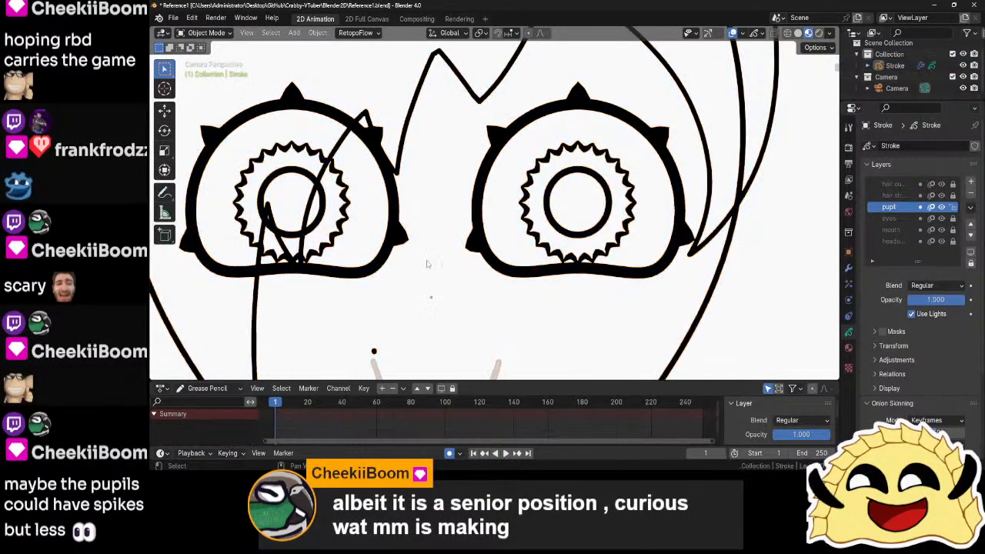
# - Make the mouth layer active and select the dot at the faint smile's left corner in Edit Mode
pyautogui.press('Home')
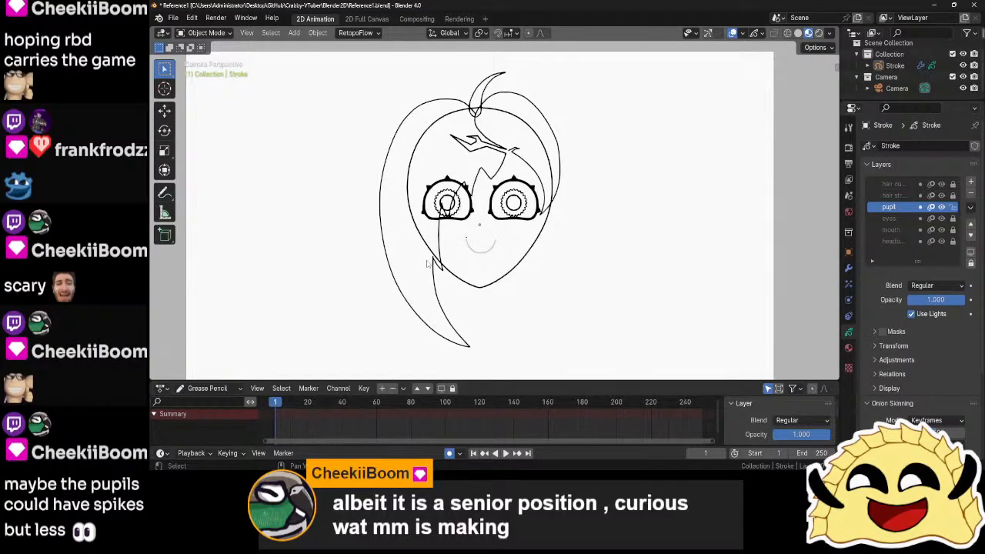
pyautogui.keyDown('shift'); pyautogui.moveTo(436, 269); pyautogui.dragTo(457, 245, button='middle'); pyautogui.keyUp('shift')
pyautogui.scroll(-5, 456, 247)
pyautogui.scroll(8, 456, 247)
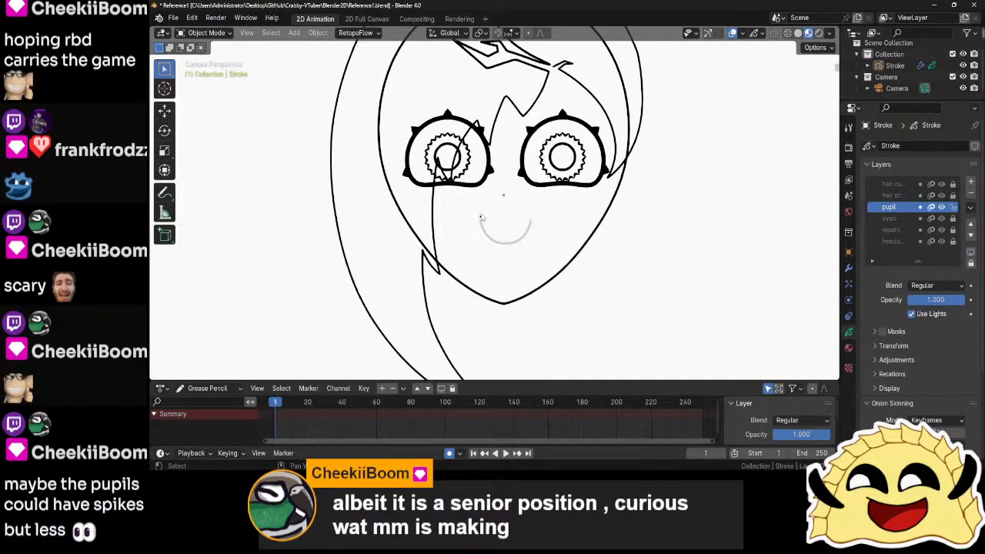
pyautogui.click(482, 218)
pyautogui.click(890, 229)
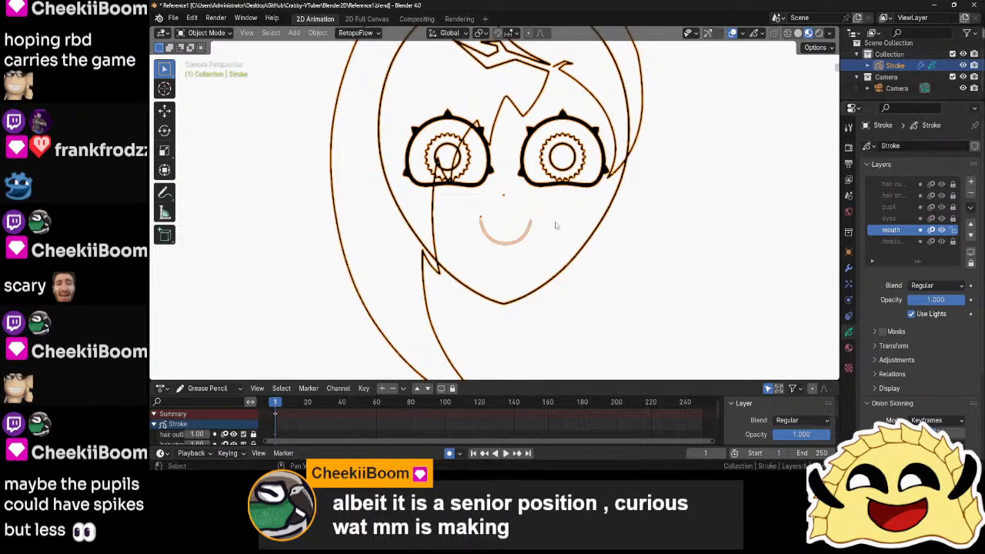
pyautogui.press('Tab')
pyautogui.click(493, 226)
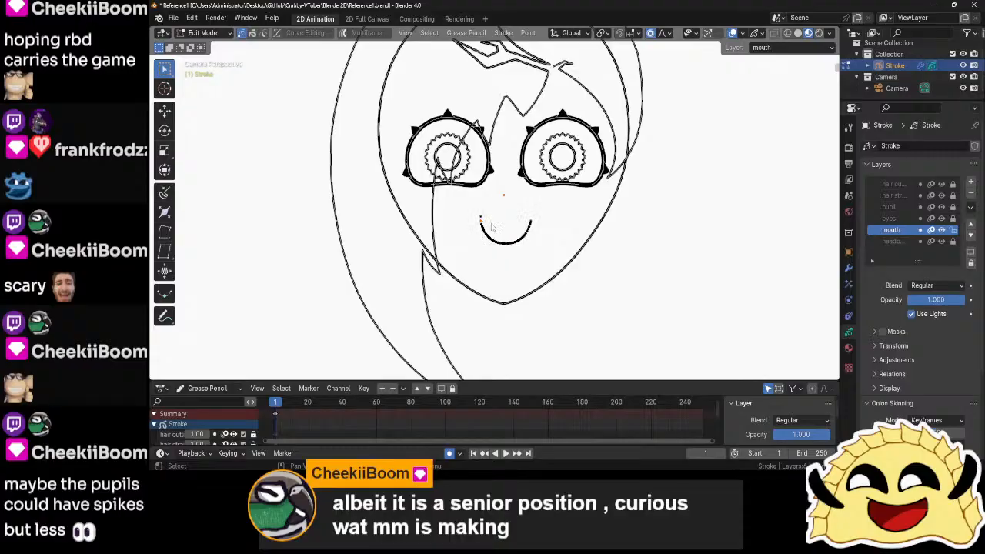
pyautogui.scroll(4, 530, 223)
pyautogui.click(461, 238)
pyautogui.keyDown('shift'); pyautogui.moveTo(525, 240); pyautogui.dragTo(526, 197, button='middle'); pyautogui.keyUp('shift')
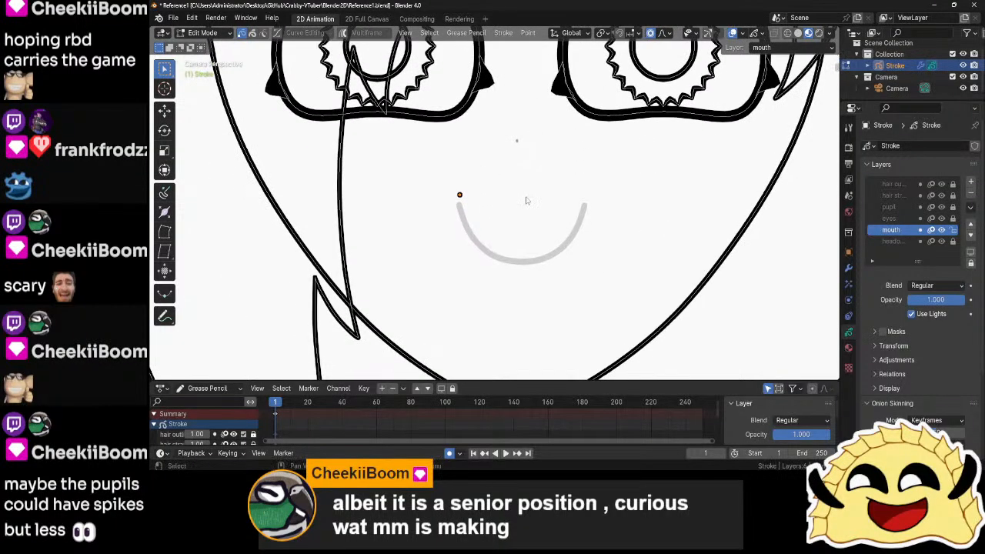
# - Reposition the mouth dot just outside the faint smile's left end, discarding the trial extrusion
pyautogui.press('g')
pyautogui.click(537, 196)
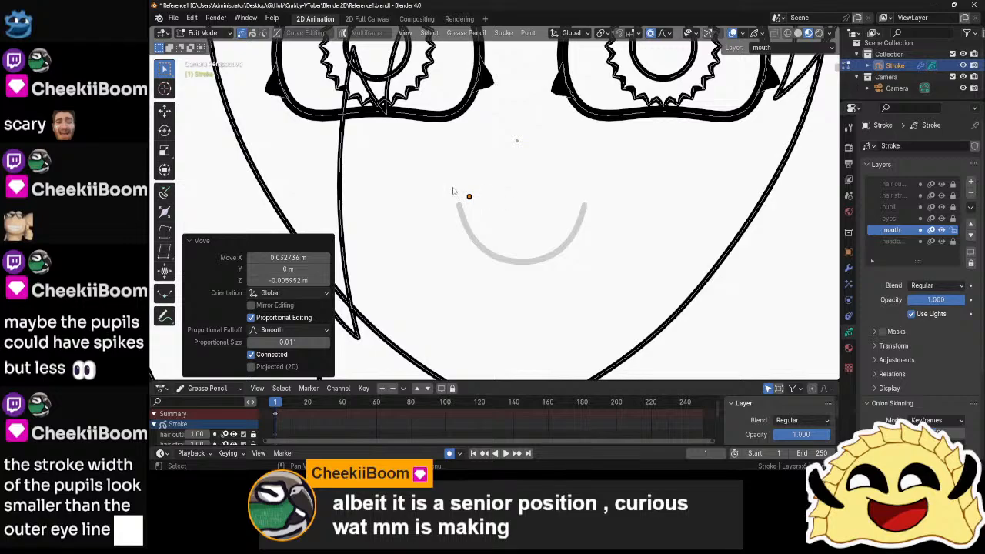
pyautogui.press('g')
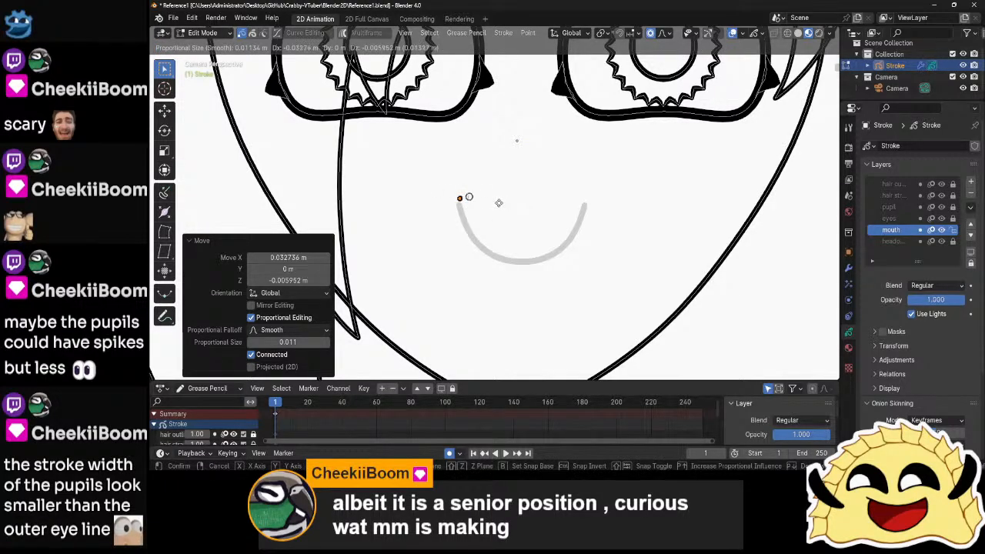
pyautogui.click(501, 201)
pyautogui.press('g')
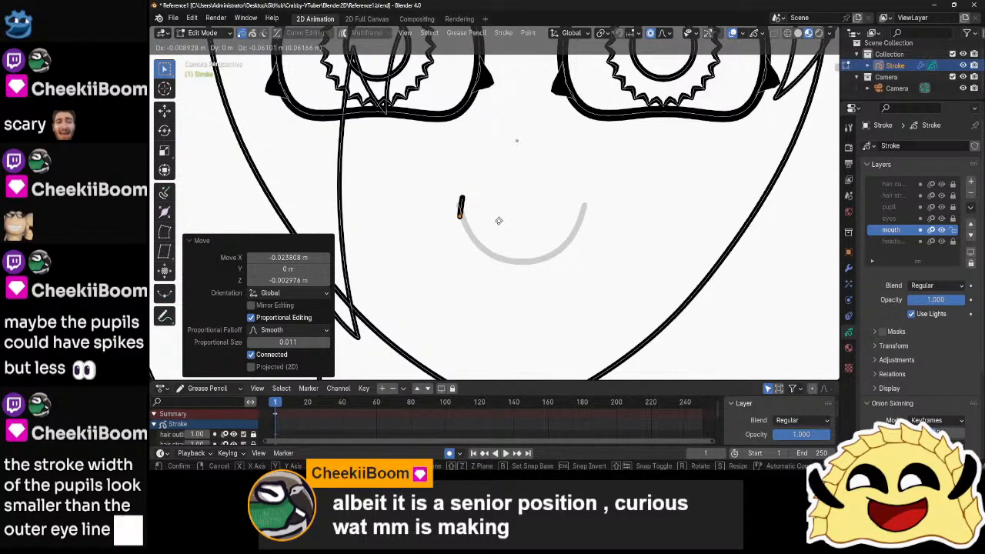
pyautogui.rightClick(499, 221)
pyautogui.hotkey('ctrl', 'z')
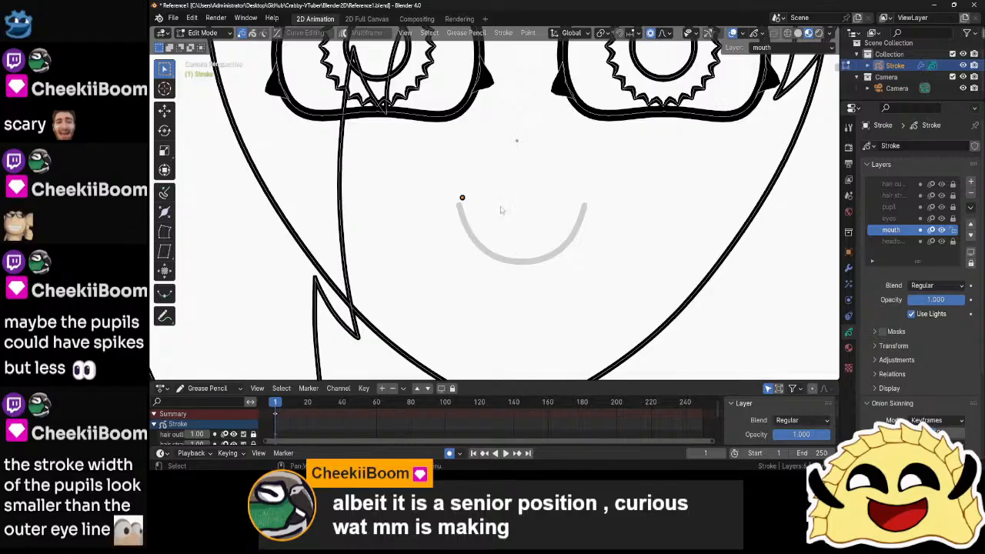
pyautogui.press('g')
pyautogui.click(488, 213)
# - Shift the mouth's starting point and extrude a zigzag from it along the faint smile's left half to the lowest point
pyautogui.press('g')
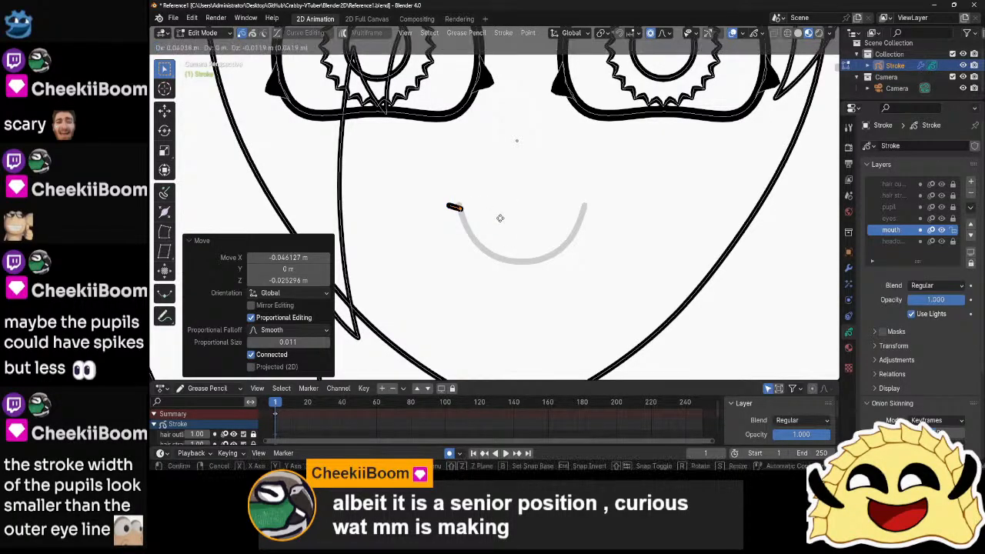
pyautogui.click(504, 219)
pyautogui.press('e')
pyautogui.click(501, 241)
pyautogui.press('e')
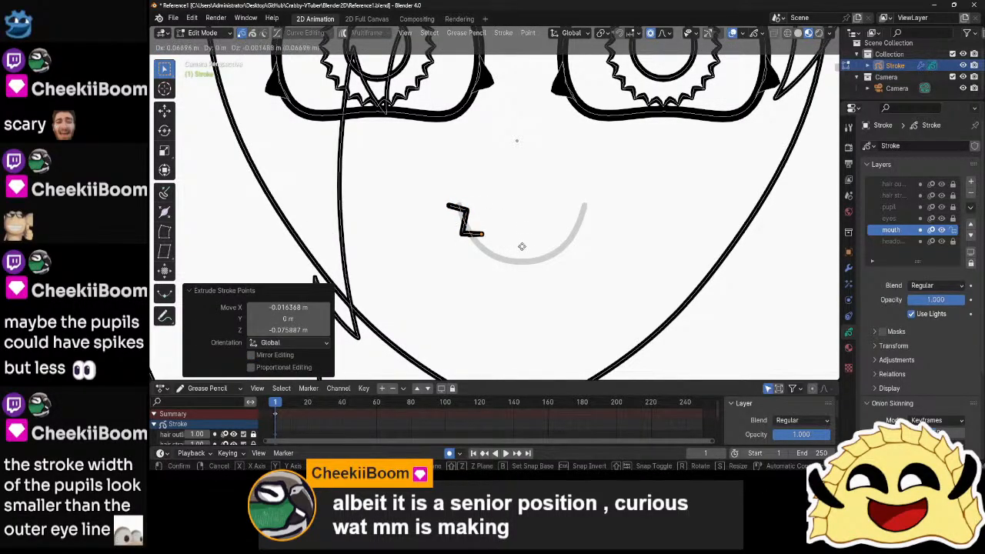
pyautogui.click(522, 250)
pyautogui.press('e')
pyautogui.click(526, 265)
pyautogui.press('e')
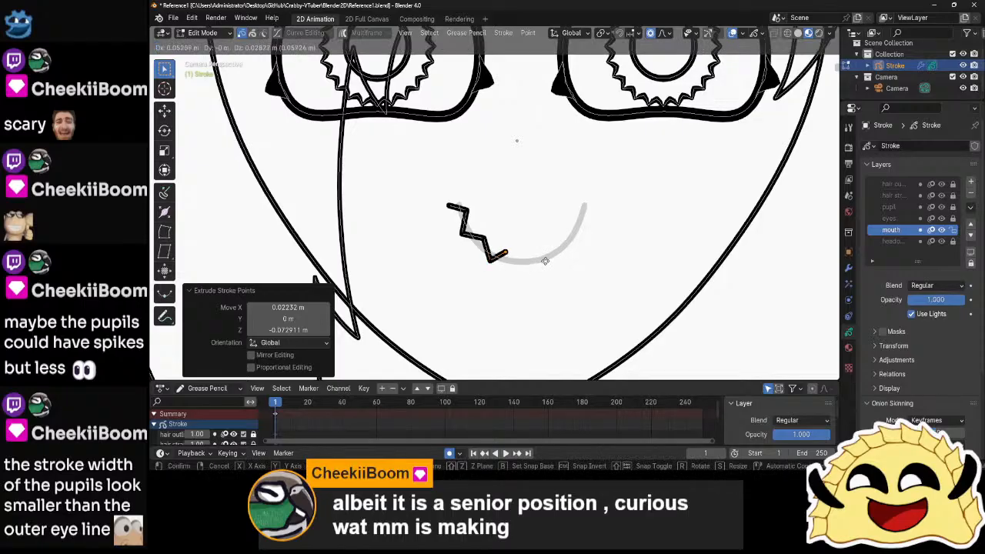
pyautogui.click(549, 264)
pyautogui.press('e')
pyautogui.click(562, 280)
# - Extrude the mouth zigzag up the faint smile's right half past its end, and return to Object Mode to review the face
pyautogui.press('e')
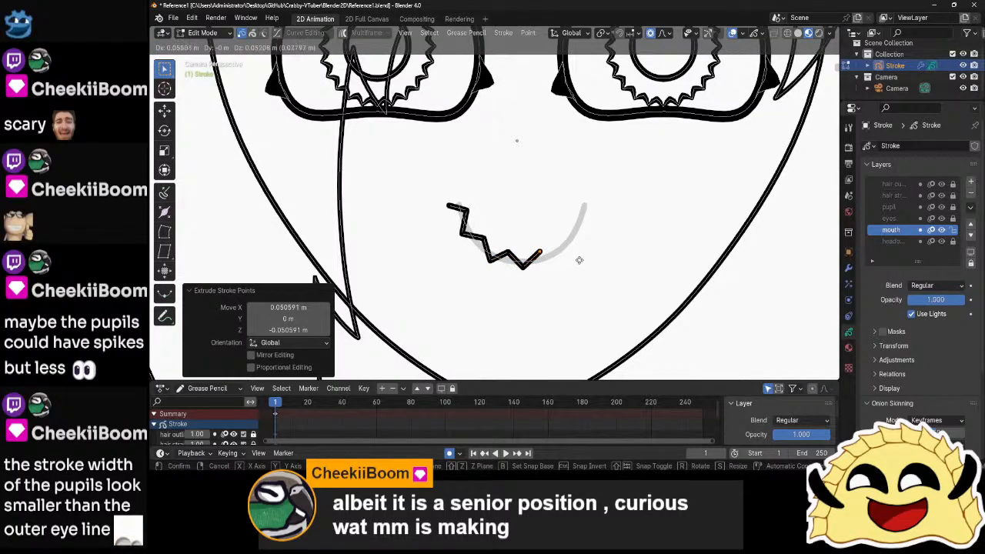
pyautogui.click(578, 259)
pyautogui.press('e')
pyautogui.click(597, 268)
pyautogui.press('e')
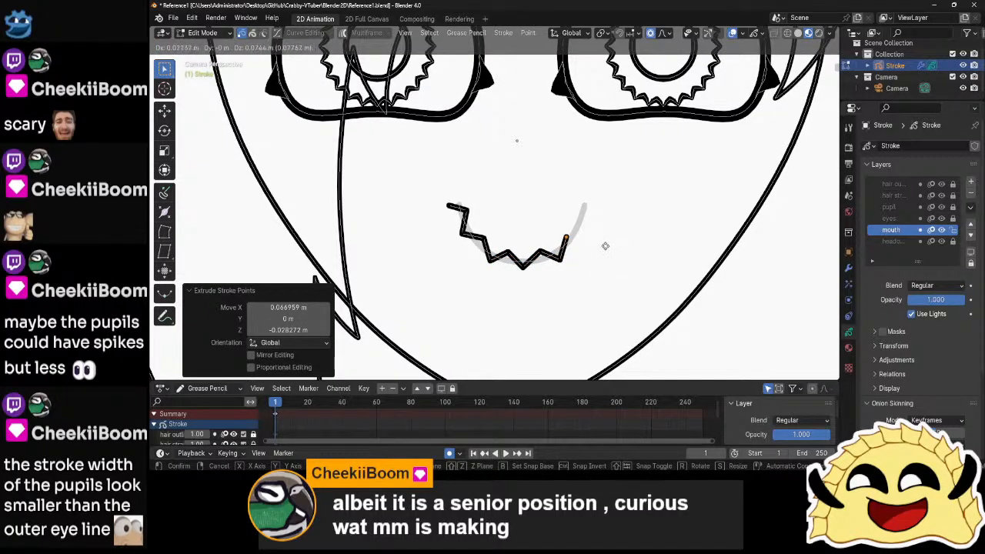
pyautogui.click(621, 237)
pyautogui.press('e')
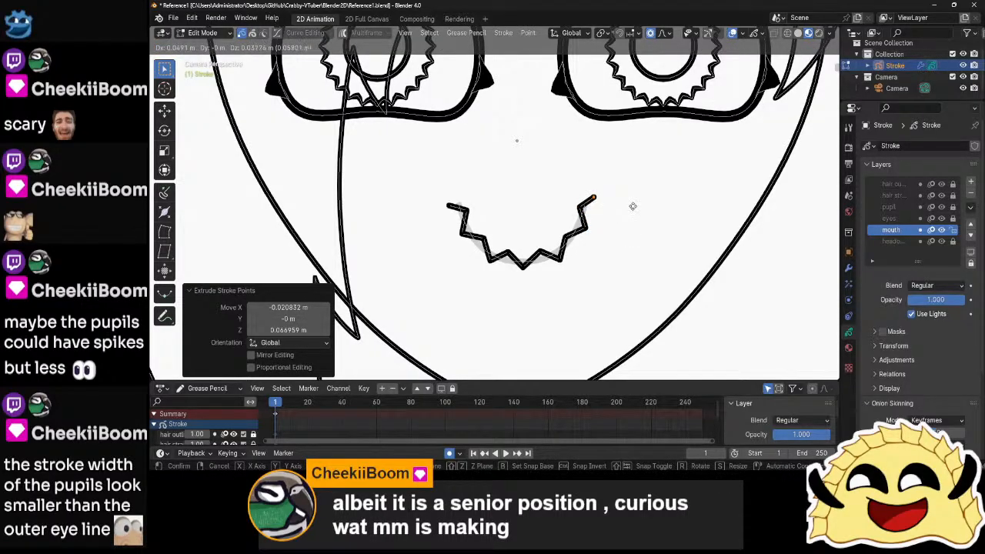
pyautogui.click(634, 218)
pyautogui.hotkey('ctrl', 'Tab')
pyautogui.click(607, 219)
pyautogui.scroll(-10, 624, 238)
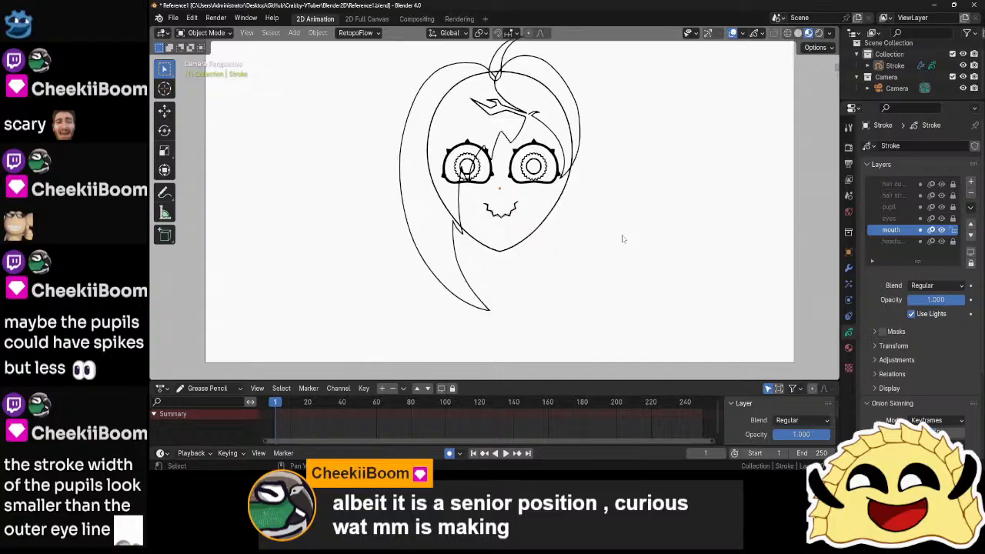
pyautogui.moveTo(626, 214)
pyautogui.keyDown('shift'); pyautogui.mouseDown(button='middle')
pyautogui.moveTo(615, 278)
pyautogui.moveTo(606, 198)
pyautogui.mouseUp(button='middle'); pyautogui.keyUp('shift')
pyautogui.scroll(2, 615, 279)
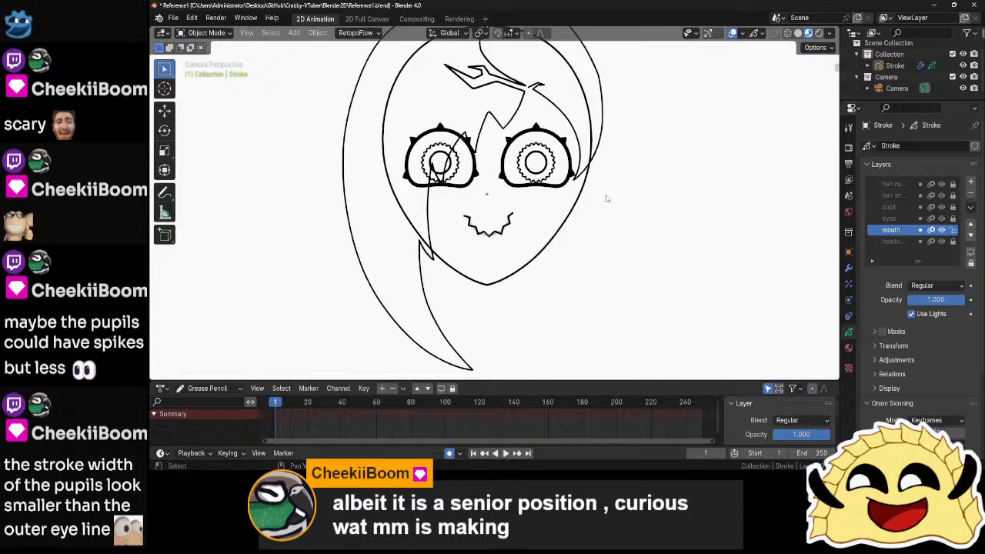
# - In Edit Mode, extrude a parallel lower zigzag from the mouth's right corner back to the bottom centre
pyautogui.scroll(3, 607, 199)
pyautogui.click(530, 236)
pyautogui.scroll(4, 547, 258)
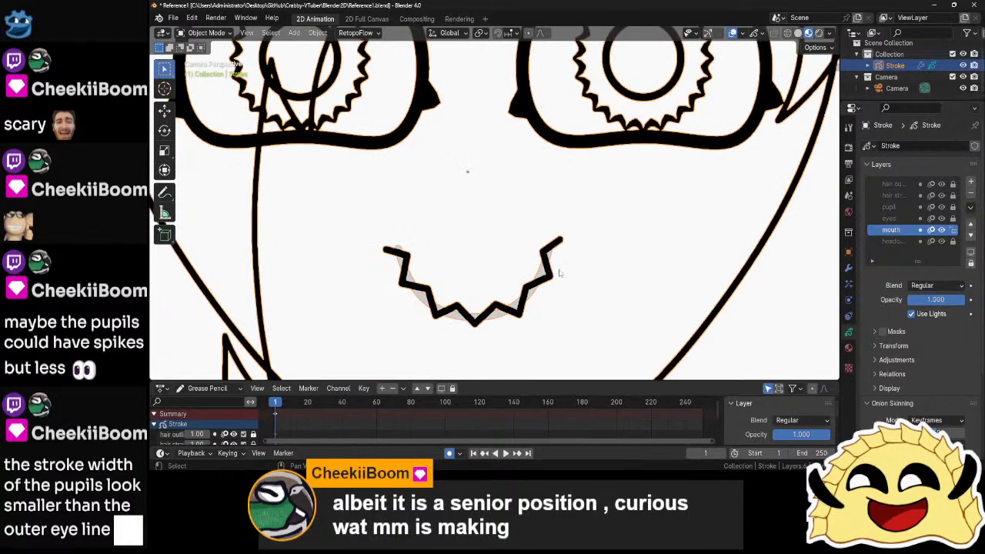
pyautogui.press('Tab')
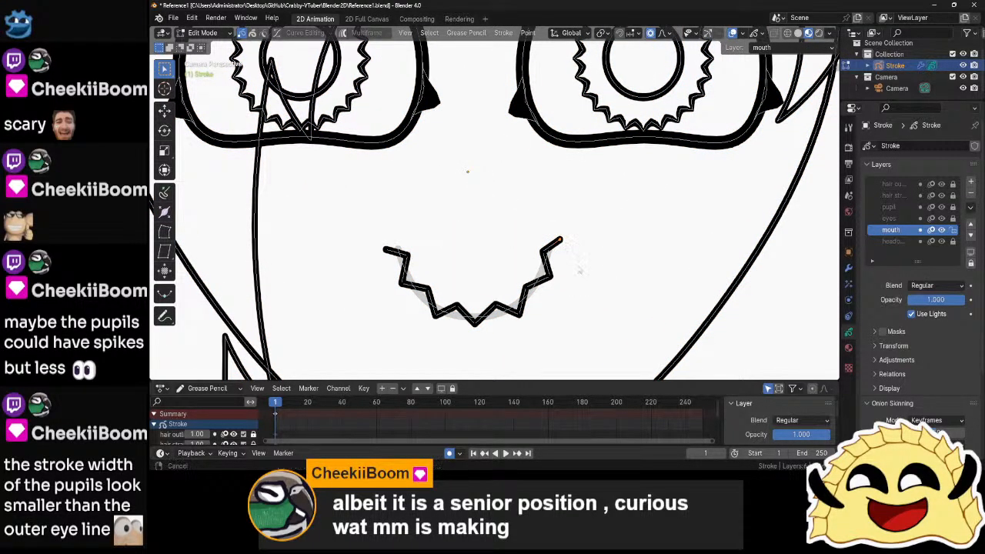
pyautogui.keyDown('shift'); pyautogui.moveTo(578, 272); pyautogui.dragTo(577, 194, button='middle'); pyautogui.keyUp('shift')
pyautogui.press('e')
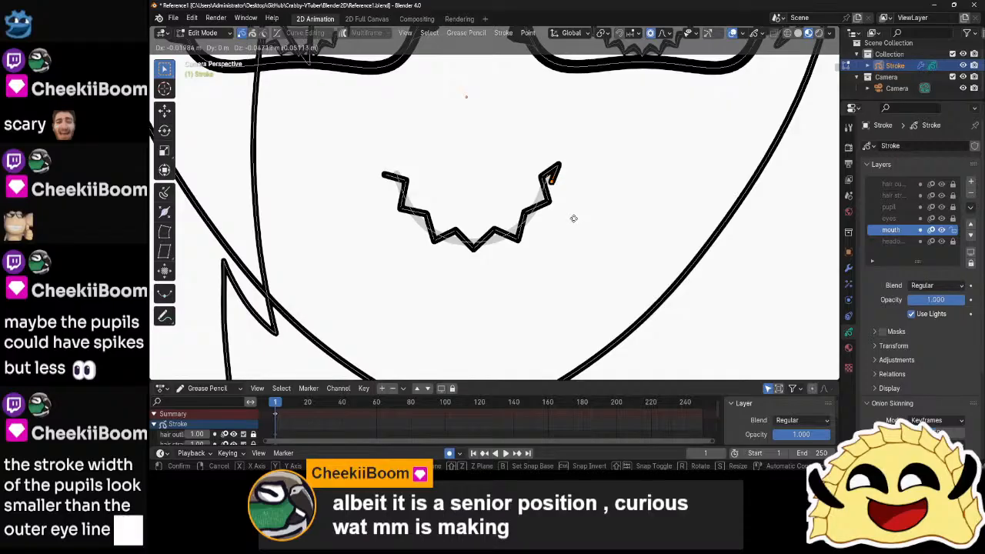
pyautogui.click(554, 260)
pyautogui.press('e')
pyautogui.click(548, 292)
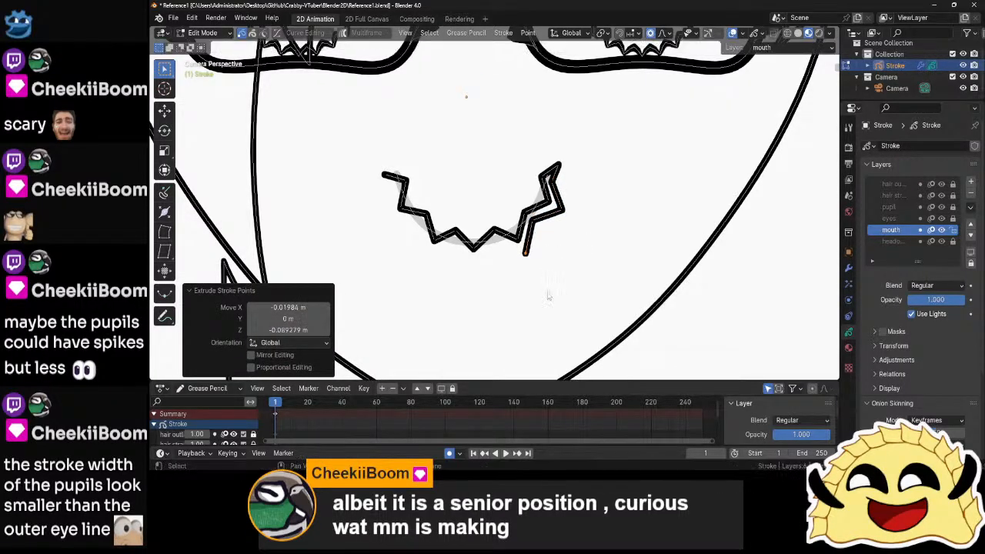
pyautogui.press('e')
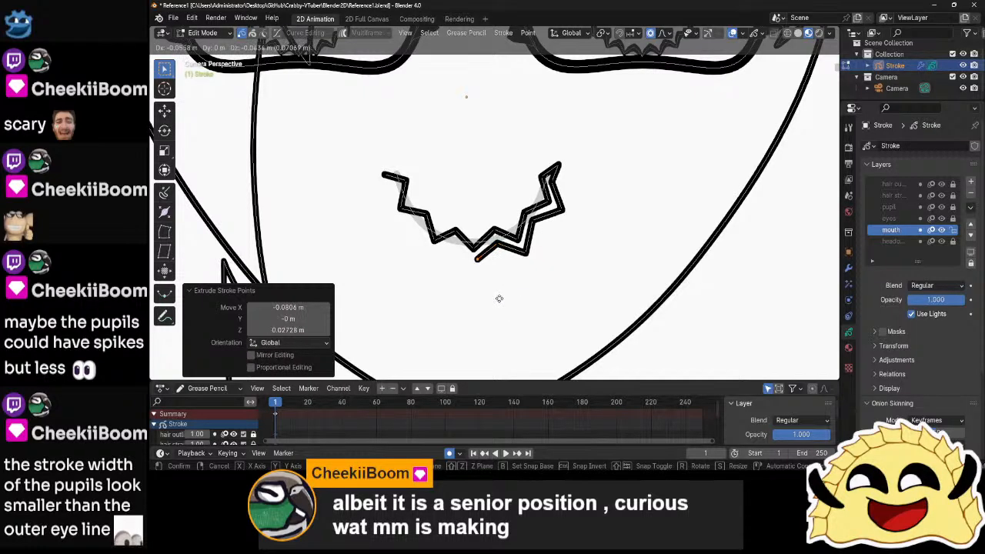
pyautogui.click(493, 299)
# - Extrude the lower zigzag from the bottom centre up the left side to beside the mouth's left corner
pyautogui.press('e')
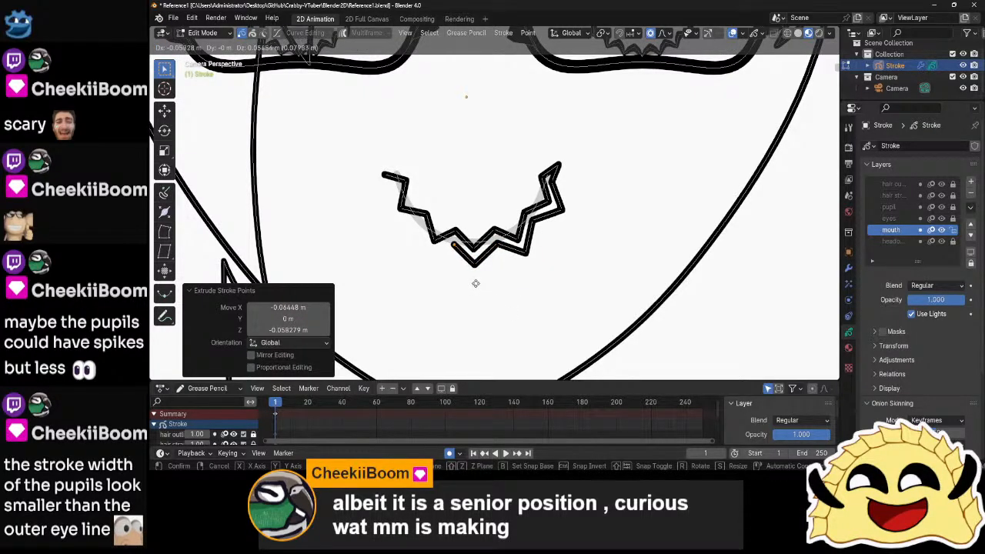
pyautogui.click(472, 284)
pyautogui.press('e')
pyautogui.click(450, 296)
pyautogui.press('e')
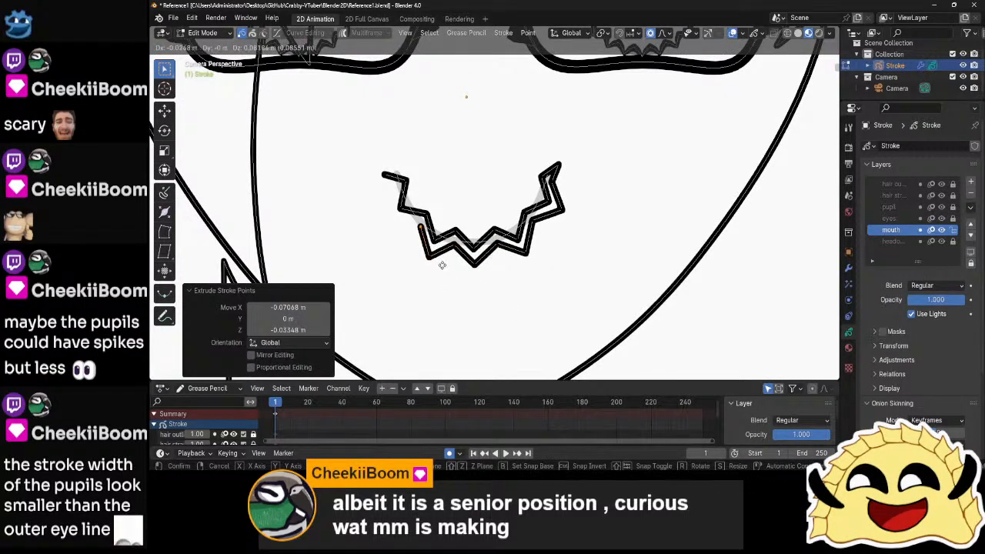
pyautogui.click(439, 260)
pyautogui.press('e')
pyautogui.click(413, 259)
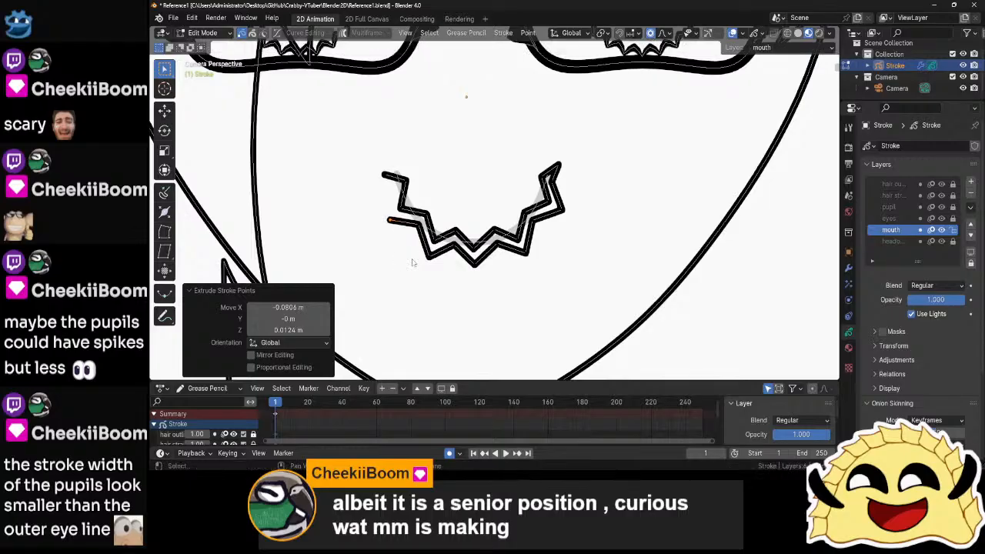
pyautogui.press('e')
pyautogui.click(418, 228)
pyautogui.press('e')
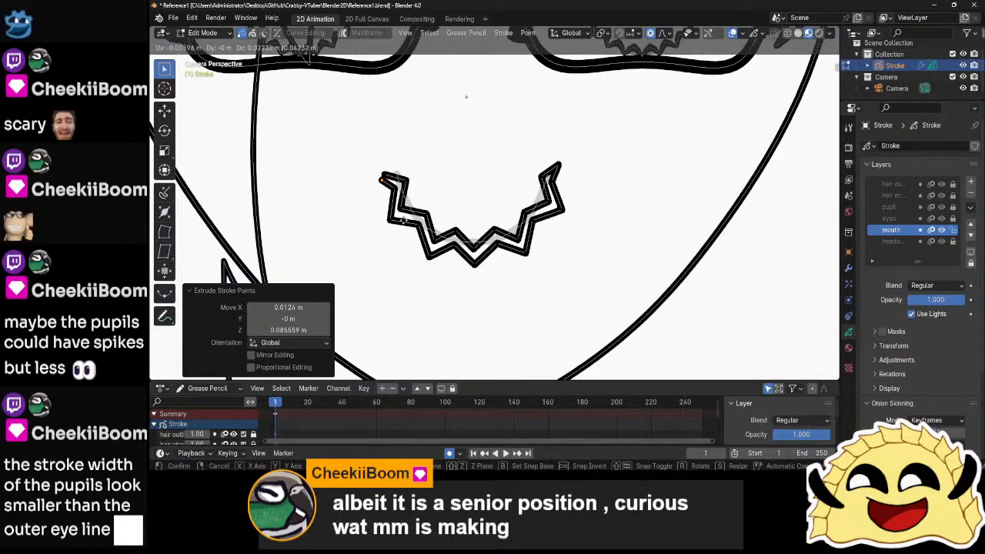
pyautogui.click(405, 220)
# - Close the mouth outline by joining its two end points at the left corner
pyautogui.keyDown('shift'); pyautogui.moveTo(424, 228); pyautogui.dragTo(512, 267, button='middle'); pyautogui.keyUp('shift')
pyautogui.scroll(5, 471, 220)
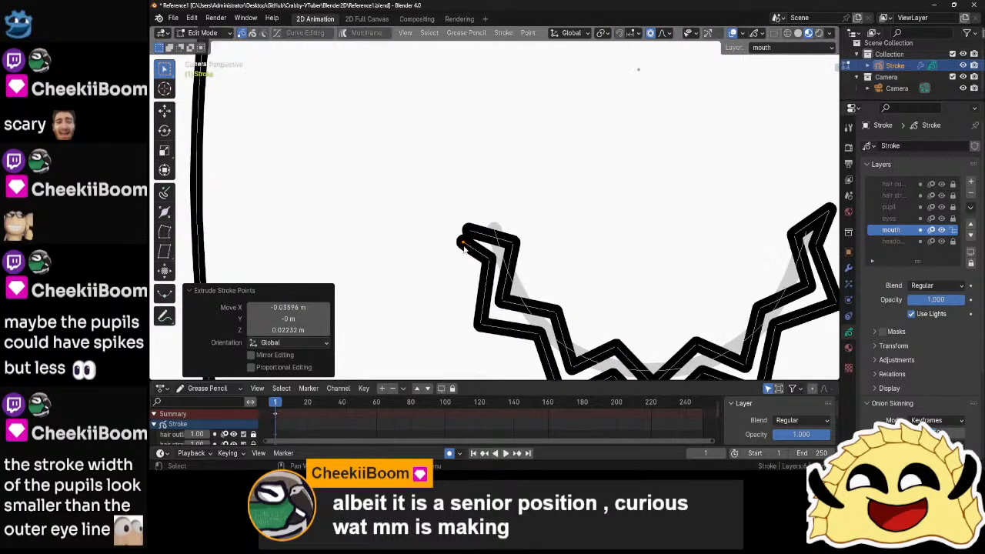
pyautogui.click(463, 242)
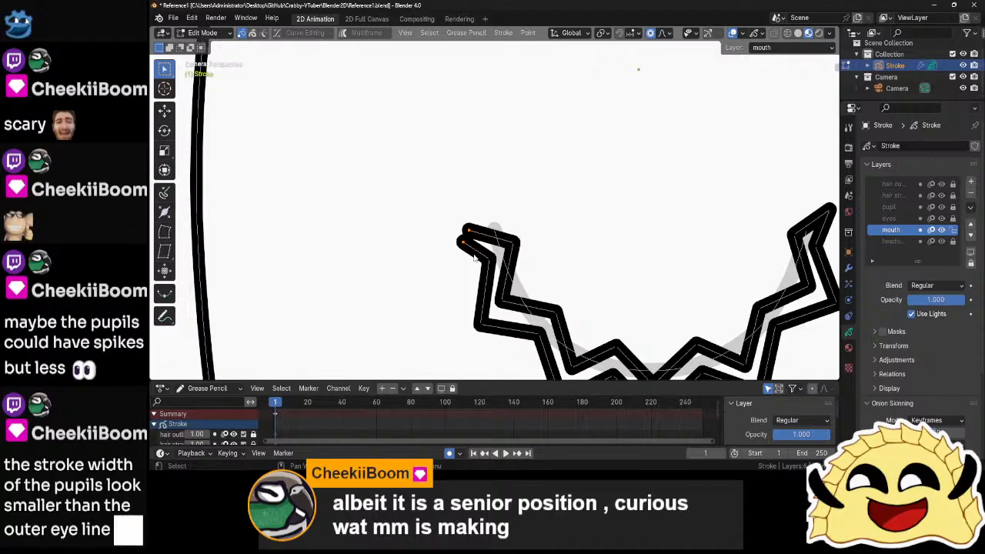
pyautogui.press('f')
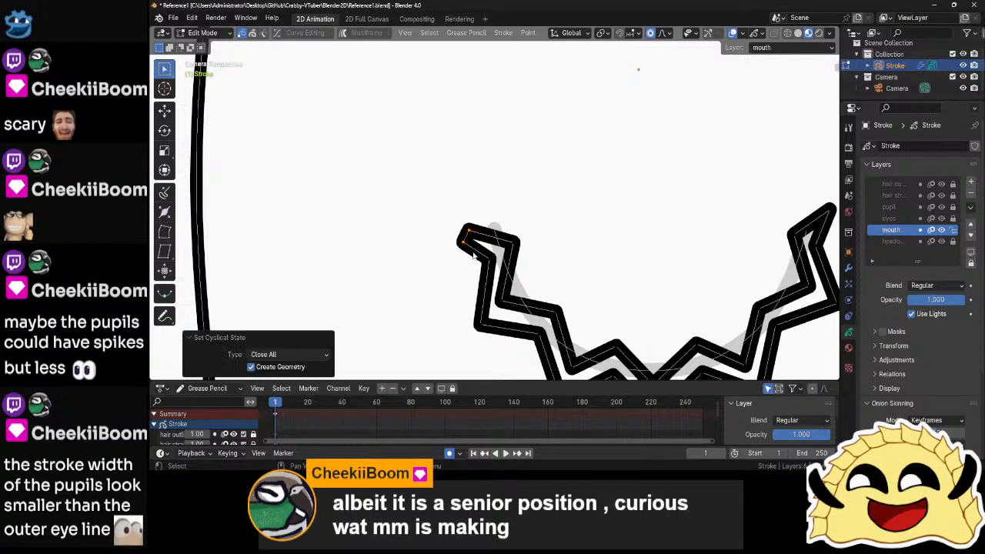
# - Dissolve the surplus point at the mouth's left corner and return to Object Mode to review the whole face
pyautogui.click(463, 247)
pyautogui.rightClick(463, 247)
pyautogui.click(425, 436)
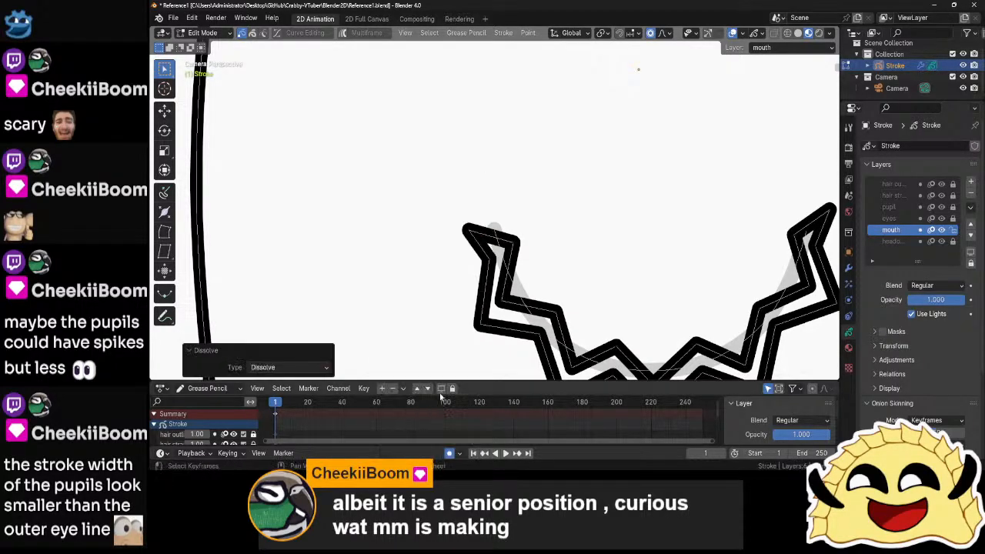
pyautogui.click(463, 241)
pyautogui.hotkey('ctrl', 'Tab')
pyautogui.click(409, 257)
pyautogui.scroll(-6, 435, 254)
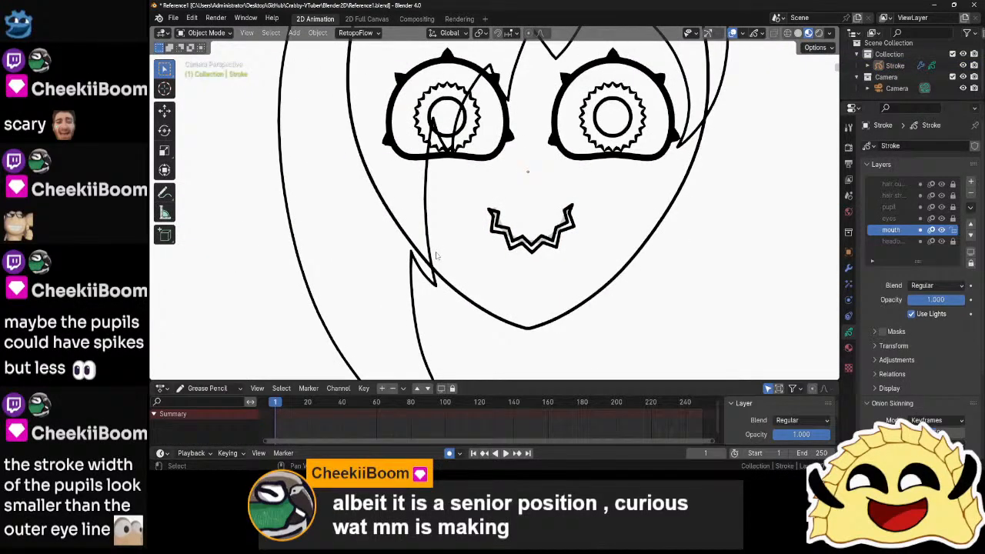
pyautogui.scroll(-5, 436, 255)
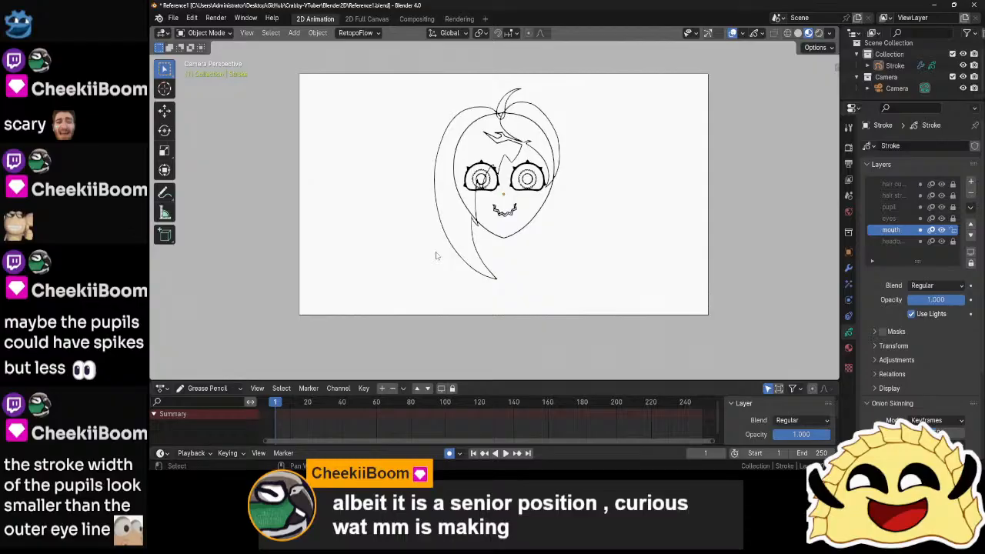
# - Delete the old faint smile curve from the mouth layer and check the remaining zigzag mouth in Object Mode
pyautogui.scroll(8, 435, 255)
pyautogui.press('Tab')
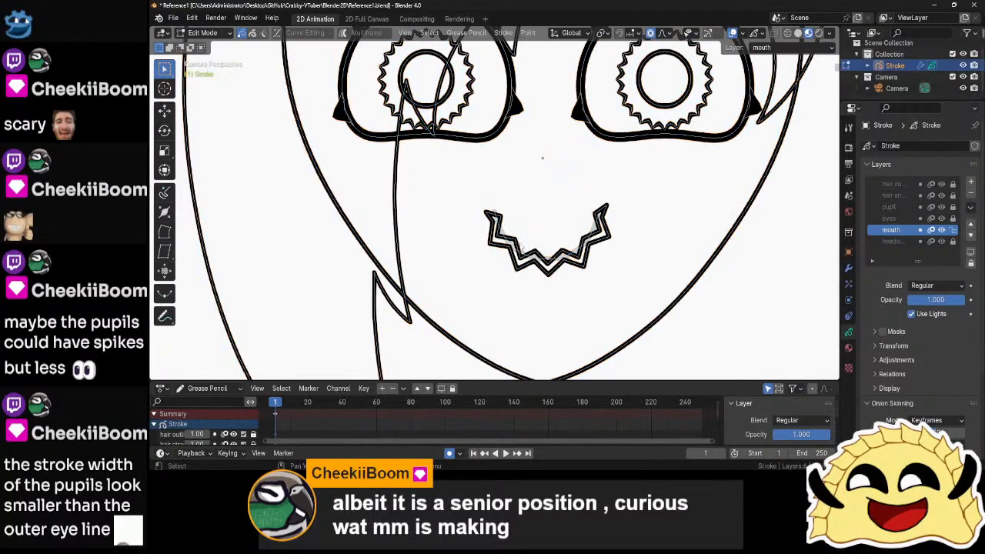
pyautogui.press('a')
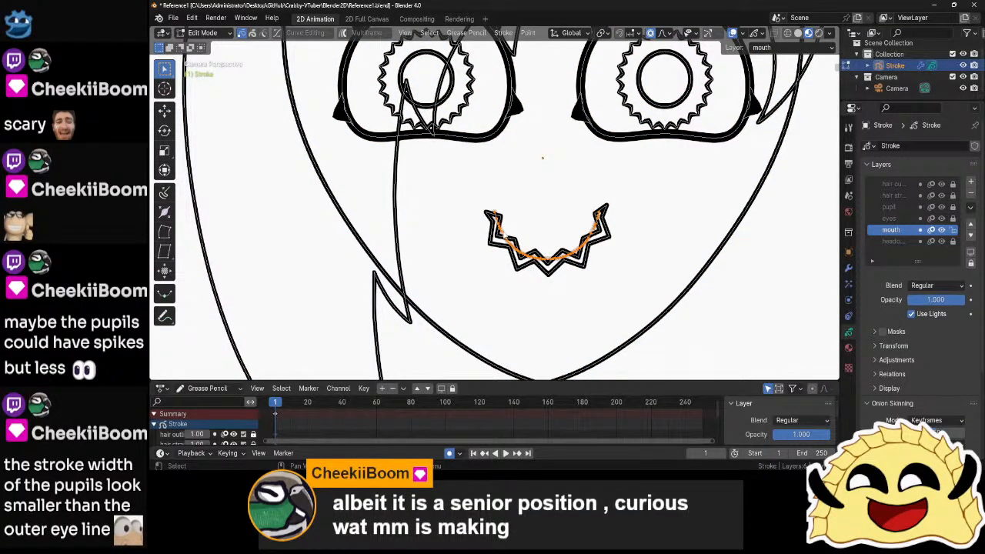
pyautogui.press('x')
pyautogui.click(502, 230)
pyautogui.press('Tab')
pyautogui.scroll(-8, 543, 206)
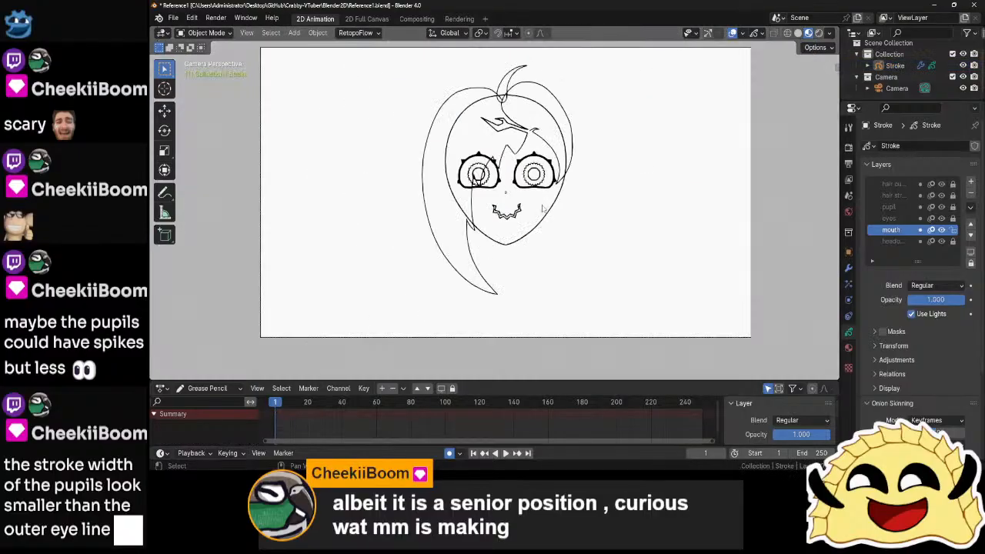
pyautogui.scroll(5, 551, 194)
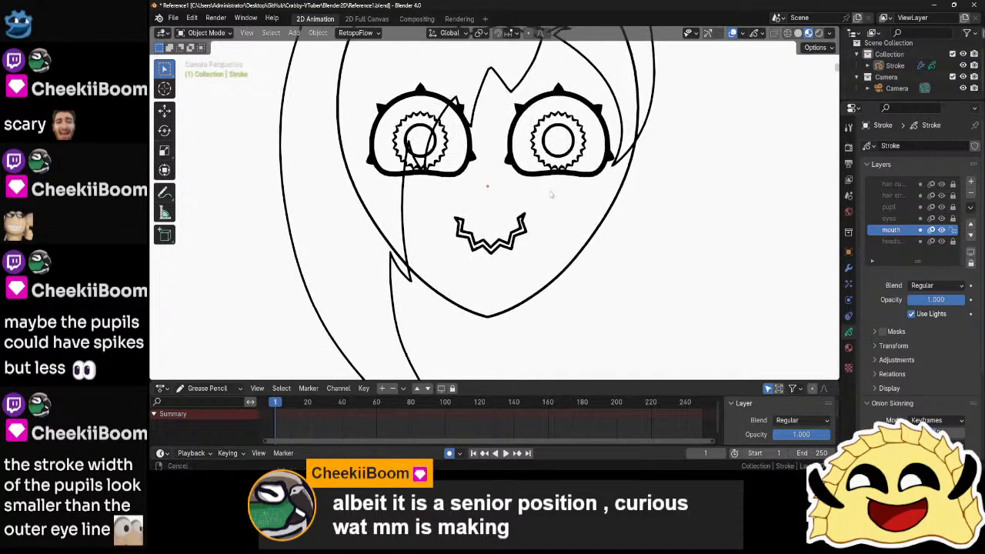
pyautogui.keyDown('shift'); pyautogui.moveTo(551, 194); pyautogui.dragTo(547, 172, button='middle'); pyautogui.keyUp('shift')
# - Widen the zigzag mouth along X by a factor of 1.169, discard the trial rotation, and review the face
pyautogui.press('Tab')
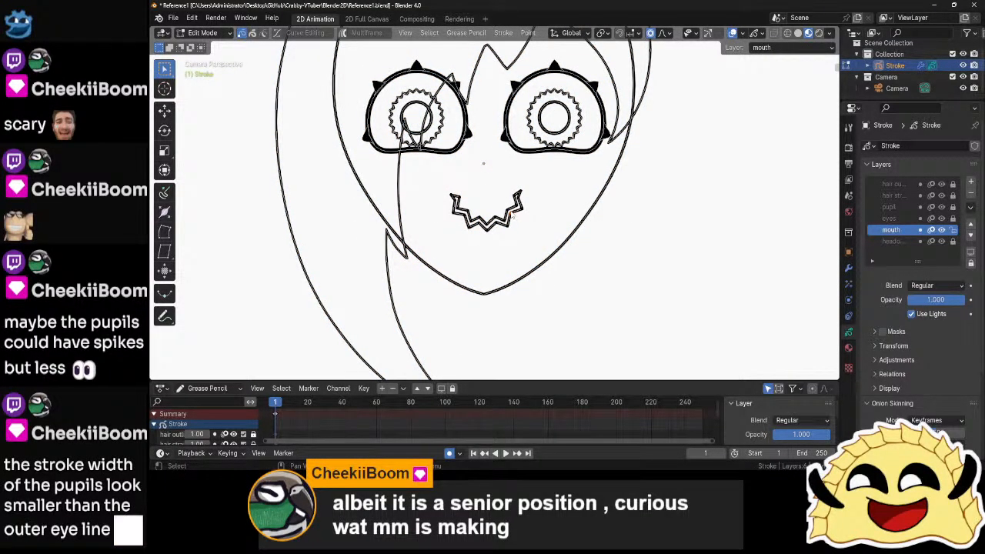
pyautogui.press('s')
pyautogui.press('x')
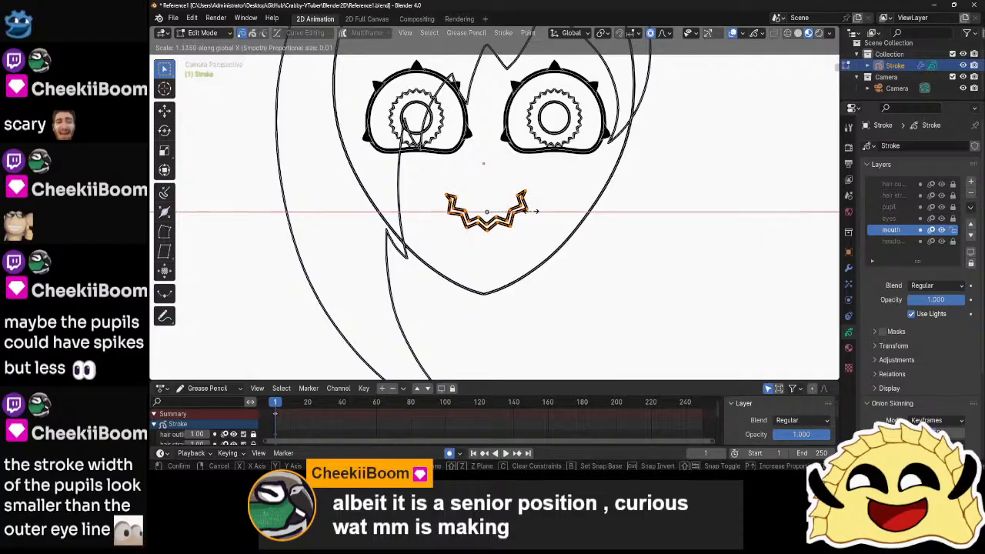
pyautogui.click(534, 216)
pyautogui.press('r')
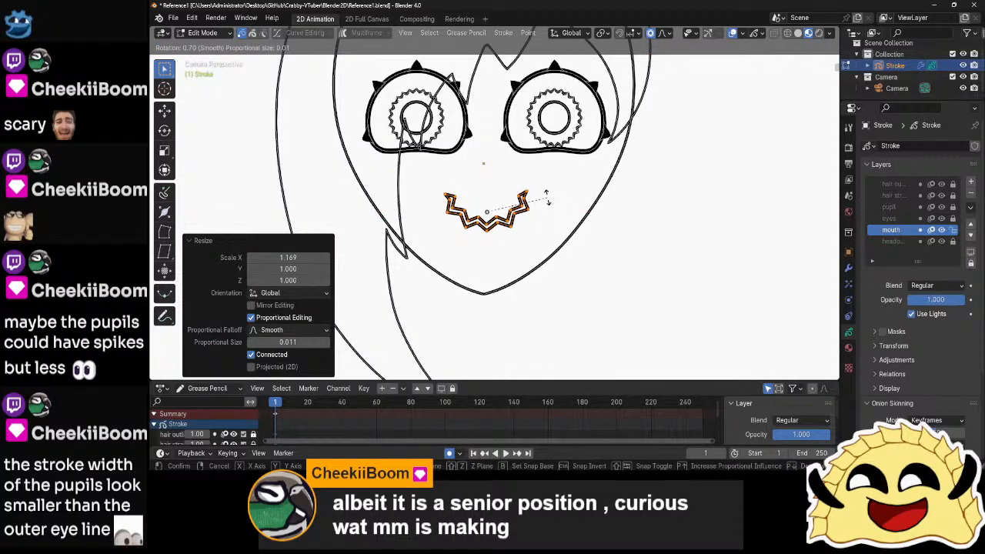
pyautogui.press('Escape')
pyautogui.hotkey('ctrl', 'Tab')
pyautogui.click(544, 192)
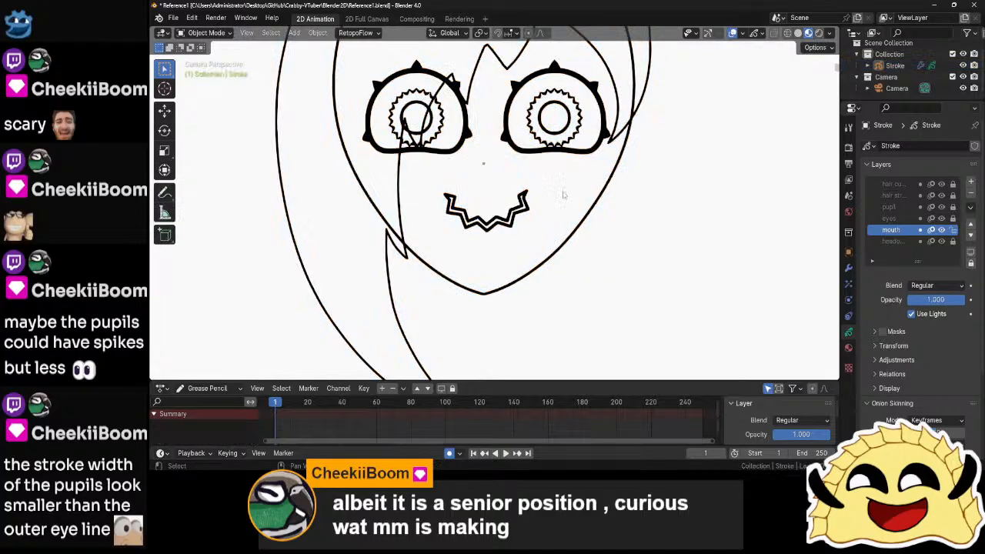
pyautogui.scroll(-8, 564, 195)
pyautogui.scroll(3, 571, 204)
pyautogui.keyDown('shift'); pyautogui.moveTo(573, 209); pyautogui.dragTo(562, 239, button='middle'); pyautogui.keyUp('shift')
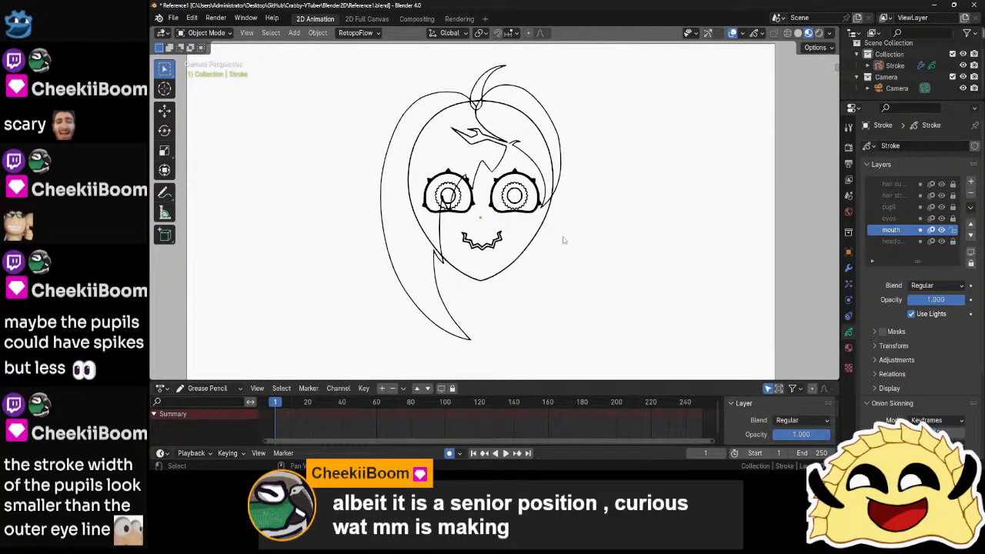
# - Scale the whole zigzag mouth to 0.856, move it slightly lower on the face, and review it in Object Mode
pyautogui.scroll(3, 563, 240)
pyautogui.press('Tab')
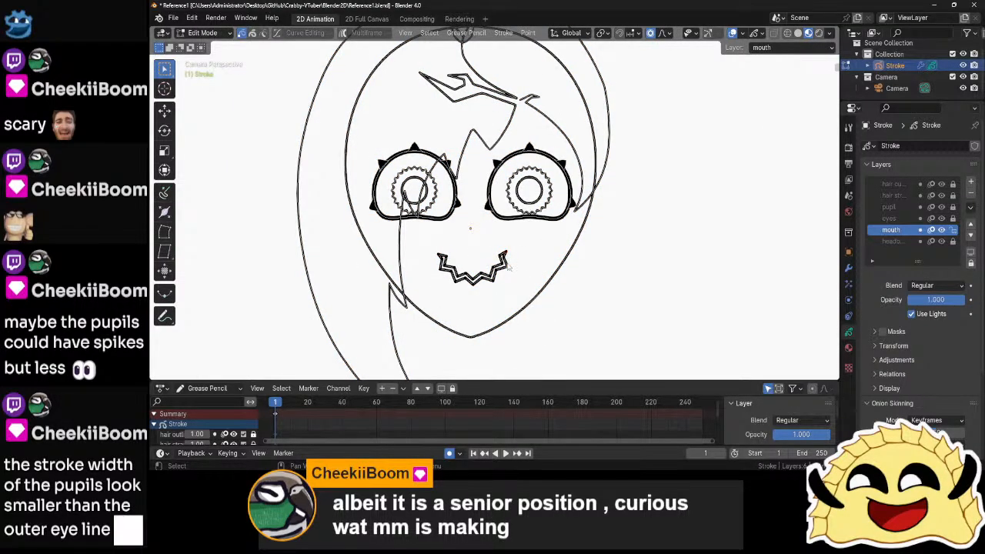
pyautogui.press('a')
pyautogui.press('s')
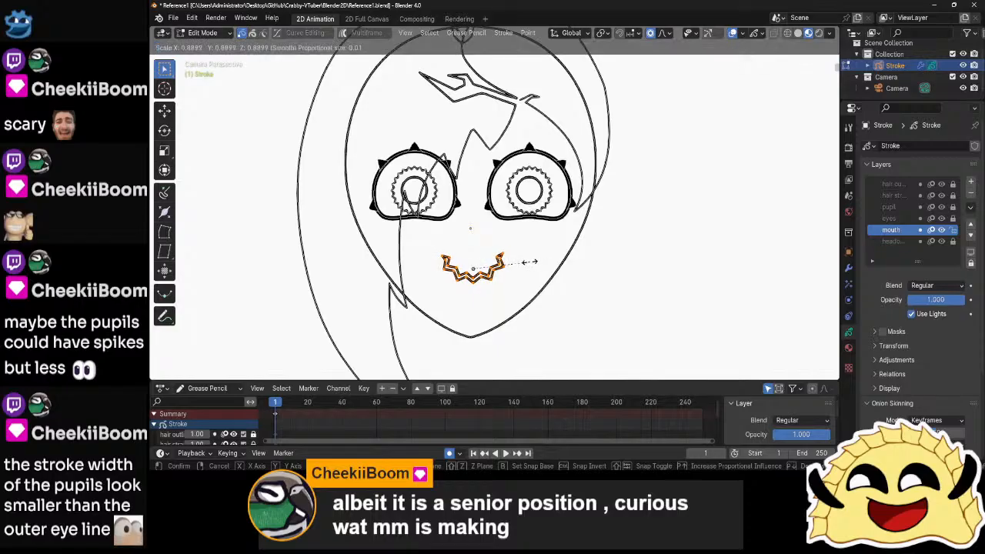
pyautogui.click(527, 262)
pyautogui.press('g')
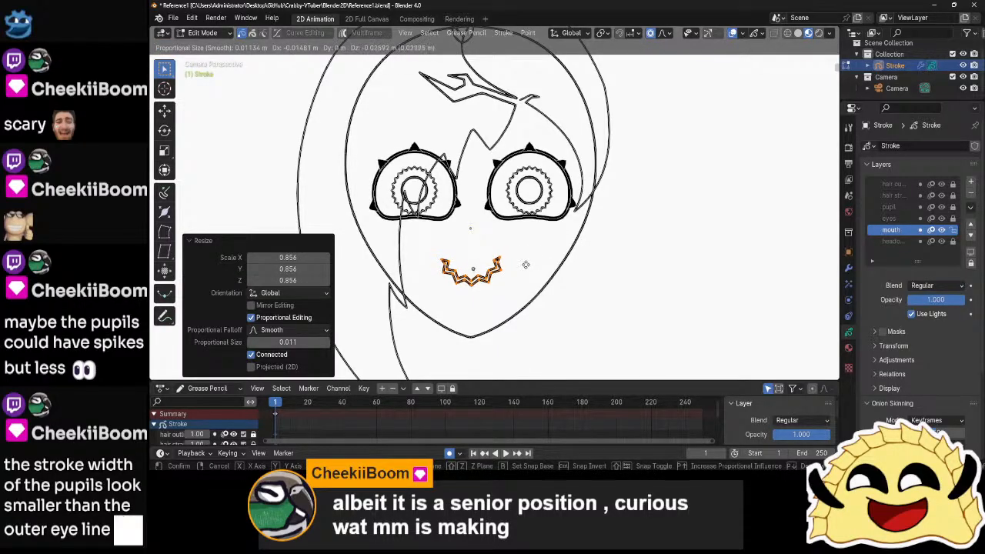
pyautogui.click(527, 268)
pyautogui.press('Tab')
pyautogui.click(681, 289)
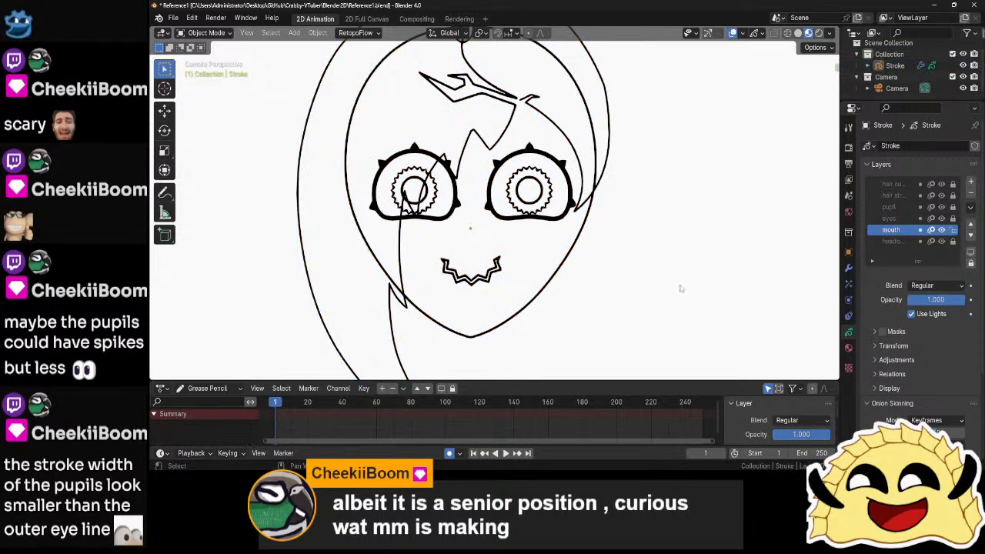
pyautogui.scroll(-5, 681, 289)
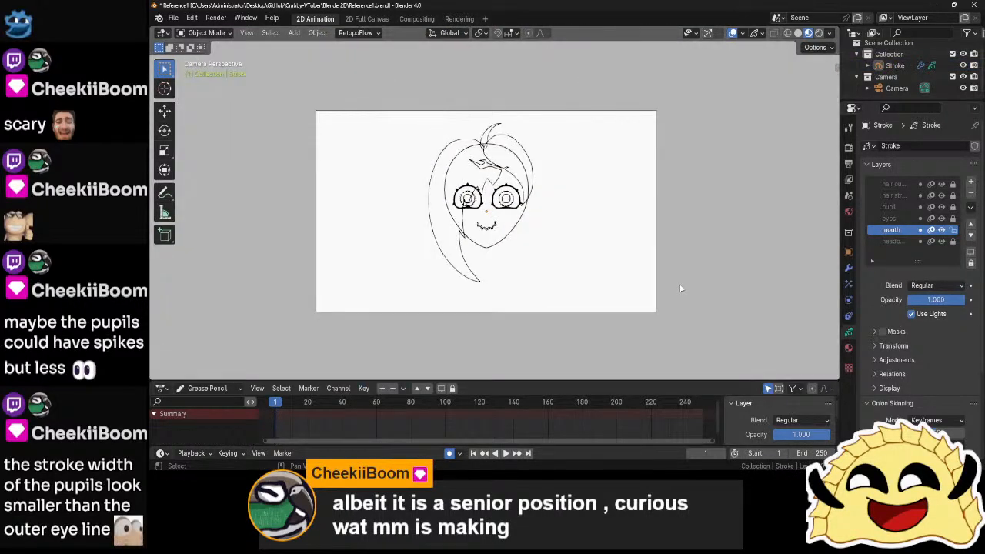
pyautogui.scroll(5, 681, 288)
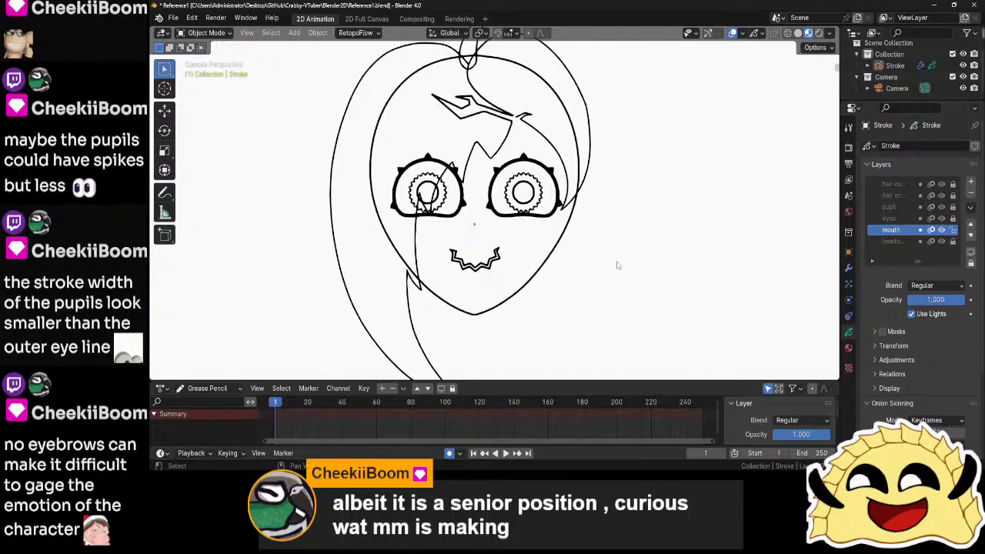
# - In Draw Mode, try sketching two slanted half-closed eye shapes in the empty space beside the face, and undo both strokes
pyautogui.scroll(3, 616, 265)
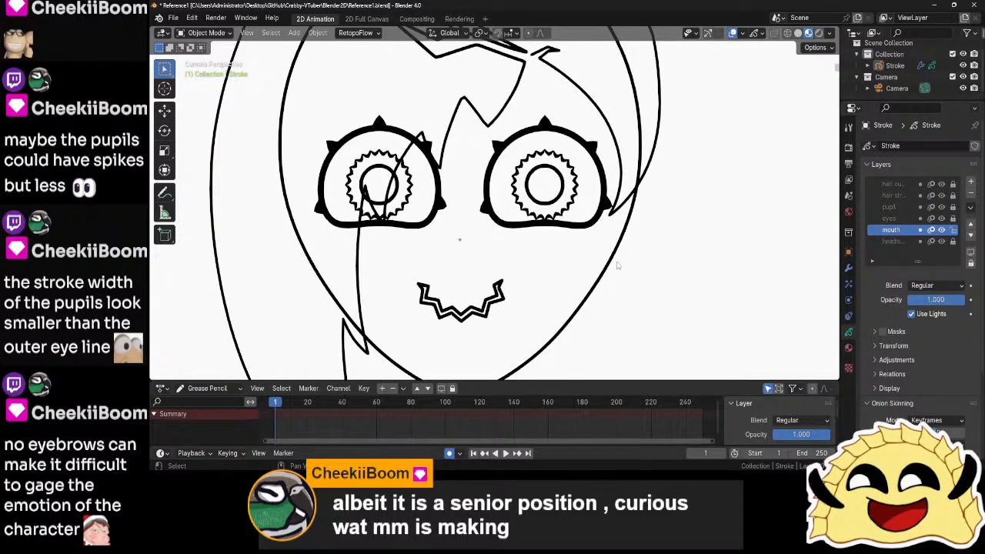
pyautogui.moveTo(671, 269); pyautogui.dragTo(489, 271, button='middle')
pyautogui.hotkey('ctrl', 'Tab')
pyautogui.click(601, 207)
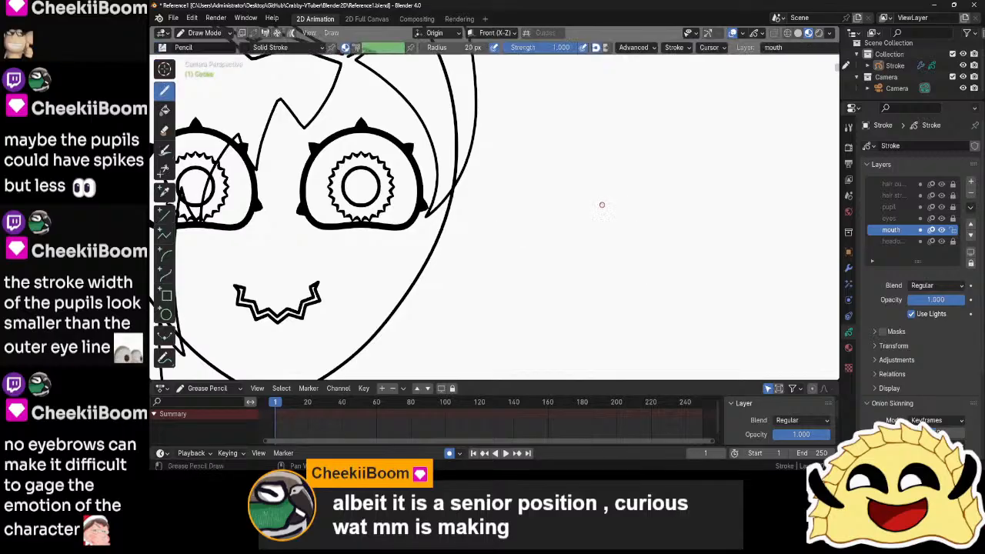
pyautogui.moveTo(595, 186)
pyautogui.mouseDown()
pyautogui.moveTo(691, 229)
pyautogui.moveTo(581, 255)
pyautogui.moveTo(577, 191)
pyautogui.moveTo(596, 167)
pyautogui.mouseUp()
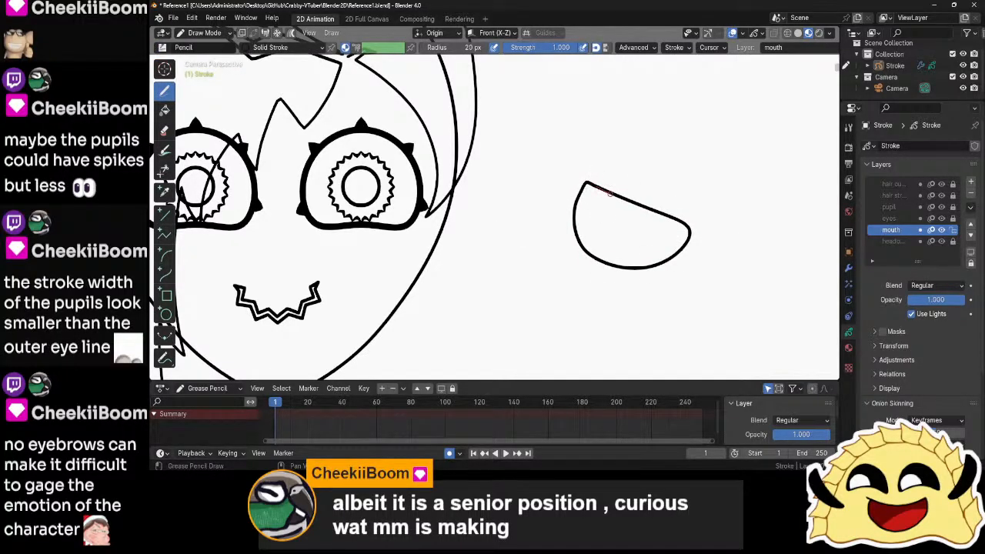
pyautogui.keyDown('shift'); pyautogui.moveTo(734, 307); pyautogui.dragTo(517, 200, button='middle'); pyautogui.keyUp('shift')
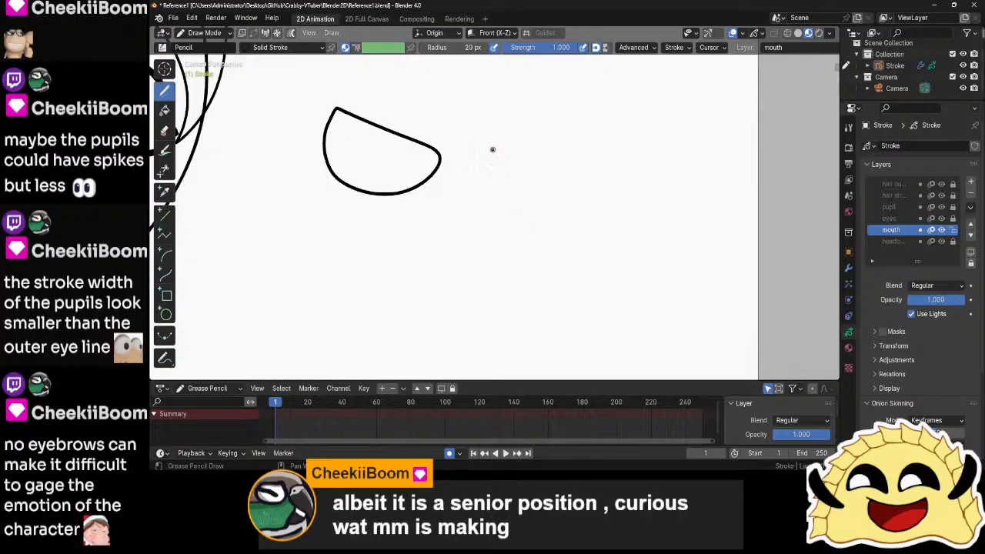
pyautogui.moveTo(493, 150); pyautogui.dragTo(664, 169)
pyautogui.hotkey('ctrl', 'z')
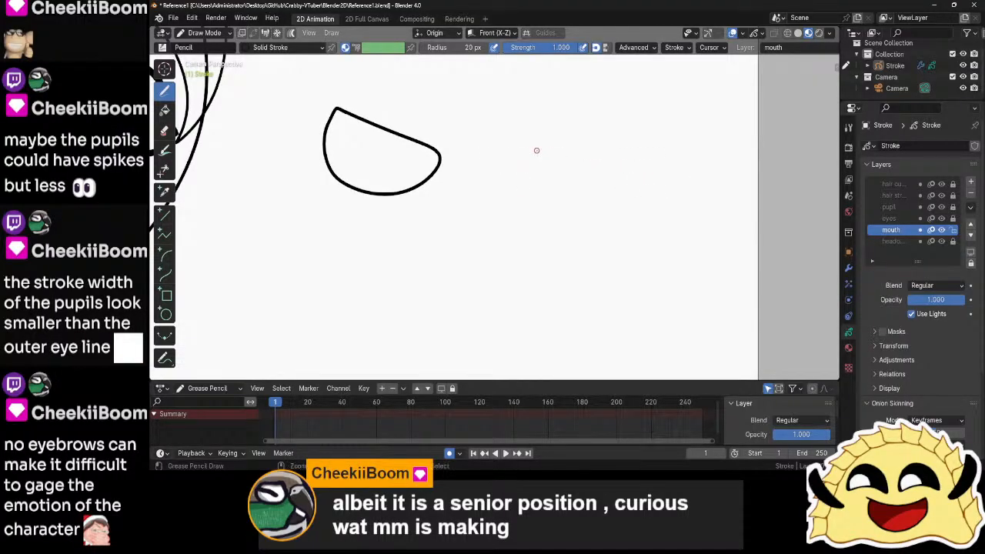
pyautogui.moveTo(515, 156)
pyautogui.mouseDown()
pyautogui.moveTo(653, 206)
pyautogui.moveTo(598, 240)
pyautogui.moveTo(506, 213)
pyautogui.moveTo(506, 164)
pyautogui.moveTo(518, 142)
pyautogui.mouseUp()
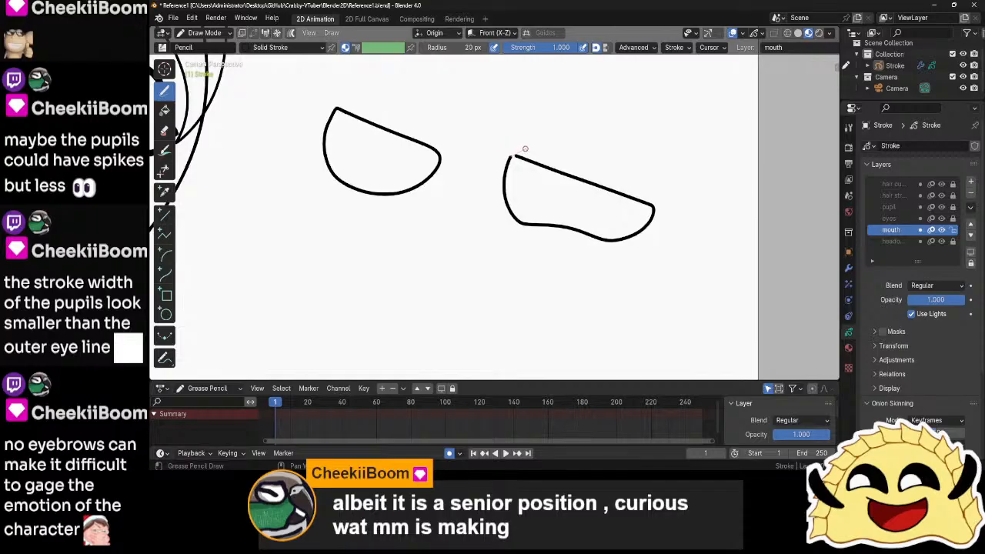
pyautogui.scroll(-4, 590, 146)
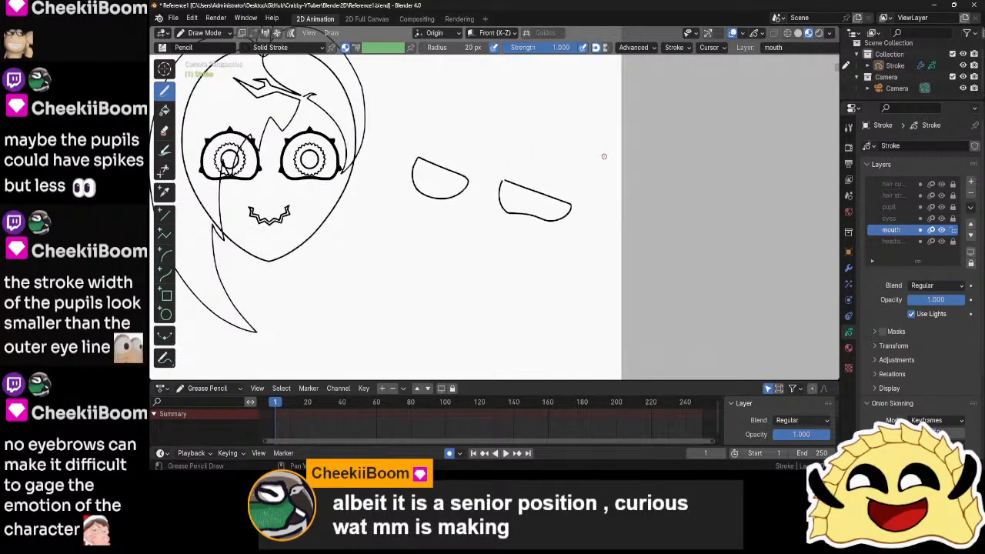
pyautogui.hotkey('ctrl', 'z')
pyautogui.hotkey('ctrl', 'z')
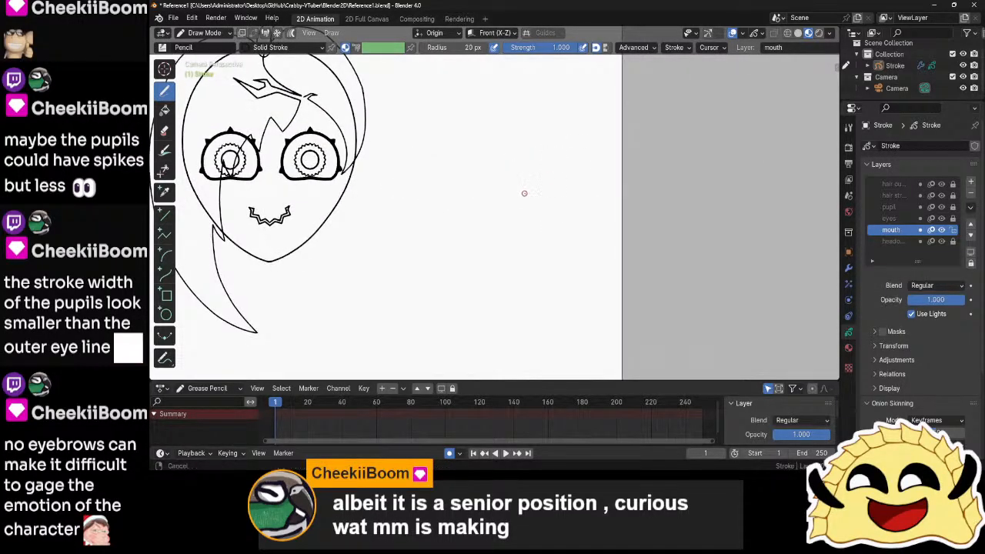
# - Try a narrow slanted oval stroke in the empty space beside the face and undo it
pyautogui.keyDown('shift'); pyautogui.moveTo(523, 193); pyautogui.dragTo(536, 213, button='middle'); pyautogui.keyUp('shift')
pyautogui.scroll(2, 536, 213)
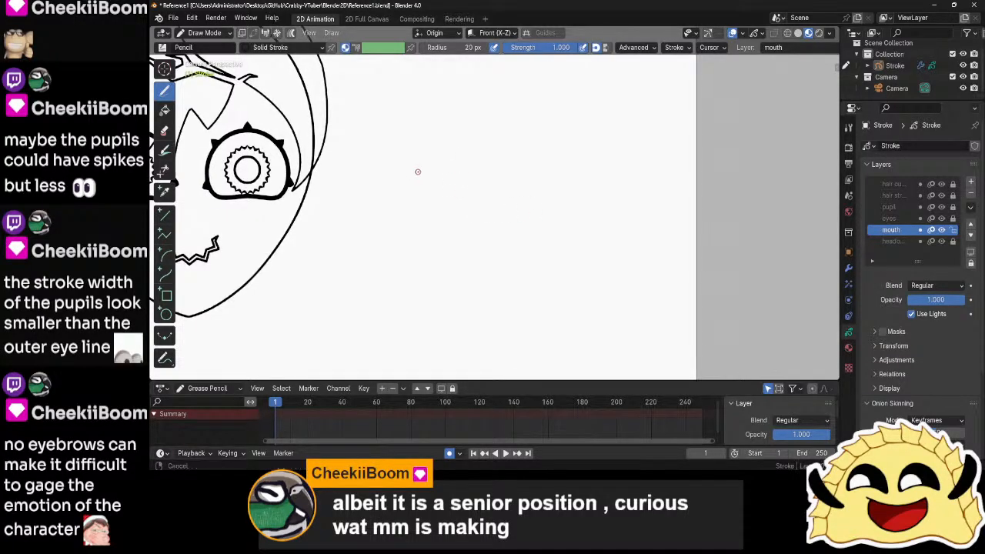
pyautogui.moveTo(418, 169)
pyautogui.keyDown('shift'); pyautogui.mouseDown(button='middle')
pyautogui.moveTo(507, 203)
pyautogui.moveTo(475, 200)
pyautogui.mouseUp(button='middle'); pyautogui.keyUp('shift')
pyautogui.moveTo(479, 201)
pyautogui.mouseDown()
pyautogui.moveTo(501, 167)
pyautogui.moveTo(483, 147)
pyautogui.moveTo(451, 215)
pyautogui.moveTo(484, 213)
pyautogui.mouseUp()
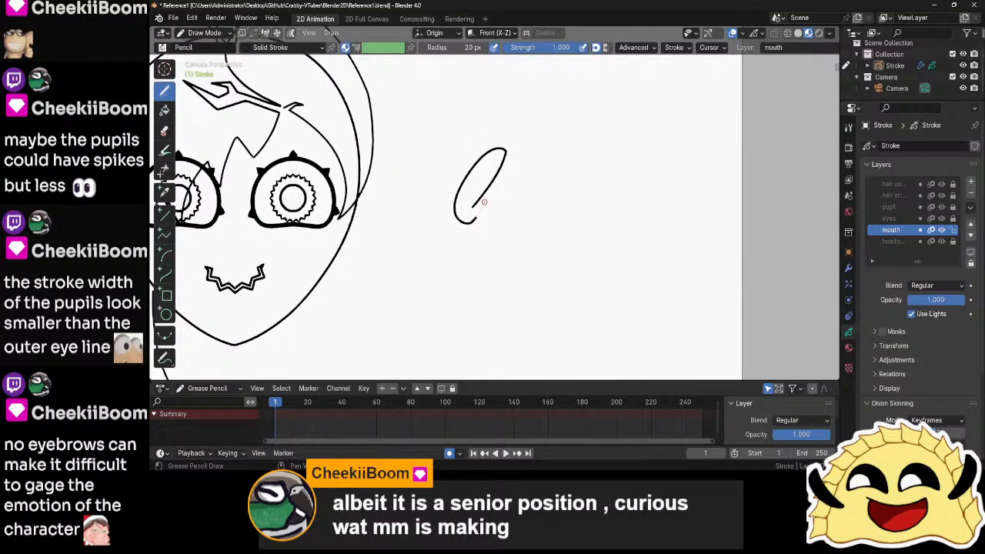
pyautogui.hotkey('ctrl', 'z')
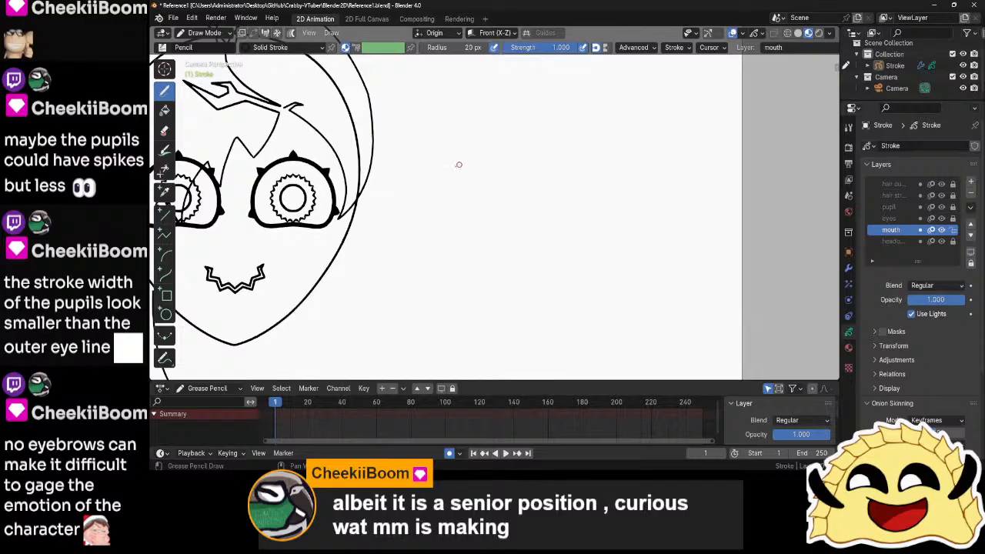
# - Sketch an arched brow and a flat brow beside the face, each with an eye outline beneath it, and compare them with the character
pyautogui.moveTo(458, 142)
pyautogui.mouseDown()
pyautogui.moveTo(519, 115)
pyautogui.moveTo(541, 165)
pyautogui.moveTo(515, 147)
pyautogui.moveTo(447, 175)
pyautogui.moveTo(451, 159)
pyautogui.mouseUp()
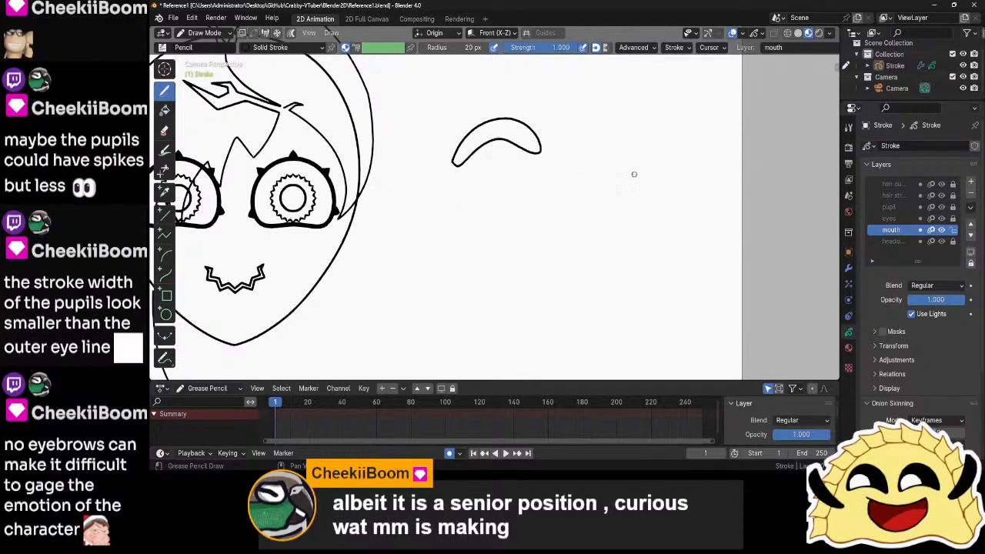
pyautogui.moveTo(584, 174)
pyautogui.mouseDown()
pyautogui.moveTo(681, 174)
pyautogui.moveTo(631, 195)
pyautogui.moveTo(567, 180)
pyautogui.moveTo(578, 174)
pyautogui.mouseUp()
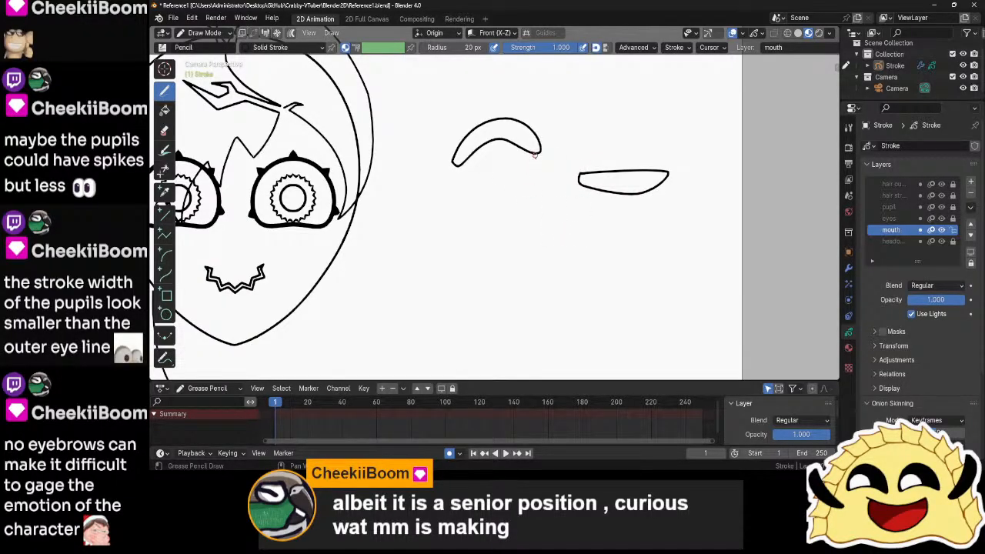
pyautogui.moveTo(538, 153)
pyautogui.mouseDown()
pyautogui.moveTo(531, 193)
pyautogui.moveTo(505, 193)
pyautogui.mouseUp()
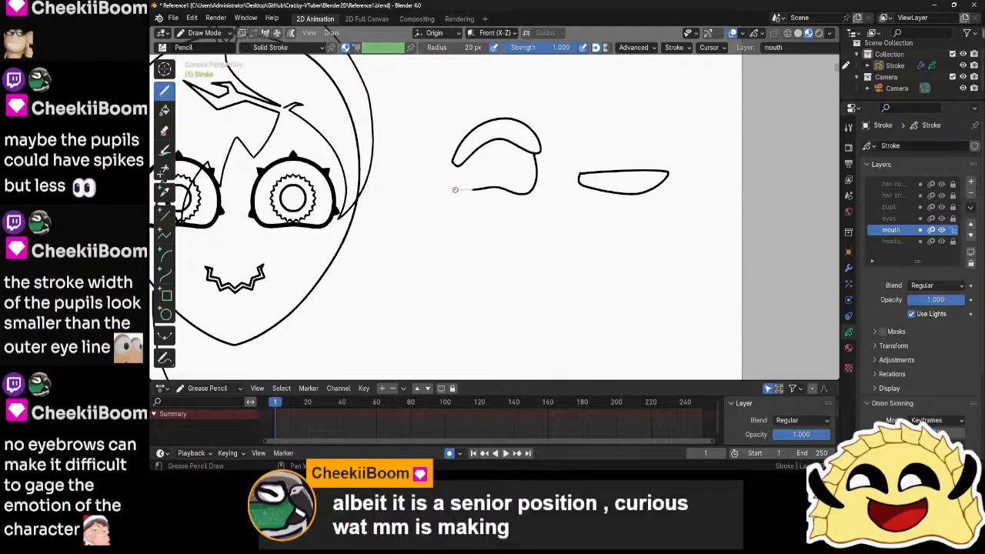
pyautogui.moveTo(587, 191)
pyautogui.mouseDown()
pyautogui.moveTo(581, 204)
pyautogui.moveTo(611, 220)
pyautogui.moveTo(656, 222)
pyautogui.mouseUp()
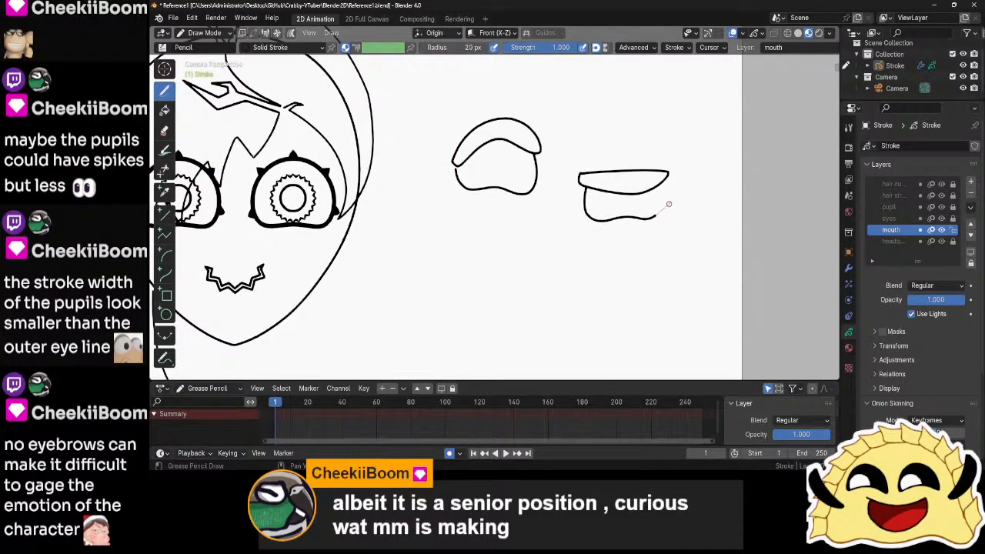
pyautogui.scroll(-5, 661, 267)
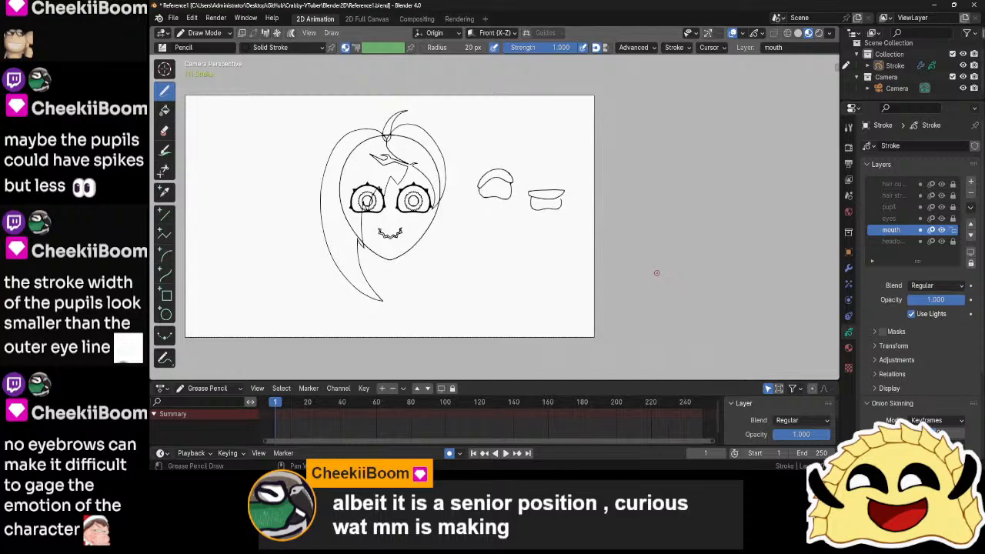
pyautogui.scroll(5, 409, 220)
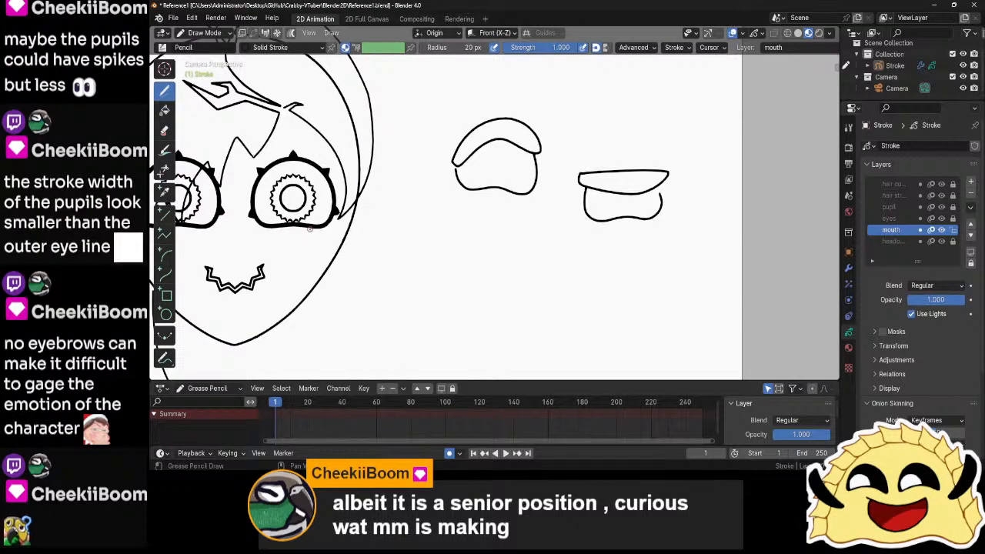
pyautogui.scroll(-4, 570, 244)
pyautogui.scroll(4, 571, 245)
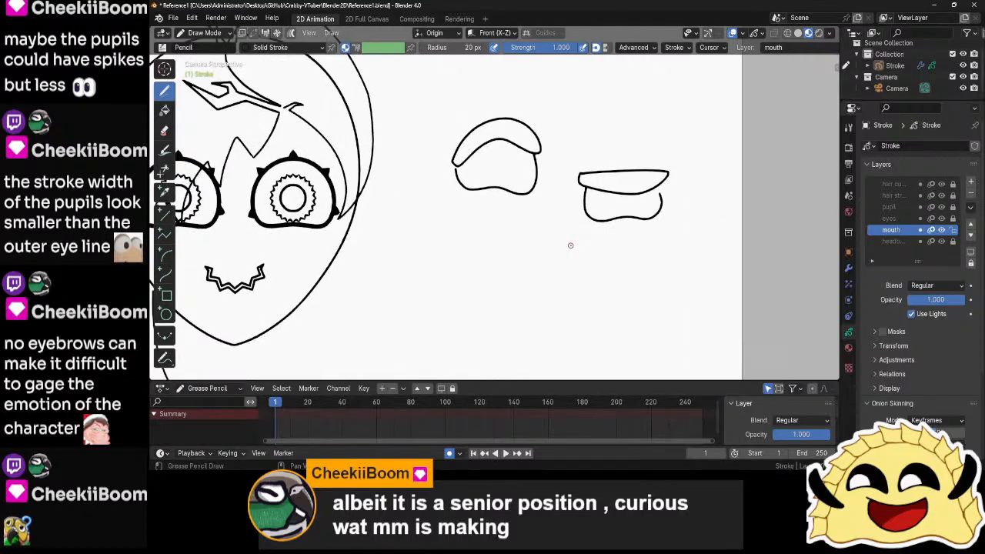
# - Undo the four brow and eye sketch strokes beside the face
pyautogui.hotkey('ctrl', 'z')
pyautogui.hotkey('ctrl', 'z')
pyautogui.hotkey('ctrl', 'z')
pyautogui.hotkey('ctrl', 'z')
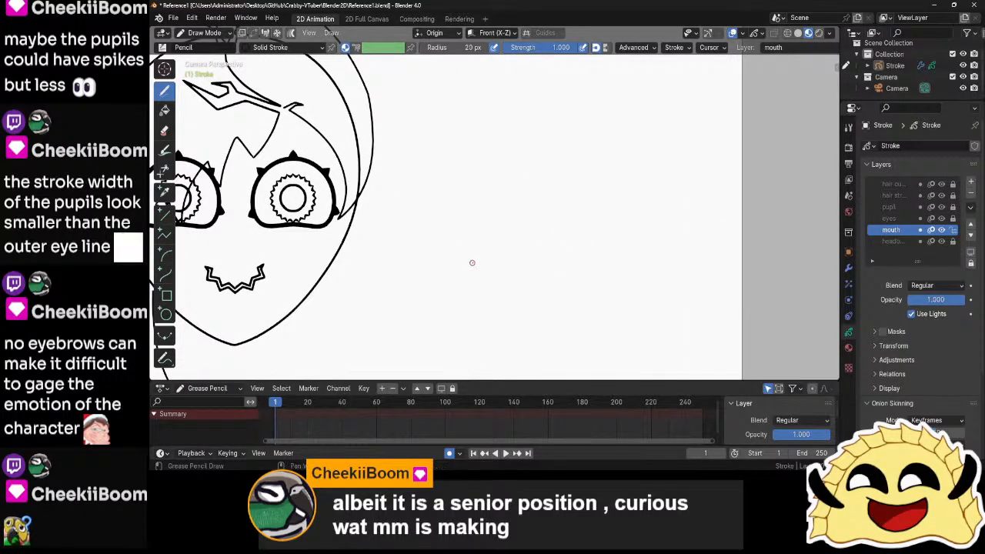
# - Try drawing a curved eyebrow above the spiky eye nearer the short hair strand, review the whole face, and undo the stroke
pyautogui.keyDown('shift'); pyautogui.moveTo(470, 262); pyautogui.dragTo(654, 302, button='middle'); pyautogui.keyUp('shift')
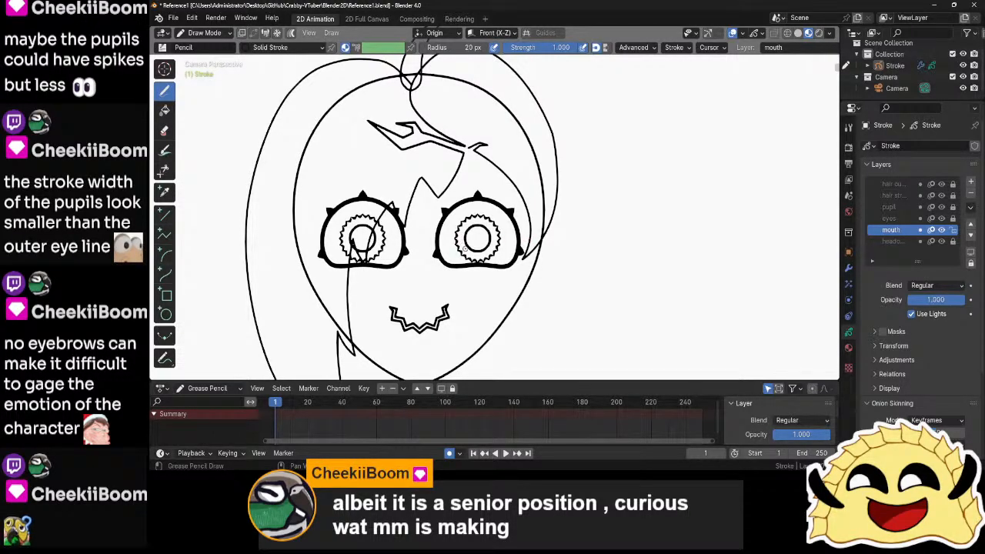
pyautogui.scroll(3, 477, 204)
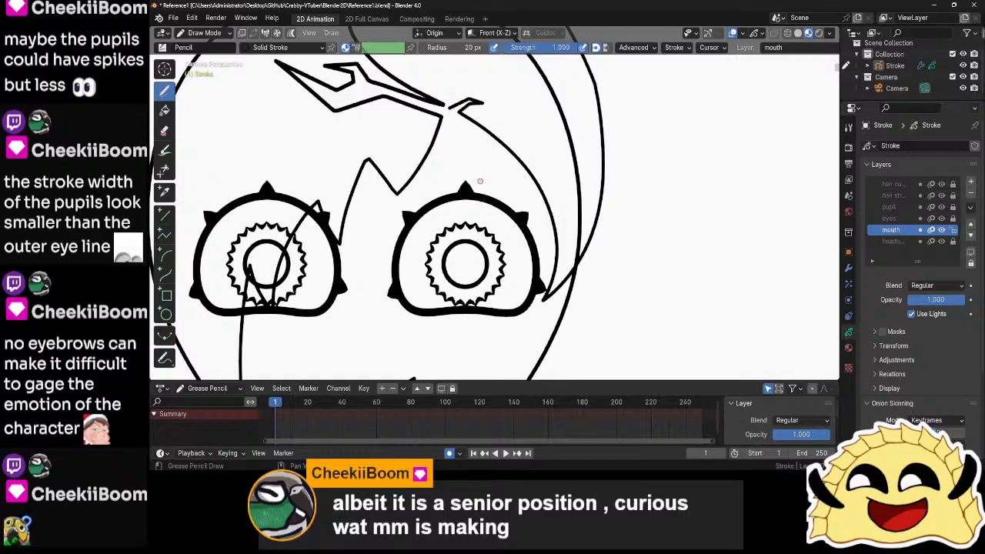
pyautogui.keyDown('shift'); pyautogui.moveTo(498, 186); pyautogui.dragTo(551, 187, button='middle'); pyautogui.keyUp('shift')
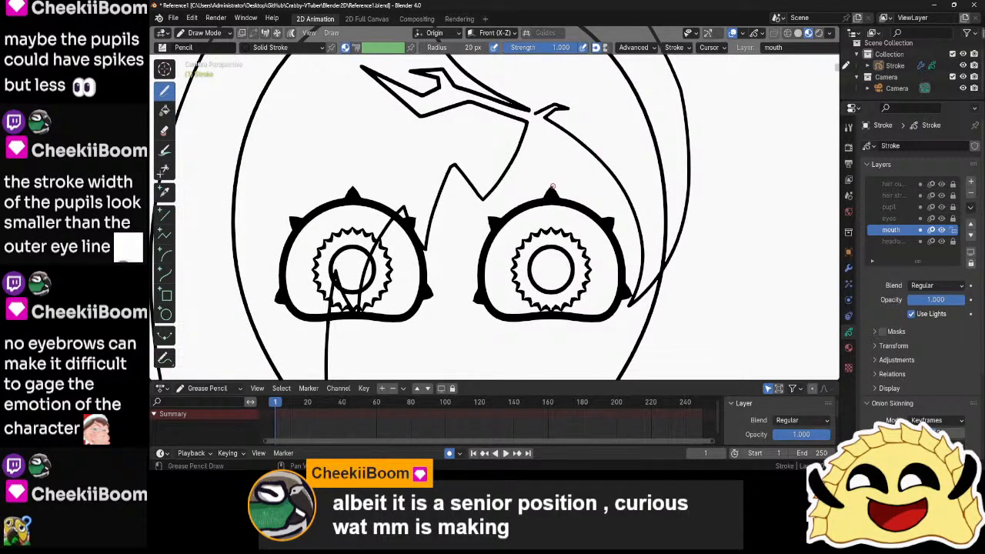
pyautogui.scroll(-4, 551, 186)
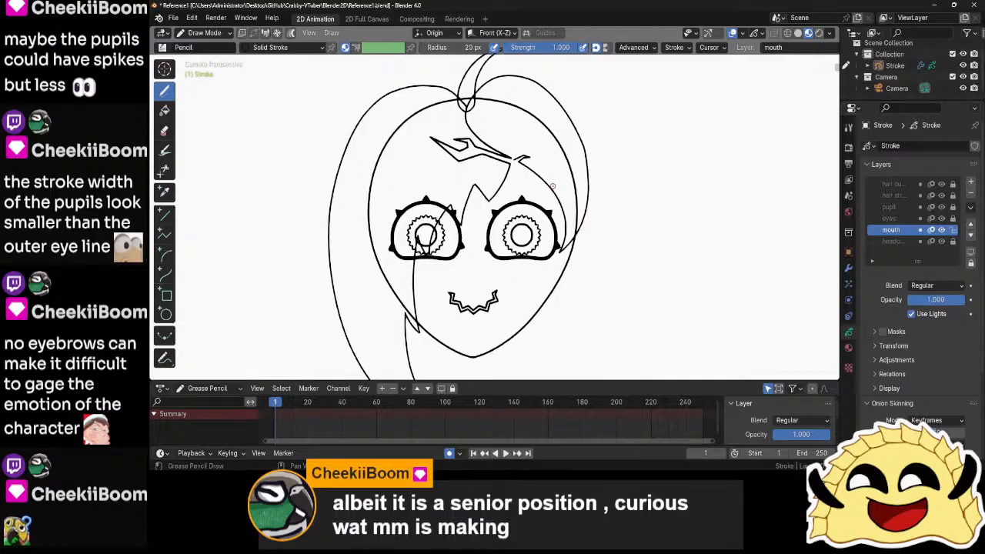
pyautogui.scroll(4, 552, 186)
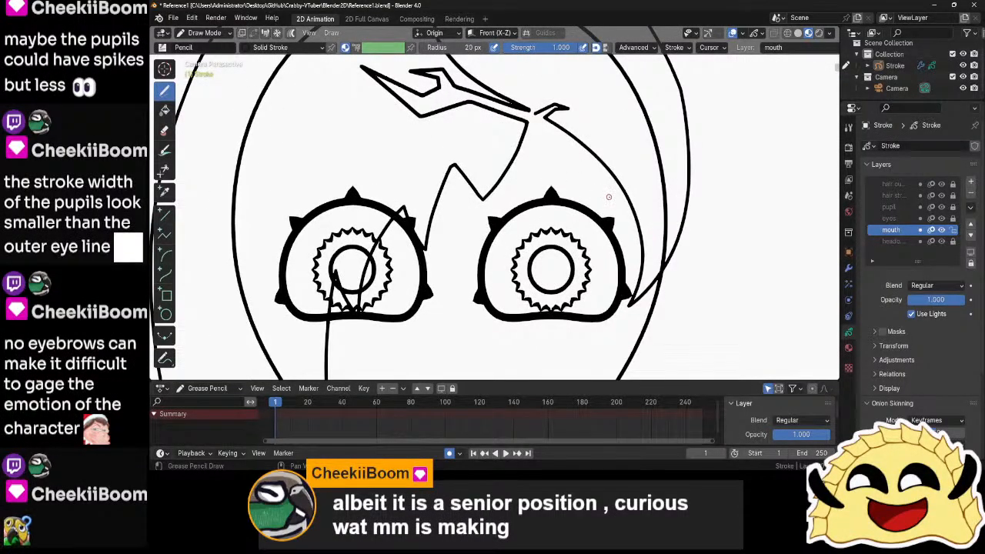
pyautogui.moveTo(614, 198)
pyautogui.mouseDown()
pyautogui.moveTo(536, 166)
pyautogui.moveTo(491, 182)
pyautogui.moveTo(551, 146)
pyautogui.moveTo(623, 185)
pyautogui.mouseUp()
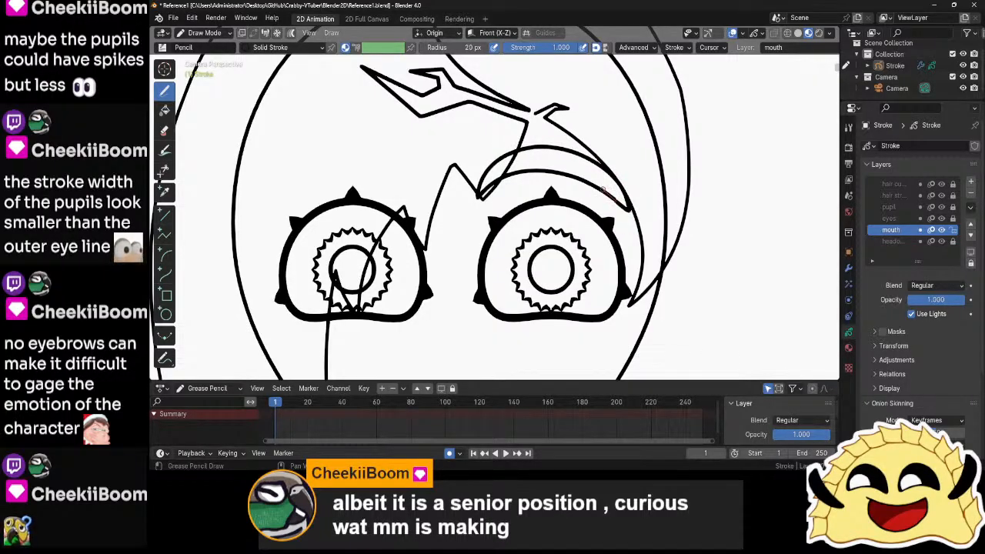
pyautogui.press('Home')
pyautogui.hotkey('ctrl', 'z')
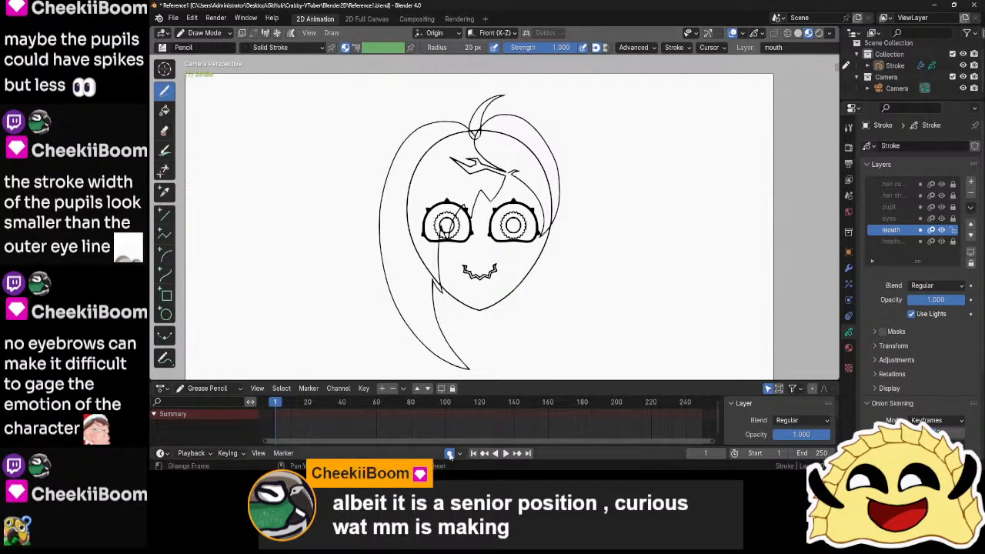
# - Switch to the browser and examine the agumon eyes and kirby eyes image results, opening the Kirby Eye Sadness picture
pyautogui.moveTo(299, 475)
pyautogui.click(346, 438)
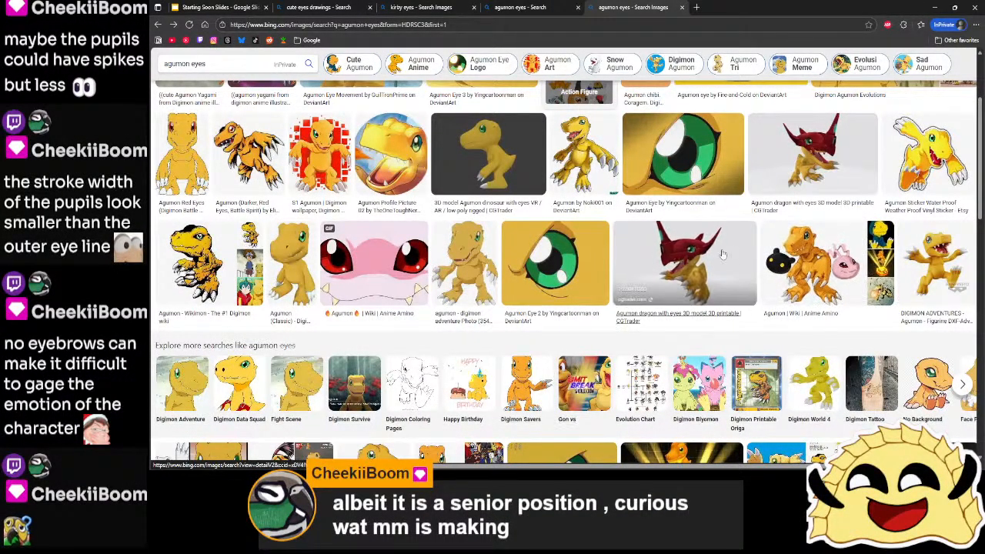
pyautogui.scroll(2, 677, 269)
pyautogui.click(454, 6)
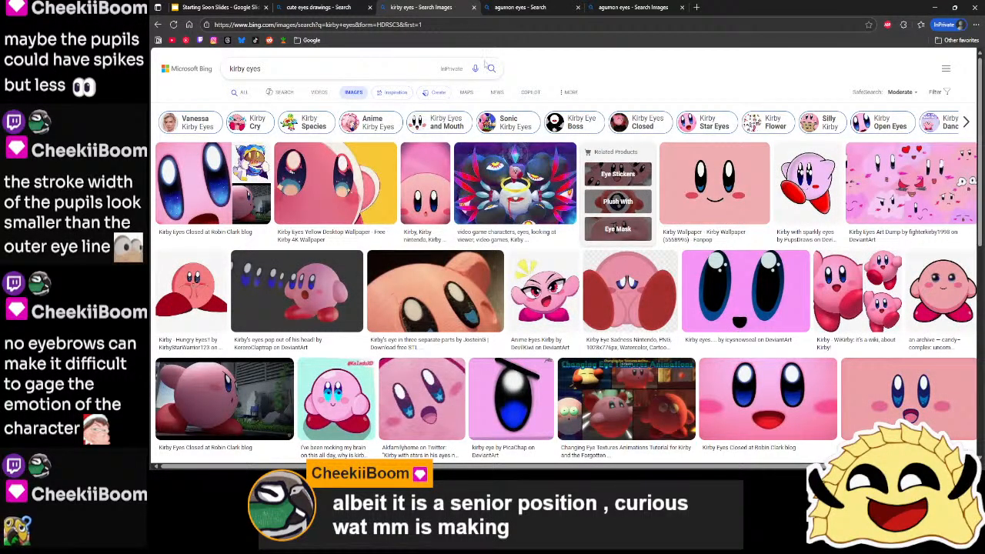
pyautogui.click(637, 292)
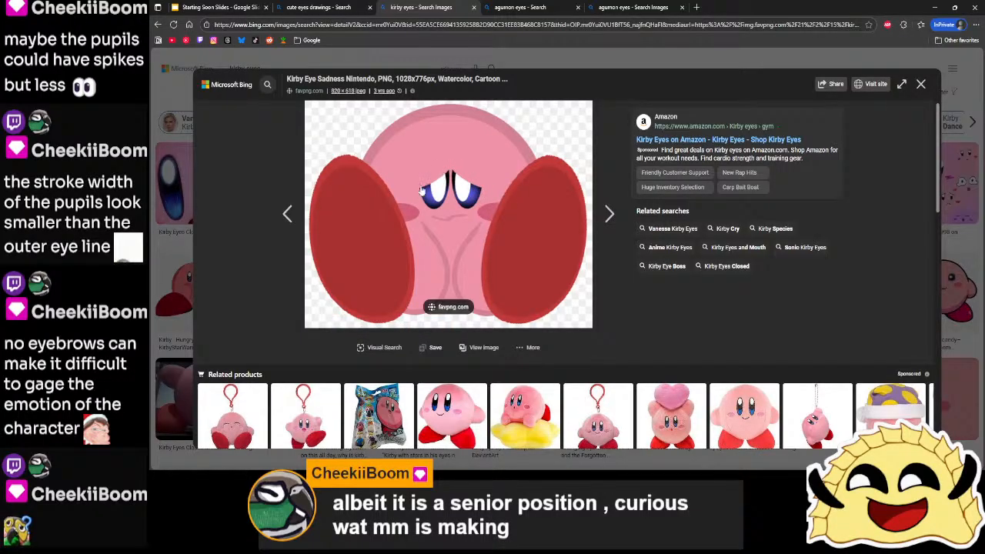
# - Close the enlarged picture, examine further kirby eyes image results for eye and brow shapes, and switch back to Blender
pyautogui.click(174, 281)
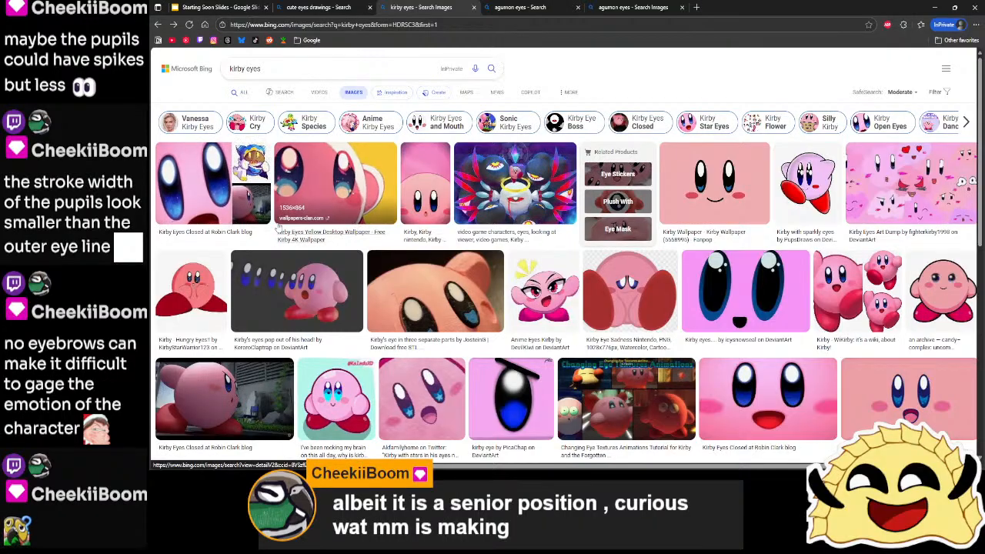
pyautogui.scroll(-5, 278, 228)
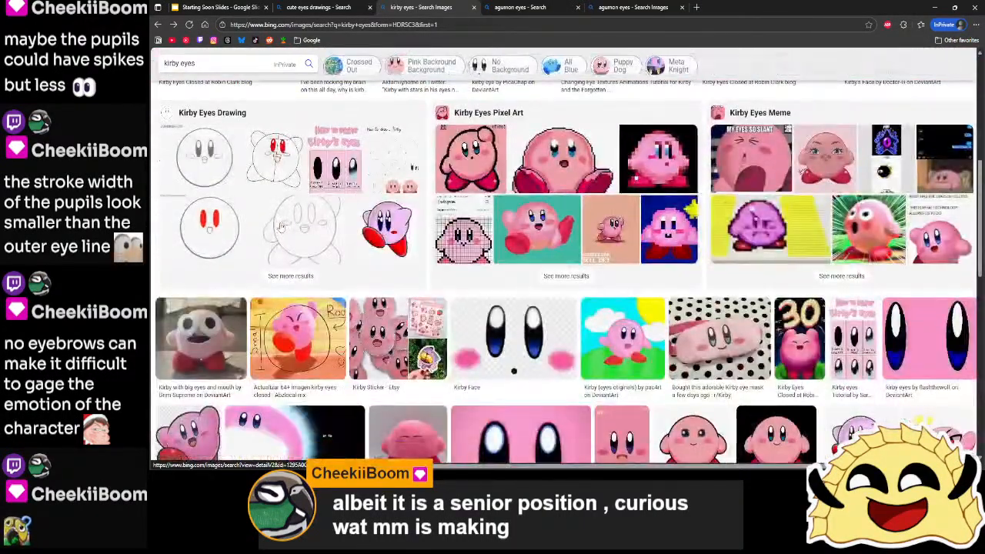
pyautogui.scroll(-2, 281, 227)
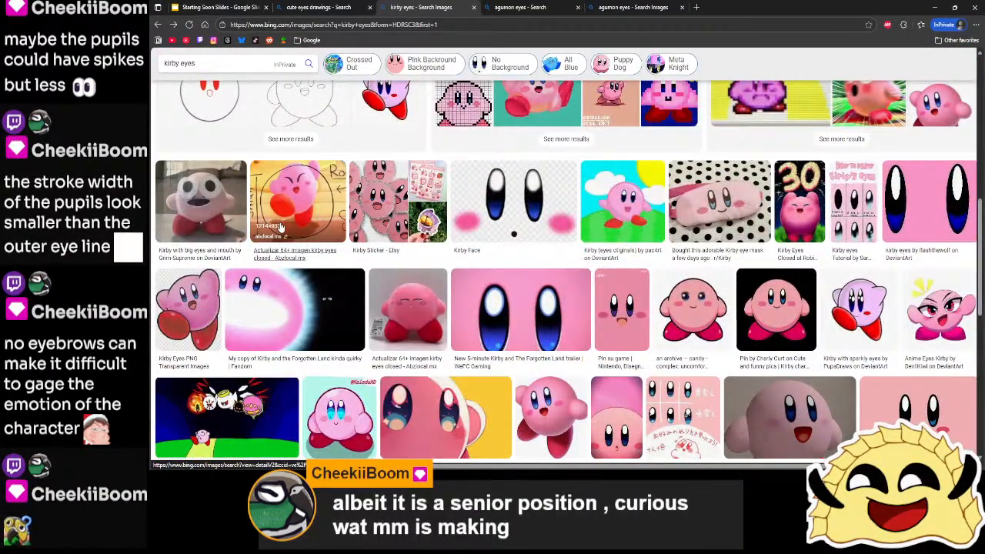
pyautogui.scroll(-2, 281, 227)
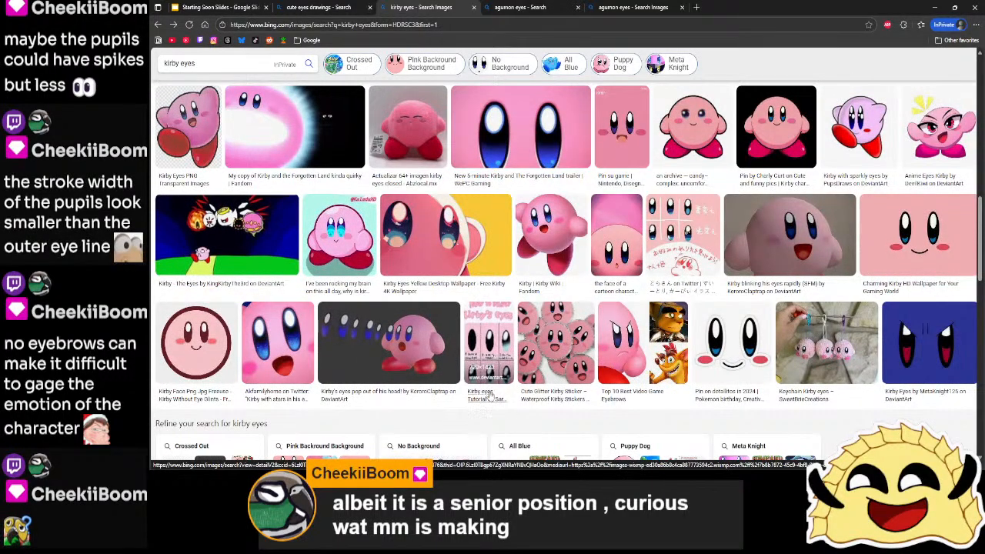
pyautogui.moveTo(471, 479)
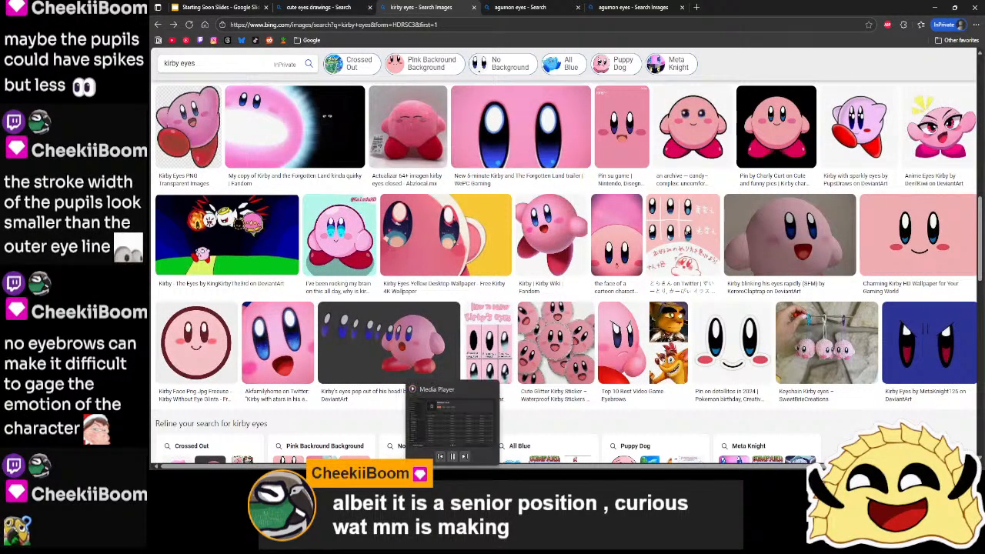
pyautogui.click(488, 479)
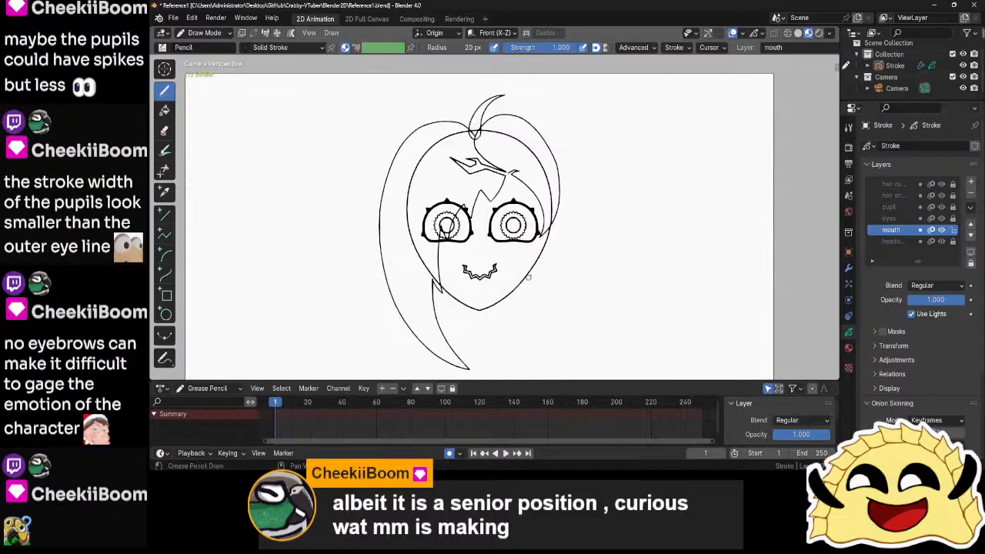
# - Try drawing a slanted brow line across the top of the eye nearer the short hair strand, and undo it
pyautogui.scroll(4, 583, 249)
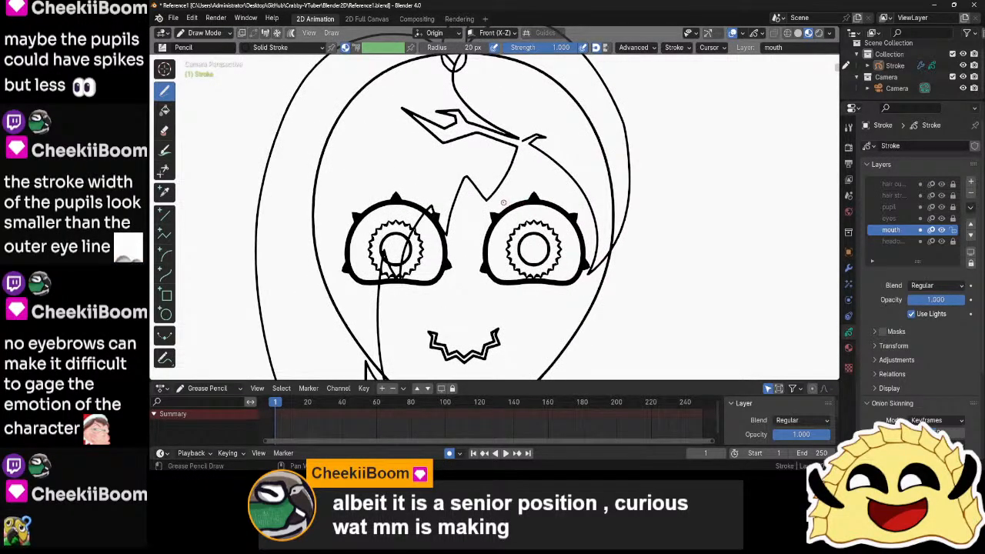
pyautogui.moveTo(503, 202); pyautogui.dragTo(636, 257)
pyautogui.scroll(1, 634, 269)
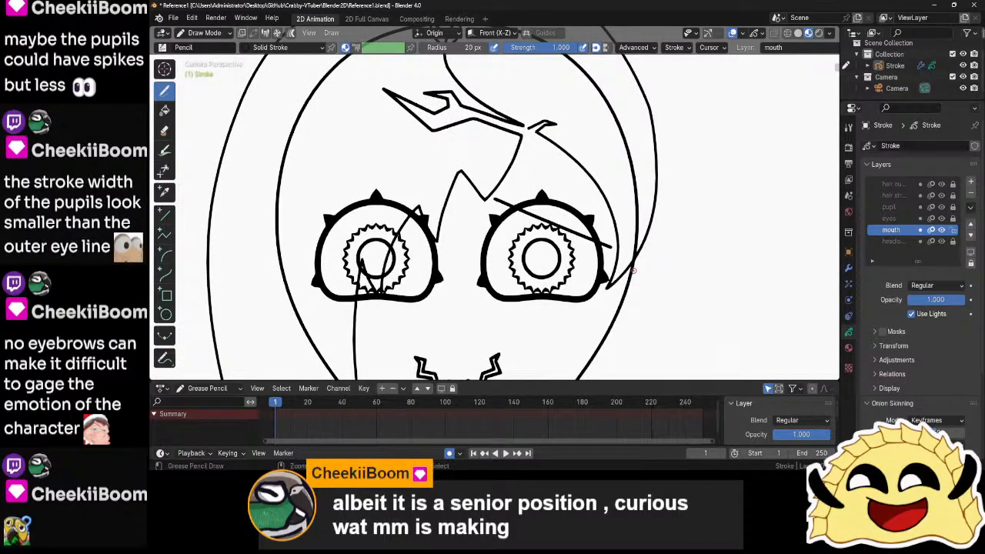
pyautogui.hotkey('ctrl', 'z')
pyautogui.scroll(-6, 634, 271)
pyautogui.keyDown('shift'); pyautogui.moveTo(634, 271); pyautogui.dragTo(540, 256, button='middle'); pyautogui.keyUp('shift')
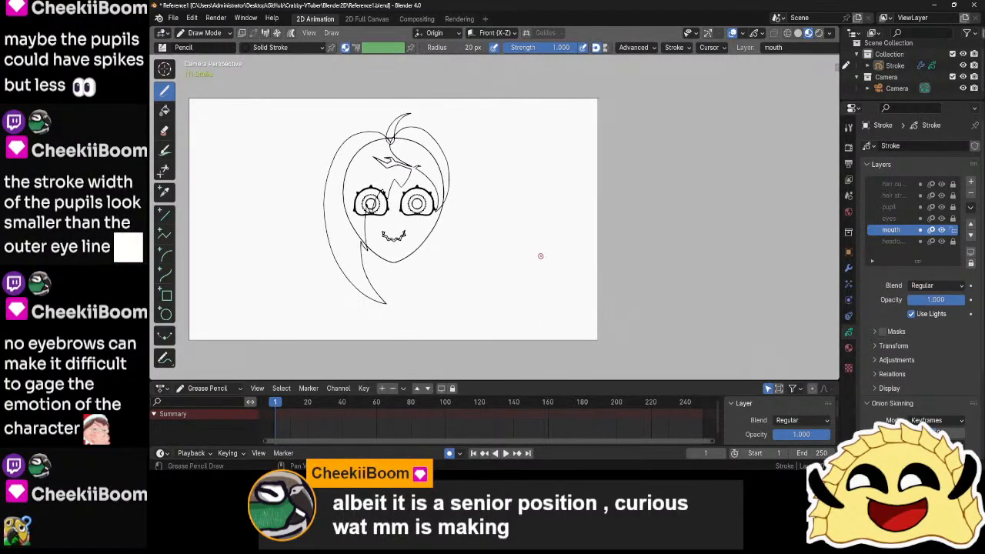
# - Activate the eyes layer in Edit Mode and unlock the pupil layer for editing alongside it
pyautogui.click(901, 220)
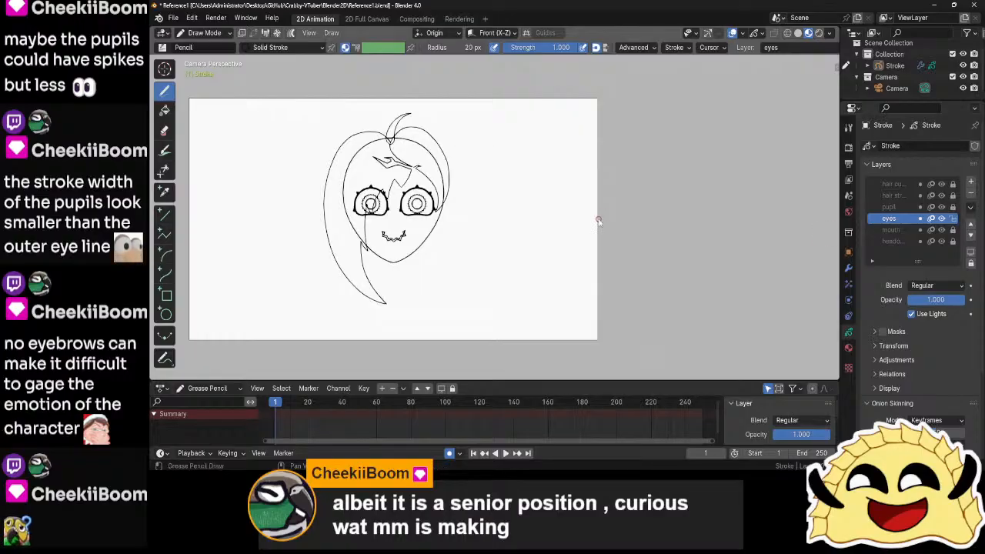
pyautogui.press('Tab')
pyautogui.click(433, 201)
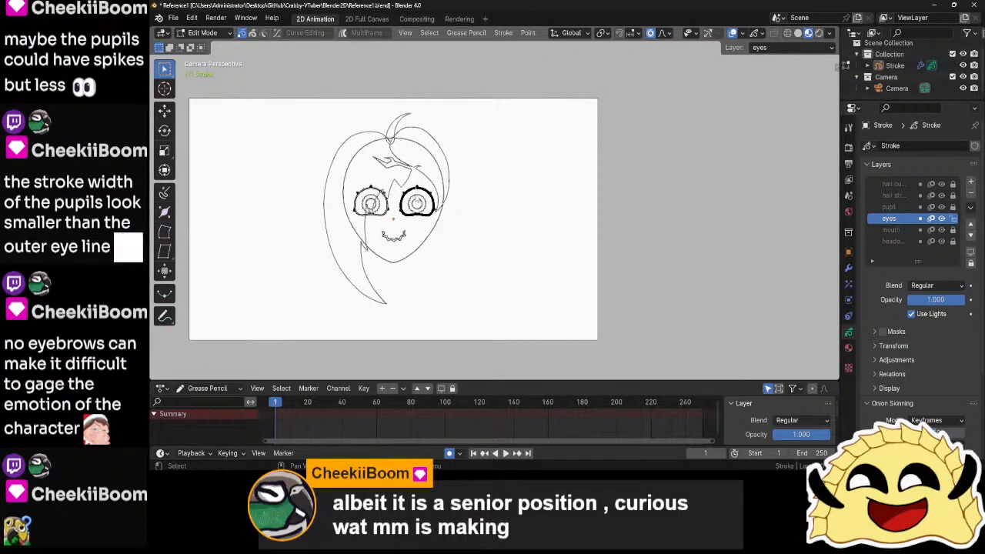
pyautogui.moveTo(395, 183)
pyautogui.mouseDown()
pyautogui.moveTo(452, 237)
pyautogui.moveTo(451, 223)
pyautogui.mouseUp()
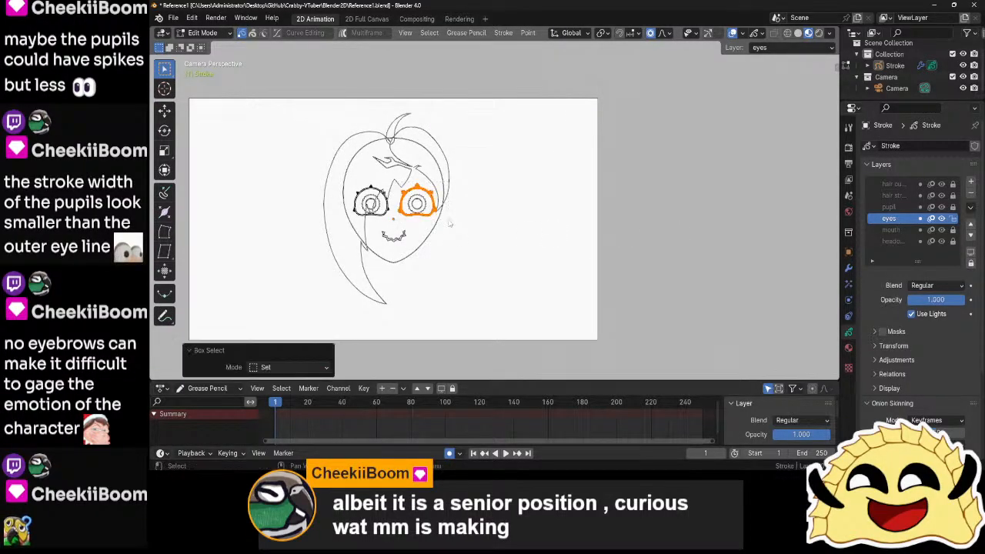
pyautogui.scroll(3, 488, 222)
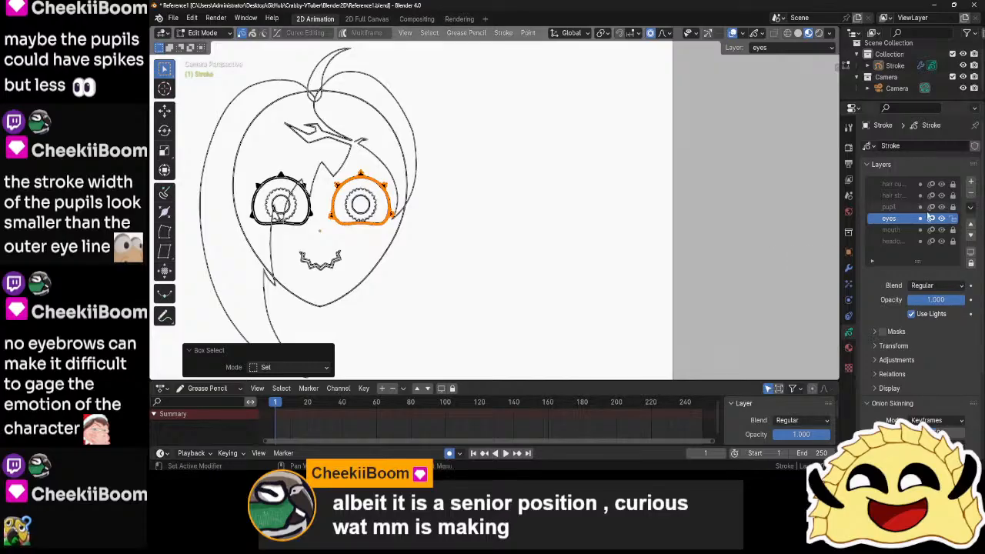
pyautogui.click(952, 207)
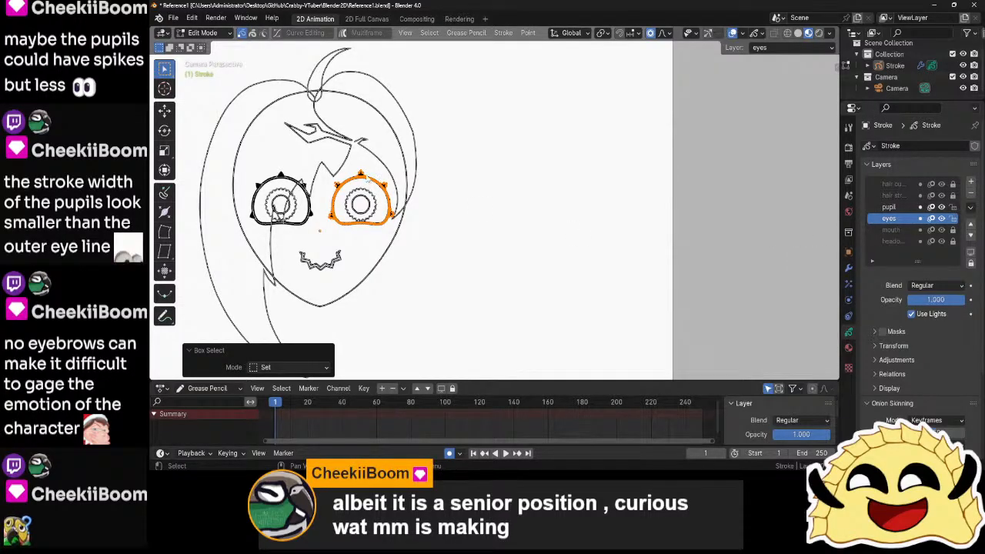
# - Duplicate the eye outline and pupil nearer the short hair strand along X into the empty space beside the face
pyautogui.press('b')
pyautogui.moveTo(324, 239); pyautogui.dragTo(324, 238)
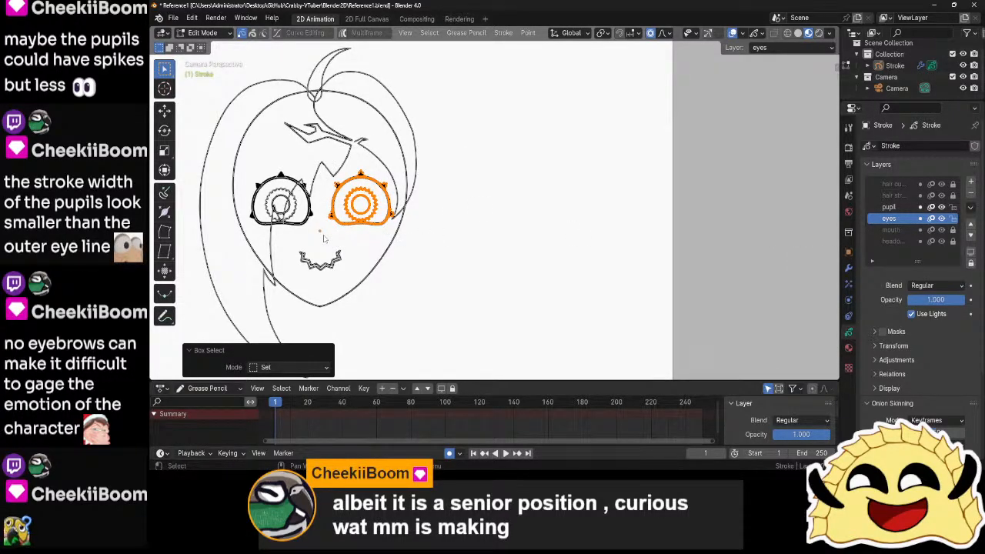
pyautogui.hotkey('shift', 'd')
pyautogui.press('x')
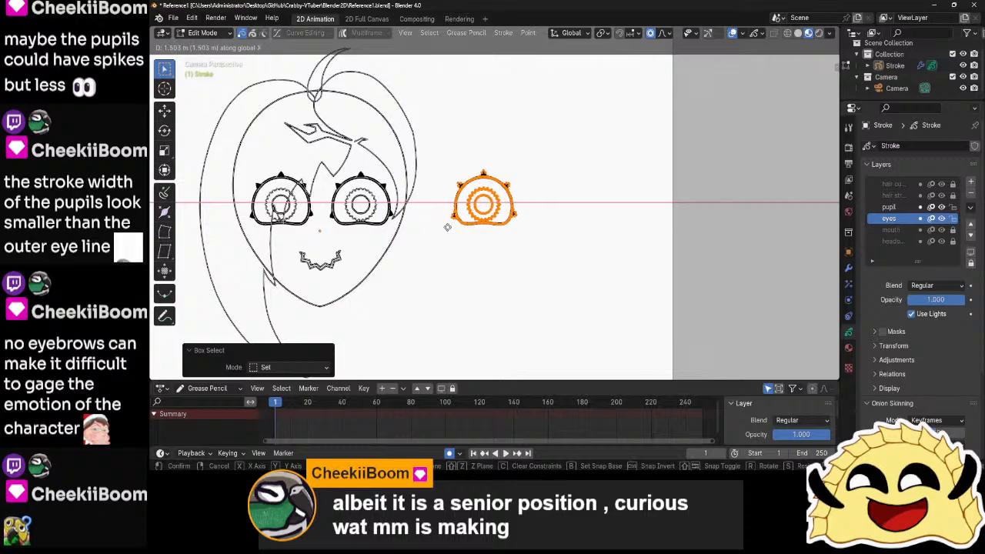
pyautogui.click(447, 227)
pyautogui.click(510, 238)
pyautogui.scroll(4, 515, 242)
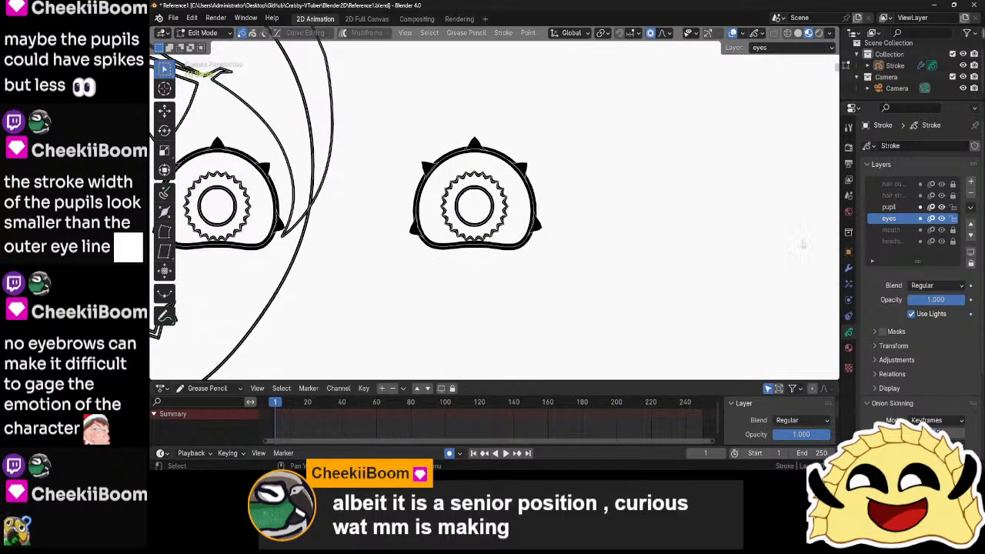
# - Add a new Grease Pencil layer named "eyebrows examples"
pyautogui.click(970, 181)
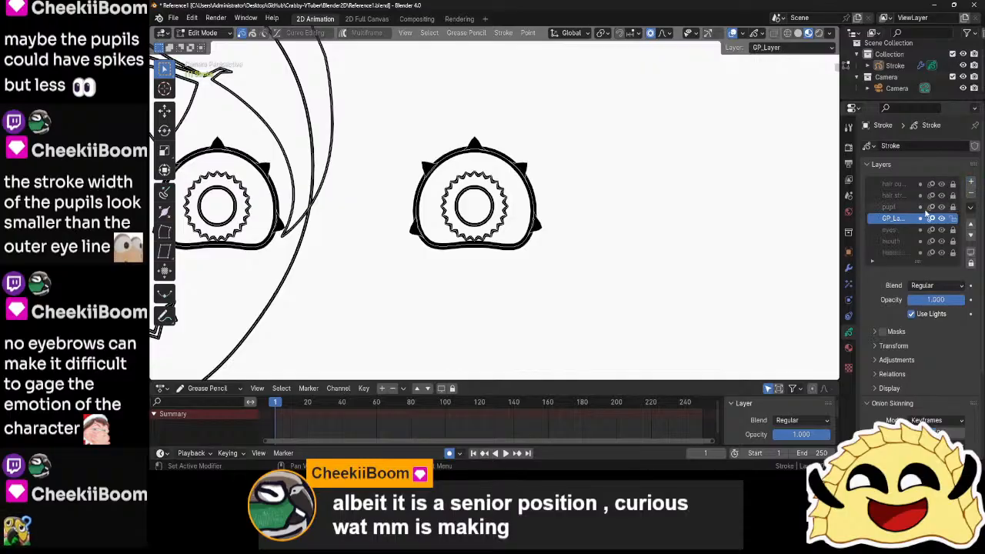
pyautogui.write('eyebr')
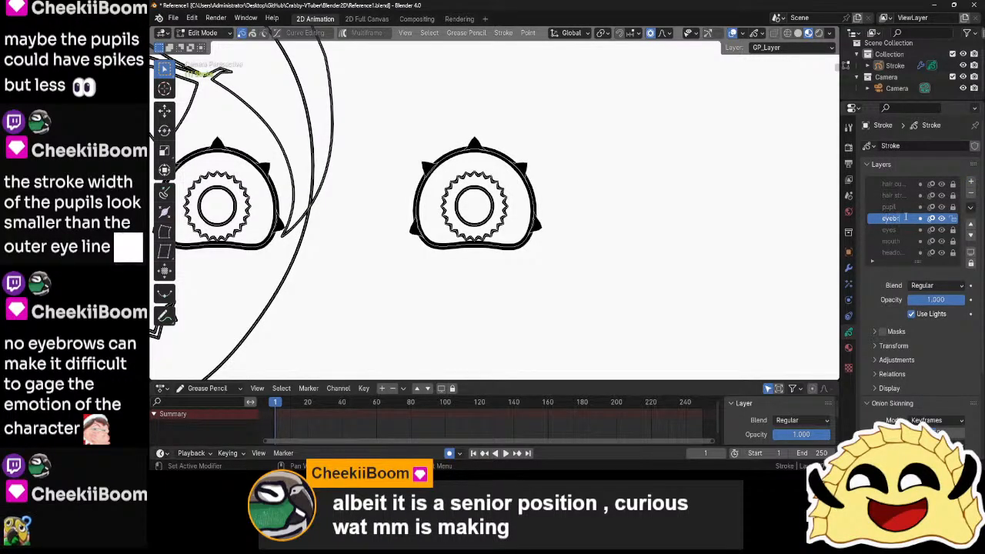
pyautogui.write('ows examples')
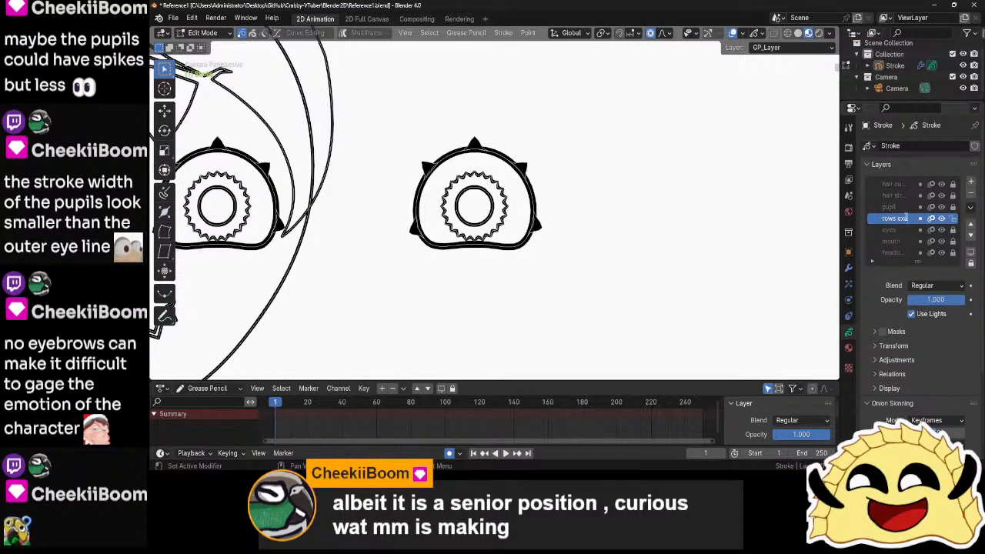
pyautogui.press('Return')
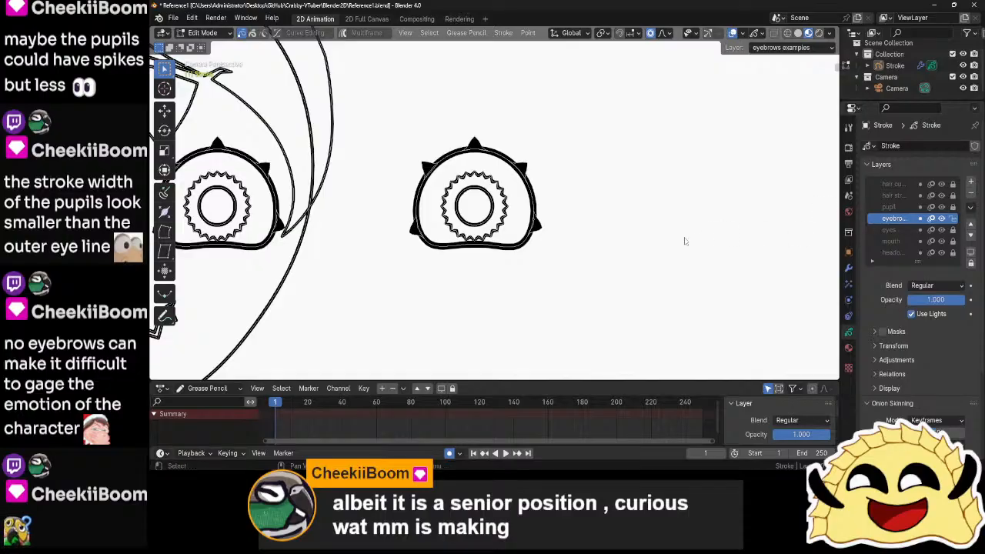
# - Draw a white filled rectangle with the fill-only Material across the upper part of the duplicated eye
pyautogui.press('Tab')
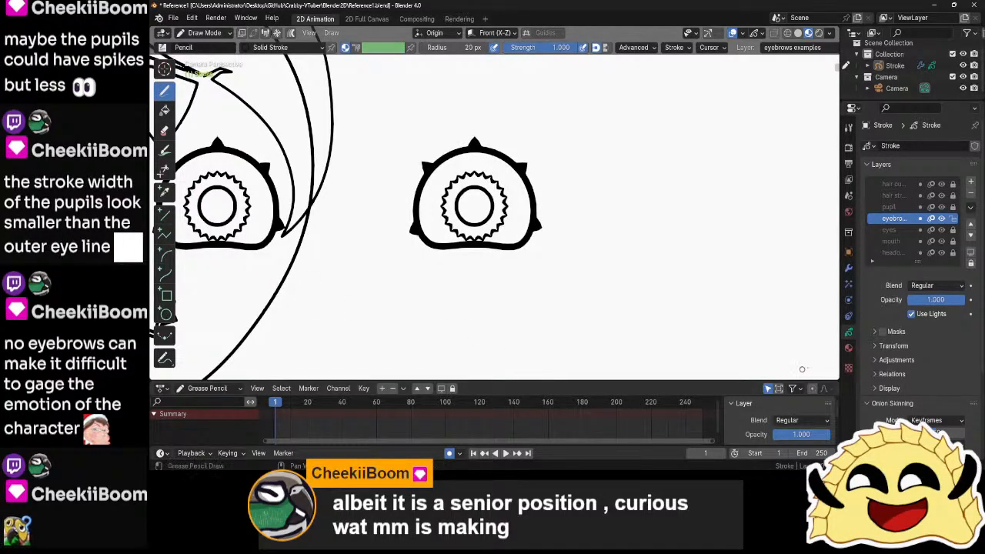
pyautogui.click(849, 348)
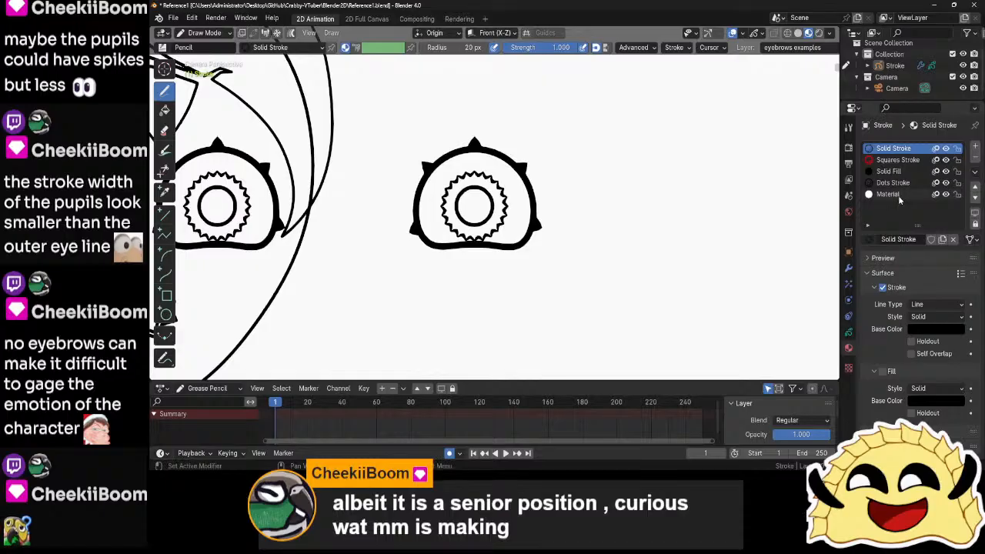
pyautogui.click(888, 194)
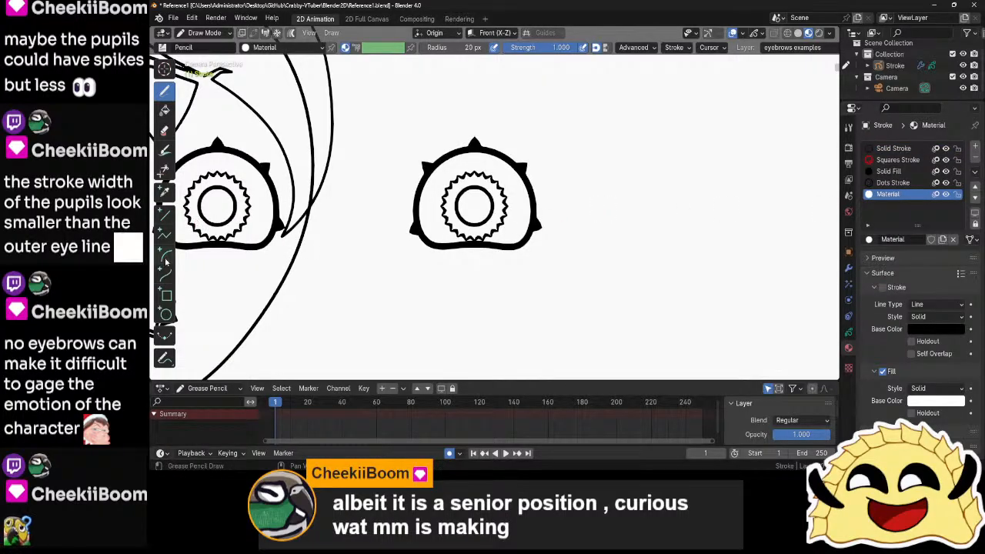
pyautogui.click(167, 294)
pyautogui.moveTo(411, 136); pyautogui.dragTo(570, 188)
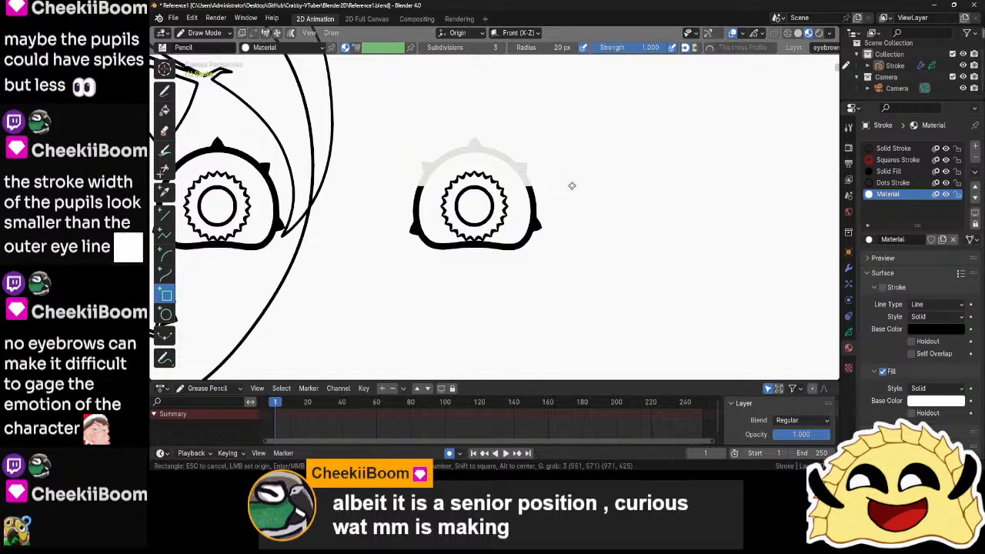
pyautogui.moveTo(572, 185); pyautogui.dragTo(572, 186)
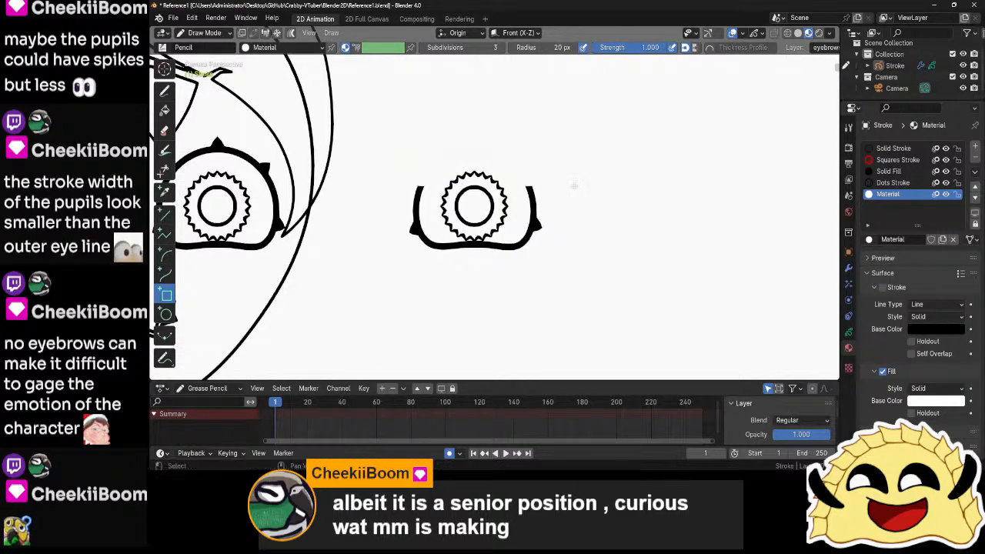
# - Move the eyebrows examples layer above the pupil layer so the rectangle also covers the duplicated pupil
pyautogui.click(849, 334)
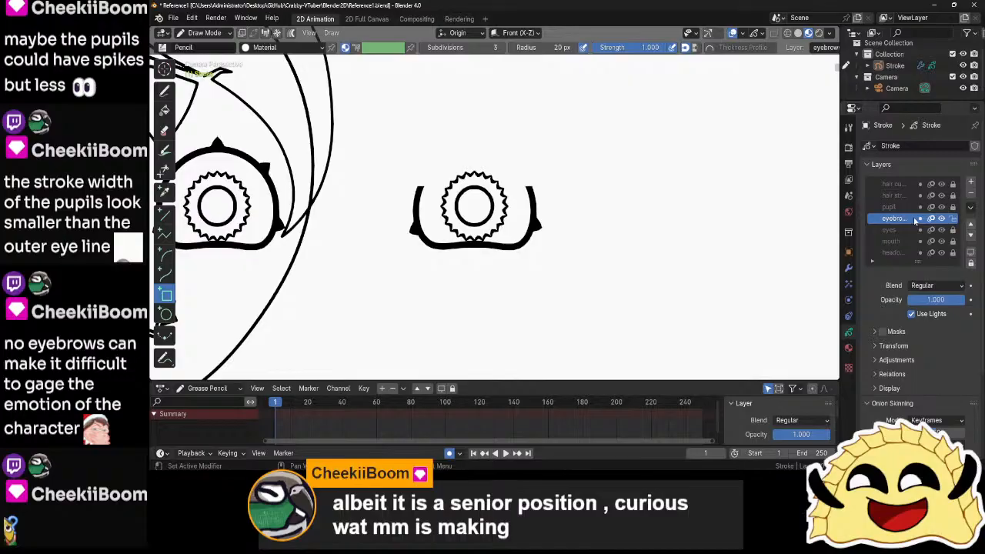
pyautogui.click(971, 225)
pyautogui.scroll(-1, 655, 222)
pyautogui.scroll(2, 655, 222)
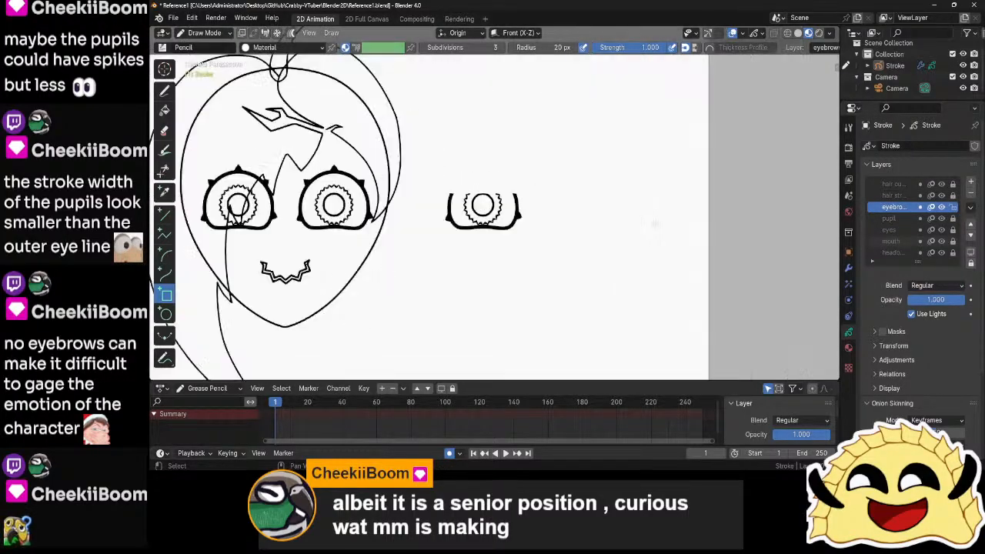
pyautogui.scroll(1, 558, 184)
# - Select the rectangle's lower-edge points, try assigning the Solid Stroke material to the rectangle, and undo the assignment
pyautogui.press('Tab')
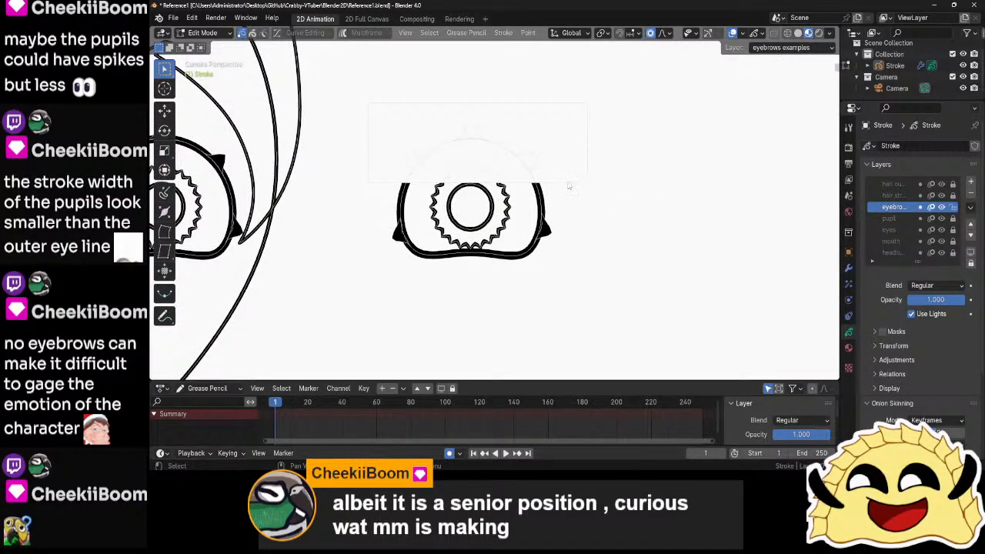
pyautogui.click(570, 185)
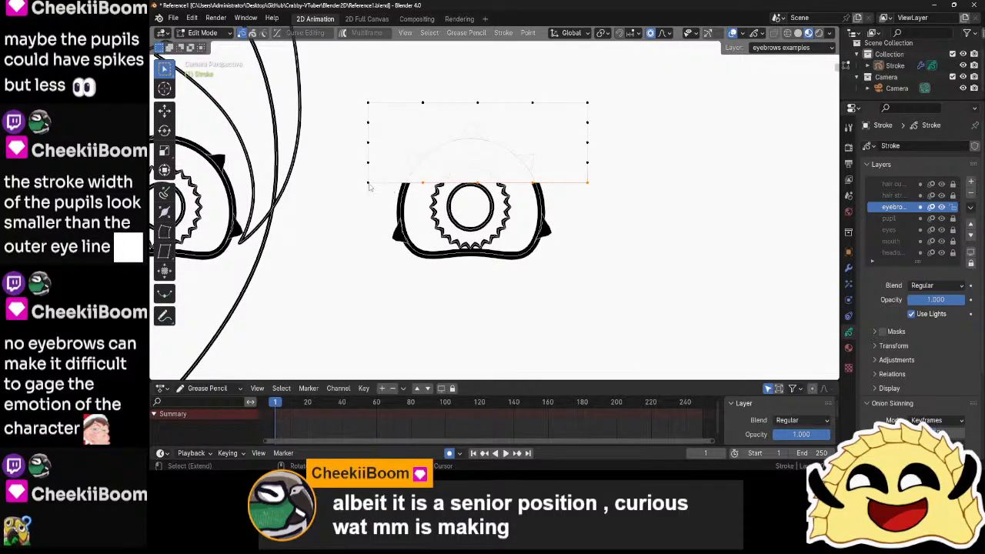
pyautogui.click(848, 347)
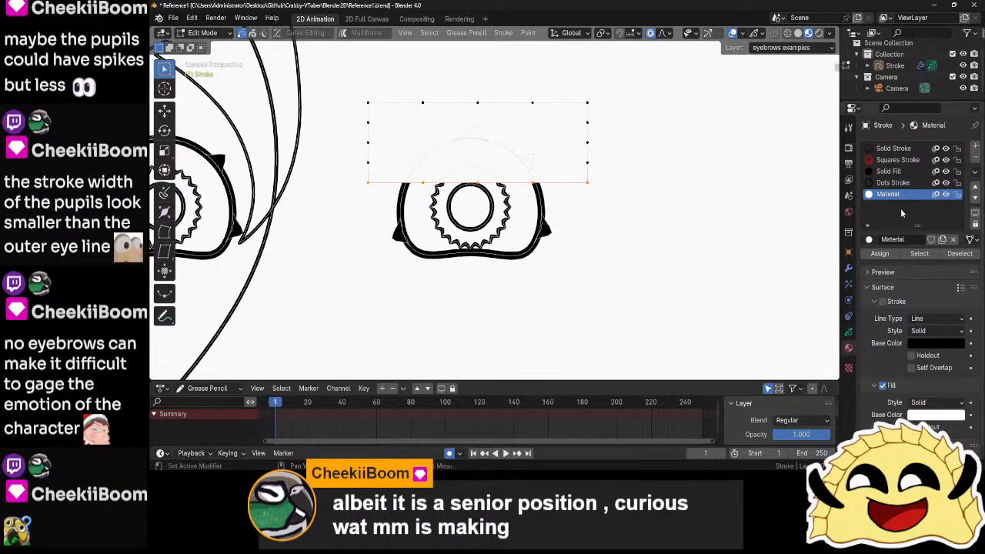
pyautogui.click(890, 148)
pyautogui.click(879, 253)
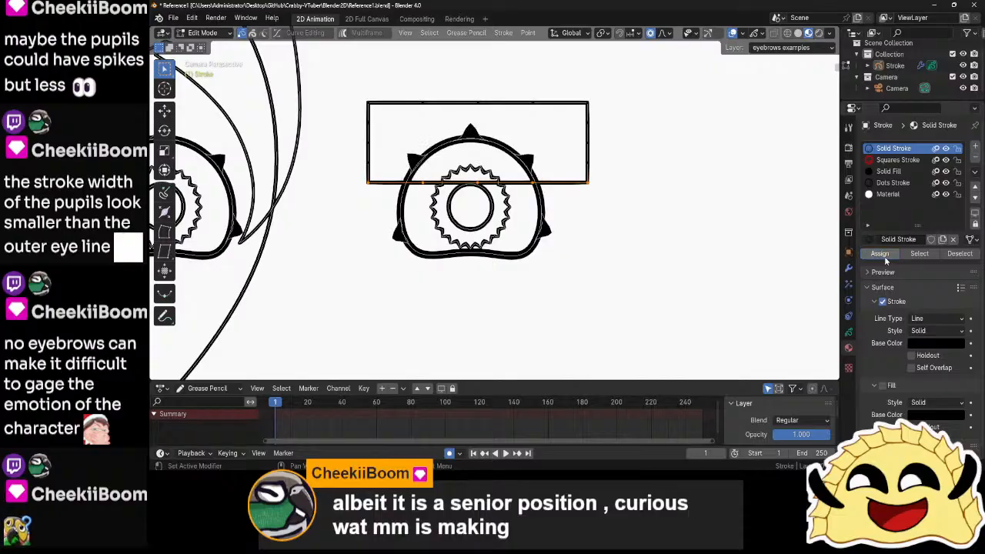
pyautogui.hotkey('ctrl', 'z')
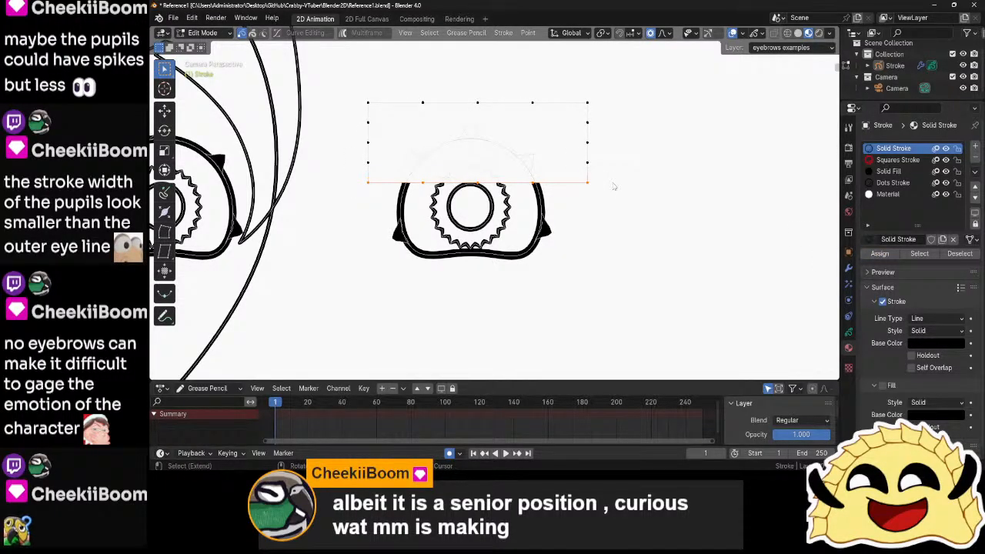
# - Try extruding the rectangle's lower-edge points downward over the duplicated eye, and cancel and undo the extrusion
pyautogui.press('e')
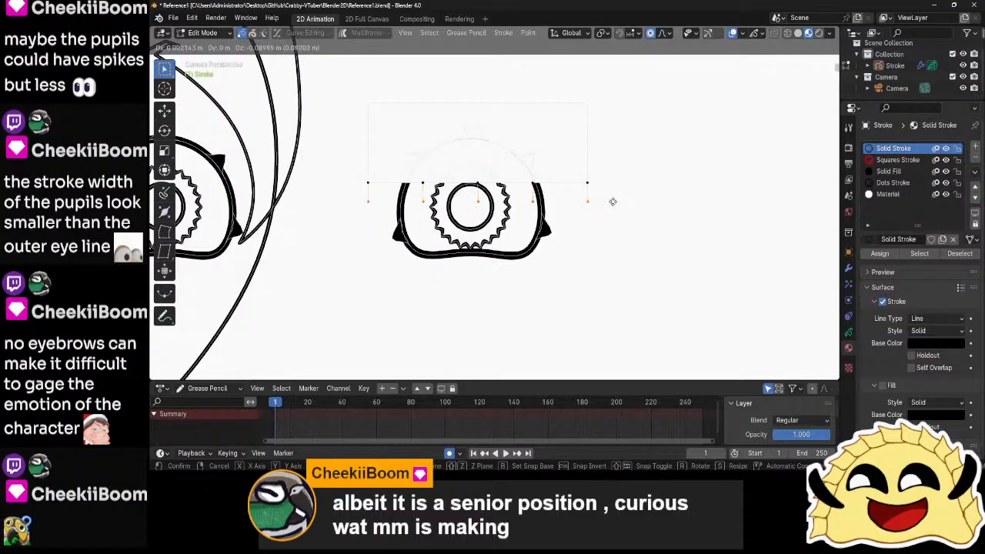
pyautogui.press('Escape')
pyautogui.hotkey('ctrl', 'z')
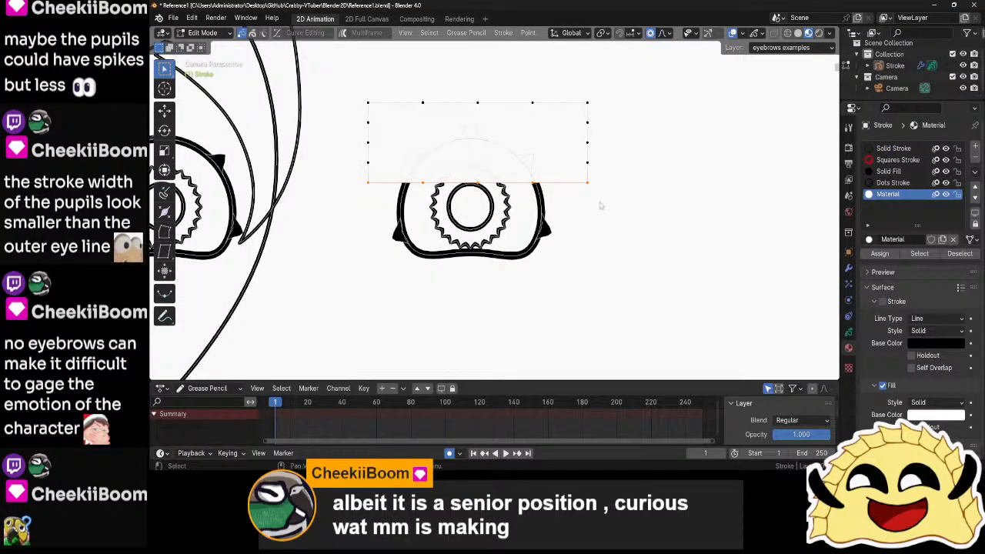
# - Try duplicating the white rectangle's lower-edge points in place and assigning the Solid Stroke material to the copy
pyautogui.hotkey('shift', 'd')
pyautogui.press('Escape')
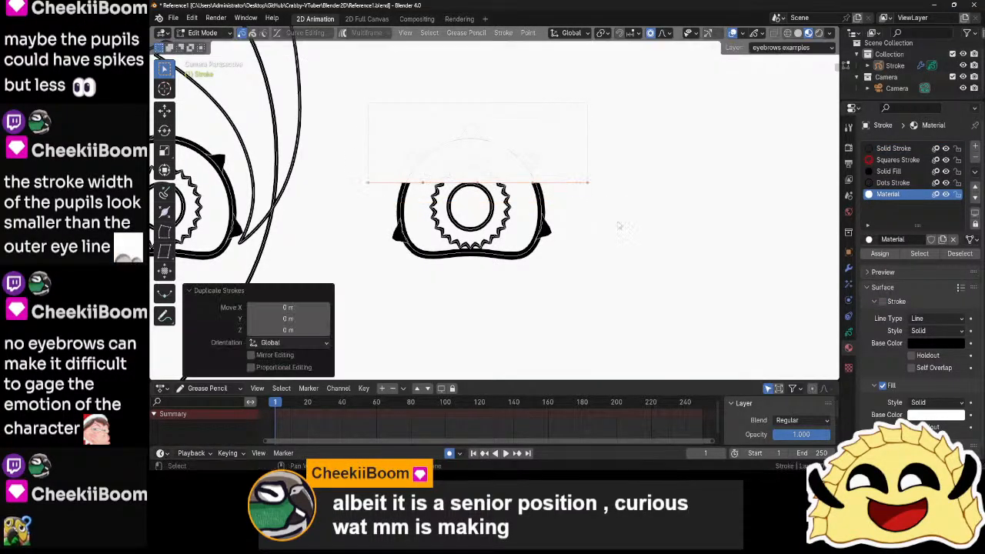
pyautogui.click(892, 147)
pyautogui.click(880, 254)
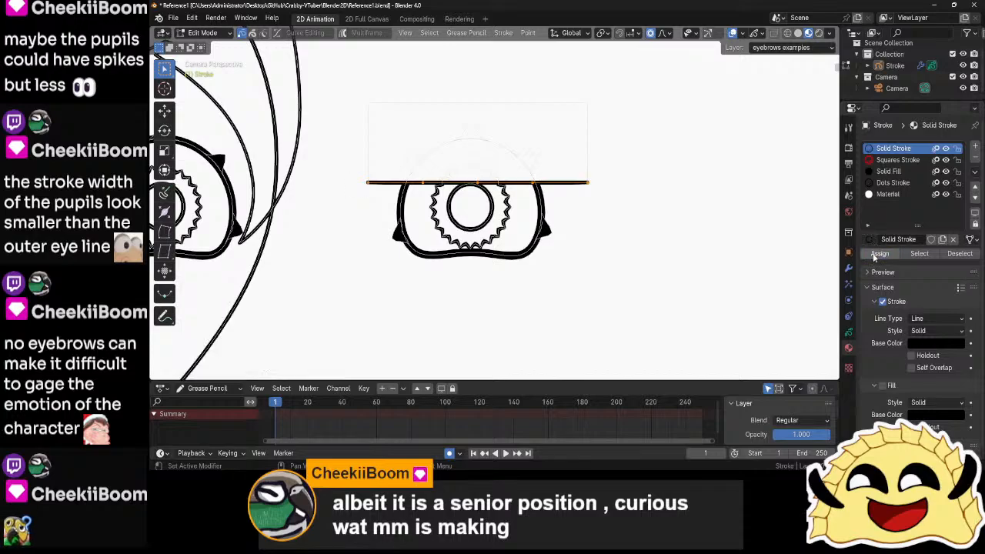
pyautogui.scroll(2, 632, 211)
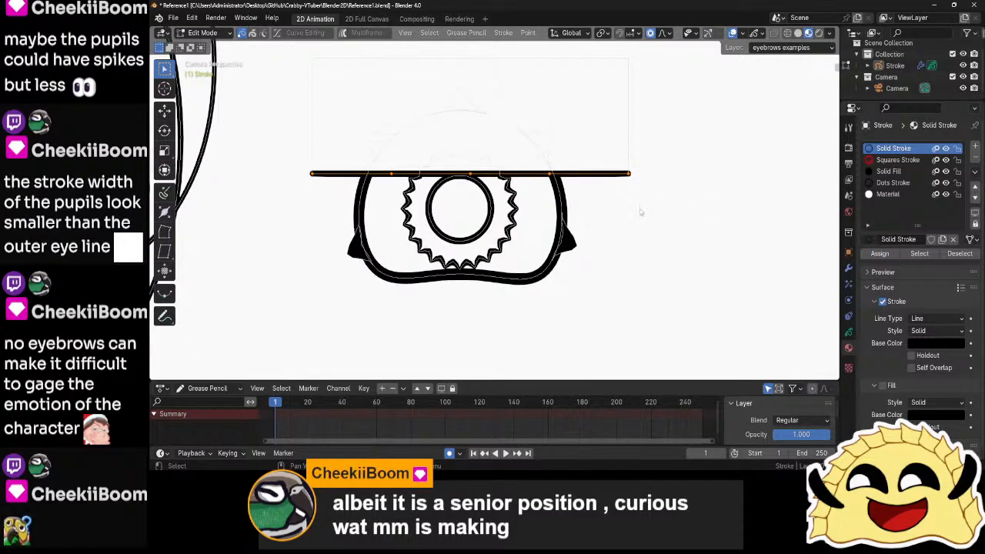
# - Try deleting points at the outer end of the black lid line, and undo back to the rectangle without that line
pyautogui.click(629, 173)
pyautogui.press('x')
pyautogui.click(629, 178)
pyautogui.press('x')
pyautogui.click(628, 180)
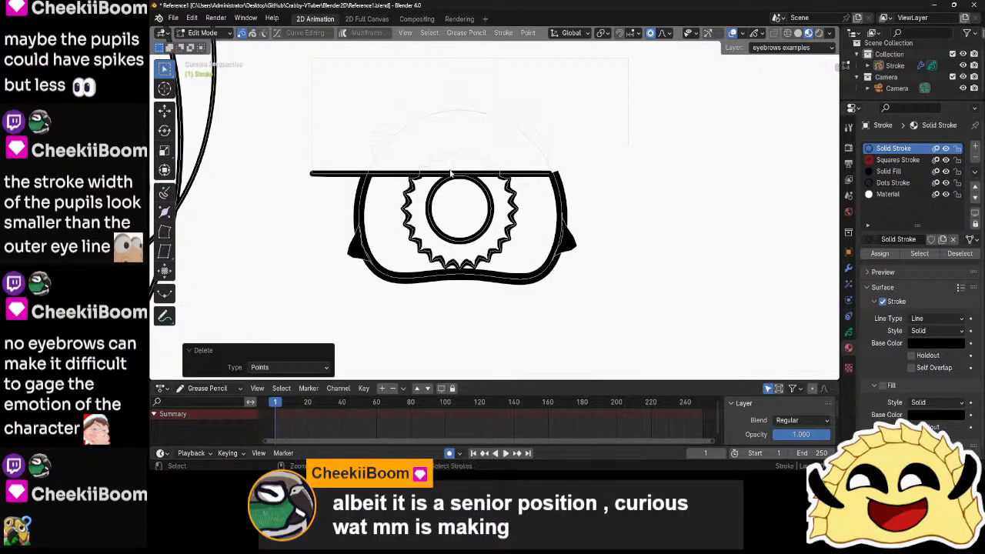
pyautogui.hotkey('ctrl', 'z')
pyautogui.hotkey('ctrl', 'z')
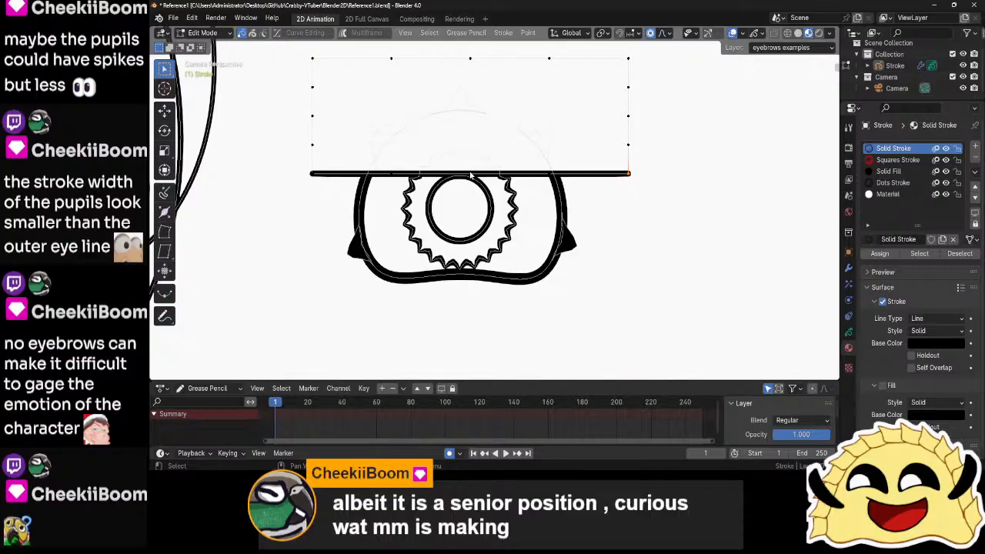
pyautogui.hotkey('ctrl', 'z')
pyautogui.hotkey('ctrl', 'z')
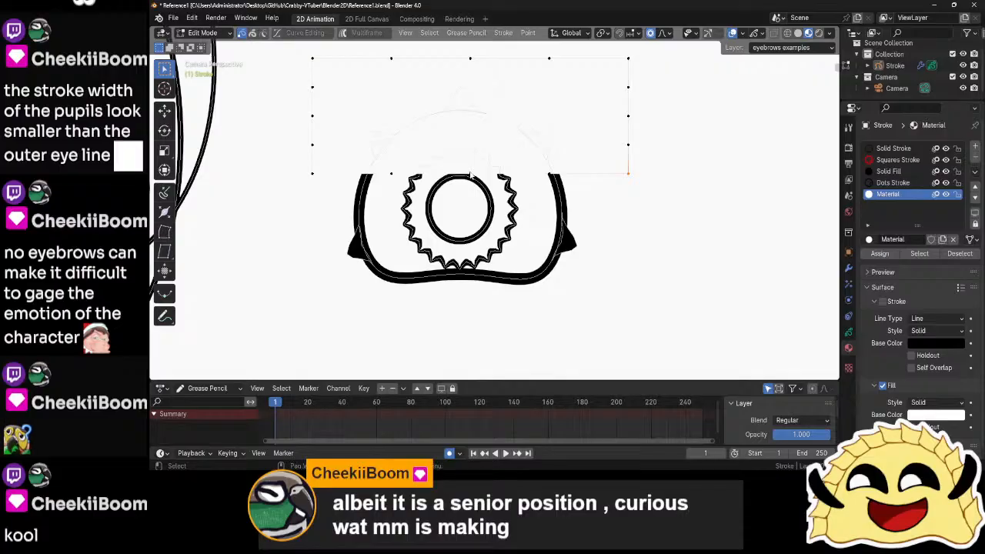
# - Move the white rectangle's right-edge points about 0.23 m inward along X to align with the duplicated eye's outline
pyautogui.scroll(-8, 623, 193)
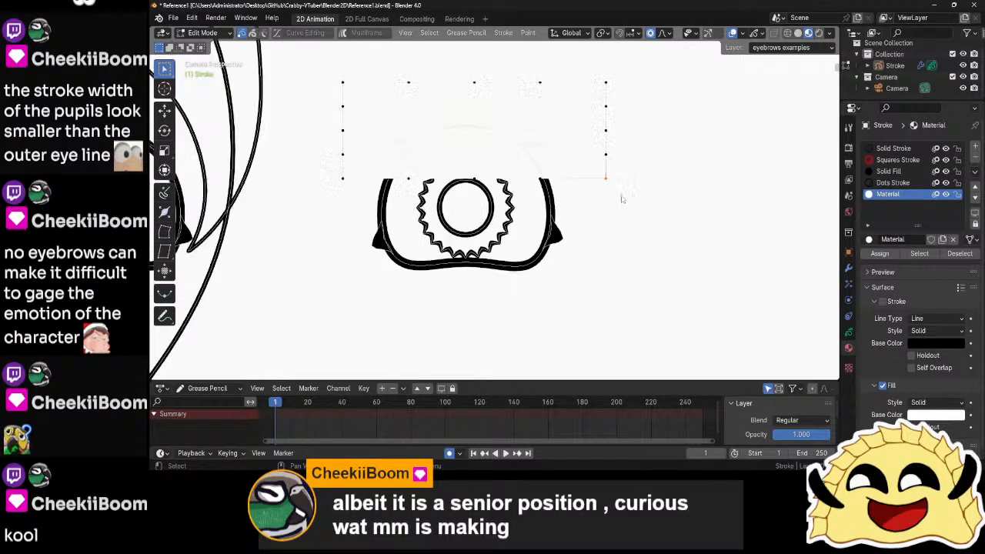
pyautogui.scroll(4, 616, 199)
pyautogui.scroll(5, 612, 204)
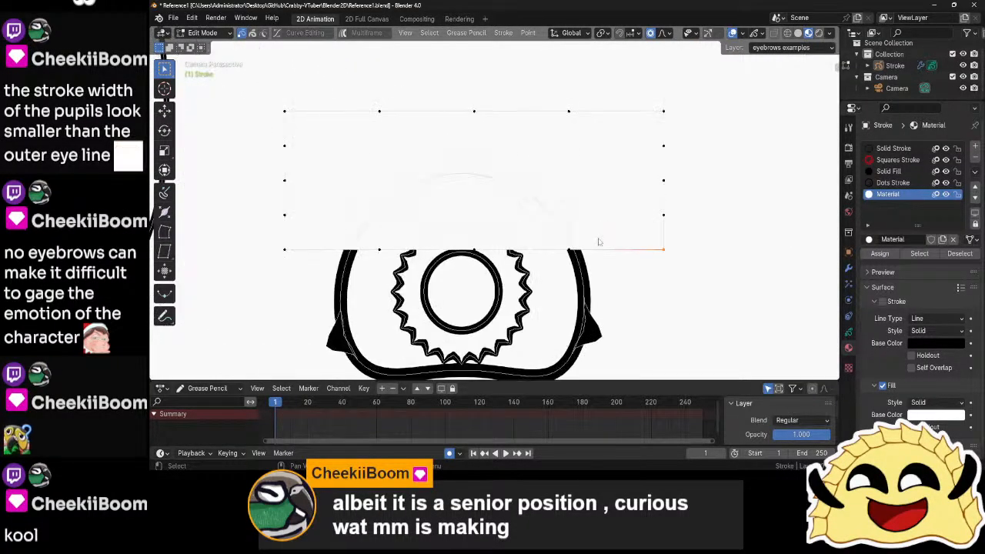
pyautogui.moveTo(669, 65); pyautogui.dragTo(654, 231)
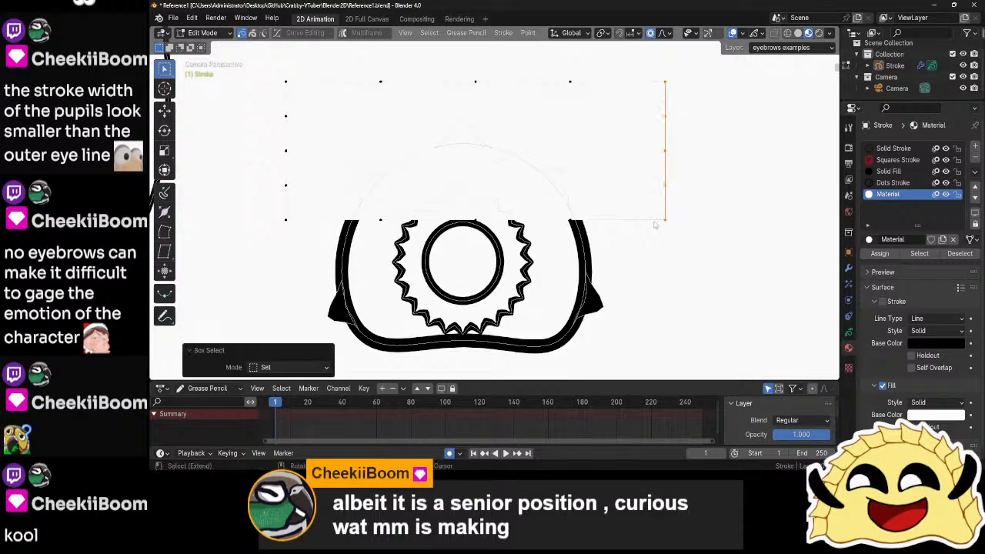
pyautogui.keyDown('shift'); pyautogui.moveTo(285, 94); pyautogui.dragTo(297, 234); pyautogui.keyUp('shift')
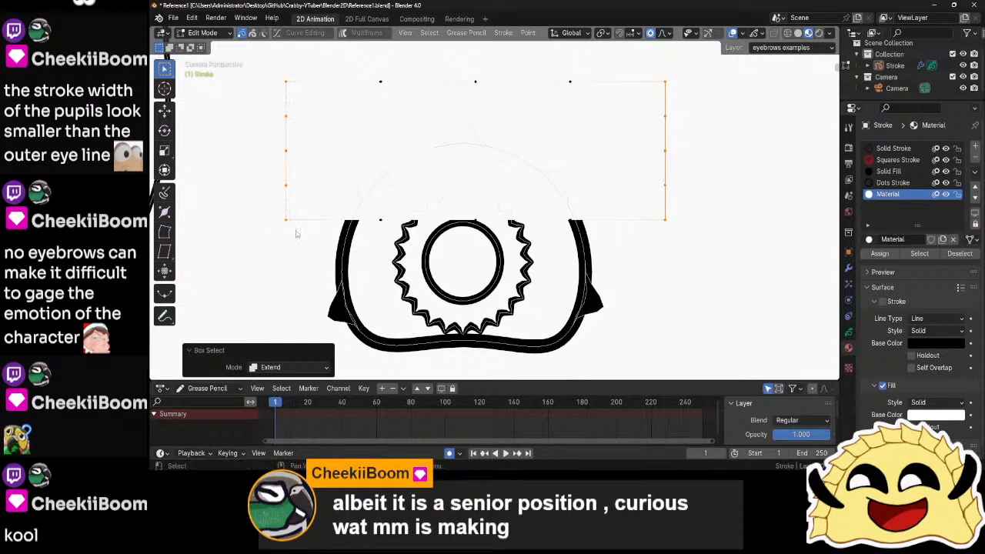
pyautogui.moveTo(670, 68); pyautogui.dragTo(641, 260)
pyautogui.press('g')
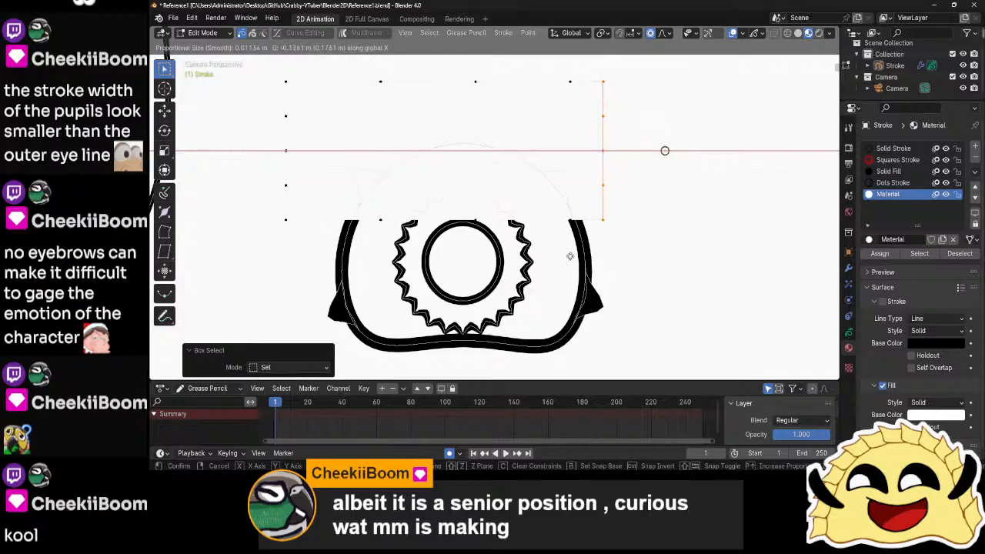
pyautogui.click(554, 256)
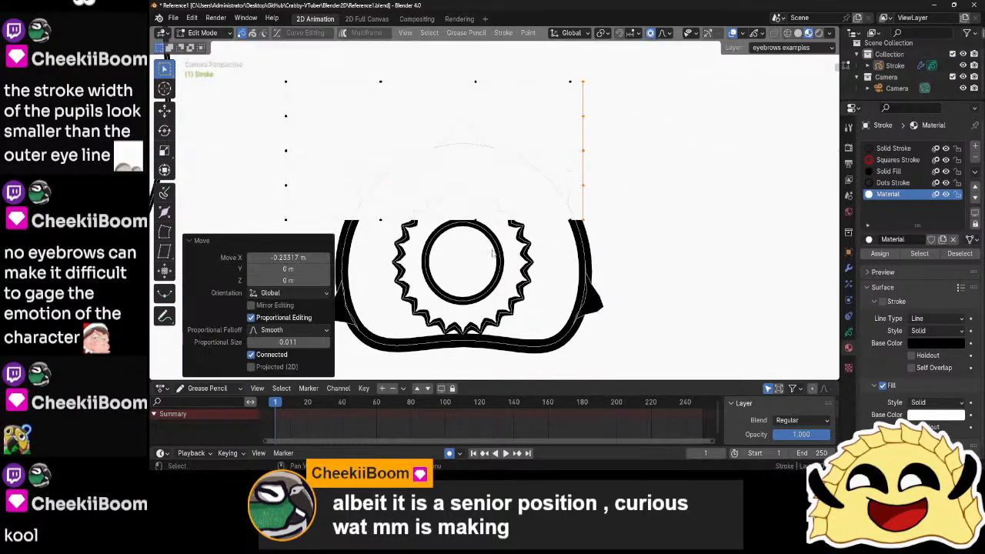
# - Move the white rectangle's left-edge points about 0.17 m inward along X to align with the duplicated eye's outline
pyautogui.moveTo(276, 72); pyautogui.dragTo(298, 233)
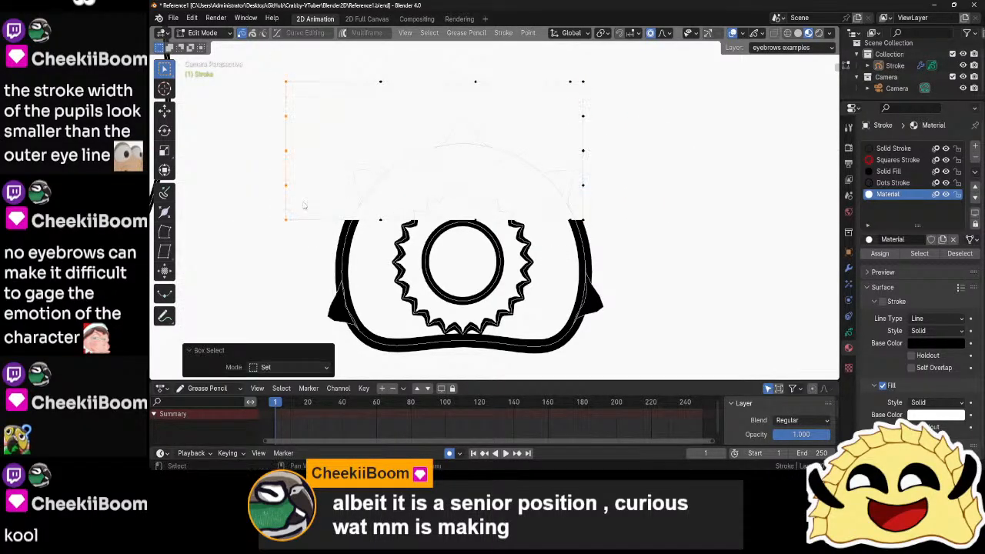
pyautogui.press('g')
pyautogui.press('x')
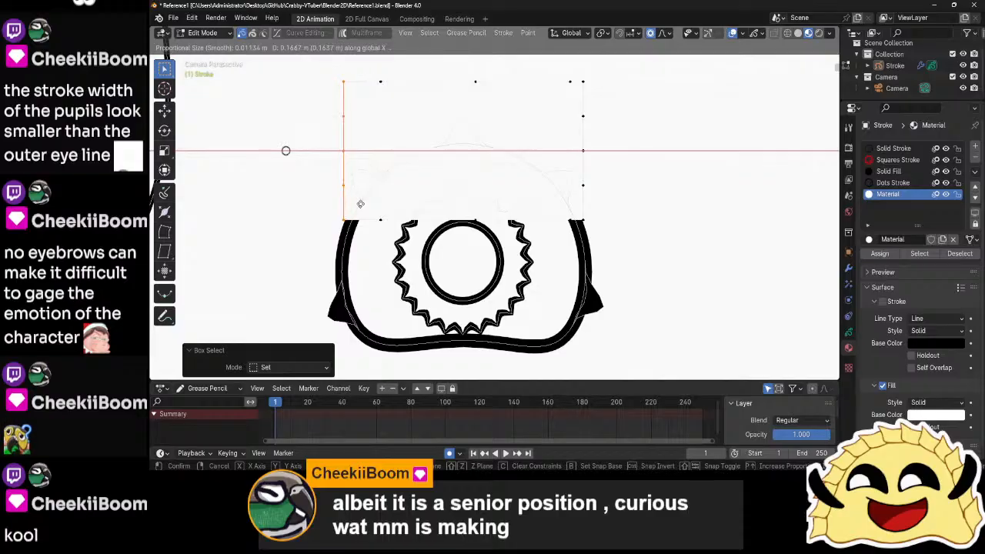
pyautogui.click(360, 204)
# - Draw a Solid Stroke dot at the lid's left end and extrude it about 0.64 m along X across the eye
pyautogui.click(900, 148)
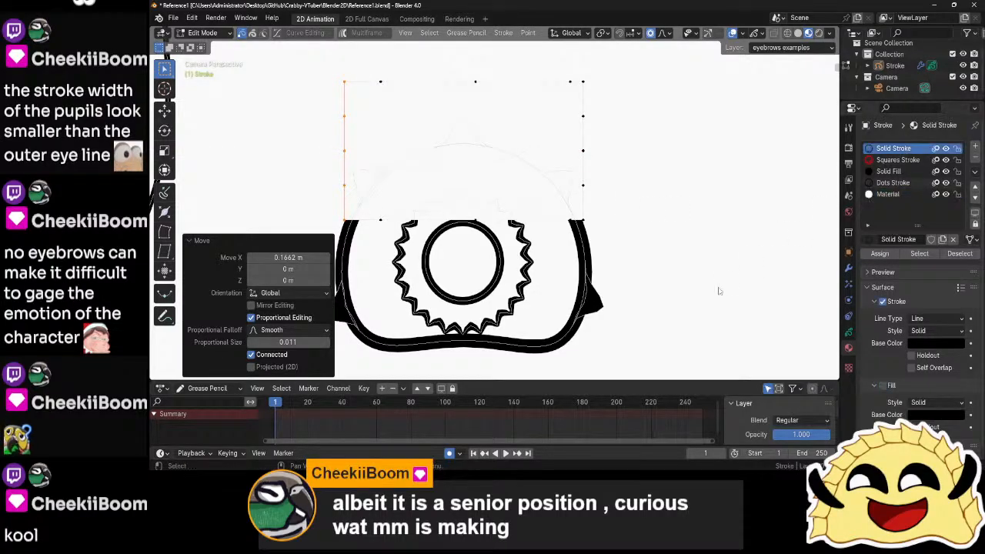
pyautogui.press('Tab')
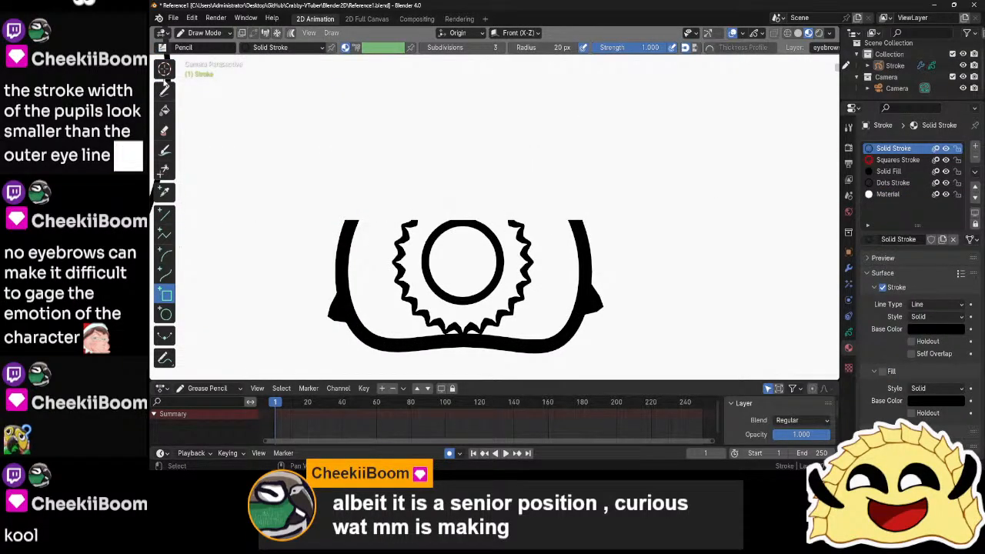
pyautogui.click(164, 89)
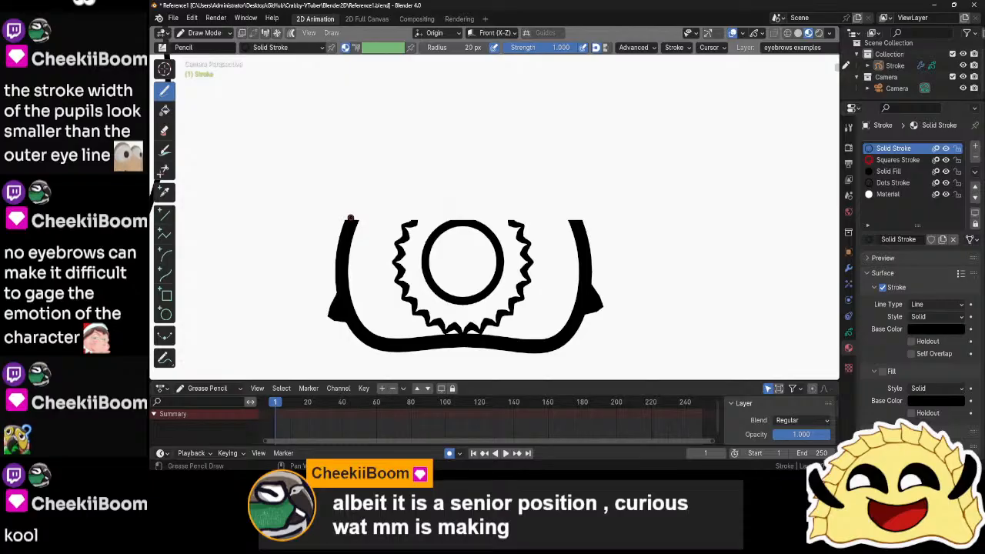
pyautogui.press('Tab')
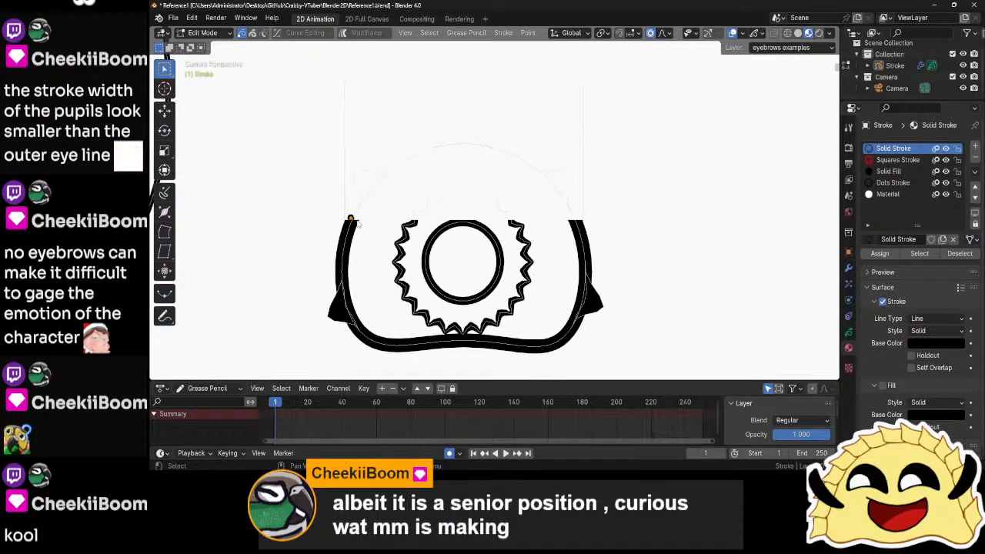
pyautogui.press('e')
pyautogui.press('x')
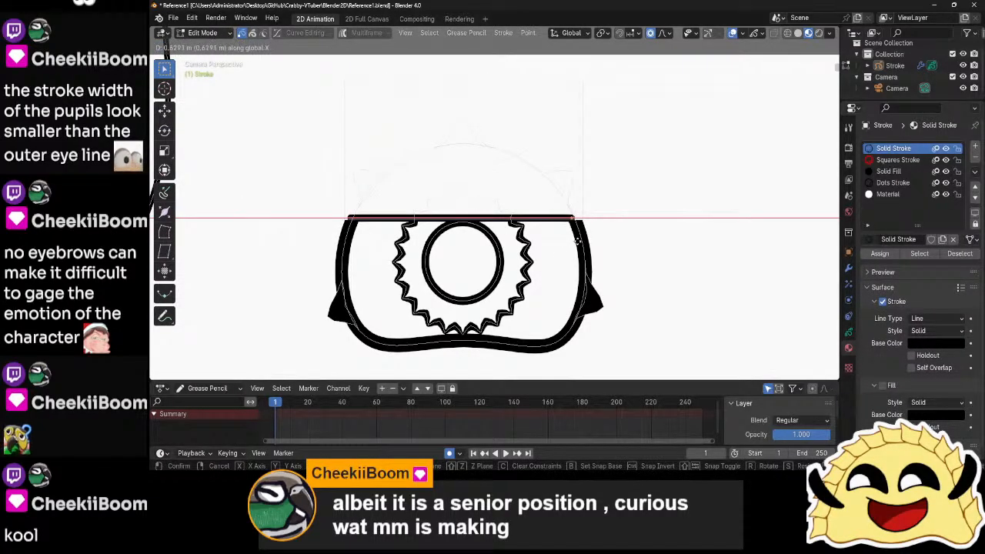
pyautogui.click(583, 244)
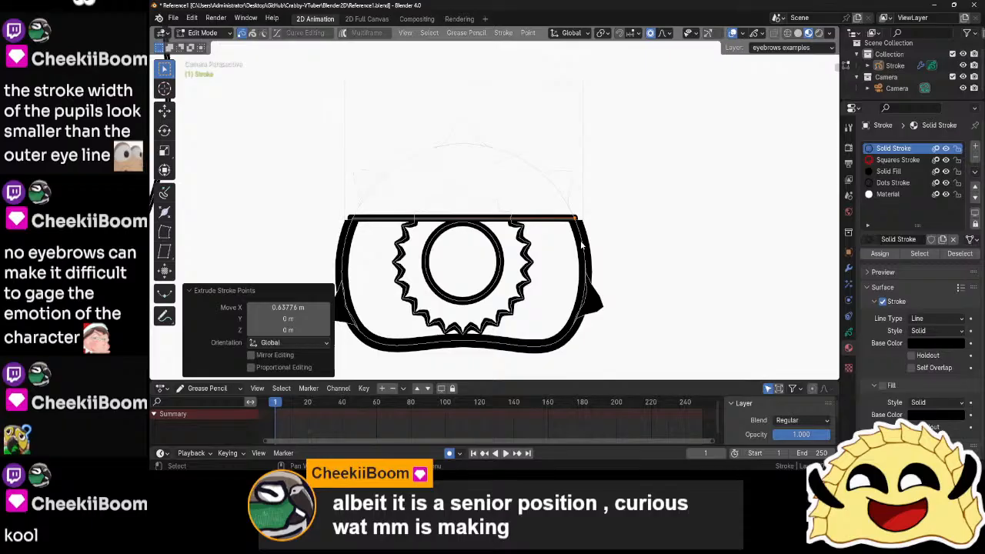
# - Thicken the whole horizontal lid line with Shrink/Fatten by a factor of about 2.18 and leave point editing
pyautogui.press('a')
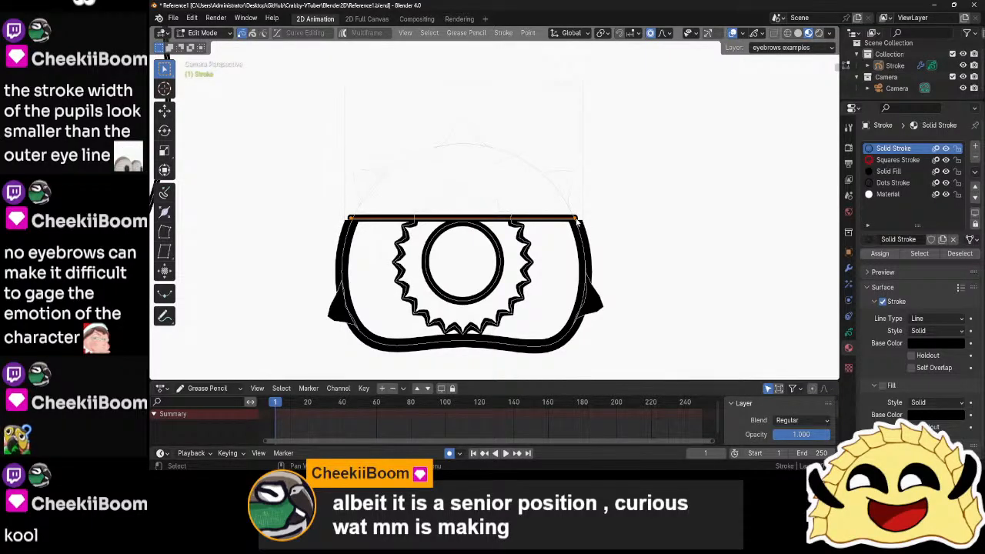
pyautogui.hotkey('alt', 's')
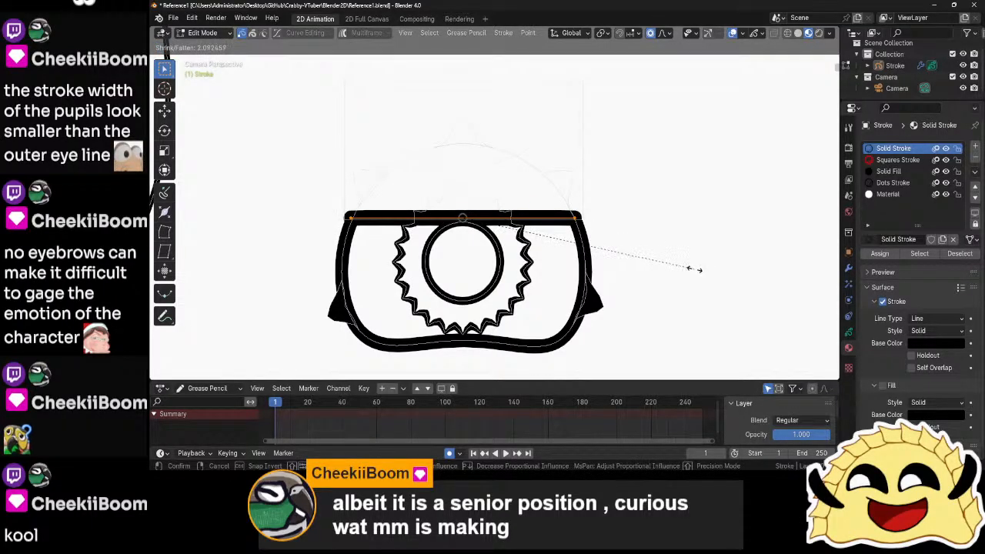
pyautogui.click(705, 270)
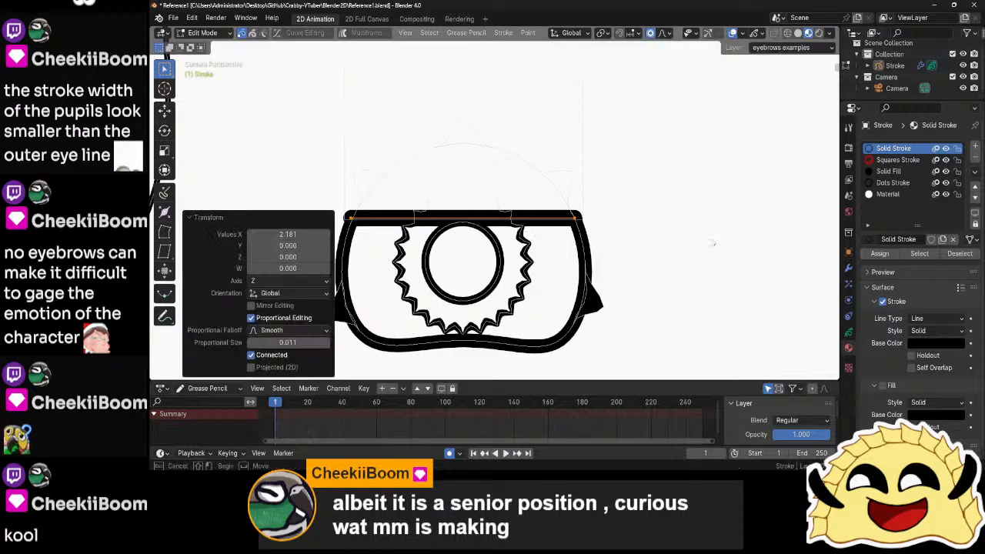
pyautogui.press('Tab')
pyautogui.scroll(-9, 681, 242)
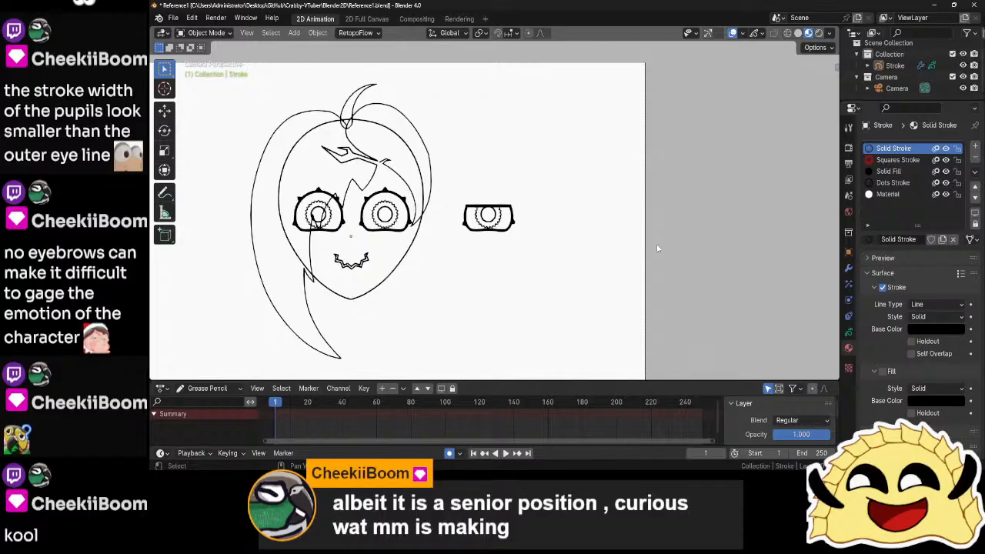
pyautogui.scroll(5, 658, 249)
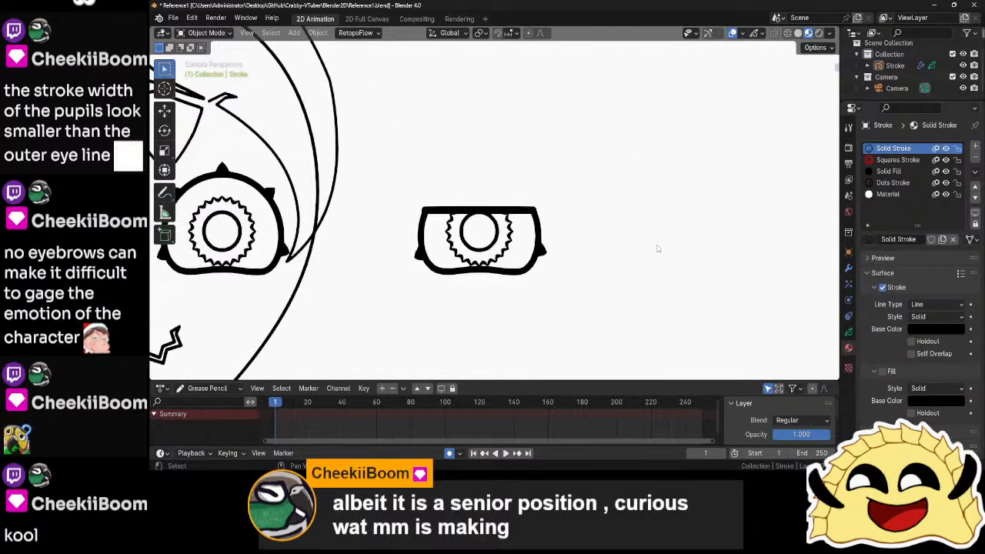
# - Unlock the pupil and eyes layers, select the complete half-lidded eye, and duplicate it about 1.1 m along X
pyautogui.click(344, 323)
pyautogui.hotkey('ctrl', 'Tab')
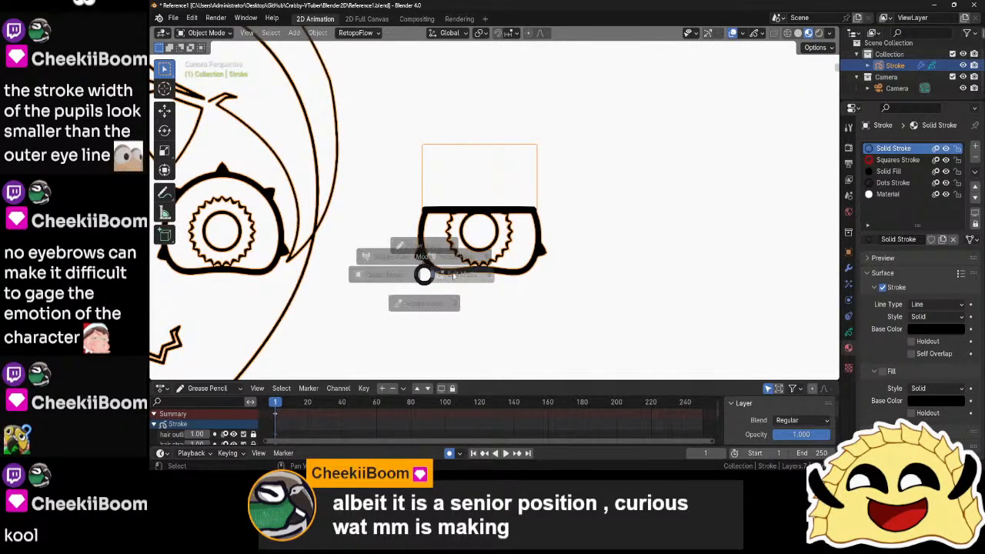
pyautogui.moveTo(646, 106); pyautogui.dragTo(392, 336)
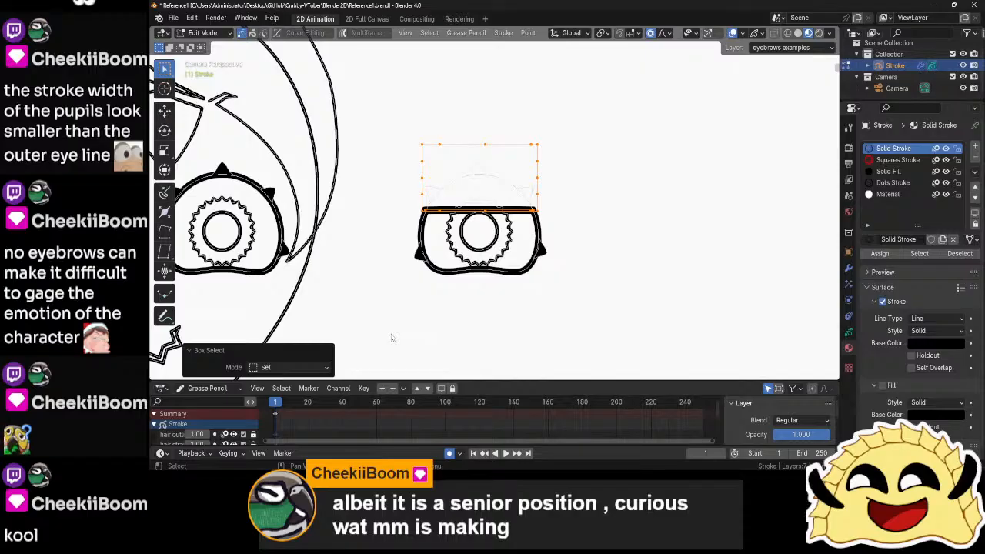
pyautogui.click(849, 331)
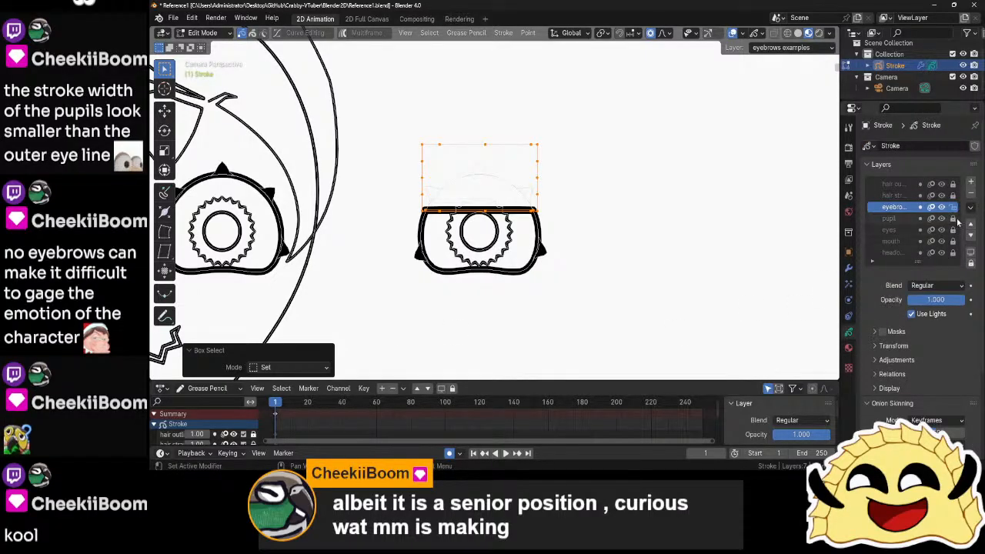
pyautogui.moveTo(617, 95); pyautogui.dragTo(396, 307)
pyautogui.hotkey('shift', 'd')
pyautogui.press('x')
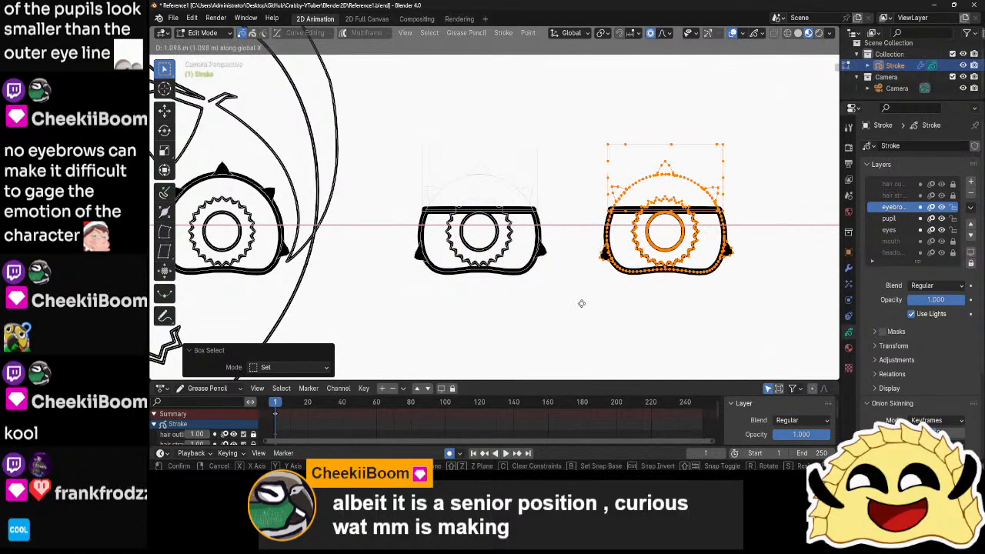
pyautogui.click(580, 304)
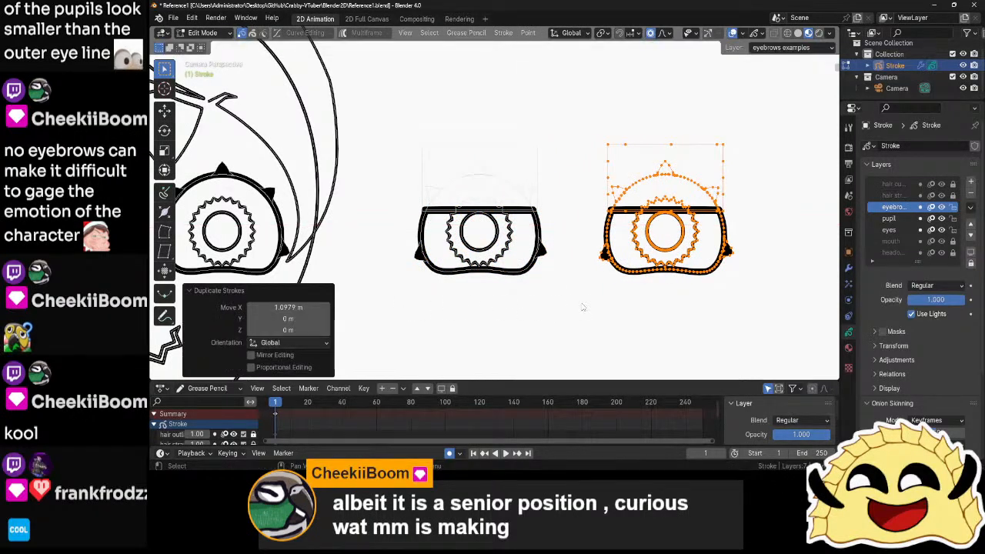
# - Lock the pupil and eyes layers, rotate the second eye's lid by -16.8°, and shift it onto the eye outline
pyautogui.click(891, 219)
pyautogui.click(893, 207)
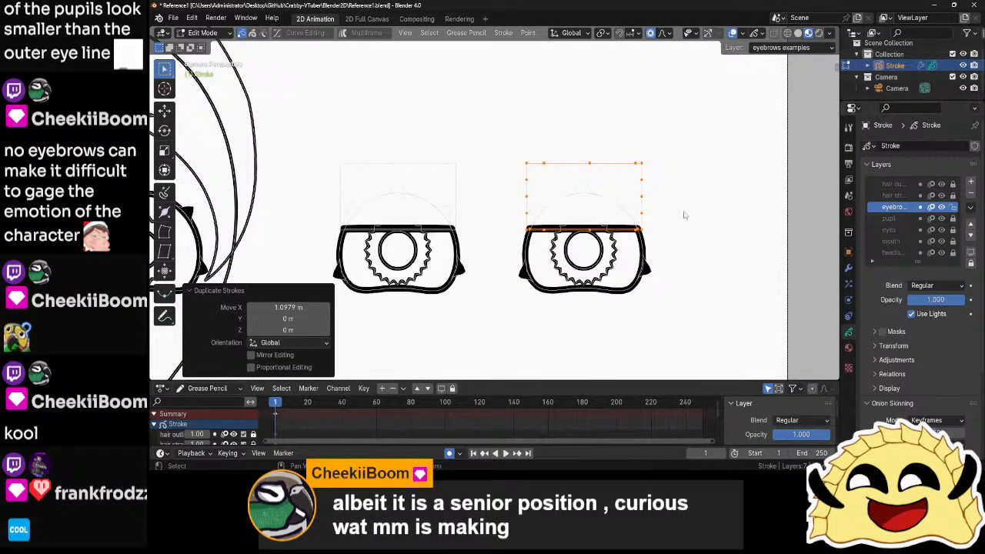
pyautogui.press('r')
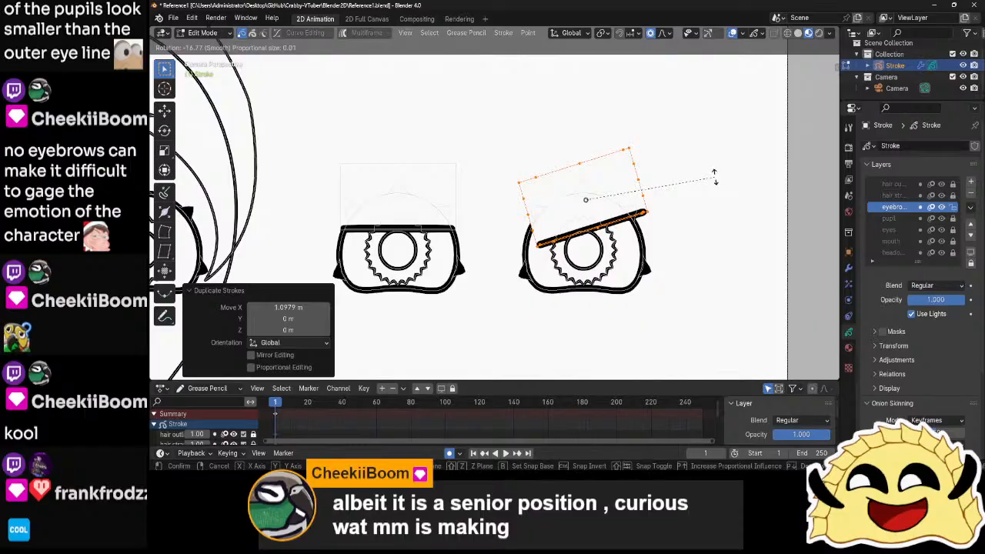
pyautogui.click(715, 171)
pyautogui.press('g')
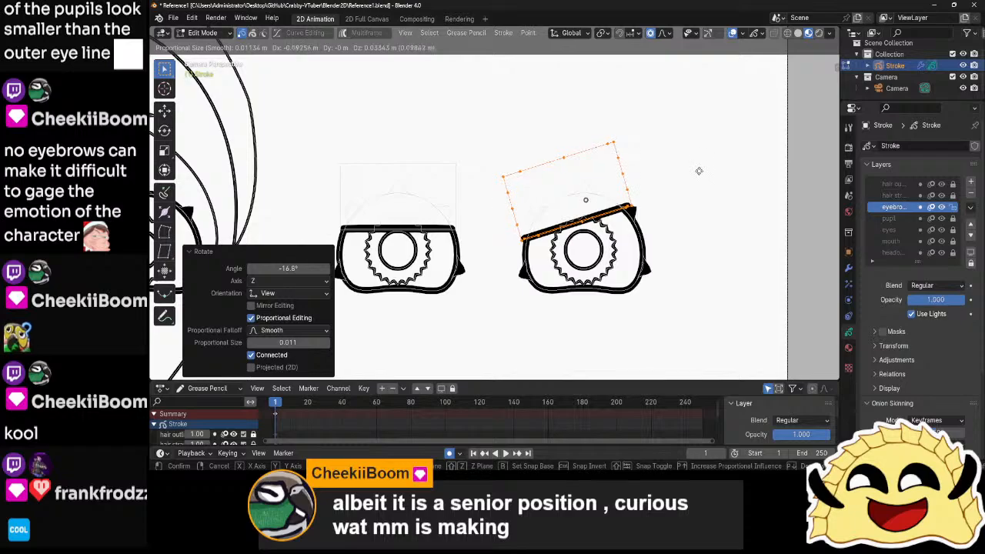
pyautogui.click(699, 171)
pyautogui.press('Tab')
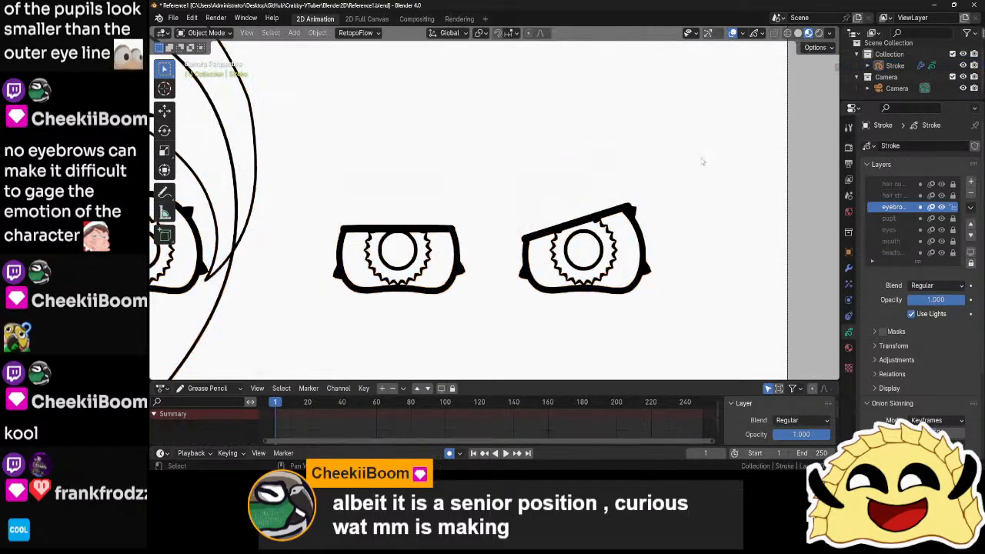
pyautogui.scroll(-4, 668, 172)
pyautogui.scroll(-4, 668, 174)
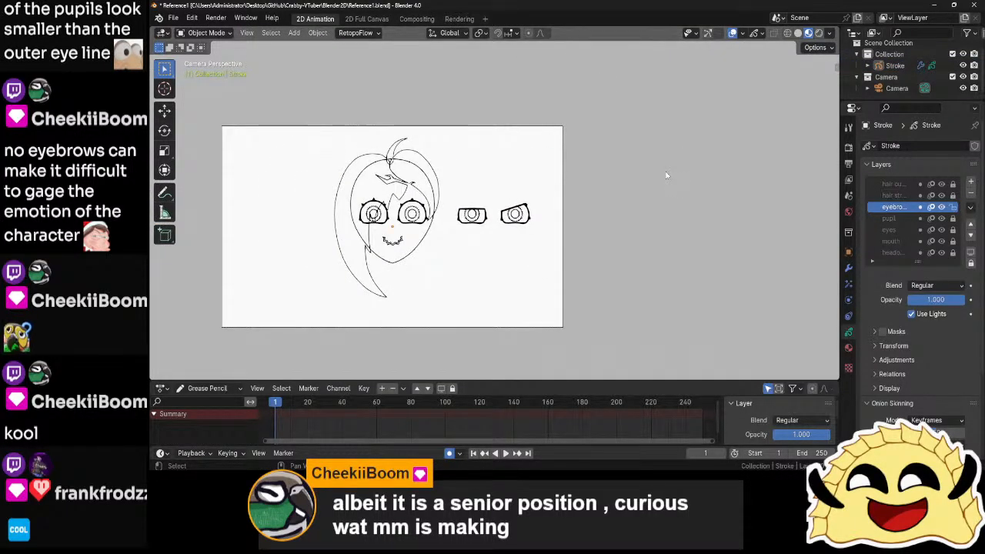
# - Unlock the pupil and eyes layers, select the complete slanted-lid eye, and duplicate it about 1.0 m along X
pyautogui.scroll(6, 667, 175)
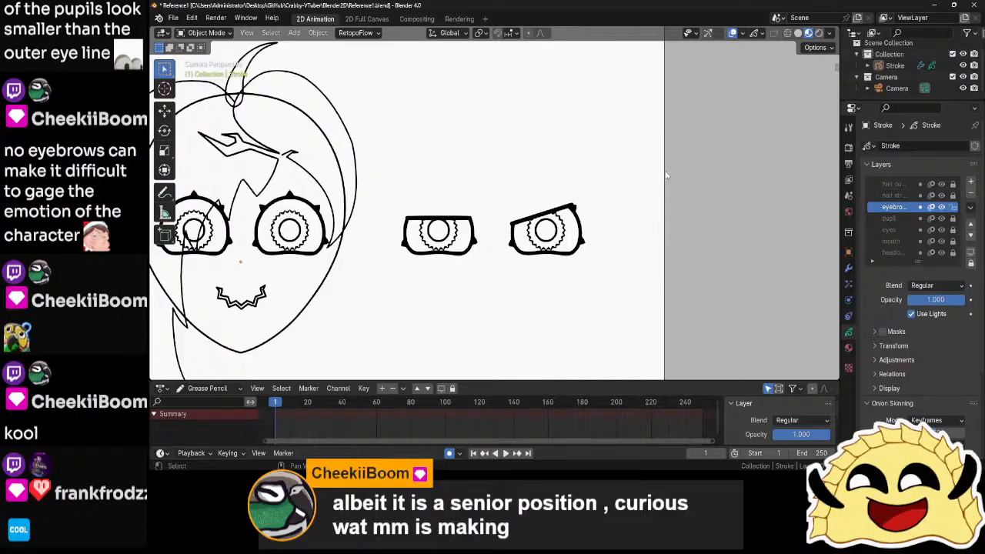
pyautogui.scroll(-9, 666, 175)
pyautogui.scroll(4, 607, 164)
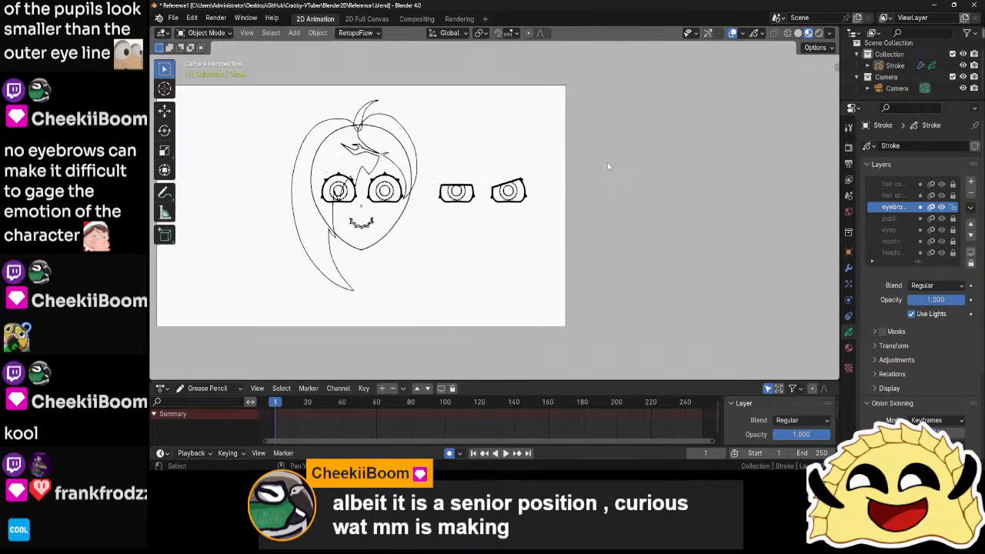
pyautogui.scroll(4, 607, 162)
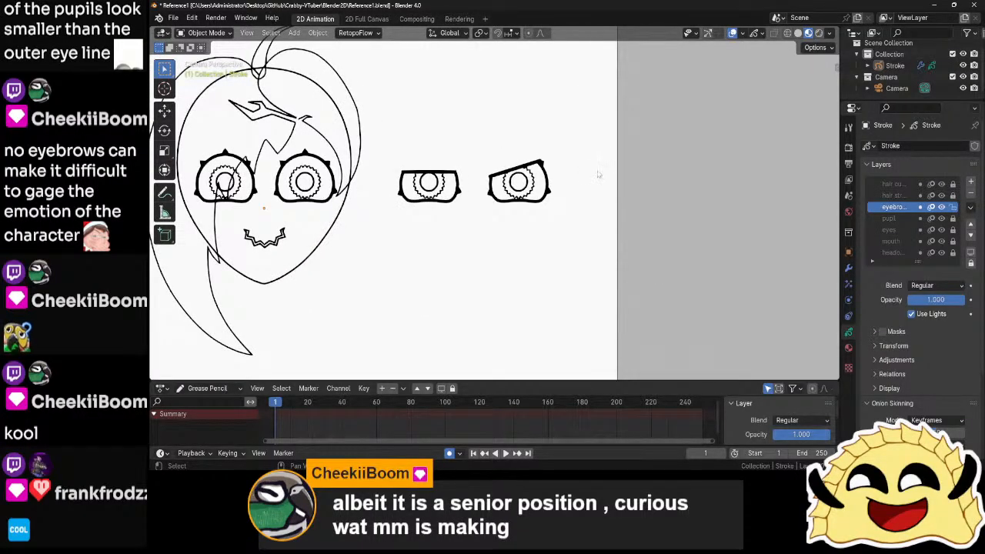
pyautogui.press('b')
pyautogui.moveTo(593, 120); pyautogui.dragTo(480, 236)
pyautogui.keyDown('shift'); pyautogui.moveTo(530, 199); pyautogui.dragTo(498, 243, button='middle'); pyautogui.keyUp('shift')
pyautogui.press('Tab')
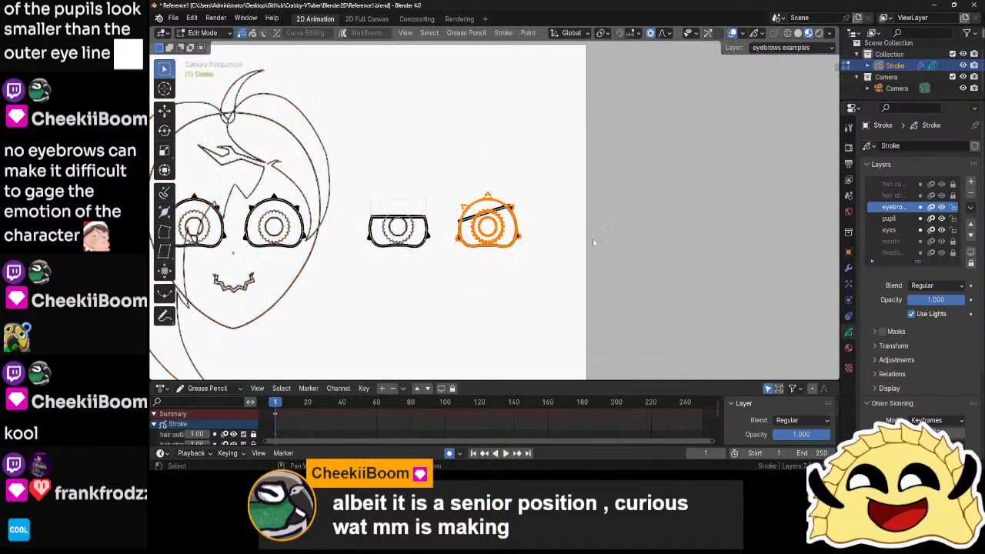
pyautogui.moveTo(572, 148); pyautogui.dragTo(447, 271)
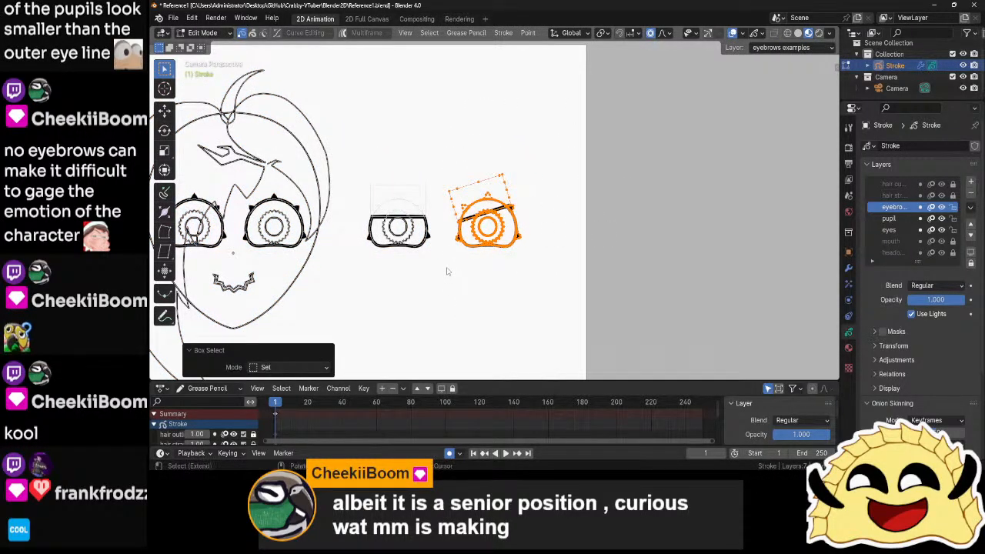
pyautogui.hotkey('shift', 'd')
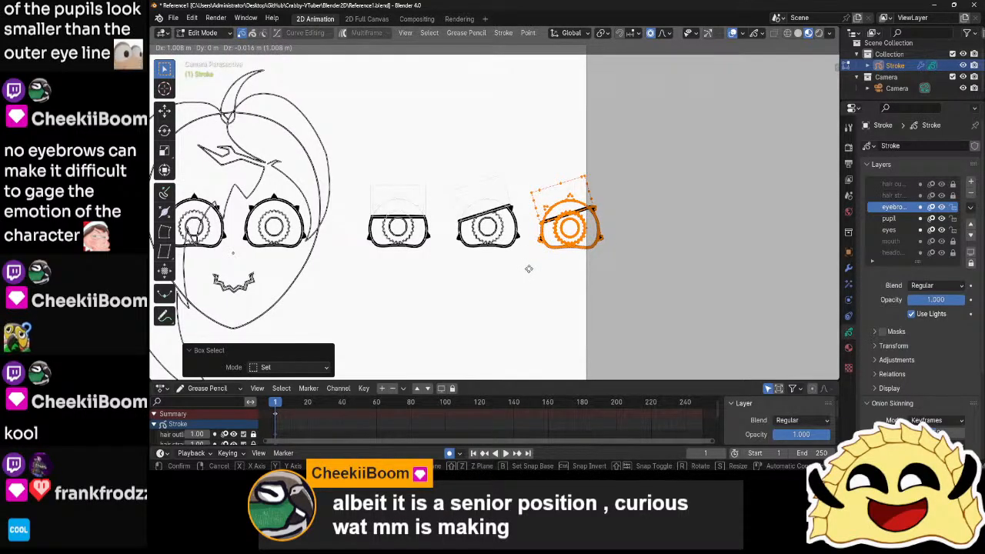
pyautogui.click(529, 269)
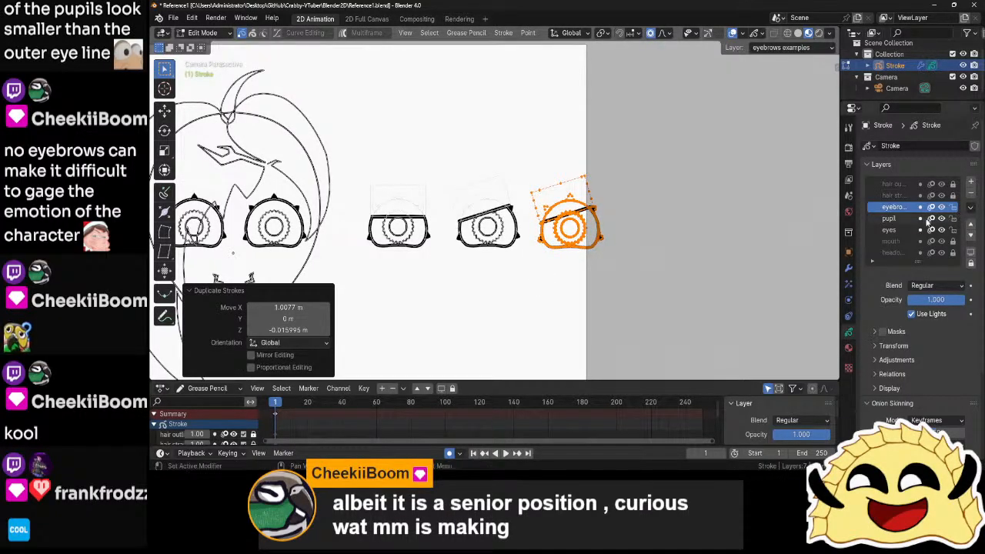
# - Lock the pupil and eyes layers again and subdivide the third eye's lid line with 3 cuts
pyautogui.click(902, 218)
pyautogui.click(900, 208)
pyautogui.scroll(4, 652, 234)
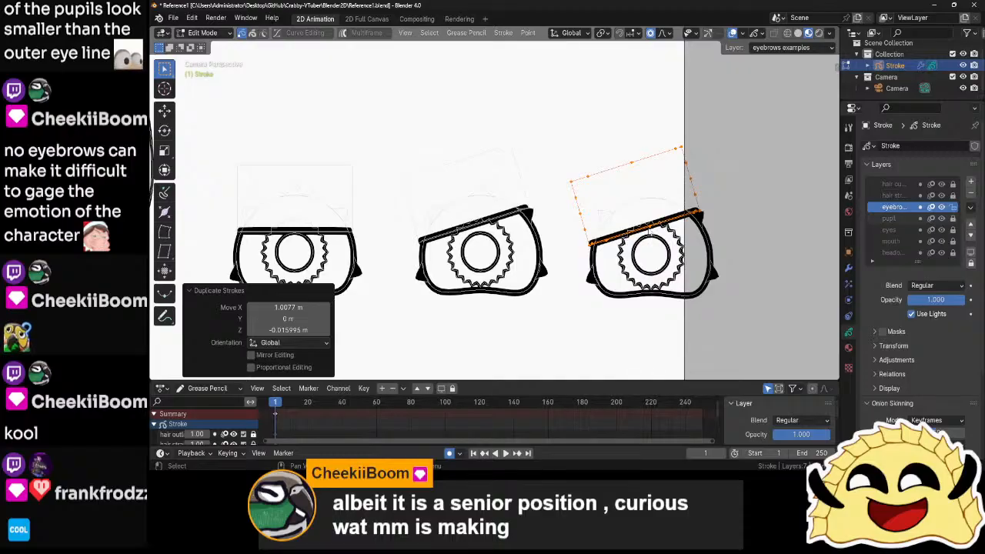
pyautogui.click(649, 230)
pyautogui.keyDown('shift'); pyautogui.moveTo(649, 230); pyautogui.dragTo(580, 234, button='middle'); pyautogui.keyUp('shift')
pyautogui.scroll(3, 581, 236)
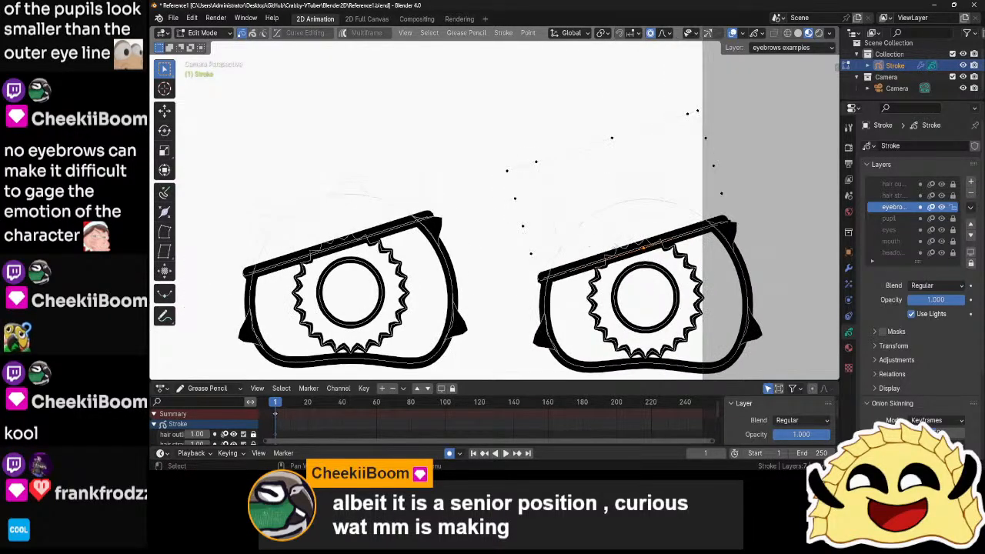
pyautogui.moveTo(542, 291); pyautogui.dragTo(752, 223)
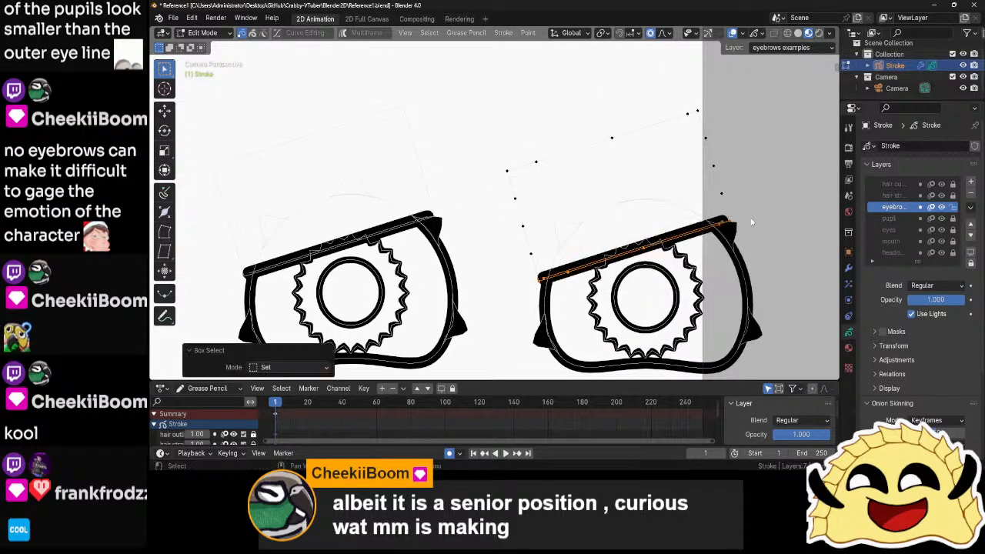
pyautogui.keyDown('shift'); pyautogui.moveTo(735, 242); pyautogui.dragTo(675, 235, button='middle'); pyautogui.keyUp('shift')
pyautogui.rightClick(675, 235)
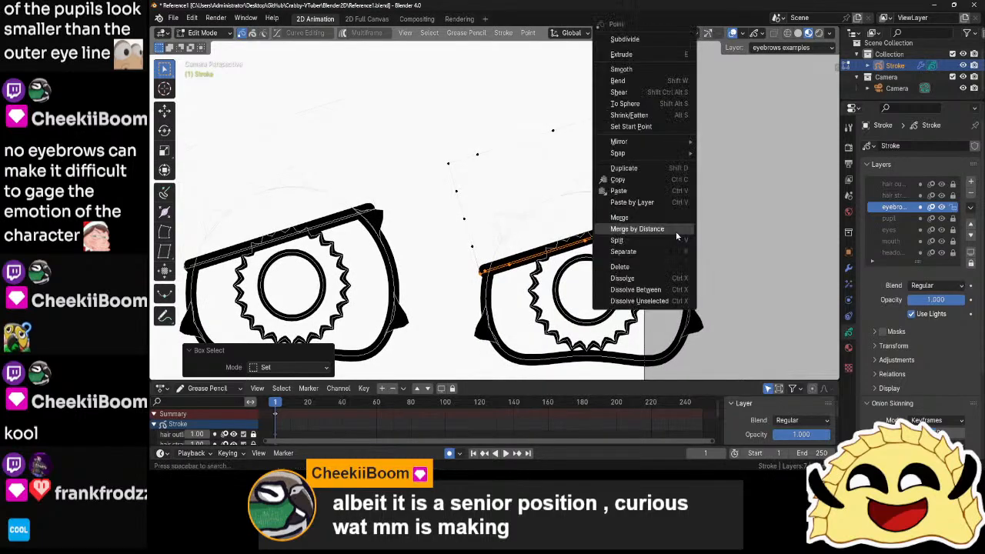
pyautogui.click(630, 40)
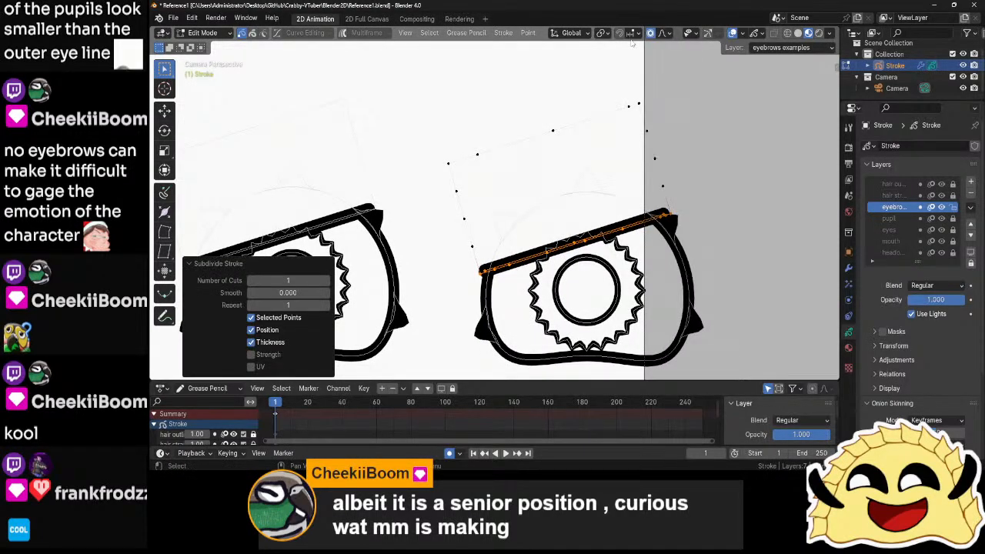
pyautogui.click(327, 280)
pyautogui.click(327, 281)
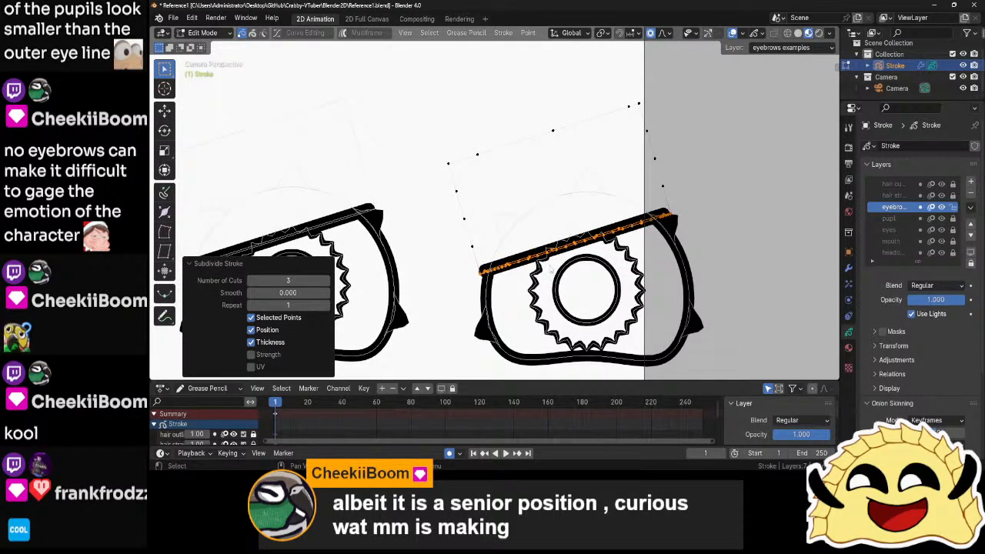
# - Raise a middle point of the third lid about 0.11 m with connected Smooth proportional editing, bending the lid into an arch
pyautogui.click(574, 245)
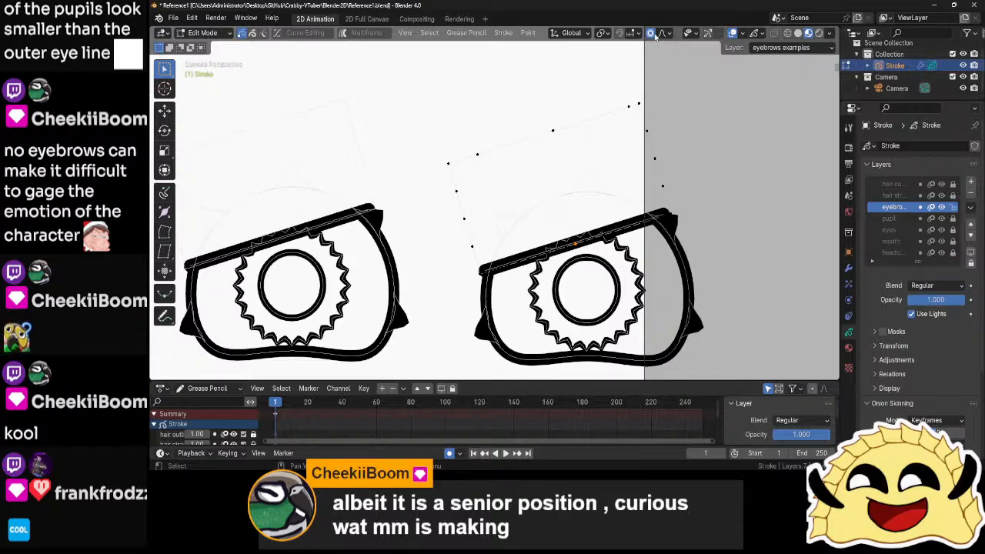
pyautogui.rightClick(648, 106)
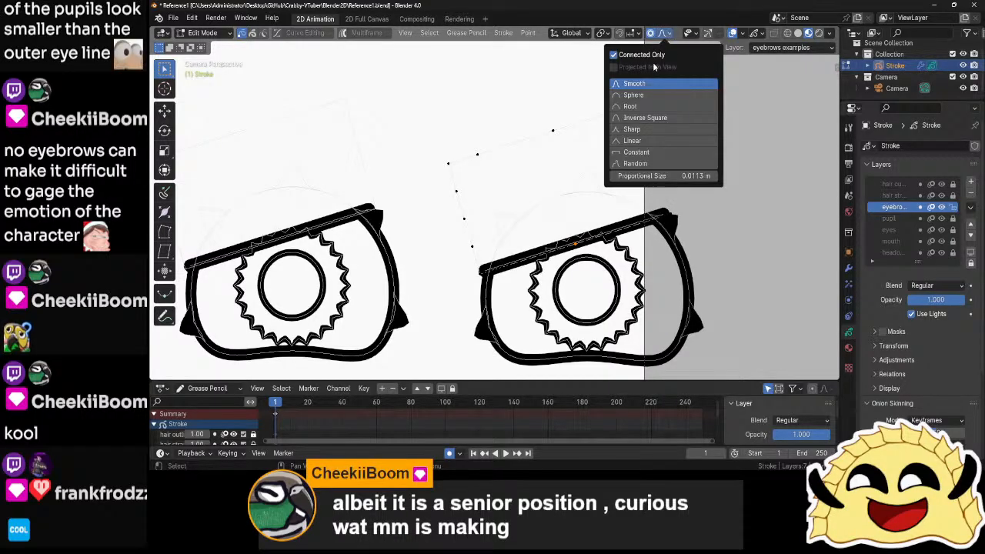
pyautogui.press('g')
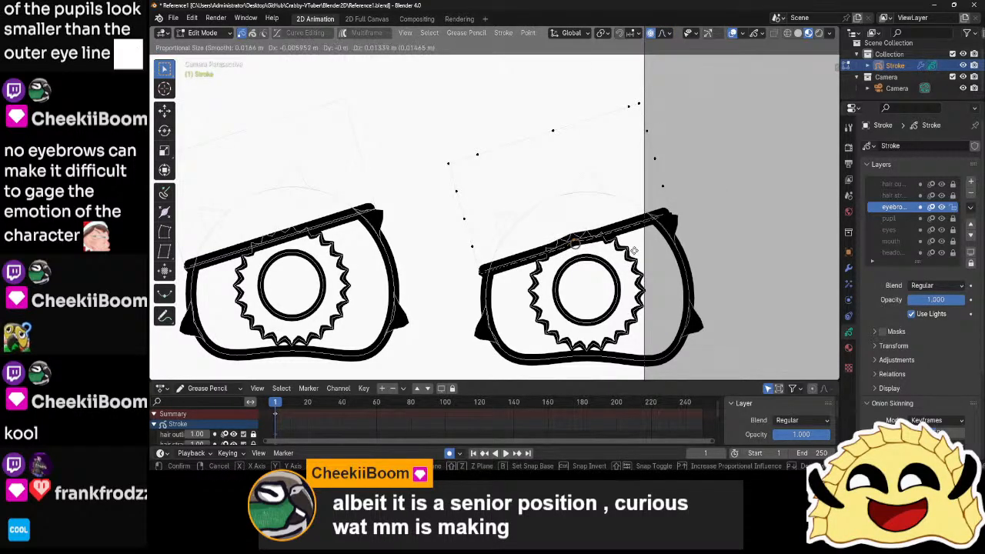
pyautogui.scroll(-5, 632, 250)
pyautogui.scroll(7, 630, 247)
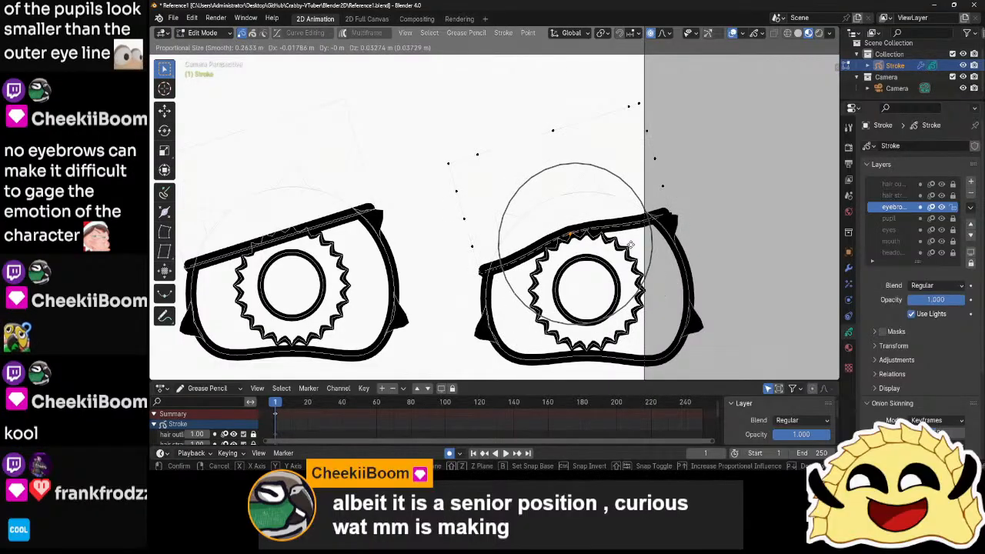
pyautogui.scroll(-5, 627, 234)
pyautogui.scroll(-3, 626, 230)
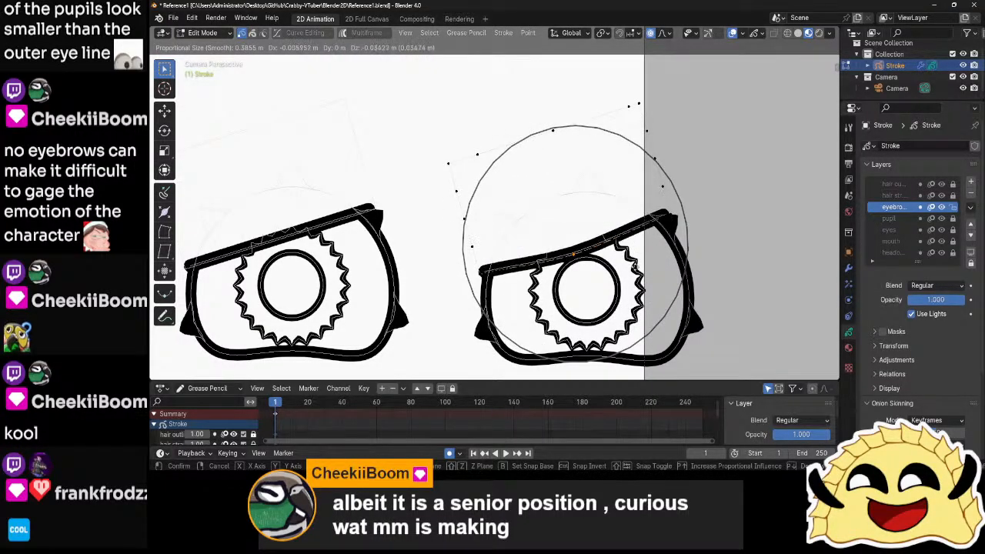
pyautogui.scroll(-1, 636, 261)
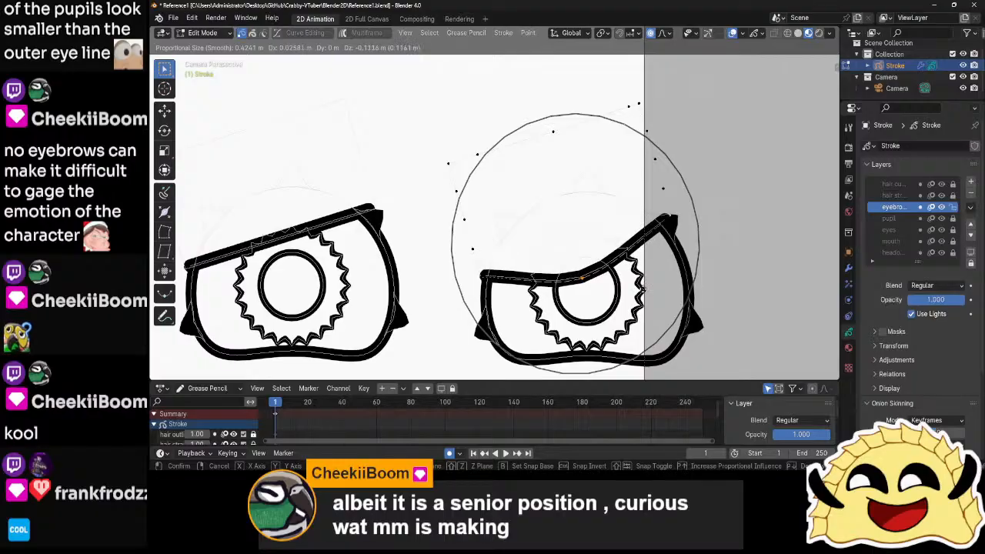
pyautogui.scroll(1, 632, 262)
pyautogui.scroll(-2, 624, 233)
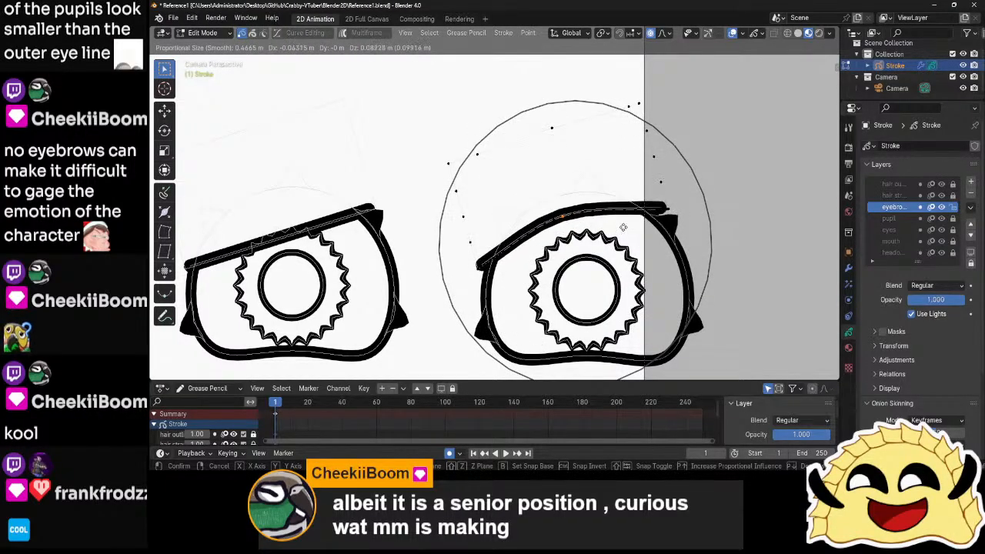
pyautogui.scroll(1, 621, 219)
pyautogui.scroll(-1, 621, 219)
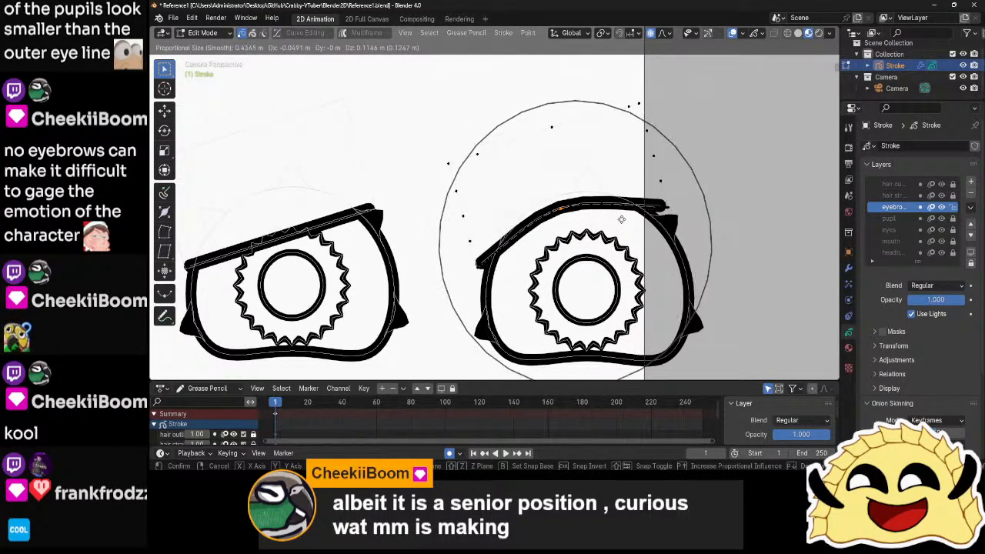
pyautogui.click(621, 219)
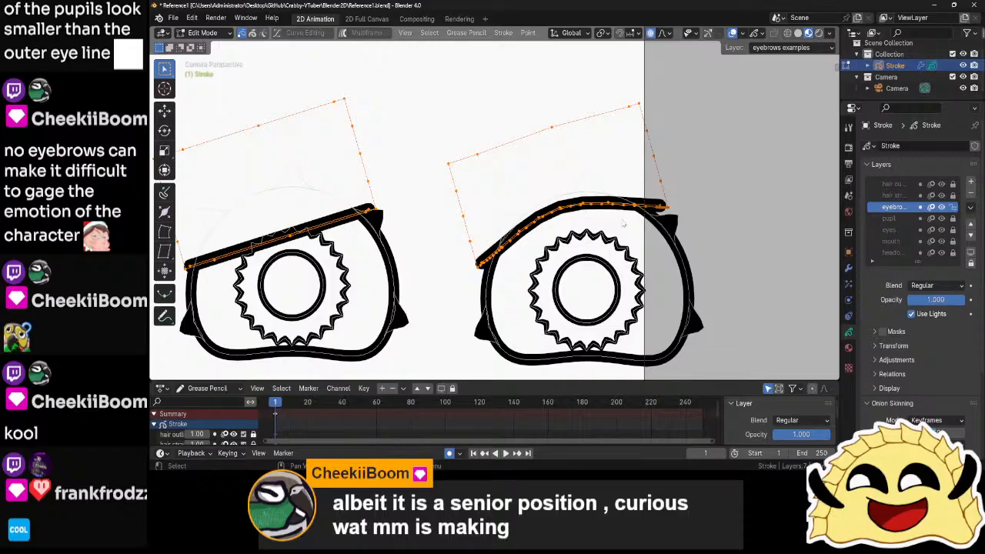
# - Select the whole arched lid stroke, shift it down onto the third eye's outline, and leave point editing
pyautogui.click(650, 208)
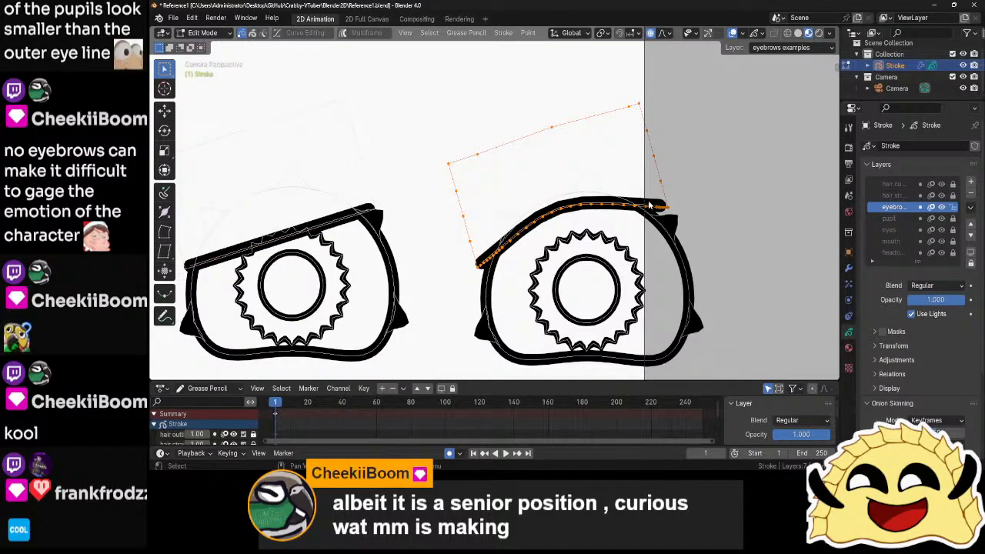
pyautogui.press('g')
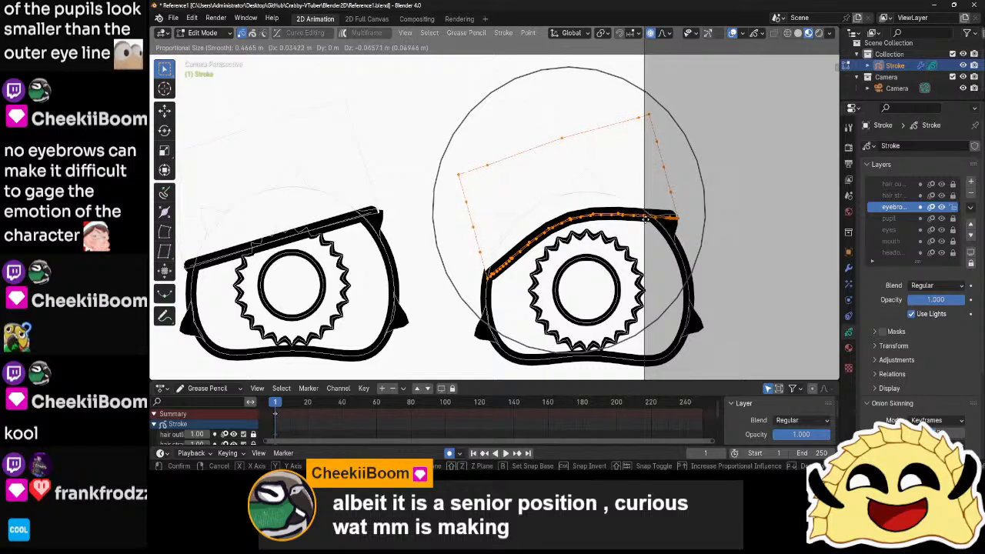
pyautogui.click(659, 223)
pyautogui.press('Tab')
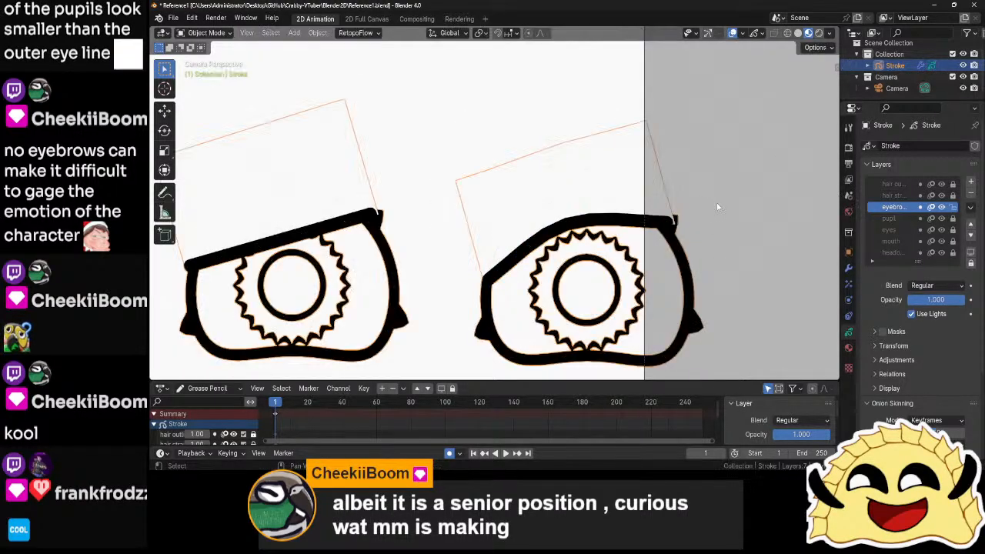
pyautogui.click(718, 207)
pyautogui.scroll(-11, 713, 205)
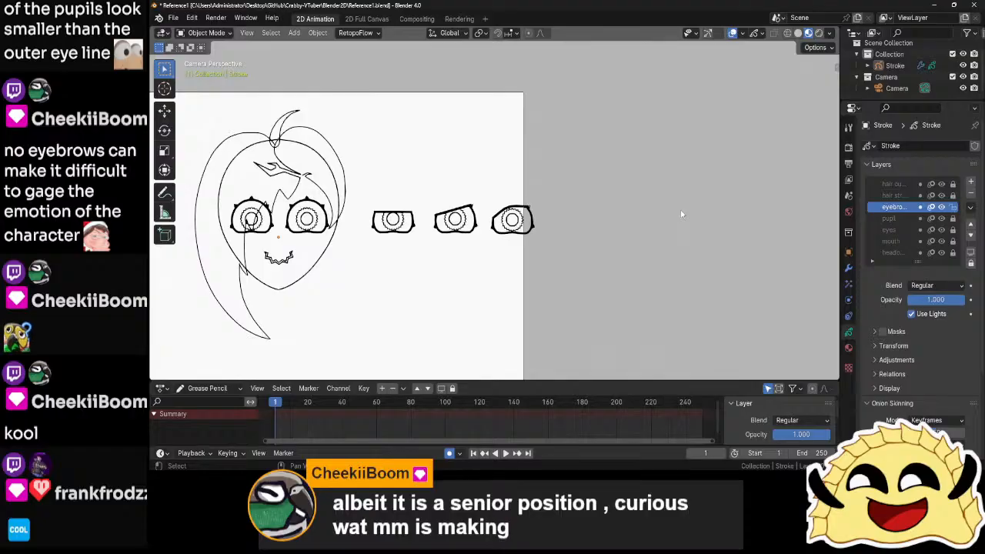
pyautogui.press('Home')
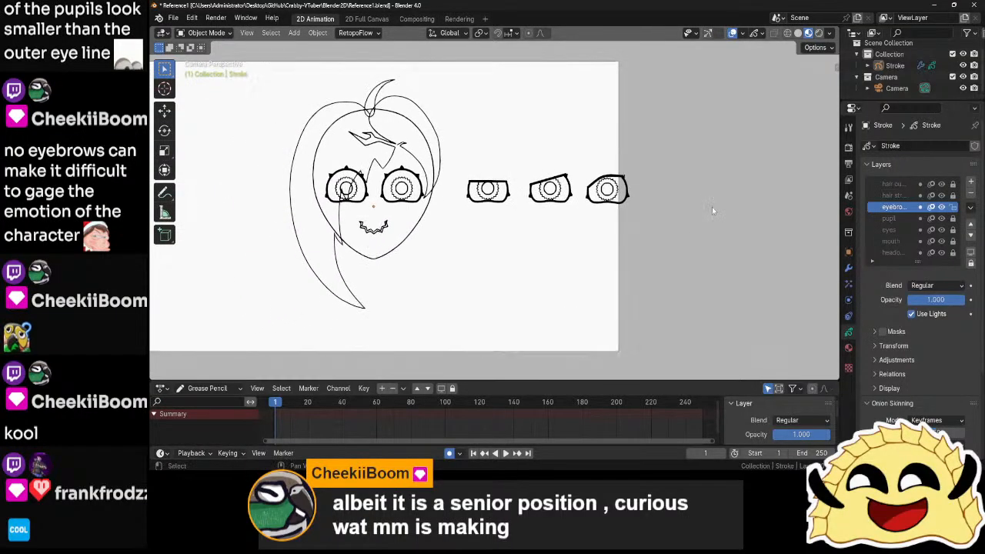
# - Unlock the pupil and eyes layers, move all three example eyes about 1.3 m up and 0.34 m toward the face, and disable proportional editing
pyautogui.press('a')
pyautogui.press('Tab')
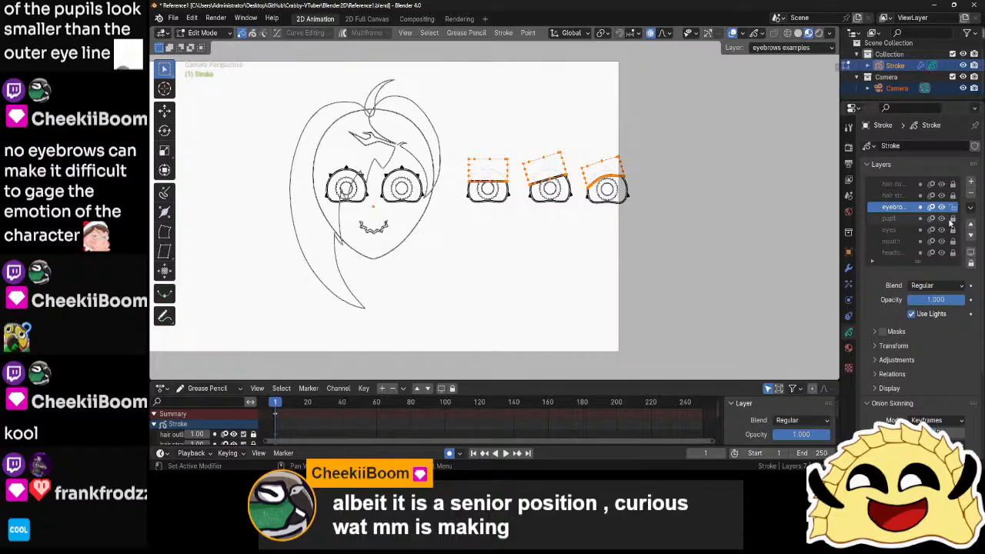
pyautogui.moveTo(953, 219); pyautogui.dragTo(952, 230)
pyautogui.moveTo(697, 108); pyautogui.dragTo(526, 204)
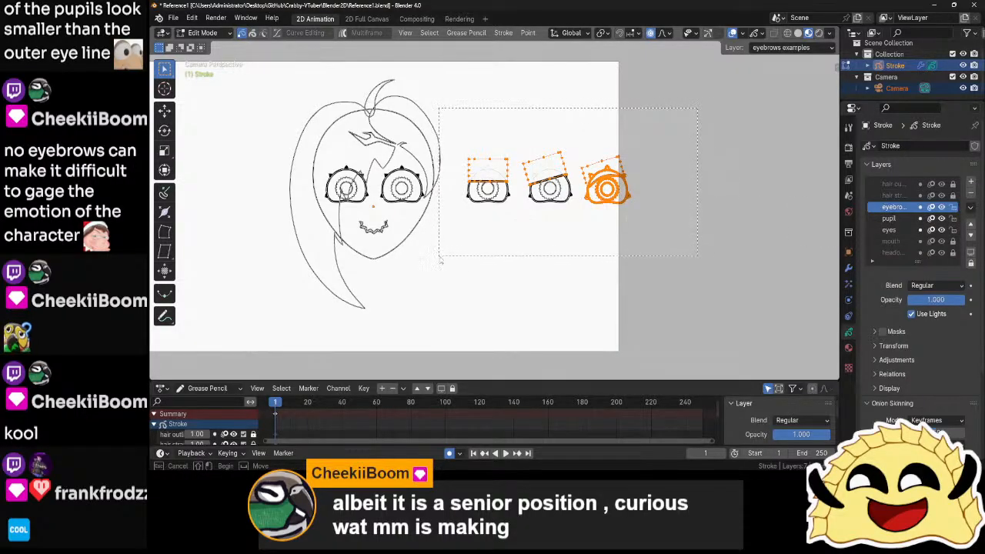
pyautogui.moveTo(452, 260); pyautogui.dragTo(452, 260)
pyautogui.press('g')
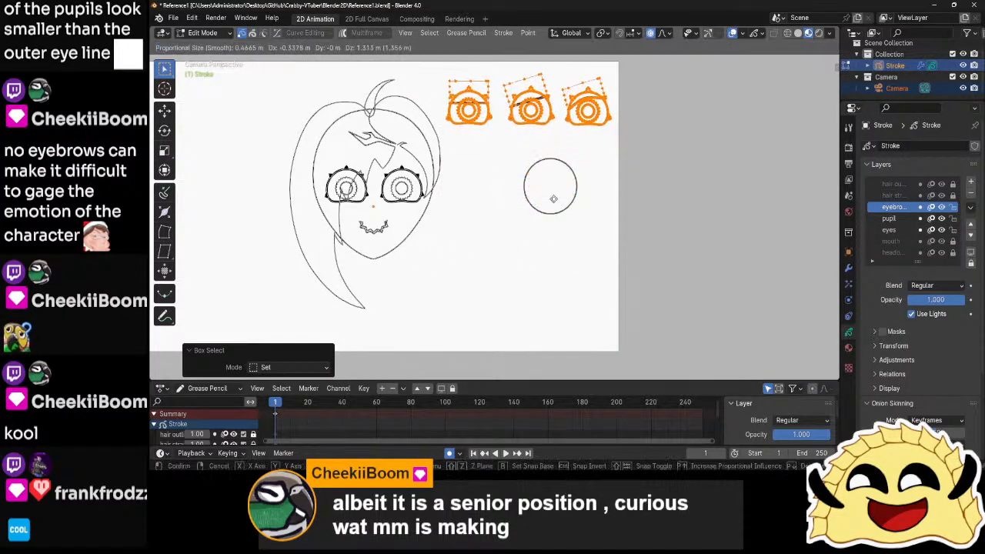
pyautogui.click(554, 199)
pyautogui.click(644, 193)
pyautogui.press('o')
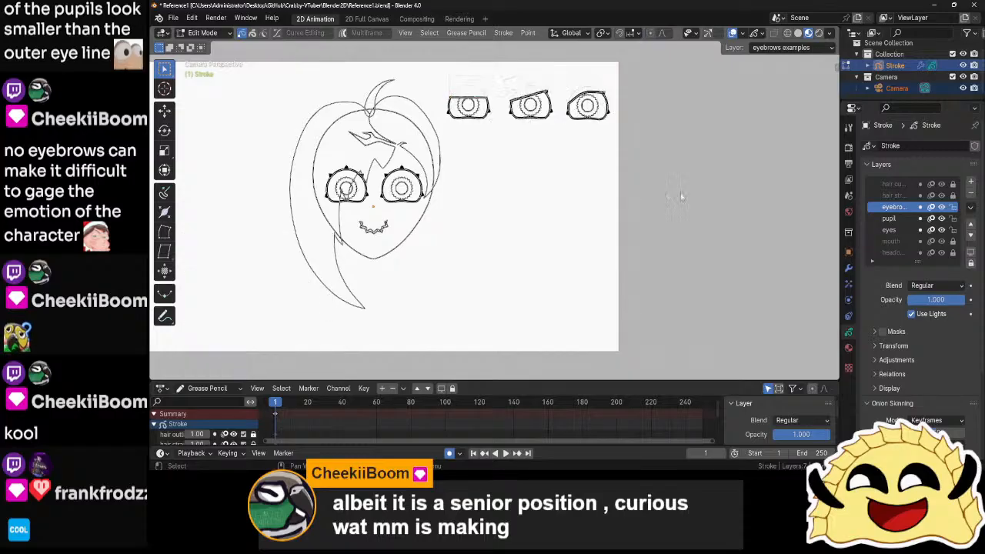
# - Handwrite the title "eye expressions" above the three example eyes in Draw Mode with the Pencil on the eyebrows examples layer
pyautogui.scroll(2, 622, 226)
pyautogui.moveTo(615, 227); pyautogui.dragTo(592, 352, button='middle')
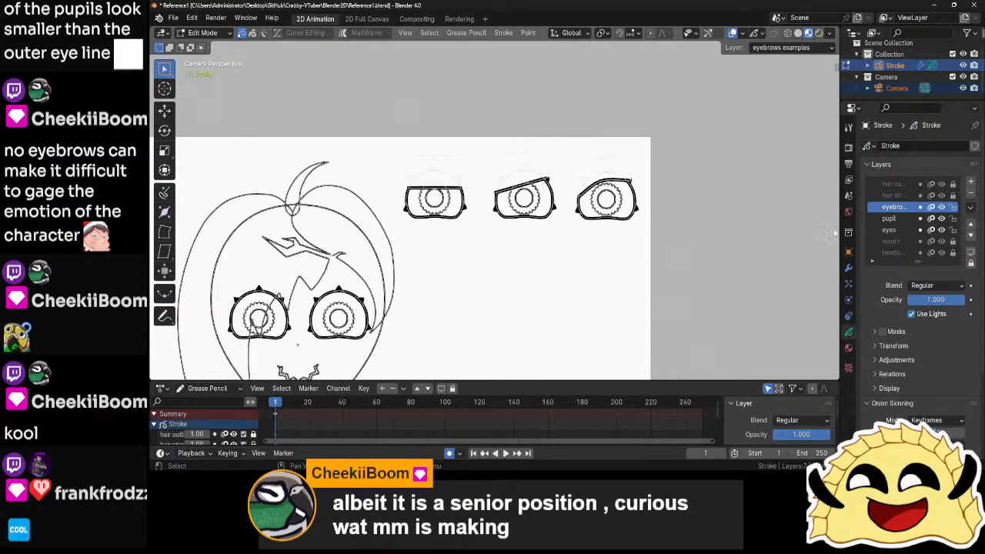
pyautogui.press('Tab')
pyautogui.keyDown('shift'); pyautogui.moveTo(586, 170); pyautogui.dragTo(569, 229, button='middle'); pyautogui.keyUp('shift')
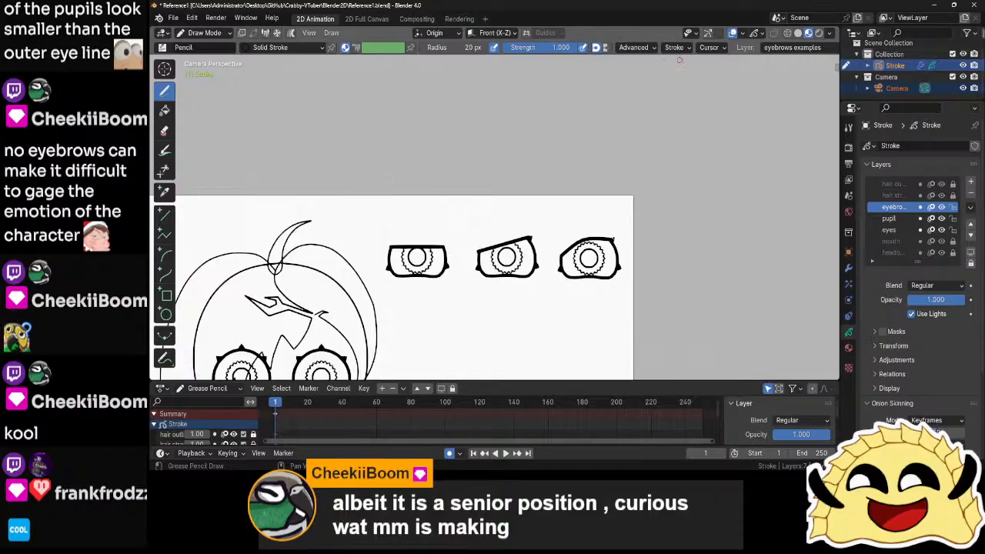
pyautogui.click(677, 48)
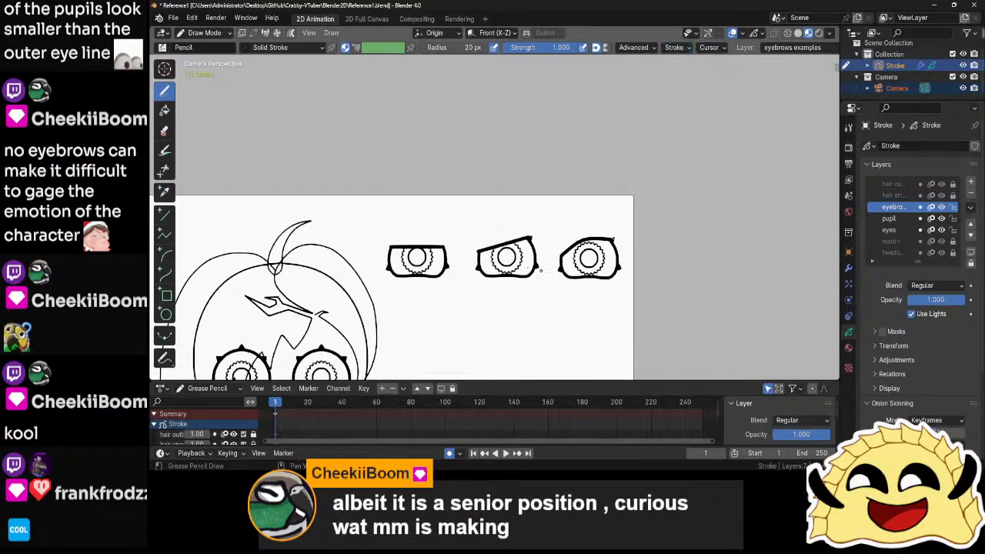
pyautogui.scroll(4, 453, 243)
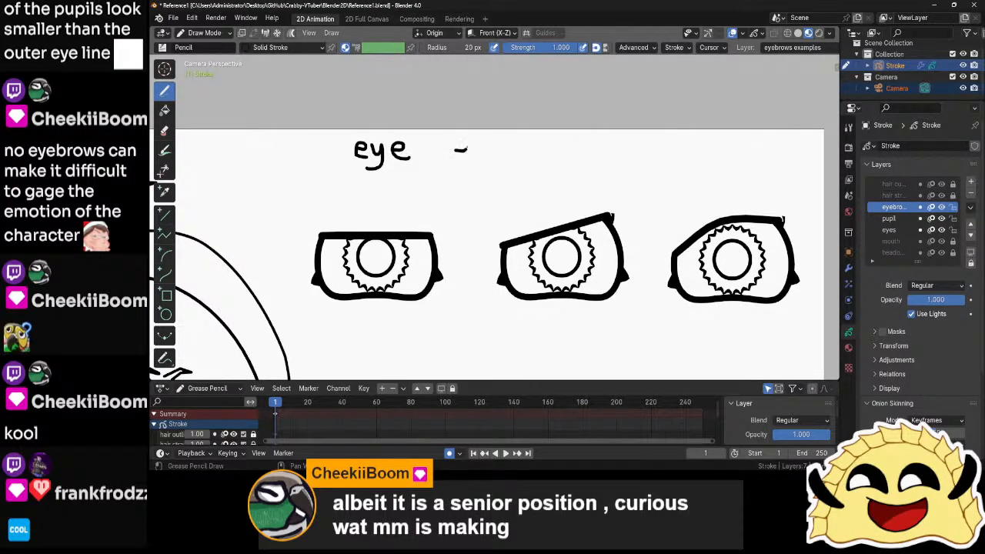
pyautogui.moveTo(466, 150)
pyautogui.mouseDown()
pyautogui.moveTo(467, 159)
pyautogui.moveTo(555, 143)
pyautogui.moveTo(550, 159)
pyautogui.moveTo(599, 153)
pyautogui.mouseUp()
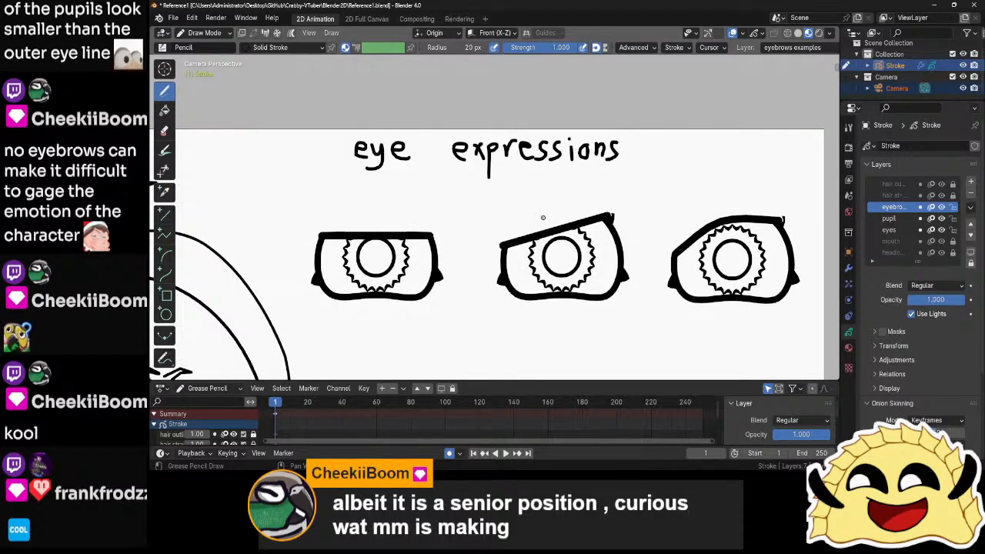
# - Return the drawing to Object Mode and save the Reference1.blend file
pyautogui.scroll(-9, 496, 205)
pyautogui.hotkey('ctrl', 'Tab')
pyautogui.click(507, 308)
pyautogui.keyDown('shift'); pyautogui.moveTo(494, 324); pyautogui.dragTo(541, 221, button='middle'); pyautogui.keyUp('shift')
pyautogui.scroll(-1, 541, 221)
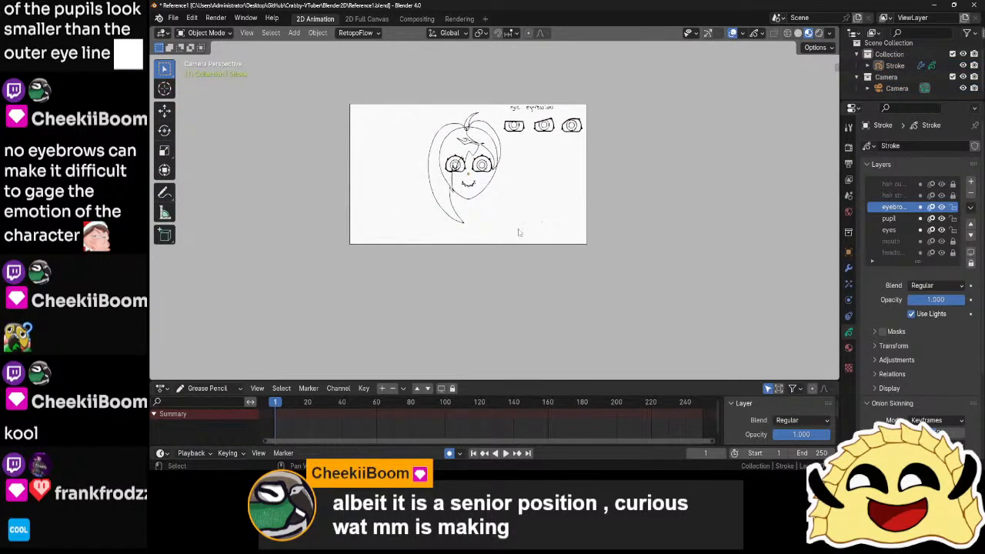
pyautogui.scroll(2, 518, 233)
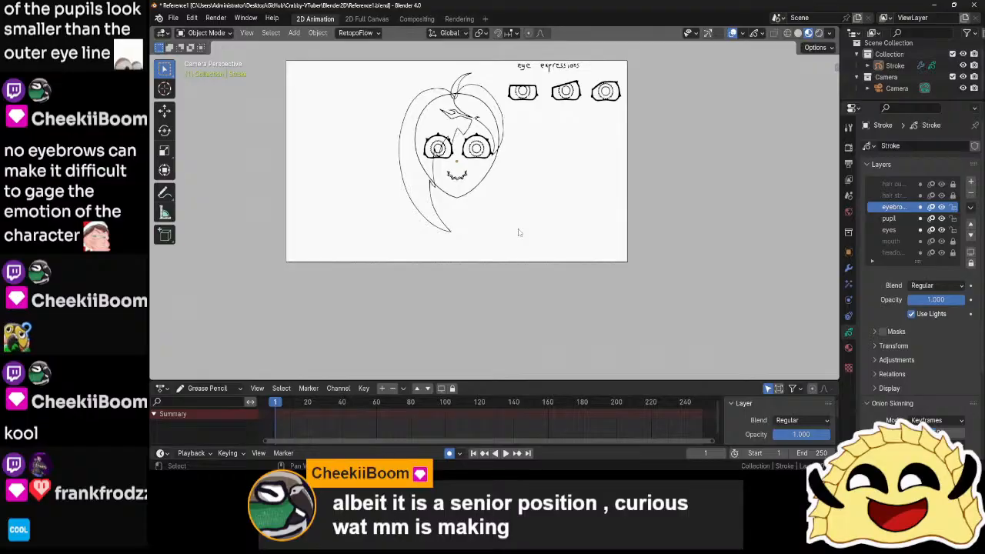
pyautogui.hotkey('ctrl', 's')
pyautogui.scroll(2, 519, 232)
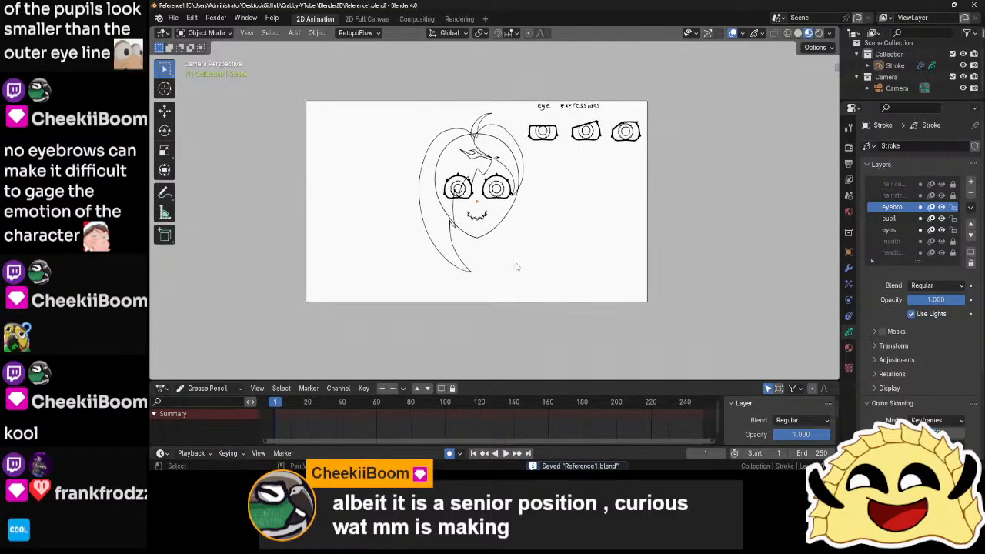
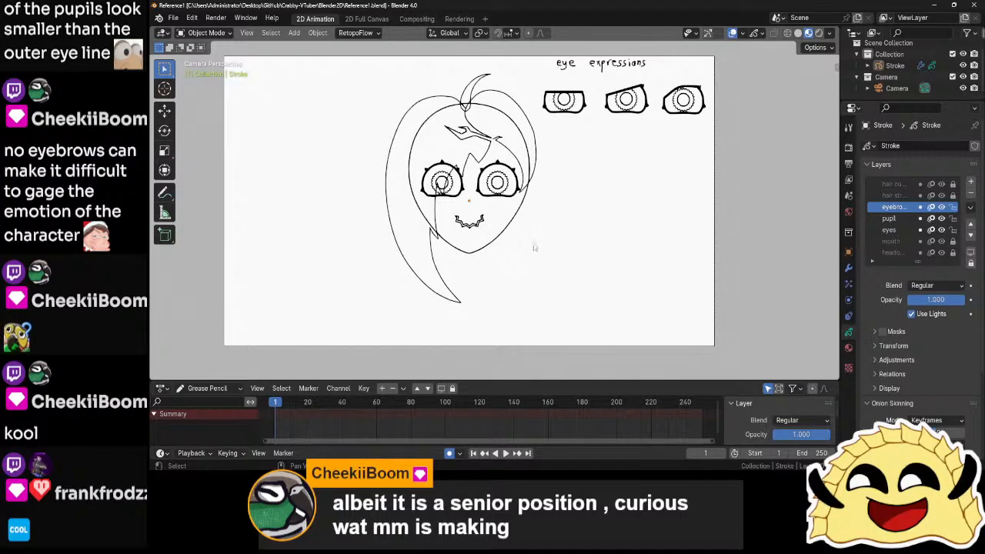
# - Make the headoutline layer active, select the face drawing and enter Edit Mode
pyautogui.scroll(1, 543, 235)
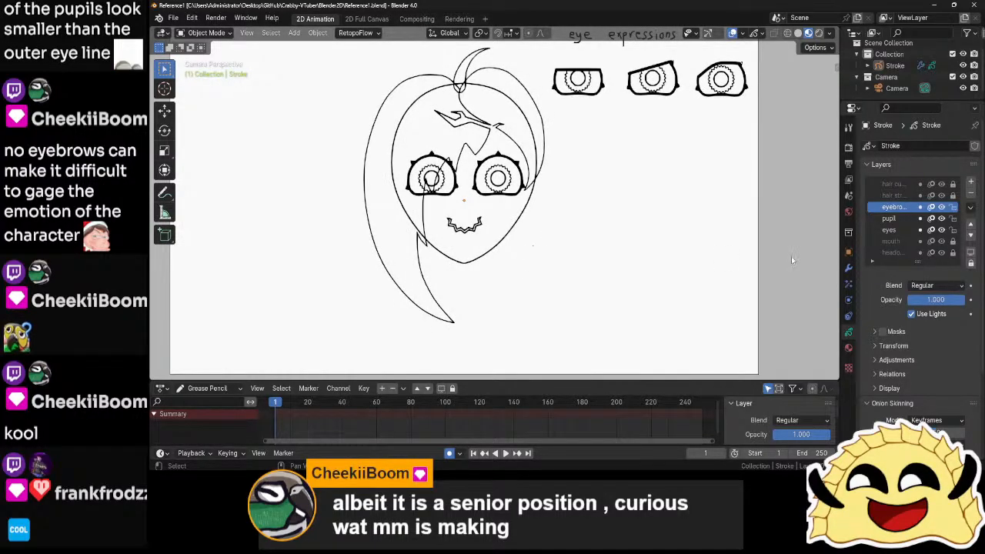
pyautogui.click(903, 197)
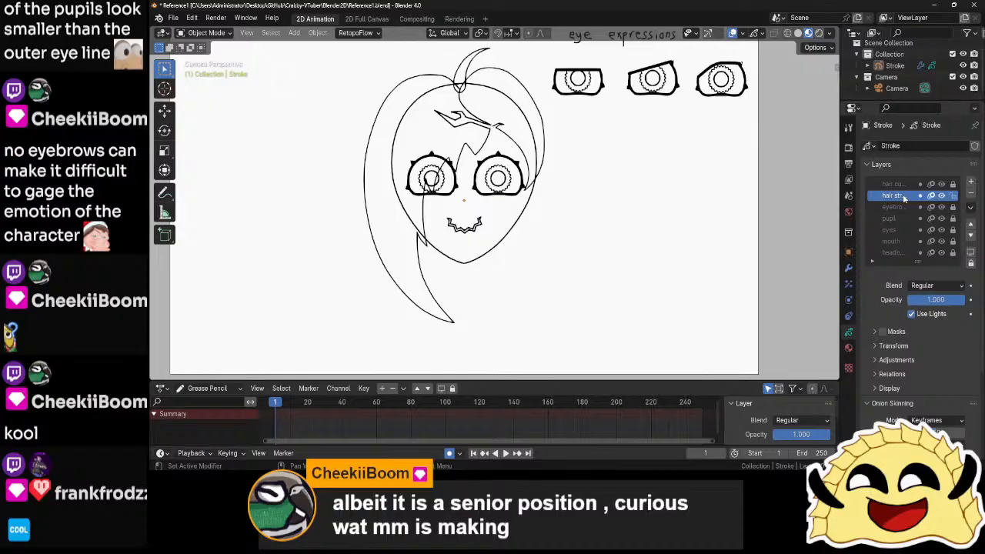
pyautogui.click(895, 254)
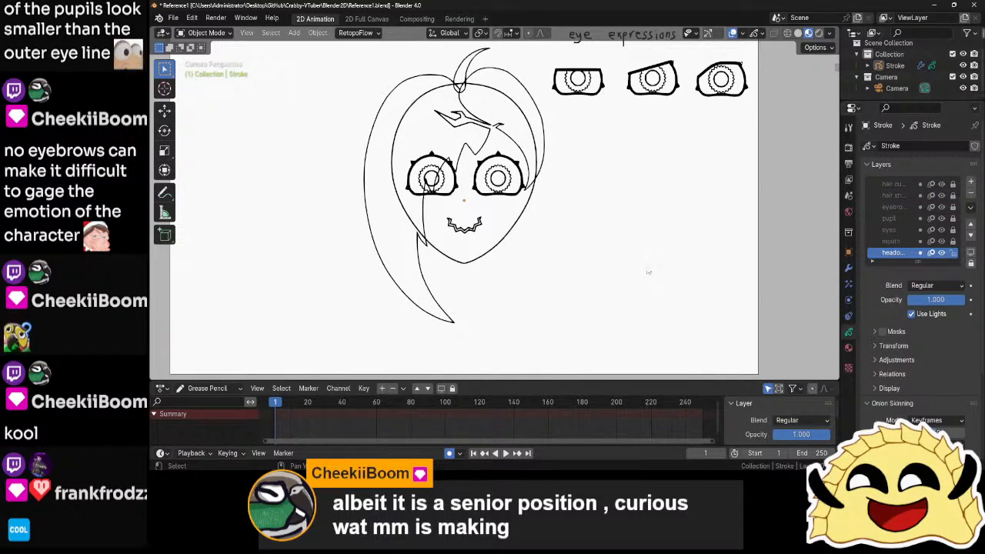
pyautogui.scroll(1, 503, 184)
pyautogui.click(476, 141)
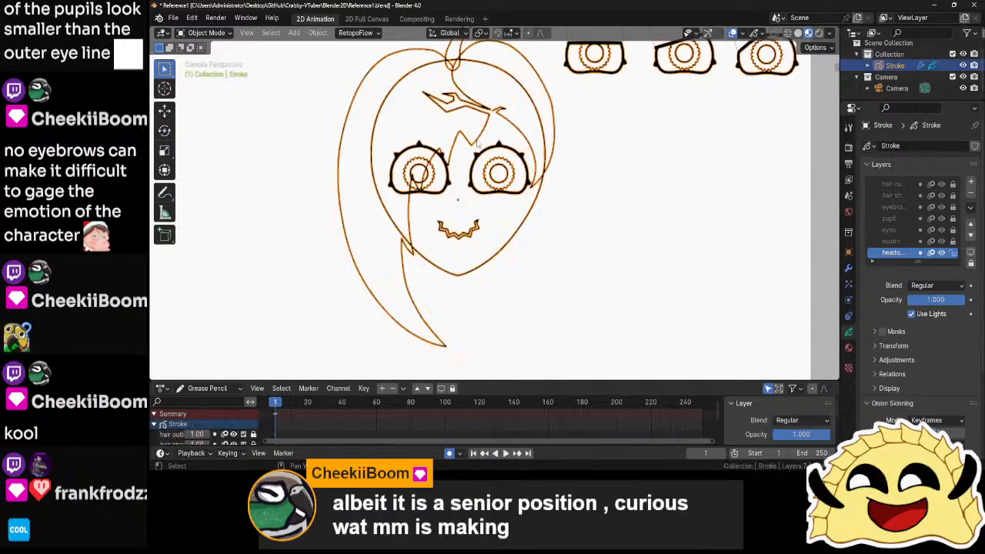
pyautogui.hotkey('ctrl', 'Tab')
pyautogui.click(481, 139)
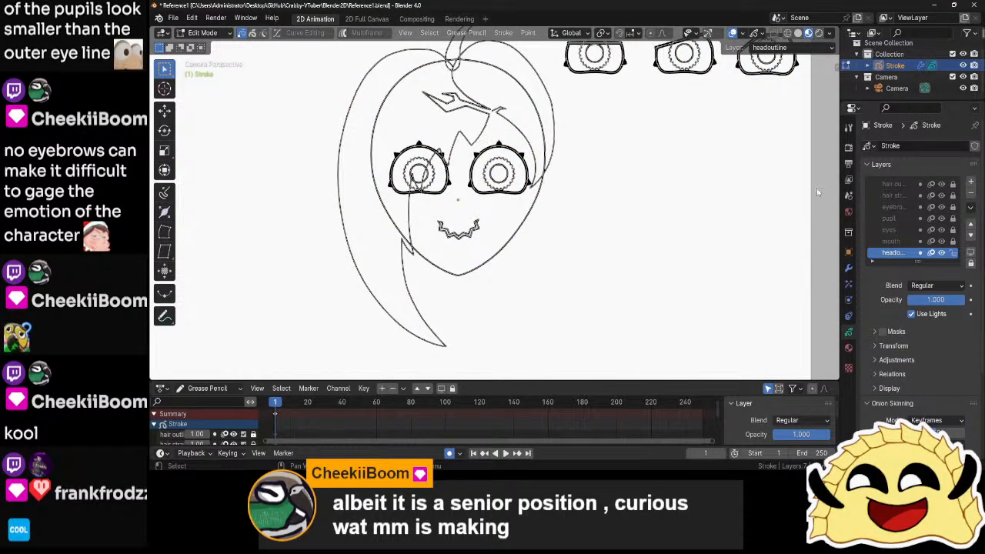
# - Make the hair outline layer active and select the fringe stroke's end point at the small gap on the forehead
pyautogui.click(894, 184)
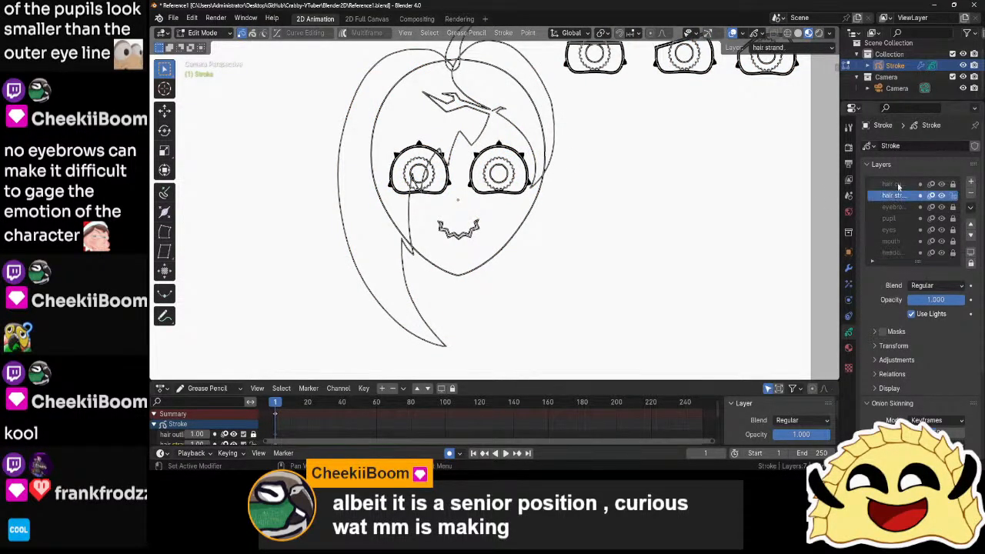
pyautogui.click(479, 137)
pyautogui.press('a')
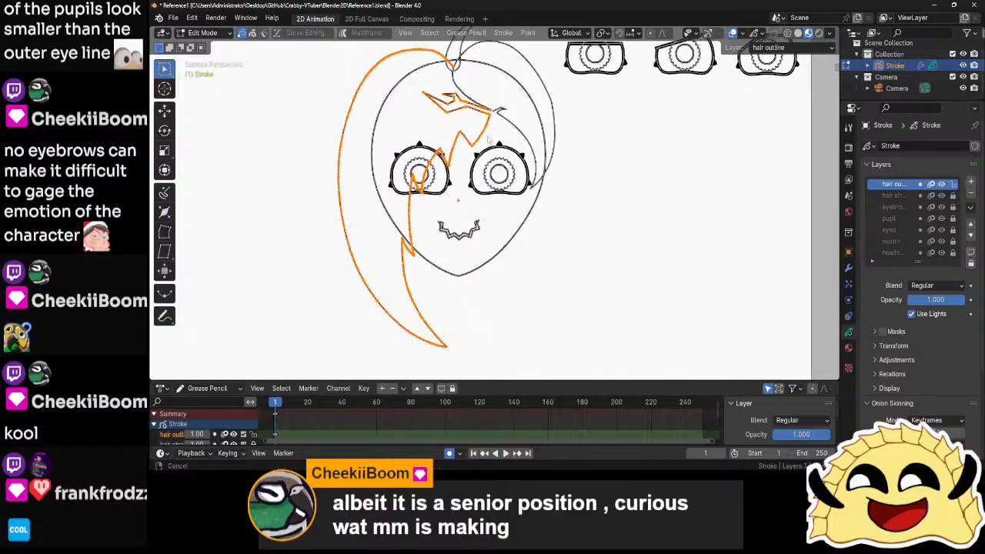
pyautogui.moveTo(480, 114); pyautogui.dragTo(487, 193, button='middle')
pyautogui.scroll(6, 488, 193)
pyautogui.keyDown('shift'); pyautogui.moveTo(490, 181); pyautogui.dragTo(494, 239, button='middle'); pyautogui.keyUp('shift')
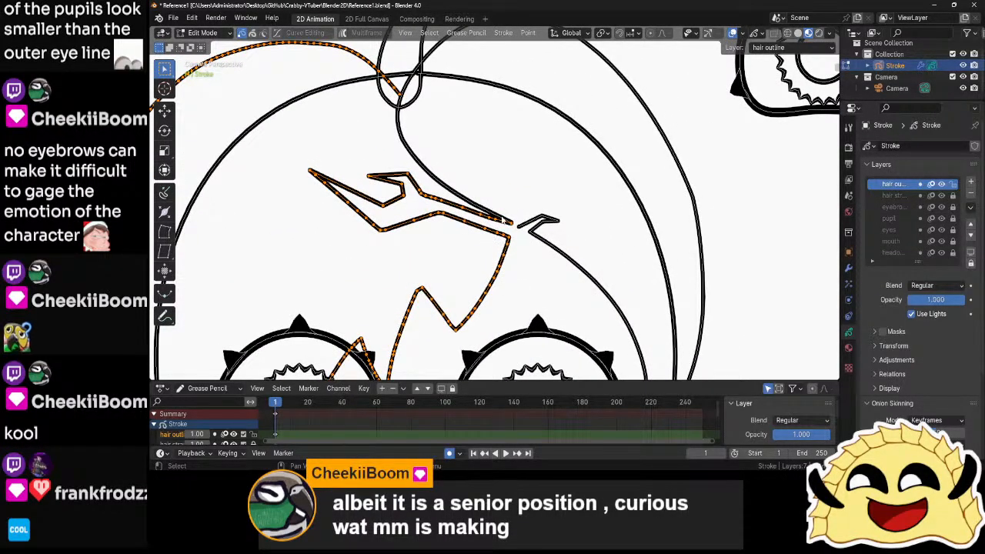
pyautogui.click(515, 227)
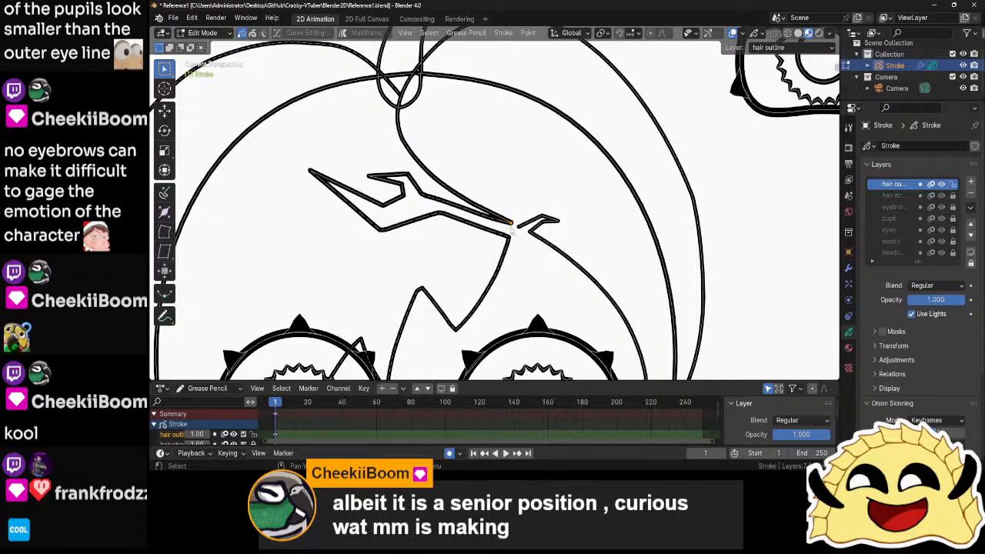
pyautogui.press('g')
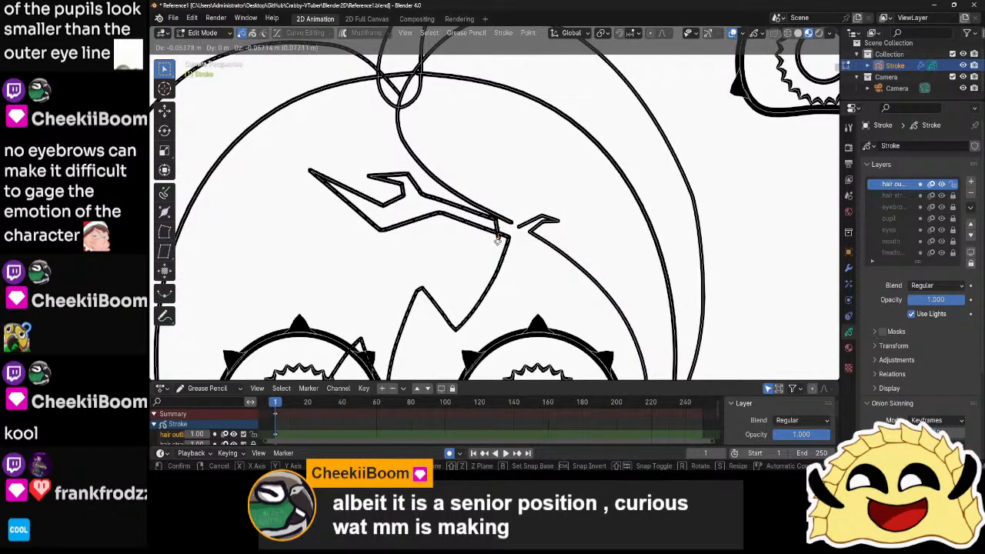
pyautogui.press('Escape')
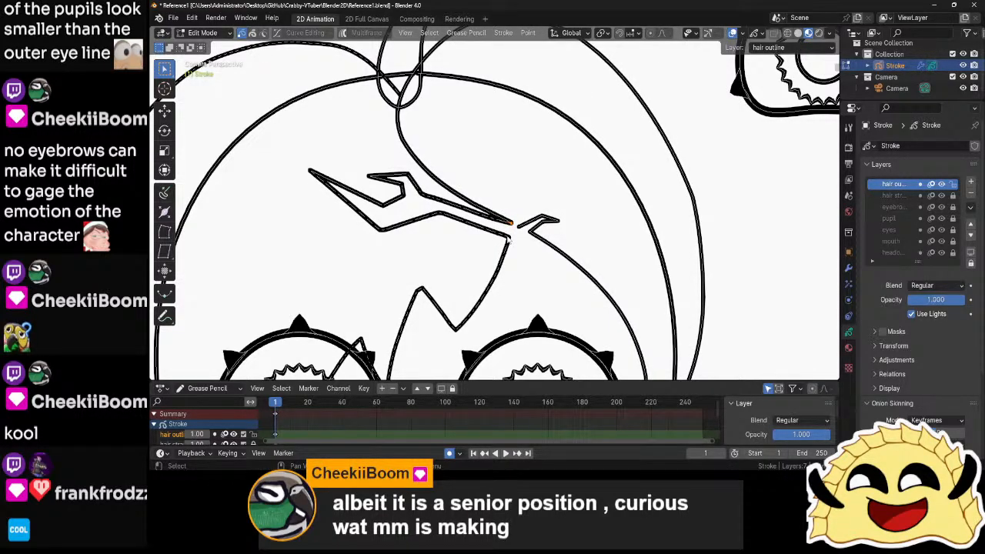
pyautogui.press('e')
pyautogui.press('Escape')
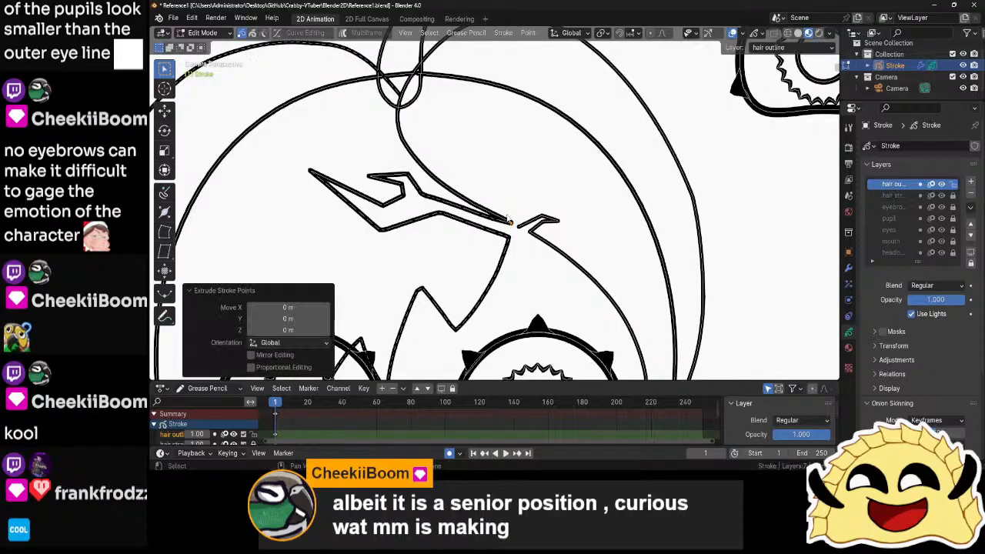
# - Try to join the fringe stroke to the small strand tip across the forehead gap
pyautogui.scroll(3, 515, 242)
pyautogui.scroll(2, 527, 246)
pyautogui.keyDown('shift'); pyautogui.click(554, 265); pyautogui.keyUp('shift')
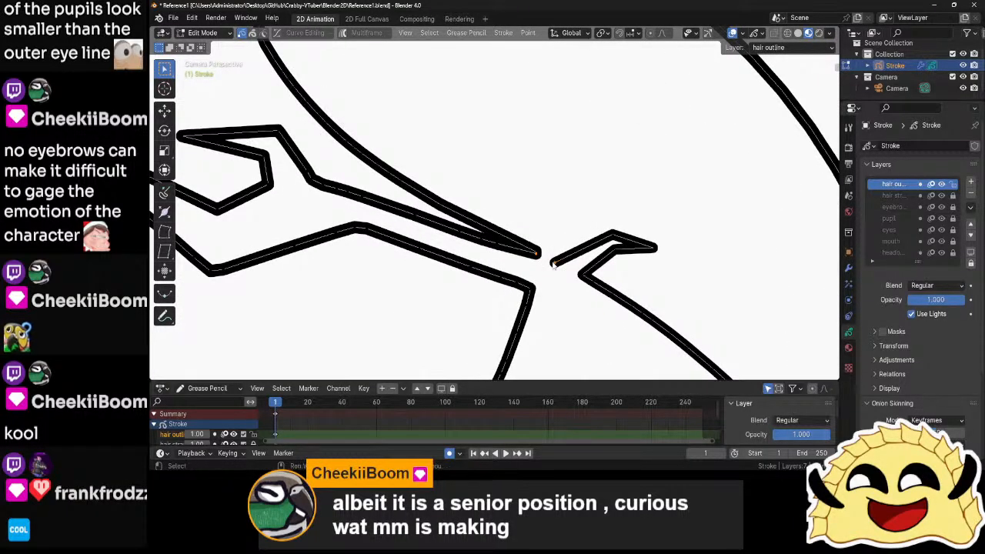
pyautogui.hotkey('ctrl', 'j')
pyautogui.scroll(-6, 553, 264)
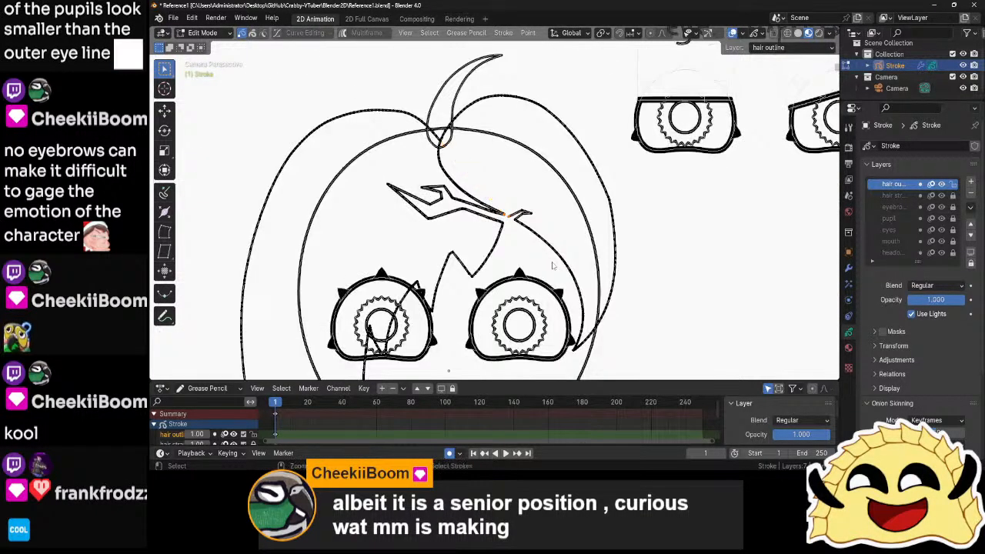
pyautogui.scroll(4, 552, 265)
pyautogui.hotkey('ctrl', 'j')
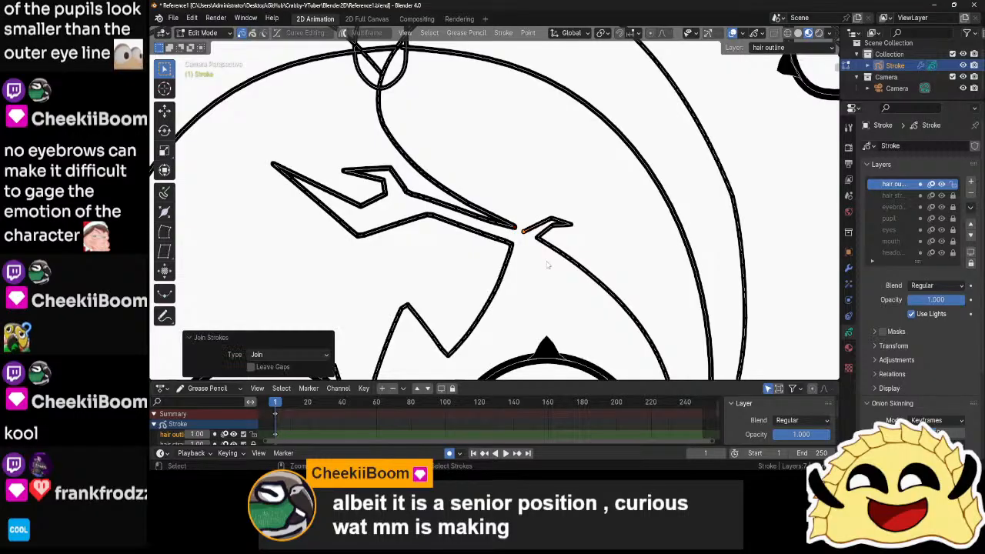
# - Try closing the hair outline stroke at the forehead gap with Close All geometry and undo it
pyautogui.scroll(3, 547, 265)
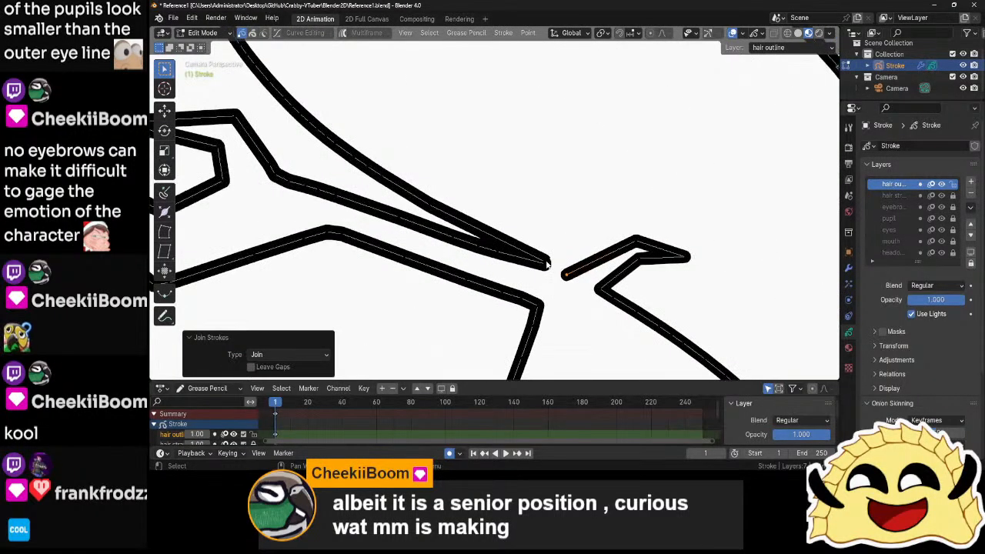
pyautogui.press('f')
pyautogui.scroll(-8, 566, 256)
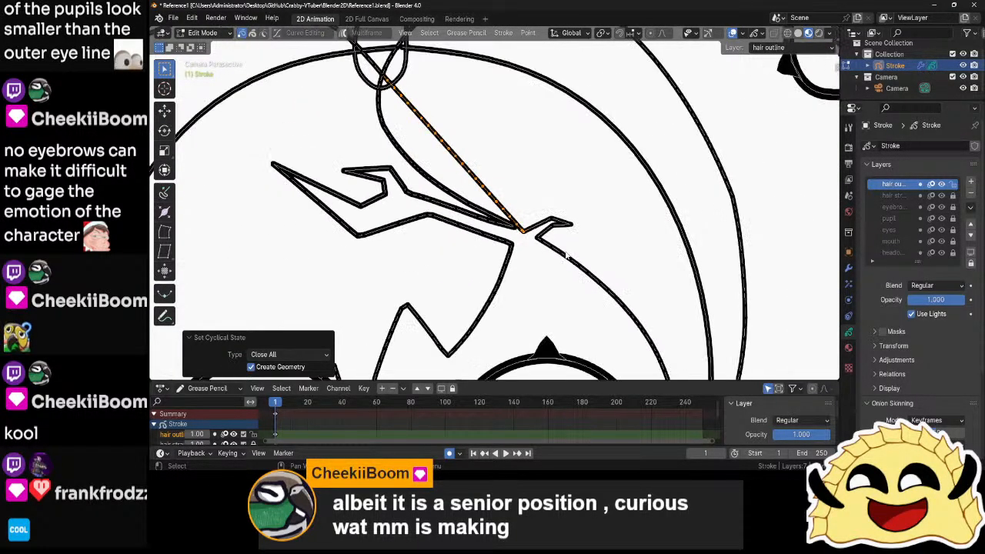
pyautogui.scroll(5, 520, 218)
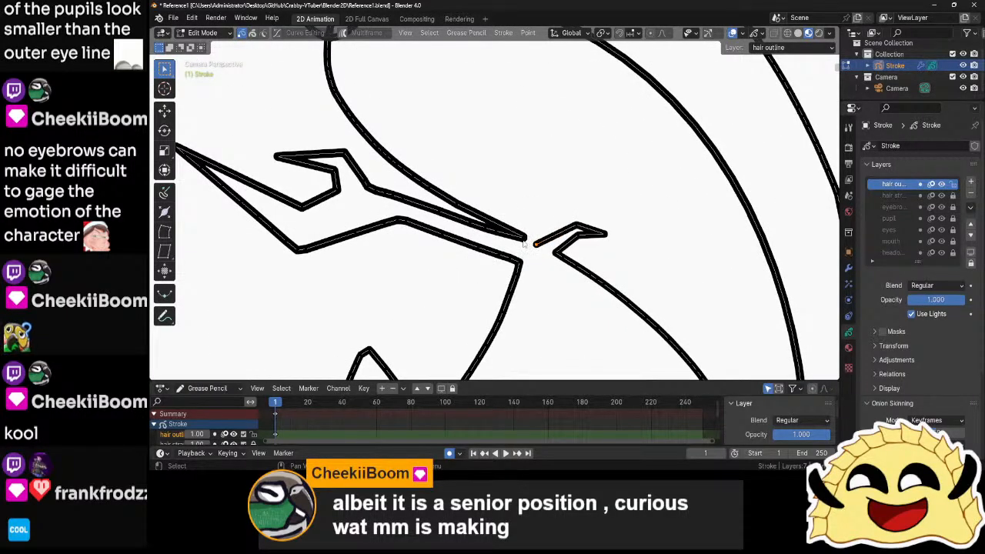
pyautogui.click(524, 239)
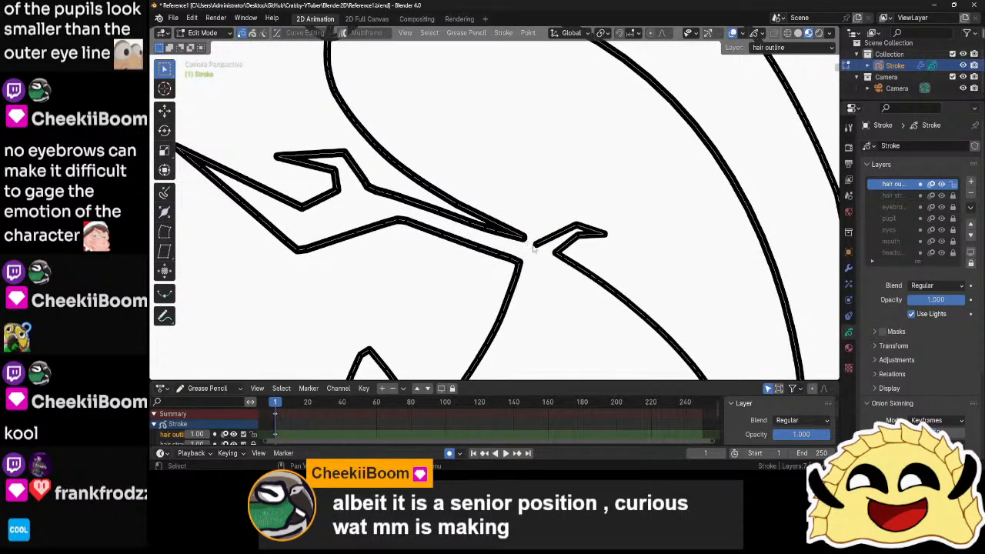
pyautogui.scroll(3, 533, 247)
pyautogui.click(581, 292)
pyautogui.press('g')
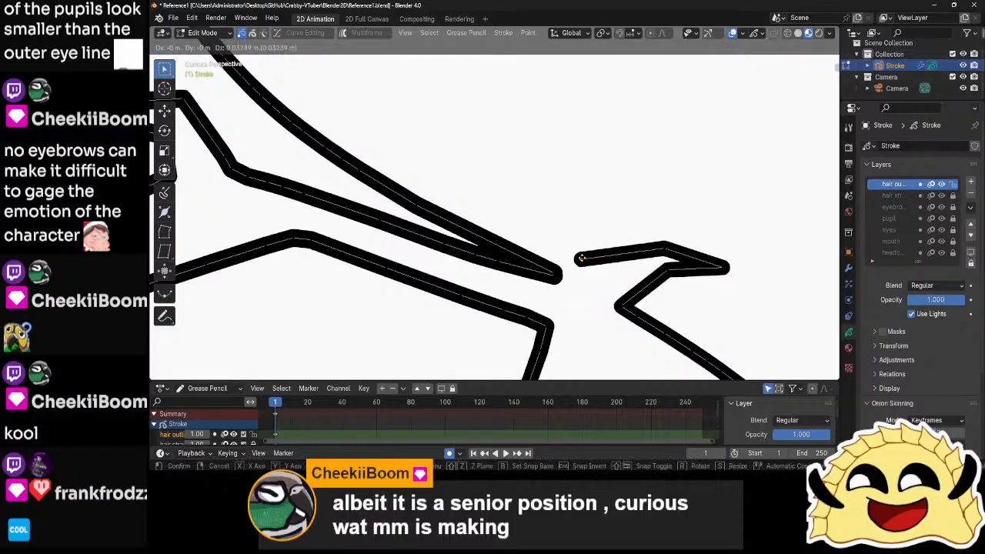
pyautogui.rightClick(571, 281)
pyautogui.press('g')
pyautogui.rightClick(561, 294)
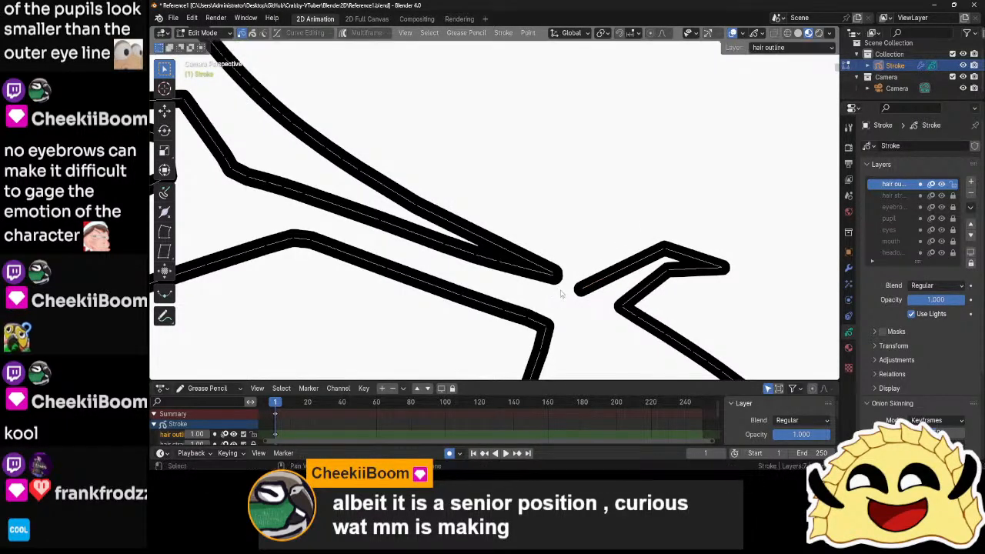
# - Select the lower fringe end point and the facing small strand tip at the forehead gap and join their strokes
pyautogui.click(564, 292)
pyautogui.scroll(3, 554, 277)
pyautogui.scroll(2, 527, 247)
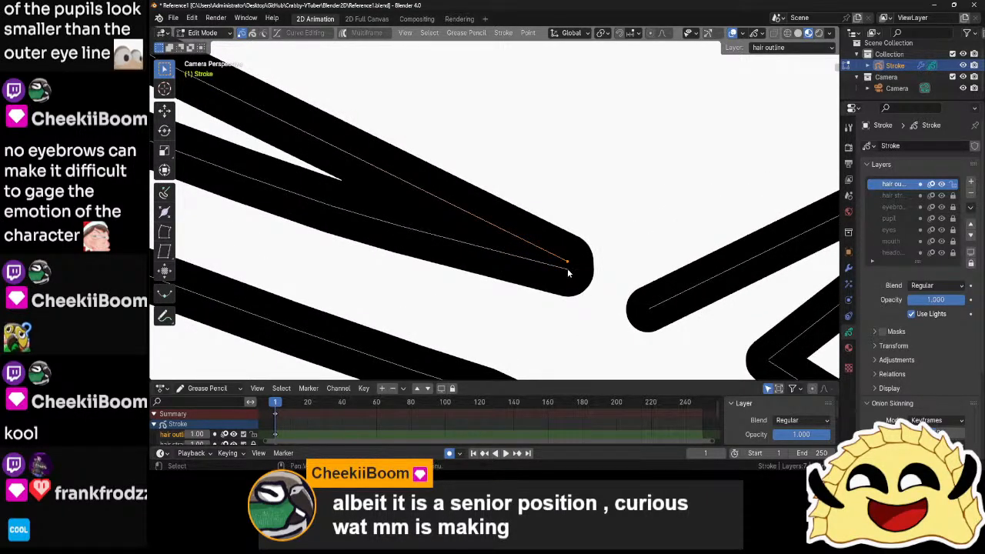
pyautogui.press('g')
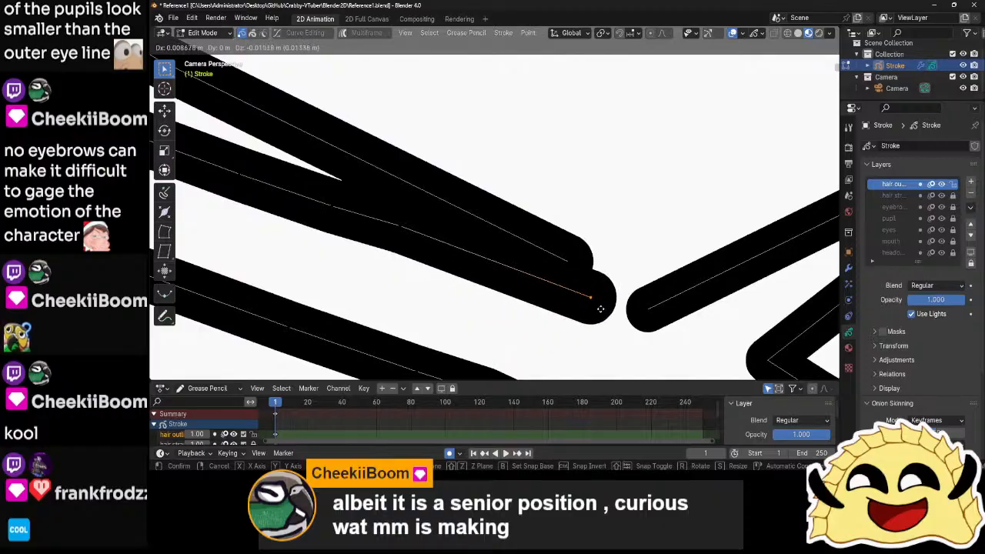
pyautogui.click(569, 283)
pyautogui.keyDown('shift'); pyautogui.click(652, 315); pyautogui.keyUp('shift')
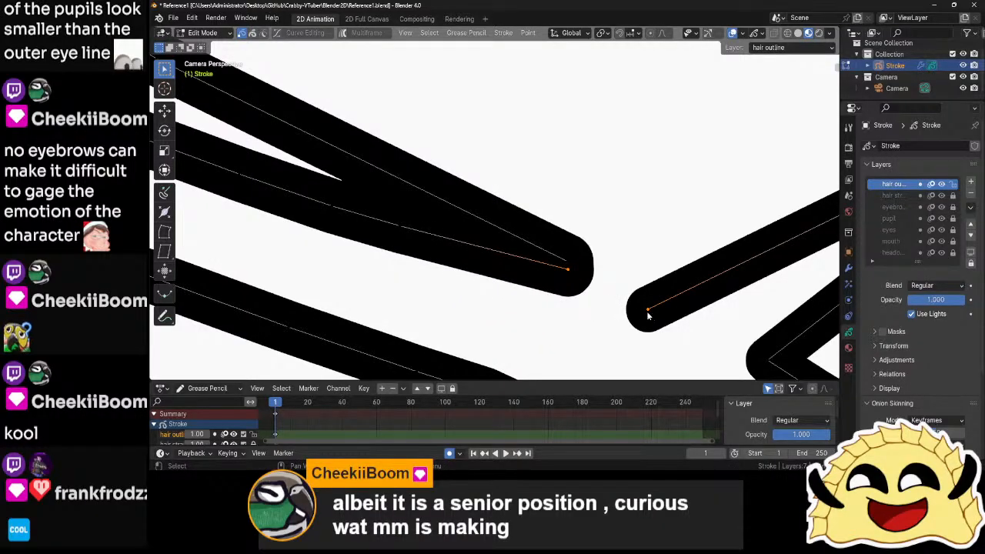
pyautogui.hotkey('ctrl', 'j')
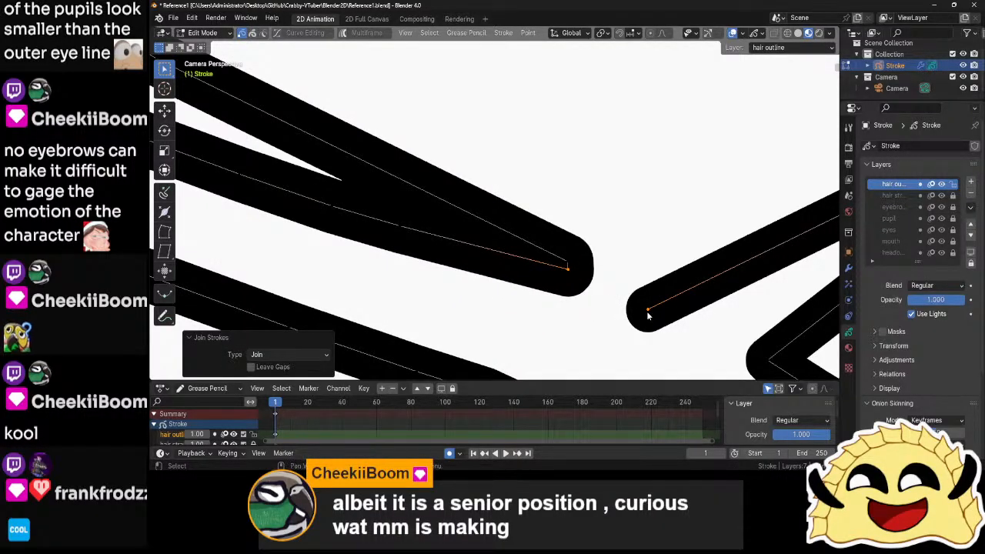
pyautogui.scroll(-7, 648, 315)
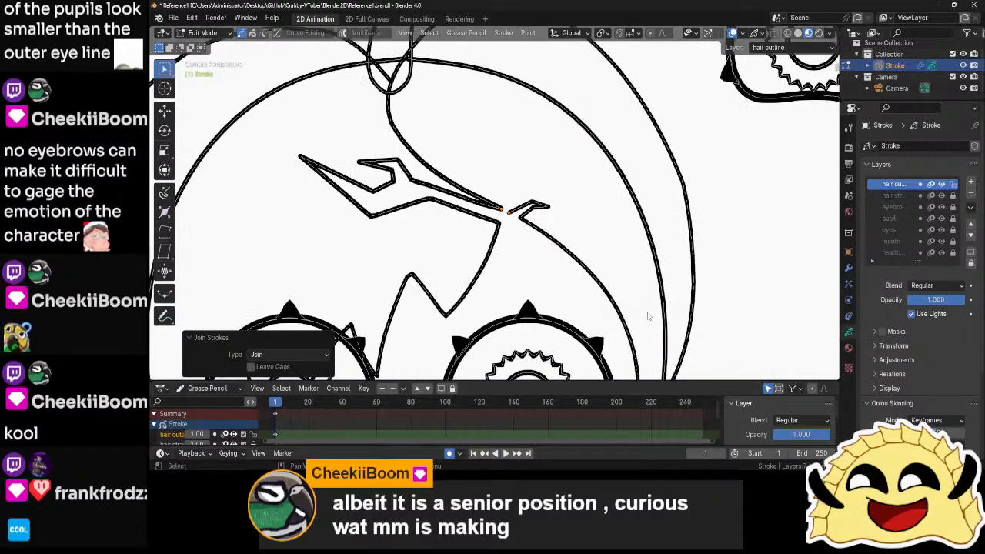
# - Examine the joined strokes at the forehead gap and undo the join of the fringe end and small strand tip
pyautogui.scroll(-2, 648, 316)
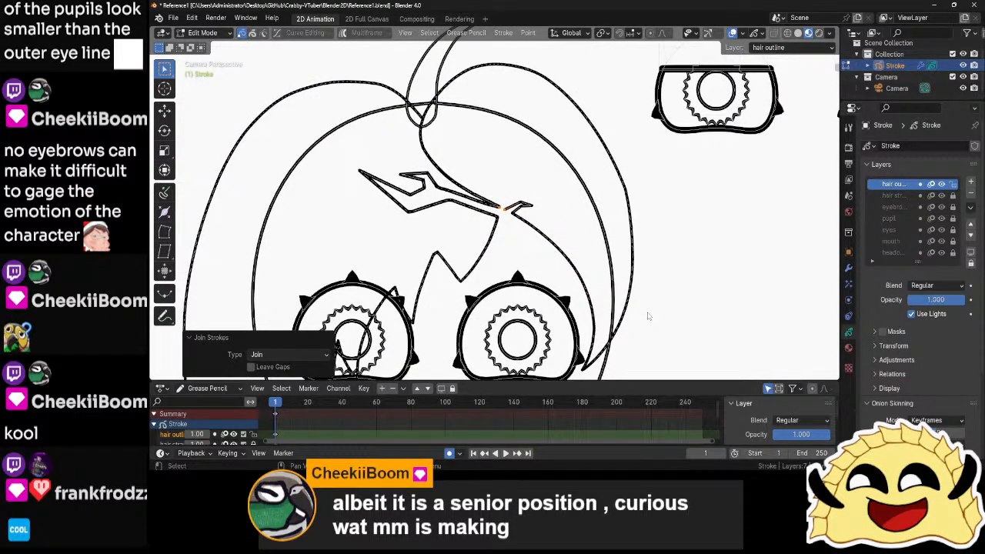
pyautogui.press('KP_Decimal')
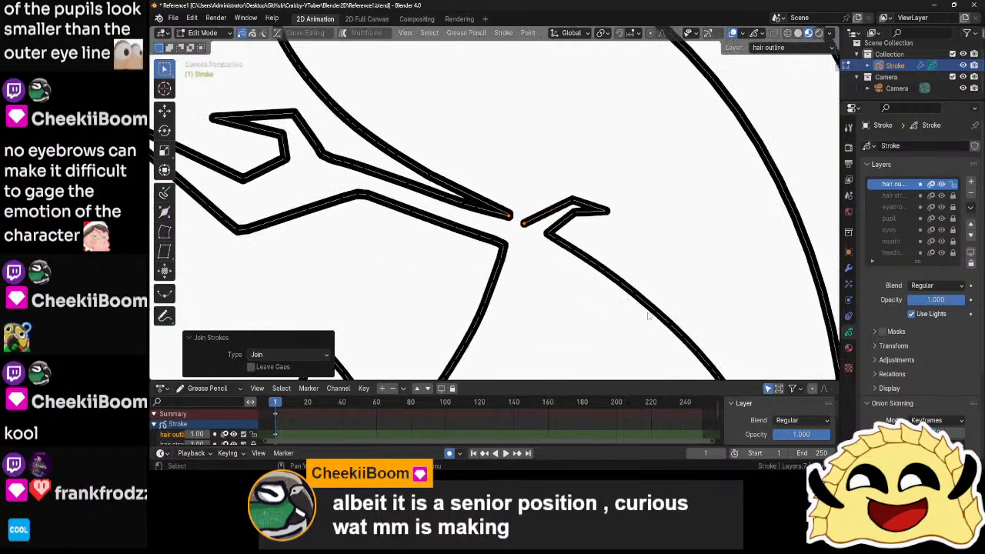
pyautogui.scroll(3, 648, 315)
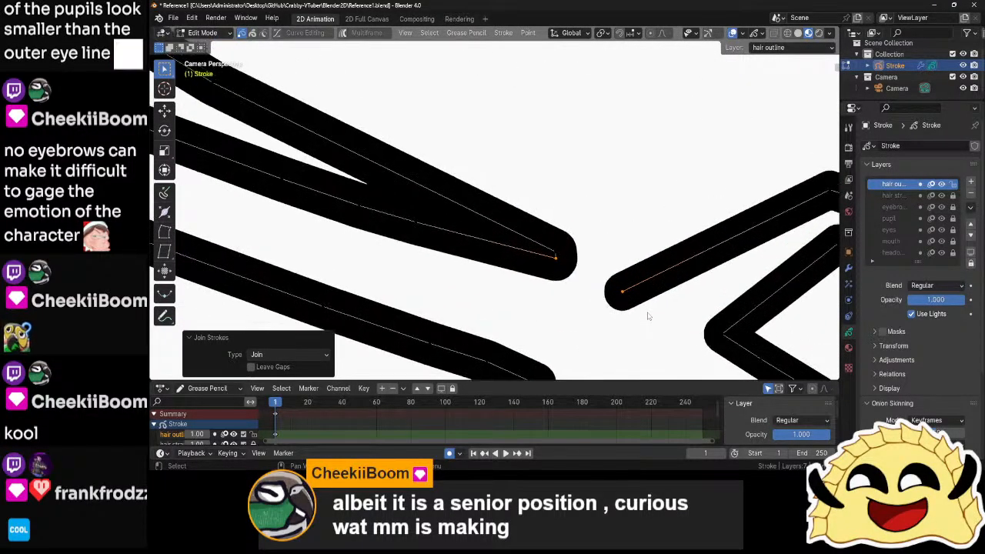
pyautogui.scroll(-5, 526, 265)
pyautogui.scroll(-5, 523, 260)
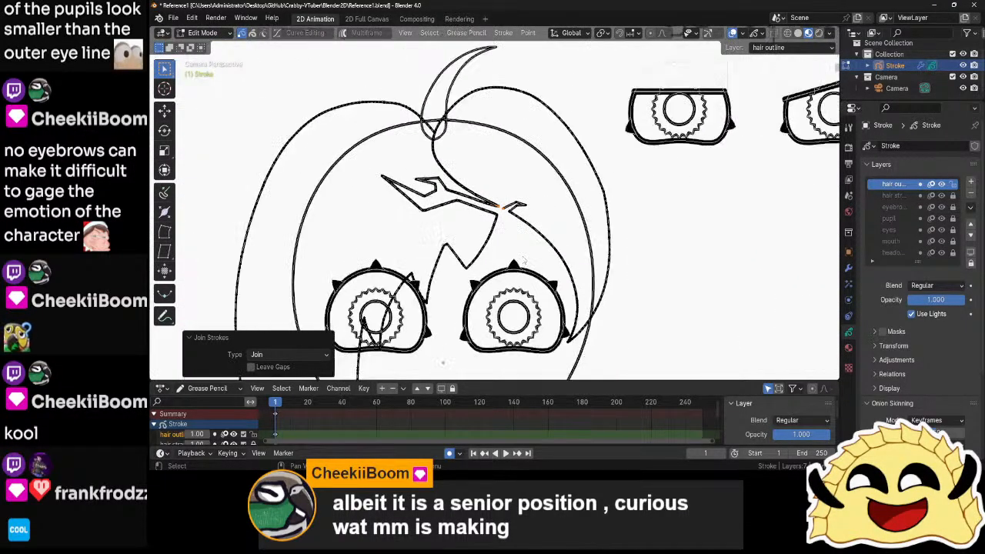
pyautogui.scroll(5, 524, 260)
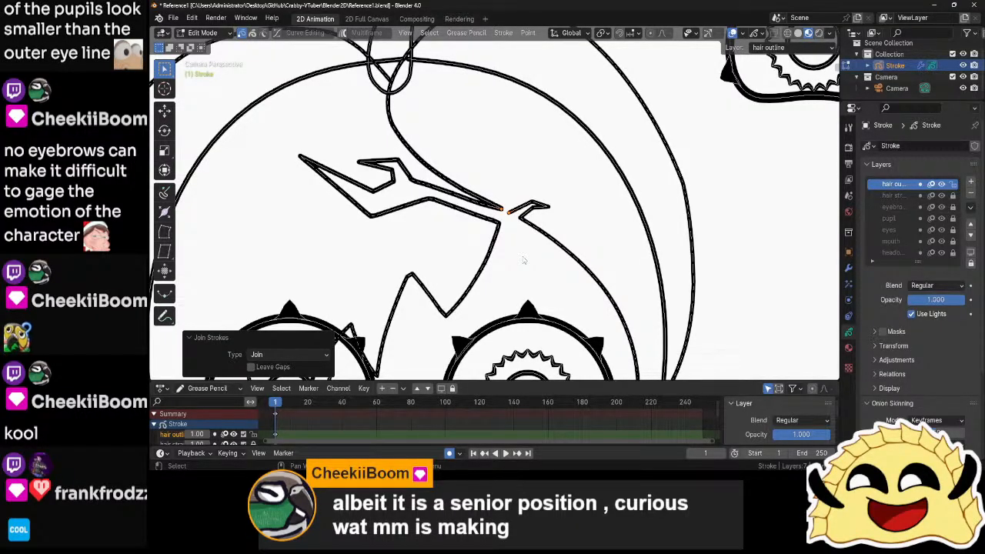
pyautogui.hotkey('ctrl', 'z')
pyautogui.hotkey('ctrl', 'z')
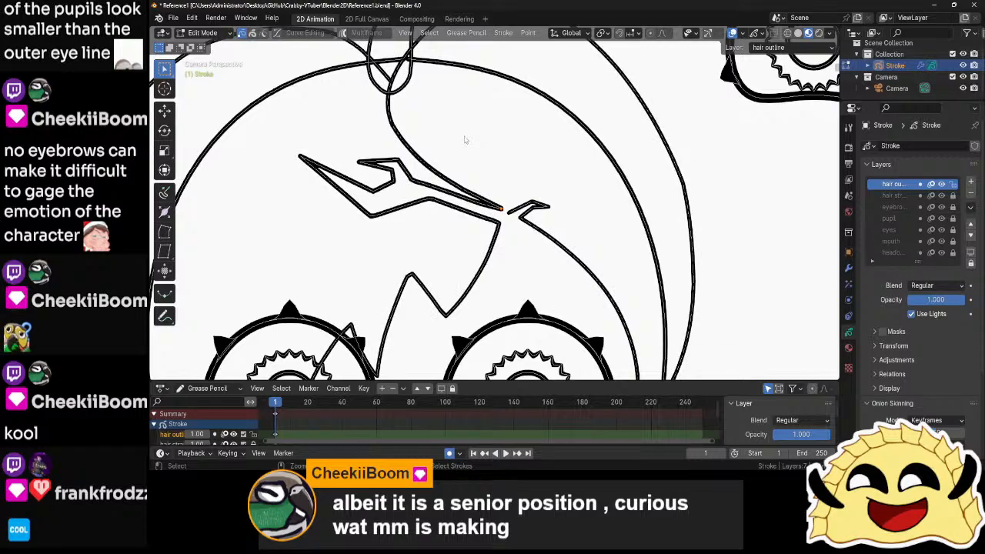
# - Extrude two points from the fringe stroke's end up towards the crown and close the stroke onto its other end there
pyautogui.press('a')
pyautogui.press('e')
pyautogui.click(513, 107)
pyautogui.press('e')
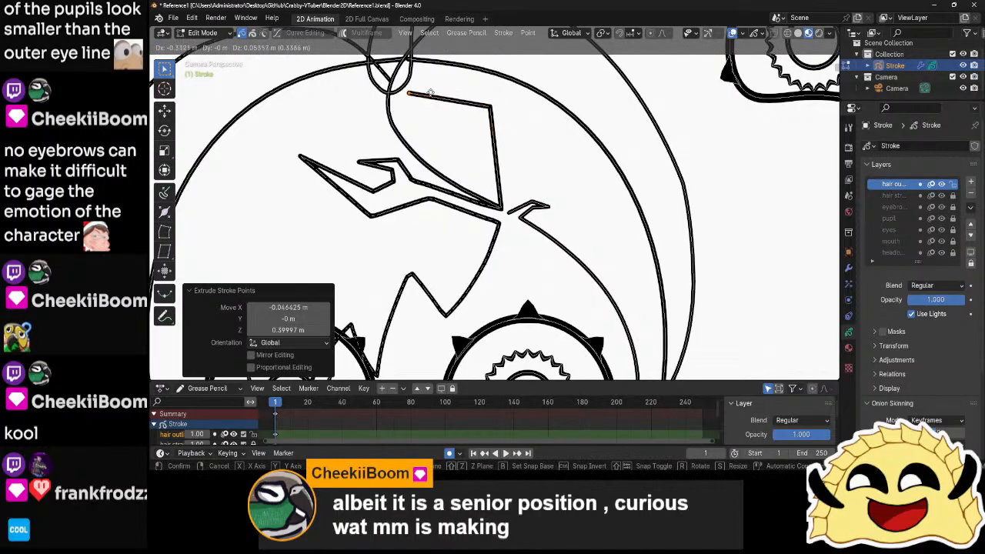
pyautogui.click(423, 82)
pyautogui.keyDown('shift'); pyautogui.click(391, 84); pyautogui.keyUp('shift')
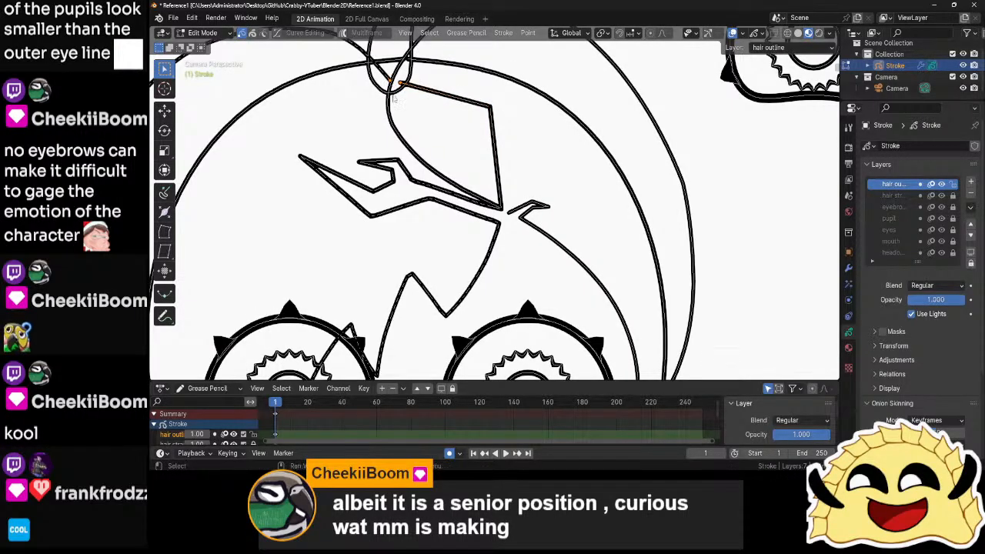
pyautogui.press('f')
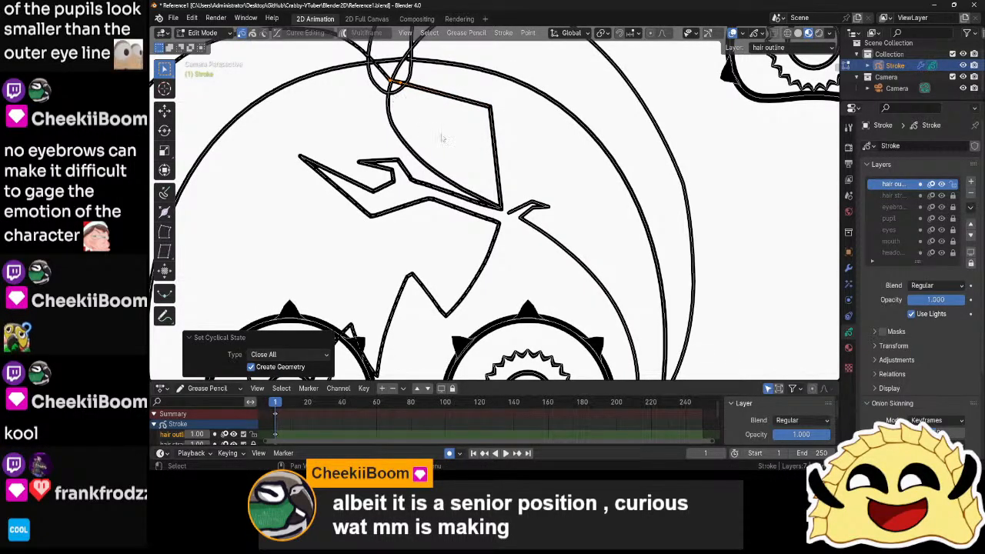
# - Dissolve the extra extruded point beside the crown junction of the closed hair stroke
pyautogui.click(432, 124)
pyautogui.rightClick(401, 83)
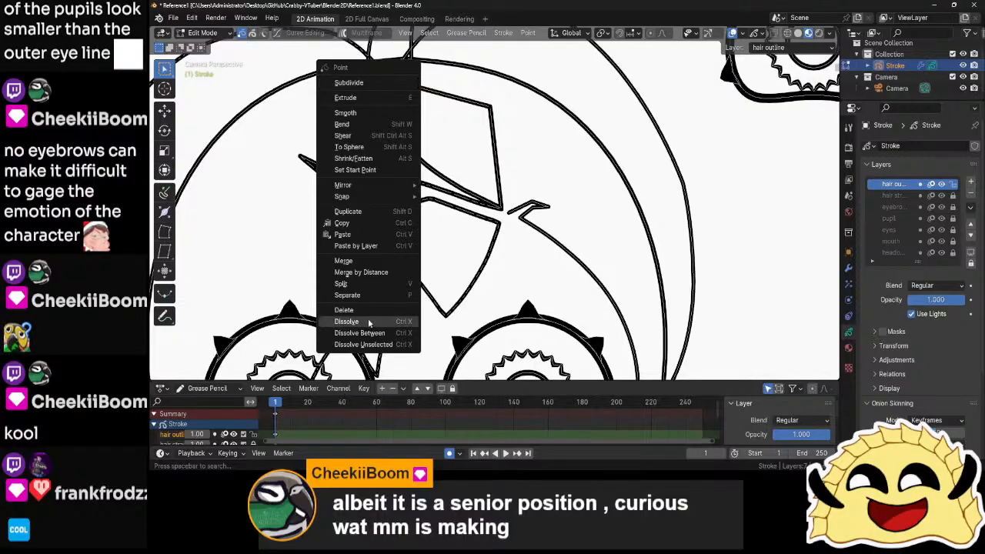
pyautogui.click(369, 320)
pyautogui.click(538, 157)
# - Select the entire large hair stroke on the face's left side and add a new material in a new slot
pyautogui.scroll(-9, 537, 156)
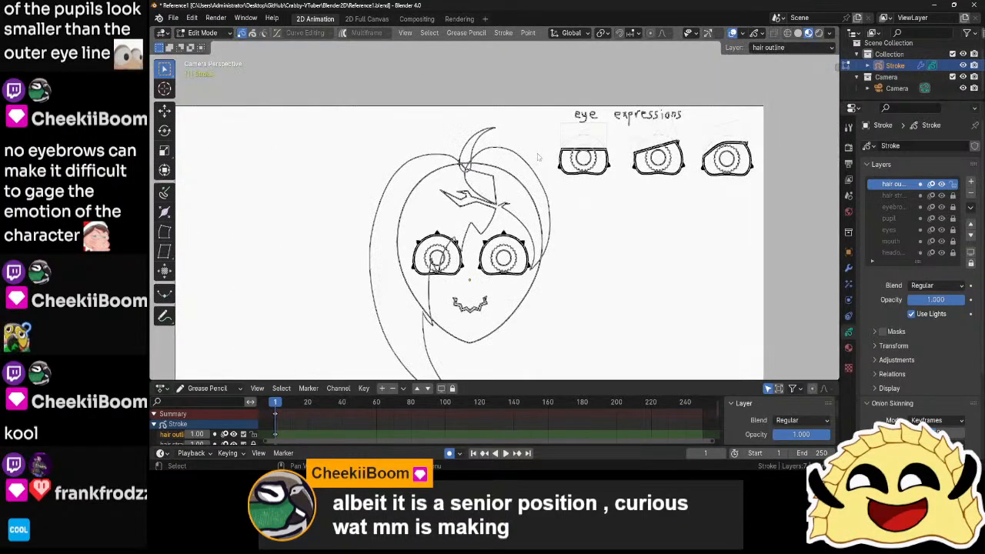
pyautogui.scroll(2, 537, 156)
pyautogui.click(421, 133)
pyautogui.hotkey('ctrl', 'l')
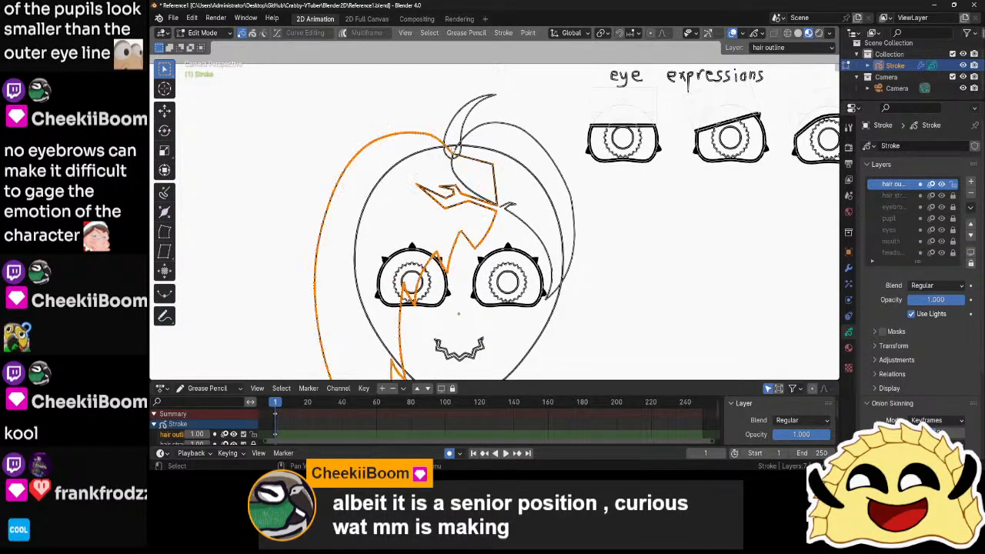
pyautogui.scroll(-4, 637, 265)
pyautogui.scroll(5, 638, 265)
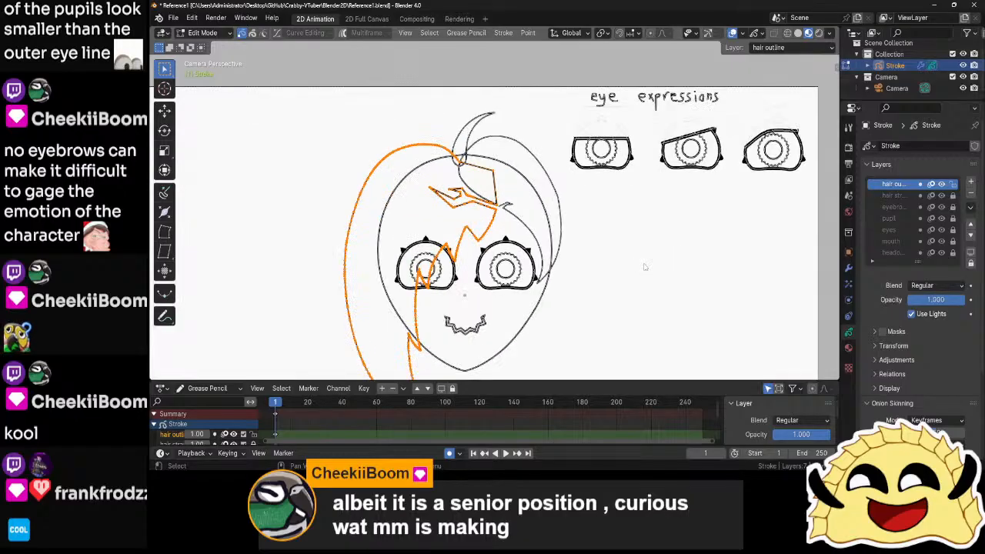
pyautogui.click(849, 347)
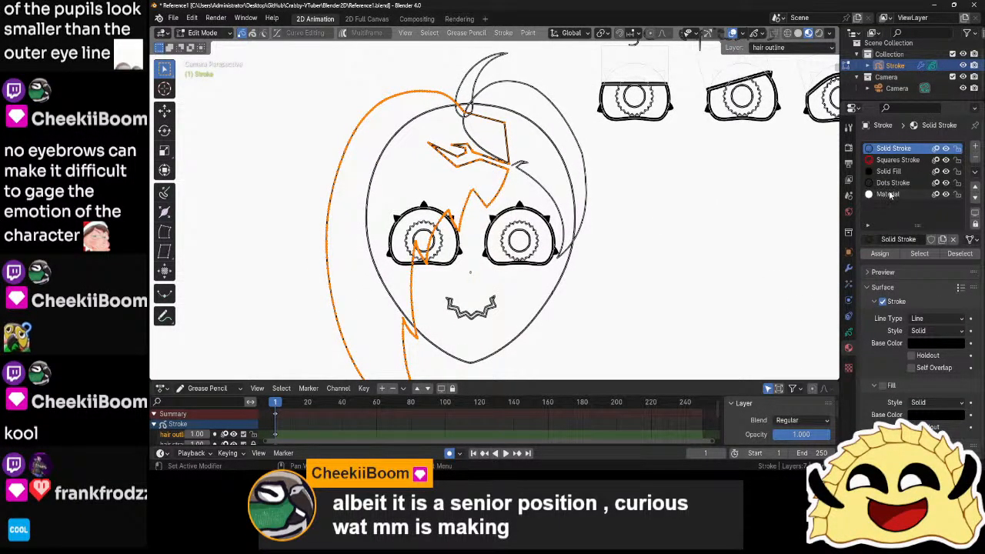
pyautogui.click(975, 146)
pyautogui.click(908, 238)
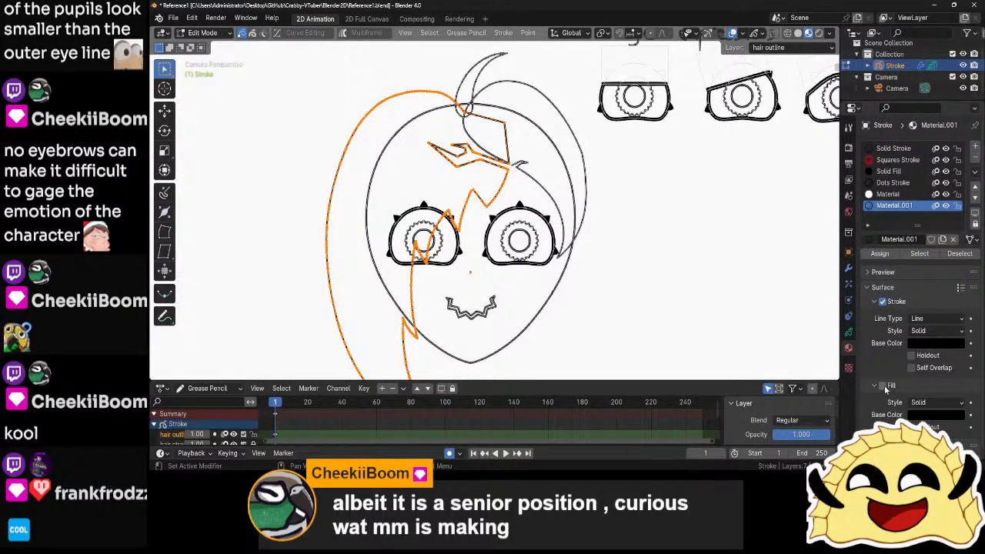
# - Disable the new material's stroke, enable its fill with a light red base colour, and assign it to the selected hair stroke
pyautogui.click(935, 416)
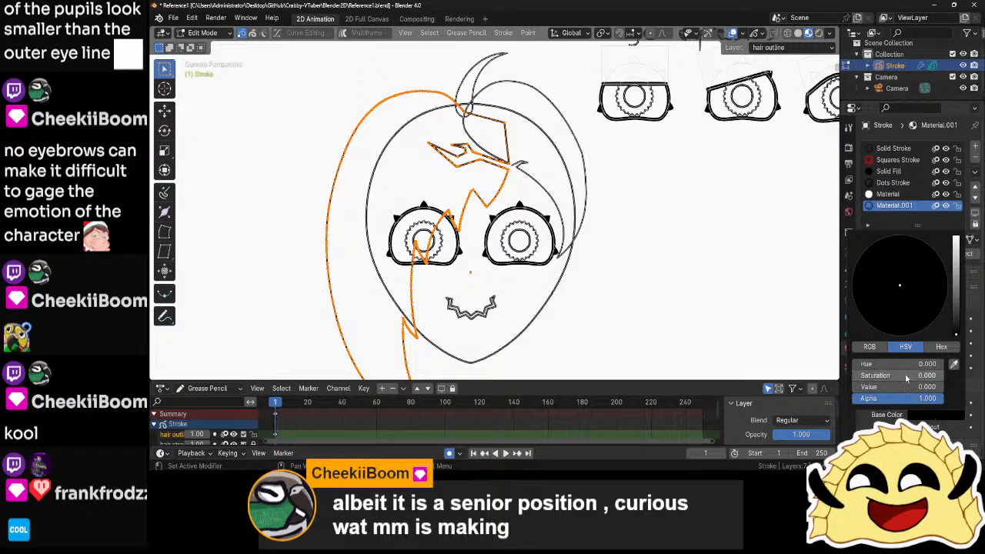
pyautogui.moveTo(908, 377); pyautogui.dragTo(984, 387)
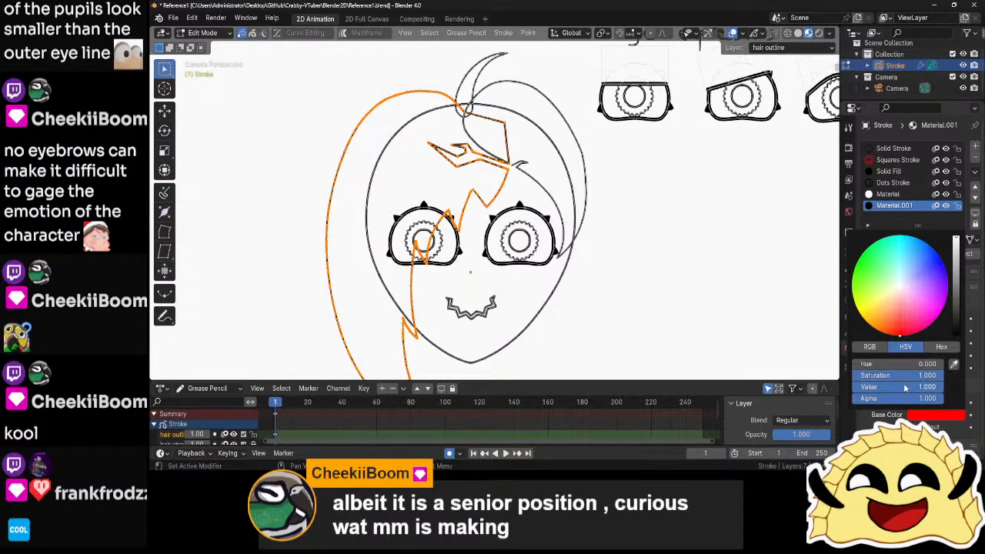
pyautogui.moveTo(924, 376); pyautogui.dragTo(913, 376)
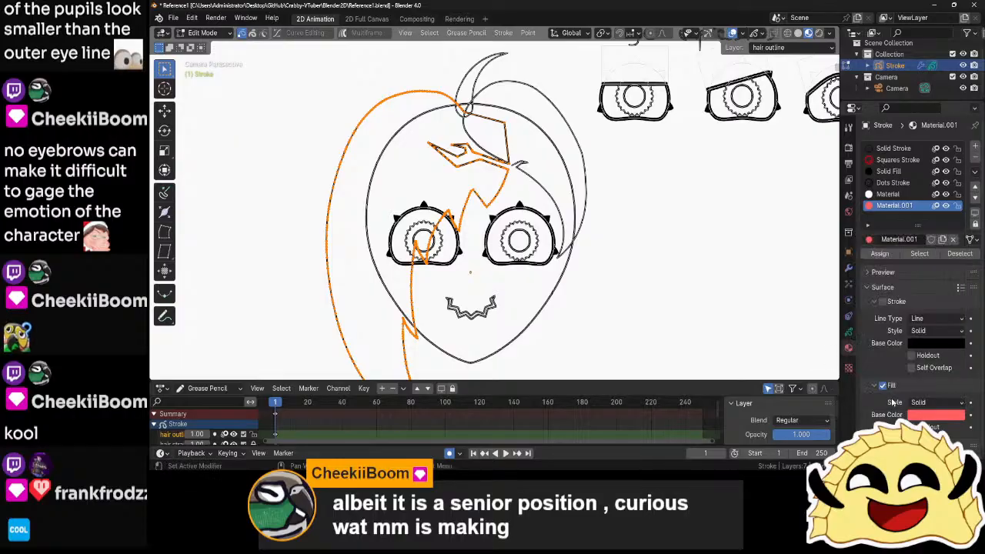
pyautogui.click(879, 254)
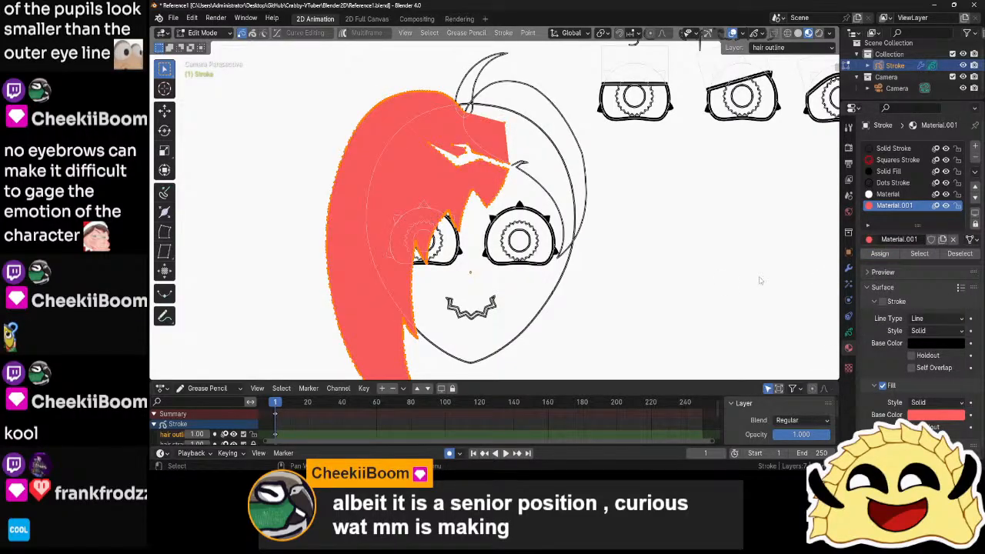
# - Deselect the hair stroke, switch to Object Mode and check the red hair fill against the whole drawing
pyautogui.click(699, 285)
pyautogui.press('a')
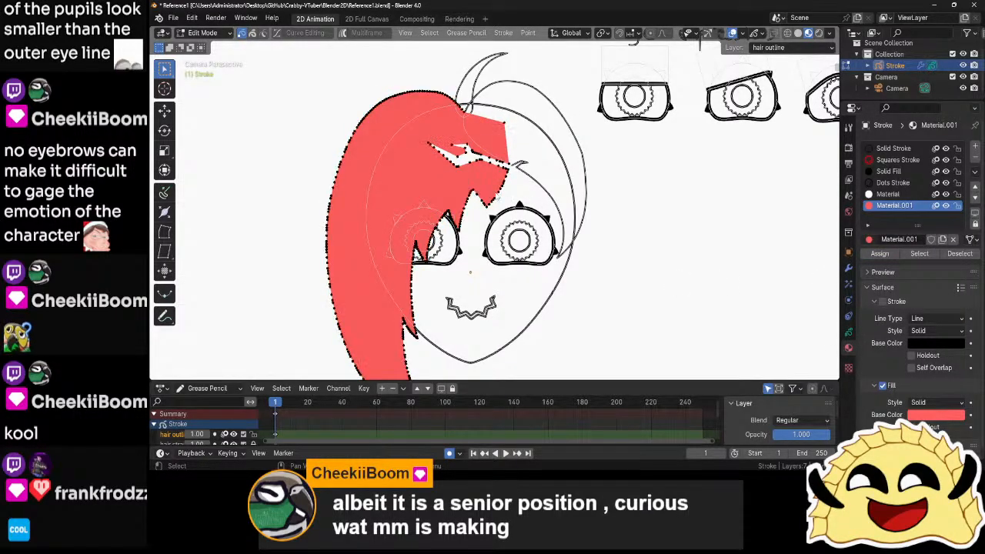
pyautogui.press('Tab')
pyautogui.click(651, 258)
pyautogui.scroll(-5, 651, 253)
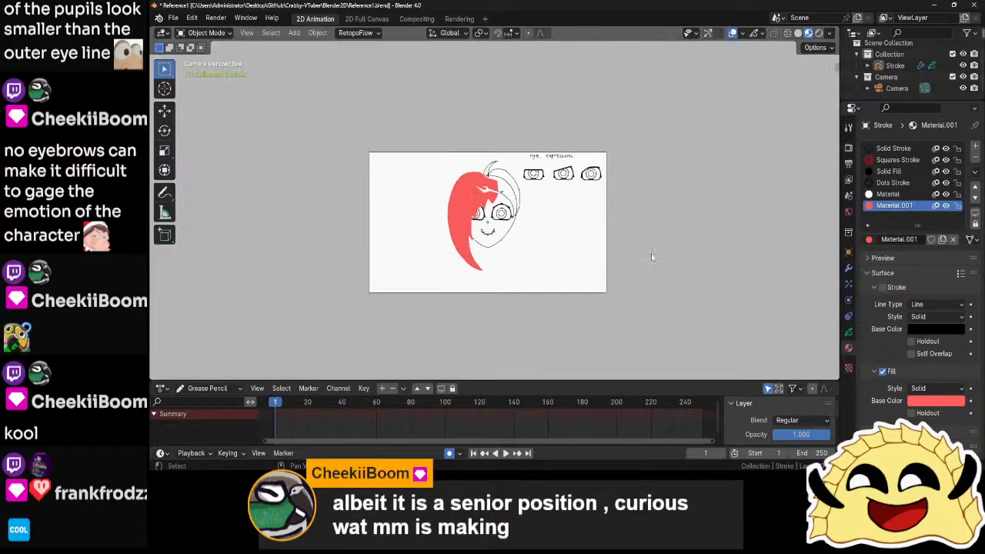
pyautogui.scroll(5, 651, 253)
# - Return to Edit Mode and close the right-hand hair stroke between its two end points at the forehead gap
pyautogui.click(541, 186)
pyautogui.hotkey('ctrl', 'Tab')
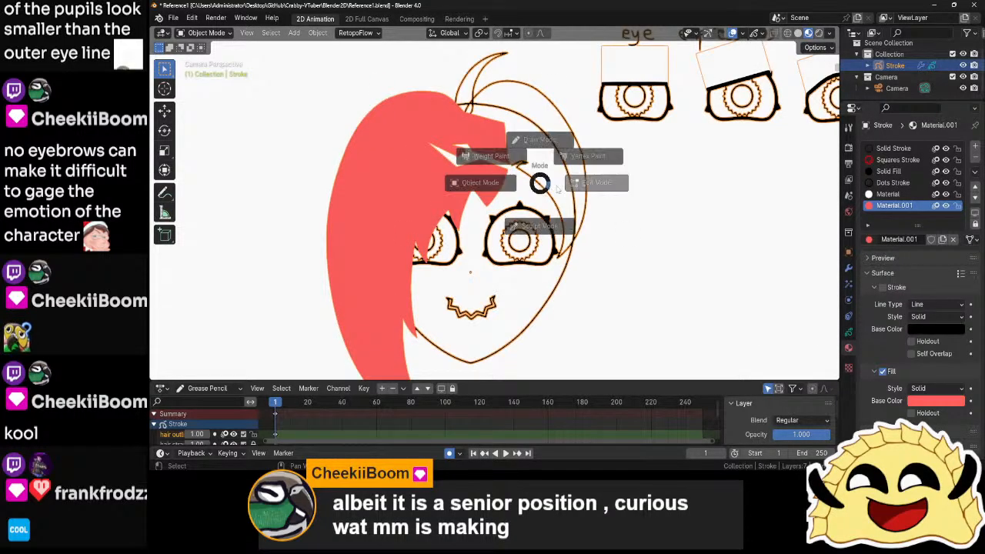
pyautogui.keyDown('shift'); pyautogui.moveTo(540, 187); pyautogui.dragTo(531, 245, button='middle'); pyautogui.keyUp('shift')
pyautogui.scroll(7, 527, 244)
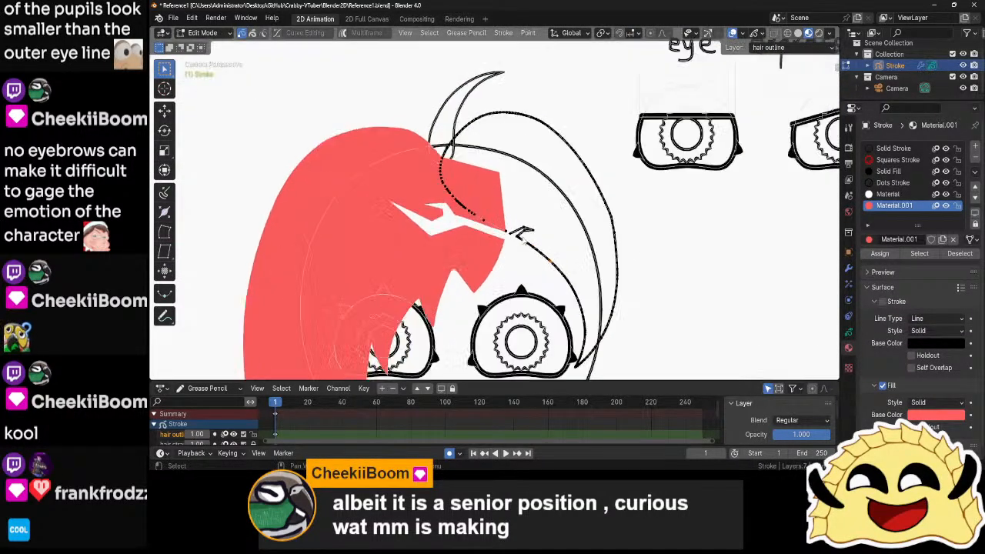
pyautogui.click(527, 283)
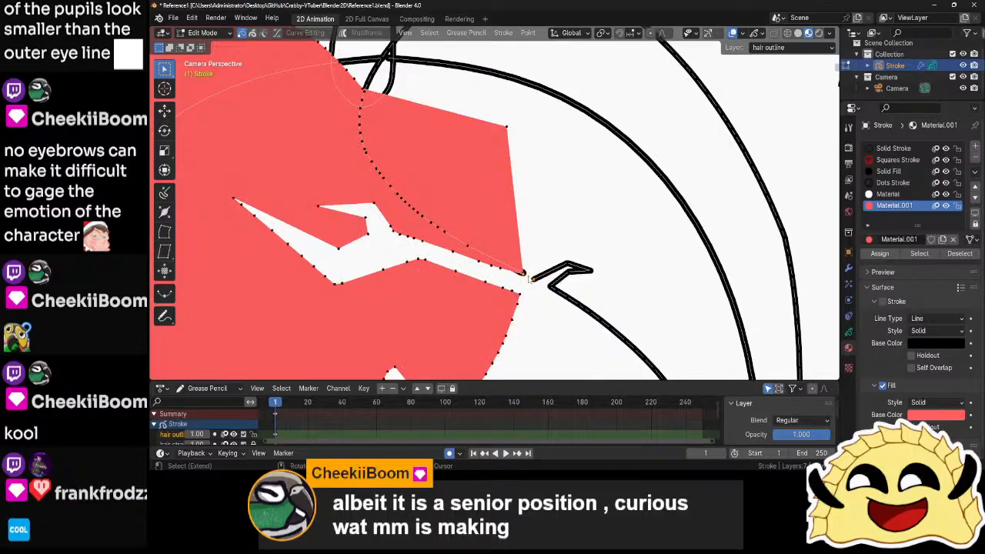
pyautogui.click(524, 276)
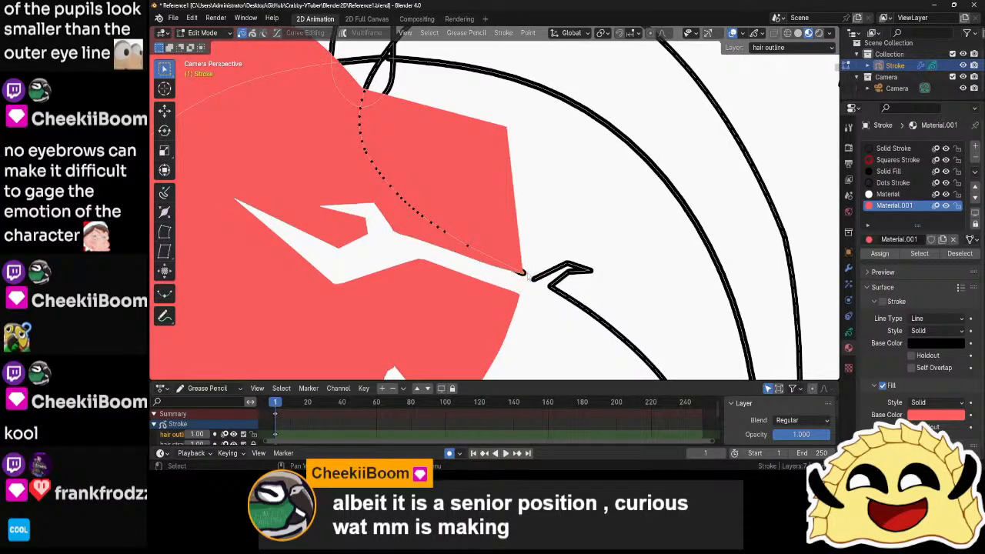
pyautogui.press('f')
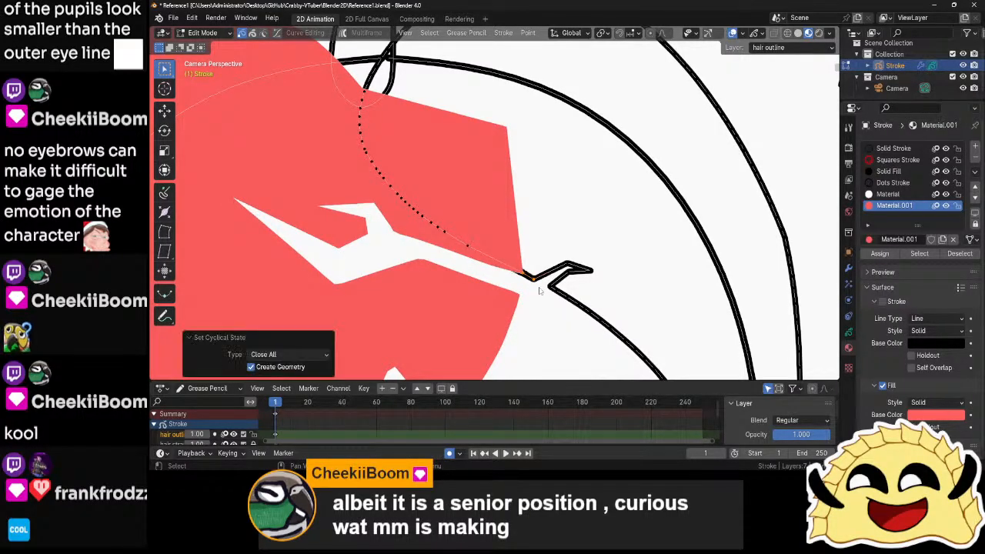
# - Select the entire right-hand hair stroke, assign the light red fill material to it and inspect the filled lock
pyautogui.press('l')
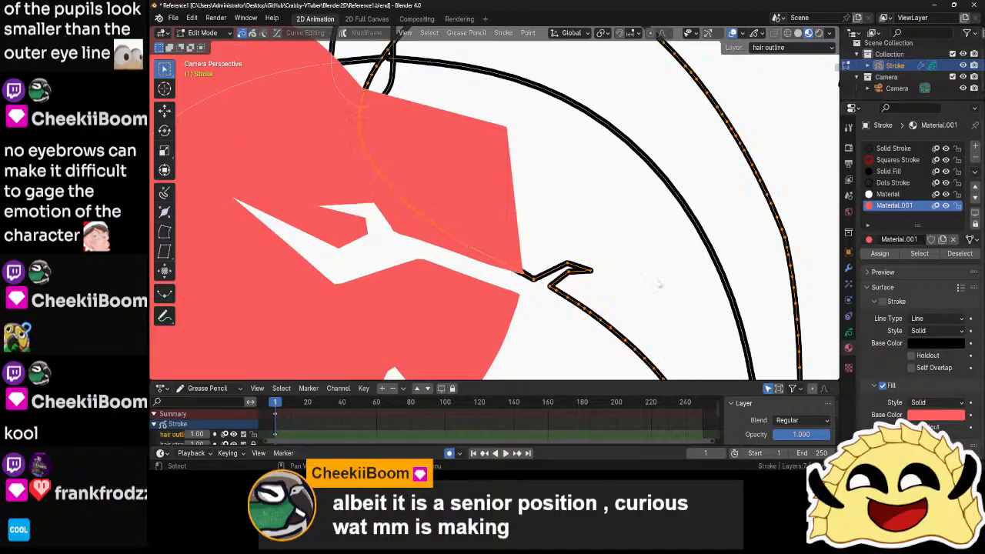
pyautogui.click(873, 256)
pyautogui.scroll(-3, 682, 233)
pyautogui.scroll(-6, 682, 233)
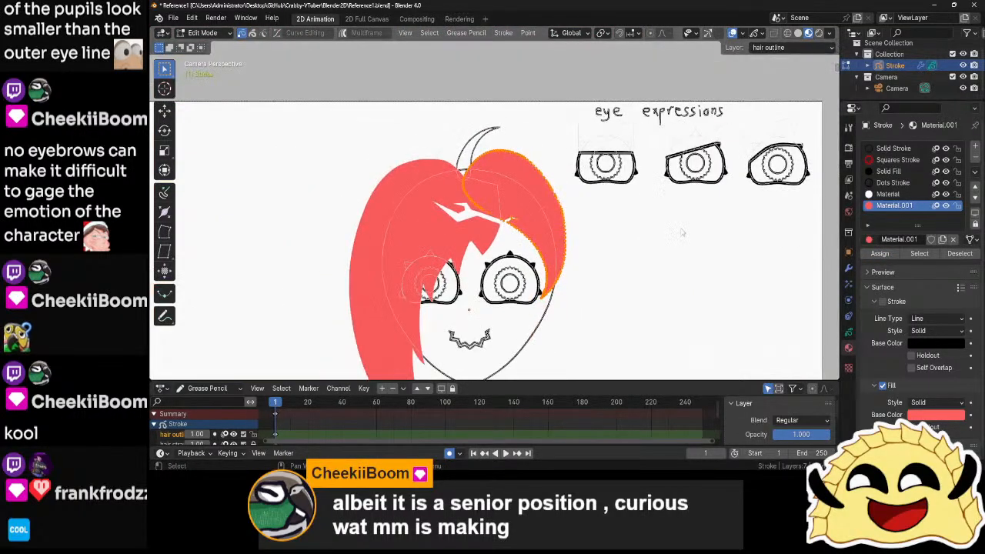
pyautogui.scroll(4, 681, 232)
pyautogui.scroll(2, 682, 233)
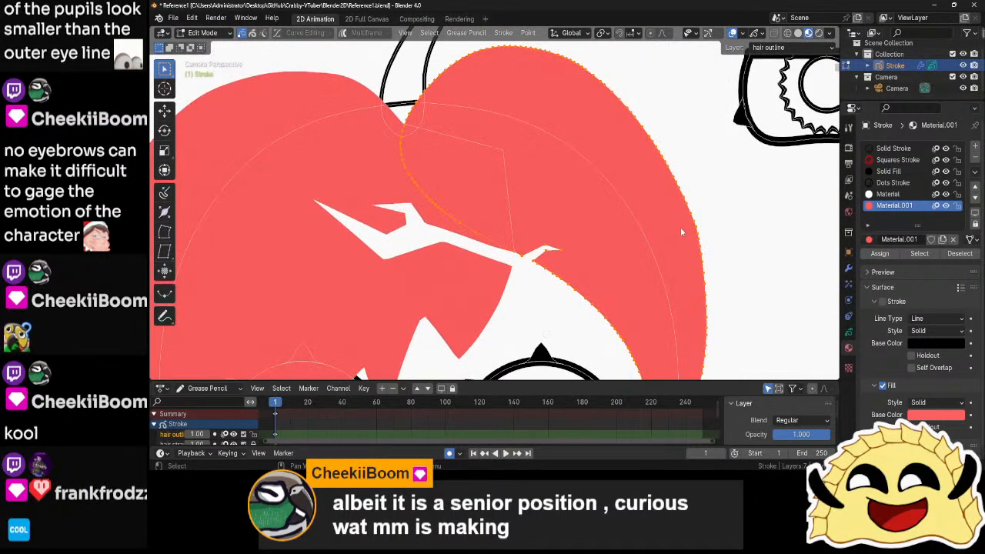
pyautogui.scroll(-2, 680, 227)
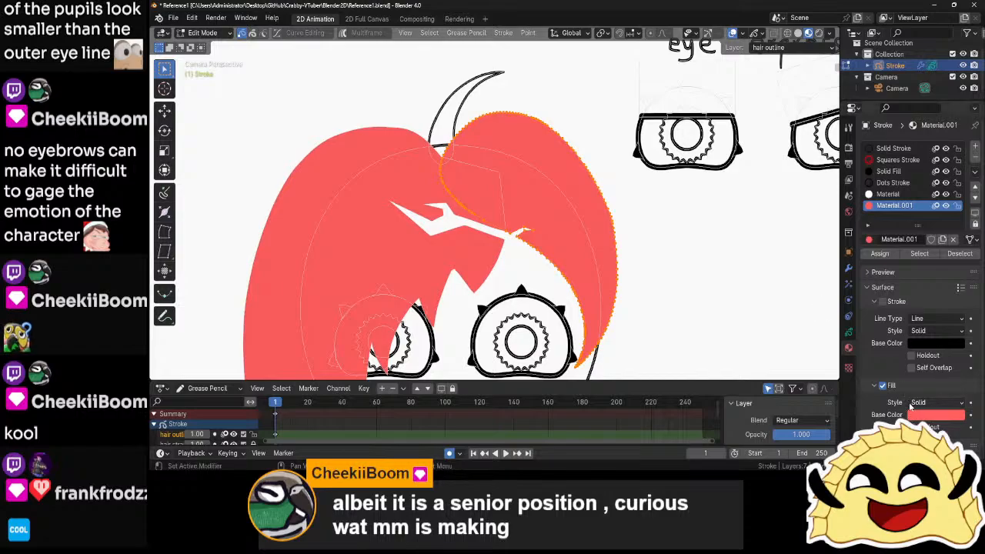
pyautogui.scroll(-4, 722, 324)
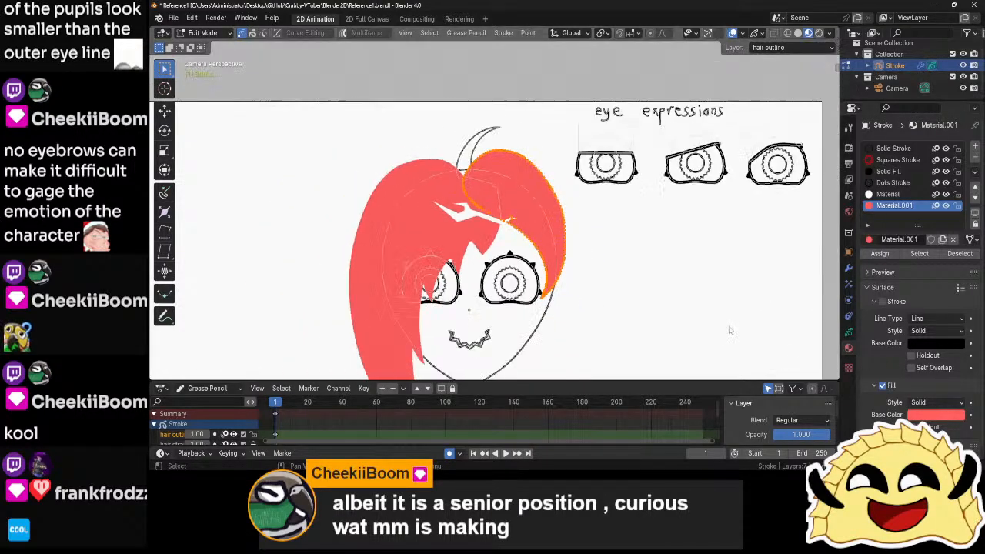
# - Change the hair material's fill style to Gradient with the Radial gradient type
pyautogui.scroll(3, 722, 324)
pyautogui.keyDown('shift'); pyautogui.moveTo(722, 323); pyautogui.dragTo(718, 280, button='middle'); pyautogui.keyUp('shift')
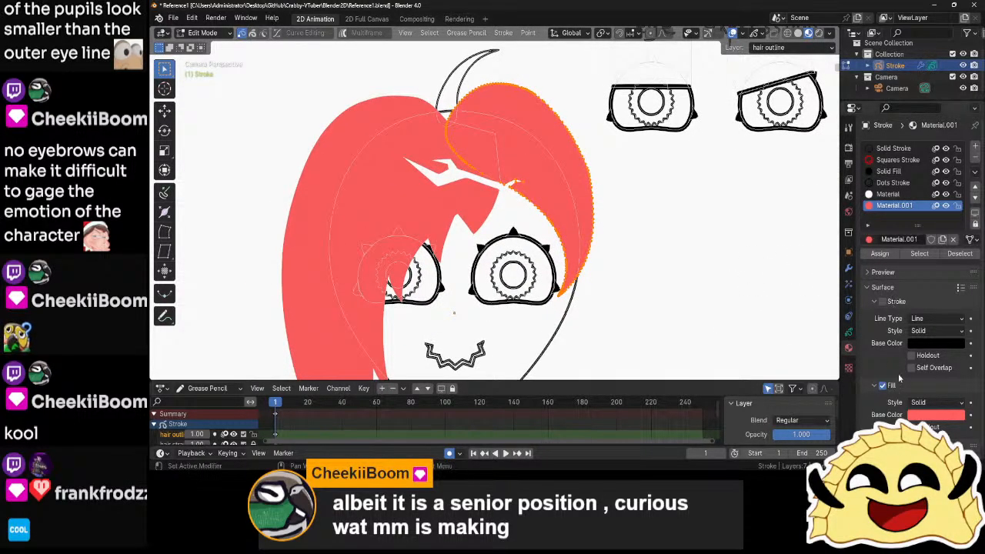
pyautogui.click(925, 402)
pyautogui.click(934, 428)
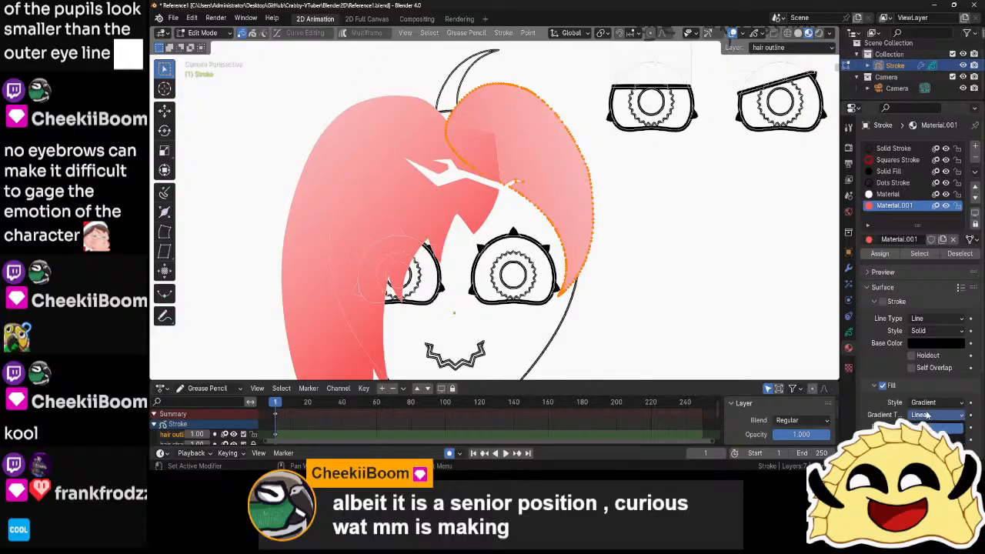
pyautogui.click(931, 428)
pyautogui.scroll(-3, 762, 272)
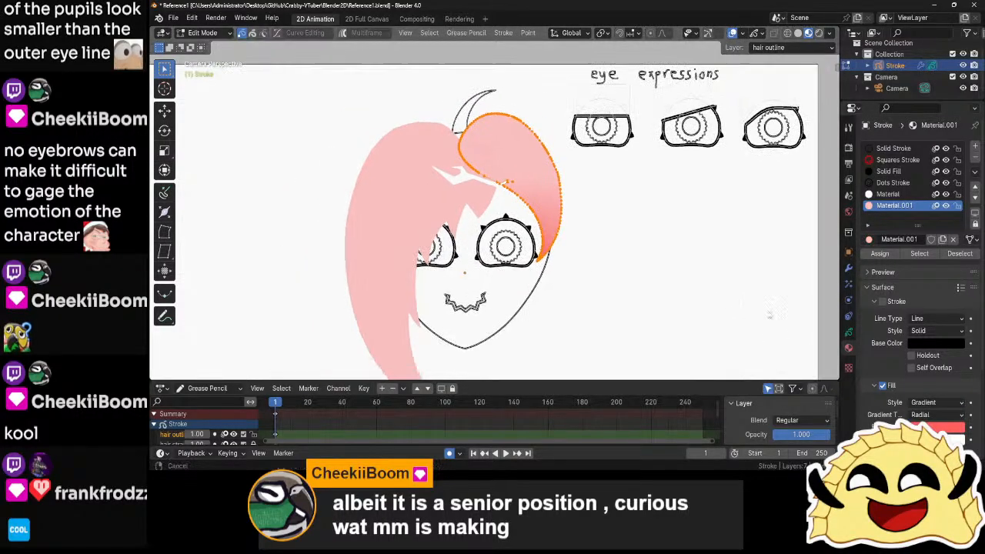
pyautogui.scroll(2, 761, 272)
pyautogui.scroll(1, 762, 272)
pyautogui.scroll(-2, 908, 369)
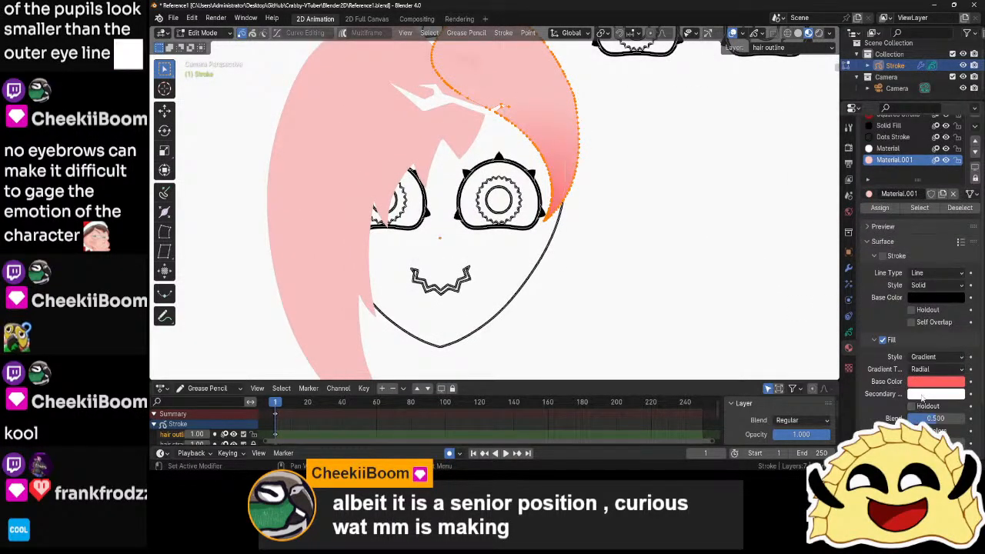
# - Set the hair gradient's secondary colour to dark red with hue 1.000, saturation 0.873 and value 0.363
pyautogui.click(918, 394)
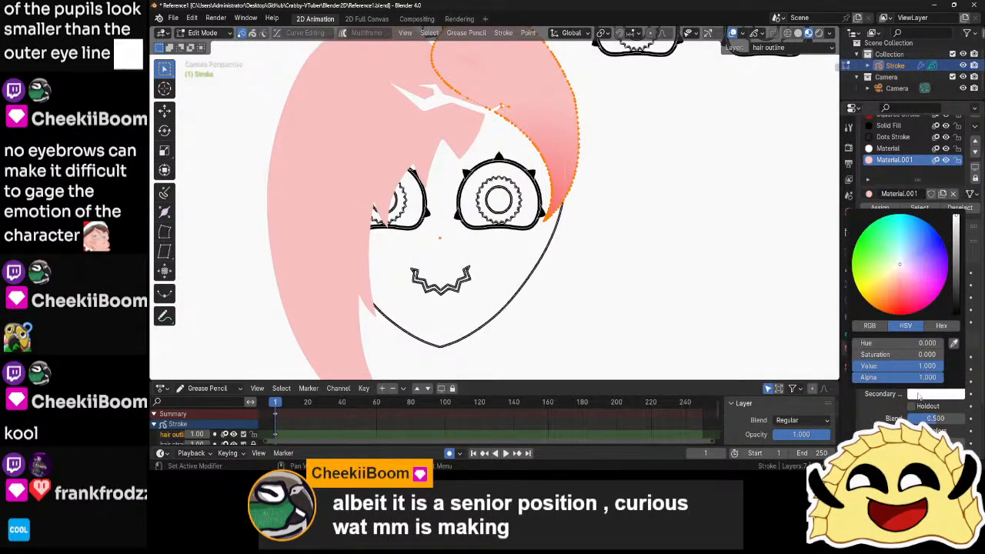
pyautogui.click(898, 314)
pyautogui.moveTo(927, 366)
pyautogui.mouseDown()
pyautogui.moveTo(885, 366)
pyautogui.moveTo(931, 355)
pyautogui.mouseUp()
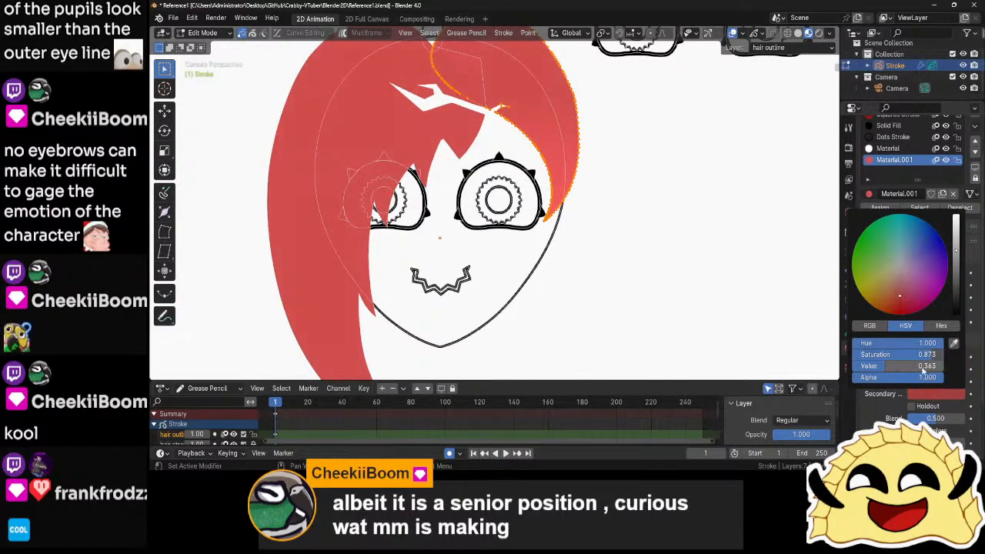
pyautogui.scroll(-3, 641, 280)
pyautogui.scroll(2, 645, 279)
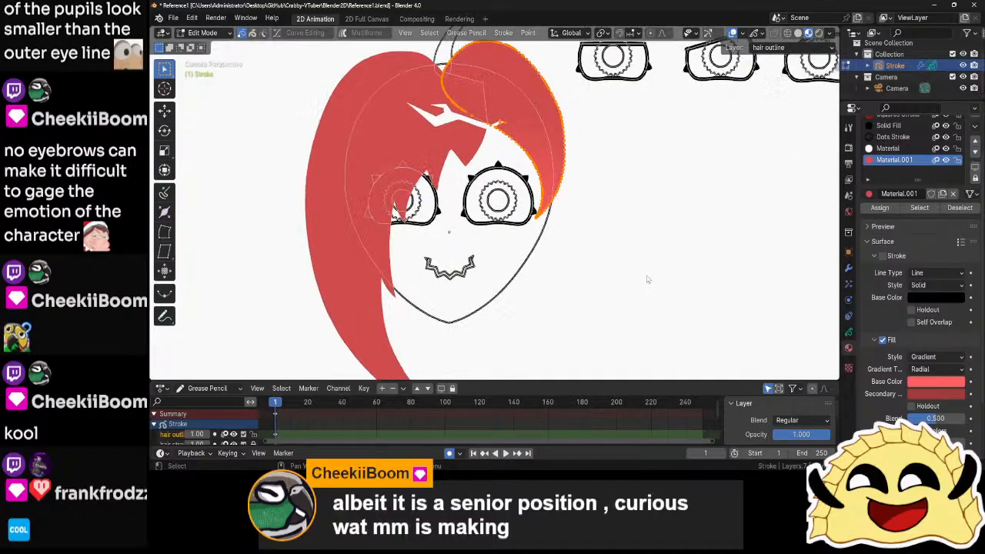
# - Set the hair gradient's Blend to 0.000, Location X to -0.700 and both scale values to 1.500
pyautogui.moveTo(939, 419); pyautogui.dragTo(899, 418)
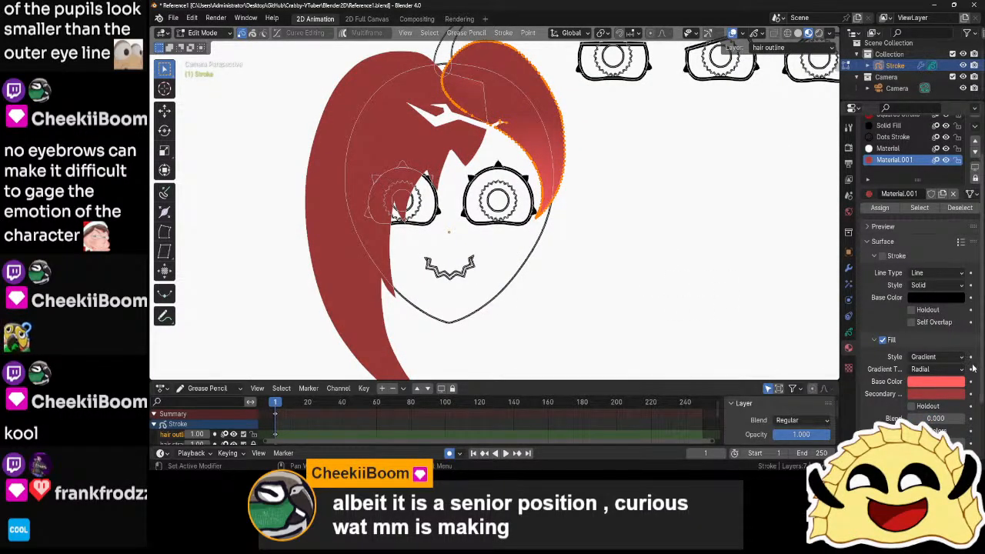
pyautogui.moveTo(948, 444)
pyautogui.mouseDown()
pyautogui.moveTo(962, 444)
pyautogui.moveTo(948, 444)
pyautogui.mouseUp()
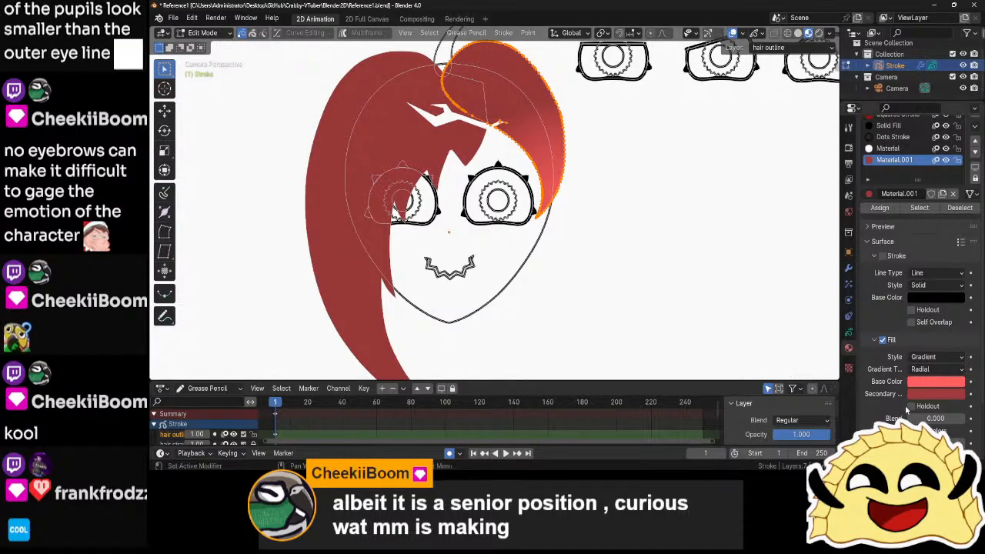
pyautogui.scroll(-3, 936, 420)
pyautogui.moveTo(936, 407)
pyautogui.mouseDown()
pyautogui.moveTo(936, 419)
pyautogui.moveTo(954, 418)
pyautogui.moveTo(934, 419)
pyautogui.moveTo(943, 418)
pyautogui.mouseUp()
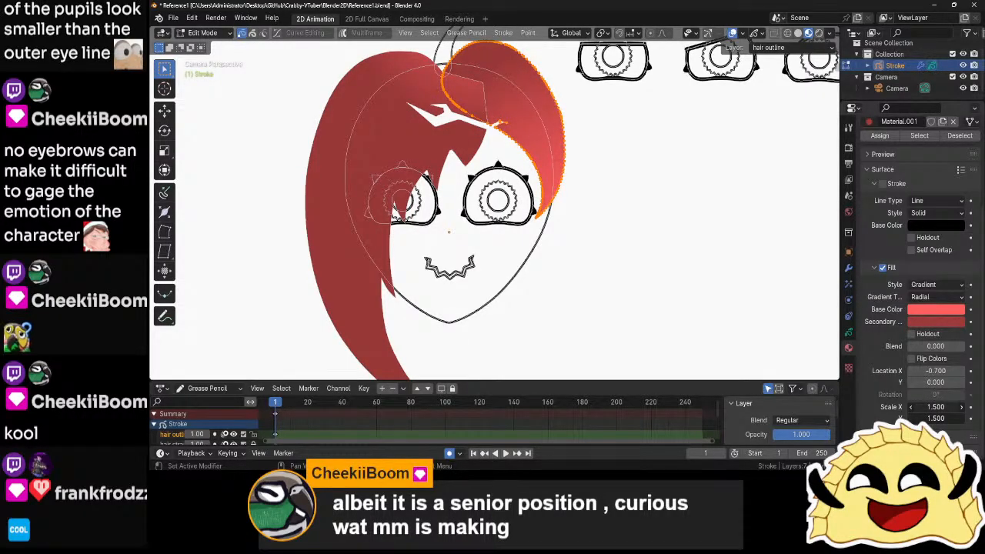
pyautogui.click(726, 311)
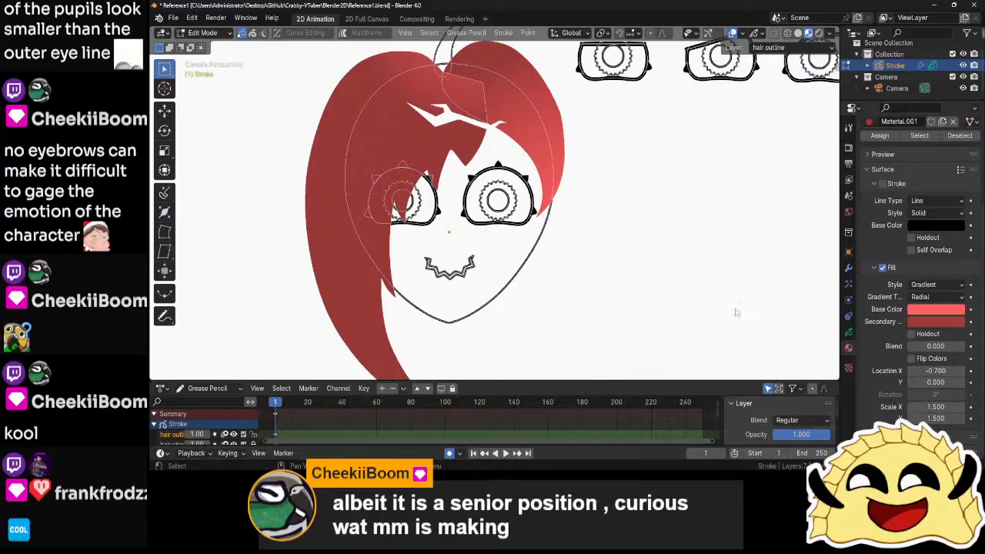
# - Pick the large left-hand hair stroke and add a material slot holding an independent copy of Material.001
pyautogui.scroll(-4, 715, 300)
pyautogui.scroll(3, 462, 293)
pyautogui.click(401, 299)
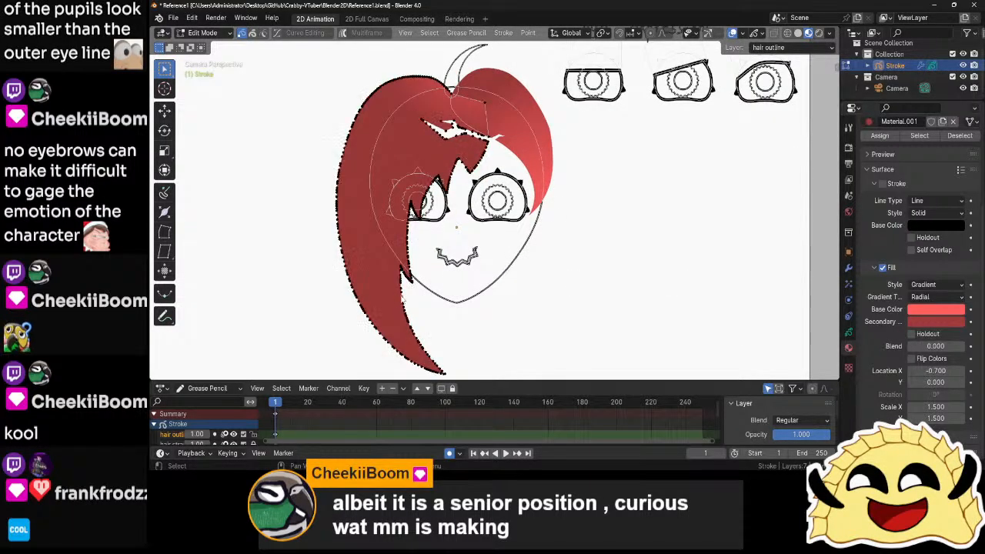
pyautogui.scroll(5, 882, 281)
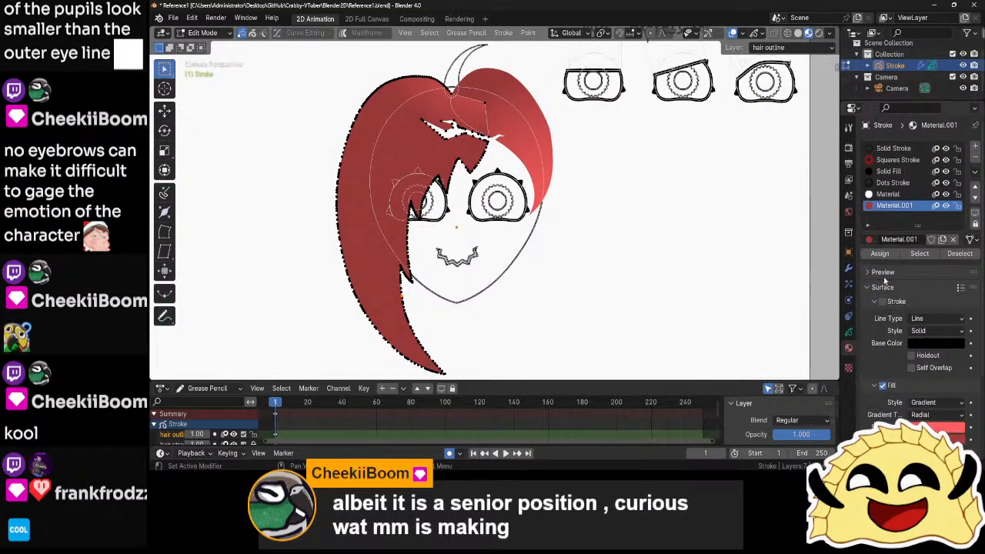
pyautogui.click(975, 145)
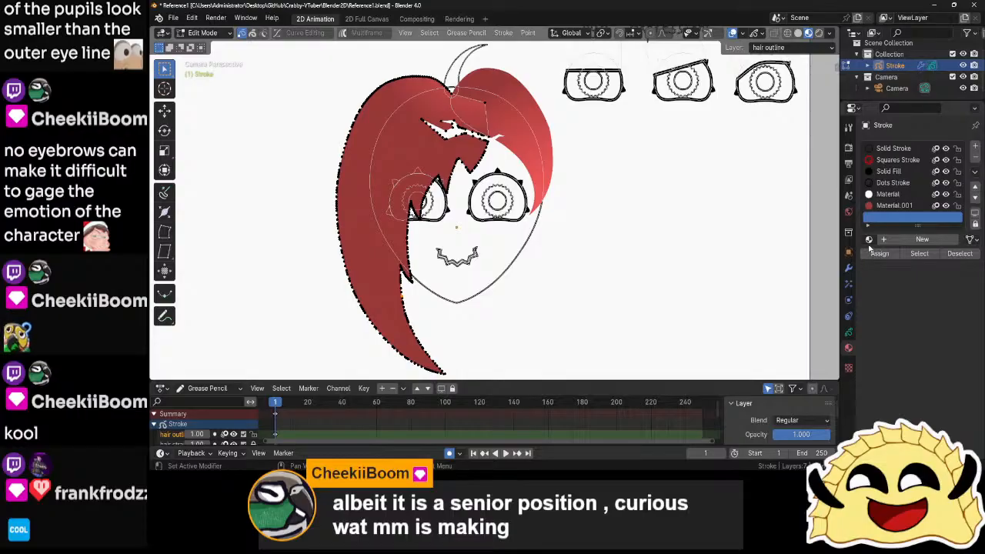
pyautogui.click(869, 240)
pyautogui.click(815, 280)
pyautogui.click(942, 240)
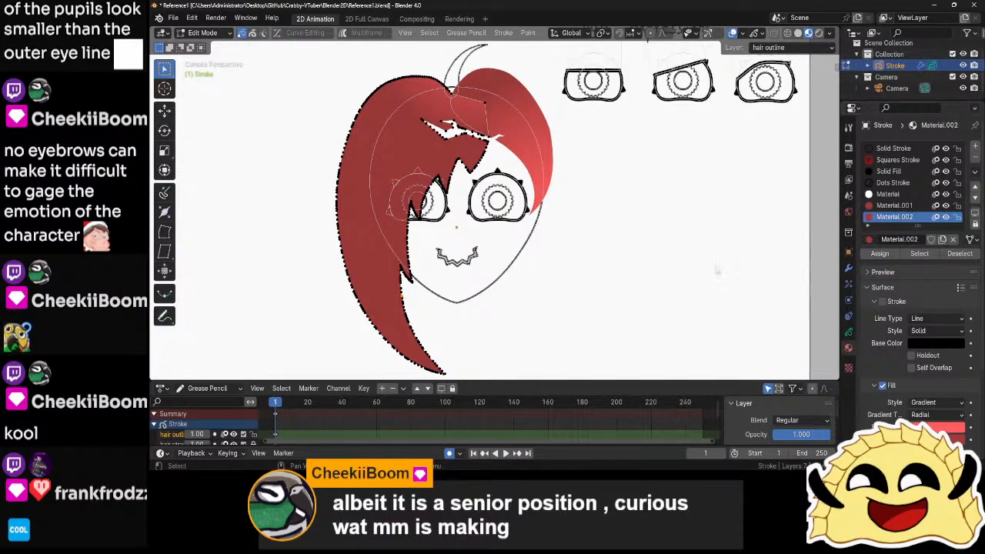
# - Apply Material.002 to the entire left-hand hair stroke and set its gradient location to X -0.200, Y -2.000 and its scale to 3.700
pyautogui.scroll(-5, 922, 413)
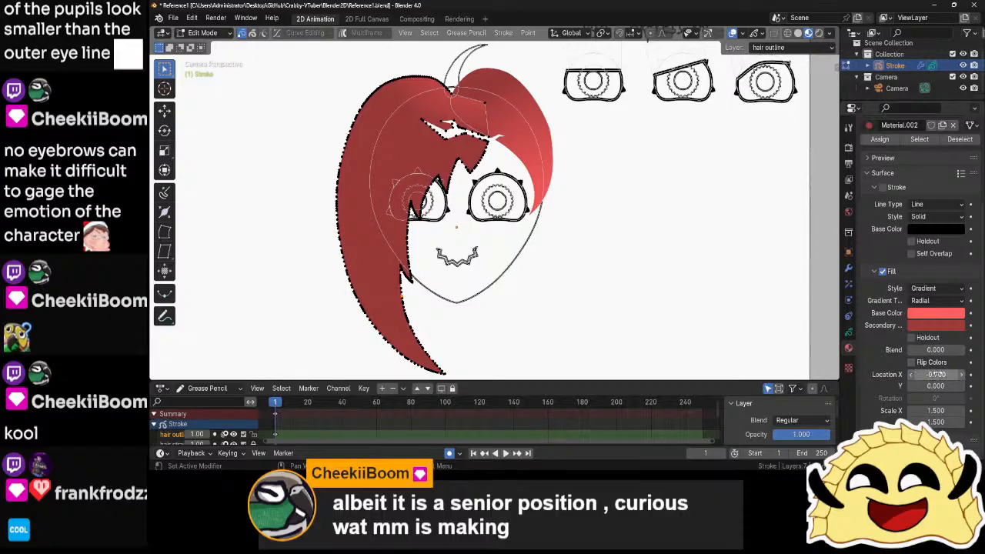
pyautogui.moveTo(936, 375); pyautogui.dragTo(915, 386)
pyautogui.rightClick(935, 385)
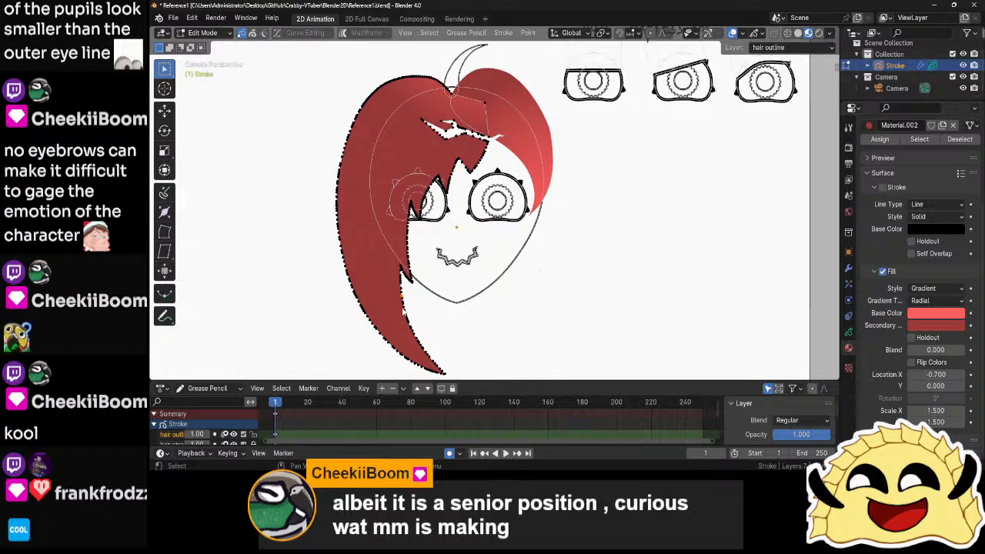
pyautogui.press('l')
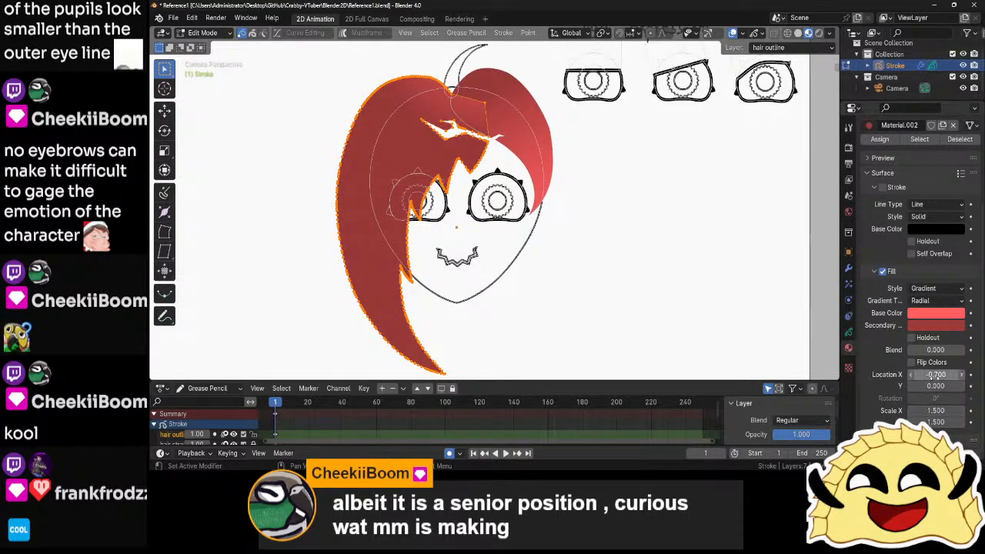
pyautogui.moveTo(935, 375)
pyautogui.mouseDown()
pyautogui.moveTo(912, 386)
pyautogui.moveTo(961, 375)
pyautogui.moveTo(926, 386)
pyautogui.moveTo(966, 411)
pyautogui.mouseUp()
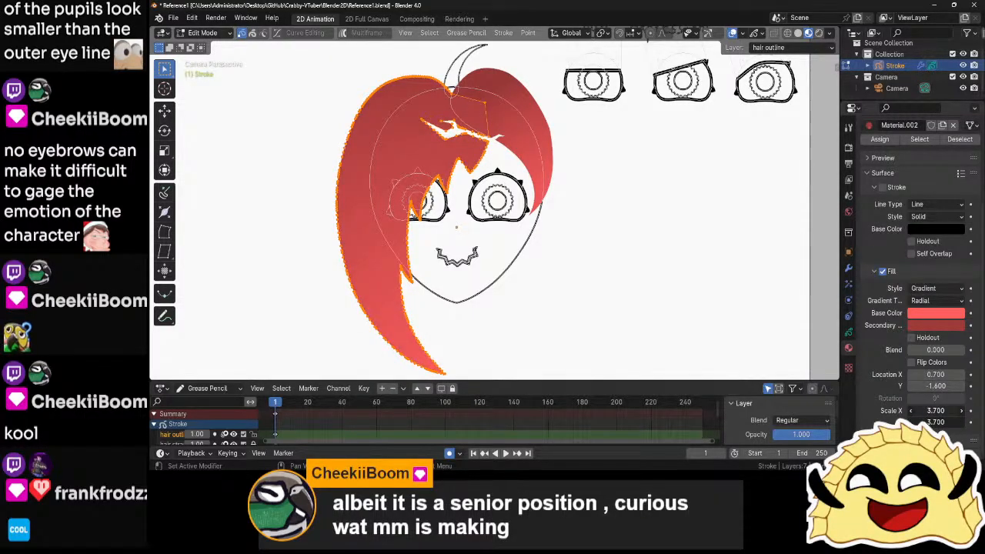
pyautogui.moveTo(937, 374)
pyautogui.mouseDown()
pyautogui.moveTo(908, 375)
pyautogui.moveTo(938, 387)
pyautogui.moveTo(910, 387)
pyautogui.moveTo(926, 386)
pyautogui.mouseUp()
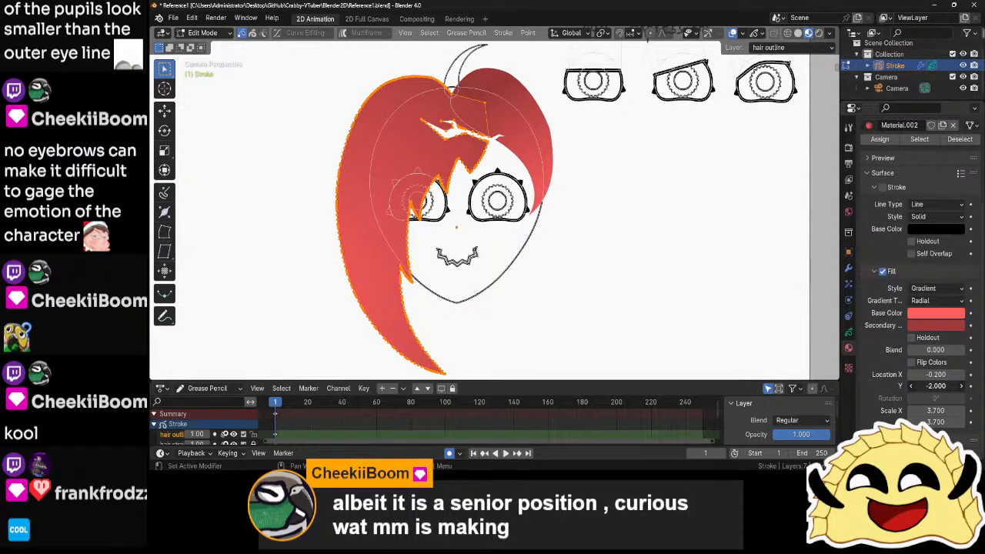
# - Bring the right-hand hair stroke to the front of the stroke order and return to Object Mode with everything deselected
pyautogui.press('Tab')
pyautogui.scroll(-4, 691, 284)
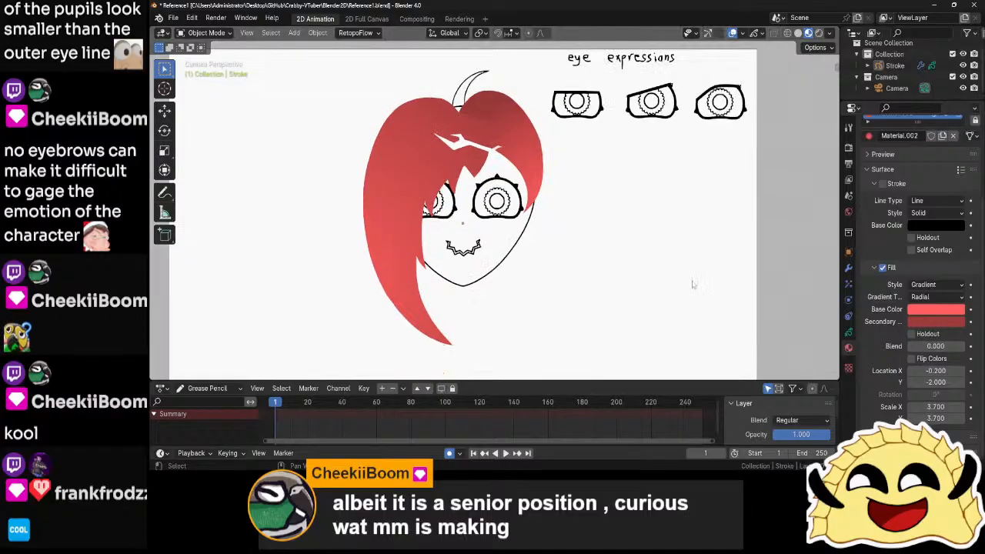
pyautogui.scroll(4, 670, 279)
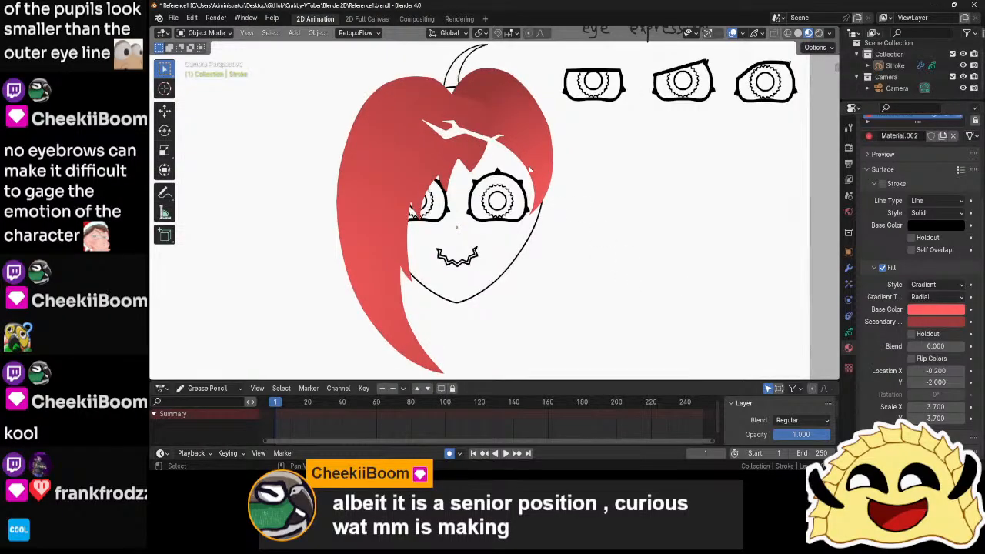
pyautogui.press('Tab')
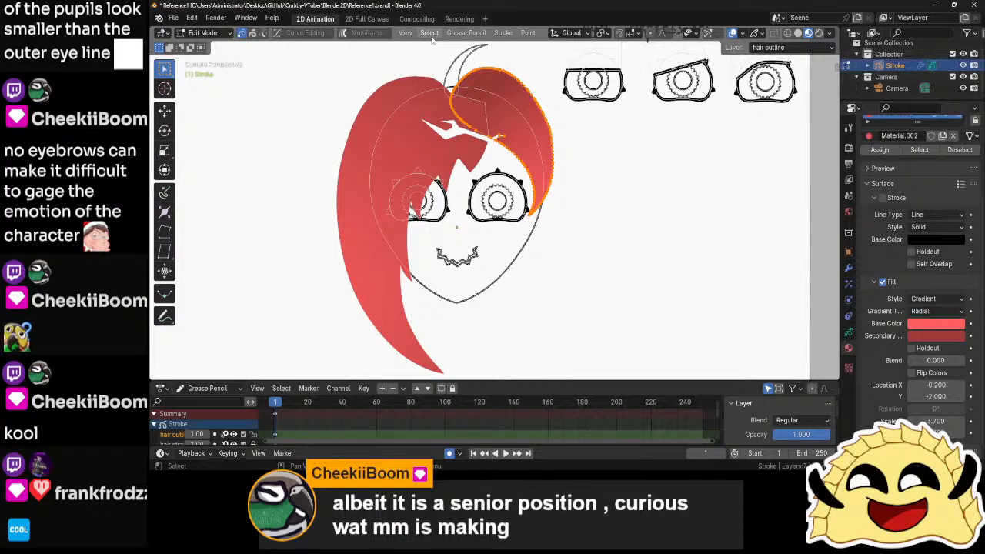
pyautogui.click(503, 33)
pyautogui.moveTo(540, 146)
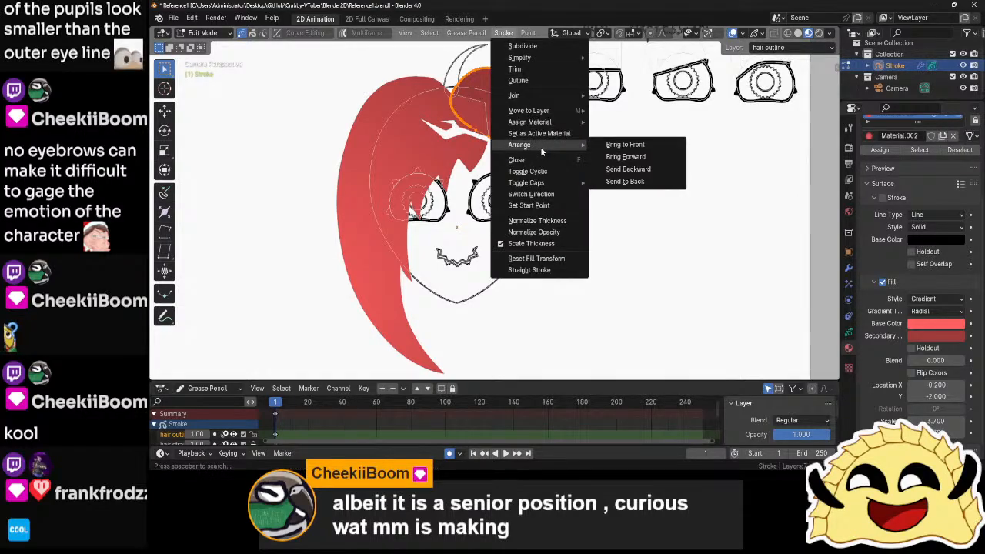
pyautogui.click(625, 145)
pyautogui.press('Tab')
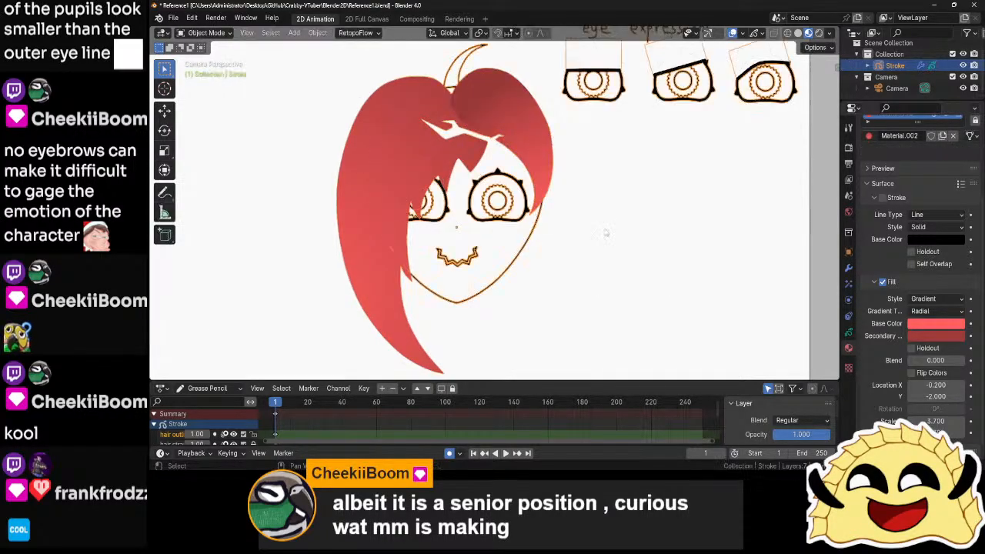
pyautogui.click(605, 234)
# - Dissolve the surplus points between the corners of the white forehead gap's lower-left edges in the large hair stroke
pyautogui.scroll(-8, 652, 234)
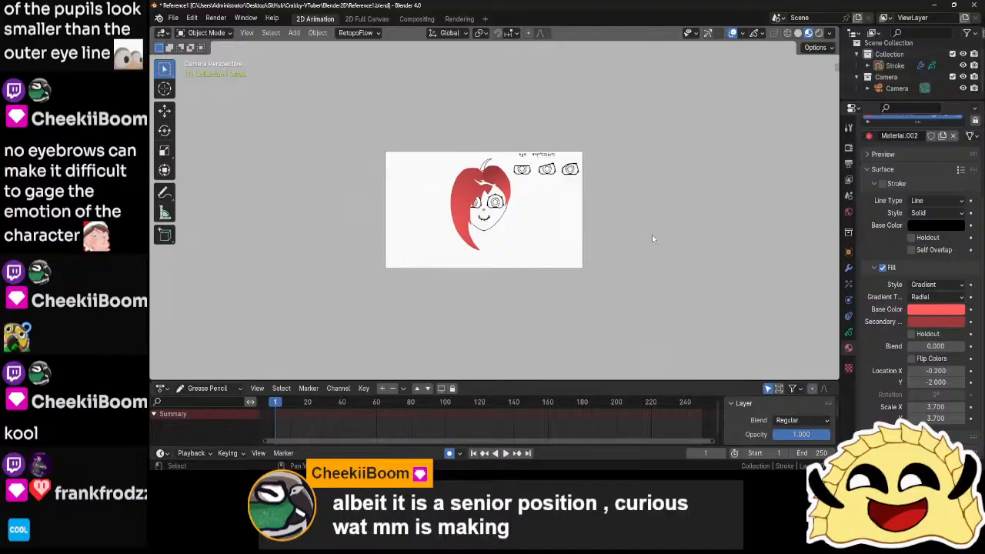
pyautogui.scroll(7, 652, 235)
pyautogui.keyDown('shift'); pyautogui.moveTo(624, 205); pyautogui.dragTo(623, 274, button='middle'); pyautogui.keyUp('shift')
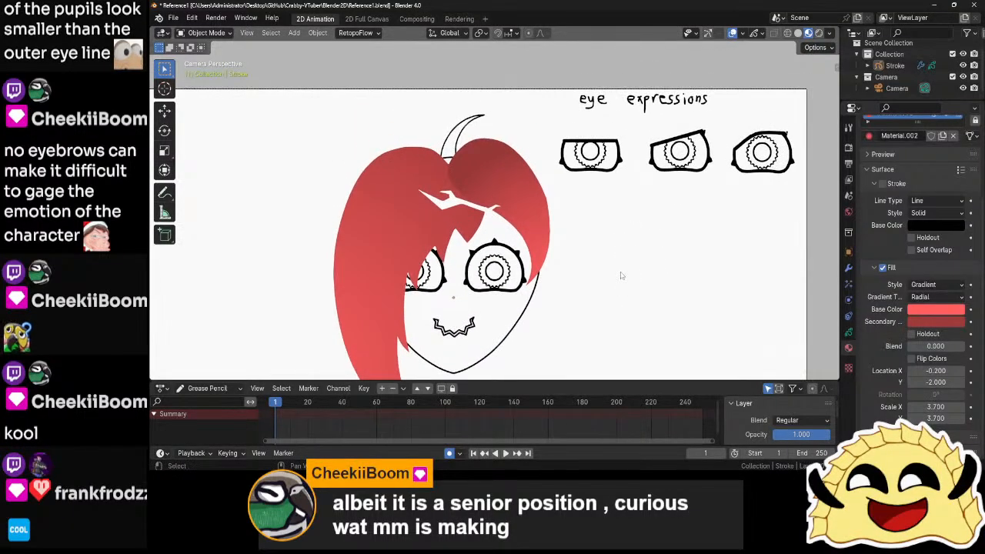
pyautogui.scroll(4, 563, 232)
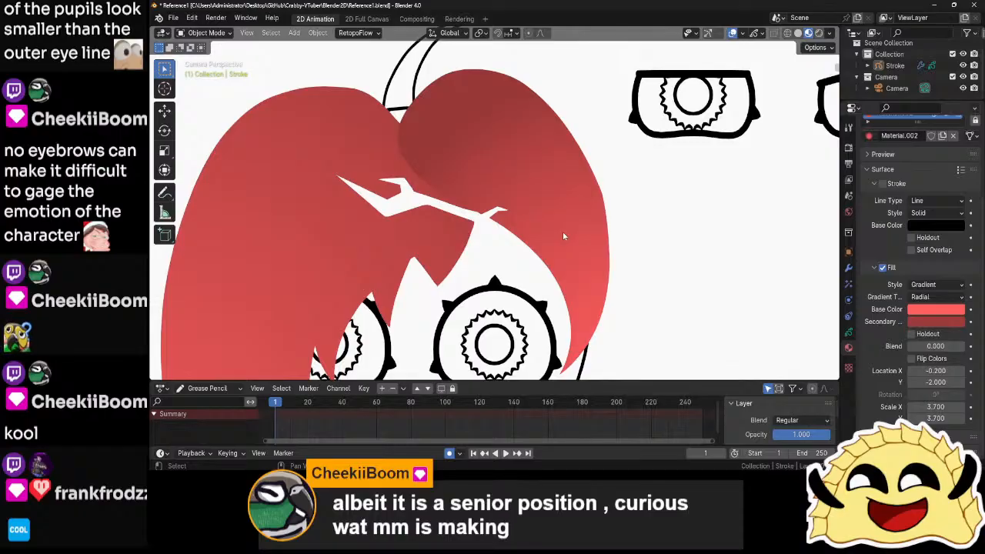
pyautogui.click(409, 224)
pyautogui.press('Tab')
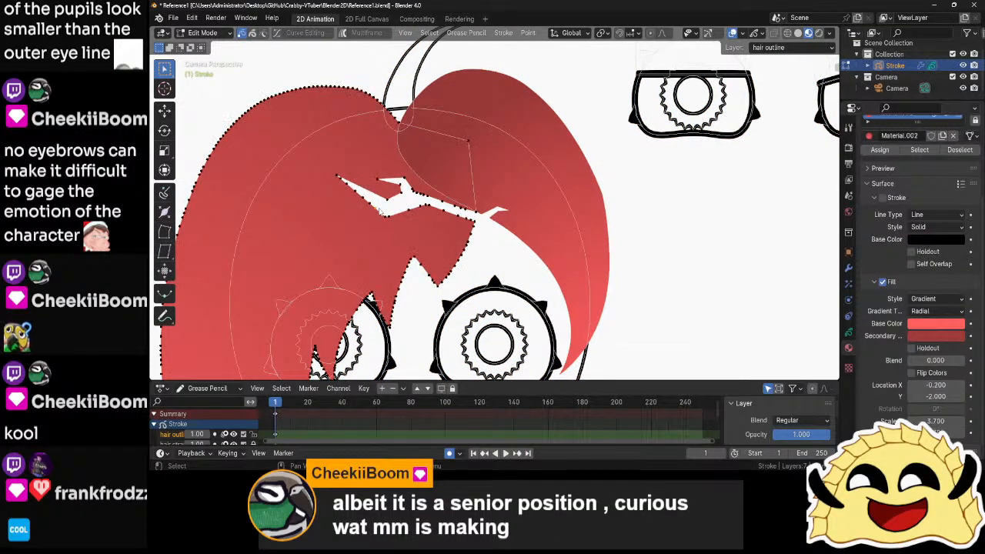
pyautogui.scroll(4, 381, 218)
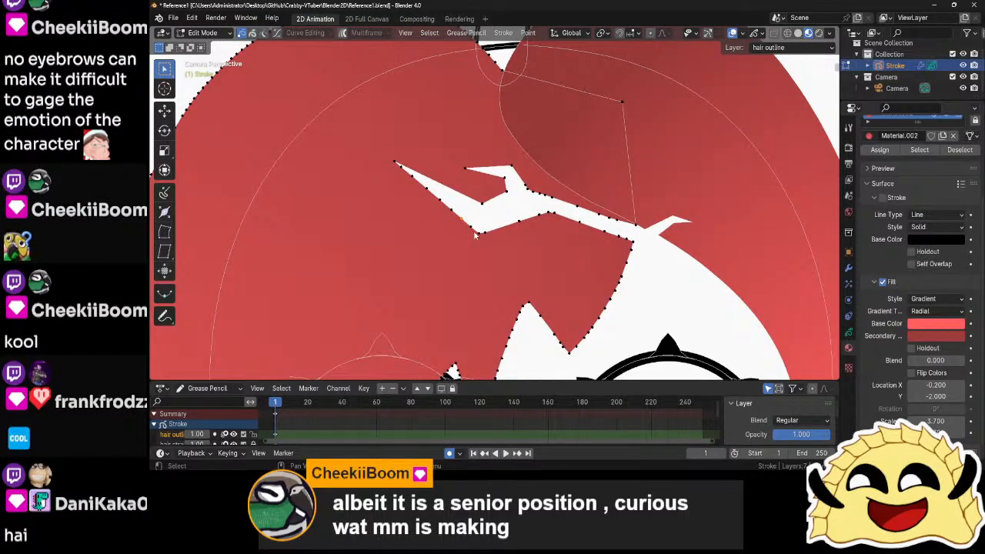
pyautogui.moveTo(475, 231); pyautogui.dragTo(396, 164)
pyautogui.rightClick(384, 188)
pyautogui.click(352, 447)
pyautogui.rightClick(539, 224)
pyautogui.click(528, 278)
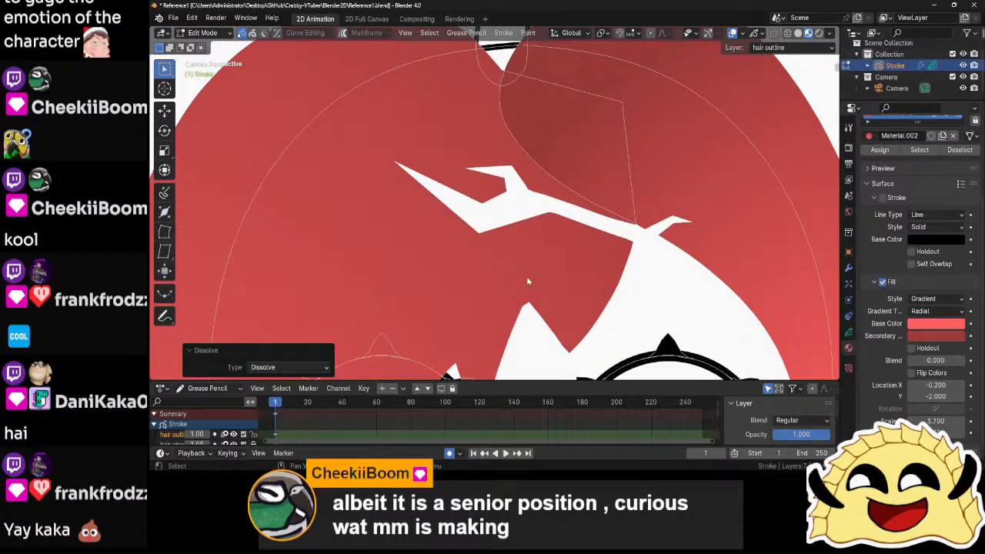
# - Dissolve the surplus points along the upper edge of the white forehead gap, keeping its corner points
pyautogui.press('a')
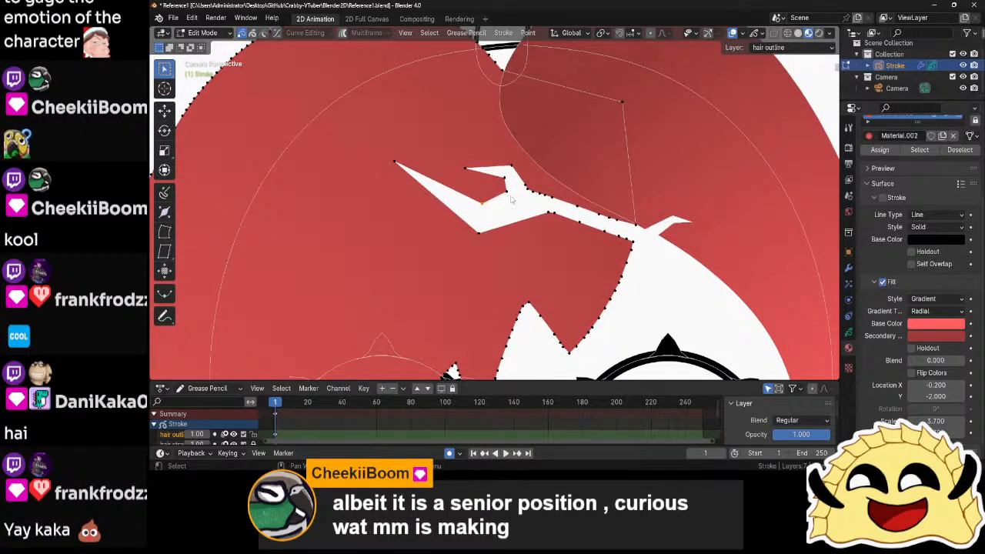
pyautogui.rightClick(525, 187)
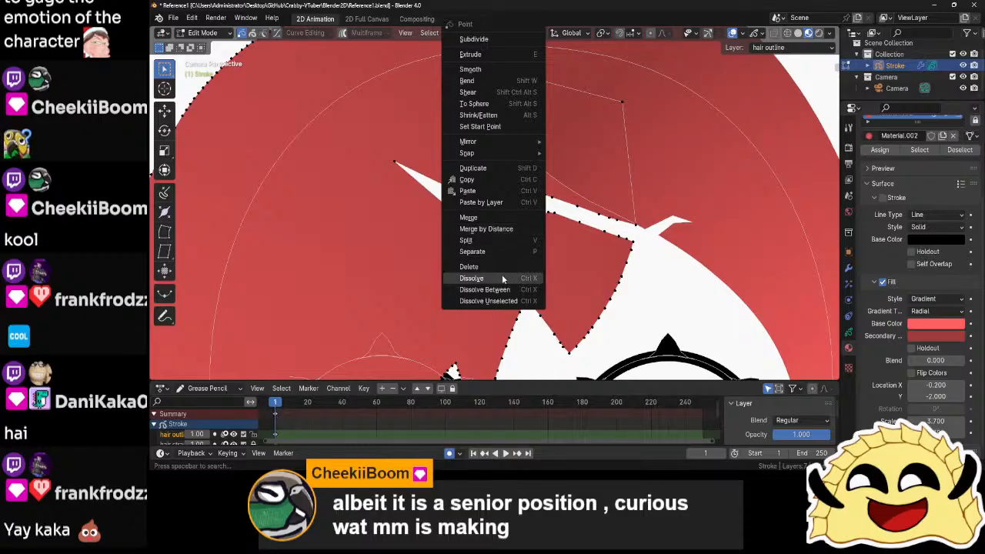
pyautogui.click(501, 277)
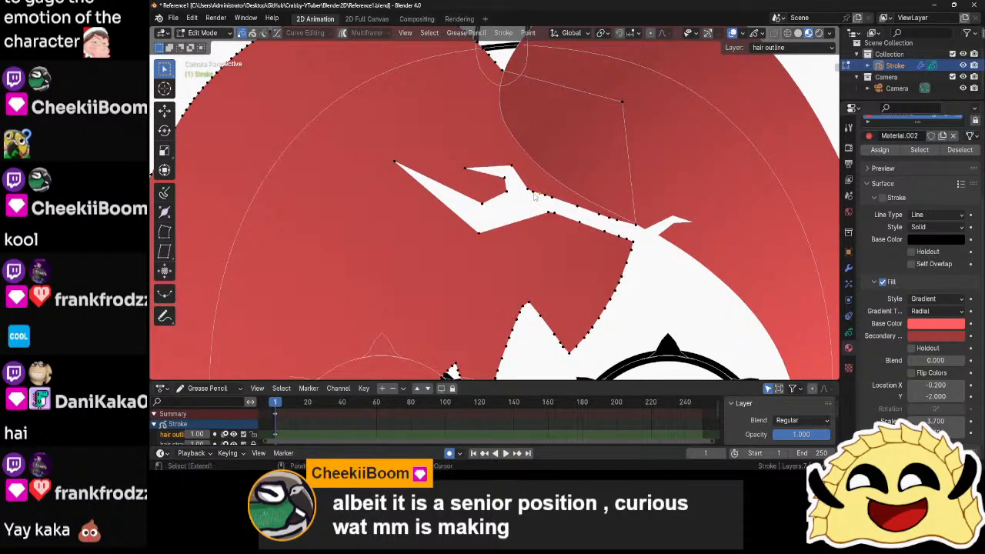
pyautogui.rightClick(619, 222)
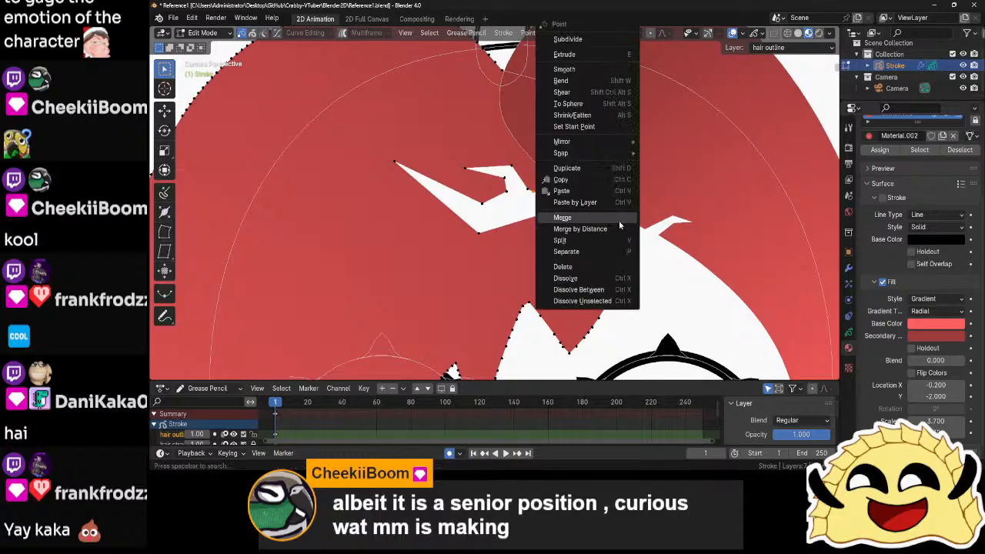
pyautogui.click(555, 274)
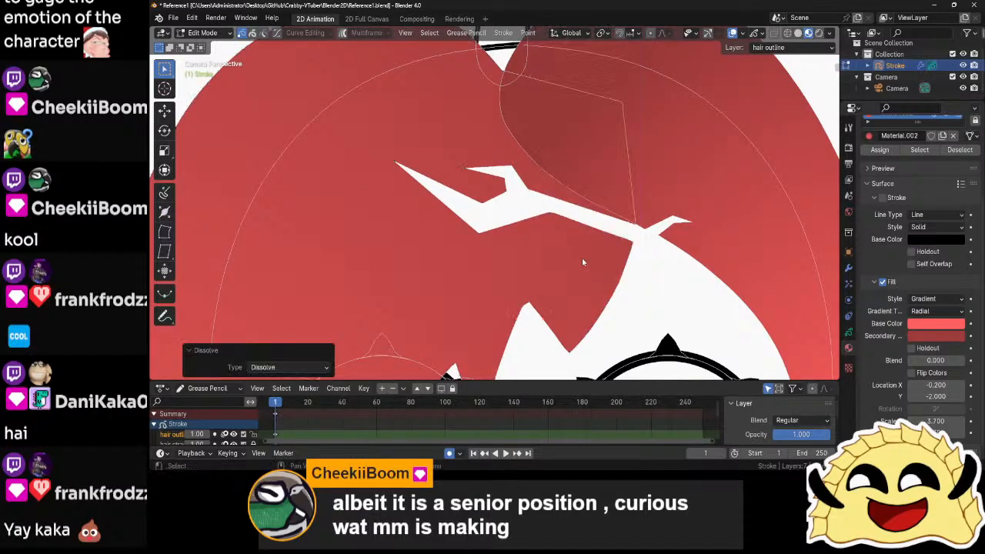
# - Dissolve the surplus points along the straight lower-right edge of the white forehead gap
pyautogui.click(561, 212)
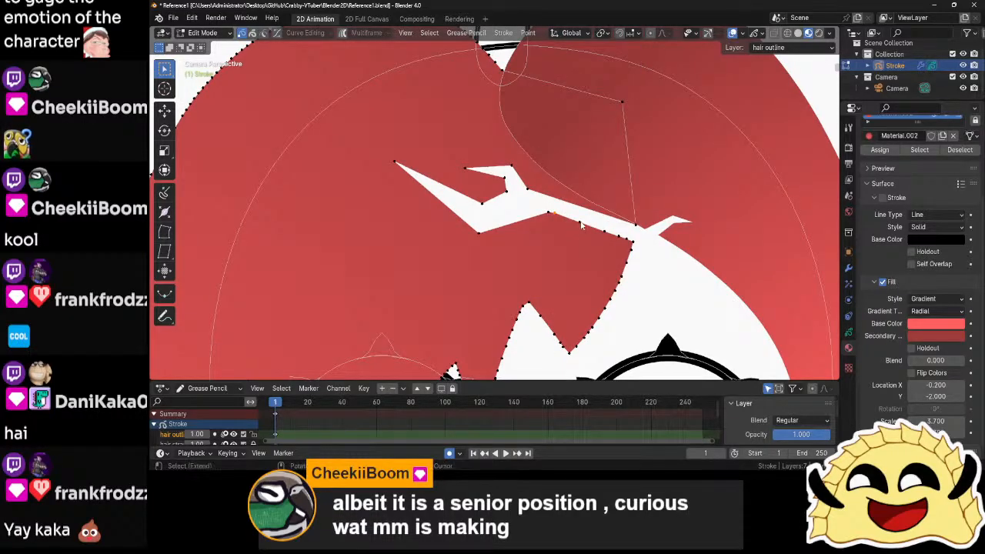
pyautogui.rightClick(608, 256)
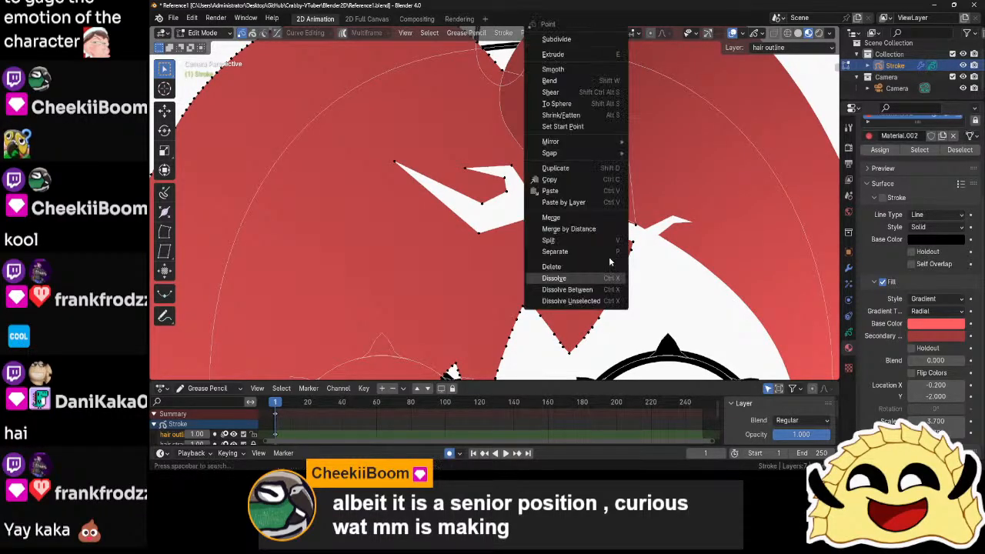
pyautogui.click(593, 283)
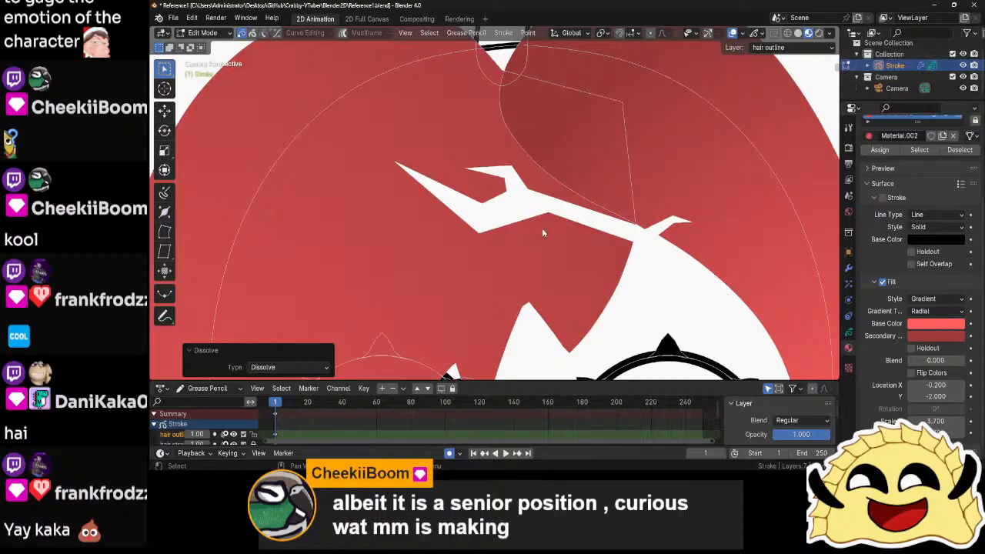
# - Move the white forehead gap's corner points in the large hair stroke about 0.054 m along X and 0.056 m along Z
pyautogui.scroll(-2, 542, 232)
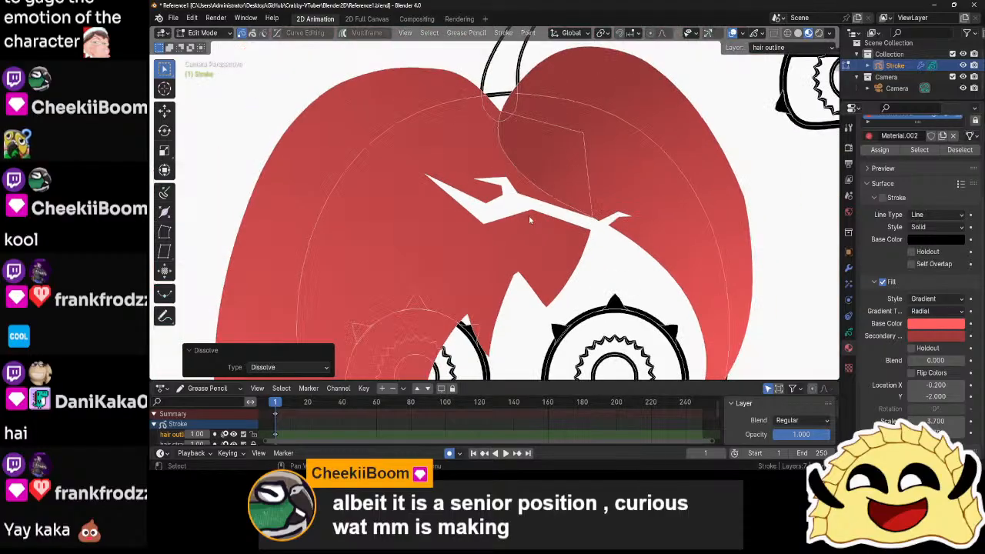
pyautogui.click(528, 212)
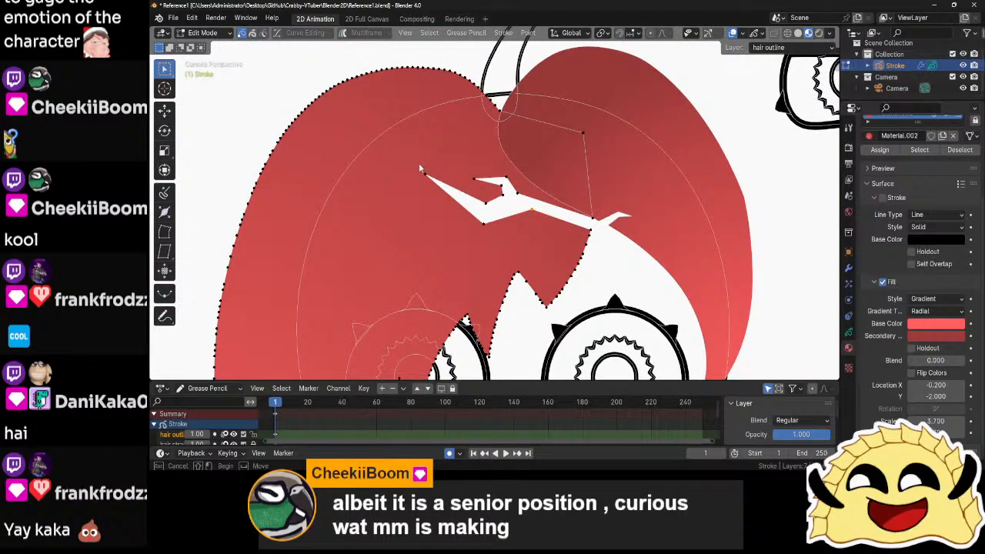
pyautogui.moveTo(420, 168); pyautogui.dragTo(580, 243)
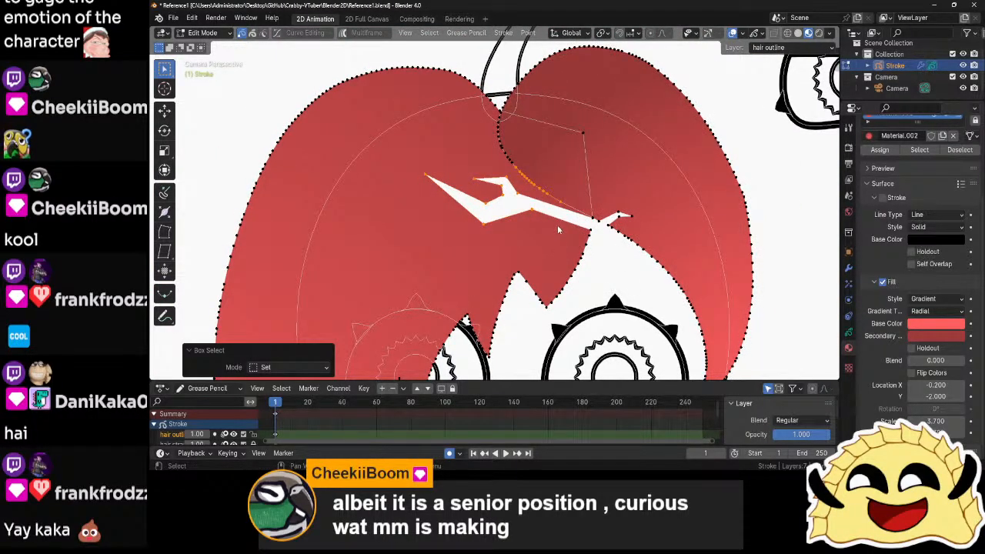
pyautogui.moveTo(553, 197)
pyautogui.mouseDown()
pyautogui.moveTo(518, 165)
pyautogui.moveTo(531, 166)
pyautogui.mouseUp()
pyautogui.keyDown('ctrl'); pyautogui.moveTo(531, 156); pyautogui.dragTo(519, 185); pyautogui.keyUp('ctrl')
pyautogui.hotkey('ctrl', 'z')
pyautogui.hotkey('ctrl', 'z')
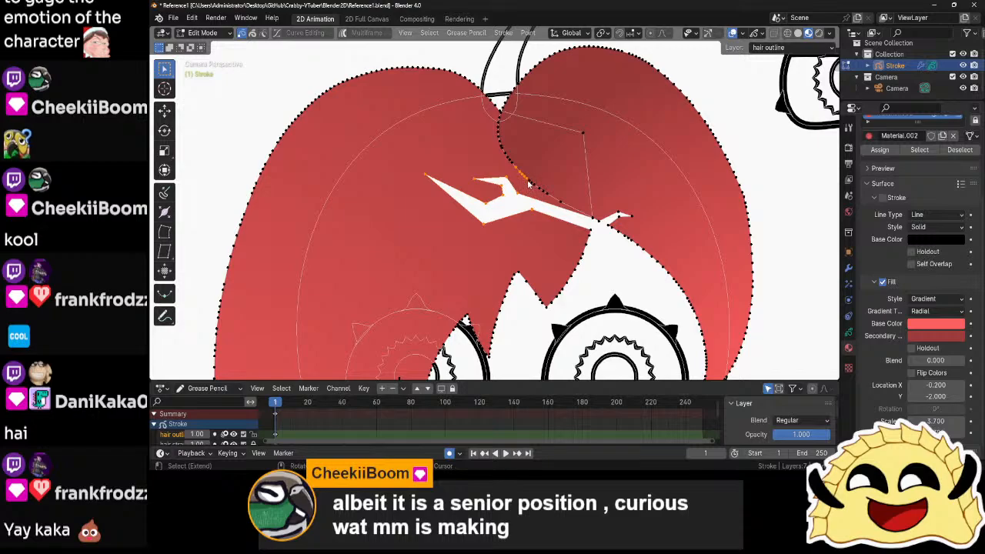
pyautogui.keyDown('shift'); pyautogui.click(521, 176); pyautogui.keyUp('shift')
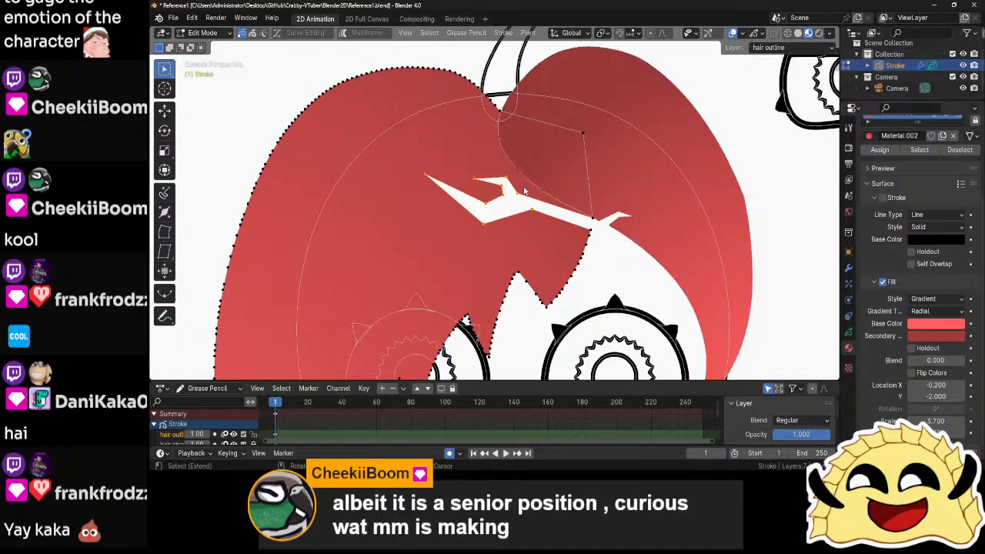
pyautogui.press('g')
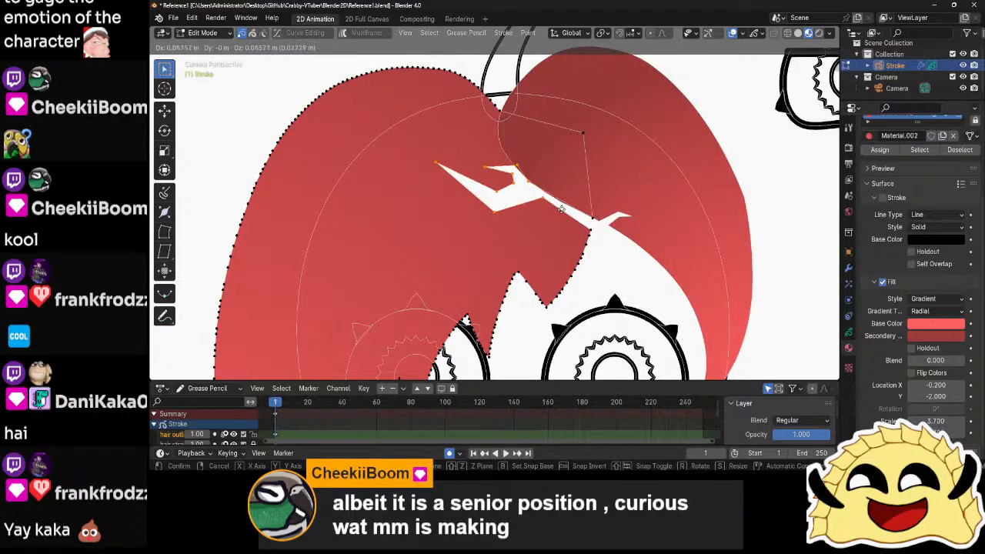
pyautogui.click(561, 210)
# - Rotate the forehead gap's corner points by 8.14° and nudge them towards the edge of the darker hair lock
pyautogui.press('r')
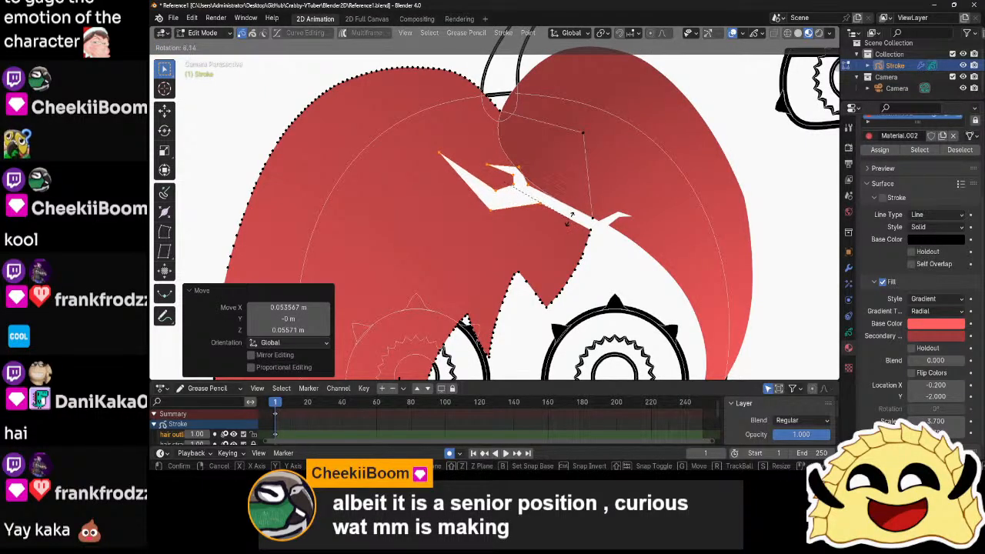
pyautogui.click(570, 222)
pyautogui.press('g')
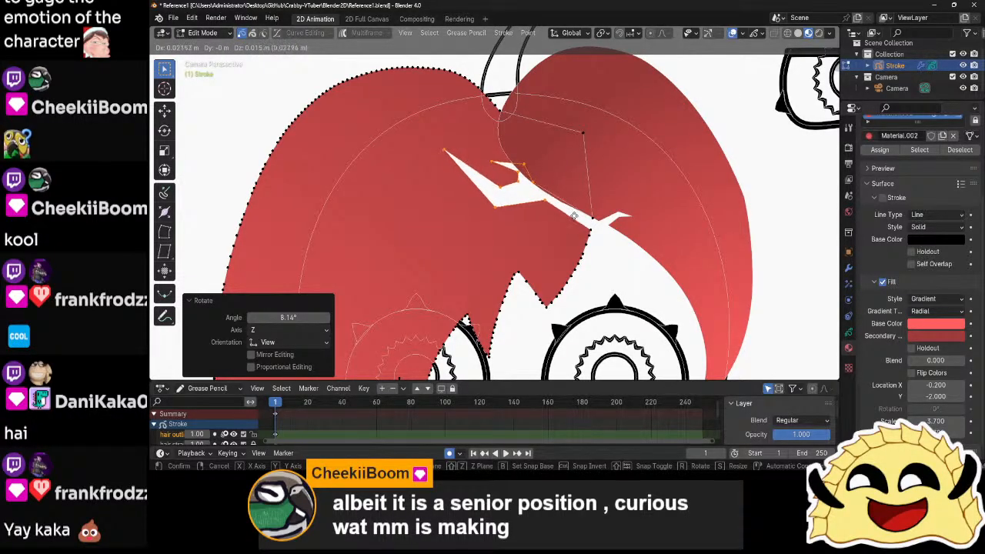
pyautogui.click(573, 219)
# - Shift the forehead gap's branching tip points about 0.04 m left and slightly down, widening the gap, and return to Object Mode
pyautogui.scroll(4, 572, 219)
pyautogui.click(491, 133)
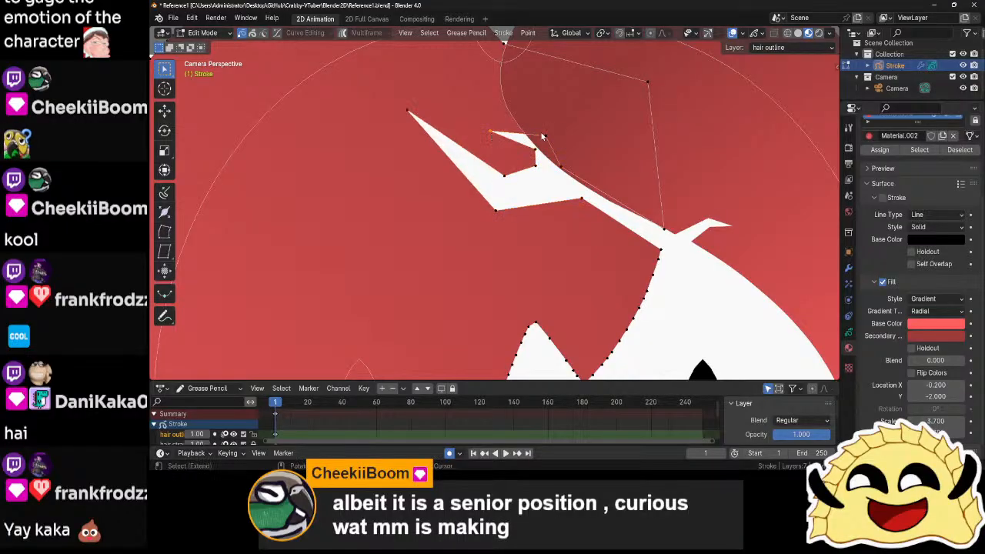
pyautogui.keyDown('shift'); pyautogui.click(545, 137); pyautogui.keyUp('shift')
pyautogui.keyDown('shift'); pyautogui.click(414, 112); pyautogui.keyUp('shift')
pyautogui.keyDown('shift'); pyautogui.click(496, 212); pyautogui.keyUp('shift')
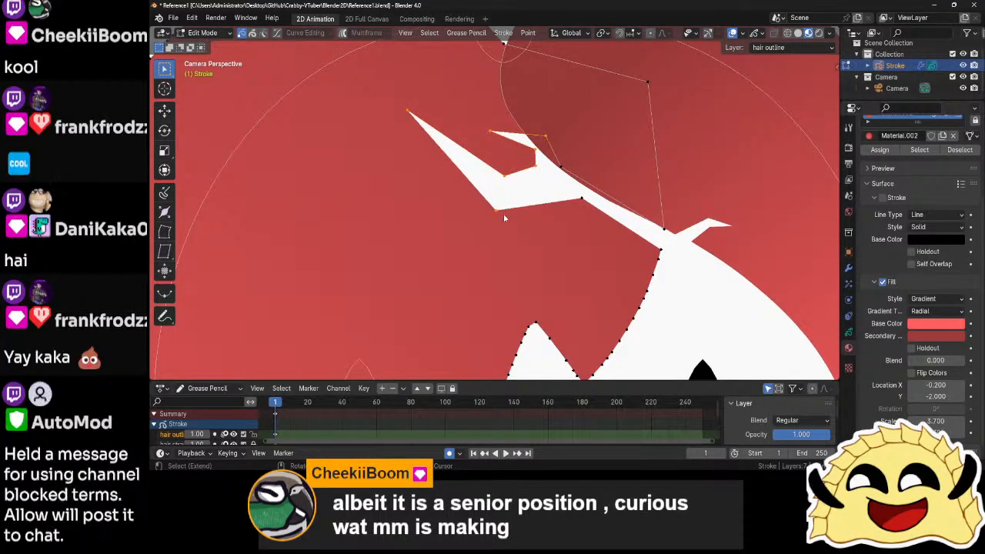
pyautogui.press('g')
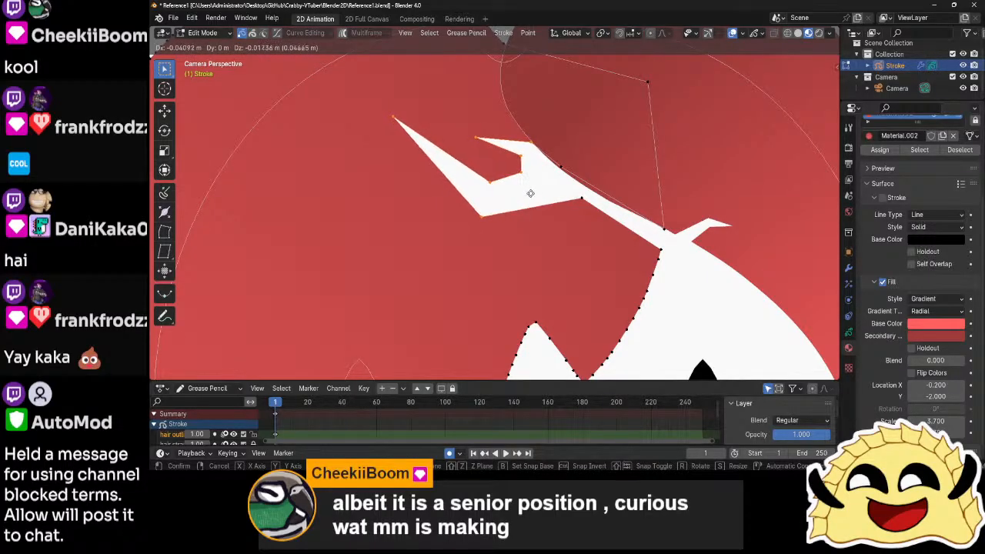
pyautogui.click(532, 196)
pyautogui.press('Tab')
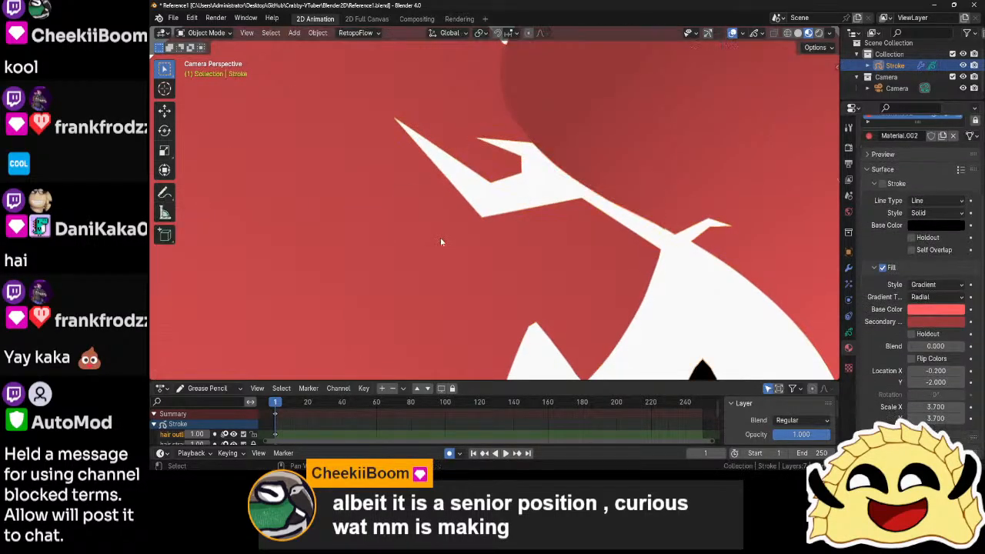
pyautogui.scroll(-5, 441, 240)
pyautogui.scroll(-5, 441, 242)
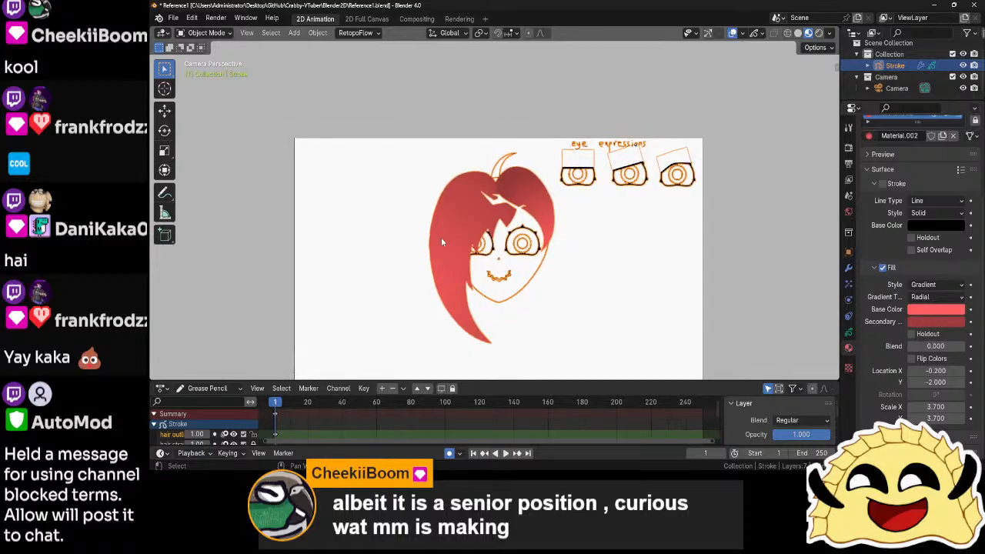
pyautogui.keyDown('shift'); pyautogui.moveTo(538, 279); pyautogui.dragTo(528, 225, button='middle'); pyautogui.keyUp('shift')
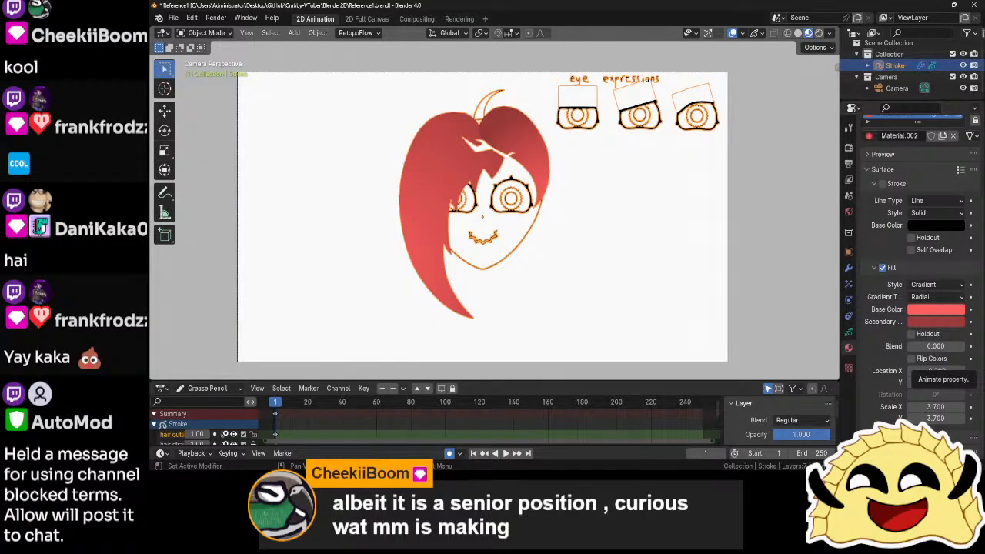
pyautogui.press('super+d')
pyautogui.press('super+d')
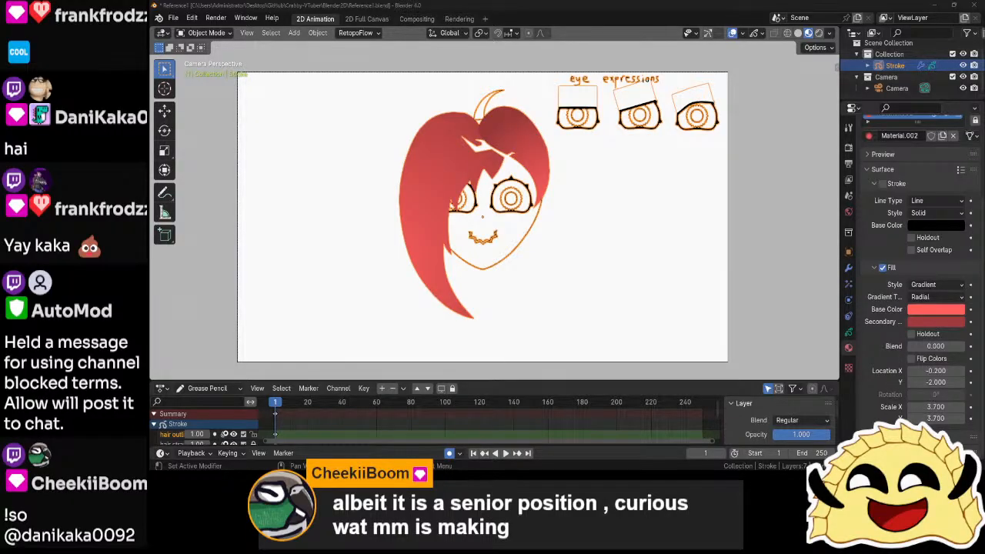
pyautogui.press('super+d')
pyautogui.press('super+d')
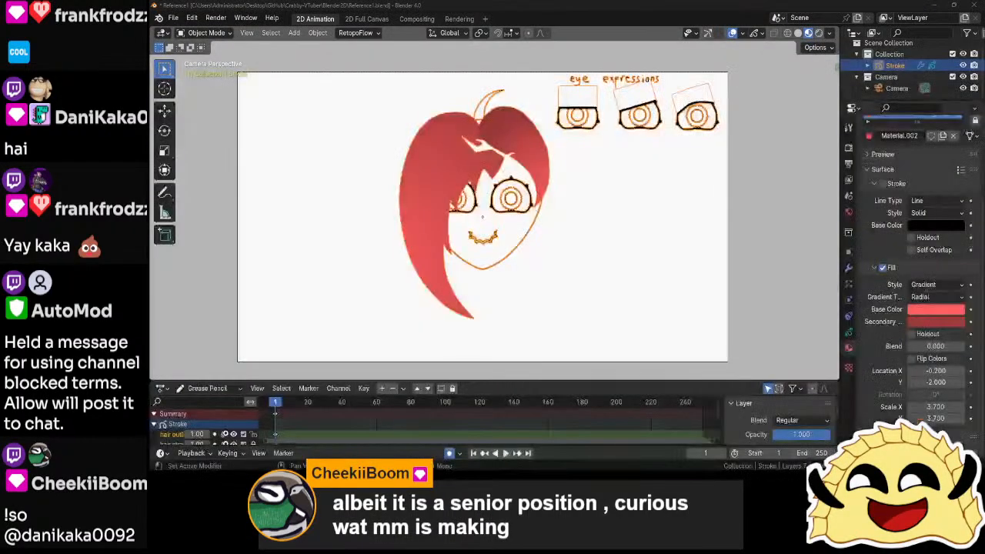
# - Select the Stroke object and make its hair strand layer the active layer
pyautogui.click(579, 251)
pyautogui.scroll(5, 582, 235)
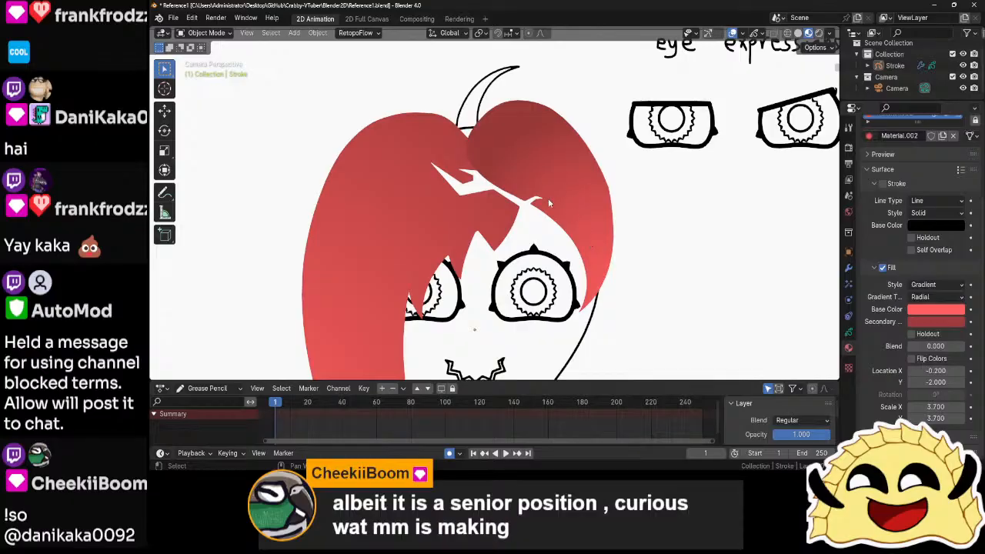
pyautogui.click(479, 111)
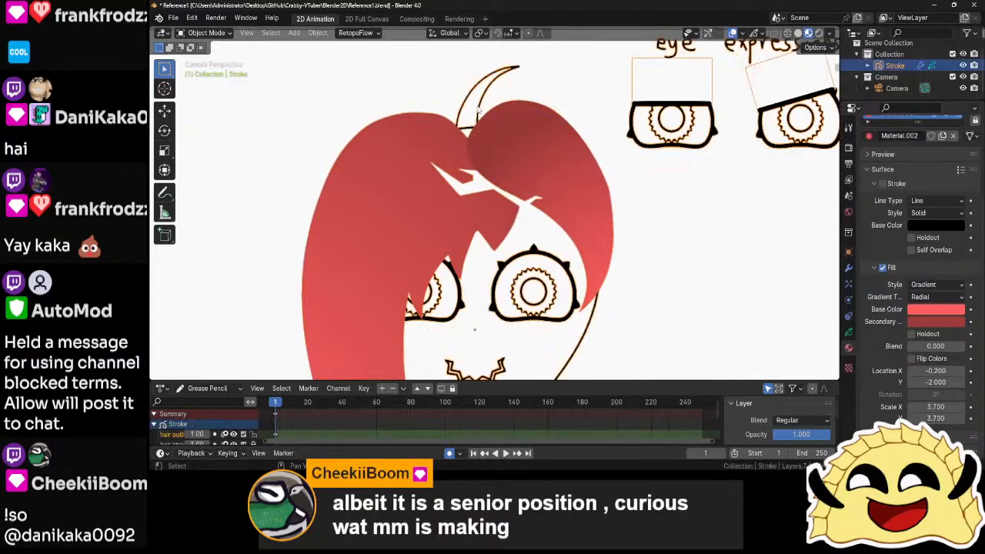
pyautogui.click(848, 332)
pyautogui.scroll(4, 892, 315)
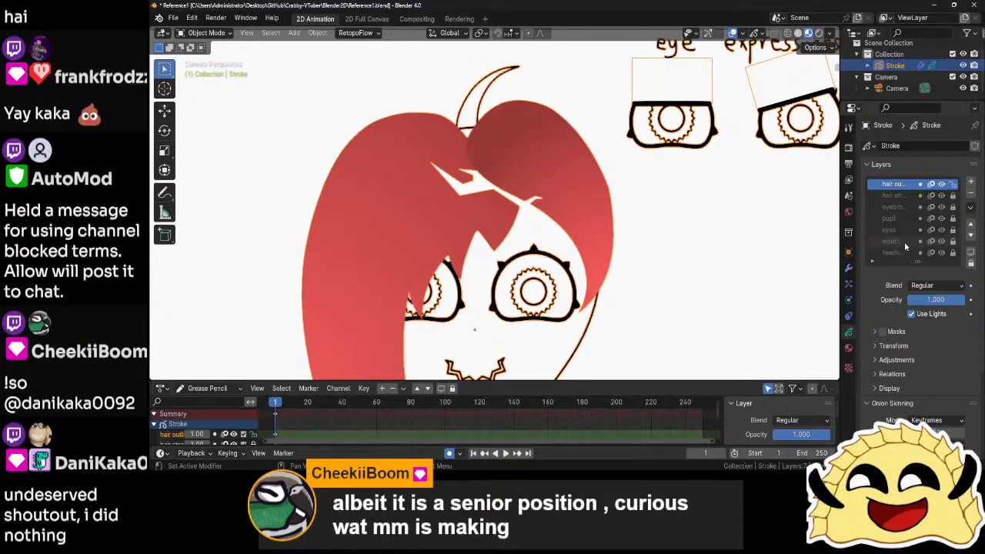
pyautogui.click(903, 195)
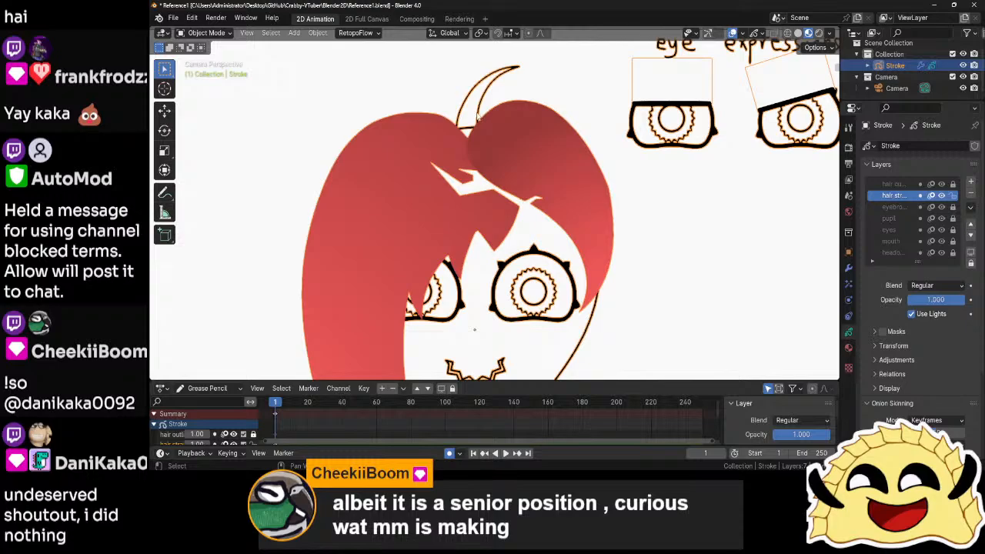
# - In Edit Mode, assign Material.001 to the curved hair strand stroke on top of the head
pyautogui.hotkey('ctrl', 'Tab')
pyautogui.click(504, 112)
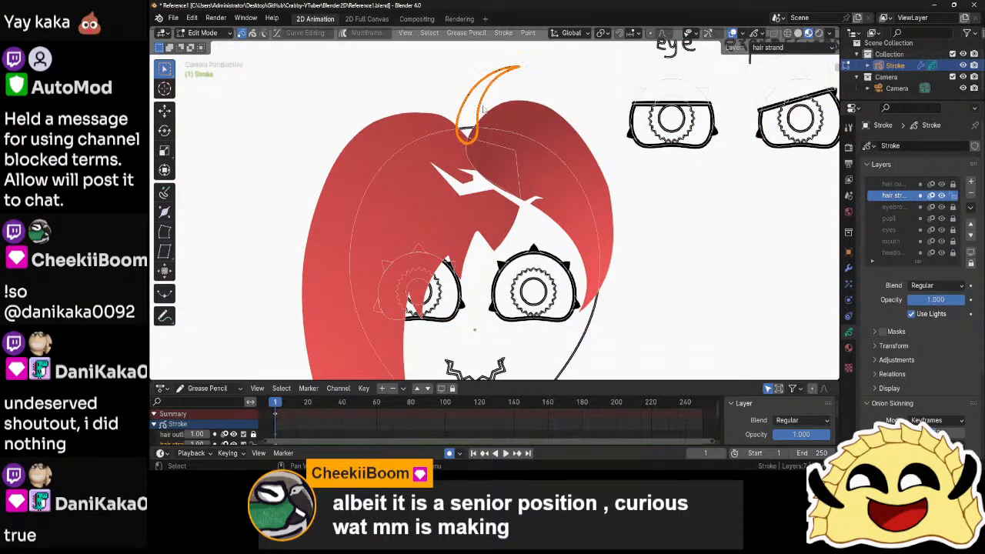
pyautogui.click(848, 348)
pyautogui.click(881, 254)
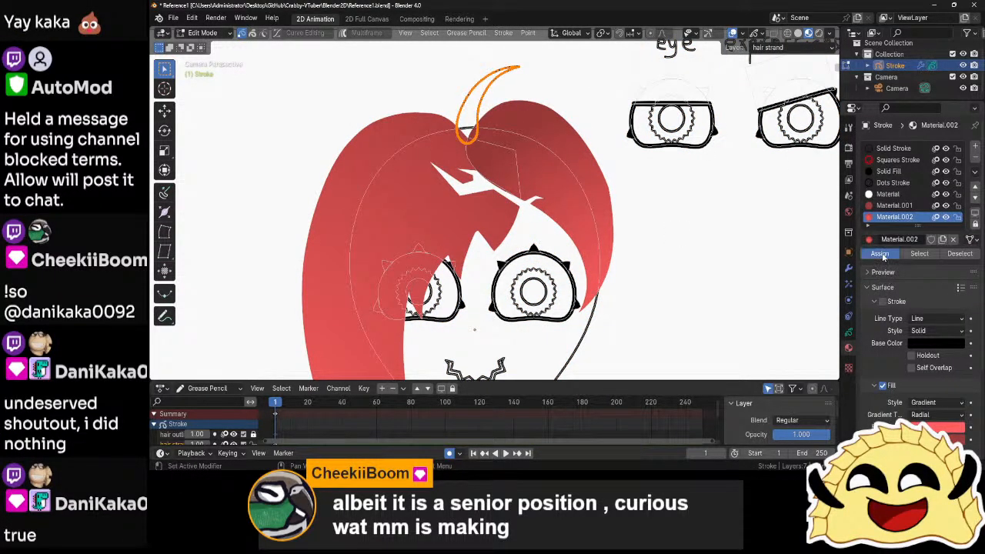
pyautogui.click(892, 206)
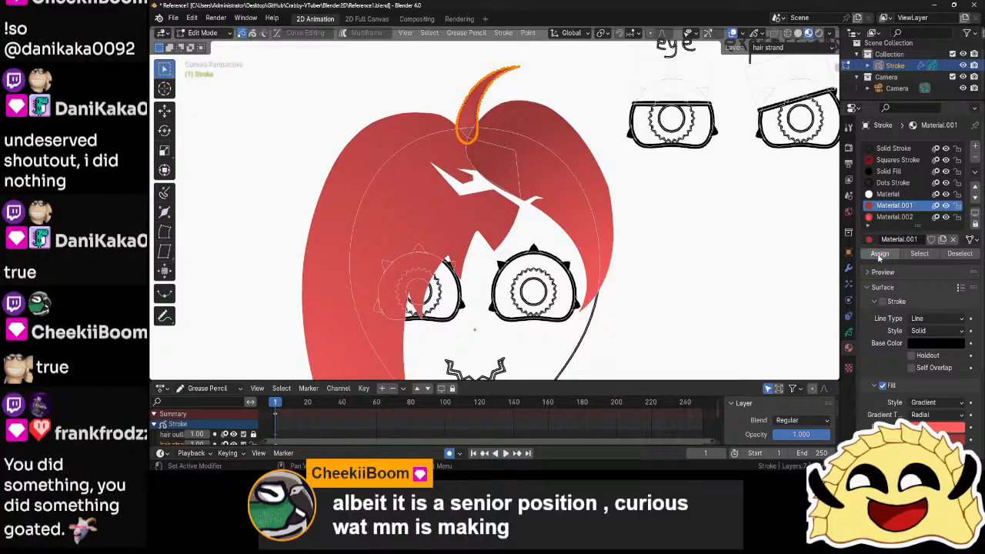
pyautogui.click(879, 254)
# - Return to Object Mode, deselect everything and save the file
pyautogui.hotkey('ctrl', 'Tab')
pyautogui.click(661, 235)
pyautogui.scroll(-5, 670, 253)
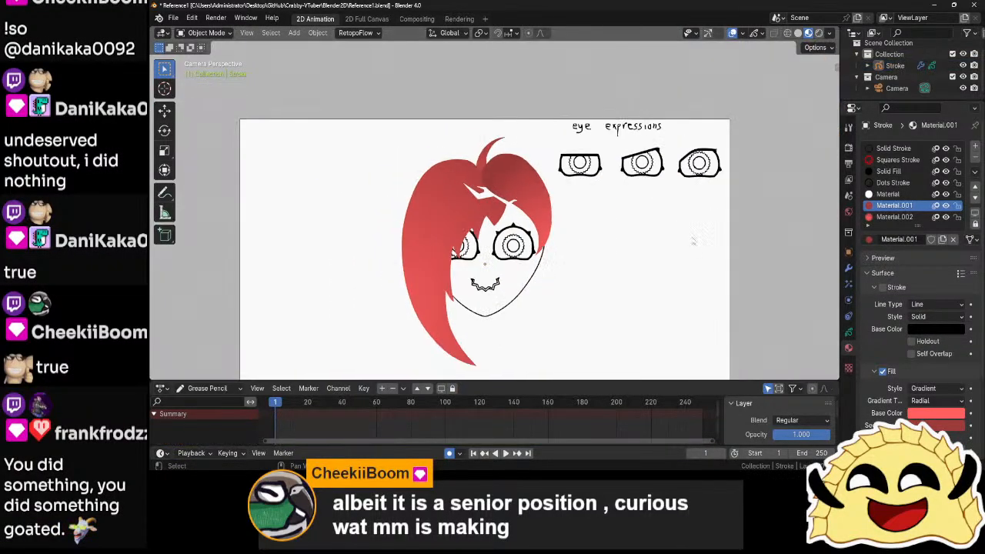
pyautogui.keyDown('shift'); pyautogui.moveTo(650, 273); pyautogui.dragTo(647, 268, button='middle'); pyautogui.keyUp('shift')
pyautogui.hotkey('ctrl', 's')
# - Select the Stroke object again and make its headoutline layer the active layer
pyautogui.scroll(5, 600, 273)
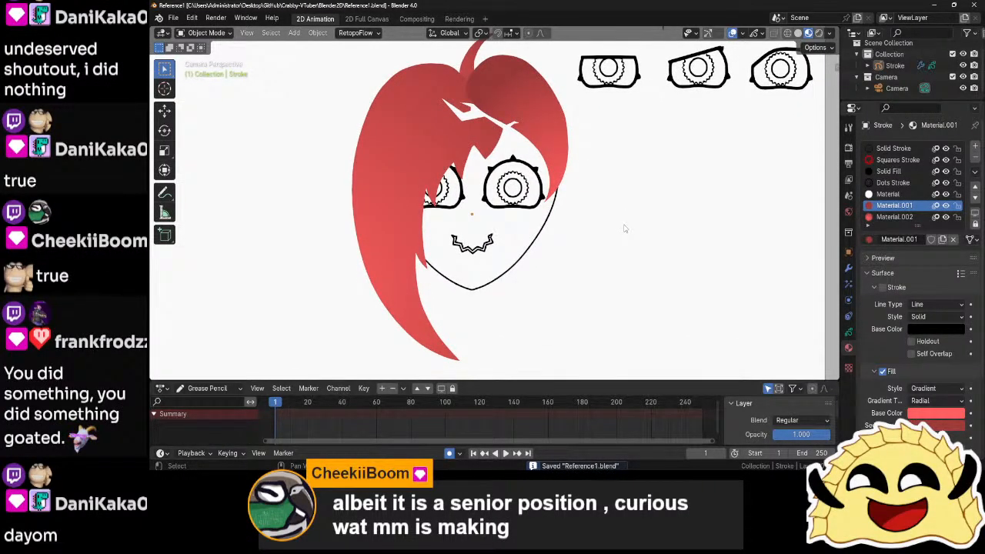
pyautogui.click(487, 280)
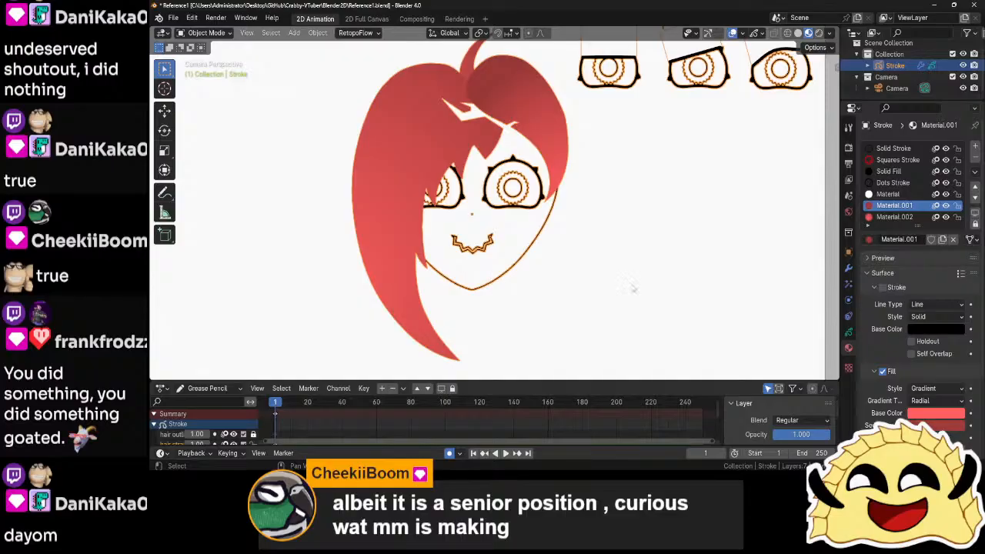
pyautogui.click(849, 331)
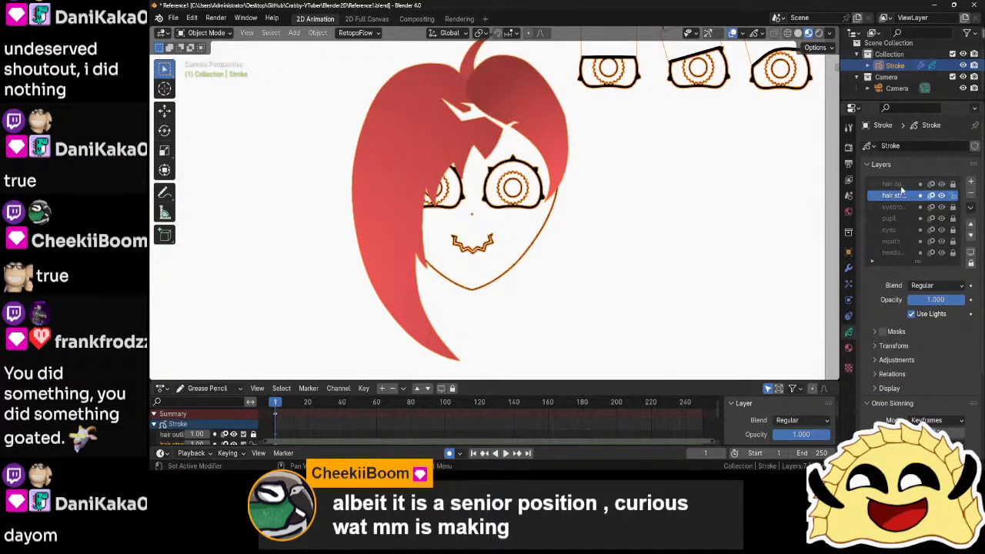
pyautogui.click(898, 251)
pyautogui.click(970, 207)
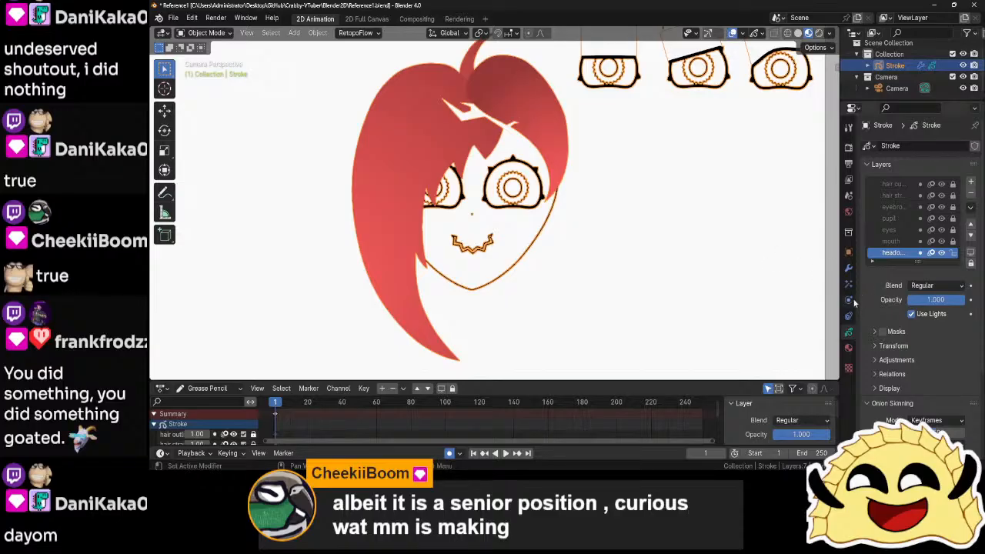
# - Apply the Mirror modifier on the Stroke object
pyautogui.click(849, 267)
pyautogui.click(948, 164)
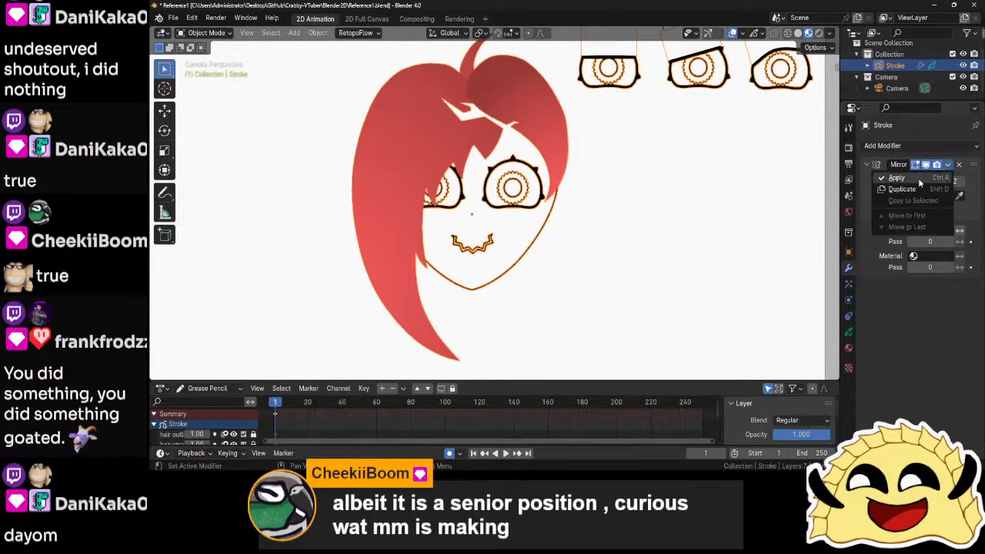
pyautogui.click(918, 178)
pyautogui.press('e')
pyautogui.hotkey('ctrl', 'z')
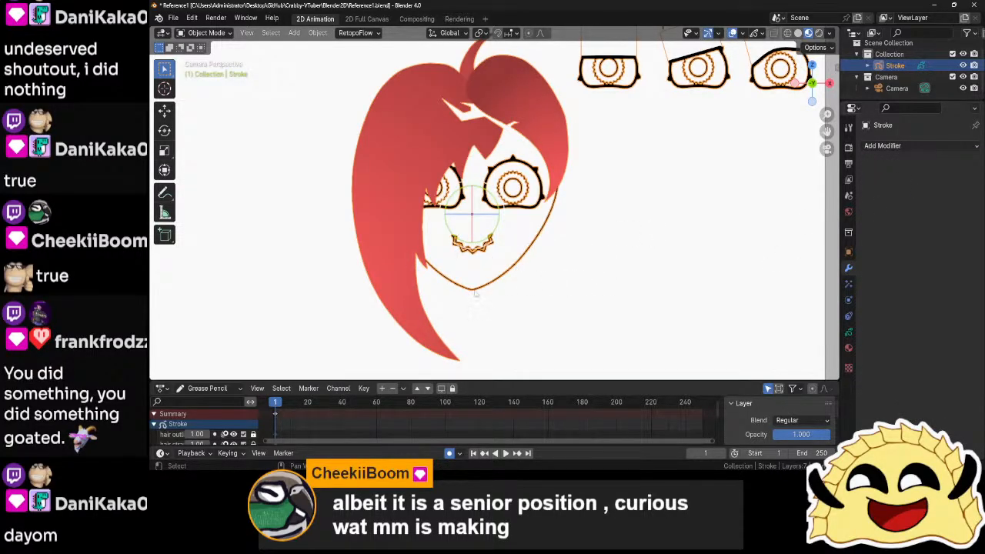
pyautogui.scroll(3, 485, 302)
pyautogui.hotkey('ctrl', '`')
pyautogui.click(580, 299)
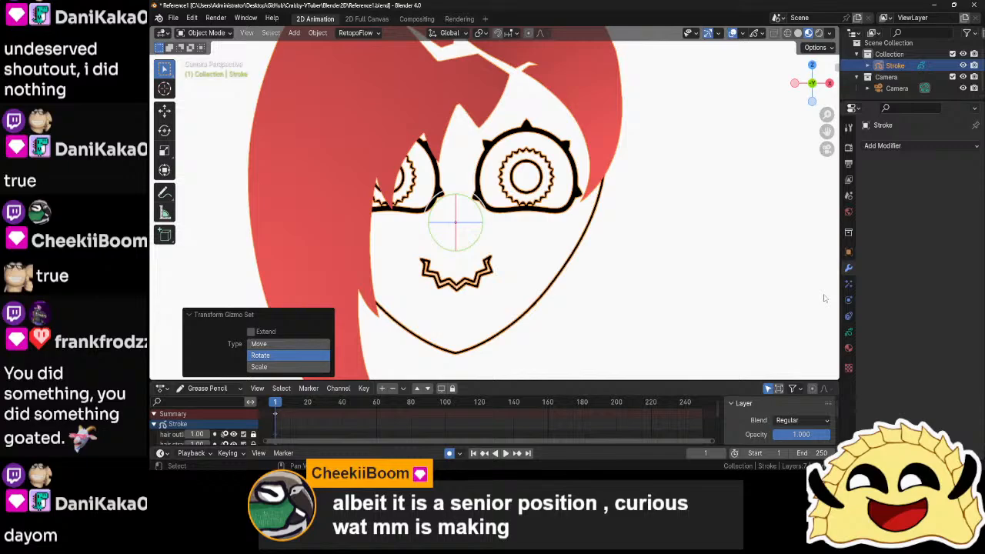
pyautogui.click(849, 333)
pyautogui.hotkey('ctrl', '`')
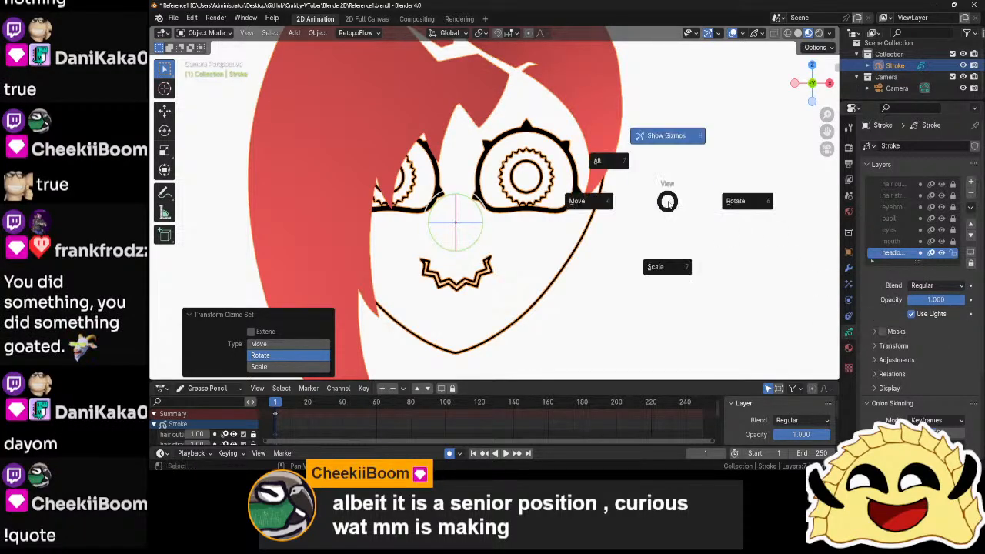
pyautogui.click(674, 139)
# - In Edit Mode, select the two endpoints at the chin and join the two halves of the head outline into one stroke
pyautogui.press('Tab')
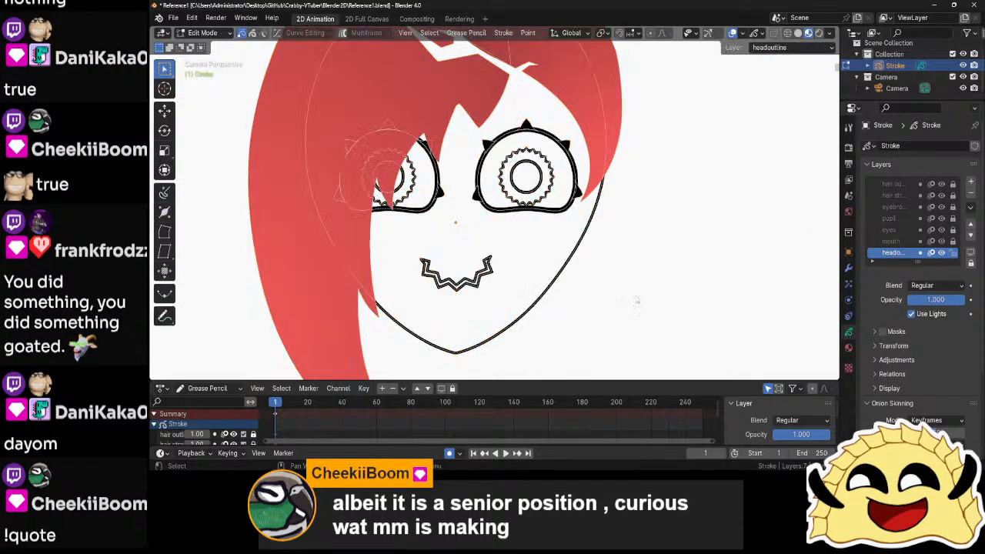
pyautogui.click(489, 337)
pyautogui.scroll(2, 576, 352)
pyautogui.moveTo(576, 353)
pyautogui.keyDown('shift'); pyautogui.mouseDown(button='middle')
pyautogui.moveTo(601, 283)
pyautogui.moveTo(622, 152)
pyautogui.mouseUp(button='middle'); pyautogui.keyUp('shift')
pyautogui.scroll(10, 551, 226)
pyautogui.keyDown('shift'); pyautogui.click(468, 268); pyautogui.keyUp('shift')
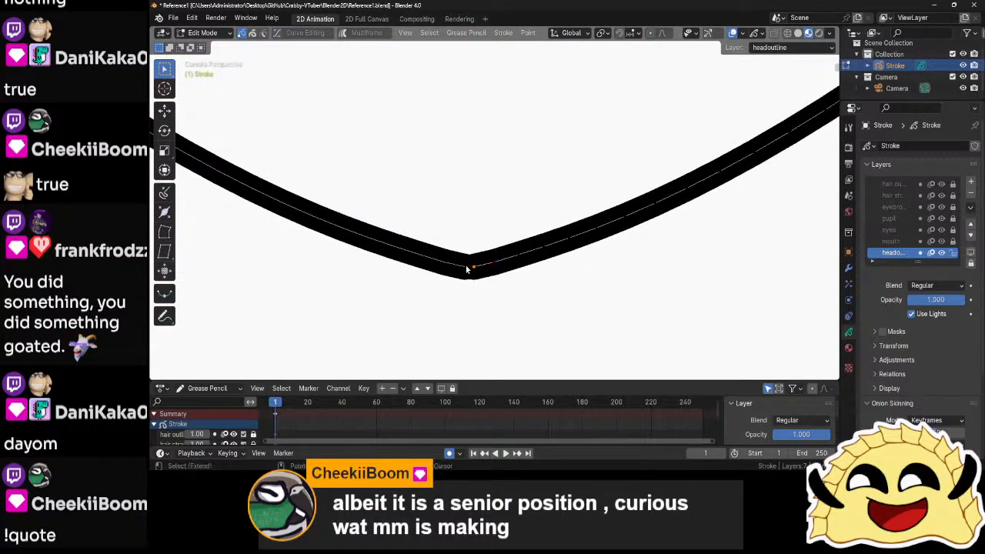
pyautogui.hotkey('ctrl', 'j')
pyautogui.scroll(-8, 475, 283)
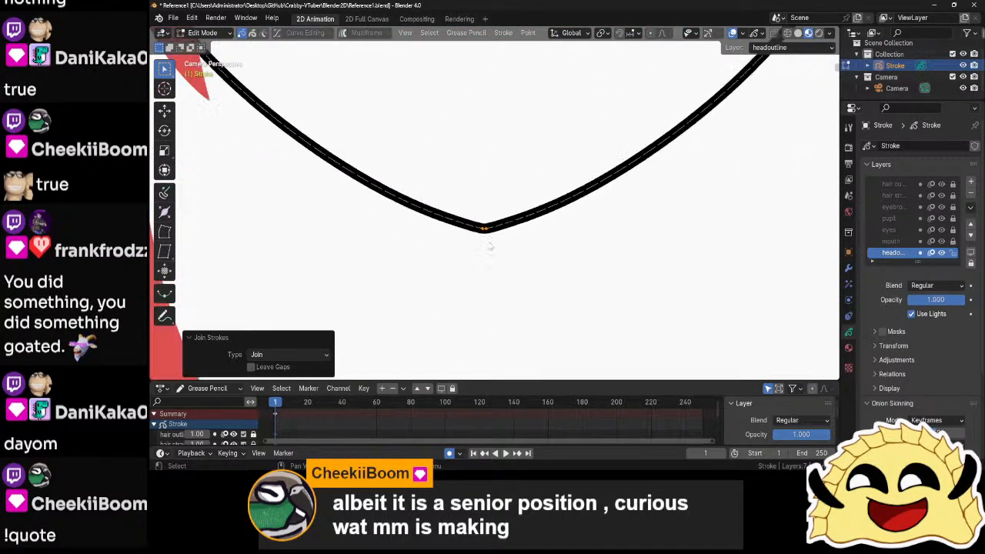
# - Select the two endpoints at the crown and close the head outline stroke there
pyautogui.keyDown('shift'); pyautogui.moveTo(502, 111); pyautogui.dragTo(501, 242, button='middle'); pyautogui.keyUp('shift')
pyautogui.scroll(6, 498, 251)
pyautogui.scroll(2, 572, 260)
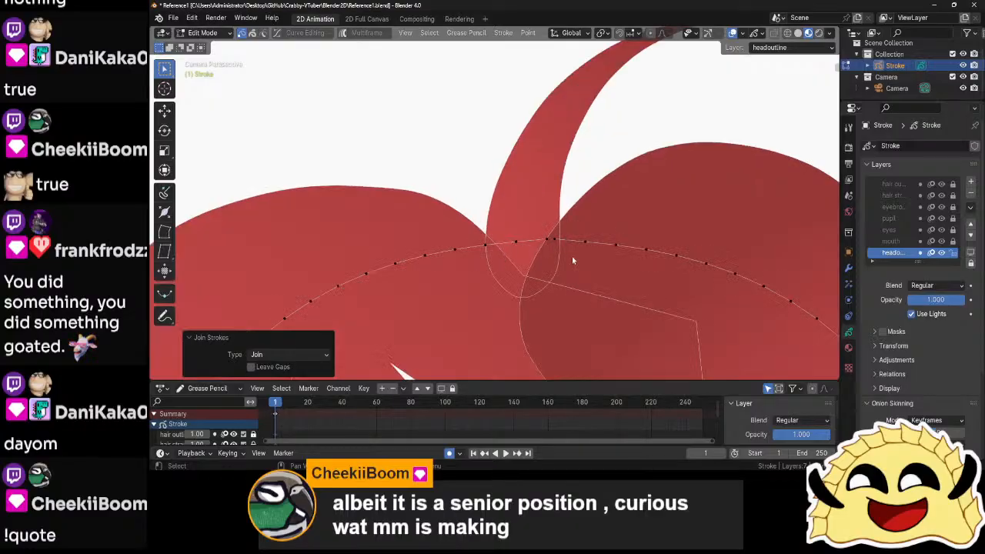
pyautogui.click(546, 240)
pyautogui.press('f')
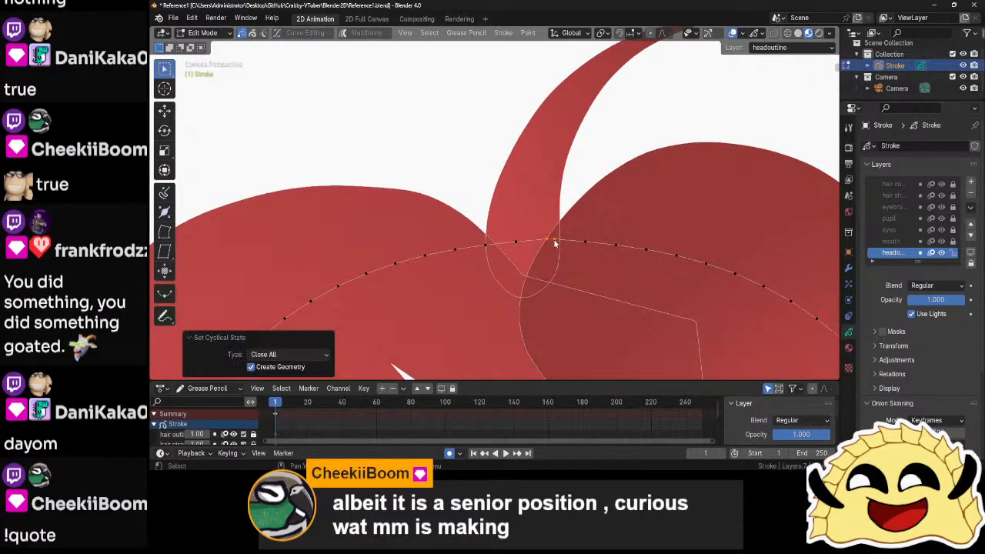
# - Smooth all points of the head outline stroke with an increased repeat count and return to Object Mode
pyautogui.press('a')
pyautogui.scroll(-6, 551, 231)
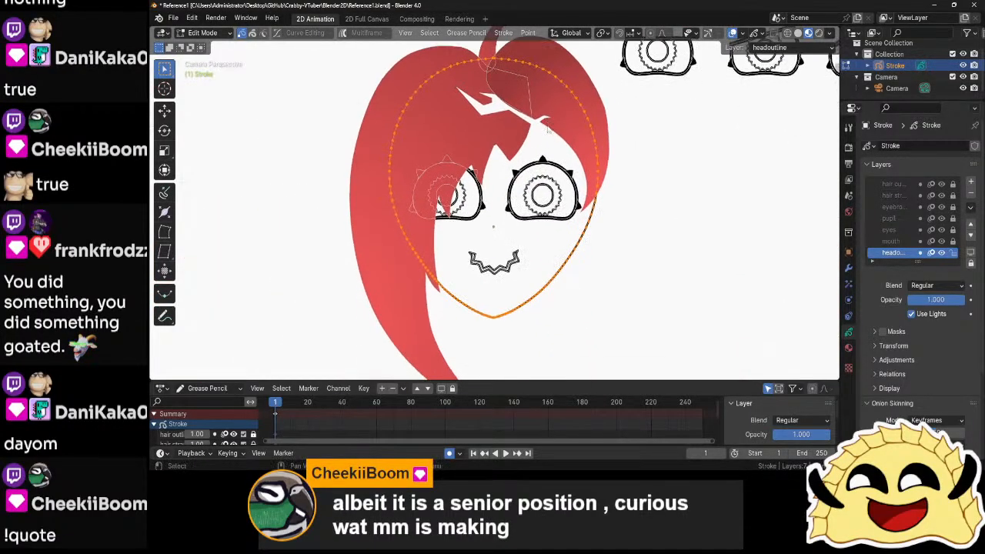
pyautogui.rightClick(547, 168)
pyautogui.click(526, 198)
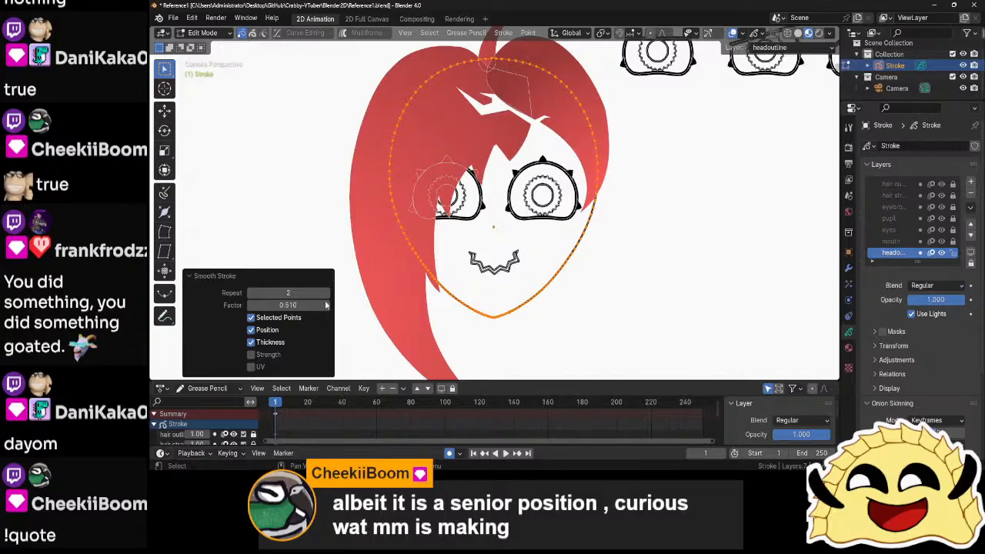
pyautogui.moveTo(287, 292); pyautogui.dragTo(331, 292)
pyautogui.press('Tab')
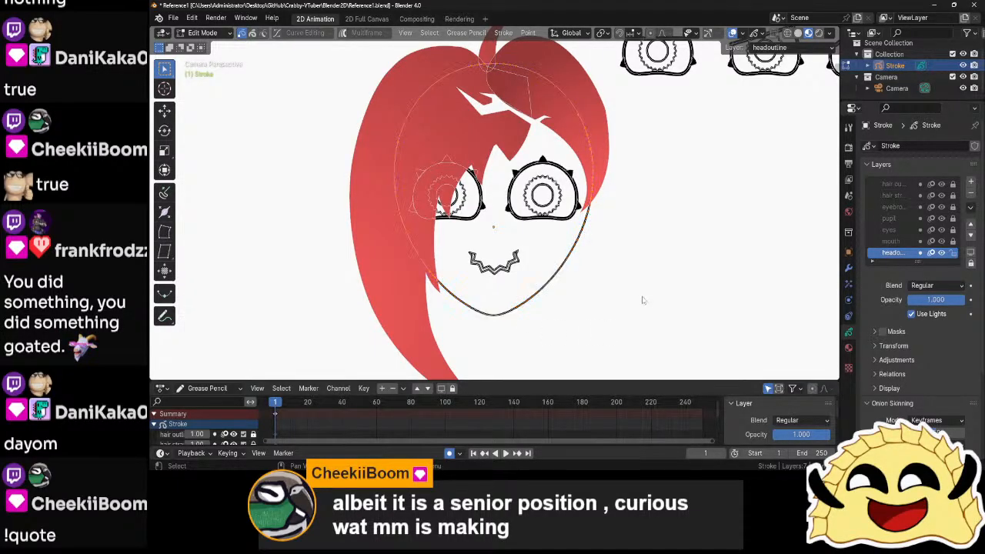
pyautogui.scroll(-5, 620, 307)
pyautogui.scroll(6, 619, 308)
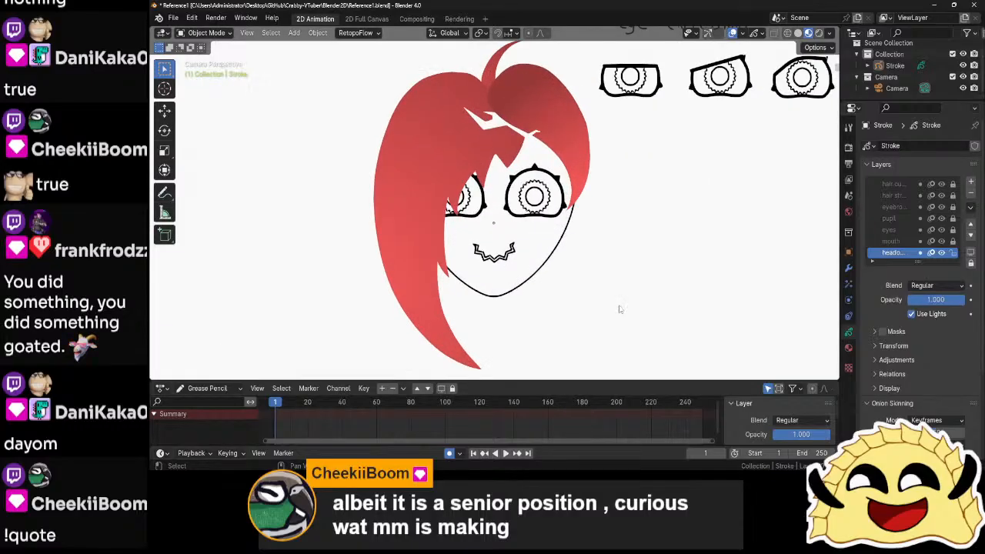
pyautogui.scroll(-5, 620, 309)
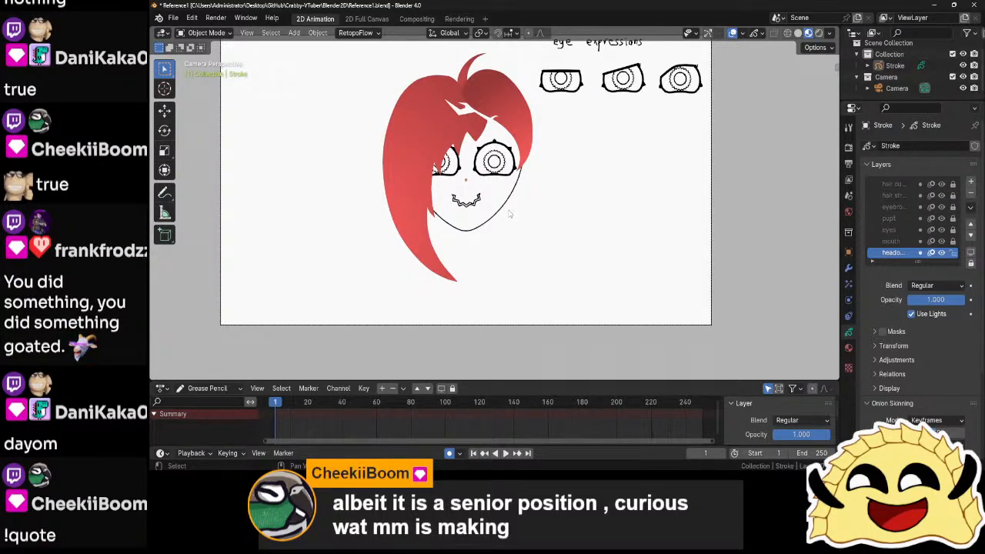
pyautogui.scroll(3, 523, 254)
pyautogui.scroll(1, 532, 279)
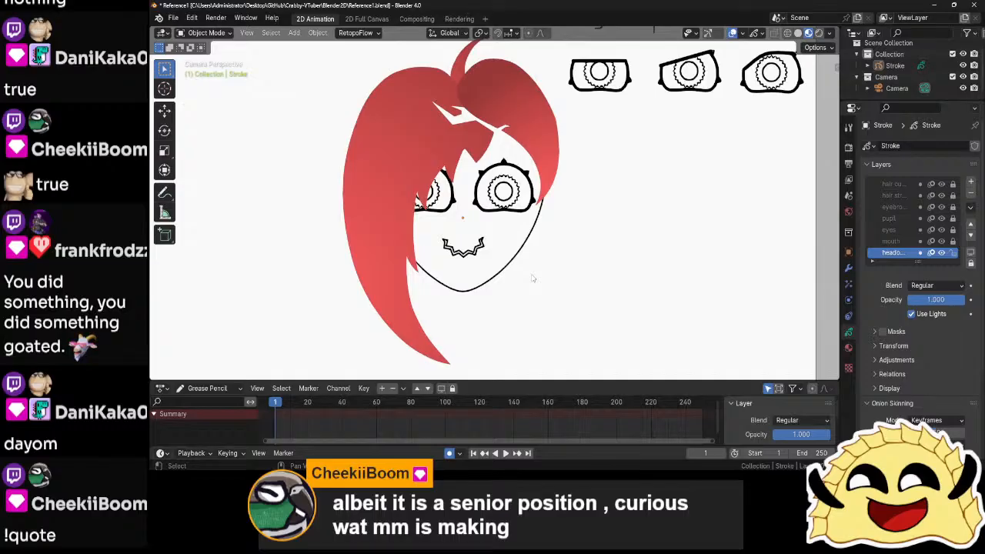
# - In Edit Mode, select the jagged mouth stroke on the mouth layer and assign it the Solid Fill material
pyautogui.scroll(-4, 537, 254)
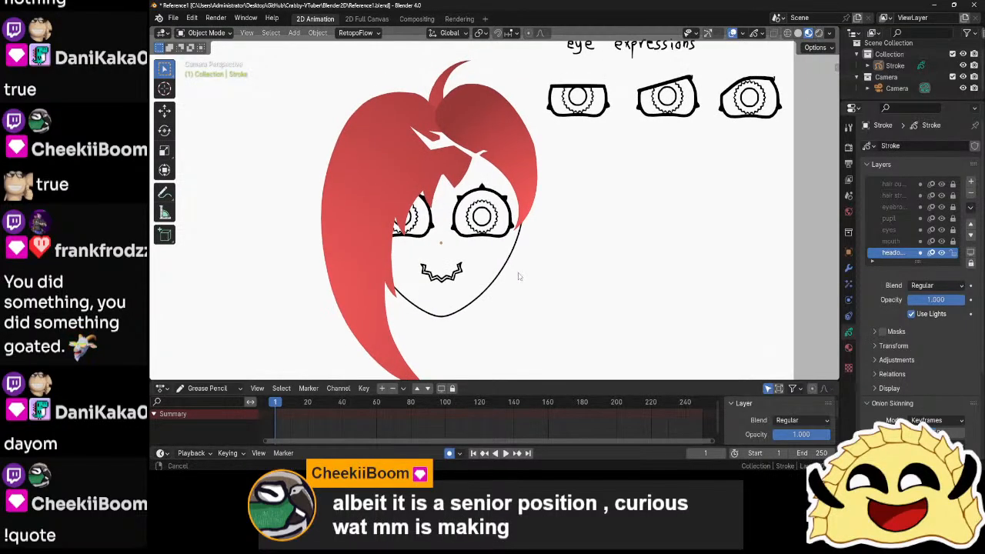
pyautogui.scroll(2, 528, 258)
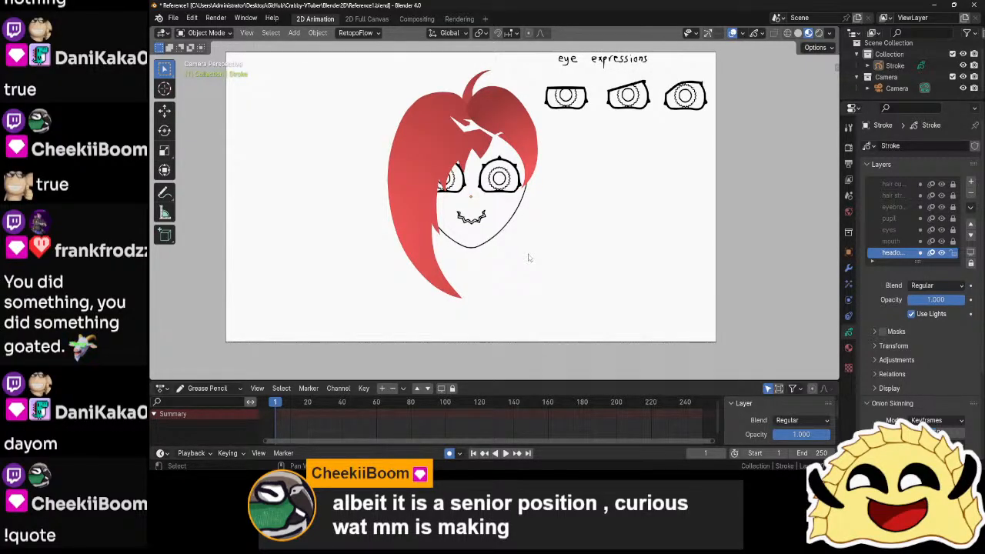
pyautogui.scroll(3, 528, 257)
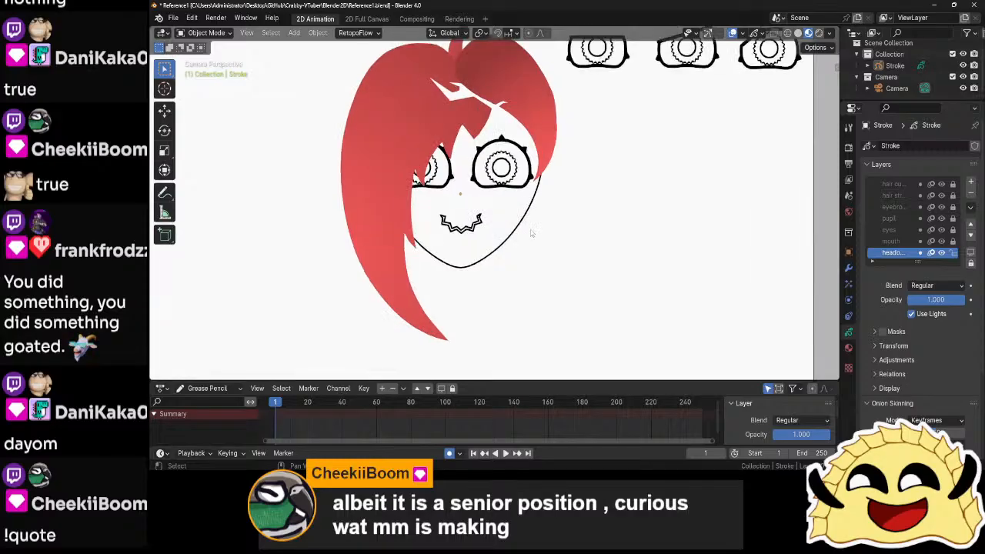
pyautogui.scroll(5, 528, 230)
pyautogui.click(454, 215)
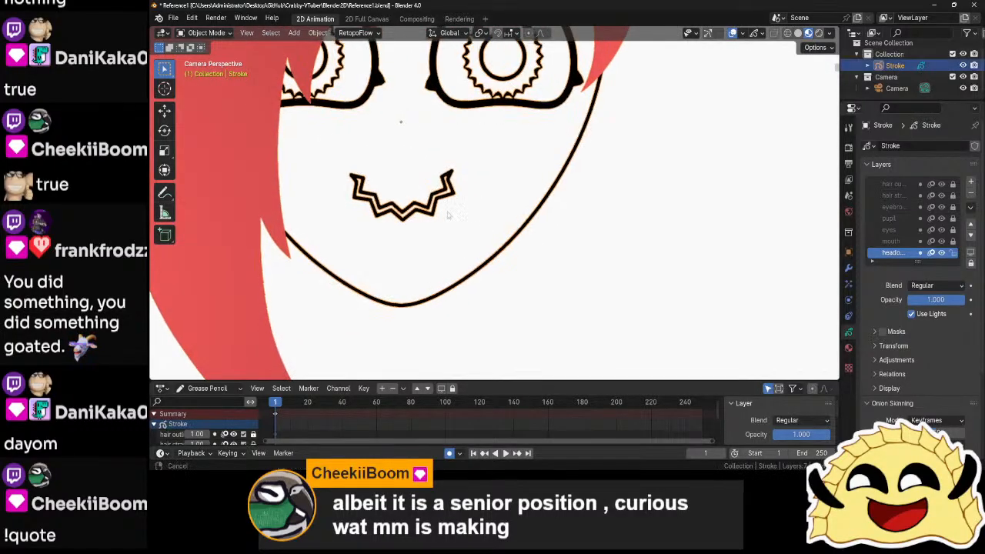
pyautogui.scroll(1, 460, 258)
pyautogui.press('Tab')
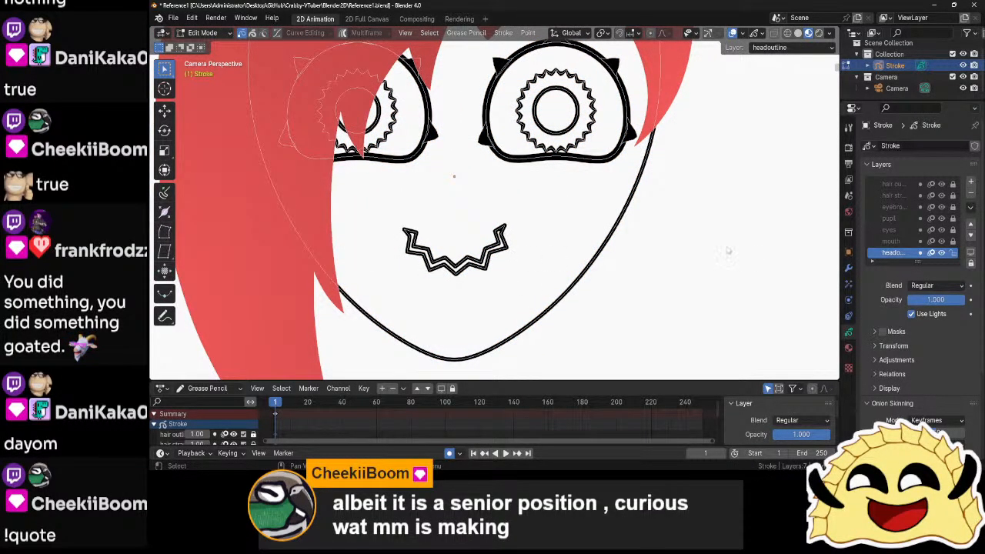
pyautogui.click(889, 241)
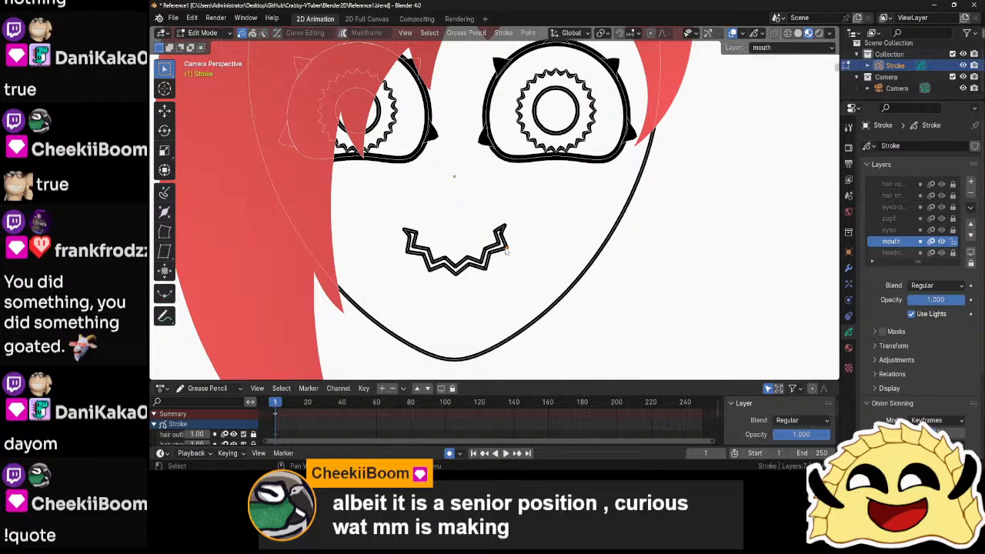
pyautogui.click(849, 347)
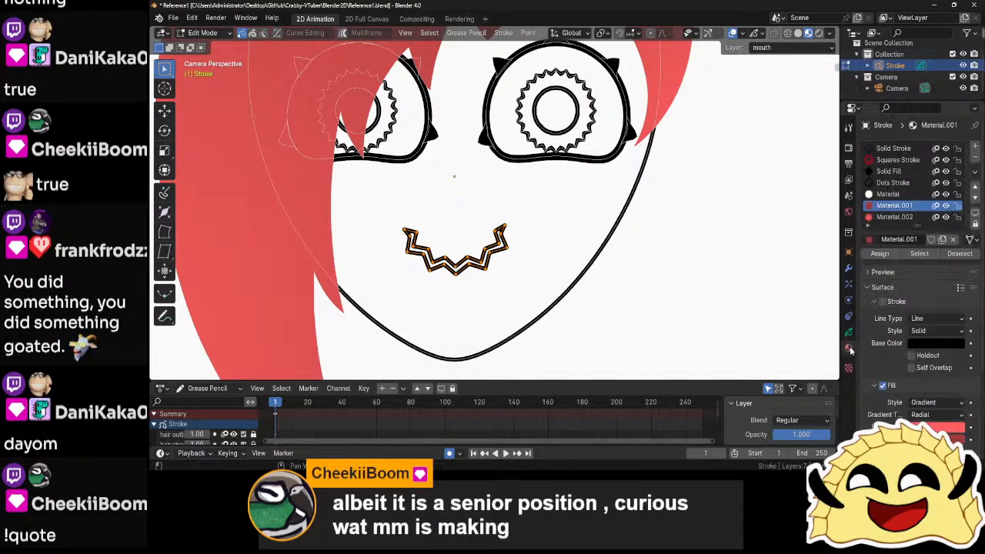
pyautogui.click(887, 172)
pyautogui.press('Tab')
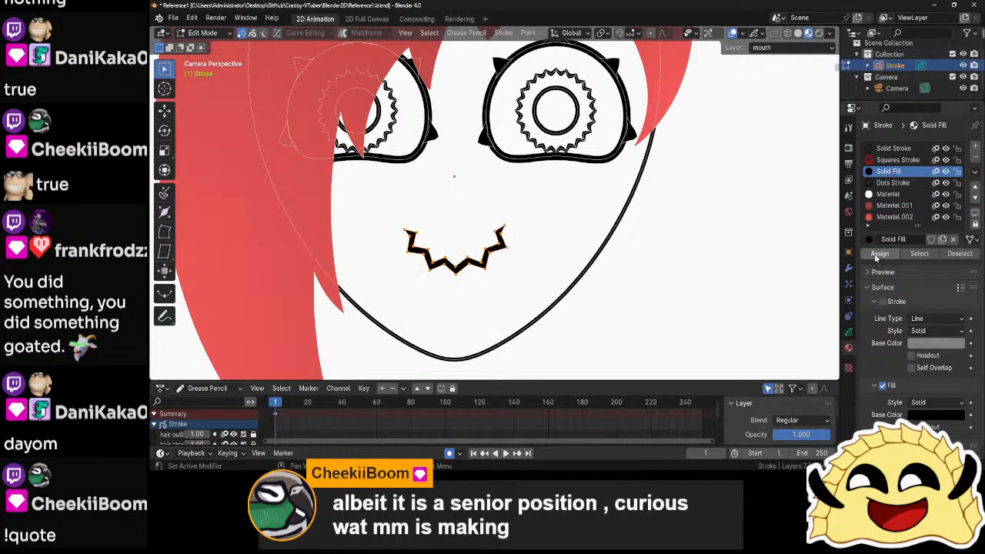
pyautogui.click(747, 259)
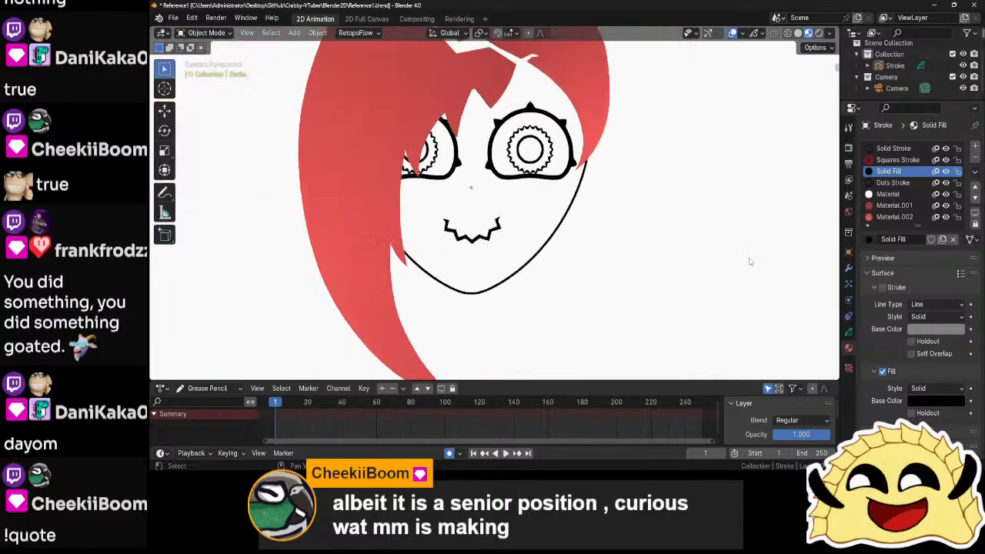
# - Examine the solid black mouth against the whole face, both up close and at full-canvas size
pyautogui.press('Home')
pyautogui.scroll(8, 634, 284)
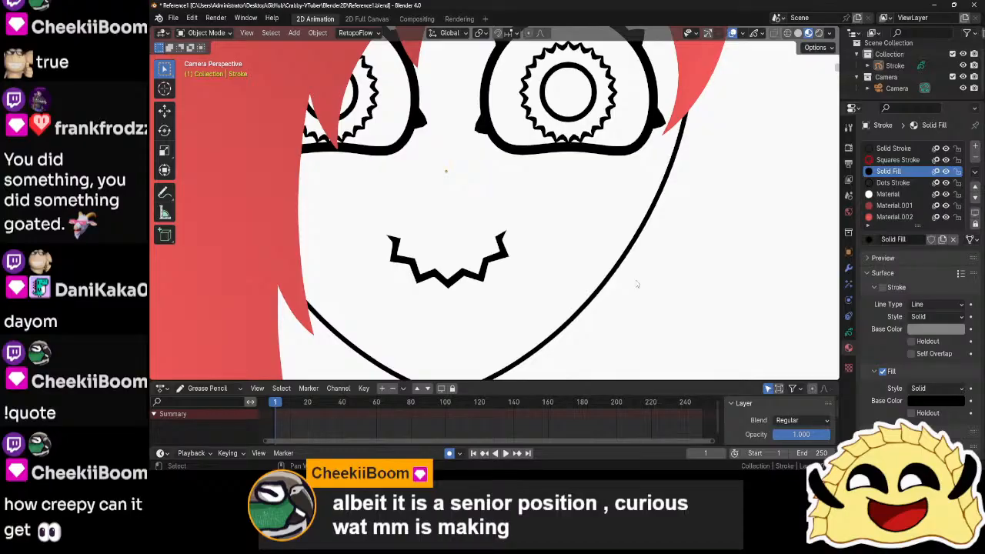
pyautogui.press('Home')
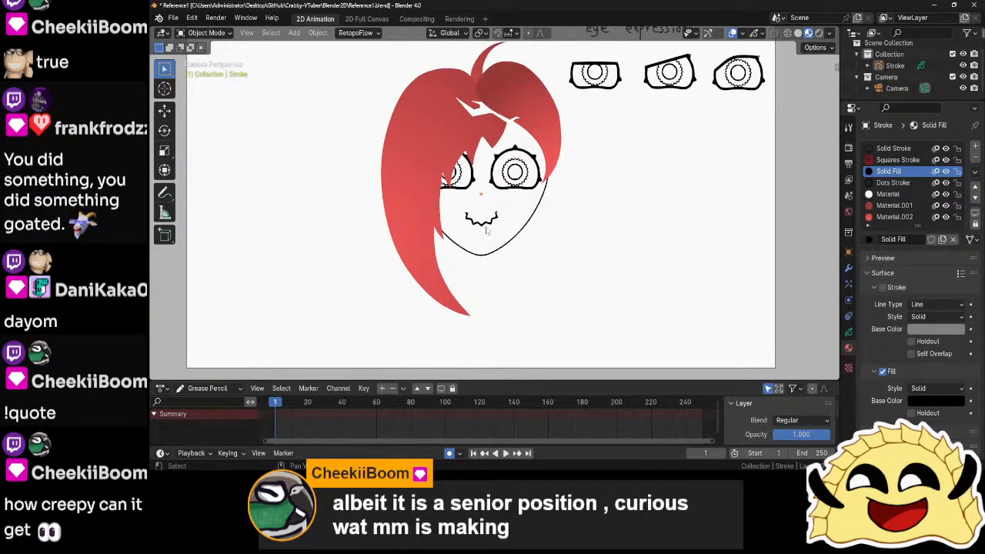
pyautogui.scroll(3, 489, 243)
pyautogui.scroll(-4, 490, 246)
pyautogui.scroll(-1, 490, 247)
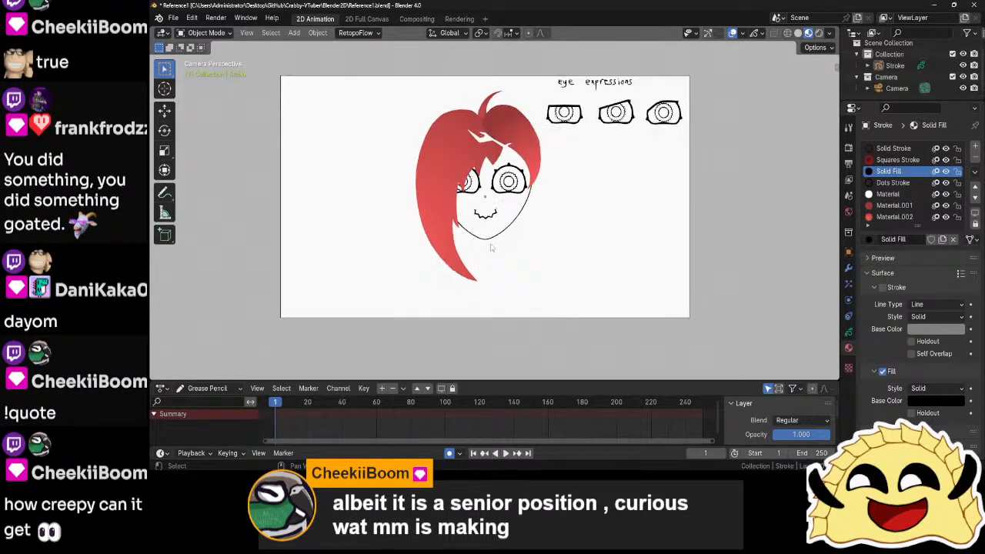
pyautogui.scroll(5, 491, 248)
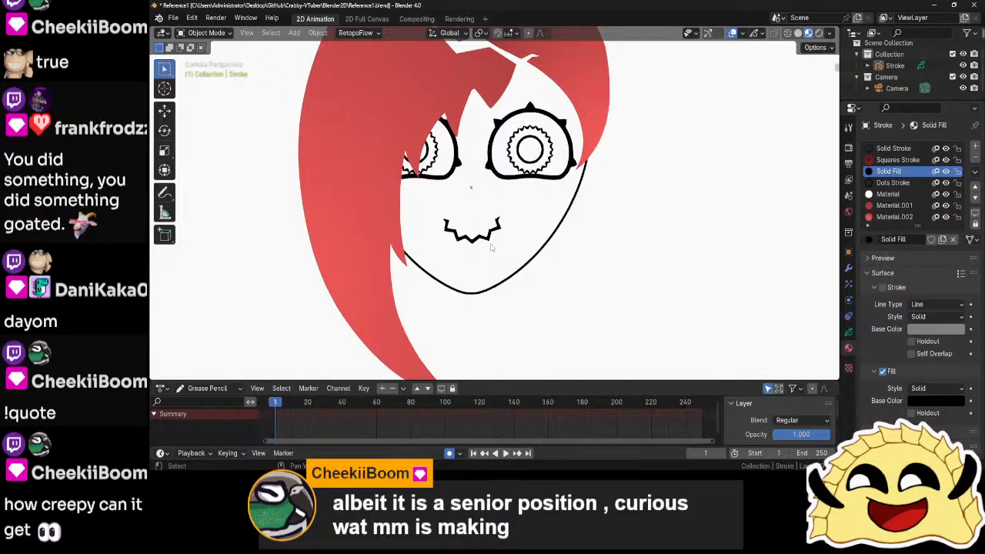
pyautogui.scroll(1, 491, 247)
pyautogui.scroll(-5, 490, 247)
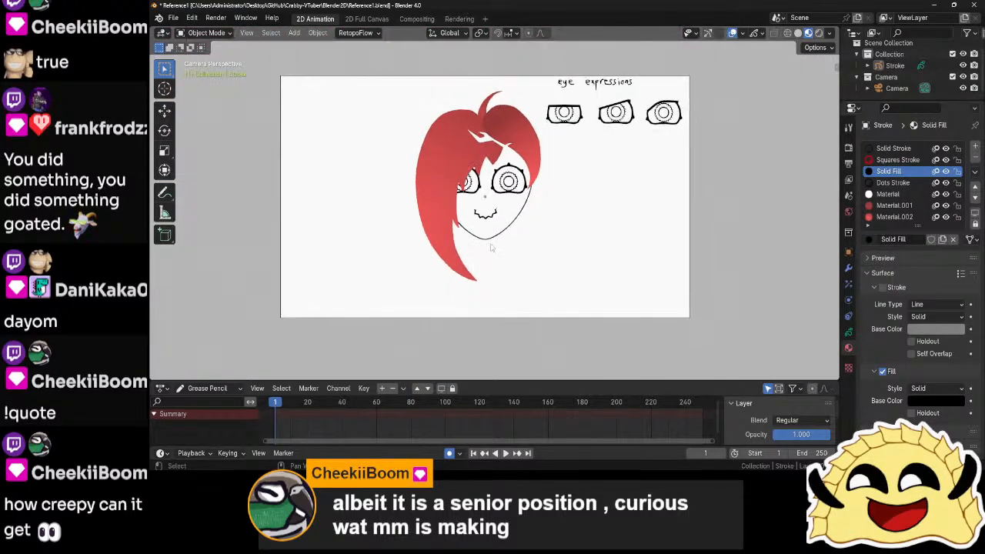
pyautogui.scroll(4, 491, 247)
pyautogui.scroll(5, 491, 247)
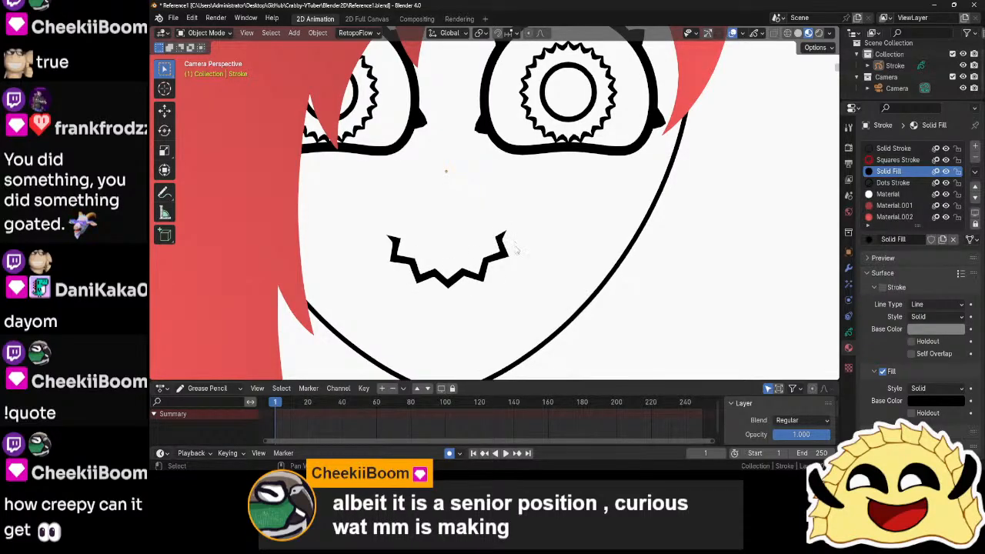
pyautogui.scroll(-6, 631, 260)
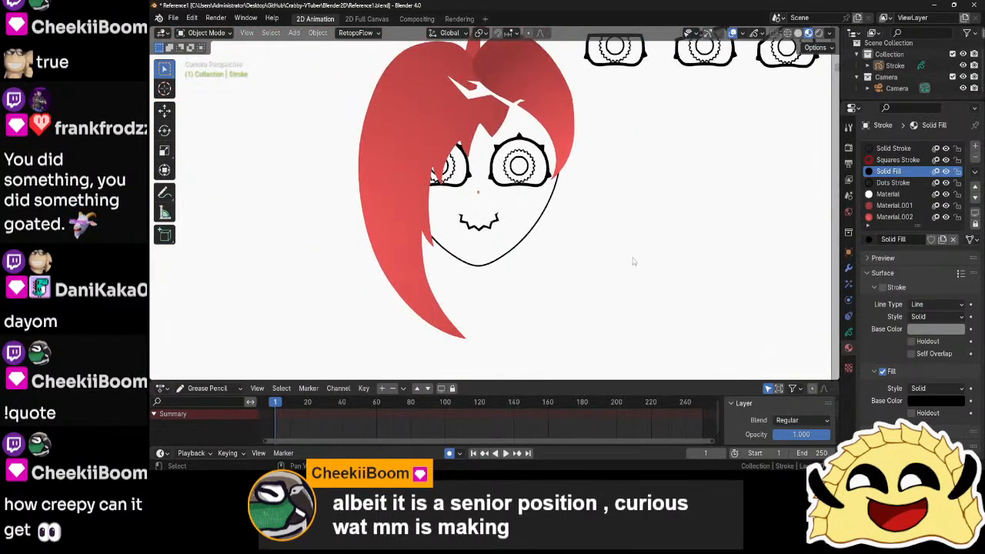
# - Put the Stroke object into Edit Mode, deselect the mouth points and save Reference1.blend
pyautogui.click(532, 234)
pyautogui.hotkey('ctrl', 'Tab')
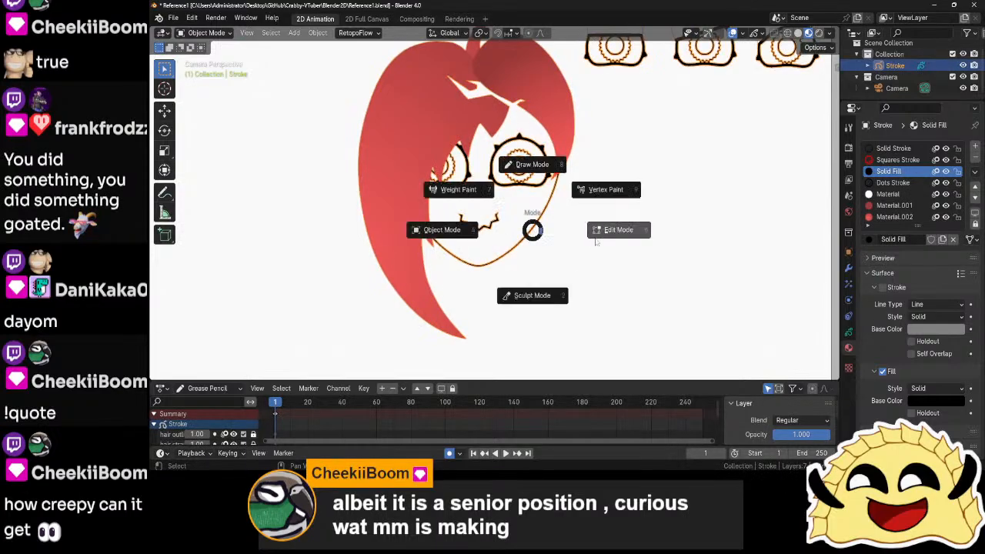
pyautogui.click(596, 240)
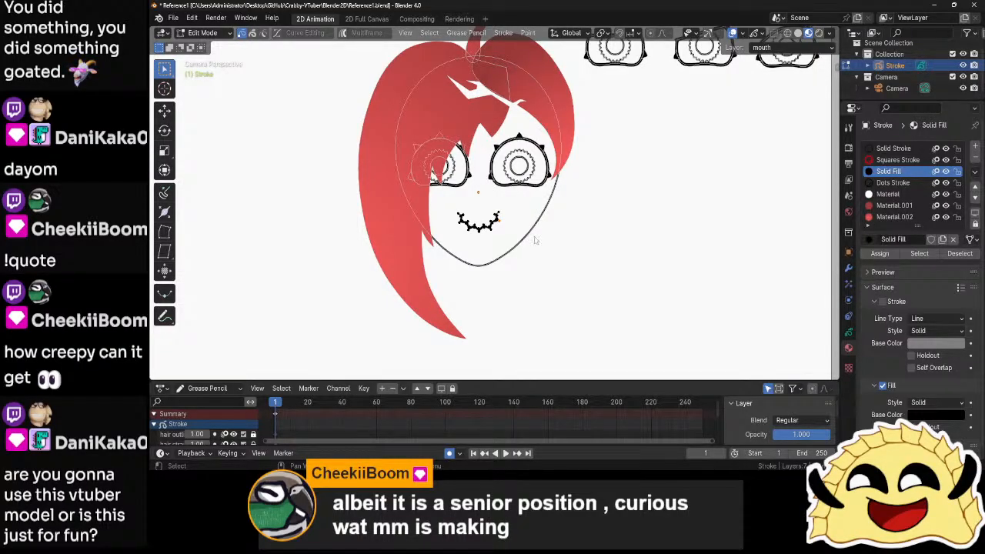
pyautogui.click(658, 293)
pyautogui.hotkey('ctrl', 's')
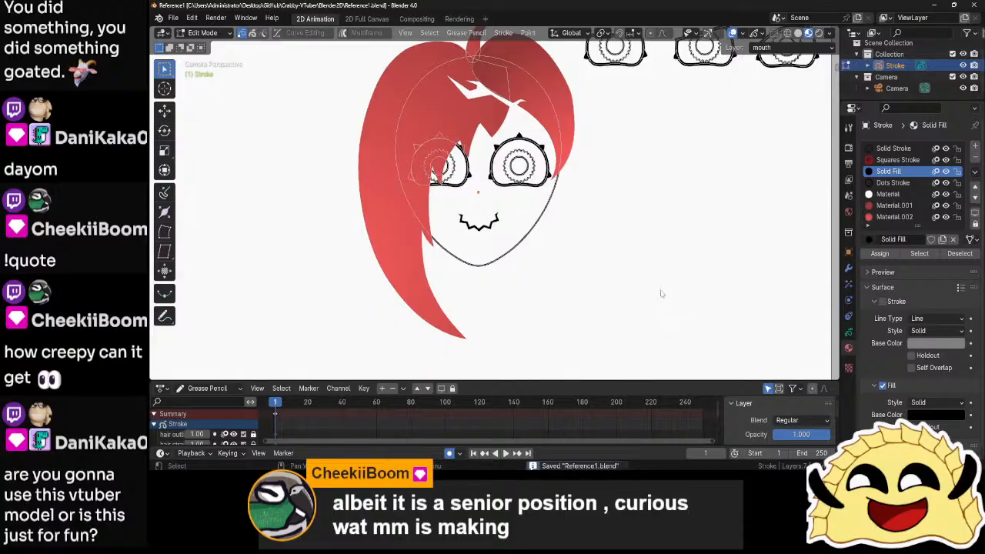
# - Switch to the browser window with the kirby eyes images and view the cute eyes drawings search
pyautogui.moveTo(300, 469)
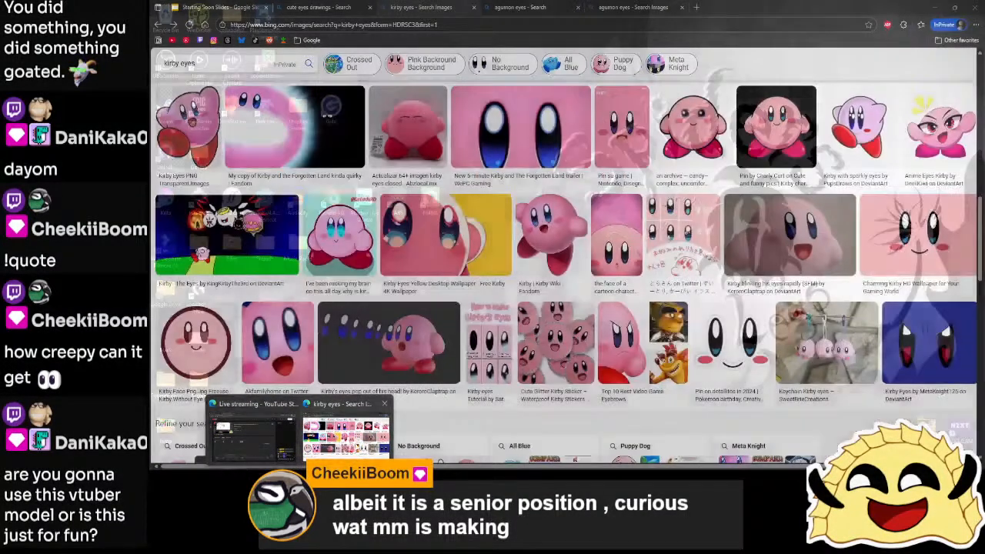
pyautogui.click(346, 434)
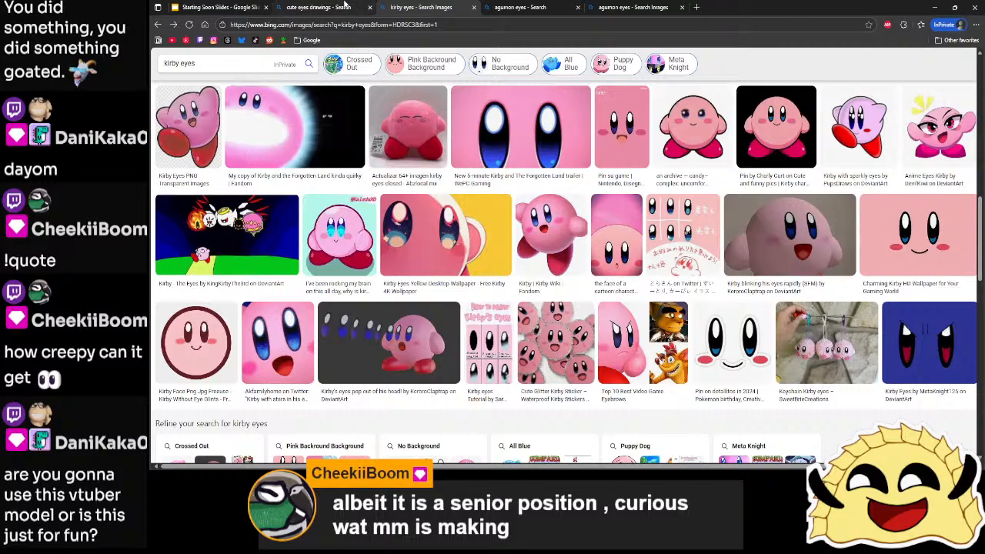
pyautogui.click(319, 7)
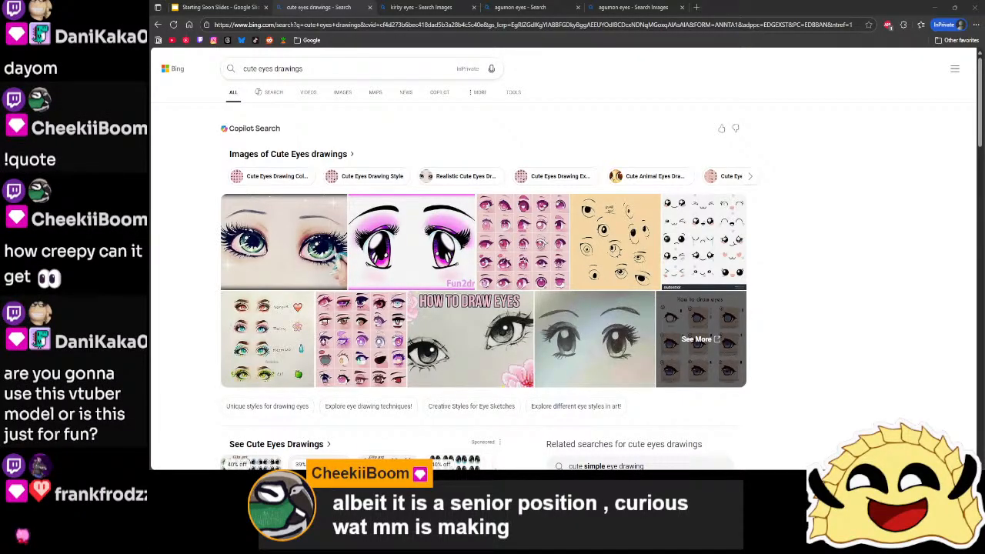
# - On the Rogi's Tutorials YouTube channel, play the "Shorts Compilation: Introductions to Blender" video and pause it during the intro
pyautogui.moveTo(984, 115); pyautogui.dragTo(760, 3)
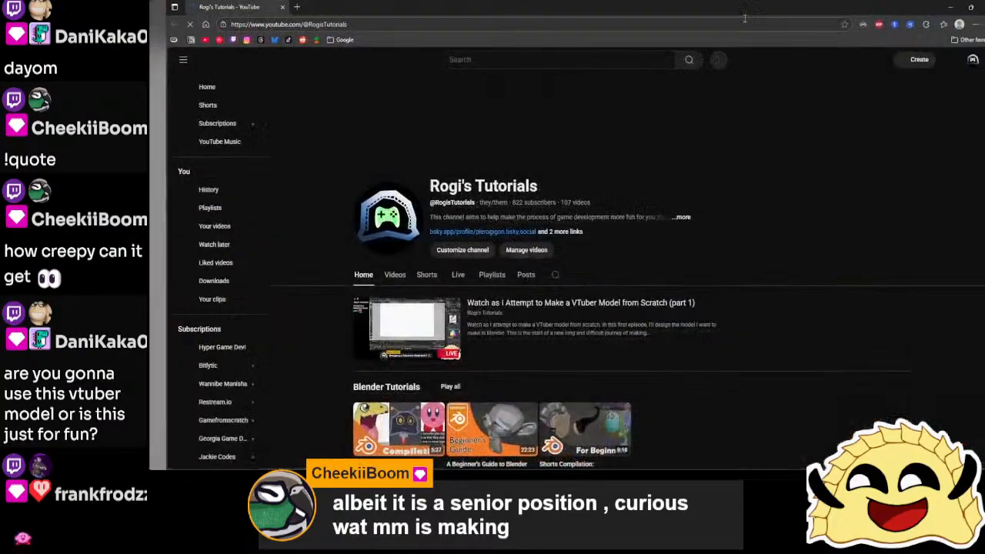
pyautogui.scroll(-1, 336, 202)
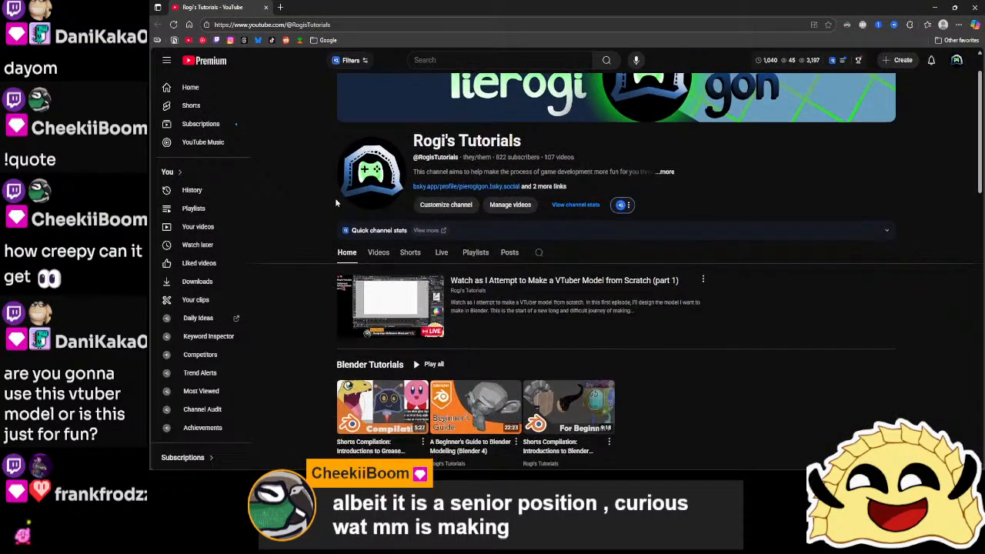
pyautogui.rightClick(207, 5)
pyautogui.click(252, 100)
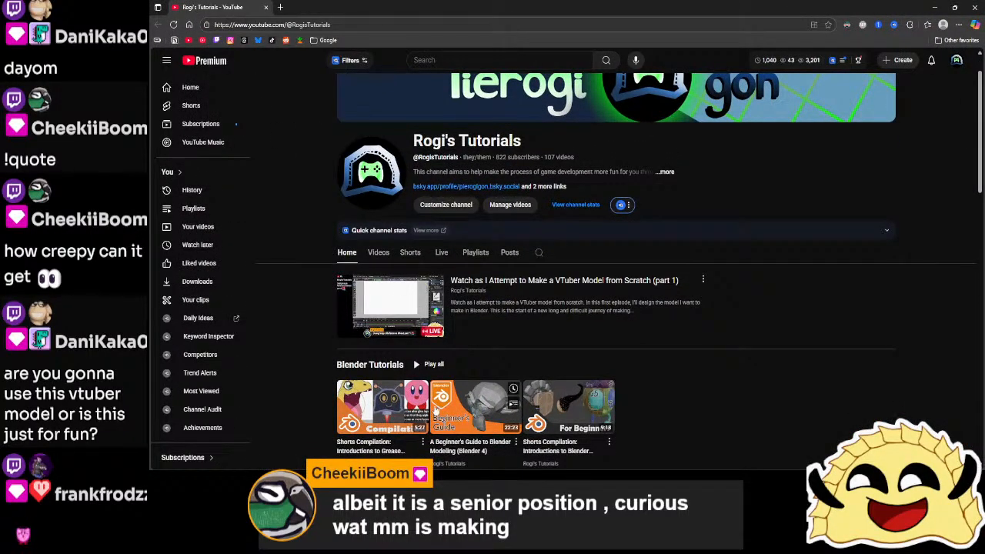
pyautogui.click(568, 405)
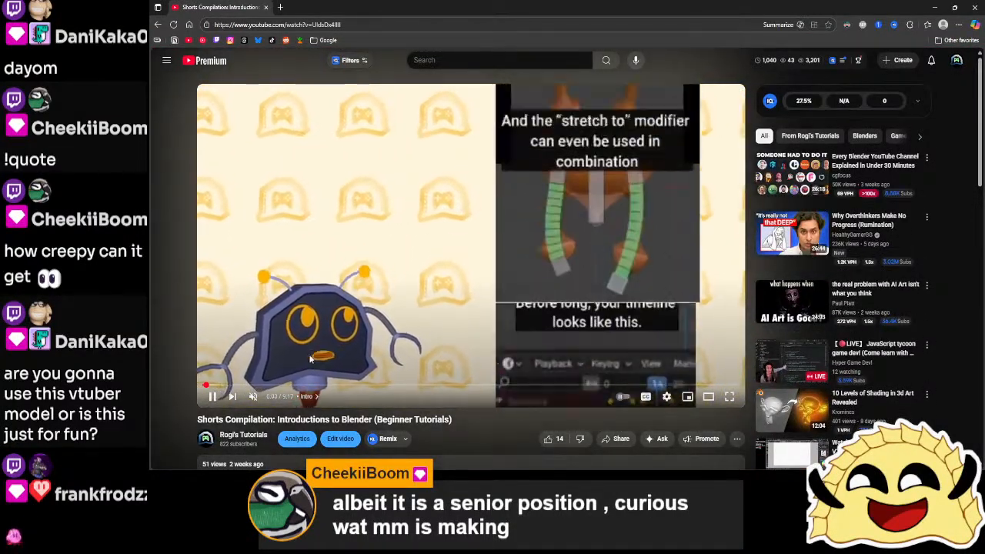
pyautogui.click(415, 311)
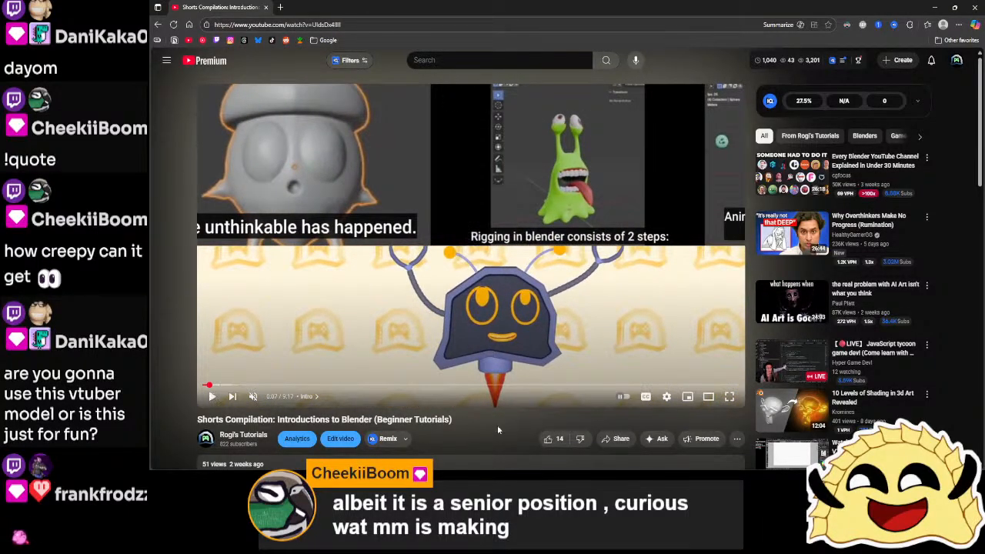
# - Switch back to Blender, save Reference1.blend and open the recent file PierogiTV Avatar.blend
pyautogui.hotkey('alt', 'Tab')
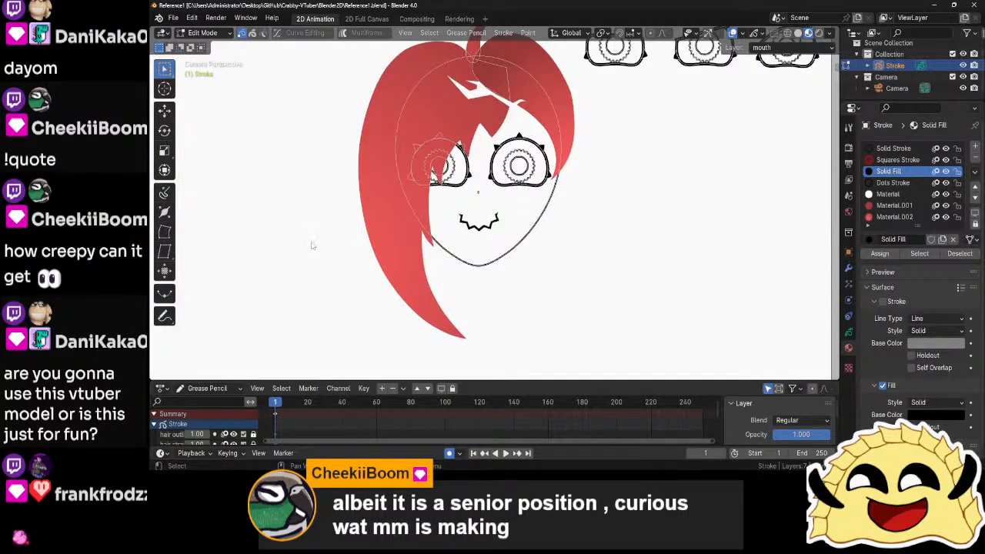
pyautogui.hotkey('ctrl', 's')
pyautogui.click(173, 18)
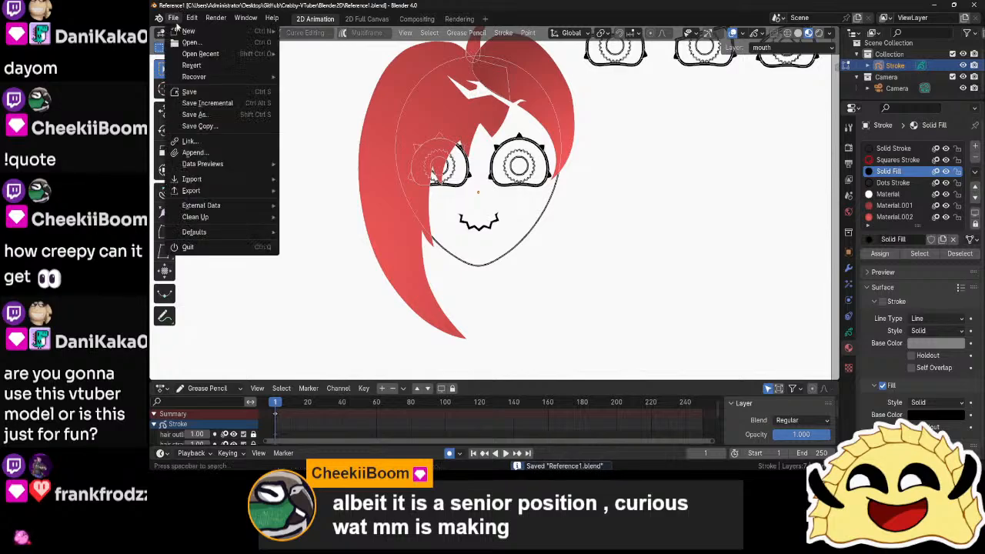
pyautogui.moveTo(201, 53)
pyautogui.click(321, 64)
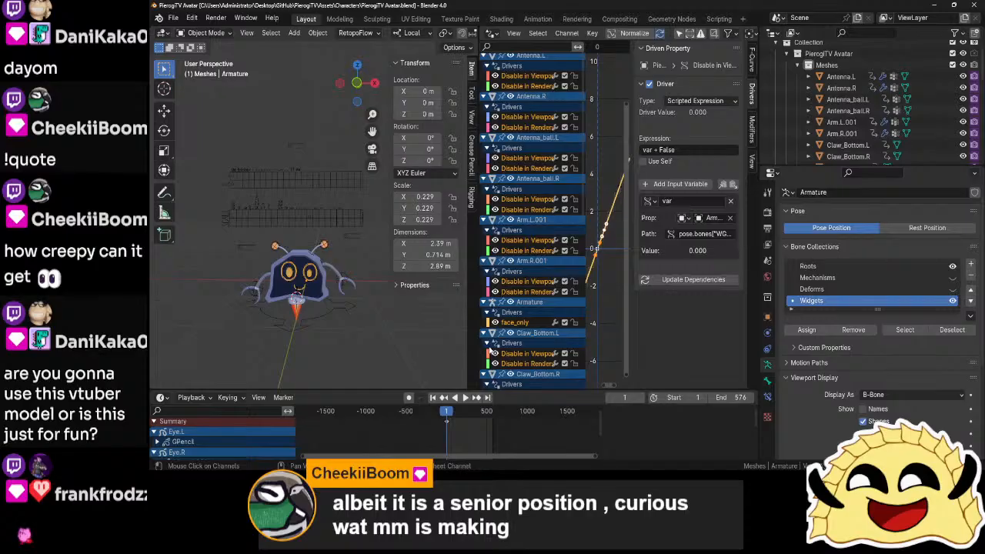
# - Widen the 3D viewport around the robot avatar by narrowing the neighbouring drivers editor
pyautogui.scroll(3, 333, 300)
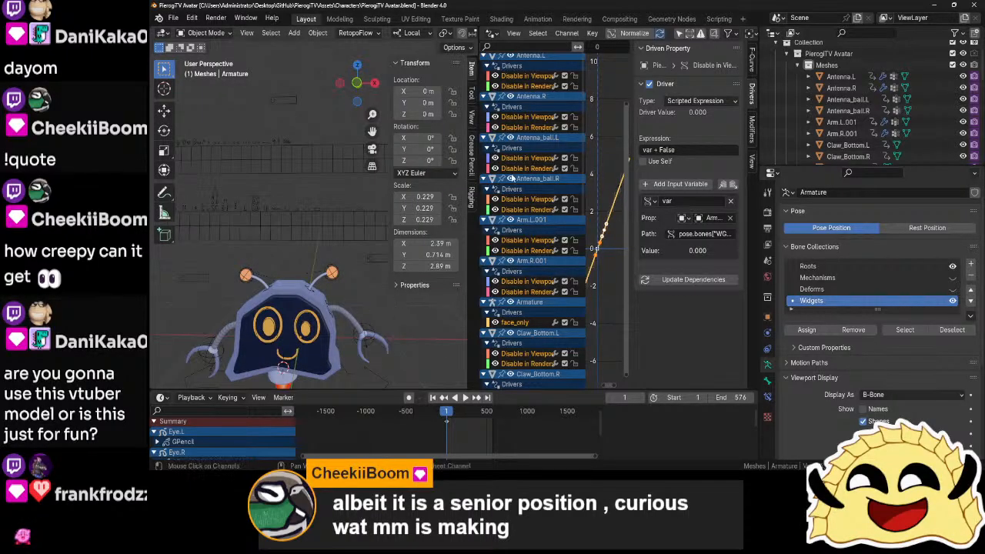
pyautogui.moveTo(629, 225); pyautogui.dragTo(739, 225)
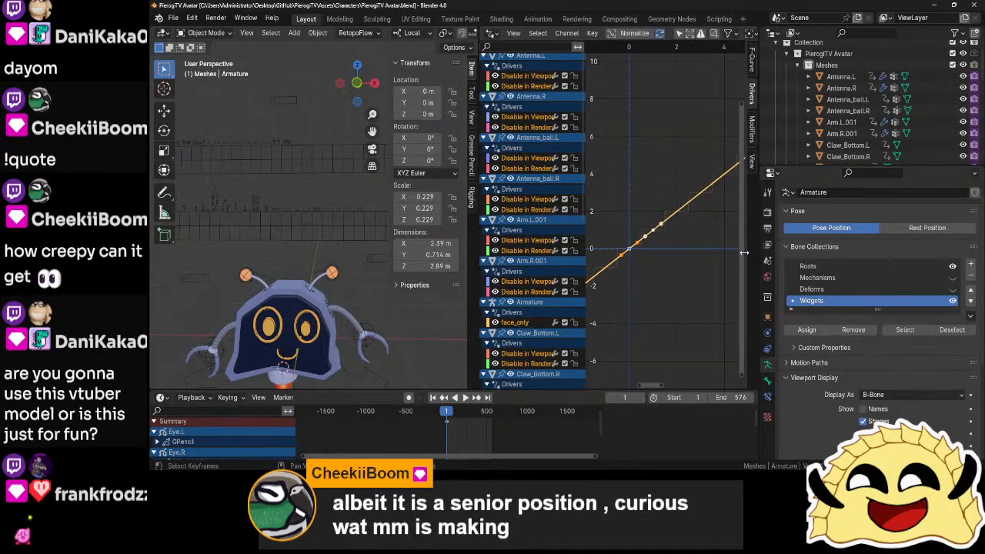
pyautogui.moveTo(478, 307); pyautogui.dragTo(646, 306)
pyautogui.scroll(-2, 503, 315)
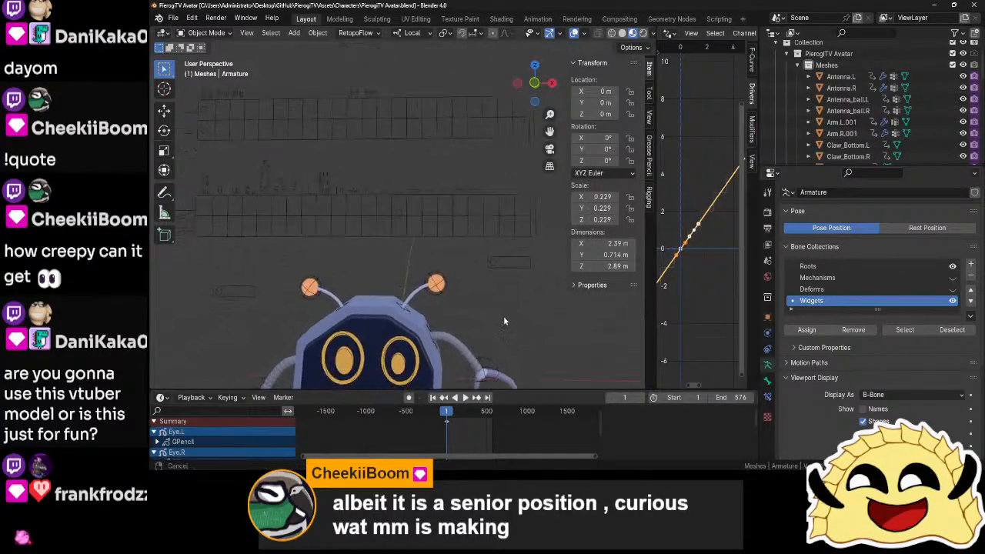
# - In Pose Mode, move the armature's WGT_MouthIndex bone along the mouth chart to about X -3.28 m, Z -0.37 m
pyautogui.click(430, 102)
pyautogui.hotkey('ctrl', 'Tab')
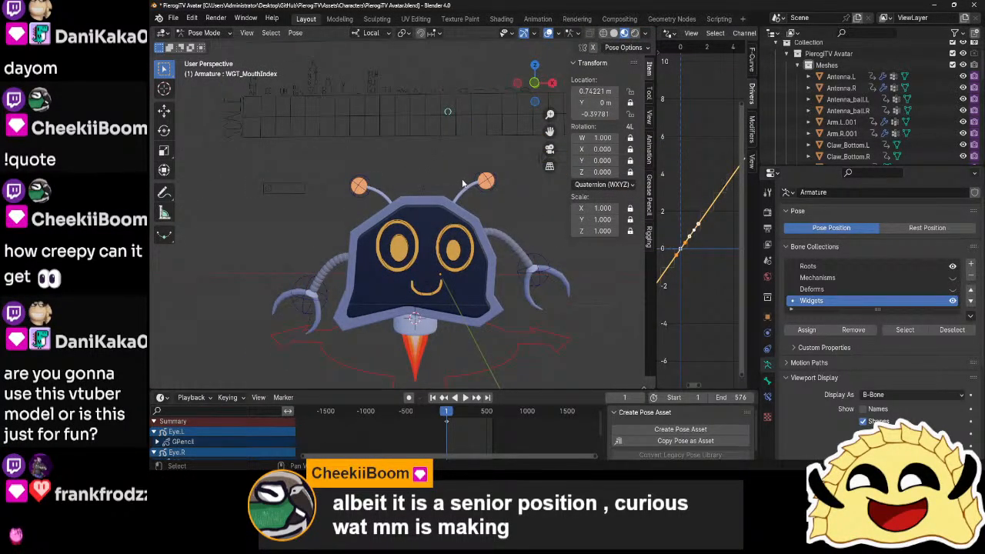
pyautogui.press('g')
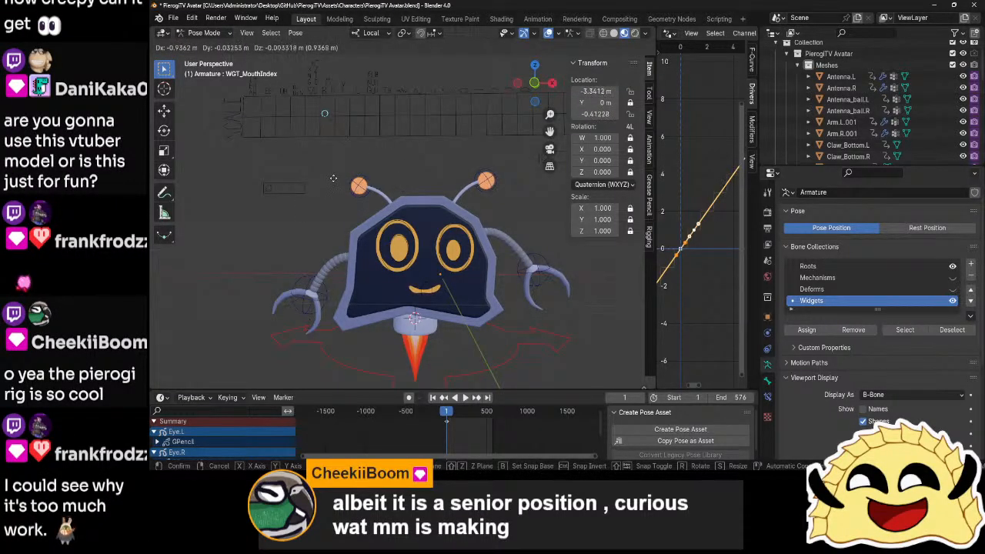
pyautogui.click(335, 179)
# - Set the timeline's playback sync mode to Sync to Audio
pyautogui.click(190, 397)
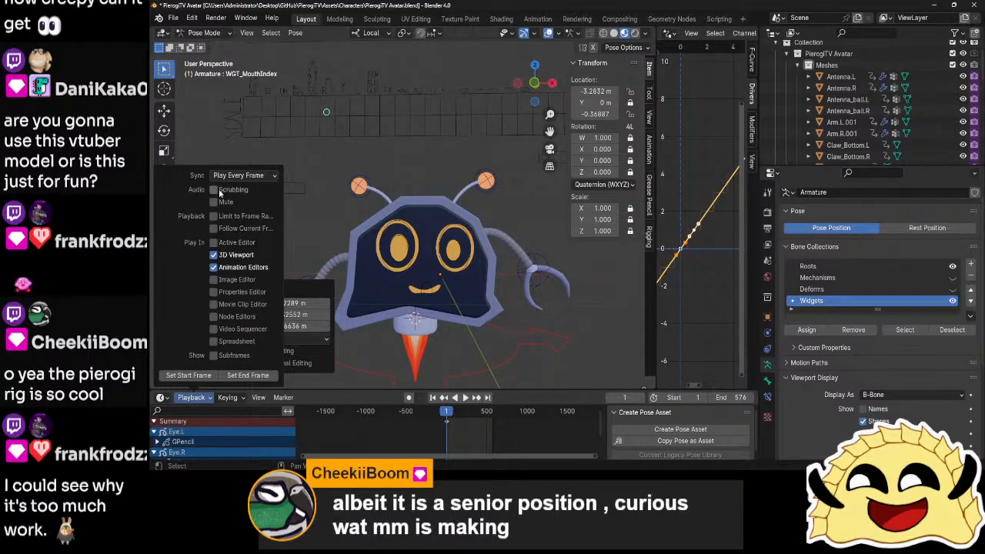
pyautogui.click(235, 177)
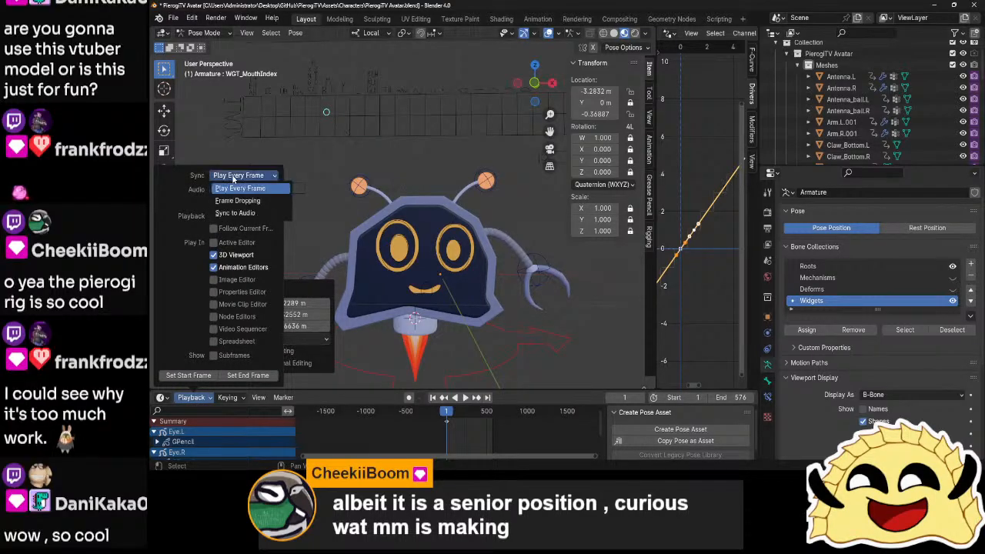
pyautogui.click(240, 214)
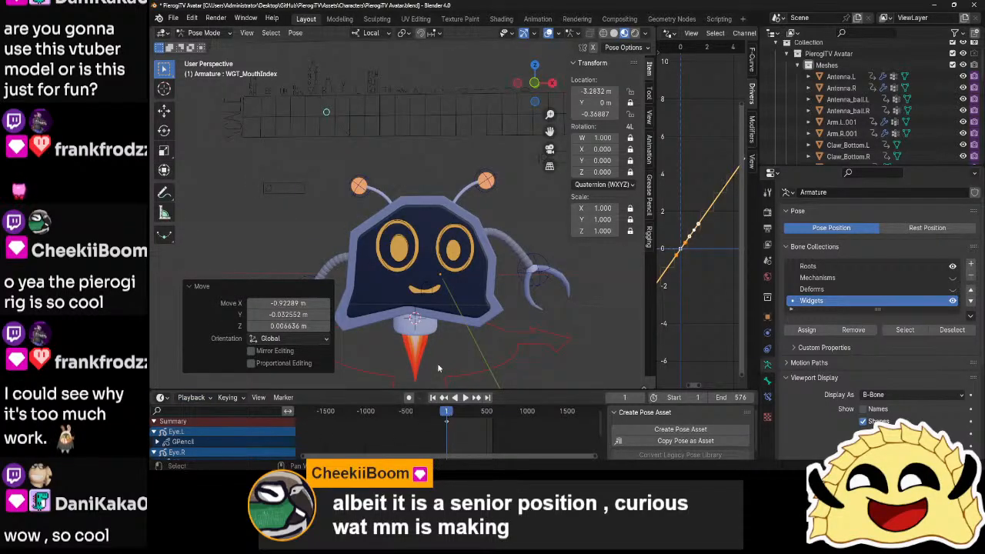
# - Examine the phoneme labels along the mouth chart above the robot avatar
pyautogui.keyDown('shift'); pyautogui.moveTo(376, 161); pyautogui.dragTo(450, 242, button='middle'); pyautogui.keyUp('shift')
pyautogui.scroll(6, 358, 197)
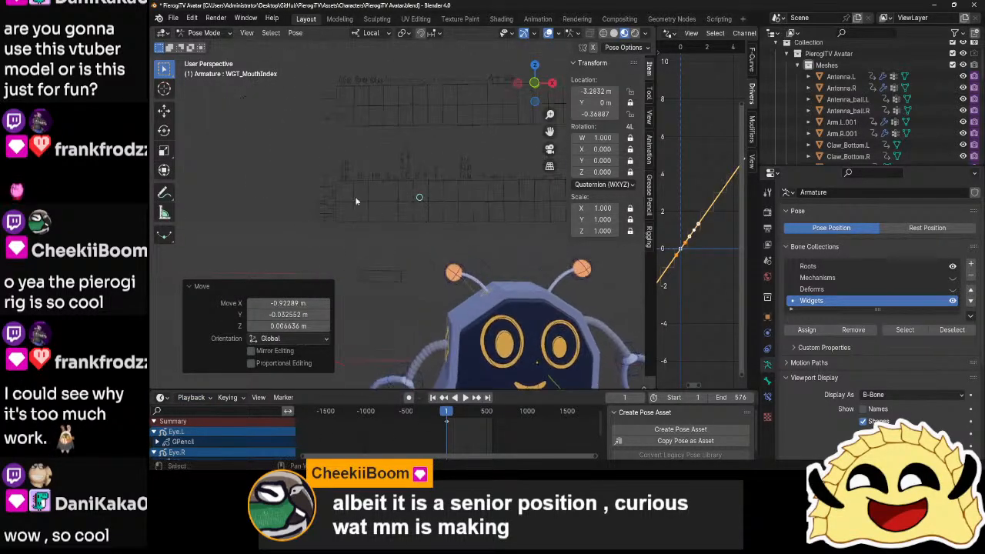
pyautogui.keyDown('shift'); pyautogui.moveTo(318, 164); pyautogui.dragTo(438, 233, button='middle'); pyautogui.keyUp('shift')
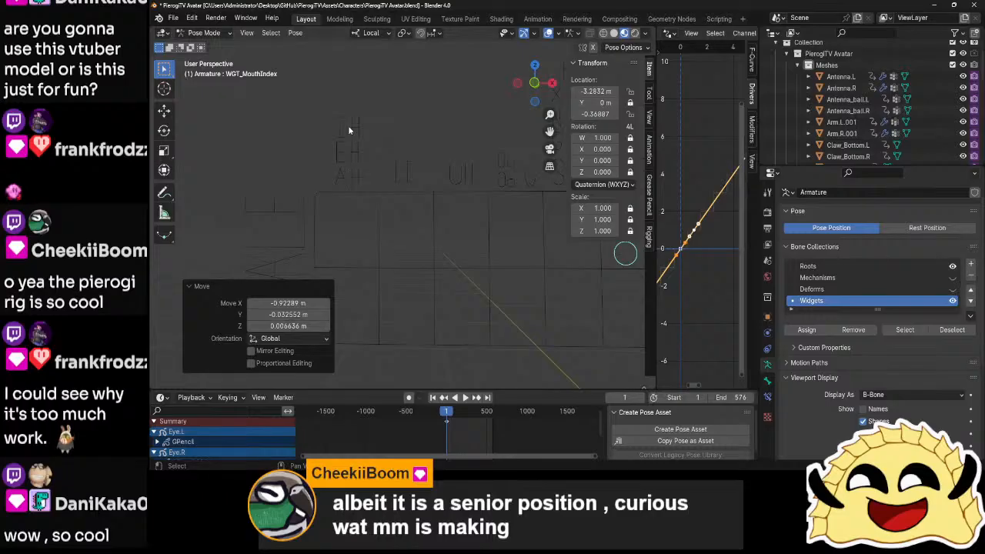
pyautogui.keyDown('shift'); pyautogui.moveTo(506, 189); pyautogui.dragTo(366, 235, button='middle'); pyautogui.keyUp('shift')
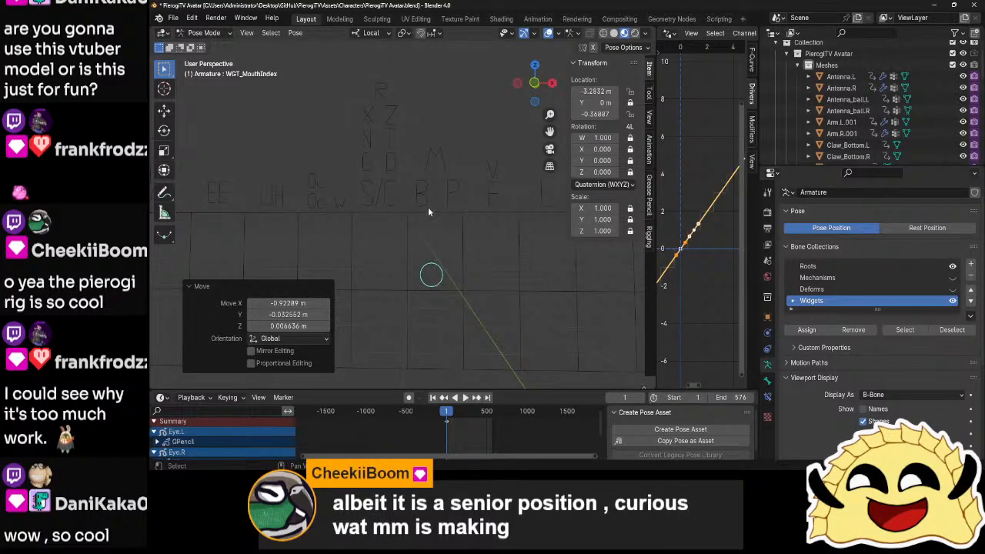
pyautogui.keyDown('shift'); pyautogui.moveTo(429, 212); pyautogui.dragTo(305, 198, button='middle'); pyautogui.keyUp('shift')
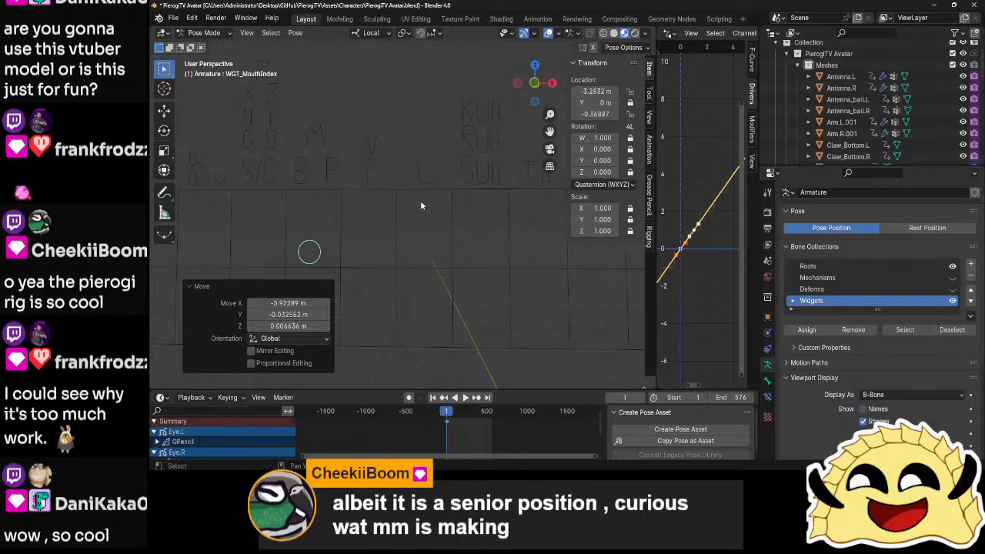
pyautogui.keyDown('shift'); pyautogui.moveTo(421, 206); pyautogui.dragTo(359, 220, button='middle'); pyautogui.keyUp('shift')
pyautogui.keyDown('shift'); pyautogui.moveTo(416, 259); pyautogui.dragTo(416, 207, button='middle'); pyautogui.keyUp('shift')
pyautogui.scroll(-7, 360, 216)
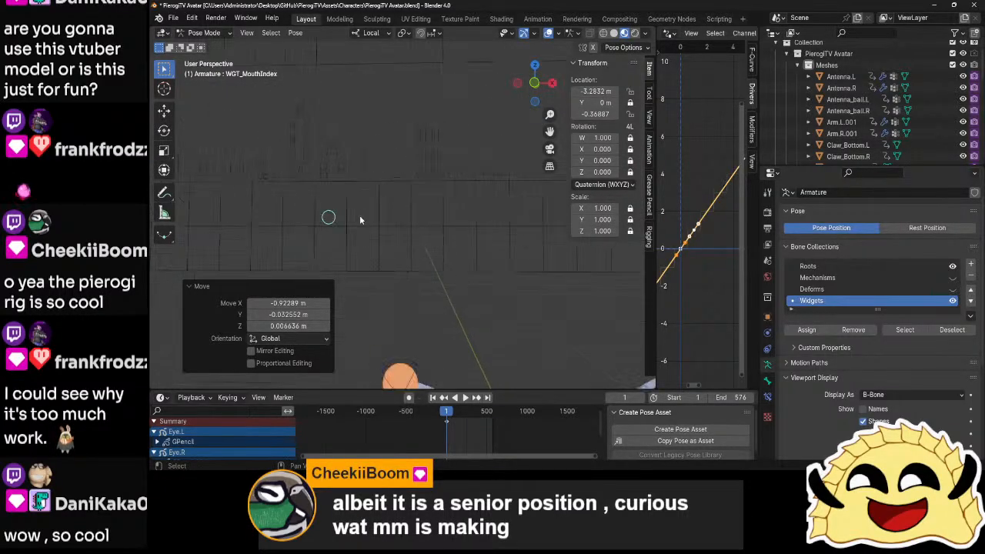
pyautogui.keyDown('shift'); pyautogui.moveTo(449, 297); pyautogui.dragTo(384, 198, button='middle'); pyautogui.keyUp('shift')
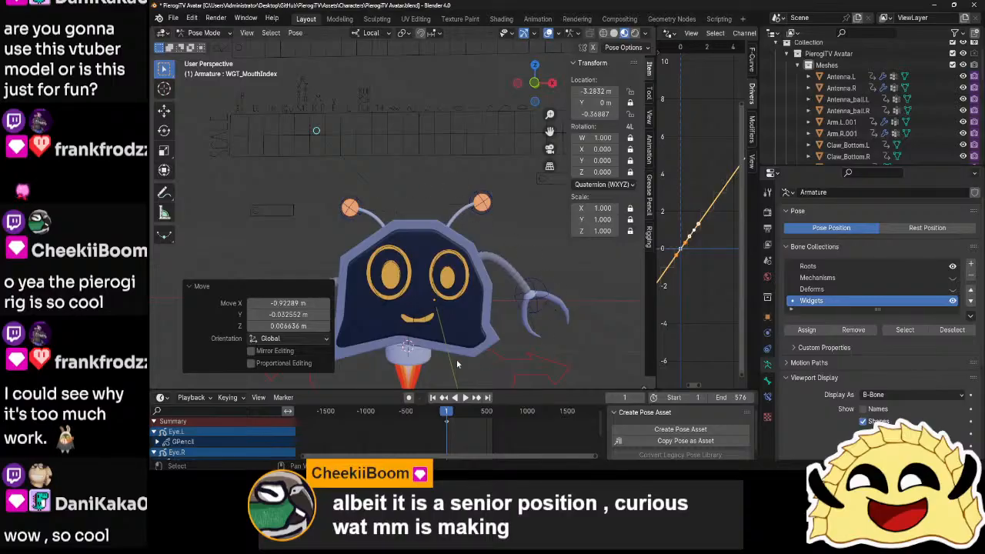
pyautogui.keyDown('shift'); pyautogui.moveTo(392, 297); pyautogui.dragTo(412, 308, button='middle'); pyautogui.keyUp('shift')
# - Try moving the WGT_MouthIndex bone to neighbouring chart cells to show other mouth shapes on the robot
pyautogui.press('g')
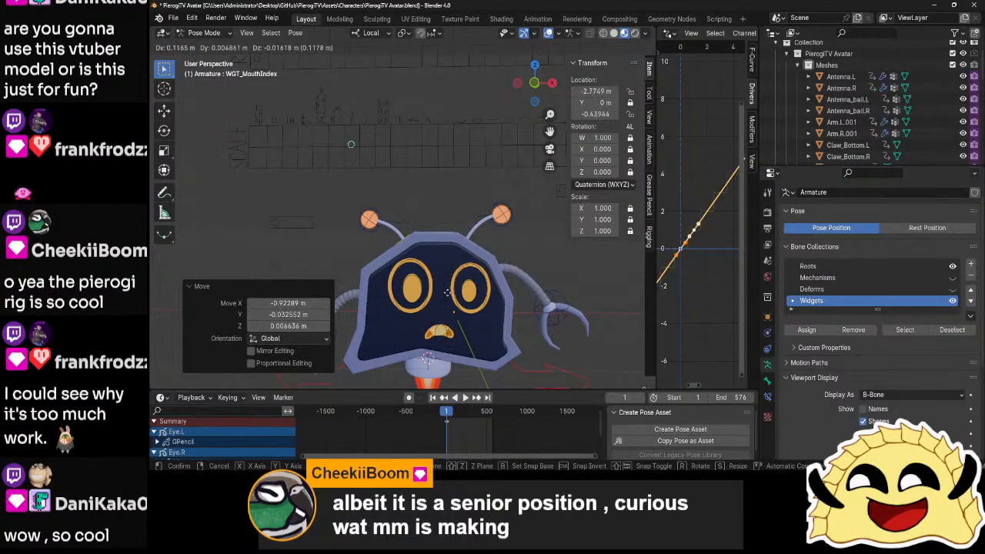
pyautogui.click(419, 302)
pyautogui.click(568, 344)
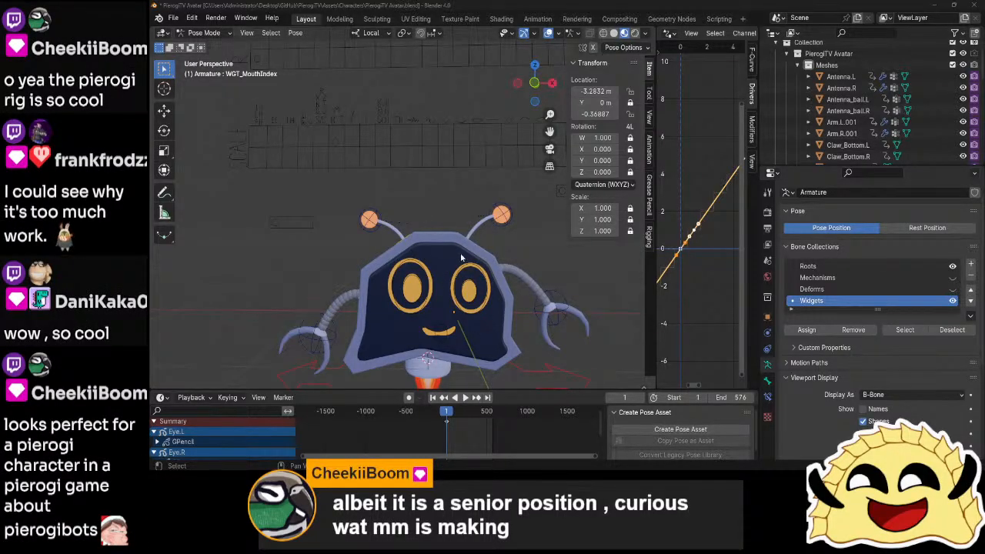
pyautogui.click(541, 255)
pyautogui.keyDown('shift'); pyautogui.moveTo(541, 273); pyautogui.dragTo(507, 217, button='middle'); pyautogui.keyUp('shift')
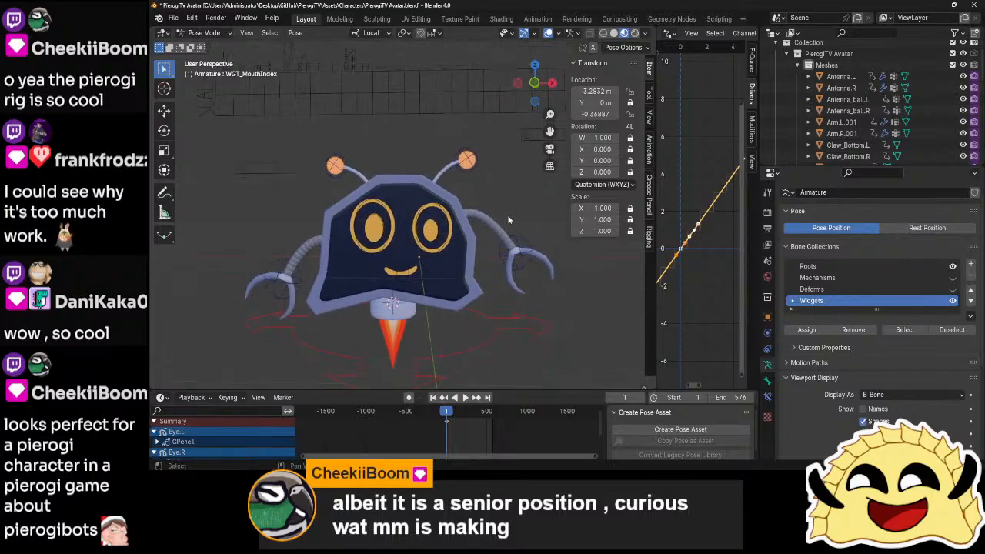
# - Switch to the browser, play the Shorts Compilation video to about 0:19, and close its tab
pyautogui.click(935, 5)
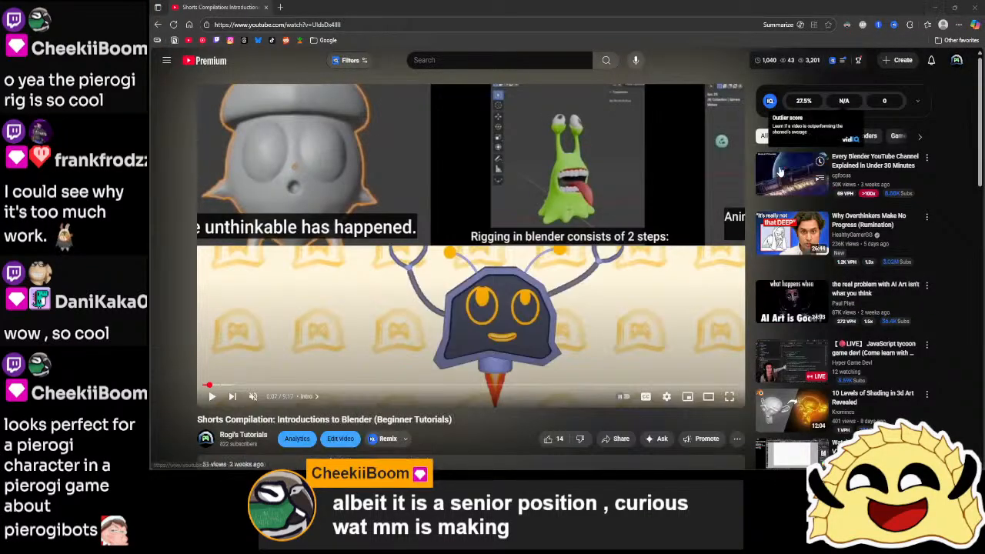
pyautogui.click(571, 337)
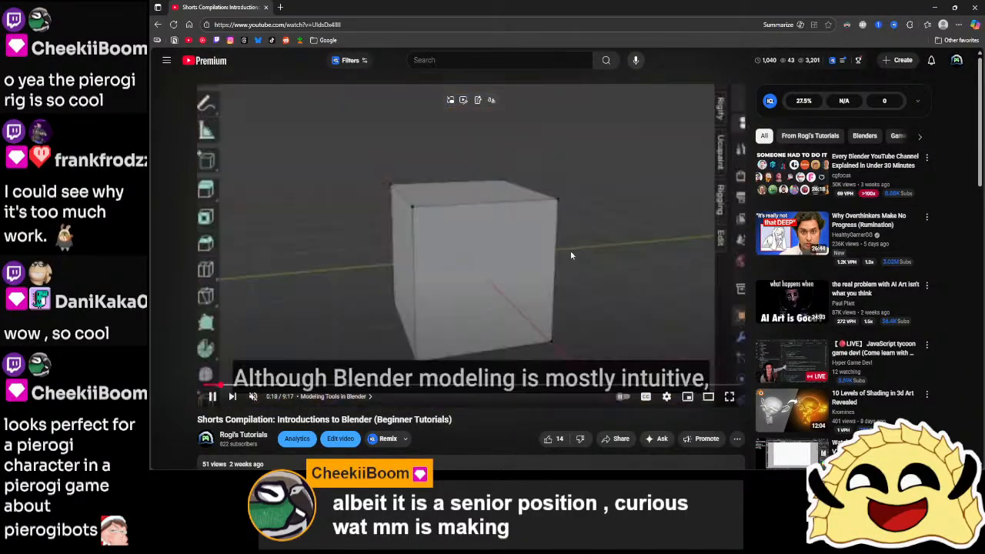
pyautogui.click(558, 260)
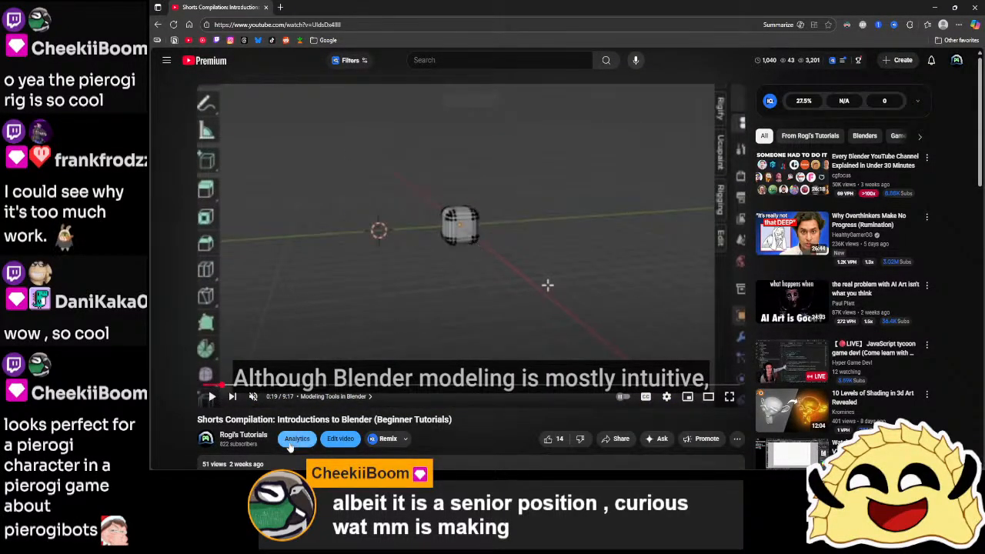
pyautogui.click(267, 7)
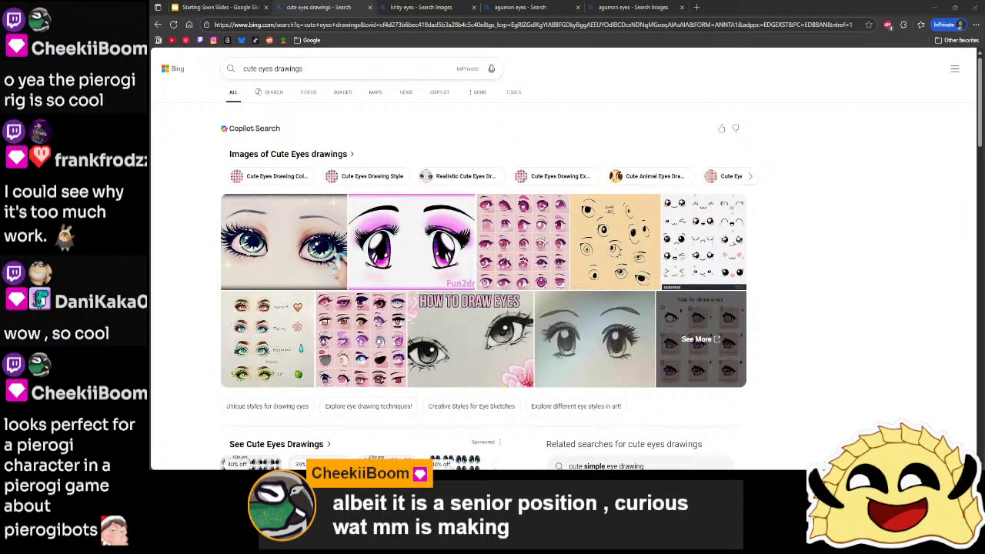
# - Switch back to Blender and close PierogiTV Avatar.blend without saving its changes
pyautogui.hotkey('alt', 'Tab')
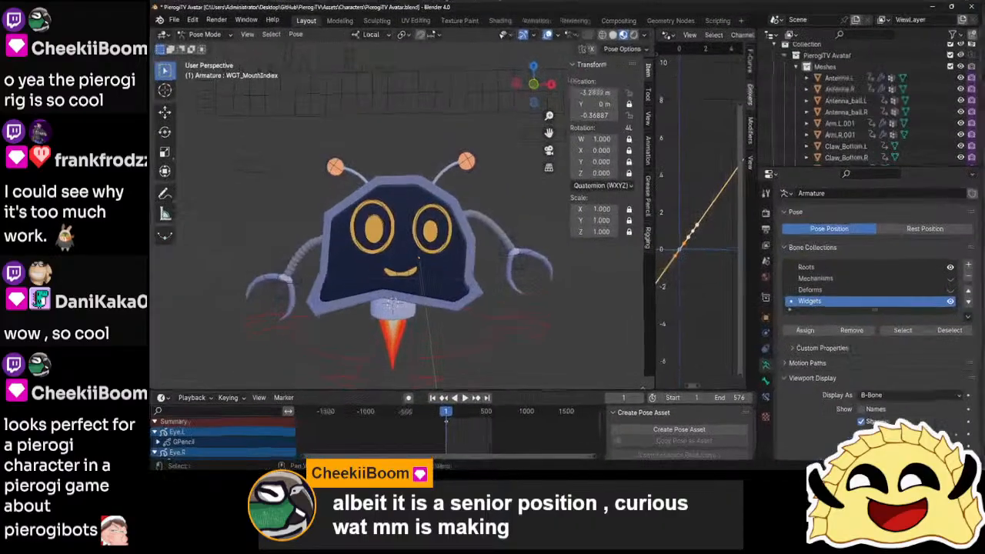
pyautogui.click(974, 5)
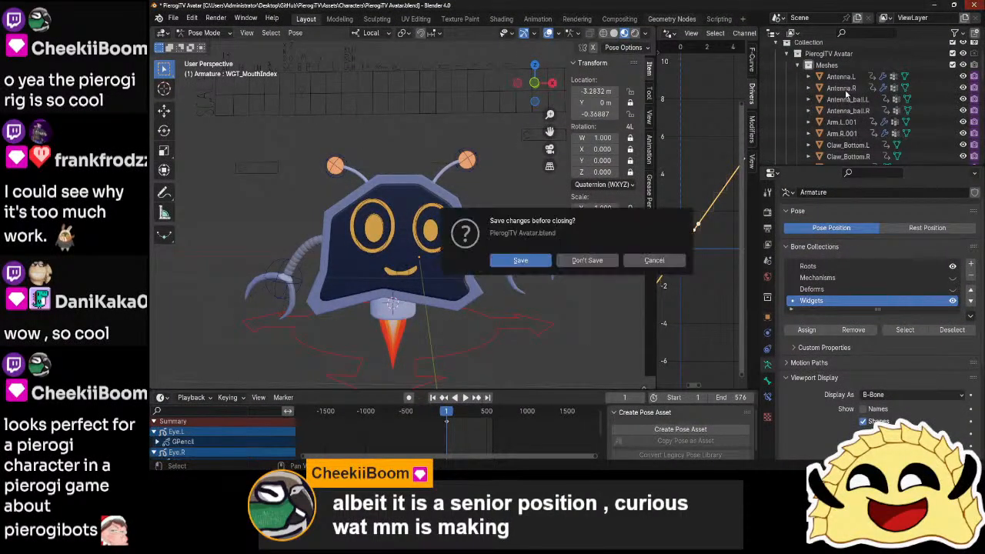
pyautogui.click(585, 260)
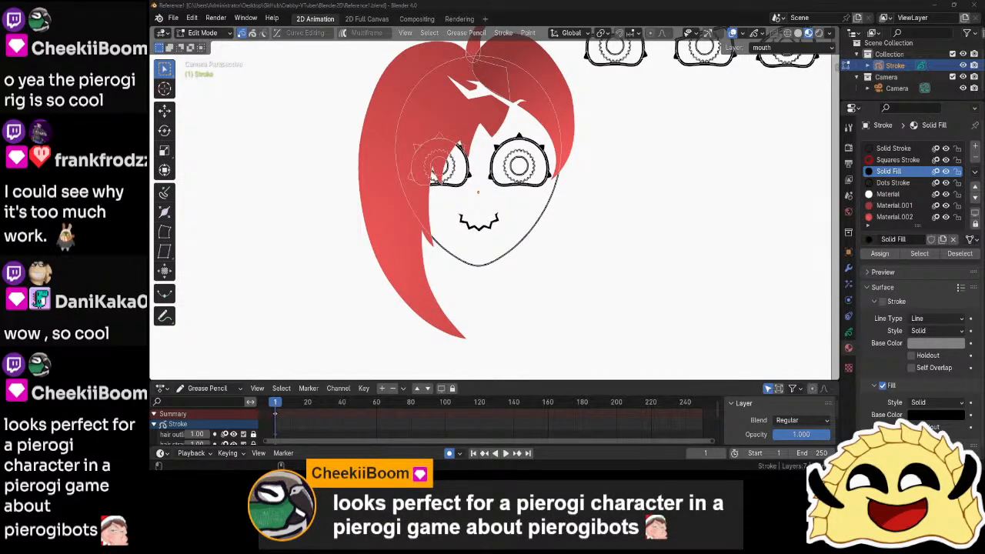
# - In Reference1.blend, keep the Stroke object in Edit Mode and make the headoutline layer active
pyautogui.click(659, 275)
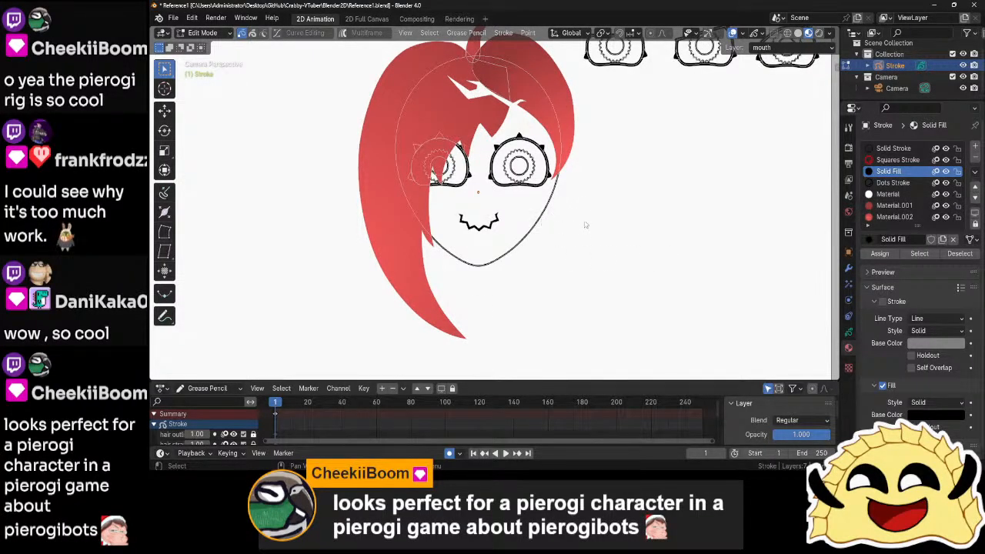
pyautogui.hotkey('ctrl', 'Tab')
pyautogui.hotkey('ctrl', 'Tab')
pyautogui.click(849, 333)
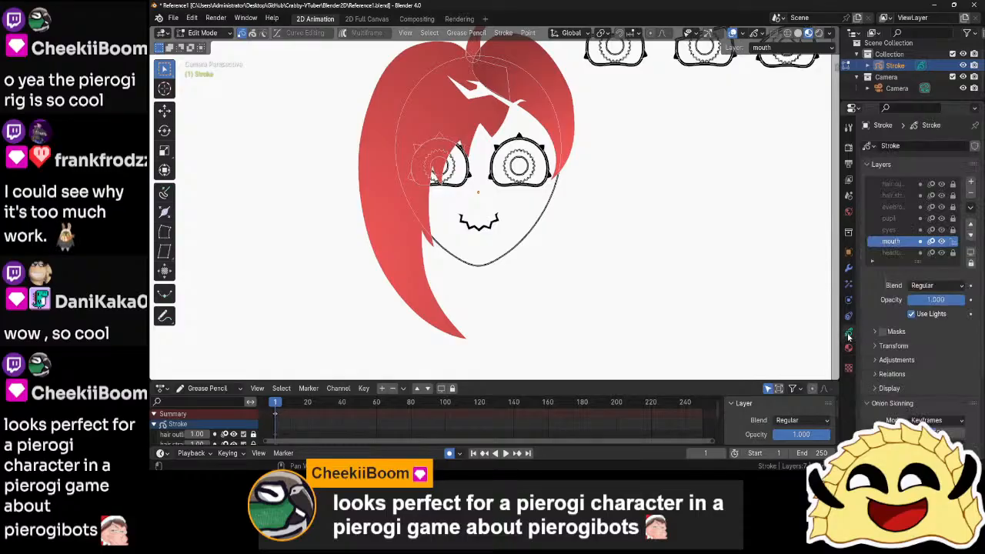
pyautogui.scroll(-3, 897, 254)
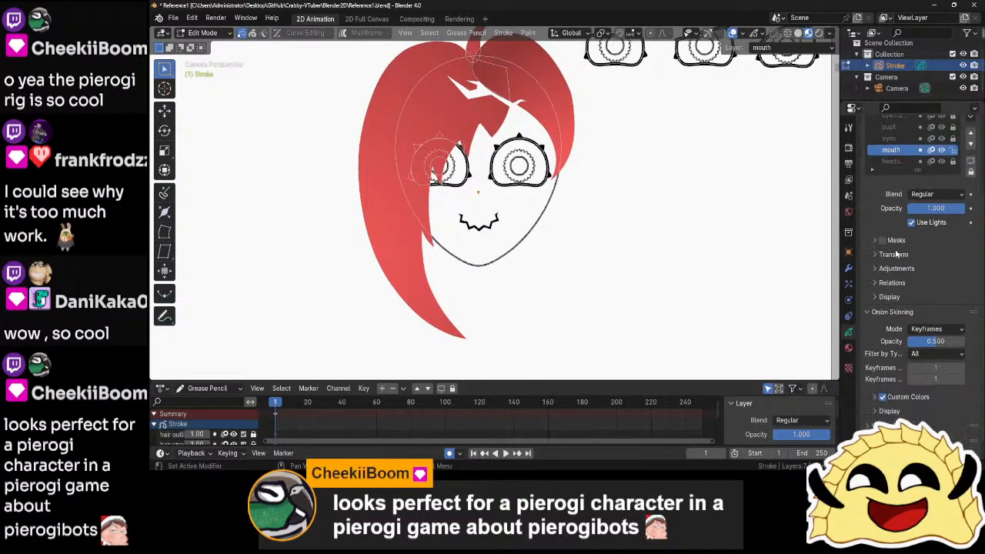
pyautogui.click(892, 162)
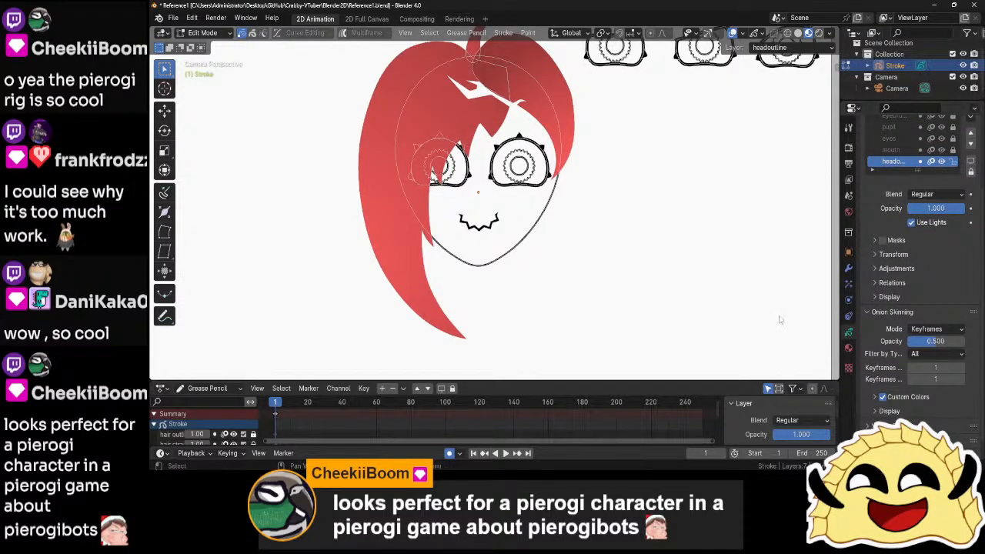
# - Add a material slot to the Stroke object and fill it with an independent copy of Material.002
pyautogui.scroll(3, 782, 305)
pyautogui.click(849, 347)
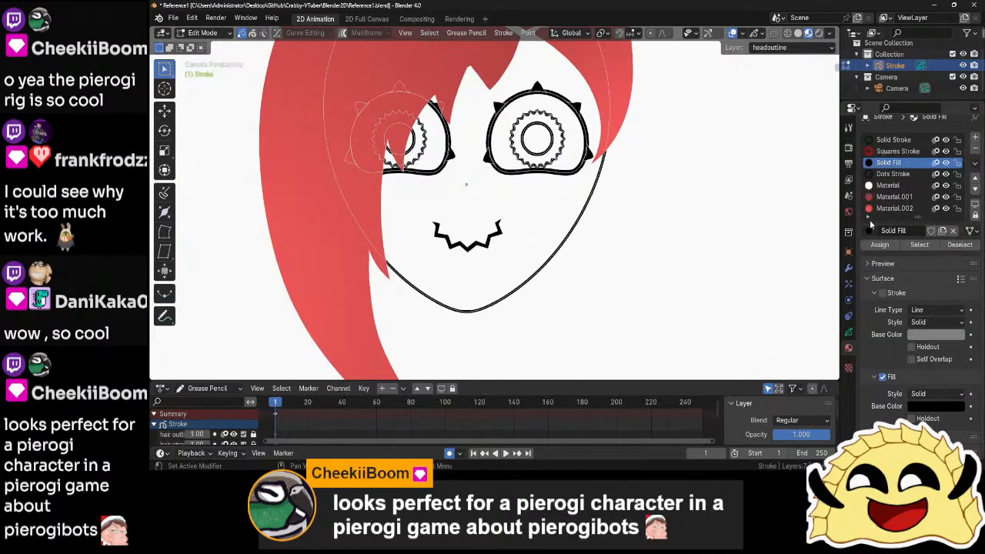
pyautogui.click(893, 198)
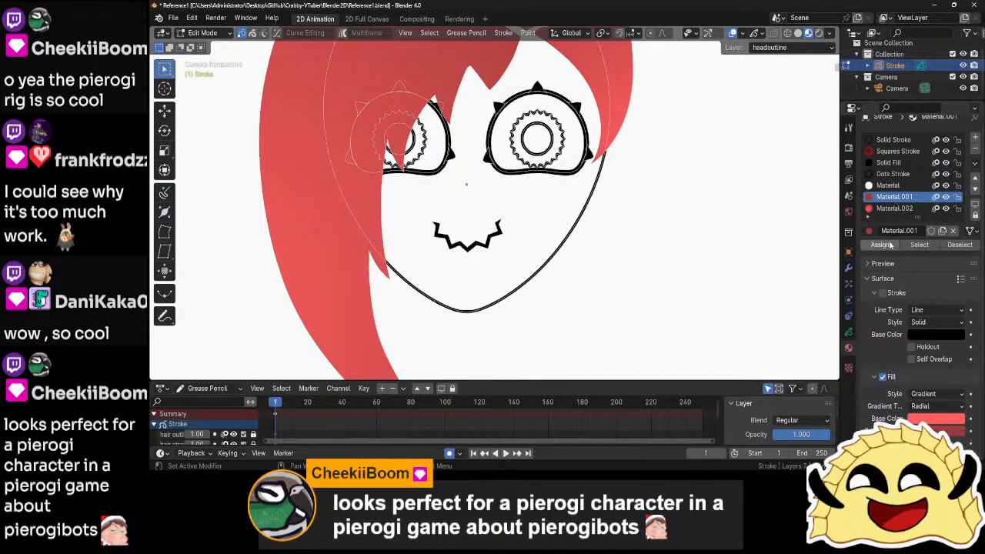
pyautogui.click(974, 140)
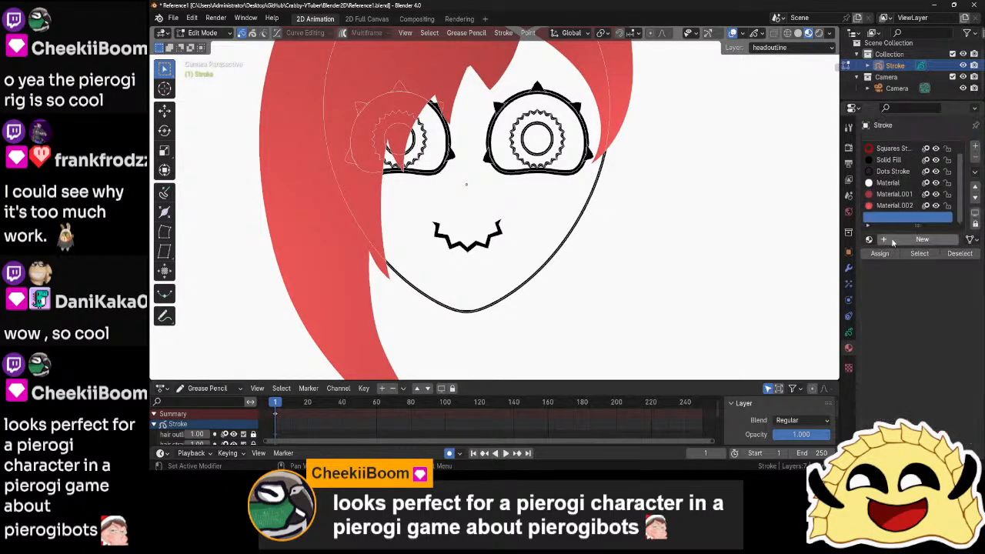
pyautogui.click(868, 239)
pyautogui.click(854, 284)
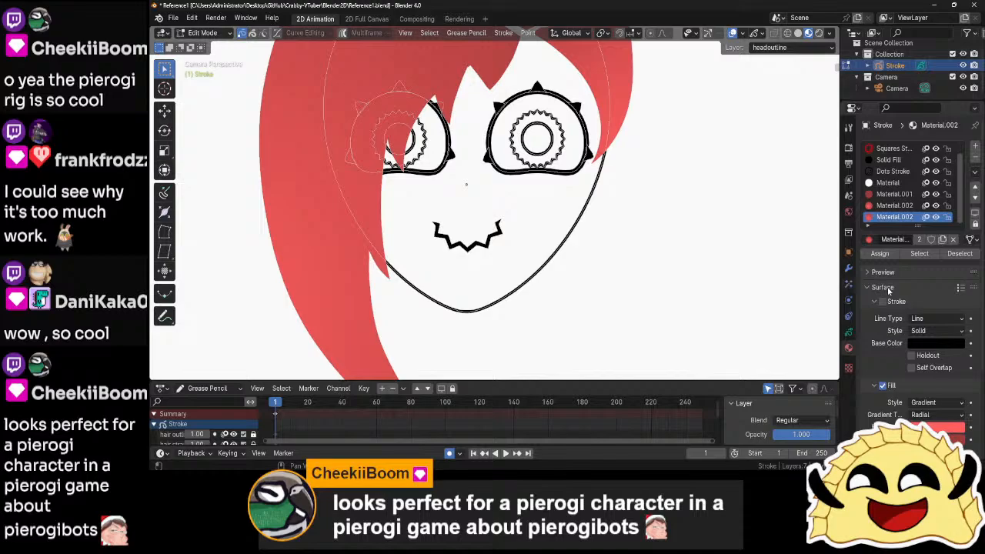
pyautogui.click(919, 239)
# - Set the new material's radial gradient fill to a light peach base colour and an orange secondary colour
pyautogui.click(935, 428)
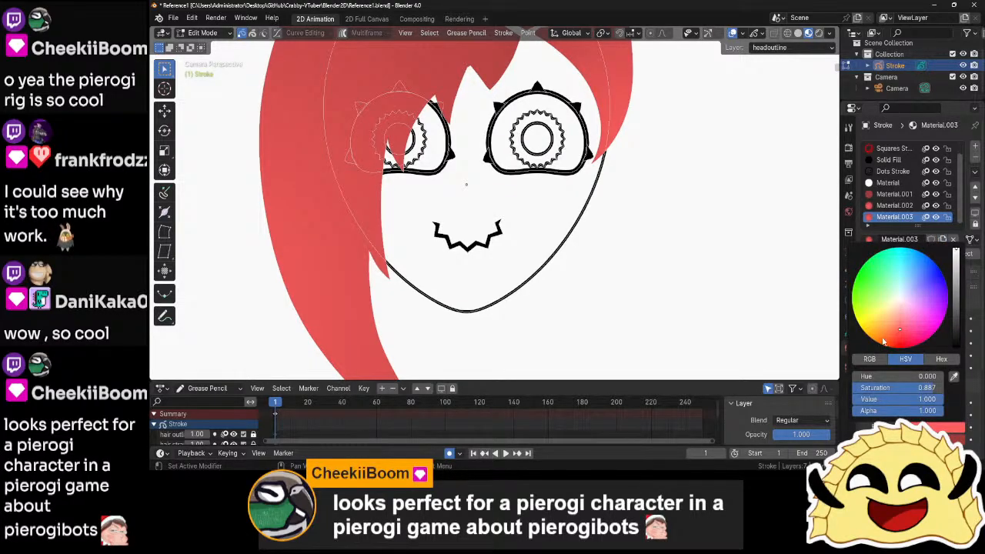
pyautogui.moveTo(891, 311); pyautogui.dragTo(888, 311)
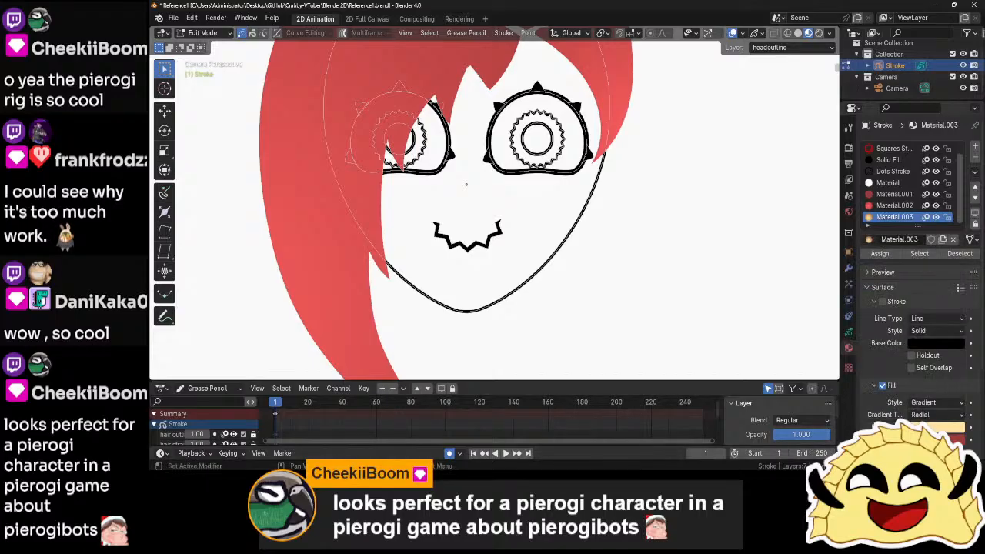
pyautogui.click(918, 438)
pyautogui.moveTo(882, 350); pyautogui.dragTo(881, 347)
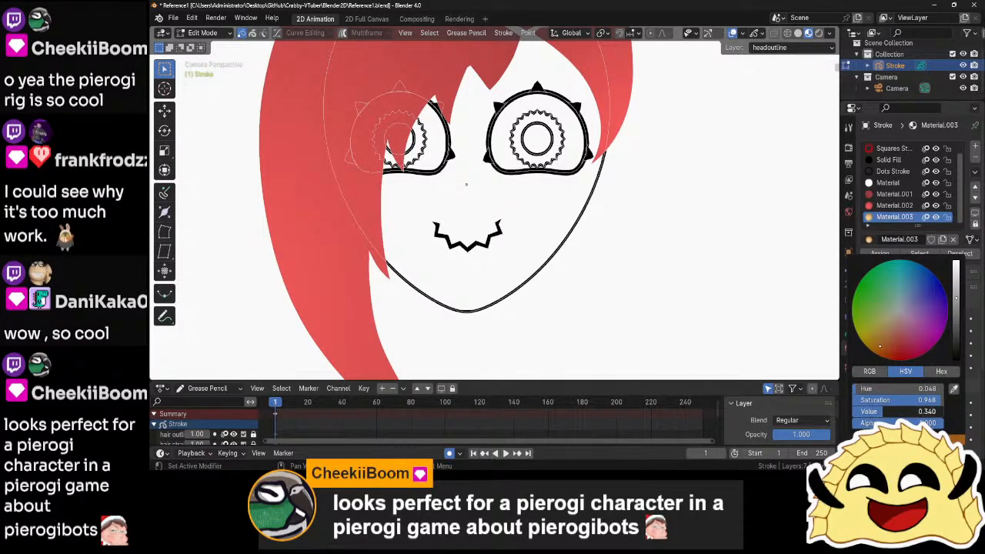
pyautogui.moveTo(885, 411); pyautogui.dragTo(938, 411)
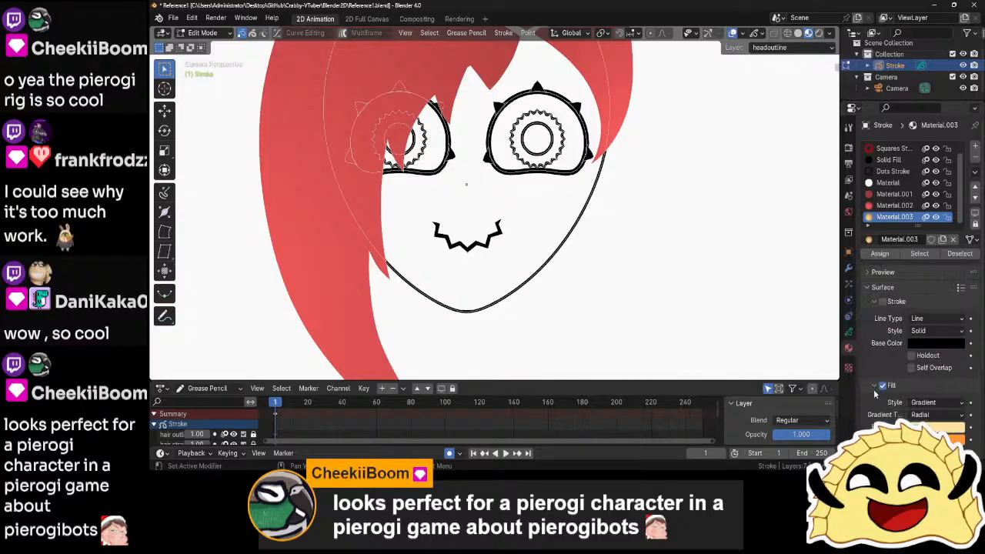
# - Select the whole head outline stroke and assign Material.003 to it as the skin fill
pyautogui.click(560, 248)
pyautogui.press('l')
pyautogui.click(879, 253)
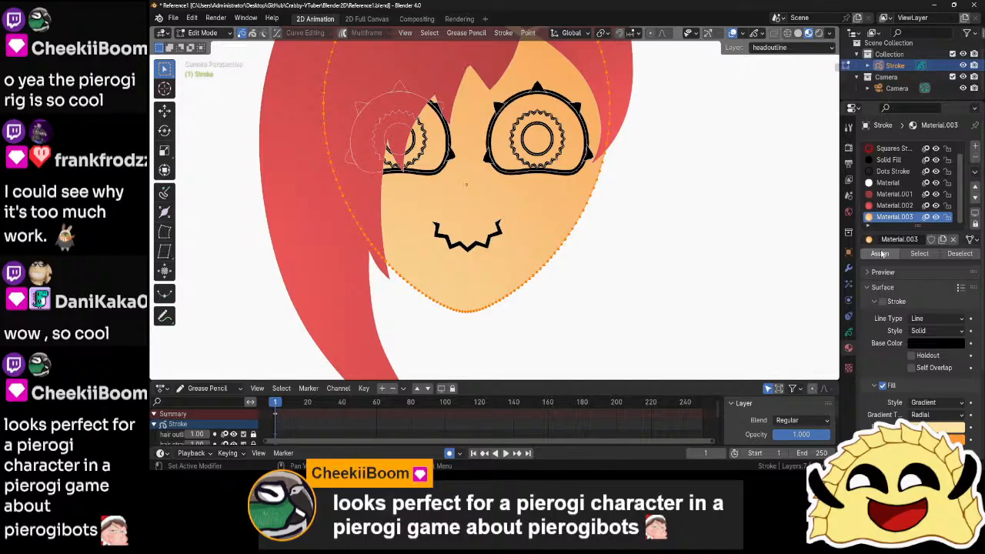
pyautogui.click(638, 295)
pyautogui.scroll(-4, 651, 262)
pyautogui.scroll(2, 600, 250)
pyautogui.click(540, 236)
pyautogui.hotkey('ctrl', 'Tab')
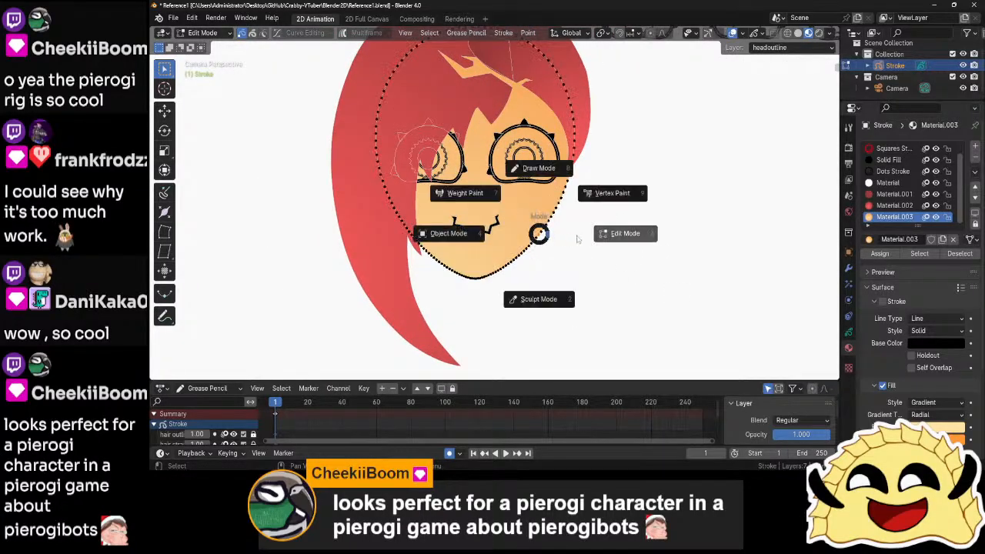
pyautogui.click(579, 238)
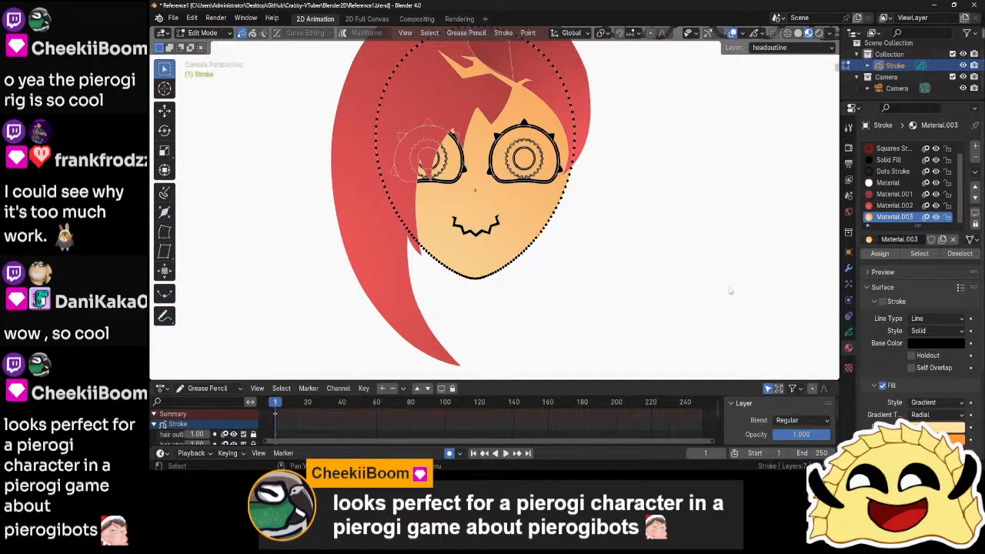
pyautogui.keyDown('shift'); pyautogui.moveTo(716, 284); pyautogui.dragTo(710, 327, button='middle'); pyautogui.keyUp('shift')
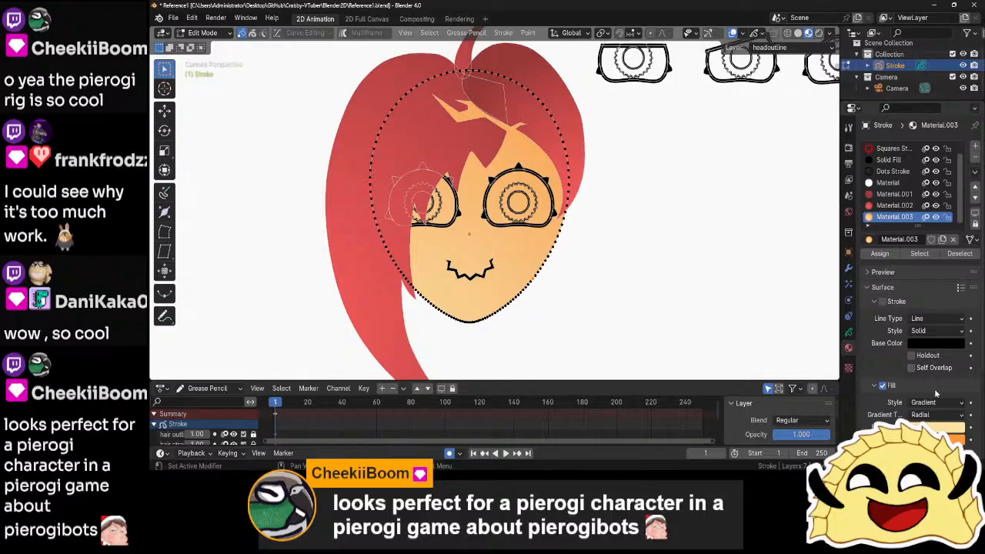
# - Set the skin gradient to Location X -0.6, Y -1.5, scale 2.0 on both axes, with red as the secondary colour (hue 0, saturation 0.968)
pyautogui.scroll(-4, 934, 389)
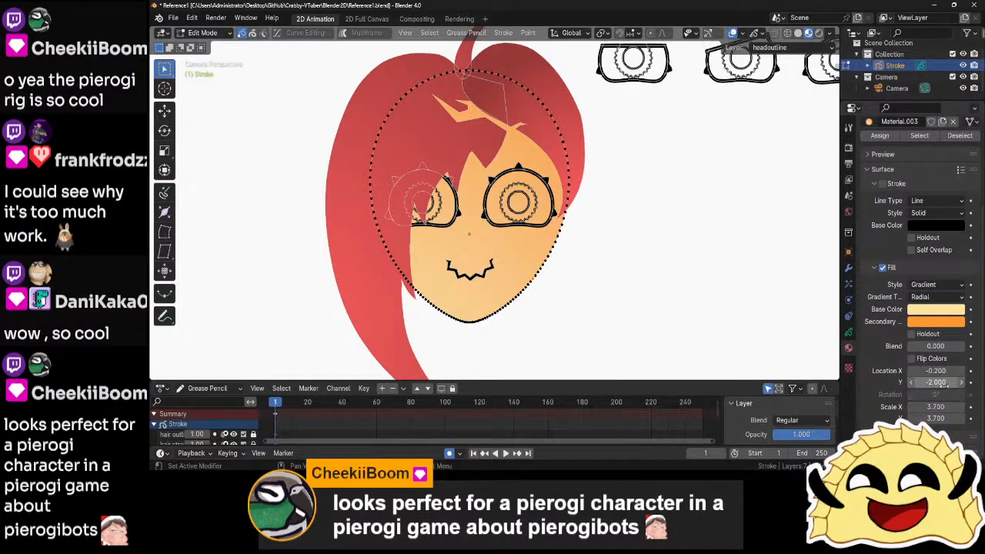
pyautogui.moveTo(939, 383)
pyautogui.mouseDown()
pyautogui.moveTo(913, 370)
pyautogui.moveTo(934, 371)
pyautogui.mouseUp()
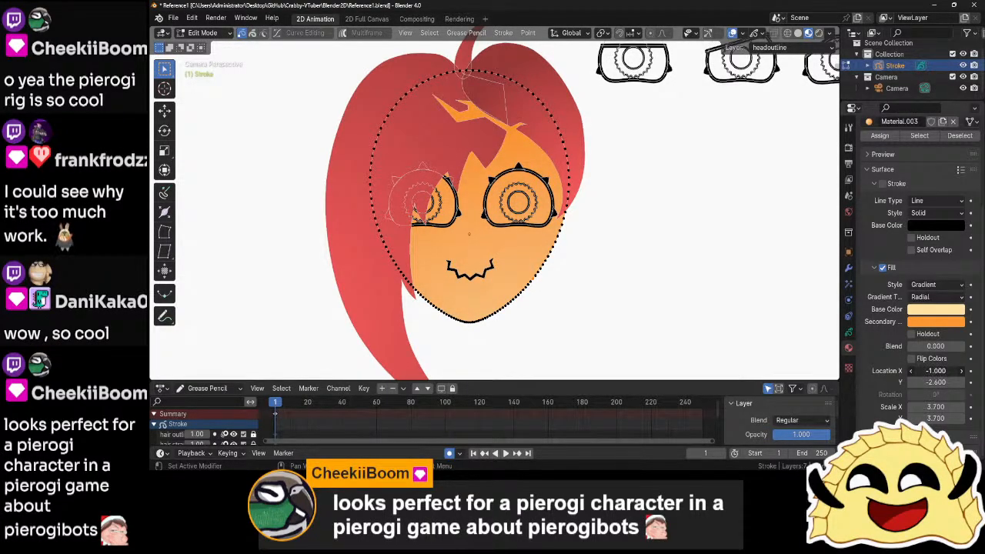
pyautogui.moveTo(945, 406); pyautogui.dragTo(963, 418)
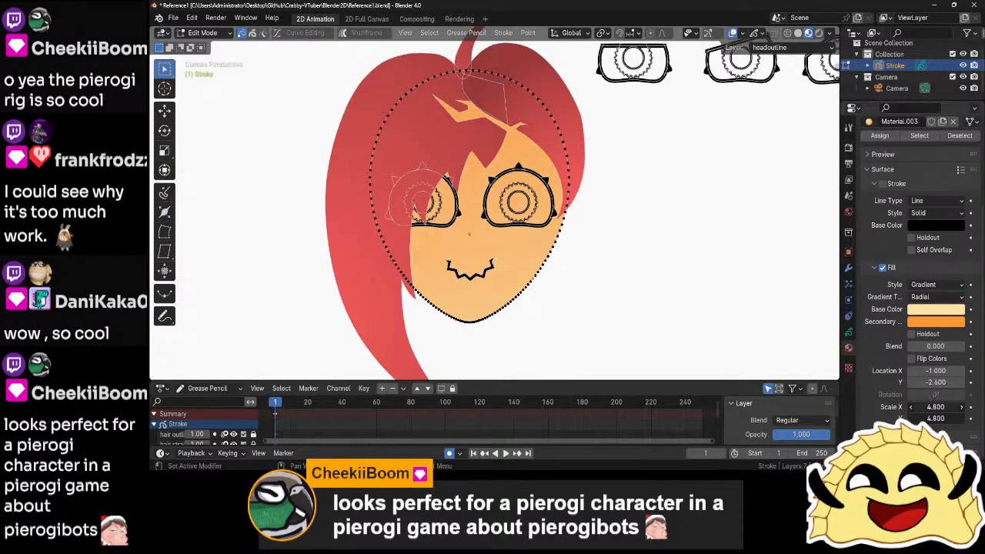
pyautogui.moveTo(935, 407); pyautogui.dragTo(912, 418)
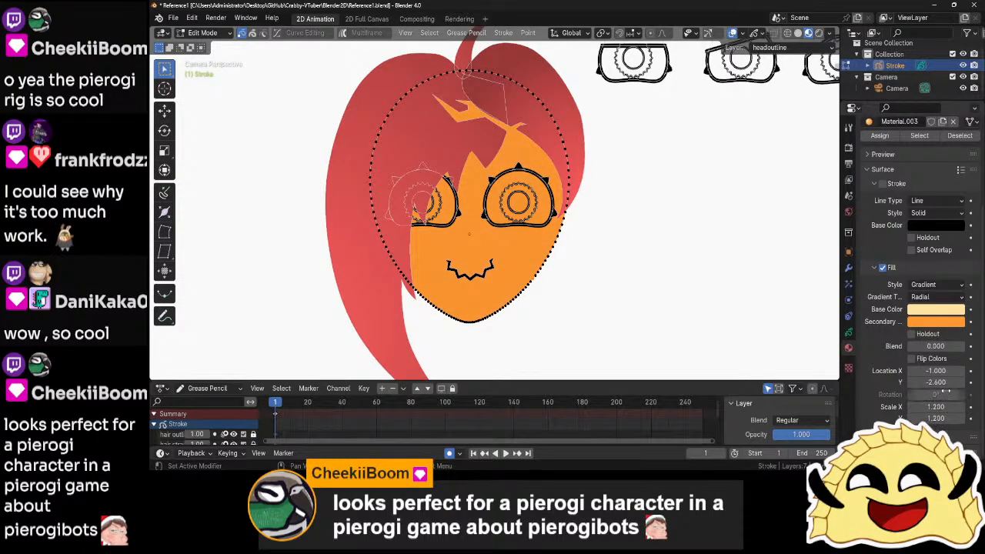
pyautogui.moveTo(936, 382); pyautogui.dragTo(941, 371)
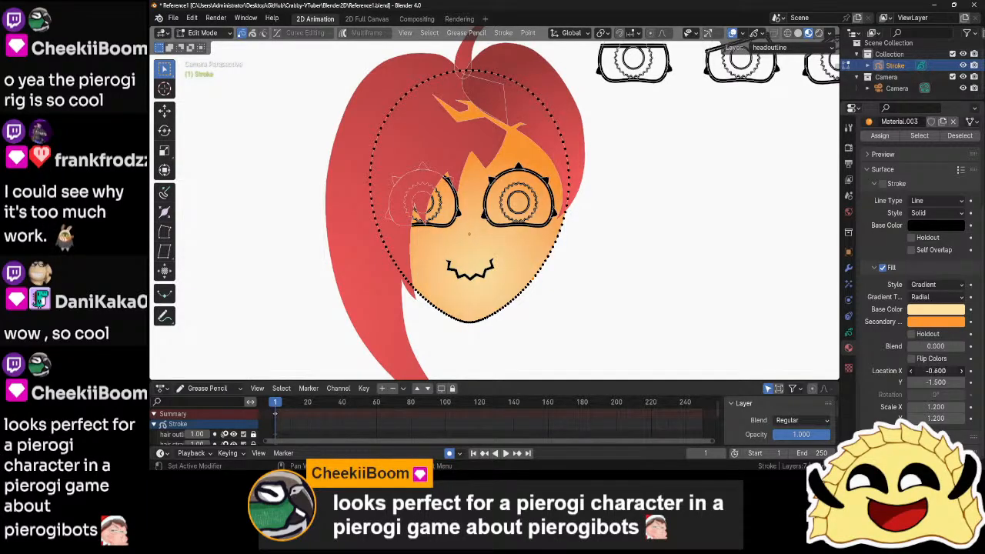
pyautogui.moveTo(946, 407); pyautogui.dragTo(948, 419)
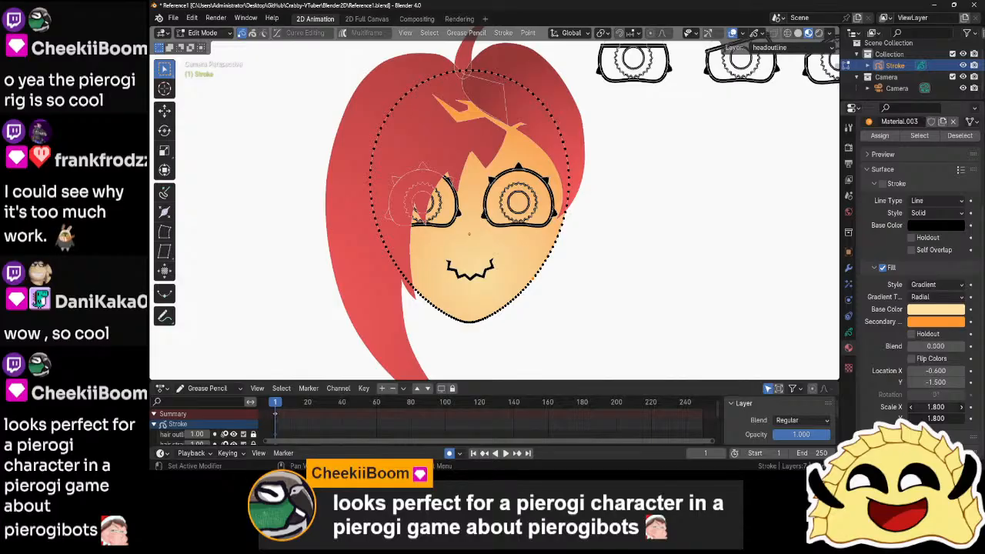
pyautogui.click(935, 323)
pyautogui.moveTo(903, 274); pyautogui.dragTo(897, 275)
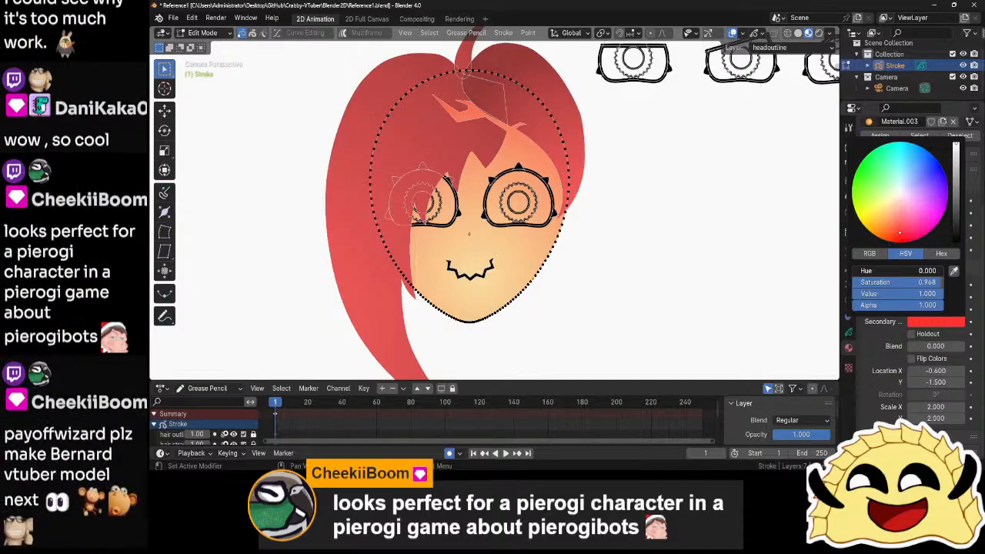
# - Switch the Stroke object to Object Mode and save Reference1.blend
pyautogui.hotkey('ctrl', 'Tab')
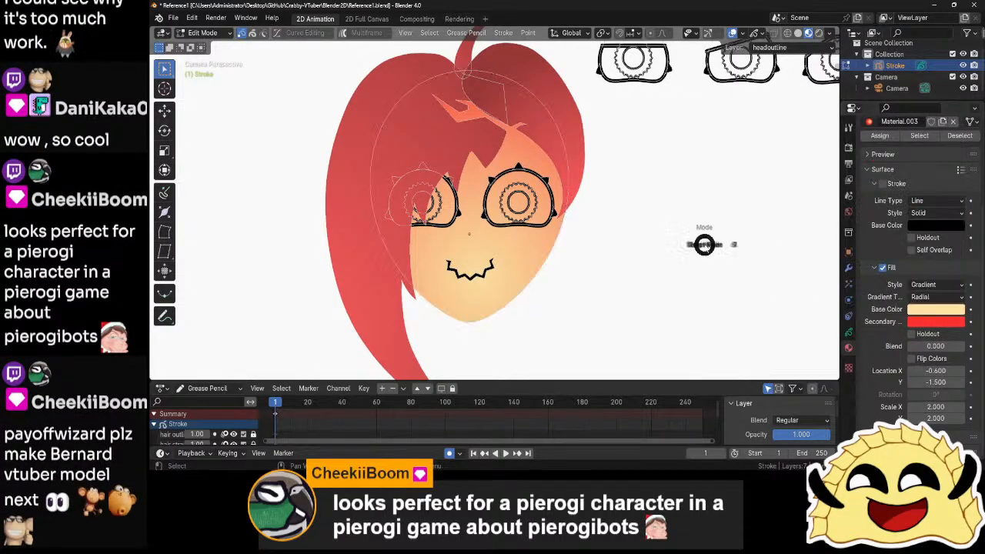
pyautogui.click(673, 249)
pyautogui.click(673, 250)
pyautogui.scroll(-3, 673, 250)
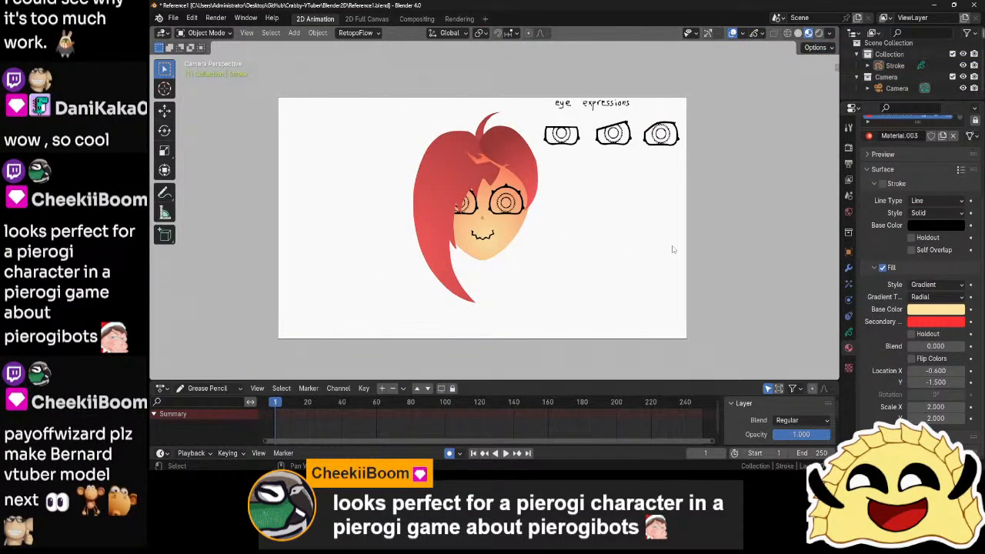
pyautogui.scroll(2, 672, 249)
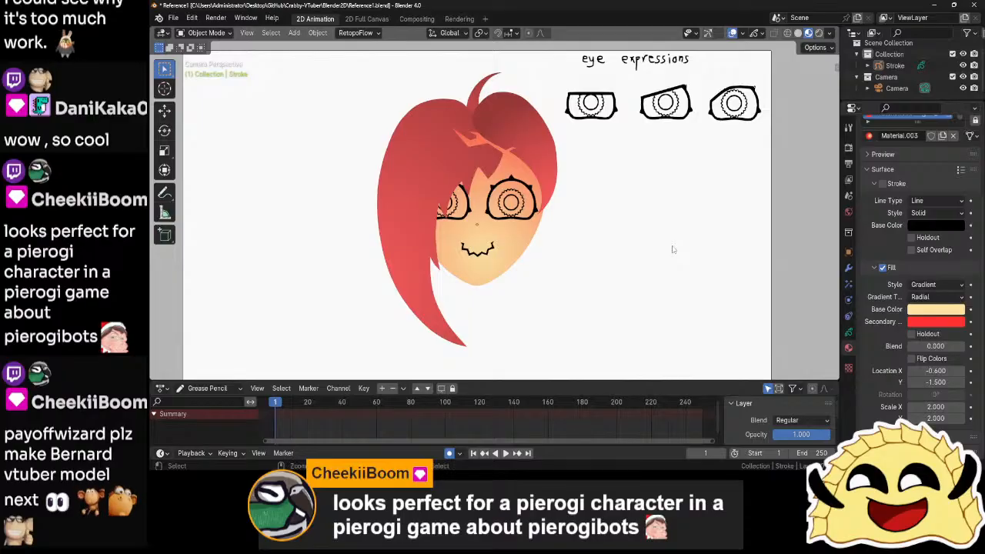
pyautogui.hotkey('ctrl', 's')
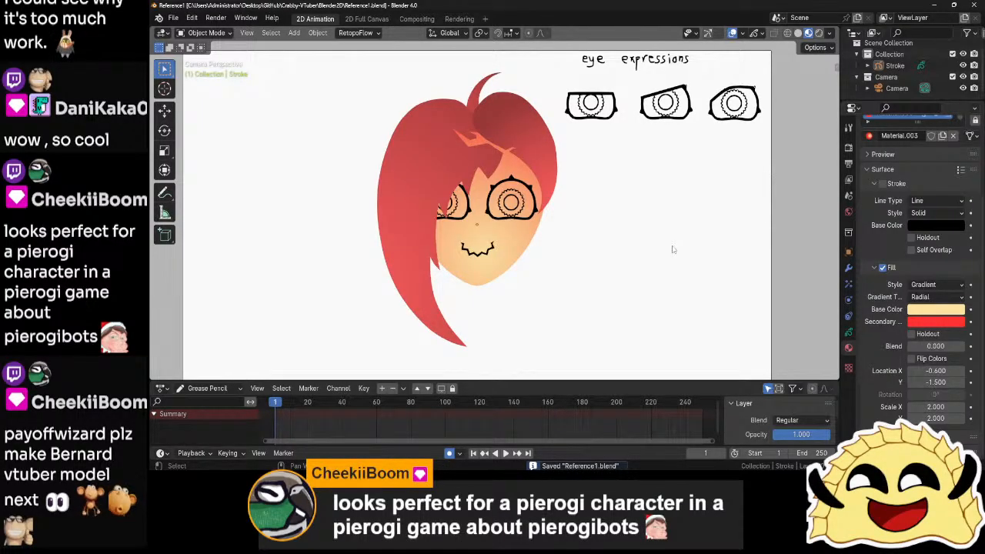
# - Make the Stroke object's pupil layer active, enter Edit Mode and select the serrated iris outlines of both eyes
pyautogui.scroll(5, 555, 214)
pyautogui.click(560, 207)
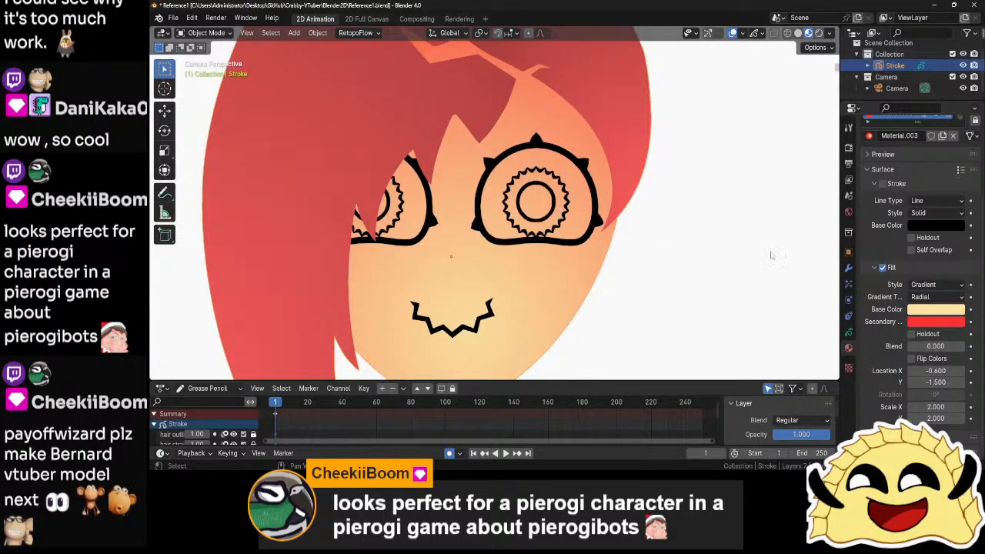
pyautogui.click(849, 335)
pyautogui.scroll(4, 908, 230)
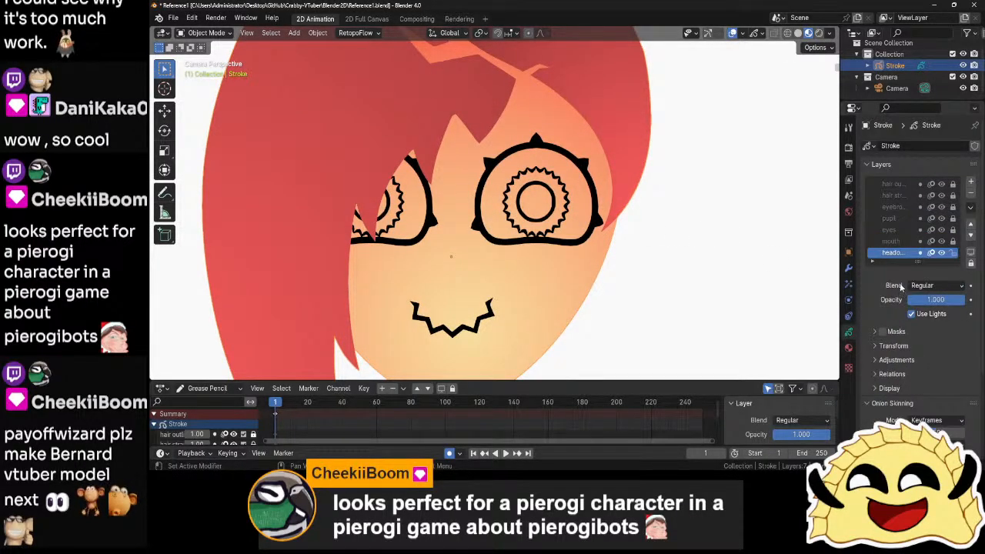
pyautogui.click(891, 218)
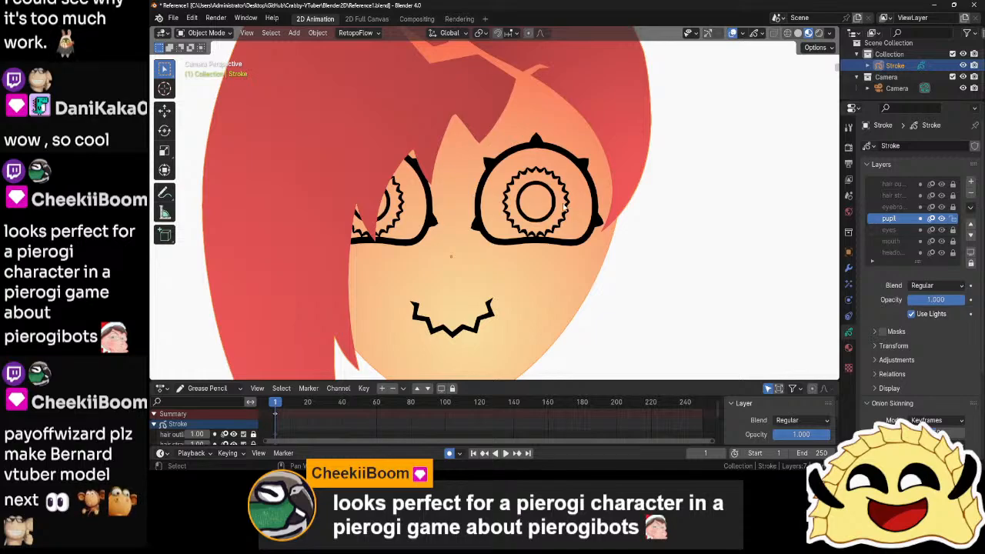
pyautogui.press('Tab')
pyautogui.click(568, 211)
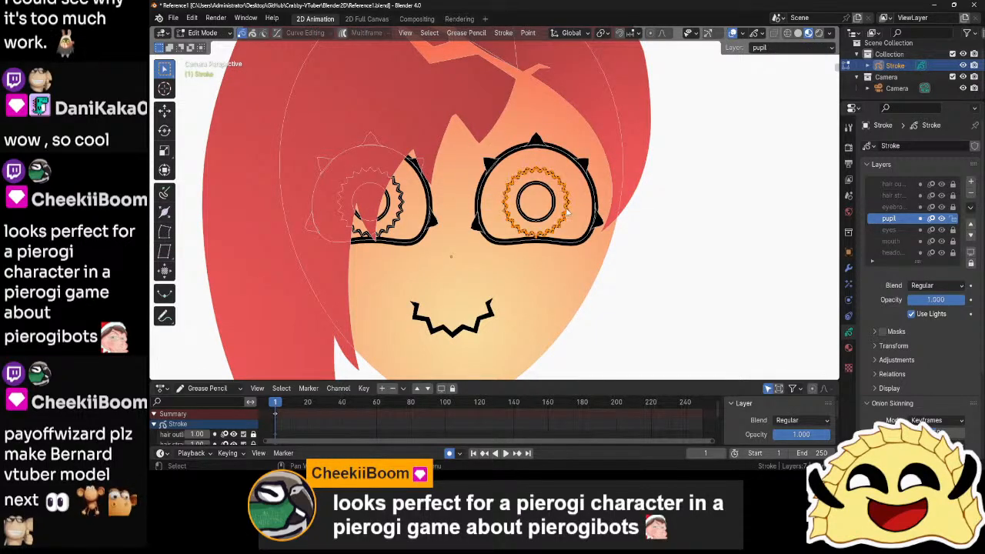
pyautogui.scroll(1, 601, 227)
pyautogui.keyDown('shift'); pyautogui.click(384, 215); pyautogui.keyUp('shift')
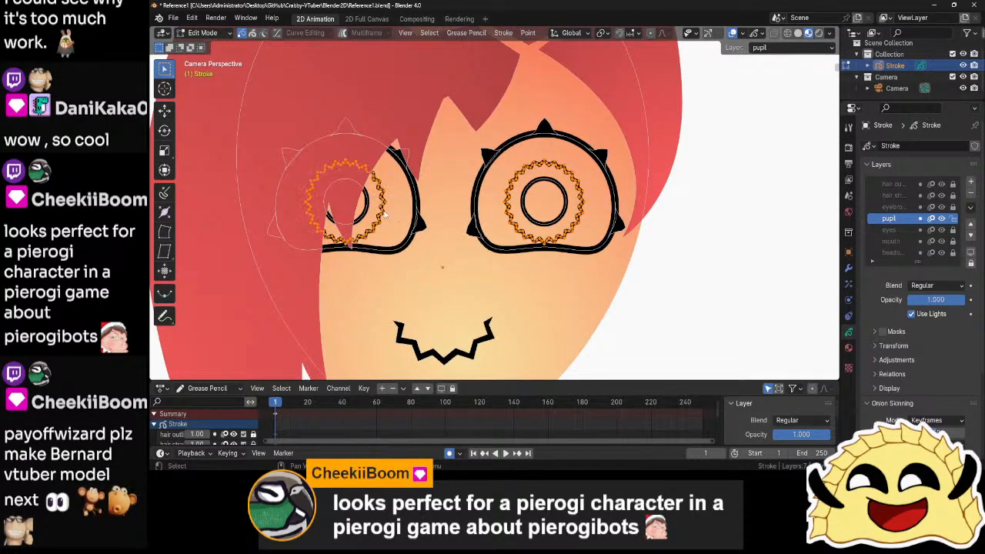
# - Assign a new material with its stroke disabled and a solid red fill to the selected iris outlines
pyautogui.click(849, 346)
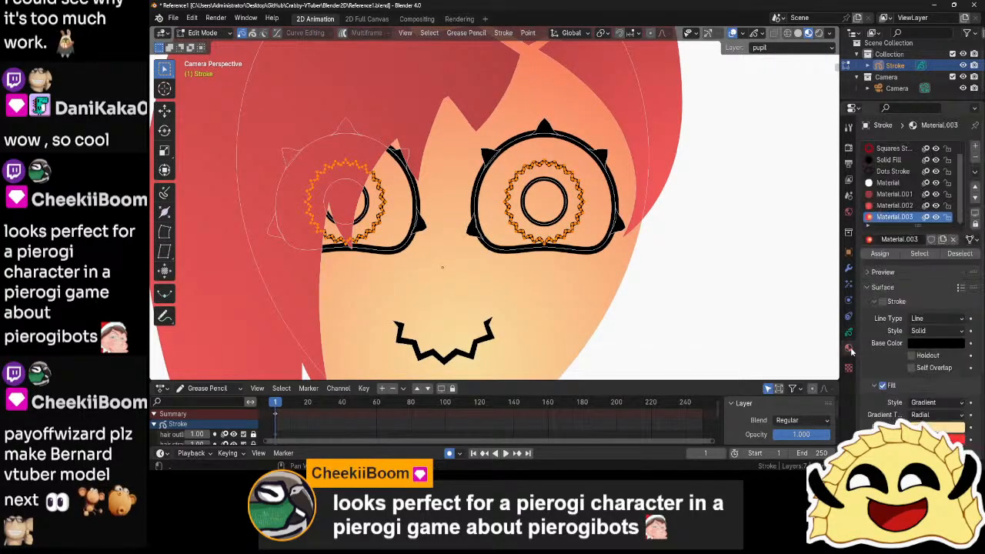
pyautogui.click(975, 146)
pyautogui.click(921, 239)
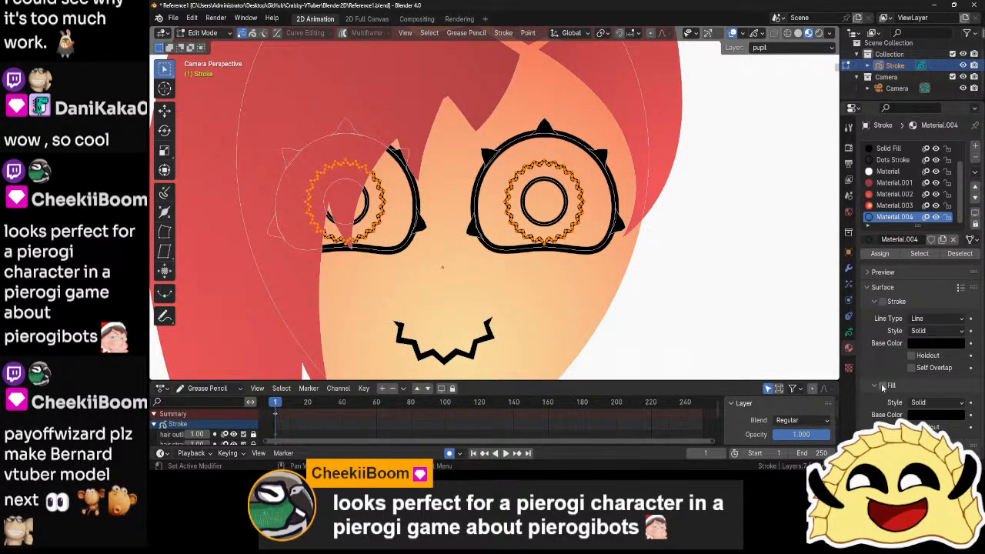
pyautogui.click(929, 415)
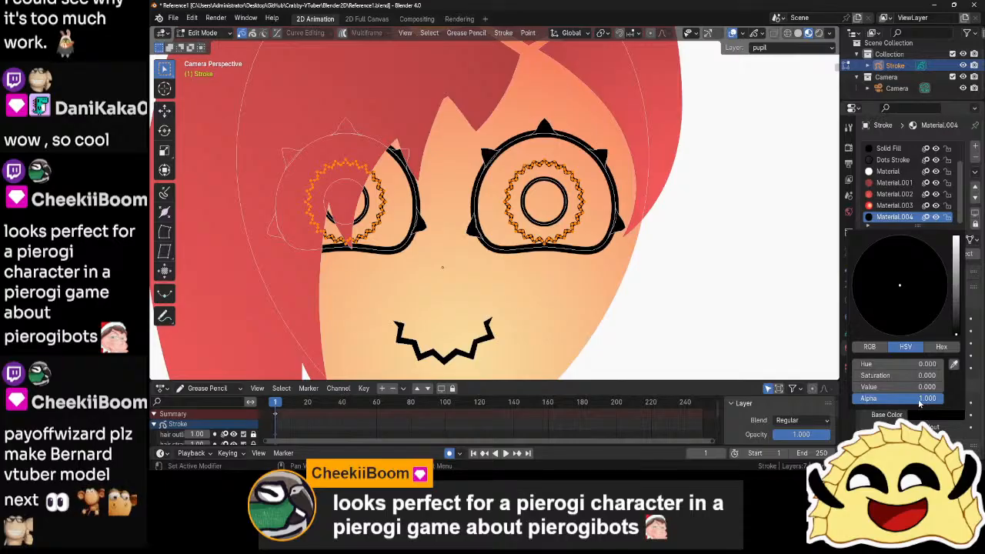
pyautogui.moveTo(918, 388); pyautogui.dragTo(945, 379)
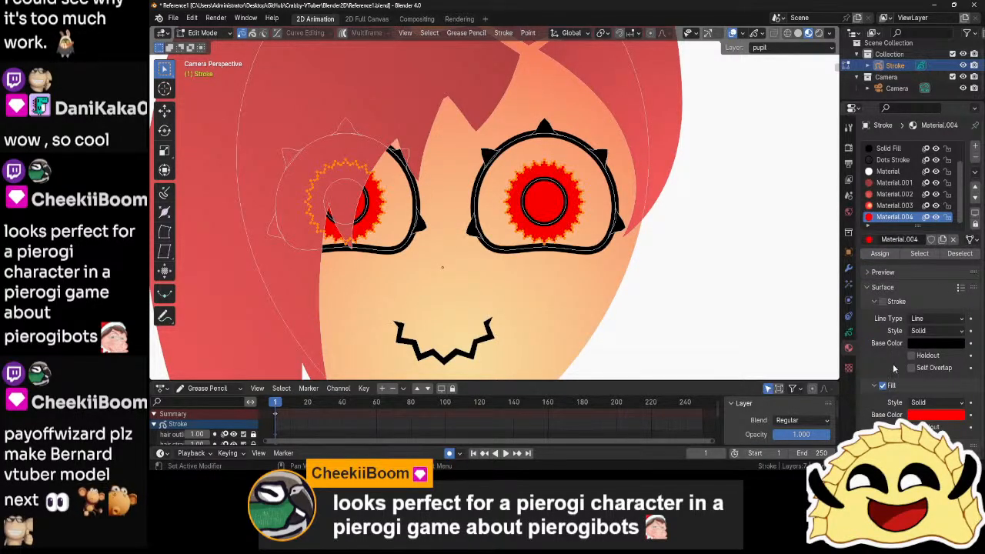
# - Change the iris fill to a dark green with hue 0.348, saturation 1.0 and value 0.467
pyautogui.click(923, 415)
pyautogui.click(866, 267)
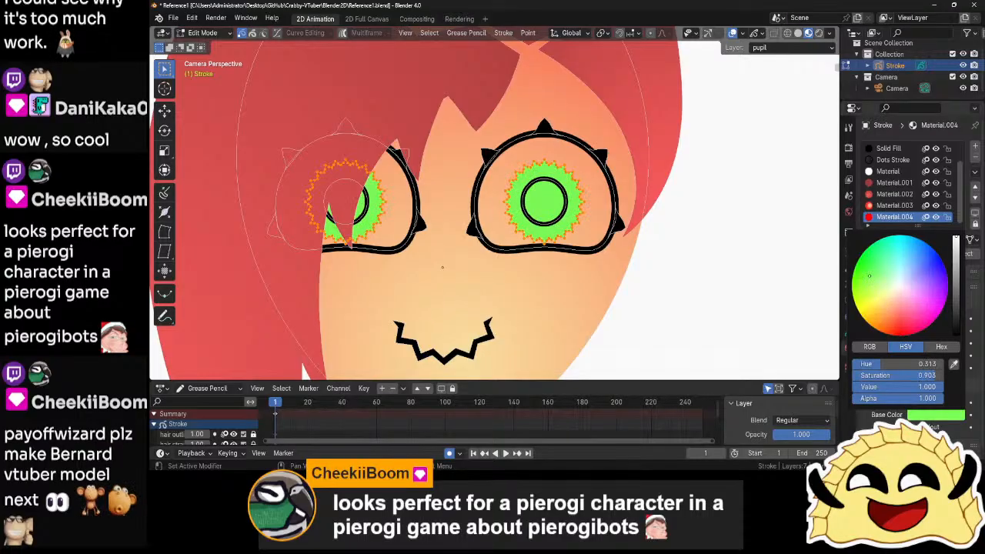
pyautogui.moveTo(867, 267); pyautogui.dragTo(882, 267)
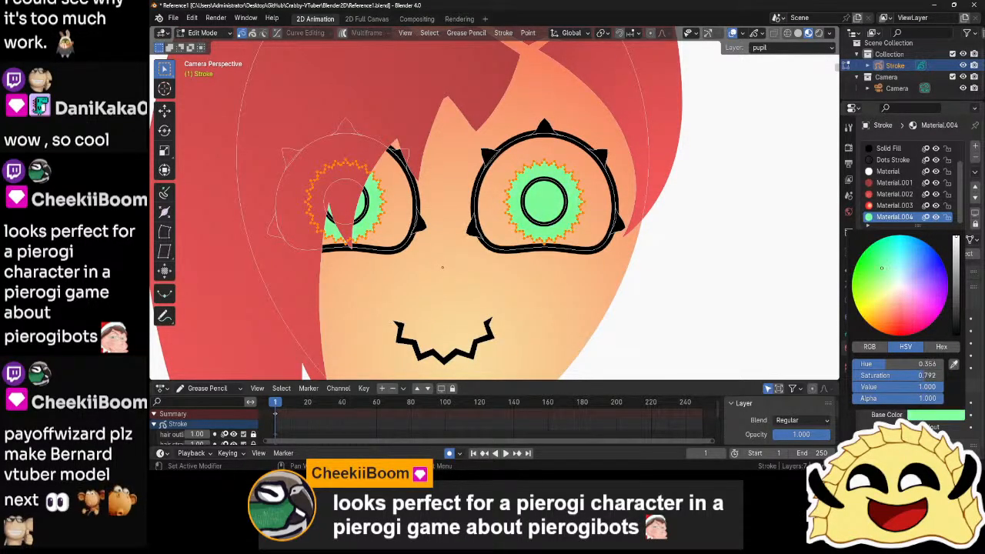
pyautogui.moveTo(905, 389)
pyautogui.mouseDown()
pyautogui.moveTo(942, 378)
pyautogui.moveTo(919, 393)
pyautogui.moveTo(894, 387)
pyautogui.mouseUp()
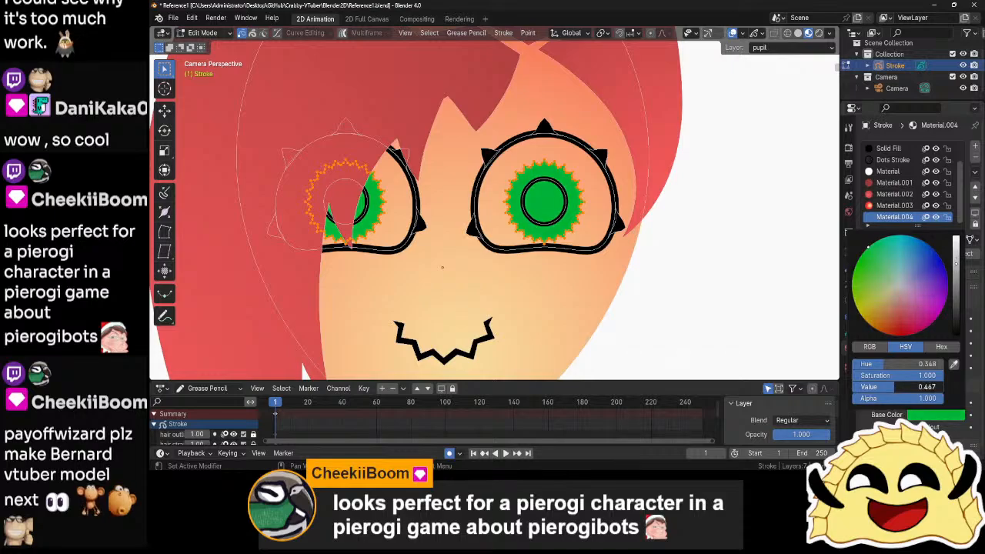
# - Assign the Solid Fill material to the inner pupil circles of both eyes and return to Object Mode
pyautogui.click(566, 214)
pyautogui.click(567, 214)
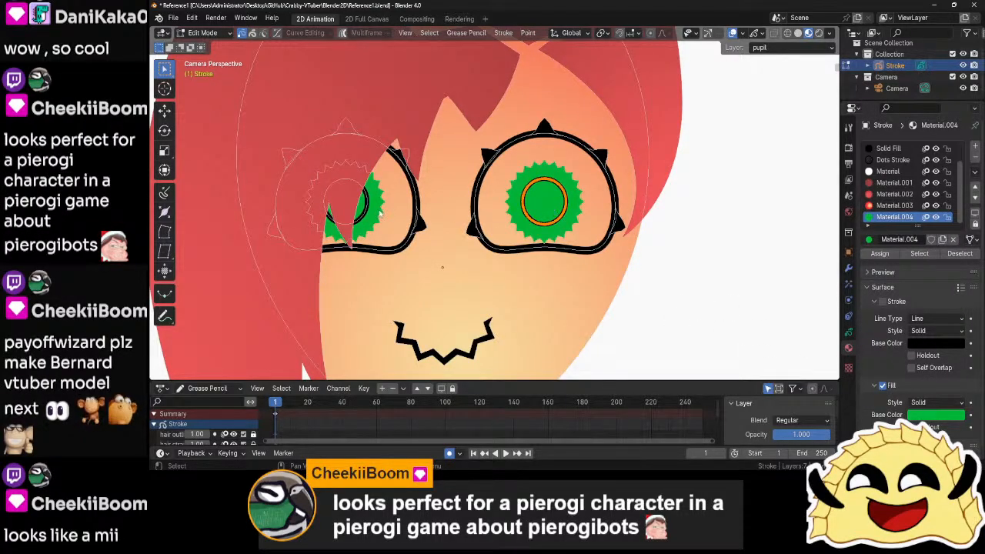
pyautogui.keyDown('shift'); pyautogui.click(367, 211); pyautogui.keyUp('shift')
pyautogui.click(888, 148)
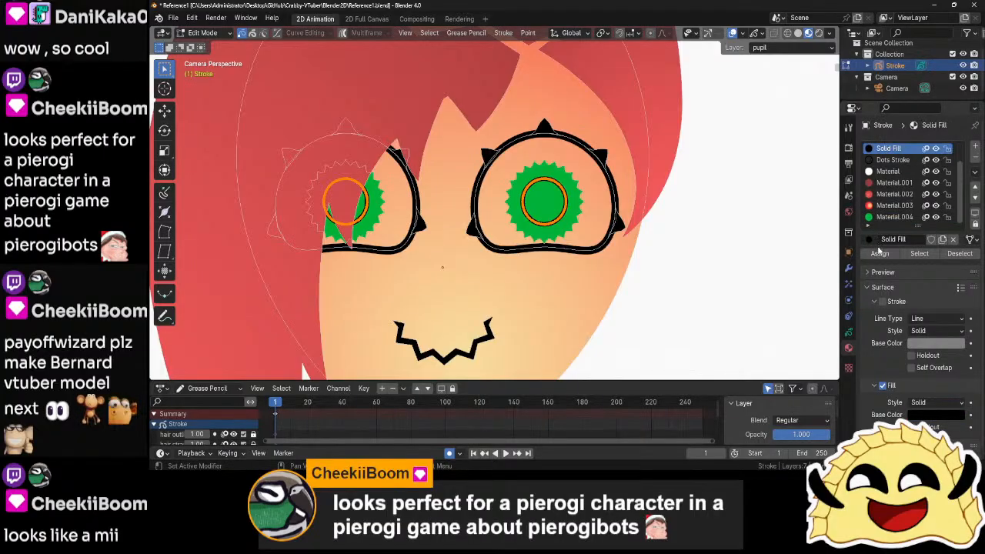
pyautogui.click(880, 254)
pyautogui.press('Tab')
pyautogui.scroll(-7, 727, 256)
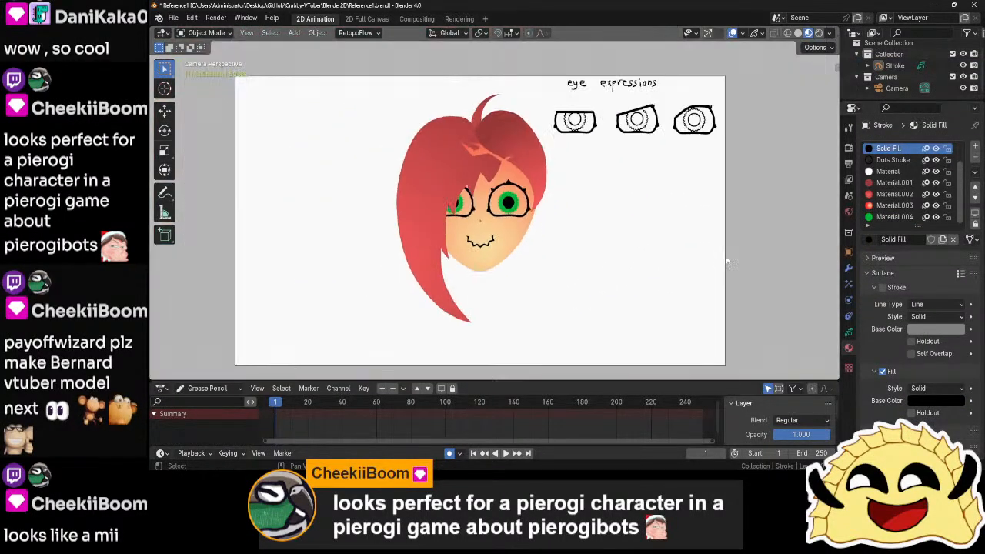
pyautogui.scroll(7, 723, 260)
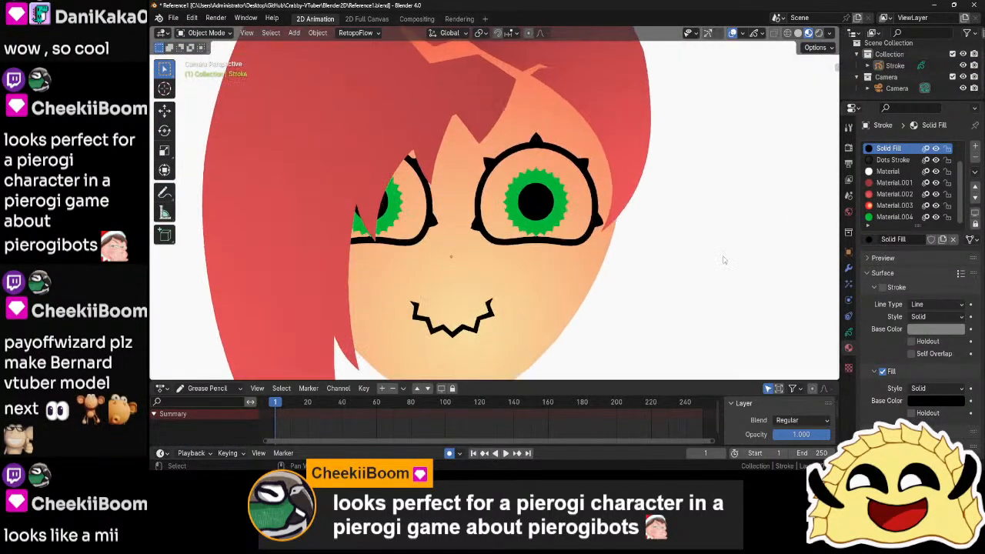
# - Make the Stroke object's eyes layer active in Edit Mode and select both outer eye outlines
pyautogui.click(594, 197)
pyautogui.press('Tab')
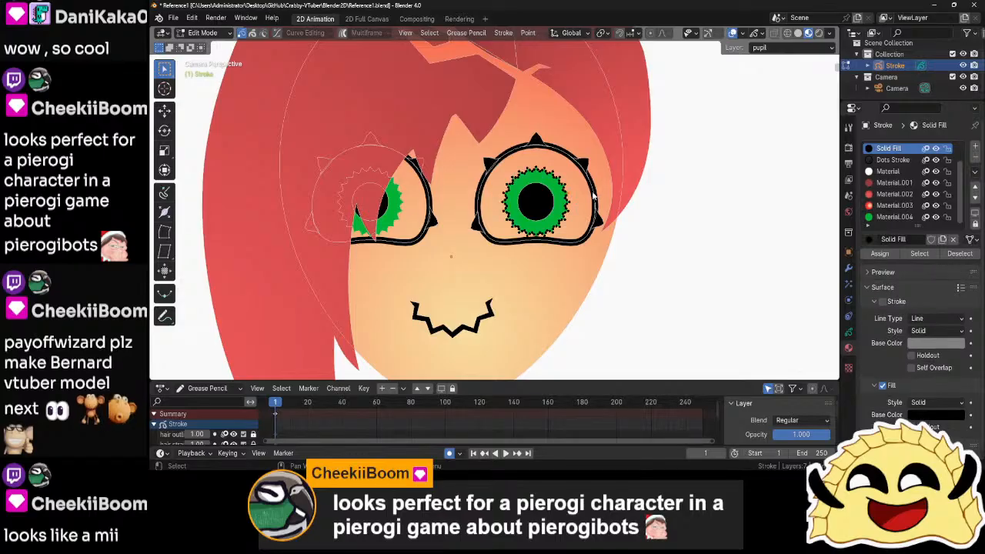
pyautogui.click(848, 331)
pyautogui.click(893, 230)
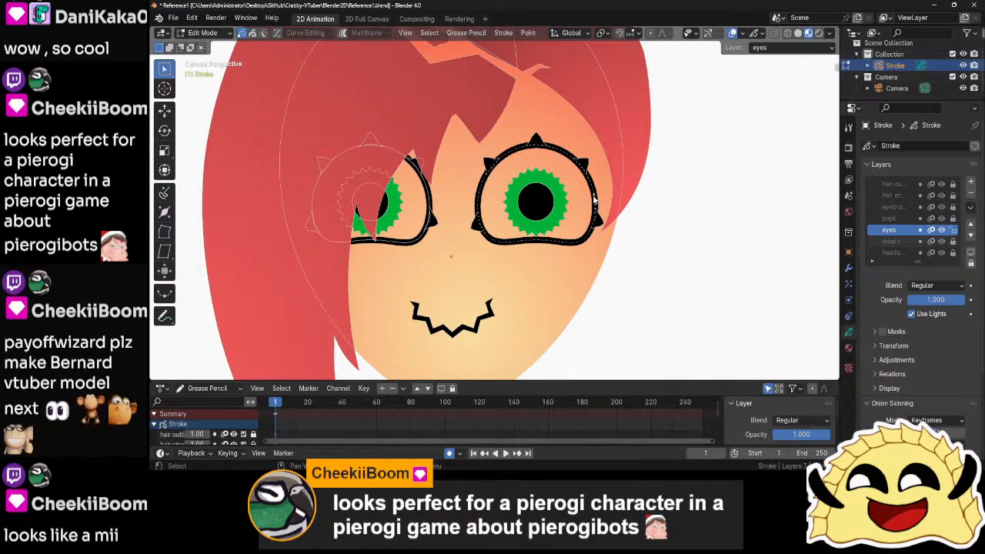
pyautogui.click(594, 197)
pyautogui.keyDown('shift'); pyautogui.click(423, 198); pyautogui.keyUp('shift')
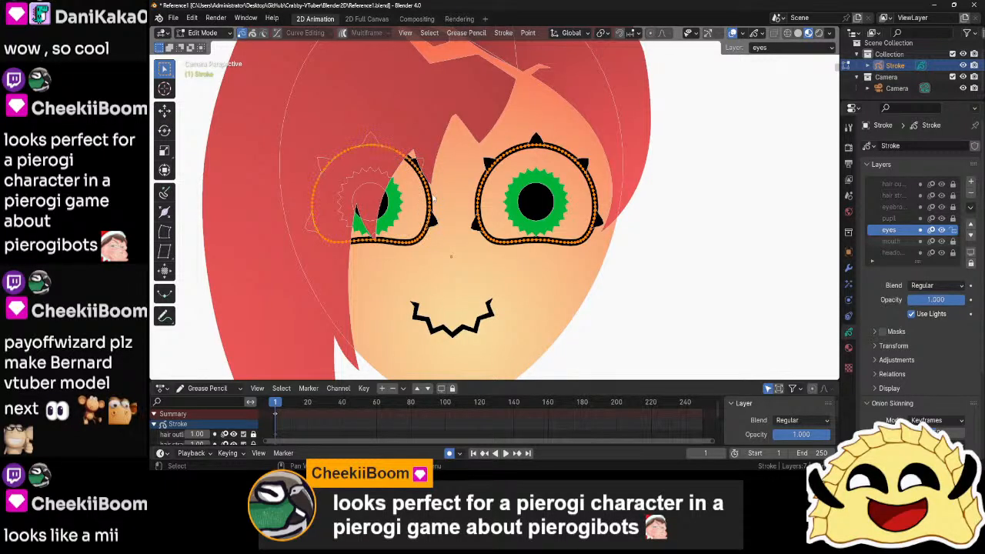
# - Add a material slot with a separate copy of Solid Stroke, enabling its fill and setting the fill colour to white
pyautogui.click(848, 349)
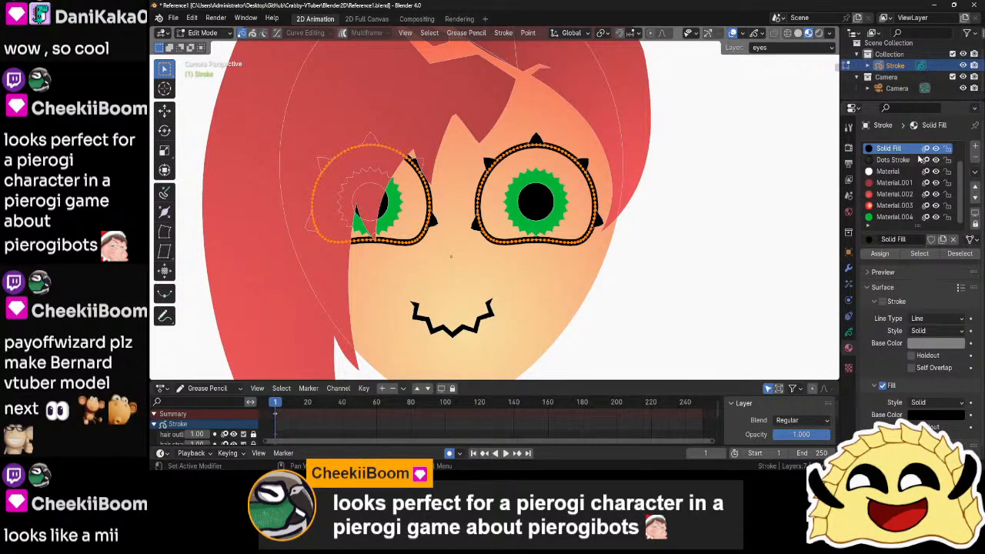
pyautogui.scroll(2, 905, 197)
pyautogui.click(896, 149)
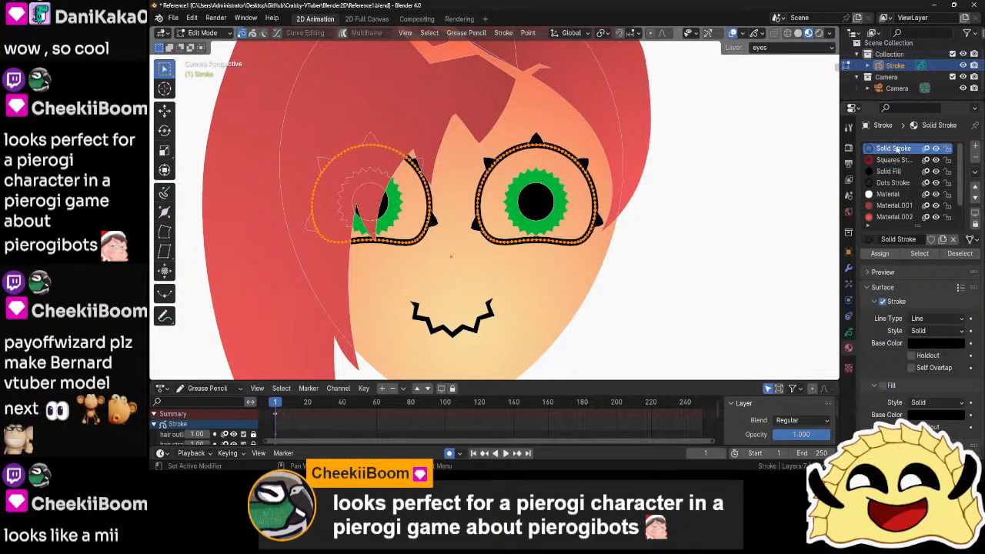
pyautogui.click(973, 147)
pyautogui.click(868, 239)
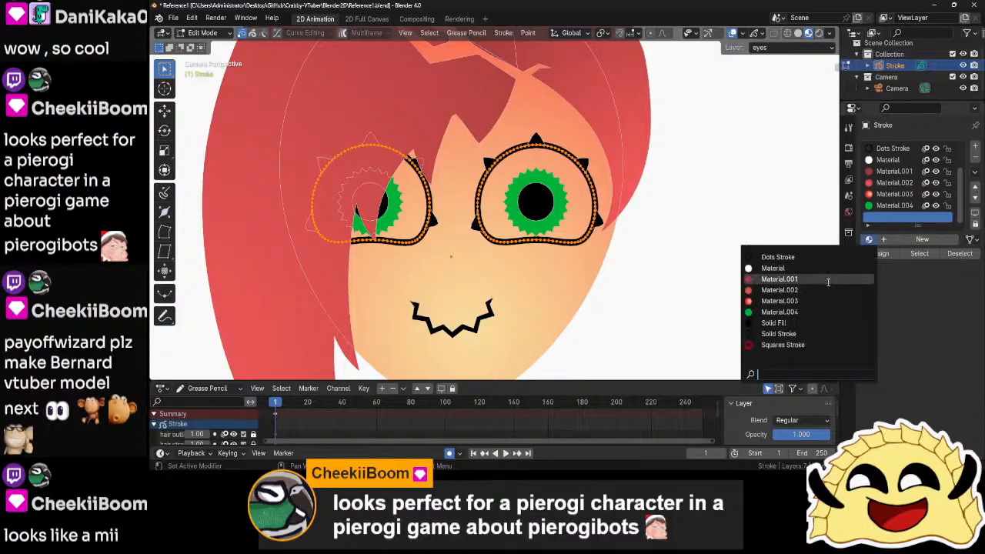
pyautogui.click(778, 333)
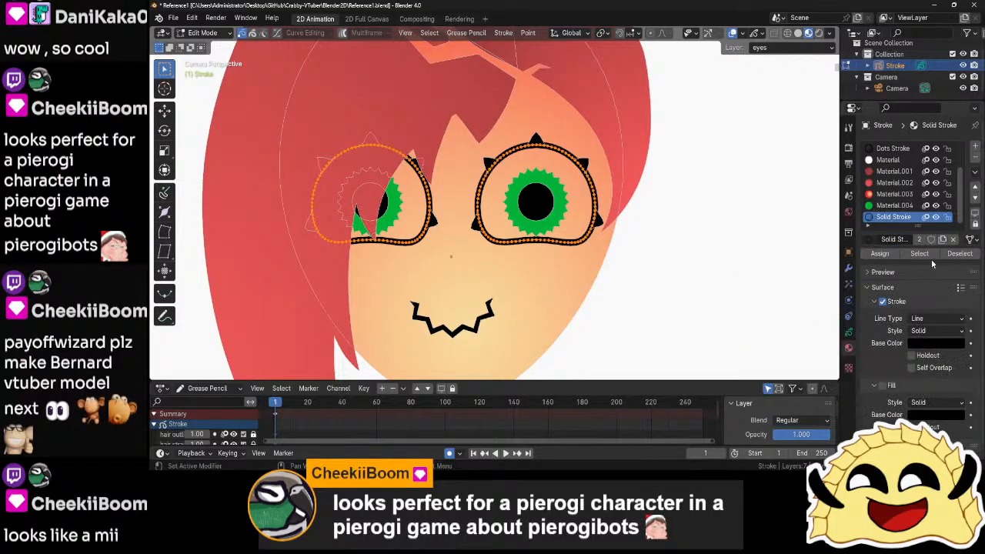
pyautogui.click(917, 416)
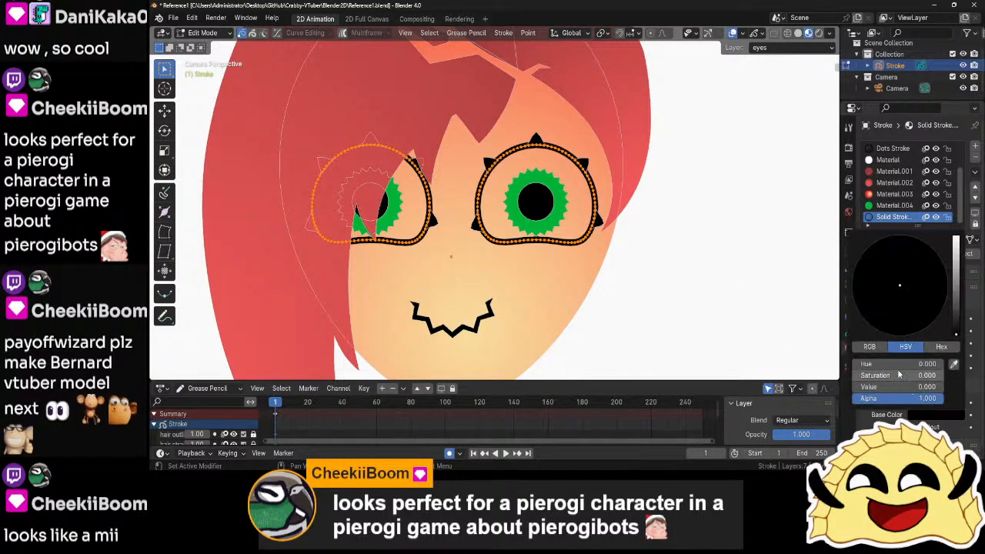
pyautogui.moveTo(887, 387); pyautogui.dragTo(967, 396)
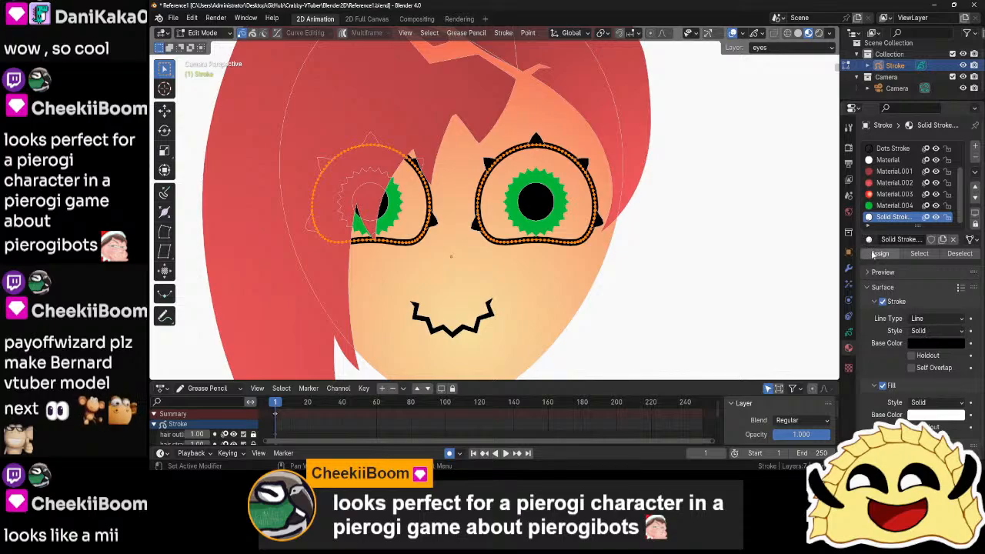
# - Assign the white-filled Solid Stroke copy to the selected eye outlines and return to Object Mode
pyautogui.click(879, 253)
pyautogui.click(733, 287)
pyautogui.hotkey('ctrl', 'Tab')
pyautogui.click(716, 288)
pyautogui.scroll(-12, 707, 288)
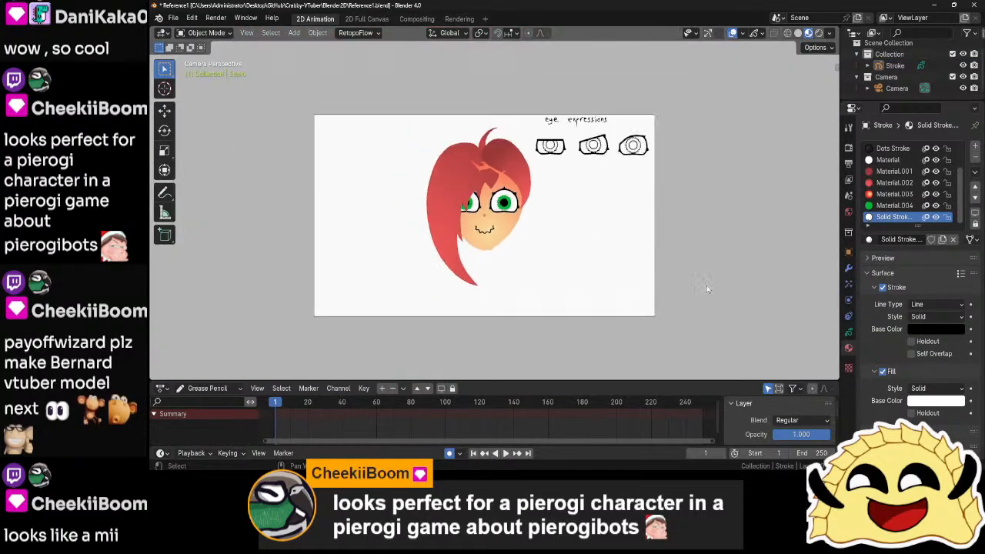
pyautogui.scroll(2, 707, 288)
pyautogui.scroll(5, 706, 288)
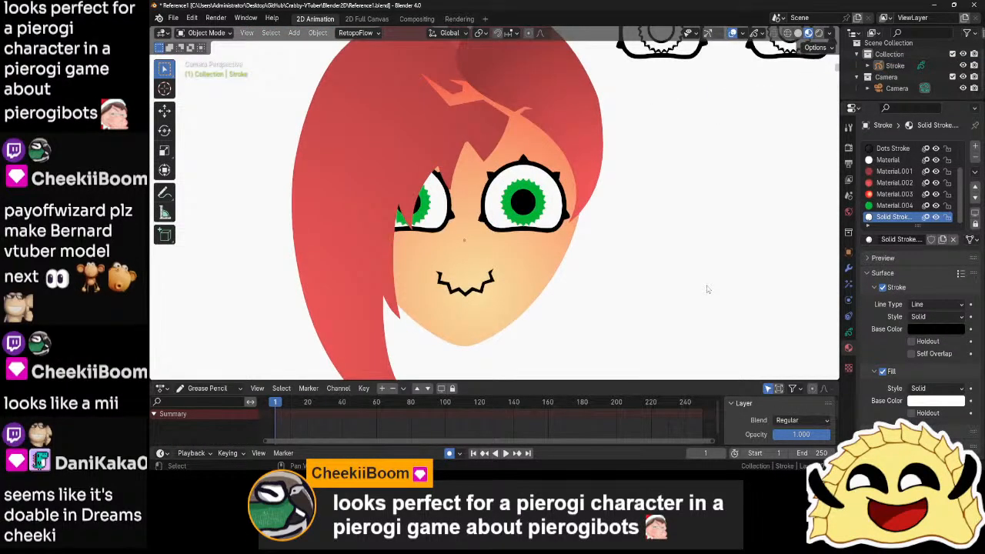
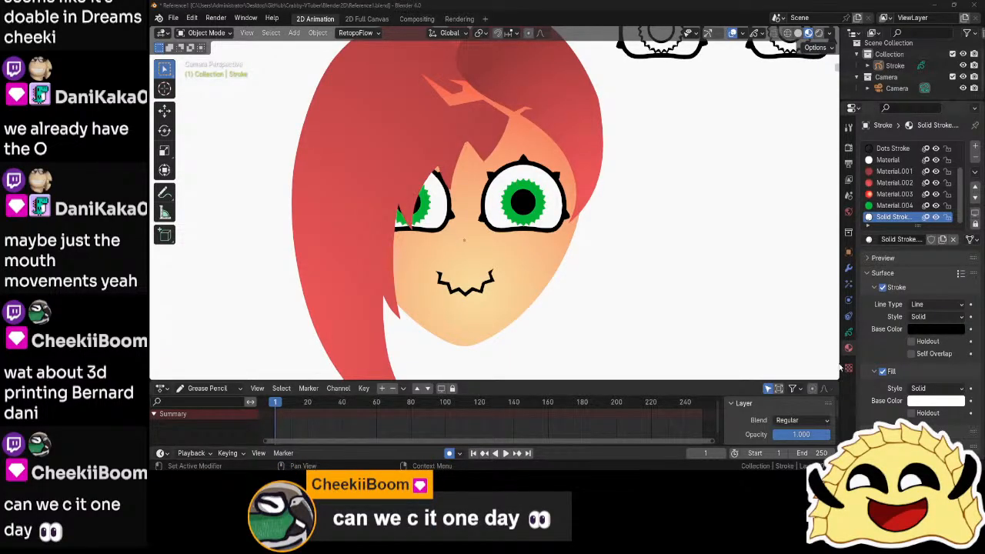
pyautogui.press('Home')
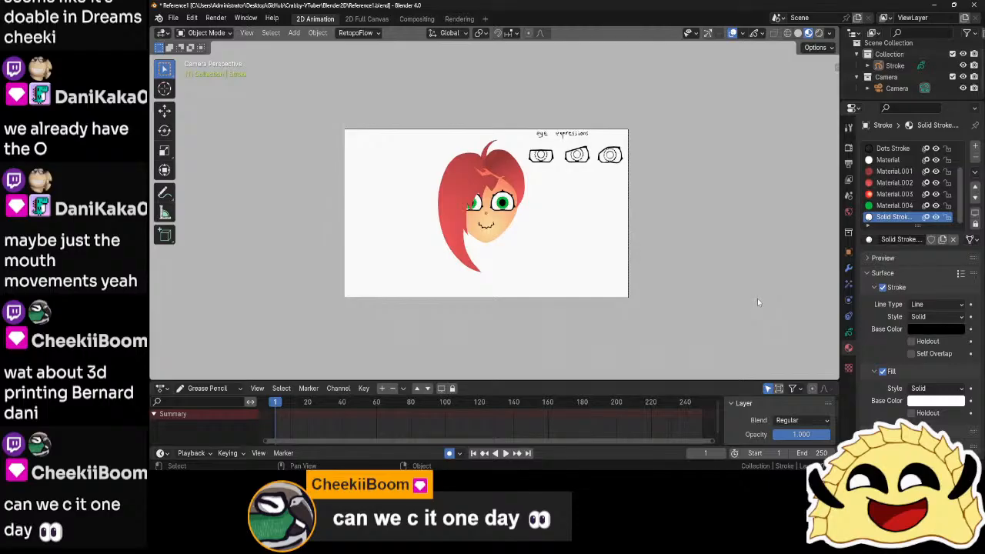
pyautogui.scroll(3, 757, 301)
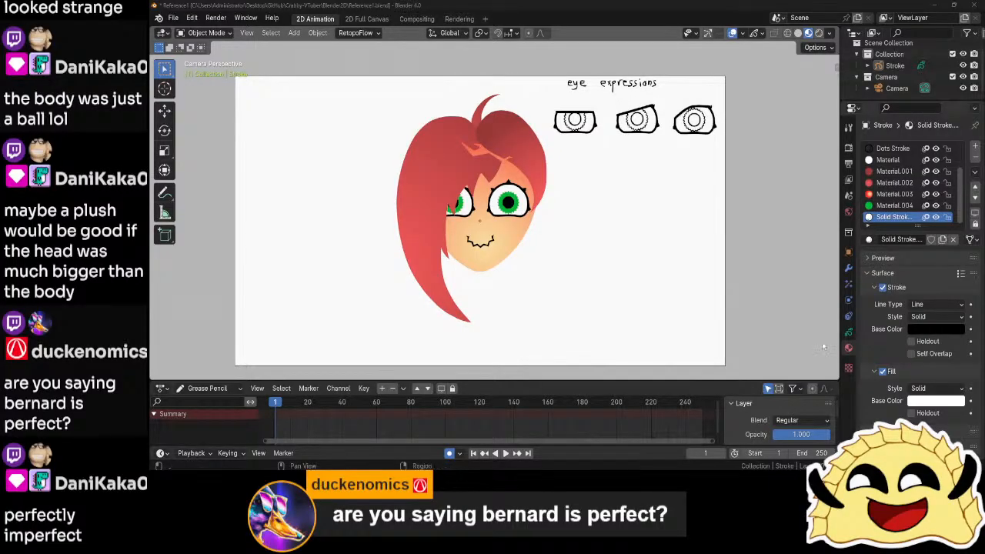
pyautogui.scroll(1, 637, 293)
pyautogui.scroll(2, 637, 293)
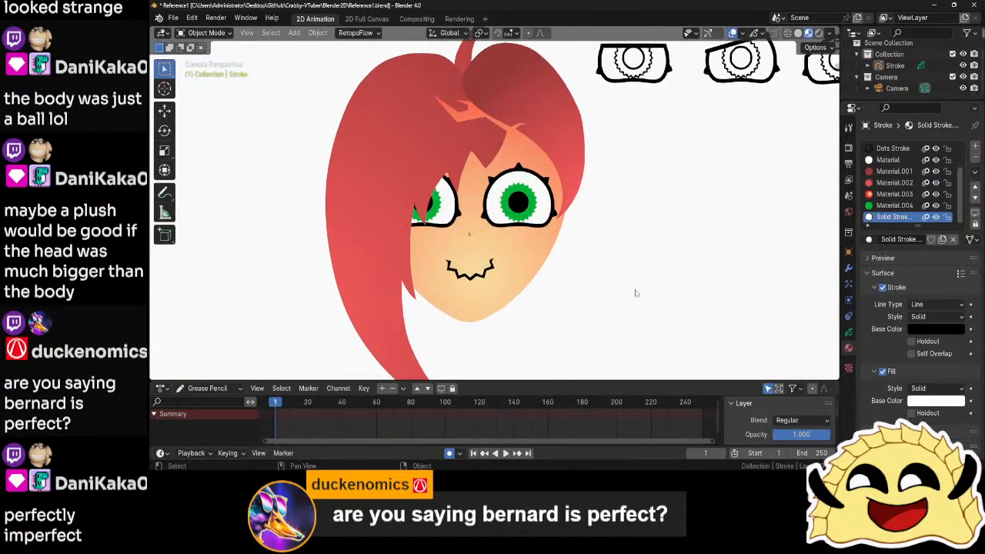
pyautogui.moveTo(644, 298); pyautogui.dragTo(587, 218, button='middle')
pyautogui.scroll(-4, 590, 229)
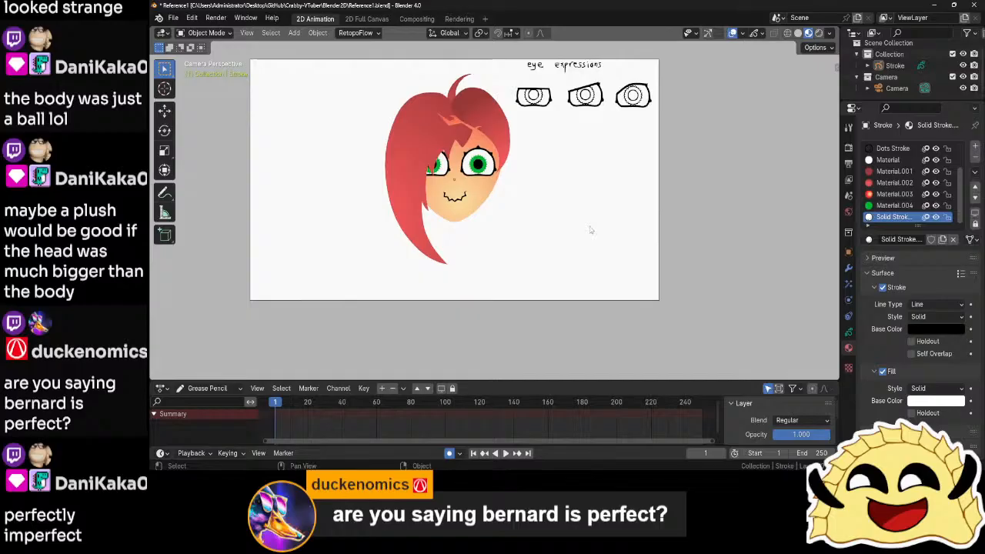
pyautogui.scroll(1, 590, 230)
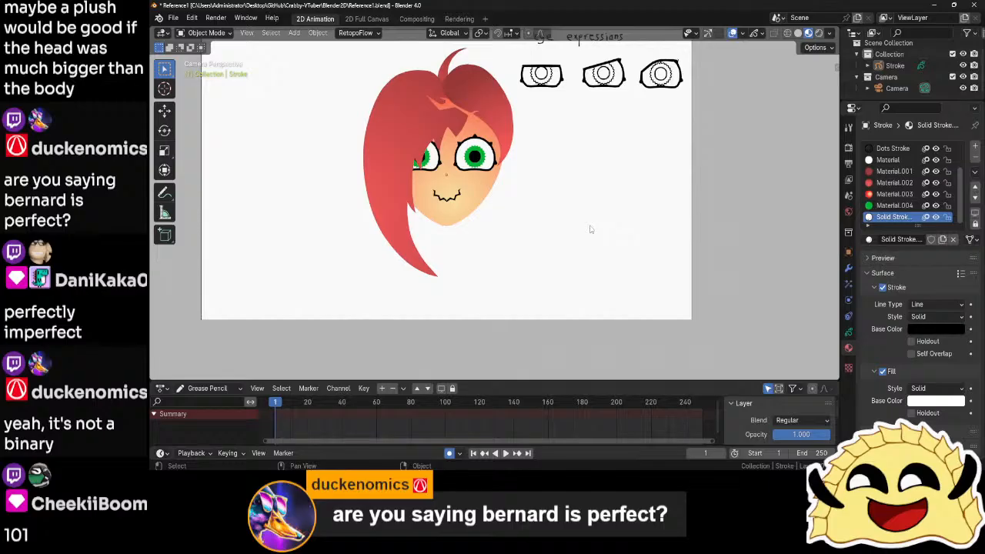
pyautogui.scroll(3, 591, 229)
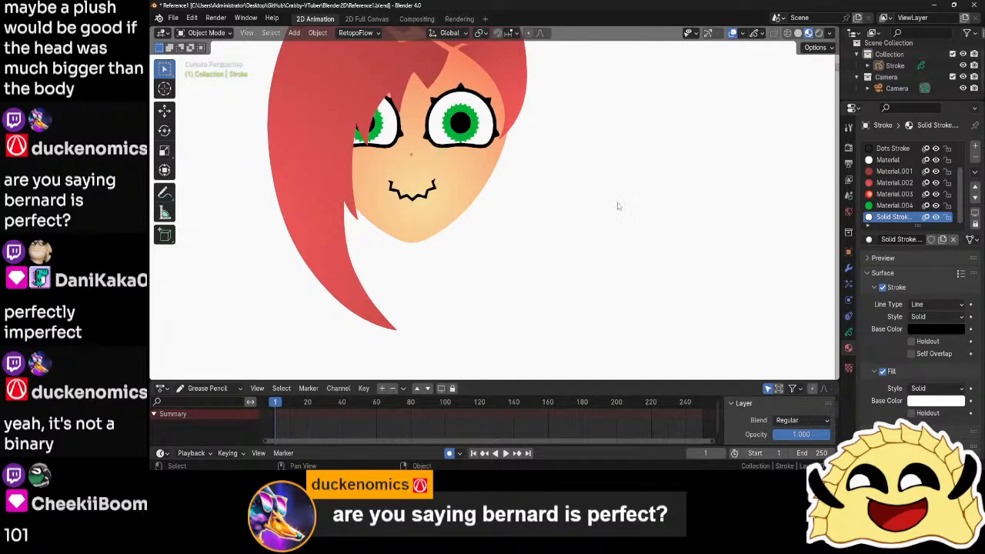
# - Activate the mouth layer in Edit Mode and duplicate the zigzag mouth about 2.29 m along X, beside the face
pyautogui.moveTo(732, 266); pyautogui.dragTo(672, 339, button='middle')
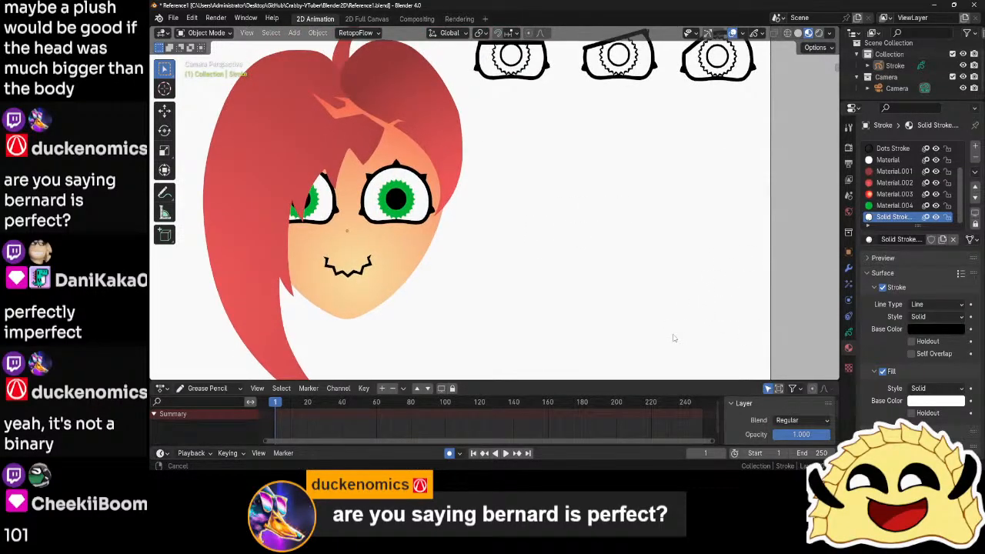
pyautogui.click(849, 331)
pyautogui.click(891, 241)
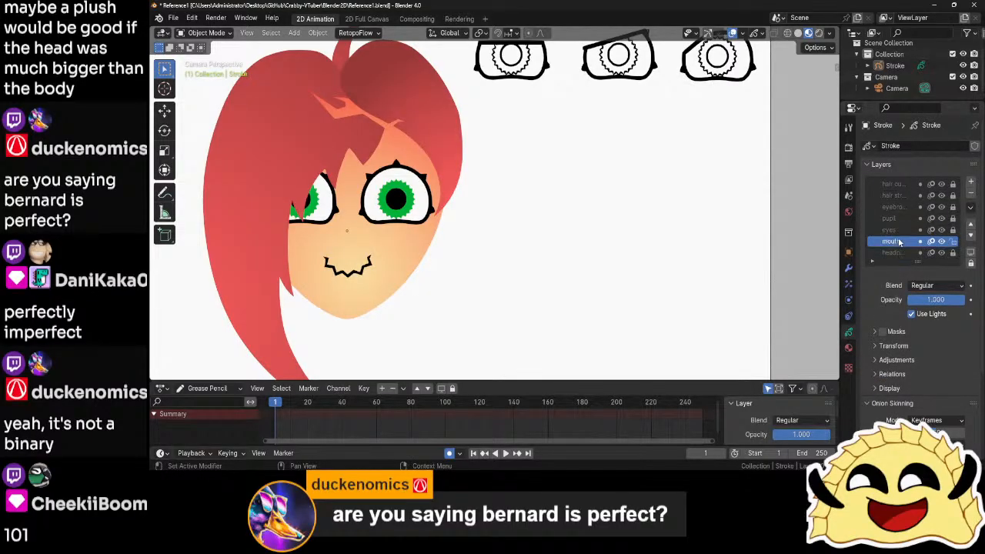
pyautogui.press('Tab')
pyautogui.click(366, 268)
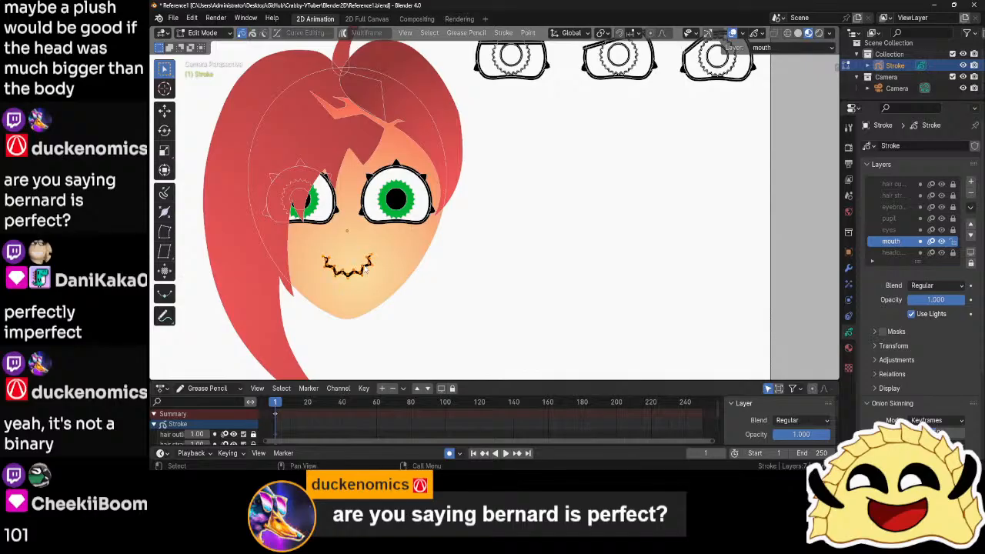
pyautogui.press('g')
pyautogui.press('x')
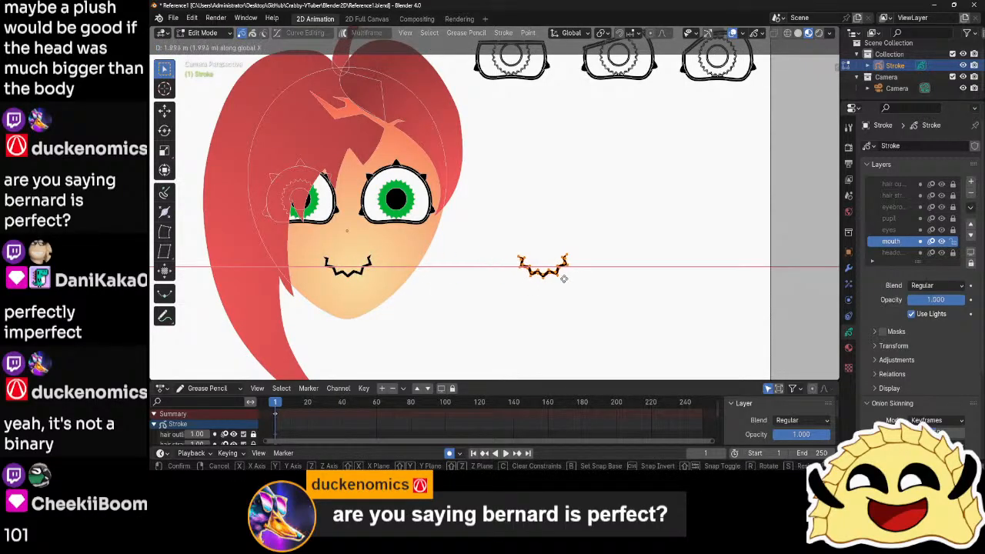
pyautogui.click(588, 281)
# - Select the upper-edge points of the duplicated mouth and scale them along Z to about 0.312
pyautogui.scroll(2, 602, 300)
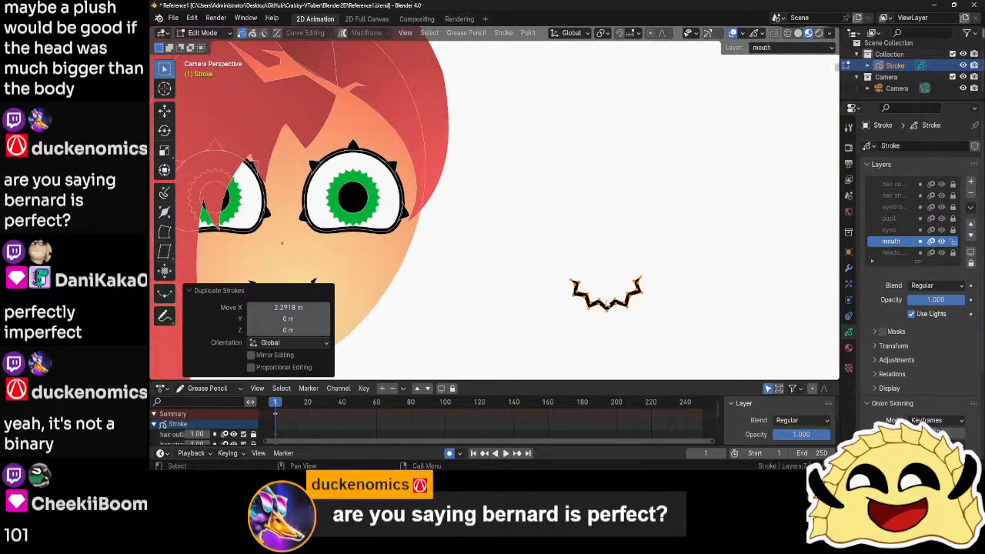
pyautogui.scroll(4, 538, 272)
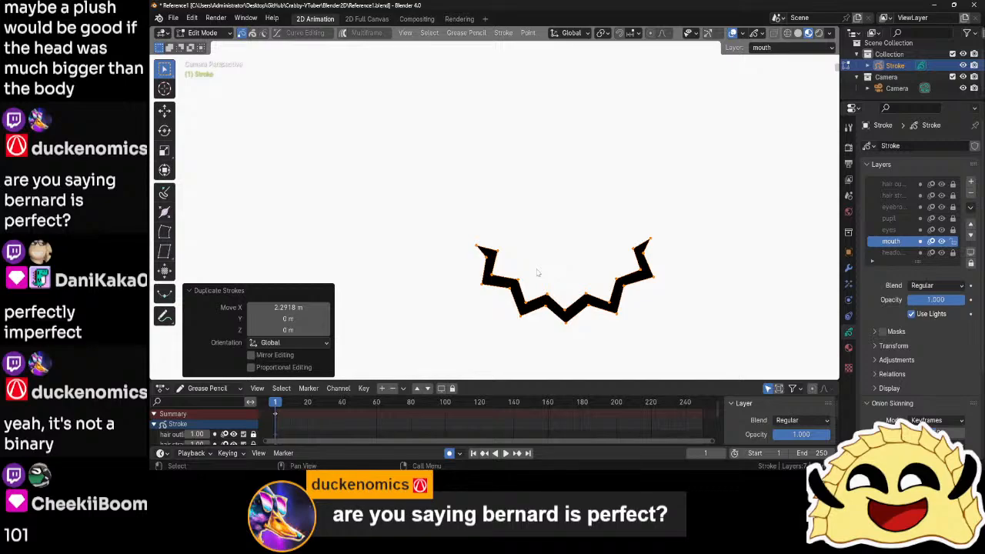
pyautogui.click(493, 277)
pyautogui.keyDown('shift'); pyautogui.click(498, 253); pyautogui.keyUp('shift')
pyautogui.keyDown('shift'); pyautogui.click(519, 281); pyautogui.keyUp('shift')
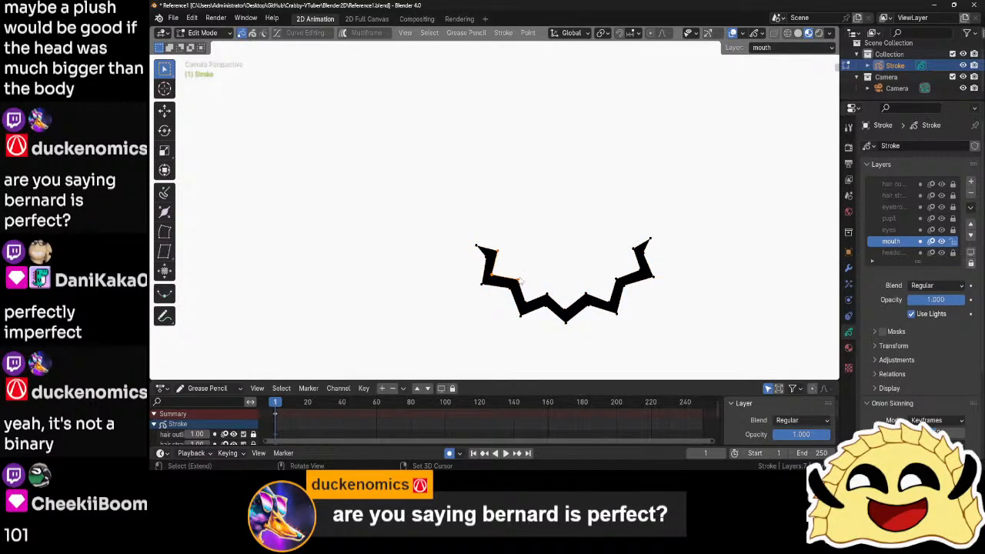
pyautogui.keyDown('shift'); pyautogui.click(527, 302); pyautogui.keyUp('shift')
pyautogui.keyDown('shift'); pyautogui.click(548, 294); pyautogui.keyUp('shift')
pyautogui.keyDown('shift'); pyautogui.click(566, 310); pyautogui.keyUp('shift')
pyautogui.keyDown('shift'); pyautogui.click(585, 294); pyautogui.keyUp('shift')
pyautogui.keyDown('shift'); pyautogui.click(611, 302); pyautogui.keyUp('shift')
pyautogui.keyDown('shift'); pyautogui.click(617, 280); pyautogui.keyUp('shift')
pyautogui.keyDown('shift'); pyautogui.click(640, 270); pyautogui.keyUp('shift')
pyautogui.keyDown('shift'); pyautogui.click(634, 250); pyautogui.keyUp('shift')
pyautogui.press('s')
pyautogui.press('z')
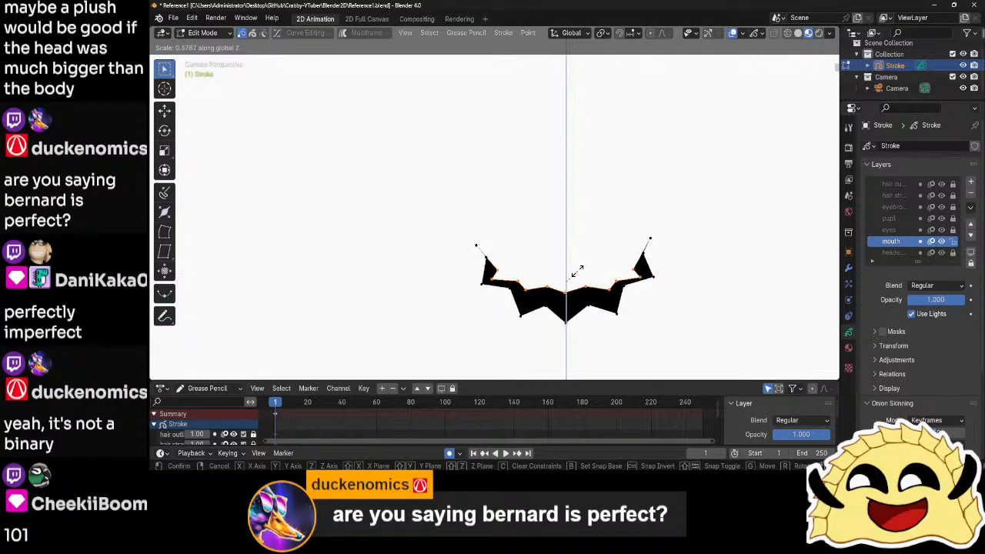
pyautogui.click(576, 273)
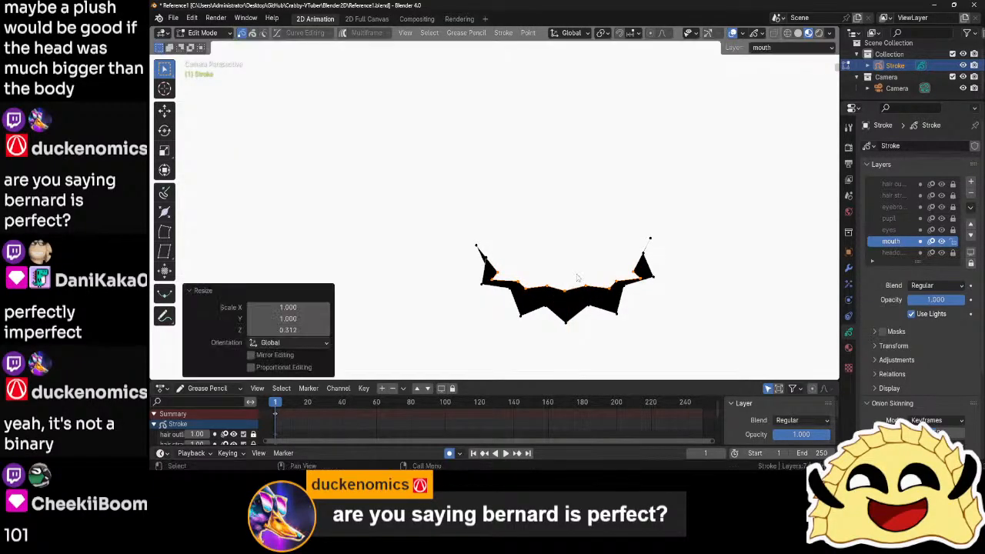
# - Move the selected upper-edge points up about 0.07 m along Z to open the duplicated mouth
pyautogui.press('g')
pyautogui.press('z')
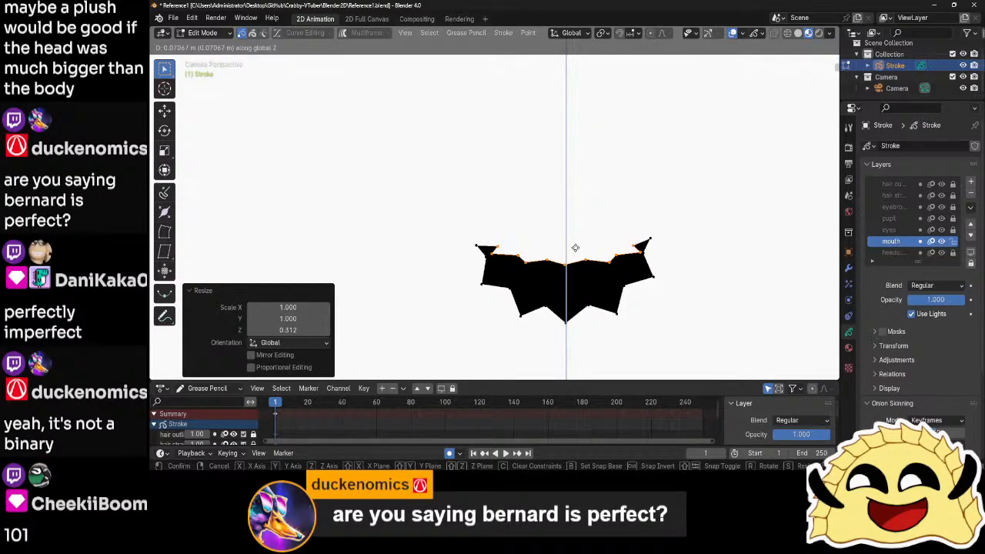
pyautogui.click(575, 248)
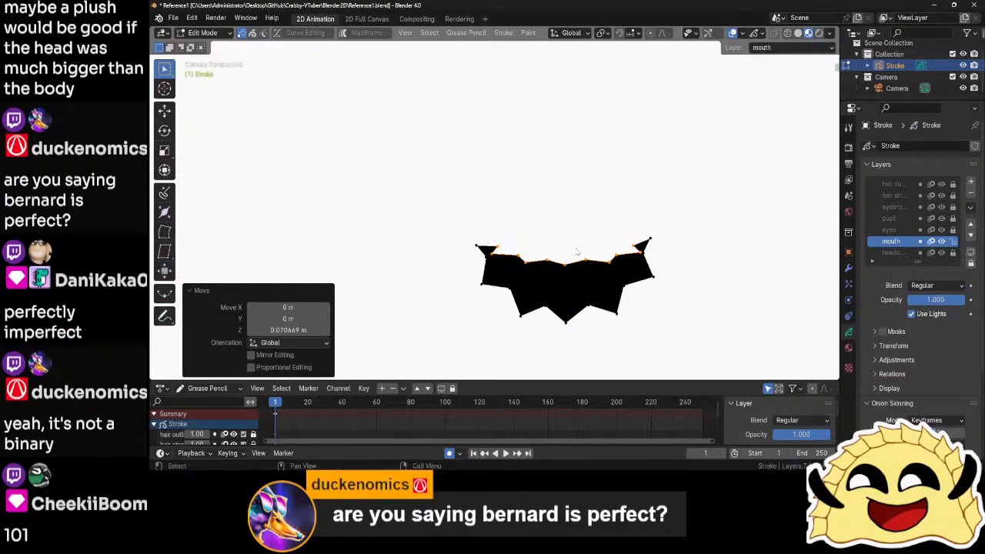
# - Scale the two overlapping points near the open mouth's upper corners inward to about 0.82 and return to Object Mode
pyautogui.click(492, 254)
pyautogui.keyDown('shift'); pyautogui.click(639, 255); pyautogui.keyUp('shift')
pyautogui.press('s')
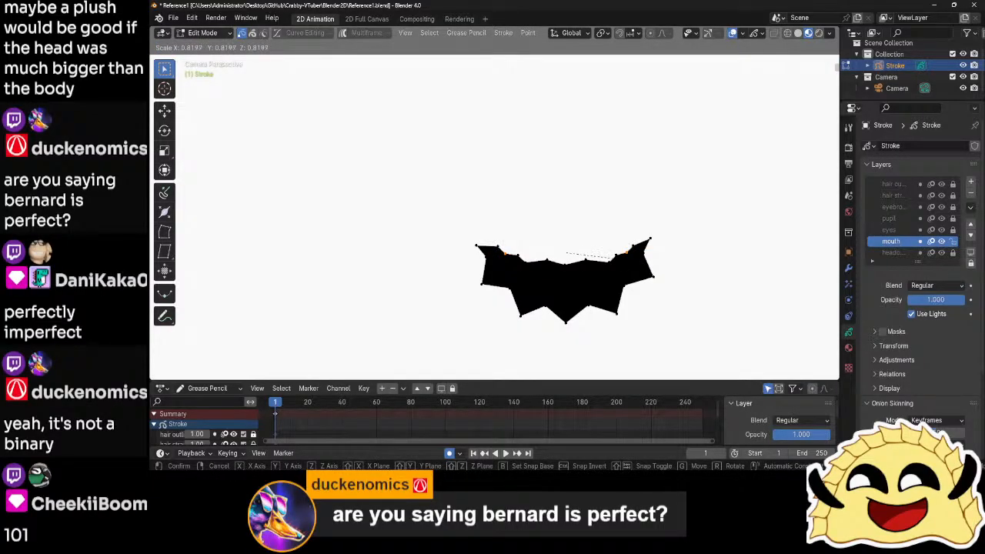
pyautogui.click(741, 281)
pyautogui.press('Tab')
pyautogui.scroll(-5, 680, 304)
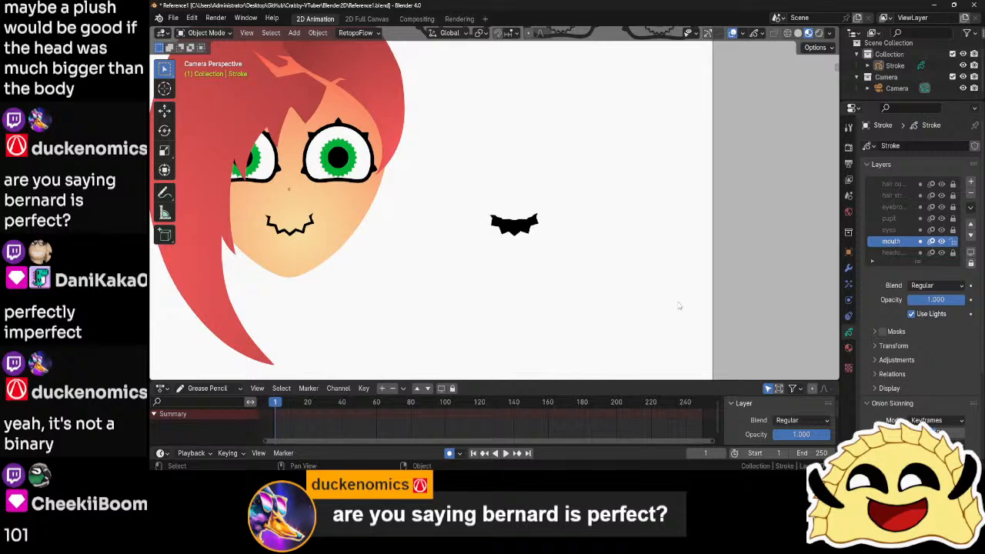
# - Smooth the open mouth's upper-edge points in Edit Mode with an increased repeat count and return to Object Mode
pyautogui.scroll(4, 679, 306)
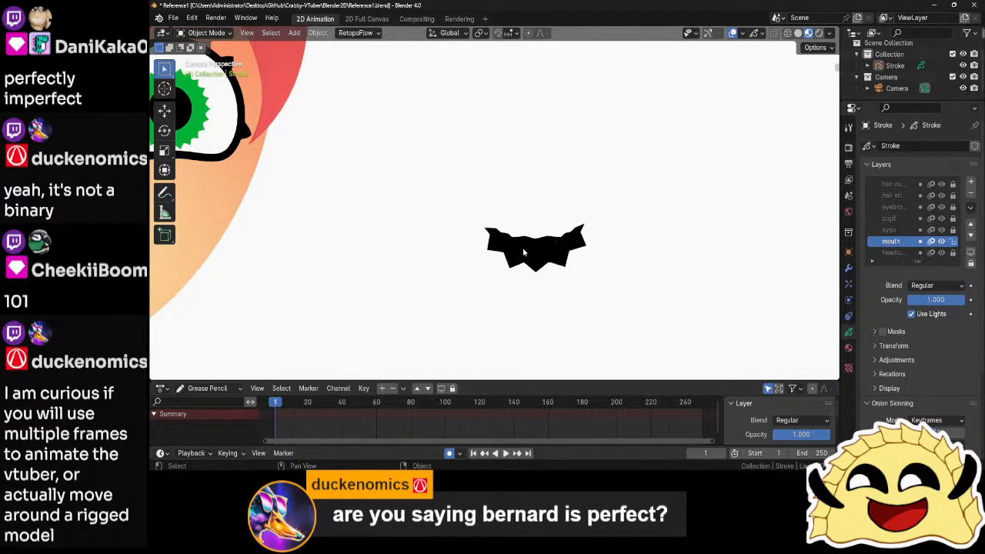
pyautogui.scroll(-4, 523, 252)
pyautogui.scroll(2, 510, 237)
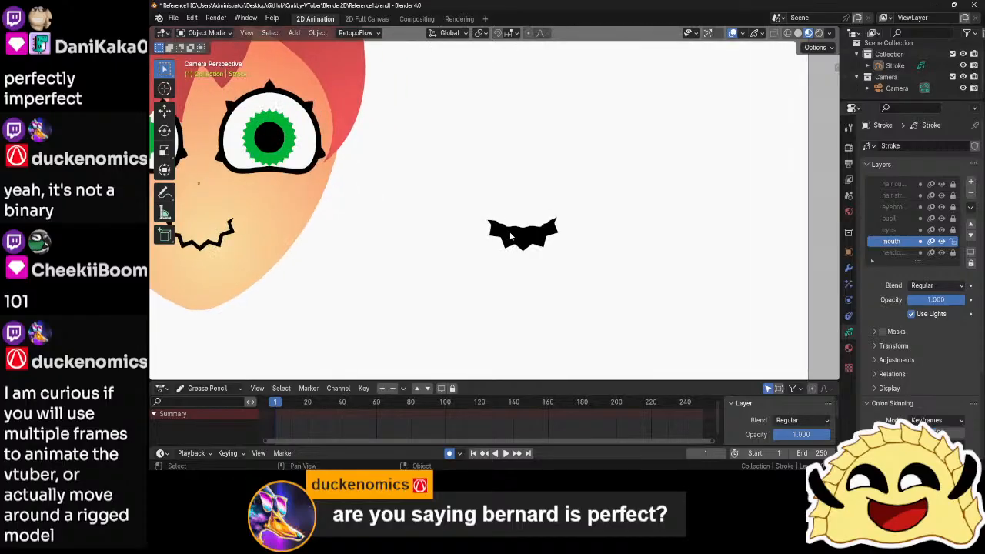
pyautogui.scroll(1, 511, 237)
pyautogui.scroll(1, 510, 237)
pyautogui.click(523, 245)
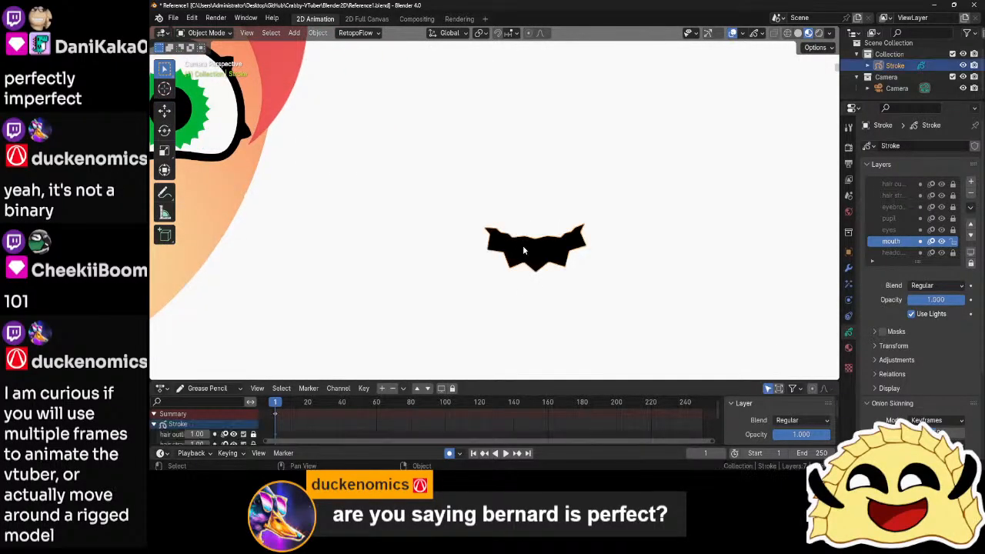
pyautogui.press('Tab')
pyautogui.scroll(2, 544, 241)
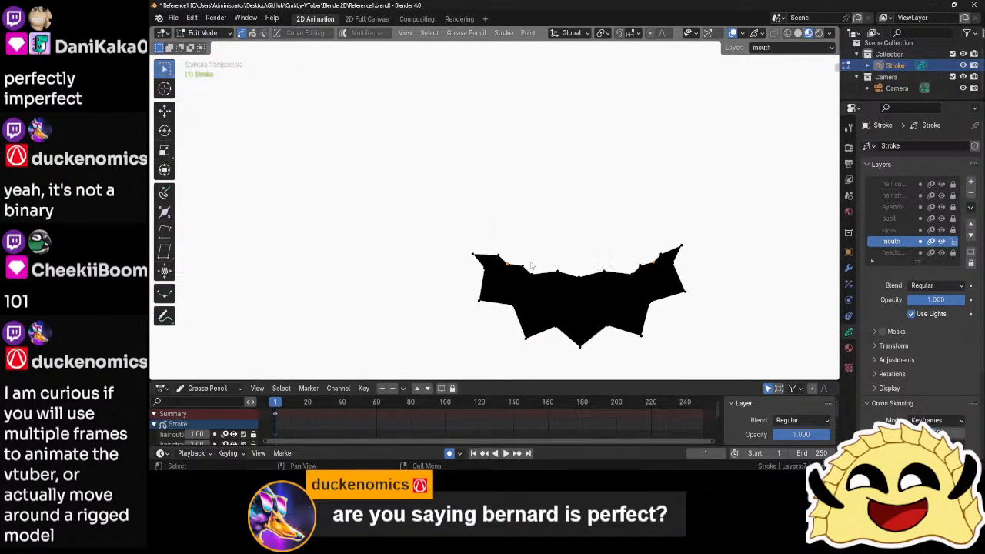
pyautogui.moveTo(496, 249)
pyautogui.mouseDown()
pyautogui.moveTo(574, 283)
pyautogui.moveTo(600, 281)
pyautogui.moveTo(663, 248)
pyautogui.mouseUp()
pyautogui.rightClick(612, 245)
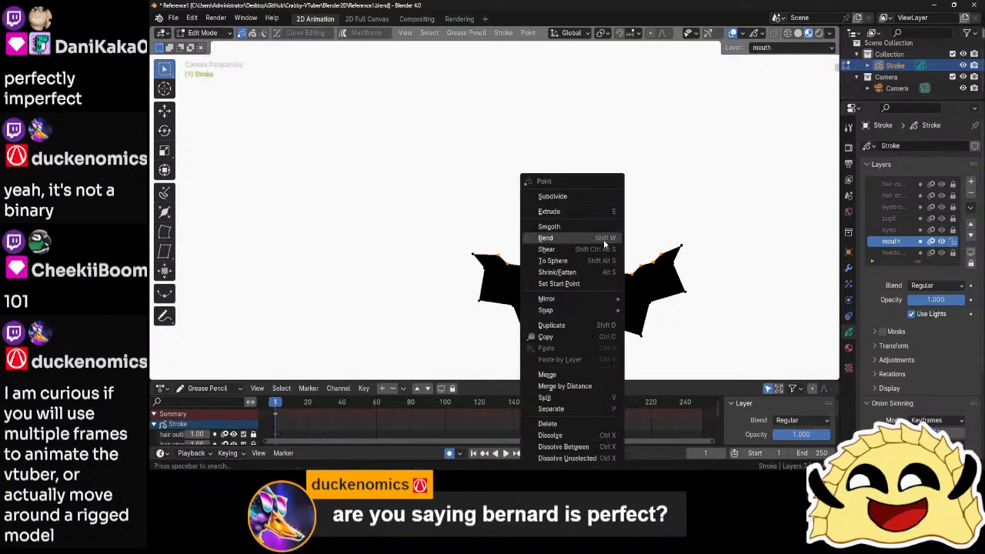
pyautogui.click(600, 236)
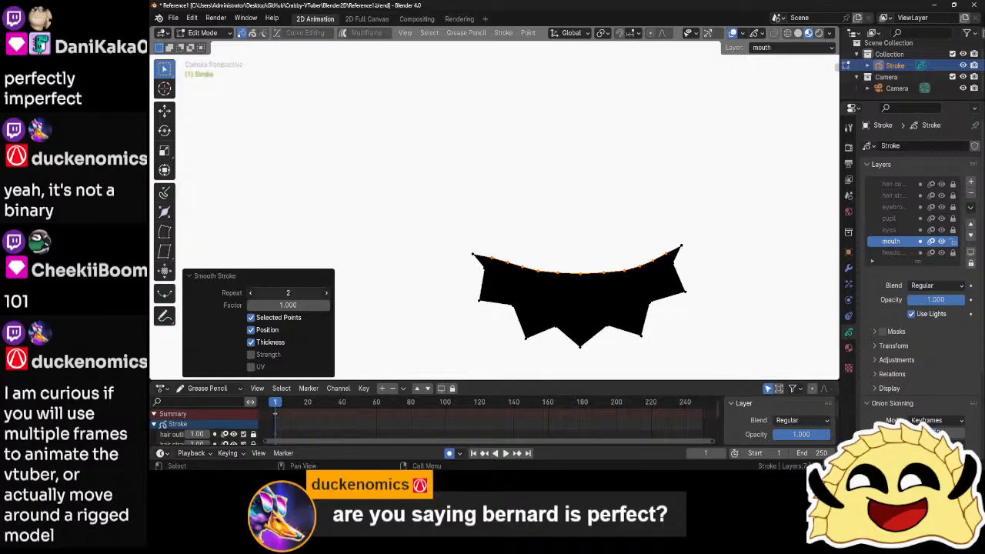
pyautogui.moveTo(266, 293); pyautogui.dragTo(275, 293)
pyautogui.click(534, 218)
pyautogui.press('Tab')
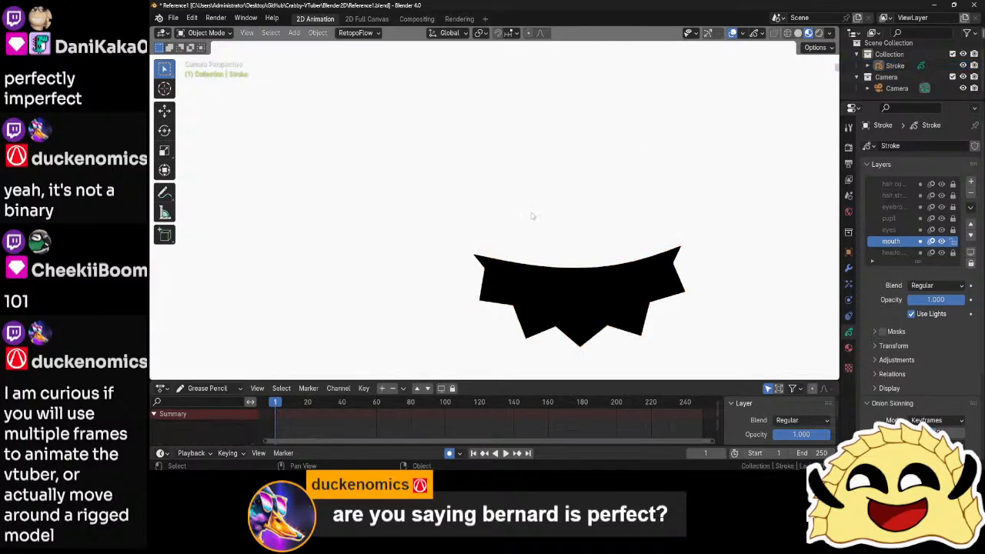
# - Save the Reference1.blend file
pyautogui.scroll(-12, 532, 217)
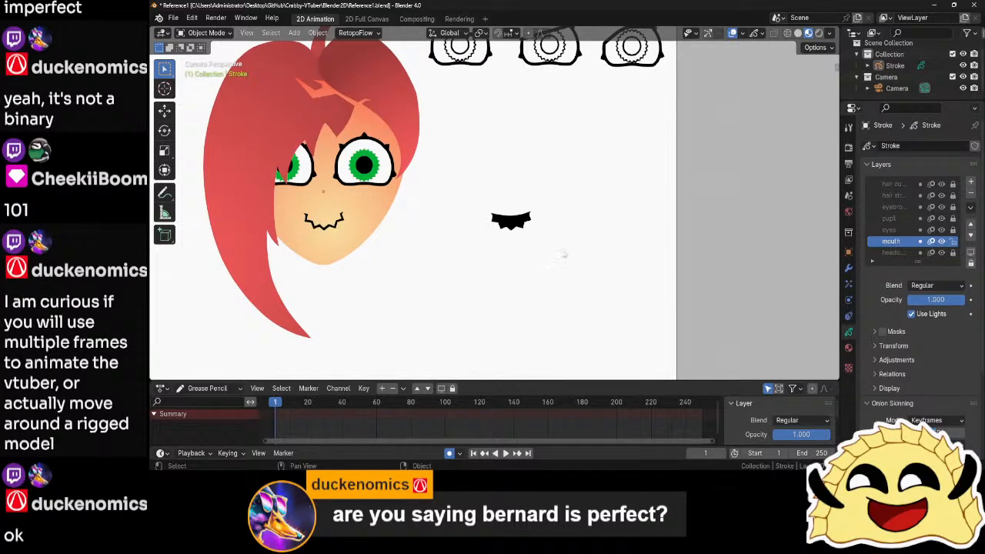
pyautogui.hotkey('ctrl', 's')
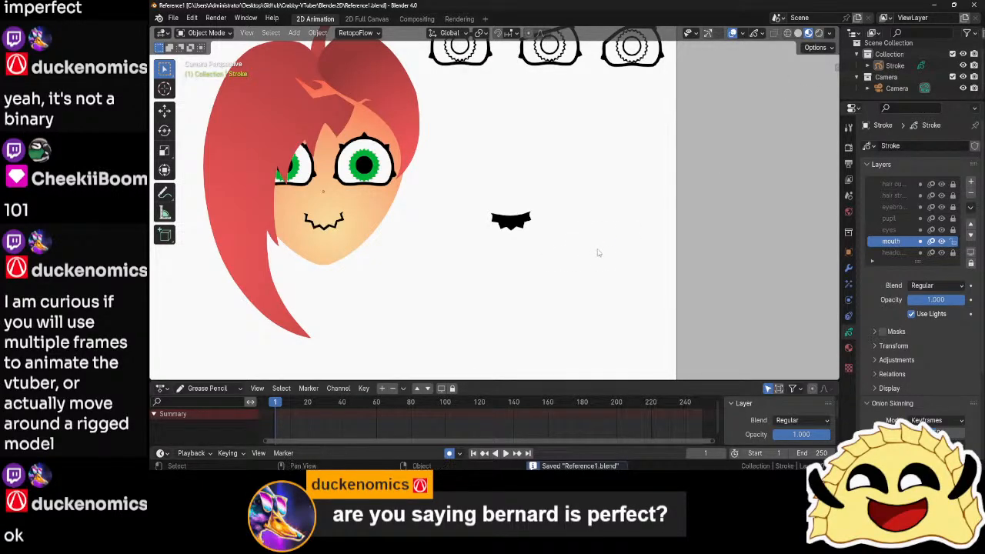
pyautogui.scroll(2, 598, 252)
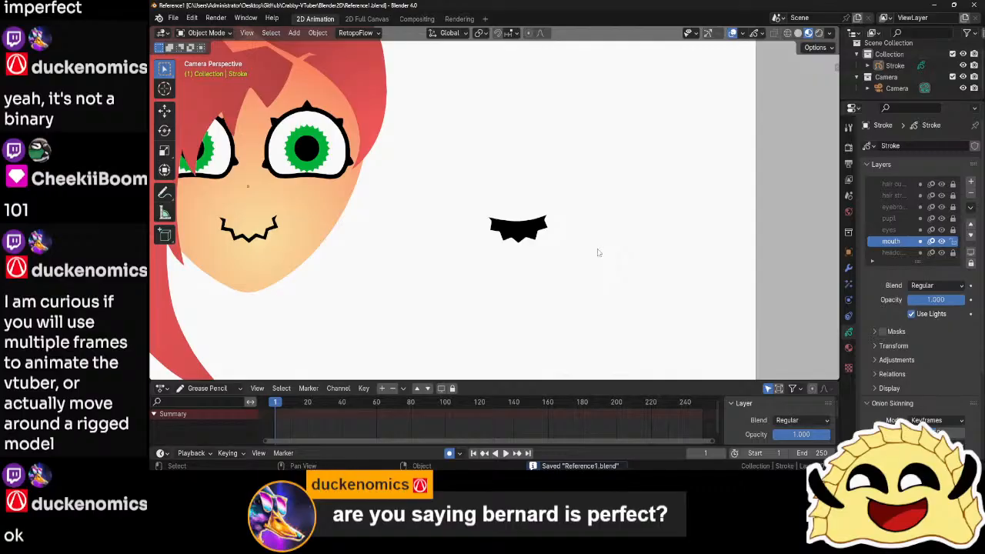
pyautogui.scroll(2, 598, 252)
pyautogui.click(540, 254)
pyautogui.press('Tab')
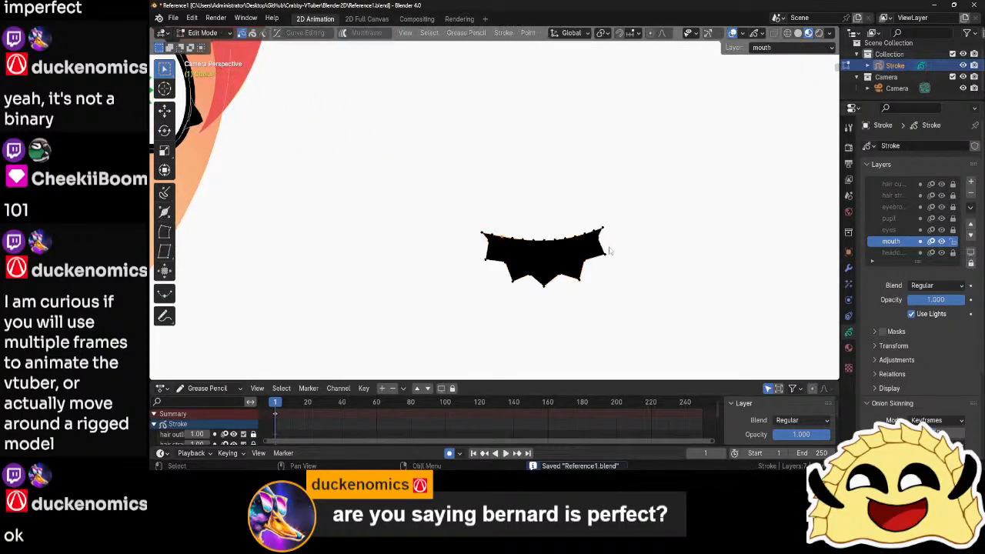
pyautogui.scroll(2, 608, 255)
pyautogui.scroll(-6, 608, 256)
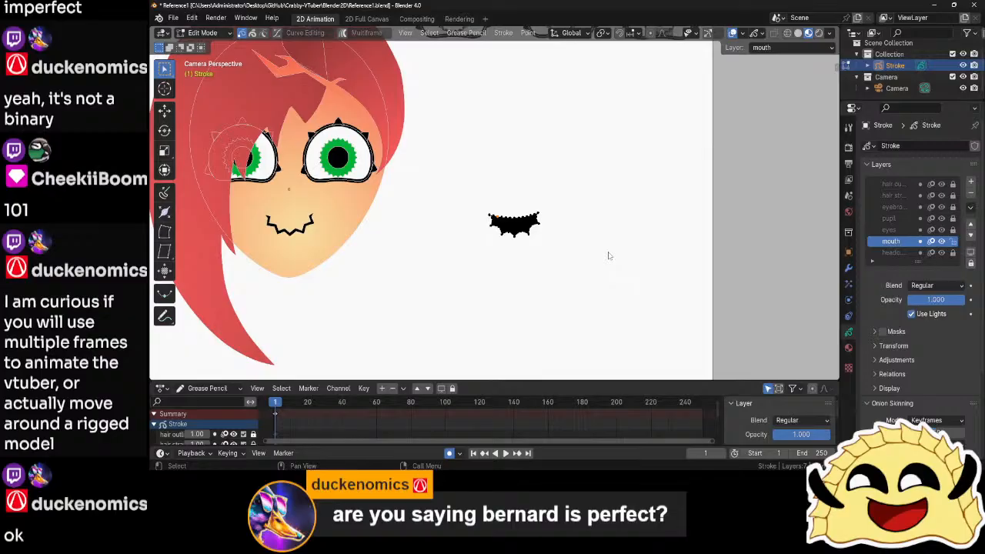
pyautogui.click(609, 255)
pyautogui.press('Home')
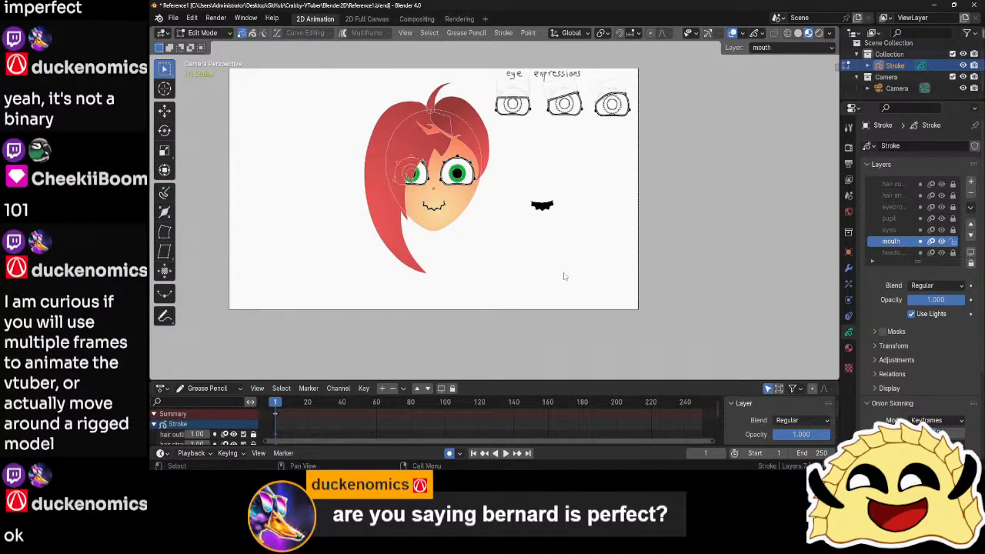
pyautogui.scroll(4, 569, 273)
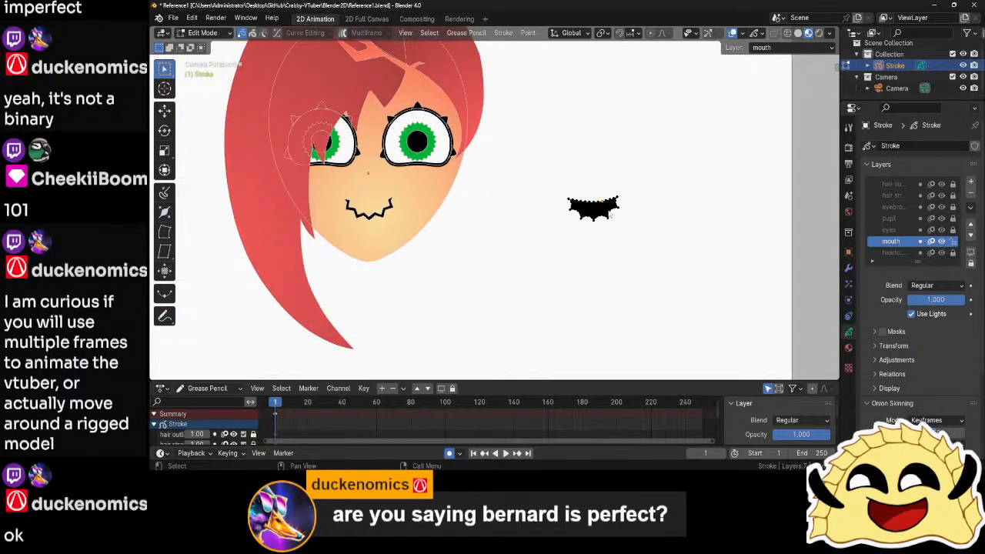
pyautogui.click(605, 210)
pyautogui.press('s')
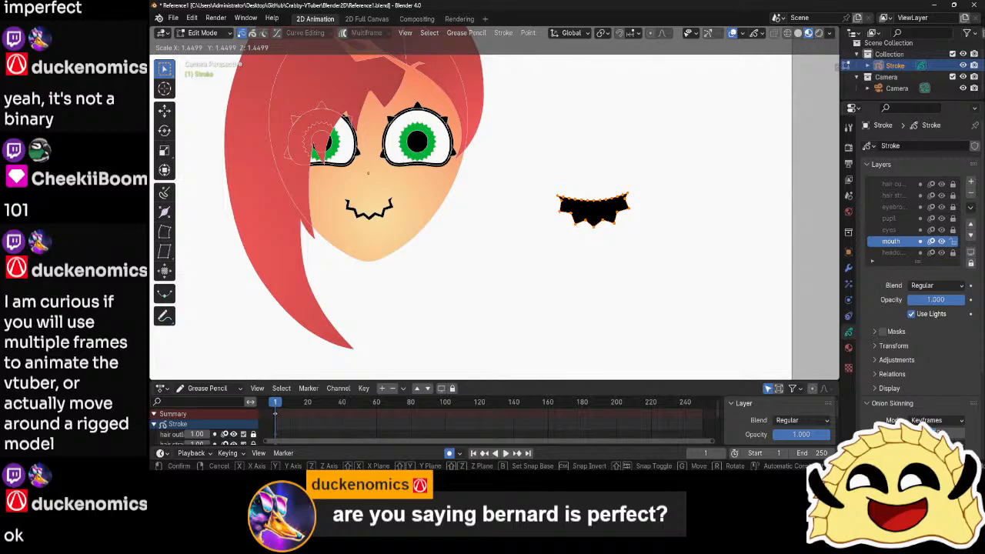
pyautogui.rightClick(618, 236)
pyautogui.click(618, 236)
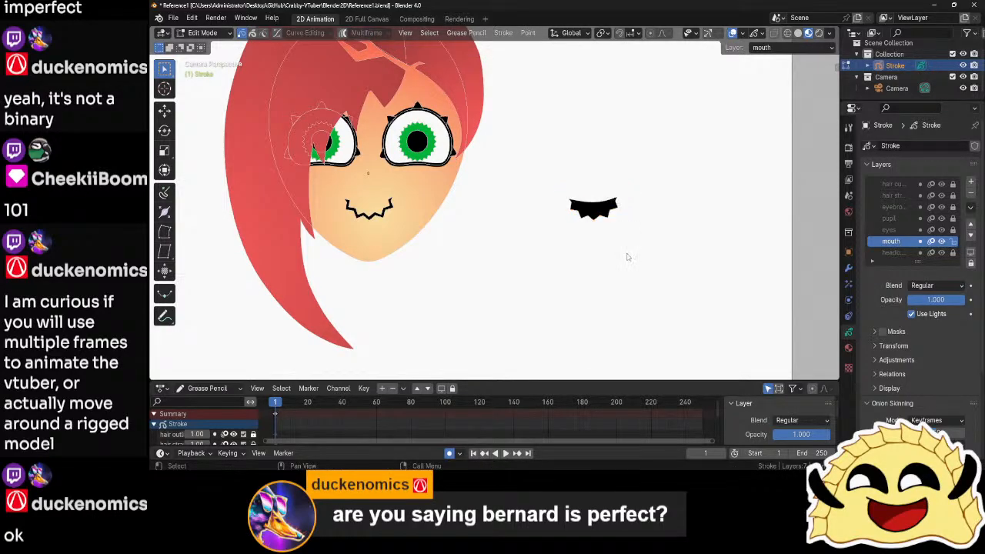
# - Try enlarging the face's zigzag mouth to nearly three times its size, judge it in Object Mode and undo the scaling
pyautogui.click(379, 217)
pyautogui.press('l')
pyautogui.press('s')
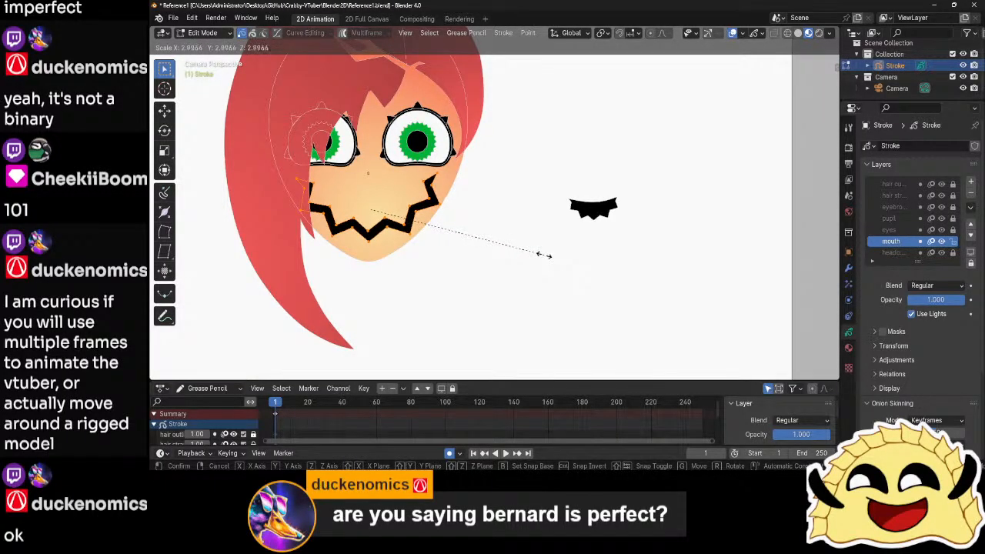
pyautogui.click(534, 253)
pyautogui.hotkey('ctrl', 'Tab')
pyautogui.scroll(-8, 477, 284)
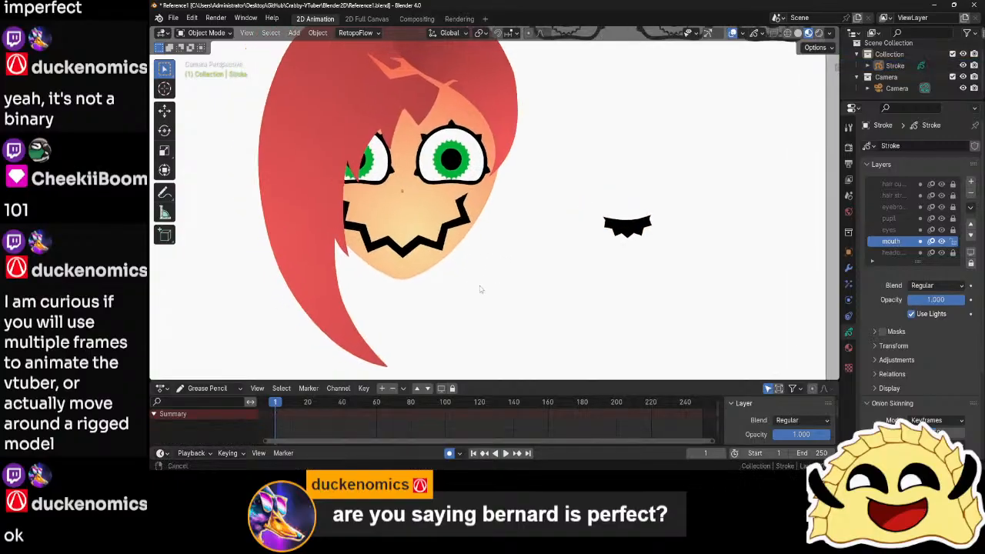
pyautogui.scroll(2, 532, 302)
pyautogui.scroll(3, 532, 306)
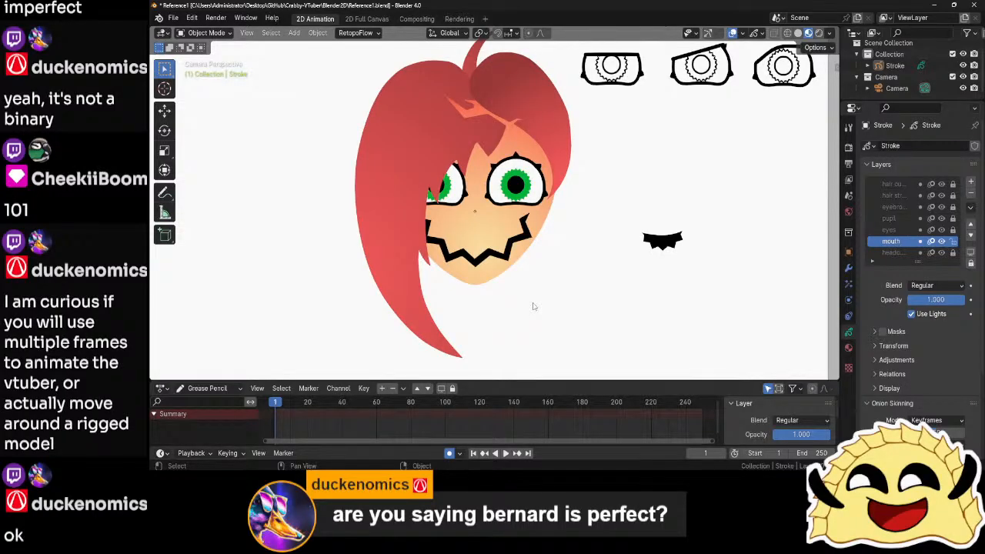
pyautogui.press('Tab')
pyautogui.hotkey('ctrl', 'z')
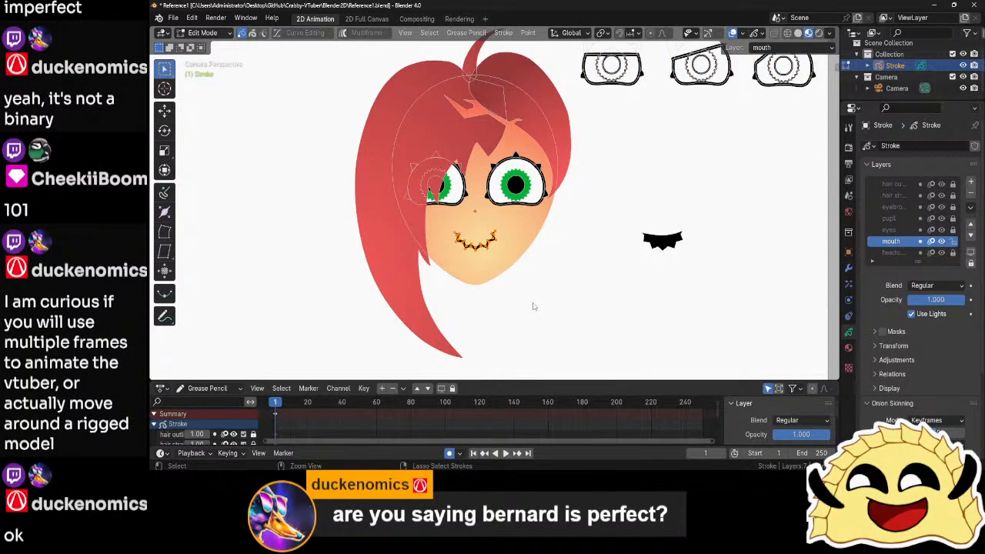
# - Scale the face's zigzag mouth up to about 1.39 and check it against the full drawing in Object Mode
pyautogui.scroll(2, 532, 306)
pyautogui.press('s')
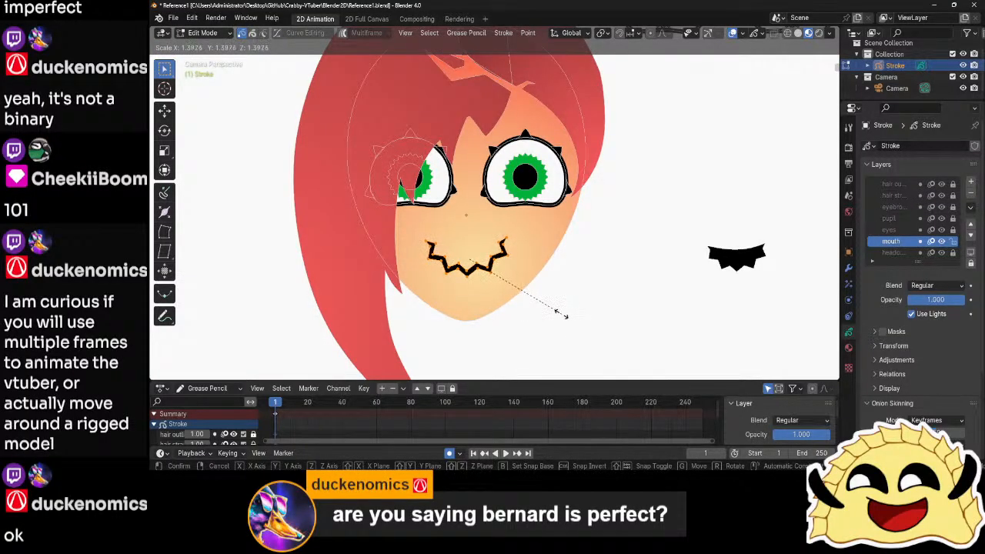
pyautogui.click(562, 317)
pyautogui.press('Tab')
pyautogui.press('Home')
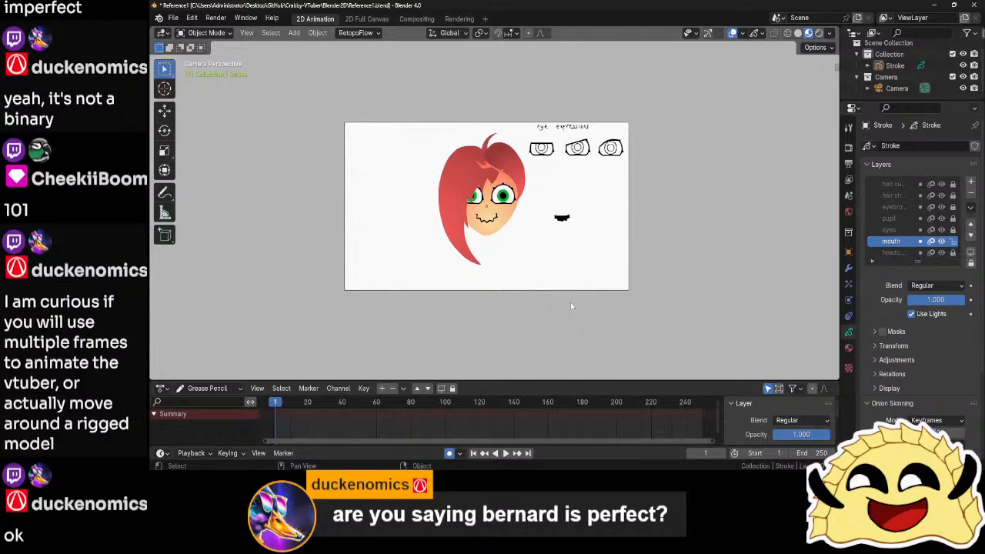
# - Scale the face's mouth up once more until it stretches across most of the lower face, and return to Object Mode
pyautogui.scroll(4, 571, 306)
pyautogui.press('Tab')
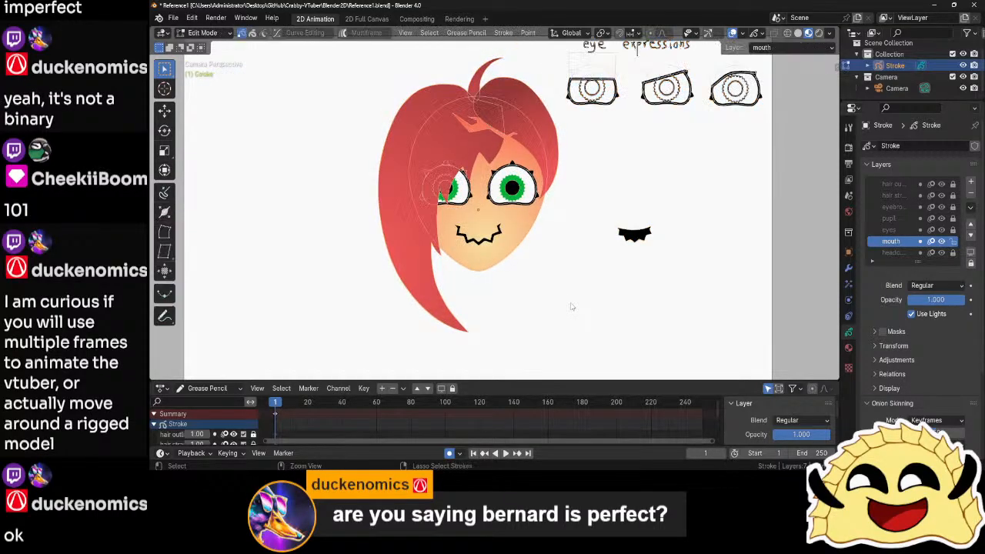
pyautogui.press('a')
pyautogui.press('s')
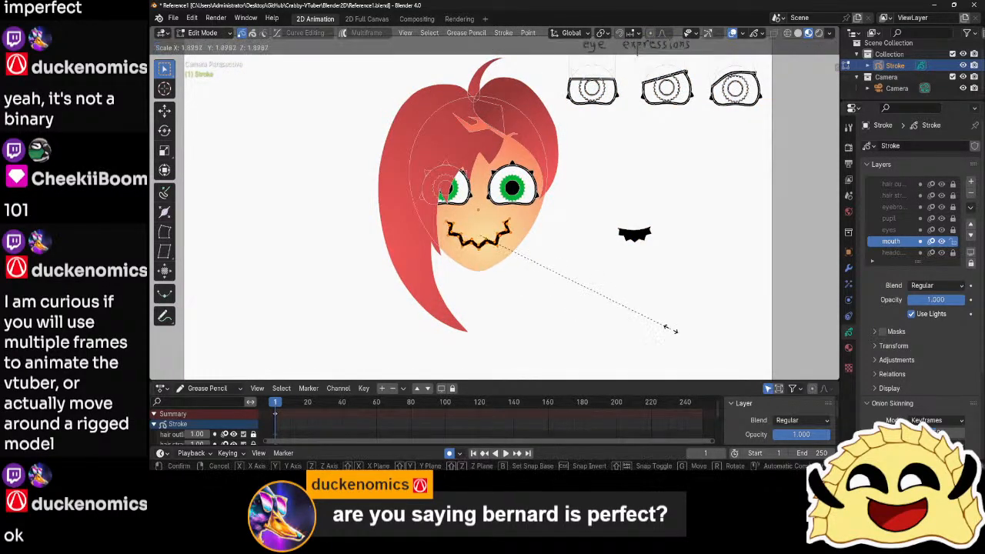
pyautogui.click(705, 352)
pyautogui.click(663, 345)
pyautogui.hotkey('ctrl', 'Tab')
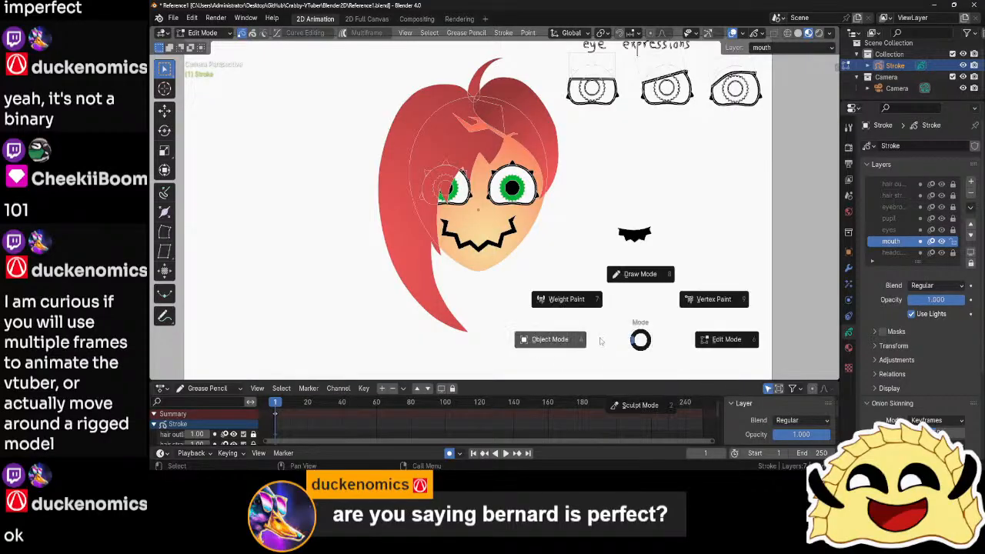
pyautogui.click(553, 339)
pyautogui.scroll(-4, 562, 337)
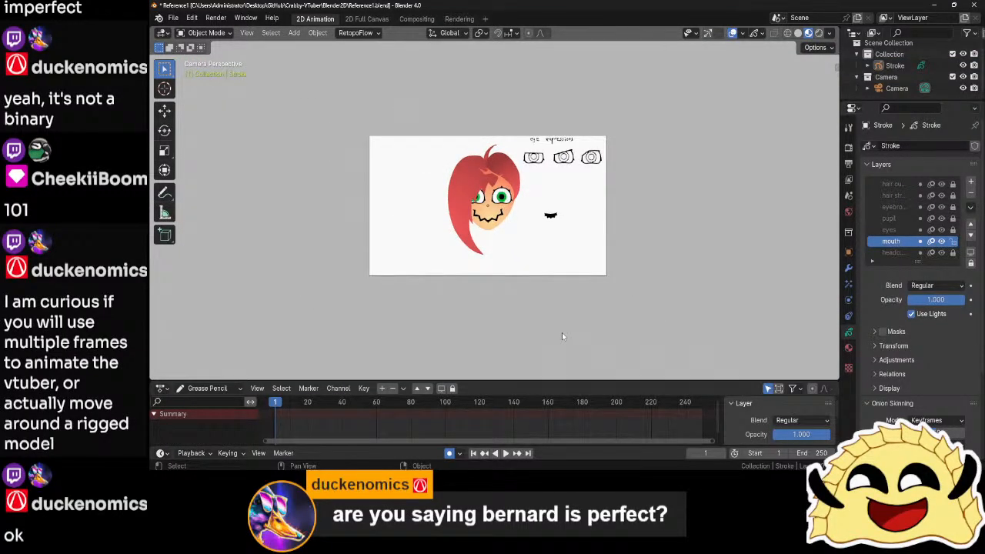
# - Flatten the enlarged mouth by scaling it along Z to about 0.68 and return to Object Mode
pyautogui.scroll(8, 562, 336)
pyautogui.press('Tab')
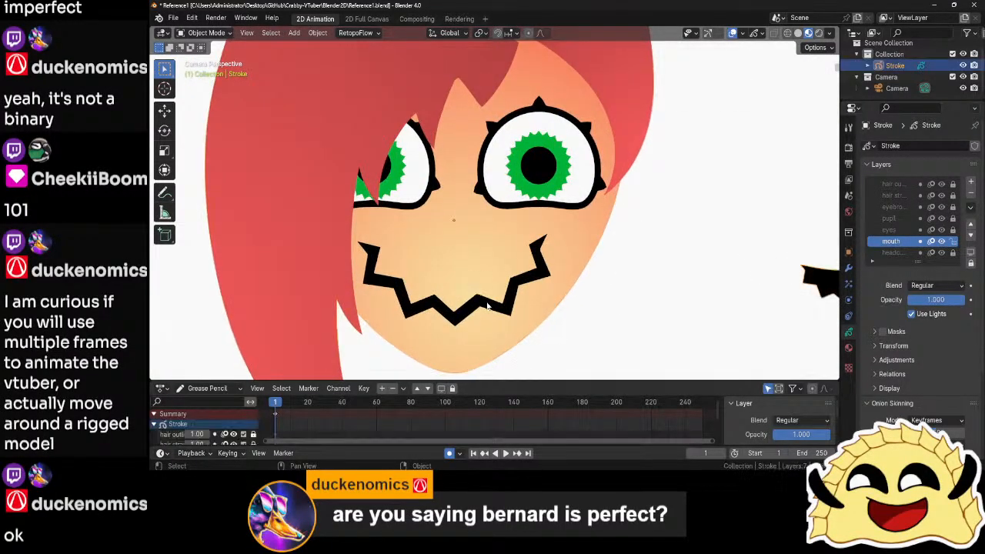
pyautogui.press('a')
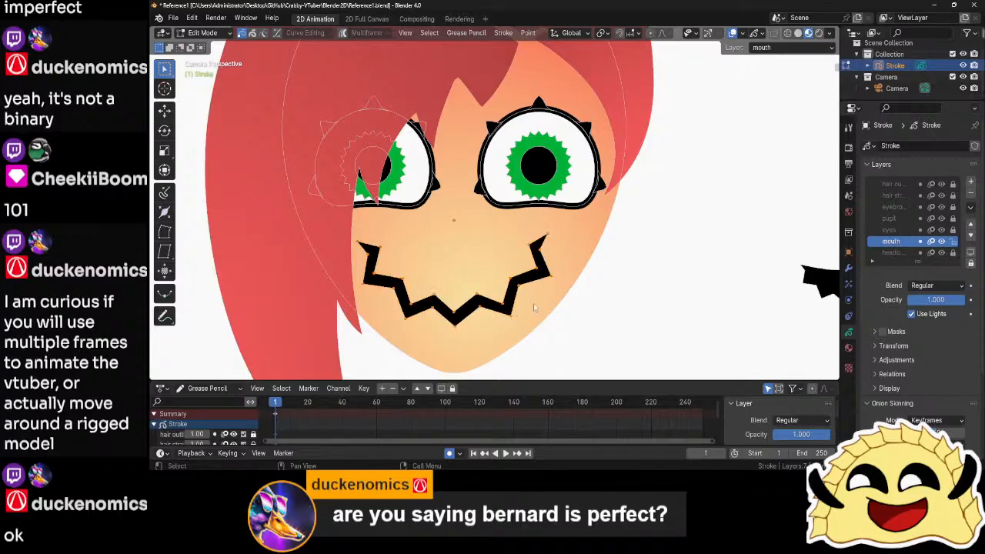
pyautogui.press('s')
pyautogui.press('z')
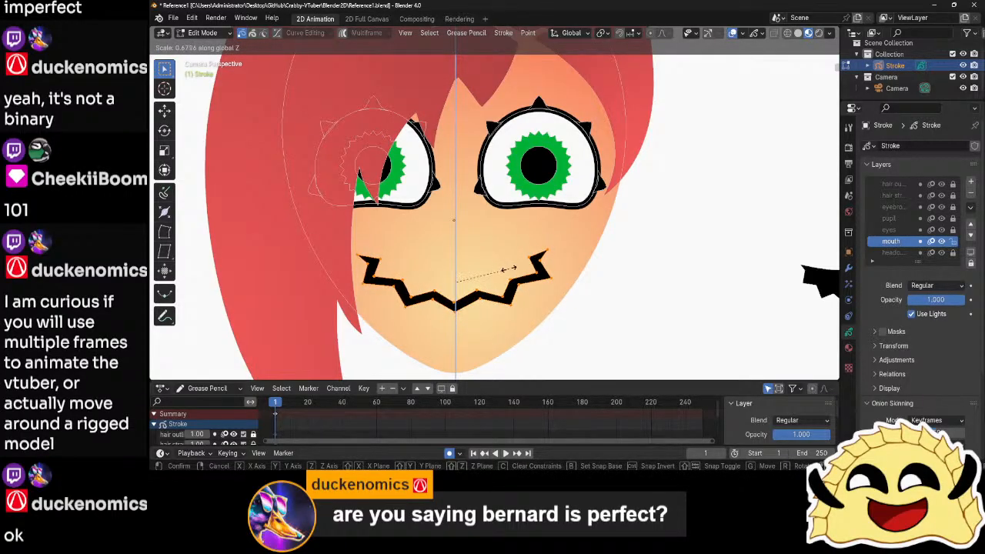
pyautogui.click(513, 271)
pyautogui.press('Tab')
pyautogui.click(614, 315)
pyautogui.scroll(-6, 608, 319)
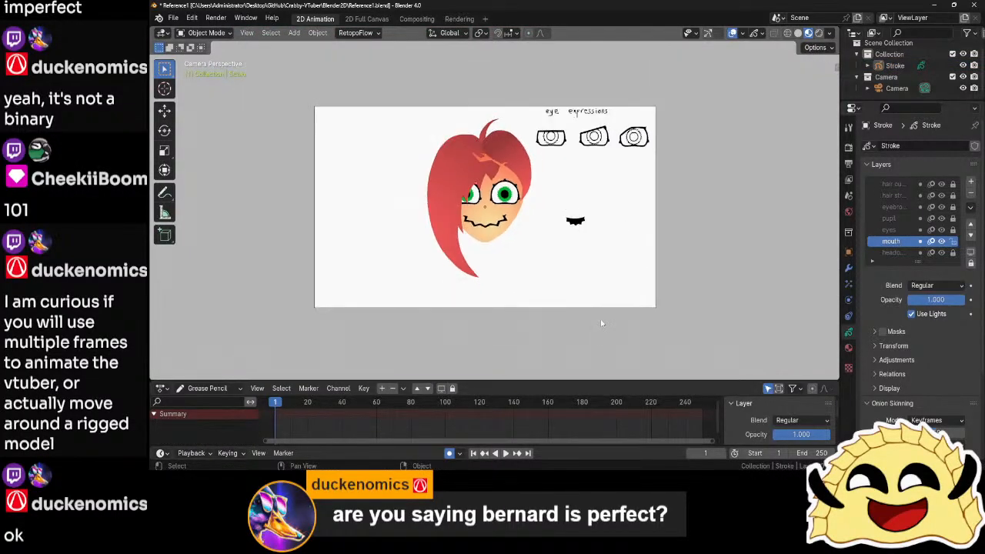
# - Undo the flattening and all the enlargements of the face's mouth, going back to its small version
pyautogui.hotkey('ctrl', 'z')
pyautogui.hotkey('ctrl', 'z')
pyautogui.hotkey('ctrl', 'z')
pyautogui.hotkey('ctrl', 'z')
pyautogui.hotkey('ctrl', 'z')
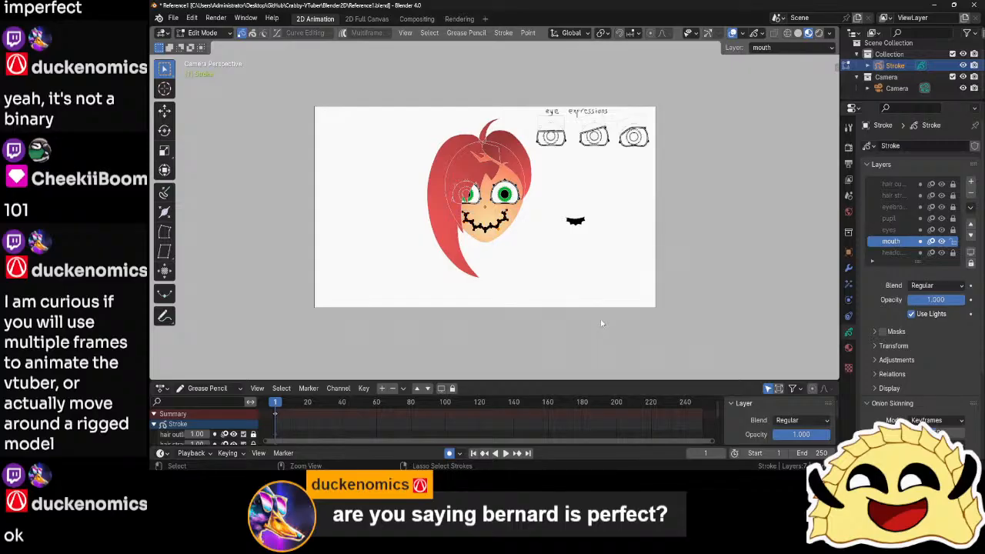
pyautogui.hotkey('ctrl', 'z')
pyautogui.hotkey('ctrl', 'z')
pyautogui.hotkey('ctrl', 'z')
pyautogui.hotkey('ctrl', 'z')
pyautogui.hotkey('ctrl', 'z')
pyautogui.hotkey('ctrl', 'z')
pyautogui.hotkey('ctrl', 'z')
pyautogui.hotkey('ctrl', 'z')
pyautogui.scroll(4, 543, 301)
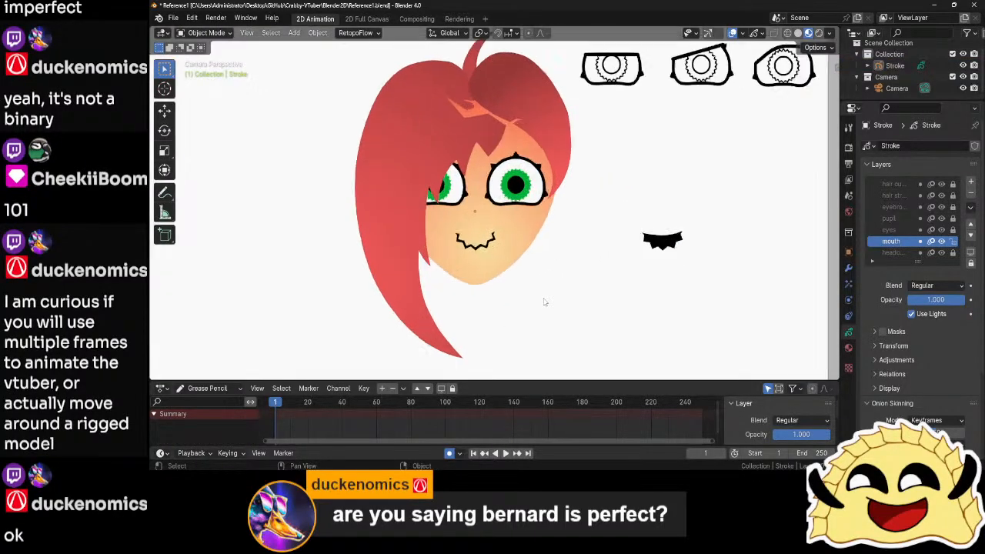
# - Try scaling the small zigzag mouth up to a wide grin in one go and compare it with the face in Object Mode
pyautogui.scroll(-3, 543, 301)
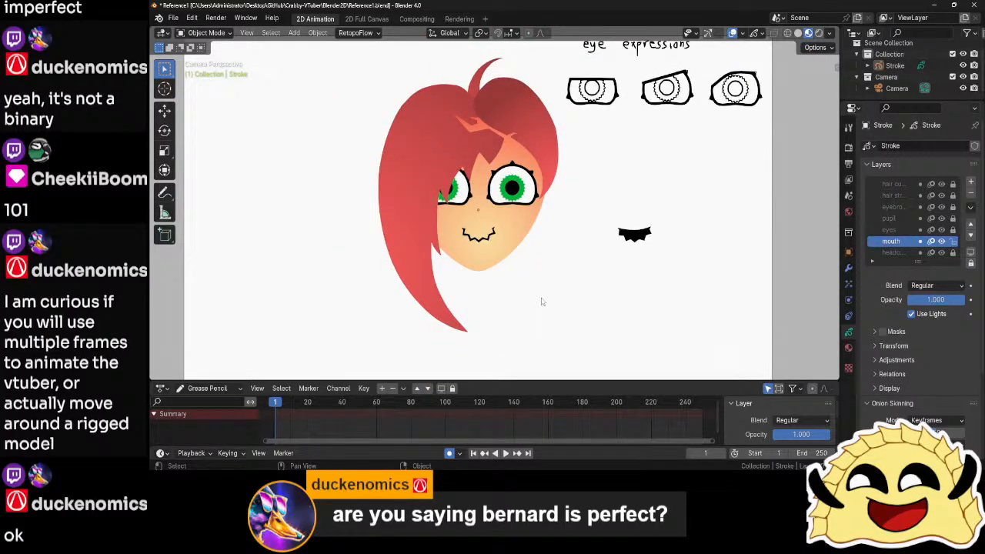
pyautogui.click(484, 247)
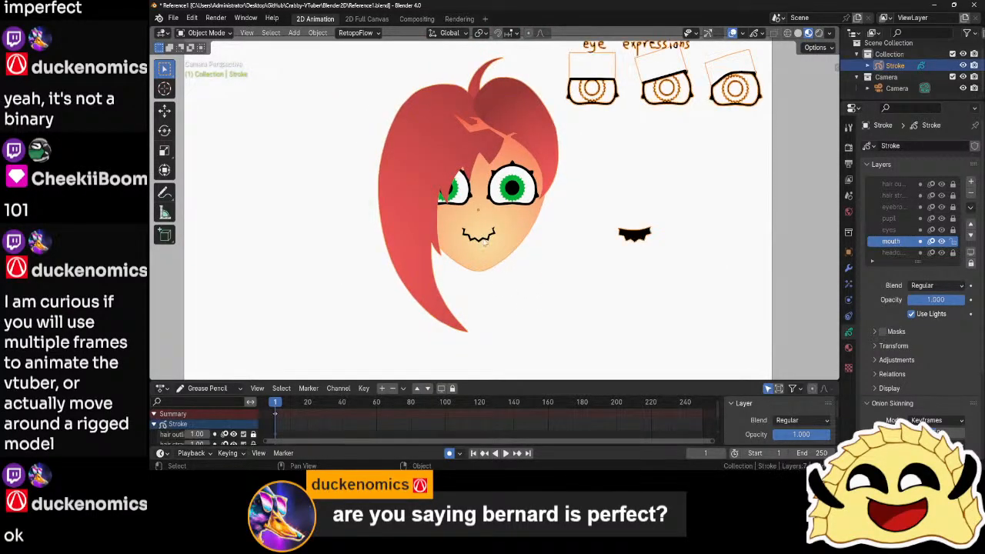
pyautogui.press('Tab')
pyautogui.click(500, 248)
pyautogui.press('s')
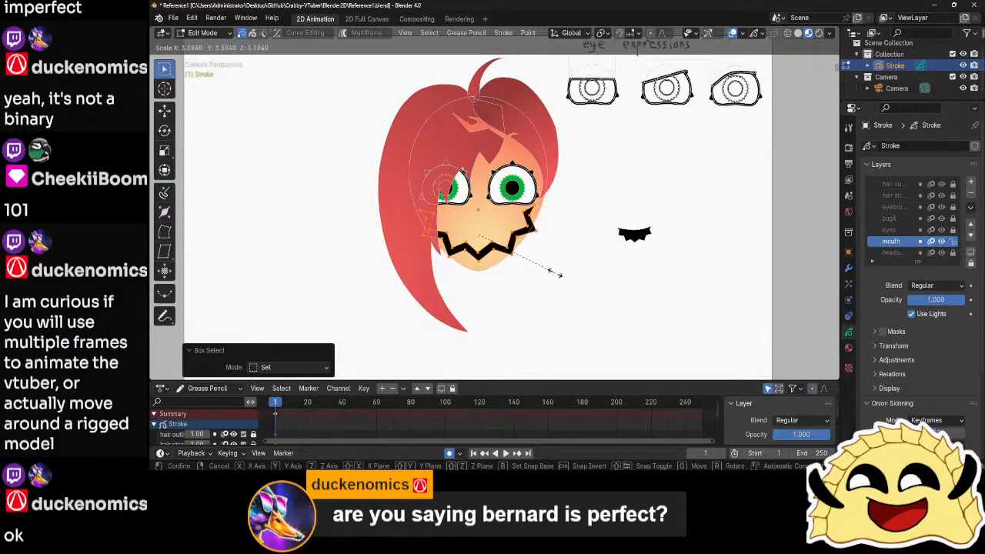
pyautogui.click(539, 268)
pyautogui.hotkey('ctrl', 'Tab')
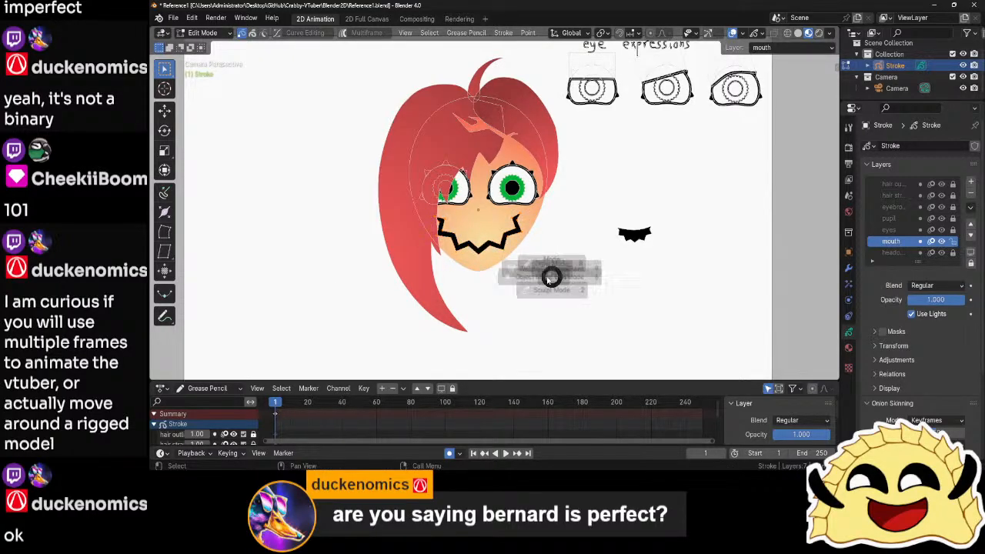
pyautogui.click(529, 289)
pyautogui.scroll(-1, 528, 290)
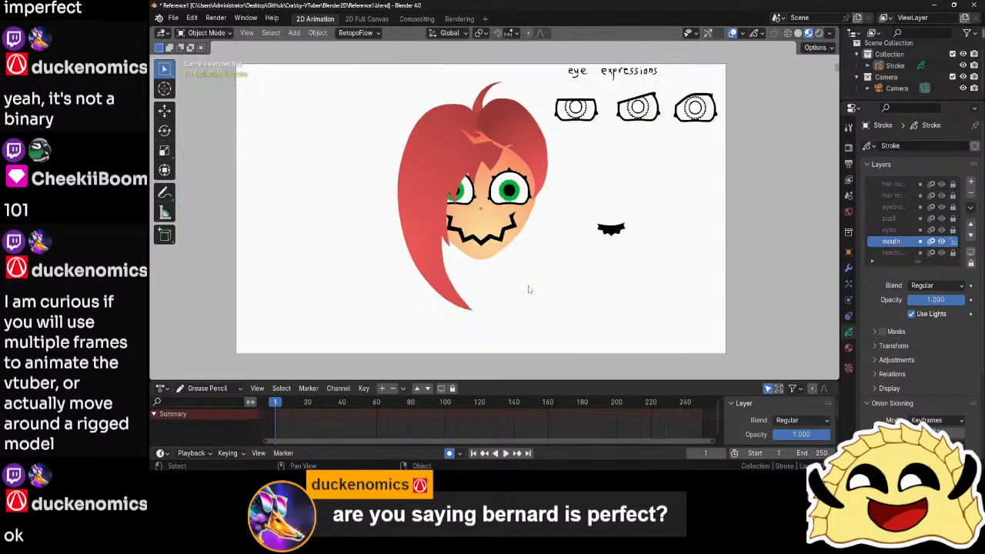
pyautogui.scroll(-5, 527, 289)
pyautogui.scroll(7, 528, 289)
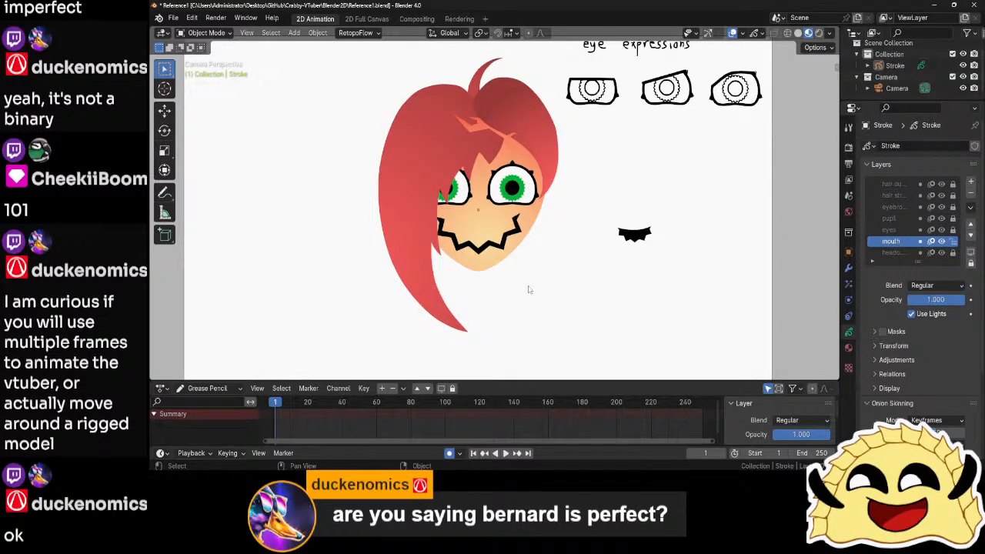
pyautogui.scroll(4, 528, 290)
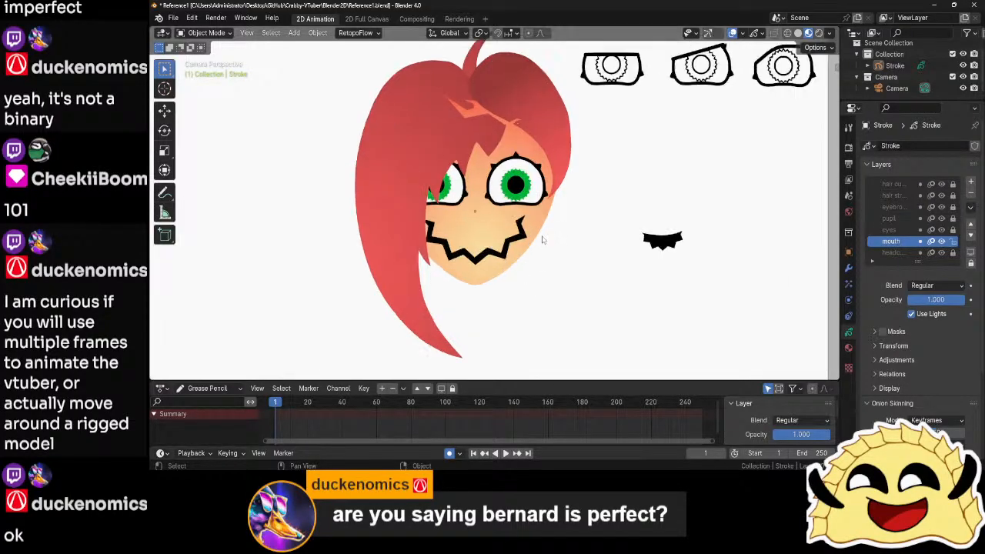
# - Undo the wide-grin scaling, keeping the face's small mouth selected in Edit Mode
pyautogui.press('Home')
pyautogui.scroll(3, 544, 256)
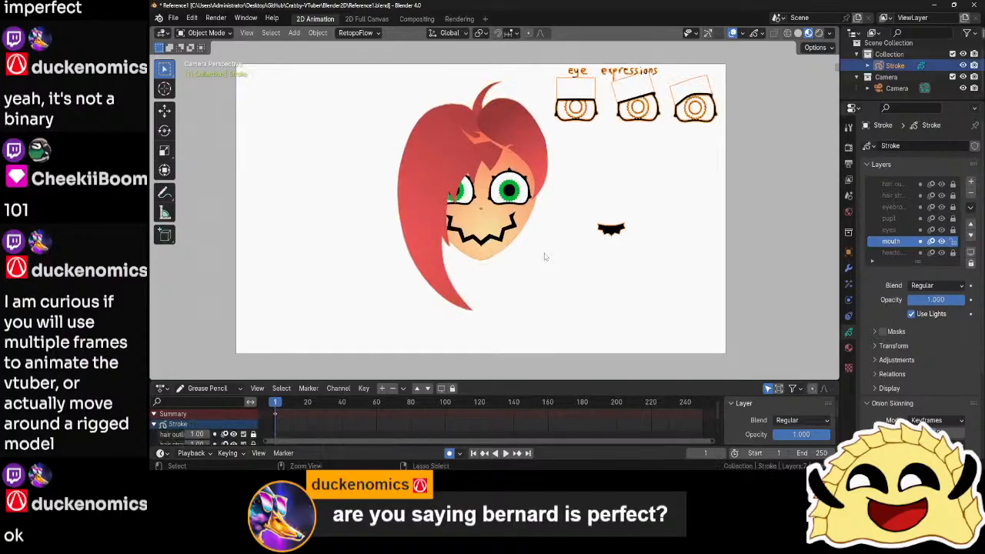
pyautogui.press('Tab')
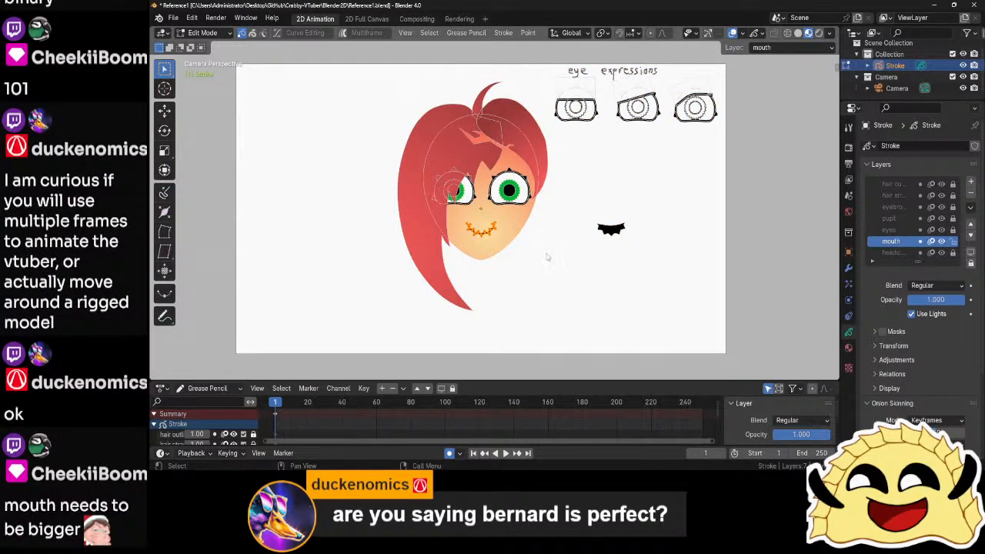
pyautogui.scroll(3, 547, 261)
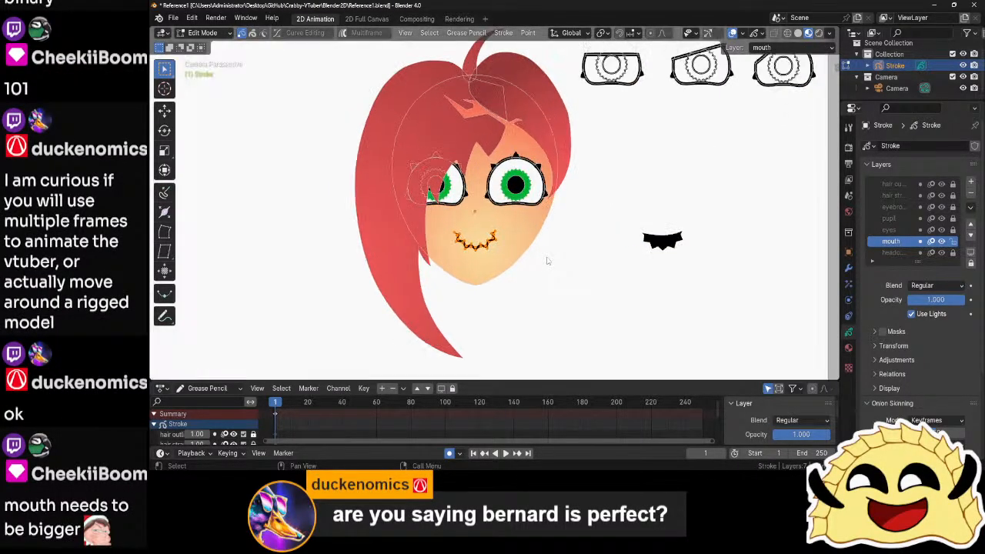
# - Switch to Object Mode and check the face's small zigzag mouth against the whole head
pyautogui.hotkey('ctrl', 'Tab')
pyautogui.click(571, 277)
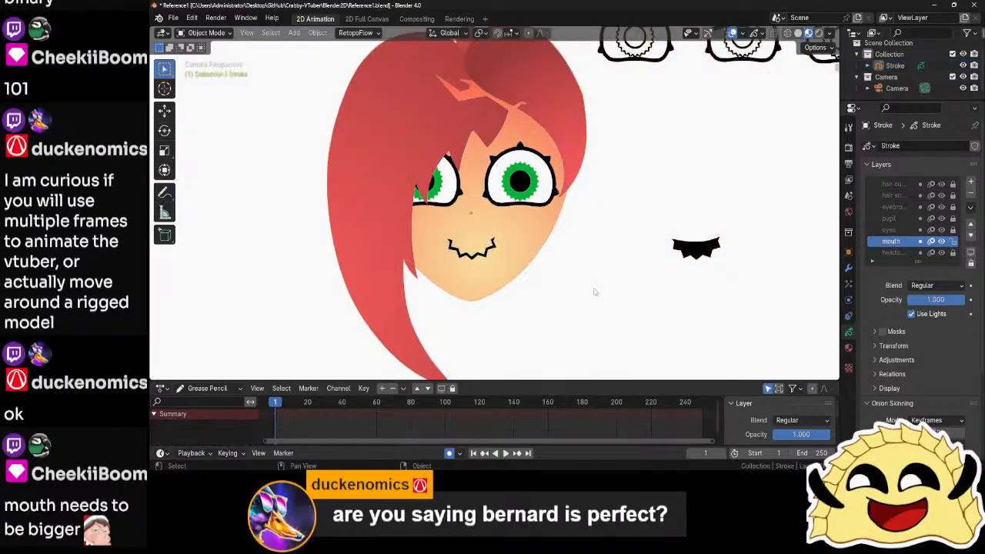
pyautogui.scroll(-5, 594, 285)
pyautogui.scroll(4, 593, 285)
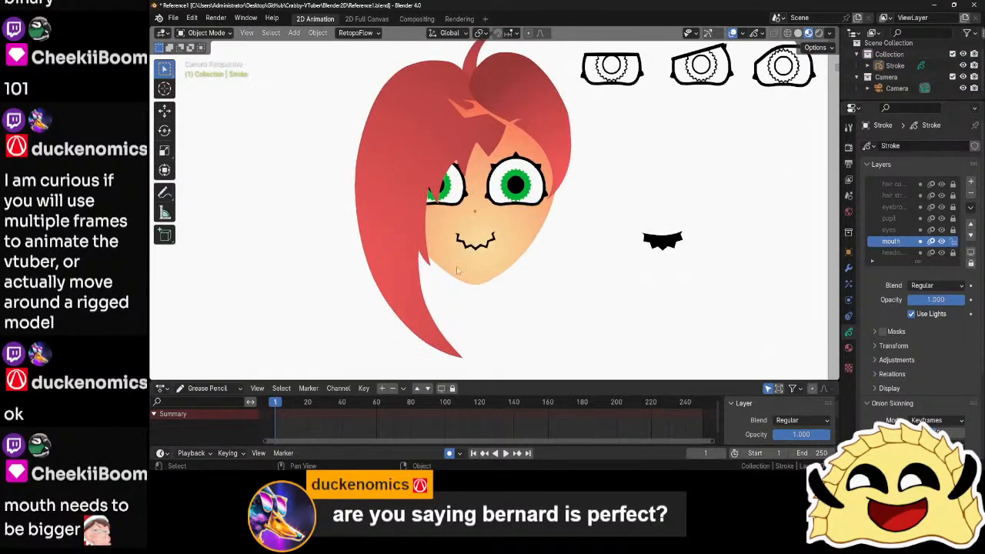
# - Try scaling the small zigzag mouth to about 2.7 times its size in Edit Mode and compare it with the face in Object Mode
pyautogui.click(493, 246)
pyautogui.press('Tab')
pyautogui.press('a')
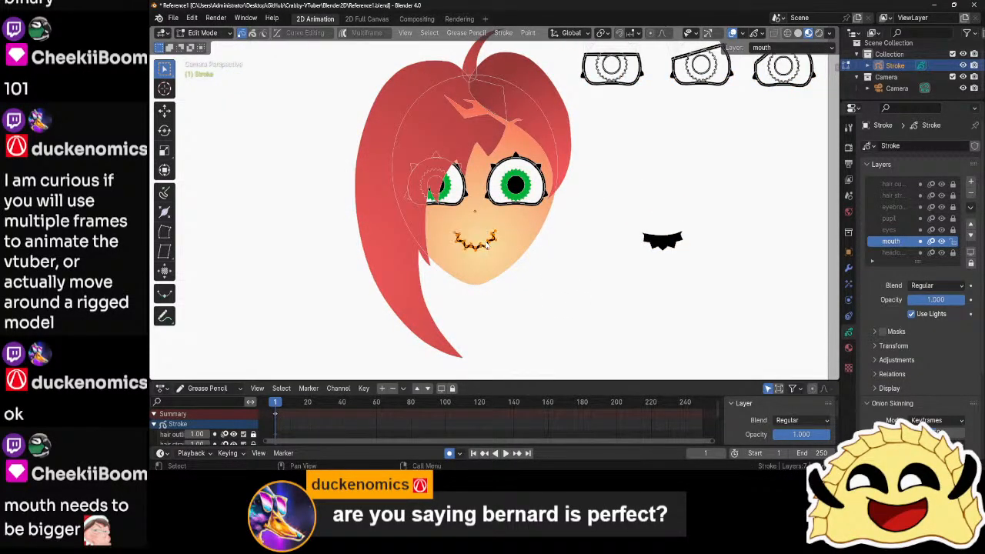
pyautogui.scroll(2, 543, 267)
pyautogui.press('s')
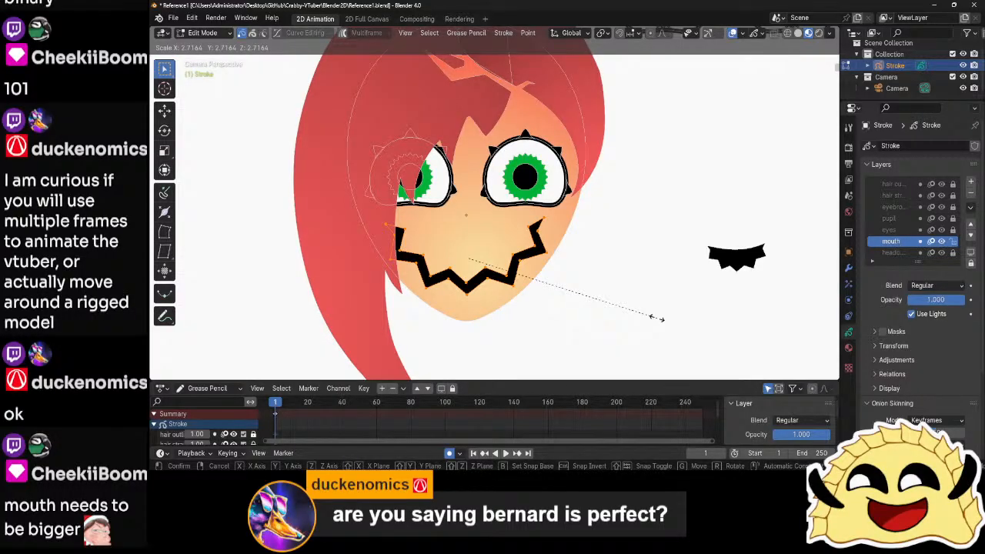
pyautogui.click(656, 318)
pyautogui.hotkey('ctrl', 'Tab')
pyautogui.click(602, 318)
pyautogui.scroll(-2, 601, 319)
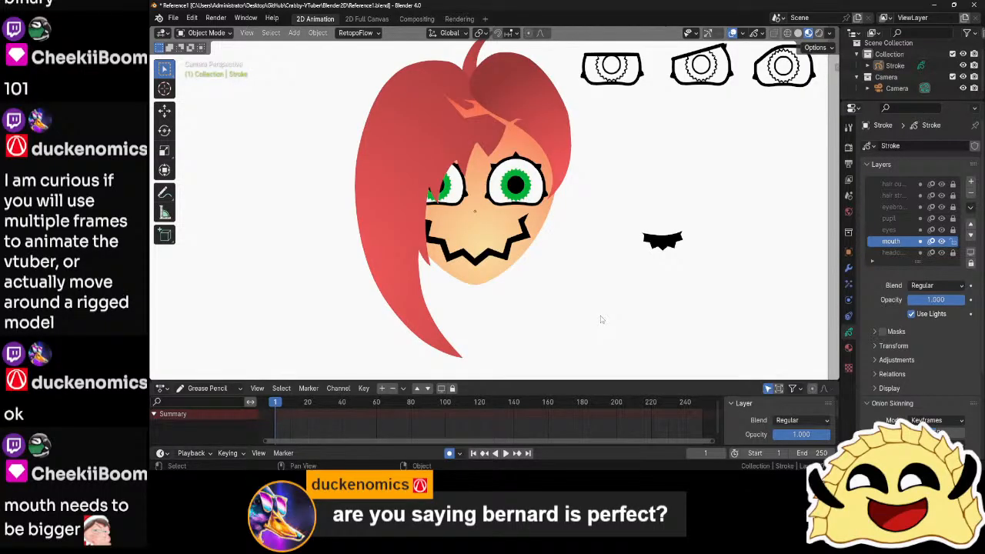
pyautogui.scroll(-3, 602, 319)
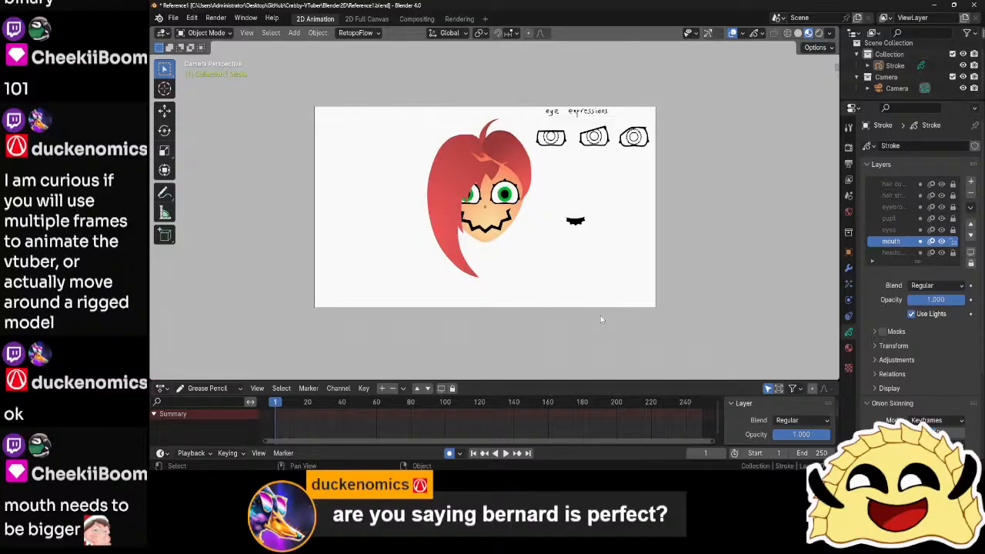
pyautogui.scroll(2, 600, 318)
# - Undo the 2.7-times enlargement, inspect the small mouth in Object Mode and go back to editing it
pyautogui.press('Tab')
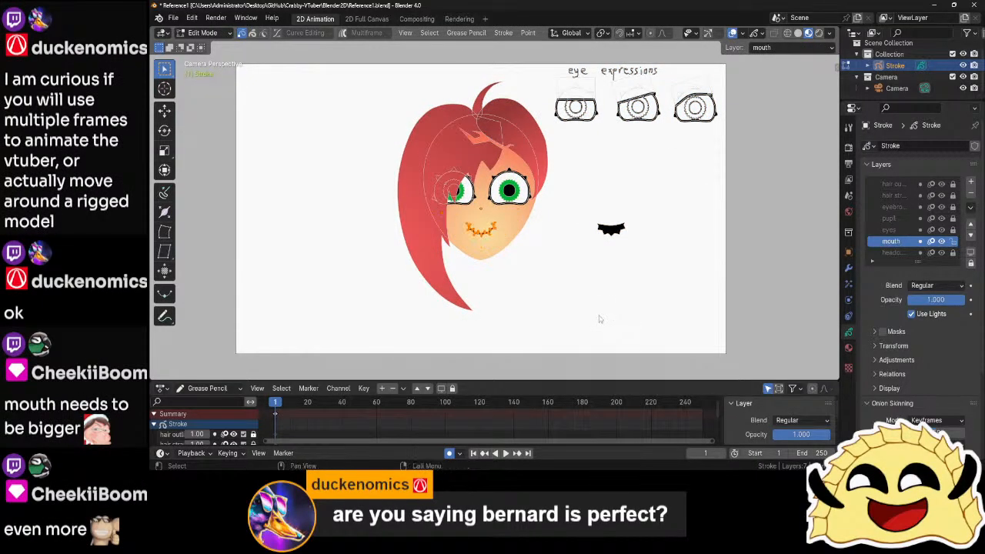
pyautogui.press('Tab')
pyautogui.scroll(3, 567, 302)
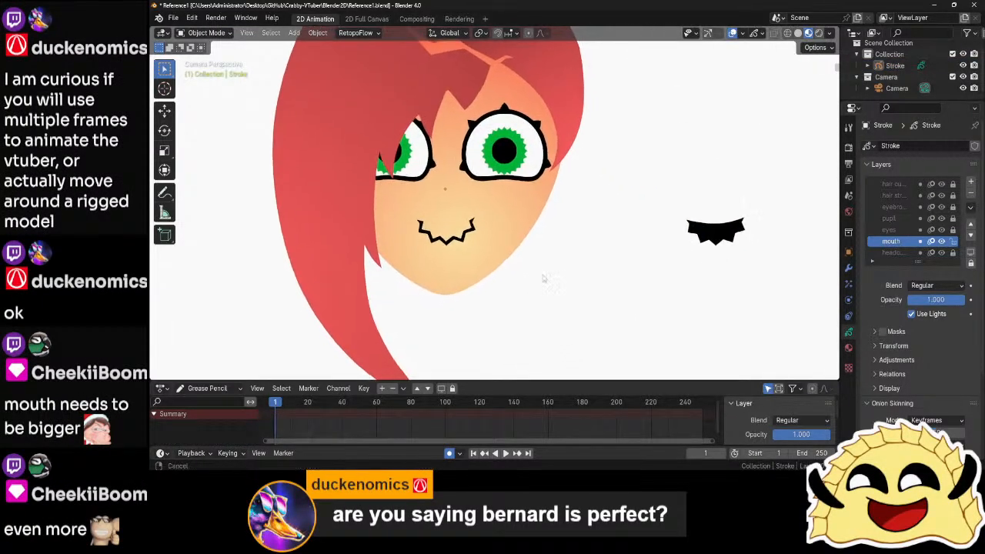
pyautogui.scroll(4, 427, 273)
pyautogui.press('Tab')
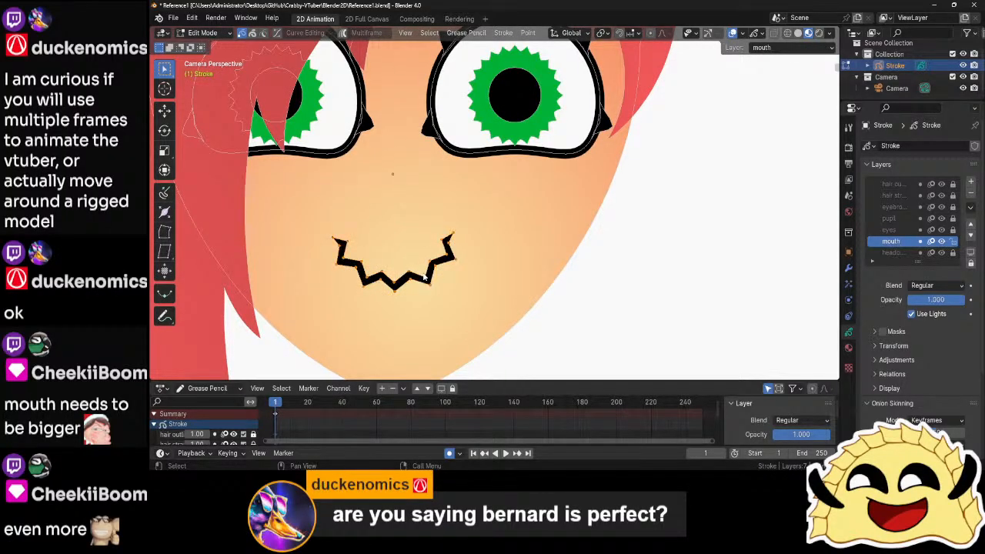
# - Try enlarging the zigzag mouth until it spans the full width of the face and check it in Object Mode
pyautogui.press('Home')
pyautogui.press('s')
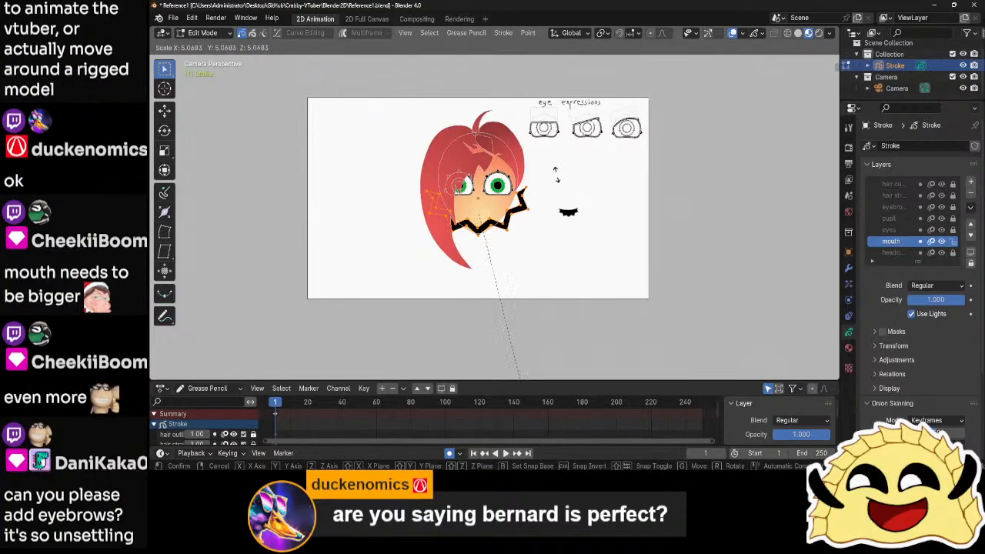
pyautogui.click(484, 71)
pyautogui.press('Tab')
pyautogui.scroll(5, 551, 208)
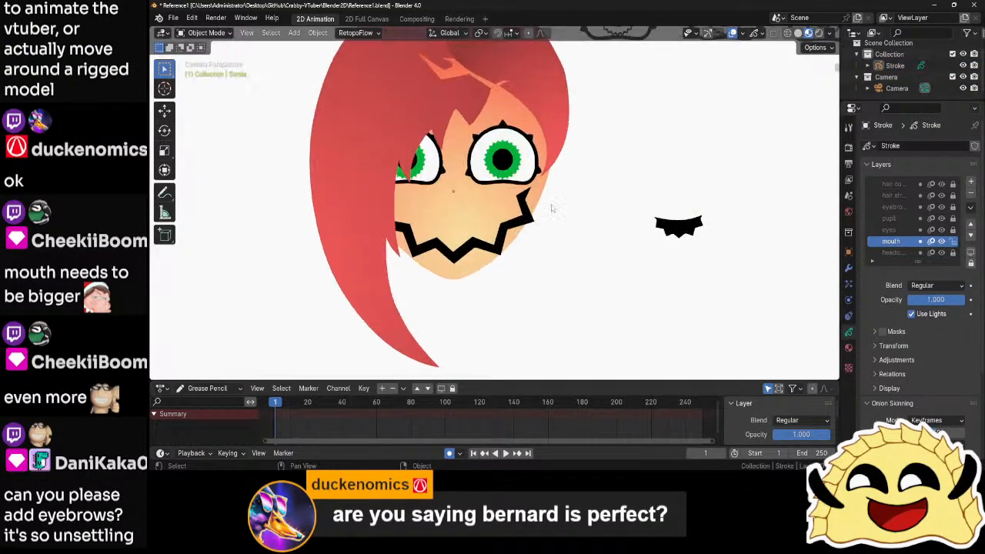
pyautogui.scroll(-3, 551, 208)
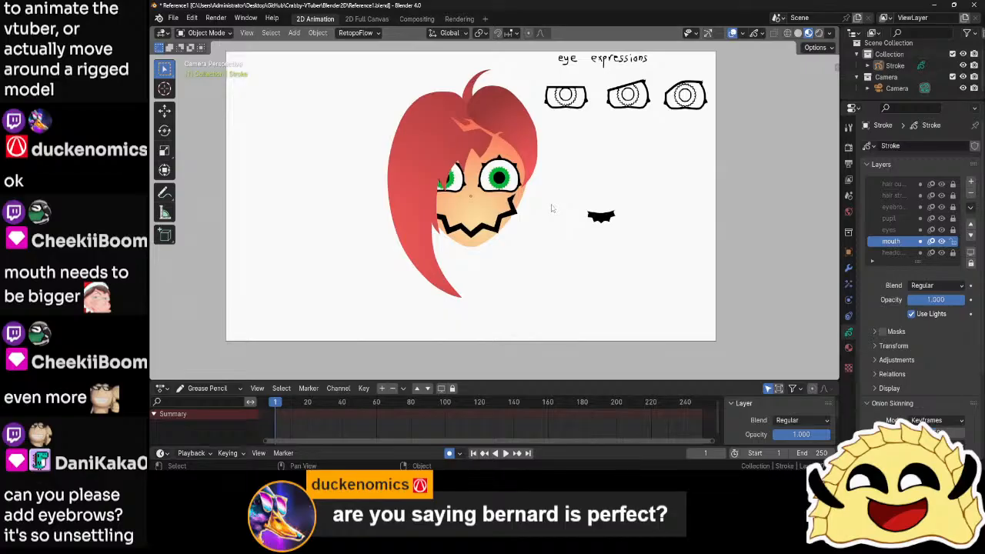
# - Undo the full-width enlargement of the face's zigzag mouth
pyautogui.hotkey('ctrl', 'z')
pyautogui.hotkey('ctrl', 'z')
pyautogui.hotkey('ctrl', 'z')
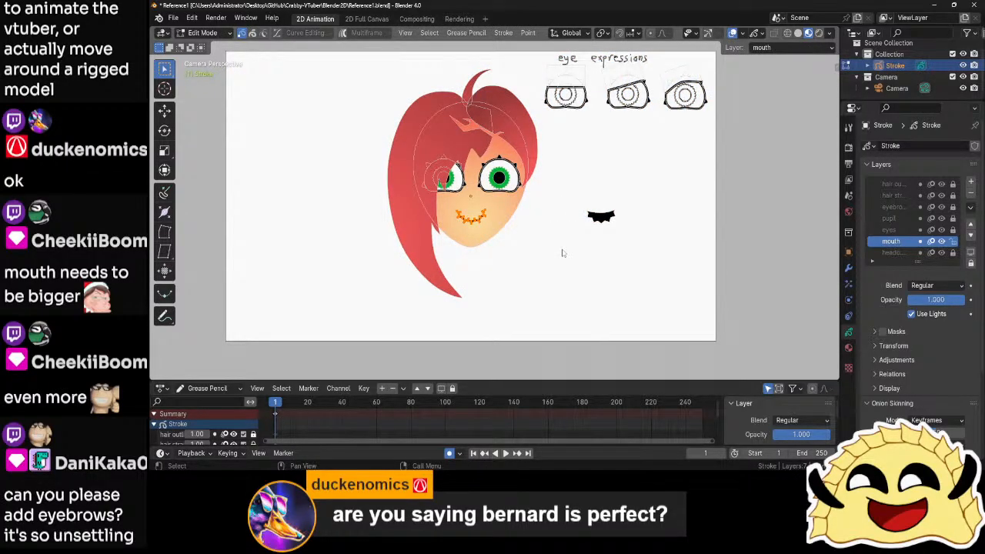
# - Deselect the mouth, return to Object Mode and examine the three eye expression drawings up close and alongside the face
pyautogui.hotkey('alt', 'a')
pyautogui.moveTo(583, 219); pyautogui.dragTo(591, 304, button='middle')
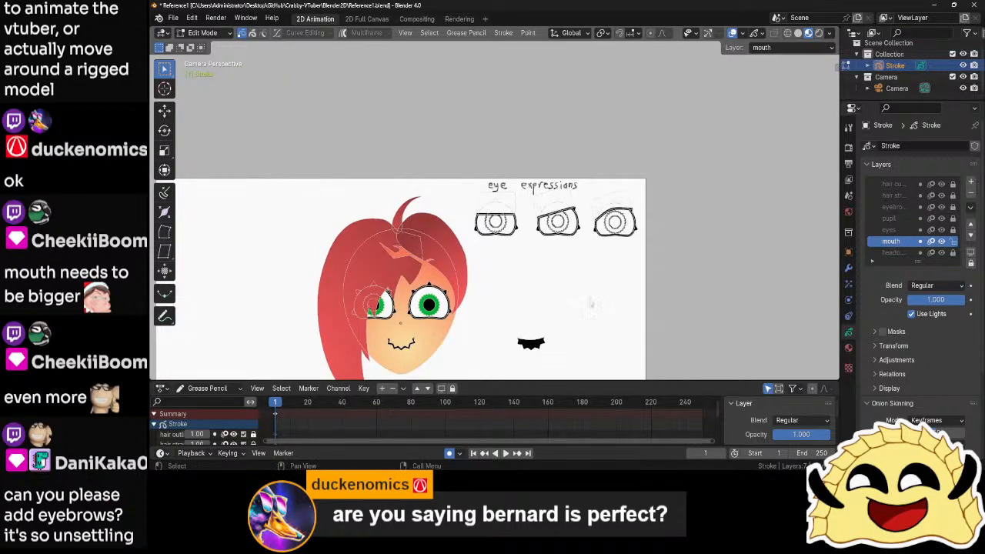
pyautogui.press('Tab')
pyautogui.scroll(8, 533, 289)
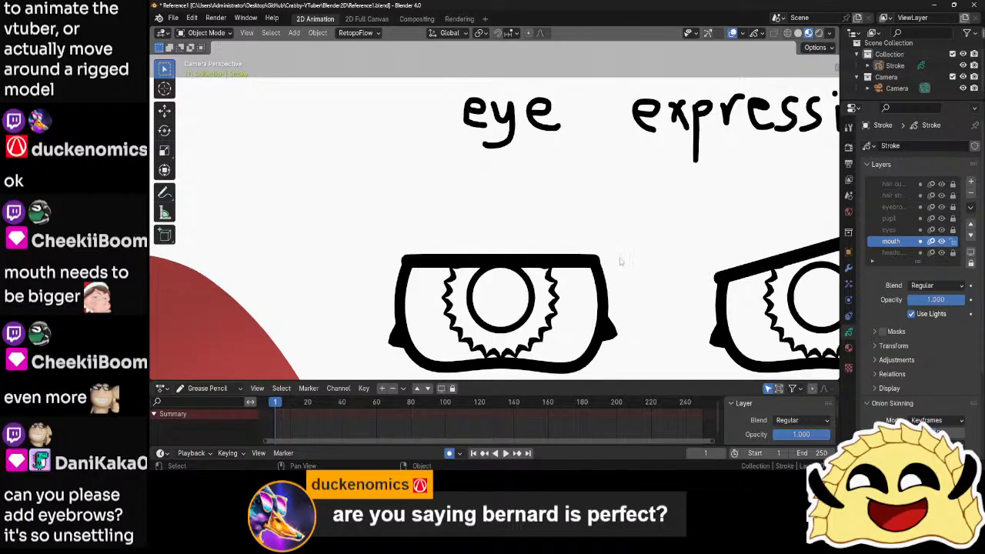
pyautogui.scroll(-8, 539, 254)
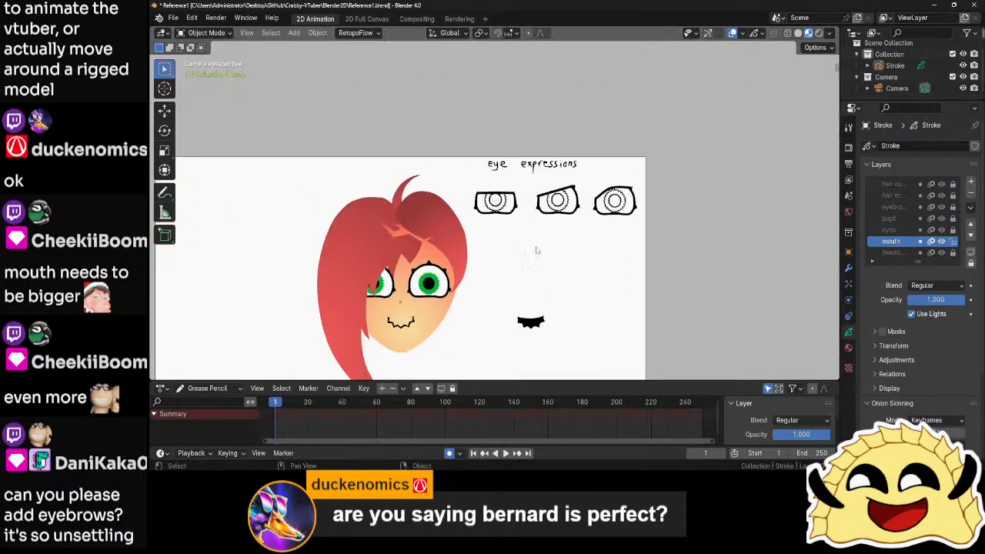
pyautogui.scroll(4, 536, 250)
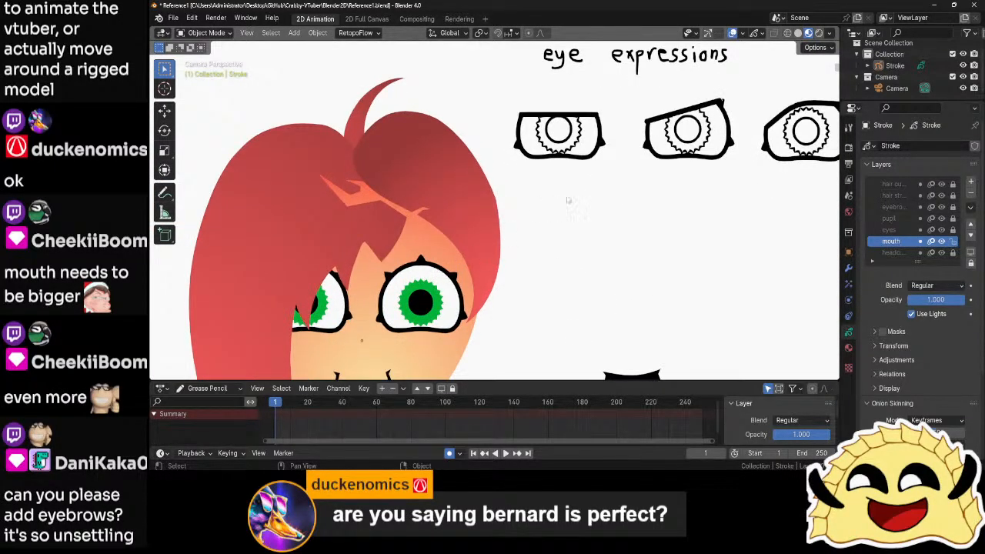
pyautogui.moveTo(694, 124); pyautogui.dragTo(587, 244, button='middle')
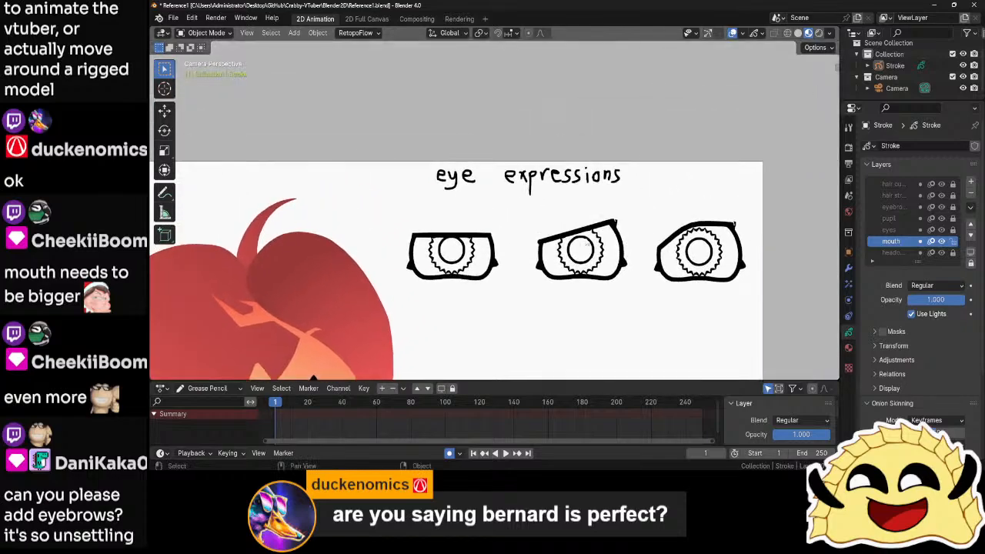
pyautogui.scroll(5, 587, 244)
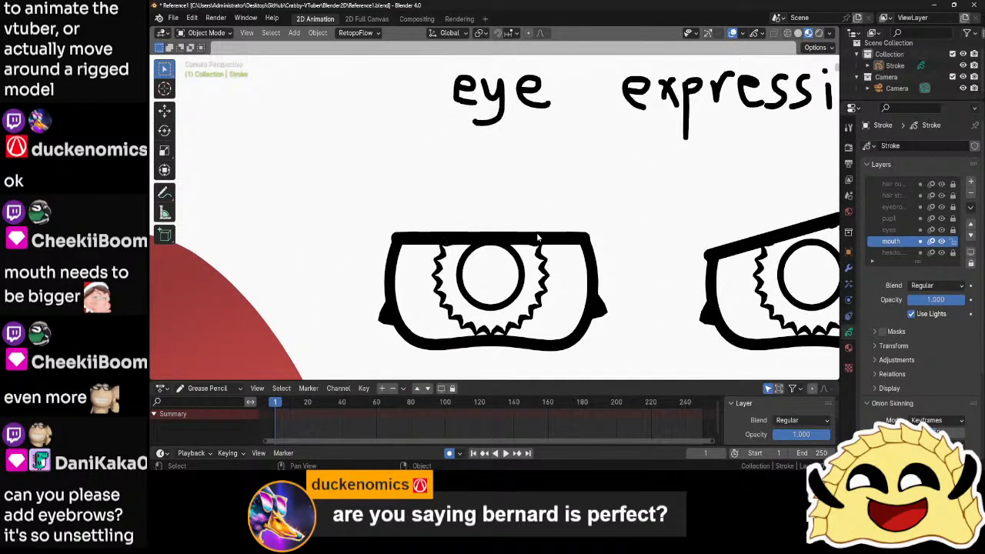
pyautogui.moveTo(725, 240); pyautogui.dragTo(454, 253, button='middle')
pyautogui.keyDown('shift'); pyautogui.moveTo(588, 240); pyautogui.dragTo(347, 269, button='middle'); pyautogui.keyUp('shift')
pyautogui.keyDown('shift'); pyautogui.moveTo(608, 282); pyautogui.dragTo(594, 246, button='middle'); pyautogui.keyUp('shift')
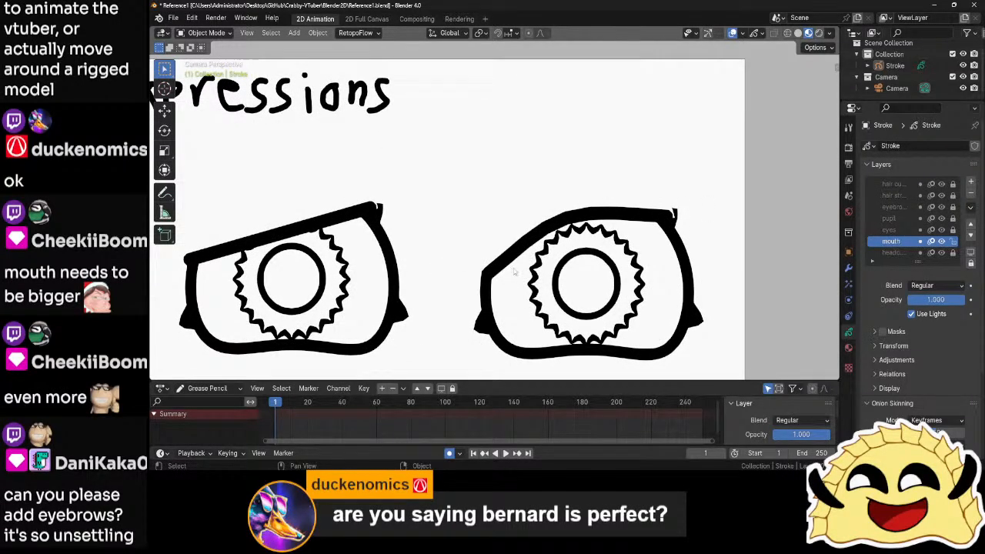
pyautogui.scroll(-6, 515, 271)
pyautogui.moveTo(528, 270)
pyautogui.keyDown('shift'); pyautogui.mouseDown(button='middle')
pyautogui.moveTo(521, 293)
pyautogui.moveTo(631, 237)
pyautogui.mouseUp(button='middle'); pyautogui.keyUp('shift')
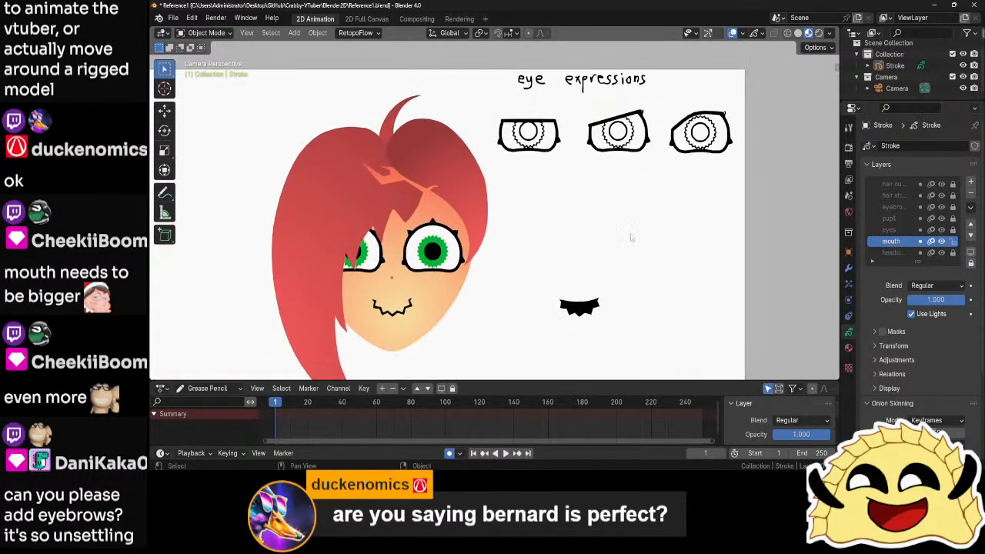
pyautogui.moveTo(590, 278); pyautogui.dragTo(639, 240, button='middle')
pyautogui.scroll(-4, 630, 250)
pyautogui.scroll(5, 628, 252)
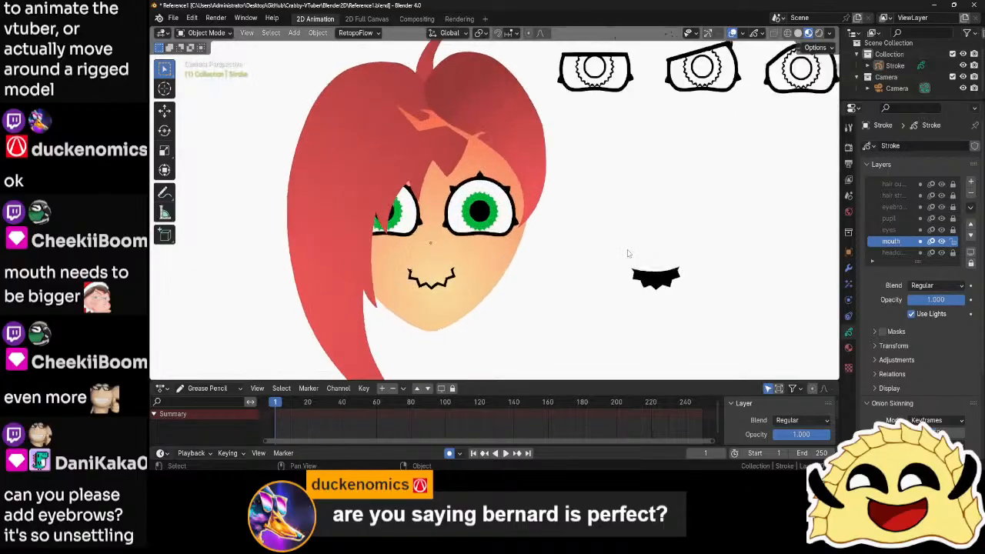
pyautogui.scroll(-2, 628, 253)
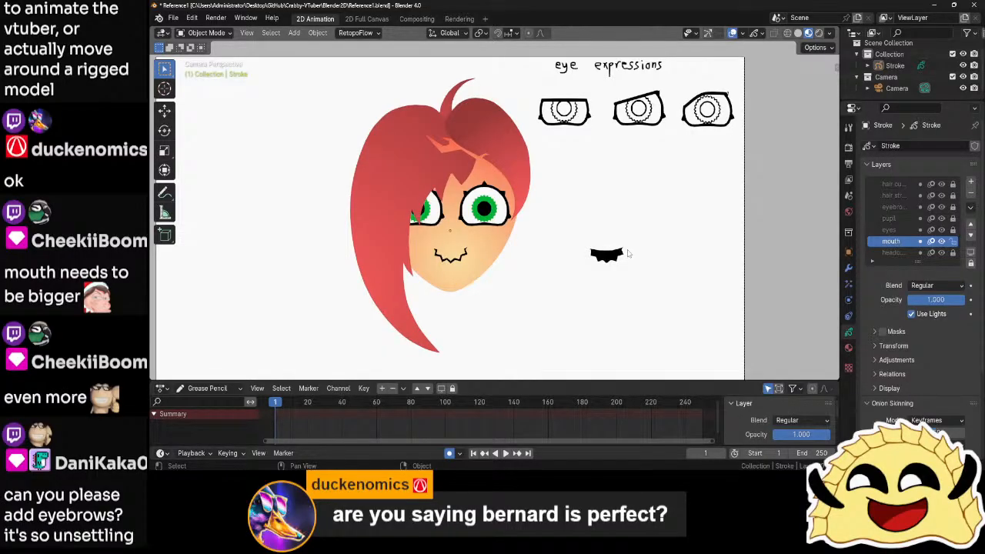
pyautogui.moveTo(637, 208); pyautogui.dragTo(561, 317, button='middle')
pyautogui.scroll(5, 561, 317)
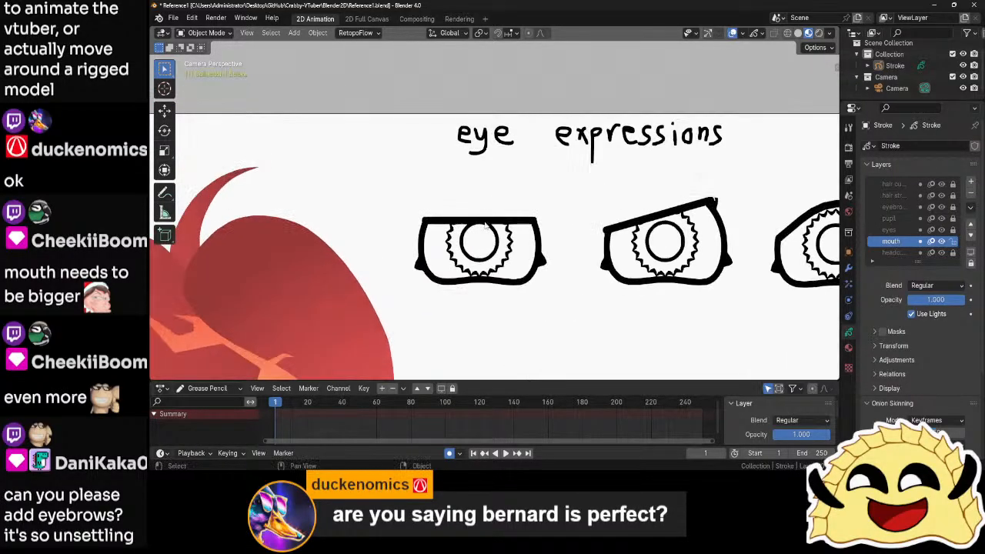
pyautogui.scroll(-7, 521, 262)
pyautogui.moveTo(521, 265); pyautogui.dragTo(604, 197, button='middle')
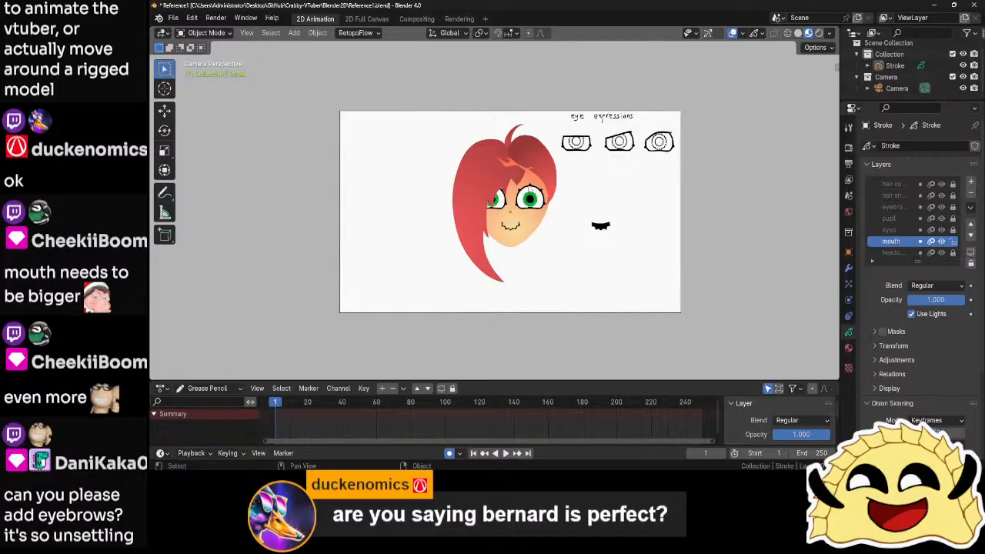
pyautogui.scroll(4, 544, 220)
pyautogui.keyDown('shift'); pyautogui.moveTo(612, 244); pyautogui.dragTo(544, 242, button='middle'); pyautogui.keyUp('shift')
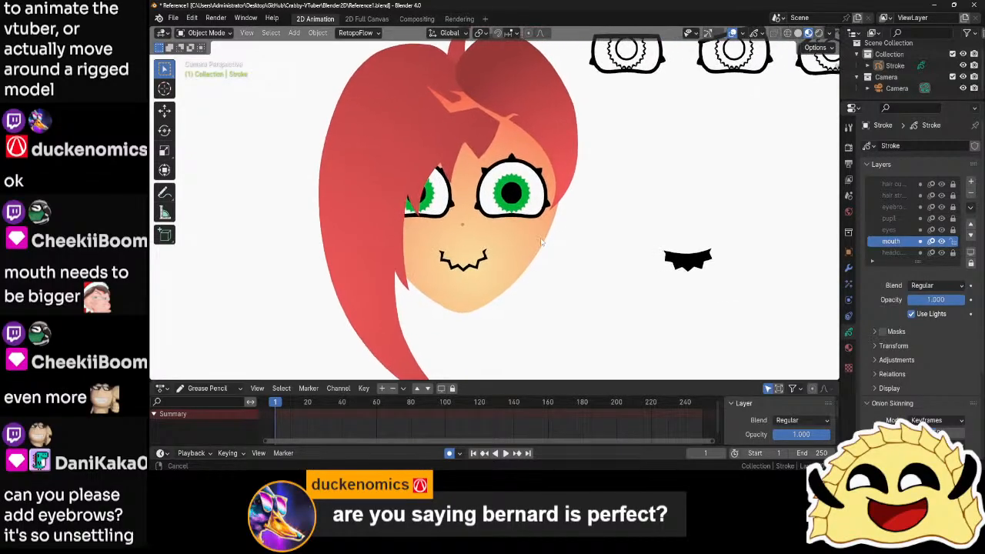
# - Switch the Grease Pencil object to Draw Mode with the whole head in view
pyautogui.hotkey('ctrl', 'Tab')
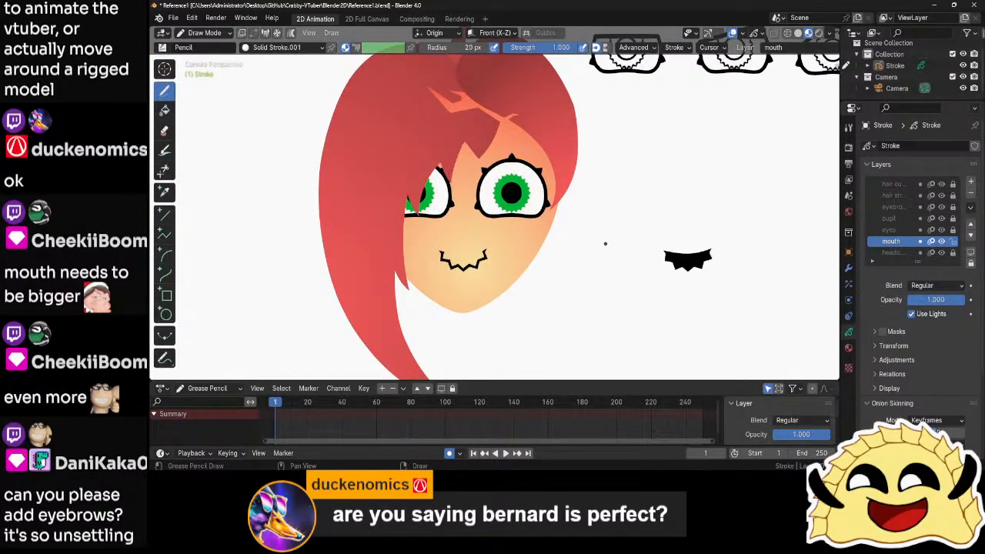
pyautogui.scroll(-4, 605, 243)
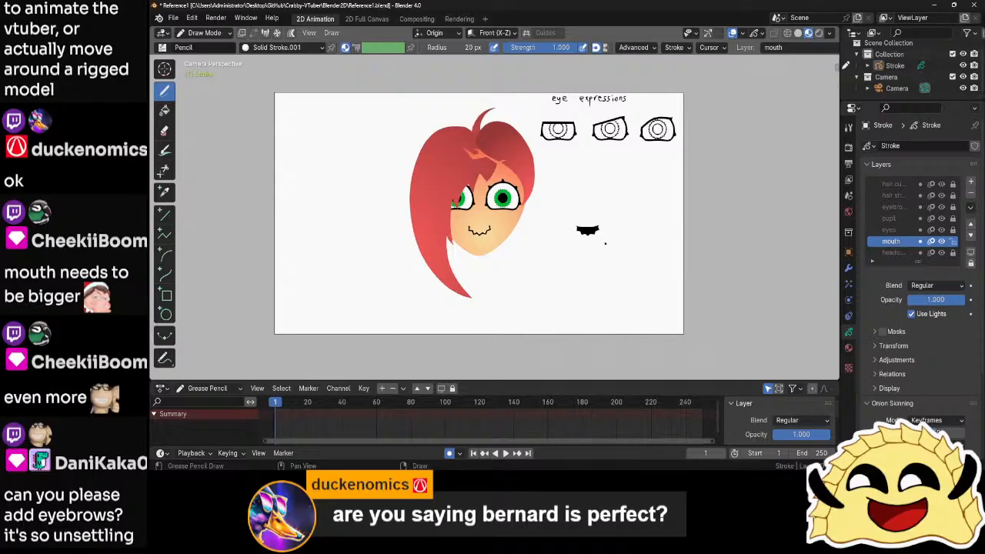
pyautogui.scroll(2, 605, 243)
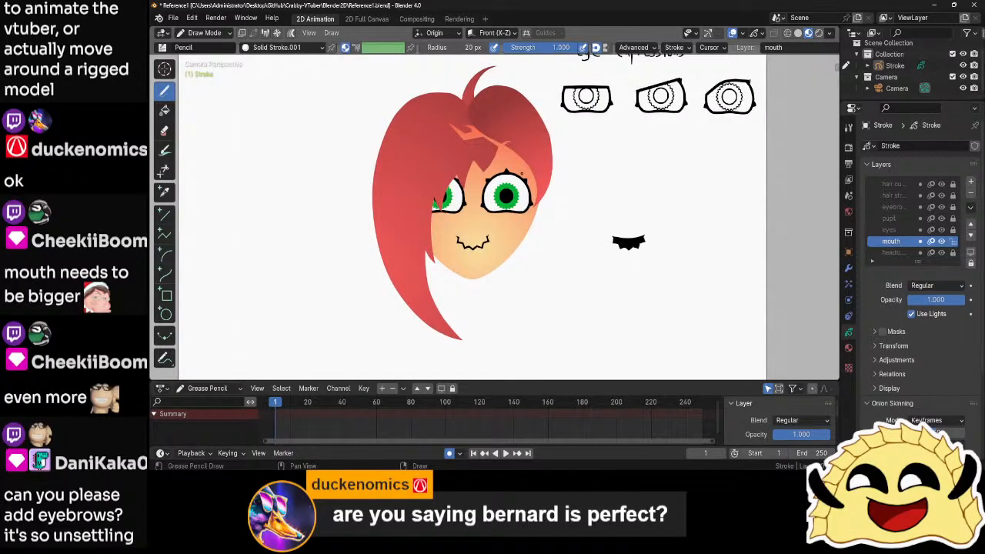
# - Try drawing an eyebrow above the uncovered eye on the mouth layer, check it against the head and undo it
pyautogui.scroll(3, 521, 174)
pyautogui.moveTo(553, 154)
pyautogui.mouseDown()
pyautogui.moveTo(490, 132)
pyautogui.moveTo(505, 111)
pyautogui.moveTo(559, 148)
pyautogui.moveTo(556, 162)
pyautogui.moveTo(551, 153)
pyautogui.mouseUp()
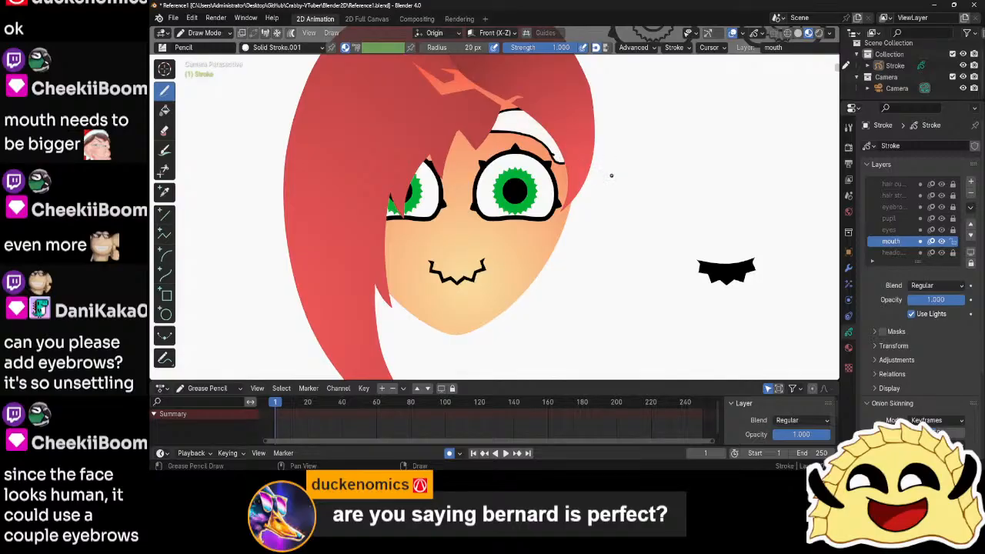
pyautogui.scroll(-4, 612, 175)
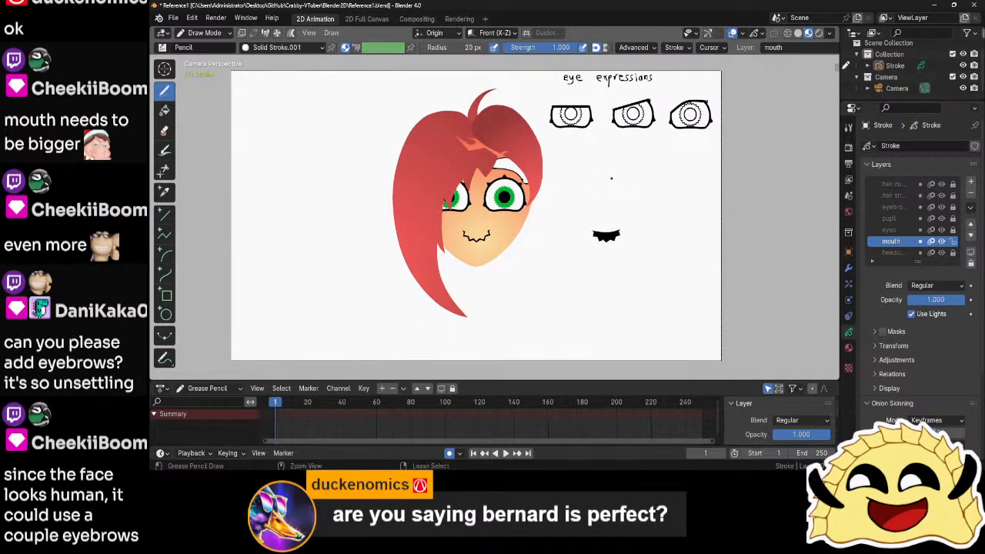
pyautogui.hotkey('ctrl', 'z')
pyautogui.scroll(2, 608, 180)
pyautogui.scroll(1, 604, 182)
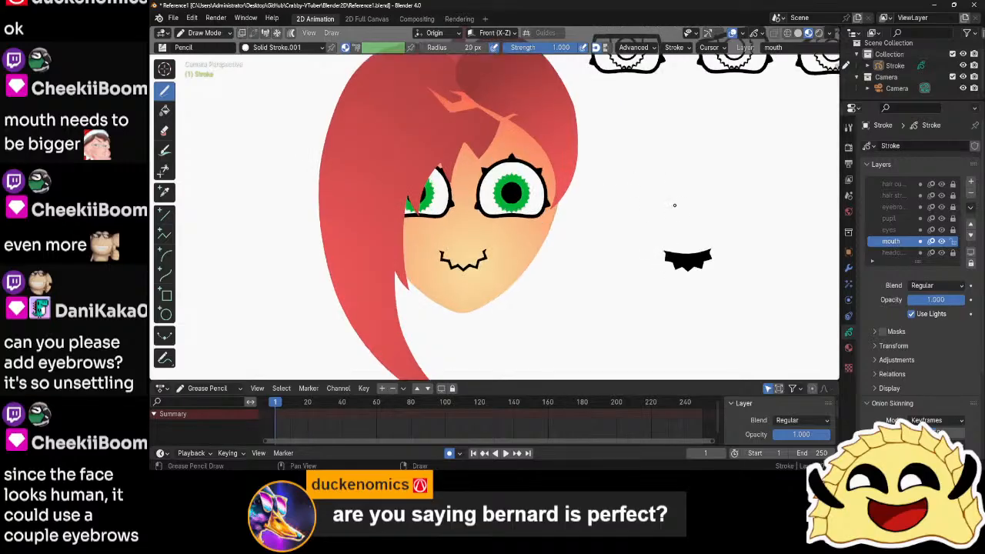
# - Add a new layer above the hair outline layer and draw an arched, white-filled eyebrow on it above the uncovered eye
pyautogui.click(894, 185)
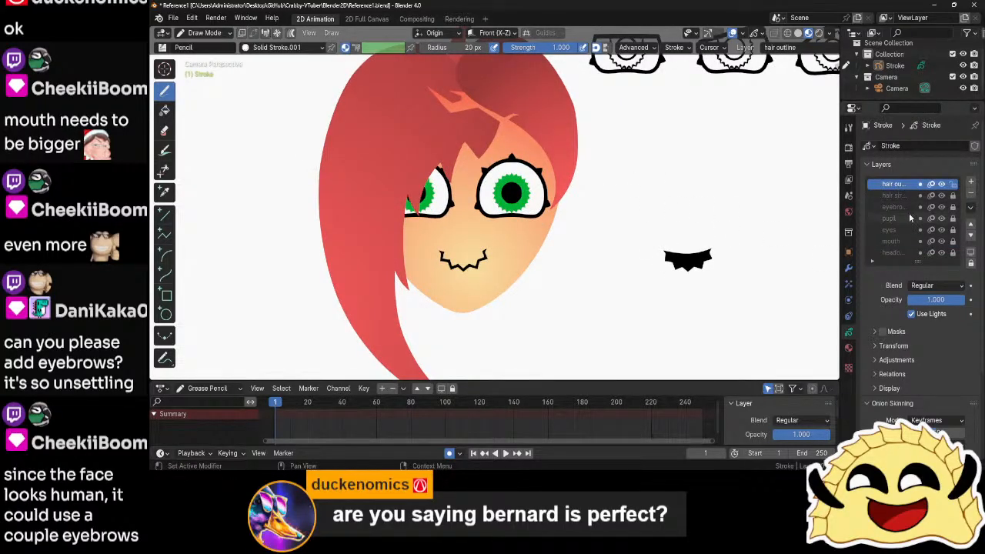
pyautogui.click(971, 182)
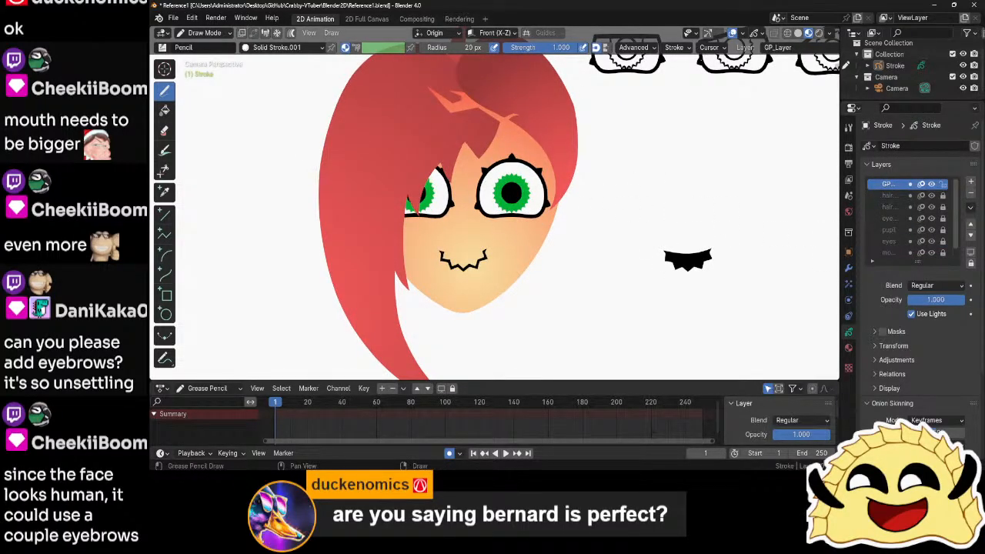
pyautogui.click(674, 47)
pyautogui.moveTo(558, 163)
pyautogui.mouseDown()
pyautogui.moveTo(490, 129)
pyautogui.moveTo(531, 123)
pyautogui.moveTo(566, 168)
pyautogui.mouseUp()
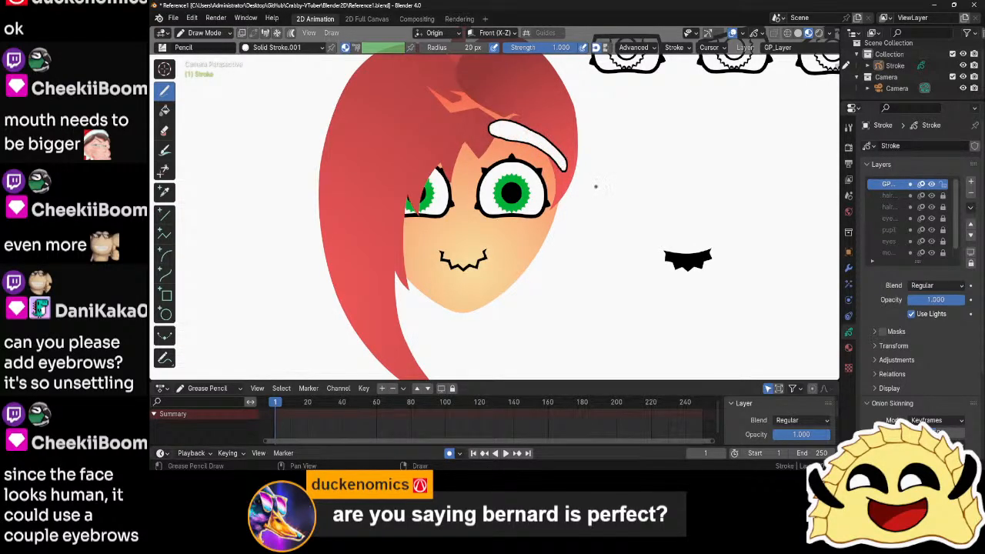
# - Check the eyebrow against the whole head and undo it
pyautogui.scroll(-4, 594, 187)
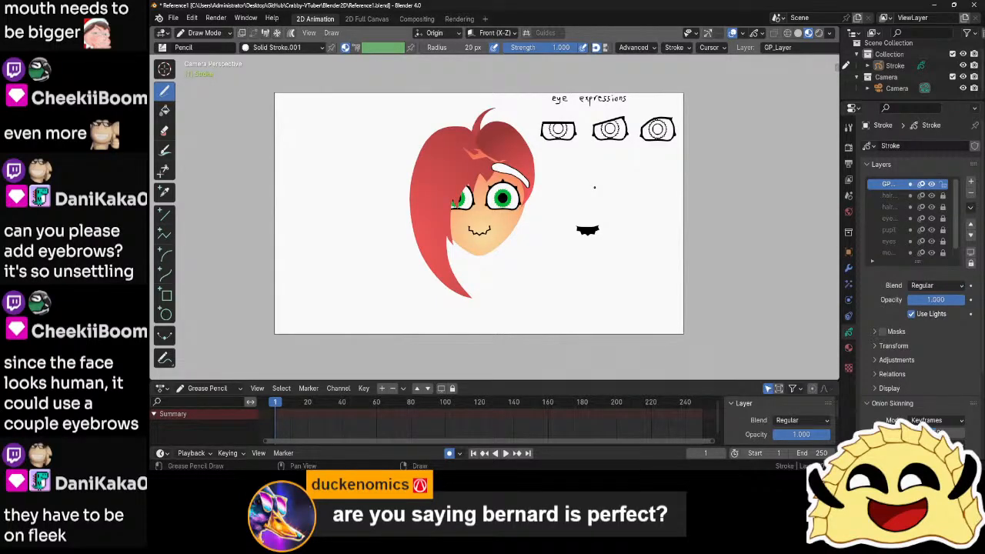
pyautogui.hotkey('ctrl', 'z')
pyautogui.scroll(5, 594, 187)
pyautogui.click(675, 48)
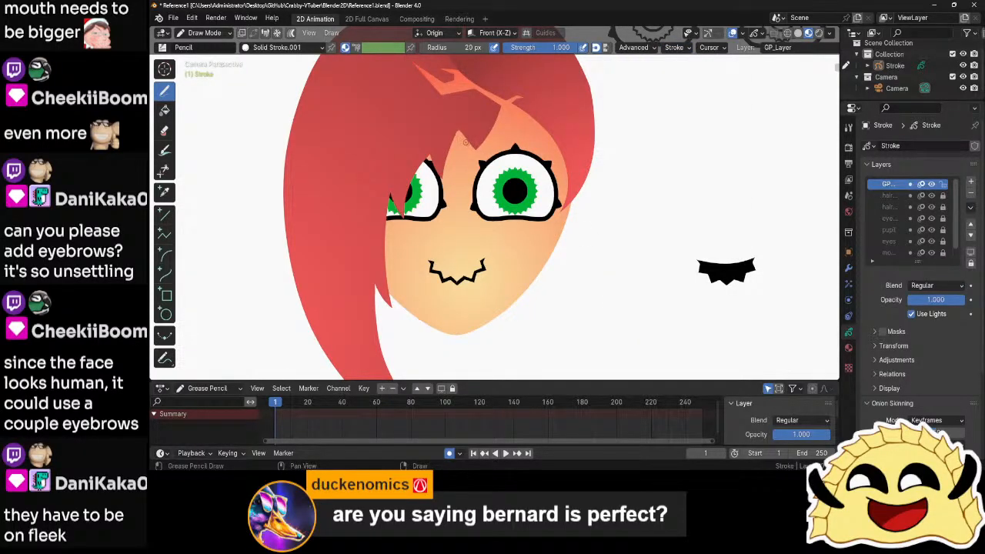
# - Draw a thin, tapered crescent eyebrow arching above the uncovered eye, merging its lower edge with the upper arc
pyautogui.moveTo(466, 142)
pyautogui.mouseDown()
pyautogui.moveTo(491, 114)
pyautogui.moveTo(517, 103)
pyautogui.moveTo(548, 107)
pyautogui.moveTo(585, 141)
pyautogui.moveTo(585, 196)
pyautogui.moveTo(582, 156)
pyautogui.moveTo(546, 125)
pyautogui.moveTo(514, 119)
pyautogui.moveTo(461, 155)
pyautogui.mouseUp()
pyautogui.scroll(1, 450, 173)
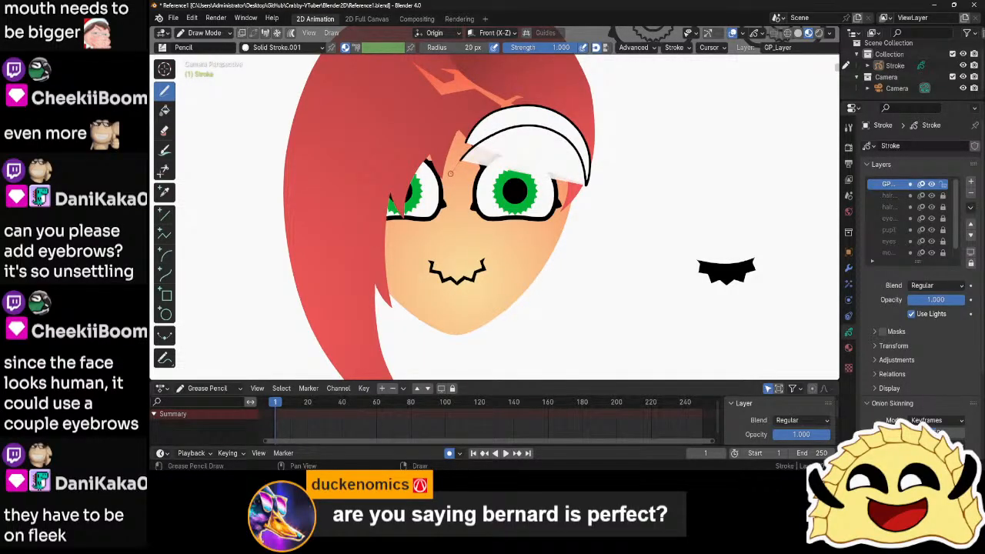
pyautogui.scroll(2, 450, 171)
pyautogui.scroll(2, 449, 160)
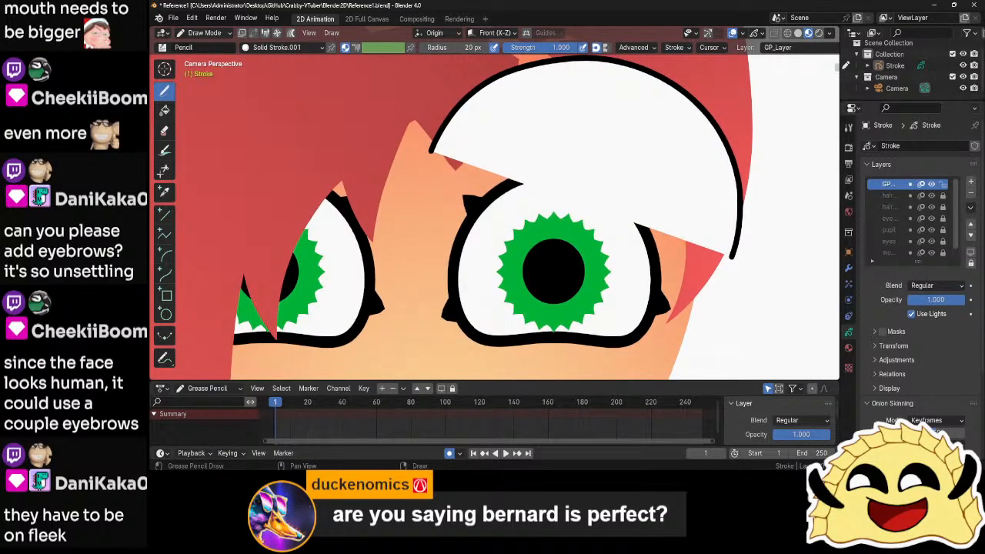
pyautogui.click(253, 33)
pyautogui.moveTo(429, 152); pyautogui.dragTo(489, 106)
pyautogui.moveTo(581, 120)
pyautogui.mouseDown()
pyautogui.moveTo(648, 162)
pyautogui.moveTo(694, 227)
pyautogui.mouseUp()
pyautogui.hotkey('ctrl', 'z')
pyautogui.moveTo(430, 150)
pyautogui.mouseDown()
pyautogui.moveTo(461, 117)
pyautogui.moveTo(519, 92)
pyautogui.moveTo(585, 84)
pyautogui.moveTo(646, 112)
pyautogui.moveTo(681, 151)
pyautogui.moveTo(719, 214)
pyautogui.moveTo(727, 284)
pyautogui.mouseUp()
# - Close the eyebrow stroke at its outer tip with Close All geometry and smooth the points along the outer end
pyautogui.press('Tab')
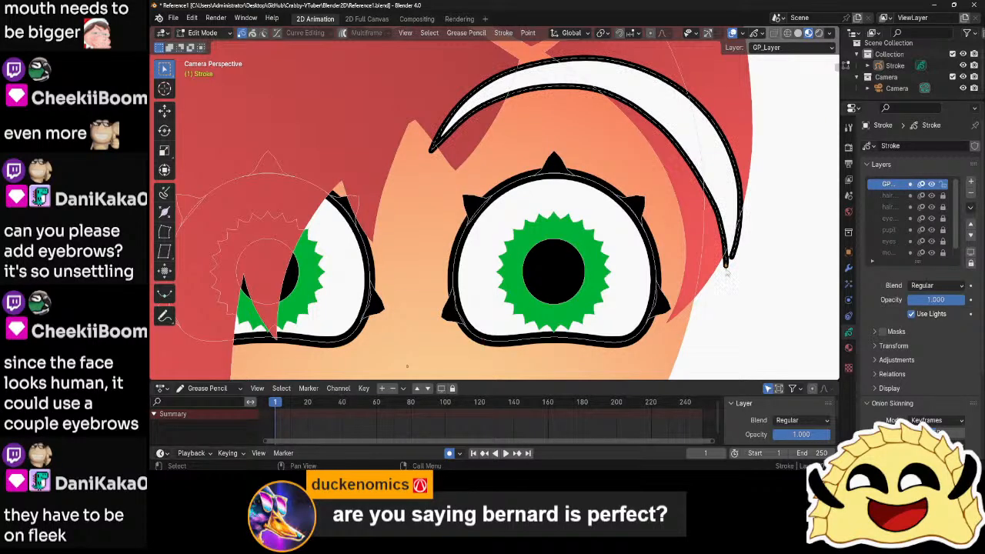
pyautogui.press('f')
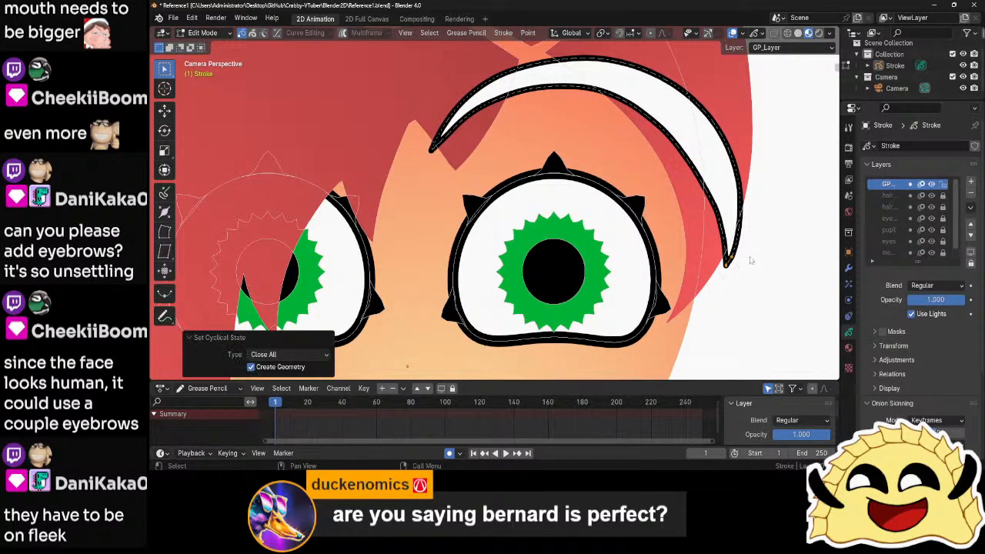
pyautogui.click(749, 260)
pyautogui.moveTo(736, 263); pyautogui.dragTo(737, 202)
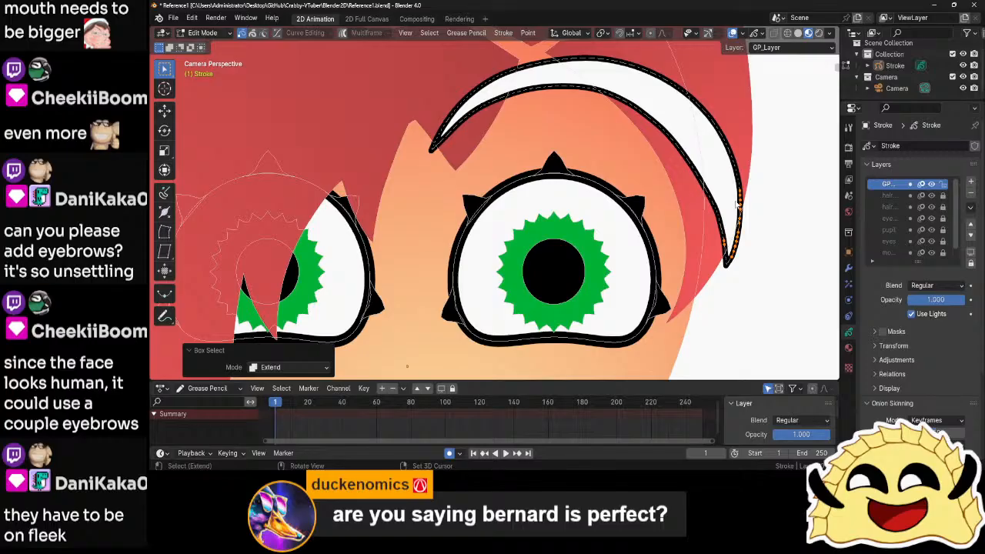
pyautogui.keyDown('ctrl'); pyautogui.moveTo(716, 248); pyautogui.dragTo(727, 235); pyautogui.keyUp('ctrl')
pyautogui.rightClick(758, 238)
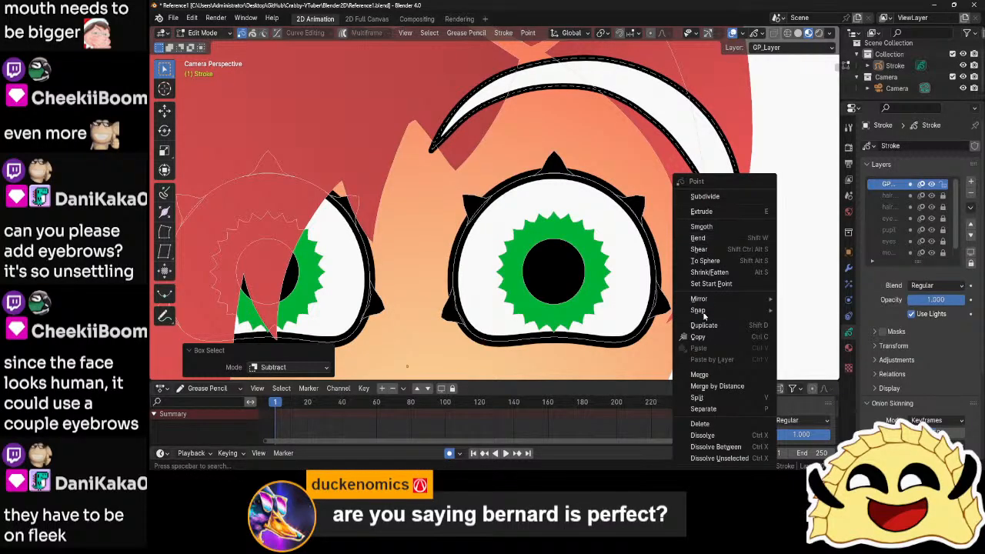
pyautogui.click(701, 226)
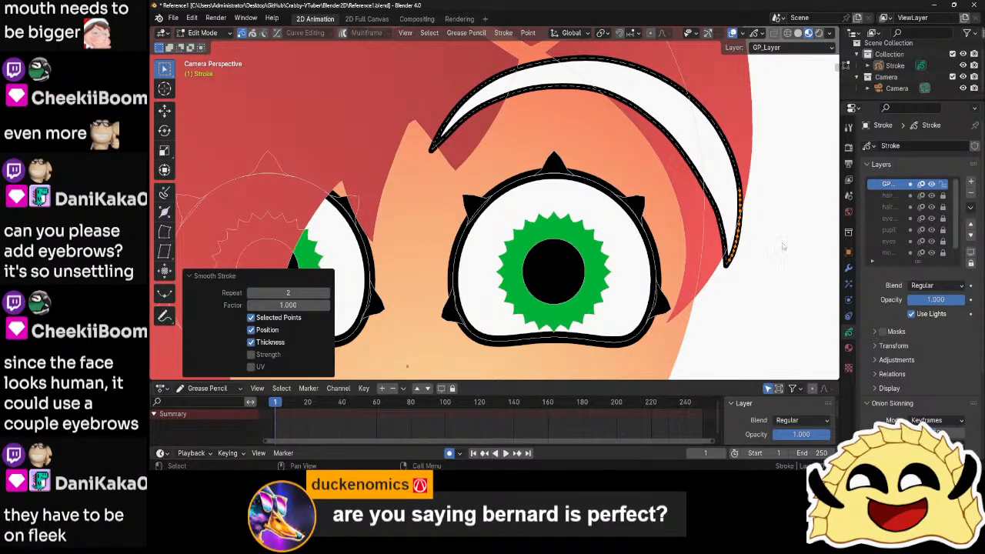
# - Smooth the entire eyebrow outline except its two tips using more repeats, and check it in Object Mode
pyautogui.click(772, 240)
pyautogui.hotkey('ctrl', 'Tab')
pyautogui.click(747, 228)
pyautogui.click(738, 220)
pyautogui.press('Tab')
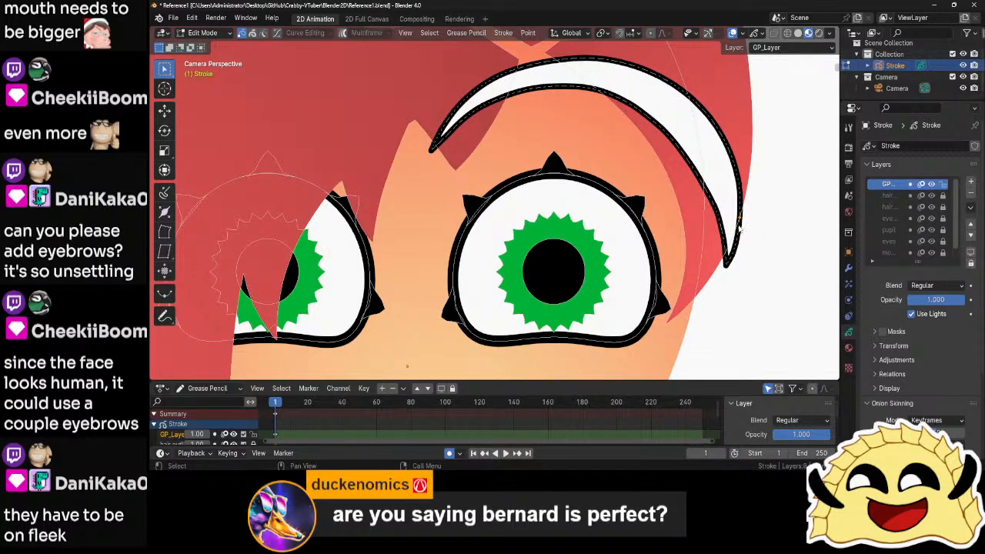
pyautogui.press('l')
pyautogui.keyDown('ctrl'); pyautogui.moveTo(737, 281); pyautogui.dragTo(719, 266); pyautogui.keyUp('ctrl')
pyautogui.keyDown('ctrl'); pyautogui.moveTo(427, 160); pyautogui.dragTo(438, 146); pyautogui.keyUp('ctrl')
pyautogui.rightClick(445, 166)
pyautogui.click(445, 166)
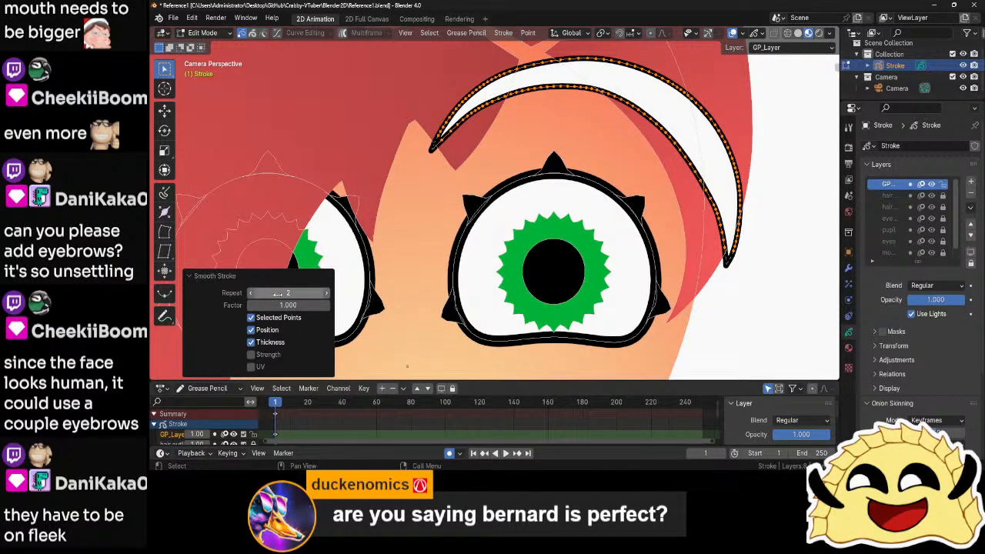
pyautogui.moveTo(288, 292); pyautogui.dragTo(395, 298)
pyautogui.press('Tab')
pyautogui.scroll(-6, 702, 300)
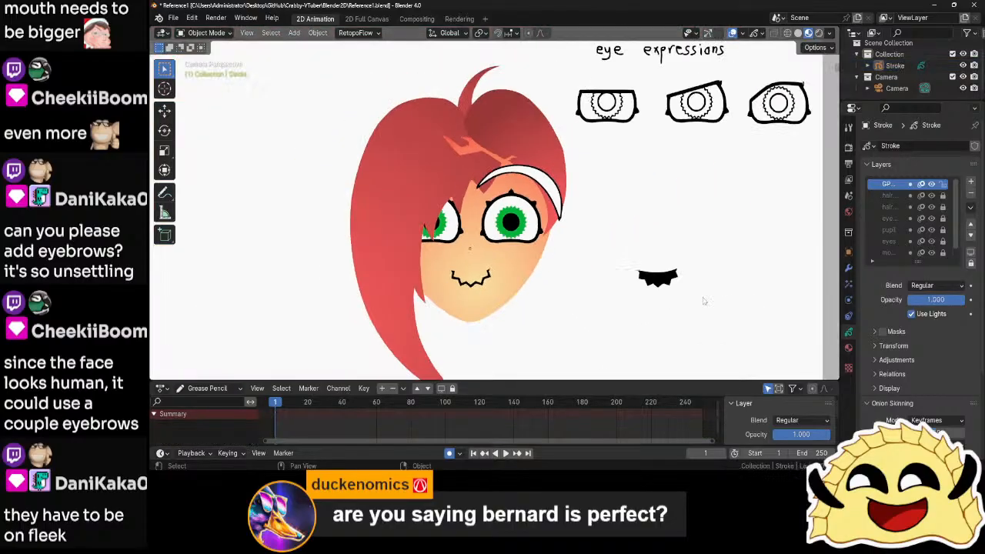
# - Scale the whole eyebrow to about 0.747 and thicken its outline by a factor of about 1.7
pyautogui.scroll(3, 702, 300)
pyautogui.scroll(4, 702, 300)
pyautogui.click(588, 162)
pyautogui.hotkey('ctrl', 'Tab')
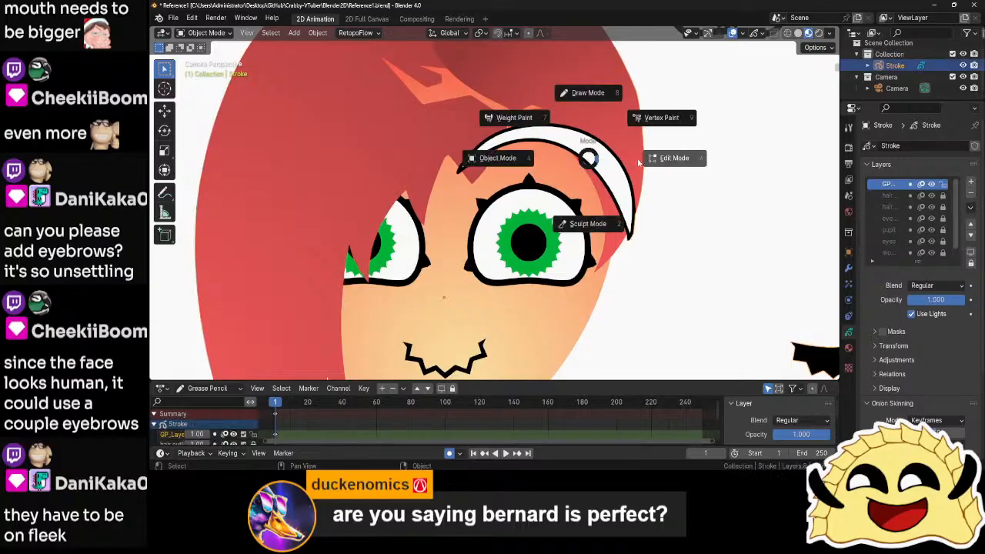
pyautogui.click(626, 168)
pyautogui.press('a')
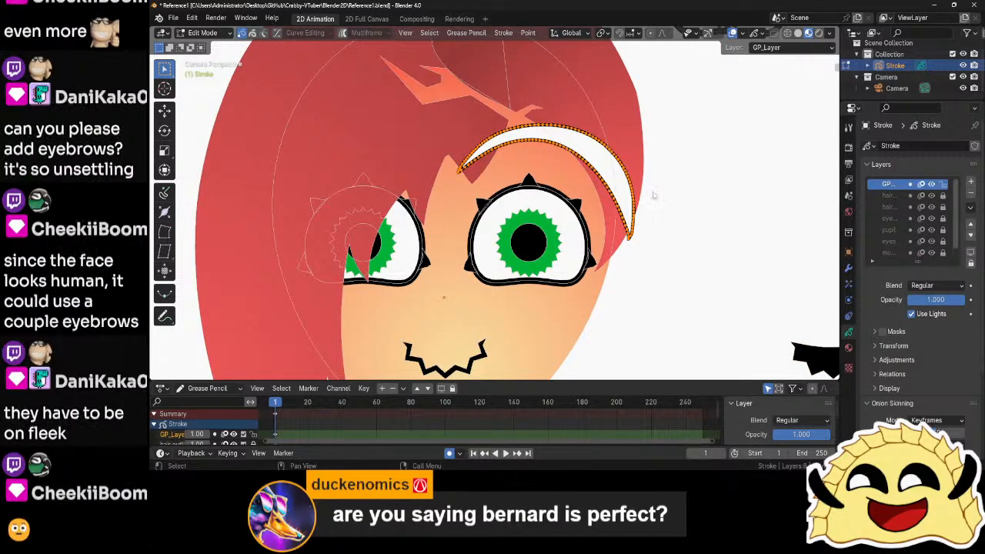
pyautogui.press('s')
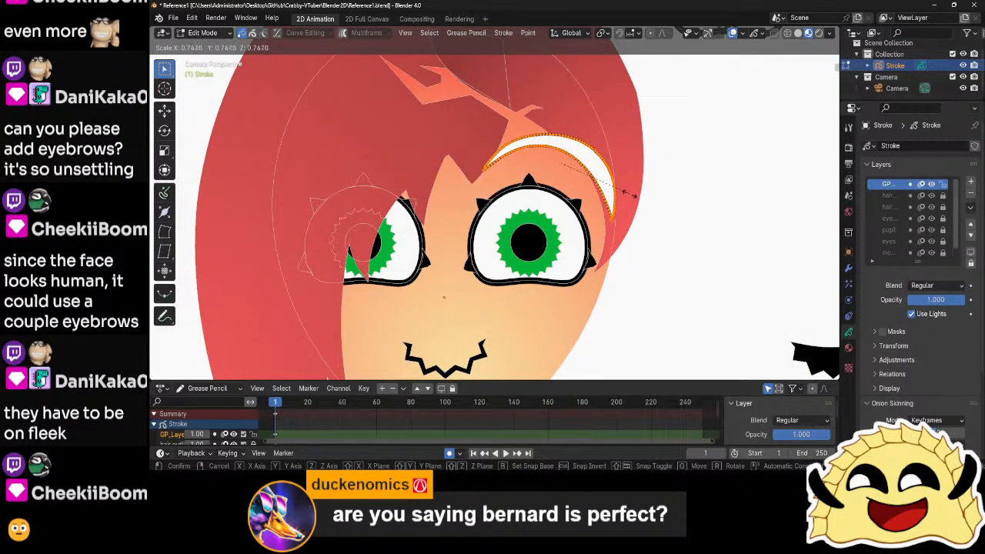
pyautogui.click(629, 193)
pyautogui.hotkey('alt', 's')
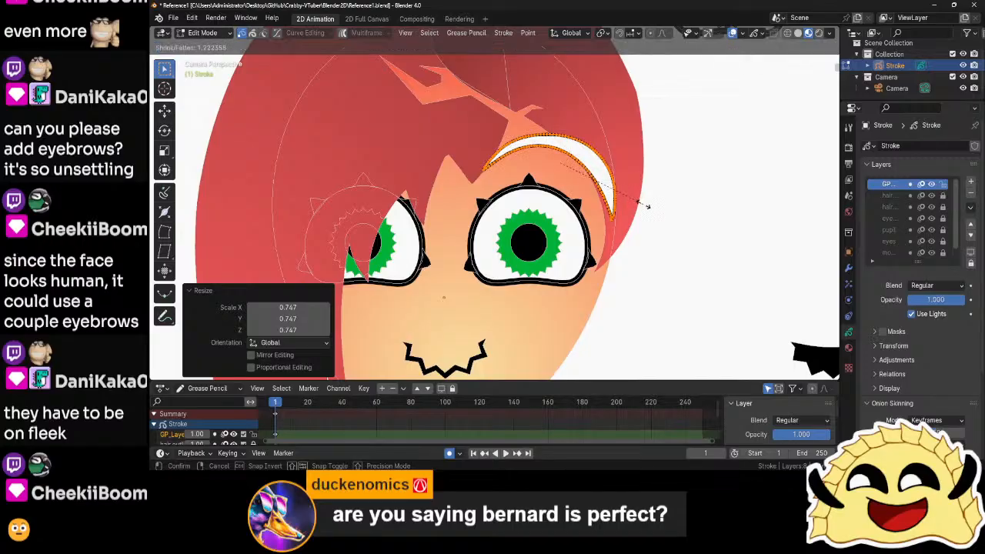
pyautogui.click(656, 226)
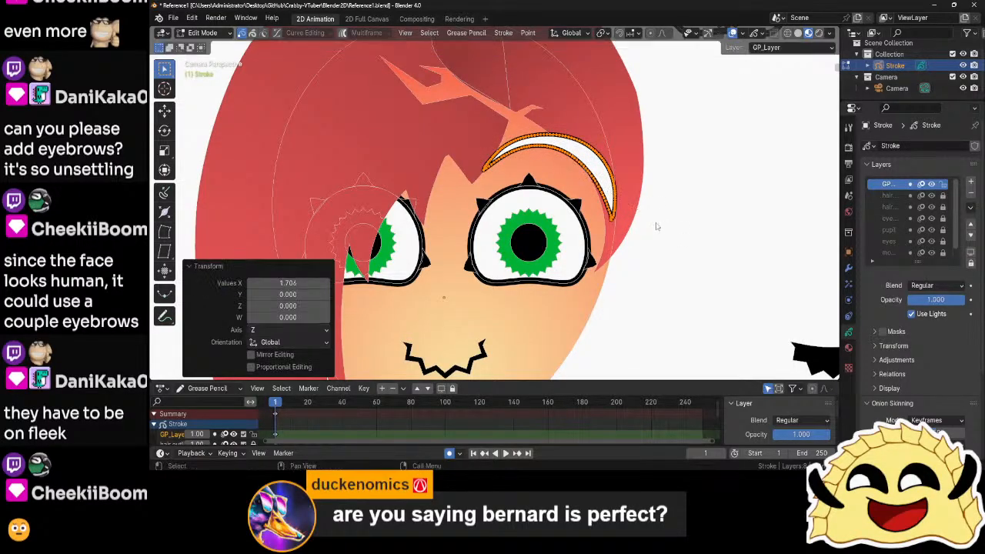
# - Turn on proportional editing and pull the middle of the eyebrow's lower edge down with a size of about 0.51 m
pyautogui.click(564, 156)
pyautogui.press('g')
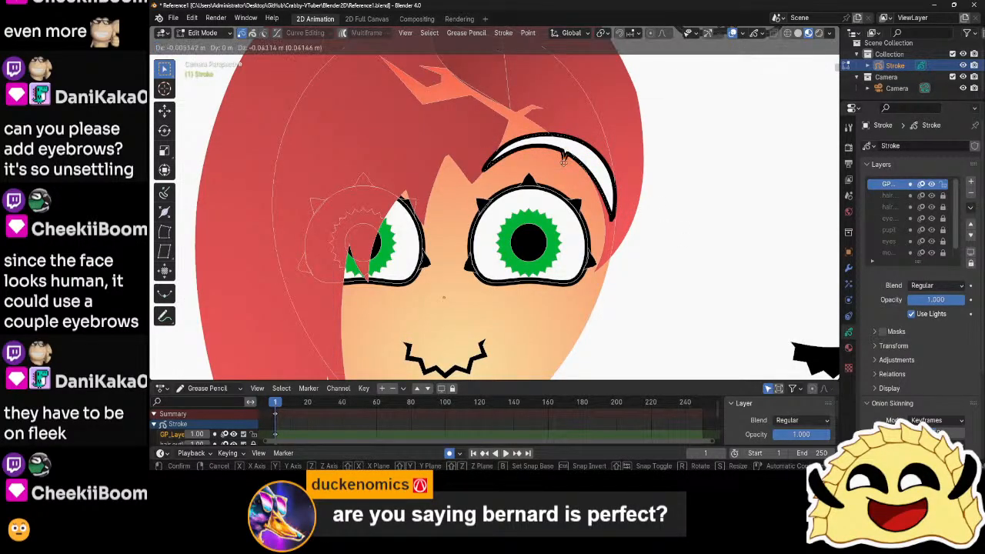
pyautogui.press('o')
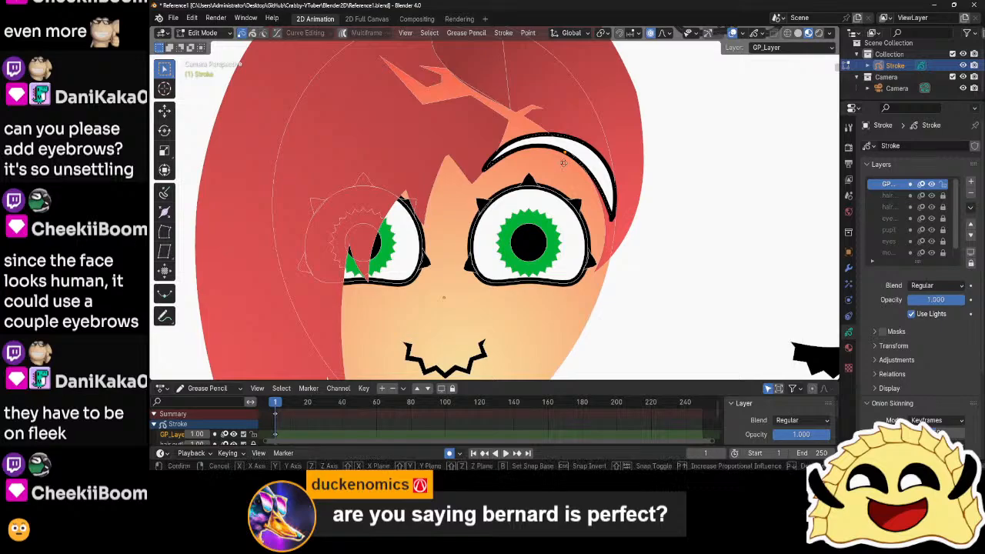
pyautogui.scroll(3, 563, 170)
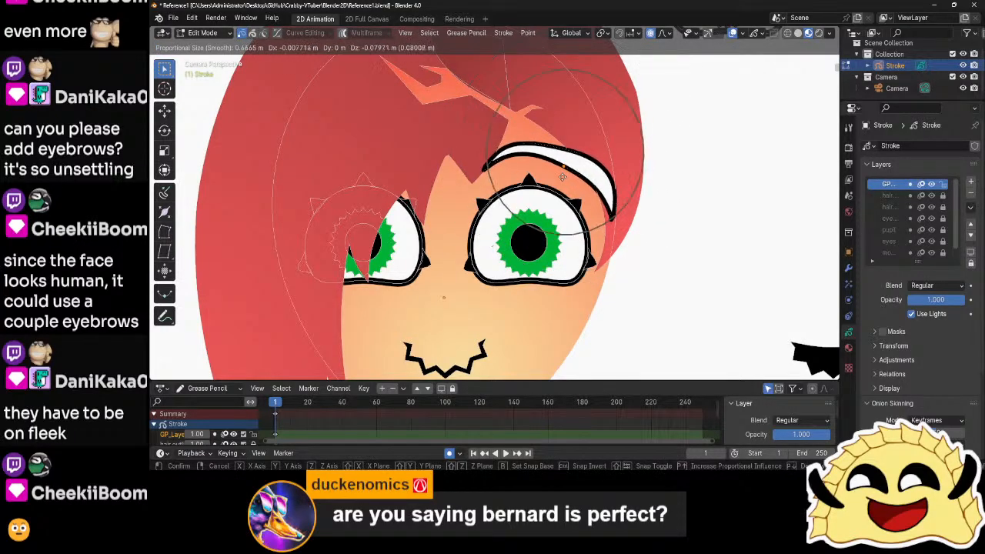
pyautogui.scroll(2, 562, 177)
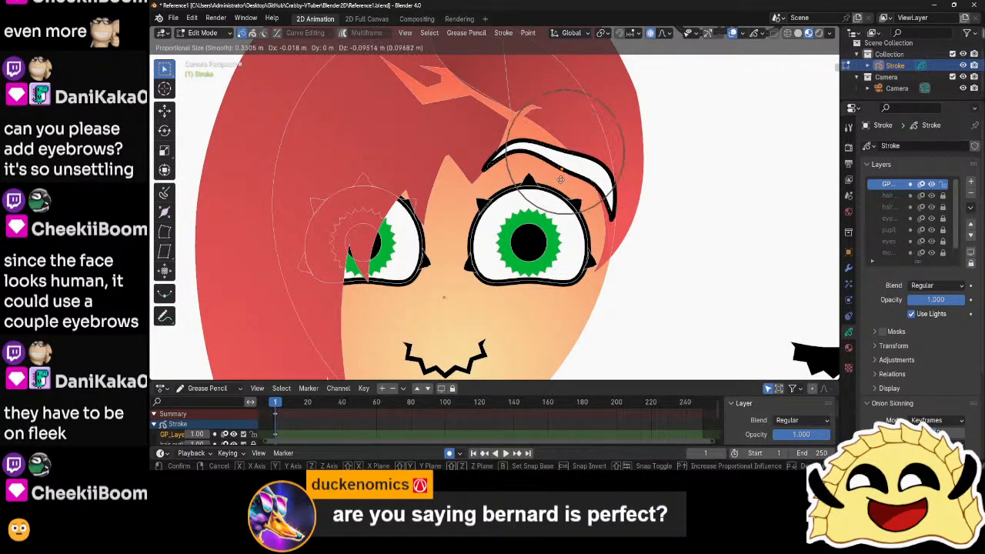
pyautogui.scroll(-1, 561, 177)
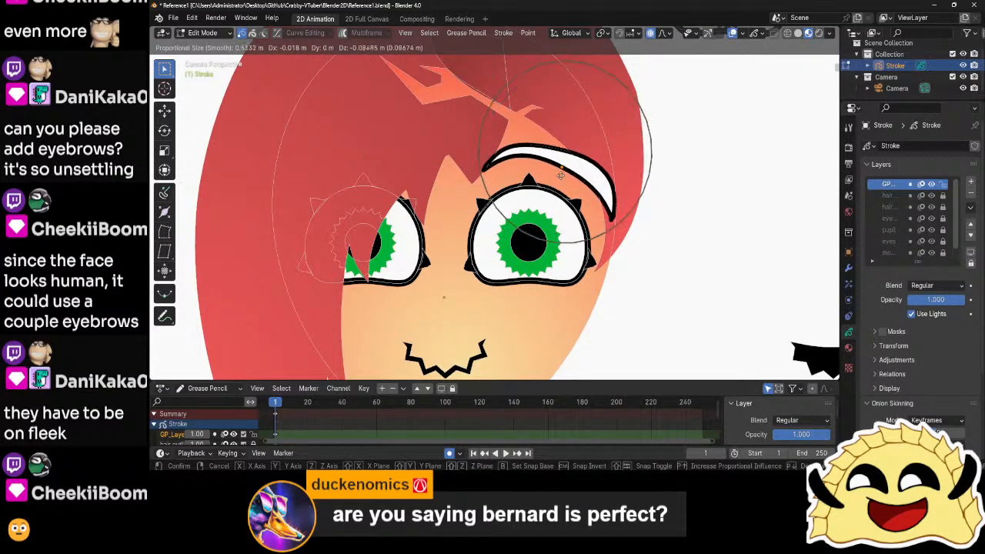
pyautogui.click(566, 171)
# - Lower the inner part of the eyebrow's upper edge with proportional moves at a size of about 0.51 m
pyautogui.press('g')
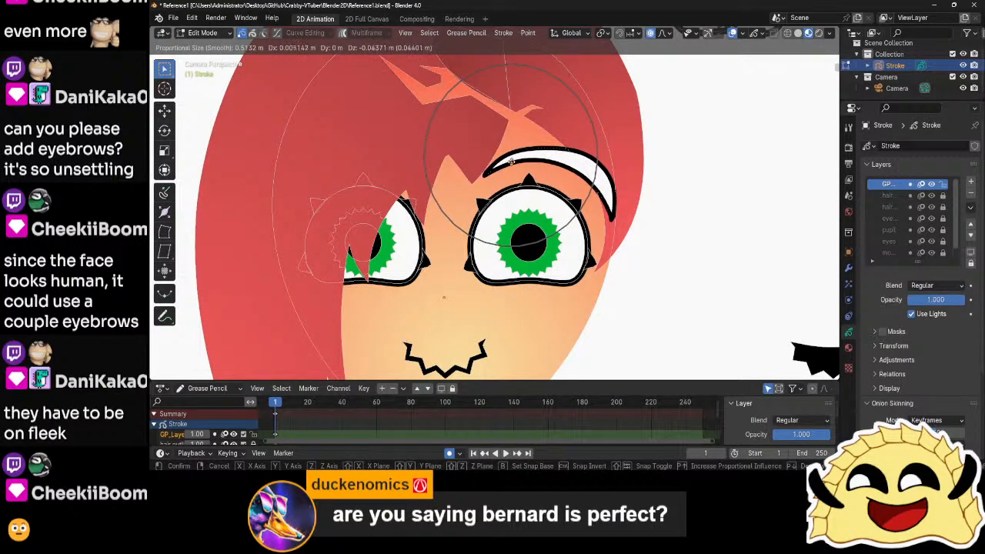
pyautogui.click(509, 160)
pyautogui.click(511, 152)
pyautogui.press('g')
pyautogui.click(511, 156)
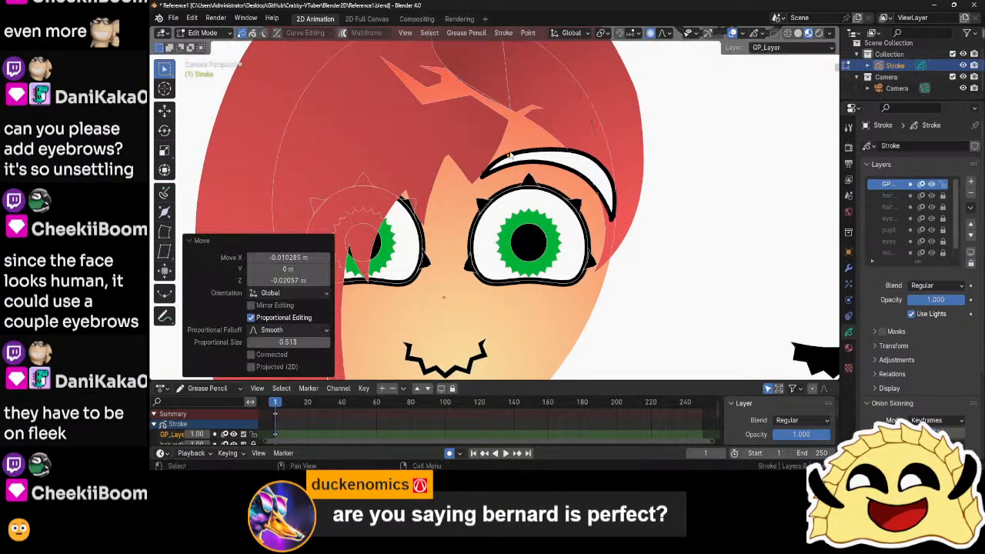
# - Round the inner half of the eyebrow's arch with proportional moves at a size of about 0.35 m
pyautogui.press('g')
pyautogui.scroll(4, 545, 142)
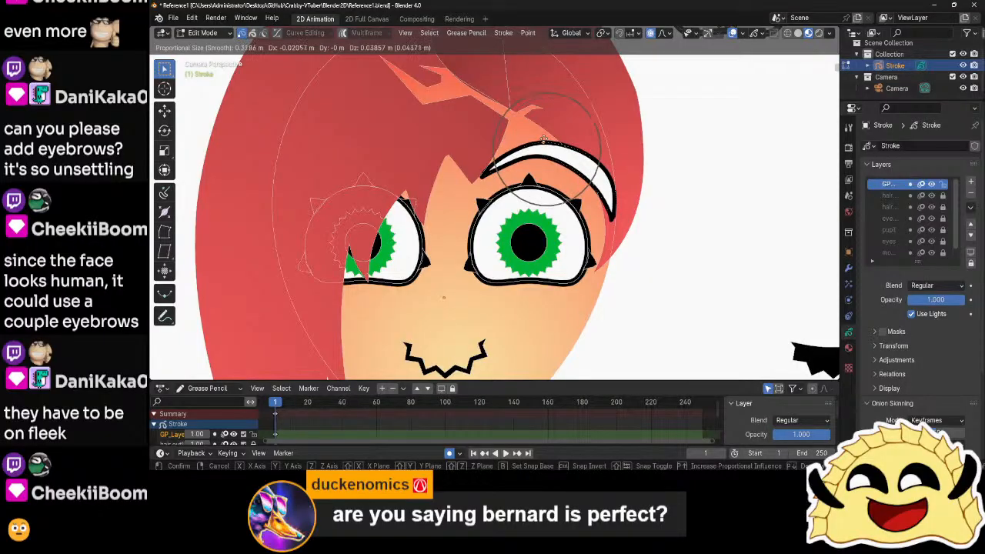
pyautogui.click(520, 154)
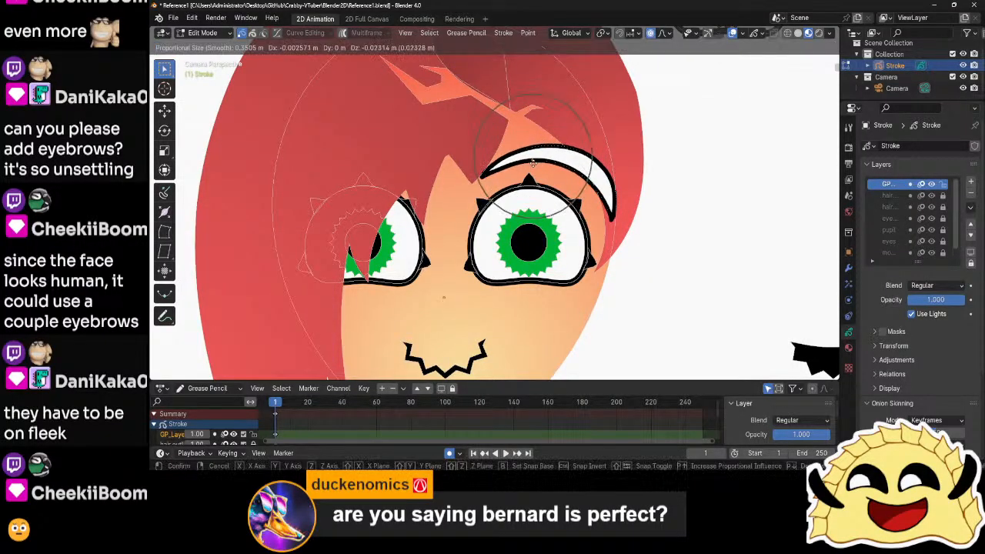
pyautogui.press('g')
pyautogui.click(531, 158)
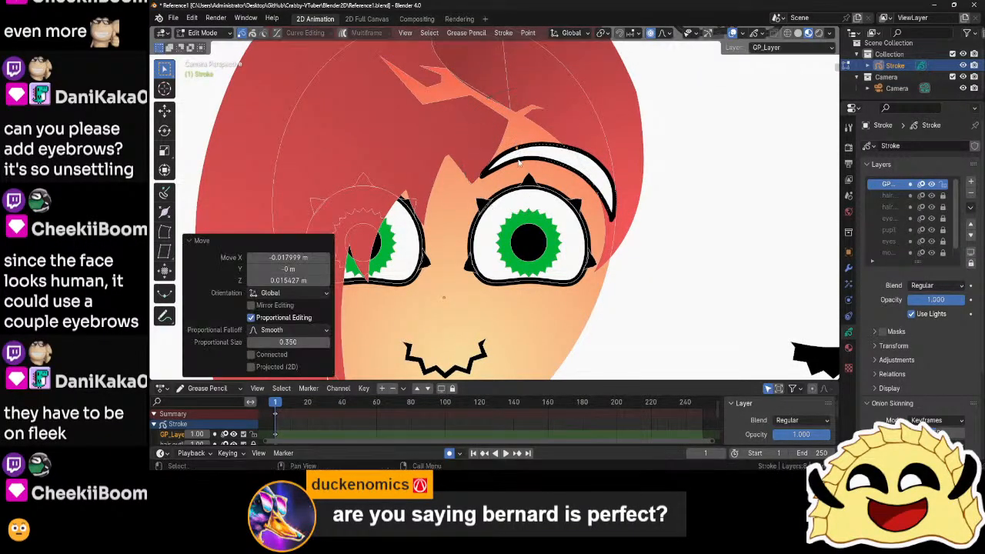
# - Nudge points along the inner half of the eyebrow's lower edge into an even curve with small proportional moves
pyautogui.press('g')
pyautogui.click(545, 164)
pyautogui.press('g')
pyautogui.click(548, 163)
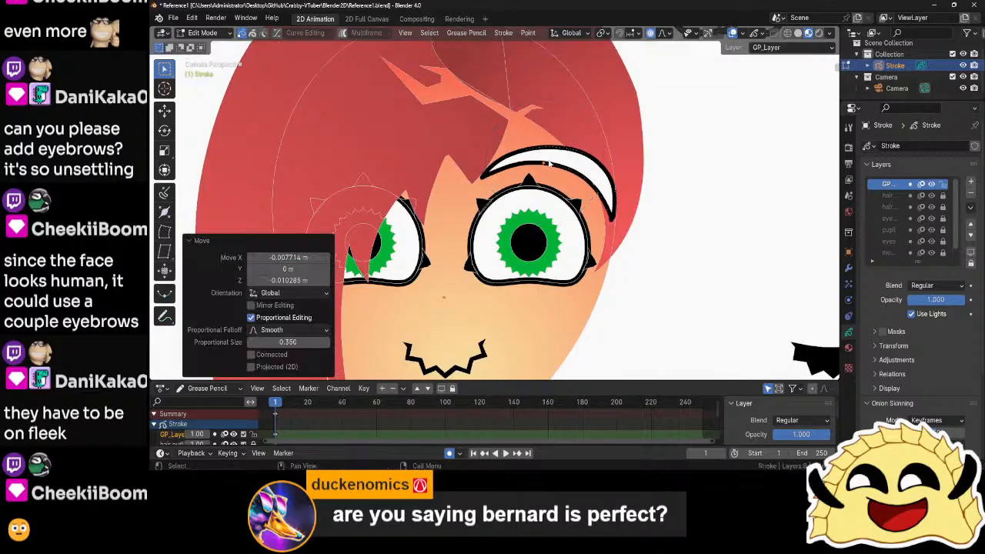
pyautogui.press('g')
pyautogui.click(538, 160)
pyautogui.press('g')
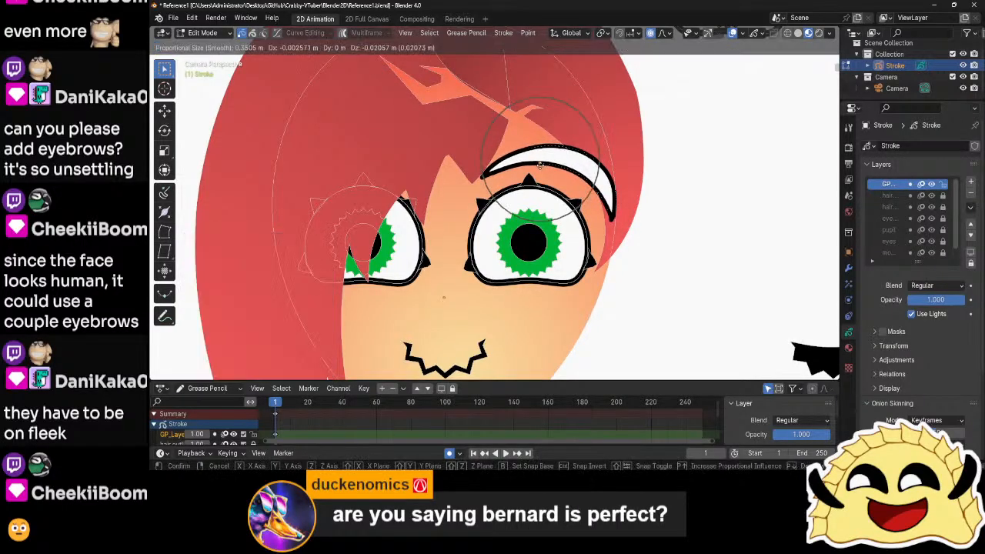
pyautogui.click(525, 167)
pyautogui.press('g')
pyautogui.click(517, 176)
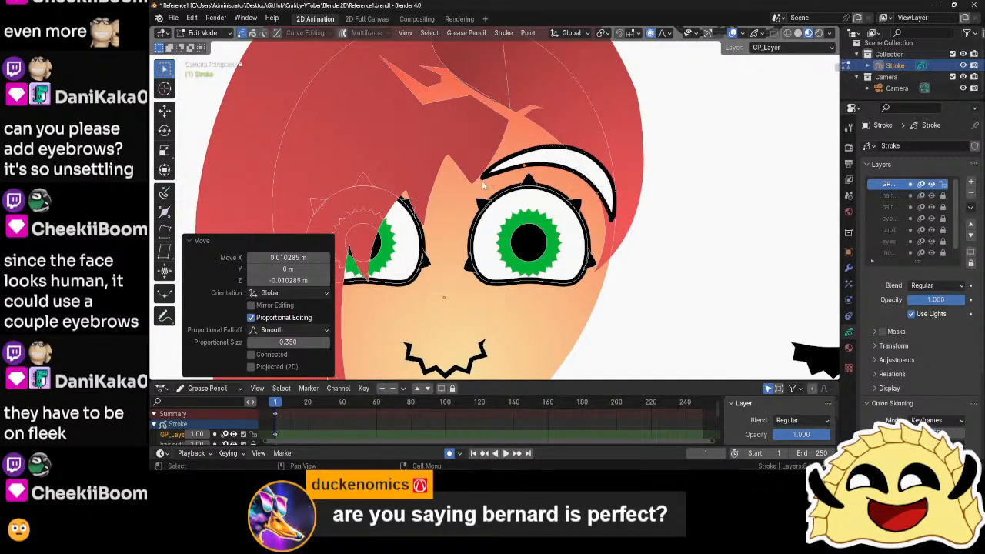
# - Rotate the eyebrow's inner tip by -13° and move it down slightly with a proportional size of 0.513 m
pyautogui.press('g')
pyautogui.press('r')
pyautogui.click(546, 172)
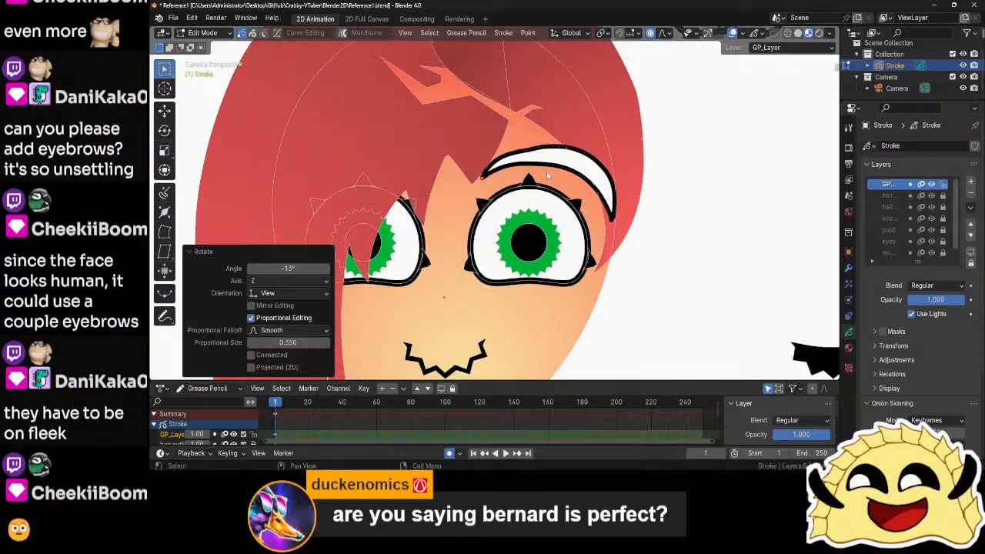
pyautogui.press('g')
pyautogui.scroll(-4, 550, 182)
pyautogui.click(550, 182)
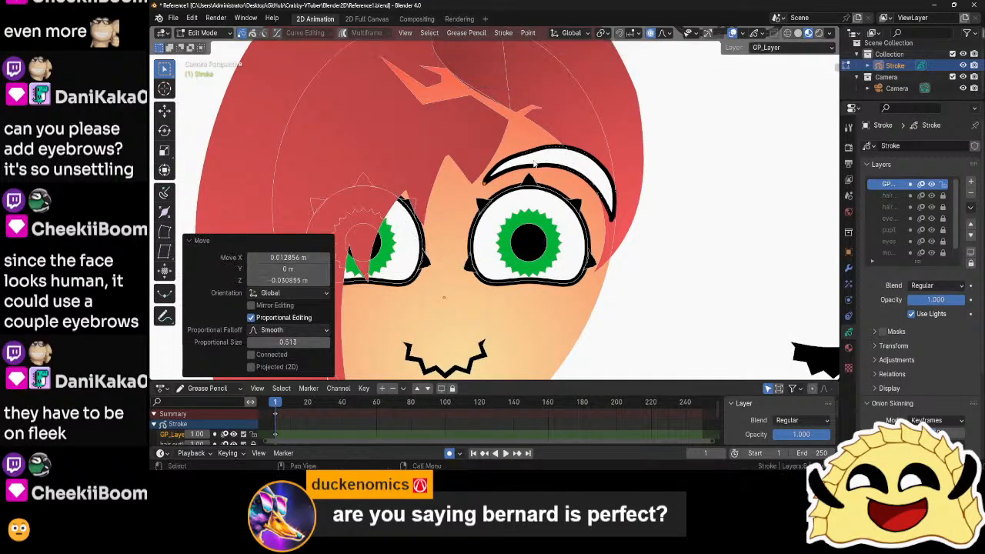
# - Raise both edges of the eyebrow's inner half together, return to Object Mode and check the whole reference sheet
pyautogui.click(544, 177)
pyautogui.press('g')
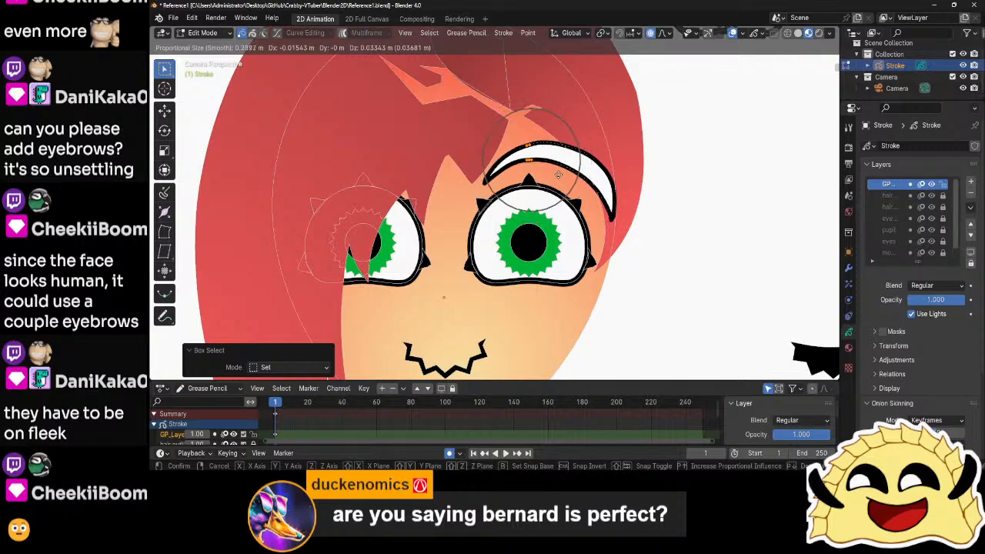
pyautogui.click(562, 179)
pyautogui.press('Tab')
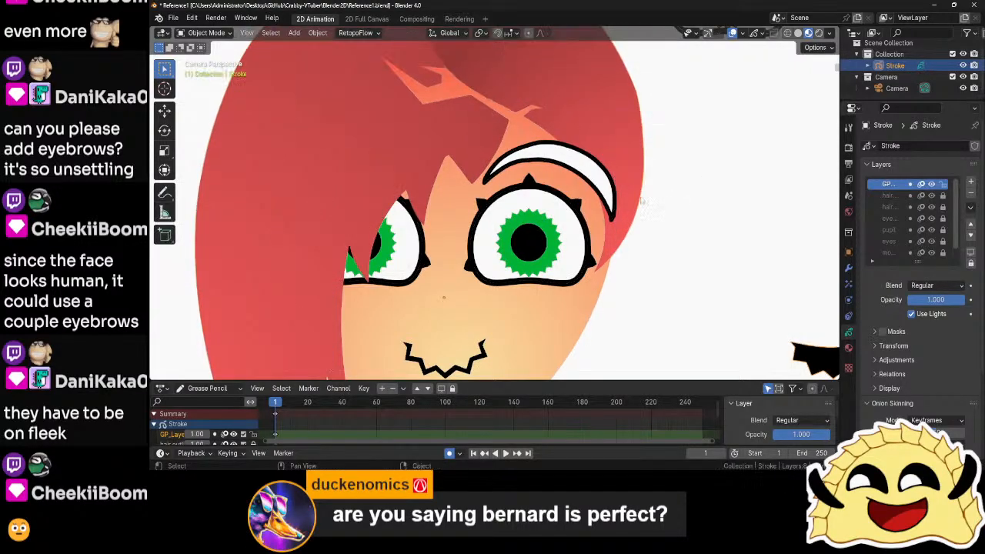
pyautogui.scroll(-6, 686, 201)
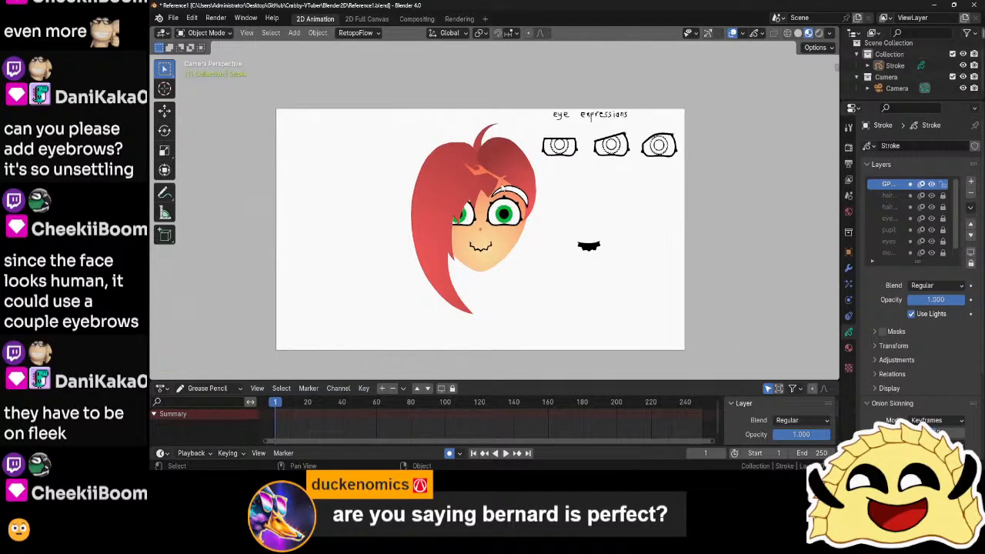
# - Check the eyebrow against the whole face and rename its layer to eyebrow.L
pyautogui.scroll(5, 575, 209)
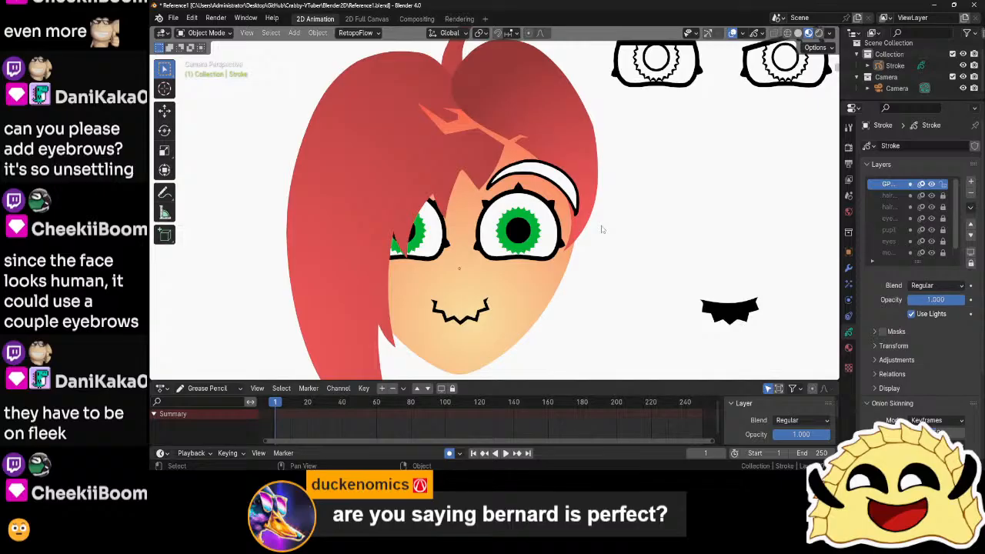
pyautogui.scroll(-5, 603, 228)
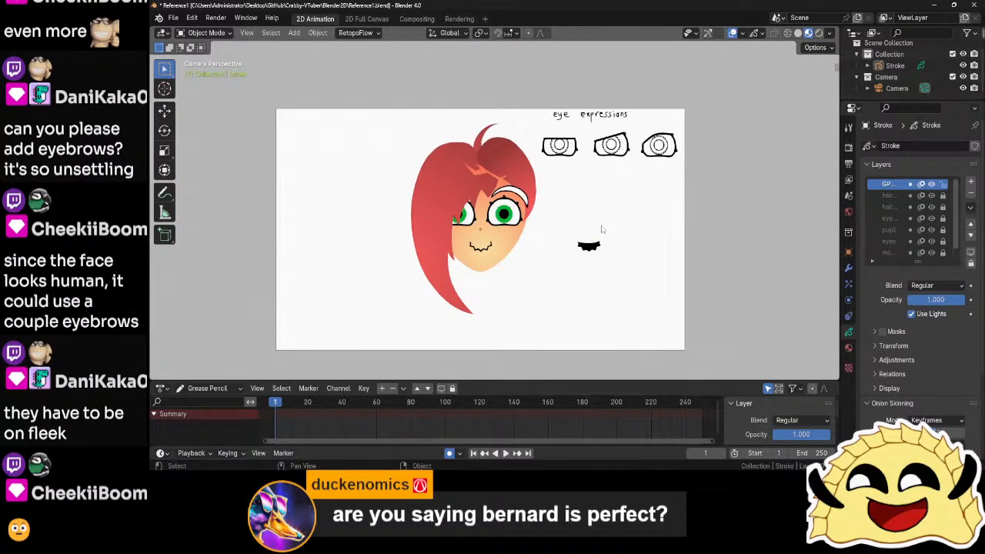
pyautogui.scroll(5, 603, 228)
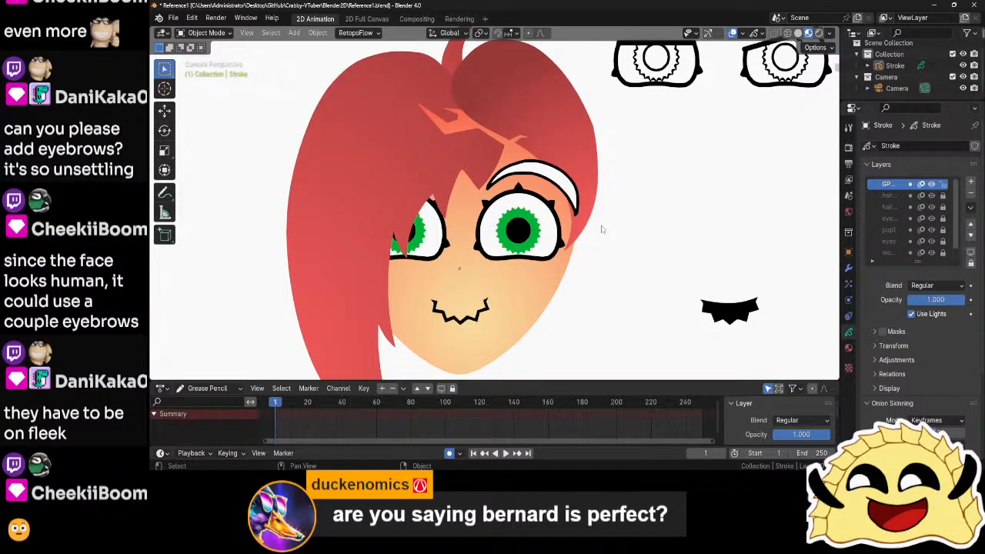
pyautogui.doubleClick(893, 184)
pyautogui.write('eyebrow')
pyautogui.press('Return')
# - Duplicate the eyebrow layer and place the copy directly below the topmost hair layer
pyautogui.click(970, 207)
pyautogui.click(971, 233)
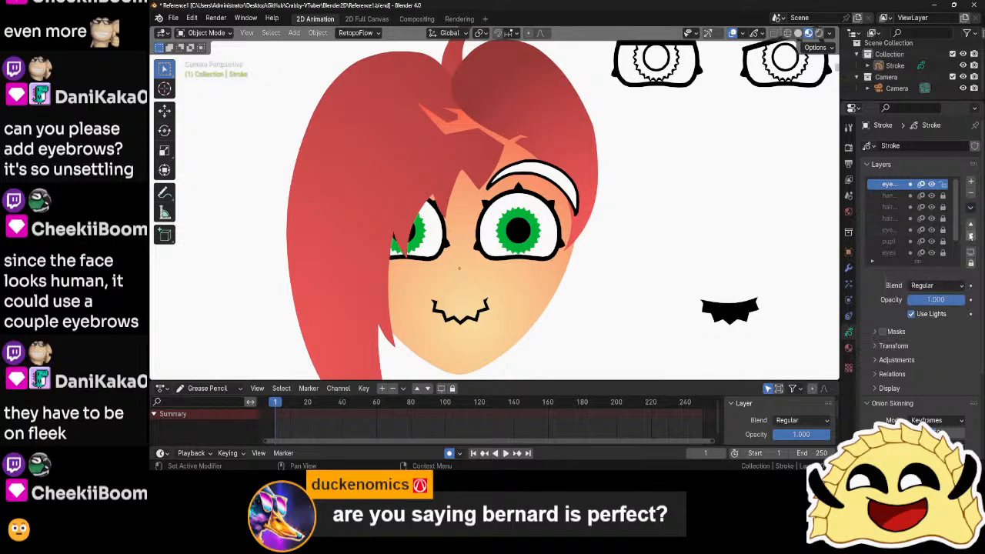
pyautogui.click(970, 235)
pyautogui.click(970, 235)
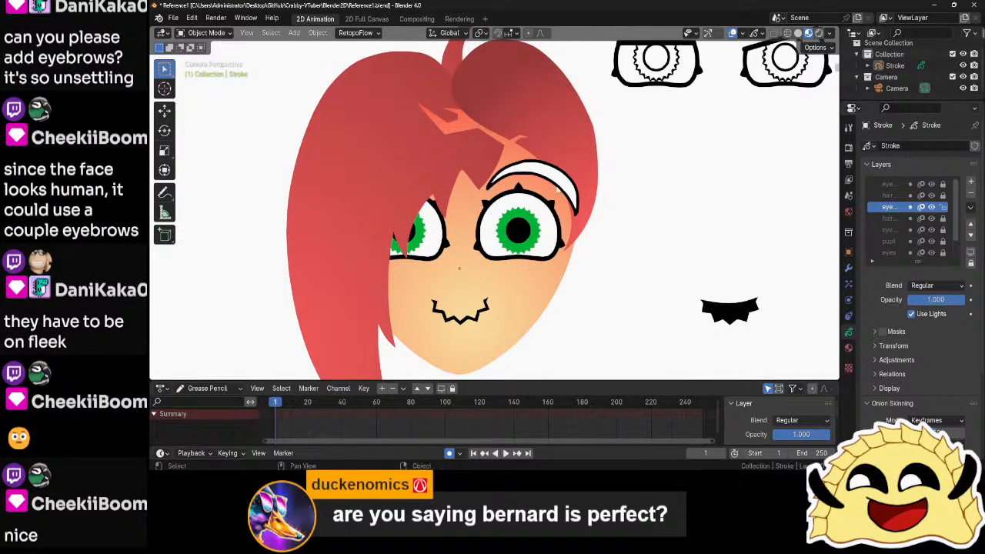
# - Mirror the duplicated eyebrow with an X scale of -1 and move it about -1.063 m along X over the hair-covered eye
pyautogui.press('Tab')
pyautogui.write('sx')
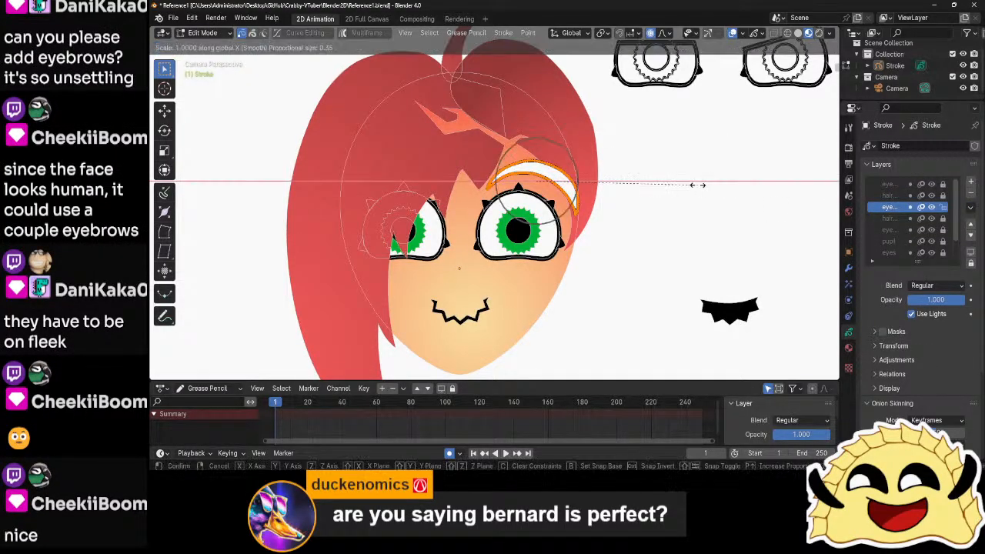
pyautogui.write('-1')
pyautogui.press('Return')
pyautogui.press('g')
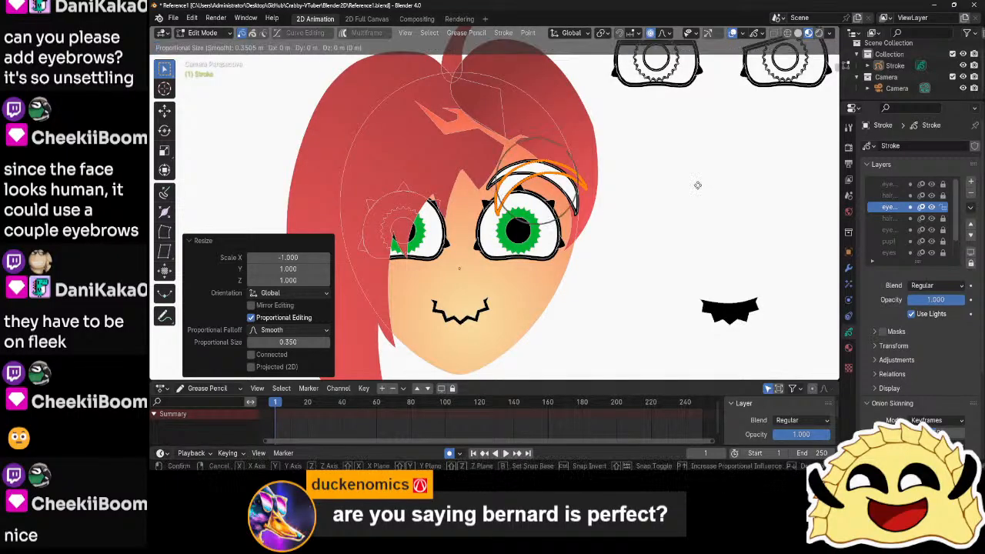
pyautogui.press('x')
pyautogui.click(574, 193)
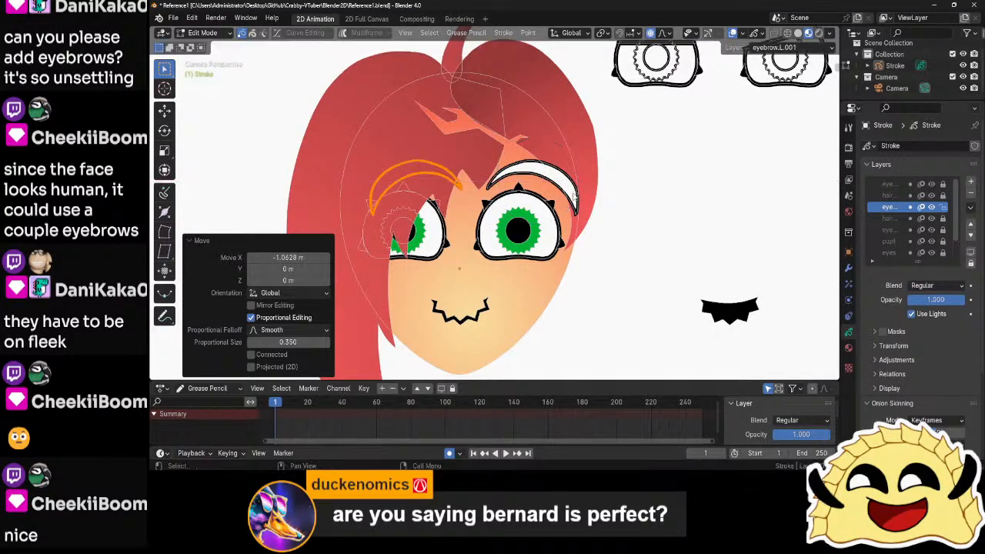
# - Rotate the mirrored eyebrow by 22° and nudge its position, checking it against the whole face in Object Mode
pyautogui.press('r')
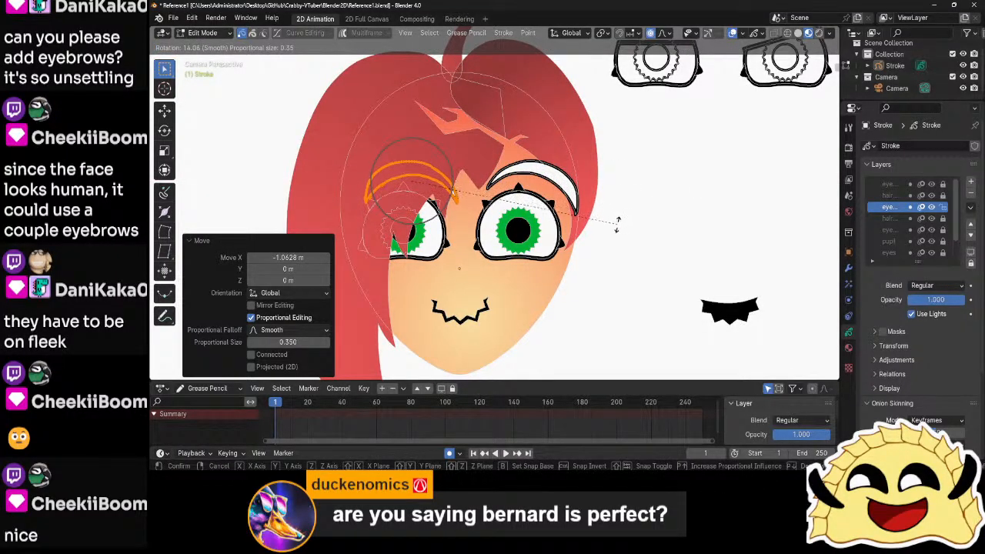
pyautogui.click(612, 243)
pyautogui.press('g')
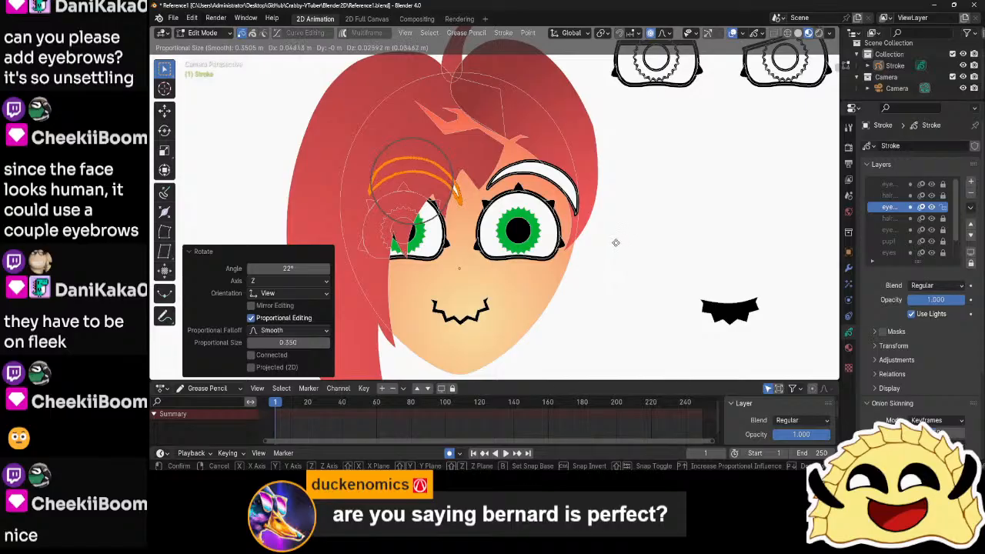
pyautogui.click(613, 242)
pyautogui.press('Tab')
pyautogui.scroll(-6, 684, 215)
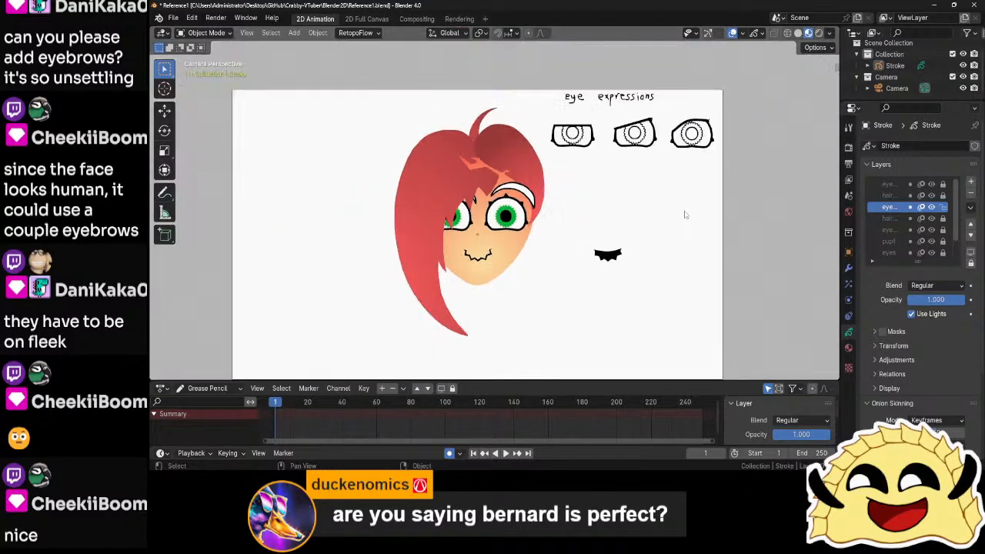
pyautogui.scroll(6, 684, 211)
pyautogui.keyDown('shift'); pyautogui.moveTo(541, 204); pyautogui.dragTo(606, 235, button='middle'); pyautogui.keyUp('shift')
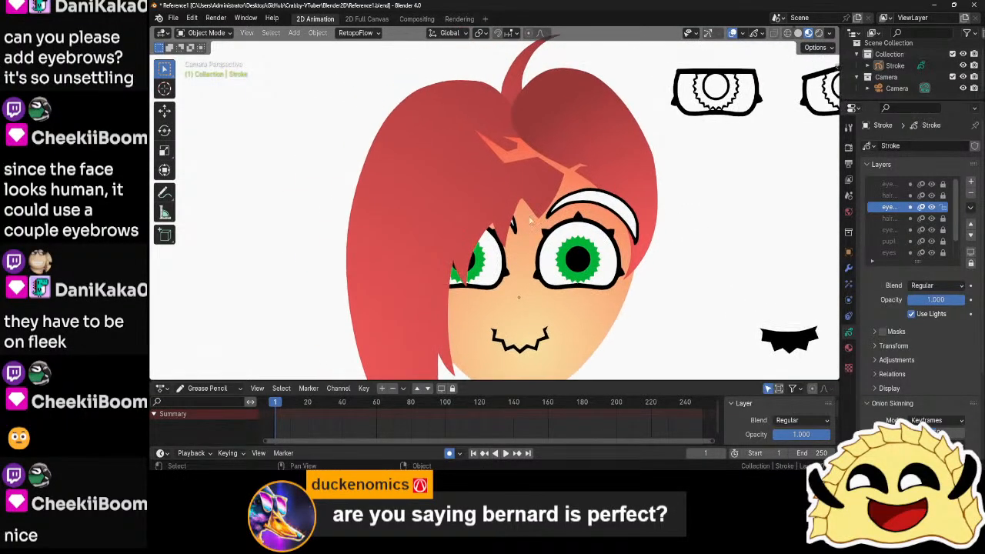
# - Shift the mirrored eyebrow about -0.156 m in X and 0.115 m in Z, rotate it -11° and nudge it outward and down
pyautogui.press('Tab')
pyautogui.press('g')
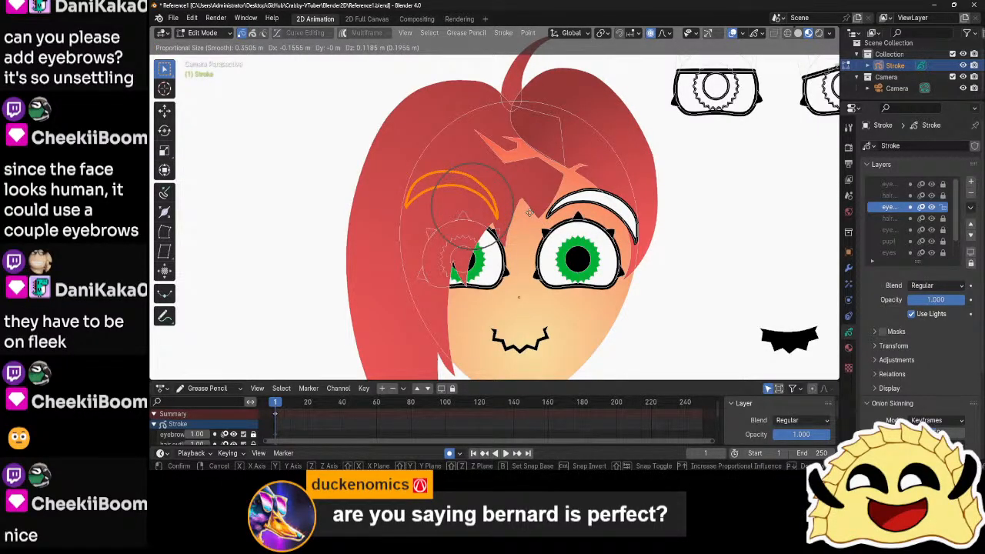
pyautogui.click(531, 211)
pyautogui.press('r')
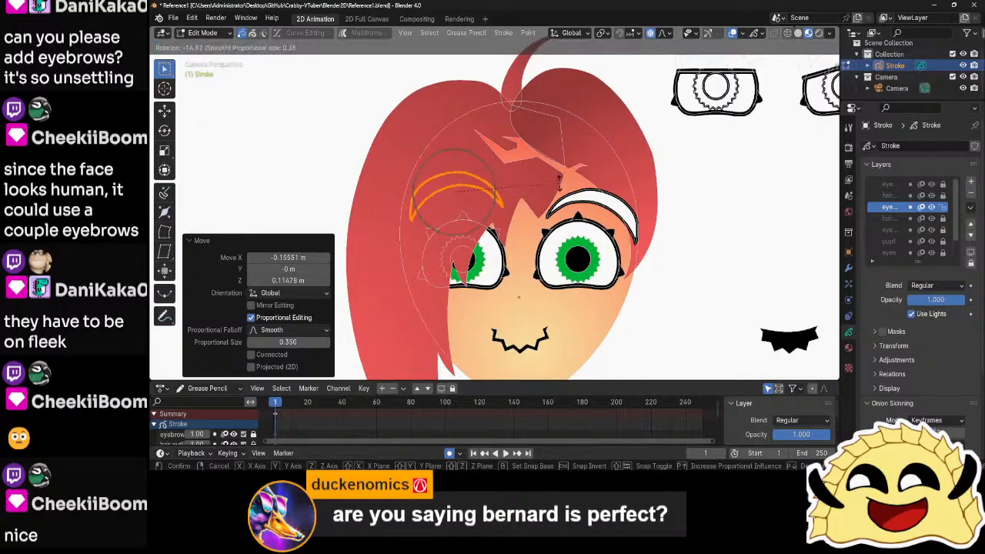
pyautogui.click(558, 196)
pyautogui.press('g')
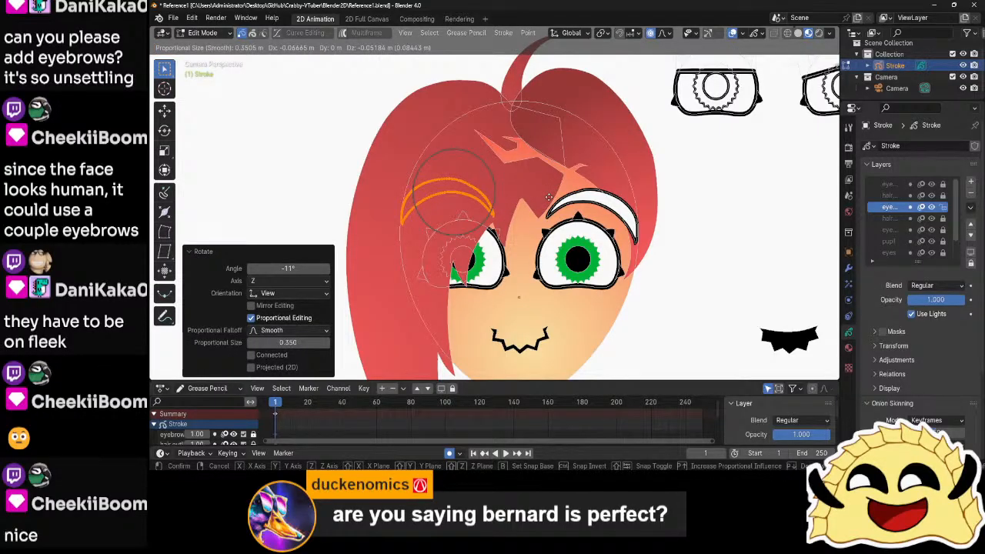
pyautogui.click(551, 198)
# - Deselect the mirrored eyebrow, return to Object Mode and examine the face at several view distances
pyautogui.click(721, 237)
pyautogui.hotkey('ctrl', 'Tab')
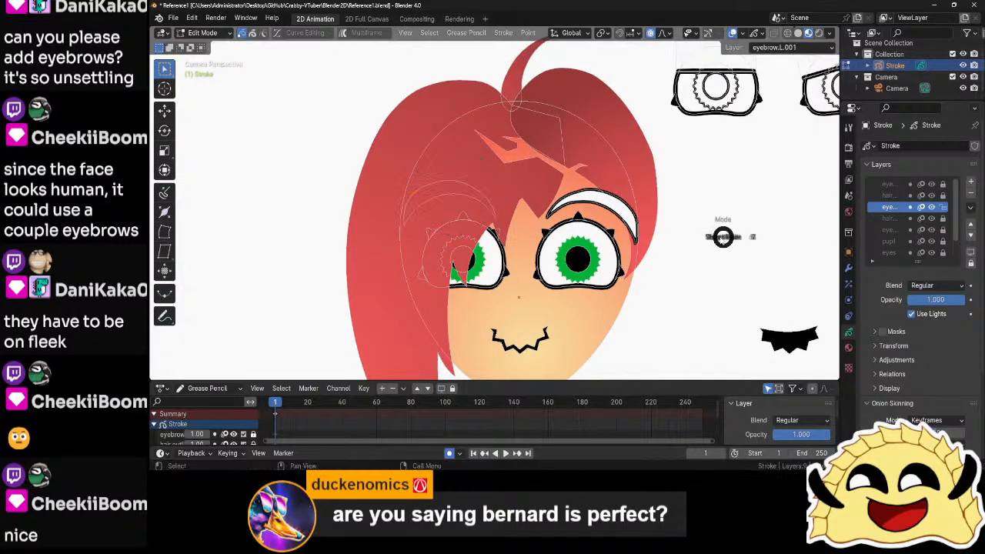
pyautogui.click(715, 237)
pyautogui.click(714, 237)
pyautogui.scroll(-6, 713, 236)
pyautogui.moveTo(693, 241); pyautogui.dragTo(664, 245, button='middle')
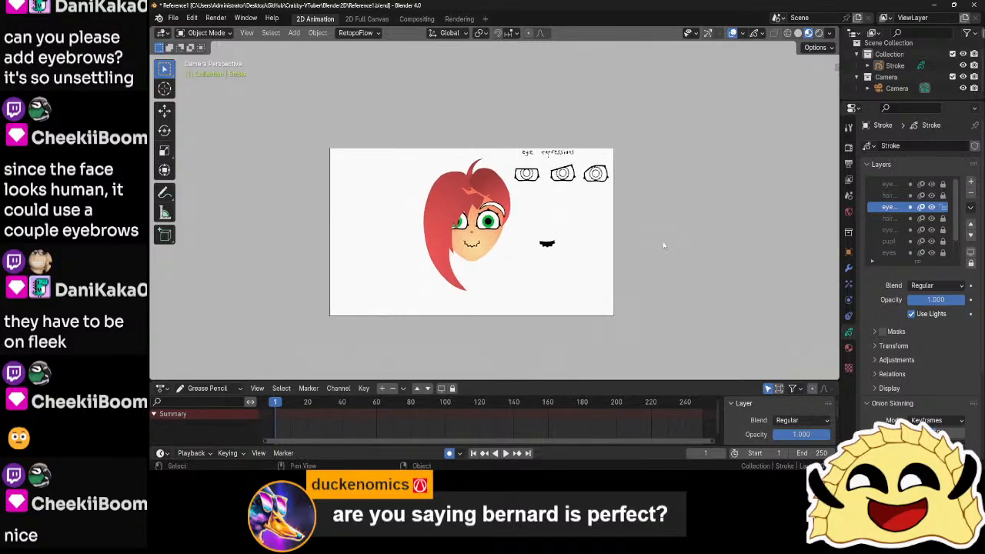
pyautogui.scroll(5, 661, 243)
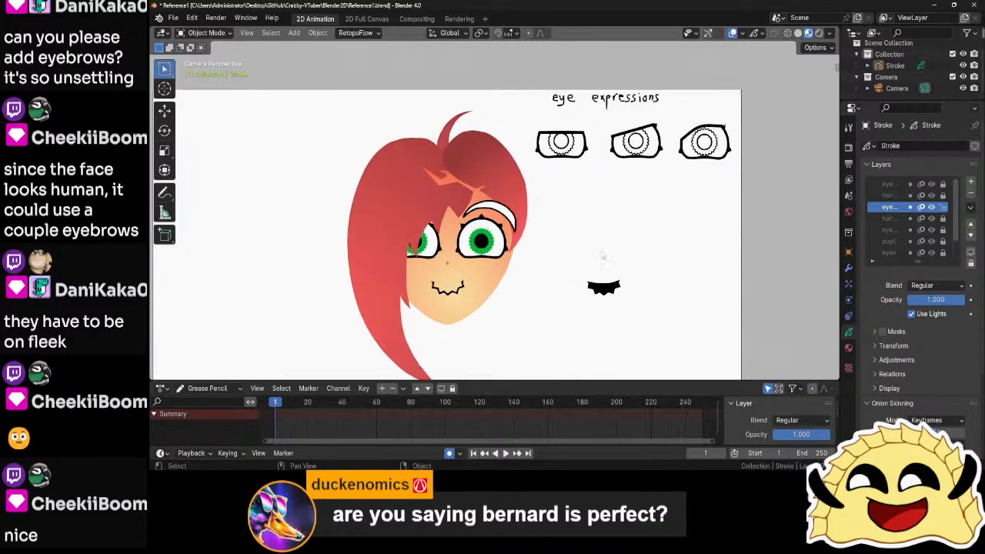
pyautogui.scroll(-3, 622, 223)
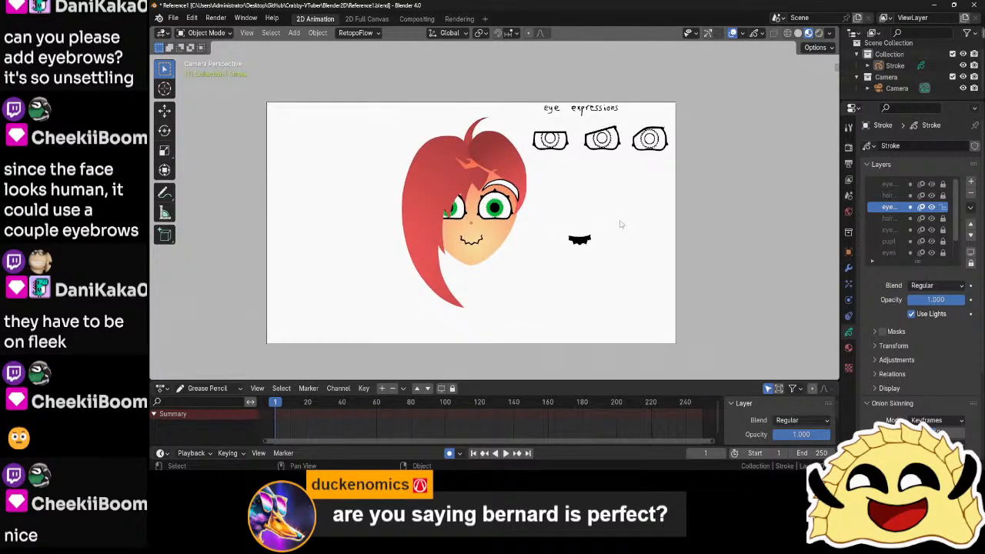
pyautogui.scroll(2, 620, 224)
# - Unlock the original eyebrow's layer, select both eyebrows in Edit Mode and raise them by about 0.077 m
pyautogui.click(527, 186)
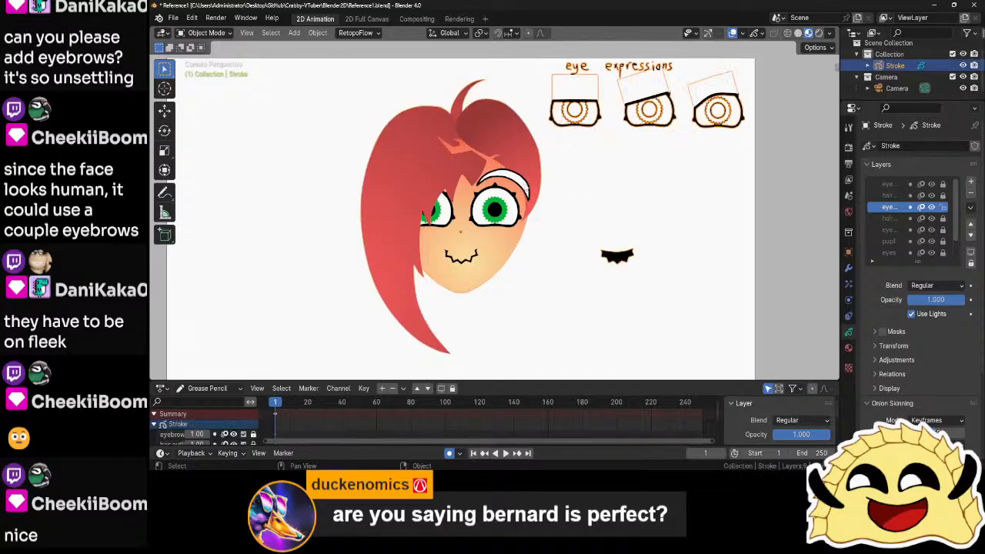
pyautogui.press('Tab')
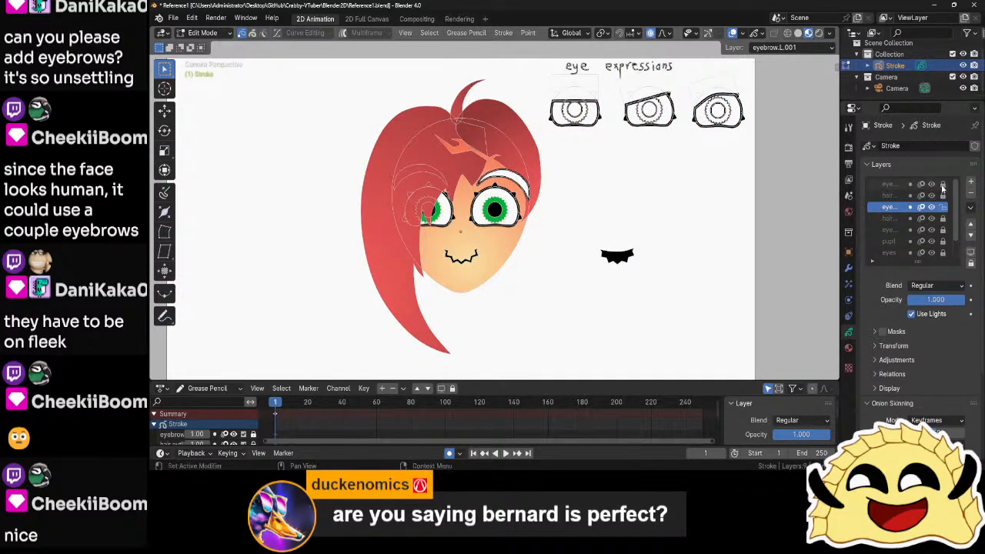
pyautogui.press('a')
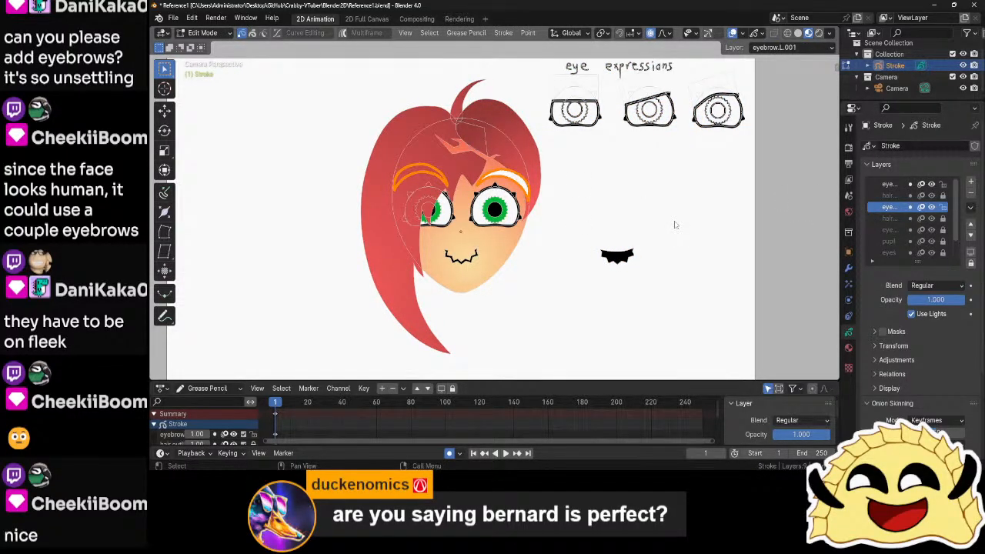
pyautogui.press('g')
pyautogui.click(674, 218)
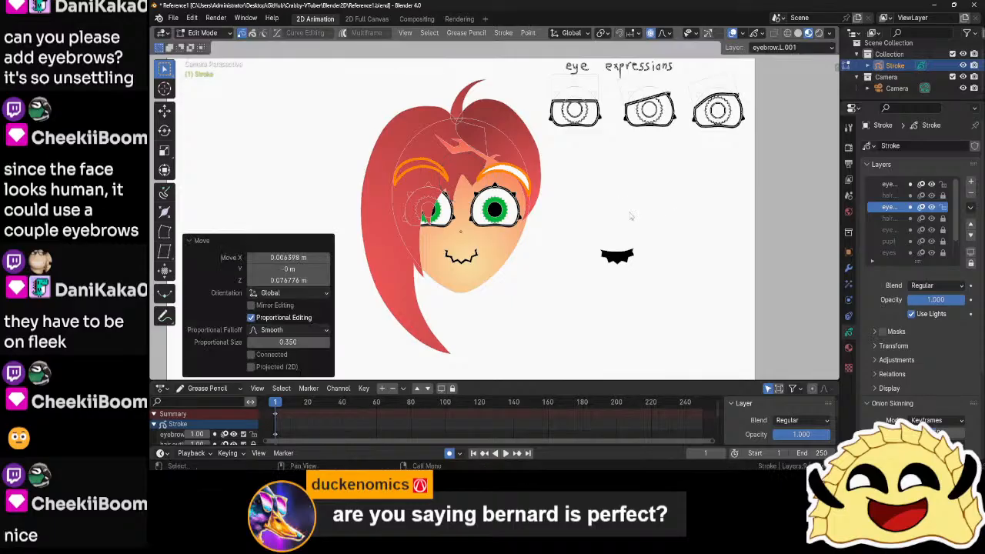
# - Scale both eyebrows along Z by 1.327 to make them taller
pyautogui.scroll(3, 633, 218)
pyautogui.scroll(1, 642, 225)
pyautogui.scroll(-3, 655, 238)
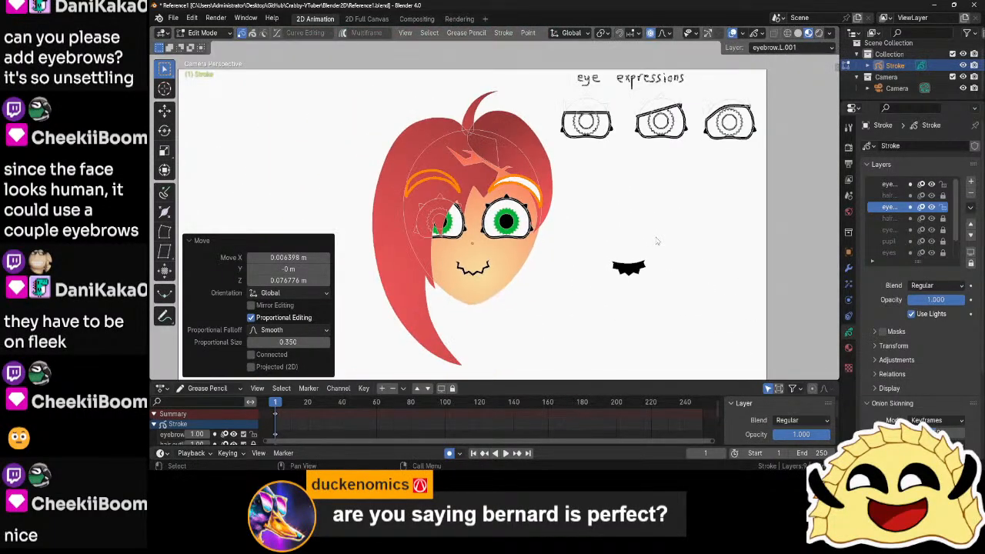
pyautogui.scroll(2, 656, 240)
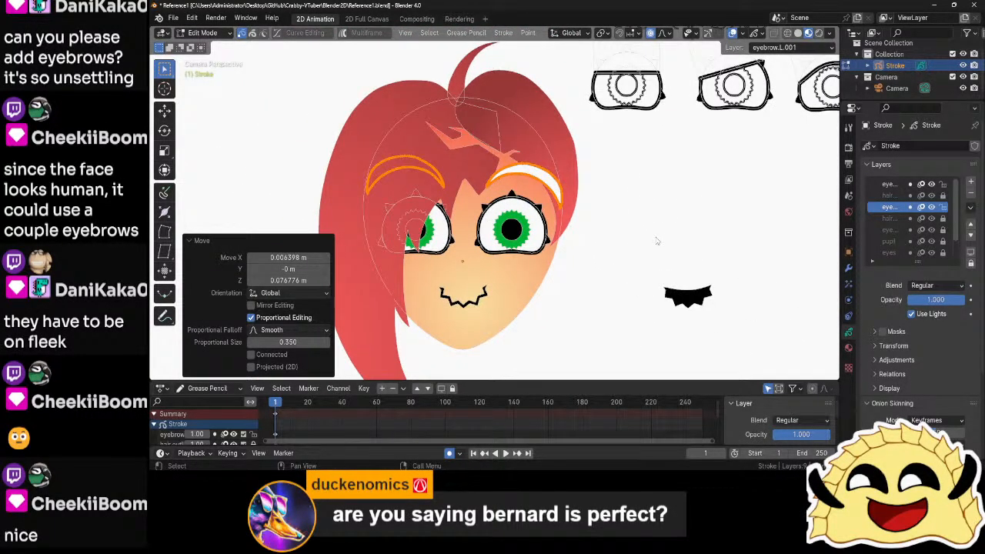
pyautogui.press('s')
pyautogui.press('z')
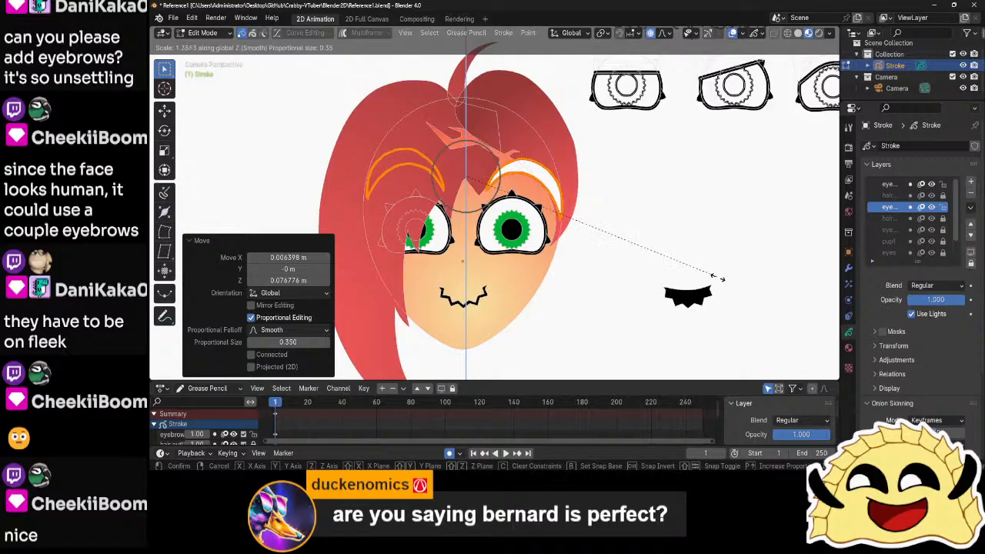
pyautogui.click(713, 256)
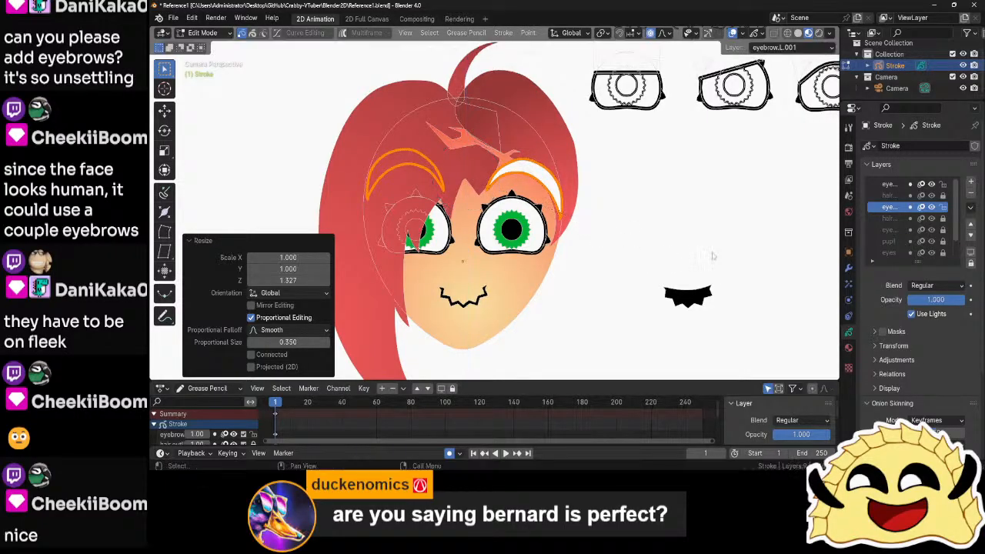
# - Reselect both eyebrows and lower them along Z by about 0.071 m
pyautogui.click(704, 224)
pyautogui.hotkey('ctrl', 'Tab')
pyautogui.click(667, 221)
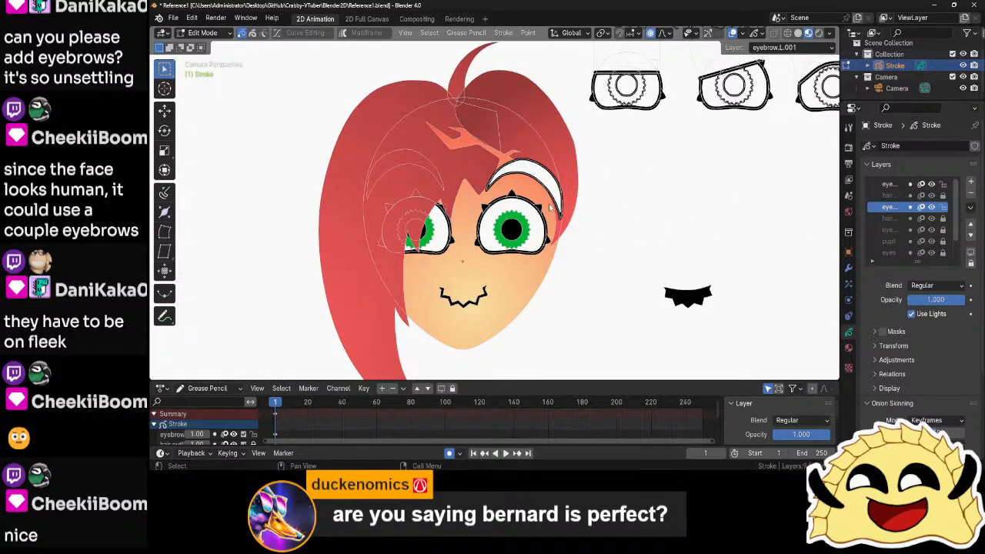
pyautogui.press('a')
pyautogui.press('g')
pyautogui.press('z')
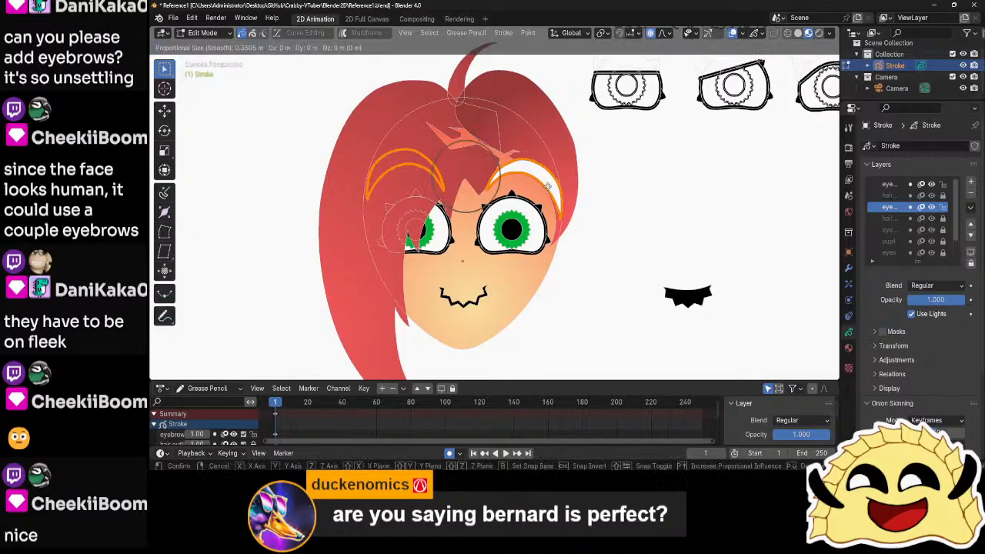
pyautogui.click(545, 196)
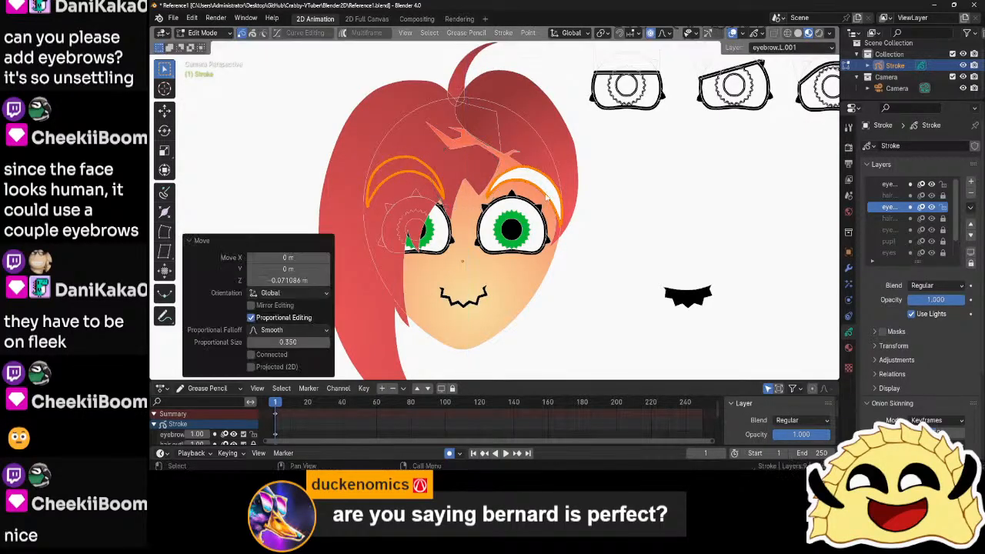
# - Scale both eyebrows down slightly and uniformly, then return to Object Mode
pyautogui.press('s')
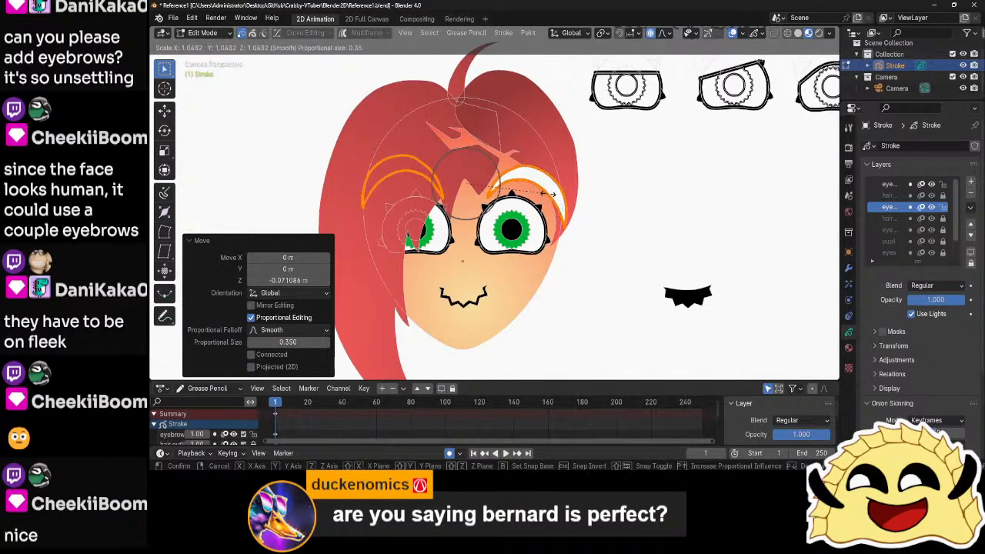
pyautogui.press('Escape')
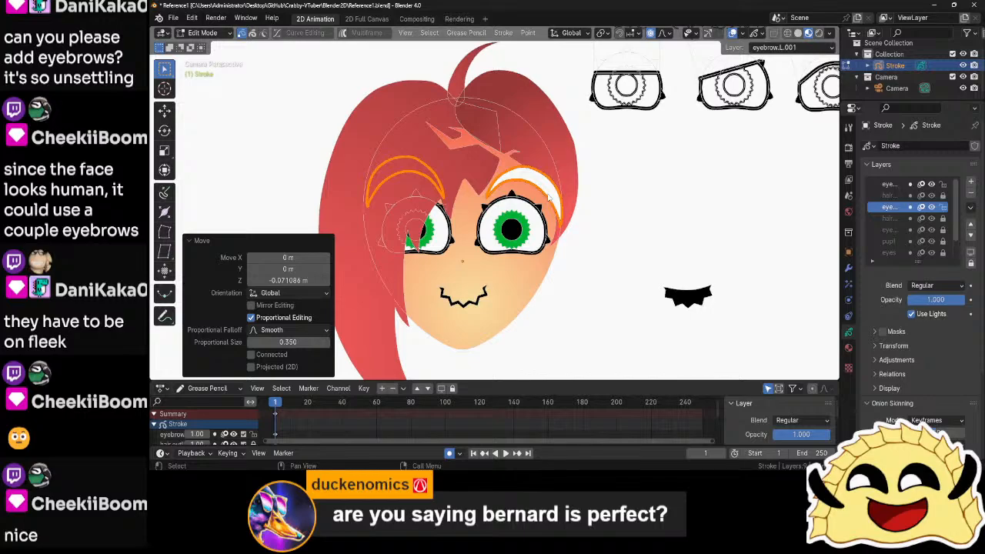
pyautogui.press('s')
pyautogui.click(547, 197)
pyautogui.hotkey('ctrl', 'Tab')
pyautogui.click(629, 227)
pyautogui.click(645, 232)
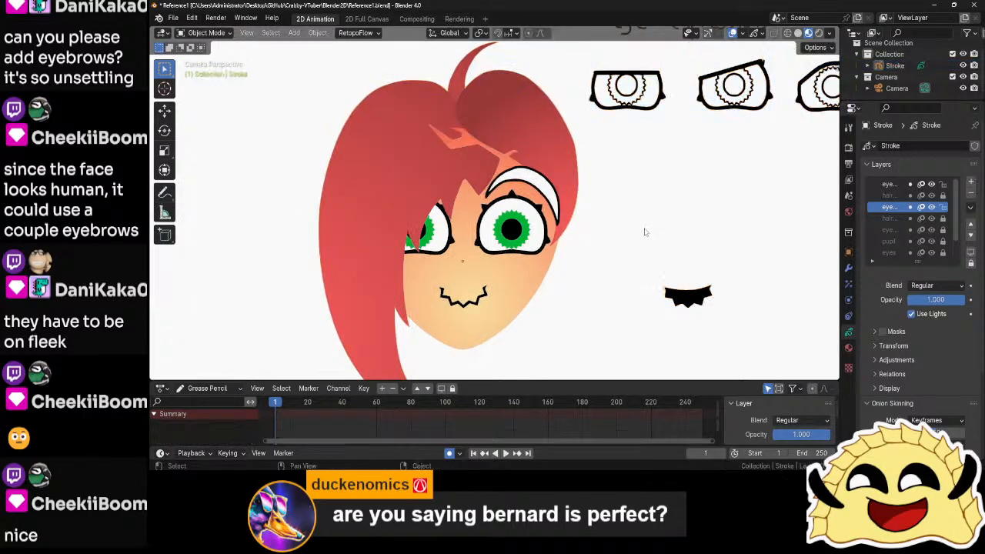
# - Select both eyebrows in Edit Mode, assign Material.001 to them and return to Object Mode
pyautogui.scroll(-7, 645, 232)
pyautogui.scroll(1, 645, 232)
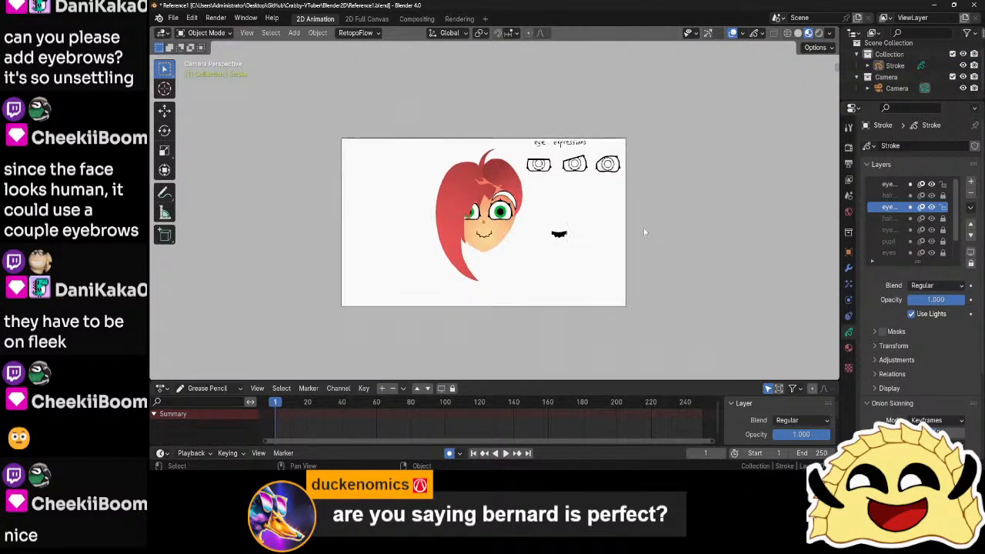
pyautogui.scroll(7, 645, 232)
pyautogui.click(556, 197)
pyautogui.press('Tab')
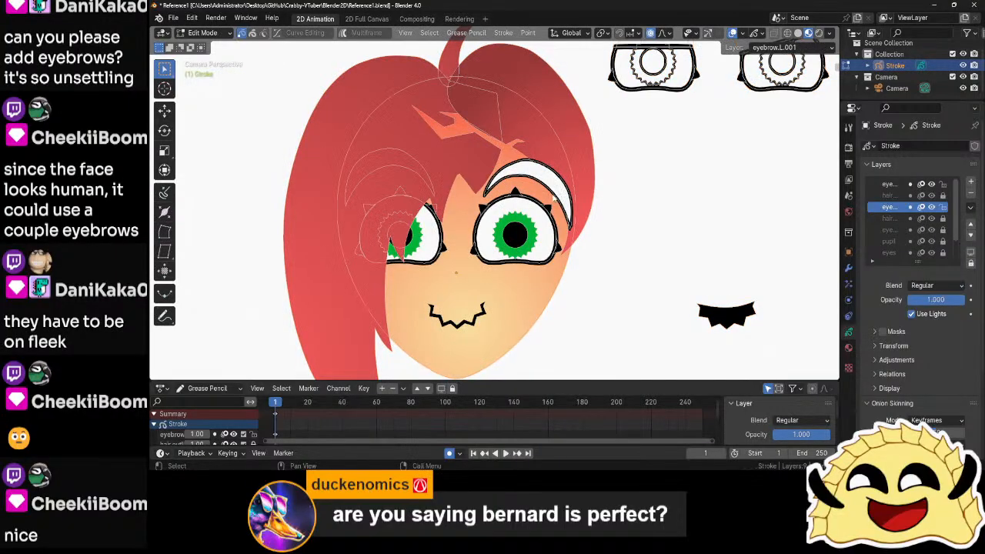
pyautogui.press('l')
pyautogui.press('l')
pyautogui.press('l')
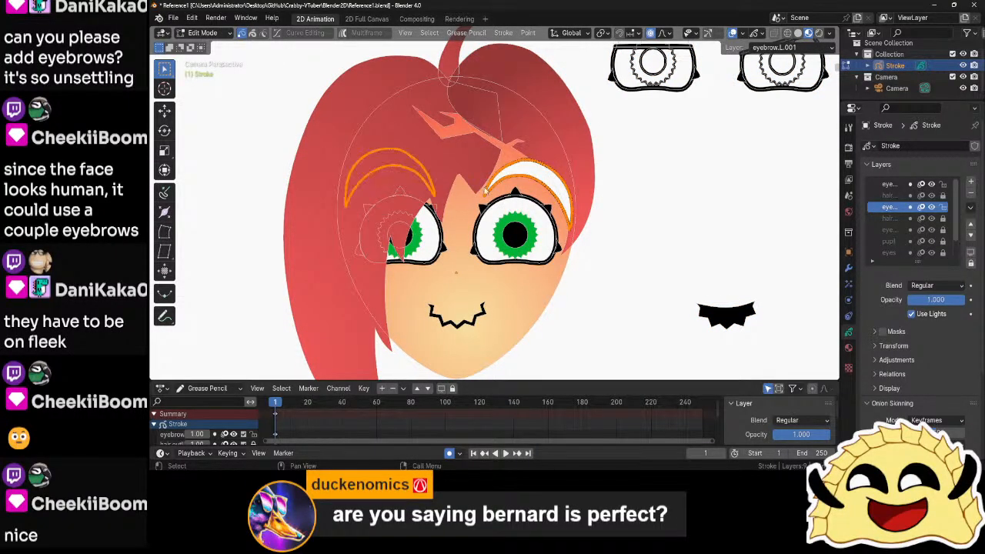
pyautogui.click(848, 347)
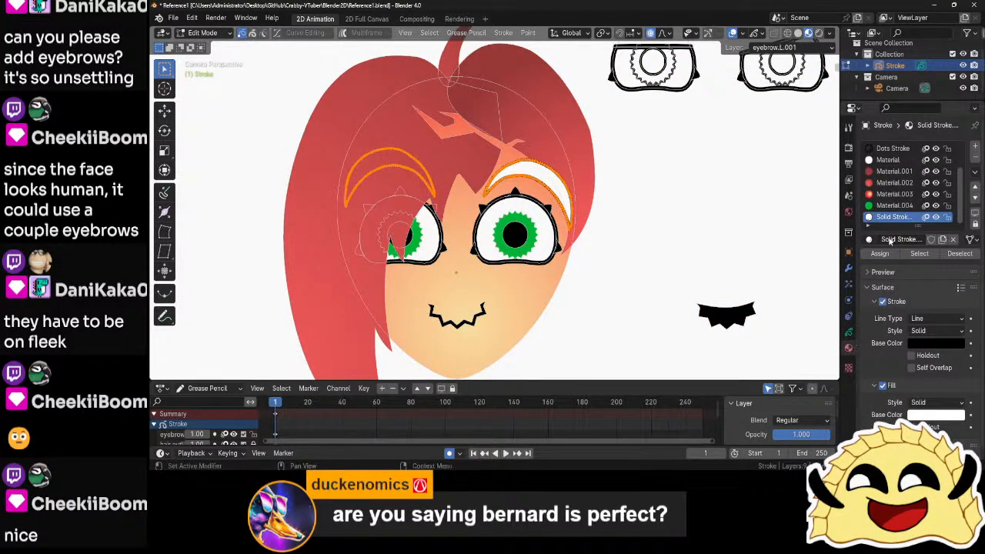
pyautogui.click(893, 171)
pyautogui.click(880, 253)
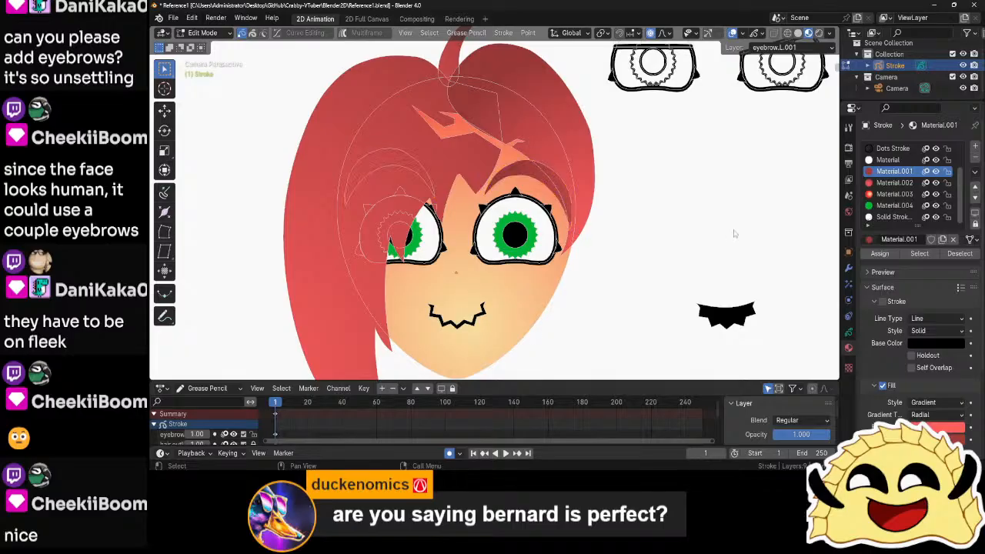
pyautogui.press('Tab')
pyautogui.click(691, 239)
pyautogui.scroll(-6, 690, 237)
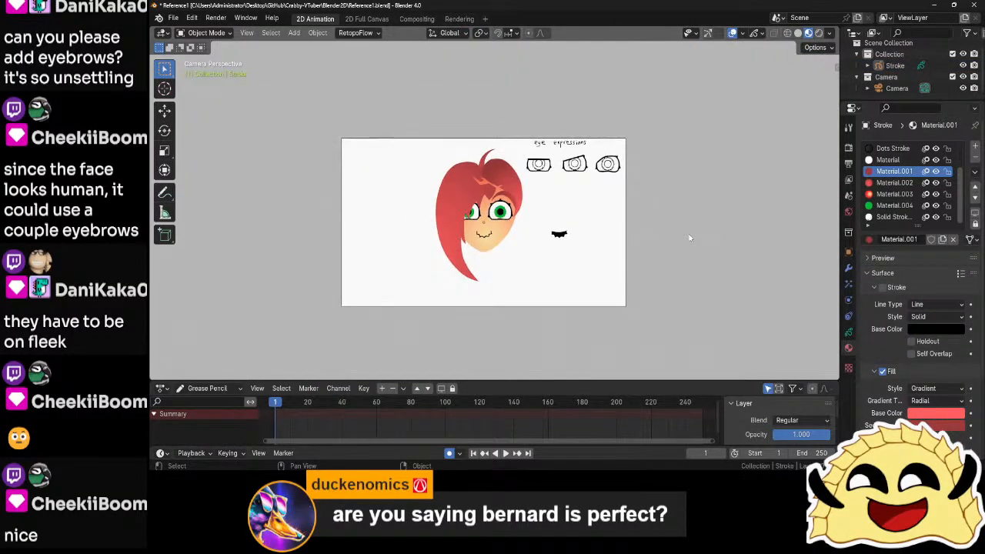
# - Reselect both eyebrows in Edit Mode and add a material slot holding a separate copy of Material.001
pyautogui.scroll(6, 689, 237)
pyautogui.click(554, 197)
pyautogui.press('Tab')
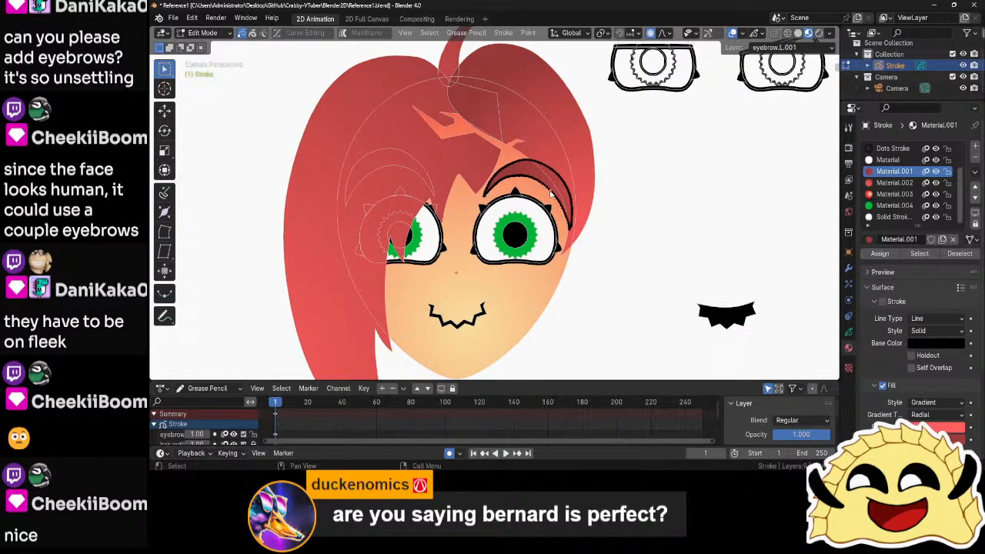
pyautogui.click(551, 196)
pyautogui.keyDown('shift'); pyautogui.click(410, 183); pyautogui.keyUp('shift')
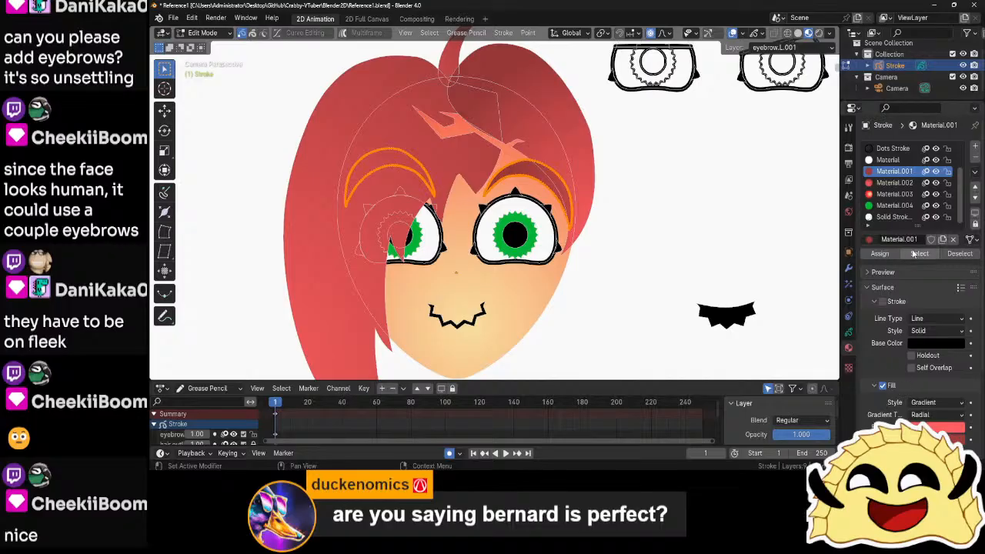
pyautogui.click(975, 147)
pyautogui.click(869, 239)
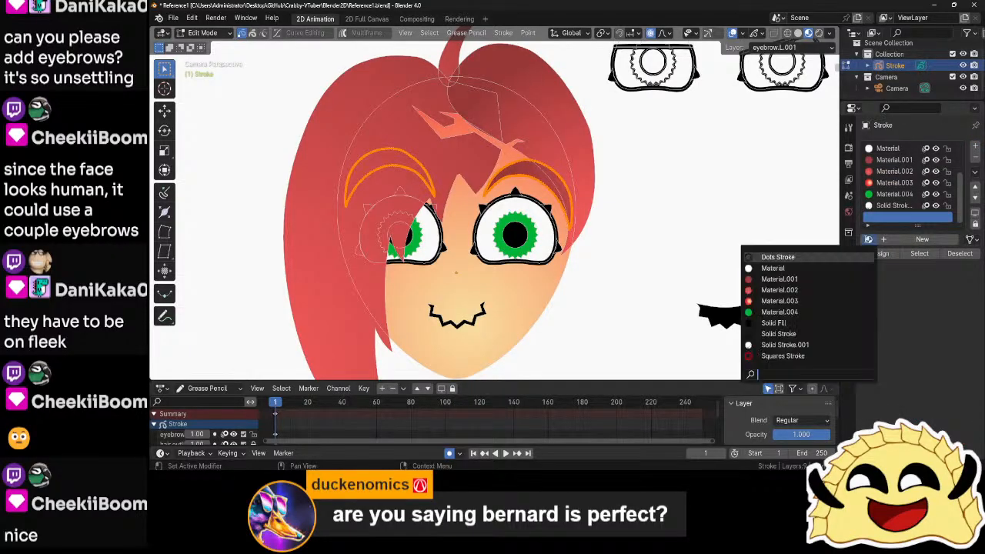
pyautogui.click(779, 279)
pyautogui.click(943, 240)
pyautogui.scroll(-2, 933, 346)
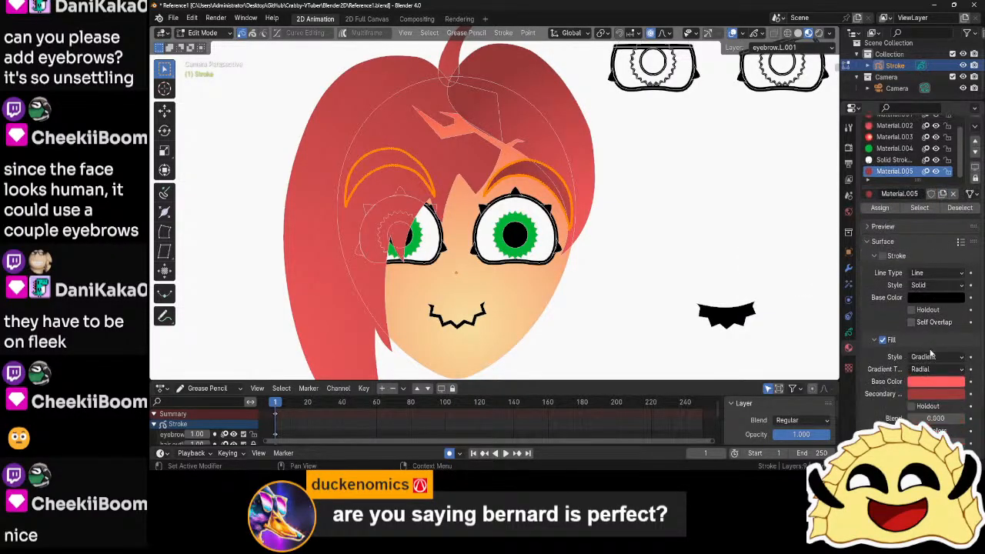
# - Make the new material's fill solid dark red, assign it to both eyebrows and return to Object Mode
pyautogui.click(925, 369)
pyautogui.click(926, 385)
pyautogui.click(922, 372)
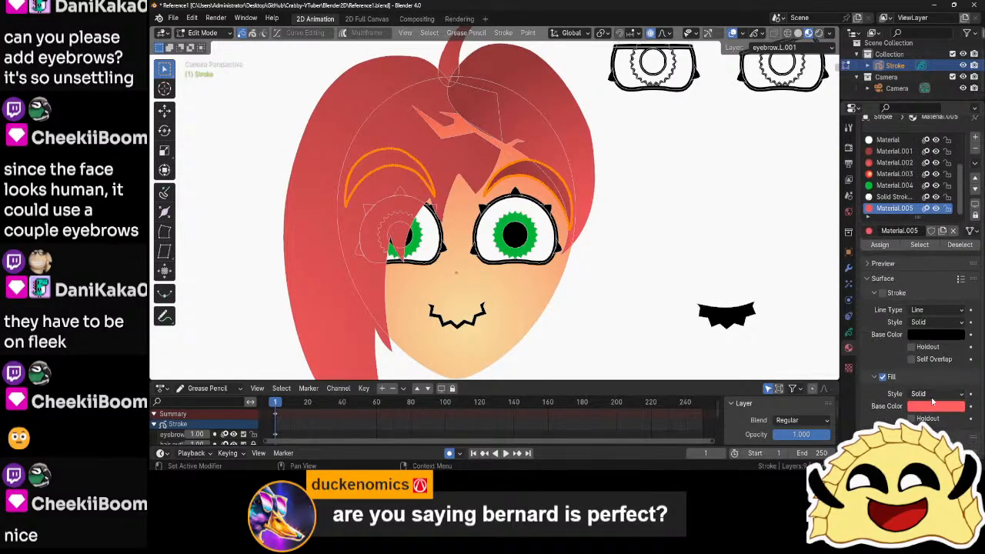
pyautogui.click(933, 399)
pyautogui.moveTo(900, 382); pyautogui.dragTo(825, 381)
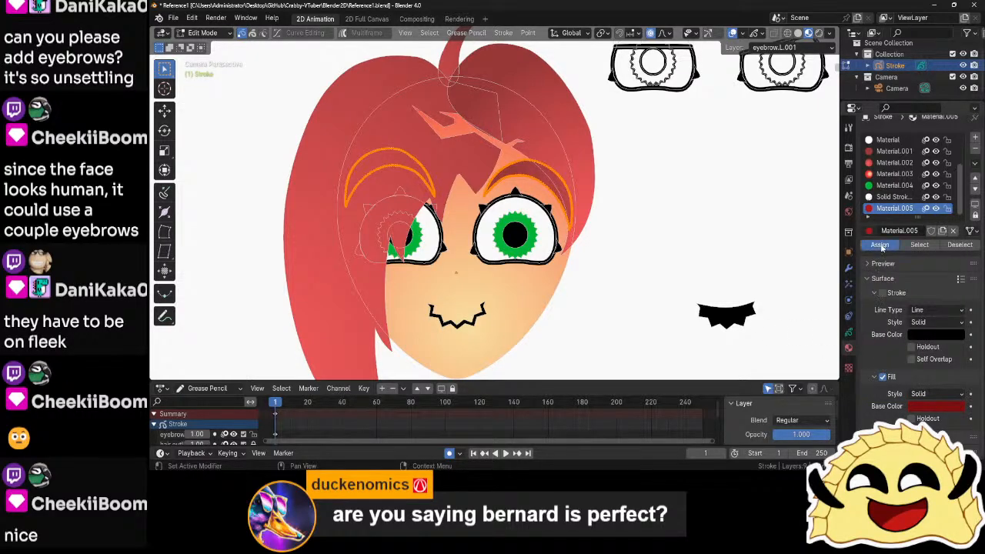
pyautogui.click(704, 251)
pyautogui.hotkey('ctrl', 'Tab')
pyautogui.scroll(-1, 680, 251)
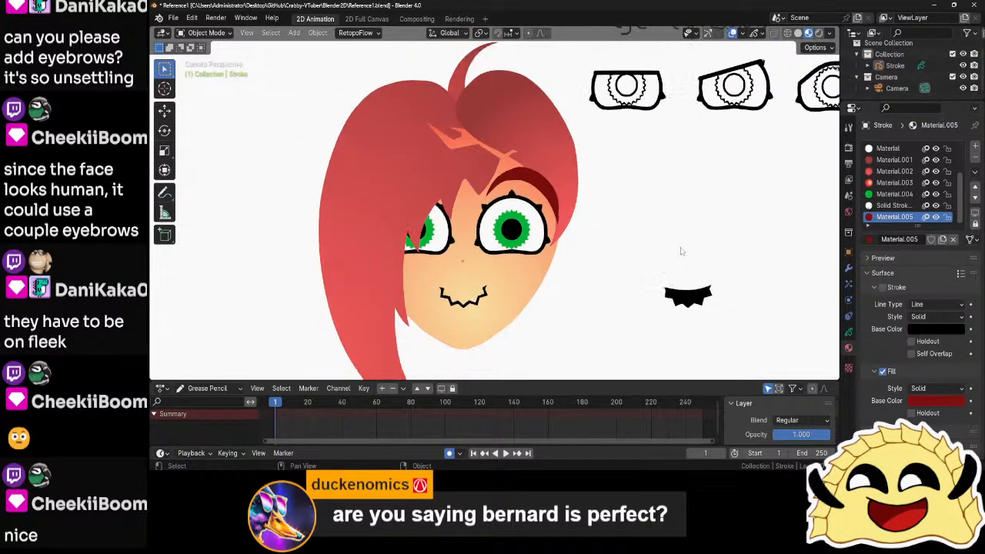
pyautogui.scroll(-6, 681, 251)
pyautogui.scroll(6, 679, 251)
pyautogui.scroll(-6, 679, 251)
pyautogui.scroll(8, 666, 231)
# - Rotate the uncovered eyebrow by -13.3° and move it about -0.107 m along X and 0.022 m along Z
pyautogui.click(521, 179)
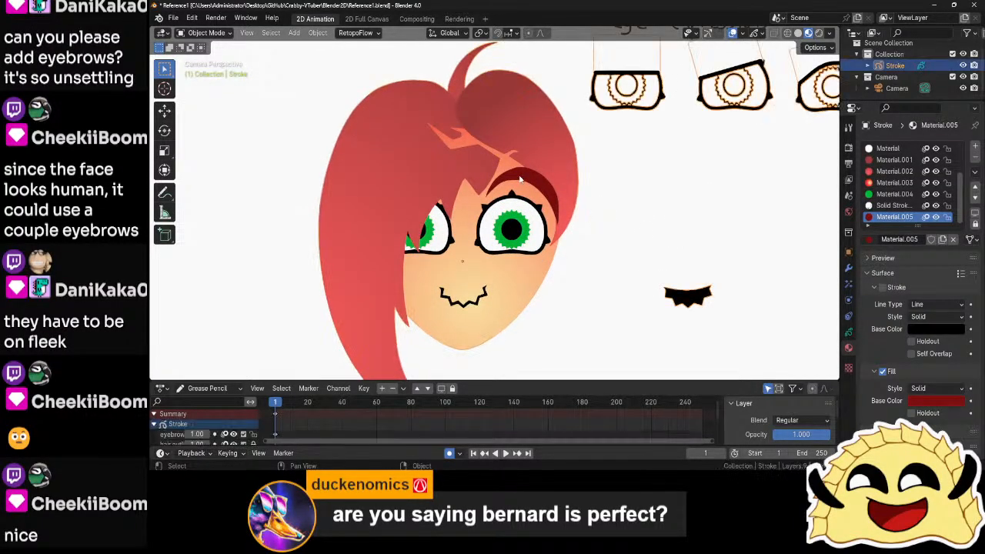
pyautogui.press('Tab')
pyautogui.click(527, 183)
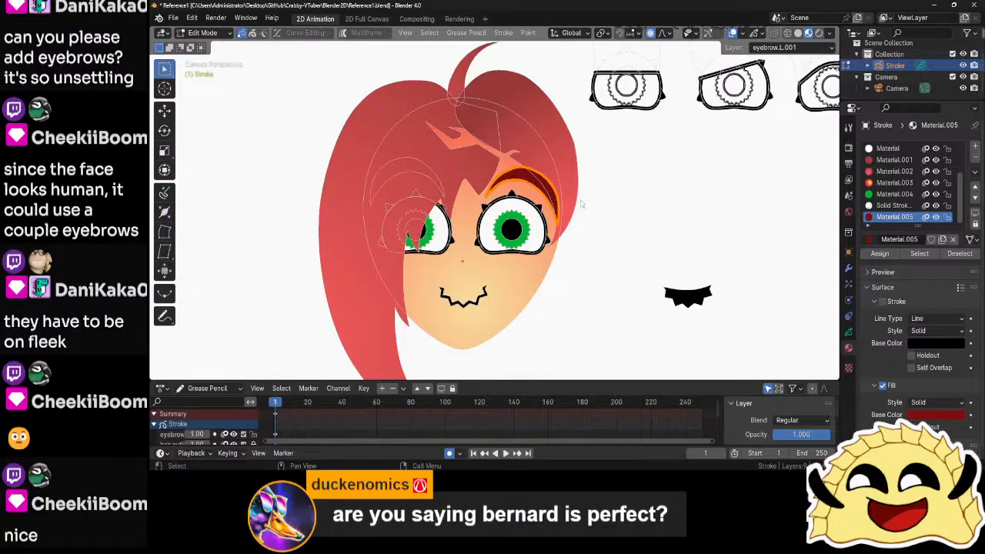
pyautogui.press('r')
pyautogui.click(627, 194)
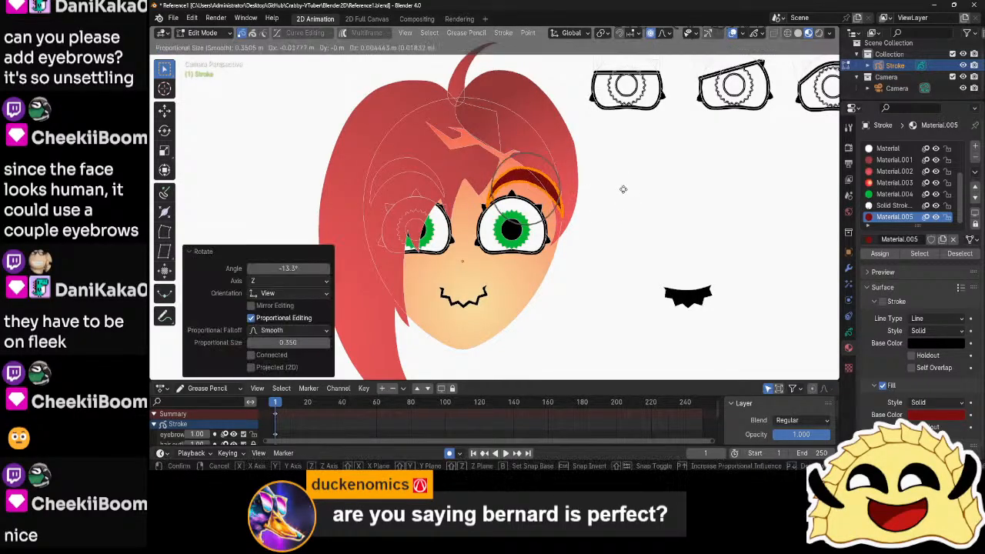
pyautogui.press('g')
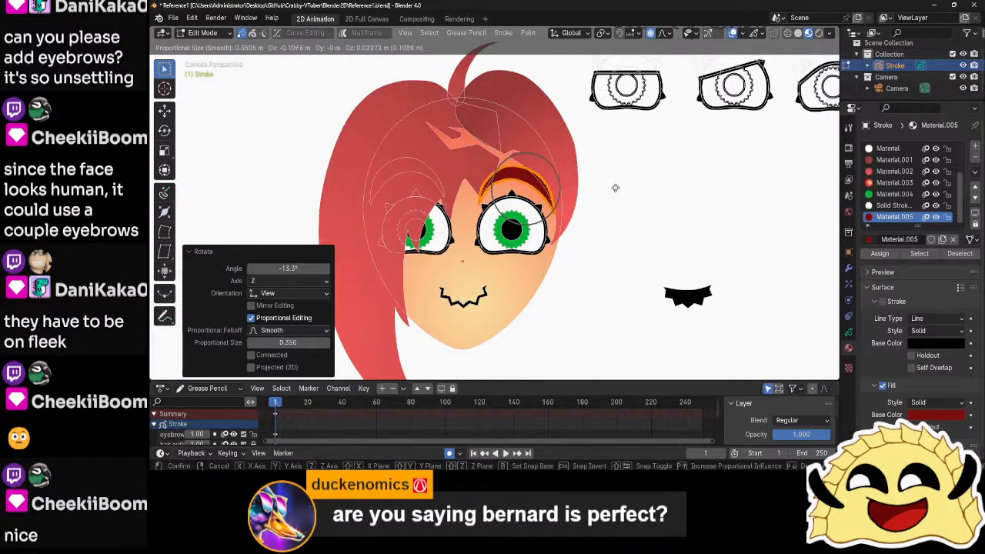
pyautogui.click(617, 188)
# - Widen the uncovered eyebrow along X by about 1.10 and return to Object Mode
pyautogui.press('s')
pyautogui.press('x')
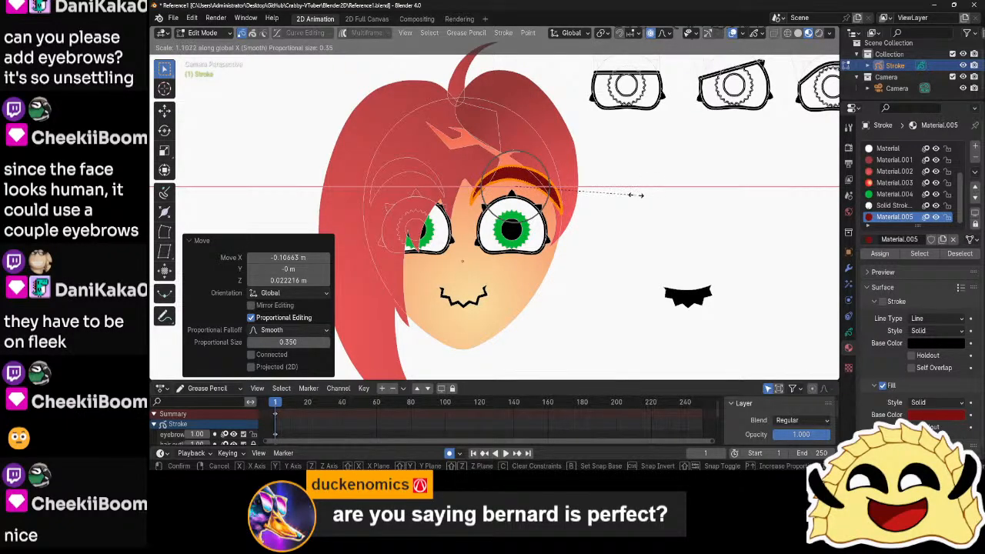
pyautogui.click(635, 195)
pyautogui.hotkey('ctrl', 'Tab')
pyautogui.click(638, 197)
pyautogui.scroll(-6, 638, 208)
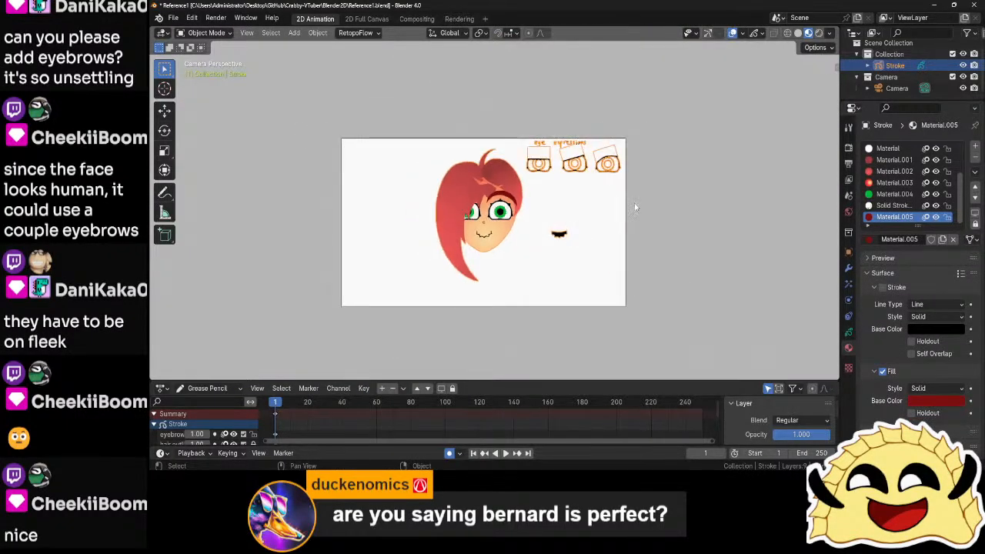
pyautogui.scroll(4, 636, 208)
pyautogui.scroll(1, 636, 208)
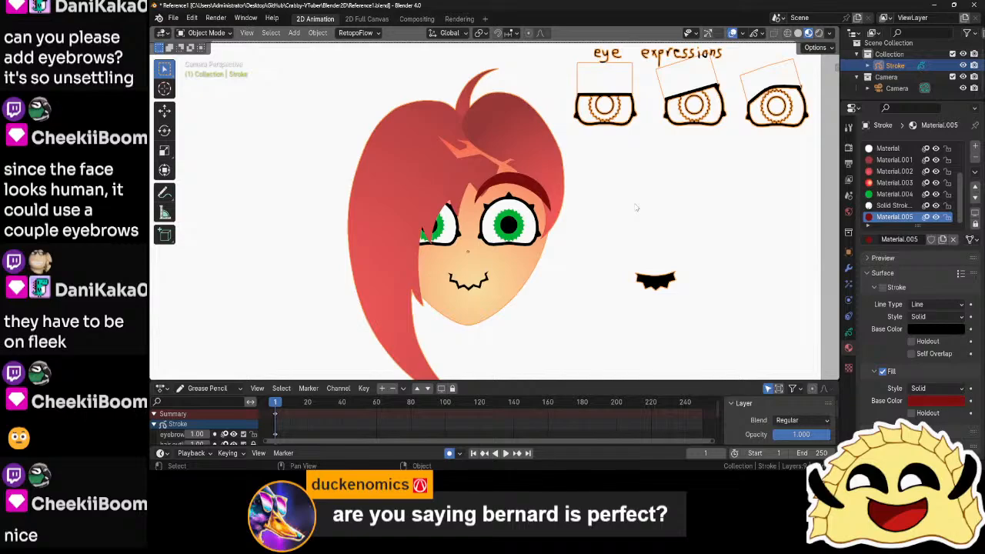
pyautogui.scroll(2, 635, 207)
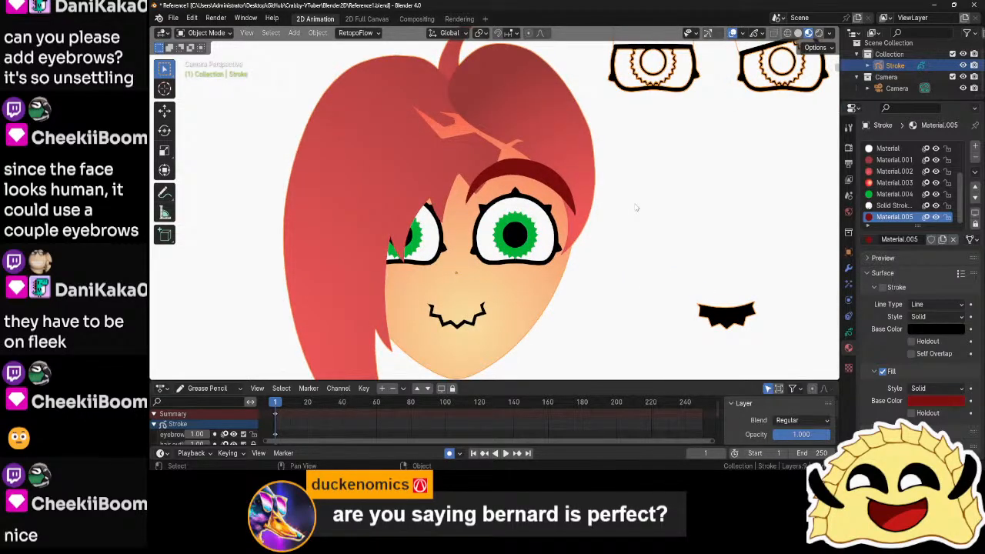
pyautogui.scroll(-3, 636, 208)
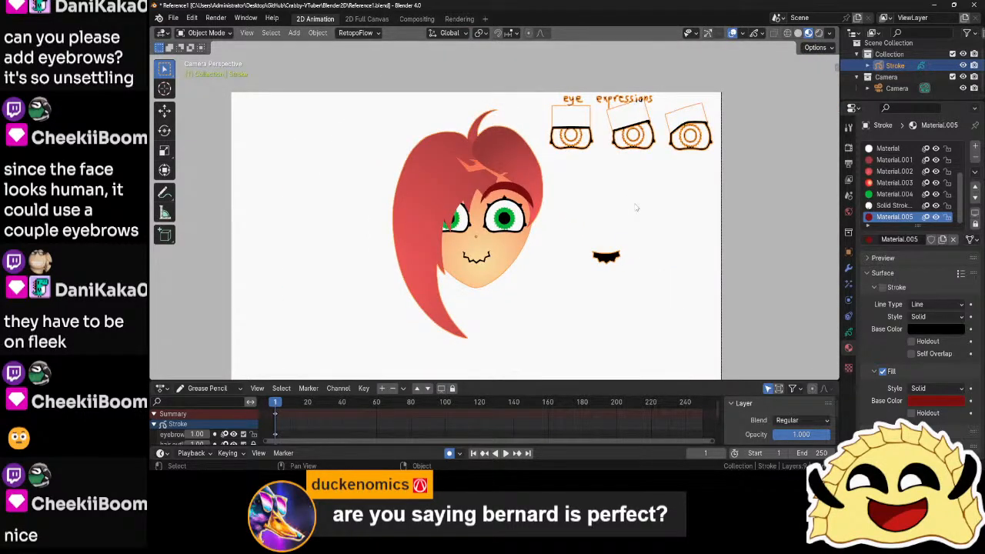
pyautogui.scroll(3, 528, 195)
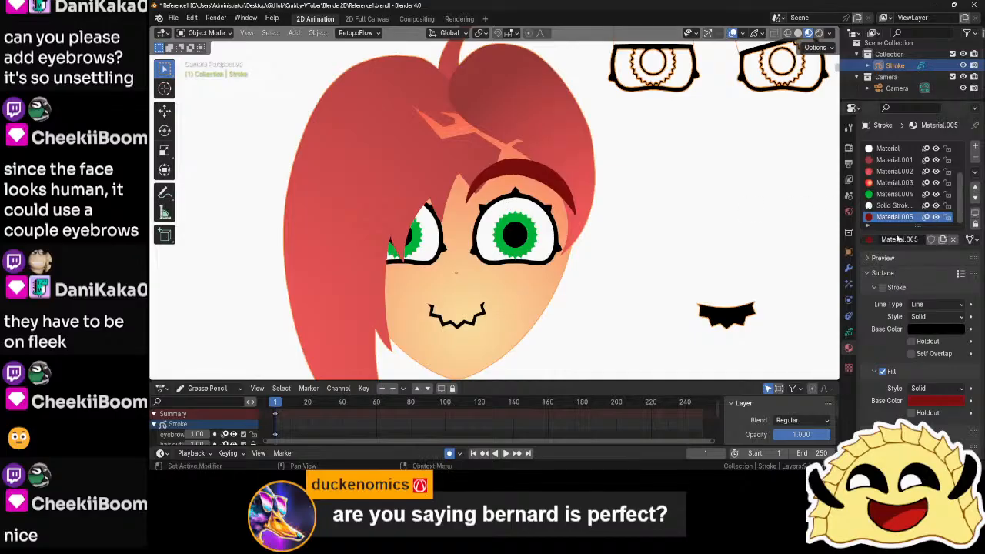
# - Activate the eyes layer, delete the upper lash spikes of the uncovered eye in Edit Mode and return to Object Mode
pyautogui.click(848, 334)
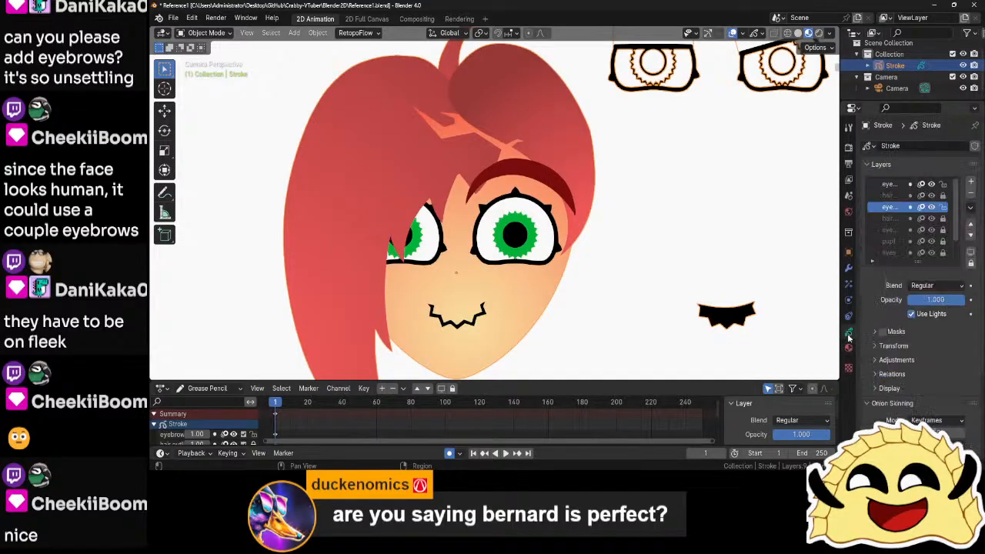
pyautogui.click(890, 230)
pyautogui.press('Tab')
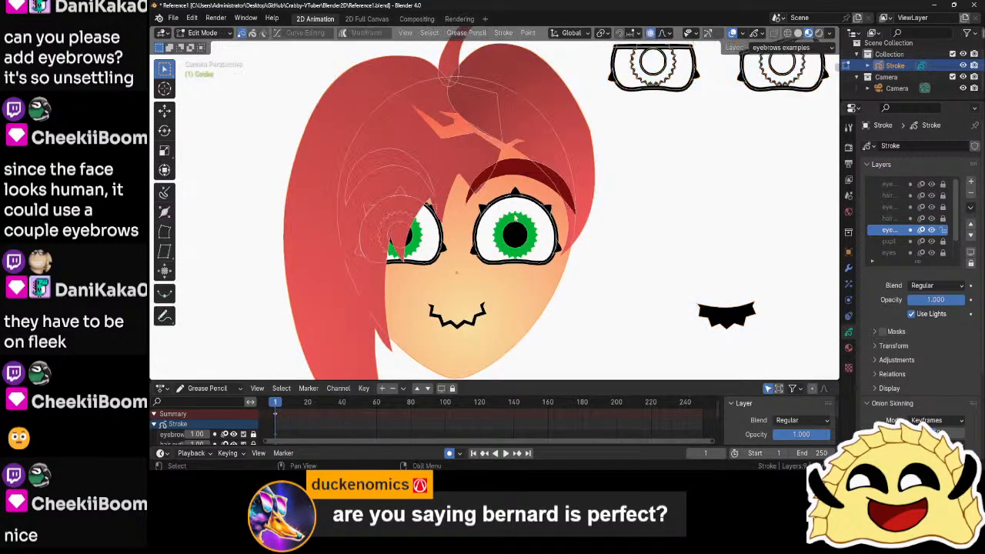
pyautogui.scroll(-2, 895, 215)
pyautogui.click(895, 231)
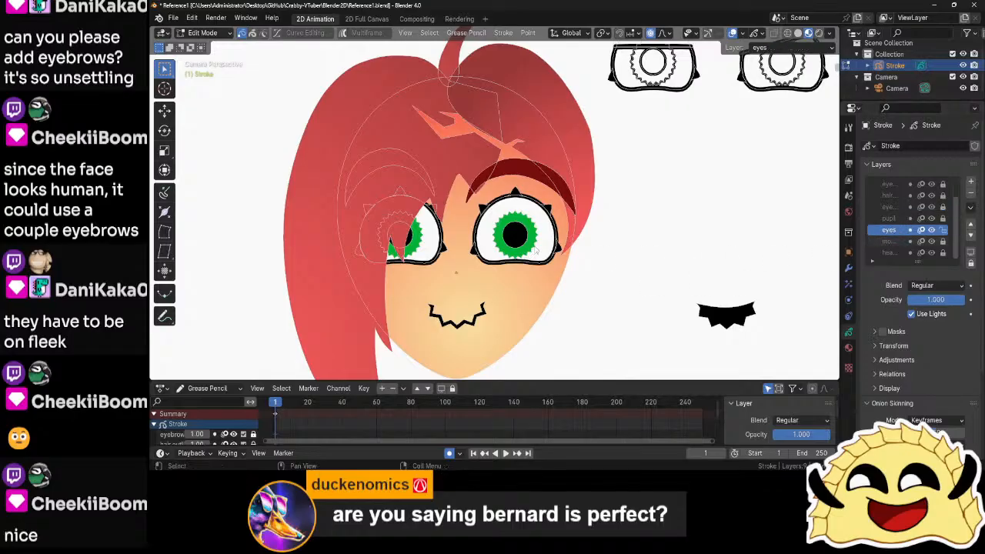
pyautogui.scroll(3, 514, 195)
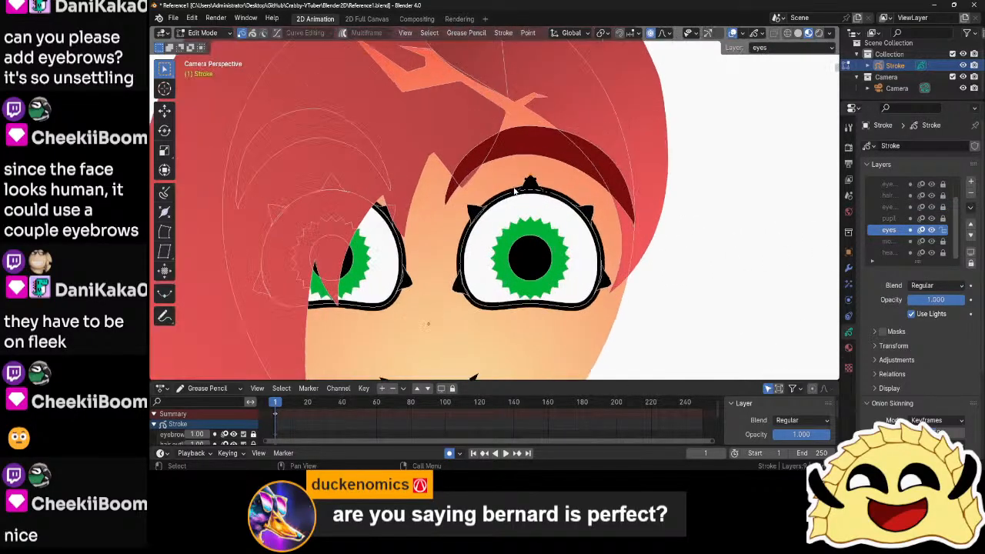
pyautogui.keyDown('alt'); pyautogui.click(526, 182); pyautogui.keyUp('alt')
pyautogui.keyDown('alt'); pyautogui.keyDown('shift'); pyautogui.click(594, 204); pyautogui.keyUp('shift'); pyautogui.keyUp('alt')
pyautogui.press('Delete')
pyautogui.scroll(-6, 477, 207)
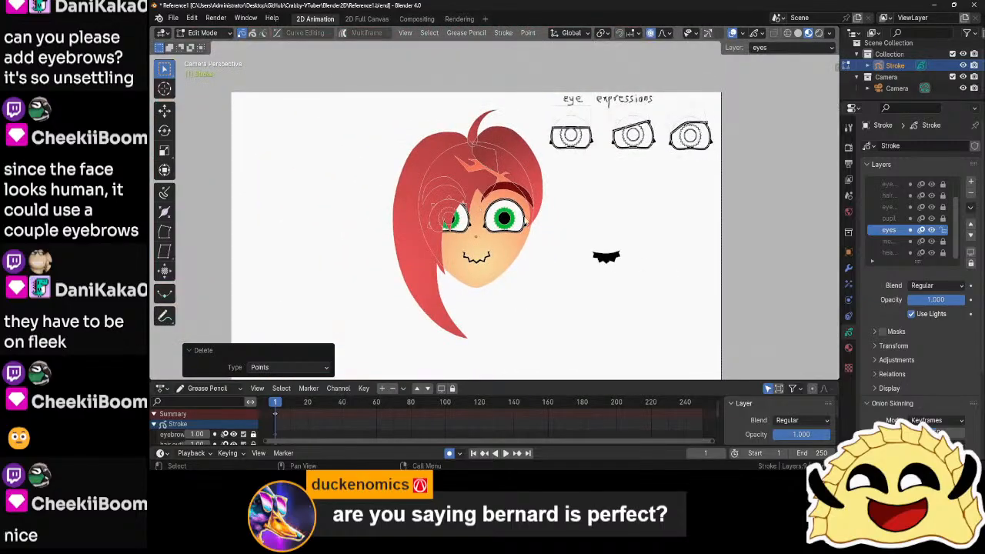
pyautogui.hotkey('ctrl', 'Tab')
pyautogui.click(549, 231)
pyautogui.click(605, 243)
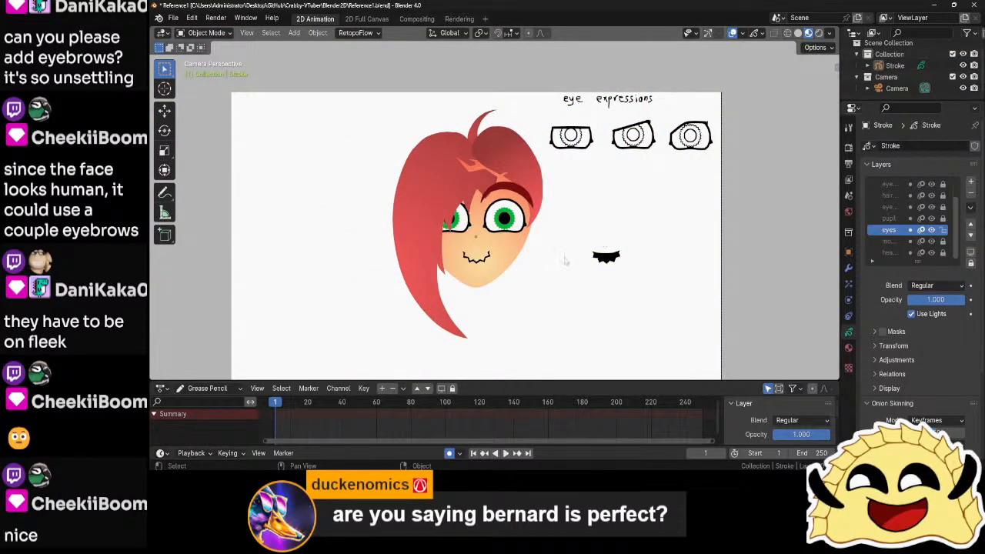
# - Delete the upper lash spikes of the eye behind the hair and return to Object Mode
pyautogui.scroll(3, 571, 261)
pyautogui.scroll(-3, 567, 261)
pyautogui.keyDown('shift'); pyautogui.moveTo(565, 260); pyautogui.dragTo(608, 257, button='middle'); pyautogui.keyUp('shift')
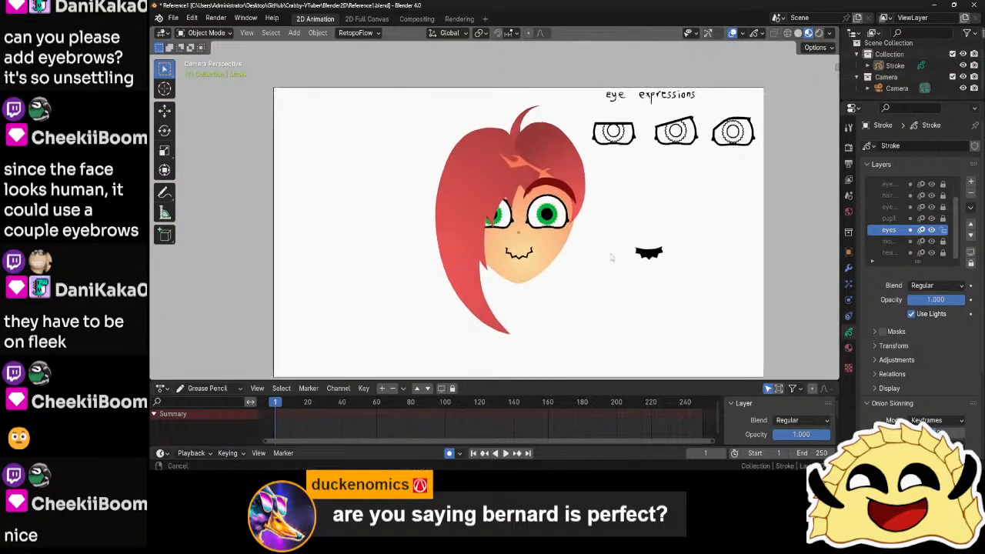
pyautogui.click(483, 205)
pyautogui.hotkey('ctrl', 'Tab')
pyautogui.click(546, 212)
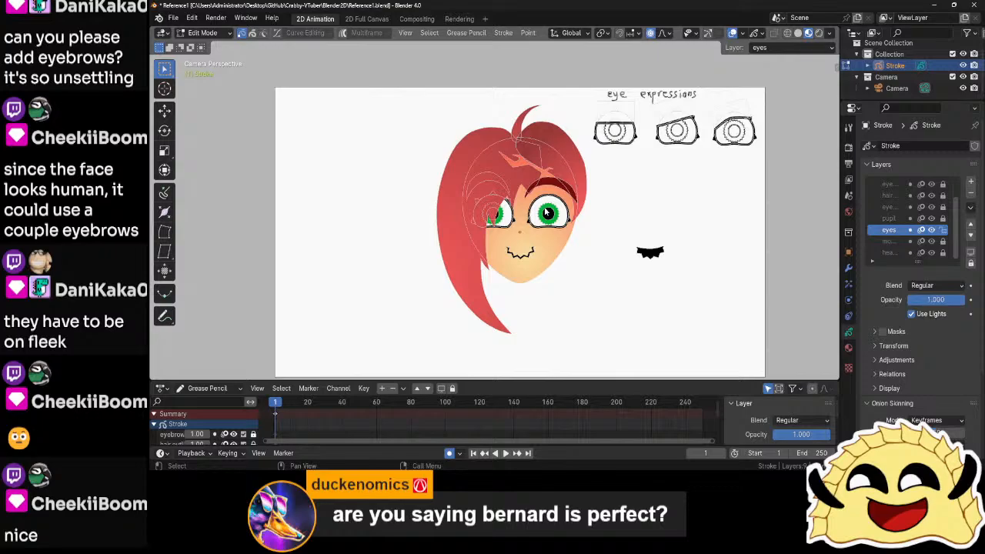
pyautogui.click(494, 196)
pyautogui.press('x')
pyautogui.click(498, 208)
pyautogui.hotkey('ctrl', 'Tab')
pyautogui.click(621, 239)
pyautogui.click(607, 244)
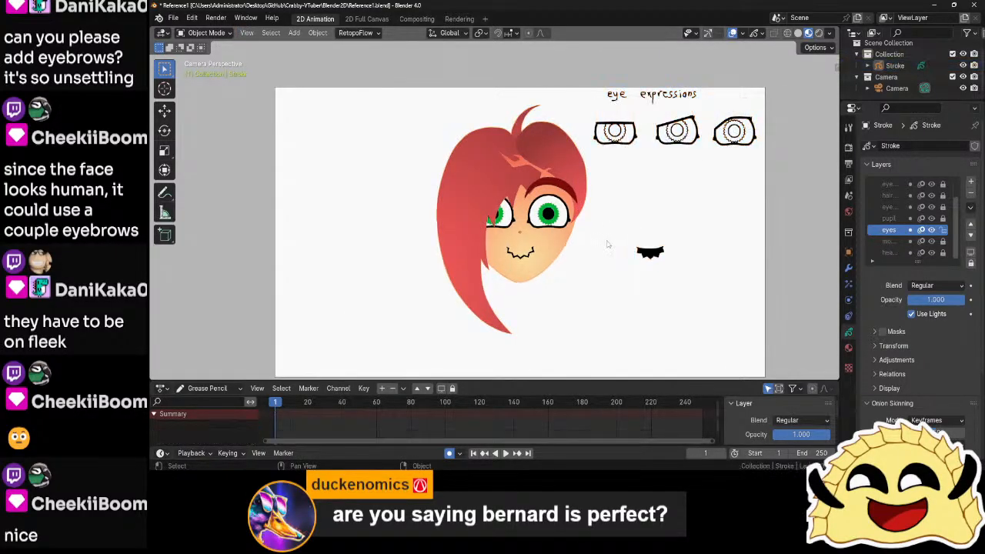
# - Examine the face close up and at full size to judge the eyes and eyebrow
pyautogui.scroll(-1, 608, 244)
pyautogui.scroll(5, 613, 234)
pyautogui.moveTo(610, 234); pyautogui.dragTo(543, 237, button='middle')
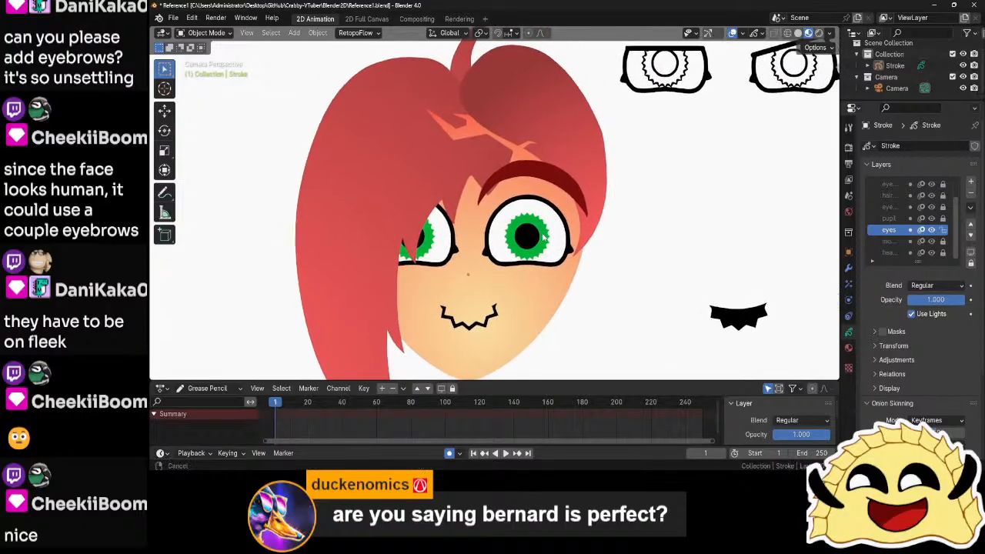
pyautogui.scroll(2, 548, 239)
pyautogui.scroll(-6, 552, 241)
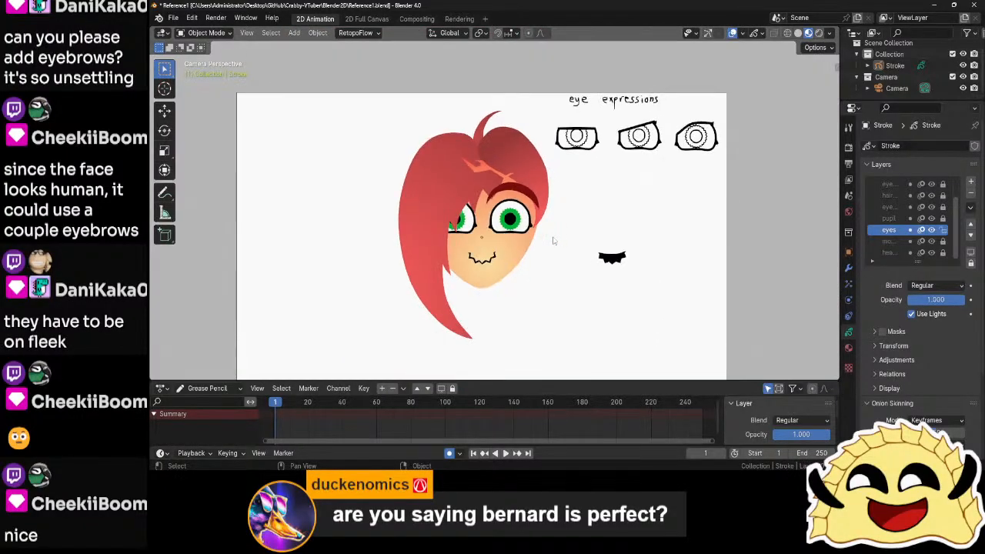
pyautogui.scroll(3, 553, 241)
pyautogui.scroll(-2, 554, 242)
pyautogui.scroll(4, 558, 242)
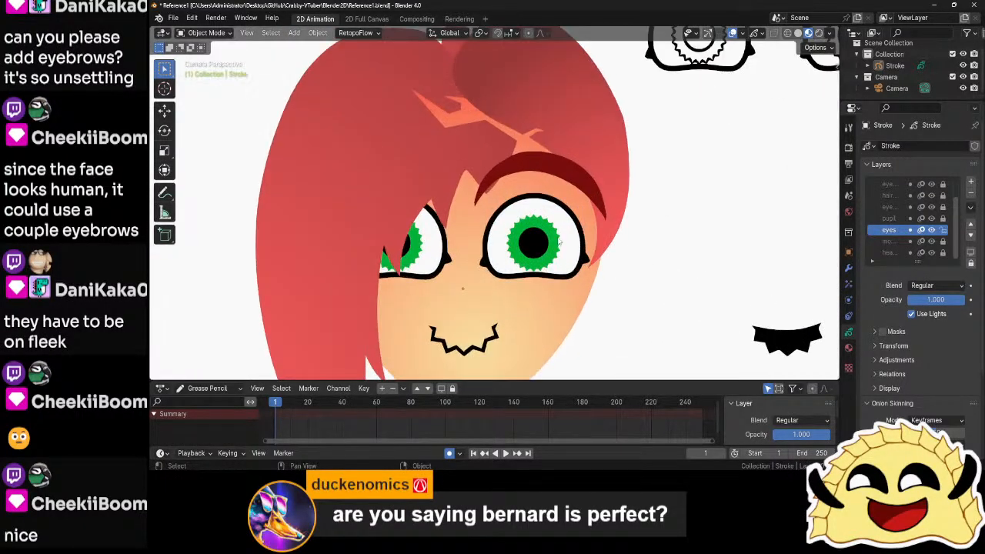
# - Activate the eyebrow.L layer in Edit Mode, rotate the uncovered eyebrow about -1.8°, lower it about 0.08 m and return to Object Mode
pyautogui.press('Tab')
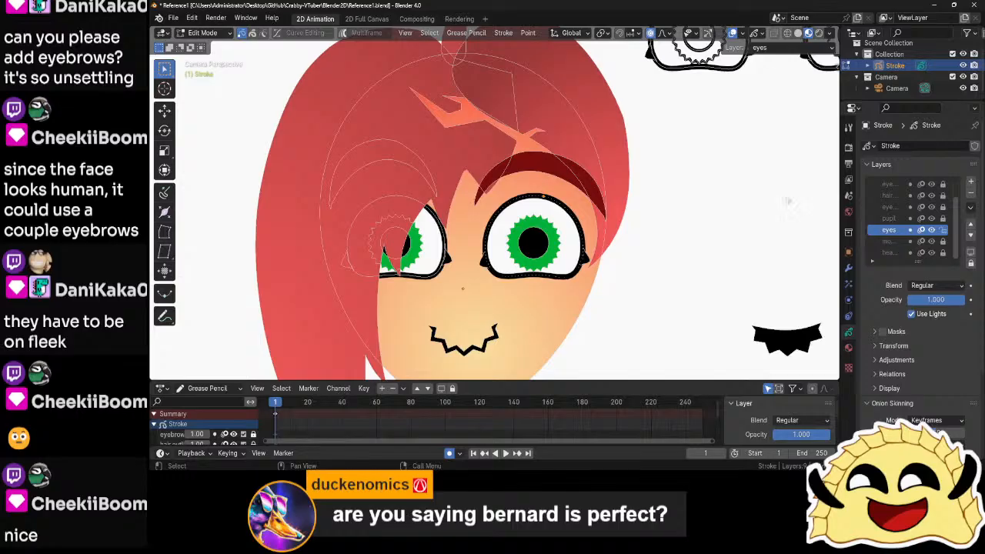
pyautogui.scroll(2, 893, 231)
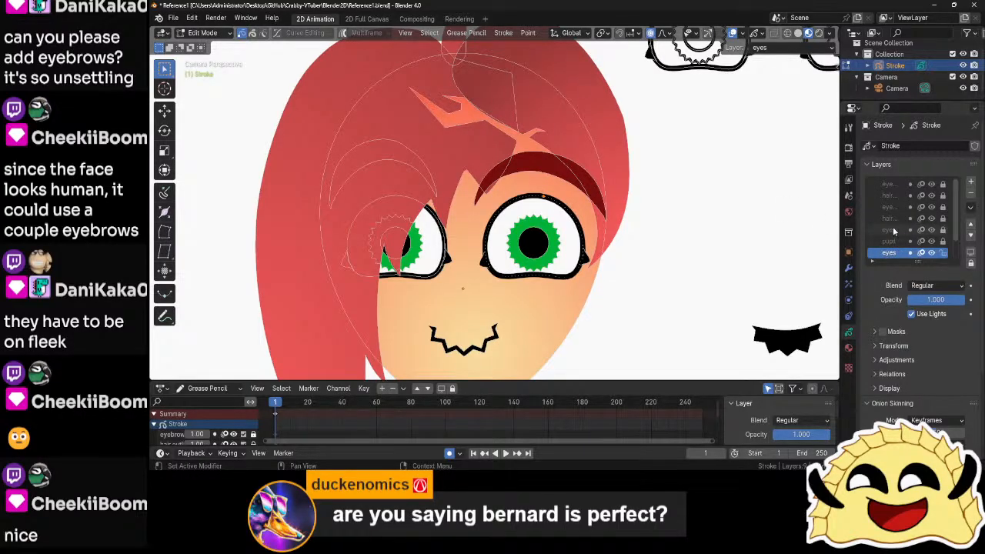
pyautogui.click(891, 230)
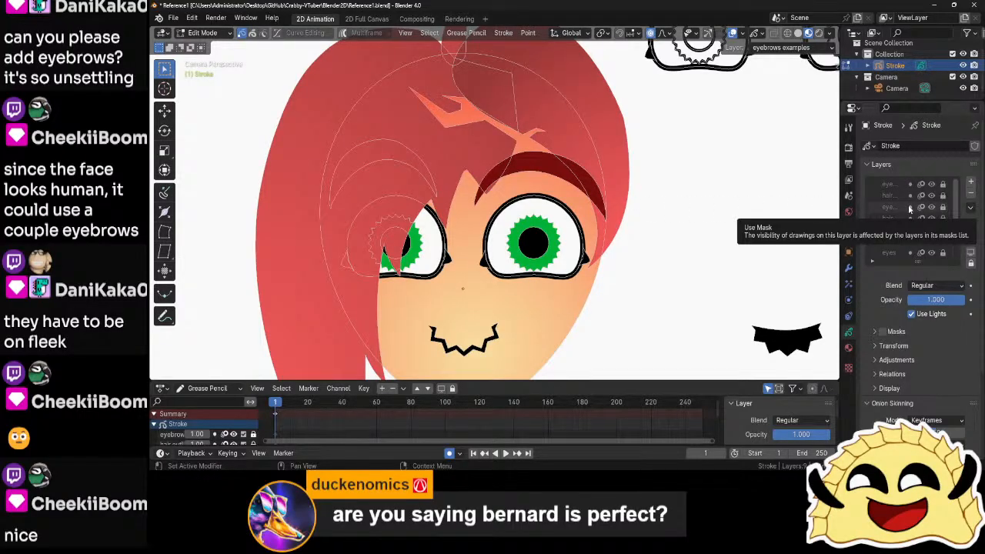
pyautogui.click(909, 208)
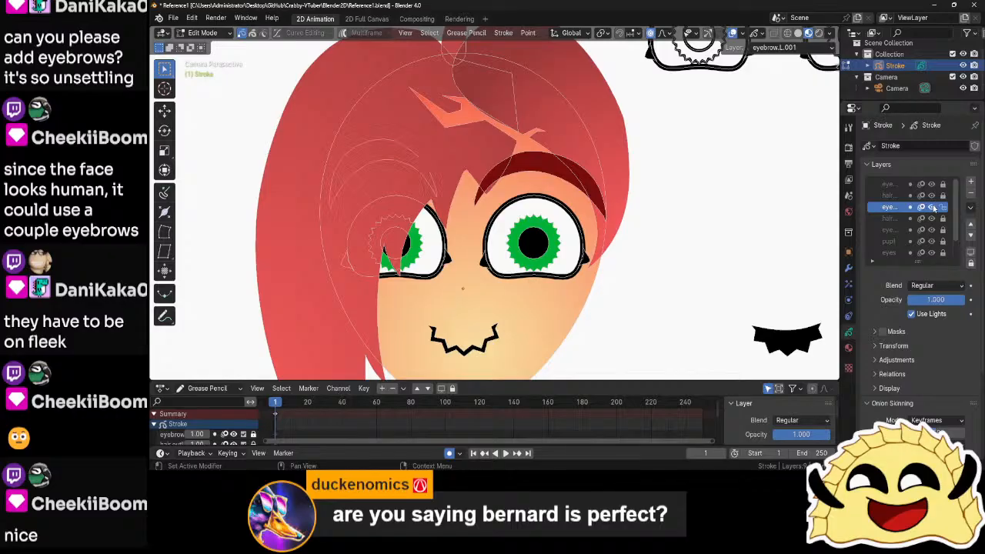
pyautogui.click(892, 185)
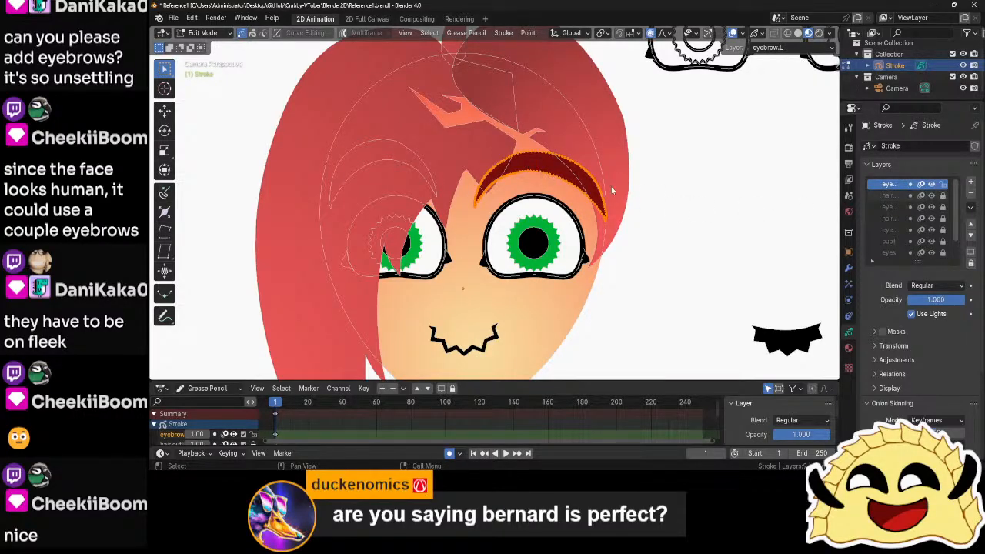
pyautogui.press('r')
pyautogui.click(698, 208)
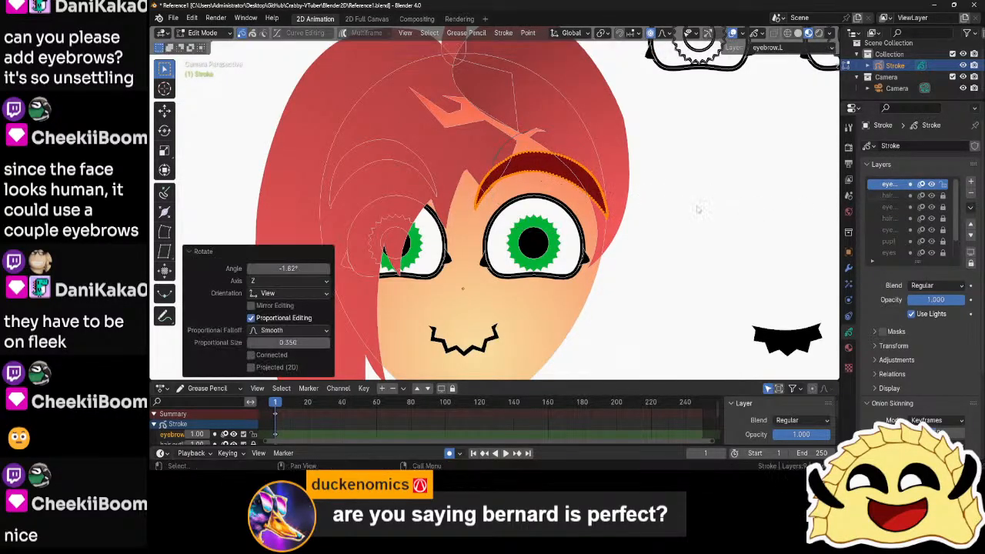
pyautogui.press('g')
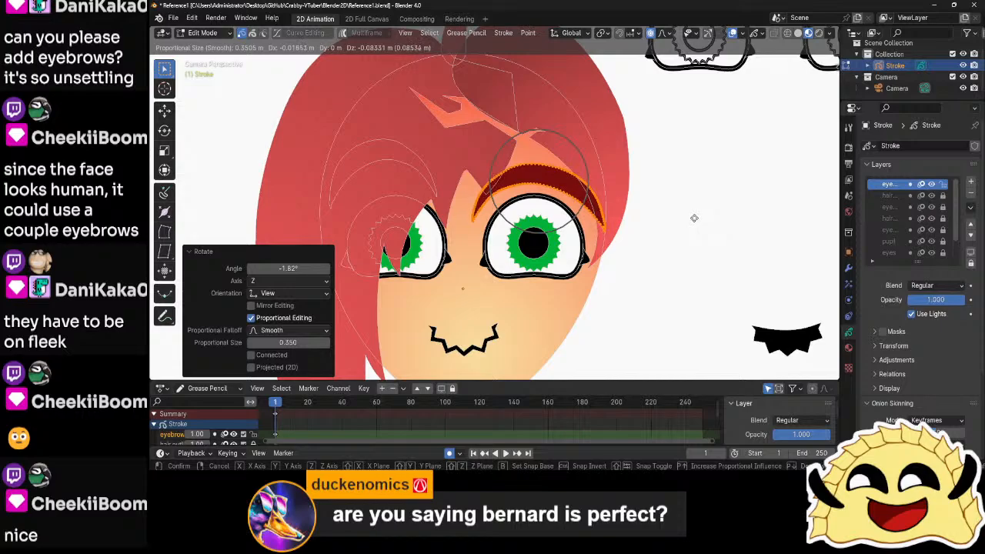
pyautogui.click(694, 219)
pyautogui.press('Tab')
pyautogui.scroll(-5, 681, 204)
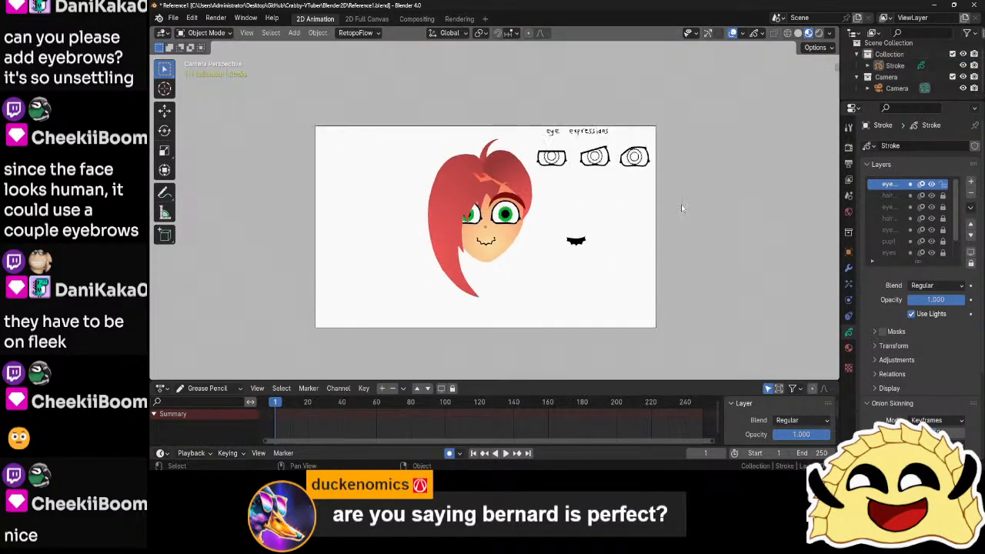
pyautogui.scroll(6, 681, 208)
# - Select the whole uncovered eyebrow in Edit Mode and narrow it along X to about 0.84
pyautogui.press('Tab')
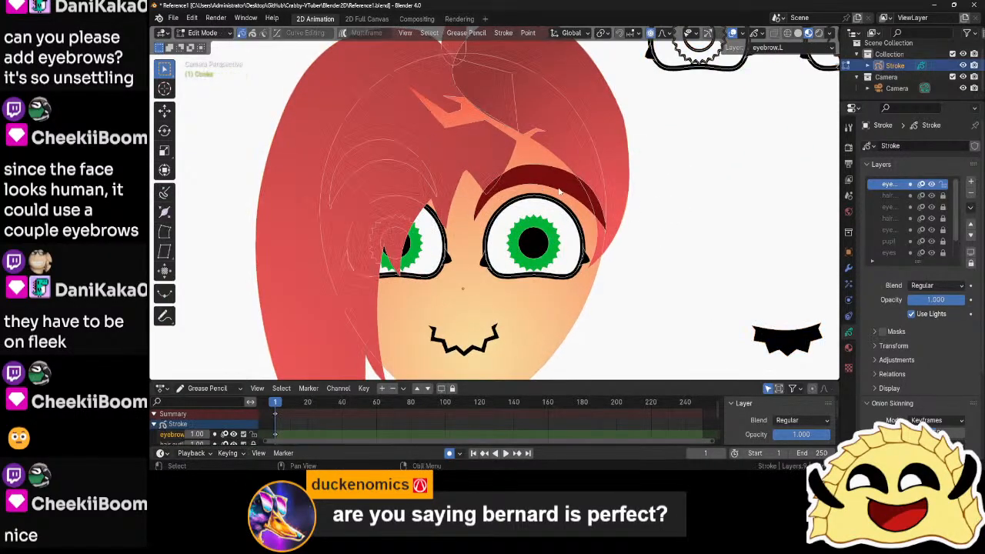
pyautogui.press('a')
pyautogui.press('s')
pyautogui.press('x')
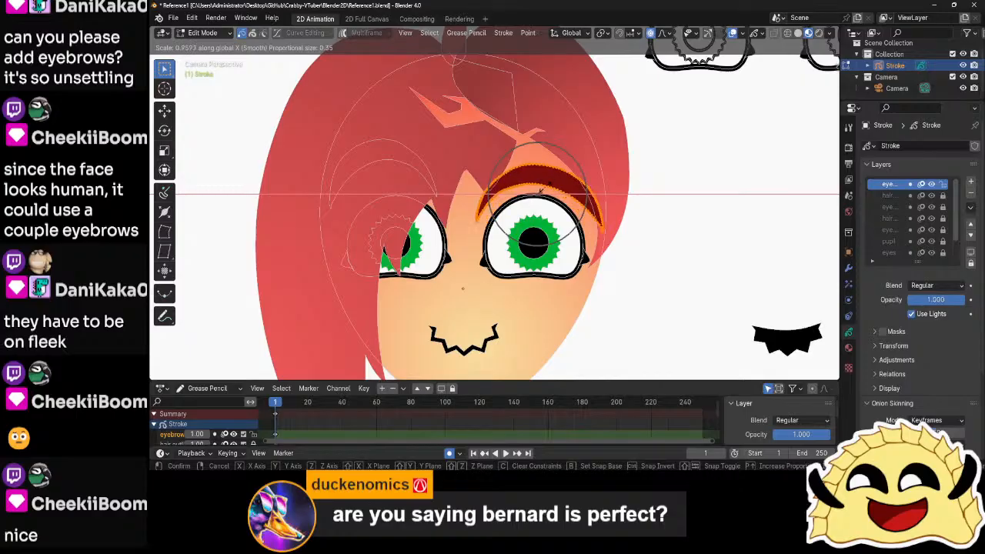
pyautogui.click(541, 190)
# - Scale the uncovered eyebrow up uniformly by about 1.11 and shift it about 0.02 m up and outward, returning to Object Mode
pyautogui.press('s')
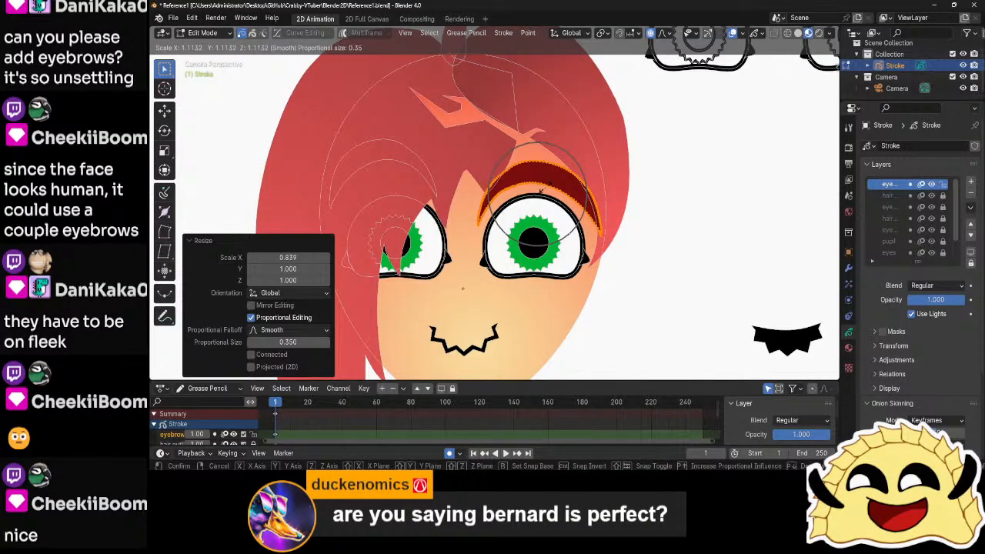
pyautogui.click(541, 189)
pyautogui.press('g')
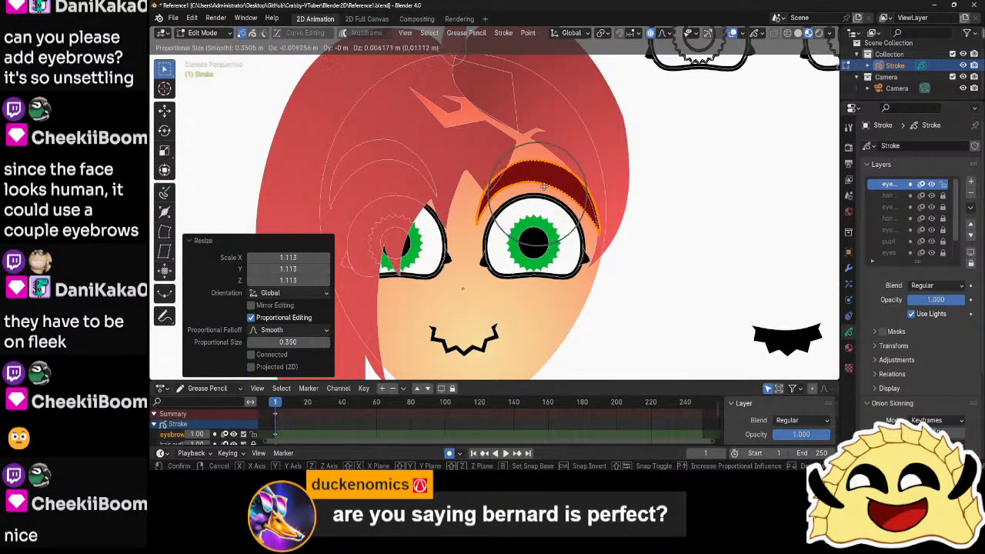
pyautogui.click(547, 187)
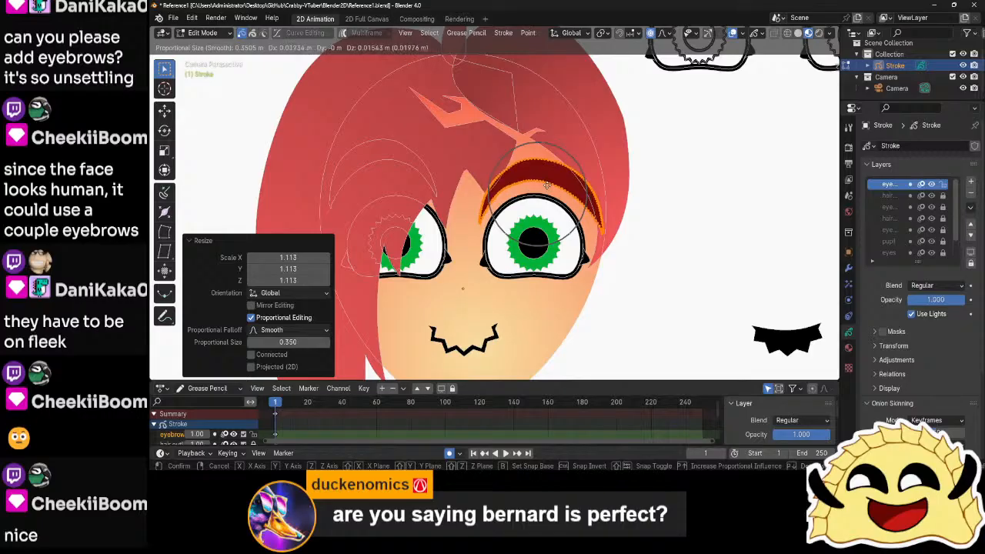
pyautogui.press('Tab')
pyautogui.press('Home')
pyautogui.scroll(11, 697, 198)
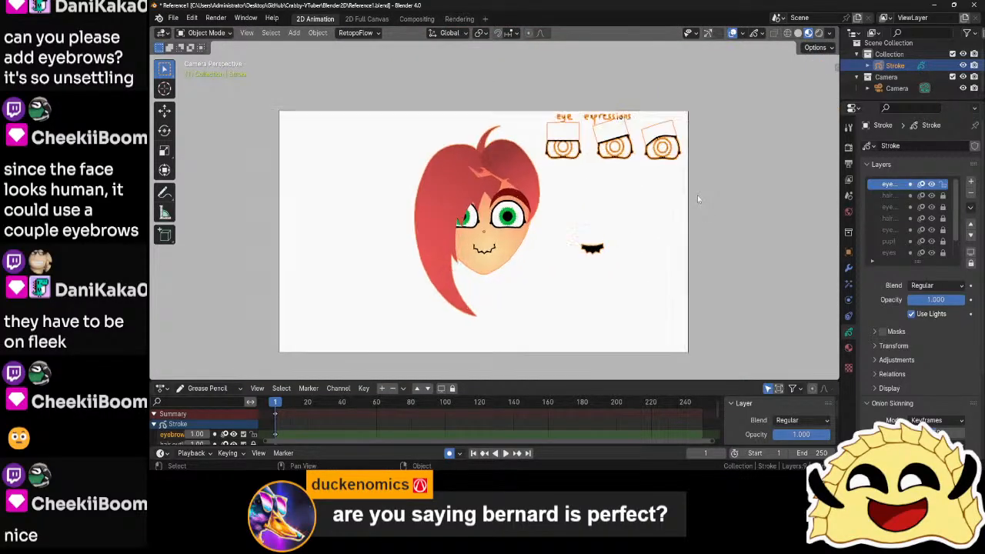
# - Activate the eyebrow.L.001 layer in Edit Mode and delete the eyebrow strokes hidden behind the hair
pyautogui.hotkey('ctrl', 'Tab')
pyautogui.click(444, 184)
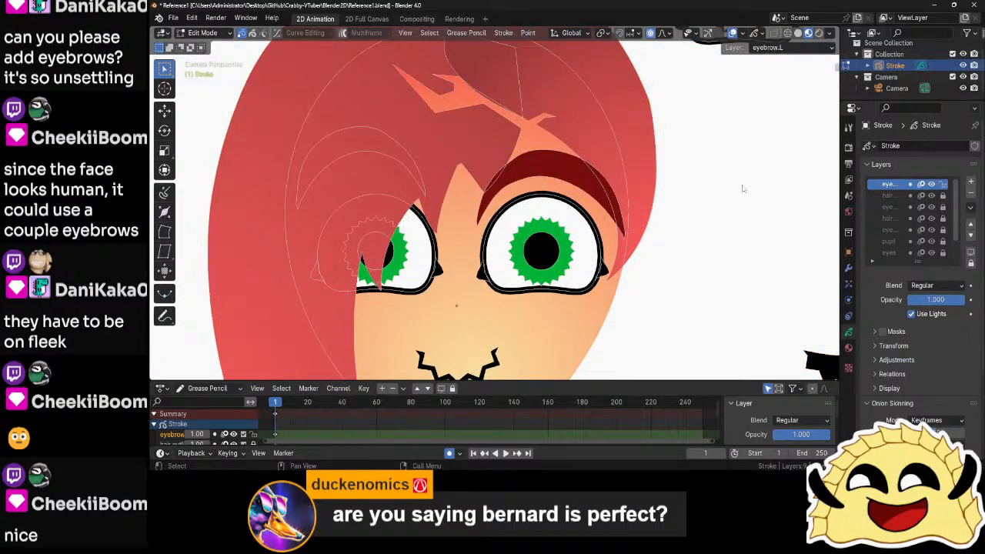
pyautogui.click(893, 207)
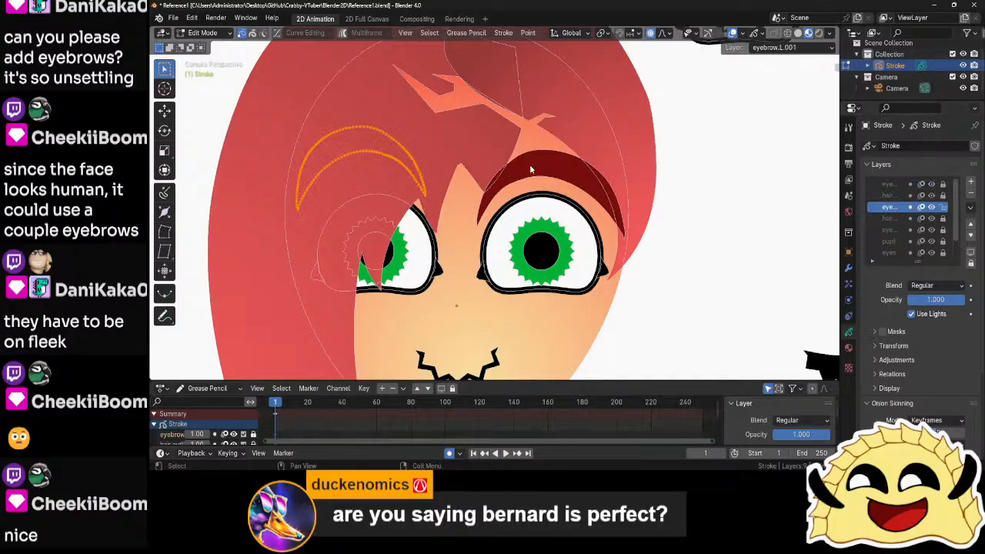
pyautogui.press('x')
pyautogui.click(531, 168)
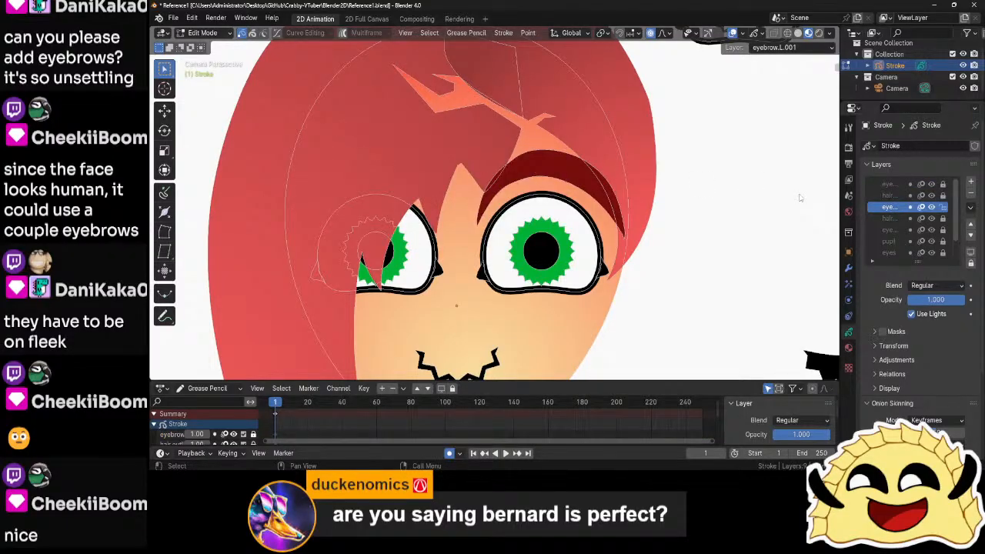
# - Copy the uncovered eyebrow, paste it into the eyebrow.L.001 layer and mirror the copy with an X scale of -1
pyautogui.click(897, 186)
pyautogui.click(610, 196)
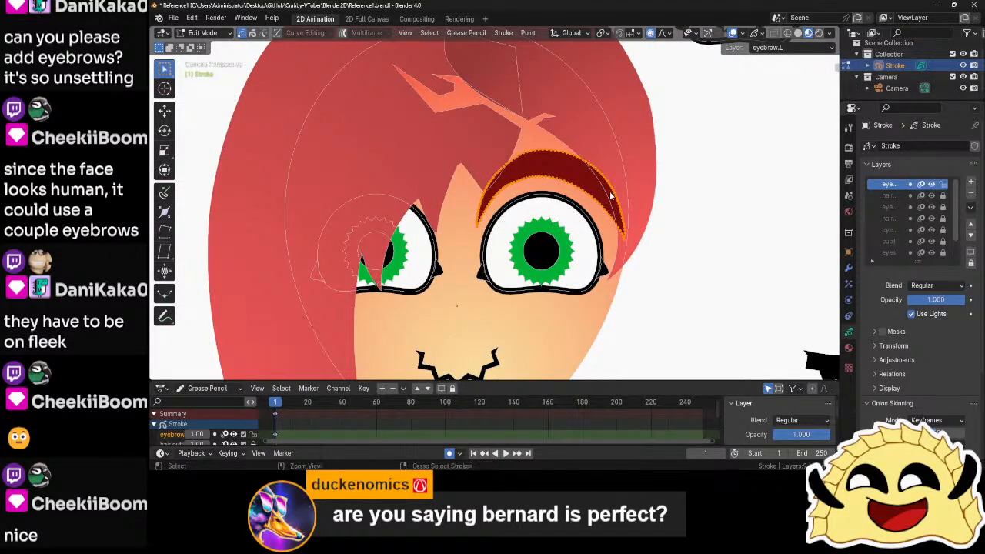
pyautogui.hotkey('ctrl', 'z')
pyautogui.hotkey('ctrl', 'z')
pyautogui.hotkey('ctrl', 'v')
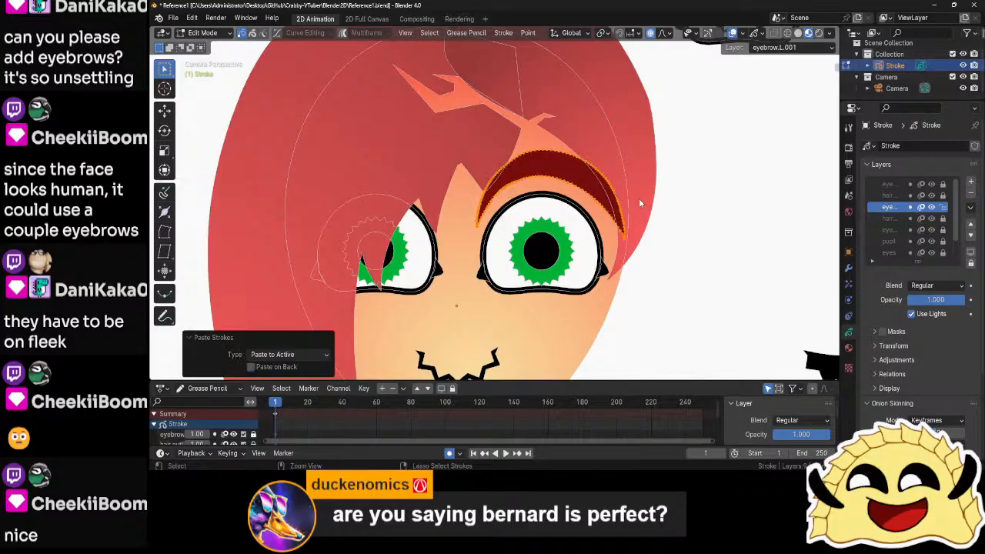
pyautogui.write('sx-1')
pyautogui.press('Return')
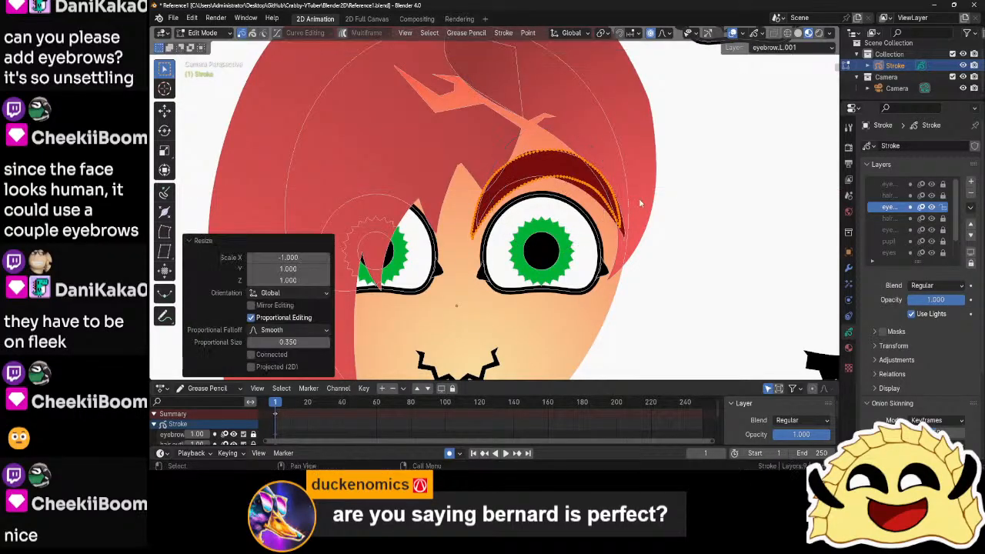
# - Move the mirrored eyebrow about -1.02 m along X above the hair-covered eye, return to Object Mode and save the file
pyautogui.press('g')
pyautogui.press('x')
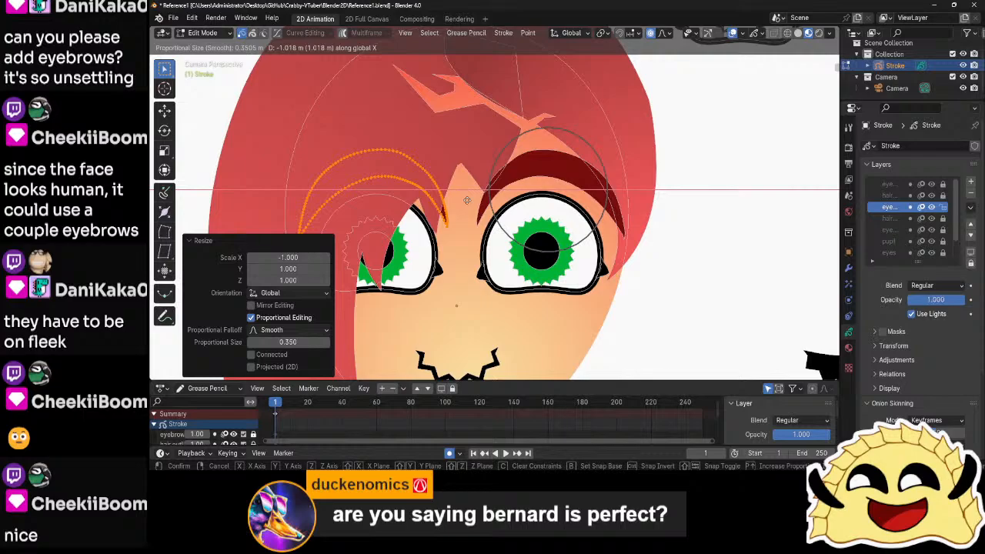
pyautogui.click(468, 200)
pyautogui.click(725, 214)
pyautogui.hotkey('ctrl', 'Tab')
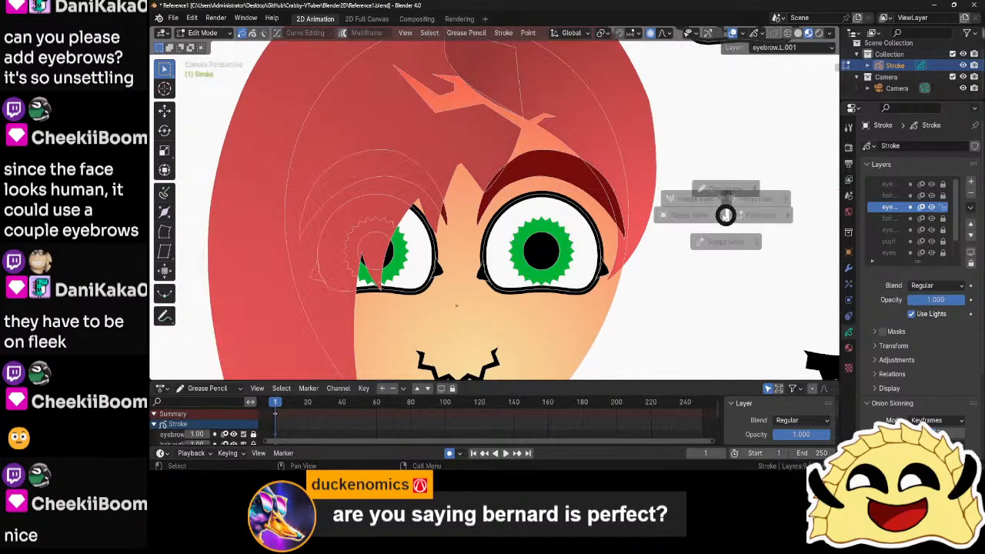
pyautogui.click(671, 214)
pyautogui.click(669, 215)
pyautogui.hotkey('ctrl', 's')
# - Enter Edit Mode on the drawing and activate the mouth layer
pyautogui.scroll(-7, 660, 218)
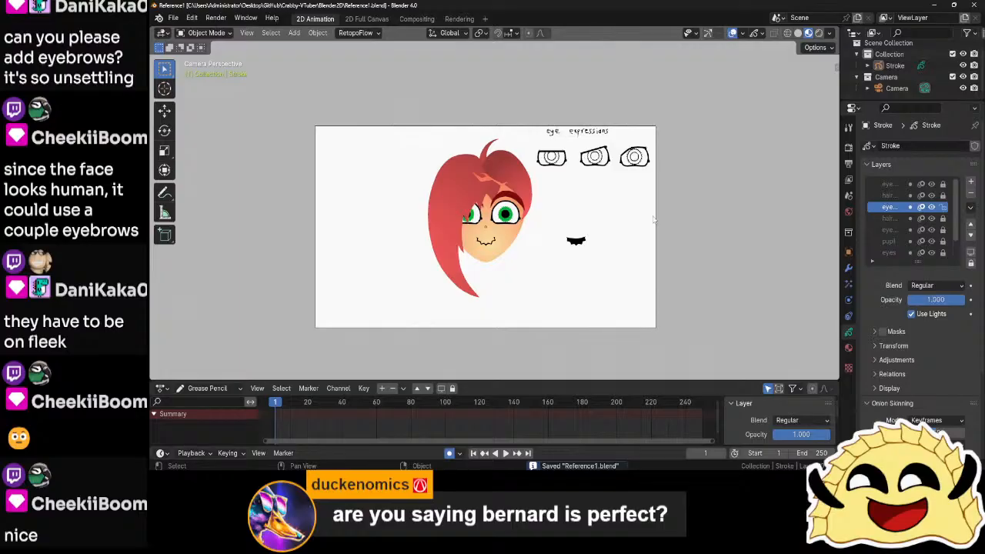
pyautogui.scroll(-2, 653, 219)
pyautogui.scroll(3, 653, 219)
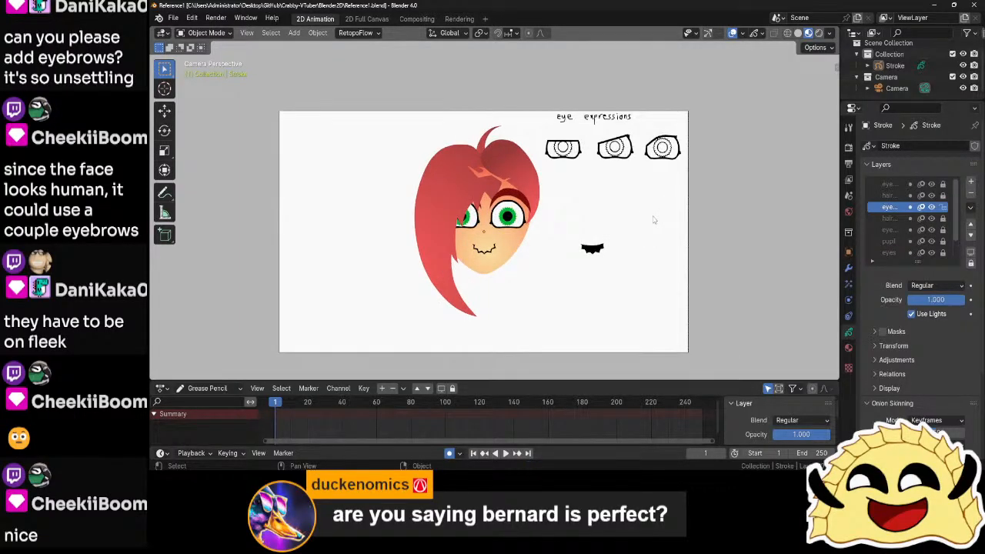
pyautogui.scroll(2, 643, 236)
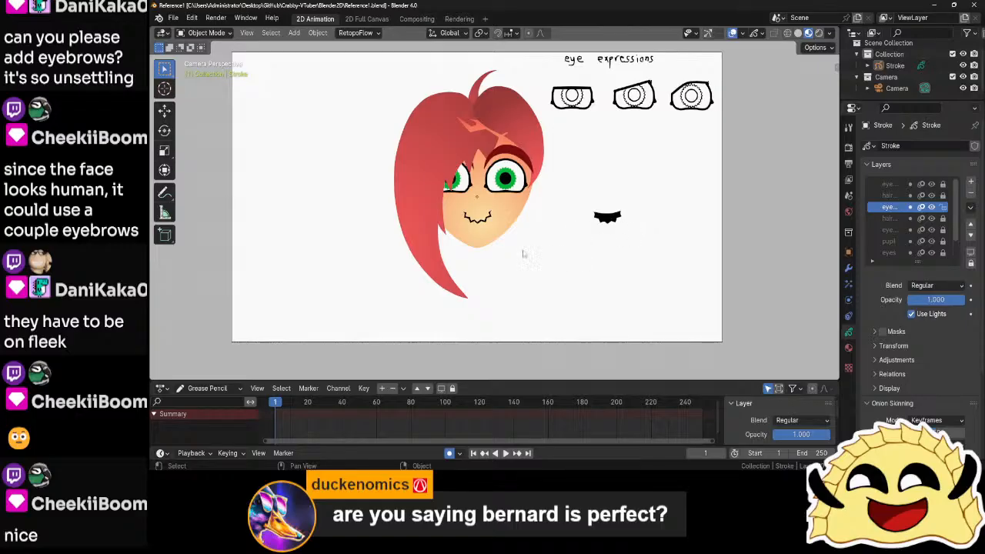
pyautogui.click(488, 220)
pyautogui.press('Tab')
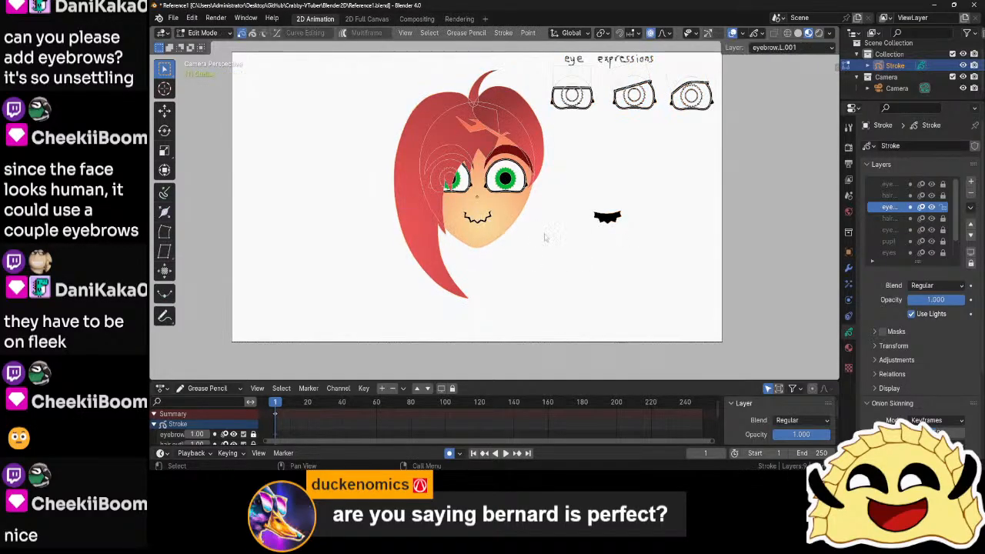
pyautogui.scroll(-2, 904, 231)
pyautogui.click(900, 243)
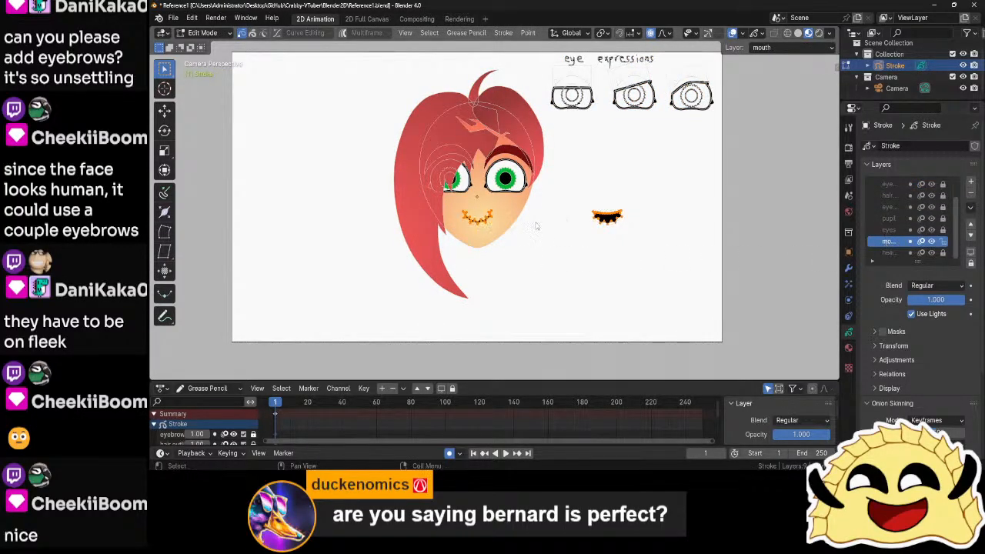
# - Try enlarging the face's zigzag mouth uniformly, undo the scaling and return to Object Mode
pyautogui.moveTo(500, 205); pyautogui.dragTo(457, 243)
pyautogui.press('s')
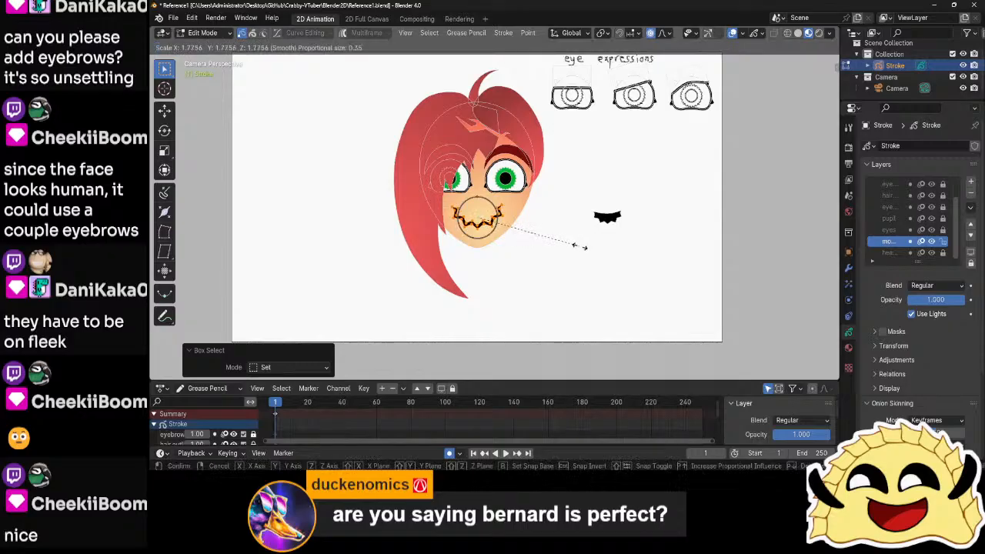
pyautogui.click(638, 264)
pyautogui.press('Tab')
pyautogui.scroll(2, 599, 266)
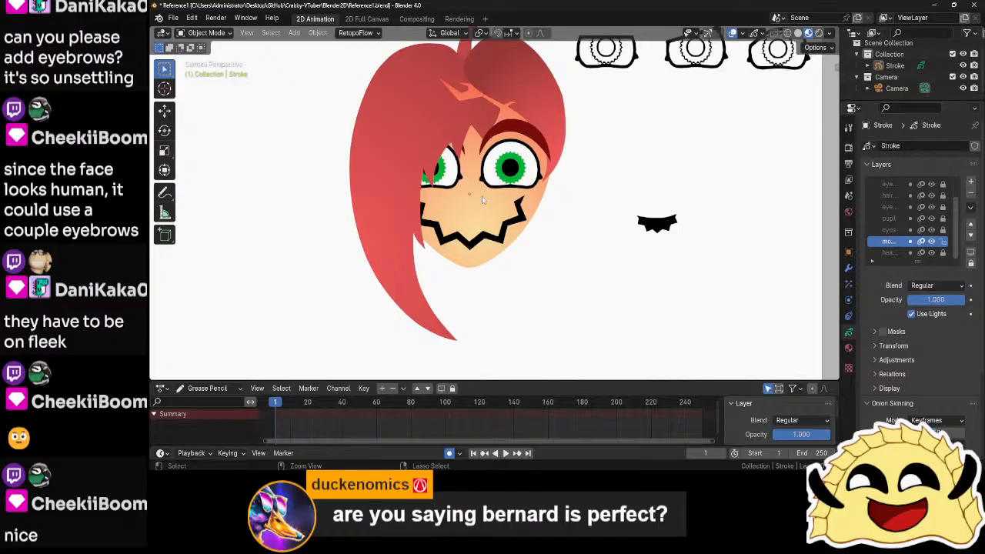
pyautogui.press('Tab')
pyautogui.hotkey('alt', 'a')
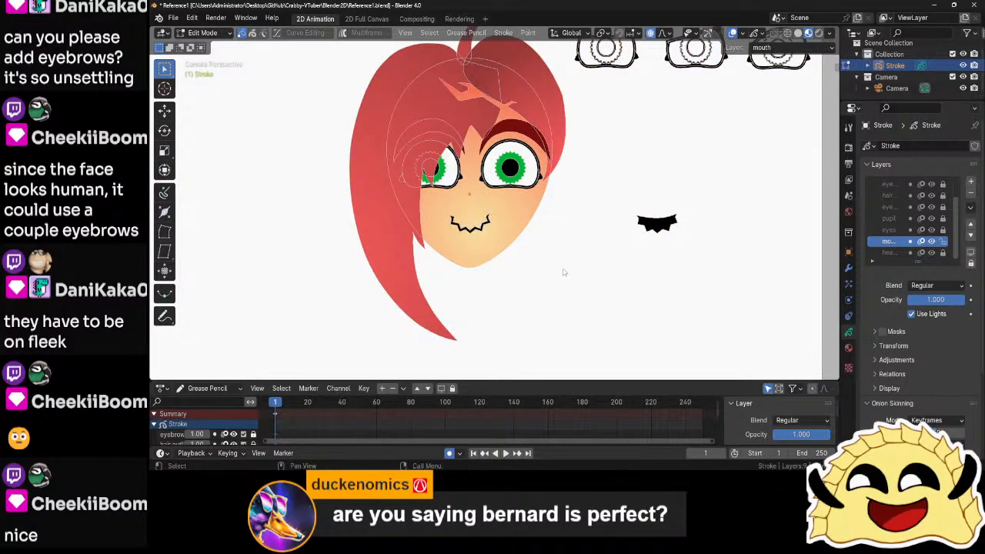
pyautogui.press('Tab')
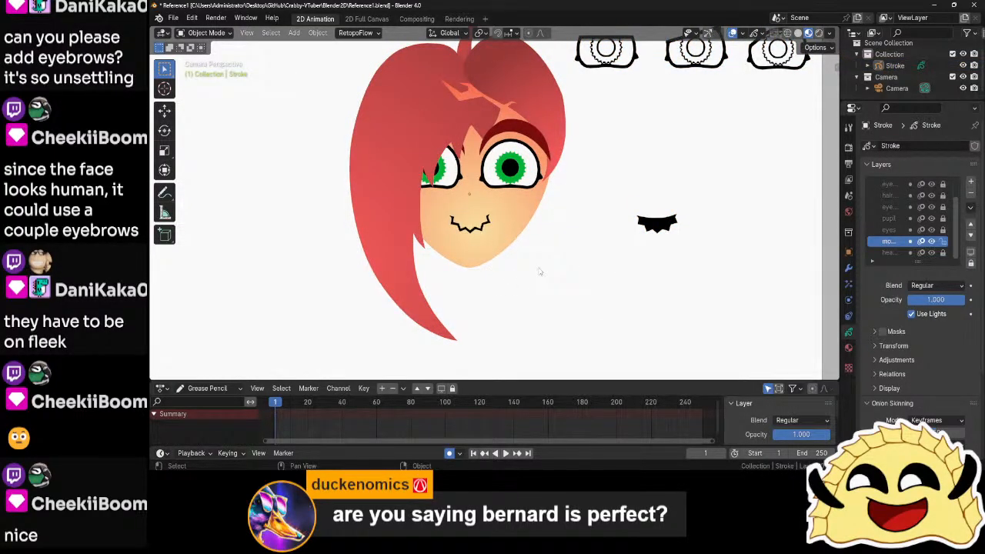
# - Enter Edit Mode, select the face's zigzag mouth and scale it by 1.12 along Z
pyautogui.scroll(2, 539, 271)
pyautogui.click(452, 244)
pyautogui.hotkey('ctrl', 'Tab')
pyautogui.click(511, 242)
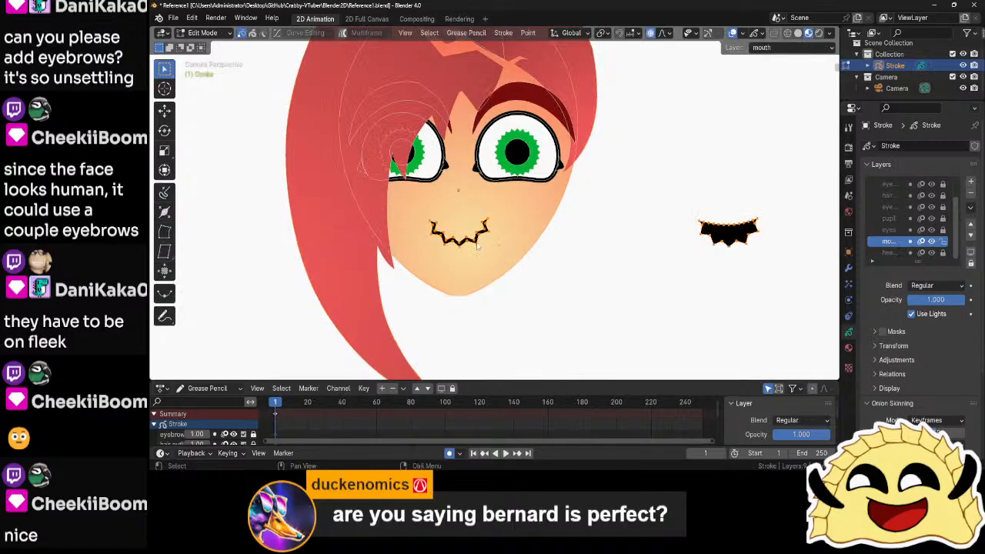
pyautogui.moveTo(505, 211); pyautogui.dragTo(421, 259)
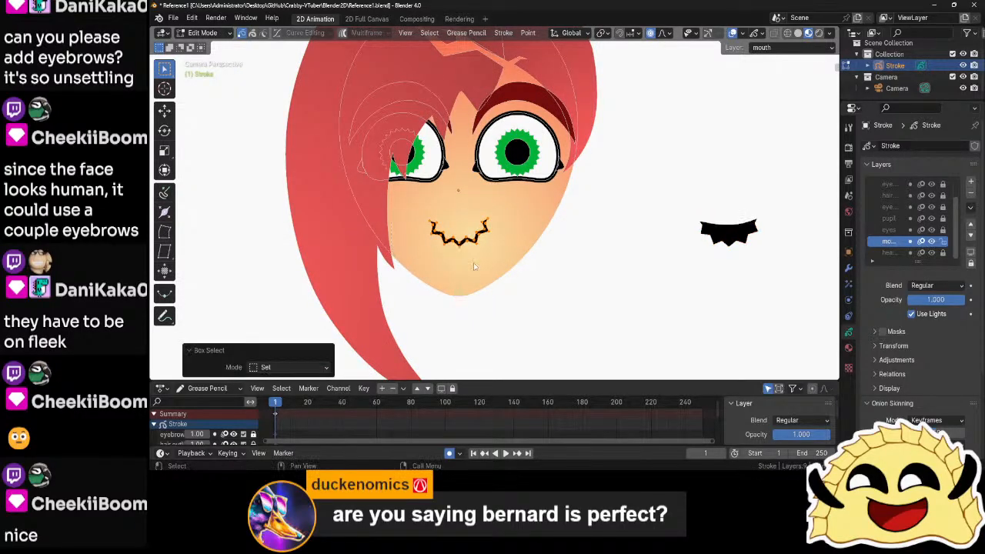
pyautogui.press('s')
pyautogui.press('z')
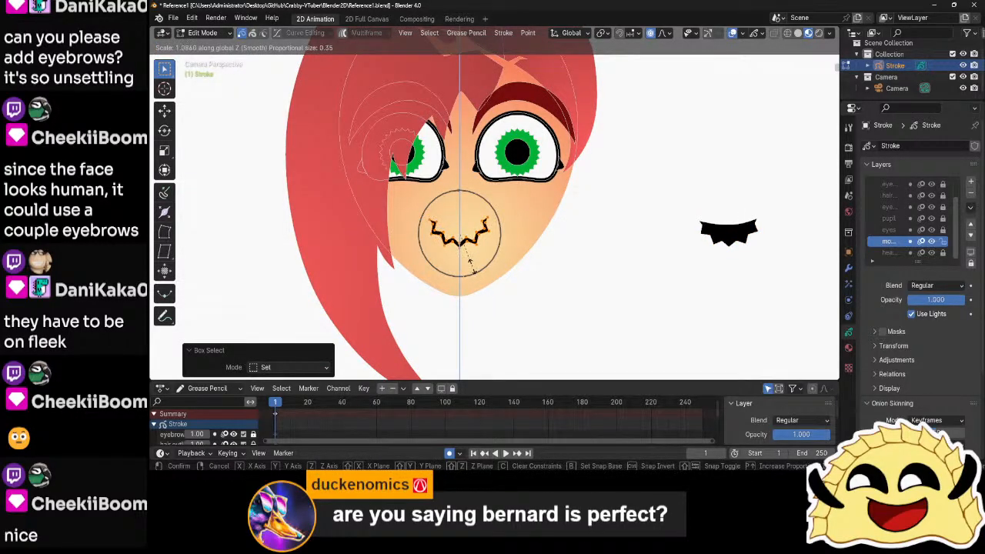
pyautogui.click(471, 263)
# - Raise the face's zigzag mouth slightly along the global Z axis
pyautogui.press('g')
pyautogui.press('z')
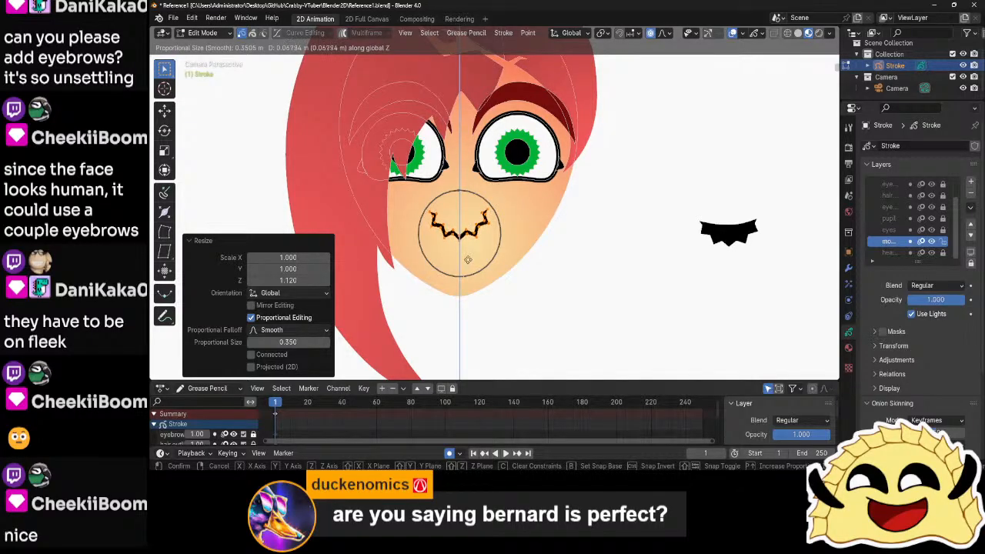
pyautogui.click(470, 262)
pyautogui.hotkey('ctrl', 'Tab')
pyautogui.click(540, 282)
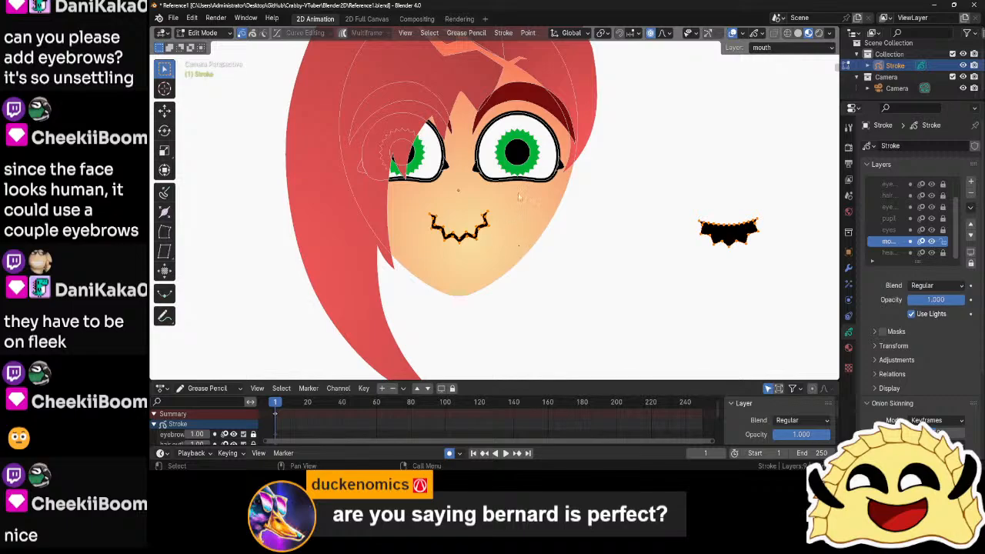
# - Try raising the face's zigzag mouth further along Z and undo that second move
pyautogui.moveTo(520, 197); pyautogui.dragTo(395, 247)
pyautogui.scroll(1, 468, 287)
pyautogui.press('g')
pyautogui.press('z')
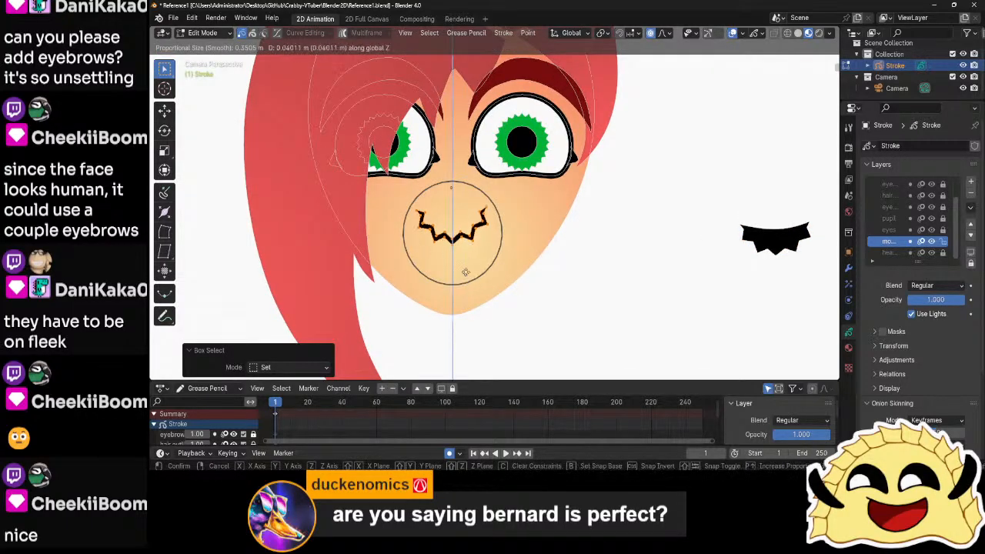
pyautogui.click(466, 254)
pyautogui.click(558, 282)
pyautogui.scroll(-5, 610, 307)
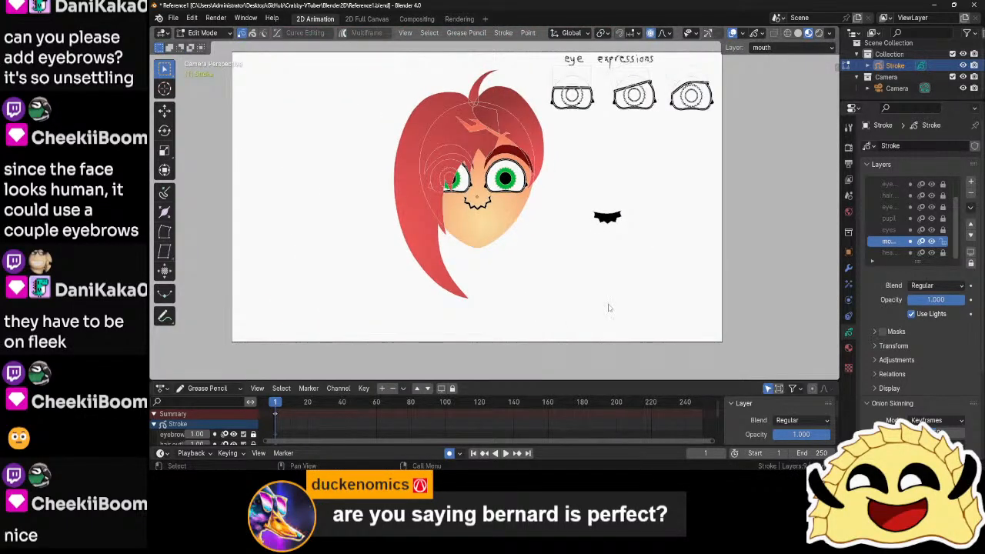
pyautogui.hotkey('ctrl', 'z')
pyautogui.press('z')
pyautogui.press('Escape')
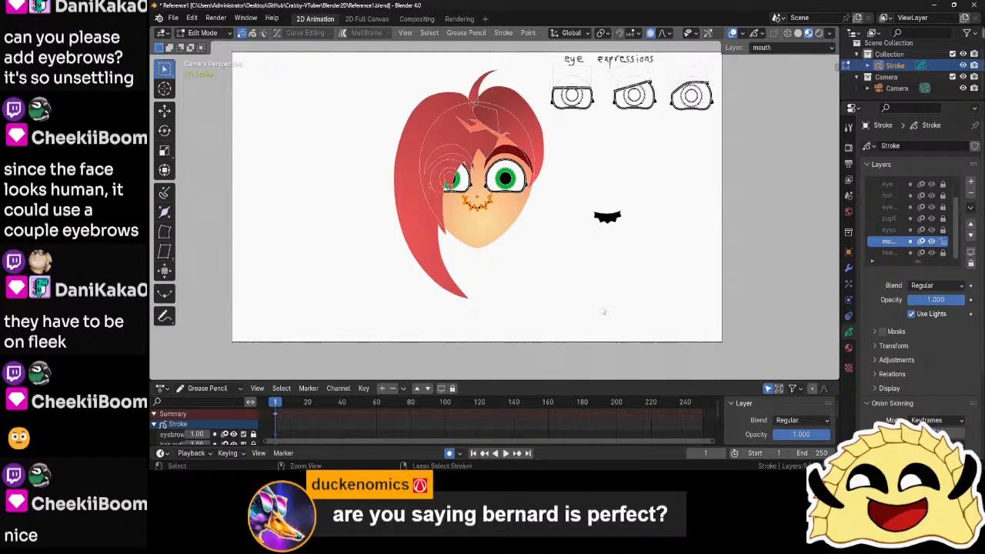
pyautogui.hotkey('ctrl', 'z')
# - Deselect the mouth, return to Object Mode and save the file
pyautogui.click(586, 298)
pyautogui.hotkey('ctrl', 'Tab')
pyautogui.click(562, 303)
pyautogui.scroll(-4, 568, 305)
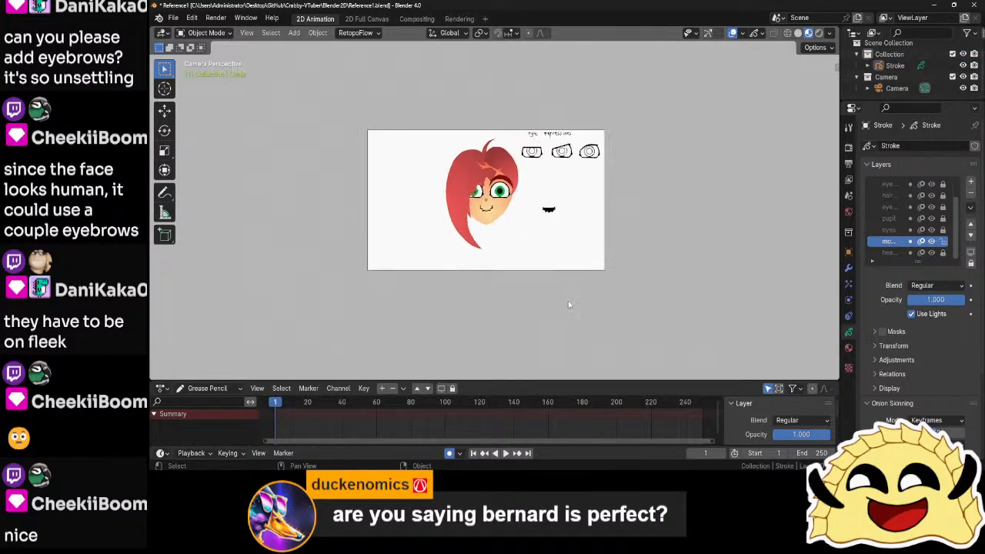
pyautogui.scroll(1, 573, 290)
pyautogui.hotkey('ctrl', 's')
pyautogui.keyDown('shift'); pyautogui.moveTo(571, 292); pyautogui.dragTo(557, 280, button='middle'); pyautogui.keyUp('shift')
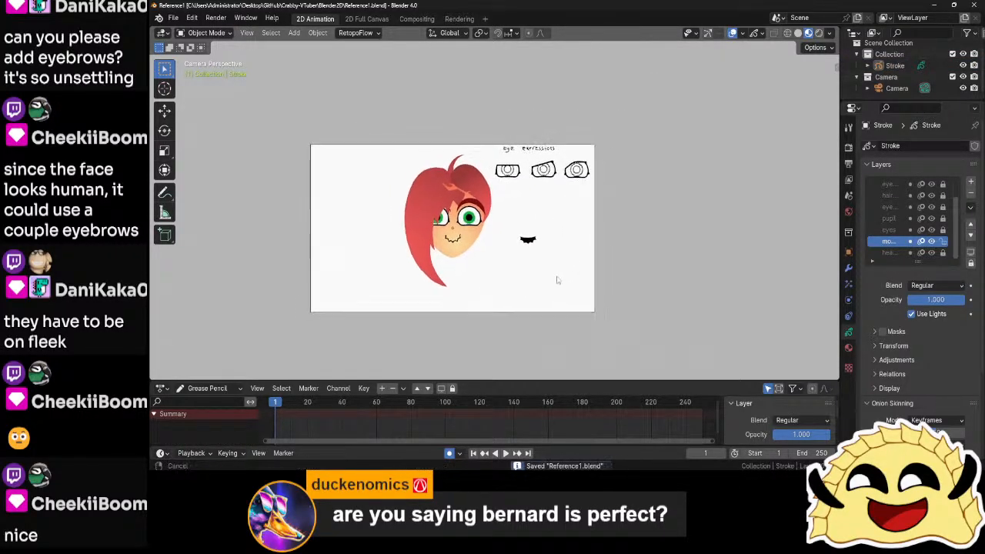
# - Add a layer named "mouth mask" above the mouth layer and mask it with the mouth layer
pyautogui.scroll(4, 558, 280)
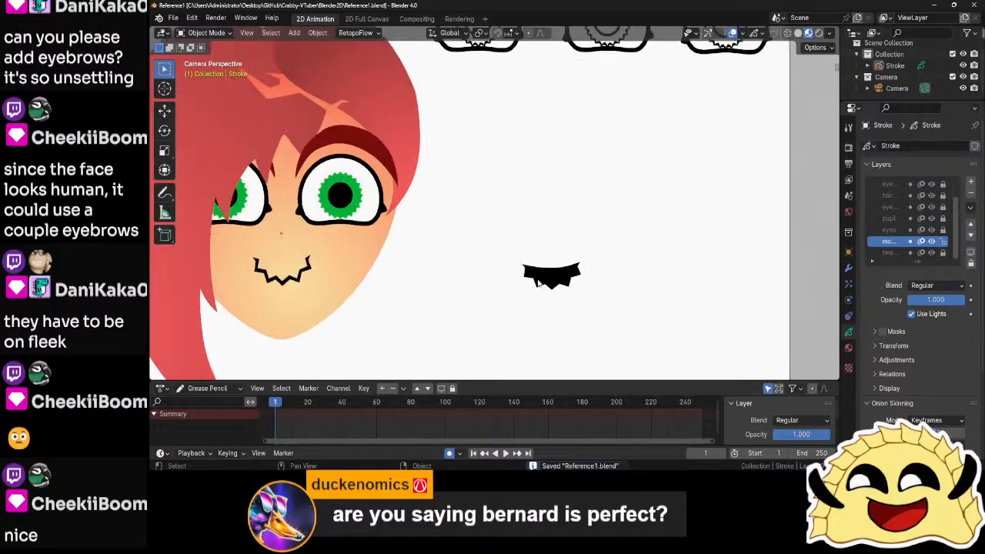
pyautogui.keyDown('shift'); pyautogui.moveTo(564, 321); pyautogui.dragTo(559, 291, button='middle'); pyautogui.keyUp('shift')
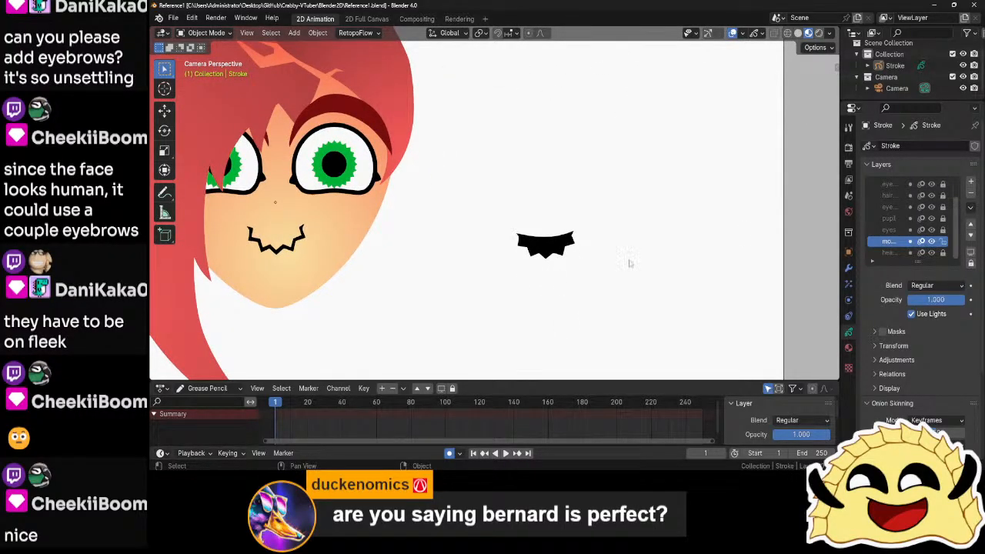
pyautogui.click(971, 181)
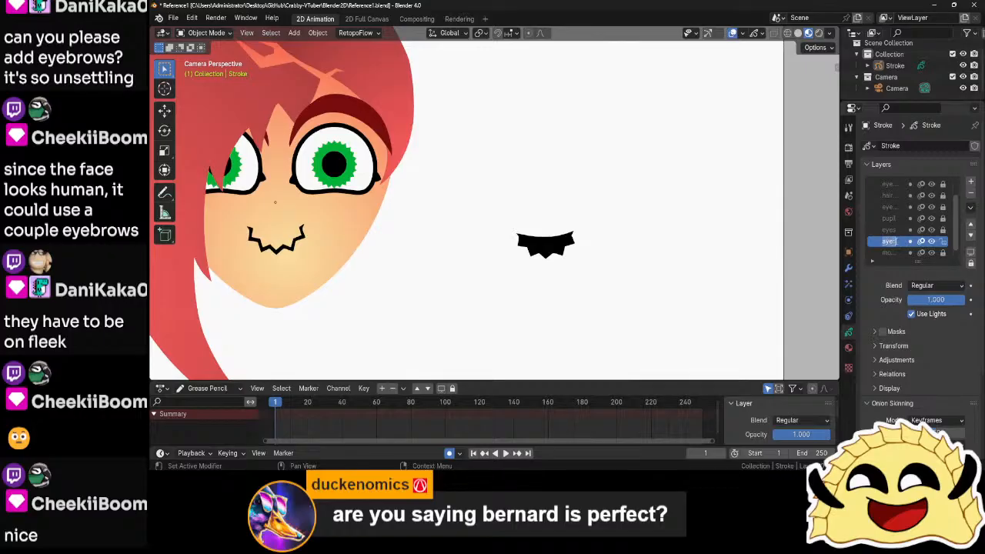
pyautogui.doubleClick(892, 241)
pyautogui.write('mouth mas')
pyautogui.click(882, 331)
pyautogui.click(896, 331)
pyautogui.click(970, 349)
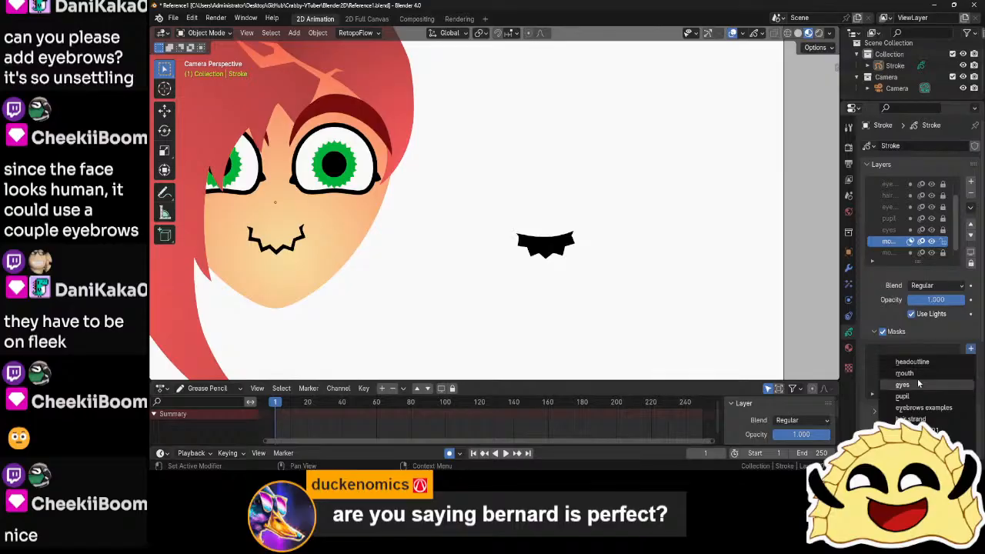
pyautogui.click(916, 385)
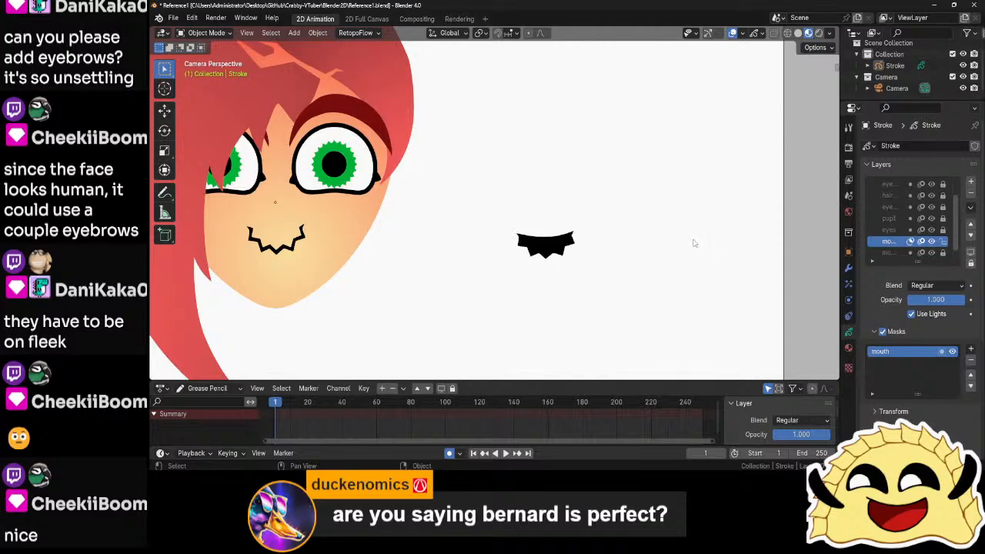
# - In Draw Mode, draw a dark red tongue with Material.005 across the lower part of the separate black mouth
pyautogui.hotkey('ctrl', 'Tab')
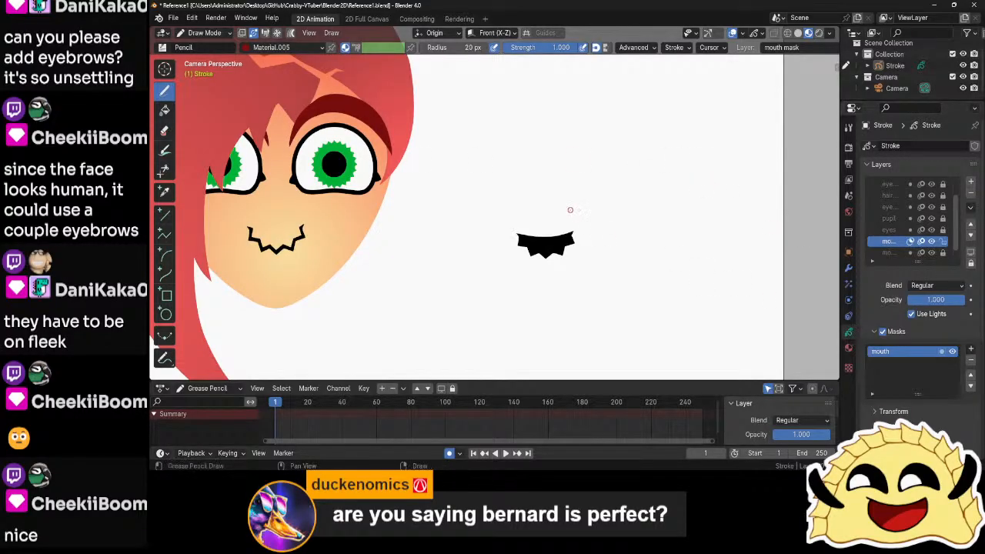
pyautogui.click(849, 347)
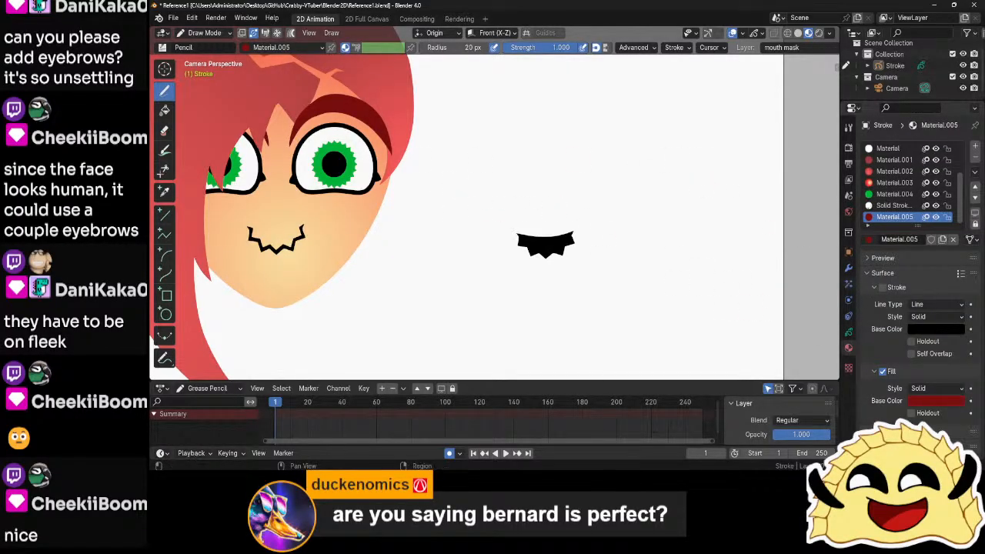
pyautogui.scroll(3, 621, 298)
pyautogui.moveTo(622, 302); pyautogui.dragTo(554, 225, button='middle')
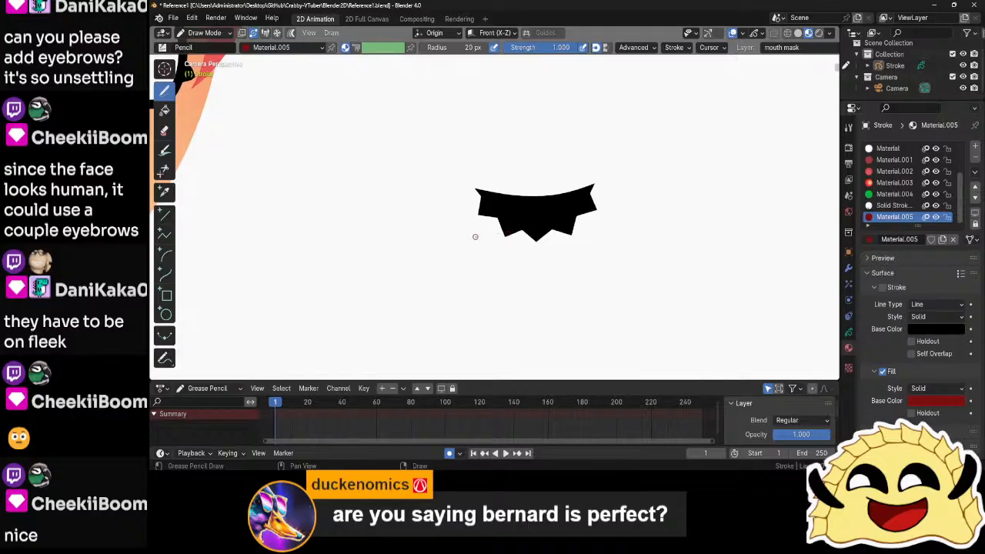
pyautogui.moveTo(485, 221)
pyautogui.mouseDown()
pyautogui.moveTo(557, 203)
pyautogui.moveTo(590, 217)
pyautogui.moveTo(577, 259)
pyautogui.mouseUp()
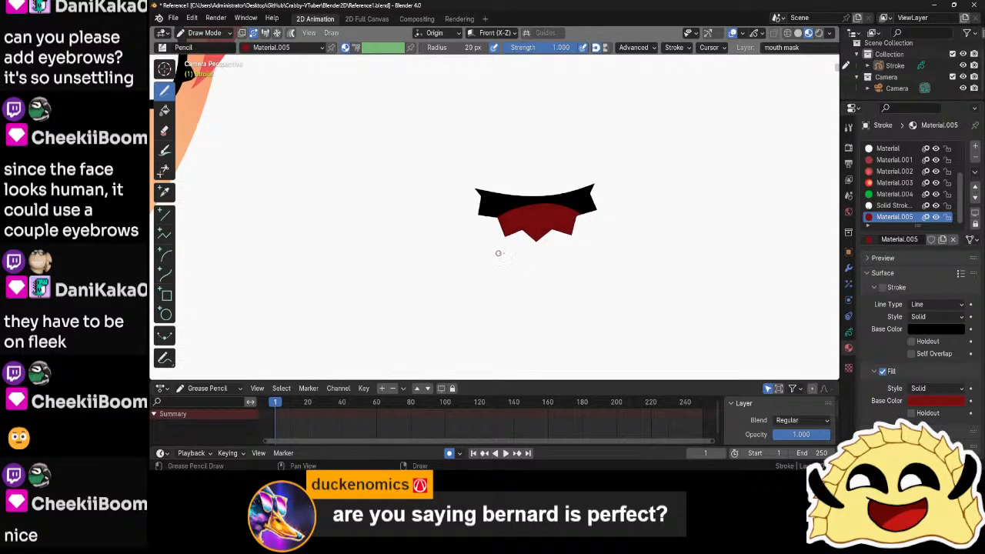
# - Choose the white fill named Material, try a freehand teeth stroke along the mouth's upper edge and undo it
pyautogui.scroll(3, 891, 193)
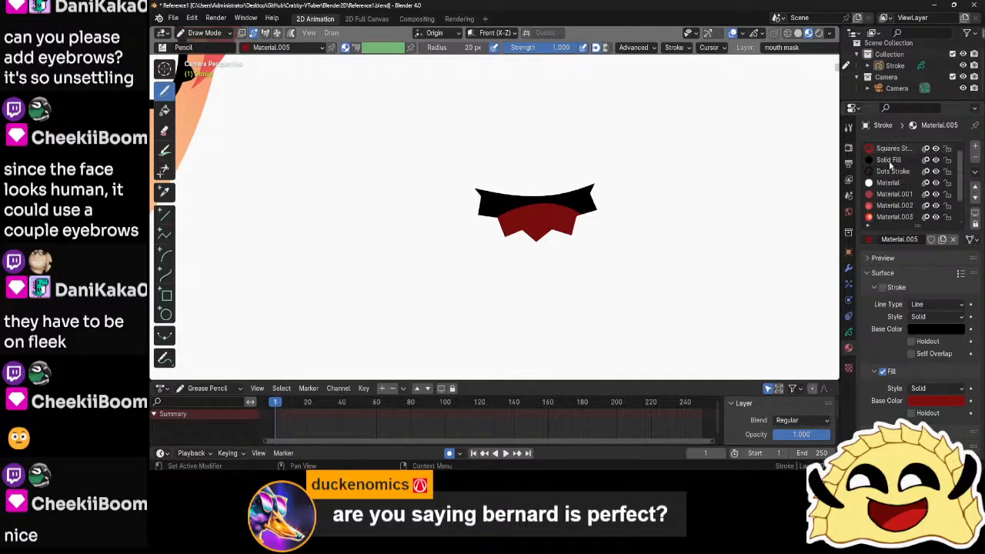
pyautogui.click(891, 183)
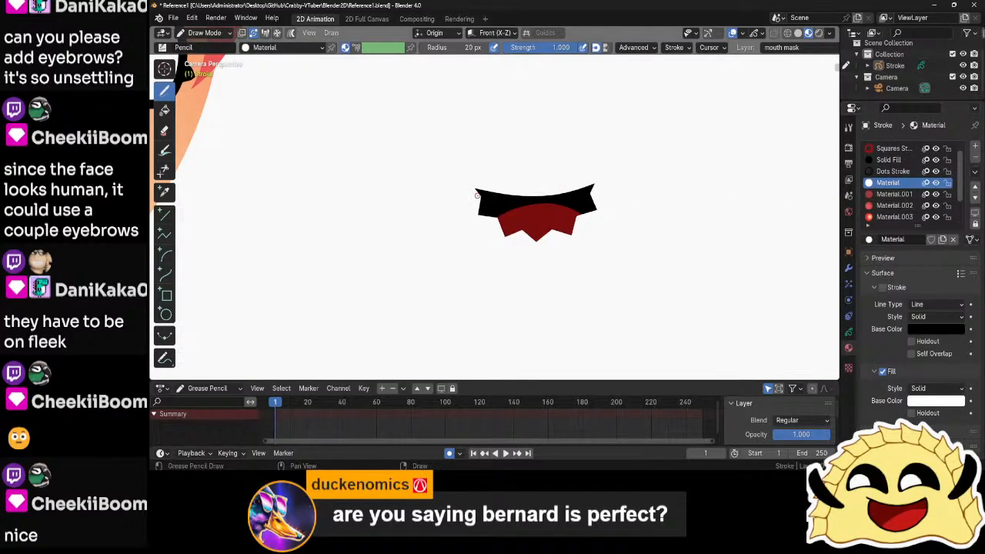
pyautogui.scroll(3, 477, 195)
pyautogui.moveTo(471, 193)
pyautogui.mouseDown()
pyautogui.moveTo(504, 210)
pyautogui.moveTo(517, 190)
pyautogui.moveTo(535, 215)
pyautogui.moveTo(562, 189)
pyautogui.mouseUp()
pyautogui.hotkey('ctrl', 'z')
# - Place a single white stroke point beside the black mouth's upper-left corner and select it in Edit Mode
pyautogui.hotkey('ctrl', 'Tab')
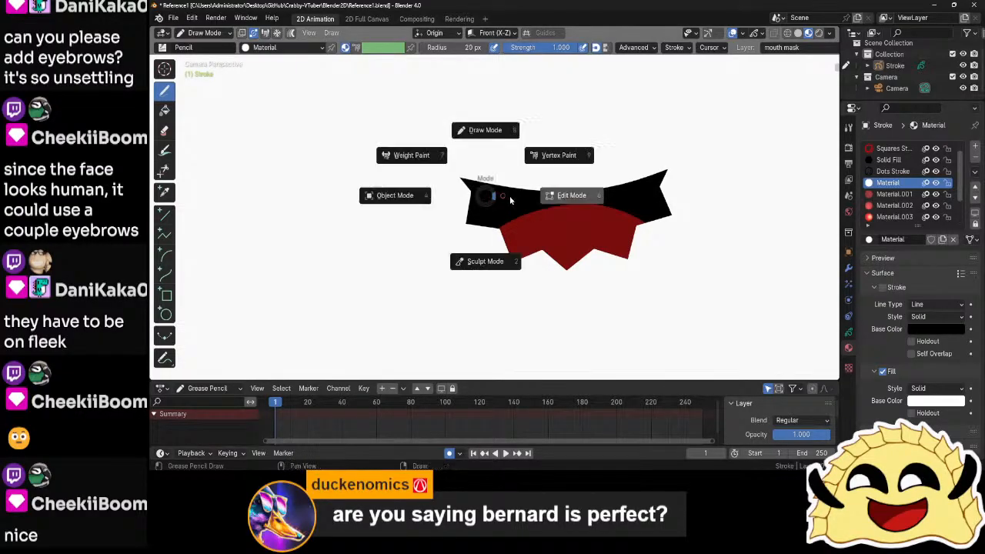
pyautogui.click(510, 196)
pyautogui.hotkey('ctrl', 'Tab')
pyautogui.click(475, 145)
pyautogui.click(461, 191)
pyautogui.hotkey('ctrl', 'Tab')
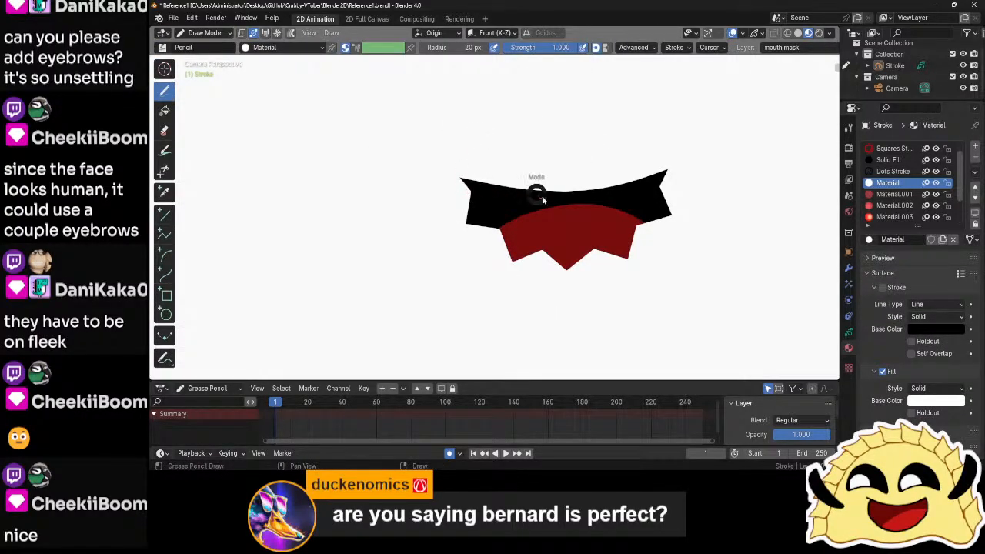
pyautogui.click(446, 192)
pyautogui.moveTo(429, 184); pyautogui.dragTo(464, 201)
pyautogui.scroll(2, 483, 200)
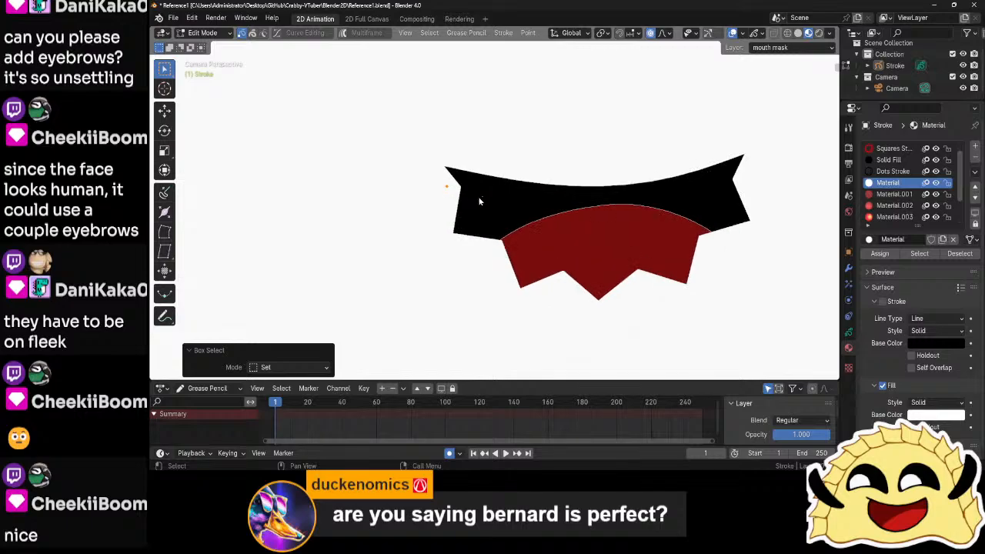
# - Extrude the point repeatedly across the black mouth to form the zigzag lower edge of the white upper teeth
pyautogui.press('e')
pyautogui.click(518, 206)
pyautogui.press('e')
pyautogui.click(538, 198)
pyautogui.press('e')
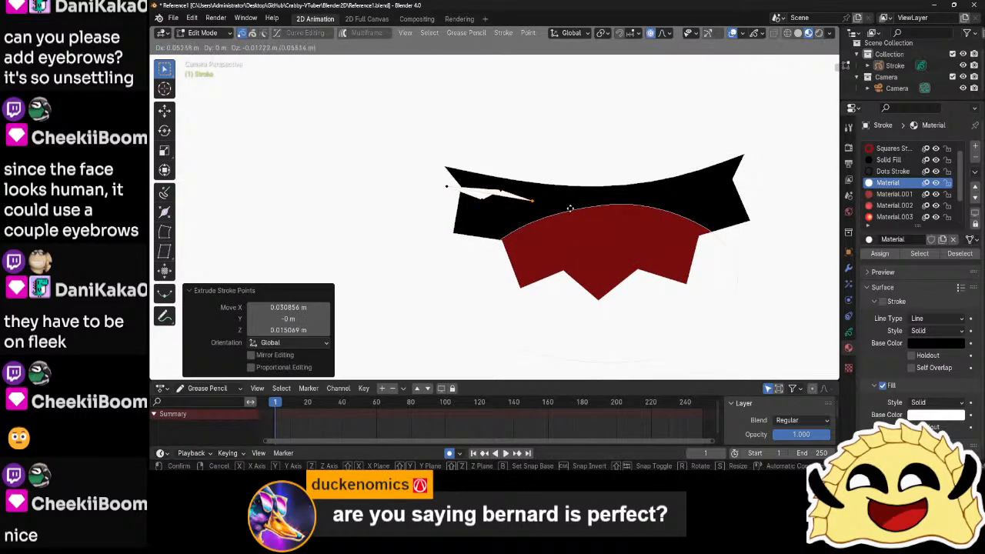
pyautogui.click(569, 208)
pyautogui.press('e')
pyautogui.click(588, 201)
pyautogui.press('e')
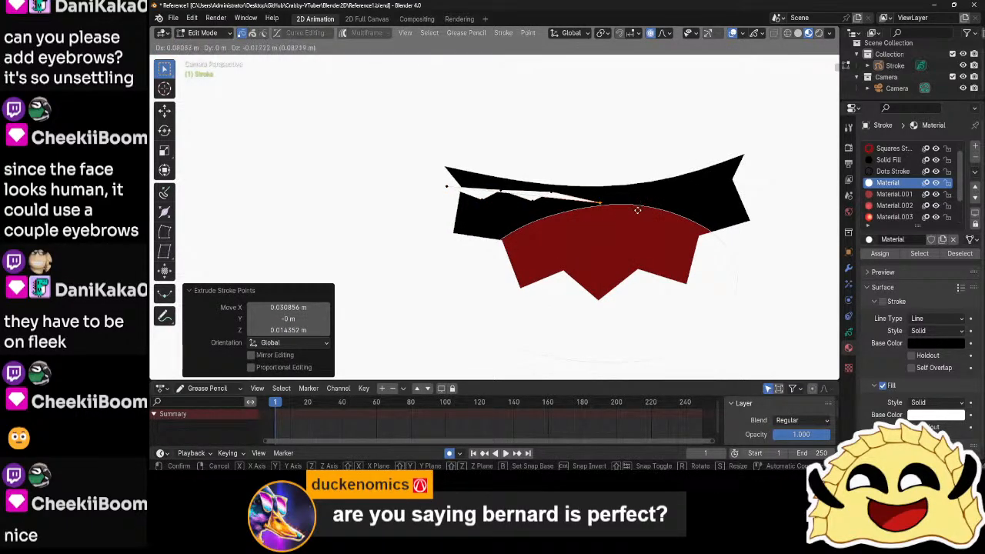
pyautogui.click(637, 210)
pyautogui.press('e')
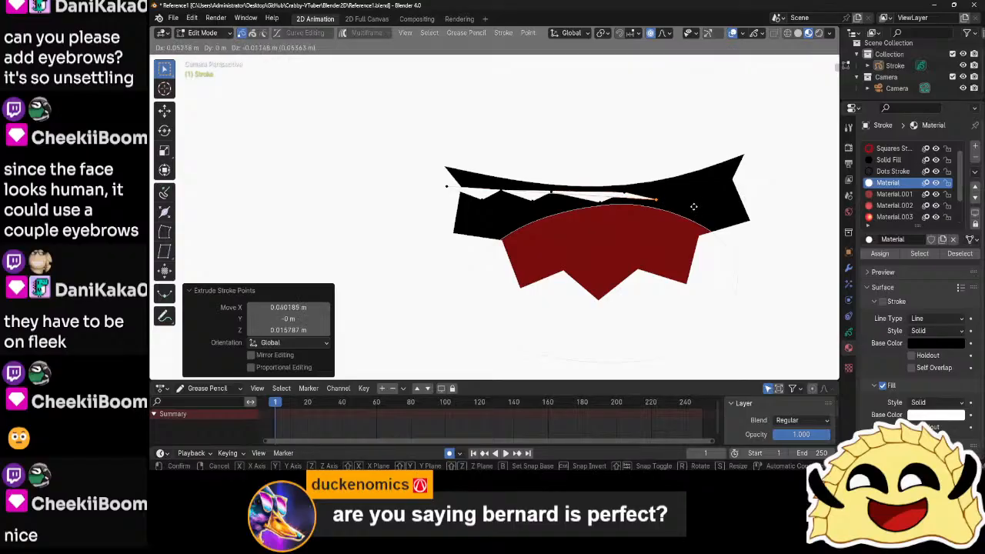
pyautogui.click(698, 202)
pyautogui.press('e')
pyautogui.click(742, 197)
pyautogui.press('e')
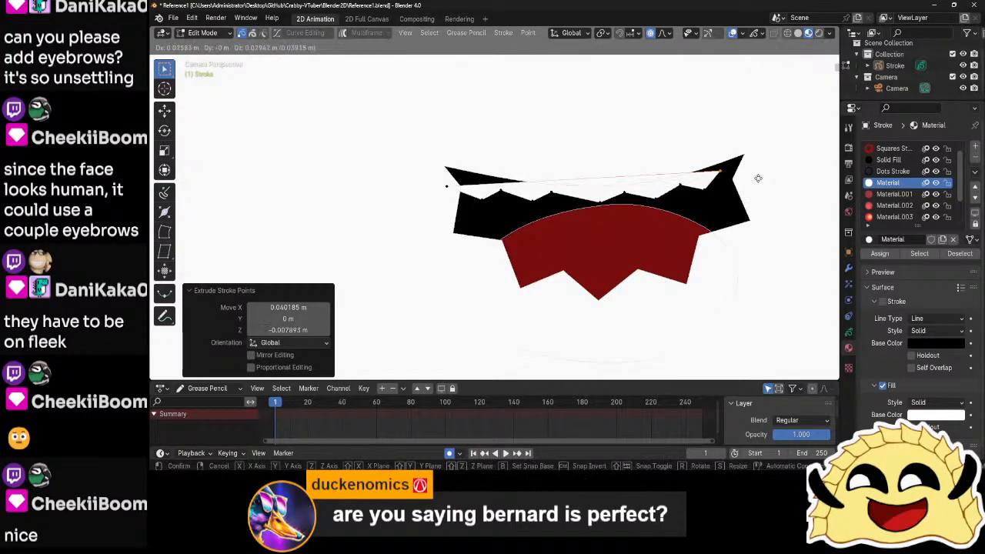
pyautogui.click(763, 181)
# - Extrude the teeth outline up and back above the mouth to its left corner, and return to Object Mode
pyautogui.press('e')
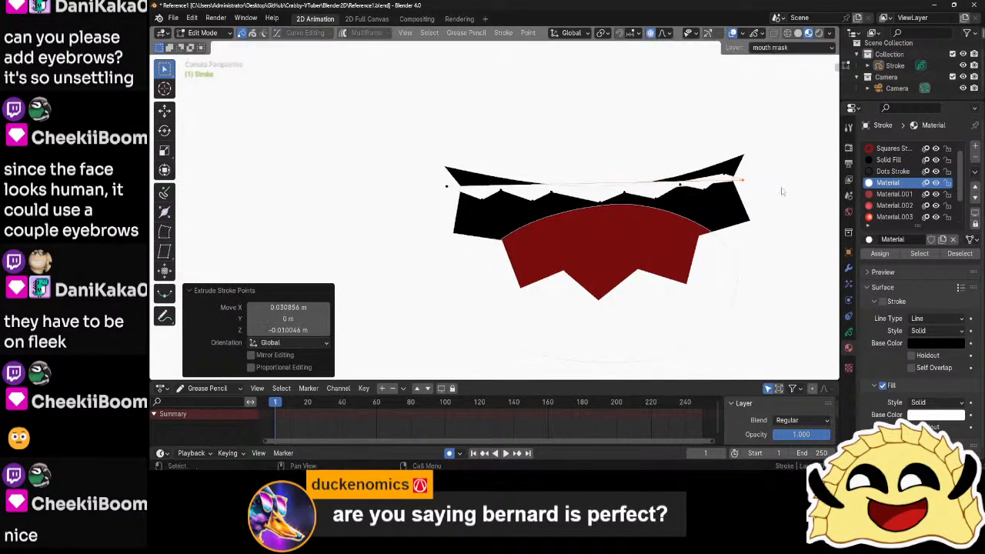
pyautogui.click(785, 151)
pyautogui.press('e')
pyautogui.click(673, 178)
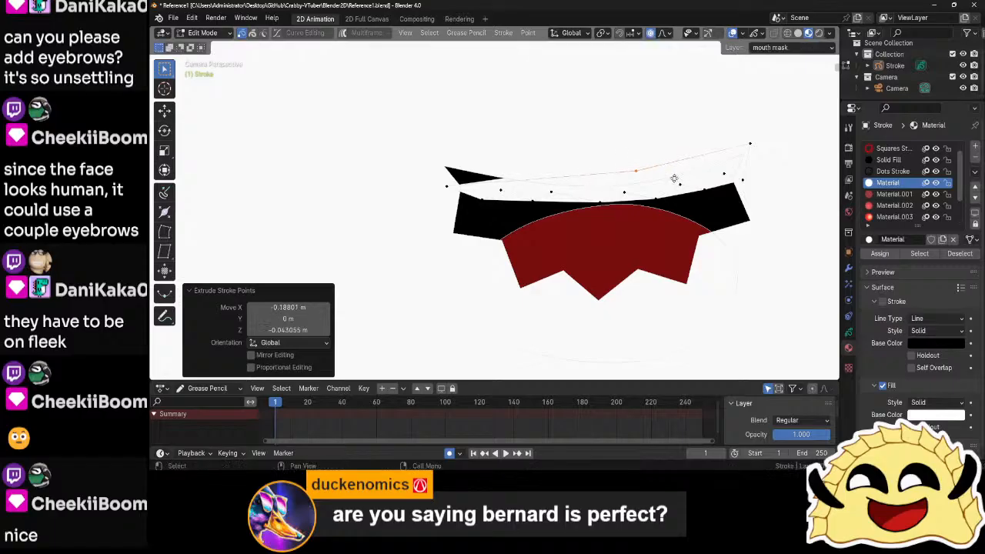
pyautogui.press('e')
pyautogui.click(564, 177)
pyautogui.press('e')
pyautogui.click(475, 162)
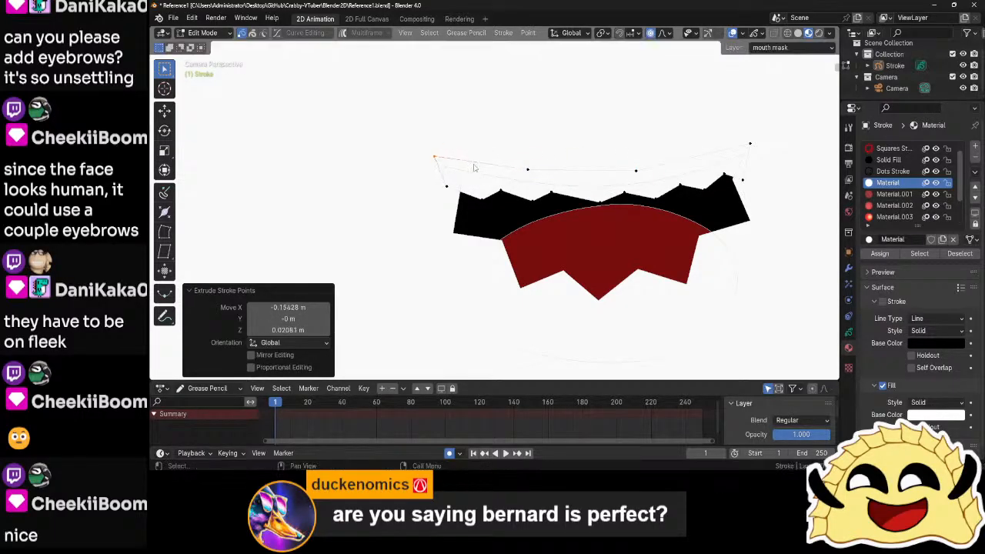
pyautogui.hotkey('ctrl', 'Tab')
pyautogui.scroll(-7, 541, 127)
pyautogui.scroll(7, 541, 127)
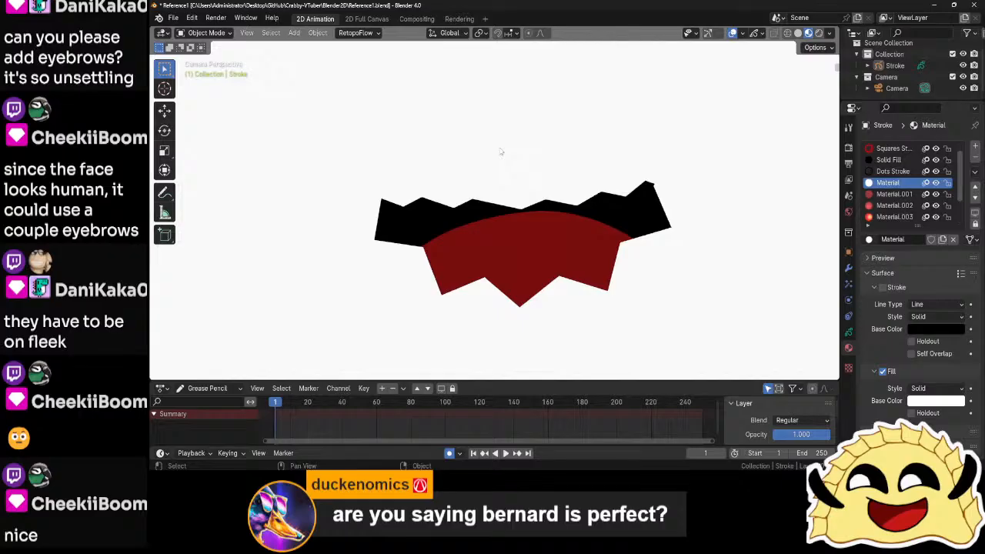
pyautogui.scroll(-4, 501, 152)
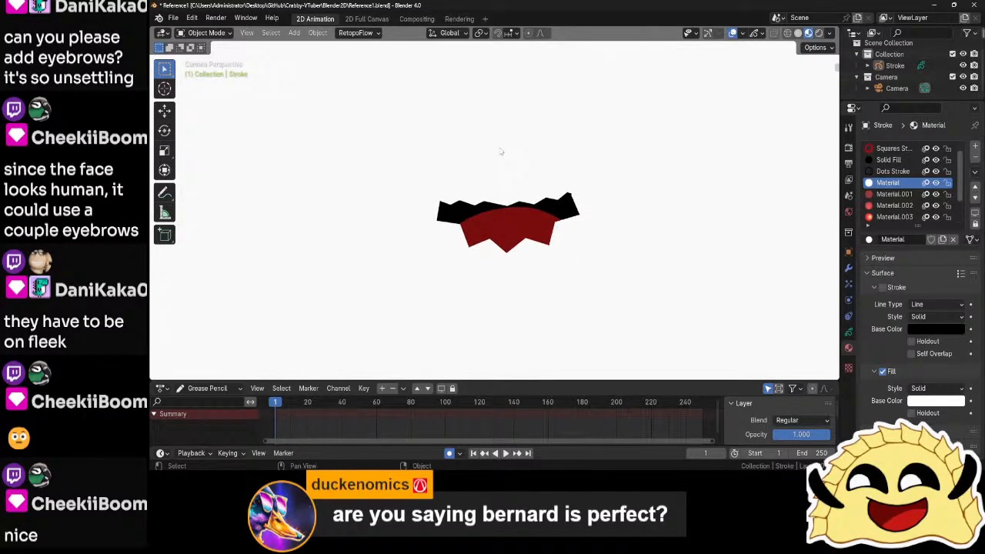
pyautogui.scroll(4, 500, 151)
# - Duplicate the white upper teeth stroke and place the copy about 0.14 m lower, over the mouth's lower edge
pyautogui.press('Tab')
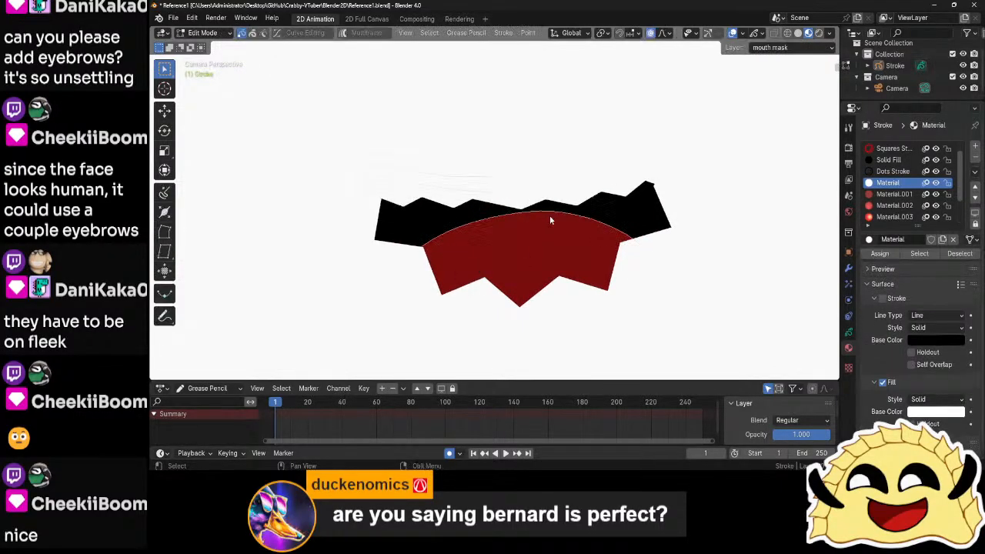
pyautogui.press('a')
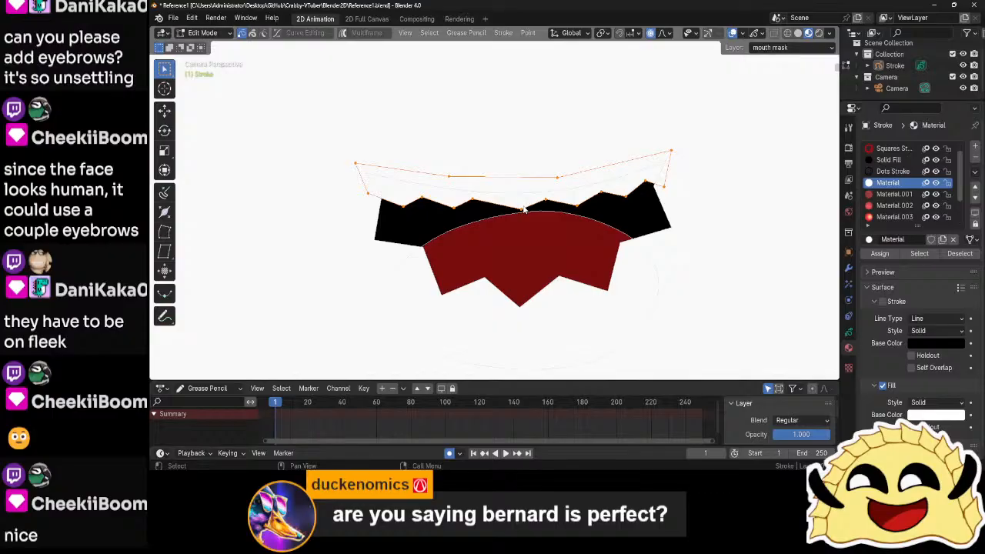
pyautogui.hotkey('shift', 'd')
pyautogui.click(519, 299)
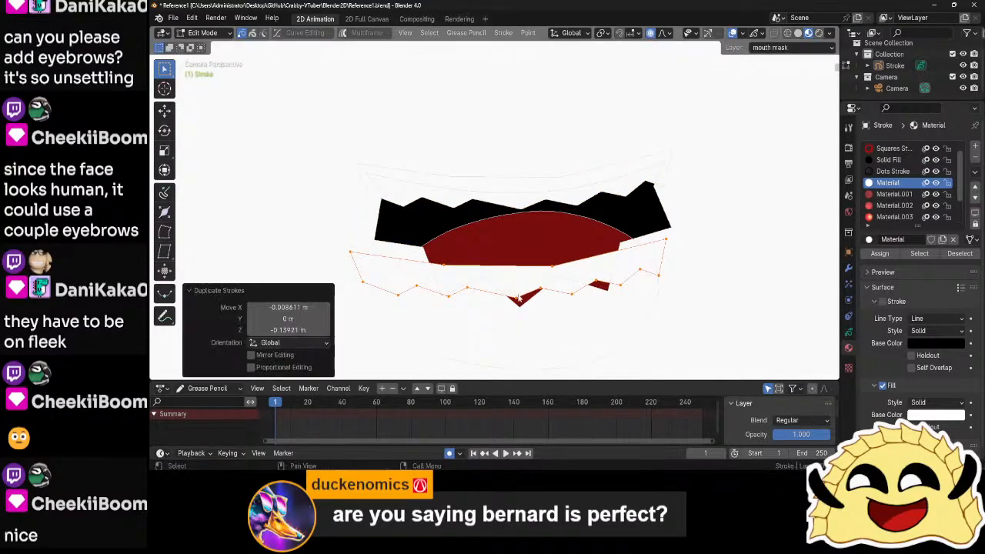
# - Turn off proportional editing and rotate the duplicated teeth about -179° so their zigzag edge points upward
pyautogui.press('r')
pyautogui.rightClick(554, 198)
pyautogui.press('o')
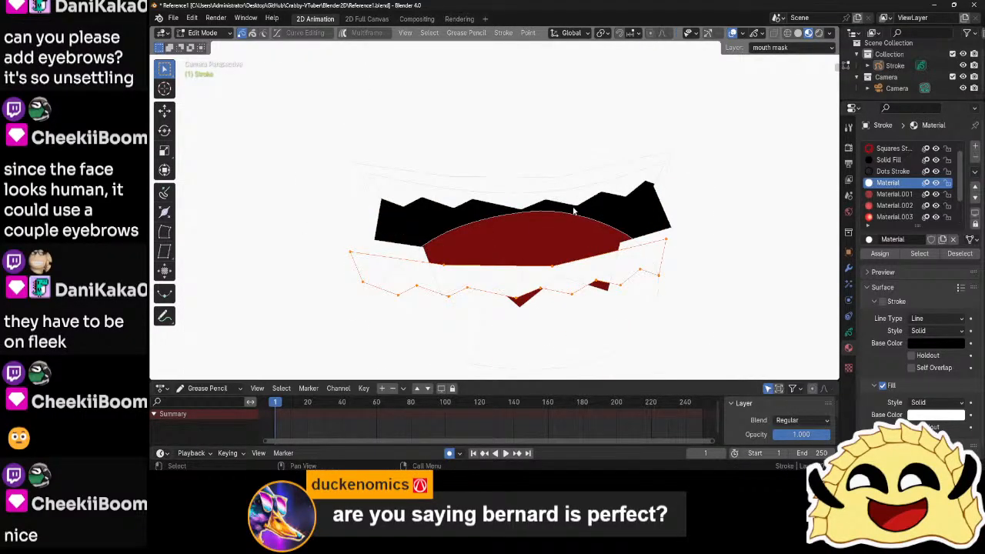
pyautogui.press('r')
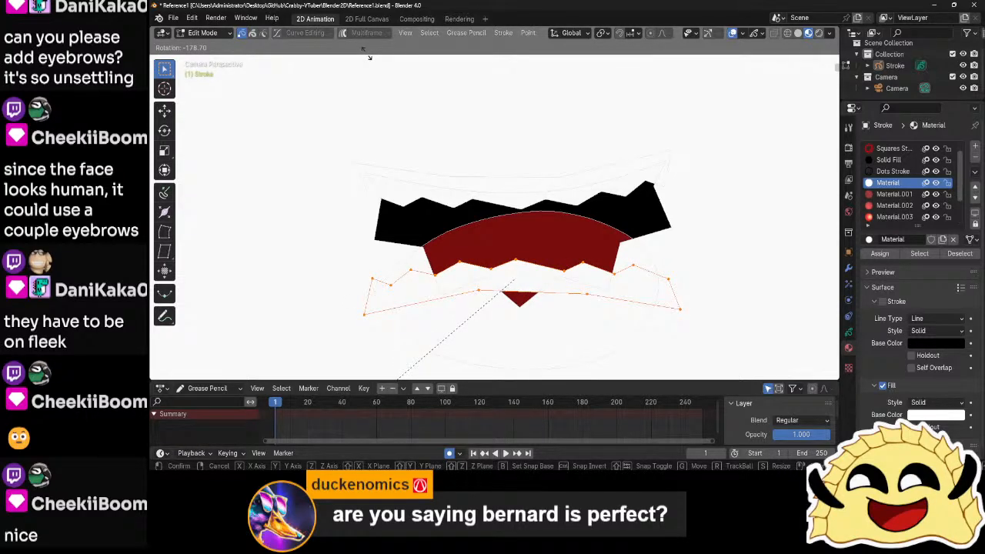
pyautogui.click(369, 57)
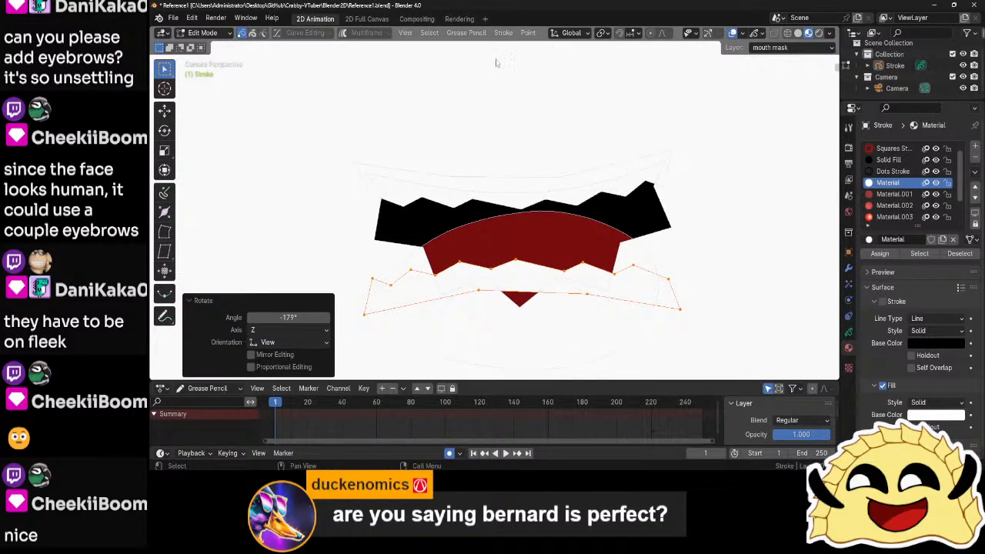
# - Move the two middle points of the lower teeth's bottom edge down past the mouth's lower tip, and return to Object Mode
pyautogui.scroll(-6, 497, 91)
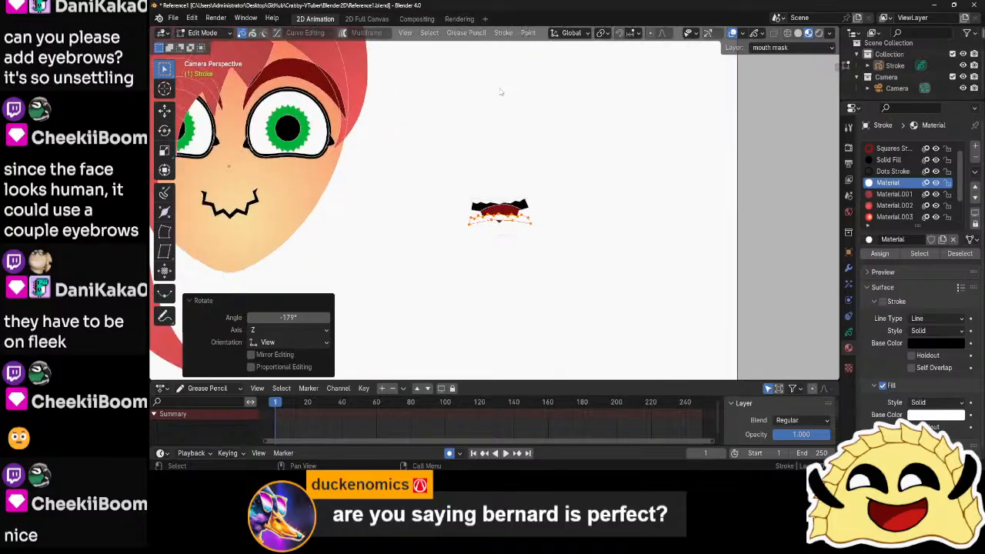
pyautogui.scroll(5, 500, 91)
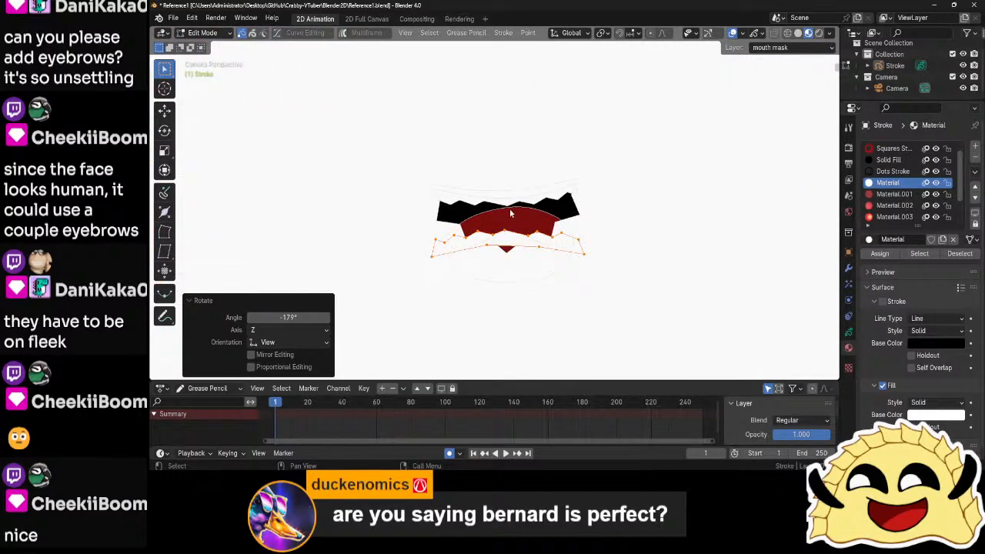
pyautogui.click(486, 254)
pyautogui.press('g')
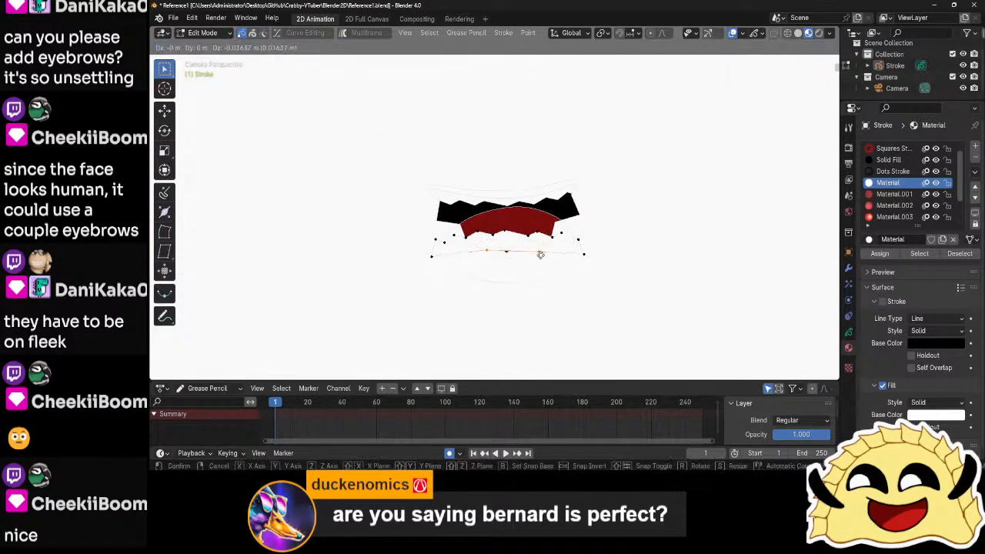
pyautogui.click(539, 270)
pyautogui.press('Tab')
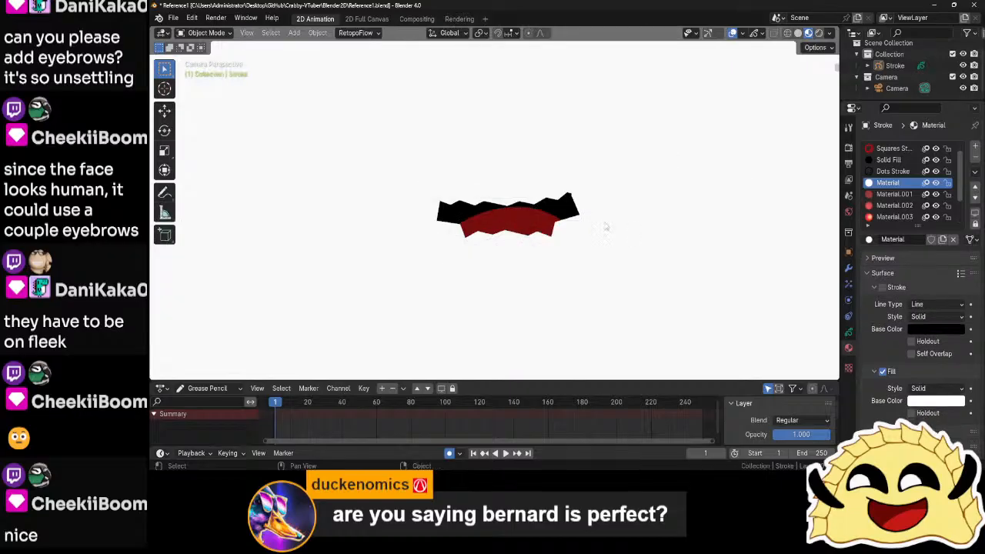
# - Select the tongue and both teeth strokes in Edit Mode and move them from the open mouth toward the face
pyautogui.scroll(-4, 664, 295)
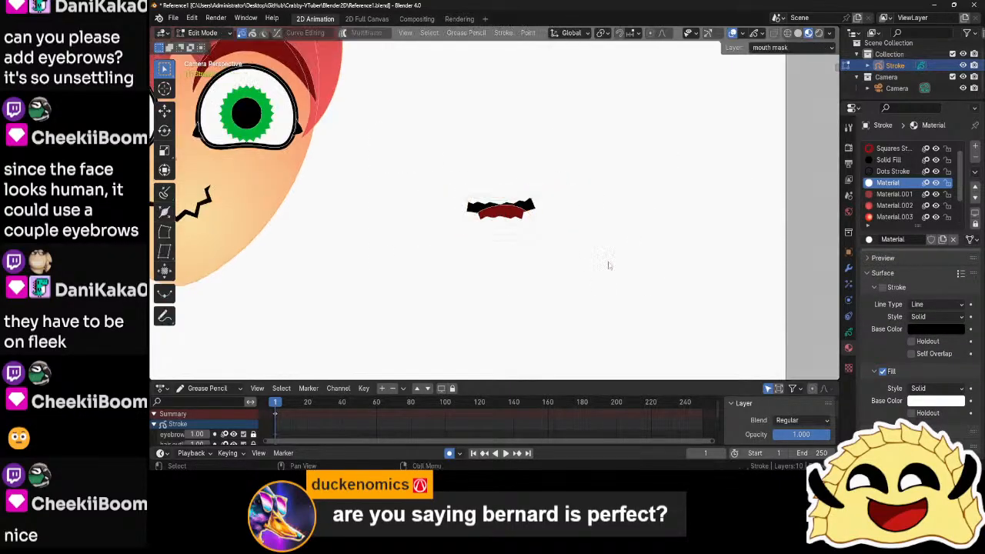
pyautogui.press('Tab')
pyautogui.moveTo(638, 154)
pyautogui.mouseDown()
pyautogui.moveTo(391, 282)
pyautogui.moveTo(400, 283)
pyautogui.mouseUp()
pyautogui.press('Tab')
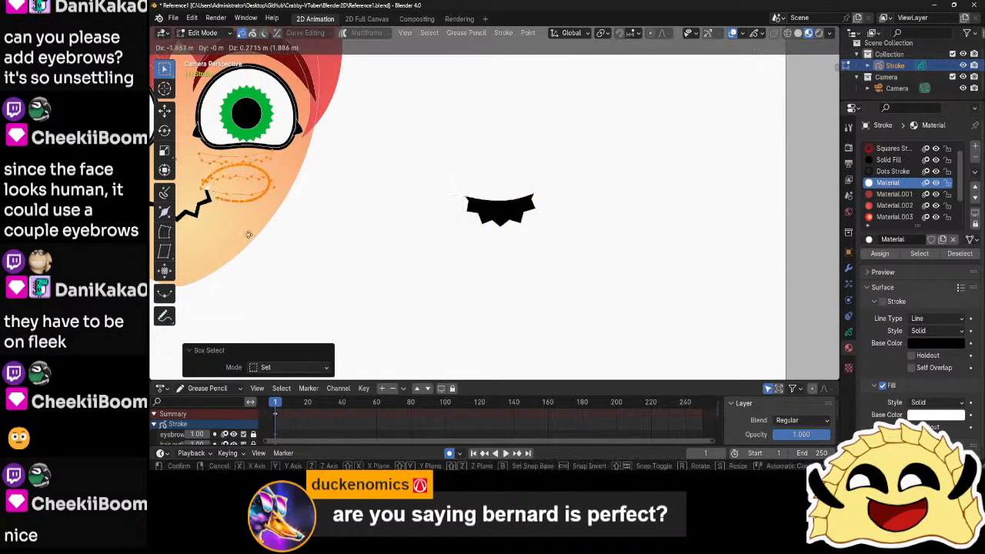
# - Unlock the mouth layer and move the entire open-mouth drawing, including its mask shapes, onto the cheek beneath the fully visible eye
pyautogui.press('Tab')
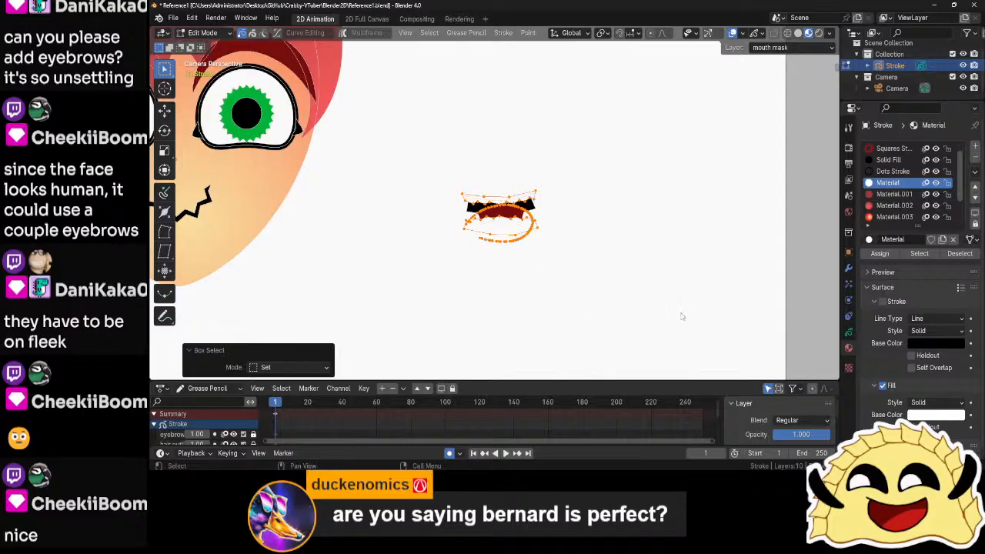
pyautogui.click(849, 331)
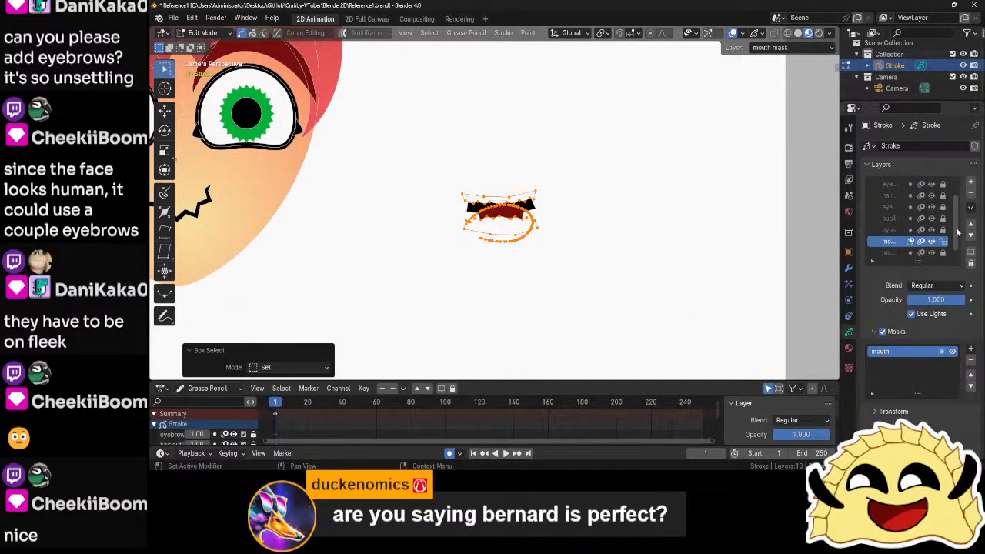
pyautogui.click(944, 253)
pyautogui.moveTo(597, 132); pyautogui.dragTo(408, 286)
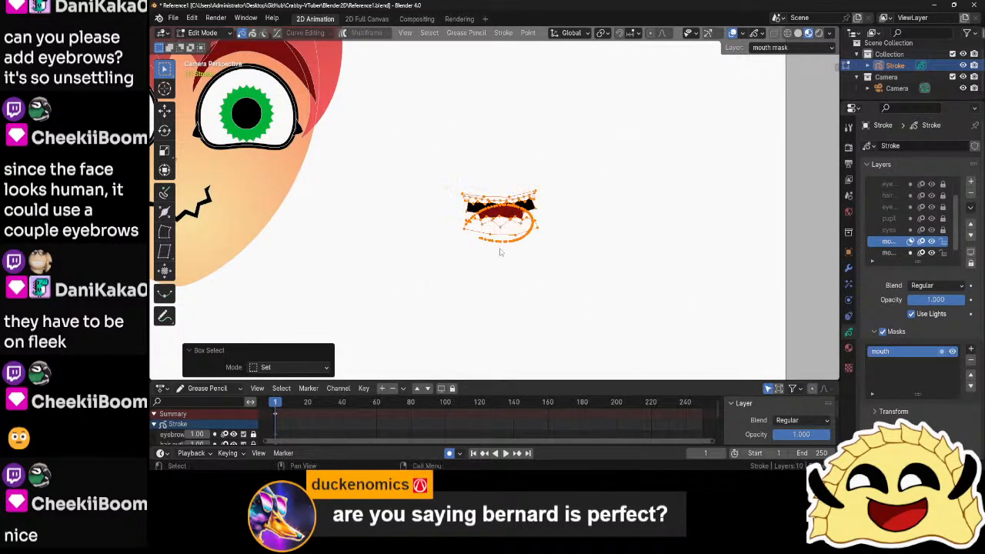
pyautogui.keyDown('shift'); pyautogui.moveTo(658, 269); pyautogui.dragTo(701, 259, button='middle'); pyautogui.keyUp('shift')
pyautogui.press('g')
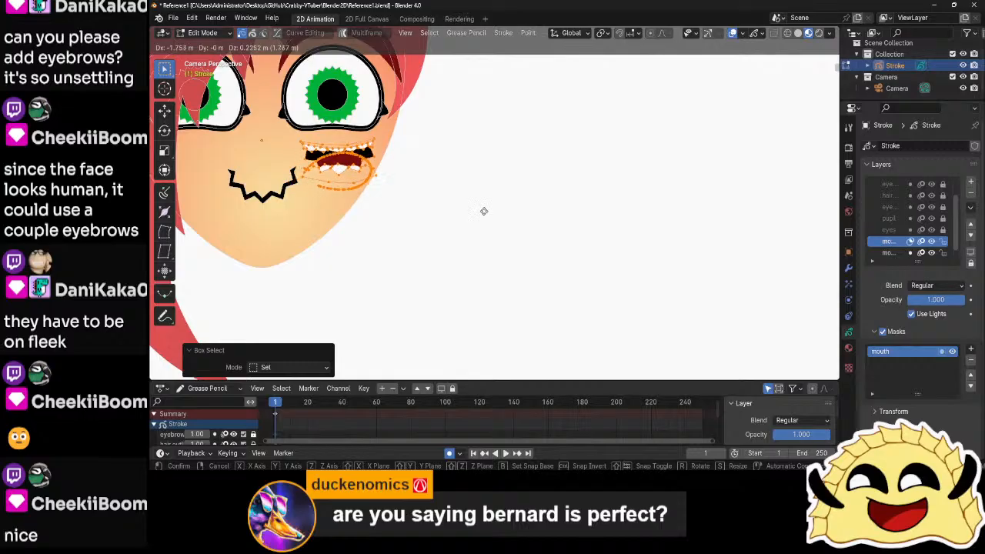
pyautogui.click(487, 211)
pyautogui.press('Tab')
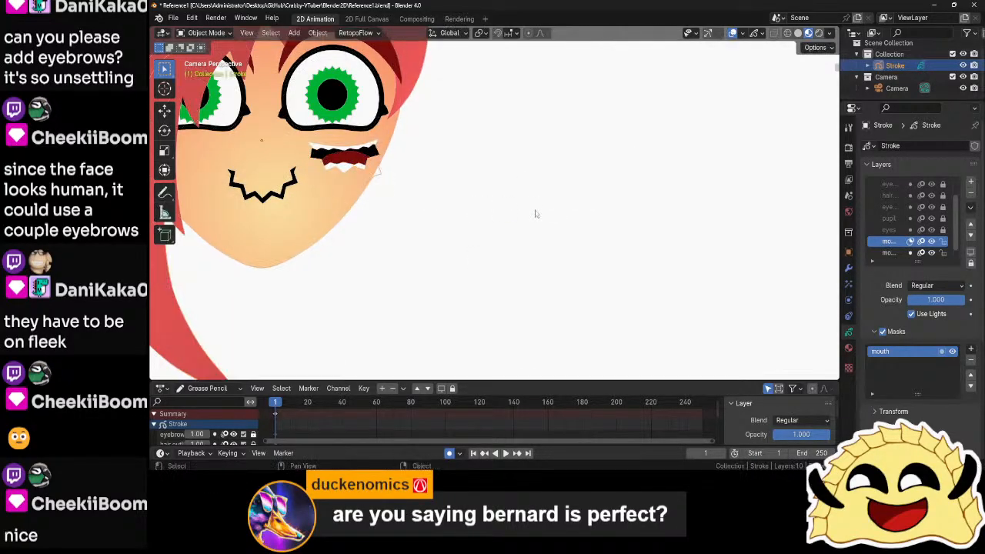
pyautogui.scroll(1, 494, 215)
pyautogui.keyDown('shift'); pyautogui.moveTo(493, 215); pyautogui.dragTo(664, 303, button='middle'); pyautogui.keyUp('shift')
pyautogui.scroll(-2, 622, 287)
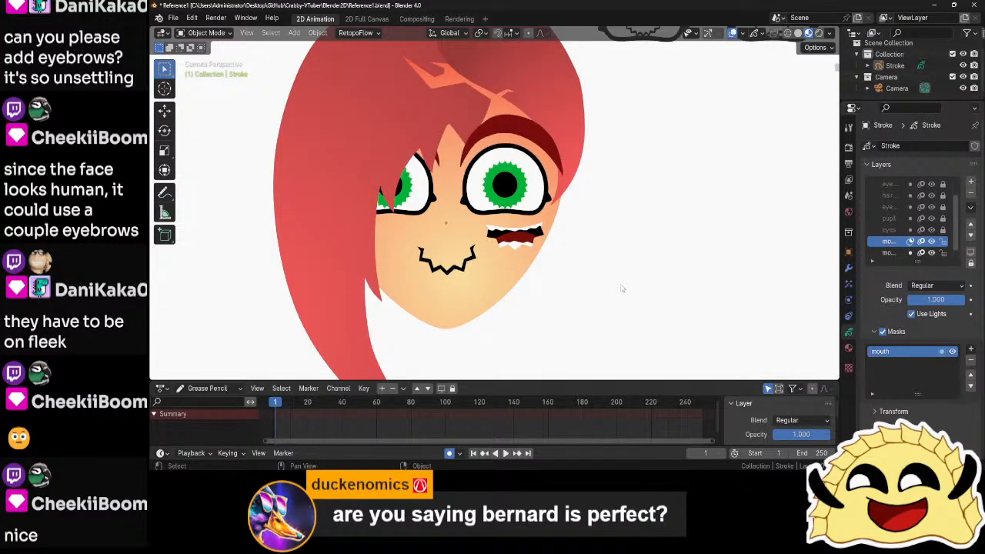
# - Dissolve the jagged points along the upper edge of the lower teeth in the mouth mask layer
pyautogui.scroll(3, 621, 288)
pyautogui.press('Tab')
pyautogui.scroll(2, 546, 278)
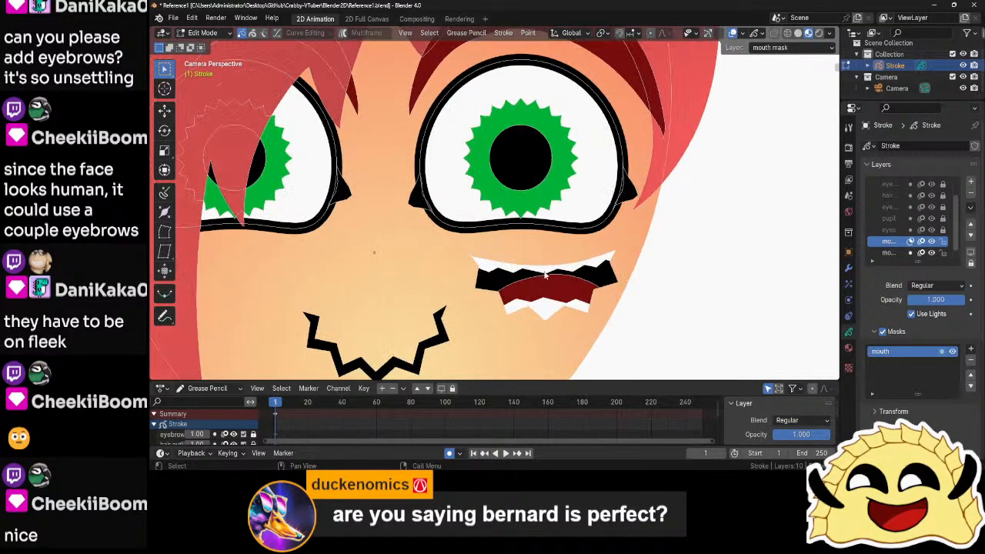
pyautogui.scroll(-2, 546, 276)
pyautogui.scroll(-5, 508, 237)
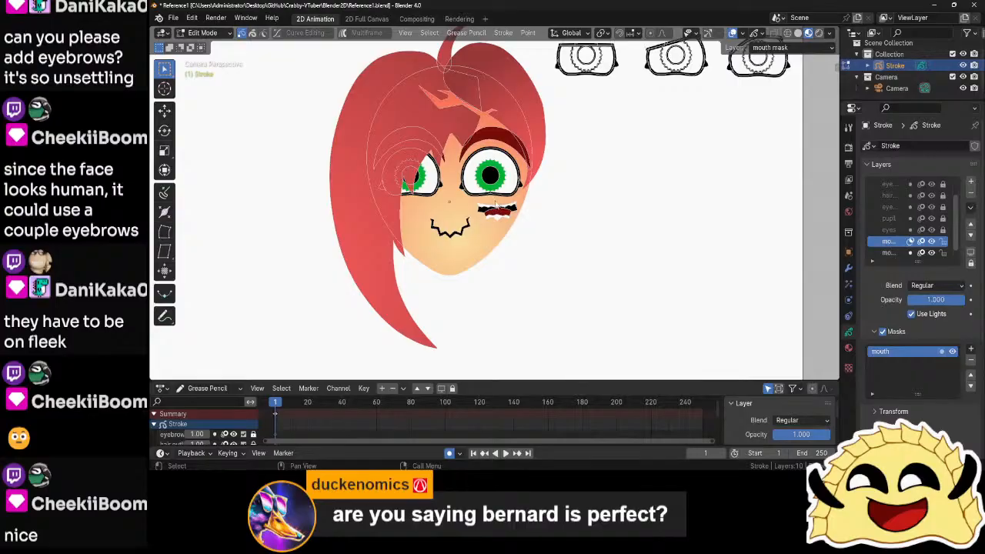
pyautogui.scroll(5, 501, 204)
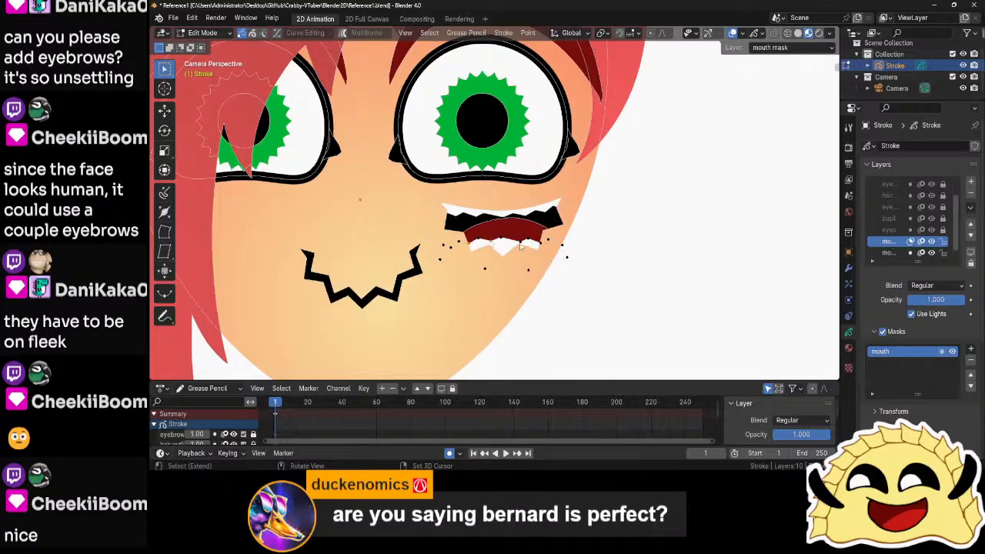
pyautogui.rightClick(511, 258)
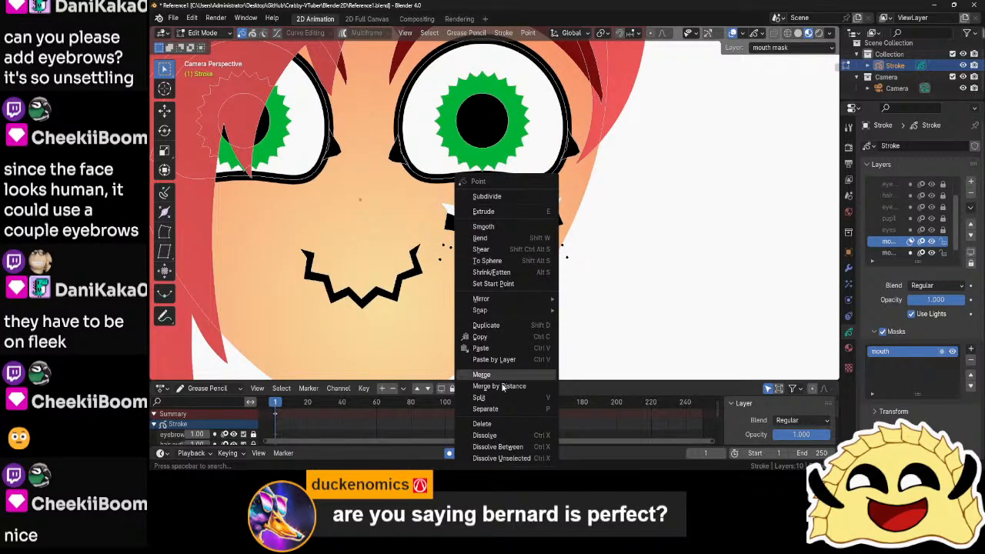
pyautogui.click(507, 432)
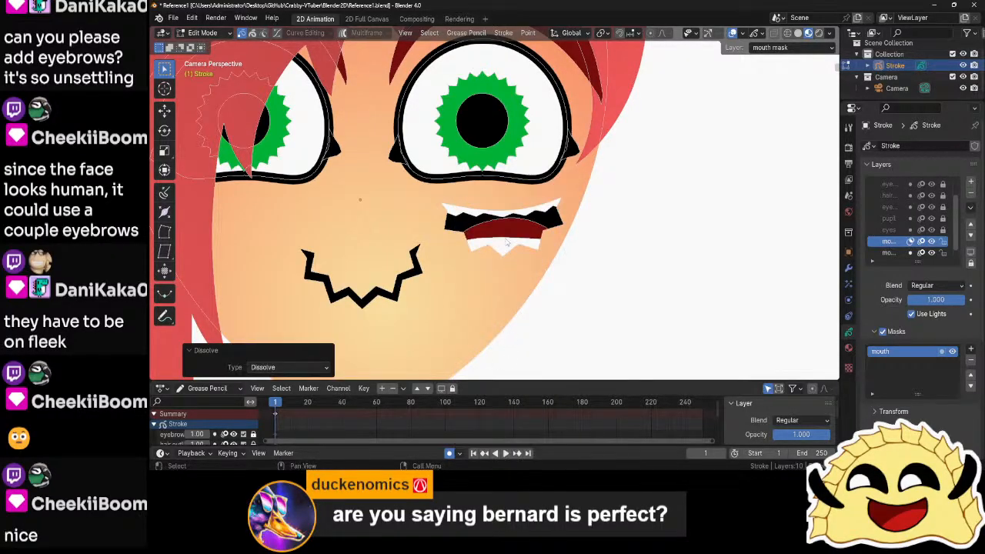
# - Smooth the remaining points along the upper edge of the lower teeth
pyautogui.click(505, 243)
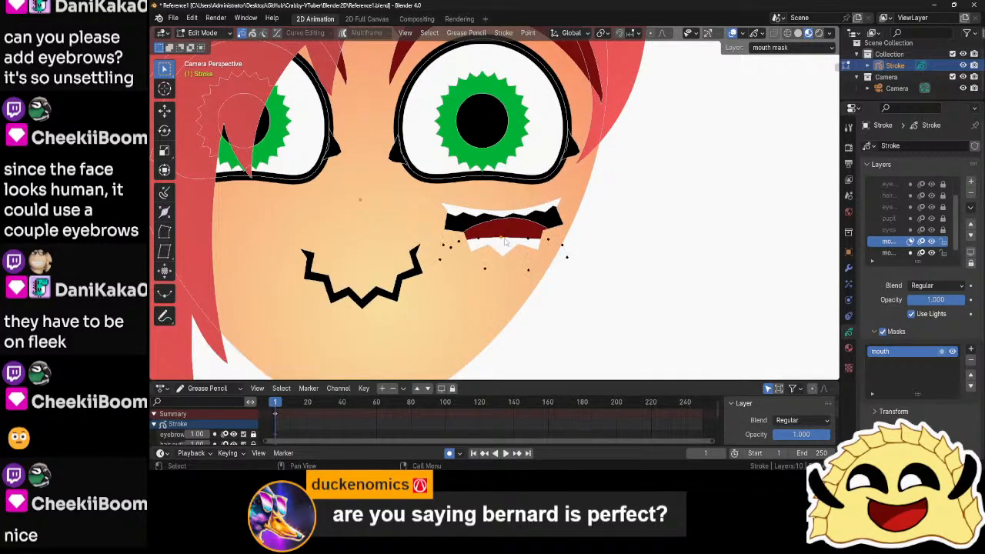
pyautogui.moveTo(460, 238); pyautogui.dragTo(549, 248)
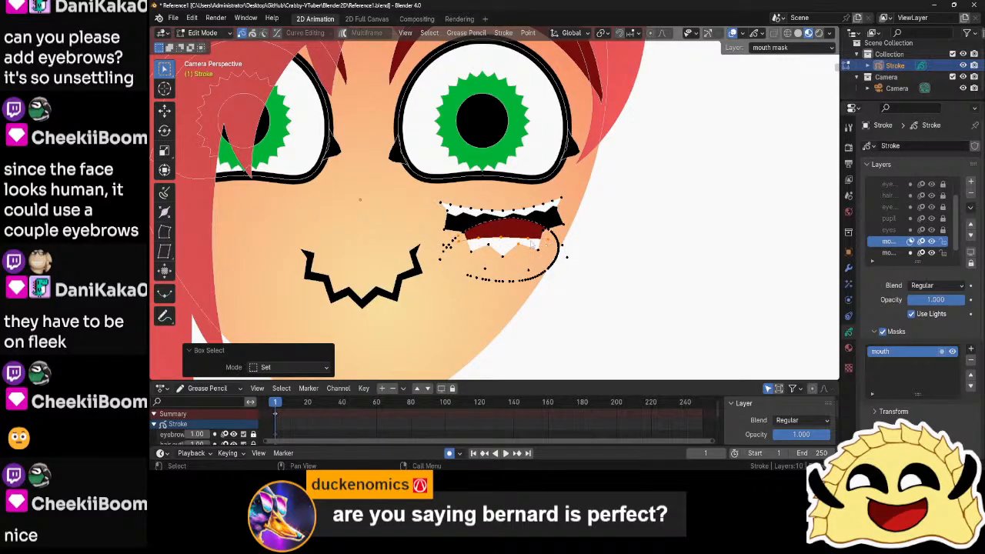
pyautogui.click(530, 241)
pyautogui.keyDown('shift'); pyautogui.click(501, 237); pyautogui.keyUp('shift')
pyautogui.keyDown('shift'); pyautogui.click(472, 240); pyautogui.keyUp('shift')
pyautogui.keyDown('shift'); pyautogui.click(460, 244); pyautogui.keyUp('shift')
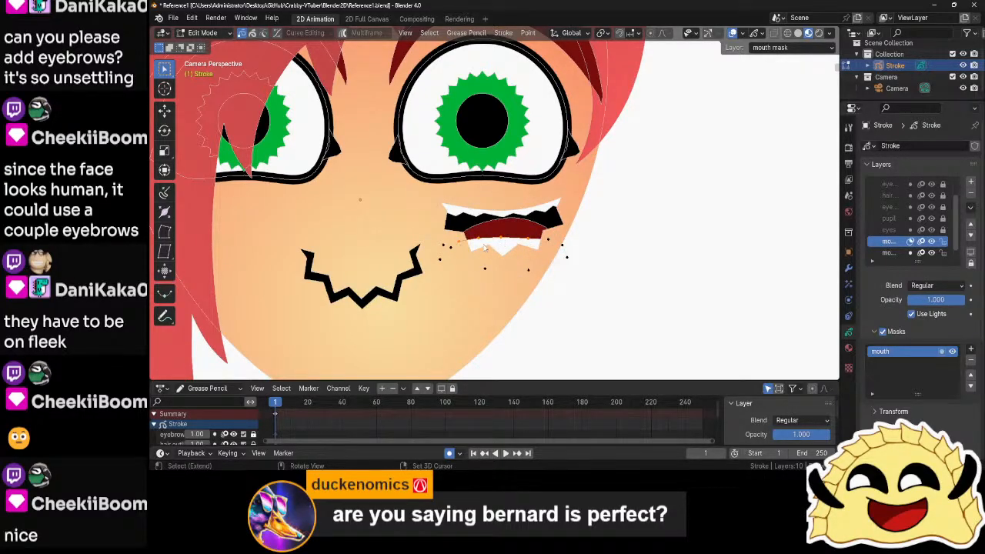
pyautogui.rightClick(543, 261)
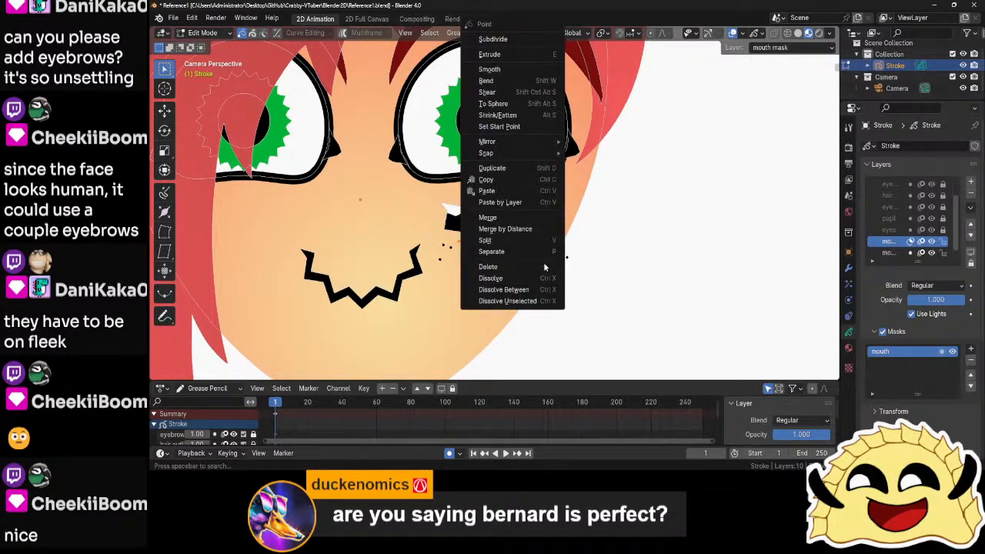
pyautogui.click(500, 71)
# - Dissolve the jagged points along the lower edge of the upper teeth
pyautogui.scroll(3, 510, 239)
pyautogui.click(440, 220)
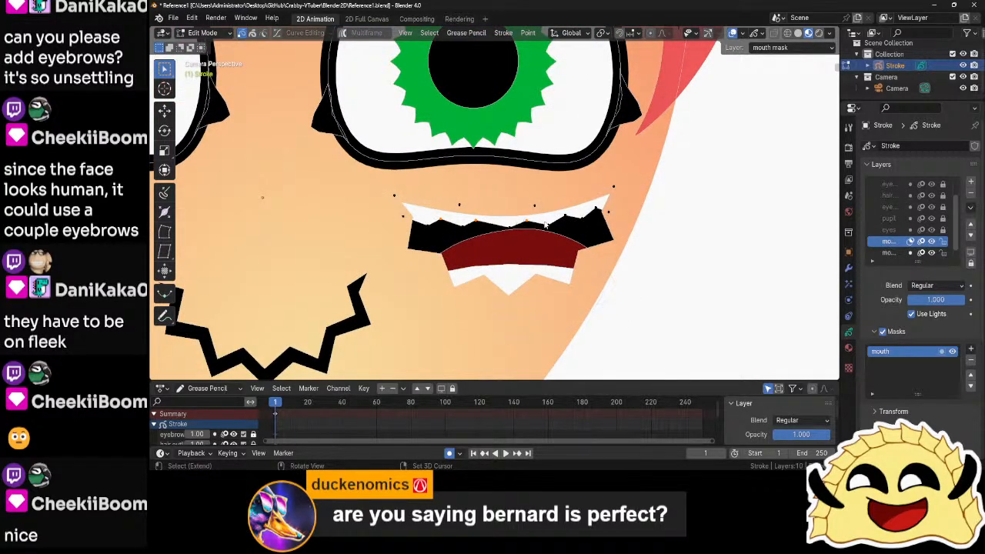
pyautogui.rightClick(566, 230)
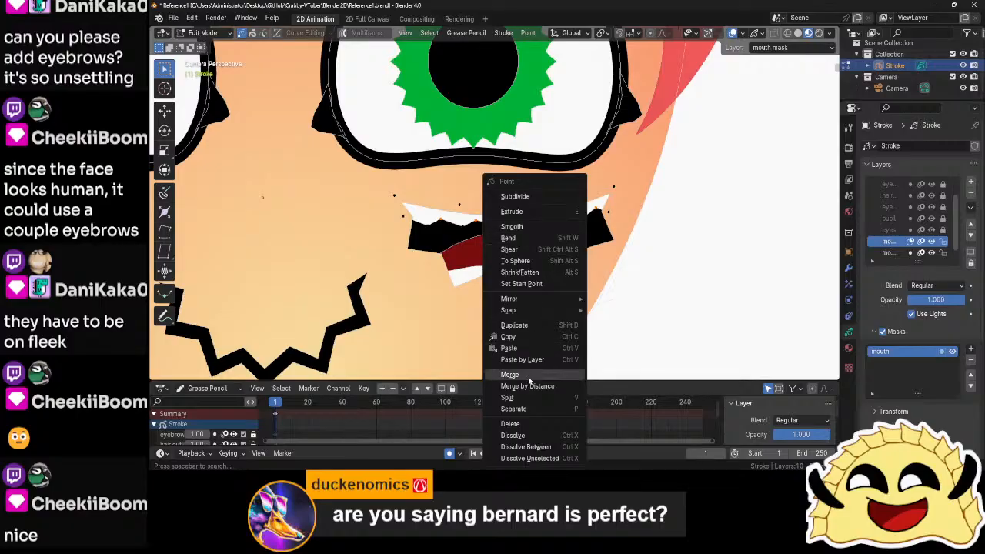
pyautogui.click(521, 435)
# - Smooth the remaining points along the lower edge of the upper teeth and adjust the smoothing repeat count
pyautogui.click(428, 226)
pyautogui.keyDown('shift'); pyautogui.click(464, 227); pyautogui.keyUp('shift')
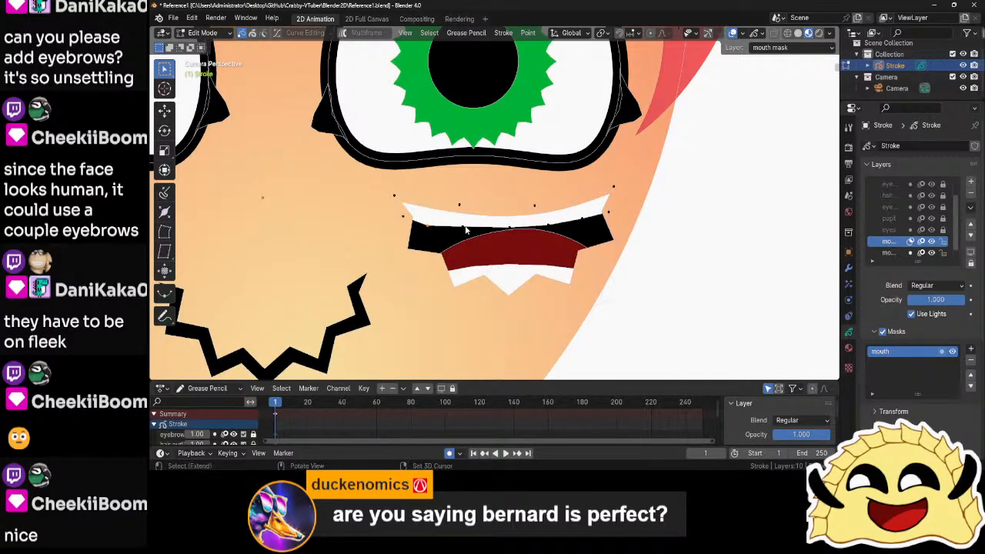
pyautogui.keyDown('shift'); pyautogui.click(507, 228); pyautogui.keyUp('shift')
pyautogui.keyDown('shift'); pyautogui.click(549, 225); pyautogui.keyUp('shift')
pyautogui.keyDown('shift'); pyautogui.click(509, 232); pyautogui.keyUp('shift')
pyautogui.keyDown('shift'); pyautogui.click(510, 228); pyautogui.keyUp('shift')
pyautogui.rightClick(570, 240)
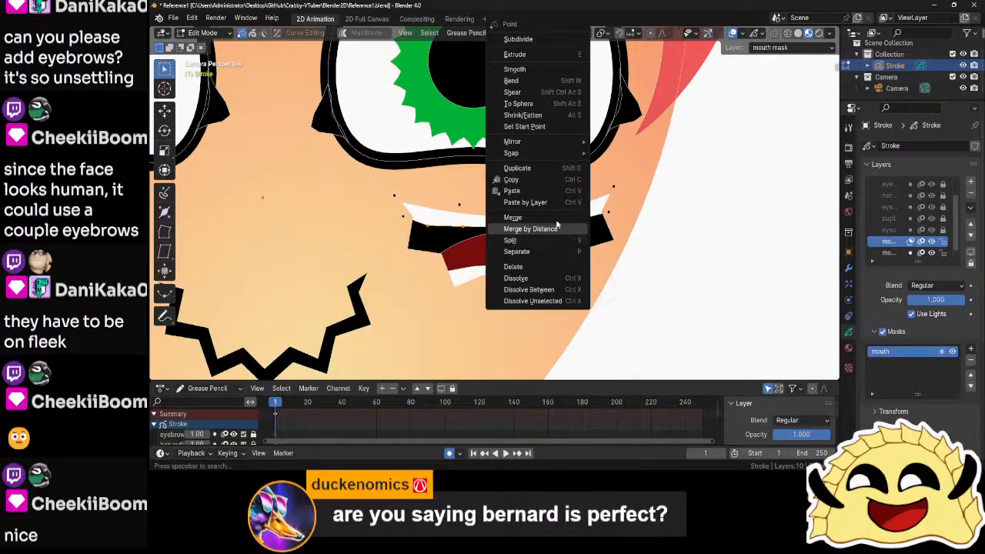
pyautogui.click(538, 69)
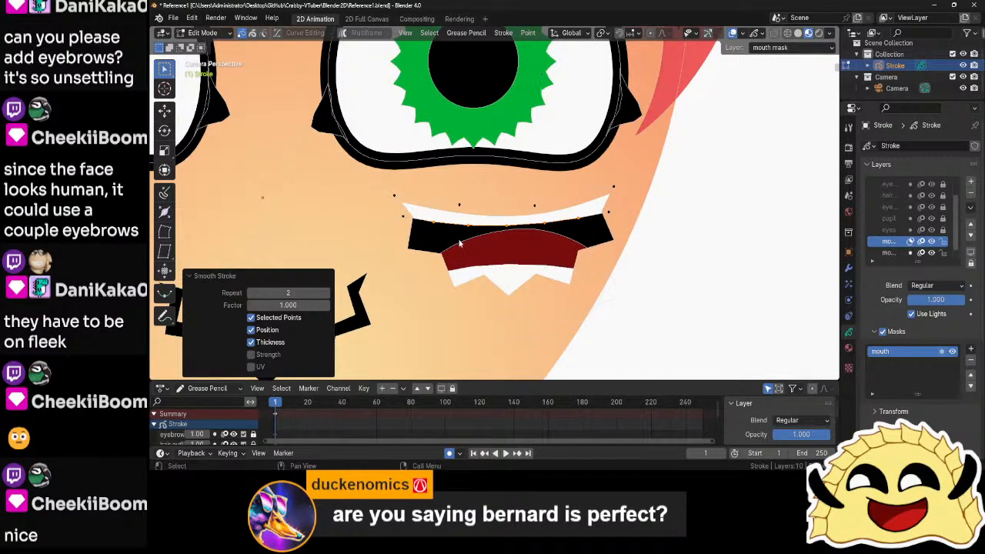
pyautogui.moveTo(281, 293)
pyautogui.mouseDown()
pyautogui.moveTo(291, 293)
pyautogui.moveTo(270, 293)
pyautogui.mouseUp()
# - Examine the reshaped teeth against the face in Object Mode, both close up and from a distance
pyautogui.hotkey('ctrl', 'Tab')
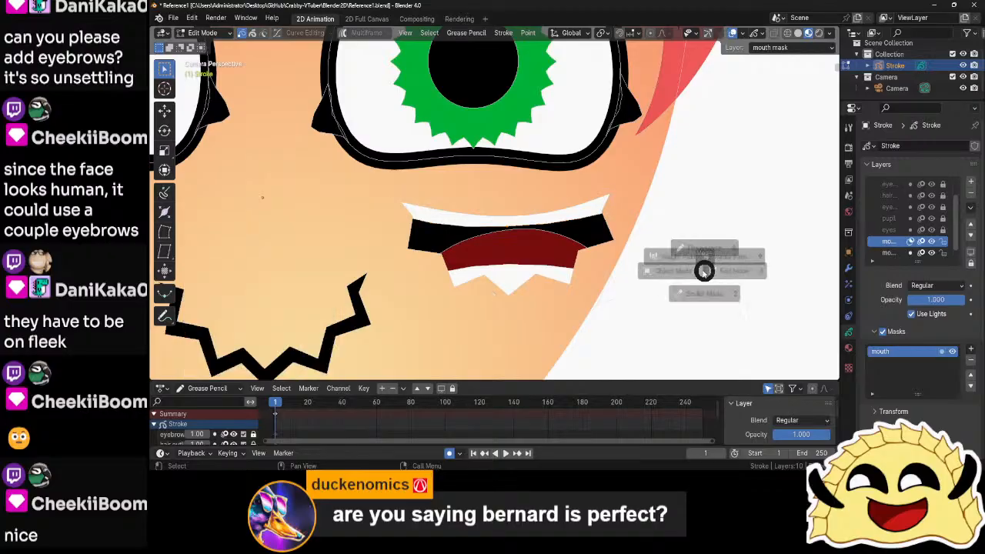
pyautogui.click(699, 276)
pyautogui.scroll(-4, 651, 297)
pyautogui.scroll(-3, 651, 299)
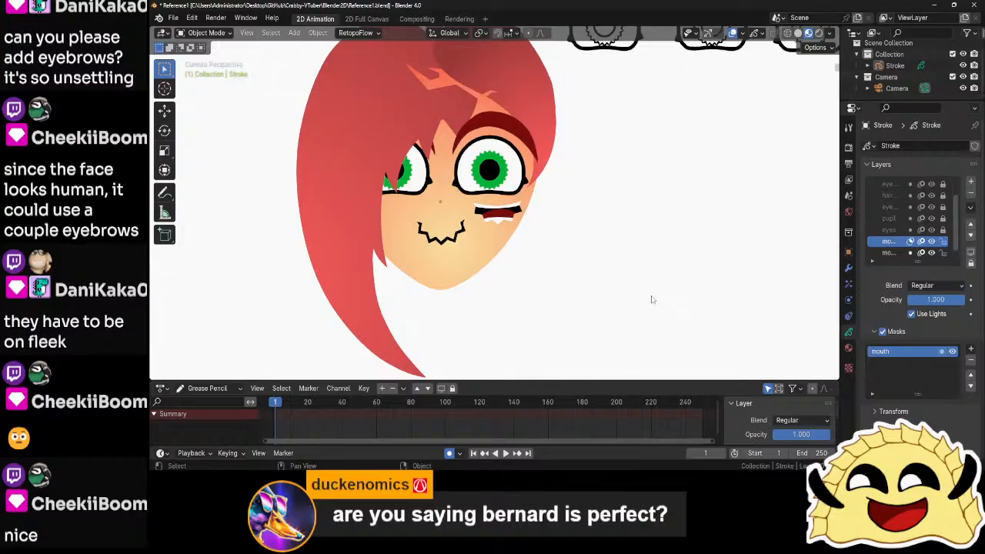
pyautogui.scroll(5, 651, 300)
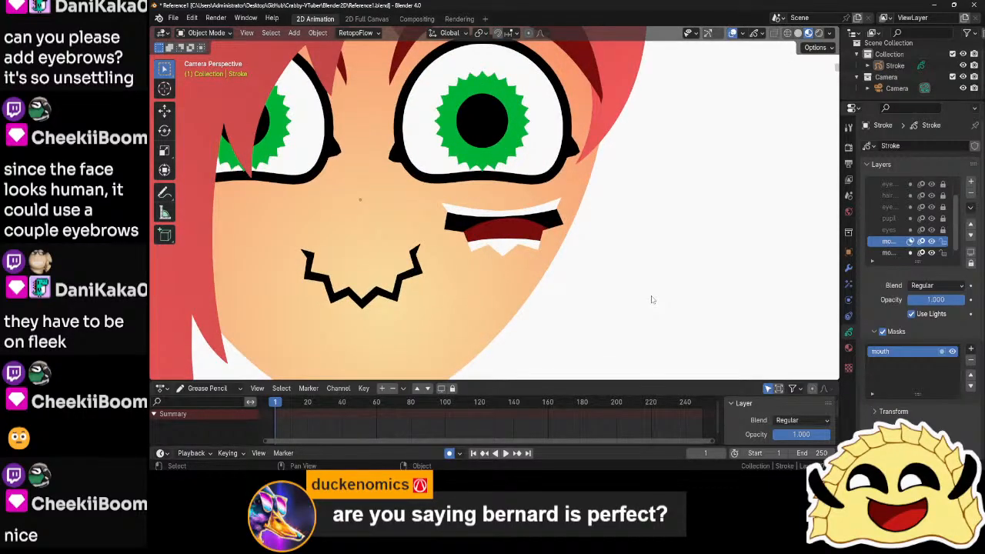
pyautogui.scroll(-5, 651, 300)
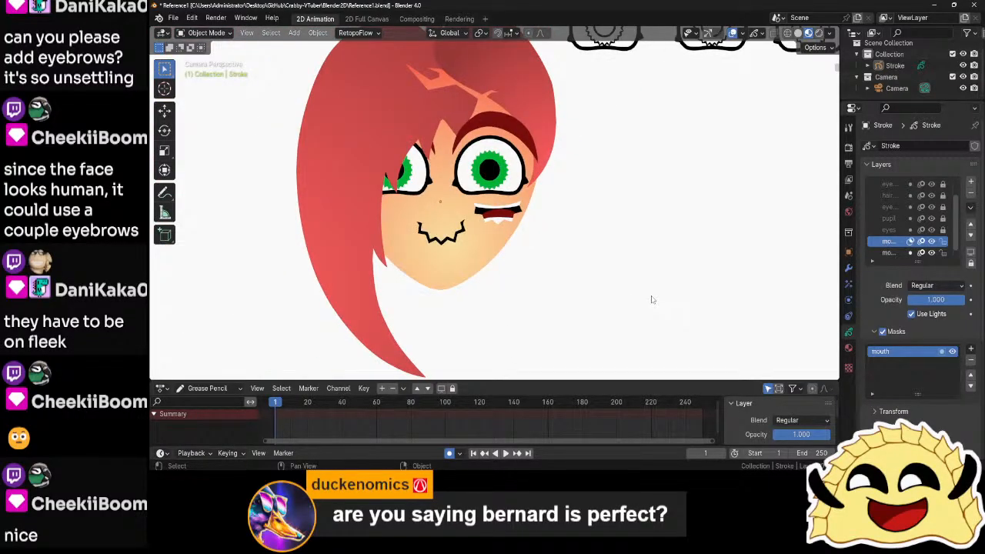
pyautogui.scroll(5, 651, 299)
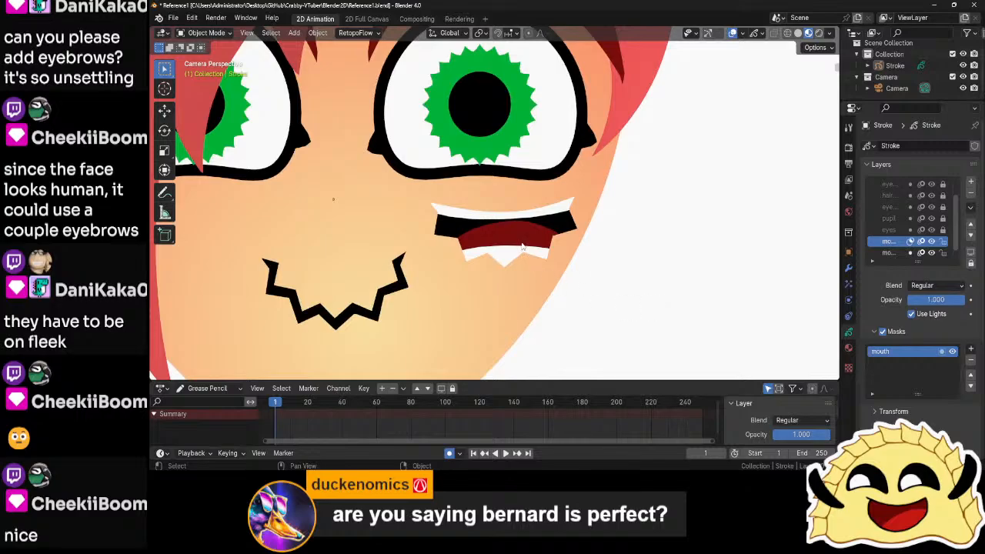
# - Select the whole open-mouth drawing in Edit Mode and move it about 1.34 m along global X, off the face
pyautogui.hotkey('ctrl', 'Tab')
pyautogui.click(526, 213)
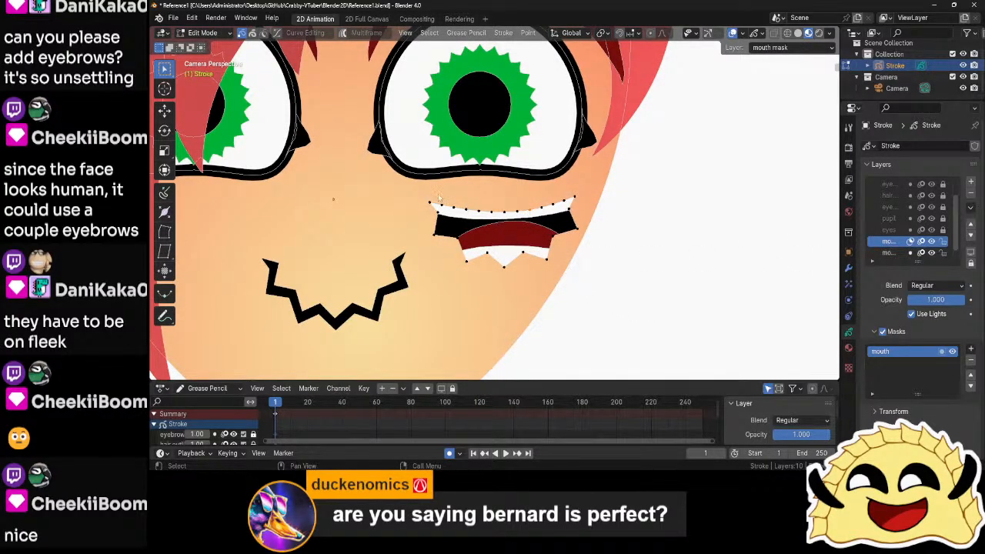
pyautogui.moveTo(428, 193); pyautogui.dragTo(469, 310)
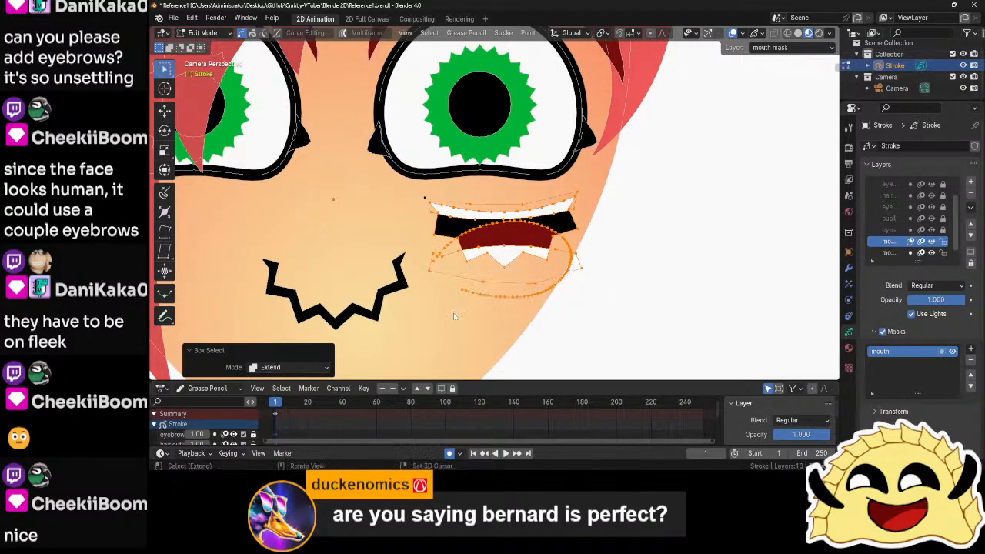
pyautogui.scroll(-3, 550, 269)
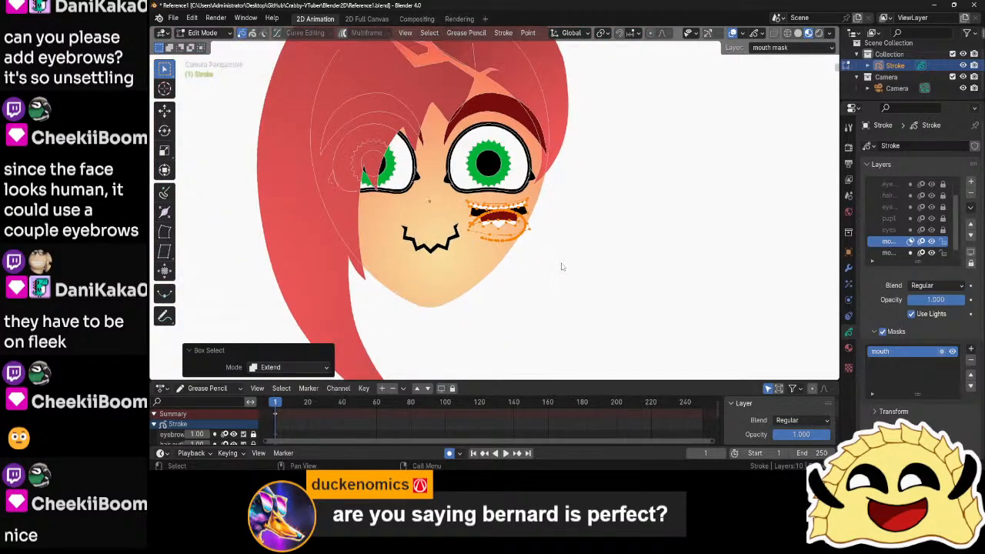
pyautogui.press('g')
pyautogui.press('x')
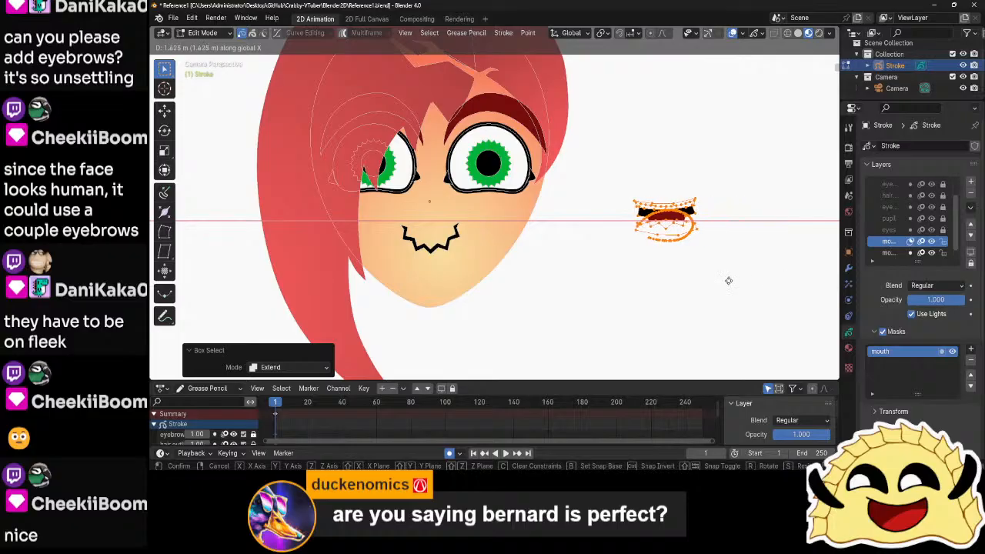
pyautogui.click(724, 287)
# - Make the headoutline layer active and choose the Circle tool in Draw Mode
pyautogui.scroll(3, 724, 287)
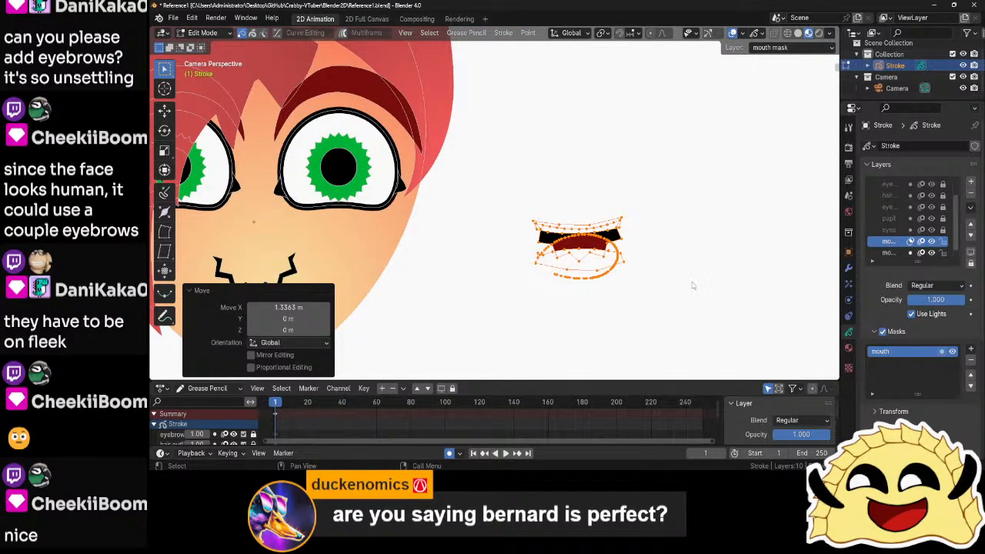
pyautogui.click(889, 252)
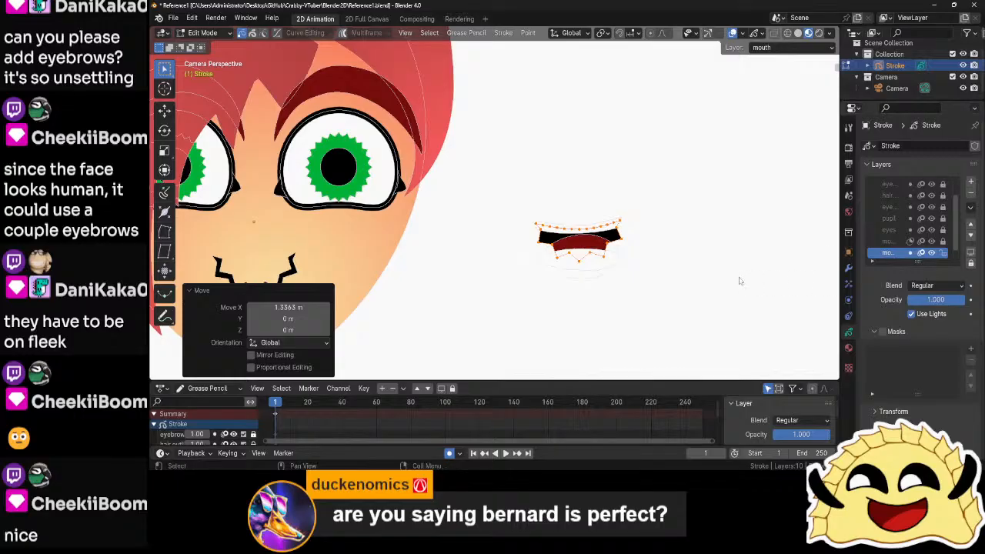
pyautogui.scroll(-1, 879, 233)
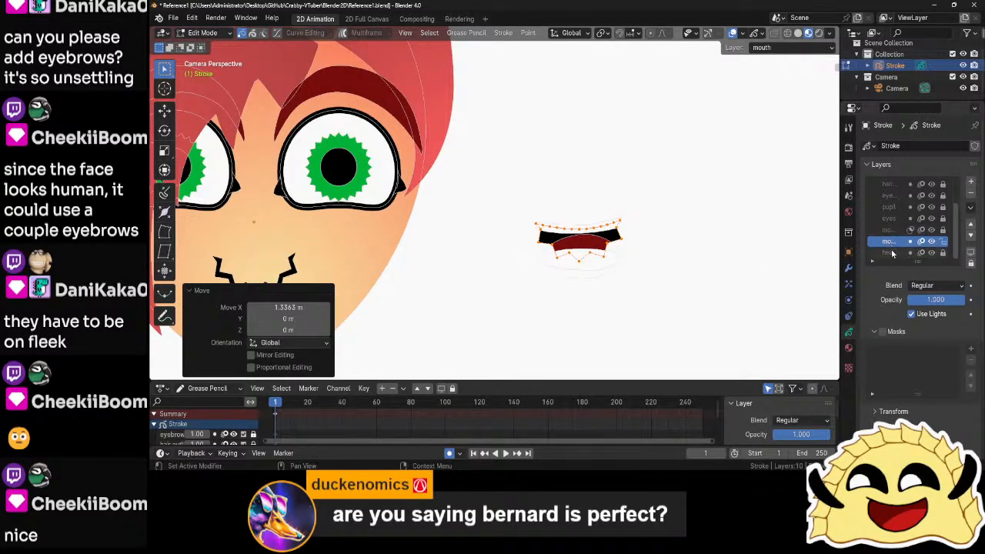
pyautogui.click(892, 253)
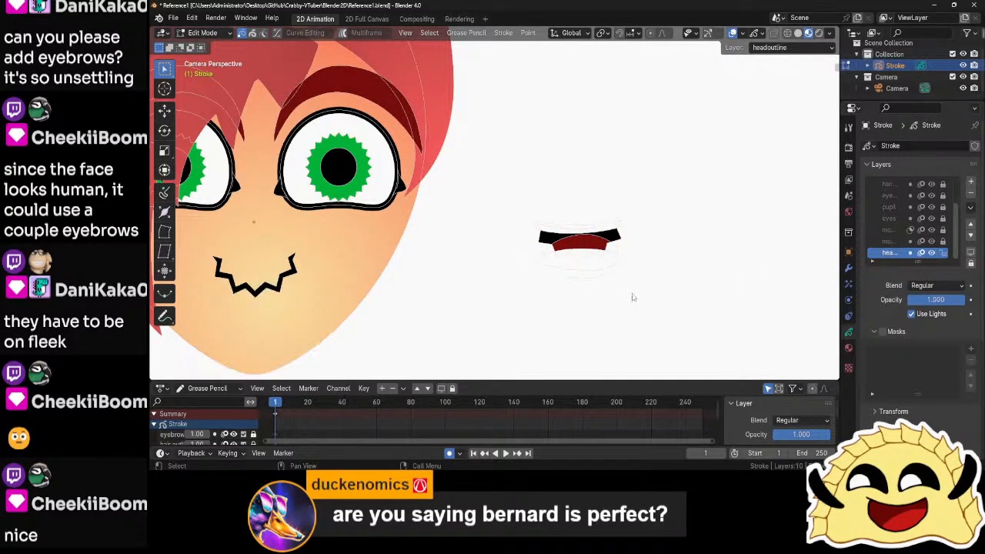
pyautogui.hotkey('ctrl', 'Tab')
pyautogui.click(611, 276)
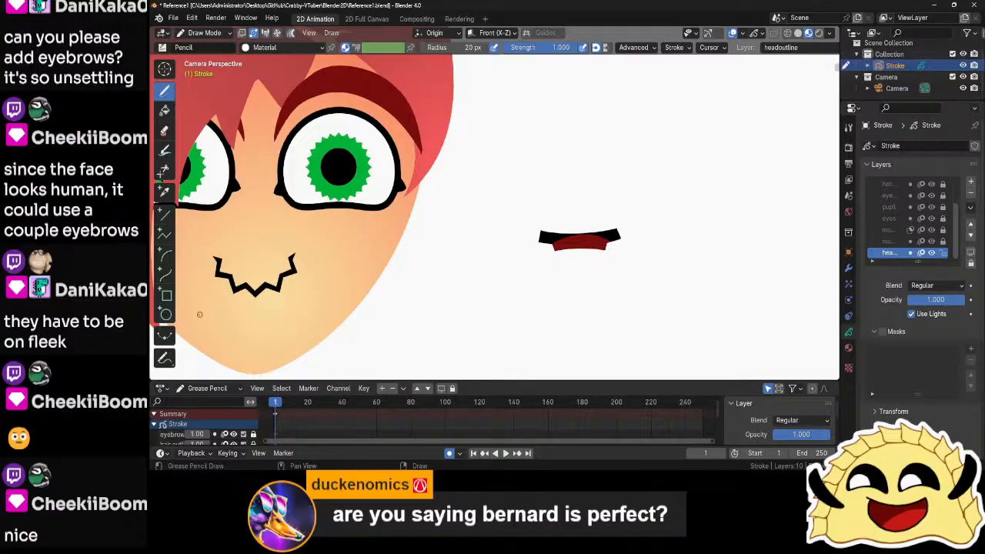
pyautogui.click(166, 314)
pyautogui.moveTo(513, 214); pyautogui.dragTo(635, 268)
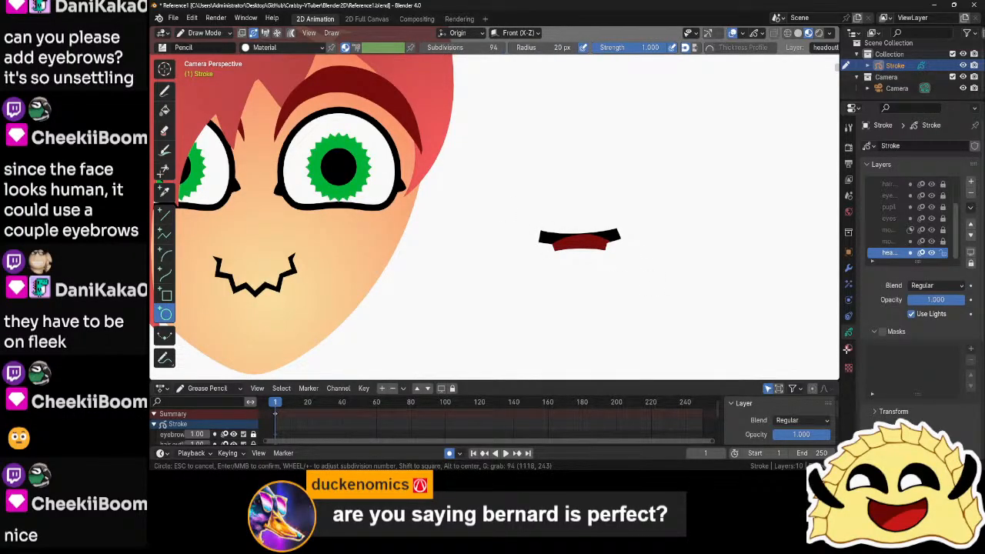
pyautogui.press('Return')
pyautogui.press('Tab')
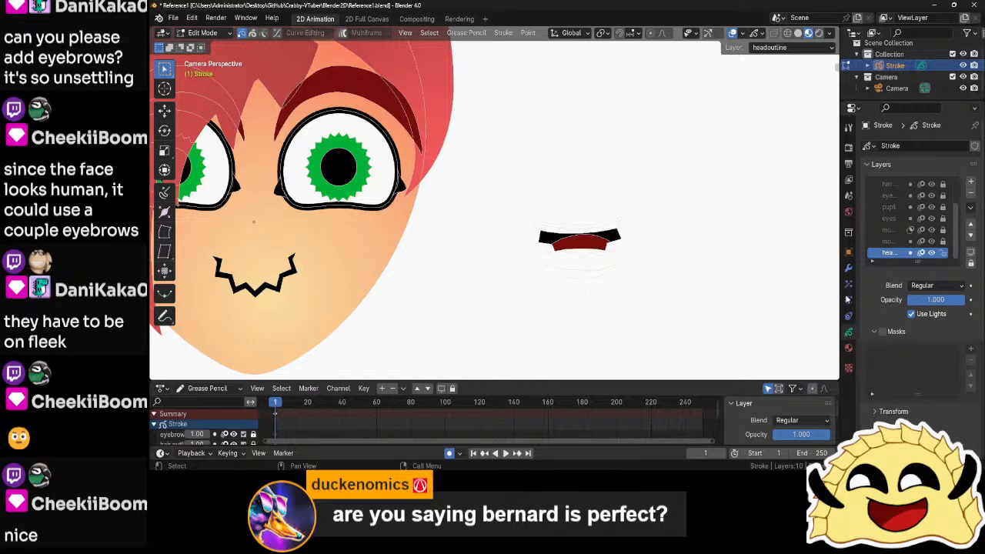
# - Draw a filled ellipse with Material.003 behind the open mouth beside the face, covering the mouth's full width
pyautogui.click(849, 347)
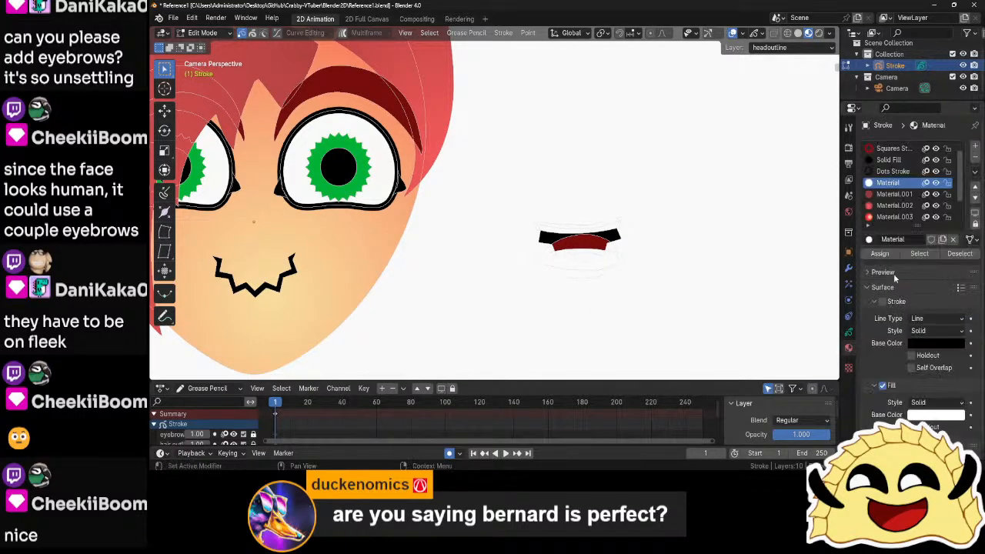
pyautogui.scroll(-3, 893, 185)
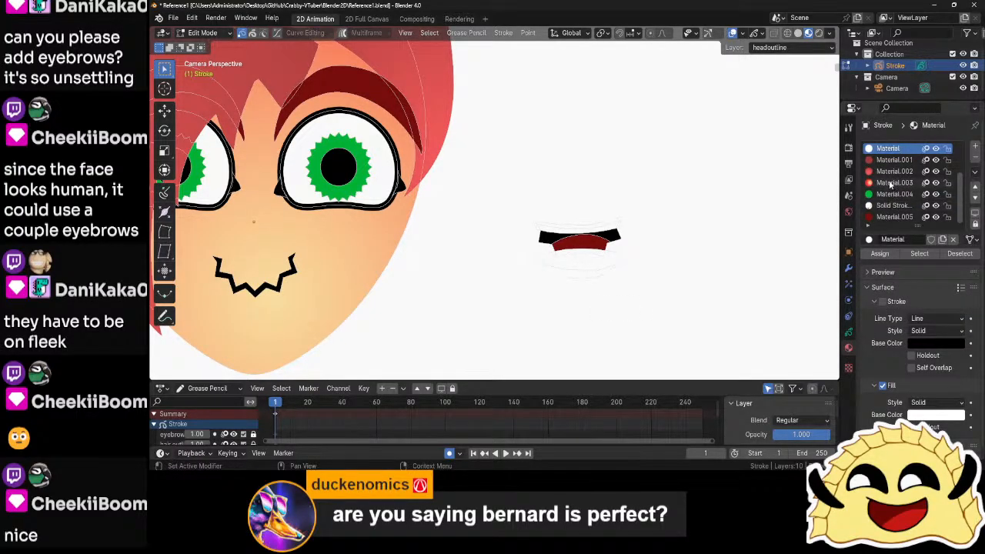
pyautogui.click(892, 183)
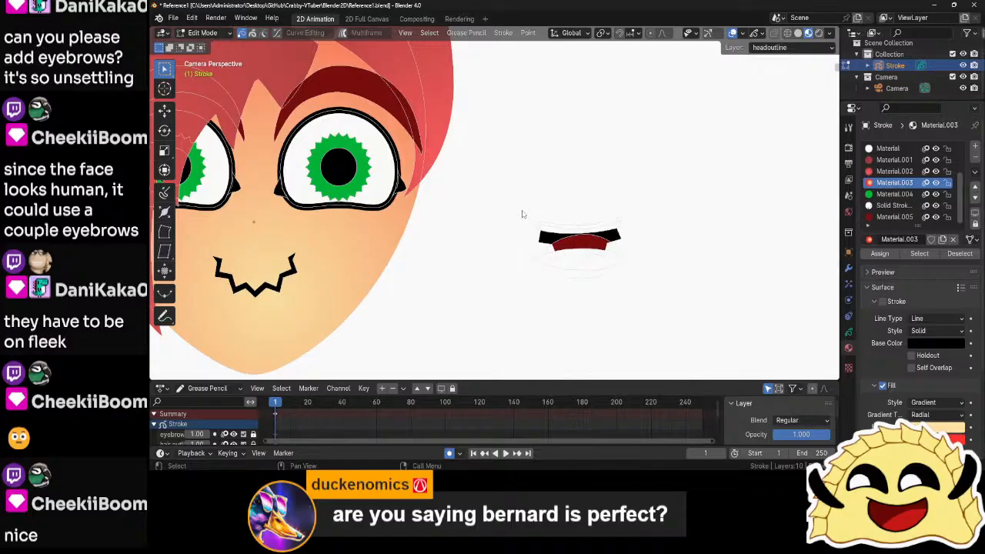
pyautogui.press('Tab')
pyautogui.moveTo(530, 204)
pyautogui.mouseDown()
pyautogui.moveTo(605, 267)
pyautogui.moveTo(630, 273)
pyautogui.mouseUp()
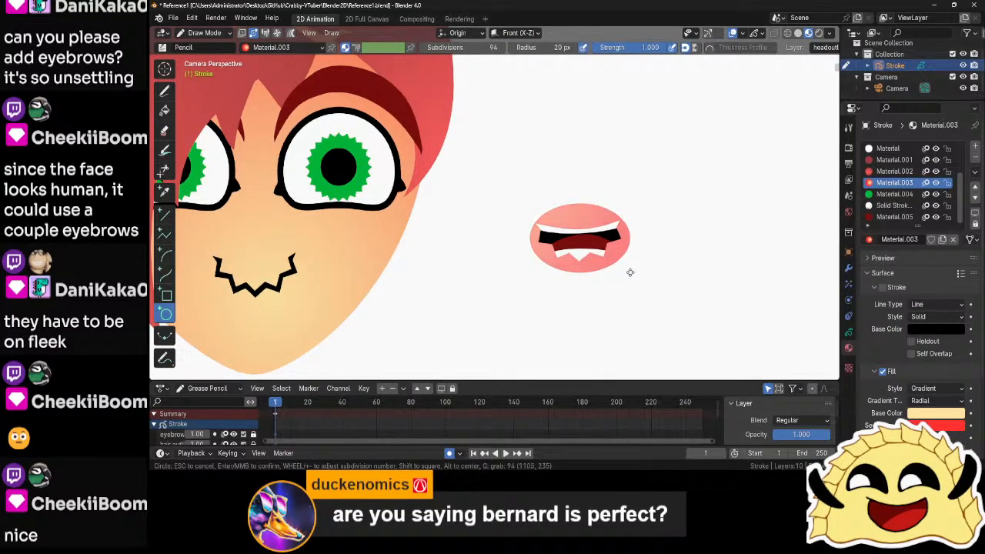
pyautogui.press('Return')
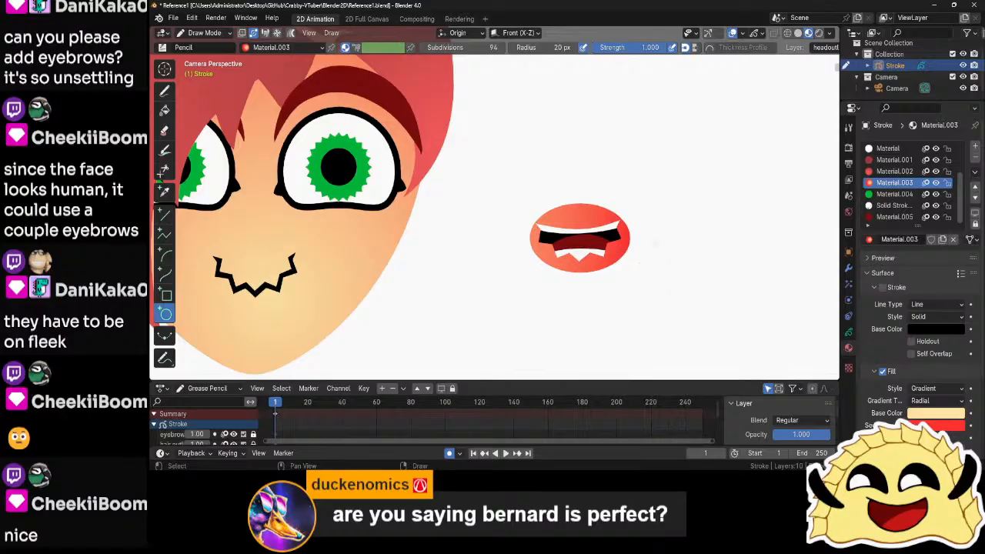
# - Examine the mouth on its new backdrop beside the face, close up, from a distance and in Object Mode
pyautogui.scroll(-4, 656, 243)
pyautogui.scroll(5, 657, 243)
pyautogui.press('Tab')
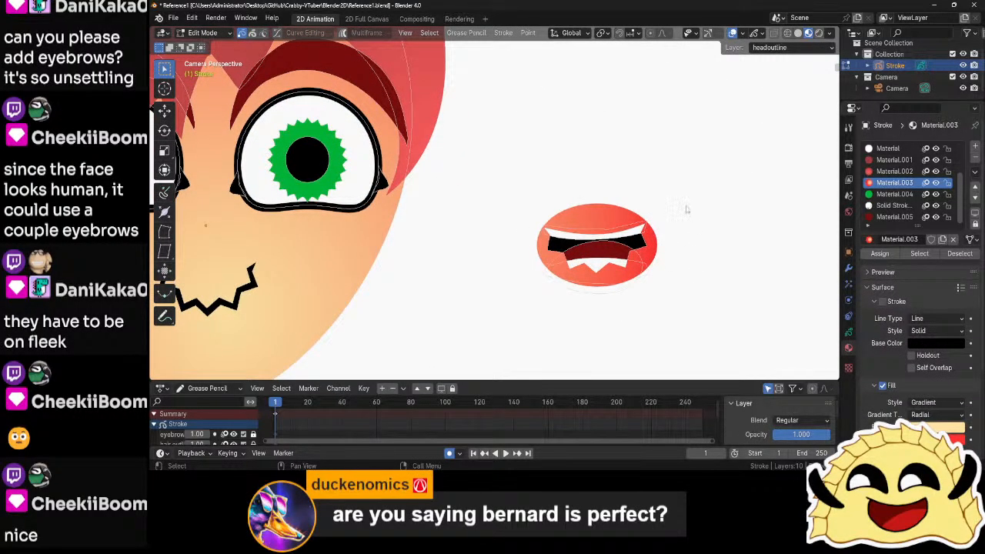
pyautogui.click(849, 332)
pyautogui.scroll(-8, 627, 226)
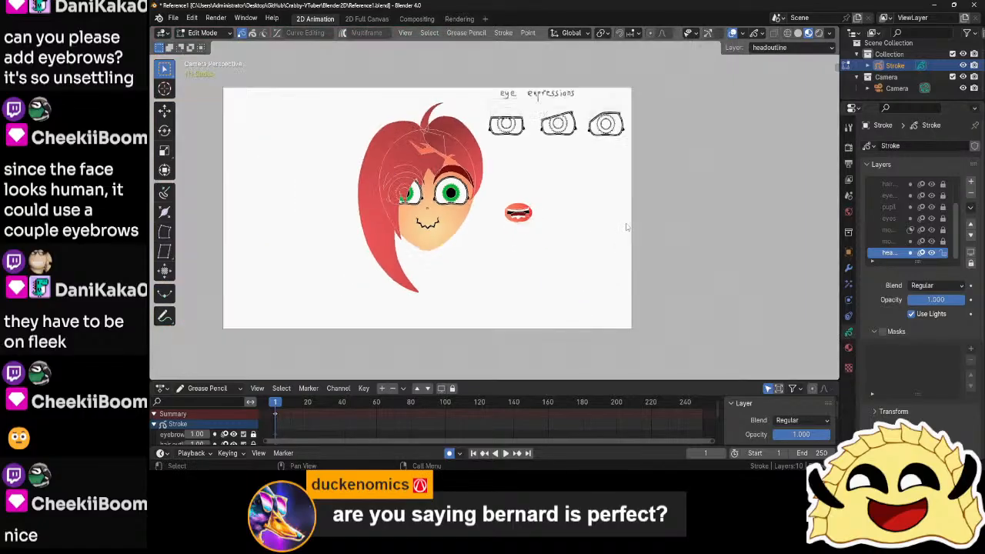
pyautogui.scroll(2, 627, 226)
pyautogui.hotkey('ctrl', 'Tab')
pyautogui.click(587, 217)
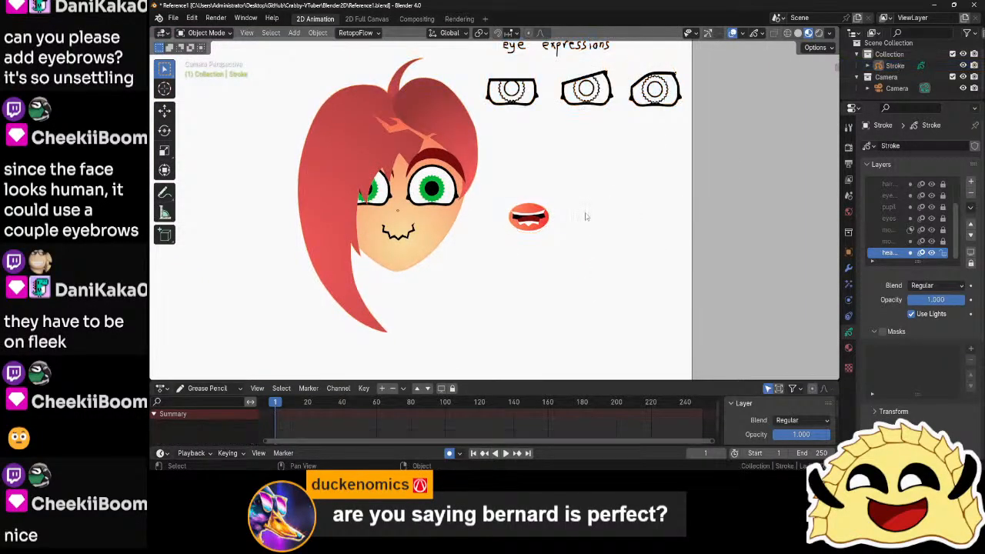
# - Unlock both mouth layers, select the mouth with its backdrop and move it about 0.17 m in X and 0.79 m in Z
pyautogui.hotkey('ctrl', 'Tab')
pyautogui.moveTo(607, 183); pyautogui.dragTo(479, 256)
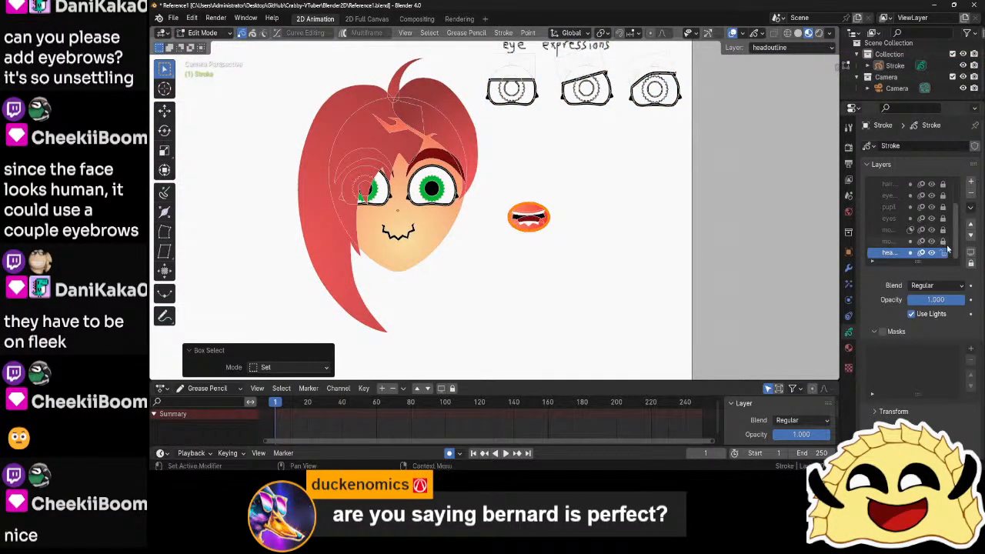
pyautogui.moveTo(943, 242); pyautogui.dragTo(943, 230)
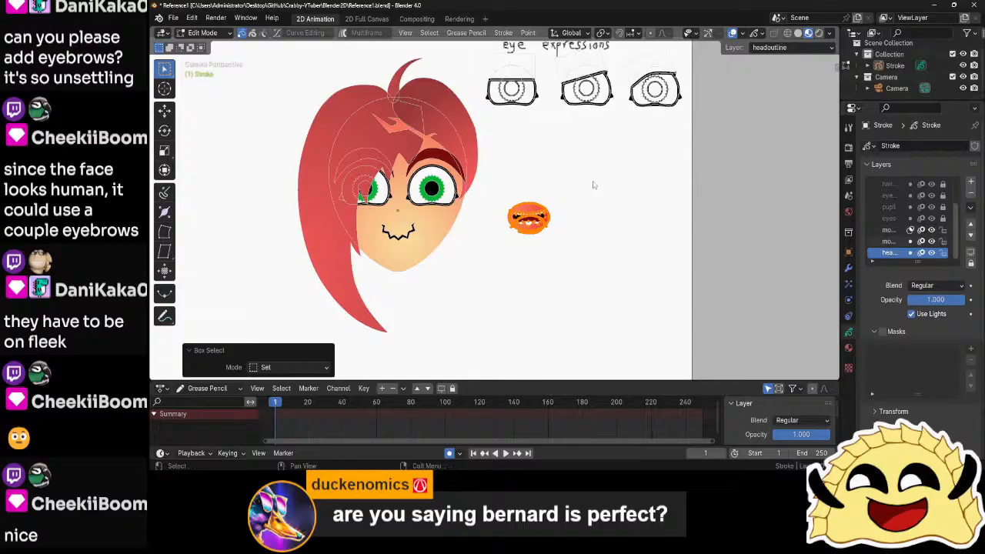
pyautogui.press('g')
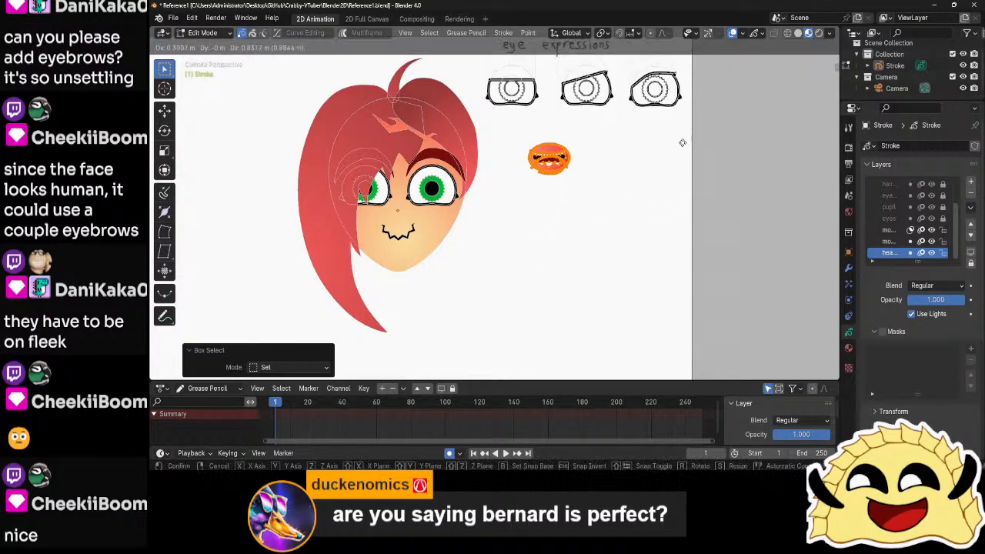
pyautogui.click(676, 151)
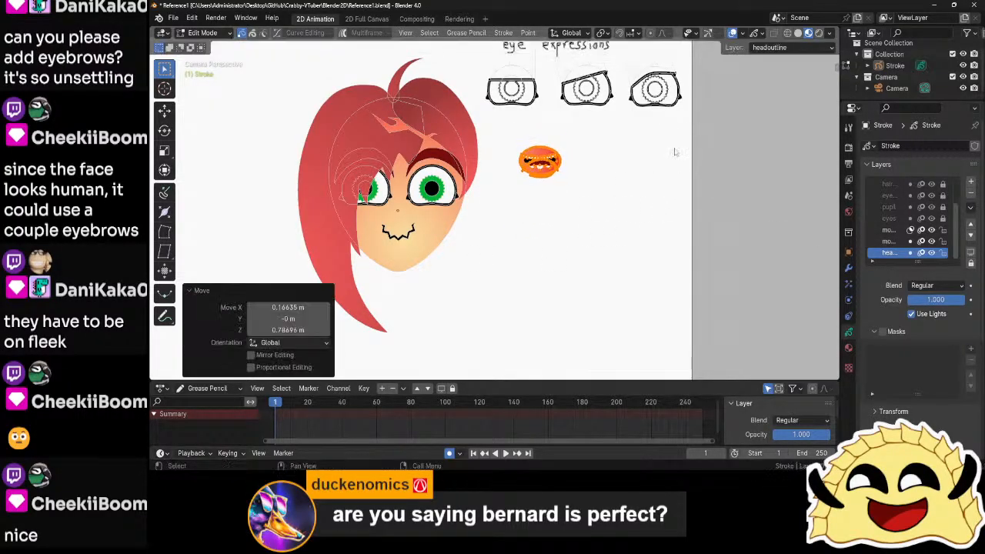
# - Add a material slot using Material.003, set its fill style to Solid and check the flat skin color in Object Mode
pyautogui.scroll(4, 656, 192)
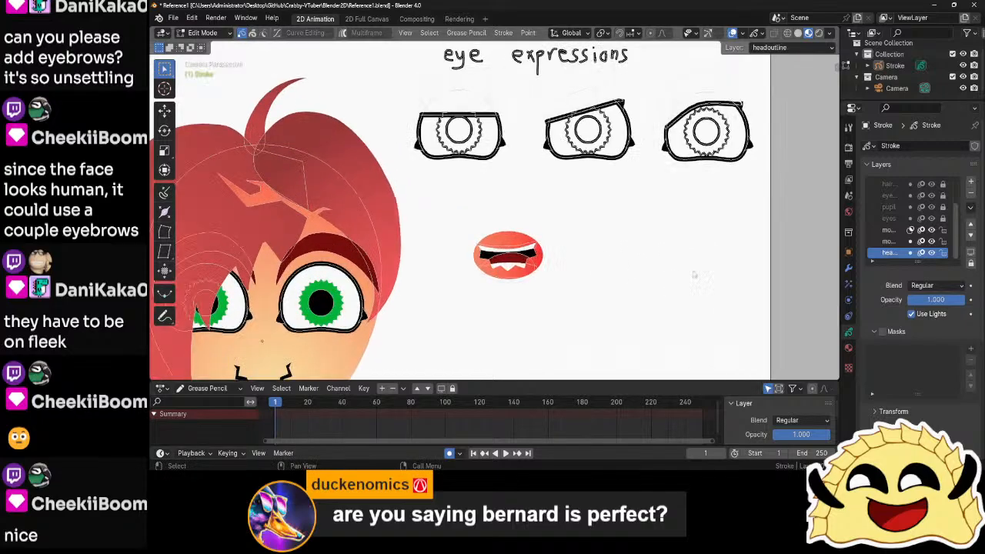
pyautogui.click(849, 348)
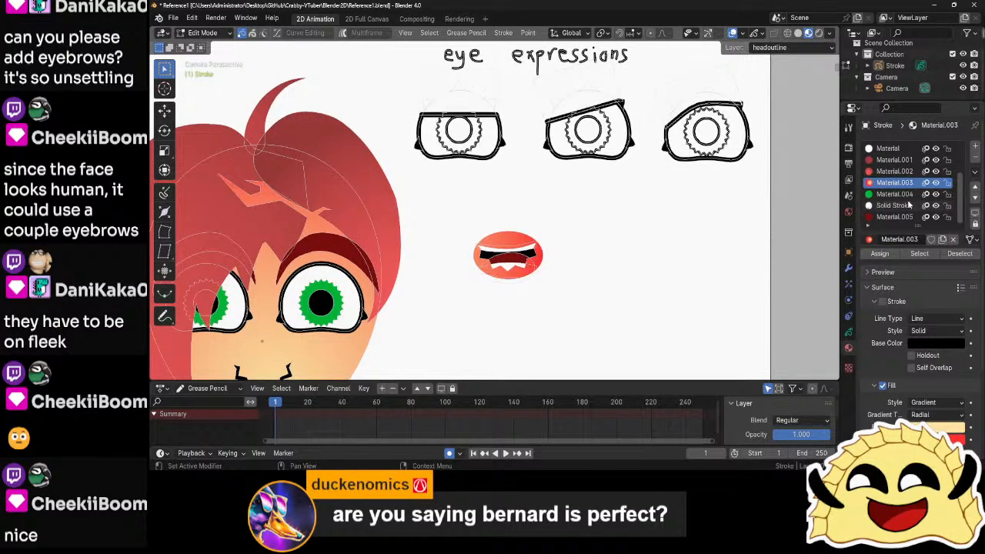
pyautogui.click(975, 145)
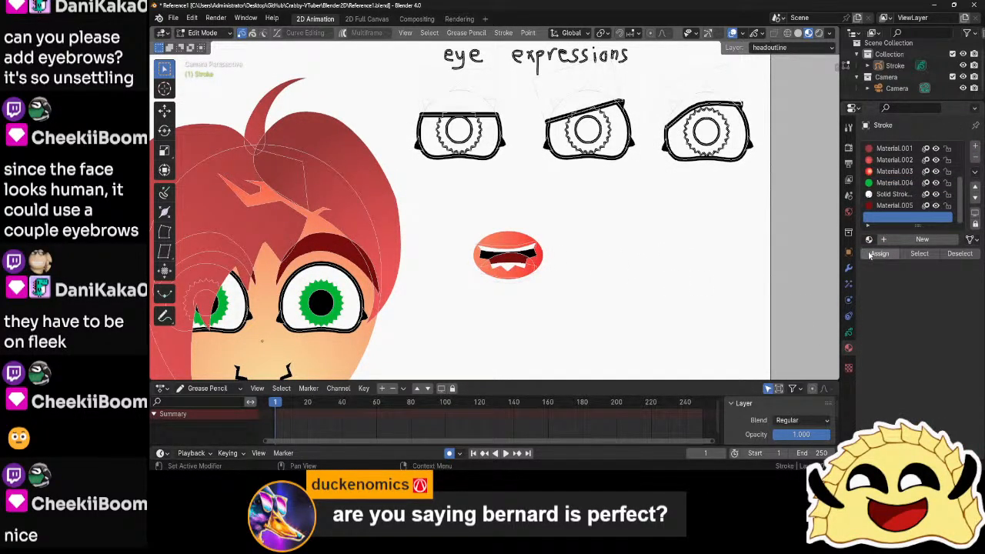
pyautogui.click(869, 240)
pyautogui.click(792, 296)
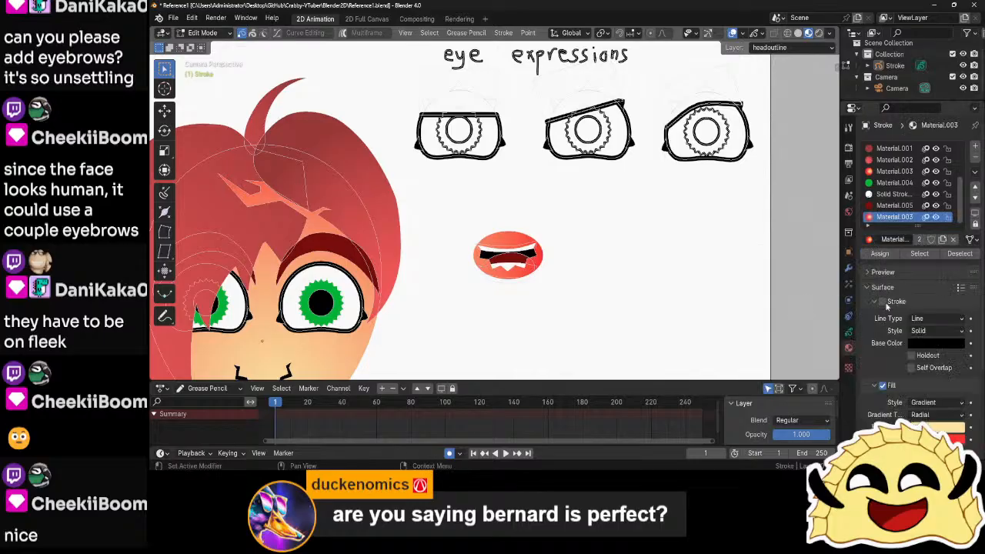
pyautogui.click(931, 401)
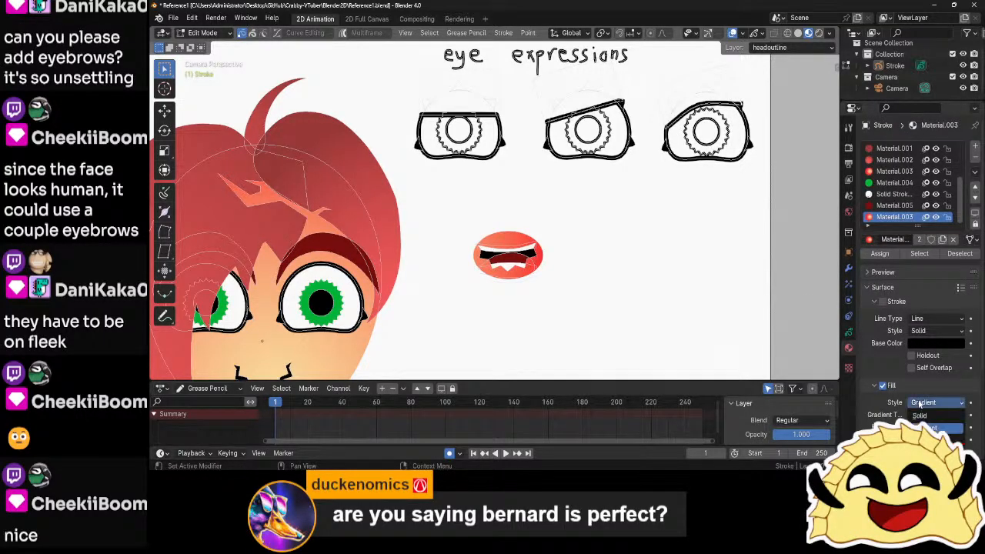
pyautogui.click(923, 416)
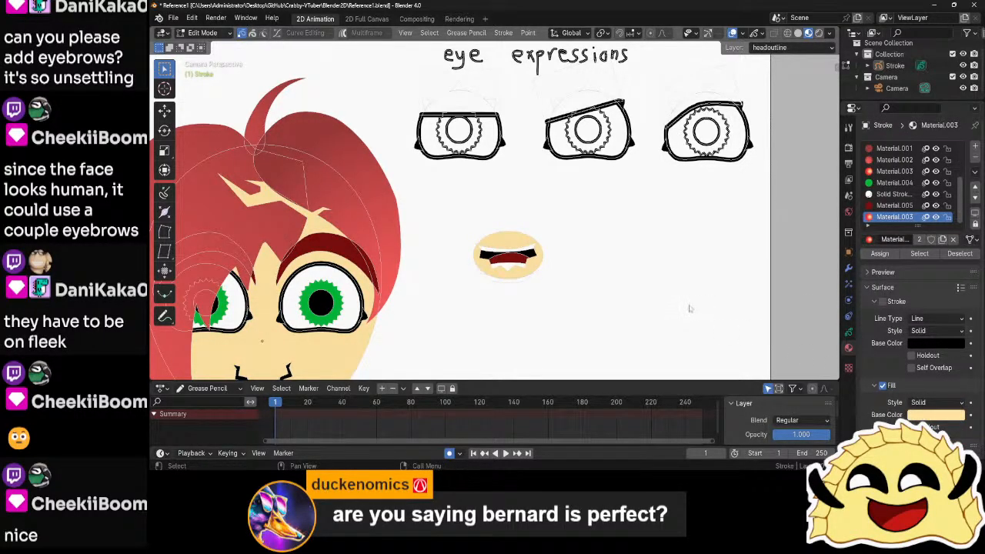
pyautogui.press('Tab')
pyautogui.scroll(-7, 631, 273)
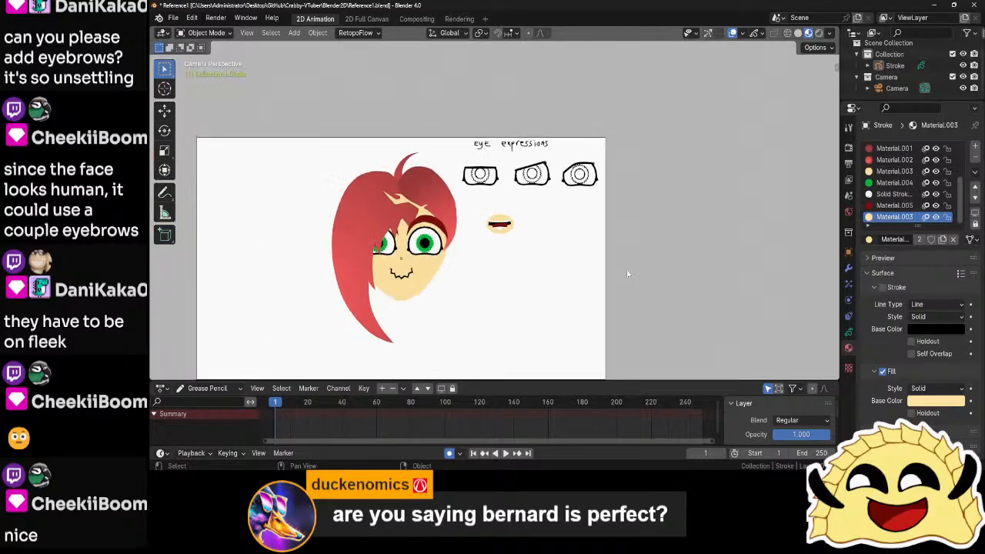
pyautogui.scroll(8, 627, 274)
# - Select the mouth and its backdrop in Edit Mode and move them about -0.32 m in X and 0.12 m in Z
pyautogui.click(849, 331)
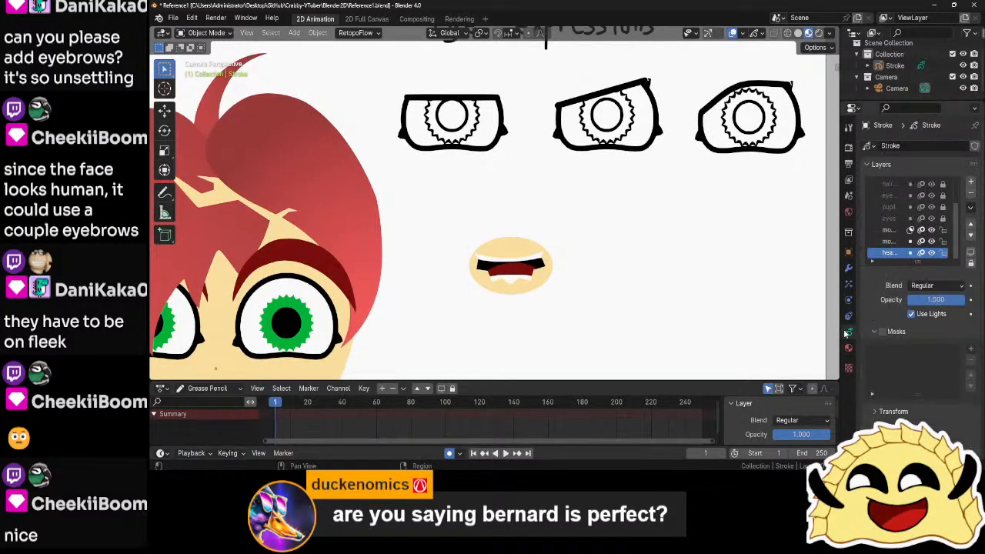
pyautogui.moveTo(605, 203); pyautogui.dragTo(443, 321)
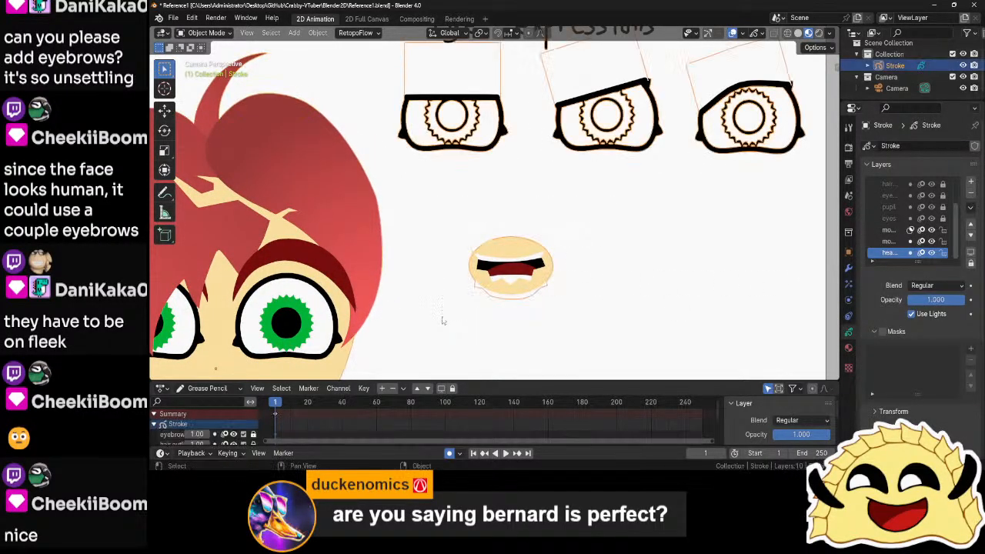
pyautogui.press('Tab')
pyautogui.moveTo(625, 224); pyautogui.dragTo(451, 327)
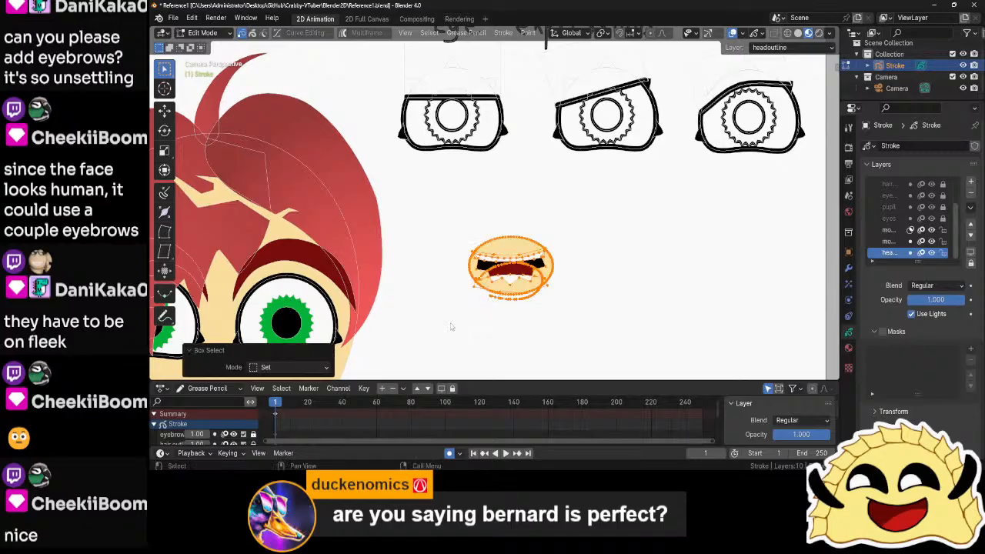
pyautogui.press('g')
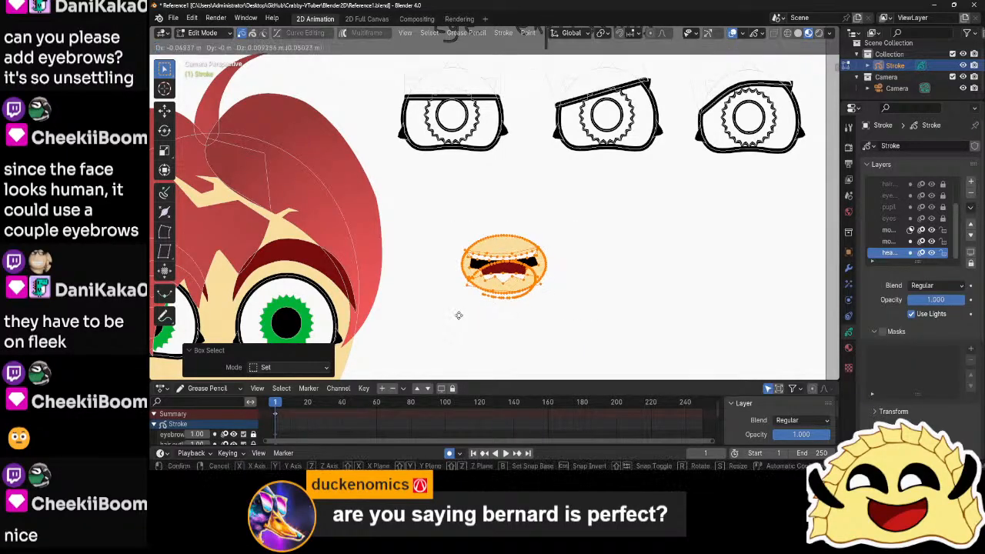
pyautogui.click(426, 303)
# - Duplicate the mouth with its backdrop about 0.96 m along global X and check the pair in Object Mode
pyautogui.hotkey('shift', 'd')
pyautogui.press('x')
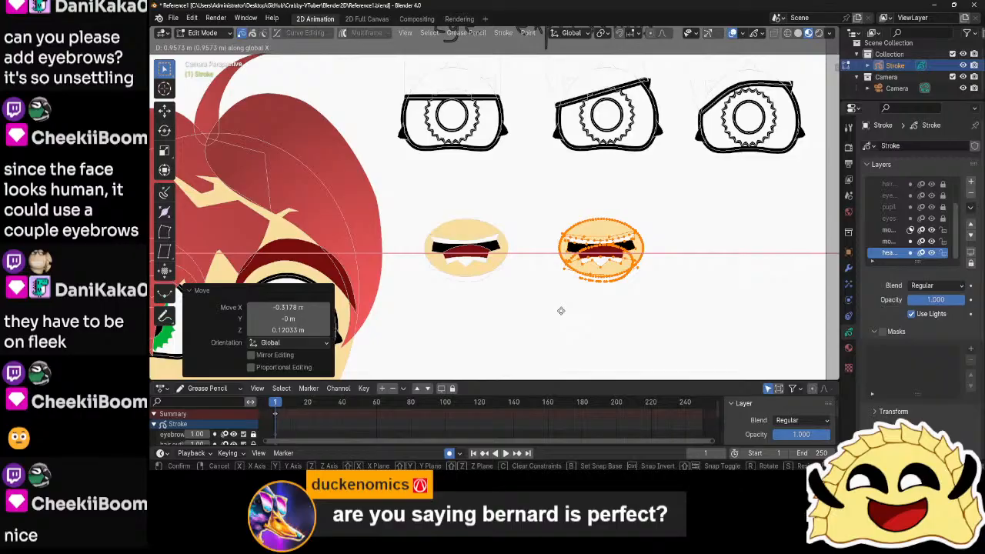
pyautogui.click(561, 311)
pyautogui.press('Tab')
pyautogui.hotkey('ctrl', 'Tab')
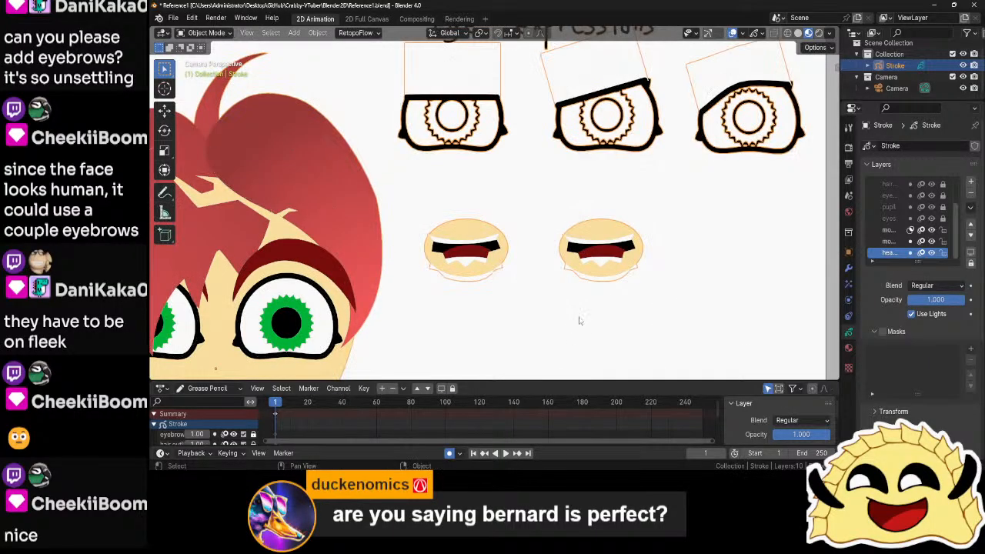
pyautogui.scroll(-7, 580, 320)
pyautogui.scroll(3, 507, 177)
# - Switch the Grease Pencil object to Edit Mode and make the eyebrows examples layer active
pyautogui.hotkey('ctrl', 'Tab')
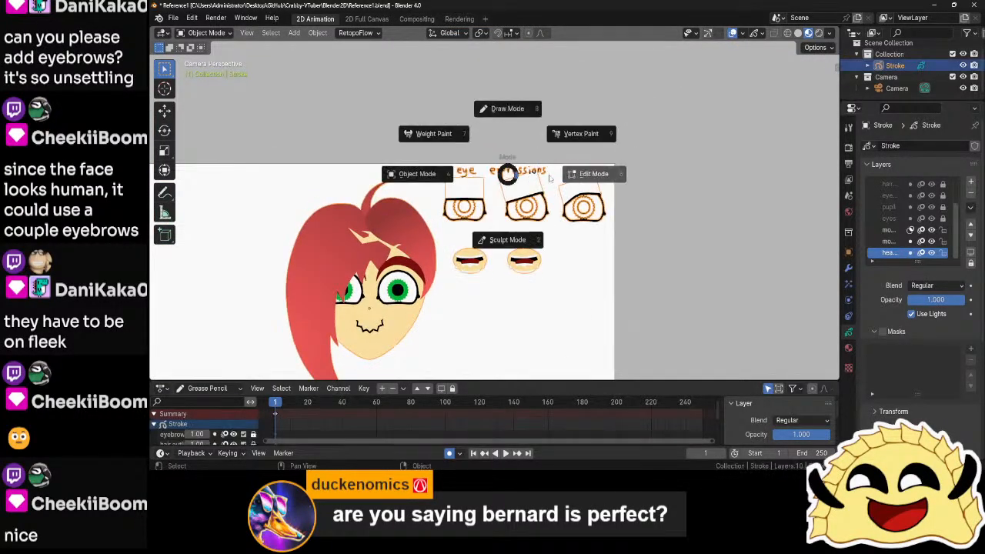
pyautogui.click(549, 178)
pyautogui.click(482, 189)
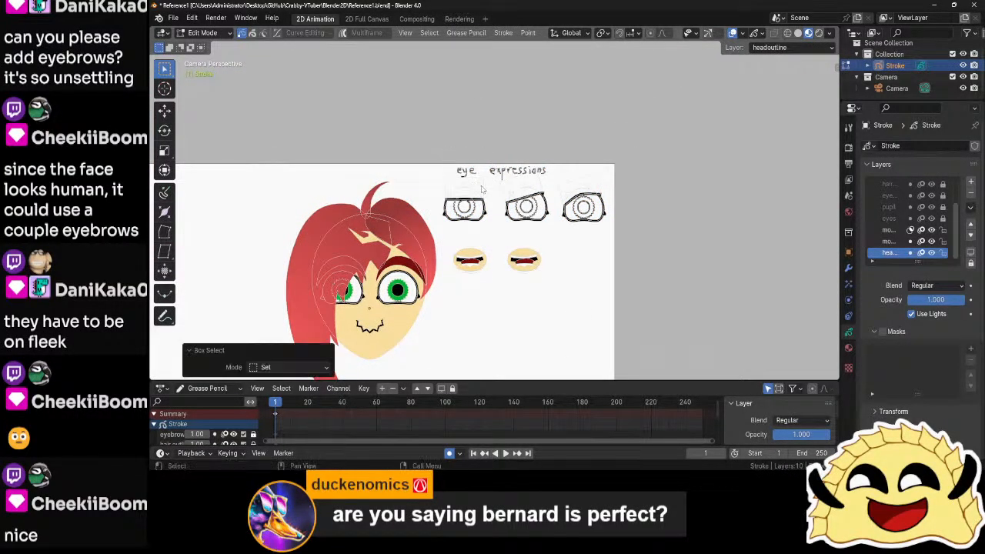
pyautogui.click(895, 220)
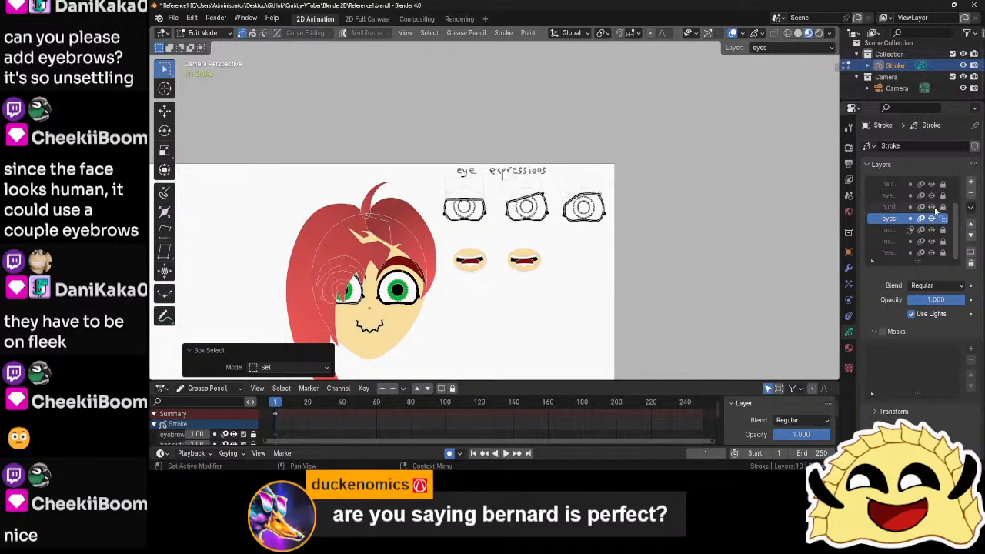
pyautogui.click(893, 195)
# - Select only the strokes of the word "eye" in the heading above the eye expressions and delete them
pyautogui.scroll(4, 457, 158)
pyautogui.hotkey('ctrl', 'Tab')
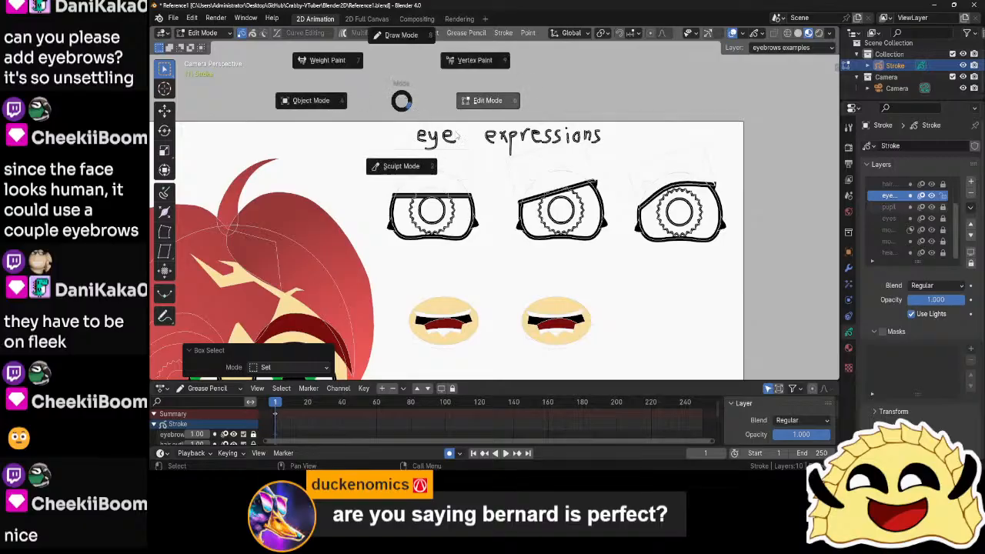
pyautogui.click(496, 105)
pyautogui.moveTo(413, 108); pyautogui.dragTo(462, 156)
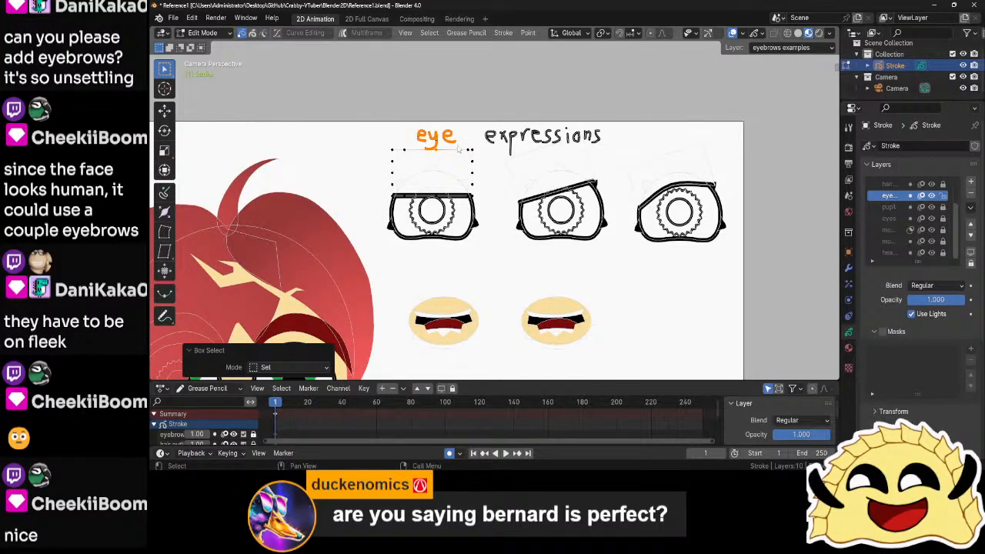
pyautogui.scroll(6, 459, 151)
pyautogui.press('b')
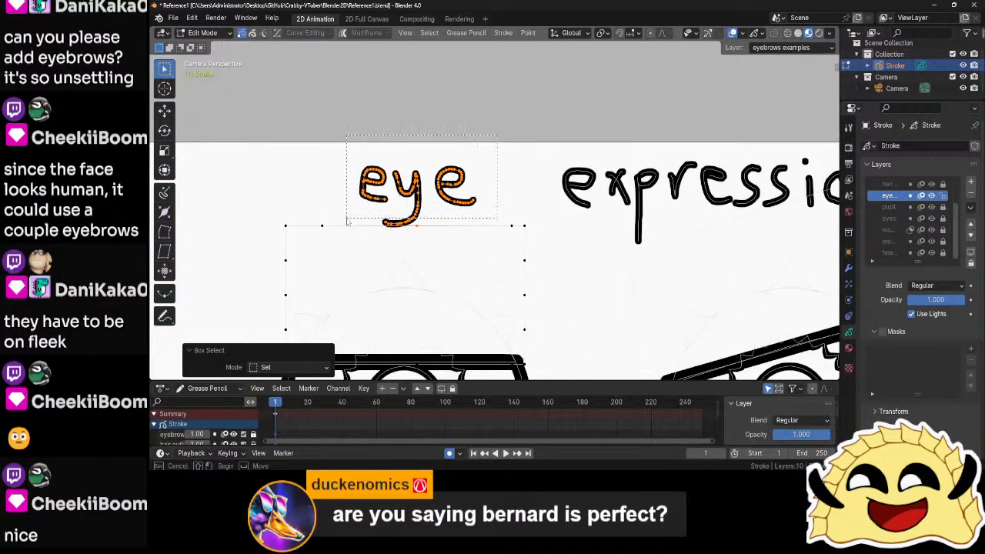
pyautogui.moveTo(347, 218); pyautogui.dragTo(333, 218)
pyautogui.keyDown('shift'); pyautogui.moveTo(404, 221); pyautogui.dragTo(400, 220); pyautogui.keyUp('shift')
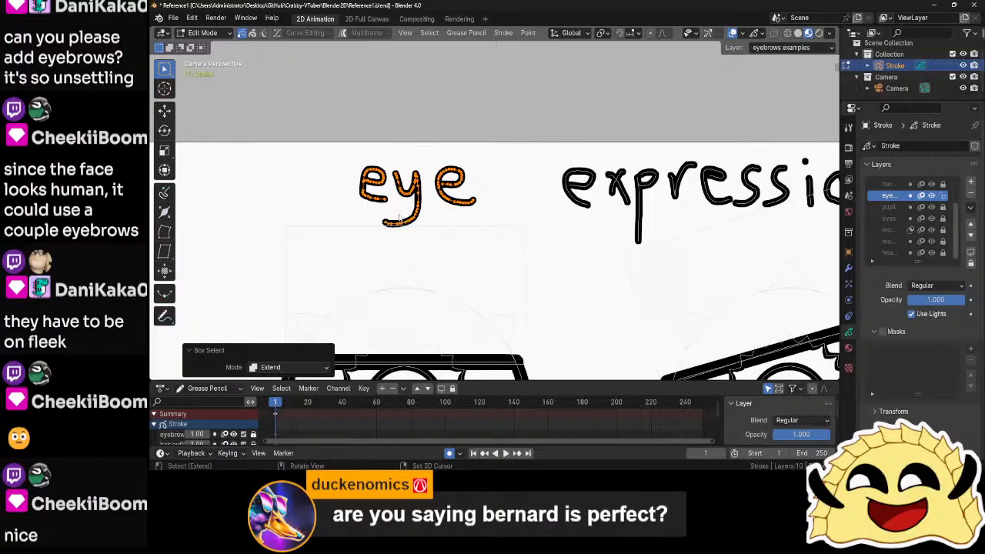
pyautogui.press('x')
pyautogui.click(399, 218)
# - Select the word "expressions" without the eyelid outlines and move it about -1.12 m in X
pyautogui.scroll(-5, 500, 192)
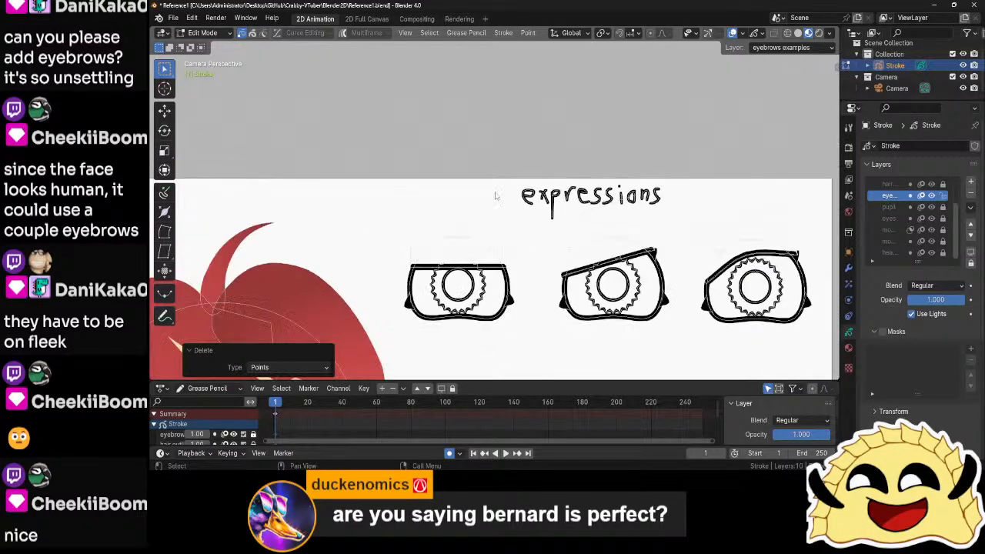
pyautogui.press('b')
pyautogui.moveTo(502, 182); pyautogui.dragTo(680, 224)
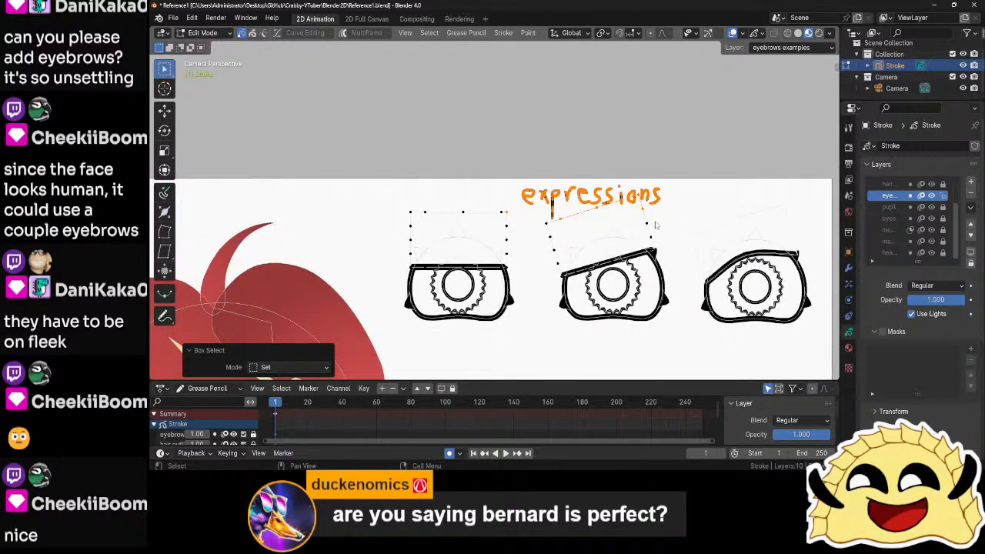
pyautogui.scroll(2, 531, 221)
pyautogui.keyDown('shift'); pyautogui.click(592, 231); pyautogui.keyUp('shift')
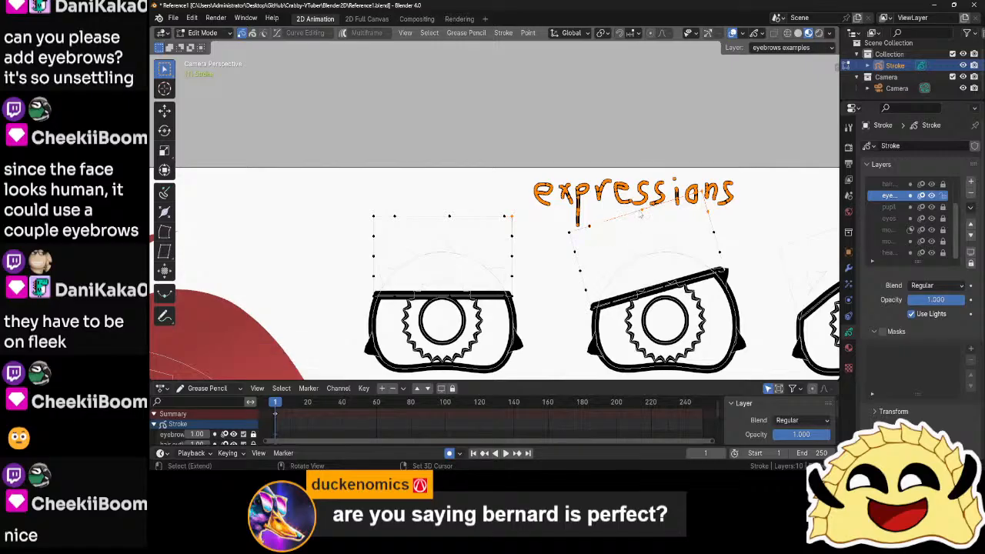
pyautogui.keyDown('shift'); pyautogui.click(641, 212); pyautogui.keyUp('shift')
pyautogui.press('g')
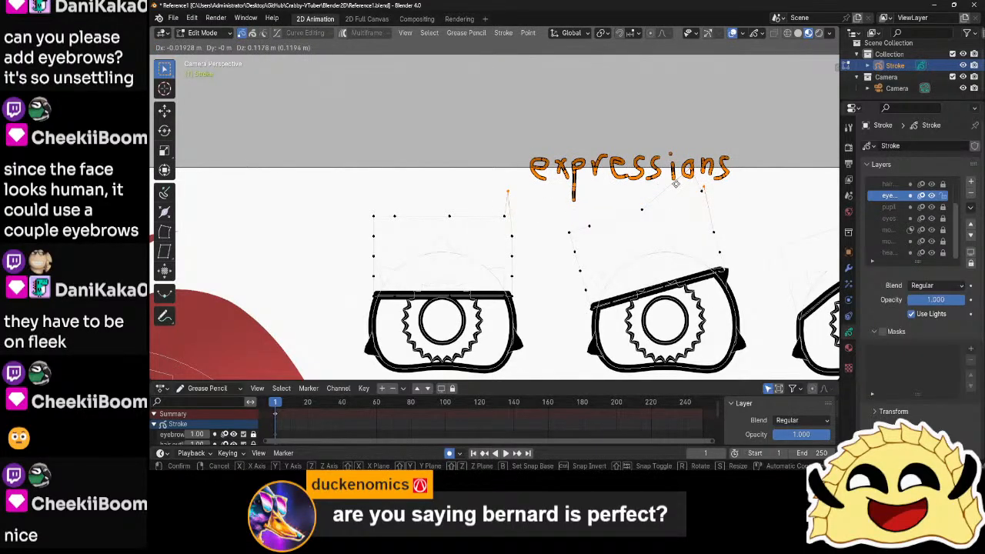
pyautogui.click(709, 218)
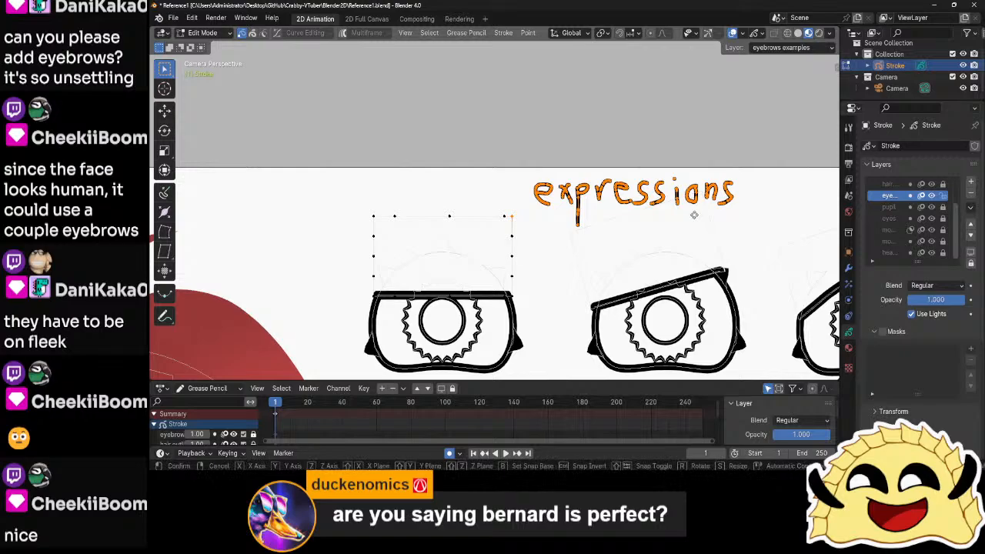
pyautogui.press('g')
pyautogui.rightClick(627, 239)
pyautogui.scroll(-5, 627, 239)
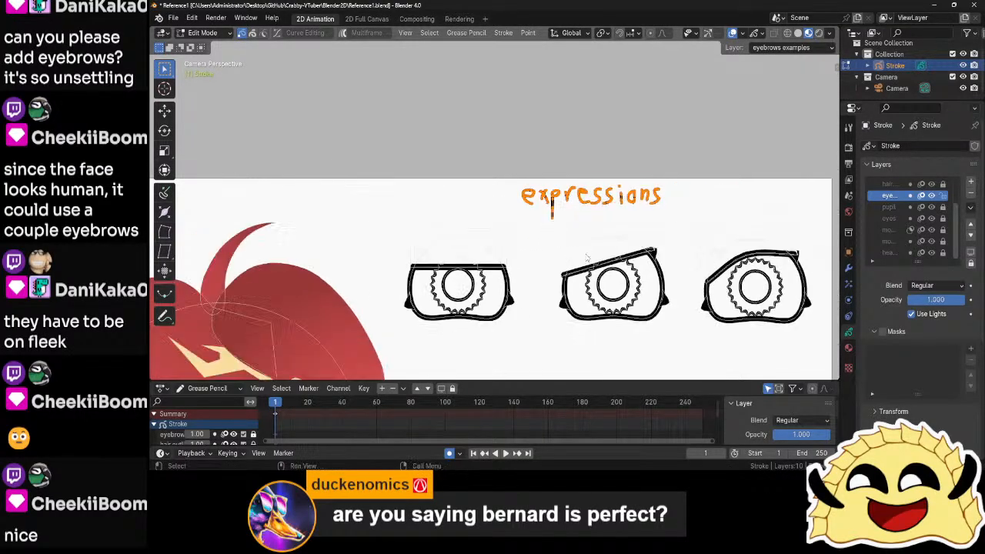
pyautogui.press('g')
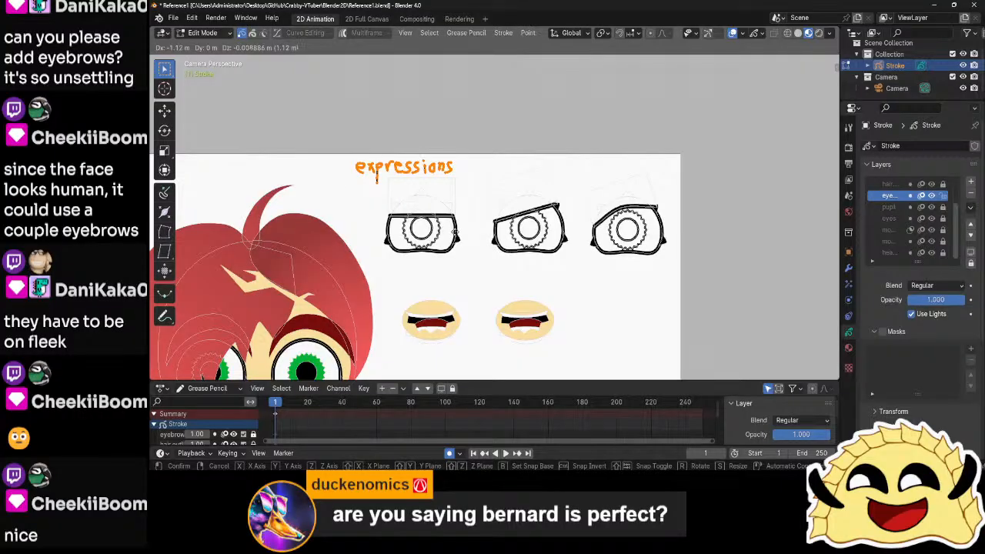
pyautogui.click(456, 235)
pyautogui.click(482, 275)
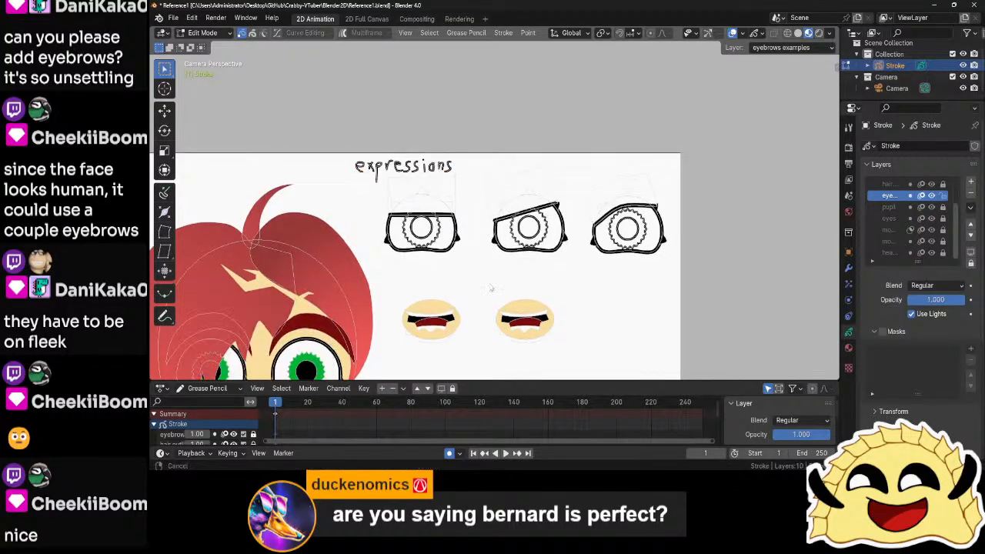
# - Unlock all layers, then move both mouths with their backdrops about 0.37 m, mostly upward, closer to the eye row
pyautogui.moveTo(572, 294); pyautogui.dragTo(576, 216, button='middle')
pyautogui.moveTo(575, 217)
pyautogui.mouseDown()
pyautogui.moveTo(375, 308)
pyautogui.moveTo(385, 308)
pyautogui.mouseUp()
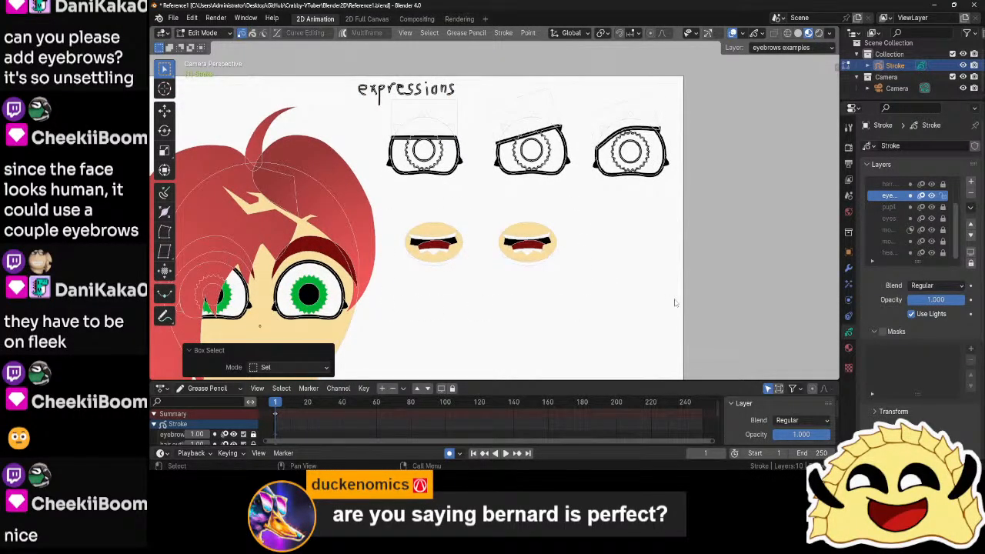
pyautogui.click(971, 207)
pyautogui.click(900, 298)
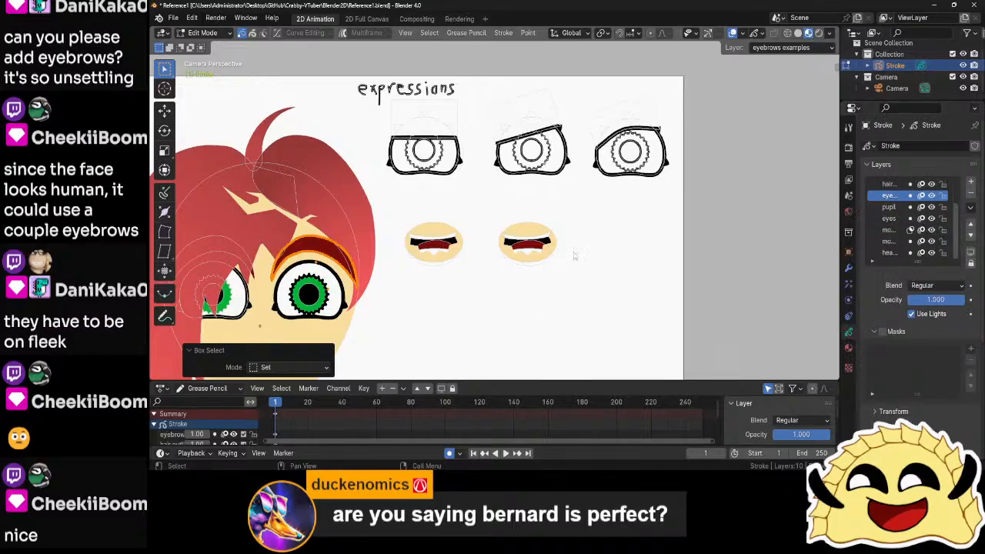
pyautogui.moveTo(596, 204)
pyautogui.mouseDown()
pyautogui.moveTo(421, 275)
pyautogui.moveTo(389, 300)
pyautogui.mouseUp()
pyautogui.scroll(2, 497, 296)
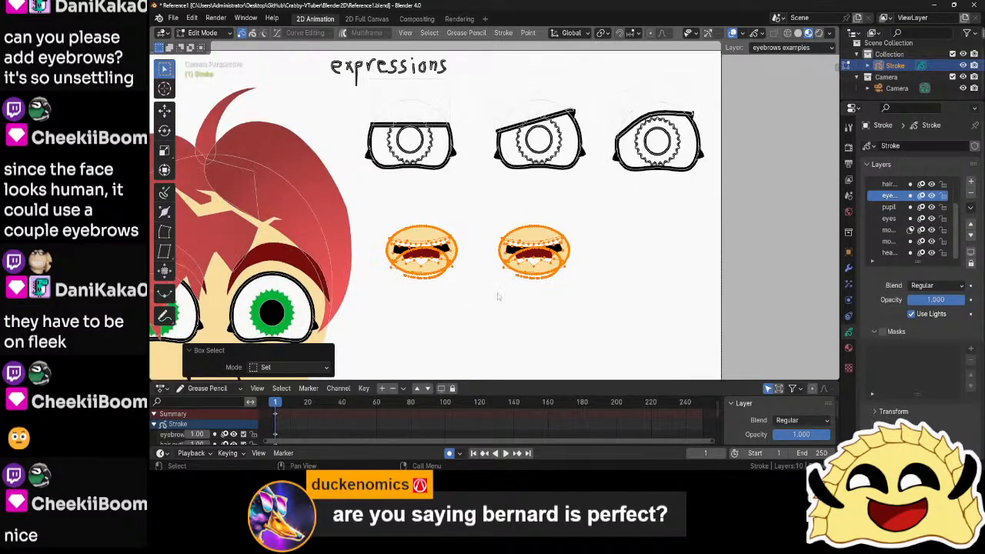
pyautogui.press('g')
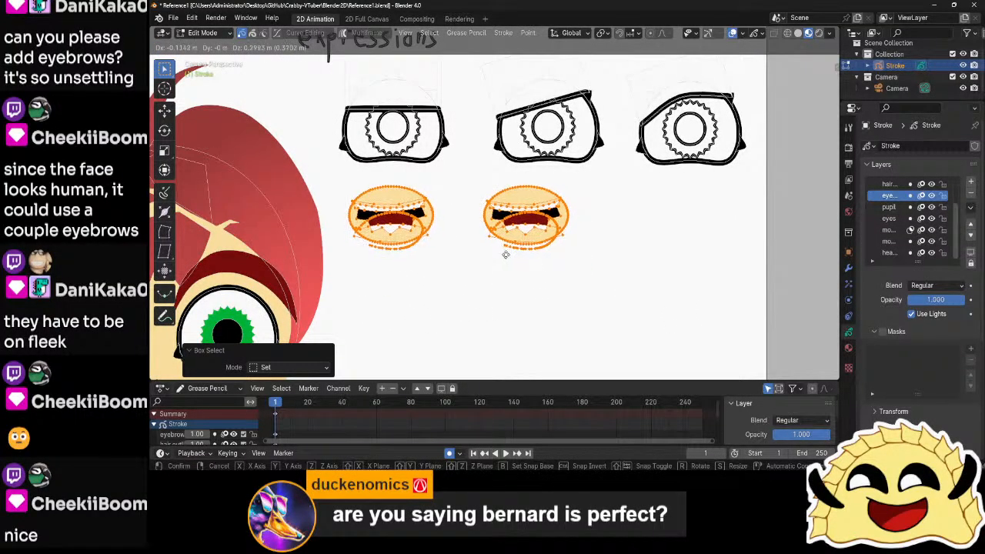
pyautogui.click(510, 255)
# - Move the second mouth with its backdrop about -0.21 m along global X and check the row in Object Mode
pyautogui.moveTo(527, 200); pyautogui.dragTo(478, 183)
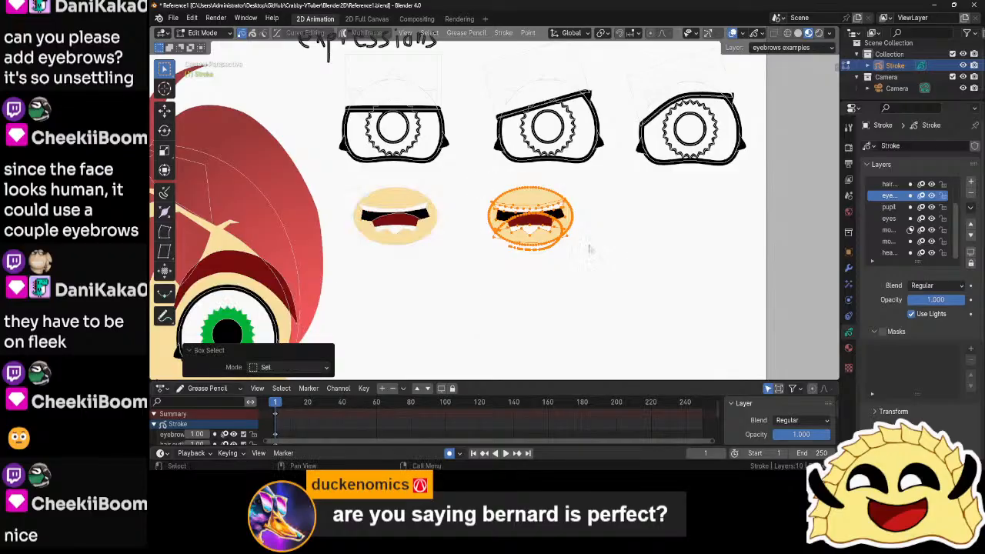
pyautogui.press('g')
pyautogui.press('x')
pyautogui.click(578, 263)
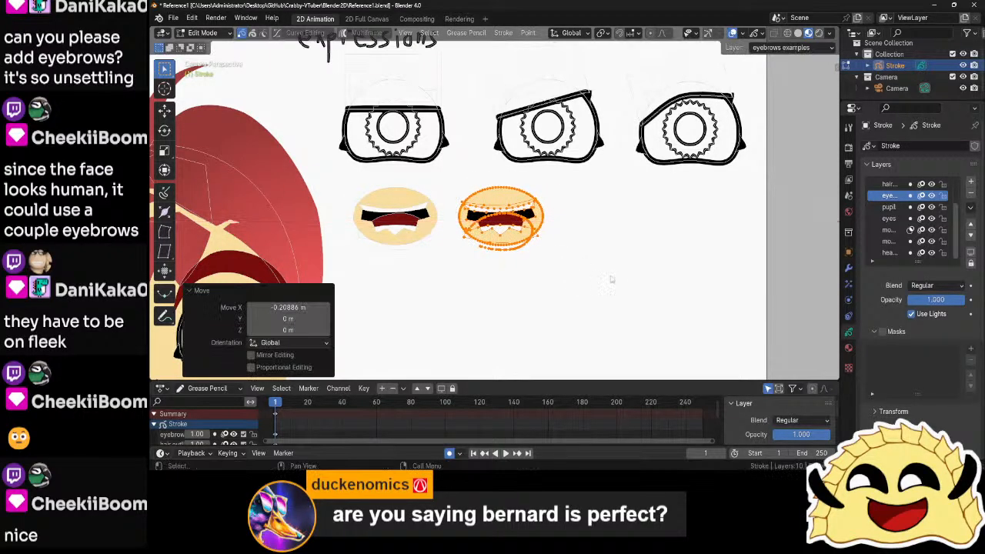
pyautogui.click(607, 279)
pyautogui.hotkey('ctrl', 'Tab')
pyautogui.click(563, 296)
pyautogui.click(562, 298)
pyautogui.scroll(-3, 561, 298)
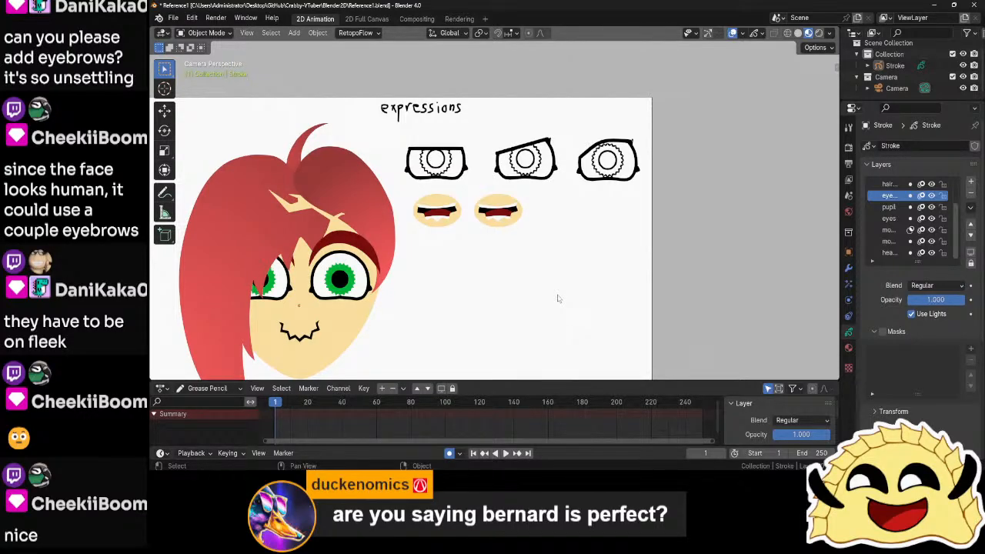
# - Give the head outline its own single-user copy of Material.003 with a Gradient fill style, then save the file
pyautogui.click(357, 326)
pyautogui.press('Tab')
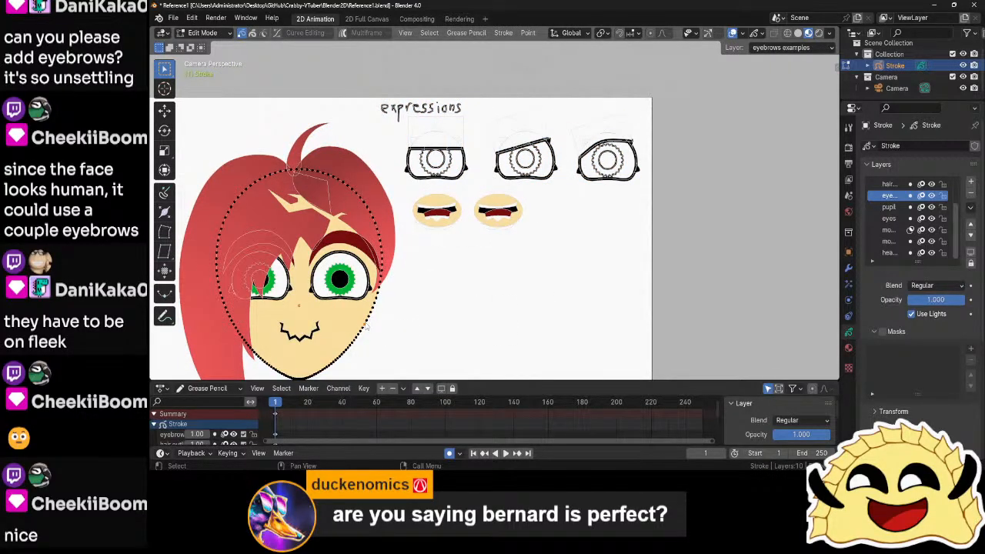
pyautogui.click(366, 326)
pyautogui.click(849, 348)
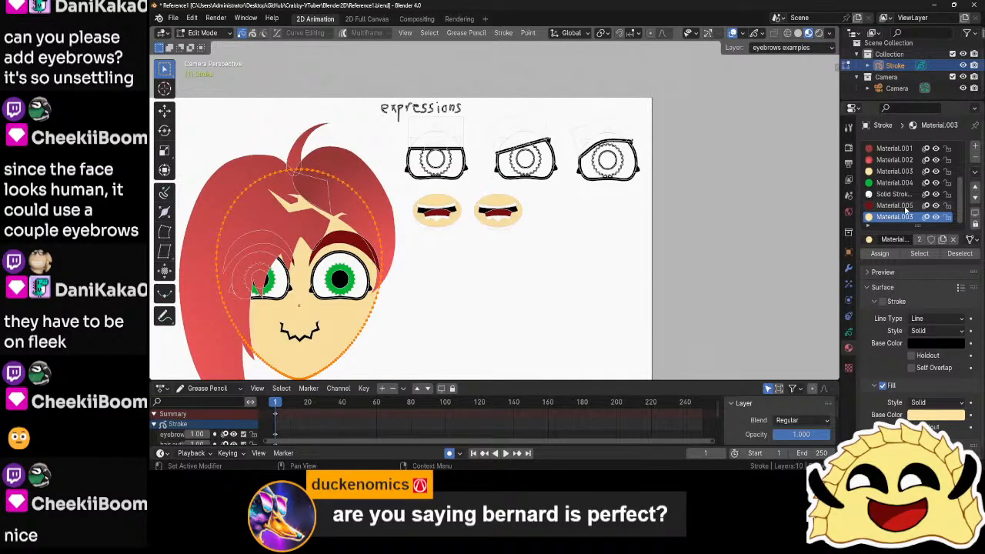
pyautogui.click(919, 239)
pyautogui.click(937, 402)
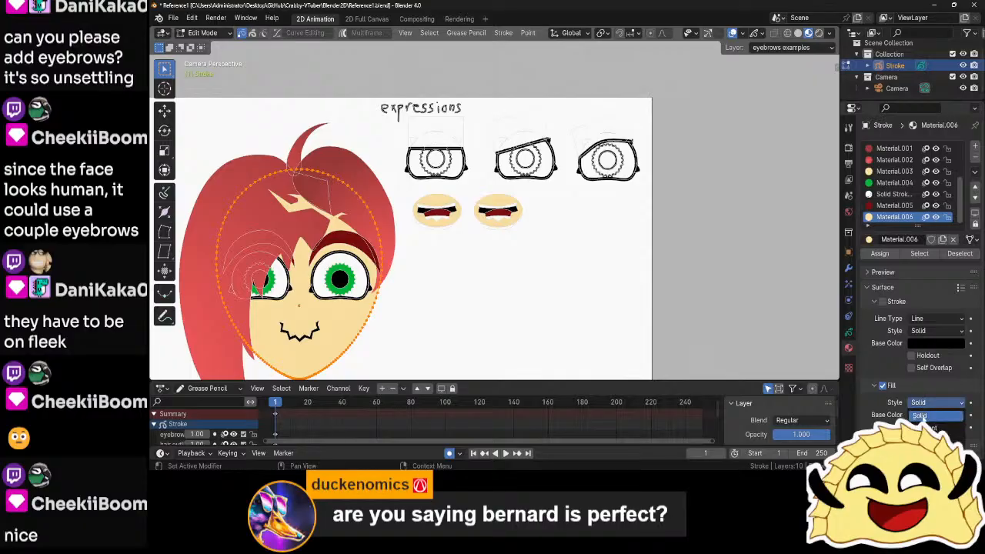
pyautogui.click(927, 420)
pyautogui.scroll(-3, 892, 389)
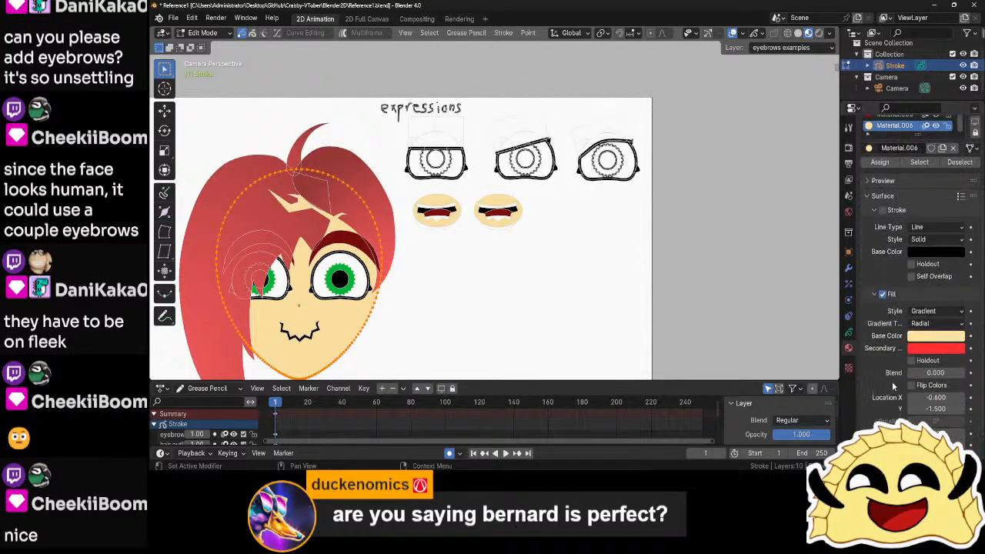
pyautogui.click(642, 319)
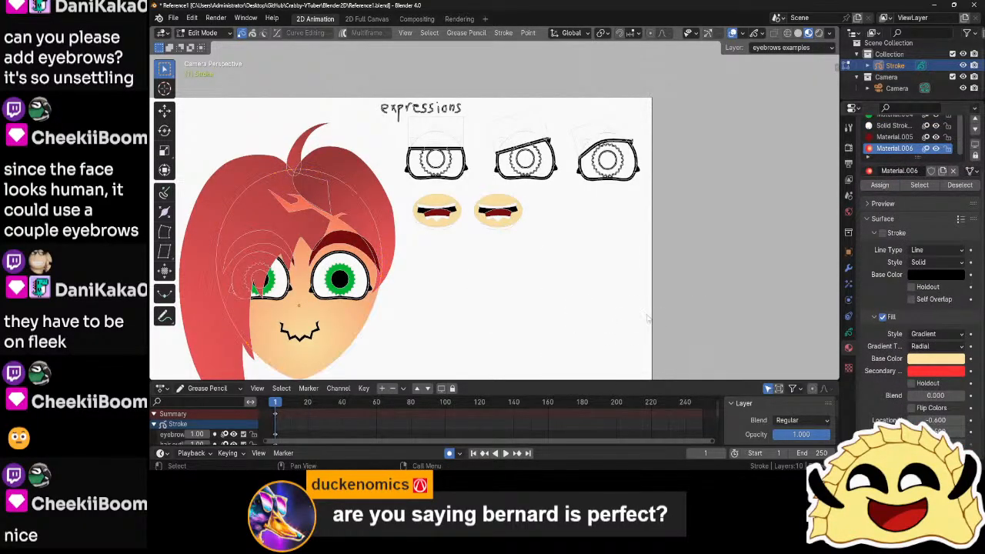
pyautogui.hotkey('ctrl', 's')
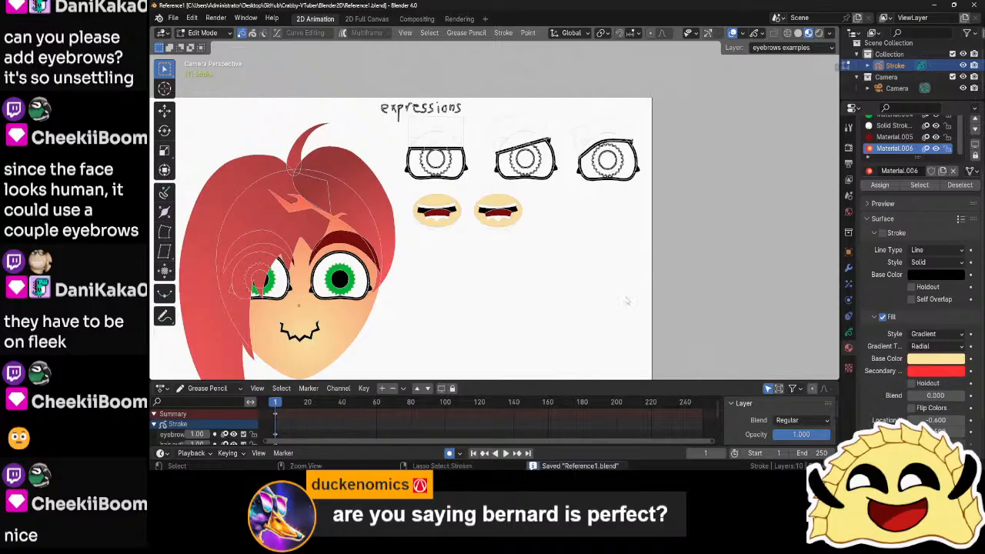
# - Widen the layer list to read the full names and toggle the mouth layer's visibility to check what it contains
pyautogui.scroll(5, 604, 298)
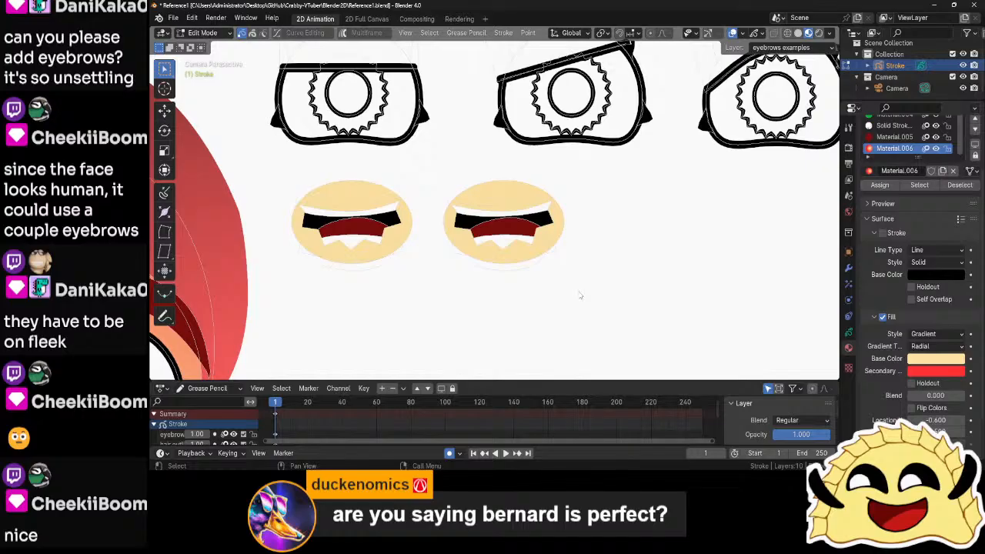
pyautogui.click(849, 332)
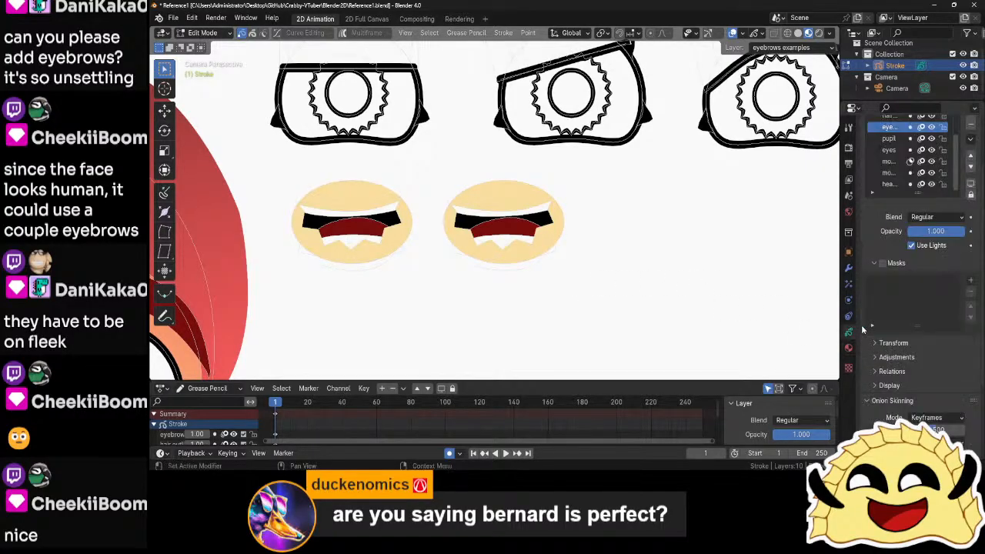
pyautogui.scroll(3, 909, 305)
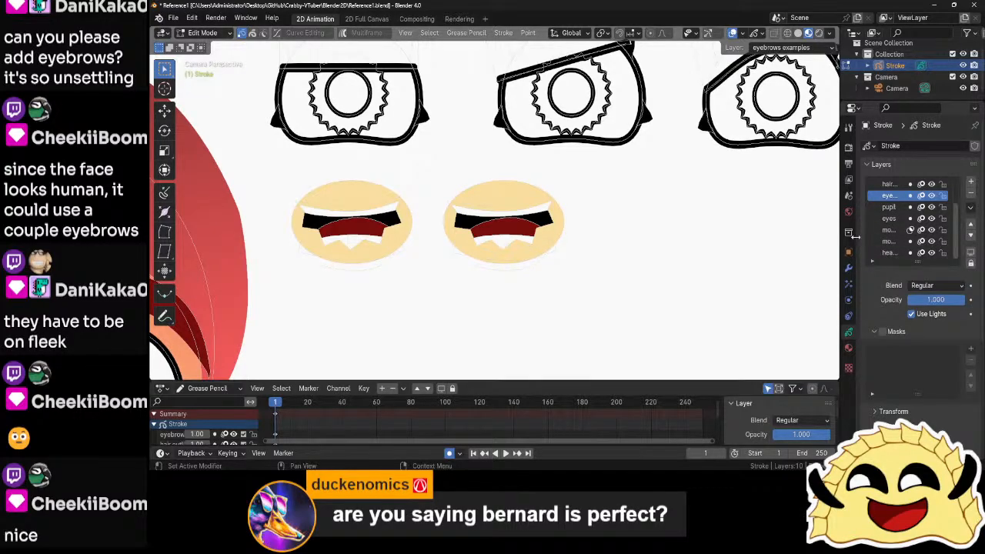
pyautogui.moveTo(855, 236); pyautogui.dragTo(800, 267)
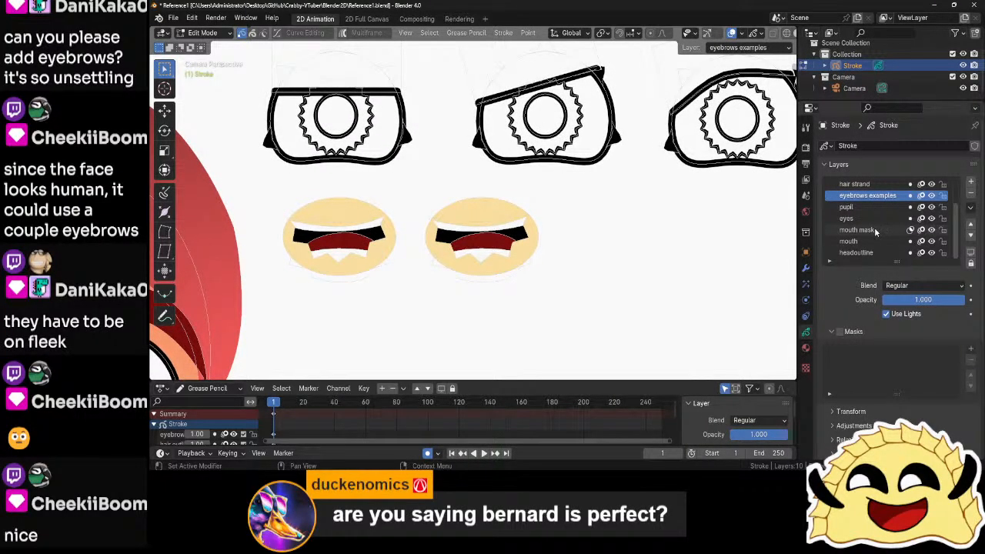
pyautogui.click(874, 230)
pyautogui.click(866, 241)
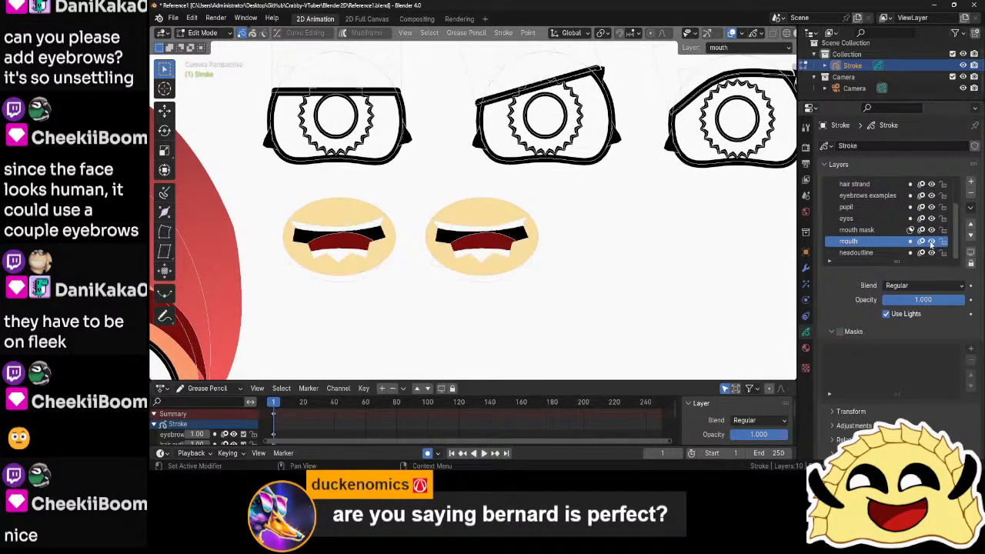
pyautogui.click(932, 242)
pyautogui.click(931, 241)
# - Rename the mouth mask layer to "mouth mask (examples)"
pyautogui.click(876, 229)
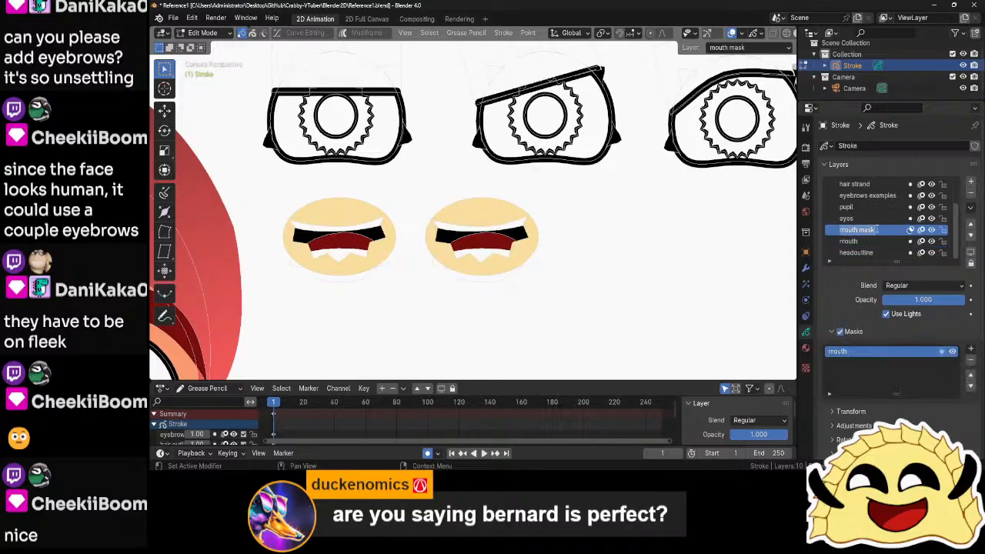
pyautogui.click(880, 229)
pyautogui.write('(examples')
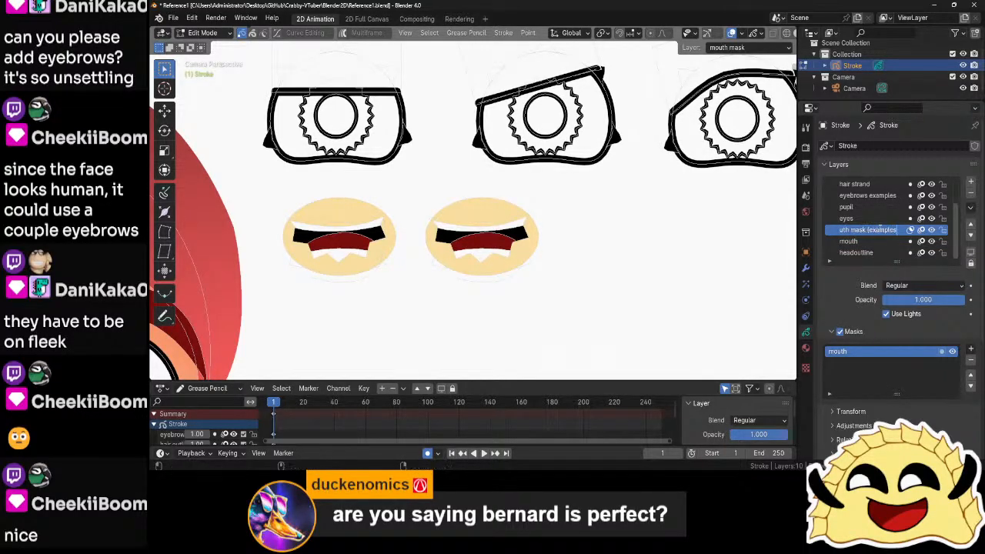
pyautogui.write(')')
pyautogui.press('Return')
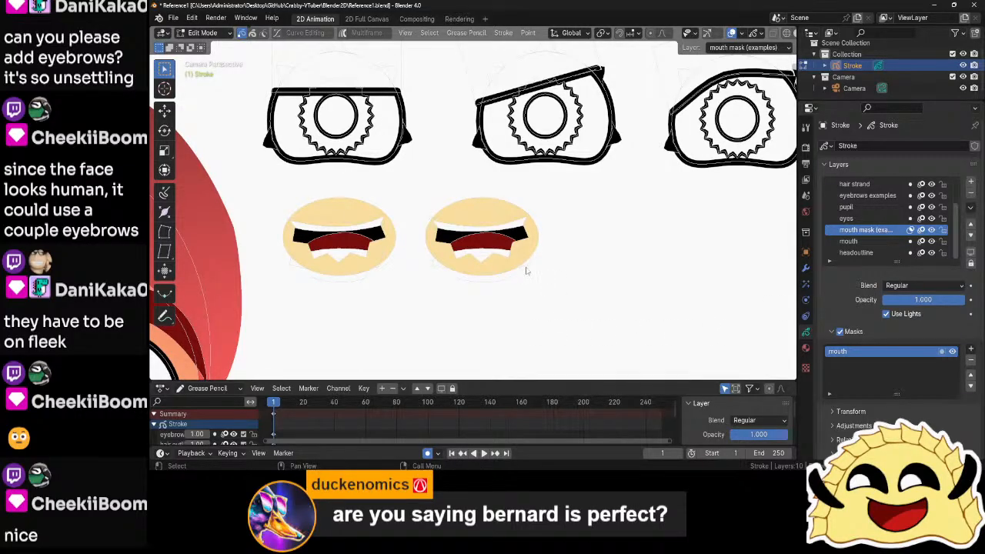
# - Switch to Draw Mode with the freehand Draw tool and make Solid Stroke the active material
pyautogui.hotkey('ctrl', 'Tab')
pyautogui.click(582, 213)
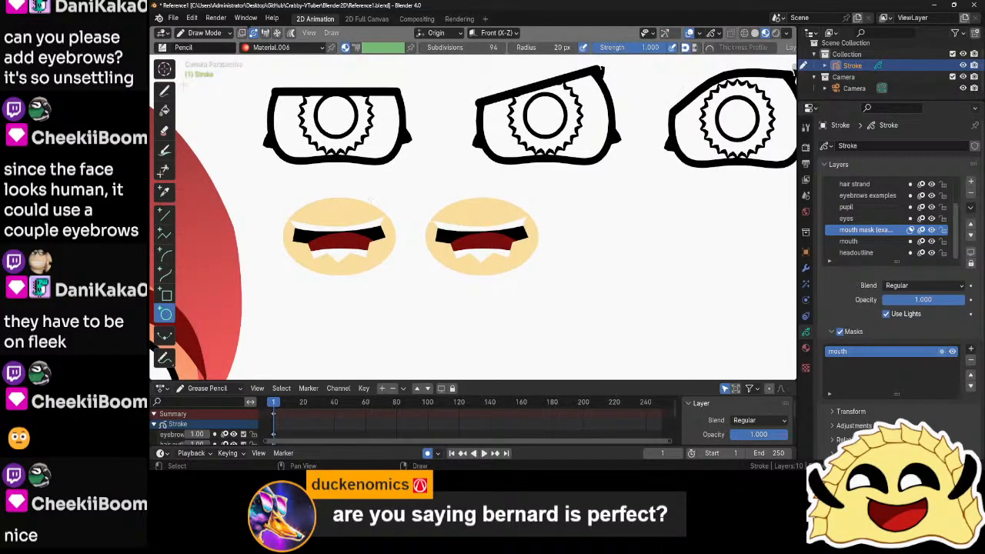
pyautogui.click(164, 90)
pyautogui.click(674, 47)
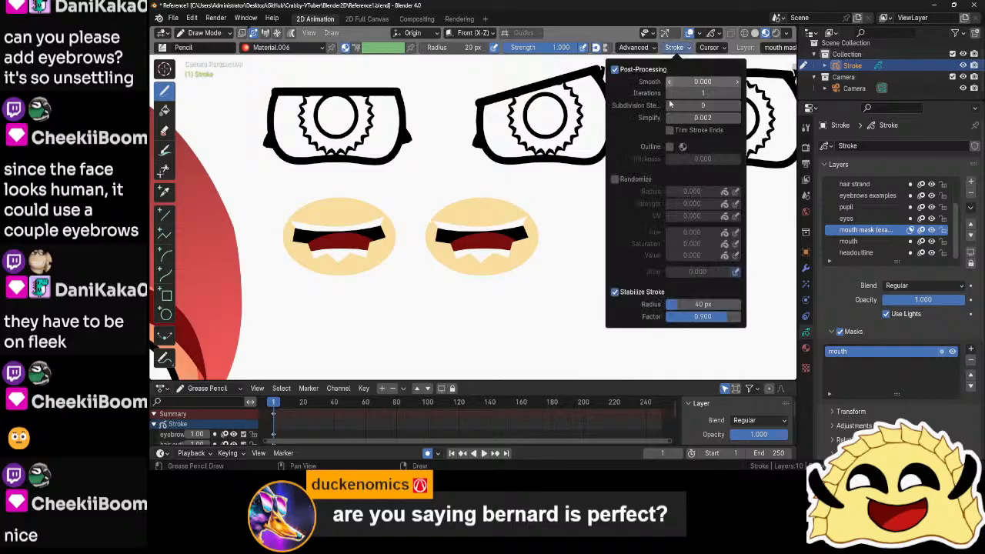
pyautogui.click(806, 347)
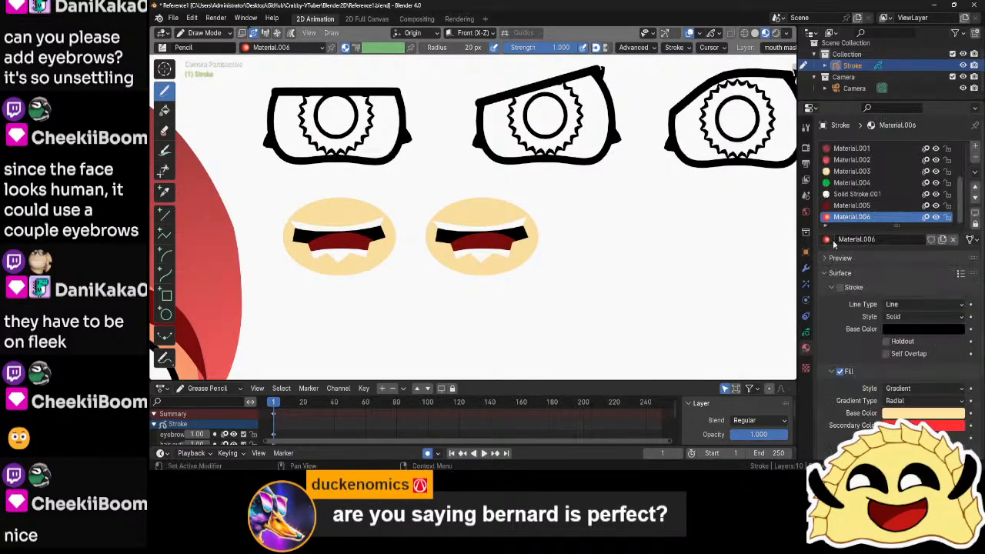
pyautogui.scroll(5, 852, 168)
pyautogui.click(851, 150)
pyautogui.moveTo(383, 212)
pyautogui.keyDown('shift'); pyautogui.mouseDown(button='middle')
pyautogui.moveTo(479, 227)
pyautogui.moveTo(519, 251)
pyautogui.moveTo(487, 193)
pyautogui.mouseUp(button='middle'); pyautogui.keyUp('shift')
pyautogui.scroll(5, 518, 254)
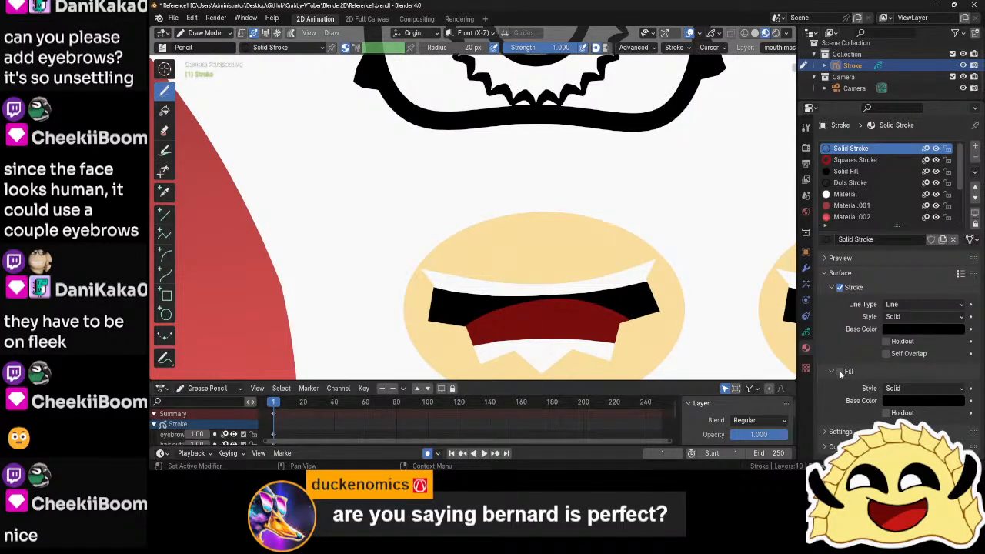
pyautogui.click(805, 331)
pyautogui.click(970, 182)
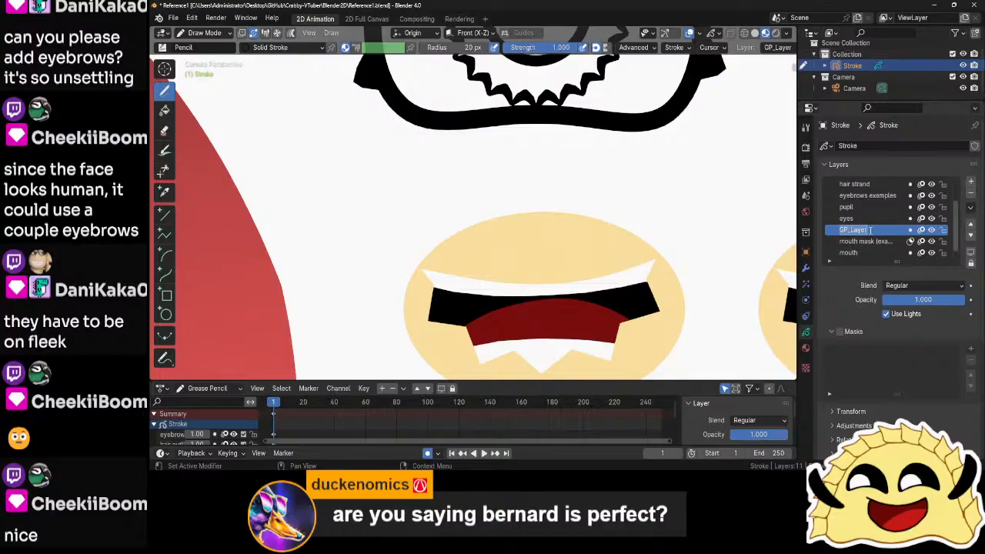
pyautogui.write('examplae')
pyautogui.press('BackSpace')
pyautogui.press('BackSpace')
pyautogui.press('BackSpace')
pyautogui.press('BackSpace')
pyautogui.press('BackSpace')
pyautogui.press('BackSpace')
pyautogui.click(971, 193)
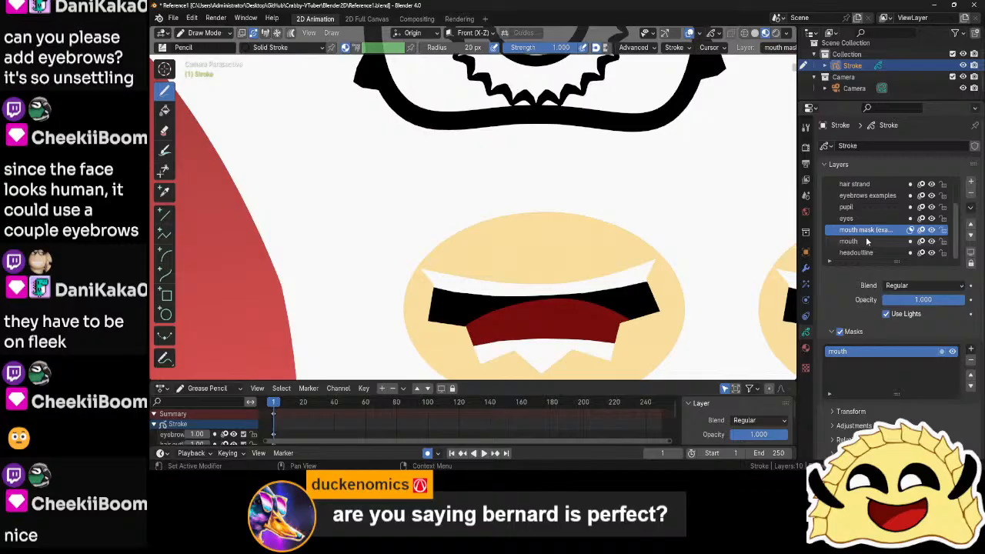
# - Make the eyebrows examples layer active in Edit Mode and turn on Autolock Inactive Layers
pyautogui.click(872, 197)
pyautogui.scroll(2, 854, 241)
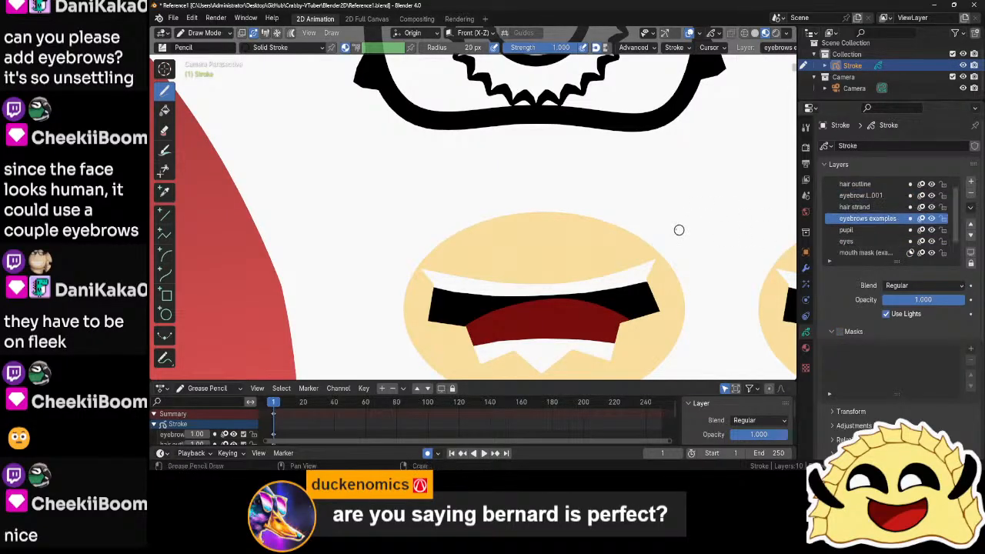
pyautogui.scroll(-7, 640, 214)
pyautogui.scroll(-3, 640, 215)
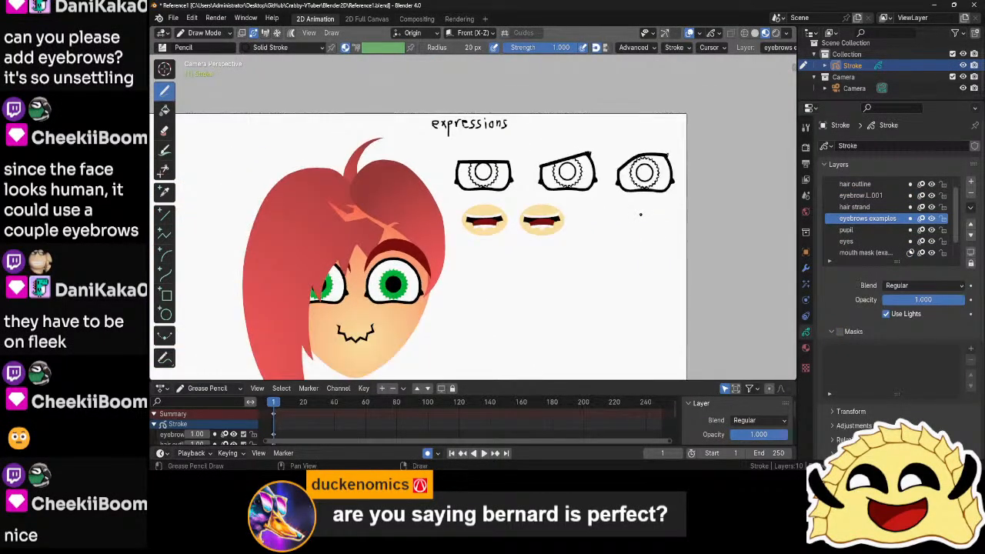
pyautogui.scroll(1, 640, 215)
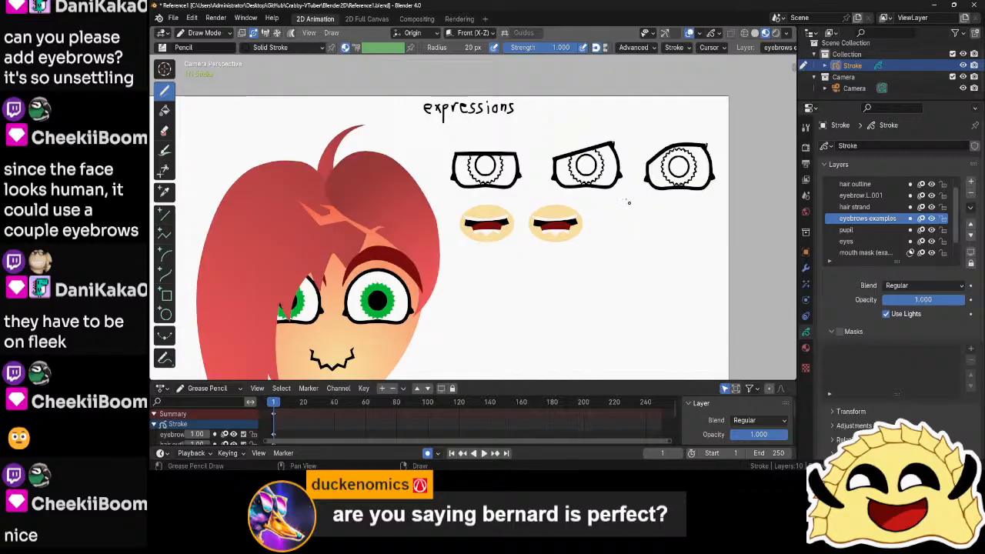
pyautogui.hotkey('ctrl', 'Tab')
pyautogui.click(685, 202)
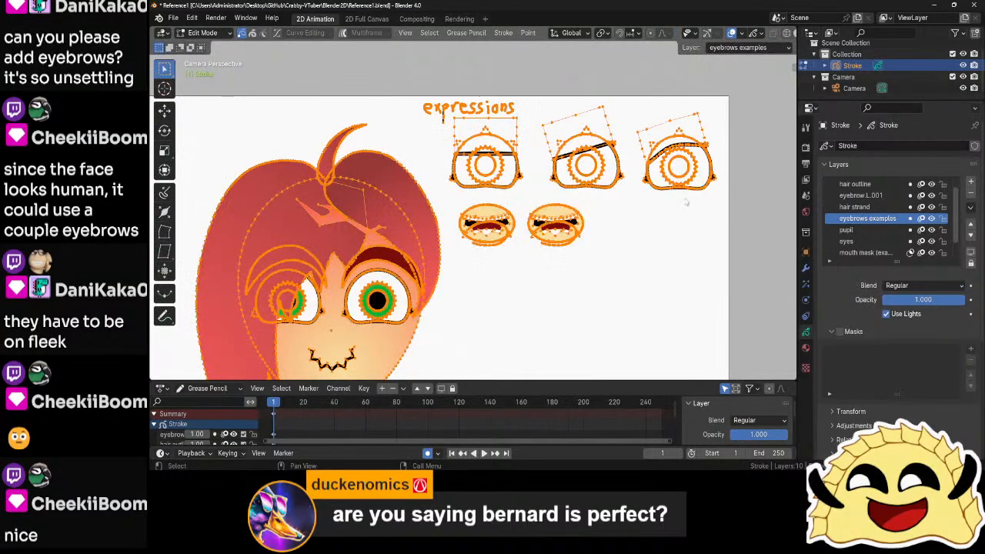
pyautogui.click(971, 207)
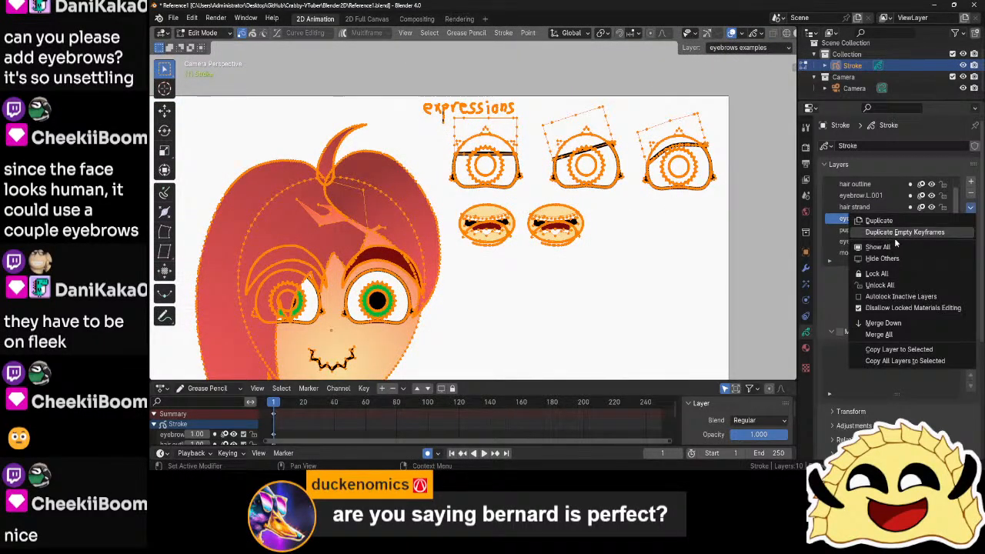
pyautogui.click(895, 297)
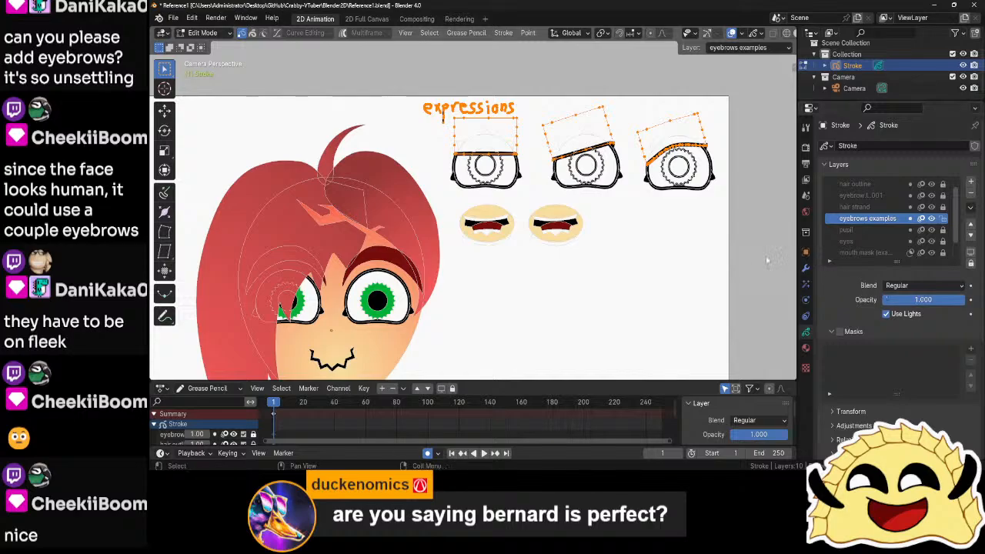
# - Delete the expressions title with the example eyelids, plus the three example eye outlines and pupils on their layers
pyautogui.press('x')
pyautogui.click(735, 251)
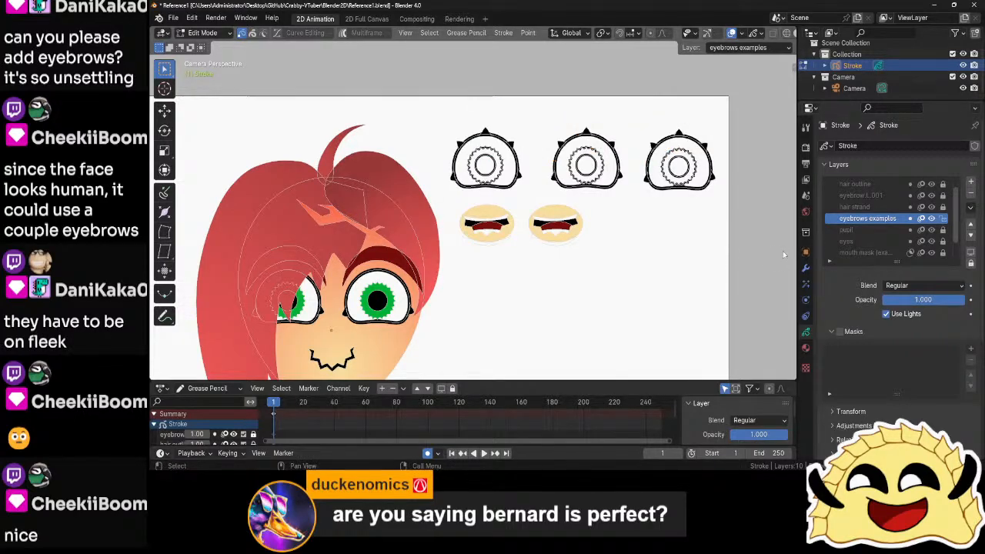
pyautogui.click(851, 242)
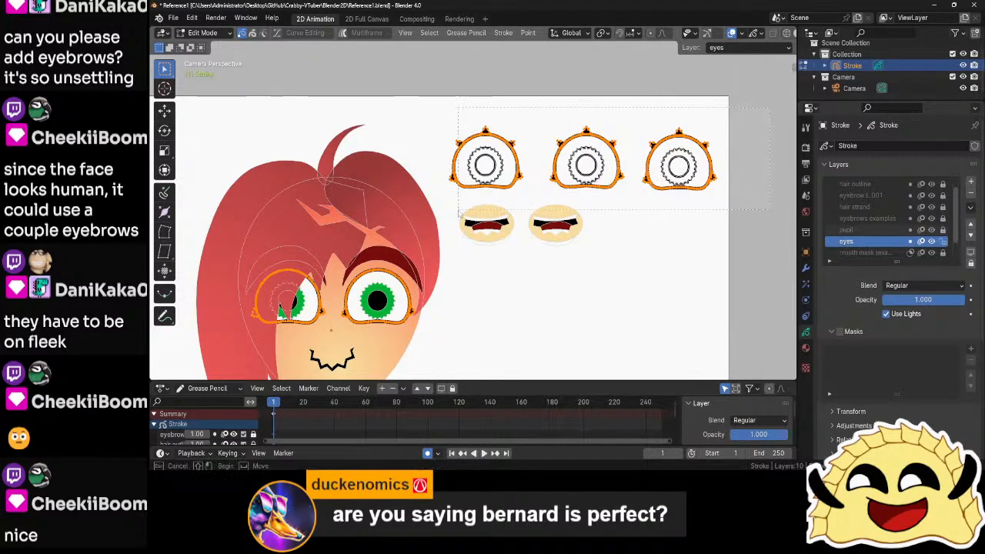
pyautogui.click(437, 204)
pyautogui.press('x')
pyautogui.click(435, 201)
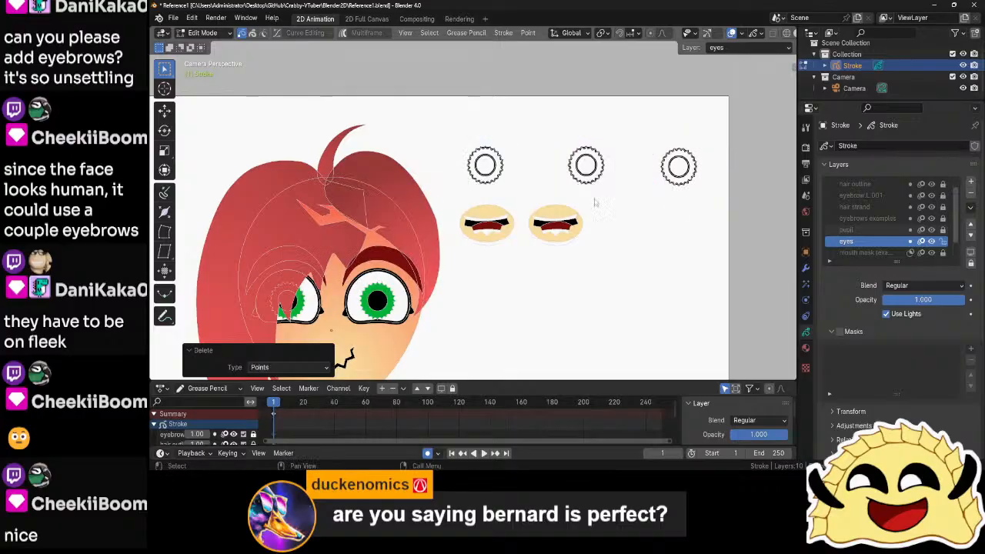
pyautogui.click(847, 230)
pyautogui.moveTo(741, 113)
pyautogui.mouseDown()
pyautogui.moveTo(471, 209)
pyautogui.moveTo(450, 199)
pyautogui.mouseUp()
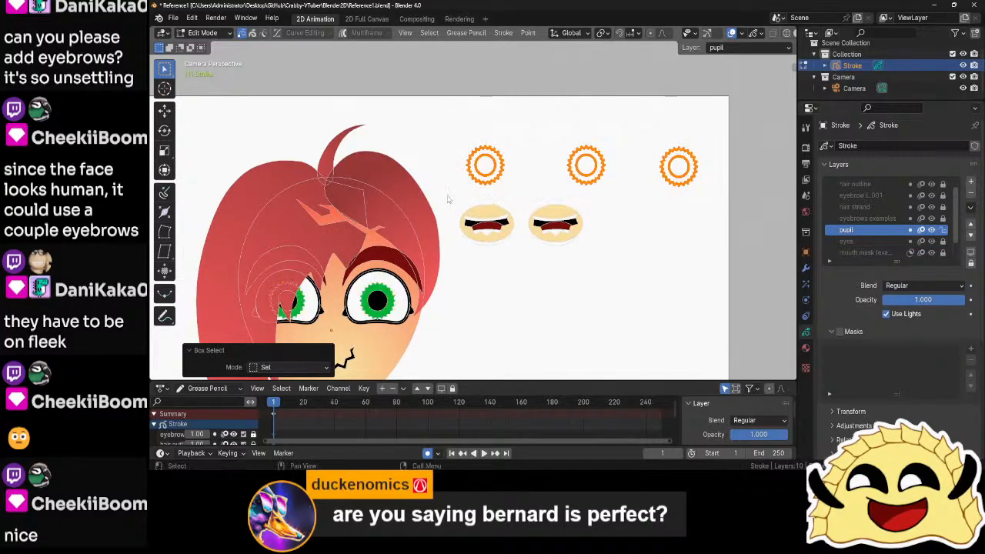
pyautogui.press('x')
pyautogui.click(450, 199)
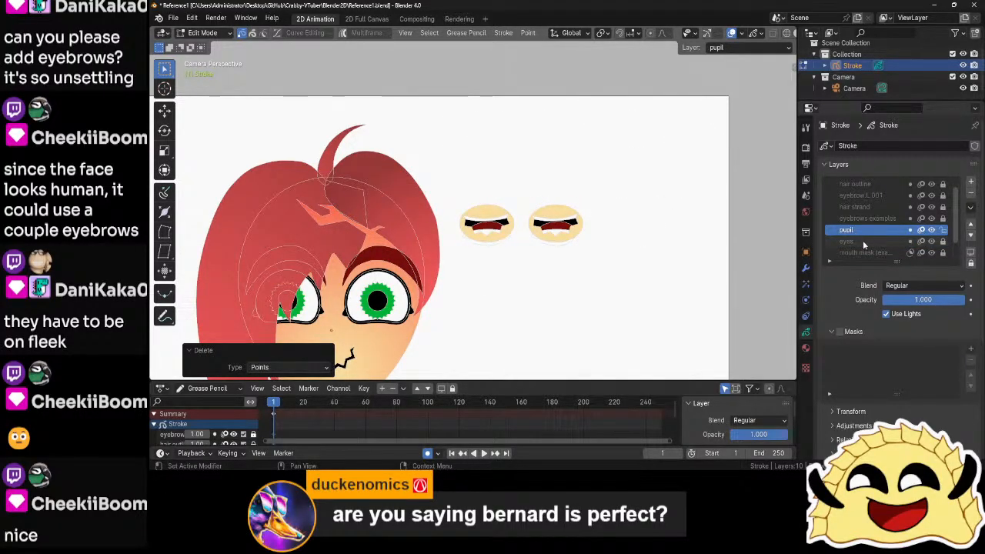
# - Rename the eyebrows examples layer to "face examples"
pyautogui.click(868, 219)
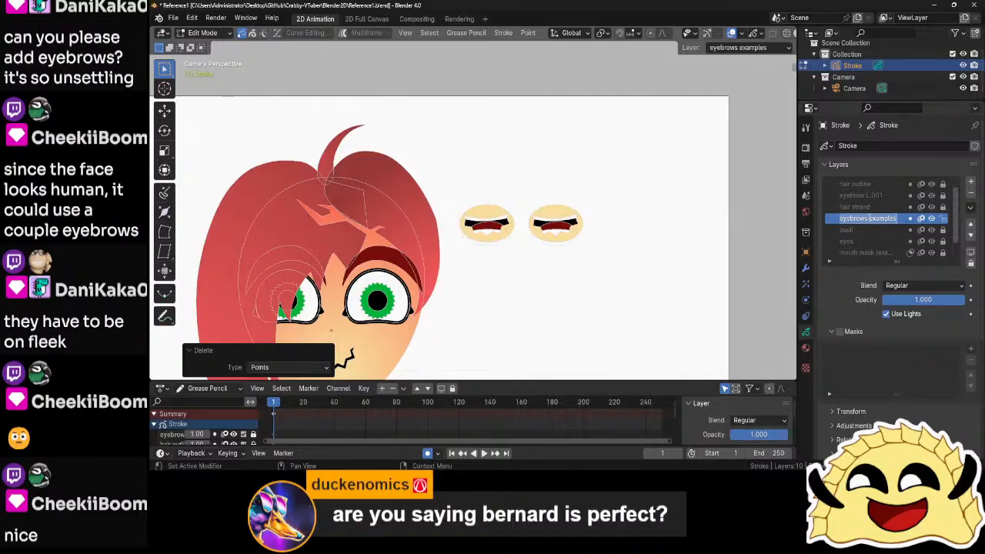
pyautogui.doubleClick(869, 219)
pyautogui.write('e')
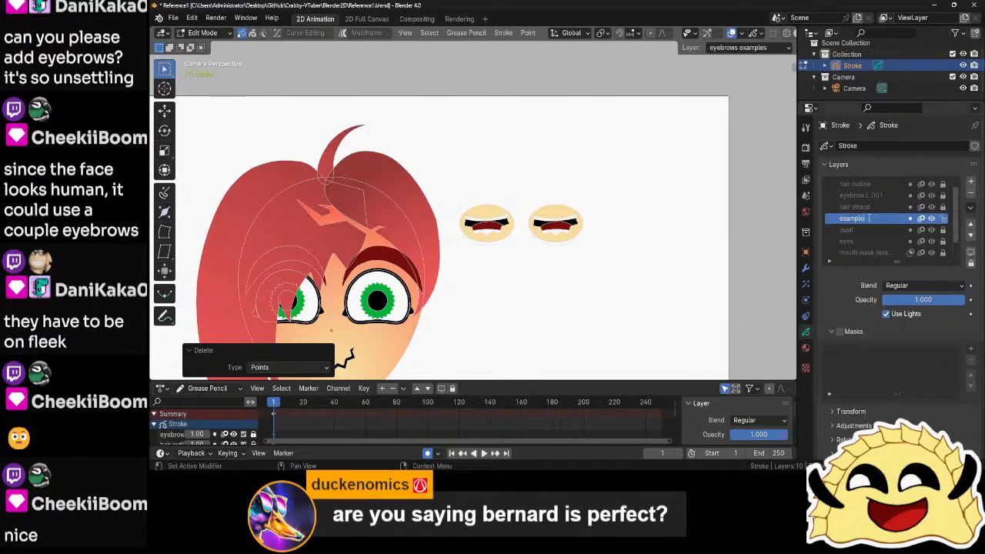
pyautogui.write('face')
pyautogui.press('Return')
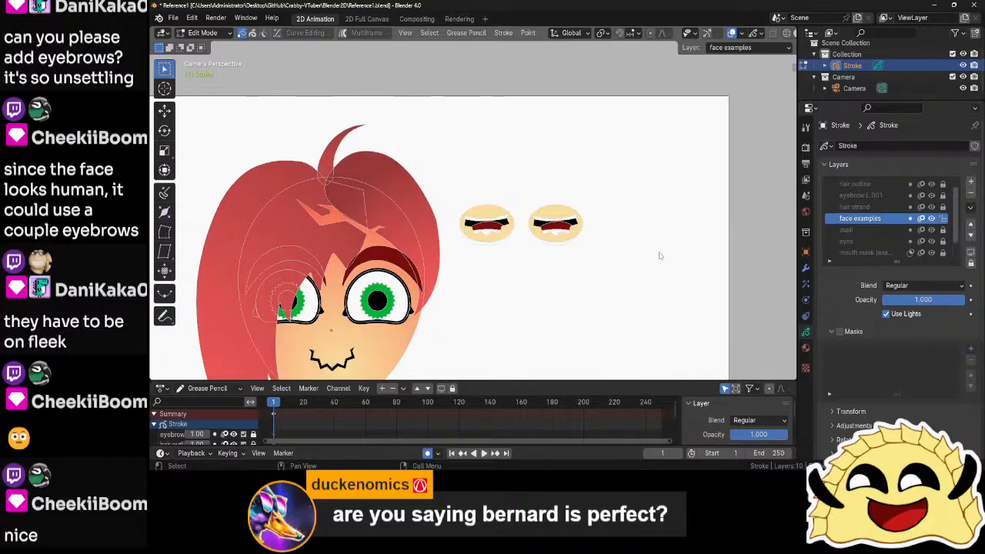
# - In Draw Mode, handwrite the labels ah, eh and ih above the first mouth and Uh above the second
pyautogui.press('Tab')
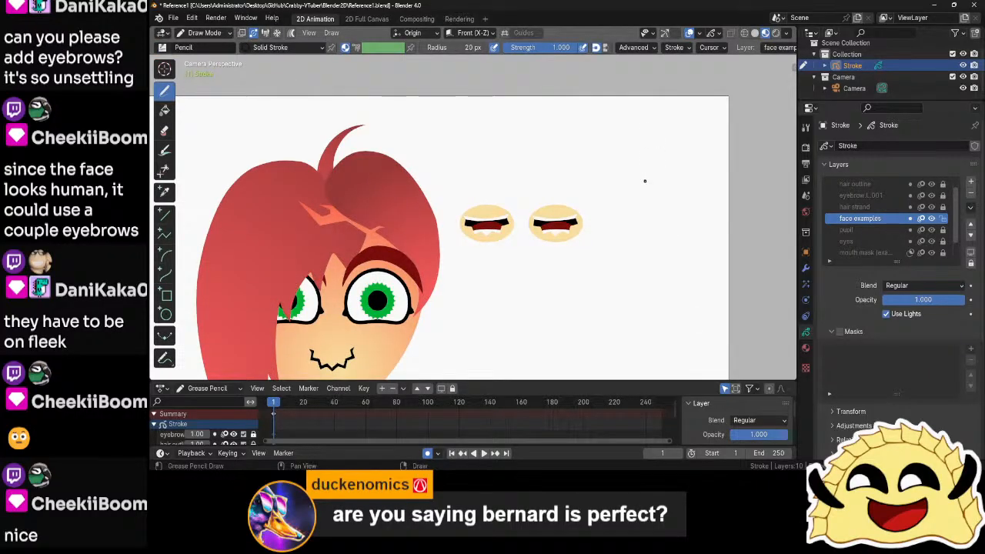
pyautogui.scroll(4, 638, 174)
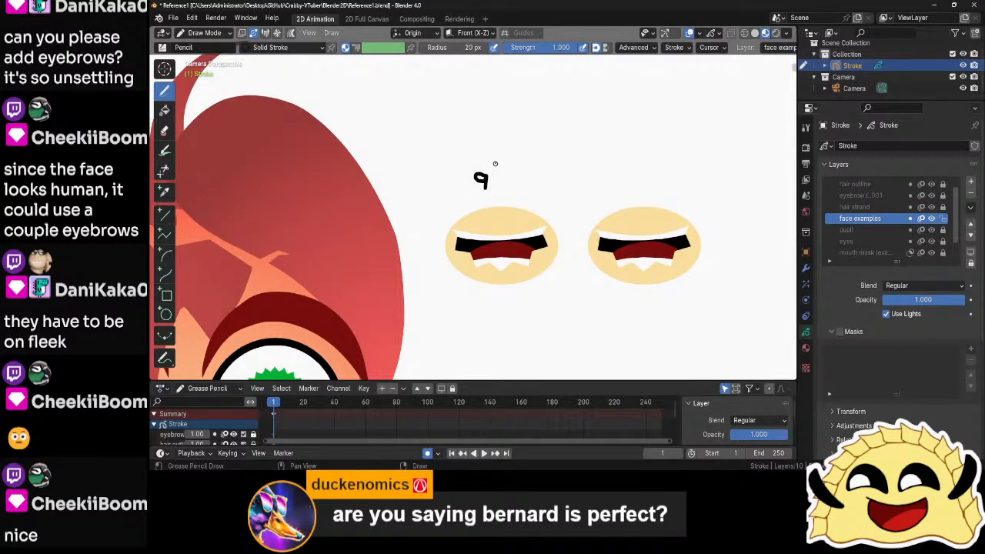
pyautogui.moveTo(494, 163)
pyautogui.mouseDown()
pyautogui.moveTo(491, 189)
pyautogui.moveTo(500, 191)
pyautogui.mouseUp()
pyautogui.hotkey('ctrl', 'z')
pyautogui.hotkey('ctrl', 'z')
pyautogui.moveTo(480, 104)
pyautogui.mouseDown()
pyautogui.moveTo(479, 113)
pyautogui.moveTo(495, 114)
pyautogui.moveTo(477, 127)
pyautogui.moveTo(491, 153)
pyautogui.mouseUp()
pyautogui.hotkey('ctrl', 'z')
pyautogui.hotkey('ctrl', 'z')
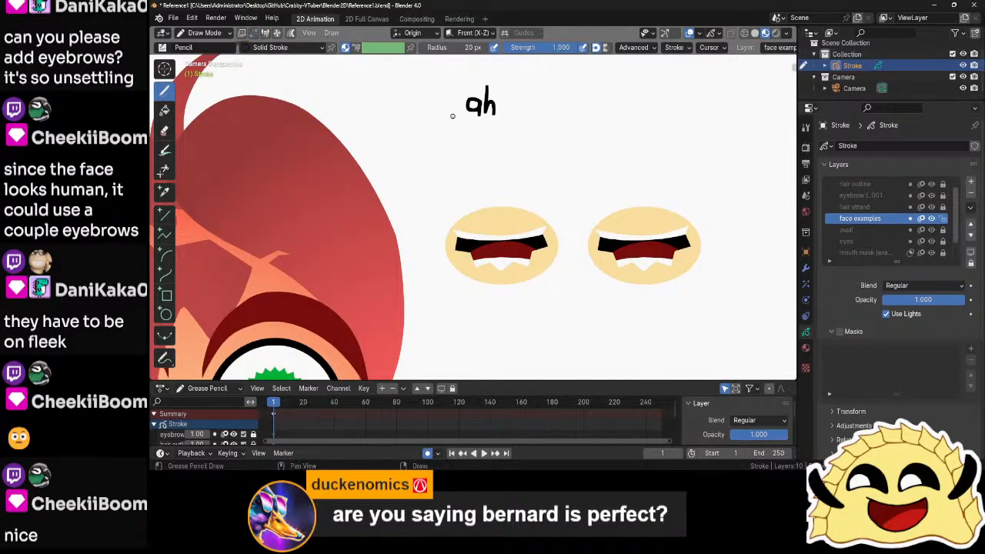
pyautogui.moveTo(471, 135)
pyautogui.mouseDown()
pyautogui.moveTo(476, 128)
pyautogui.moveTo(480, 143)
pyautogui.moveTo(498, 141)
pyautogui.moveTo(486, 171)
pyautogui.mouseUp()
pyautogui.hotkey('ctrl', 'z')
pyautogui.moveTo(576, 187); pyautogui.dragTo(477, 200, button='middle')
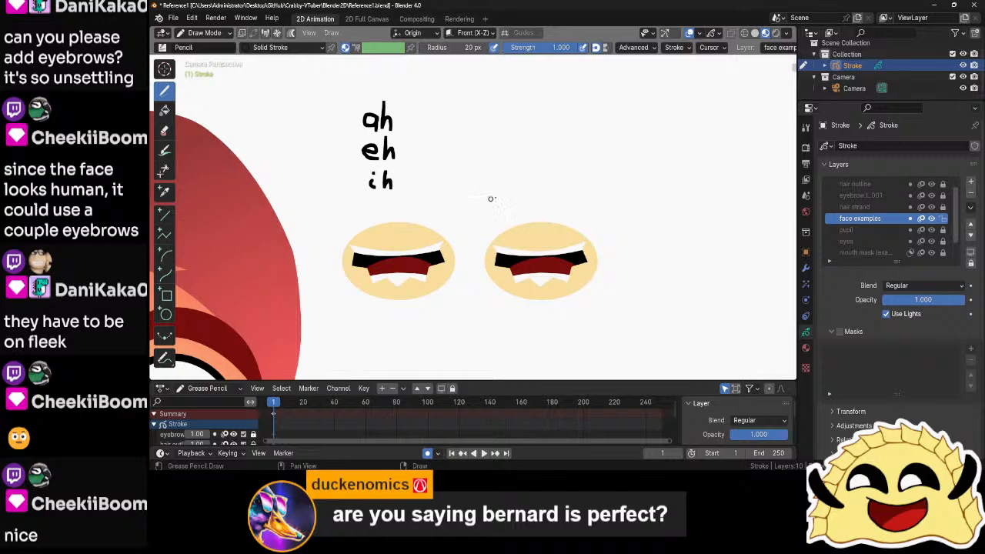
pyautogui.moveTo(523, 116)
pyautogui.mouseDown()
pyautogui.moveTo(531, 136)
pyautogui.moveTo(536, 114)
pyautogui.moveTo(553, 142)
pyautogui.mouseUp()
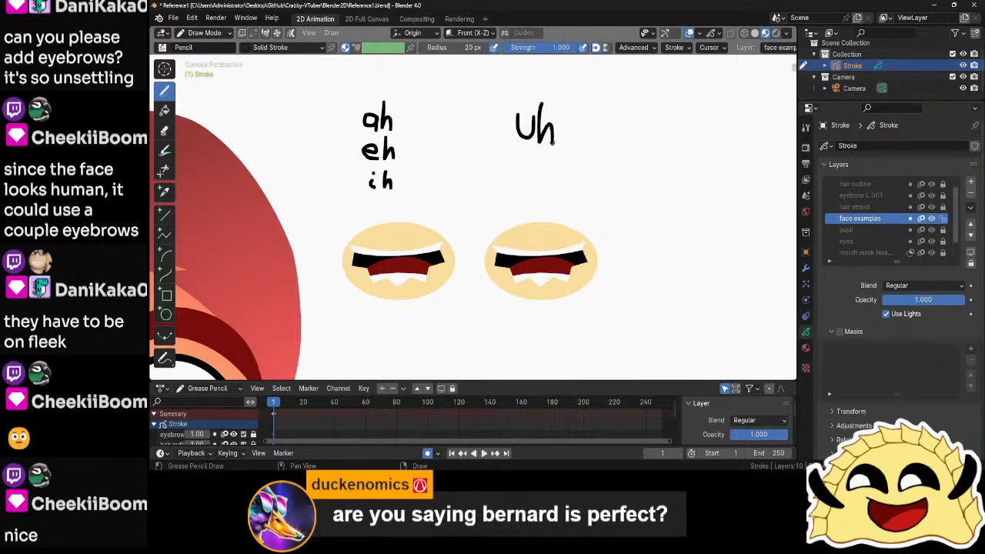
# - Switch the Stroke object to Edit Mode and make the mouth layer active
pyautogui.hotkey('ctrl', 'Tab')
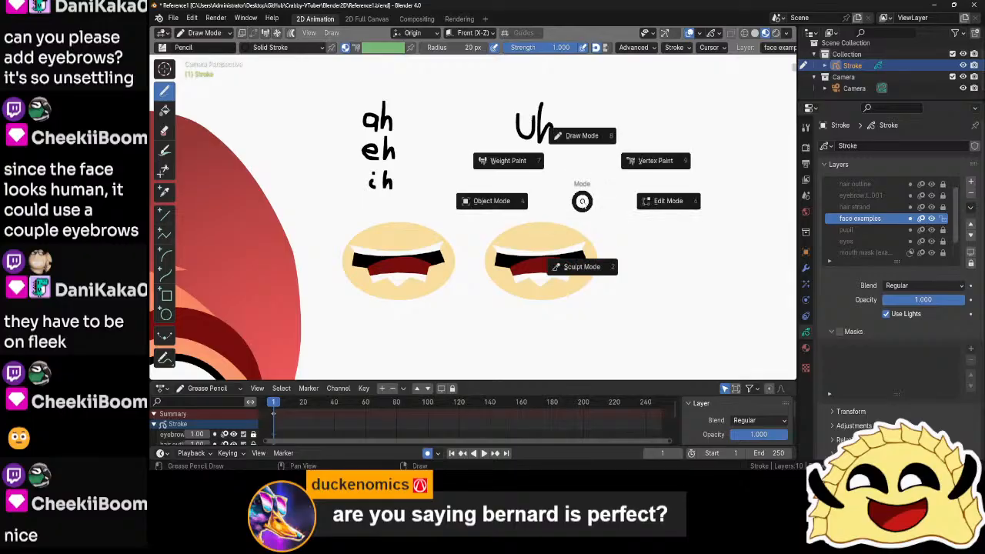
pyautogui.click(654, 205)
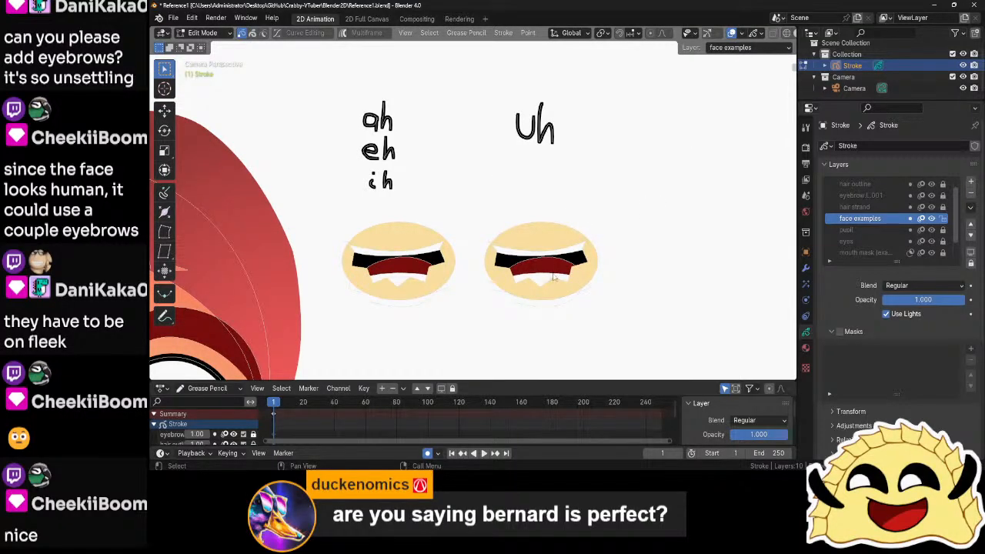
pyautogui.scroll(4, 546, 228)
pyautogui.scroll(1, 546, 227)
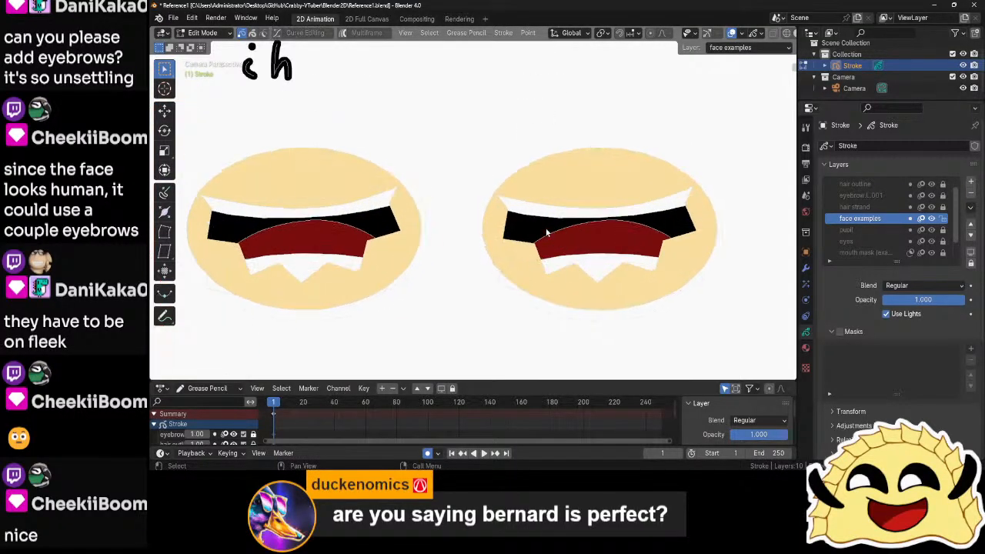
pyautogui.scroll(-1, 860, 227)
pyautogui.scroll(-1, 860, 225)
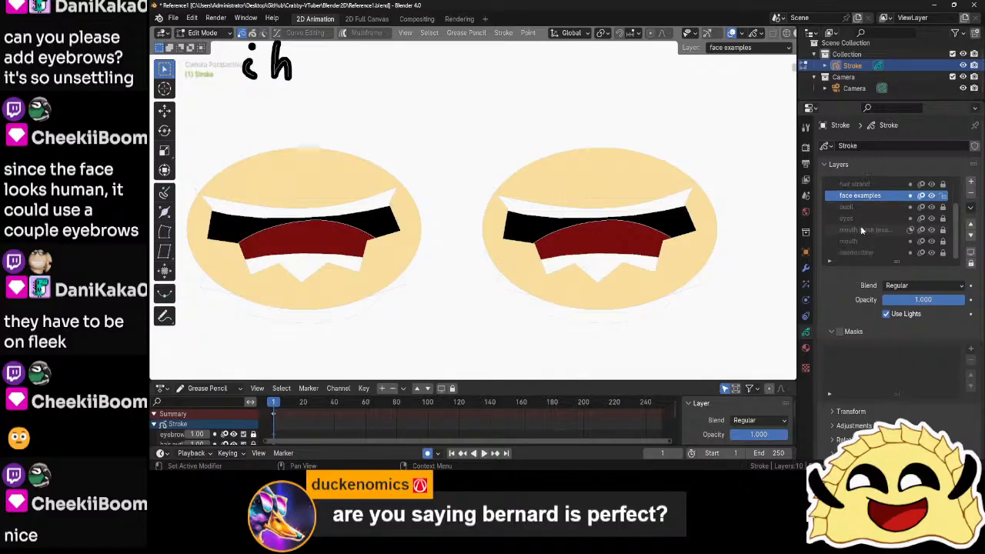
pyautogui.click(854, 240)
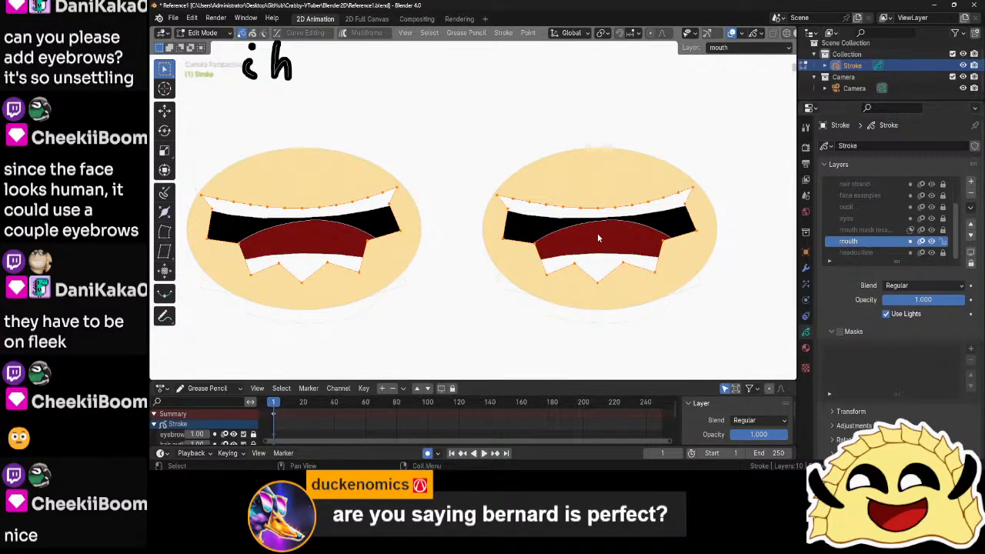
# - Enable proportional editing and raise the middle of the second mouth's upper edge about 0.064 m along Z
pyautogui.click(583, 209)
pyautogui.press('g')
pyautogui.press('z')
pyautogui.rightClick(596, 205)
pyautogui.press('o')
pyautogui.press('g')
pyautogui.press('z')
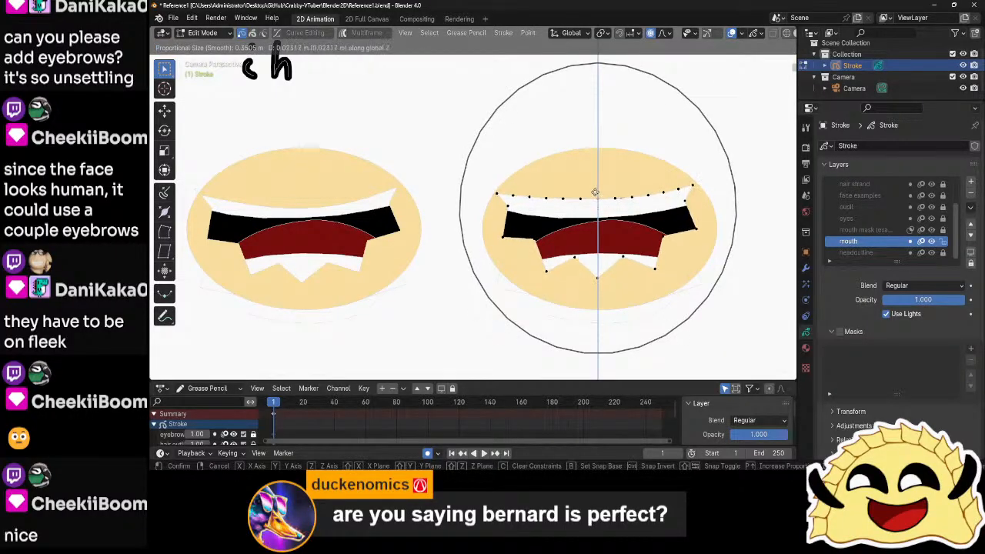
pyautogui.scroll(4, 594, 191)
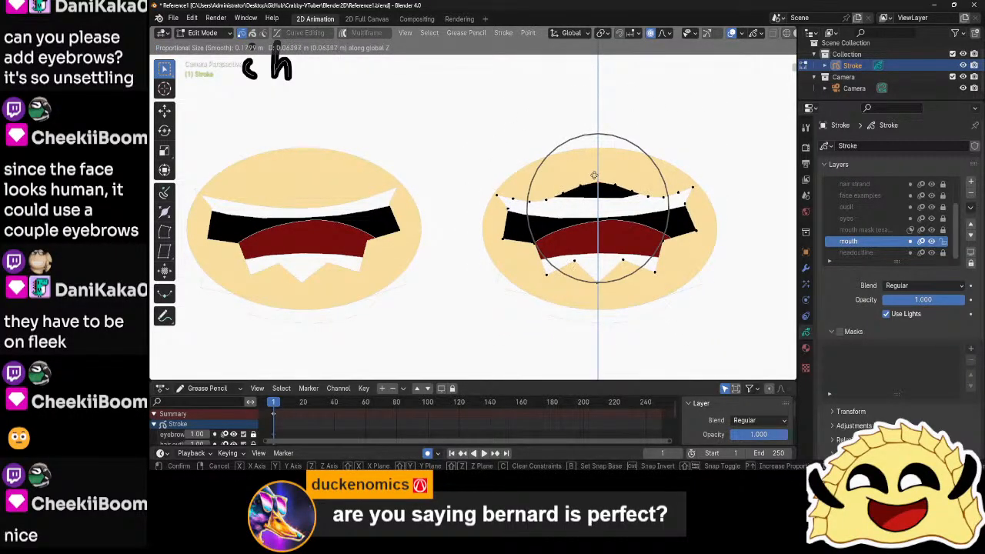
pyautogui.scroll(-1, 594, 177)
pyautogui.scroll(-1, 594, 175)
pyautogui.scroll(2, 594, 176)
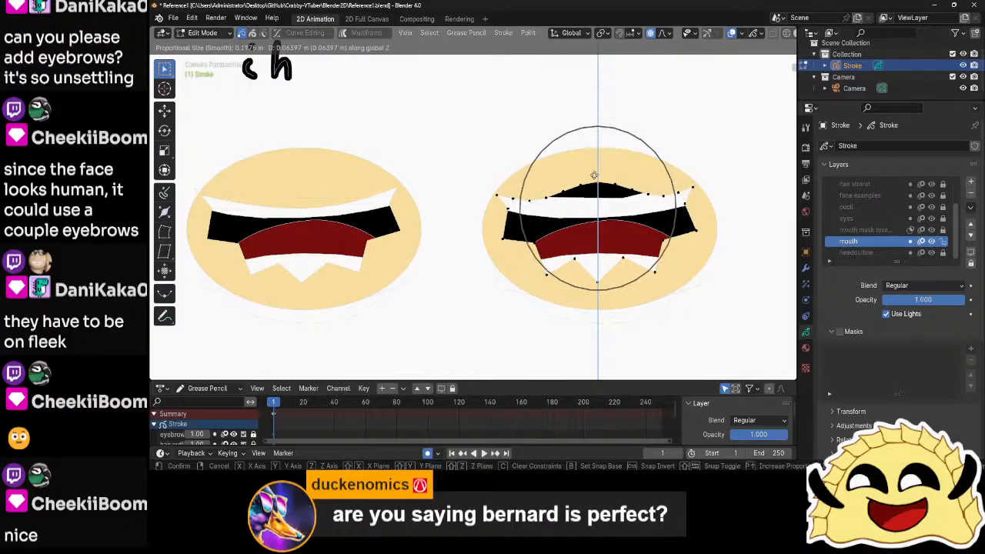
pyautogui.click(594, 175)
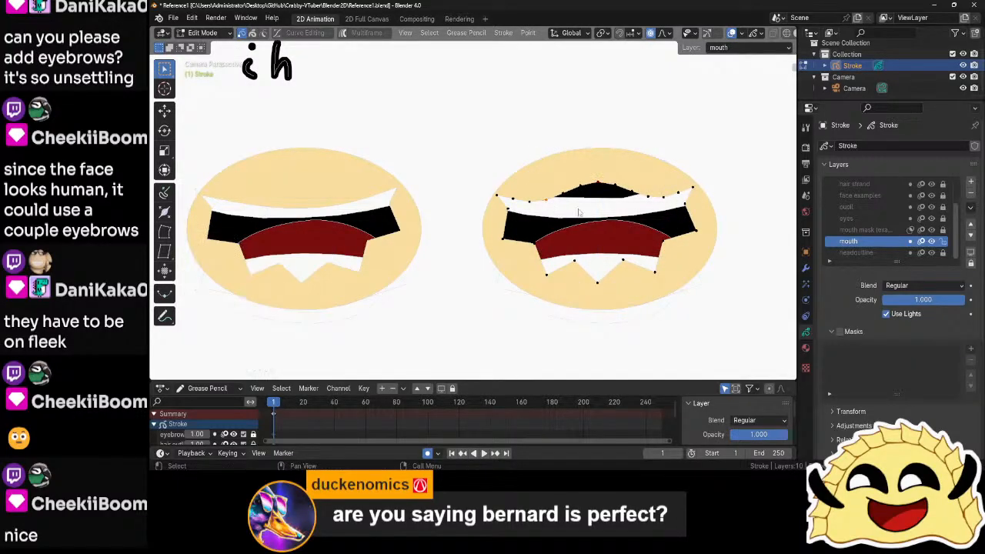
# - Lift the points on both sides of the second mouth's raised upper edge with a proportional size of about 0.135 to broaden the arch
pyautogui.press('g')
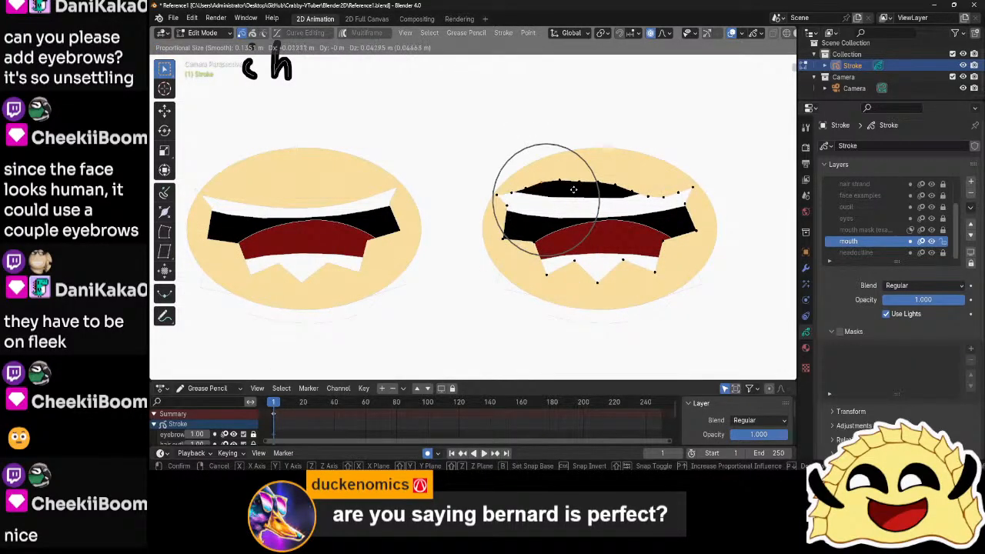
pyautogui.click(576, 196)
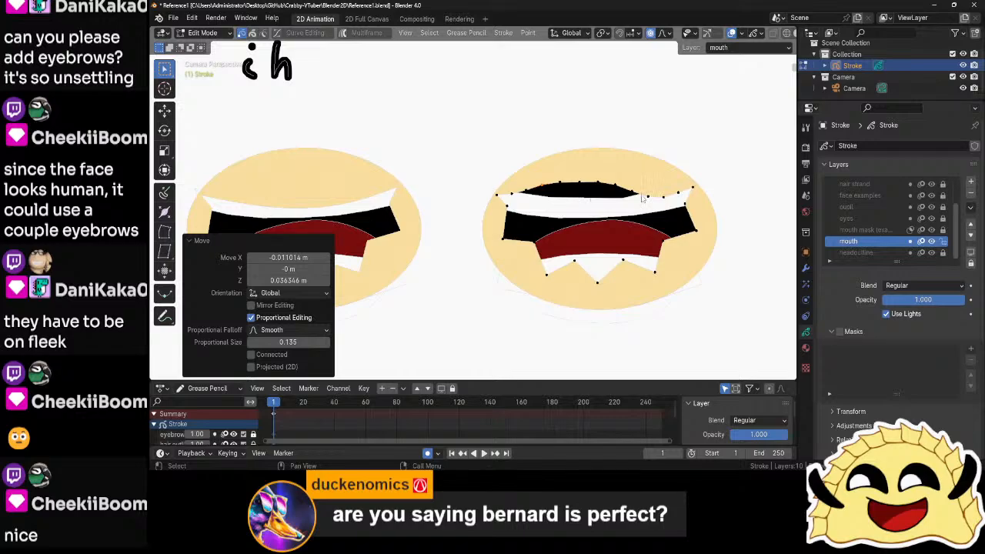
pyautogui.press('g')
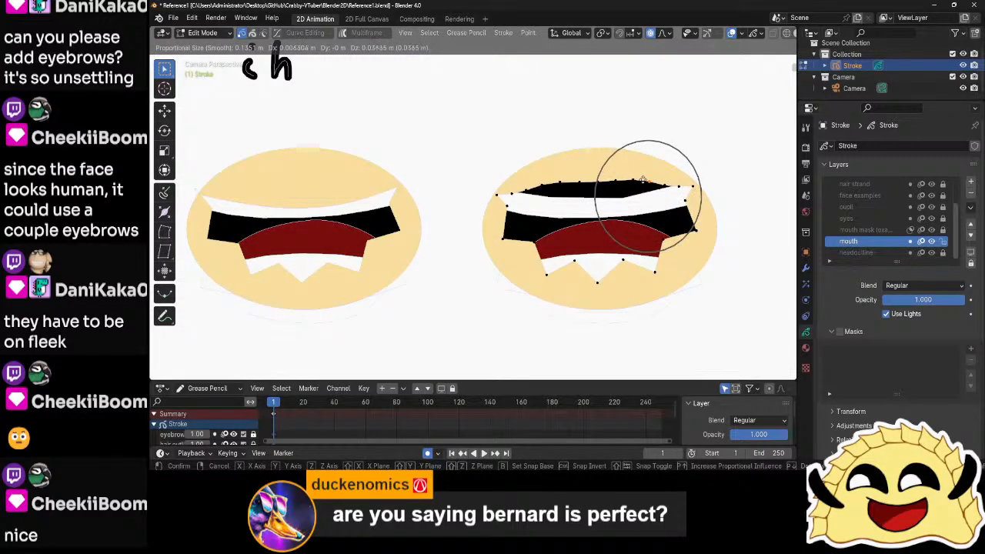
pyautogui.click(641, 181)
pyautogui.press('g')
pyautogui.click(609, 182)
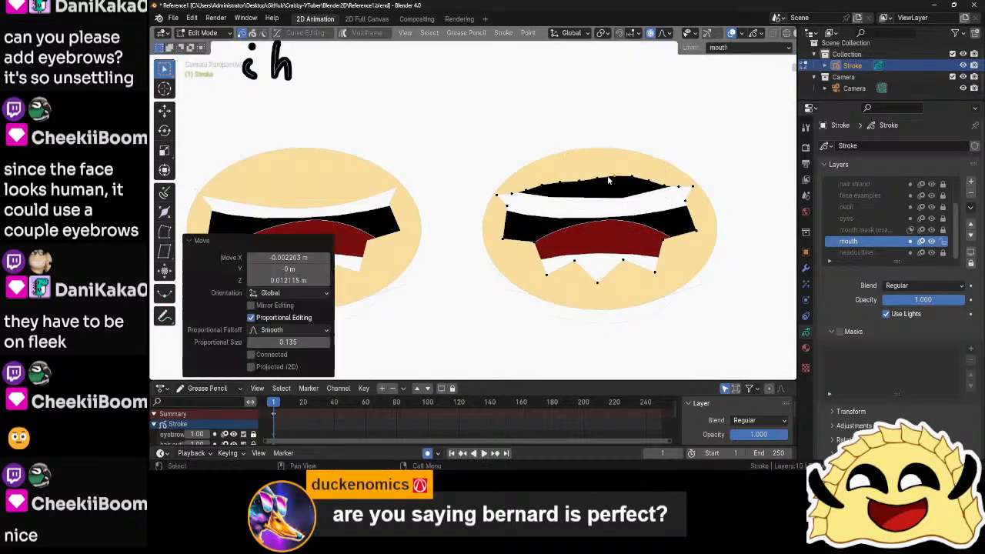
pyautogui.press('g')
pyautogui.click(578, 177)
pyautogui.press('g')
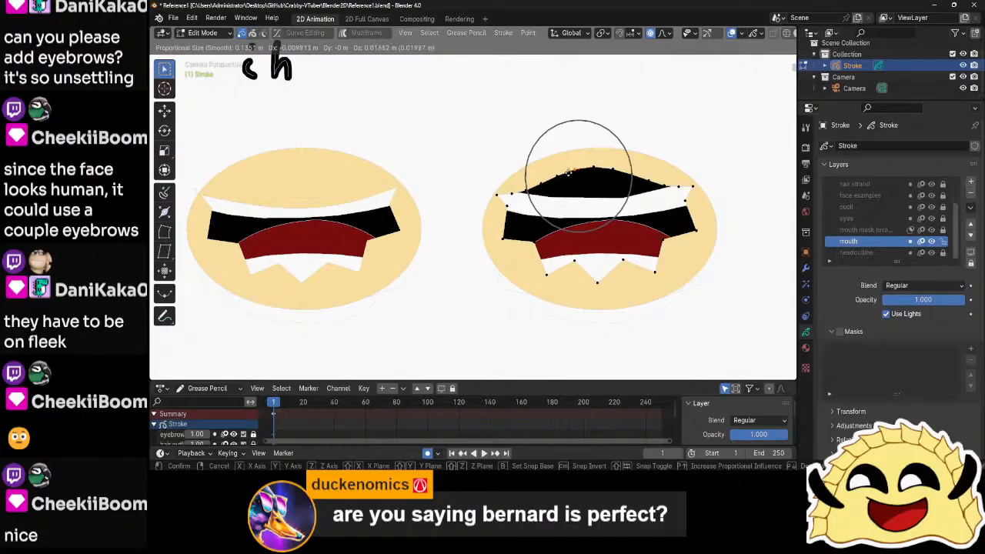
pyautogui.click(568, 174)
pyautogui.press('g')
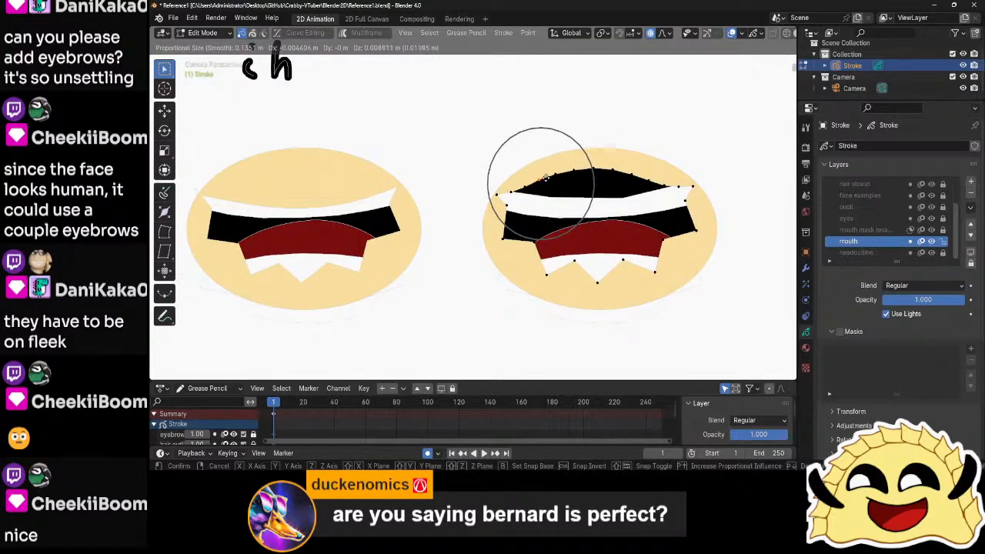
pyautogui.click(547, 178)
# - Raise the right half and centre of the second mouth's upper edge point by point, reducing the proportional size to about 0.076
pyautogui.press('g')
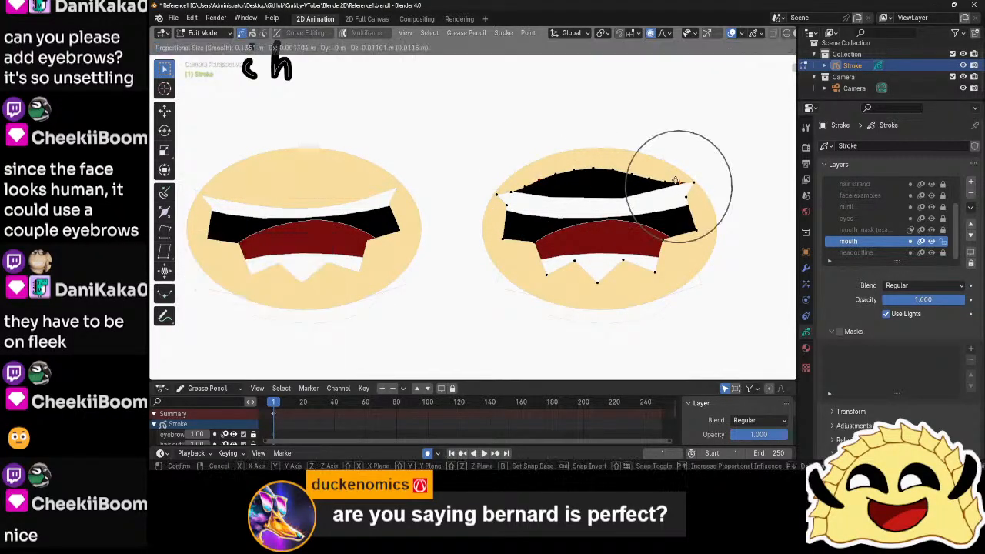
pyautogui.scroll(3, 676, 181)
pyautogui.click(675, 178)
pyautogui.press('g')
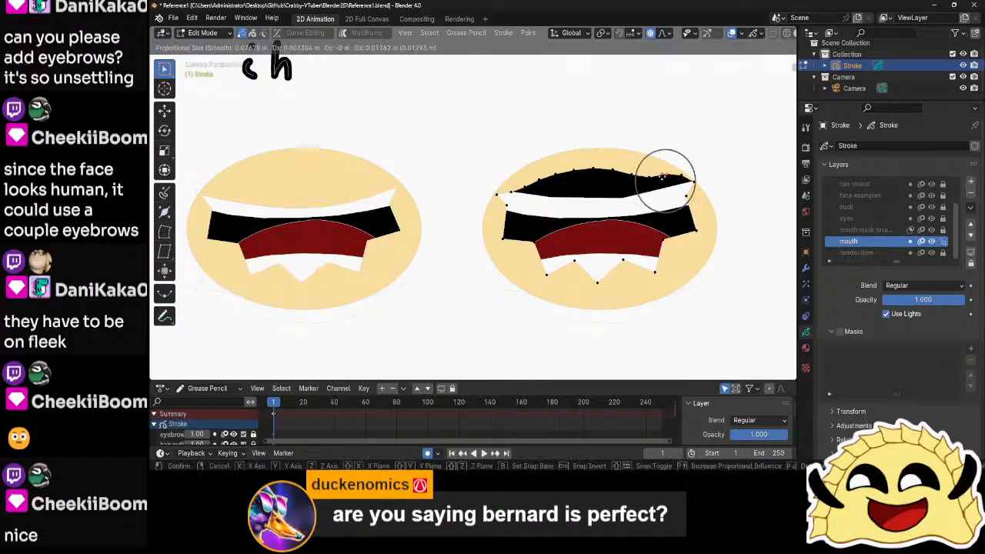
pyautogui.click(662, 177)
pyautogui.press('g')
pyautogui.click(630, 176)
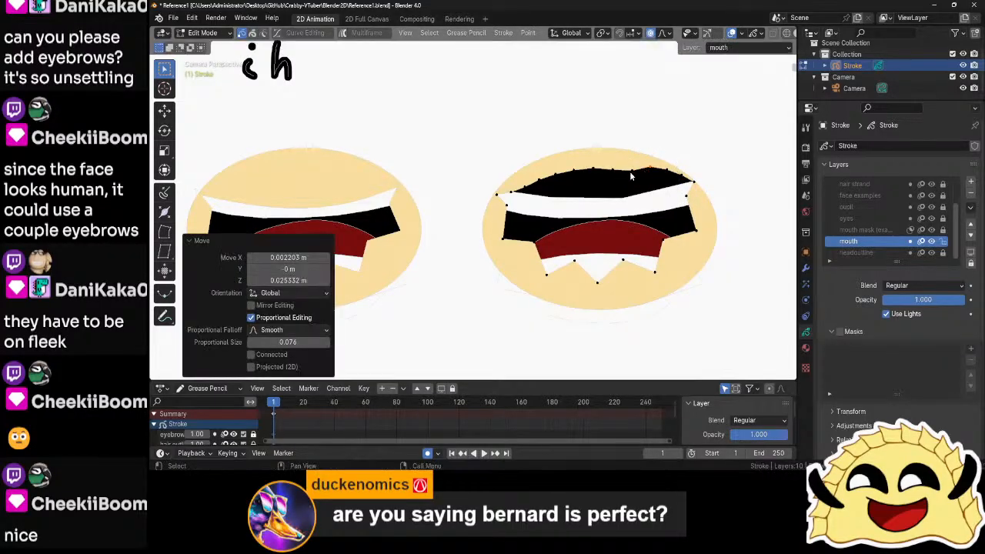
pyautogui.press('g')
pyautogui.click(613, 170)
pyautogui.press('g')
pyautogui.click(605, 161)
pyautogui.press('g')
pyautogui.click(572, 175)
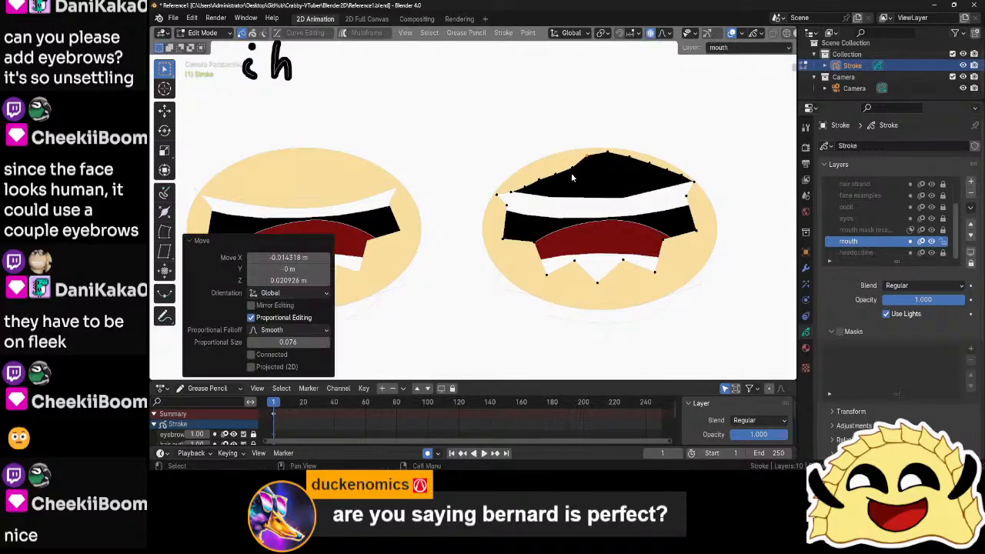
# - Pull the left half of the second mouth's upper edge up and outward, rounding it down to the left corner
pyautogui.press('g')
pyautogui.click(555, 167)
pyautogui.press('g')
pyautogui.click(542, 168)
pyautogui.press('g')
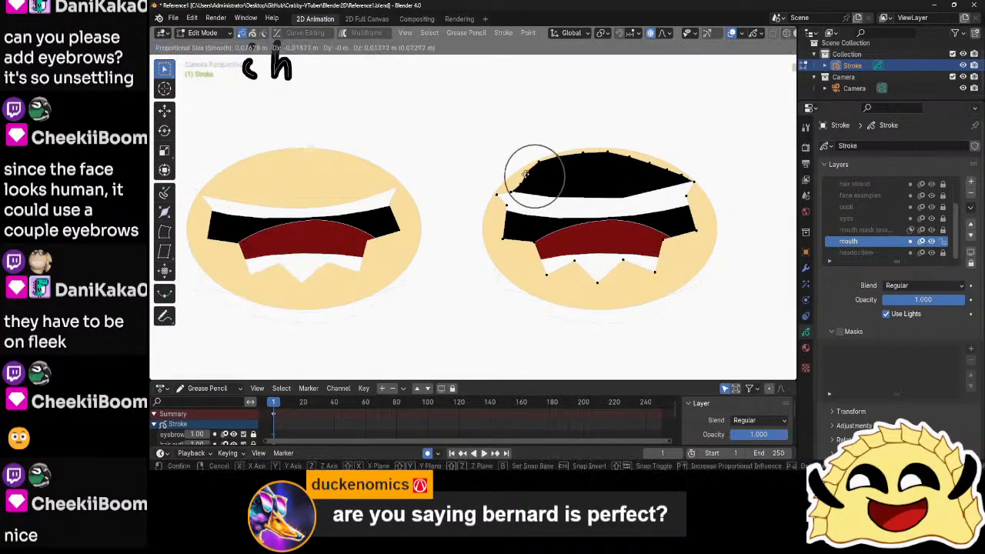
pyautogui.click(534, 177)
pyautogui.press('g')
pyautogui.click(520, 182)
pyautogui.press('g')
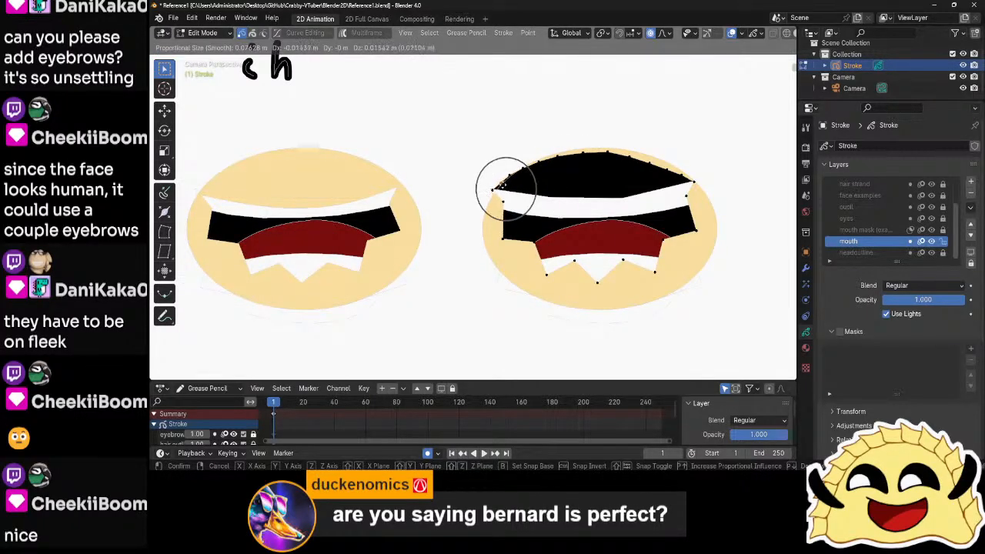
pyautogui.click(498, 188)
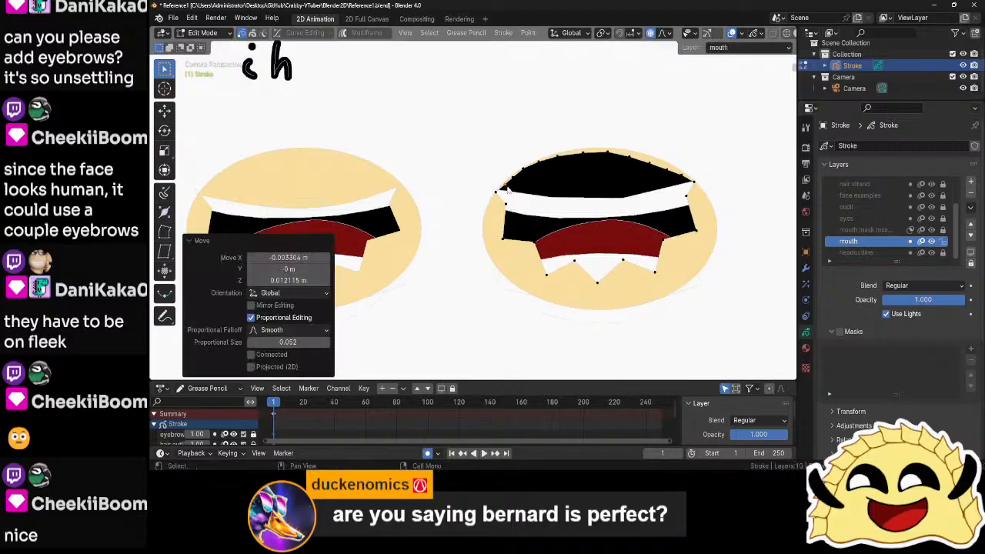
# - Smooth the points along the second mouth's upper arch with Repeat set to 6
pyautogui.moveTo(504, 153); pyautogui.dragTo(613, 190)
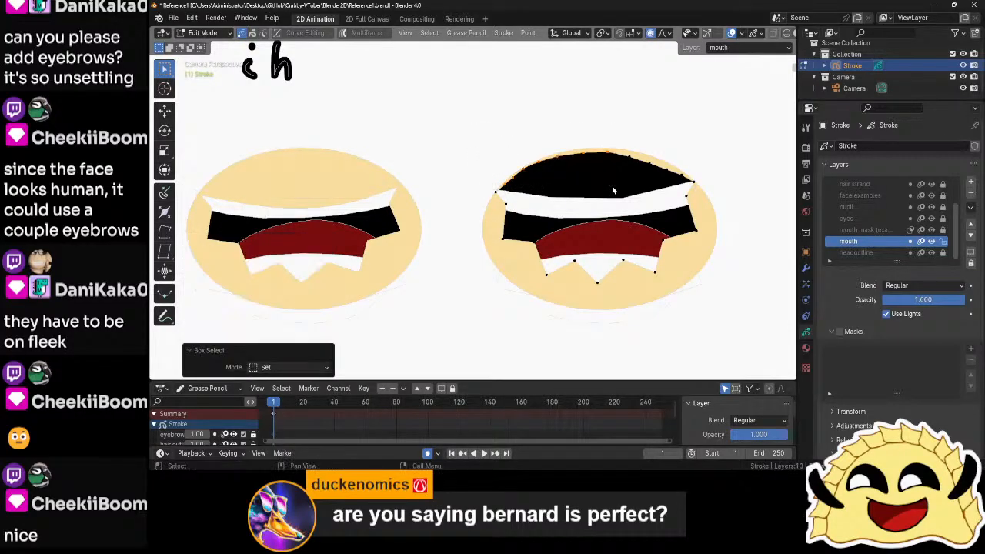
pyautogui.keyDown('shift'); pyautogui.moveTo(562, 139); pyautogui.dragTo(688, 179); pyautogui.keyUp('shift')
pyautogui.rightClick(670, 147)
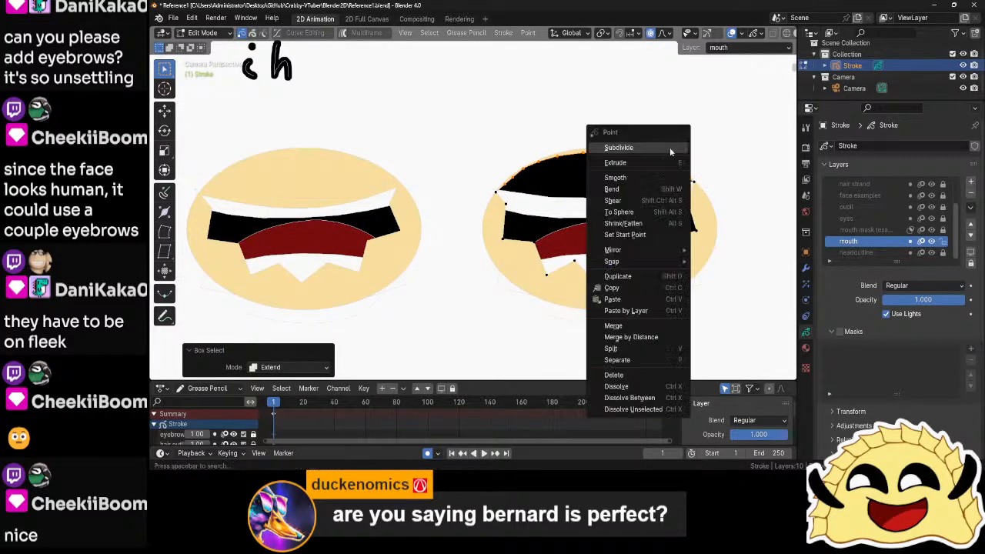
pyautogui.click(640, 177)
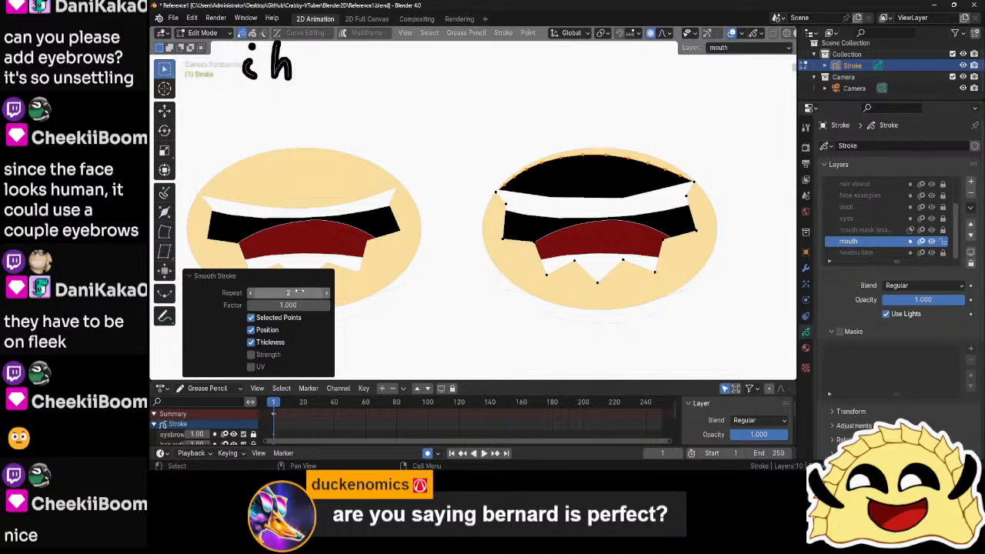
pyautogui.moveTo(300, 291); pyautogui.dragTo(305, 291)
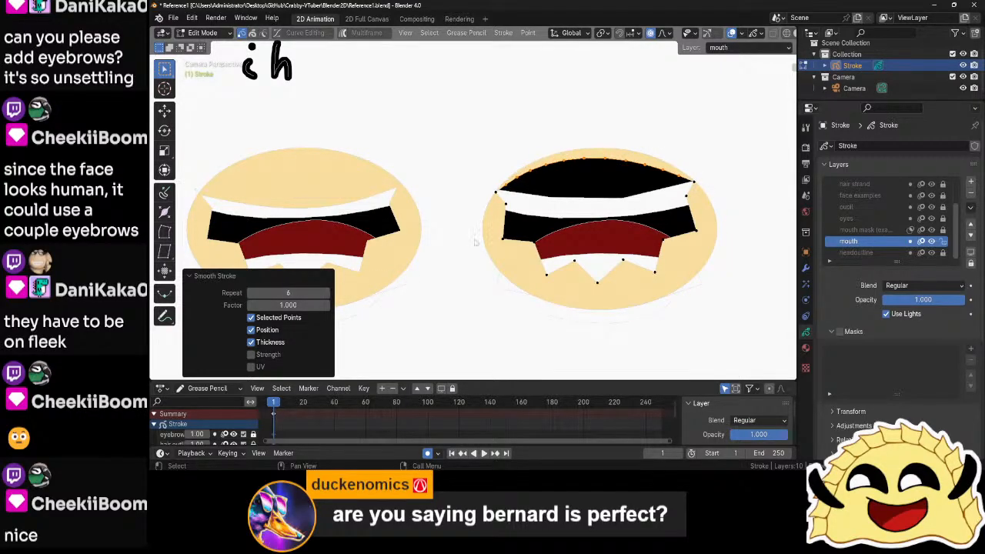
# - Nudge the top two points of the second mouth's arch slightly up and right with a proportional size of about 0.32
pyautogui.moveTo(594, 158); pyautogui.dragTo(610, 174)
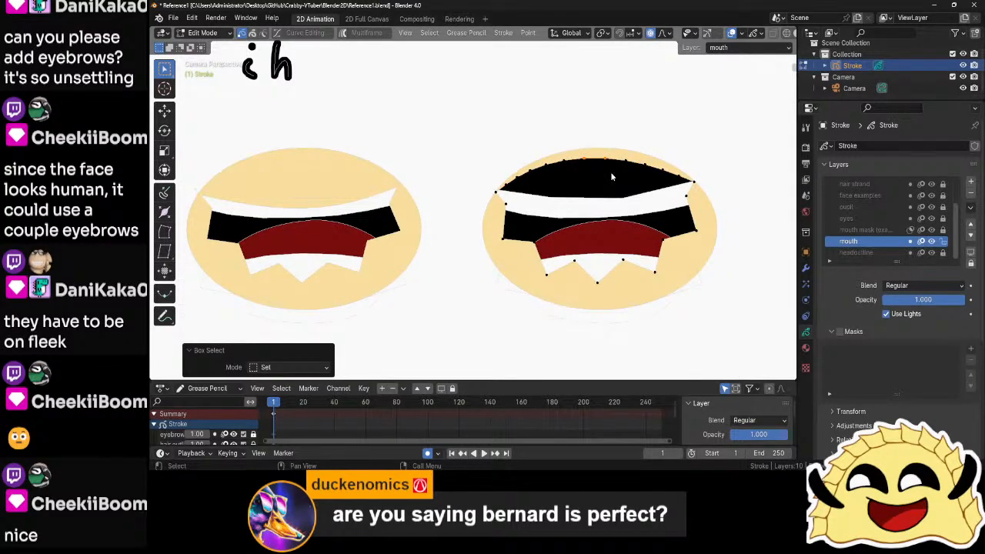
pyautogui.press('g')
pyautogui.scroll(-8, 611, 176)
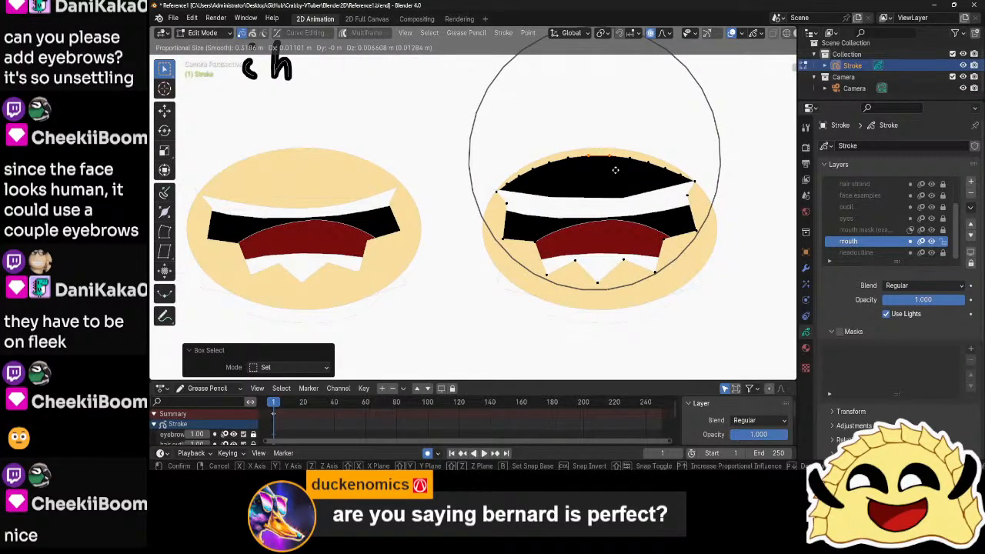
pyautogui.click(614, 170)
# - Raise the second mouth's lower left tooth tip about 0.04 m and its lower right tip about 0.022 m
pyautogui.press('g')
pyautogui.scroll(-3, 598, 274)
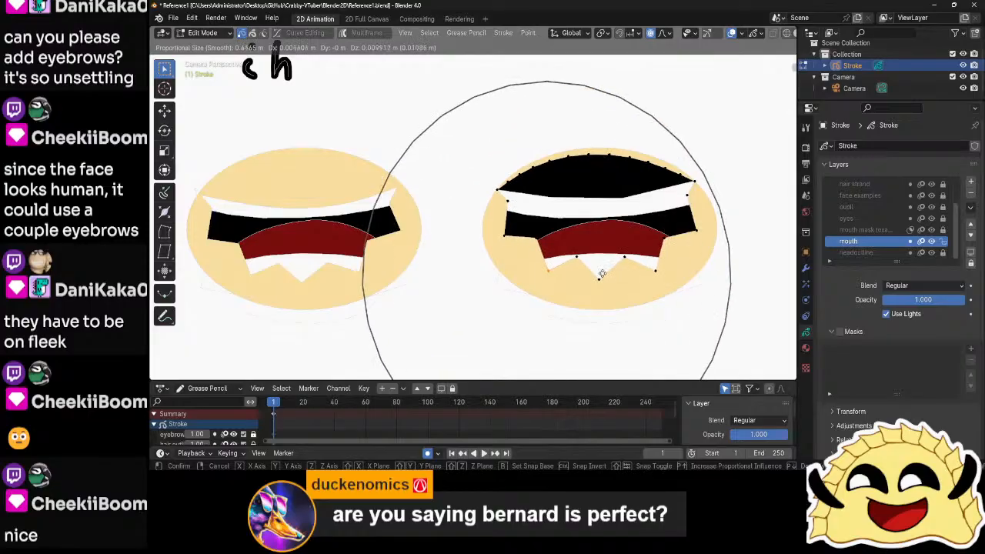
pyautogui.scroll(5, 598, 273)
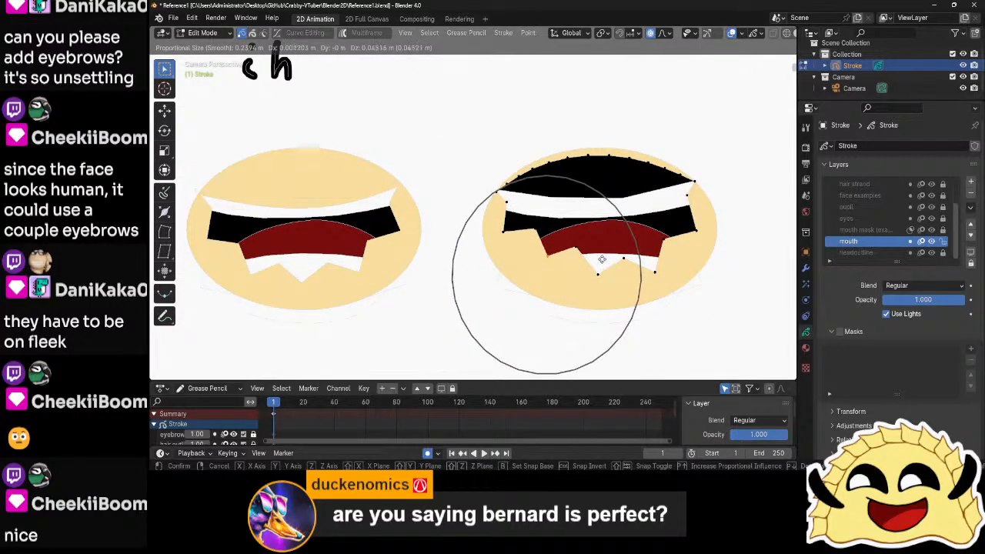
pyautogui.click(627, 275)
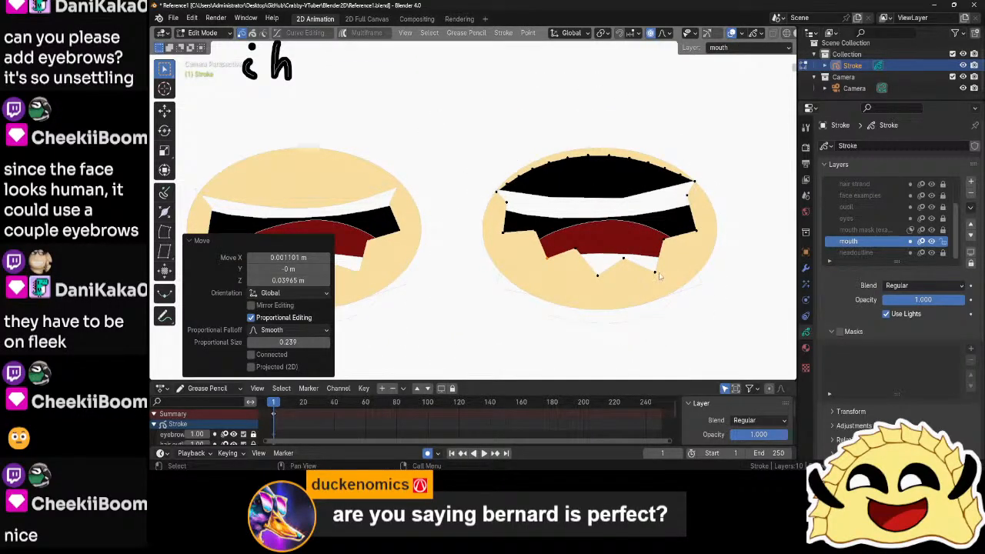
pyautogui.press('g')
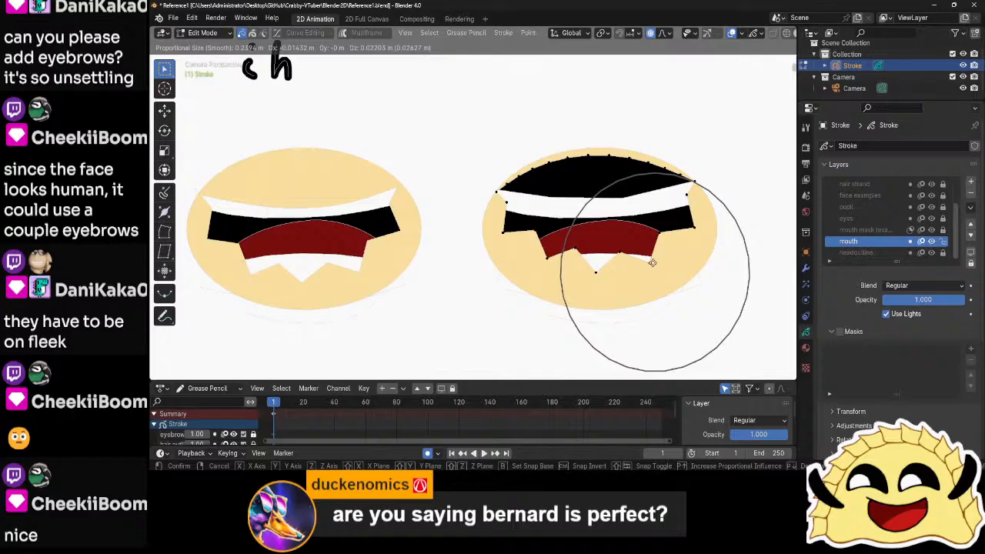
pyautogui.click(652, 263)
# - Select the second mouth's entire outline, move it down about 0.032 m, and clear the selection
pyautogui.press('l')
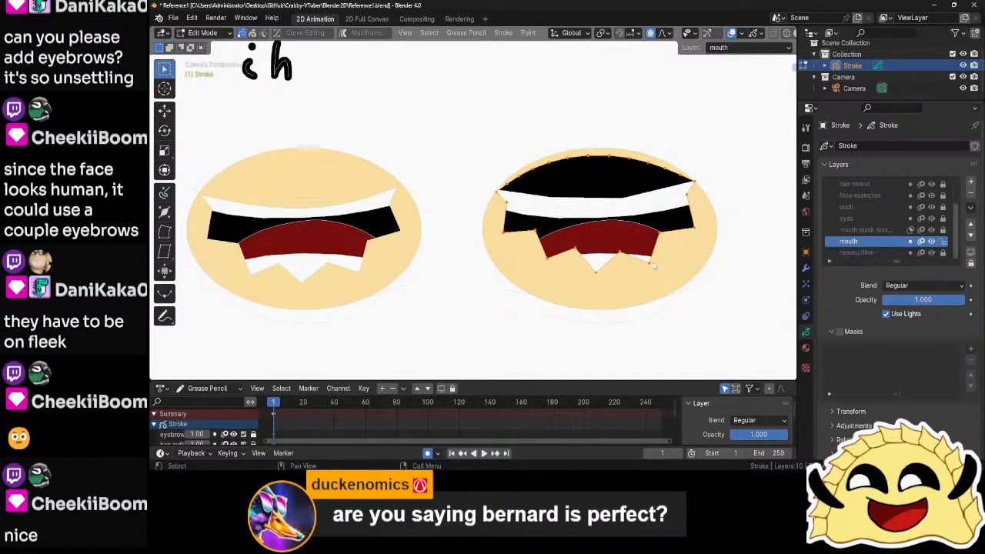
pyautogui.press('g')
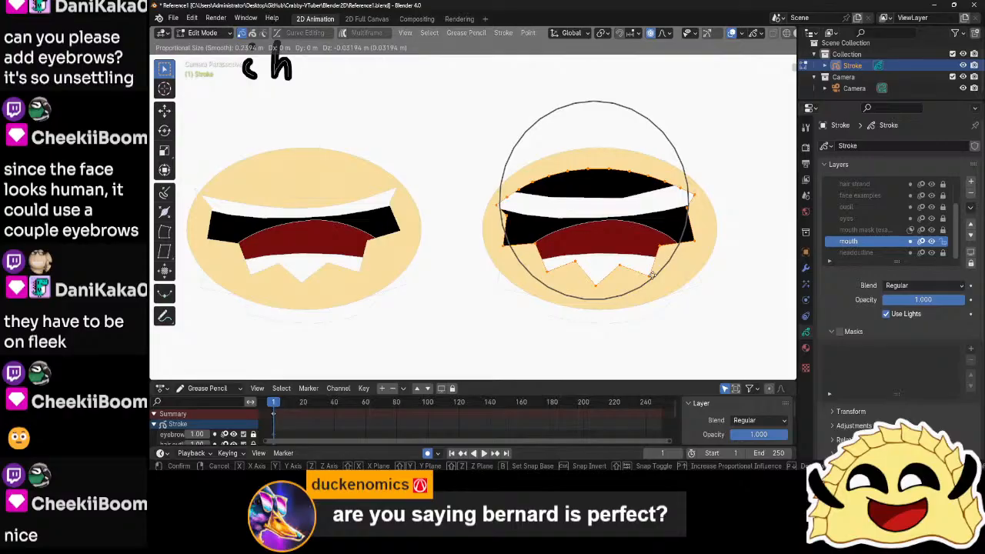
pyautogui.click(652, 276)
pyautogui.hotkey('alt', 'a')
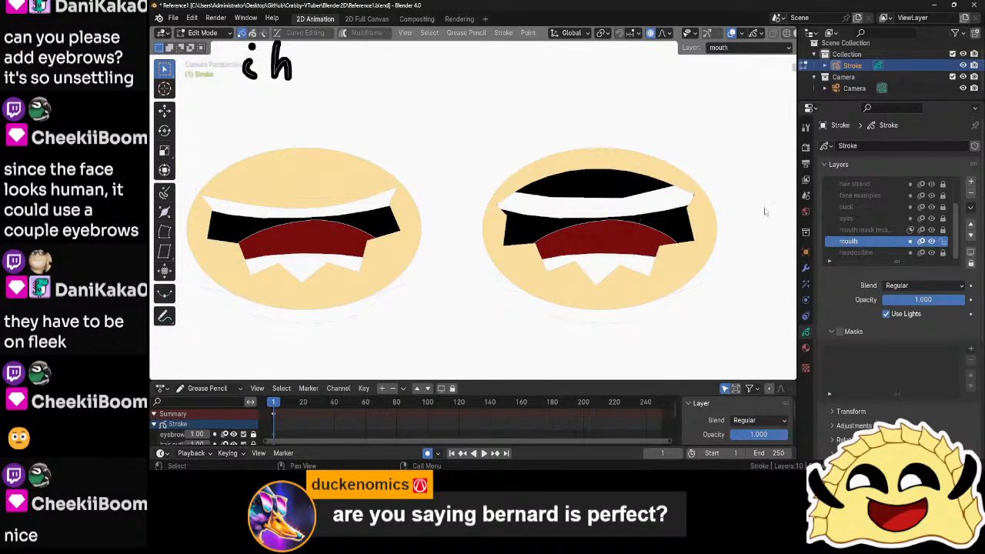
# - On the mouth mask (examples) layer, turn off proportional editing and raise the Uh mouth's upper teeth stroke about 0.043 m
pyautogui.click(862, 229)
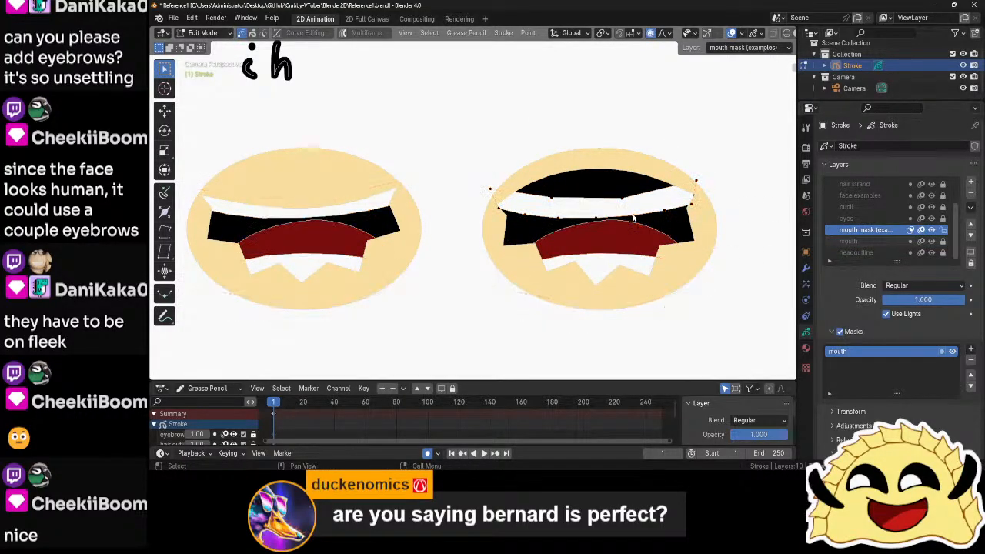
pyautogui.press('a')
pyautogui.press('g')
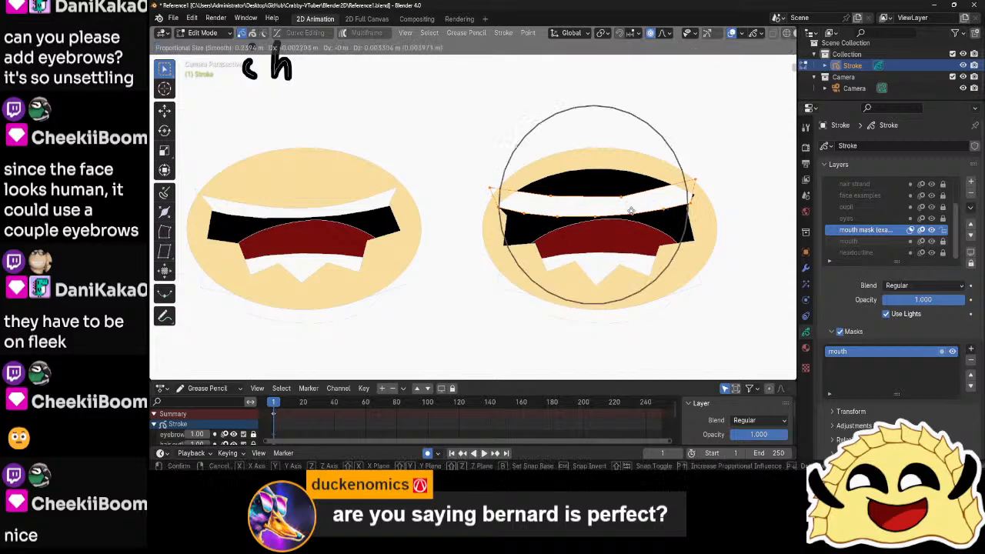
pyautogui.rightClick(632, 198)
pyautogui.press('o')
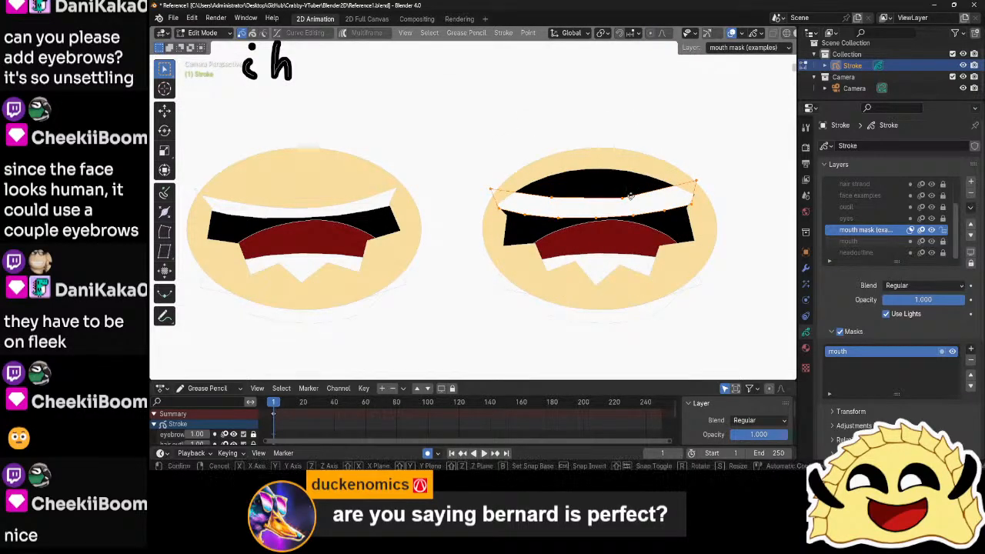
pyautogui.press('g')
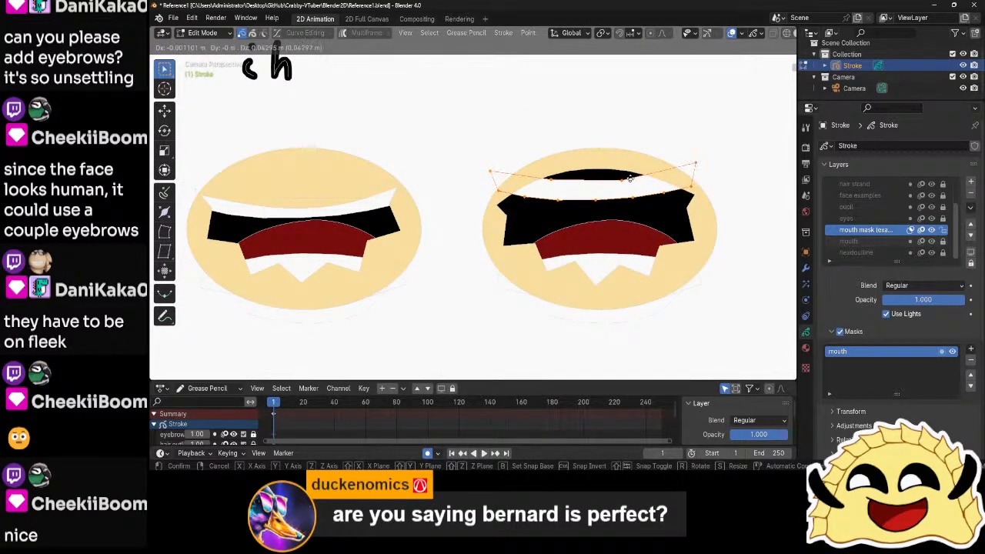
pyautogui.click(629, 178)
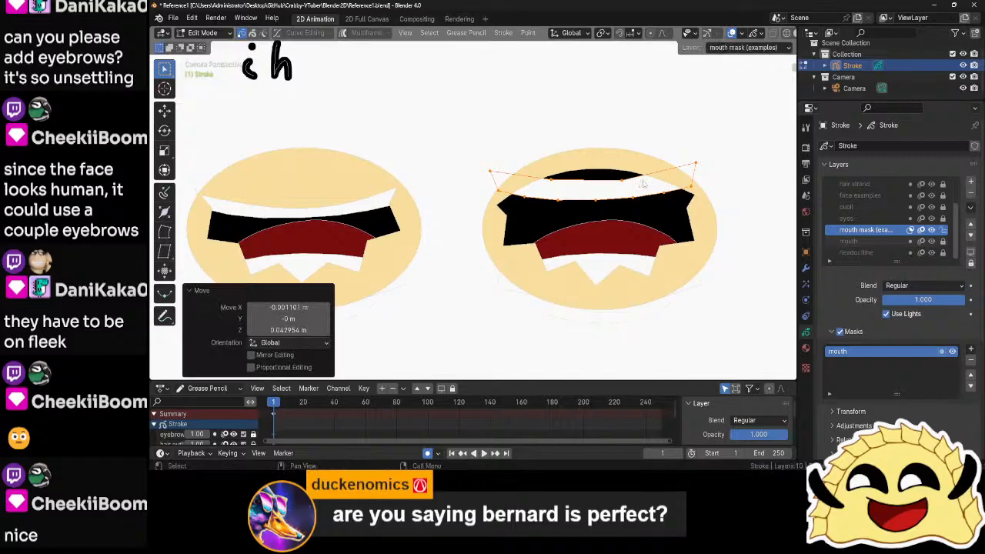
# - Rotate the upper teeth stroke about -179° and shift it slightly up and right to fit under the mouth's upper arch
pyautogui.press('r')
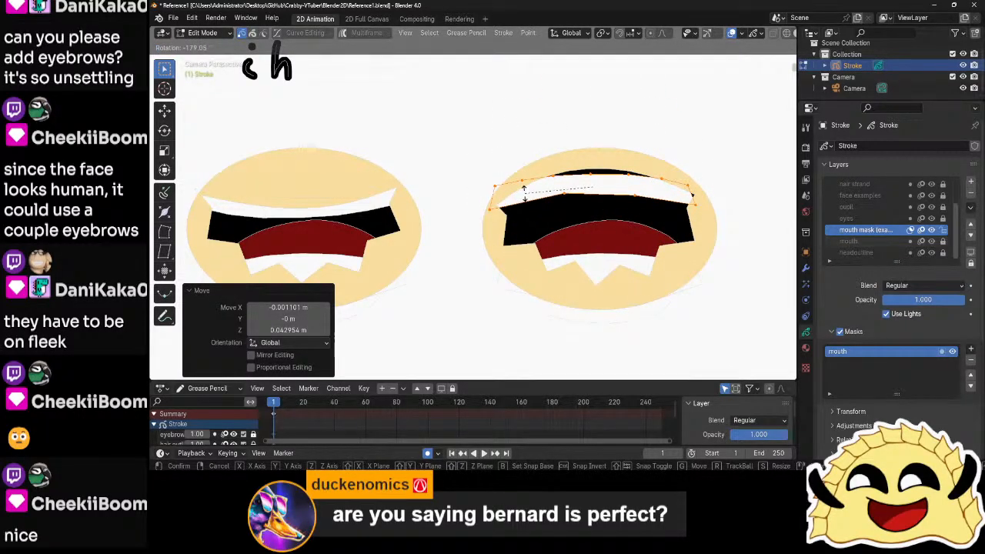
pyautogui.click(524, 192)
pyautogui.press('g')
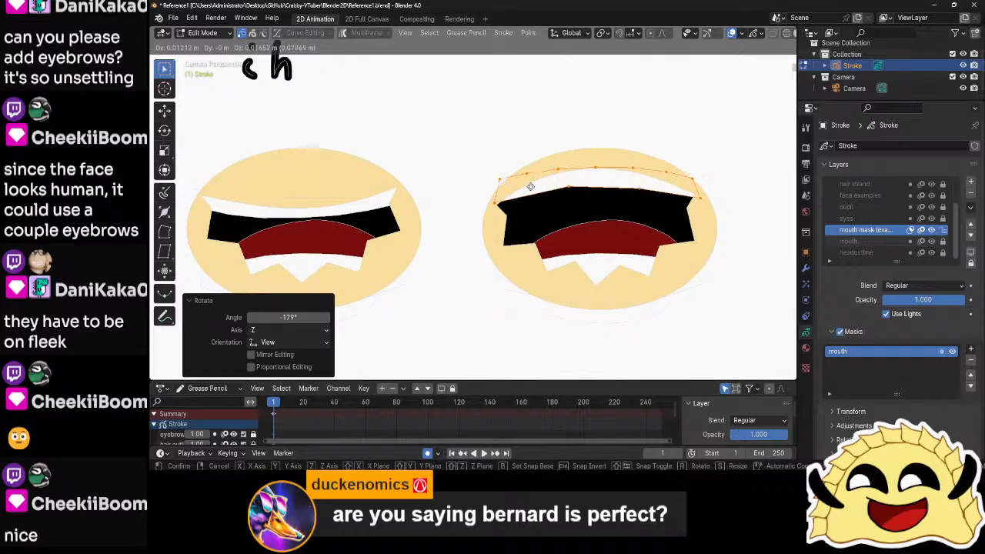
pyautogui.click(531, 187)
# - Subdivide the upper teeth stroke between the points along its lower edge
pyautogui.click(568, 188)
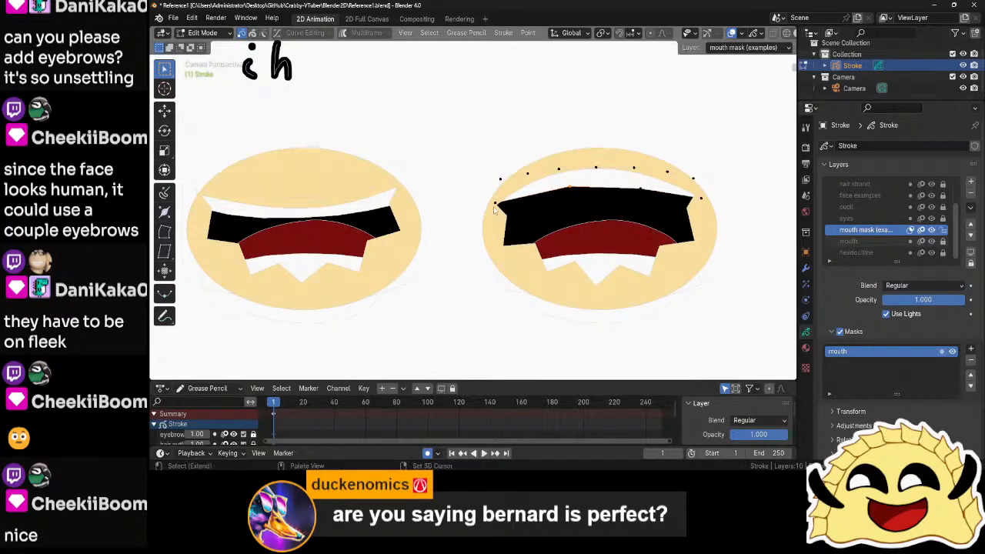
pyautogui.keyDown('shift'); pyautogui.click(640, 189); pyautogui.keyUp('shift')
pyautogui.rightClick(700, 199)
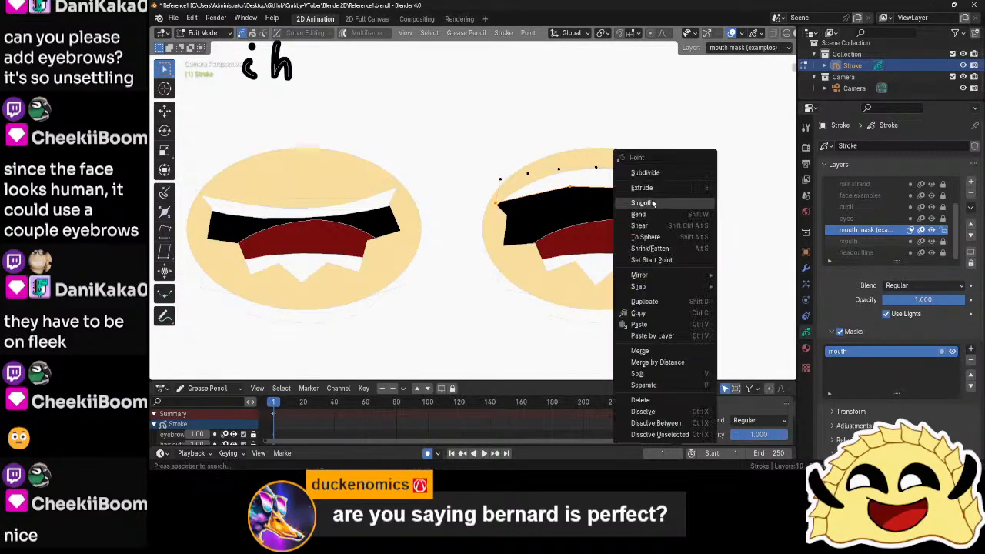
pyautogui.click(656, 174)
# - Smooth the inner points along the upper teeth's lower edge, adjust the Repeat count, and clear the selection
pyautogui.click(534, 195)
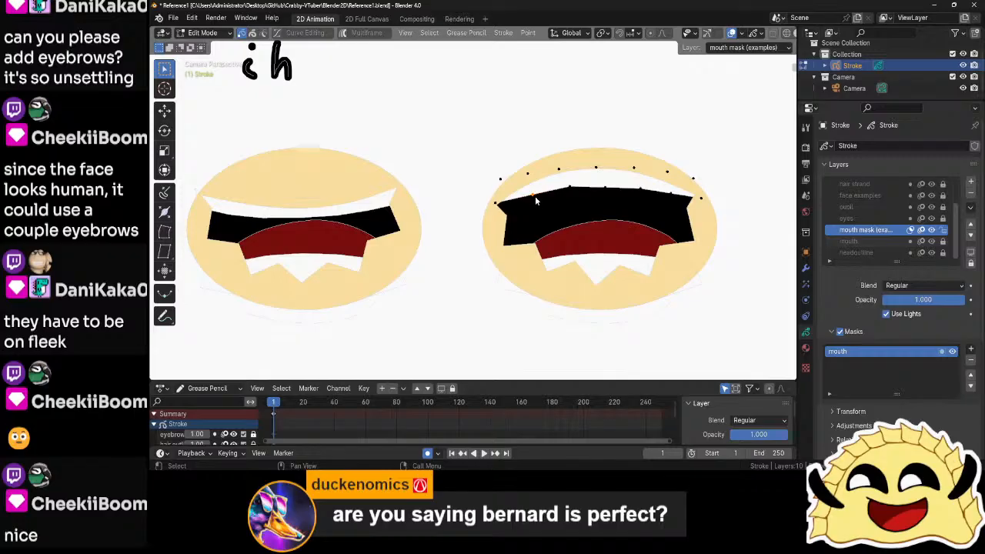
pyautogui.keyDown('shift'); pyautogui.click(570, 190); pyautogui.keyUp('shift')
pyautogui.keyDown('shift'); pyautogui.click(673, 195); pyautogui.keyUp('shift')
pyautogui.rightClick(548, 198)
pyautogui.click(537, 219)
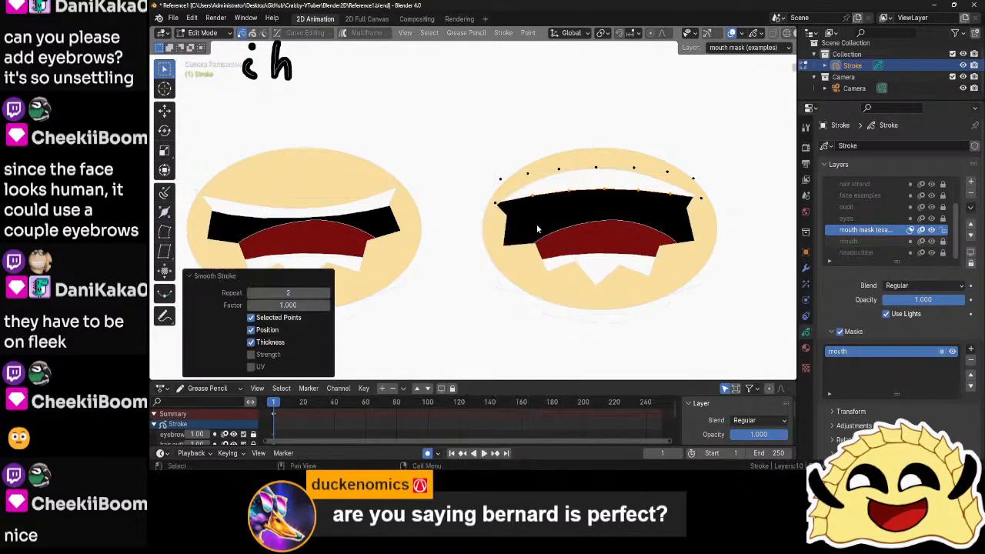
pyautogui.moveTo(299, 292)
pyautogui.mouseDown()
pyautogui.moveTo(323, 293)
pyautogui.moveTo(305, 292)
pyautogui.mouseUp()
pyautogui.click(762, 253)
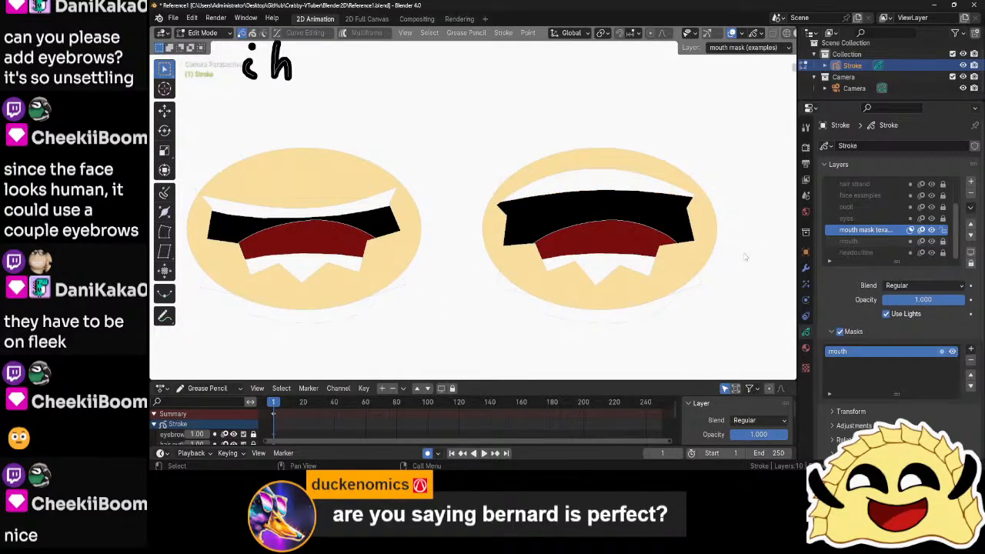
# - Select the Uh mouth's whole tongue stroke and move it up about 0.025 m and left about 0.01 m
pyautogui.click(612, 222)
pyautogui.press('l')
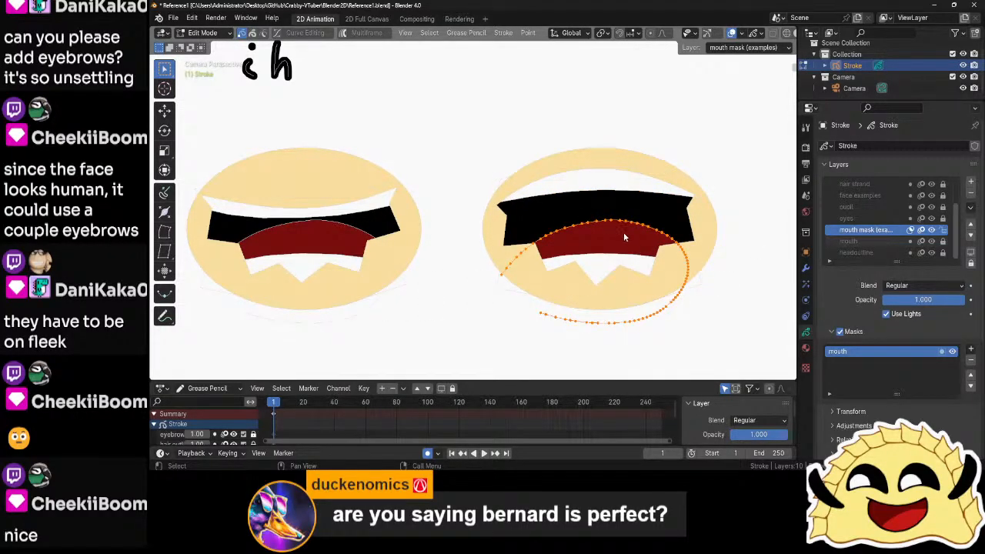
pyautogui.press('g')
pyautogui.click(621, 224)
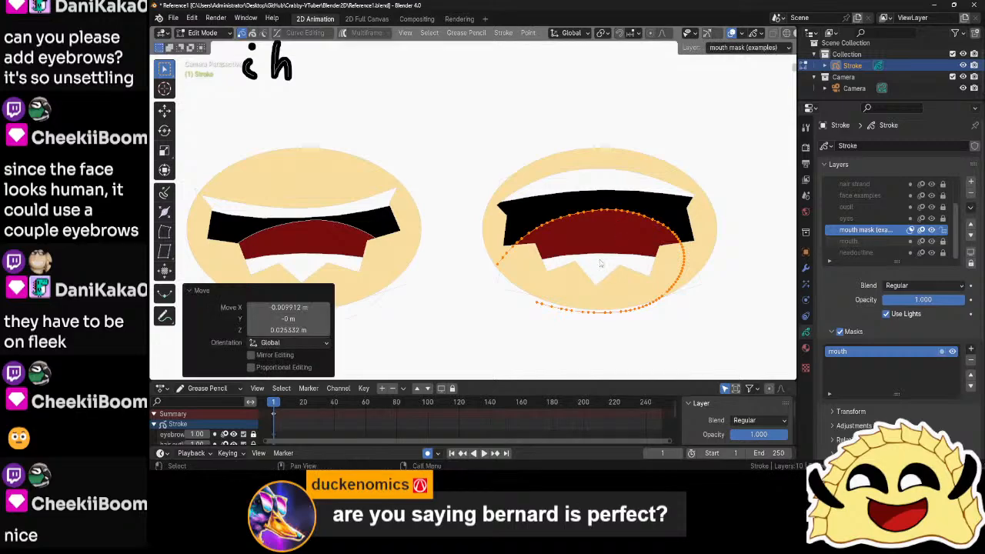
# - Select the Uh mouth's whole lower teeth stroke and raise it about 0.072 m along Z
pyautogui.click(600, 257)
pyautogui.press('l')
pyautogui.press('g')
pyautogui.press('z')
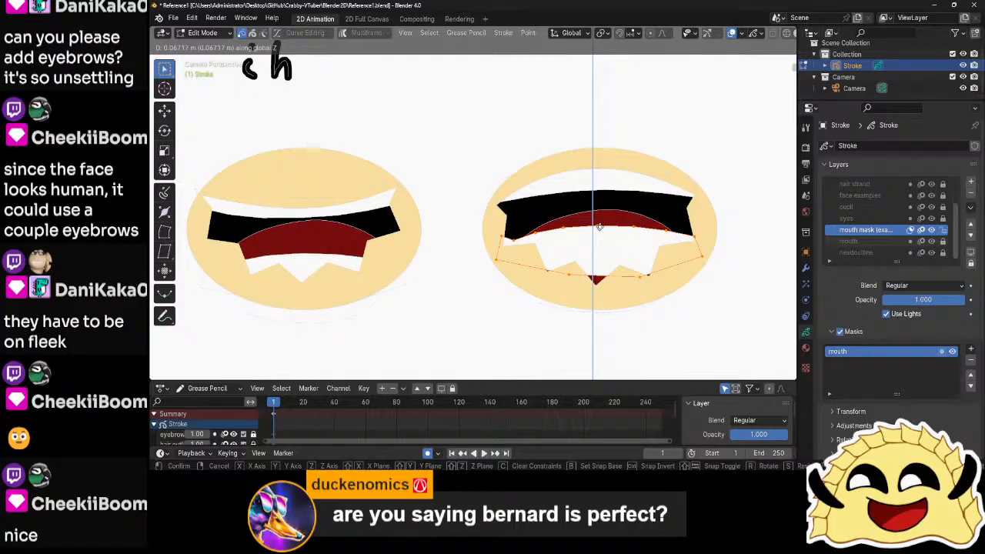
pyautogui.click(600, 225)
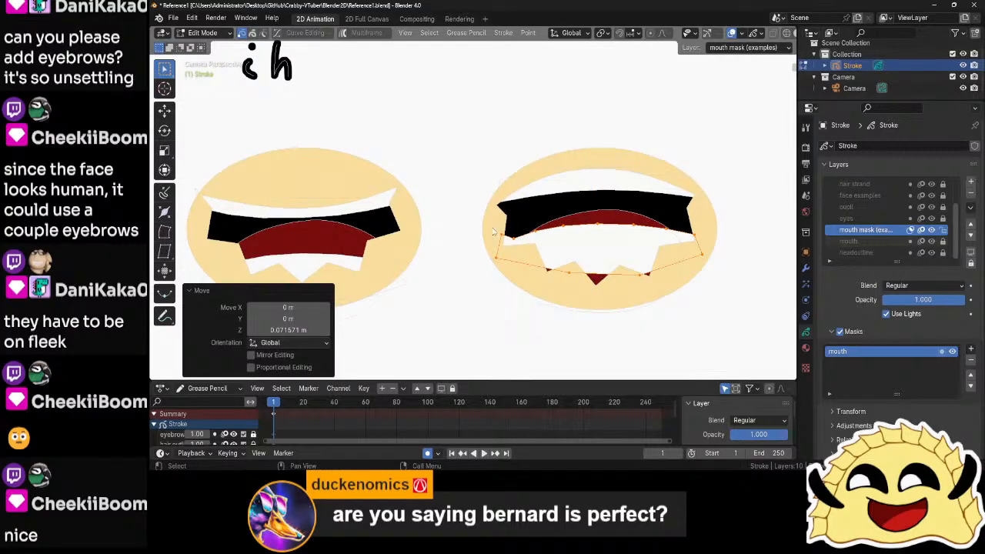
pyautogui.moveTo(494, 231); pyautogui.dragTo(518, 283)
pyautogui.press('g')
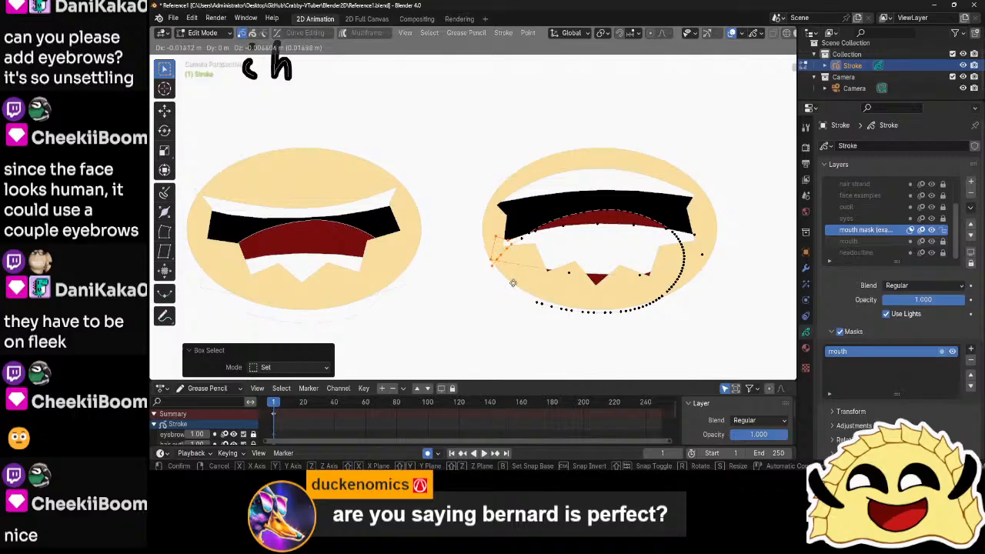
pyautogui.rightClick(513, 283)
# - Move the lower teeth stroke's left end points about 0.03 m left and 0.007 m down
pyautogui.click(513, 237)
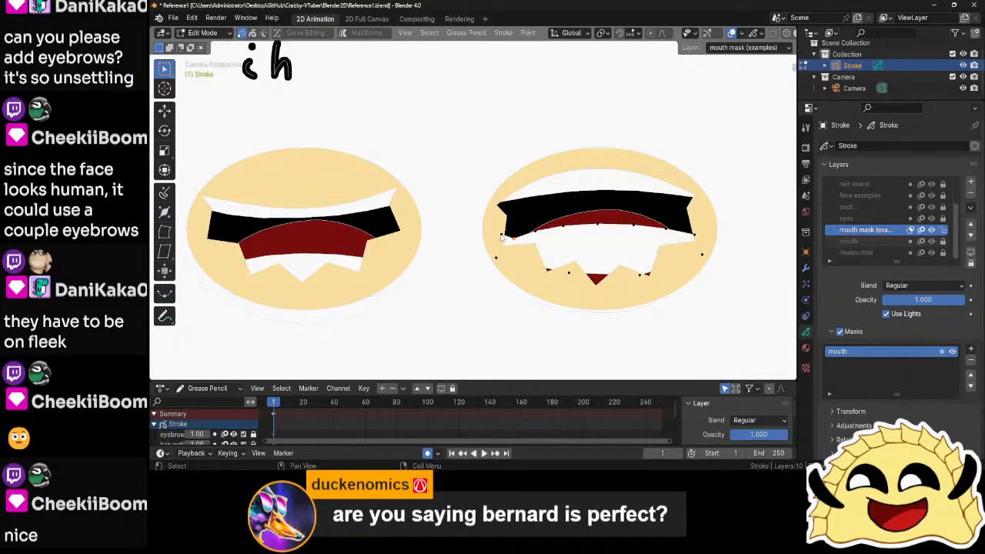
pyautogui.keyDown('shift'); pyautogui.click(501, 237); pyautogui.keyUp('shift')
pyautogui.keyDown('shift'); pyautogui.click(497, 260); pyautogui.keyUp('shift')
pyautogui.press('o')
pyautogui.press('o')
pyautogui.press('g')
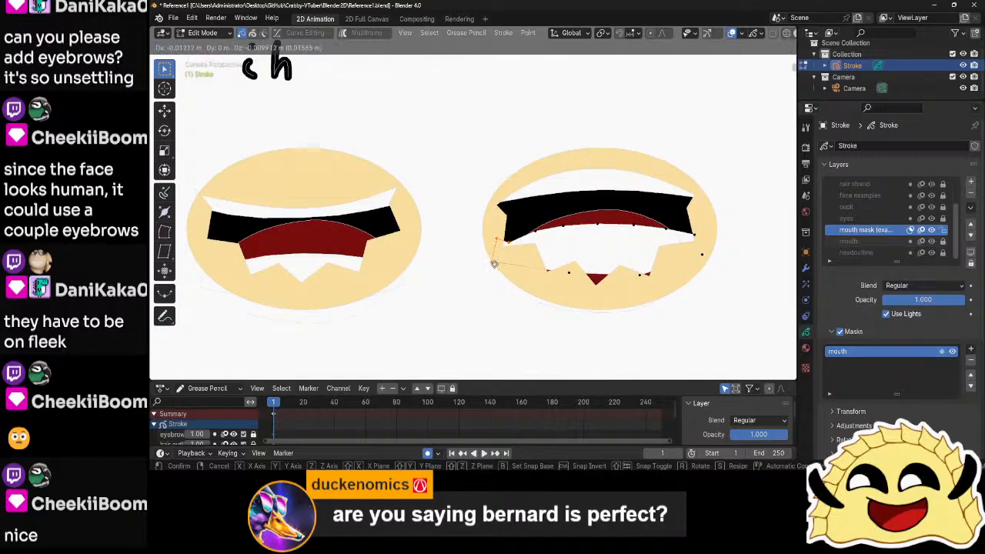
pyautogui.click(487, 263)
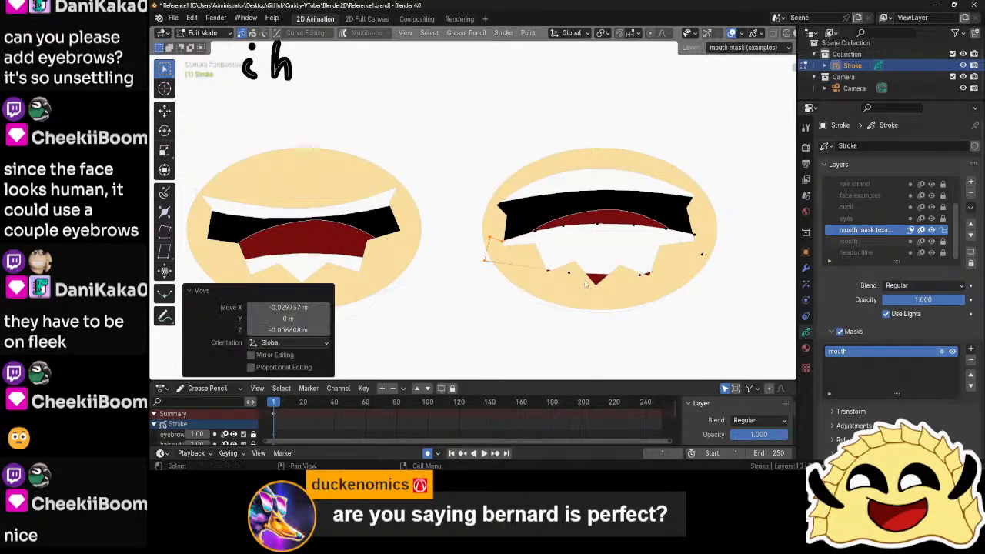
# - Move the lower teeth's bottom left point about 0.068 m left and 0.032 m down, and lower the bottom right point along Z
pyautogui.click(571, 276)
pyautogui.press('g')
pyautogui.click(550, 286)
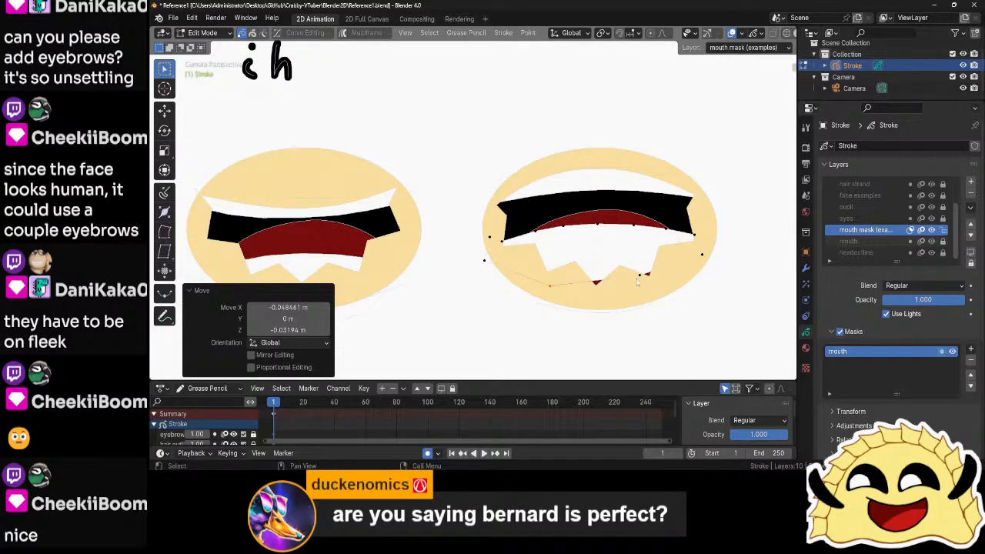
pyautogui.press('g')
pyautogui.press('z')
pyautogui.click(640, 291)
# - Select the entire lower teeth stroke of the Uh mouth and lower it along Z to expose more of the tongue
pyautogui.scroll(-6, 693, 308)
pyautogui.scroll(7, 507, 211)
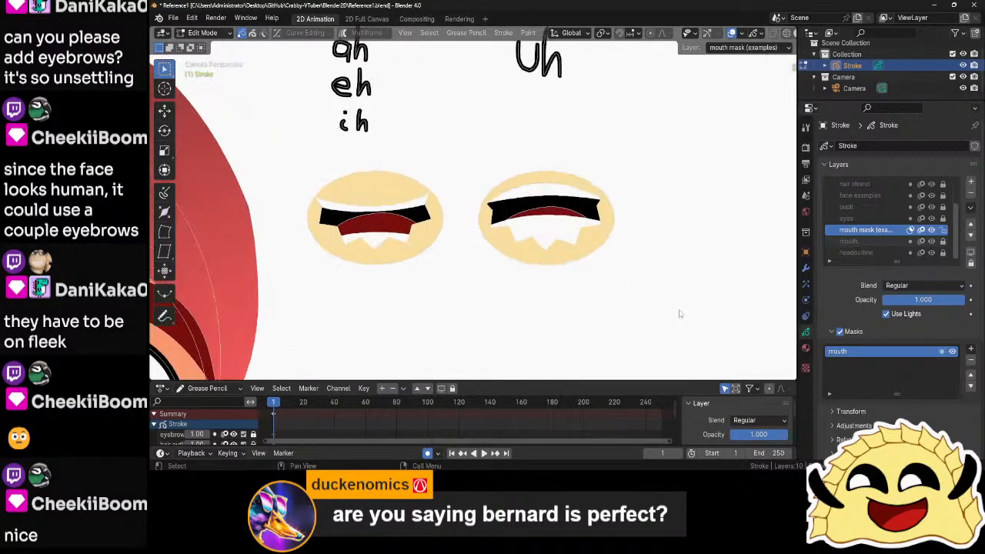
pyautogui.scroll(-6, 464, 228)
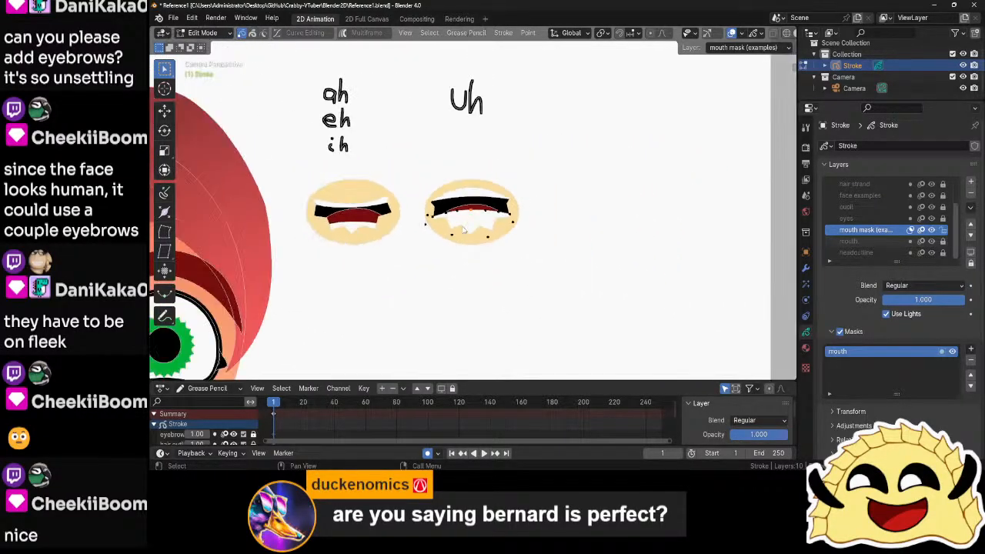
pyautogui.scroll(5, 463, 229)
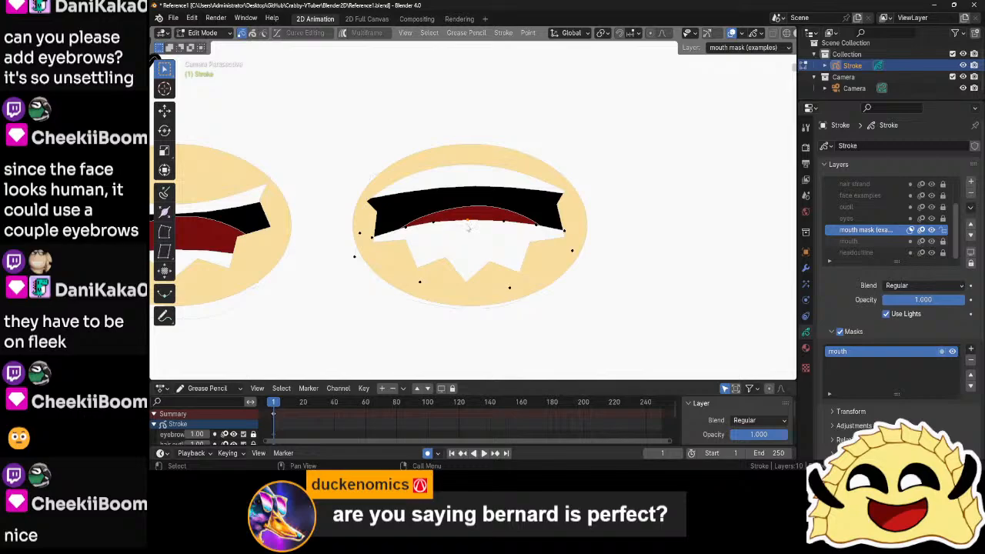
pyautogui.press('g')
pyautogui.rightClick(466, 243)
pyautogui.hotkey('ctrl', 'l')
pyautogui.press('g')
pyautogui.press('z')
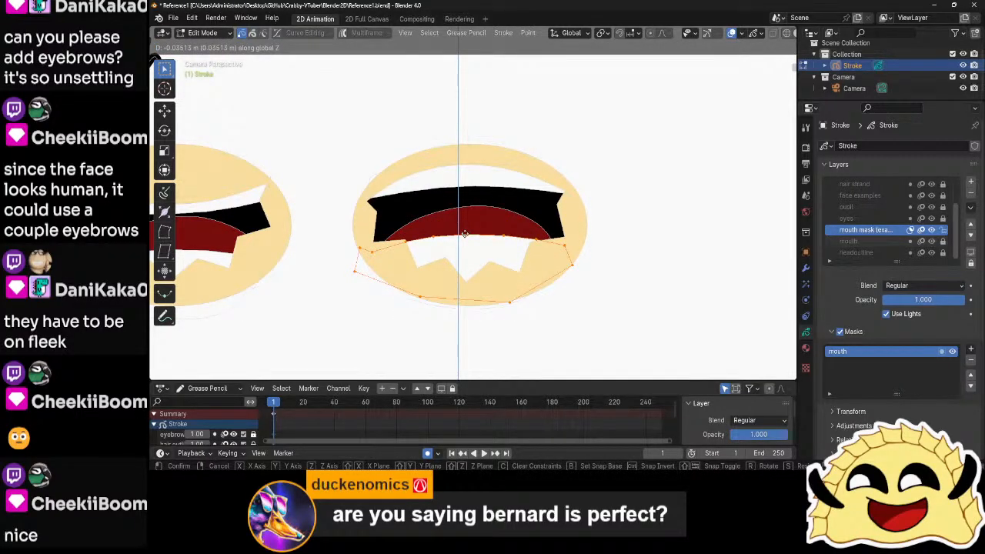
pyautogui.click(463, 241)
# - Return to Object Mode, deselect the drawing, and save the file
pyautogui.press('Tab')
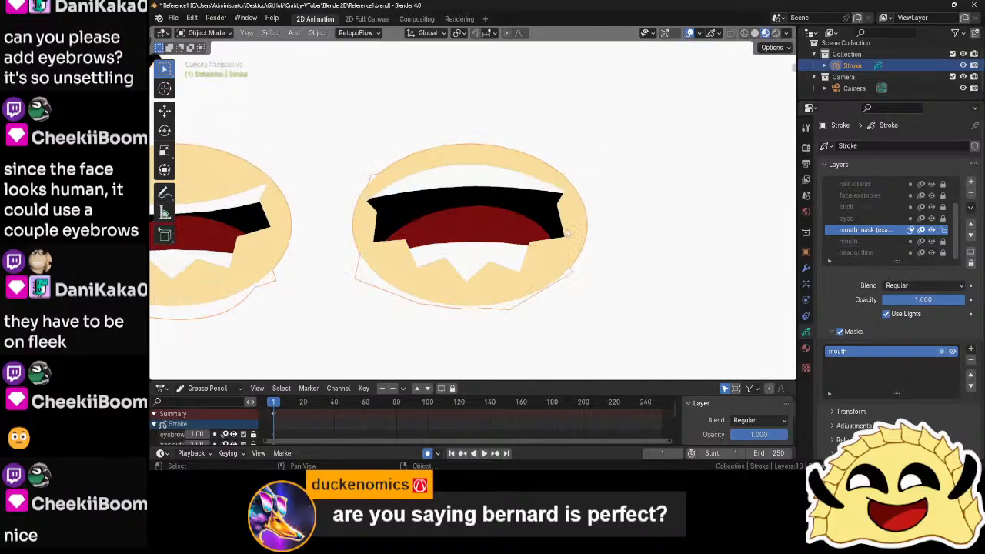
pyautogui.scroll(-7, 573, 232)
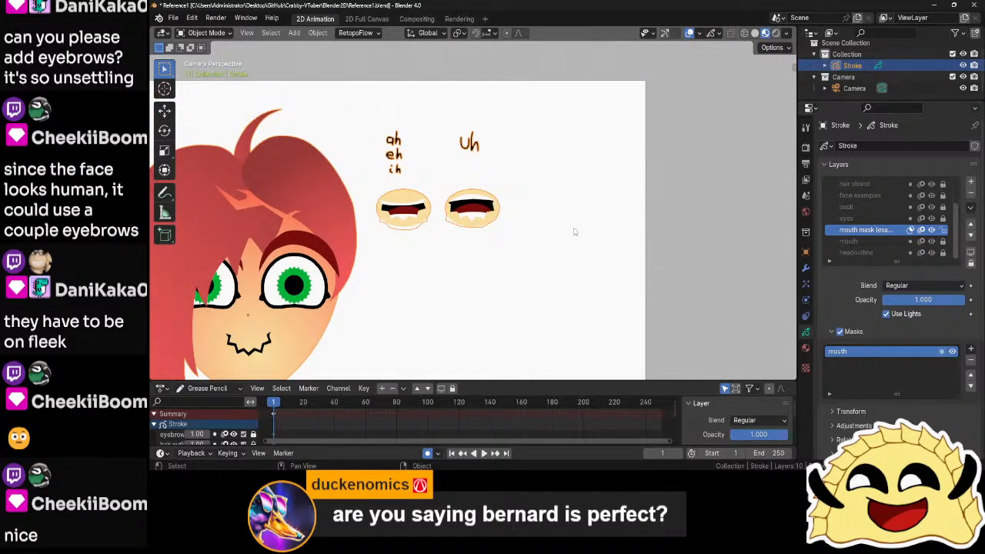
pyautogui.scroll(3, 573, 231)
pyautogui.scroll(-4, 574, 231)
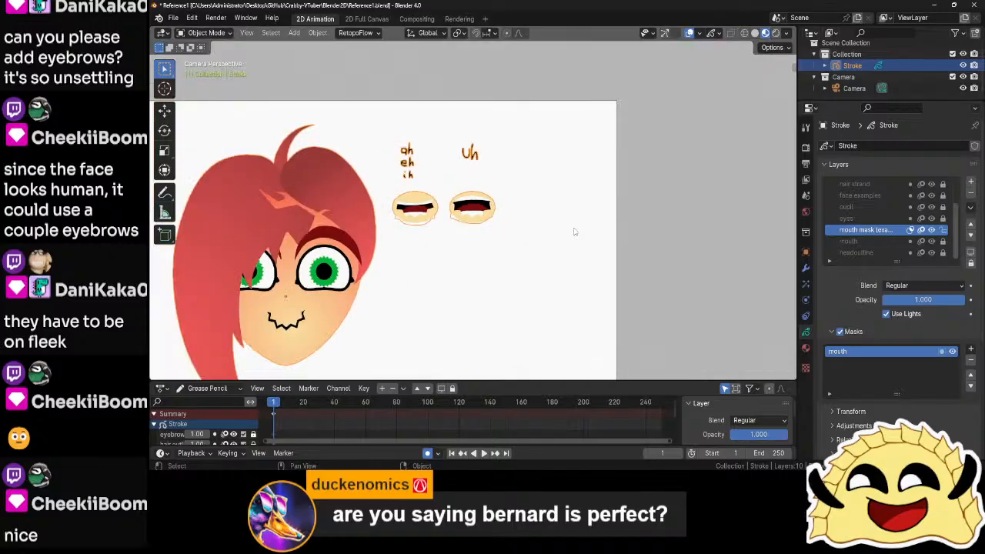
pyautogui.click(573, 231)
pyautogui.hotkey('ctrl', 's')
pyautogui.scroll(4, 574, 231)
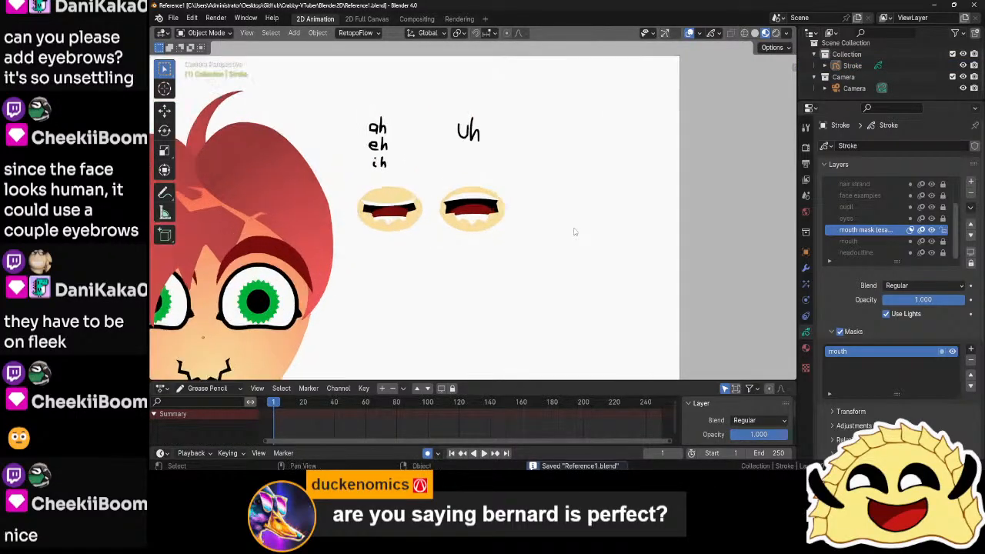
# - Edit the drawing again, unlock the mouth layer, and select all Uh mouth strokes on the mouth and mouth mask (examples) layers
pyautogui.click(483, 217)
pyautogui.press('Tab')
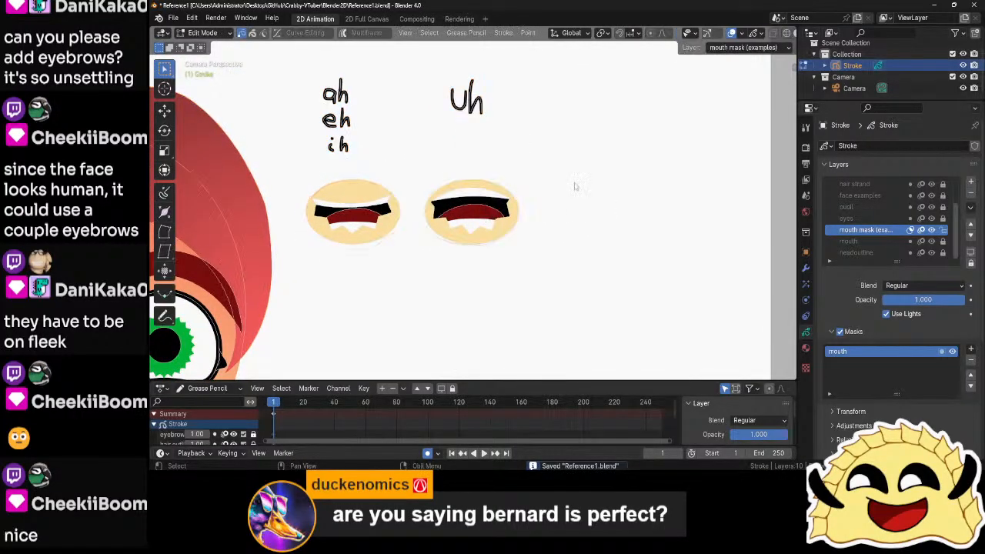
pyautogui.moveTo(574, 182); pyautogui.dragTo(408, 257)
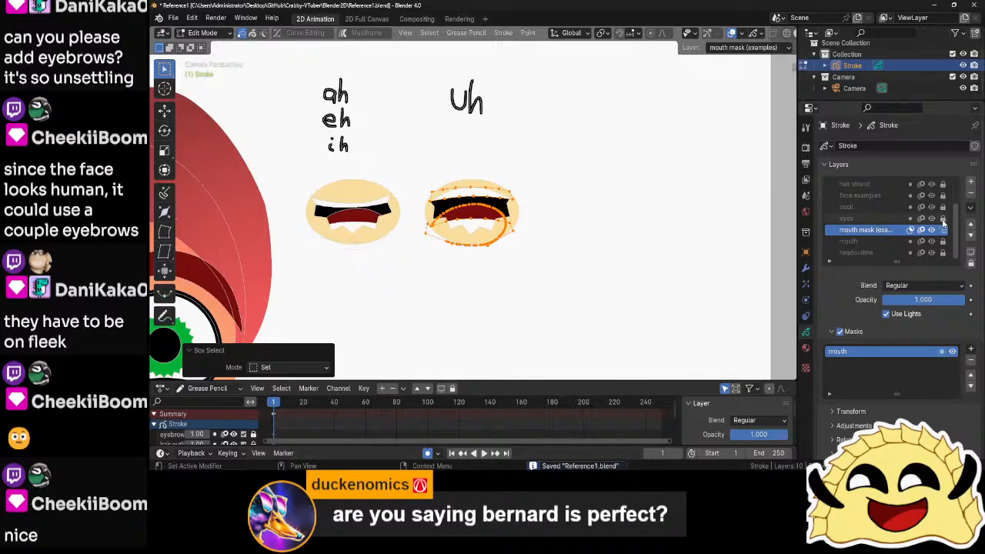
pyautogui.click(942, 241)
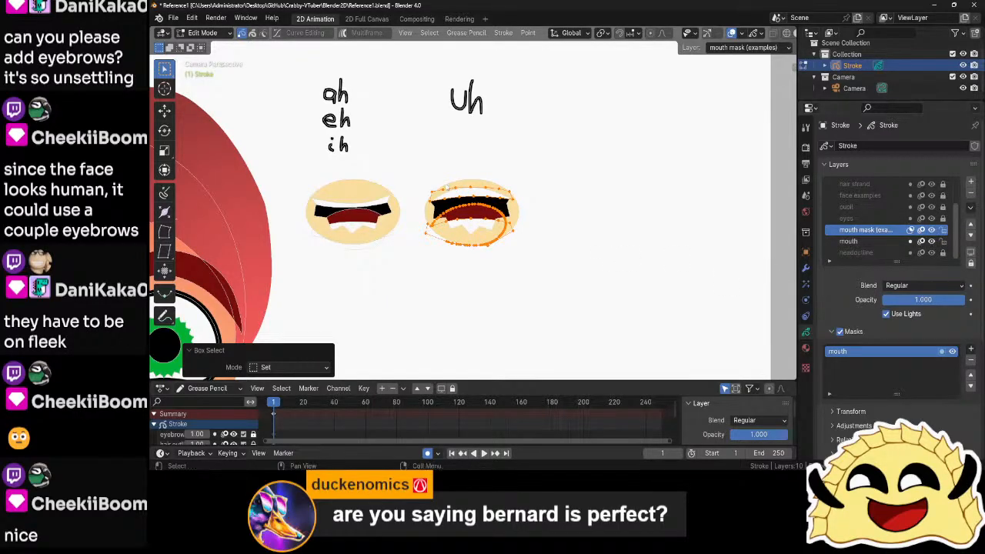
pyautogui.moveTo(562, 143); pyautogui.dragTo(452, 265)
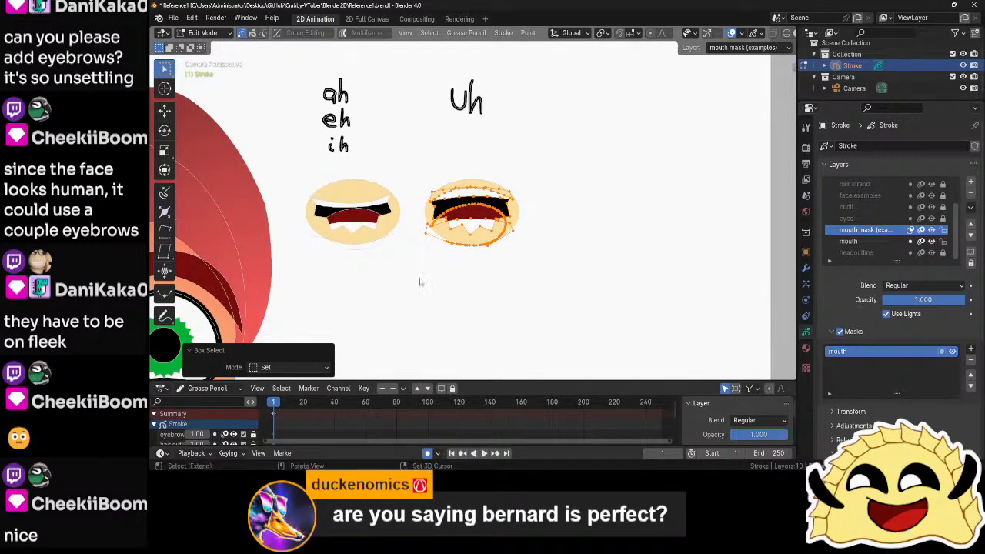
pyautogui.press('g')
pyautogui.press('x')
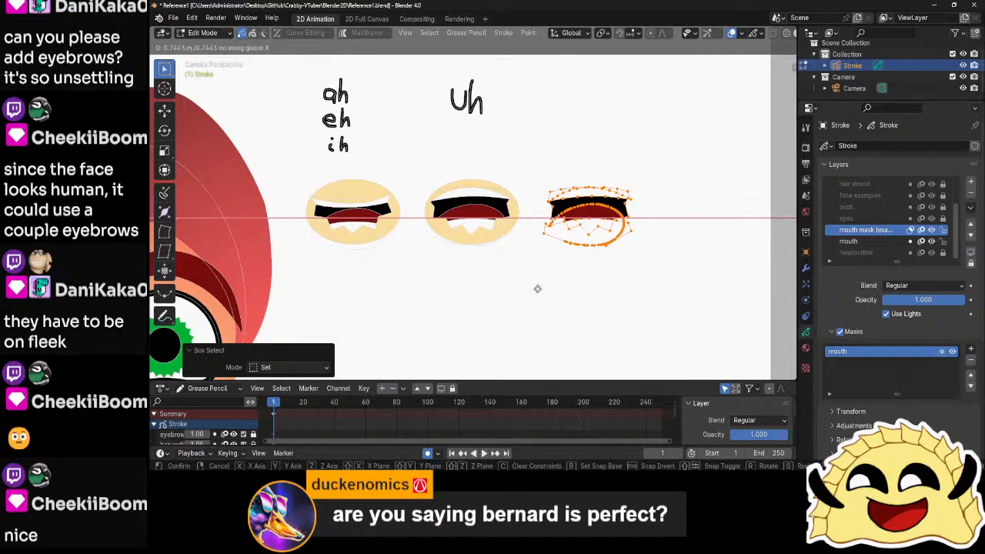
pyautogui.press('Escape')
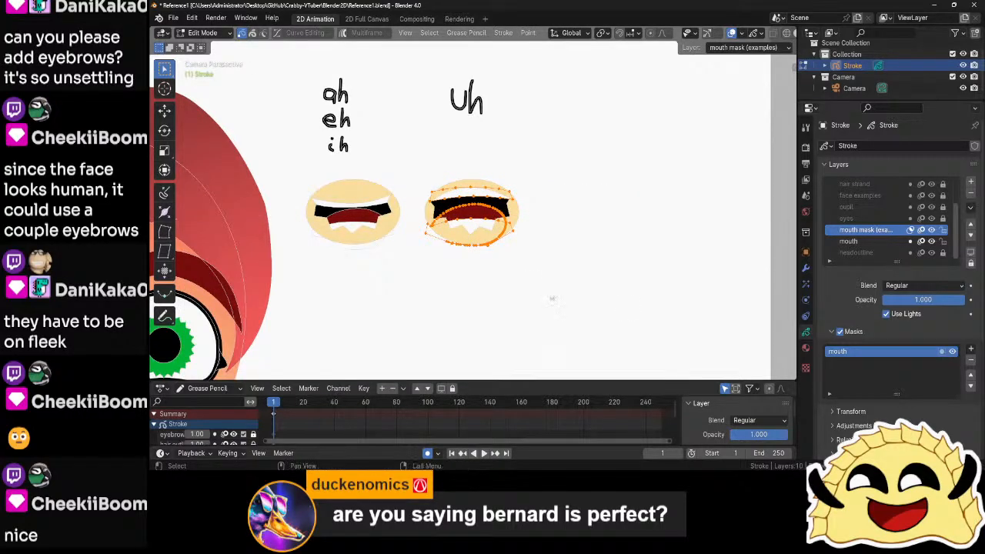
# - Unlock the headoutline layer, select the Uh mouth with its skin-colored backdrop, and duplicate it about 0.83 m along X
pyautogui.click(943, 253)
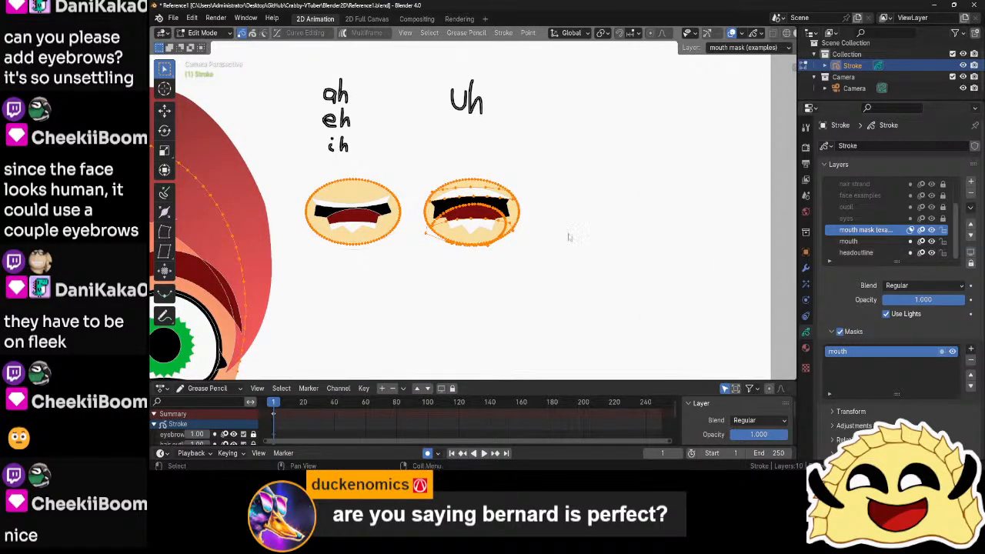
pyautogui.moveTo(572, 151); pyautogui.dragTo(417, 269)
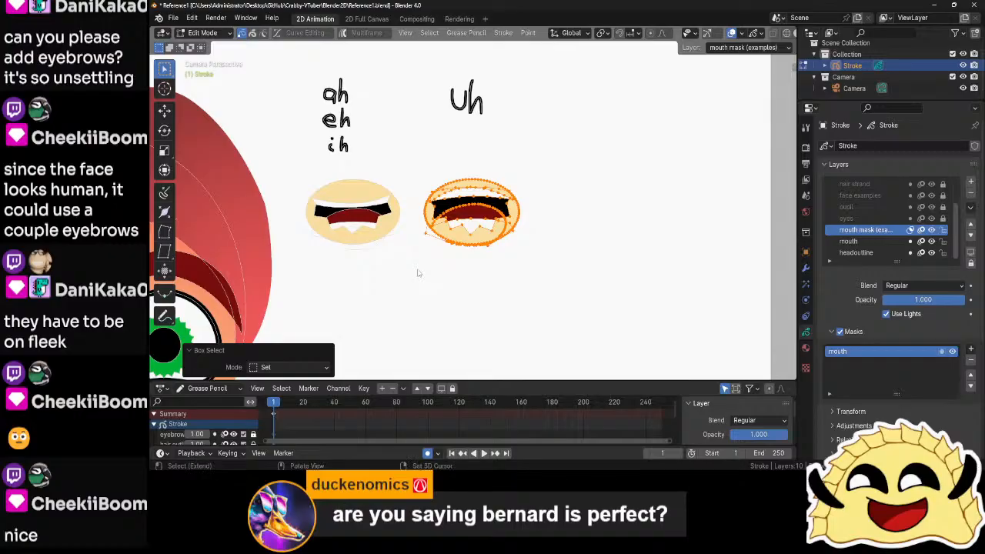
pyautogui.press('g')
pyautogui.press('x')
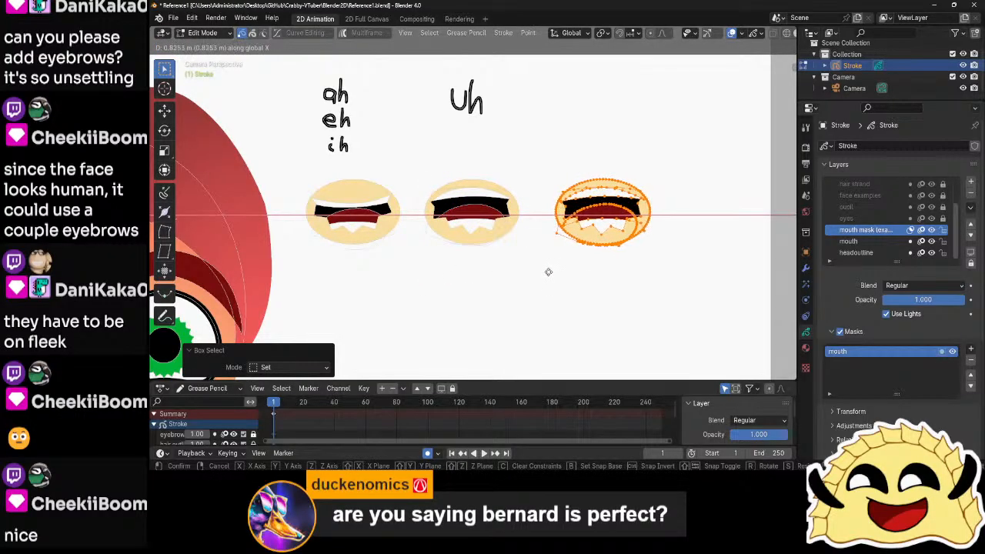
pyautogui.click(549, 273)
pyautogui.click(567, 311)
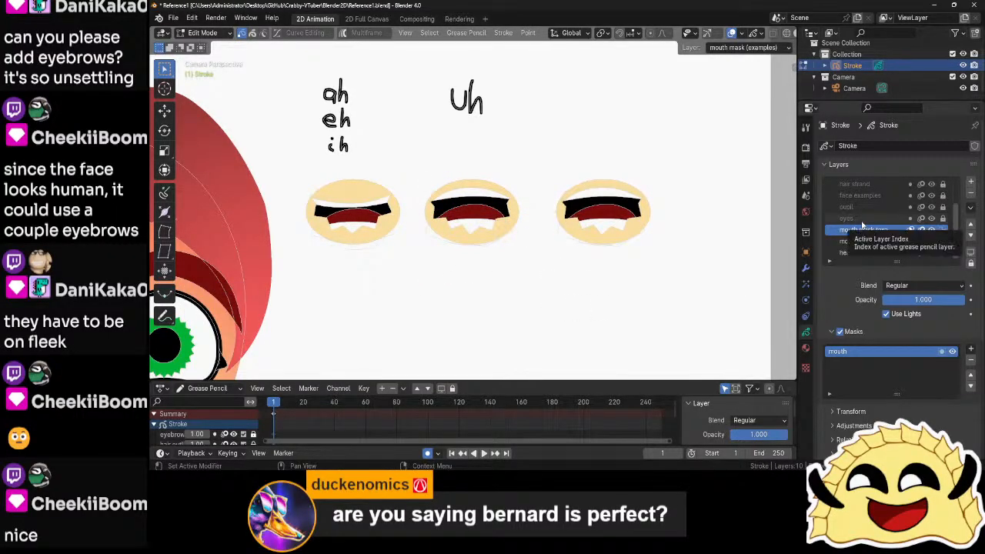
# - Make the face examples layer active and handwrite the labels "ooo" and "w" above the third mouth in Draw Mode
pyautogui.click(860, 195)
pyautogui.press('Tab')
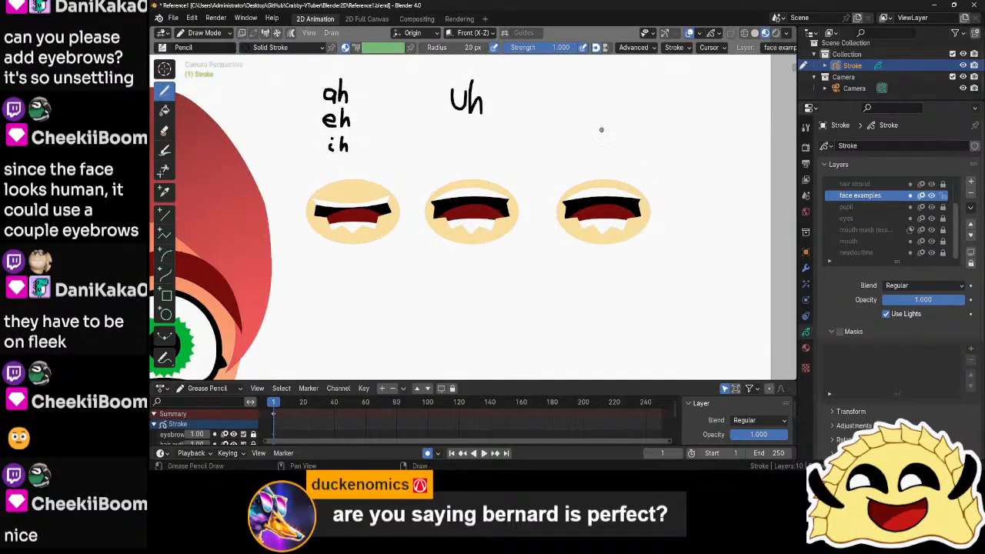
pyautogui.moveTo(582, 94); pyautogui.dragTo(572, 104)
pyautogui.moveTo(600, 95)
pyautogui.mouseDown()
pyautogui.moveTo(599, 110)
pyautogui.moveTo(602, 94)
pyautogui.moveTo(625, 108)
pyautogui.moveTo(588, 126)
pyautogui.moveTo(599, 121)
pyautogui.mouseUp()
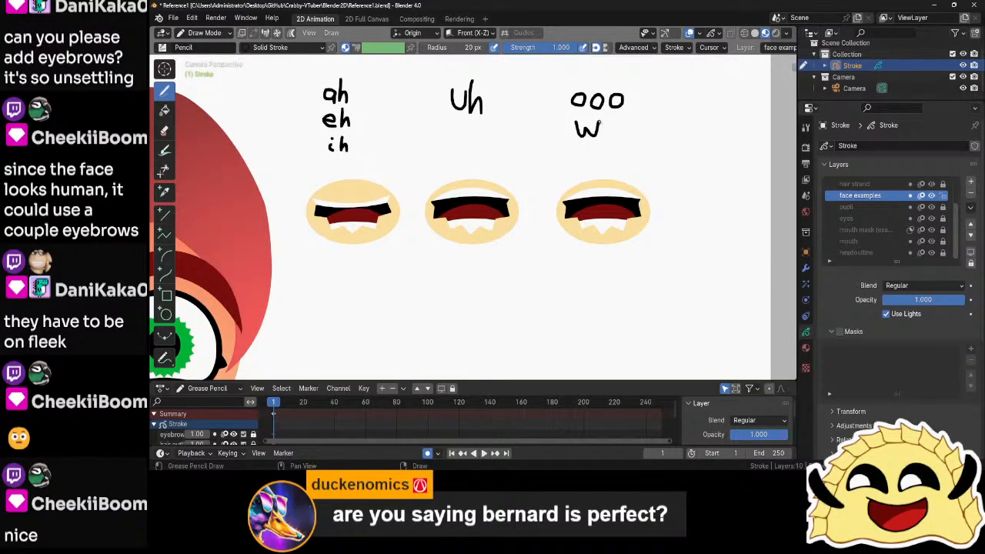
# - Zoom out to check the three labelled mouths, and save the Reference1 file
pyautogui.scroll(-4, 648, 135)
pyautogui.scroll(2, 648, 135)
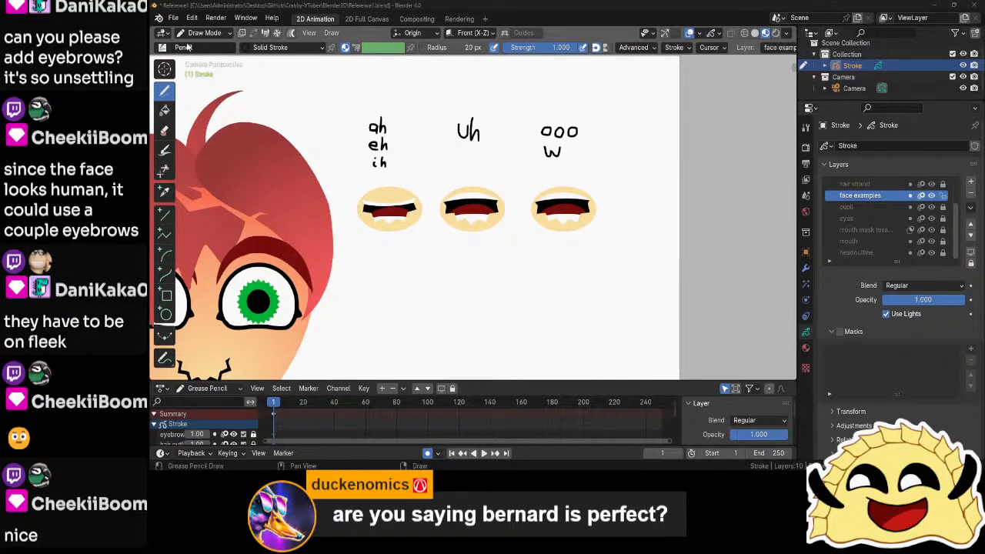
pyautogui.click(175, 18)
pyautogui.hotkey('ctrl', 's')
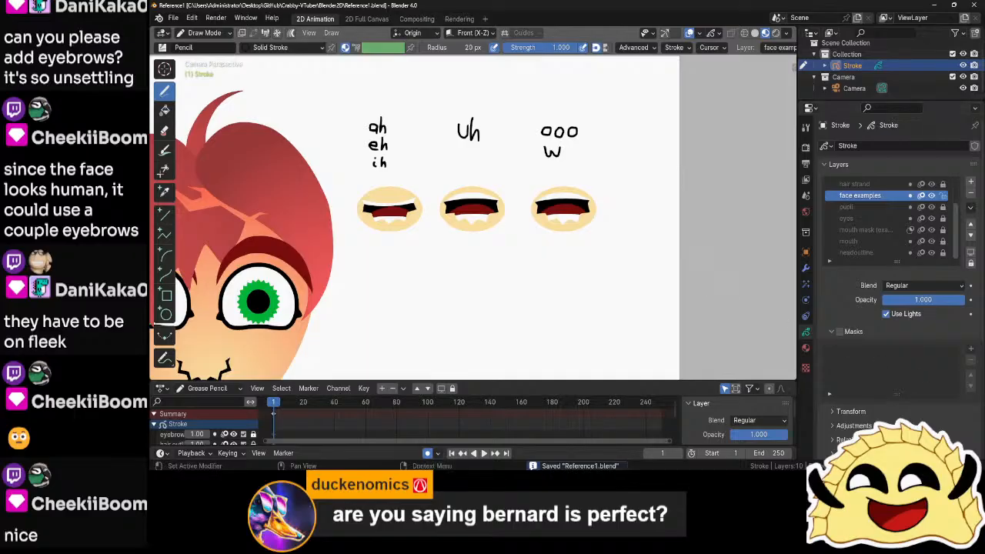
# - Bring up the PierogiTV Avatar file, enlarge its 3D viewport, and examine the sound labels above the mouth widget grid
pyautogui.press('super+d')
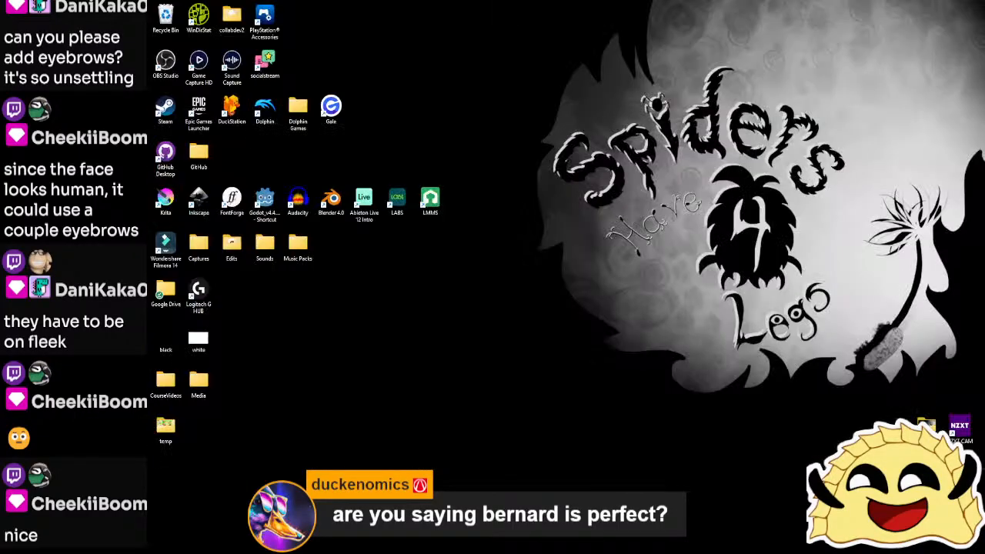
pyautogui.press('super+d')
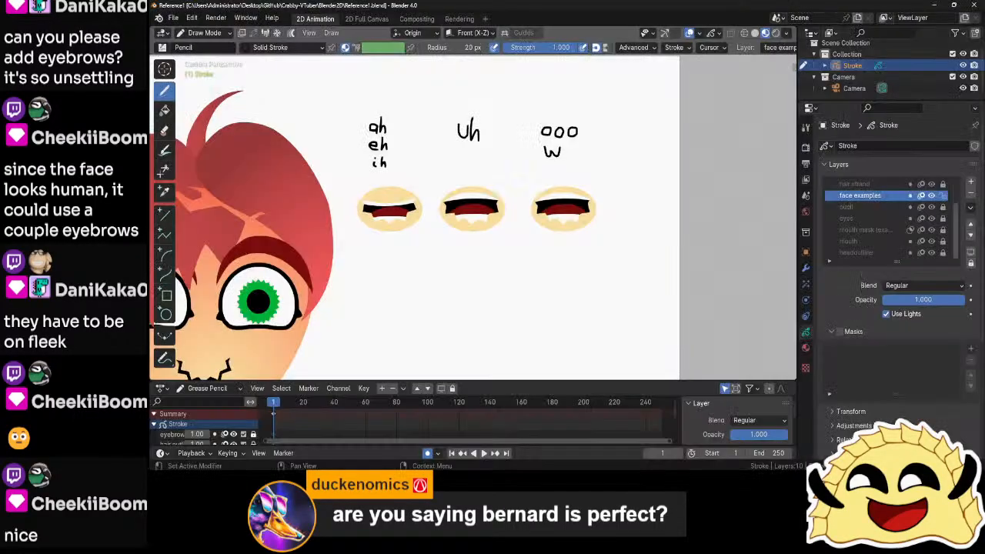
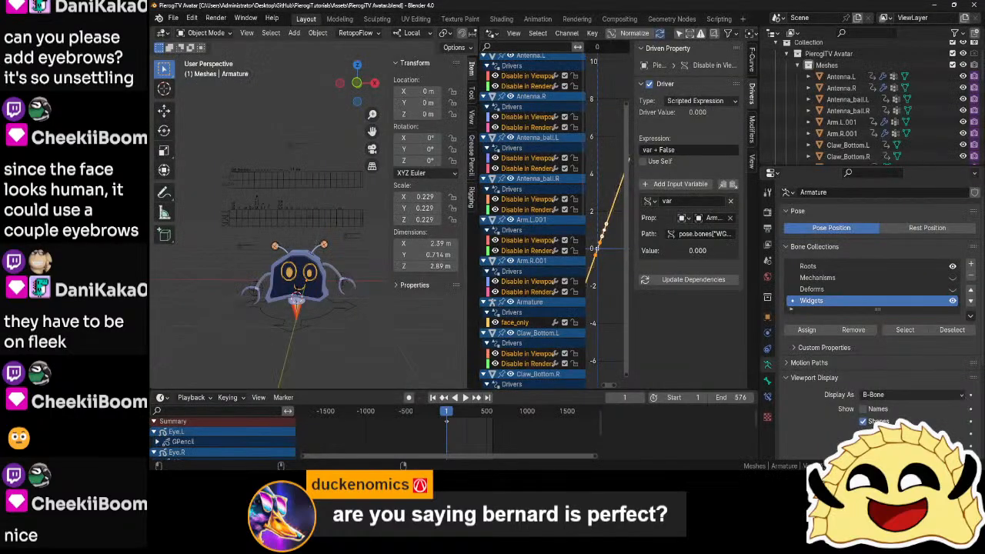
pyautogui.scroll(6, 313, 254)
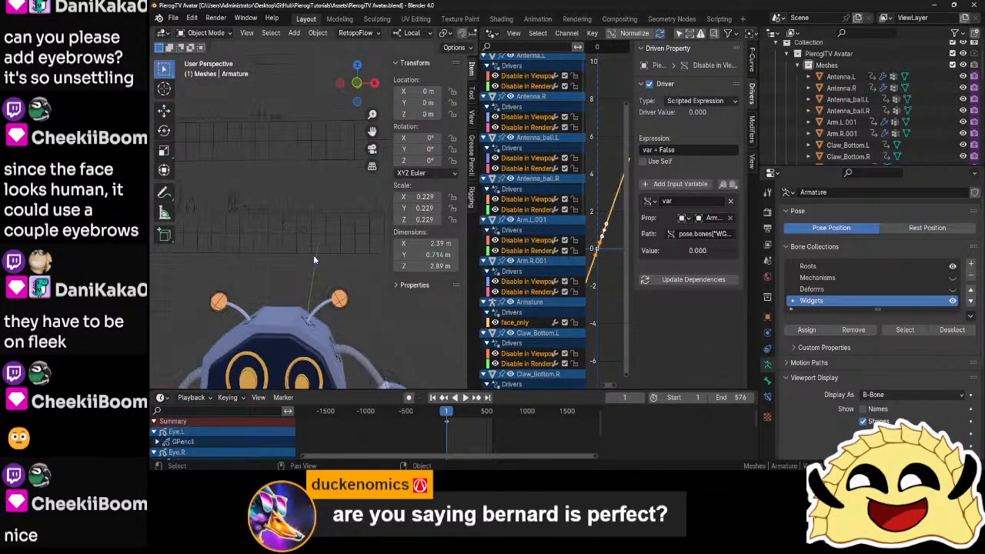
pyautogui.press('n')
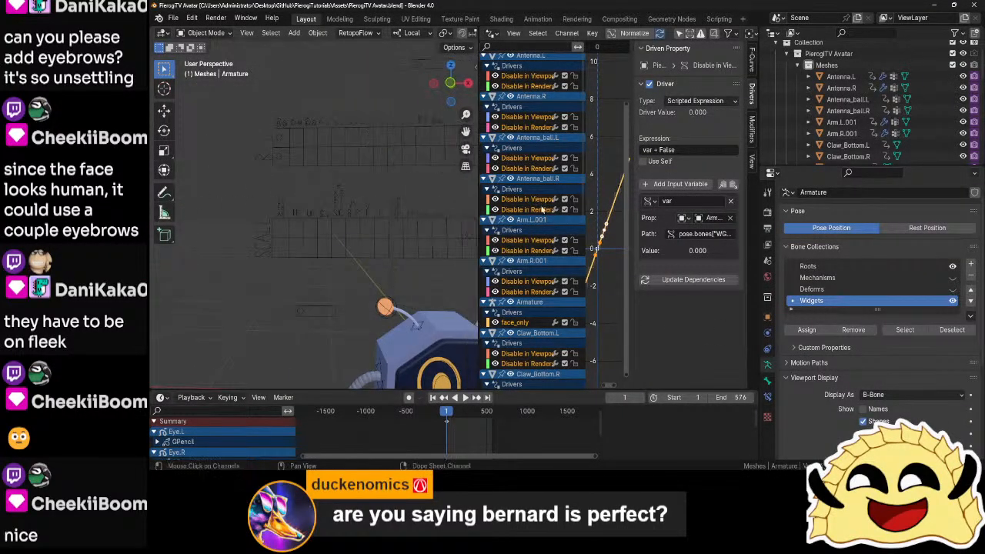
pyautogui.moveTo(481, 214); pyautogui.dragTo(740, 217)
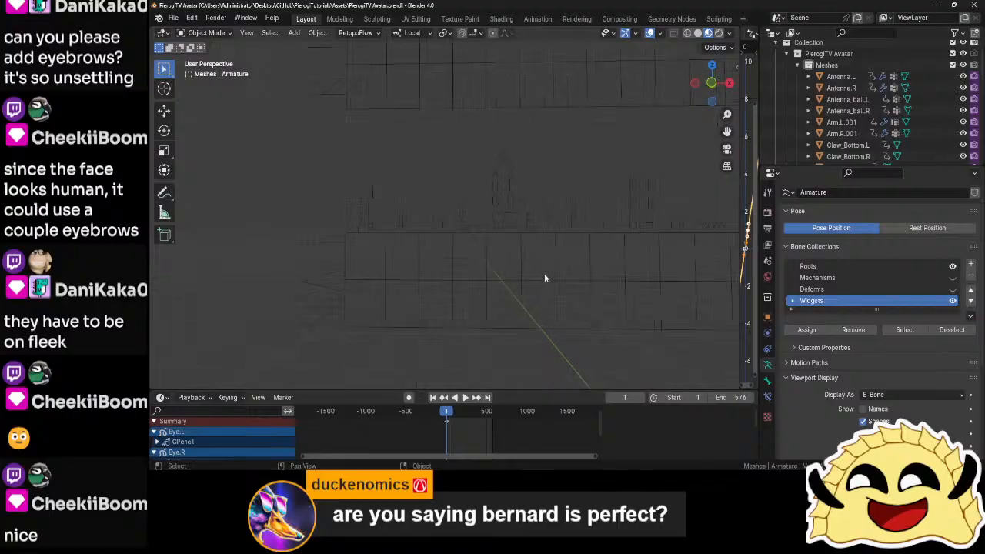
pyautogui.scroll(2, 526, 271)
pyautogui.moveTo(387, 270); pyautogui.dragTo(590, 276, button='middle')
pyautogui.scroll(2, 542, 274)
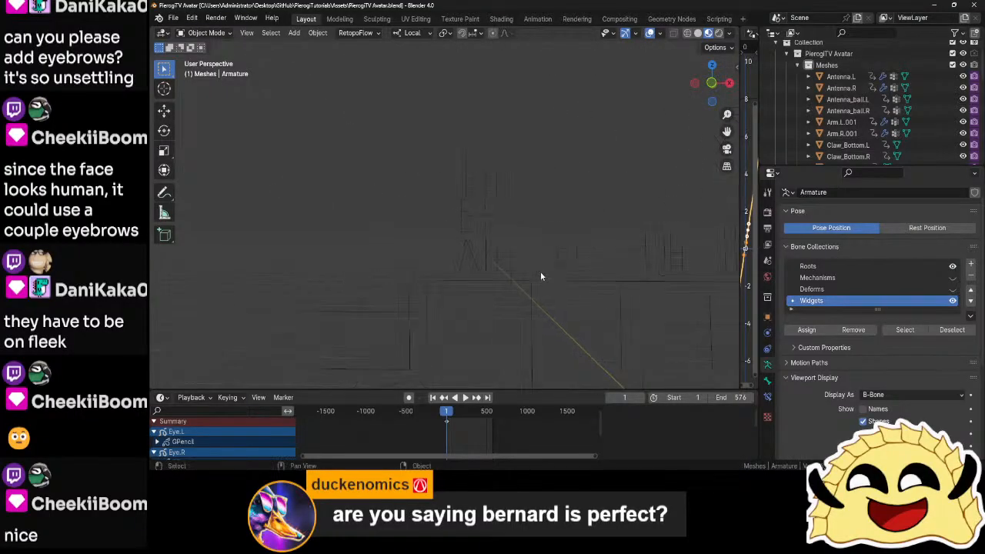
pyautogui.keyDown('shift'); pyautogui.moveTo(525, 258); pyautogui.dragTo(438, 254, button='middle'); pyautogui.keyUp('shift')
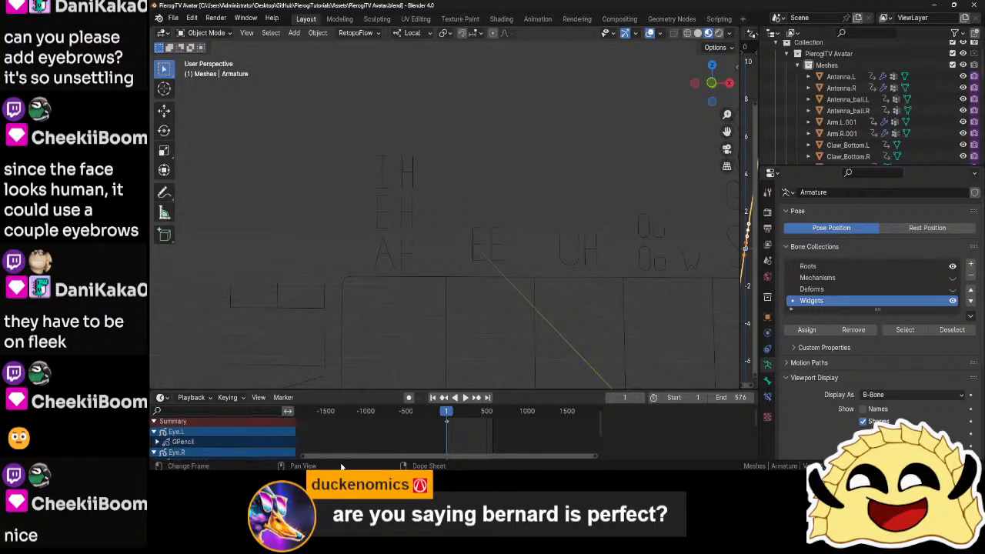
pyautogui.moveTo(299, 479)
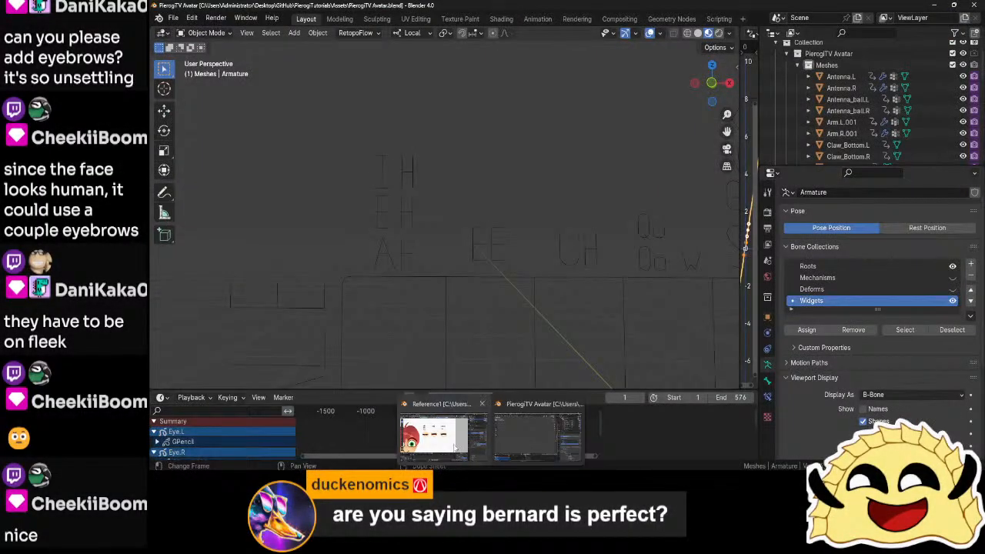
# - Switch back to the Reference1 window, put the drawing in Edit Mode, and make the mouth layer active for the third mouth
pyautogui.click(444, 431)
pyautogui.scroll(3, 519, 259)
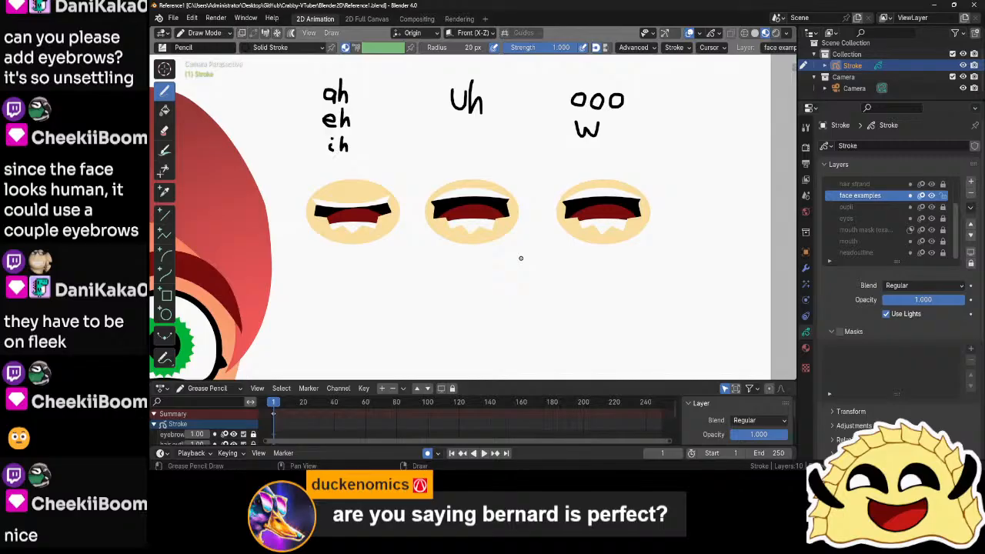
pyautogui.scroll(-2, 520, 258)
pyautogui.moveTo(521, 255); pyautogui.dragTo(429, 294, button='middle')
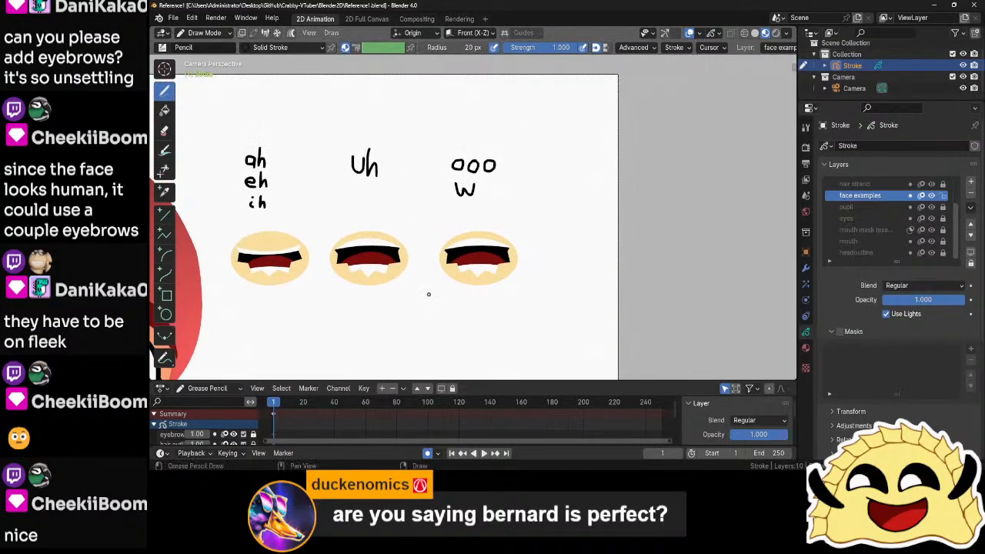
pyautogui.scroll(3, 485, 257)
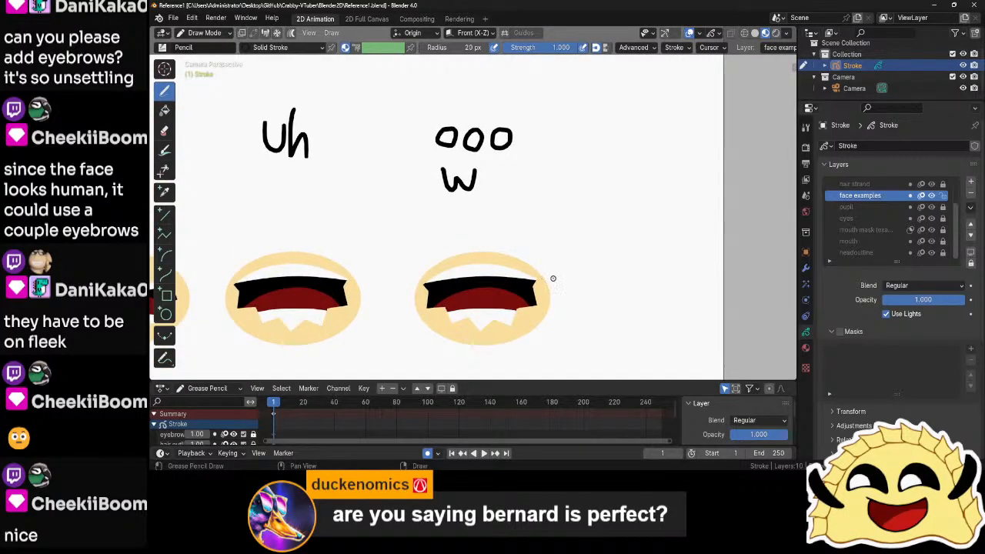
pyautogui.hotkey('ctrl', 'Tab')
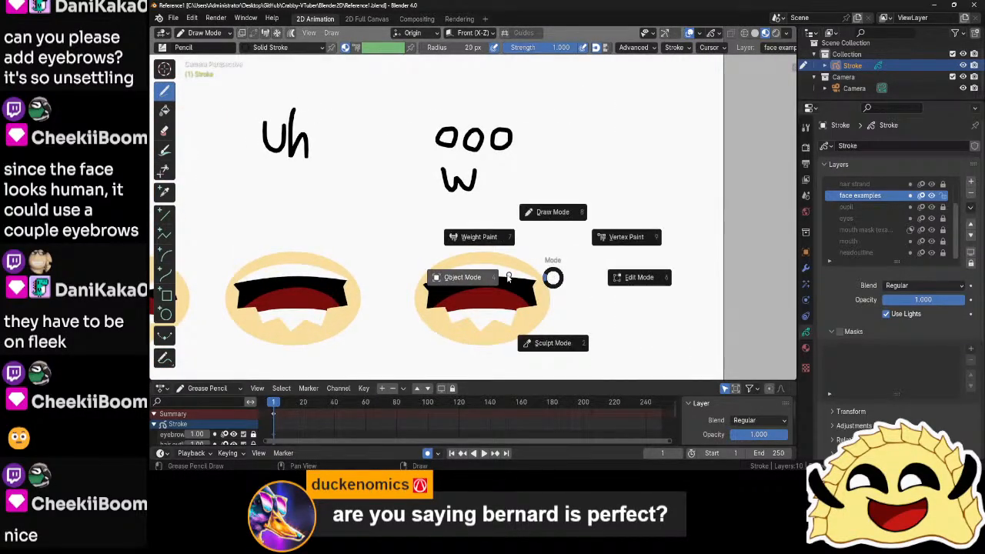
pyautogui.click(636, 280)
pyautogui.scroll(2, 592, 239)
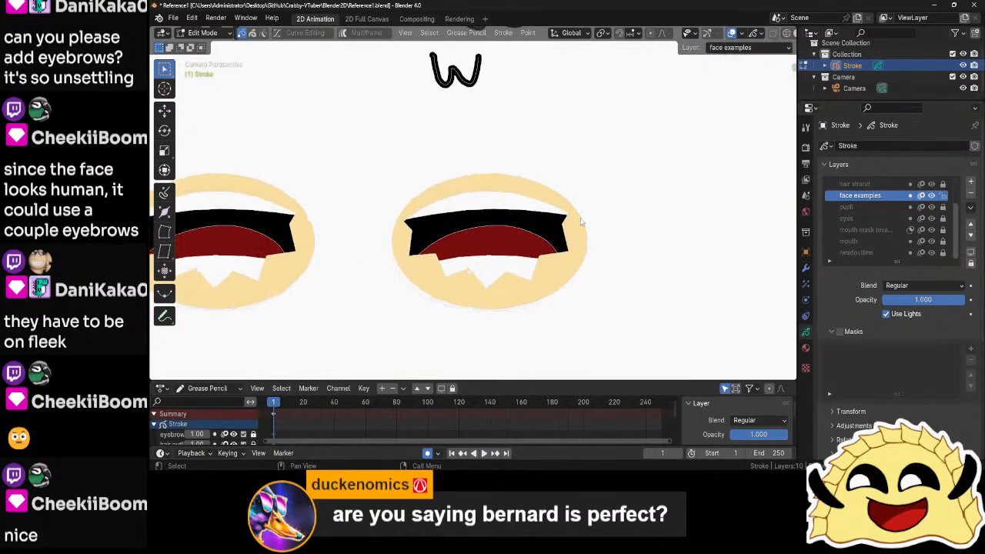
pyautogui.click(848, 240)
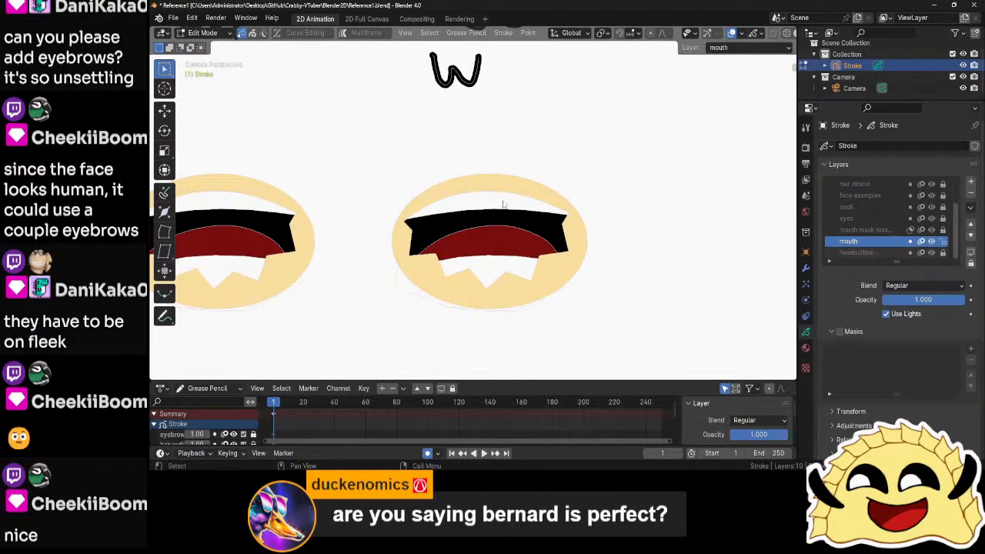
pyautogui.scroll(3, 504, 200)
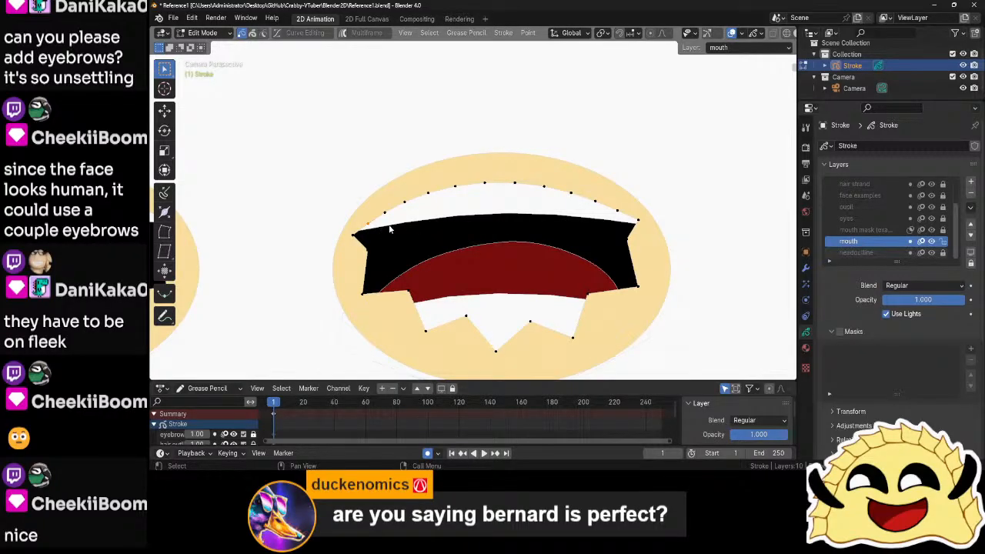
# - Move the mouth outline's upper left end point about 0.03 m inward and raise the next point about 0.025 m
pyautogui.press('g')
pyautogui.click(405, 225)
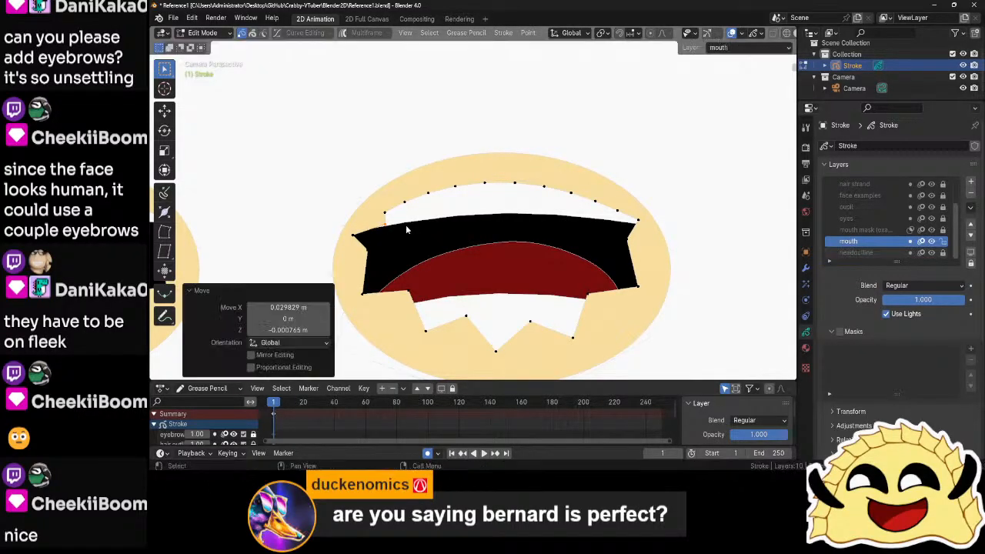
pyautogui.click(385, 213)
pyautogui.press('g')
pyautogui.click(387, 198)
# - Shape the first full peak on the outline's upper left edge by raising one point and lowering its two neighbours
pyautogui.click(405, 203)
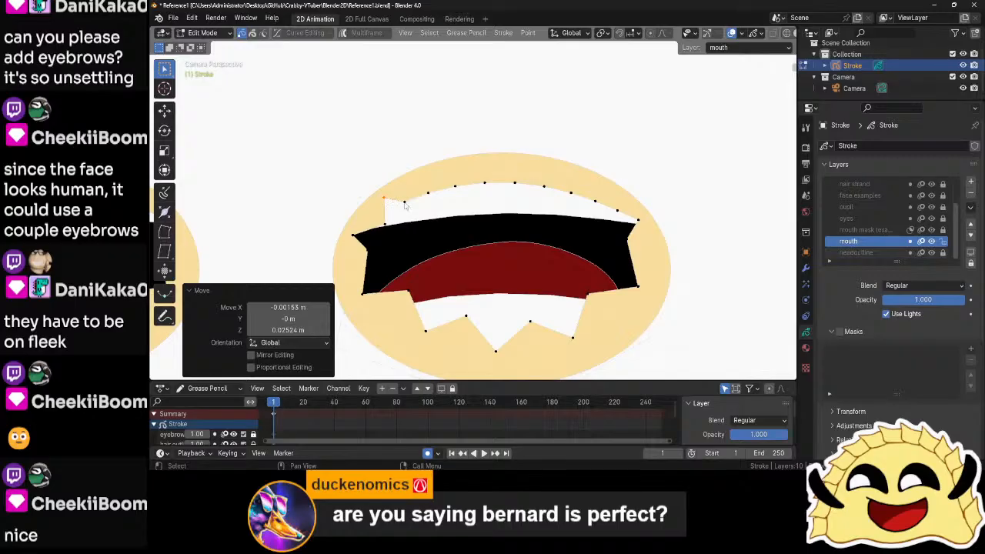
pyautogui.press('g')
pyautogui.click(413, 211)
pyautogui.click(426, 192)
pyautogui.press('g')
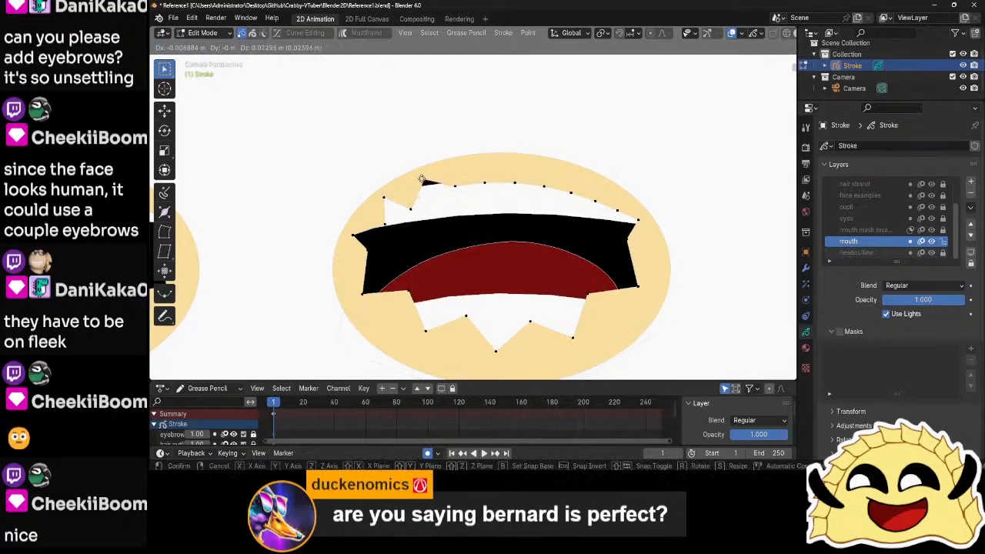
pyautogui.click(420, 177)
pyautogui.click(455, 187)
pyautogui.press('g')
pyautogui.click(456, 199)
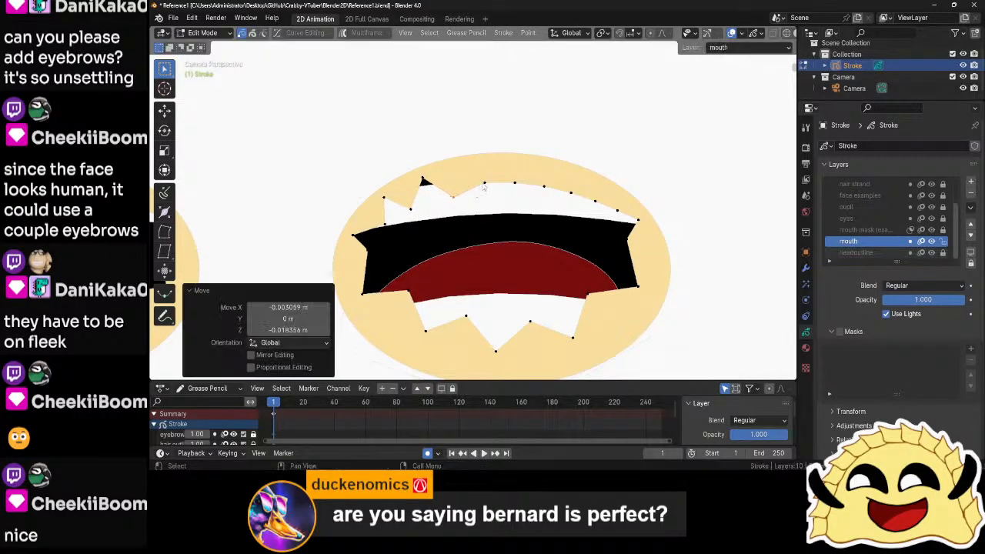
# - Form the central peak of the outline's upper edge by raising the middle point and lowering the point right of it
pyautogui.click(484, 183)
pyautogui.press('g')
pyautogui.click(479, 167)
pyautogui.click(517, 186)
pyautogui.press('g')
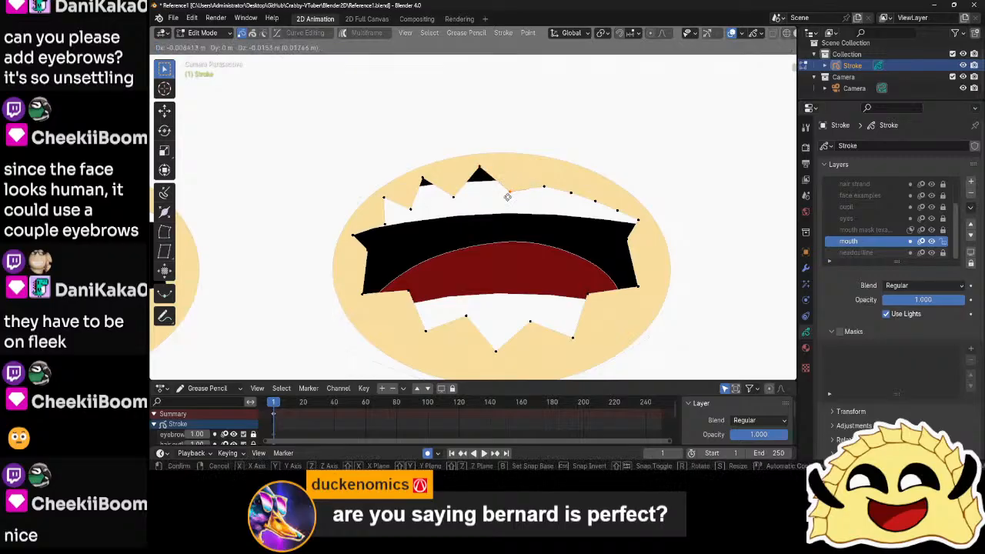
pyautogui.click(513, 194)
# - Raise the next upper-edge point about 0.026 m, and move its right neighbour about 0.024 m left and 0.015 m down
pyautogui.click(544, 186)
pyautogui.press('g')
pyautogui.click(544, 175)
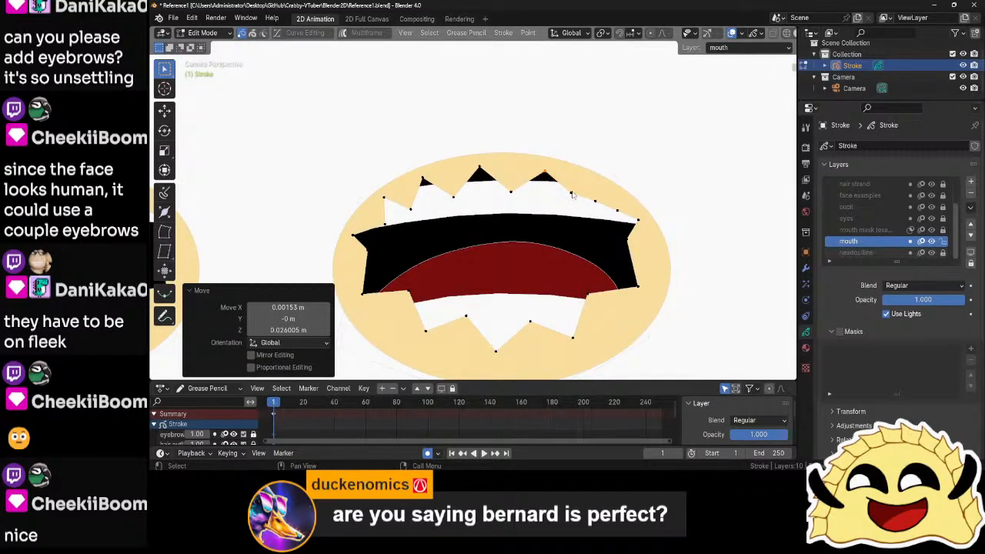
pyautogui.click(571, 193)
pyautogui.press('g')
pyautogui.click(558, 188)
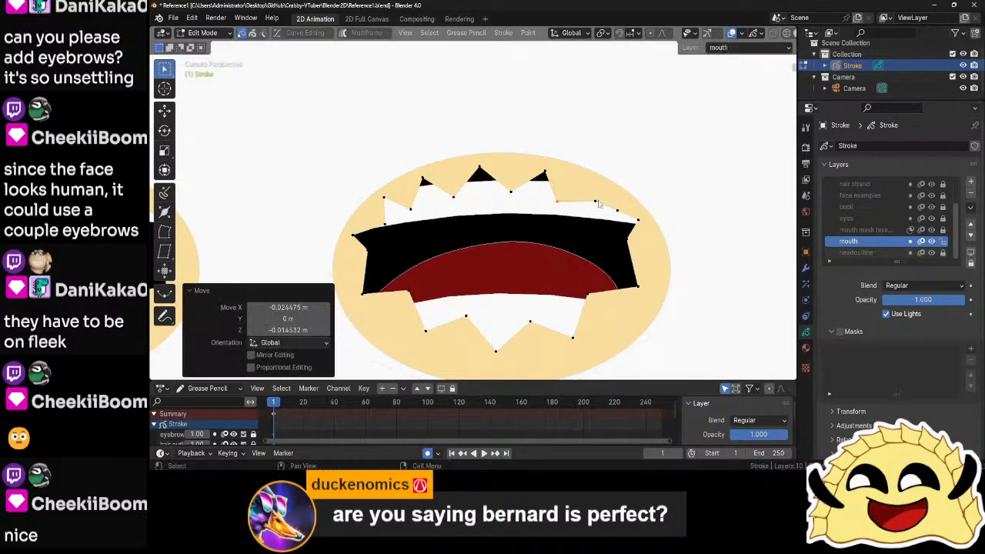
# - Raise the next point into the rightmost peak of the upper edge and pull the point beside it inward and down
pyautogui.press('g')
pyautogui.rightClick(596, 201)
pyautogui.click(597, 206)
pyautogui.press('g')
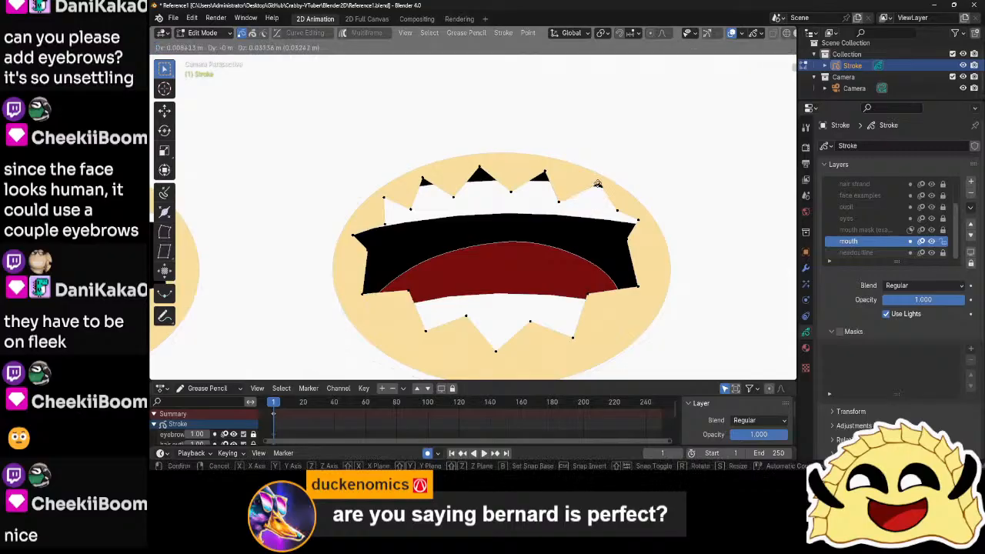
pyautogui.click(603, 193)
pyautogui.press('g')
pyautogui.click(605, 213)
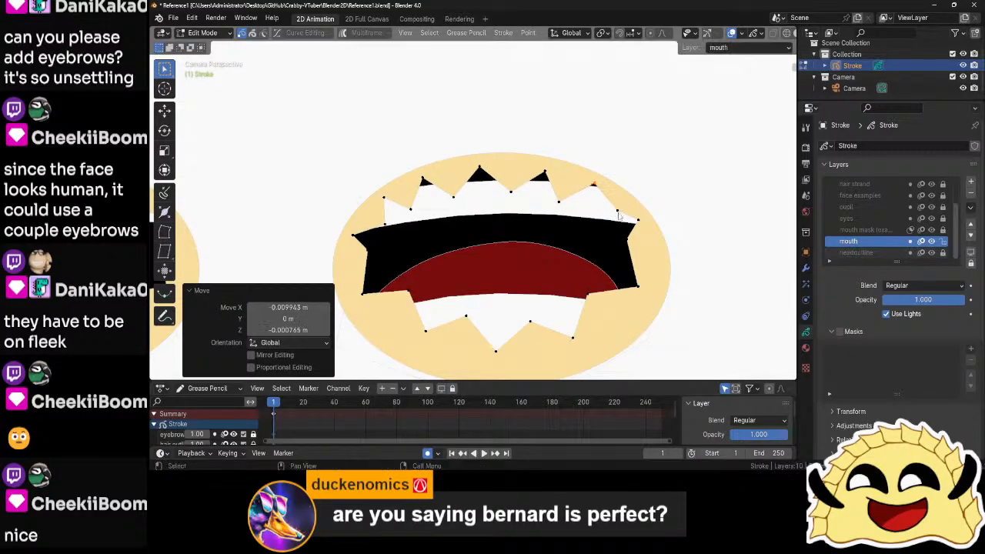
pyautogui.click(619, 215)
pyautogui.press('g')
pyautogui.click(599, 219)
# - Move the notch point on the mouth outline's right side inward and down to deepen the notch
pyautogui.click(628, 240)
pyautogui.press('g')
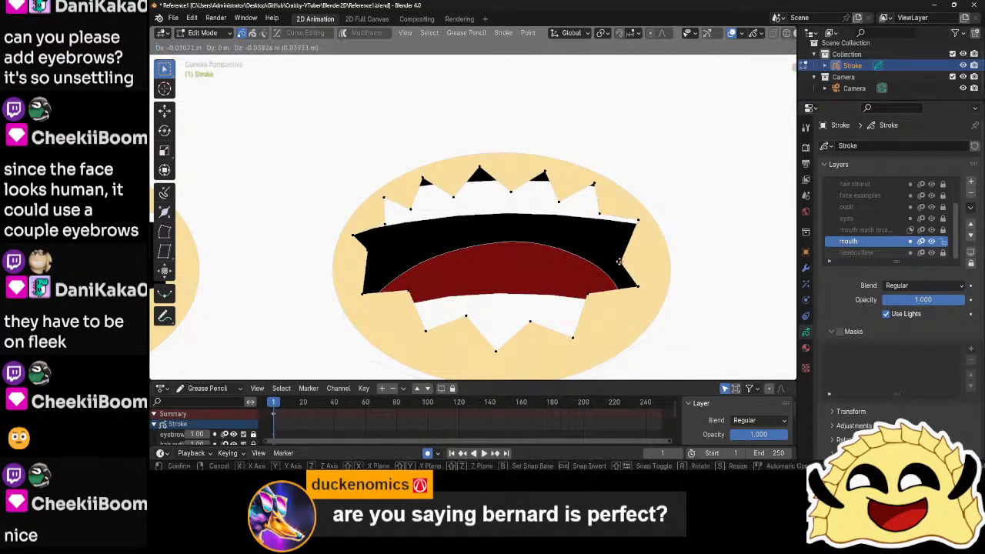
pyautogui.click(616, 260)
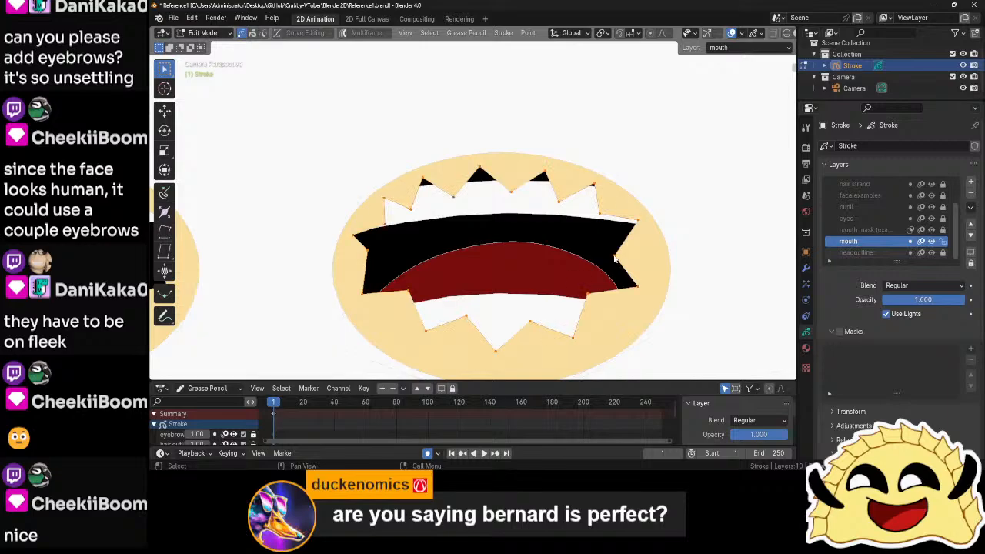
# - Narrow the third mouth's outline by scaling it to about 0.624 along X
pyautogui.press('s')
pyautogui.press('x')
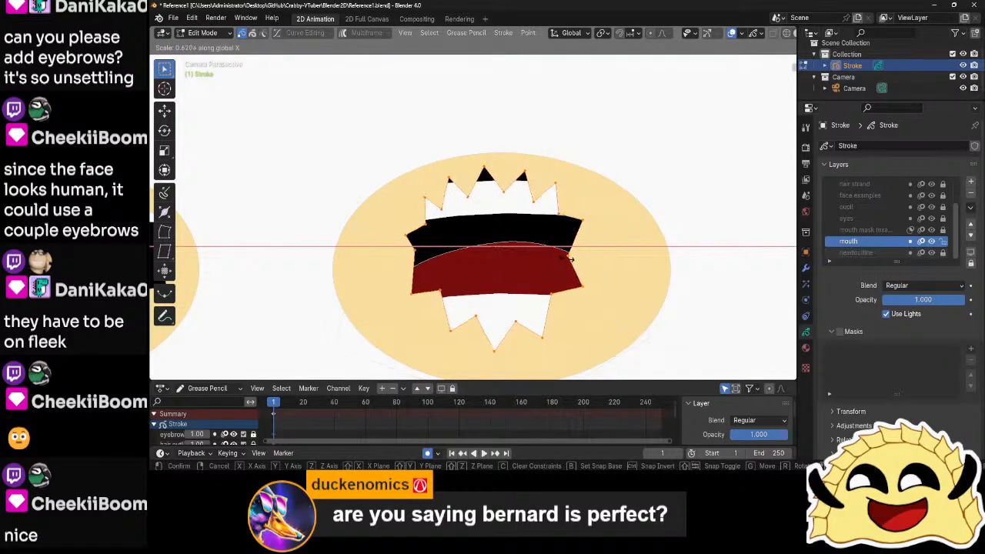
pyautogui.click(567, 262)
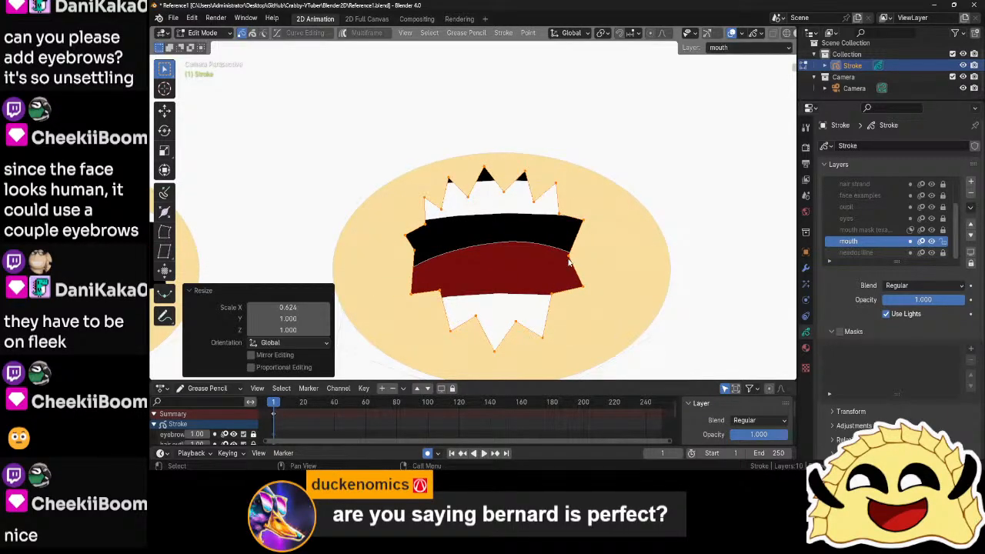
pyautogui.hotkey('alt', 'a')
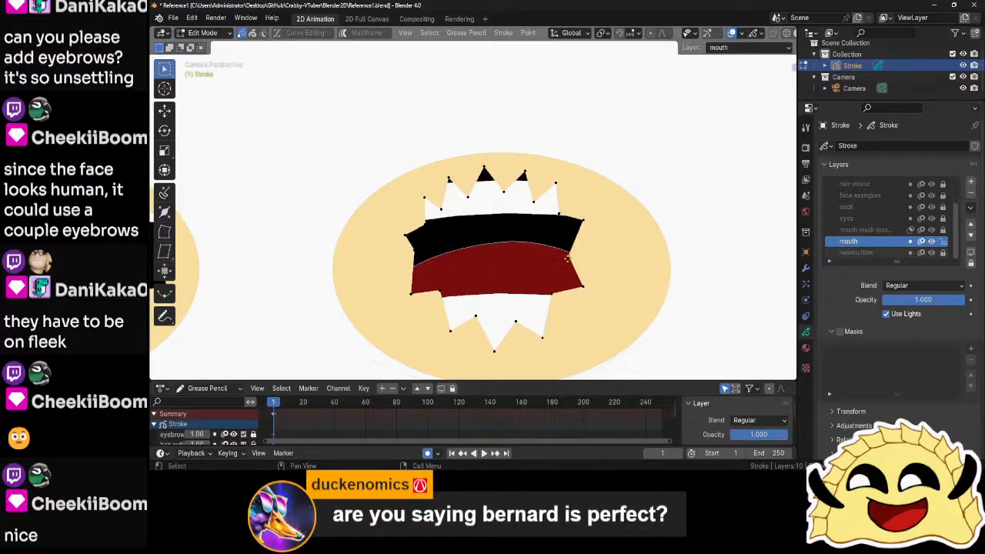
# - Raise the outline's right notch point about 0.008 m, pull the left notch point inward and down, and nudge the upper-left corner point
pyautogui.press('g')
pyautogui.click(567, 254)
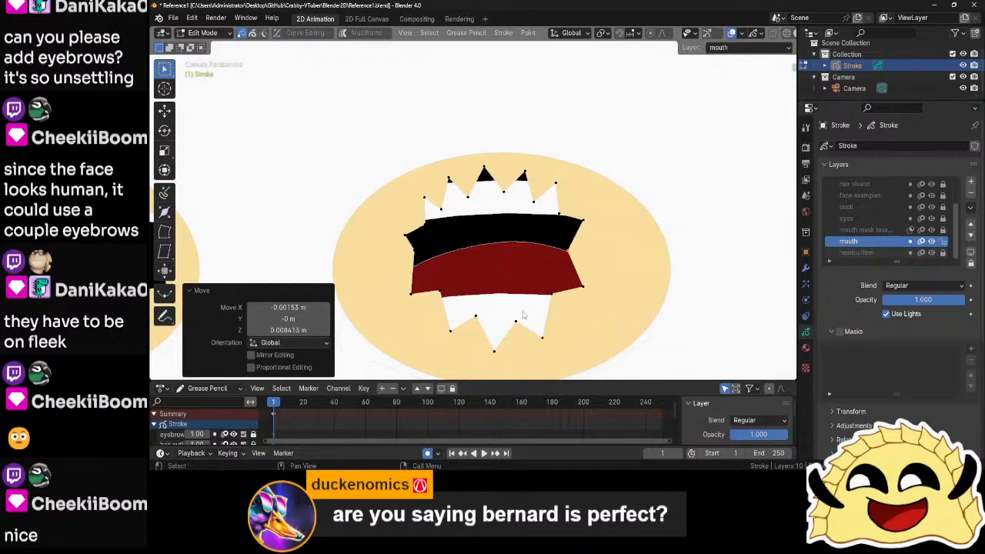
pyautogui.click(417, 254)
pyautogui.press('g')
pyautogui.click(422, 264)
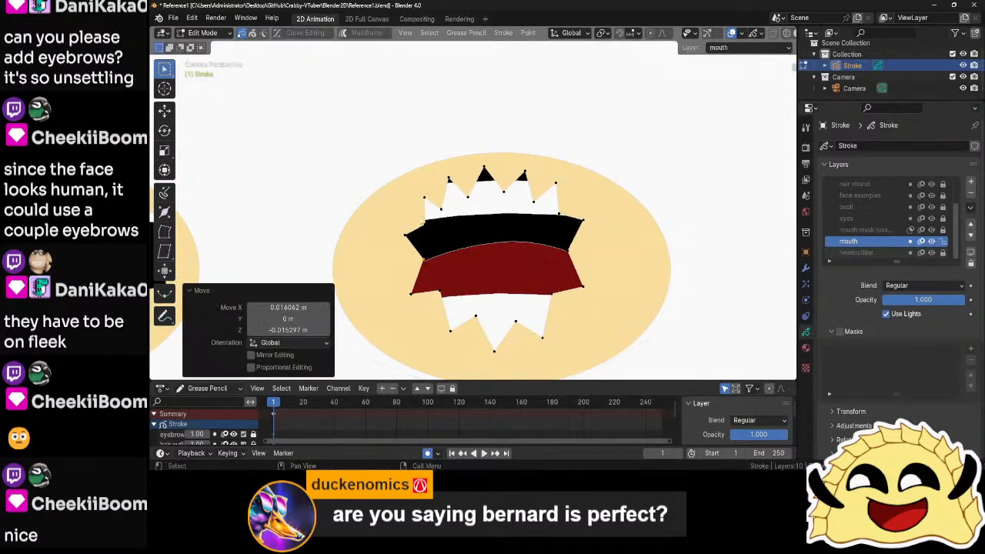
pyautogui.click(424, 224)
pyautogui.press('g')
pyautogui.click(426, 225)
pyautogui.click(482, 216)
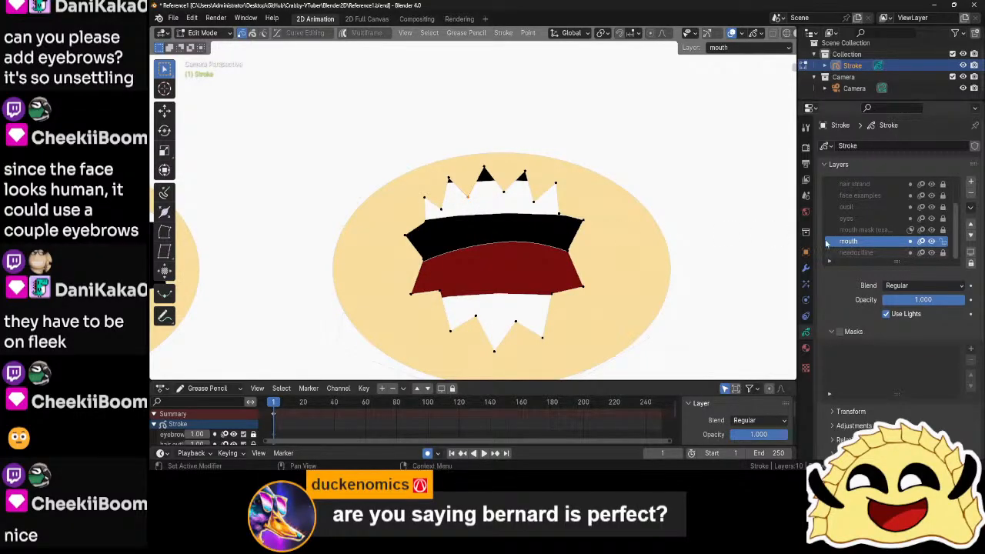
# - On the mouth mask (examples) layer, raise the third mouth's upper teeth stroke about 0.026 m along Z
pyautogui.click(865, 230)
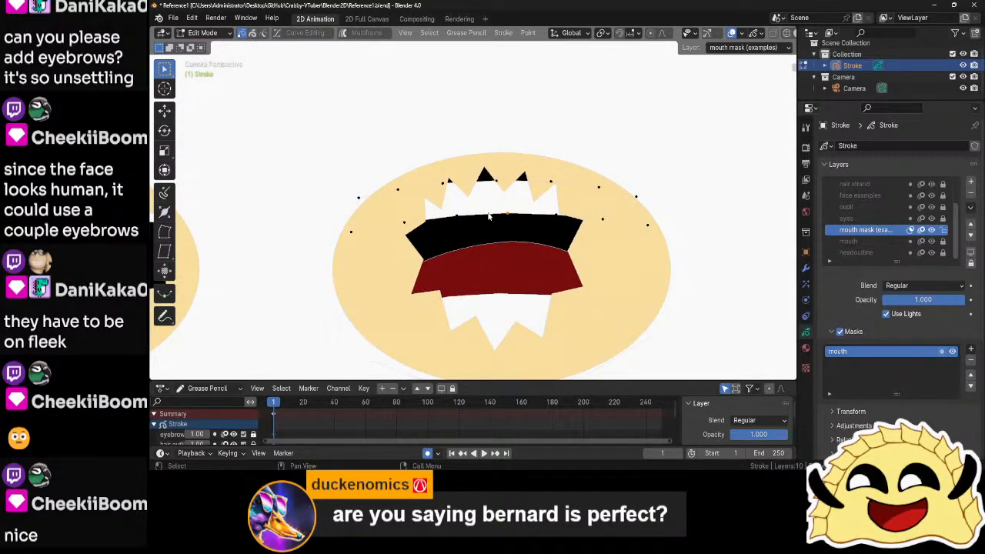
pyautogui.press('a')
pyautogui.press('g')
pyautogui.press('z')
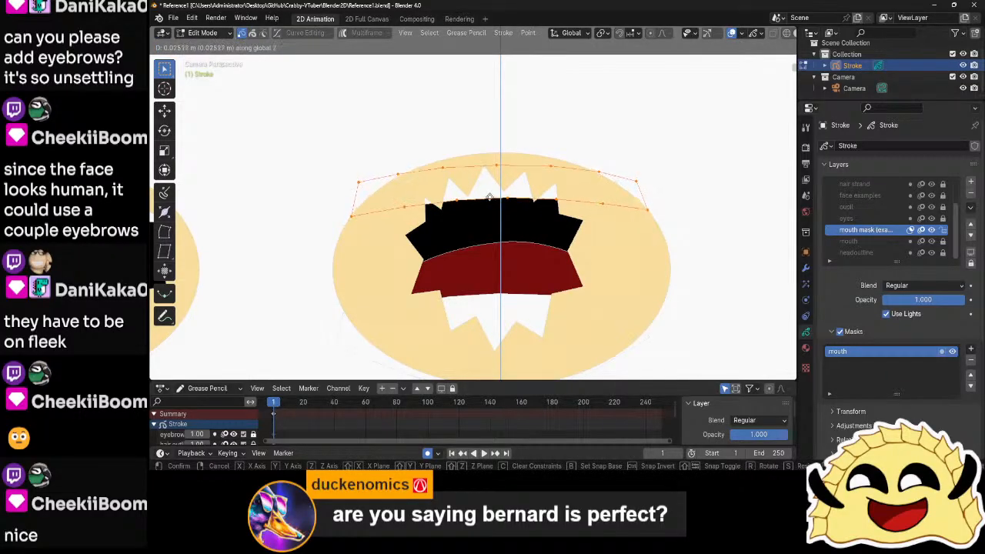
pyautogui.click(487, 202)
# - Lower only the bottom-edge points of the upper teeth stroke about 0.024 m along Z to lengthen the teeth
pyautogui.moveTo(339, 248); pyautogui.dragTo(680, 198)
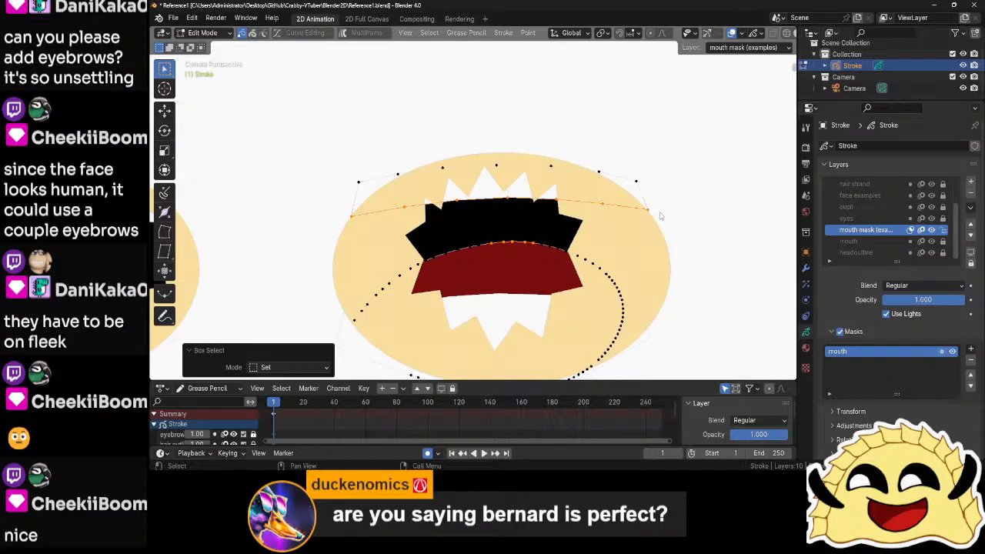
pyautogui.keyDown('shift'); pyautogui.click(649, 210); pyautogui.keyUp('shift')
pyautogui.keyDown('shift'); pyautogui.click(558, 202); pyautogui.keyUp('shift')
pyautogui.keyDown('shift'); pyautogui.click(607, 204); pyautogui.keyUp('shift')
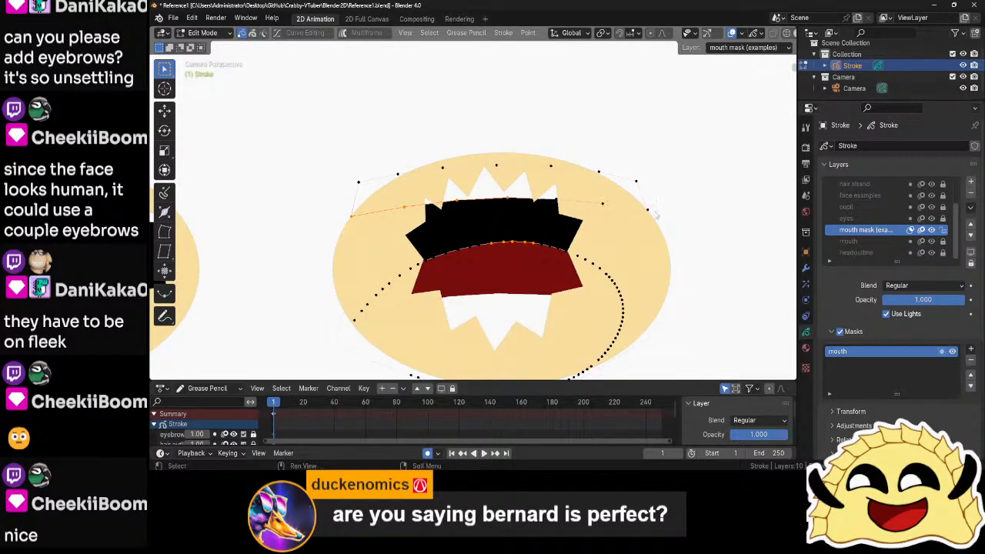
pyautogui.click(648, 211)
pyautogui.keyDown('shift'); pyautogui.click(604, 205); pyautogui.keyUp('shift')
pyautogui.keyDown('shift'); pyautogui.click(558, 202); pyautogui.keyUp('shift')
pyautogui.keyDown('shift'); pyautogui.click(510, 200); pyautogui.keyUp('shift')
pyautogui.press('g')
pyautogui.press('z')
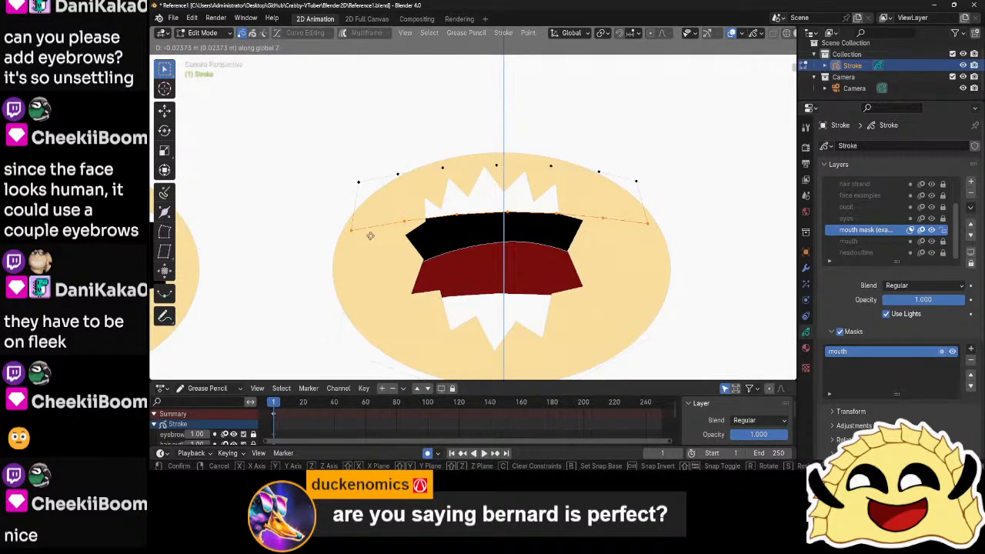
pyautogui.click(371, 235)
# - Raise the third mouth's entire tongue stroke so that less black shows beneath the upper teeth
pyautogui.moveTo(524, 239); pyautogui.dragTo(522, 207, button='middle')
pyautogui.click(501, 209)
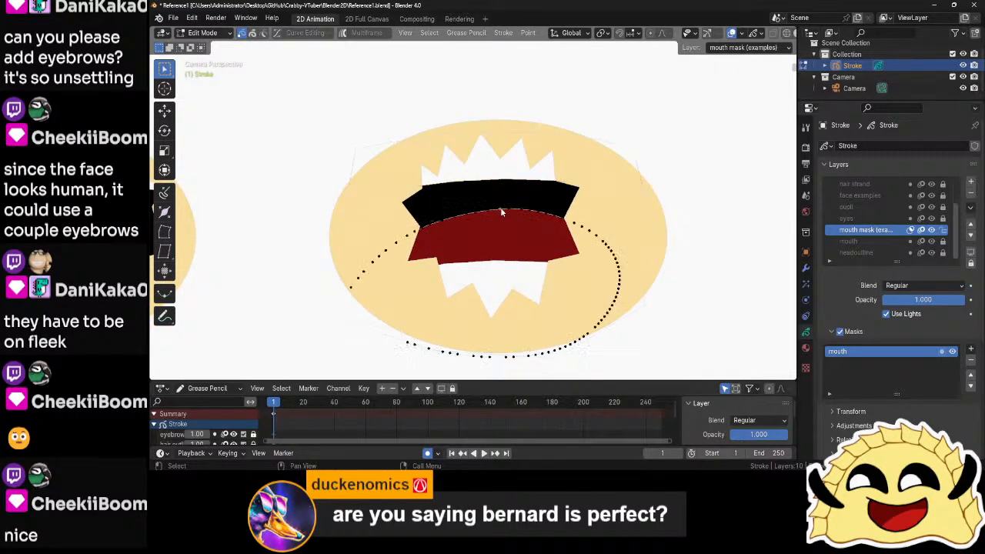
pyautogui.press('l')
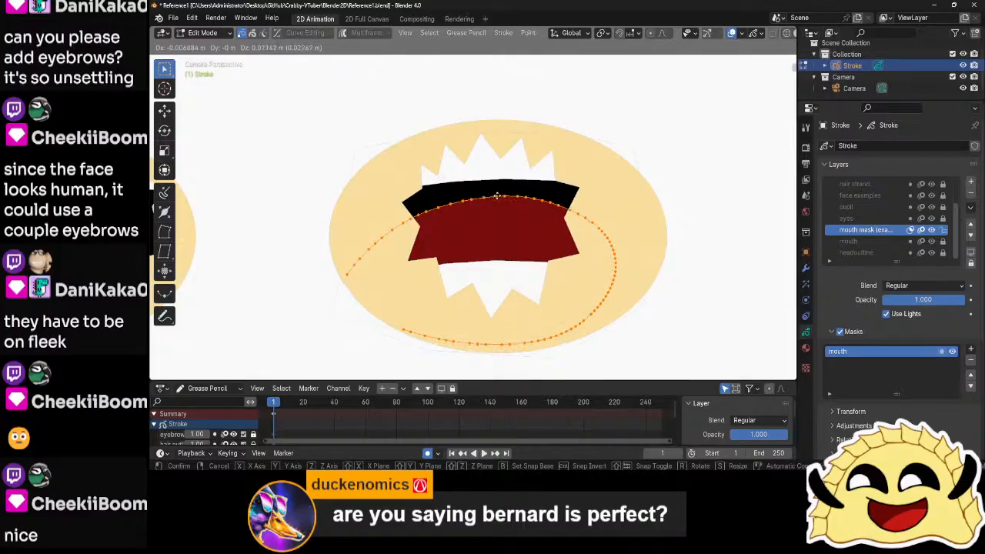
pyautogui.click(498, 199)
# - Smooth the third mouth's lower teeth stroke with a repeat of 2 and a factor of 1.000
pyautogui.click(492, 261)
pyautogui.press('a')
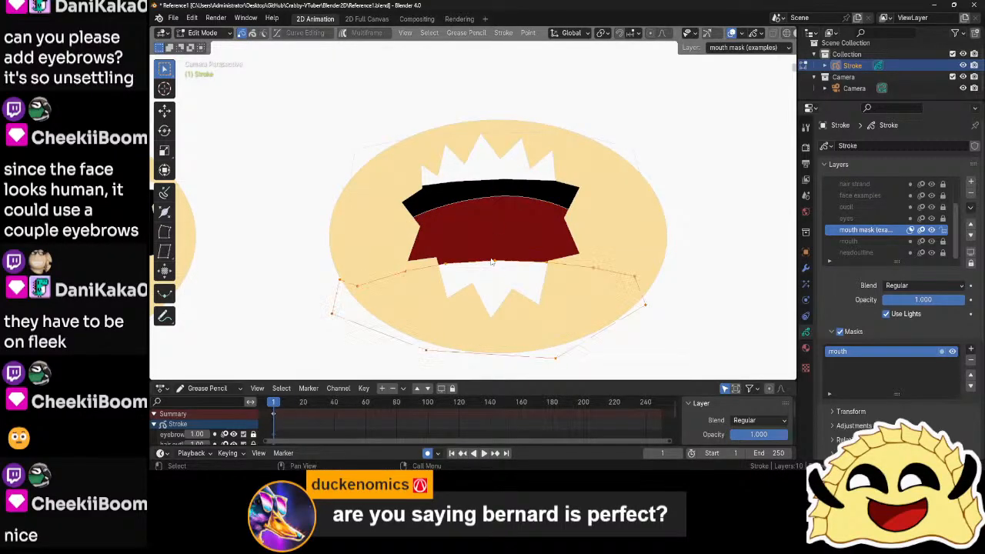
pyautogui.rightClick(490, 260)
pyautogui.click(484, 225)
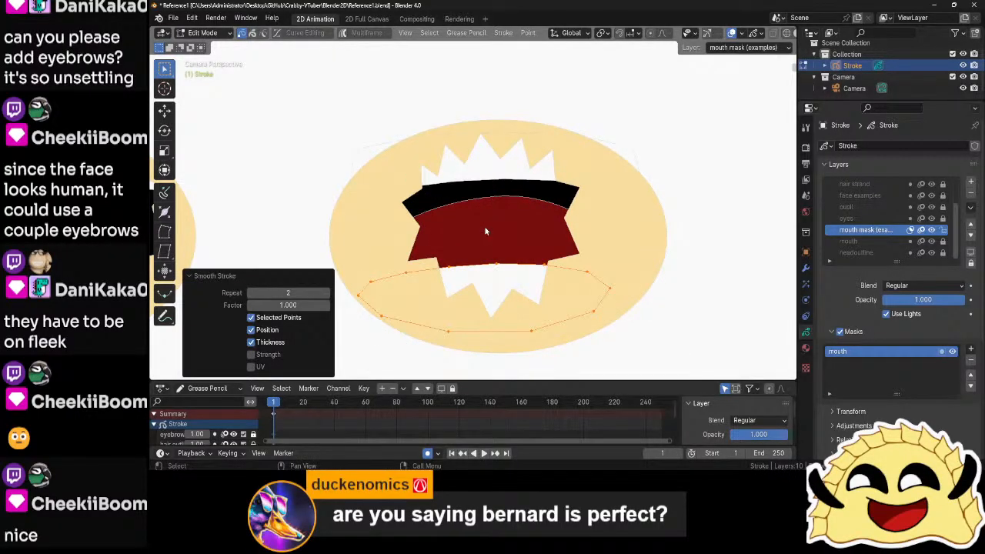
pyautogui.press('g')
pyautogui.press('z')
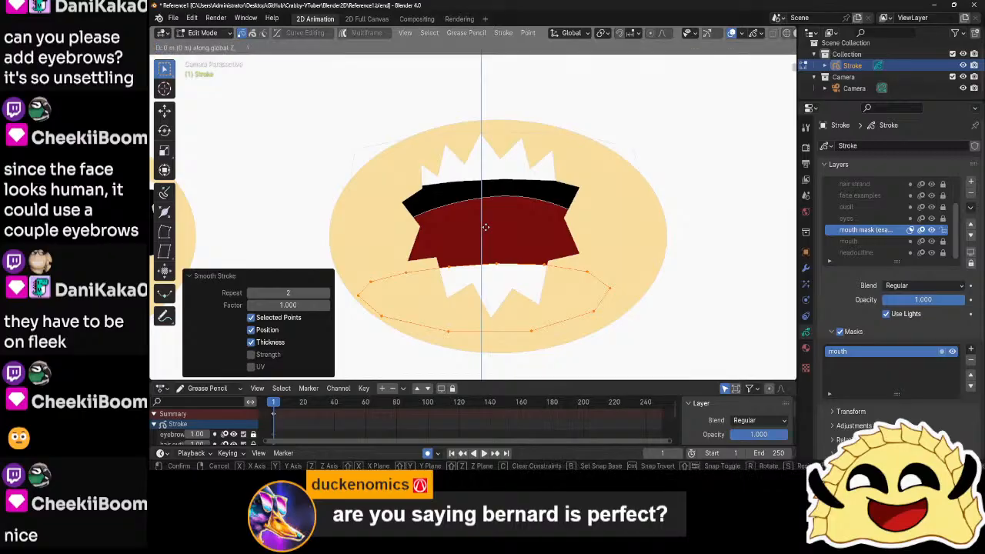
pyautogui.click(485, 227)
pyautogui.click(695, 216)
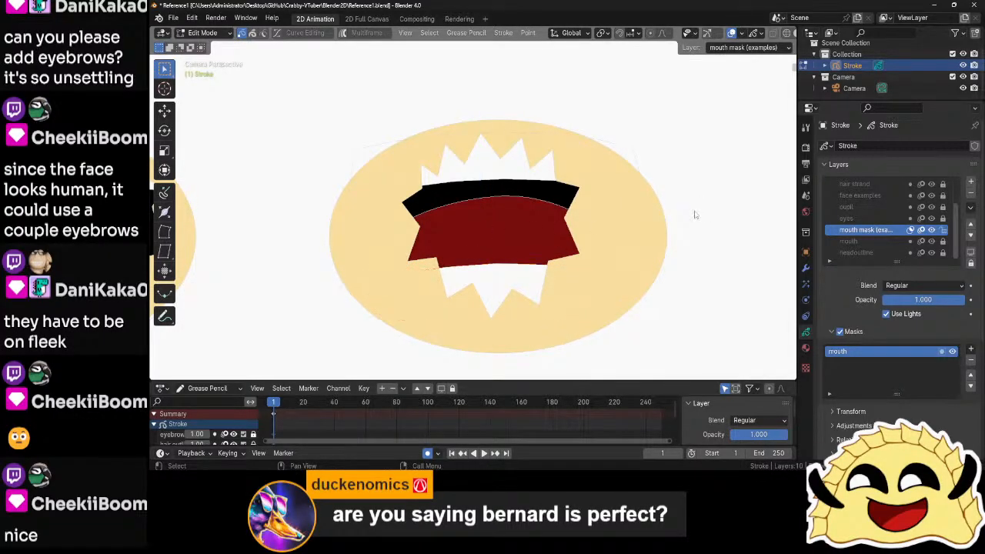
# - On the headoutline layer, scale the skin-colored backdrop behind the third mouth to about 0.723 along X
pyautogui.press('Tab')
pyautogui.scroll(-8, 619, 220)
pyautogui.click(554, 237)
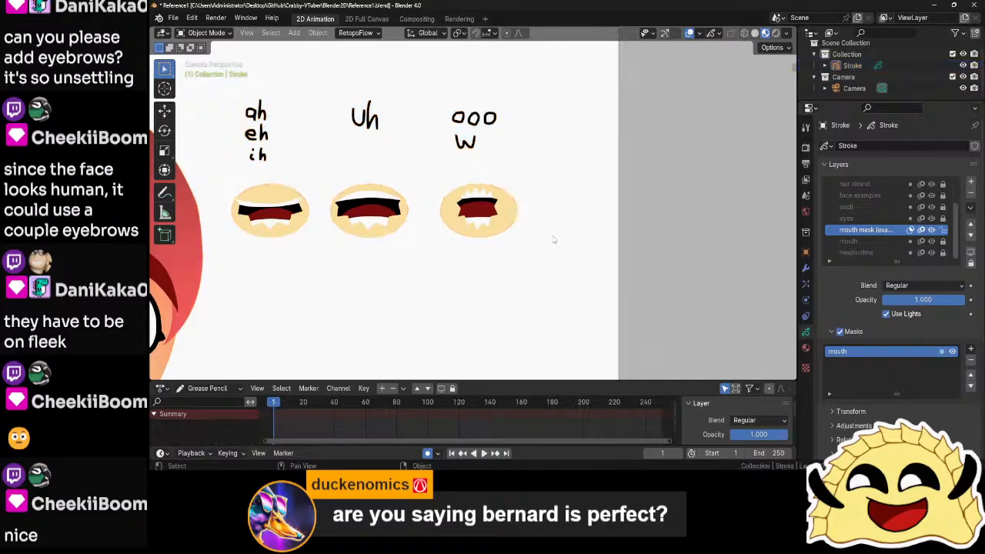
pyautogui.scroll(1, 553, 240)
pyautogui.scroll(2, 484, 204)
pyautogui.click(525, 215)
pyautogui.press('Tab')
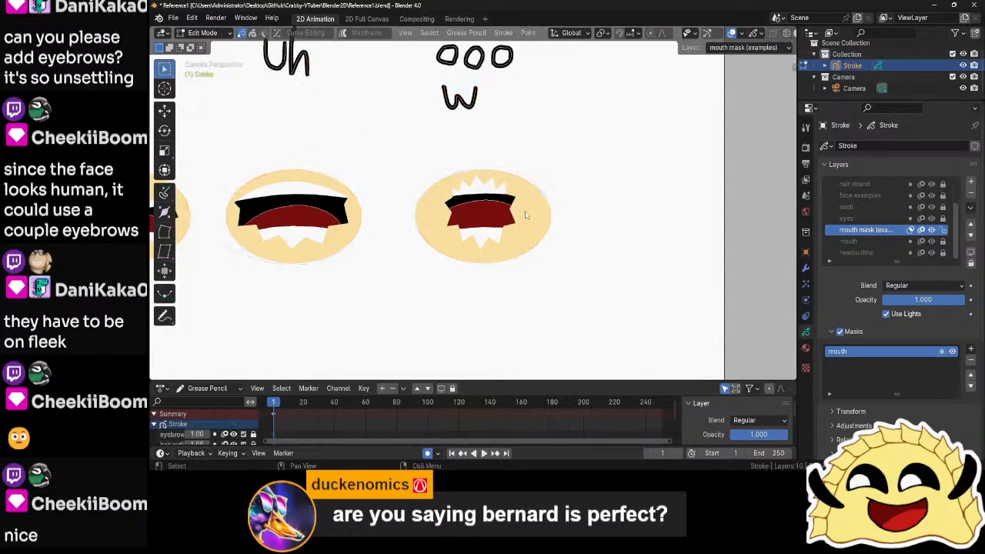
pyautogui.click(856, 253)
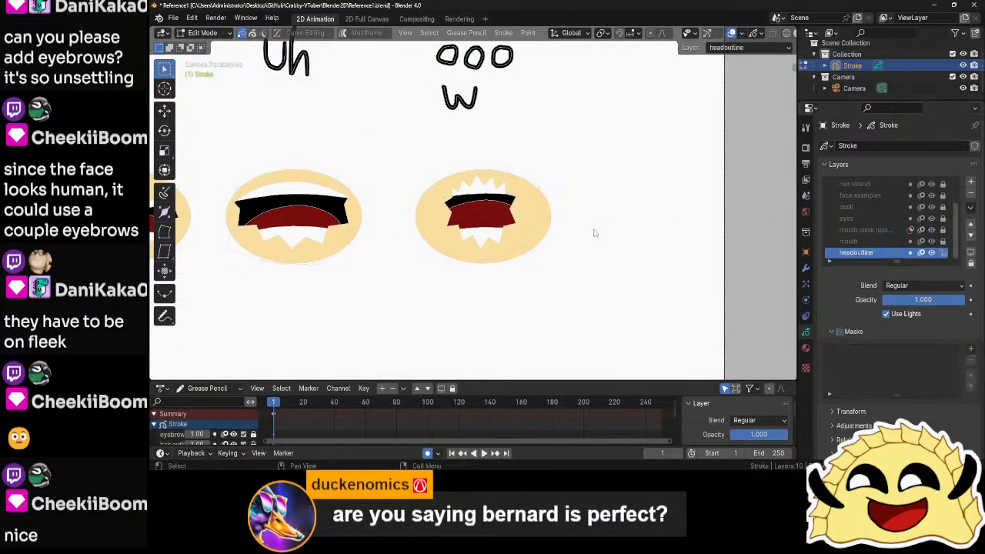
pyautogui.press('a')
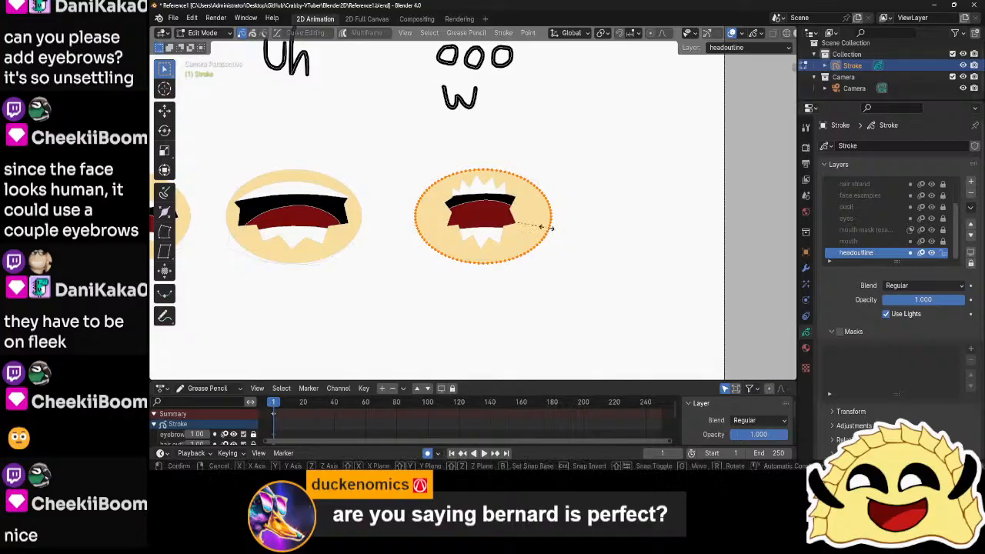
pyautogui.press('s')
pyautogui.press('x')
pyautogui.click(526, 228)
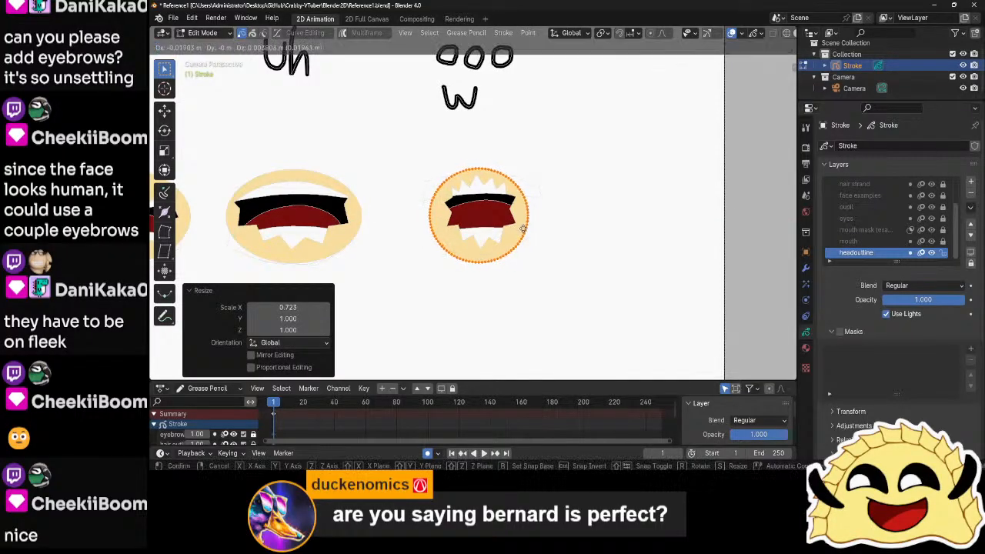
# - Shift the narrowed backdrop slightly upward behind the third mouth and save the file
pyautogui.click(610, 223)
pyautogui.press('Tab')
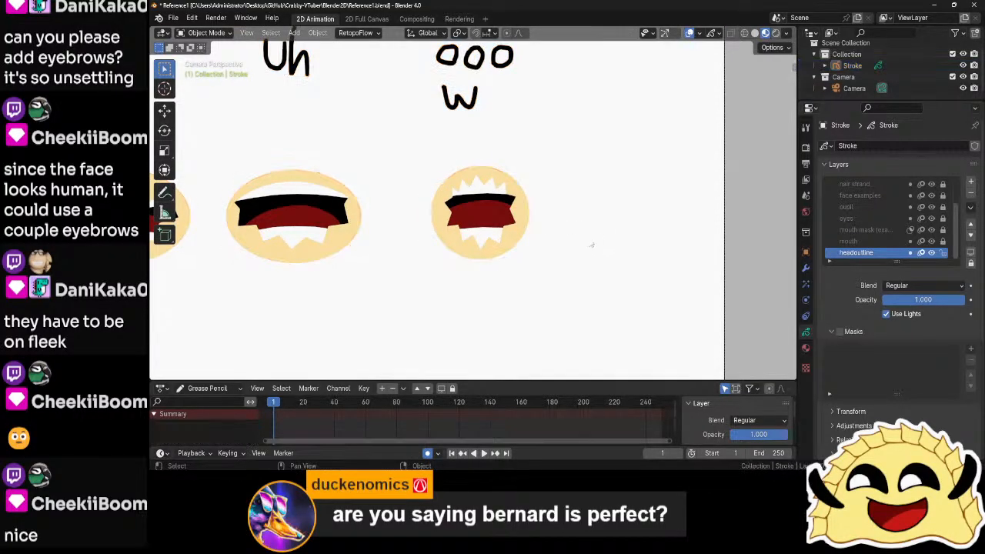
pyautogui.hotkey('ctrl', 's')
# - Unlock the mouth and mouth mask (examples) layers and move the third mouth with its backdrop about 0.181 m left along X
pyautogui.scroll(-4, 590, 244)
pyautogui.moveTo(567, 154)
pyautogui.mouseDown()
pyautogui.moveTo(409, 336)
pyautogui.moveTo(411, 308)
pyautogui.mouseUp()
pyautogui.press('Tab')
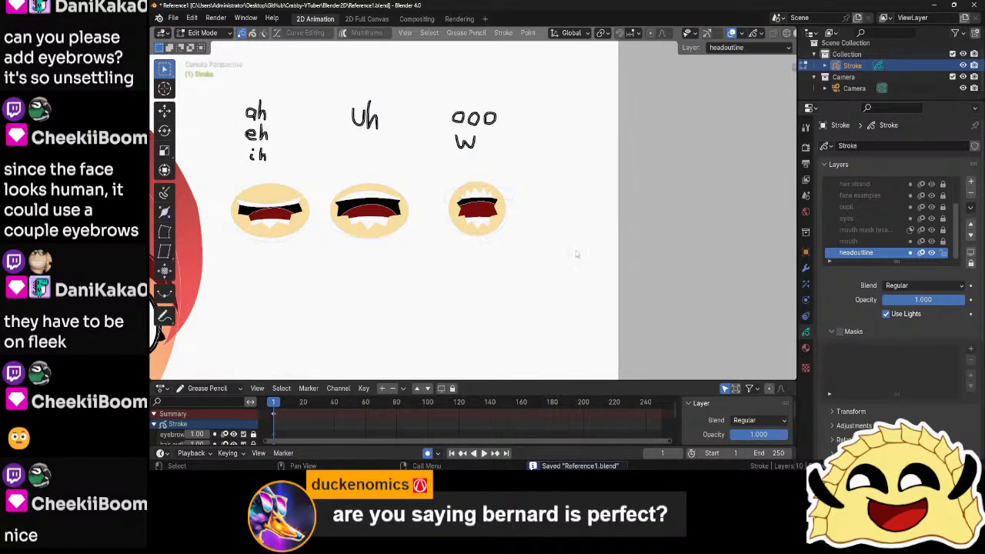
pyautogui.moveTo(945, 241); pyautogui.dragTo(944, 219)
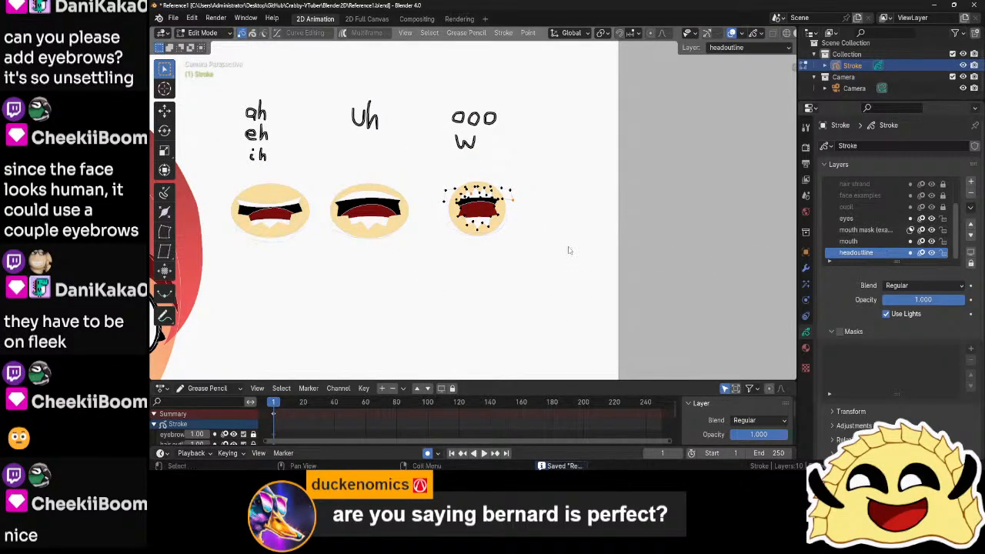
pyautogui.click(943, 218)
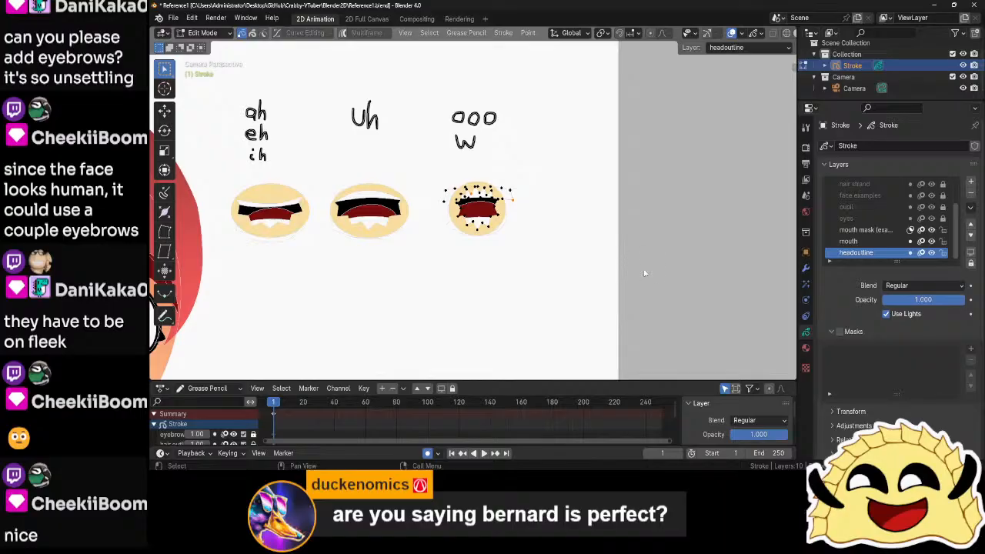
pyautogui.moveTo(568, 271); pyautogui.dragTo(427, 175)
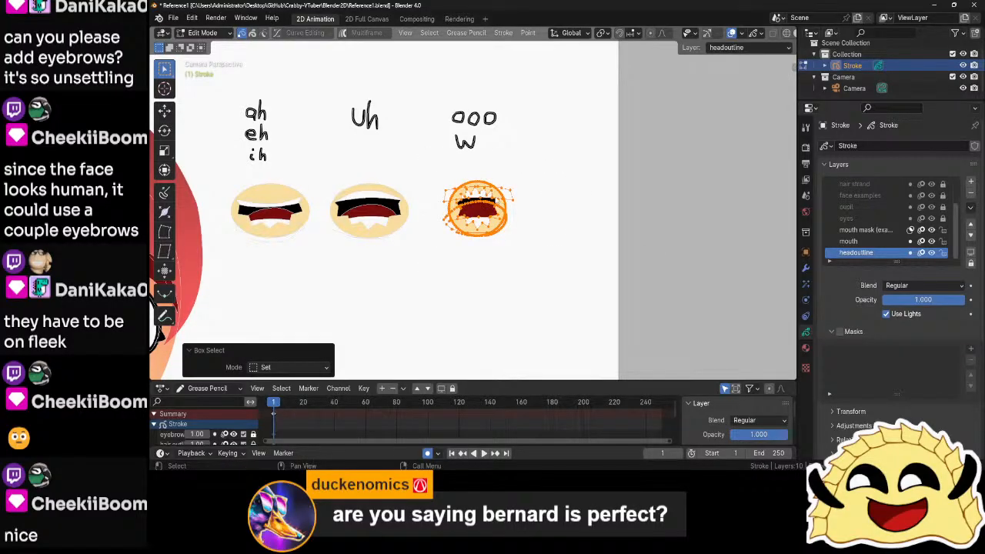
pyautogui.press('g')
pyautogui.press('x')
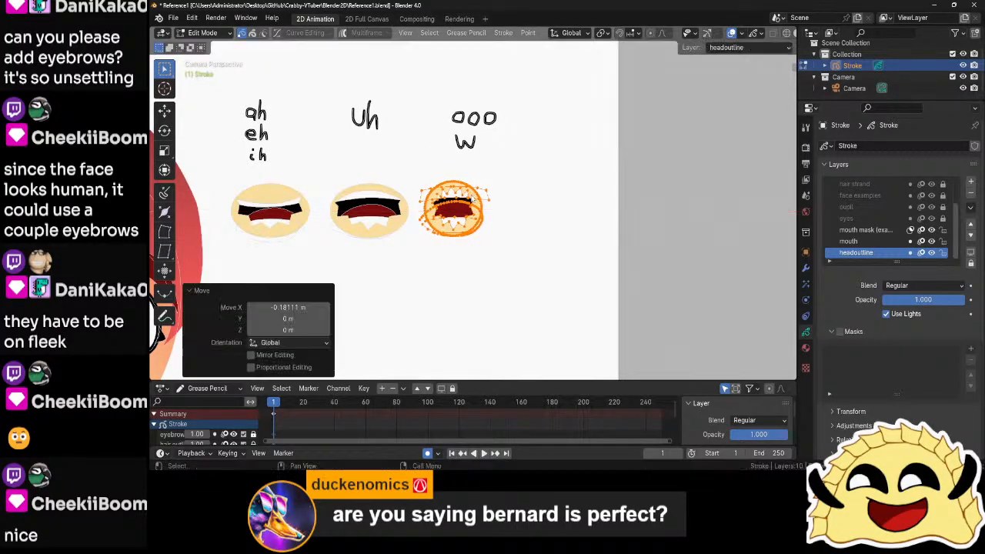
pyautogui.click(472, 197)
# - On the face examples layer, move the "ooo w" label left so it sits above the third mouth
pyautogui.click(432, 174)
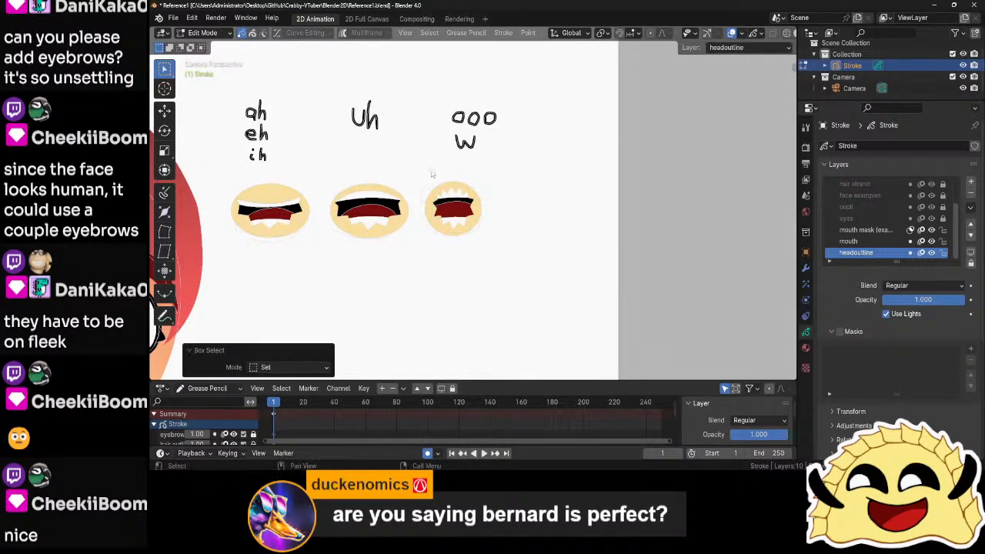
pyautogui.click(859, 195)
pyautogui.press('g')
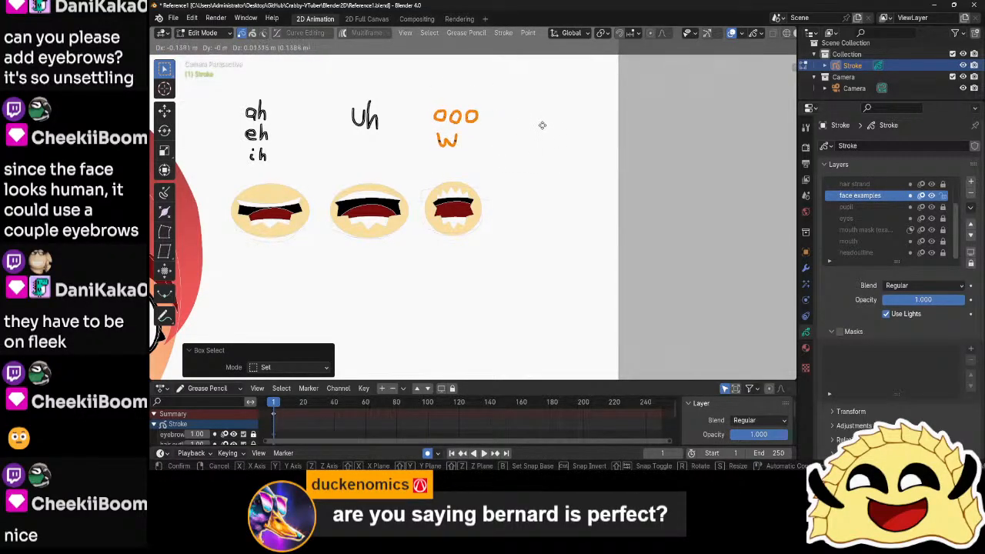
pyautogui.click(546, 138)
pyautogui.hotkey('ctrl', 'Tab')
pyautogui.click(525, 166)
pyautogui.hotkey('ctrl', 'Tab')
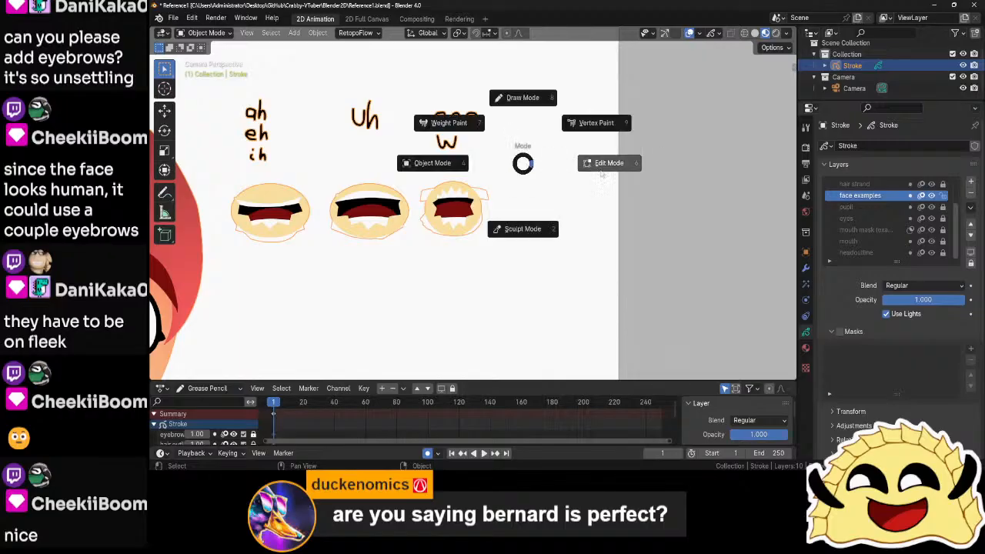
pyautogui.click(601, 173)
# - Unlock the headoutline, mouth and mouth mask (examples) layers and move the third mouth, backdrop and label together about 0.665 m right along X
pyautogui.moveTo(534, 87); pyautogui.dragTo(418, 158)
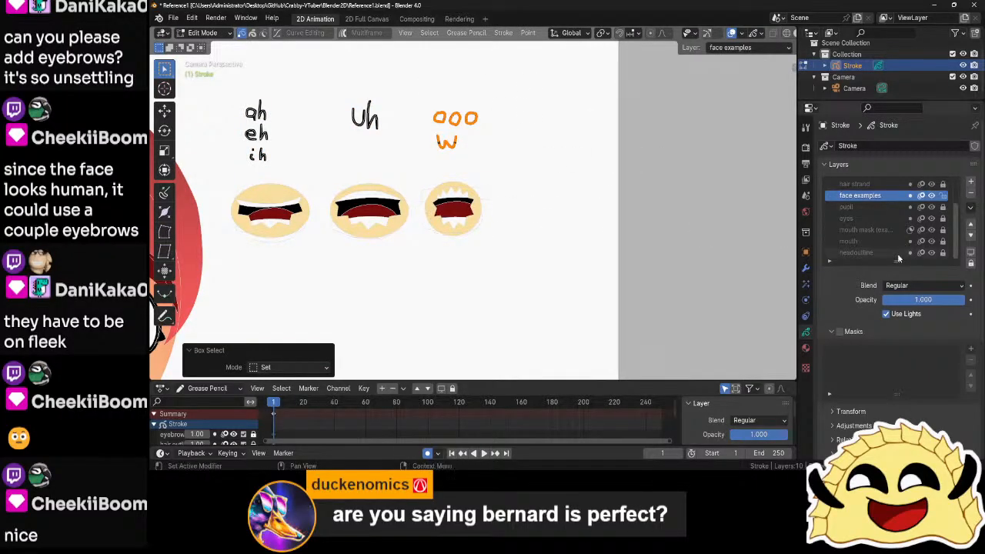
pyautogui.click(943, 254)
pyautogui.click(942, 241)
pyautogui.click(942, 230)
pyautogui.moveTo(564, 162); pyautogui.dragTo(420, 267)
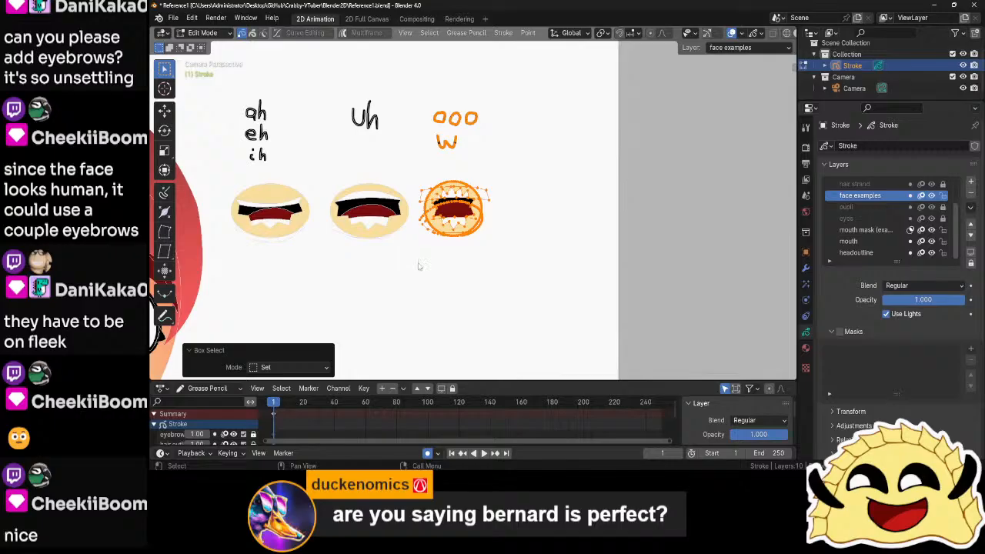
pyautogui.press('g')
pyautogui.press('z')
pyautogui.press('x')
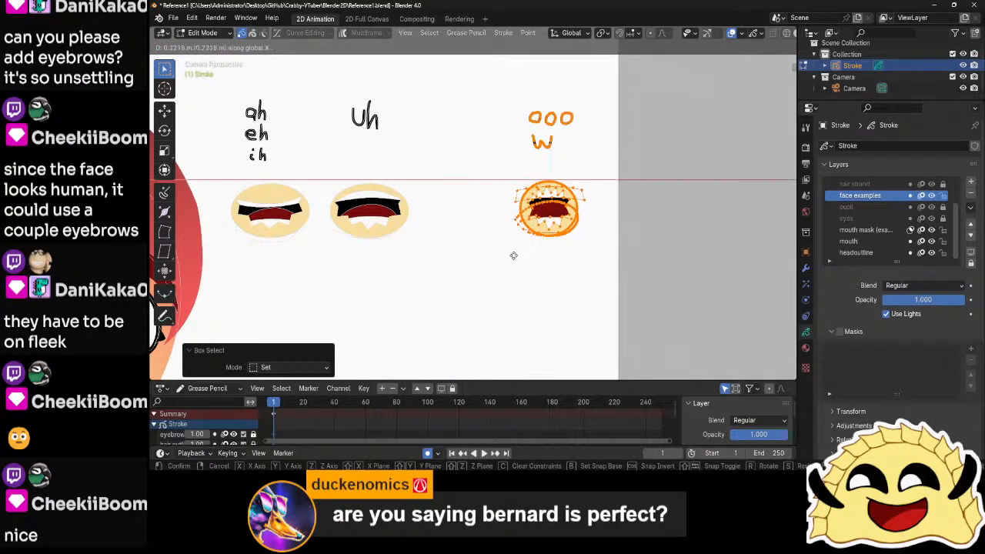
pyautogui.click(508, 257)
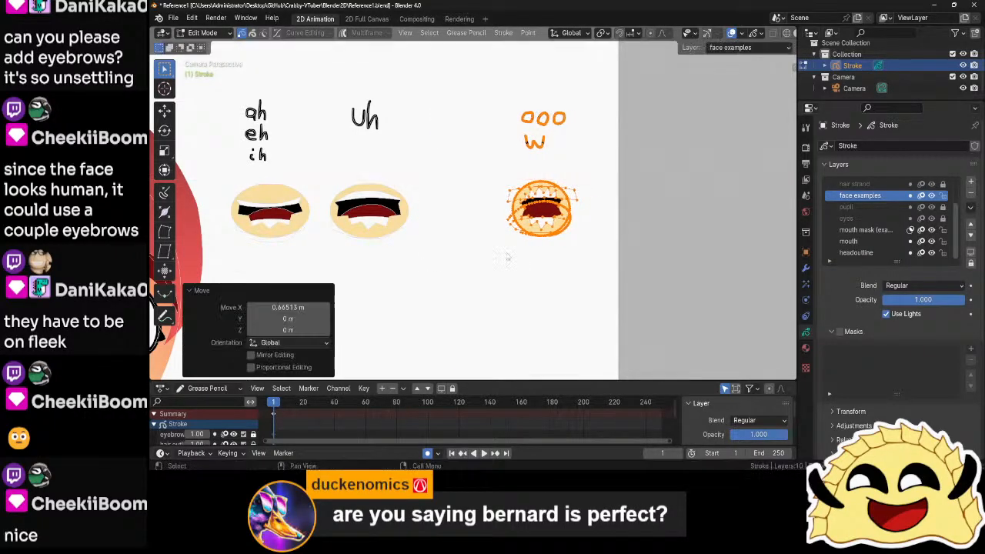
# - Duplicate the "ooo w" mouth, backdrop and label about 0.624 m left along X and delete the copied label
pyautogui.hotkey('shift', 'd')
pyautogui.press('x')
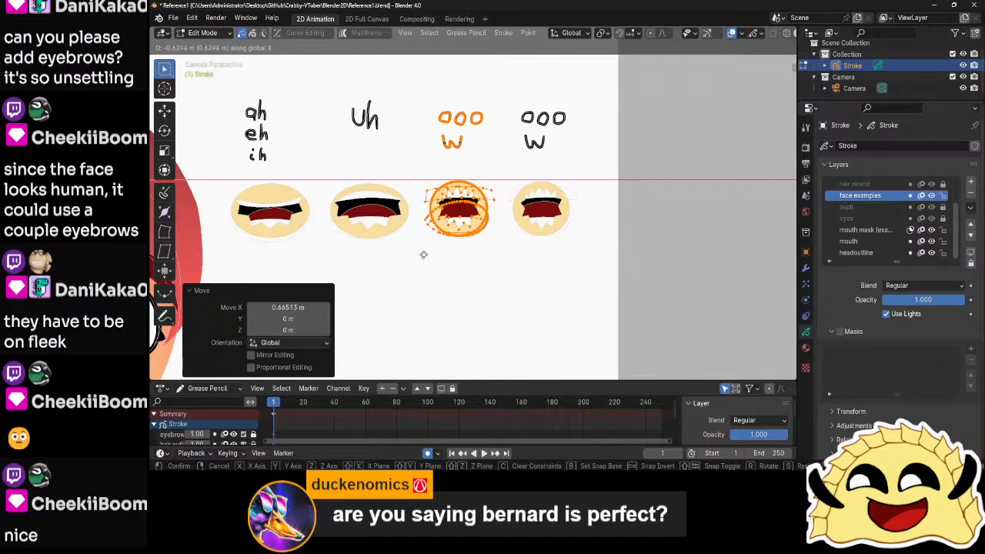
pyautogui.click(423, 255)
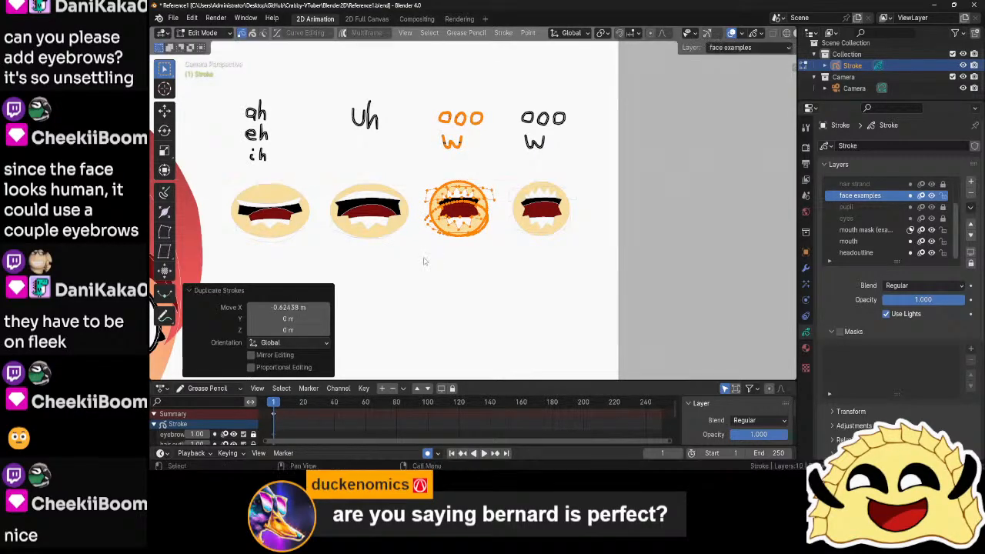
pyautogui.click(487, 167)
pyautogui.press('x')
pyautogui.click(487, 161)
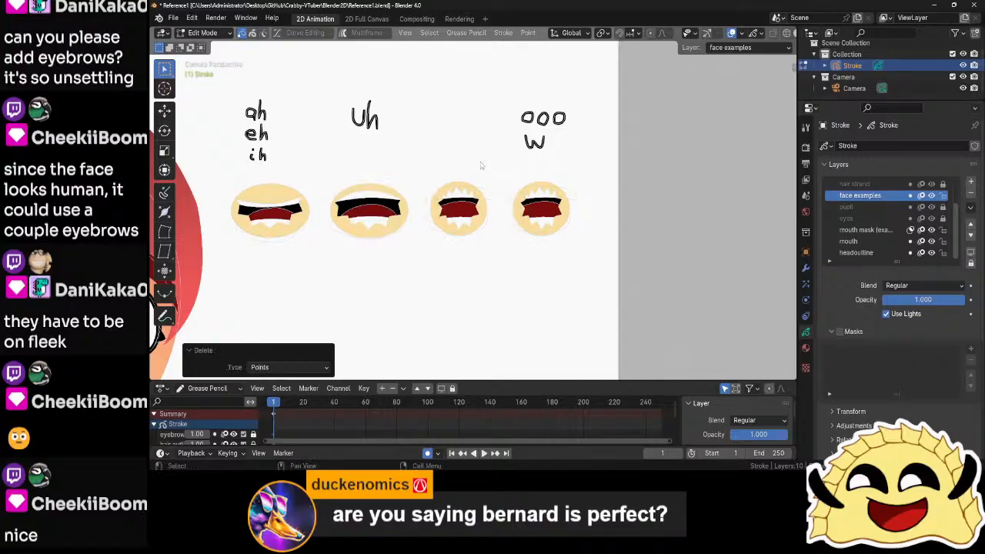
# - On the face examples layer, handwrite "eee" above the third mouth and undo its last two letters
pyautogui.press('Tab')
pyautogui.moveTo(479, 147); pyautogui.dragTo(499, 200, button='middle')
pyautogui.scroll(3, 498, 200)
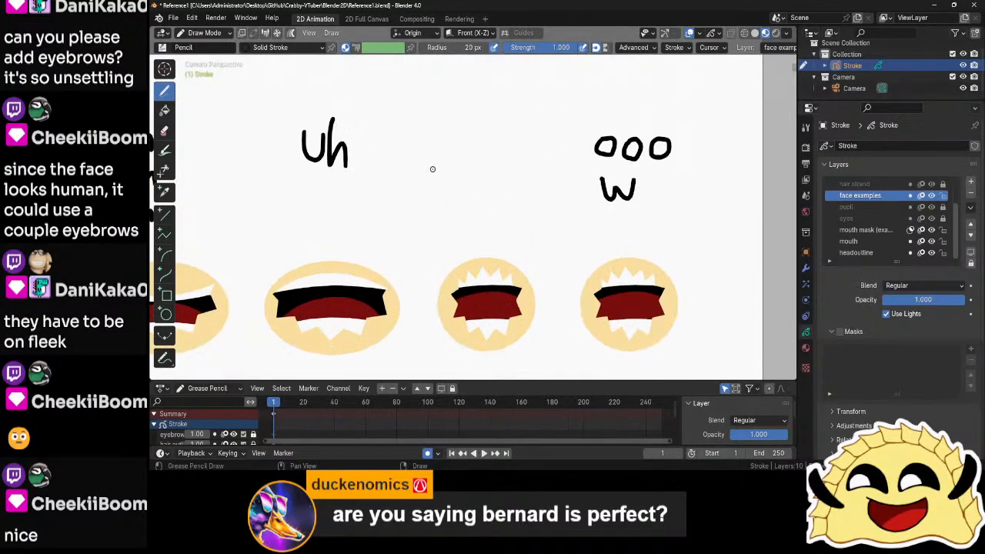
pyautogui.moveTo(437, 166); pyautogui.dragTo(516, 177)
pyautogui.scroll(-4, 527, 232)
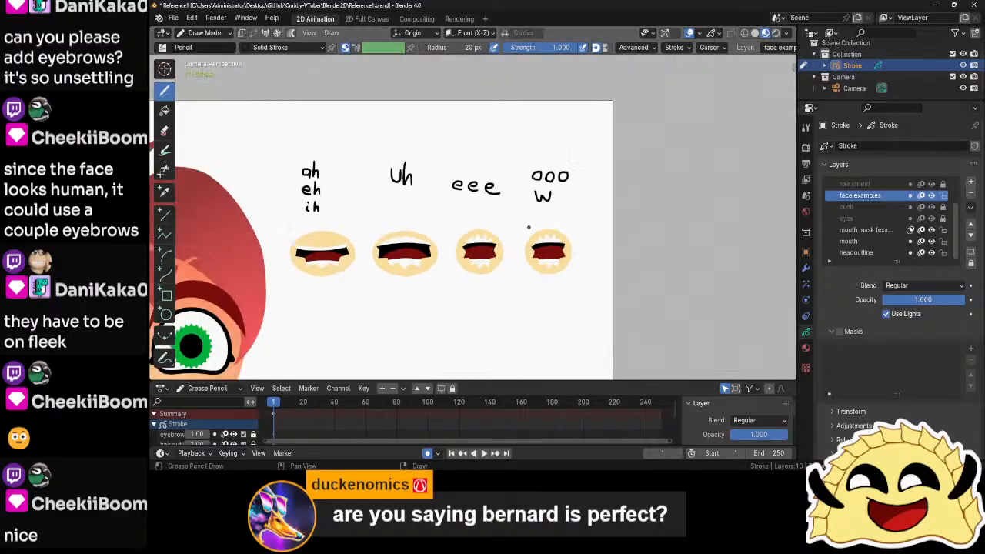
pyautogui.scroll(4, 529, 227)
pyautogui.hotkey('ctrl', 'z')
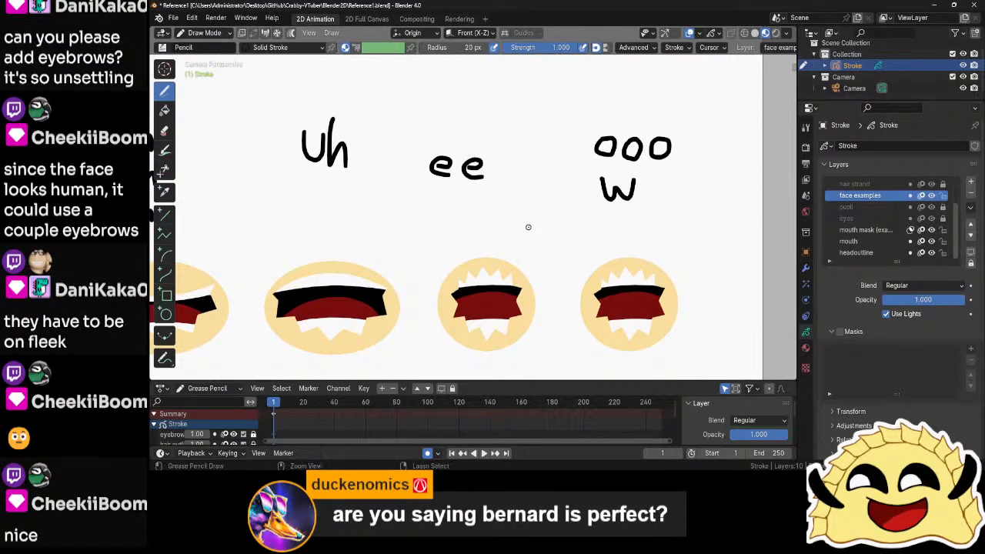
pyautogui.hotkey('ctrl', 'z')
# - Move the handwritten "e" about 0.044 m right along X and 0.030 m down along Z
pyautogui.press('Tab')
pyautogui.moveTo(484, 146); pyautogui.dragTo(411, 198)
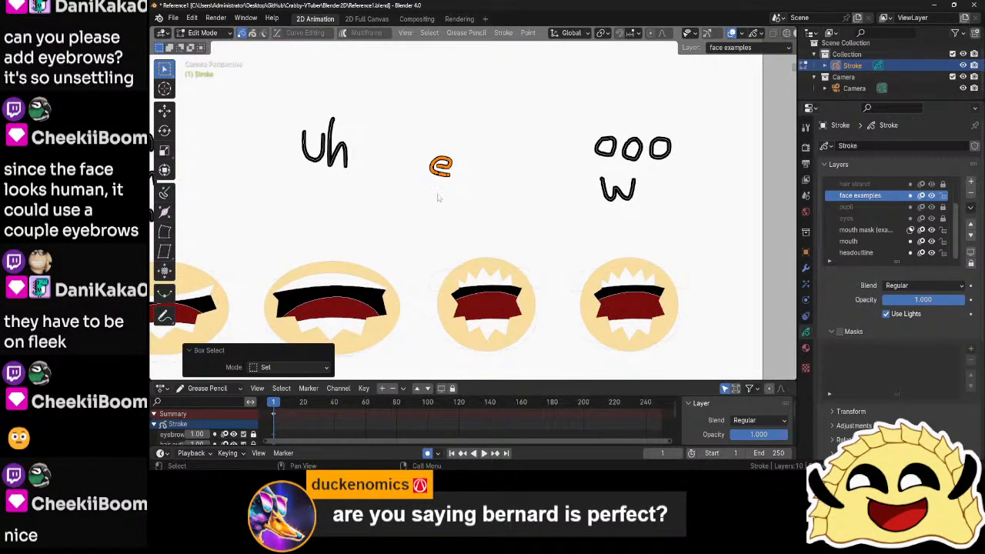
pyautogui.press('g')
pyautogui.click(447, 201)
# - Duplicate the "e" twice along X at about 0.122 m spacing to form the "eee" label
pyautogui.hotkey('shift', 'd')
pyautogui.press('x')
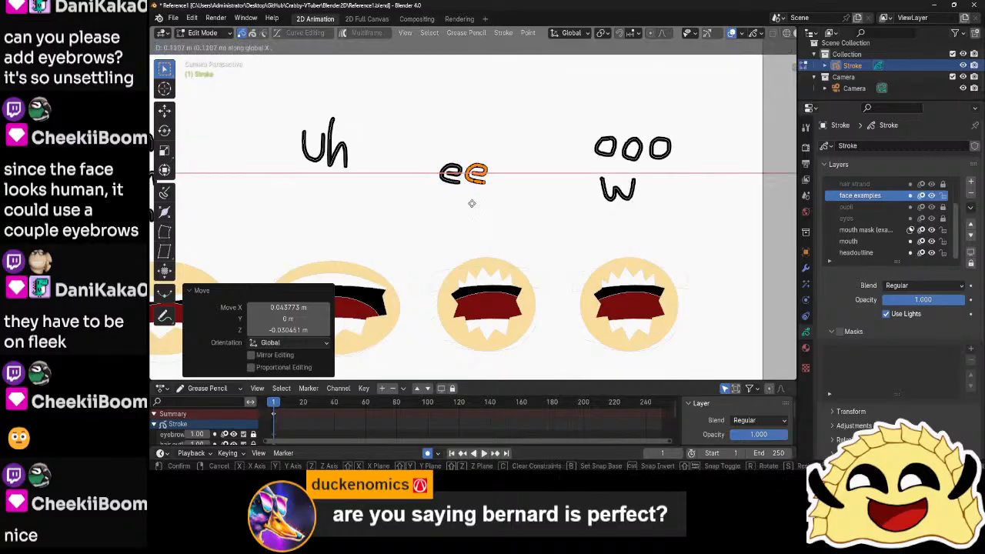
pyautogui.click(475, 207)
pyautogui.hotkey('shift', 'f')
pyautogui.press('Escape')
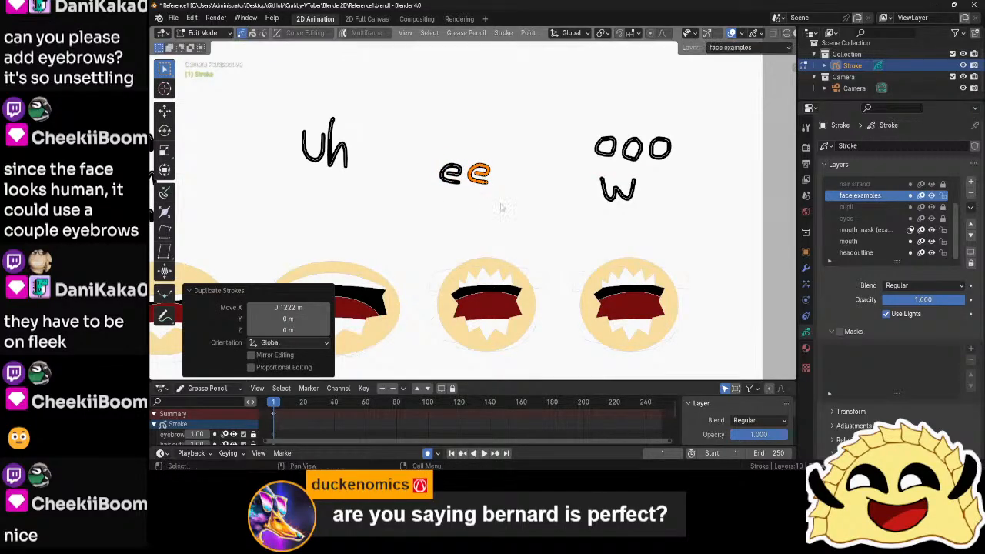
pyautogui.press('x')
pyautogui.rightClick(502, 150)
pyautogui.hotkey('shift', 'd')
pyautogui.press('x')
pyautogui.click(565, 215)
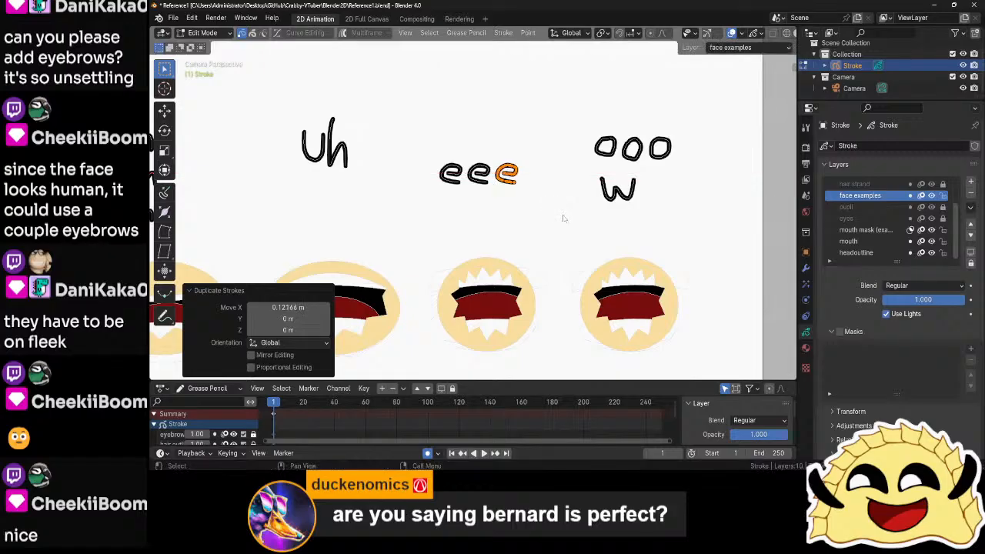
pyautogui.press('Tab')
pyautogui.click(515, 234)
pyautogui.scroll(-10, 514, 234)
pyautogui.scroll(7, 511, 228)
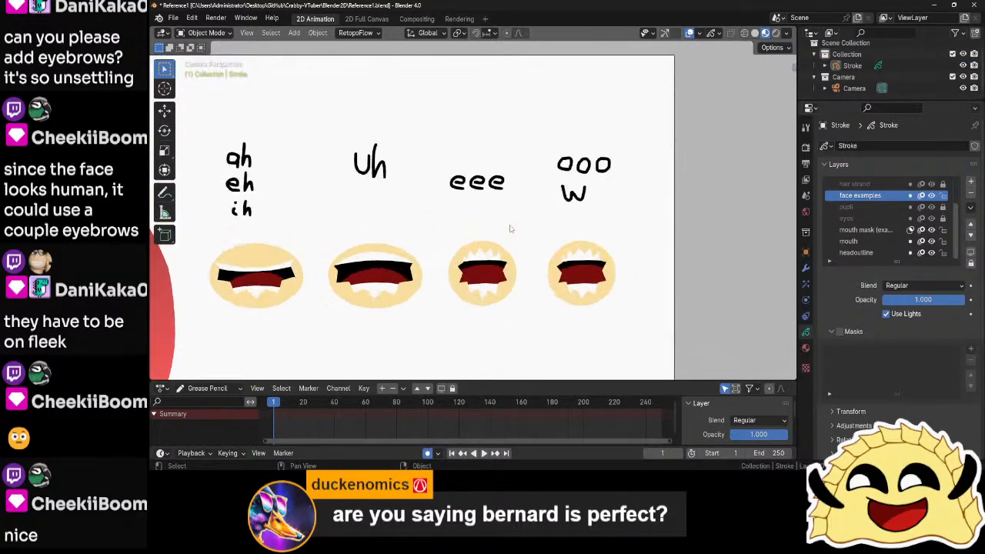
# - Replace the mouth and backdrop under the "eee" label with a copy of the "uh" mouth and its backdrop, placed along X
pyautogui.moveTo(509, 251); pyautogui.dragTo(507, 205, button='middle')
pyautogui.click(484, 228)
pyautogui.press('Tab')
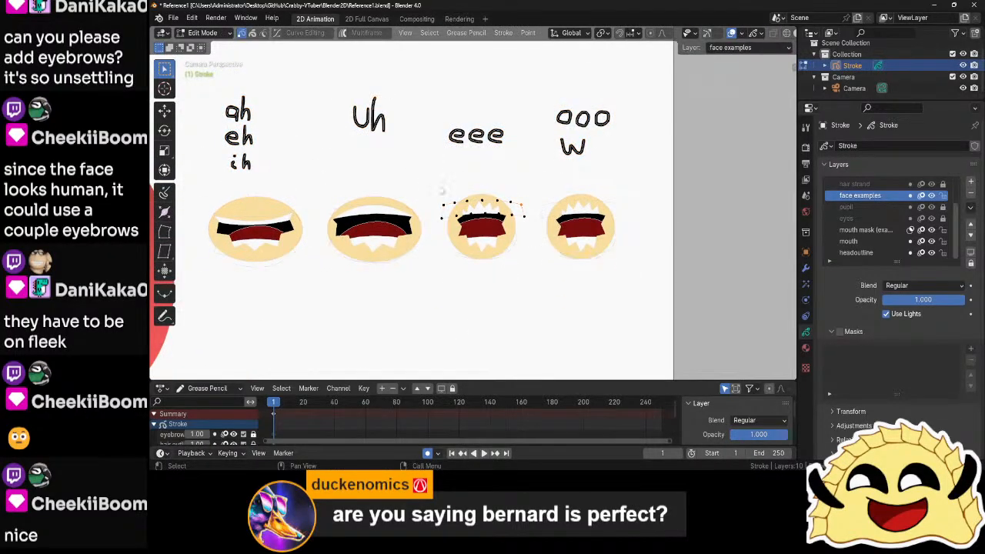
pyautogui.moveTo(433, 178)
pyautogui.mouseDown()
pyautogui.moveTo(520, 283)
pyautogui.moveTo(432, 180)
pyautogui.moveTo(319, 281)
pyautogui.mouseUp()
pyautogui.press('x')
pyautogui.click(431, 180)
pyautogui.press('g')
pyautogui.press('x')
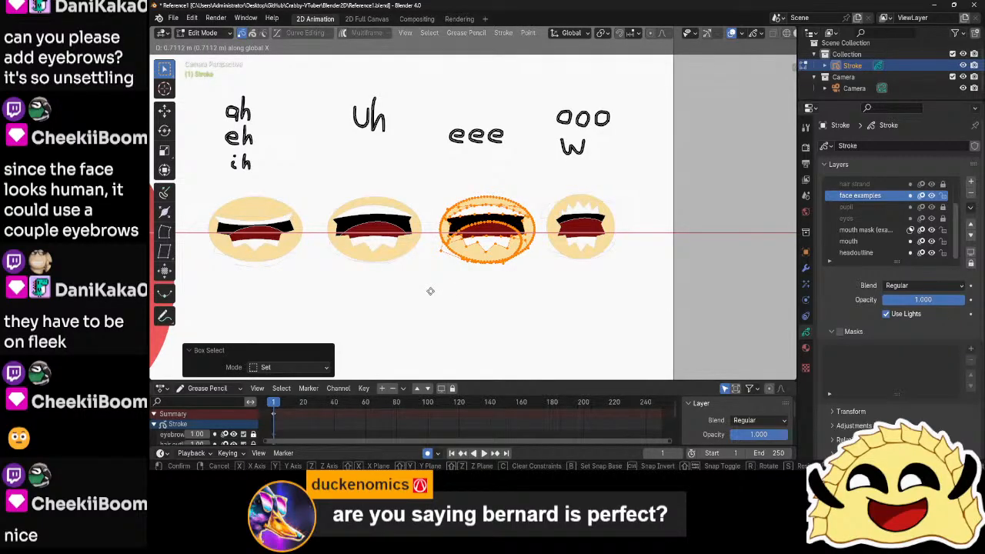
pyautogui.click(425, 287)
pyautogui.hotkey('ctrl', 'Tab')
pyautogui.click(451, 315)
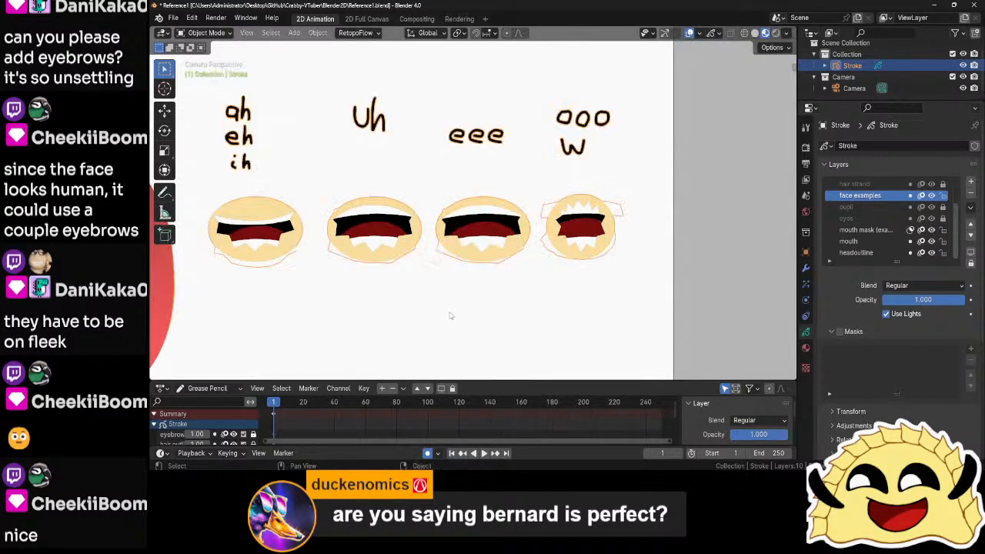
pyautogui.click(451, 316)
pyautogui.scroll(-8, 451, 315)
pyautogui.scroll(4, 451, 315)
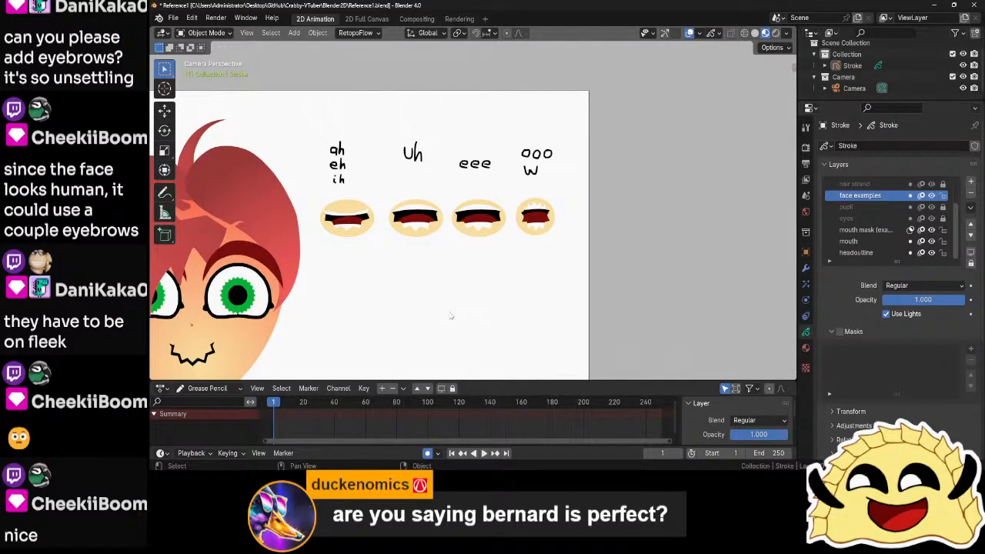
pyautogui.scroll(3, 451, 316)
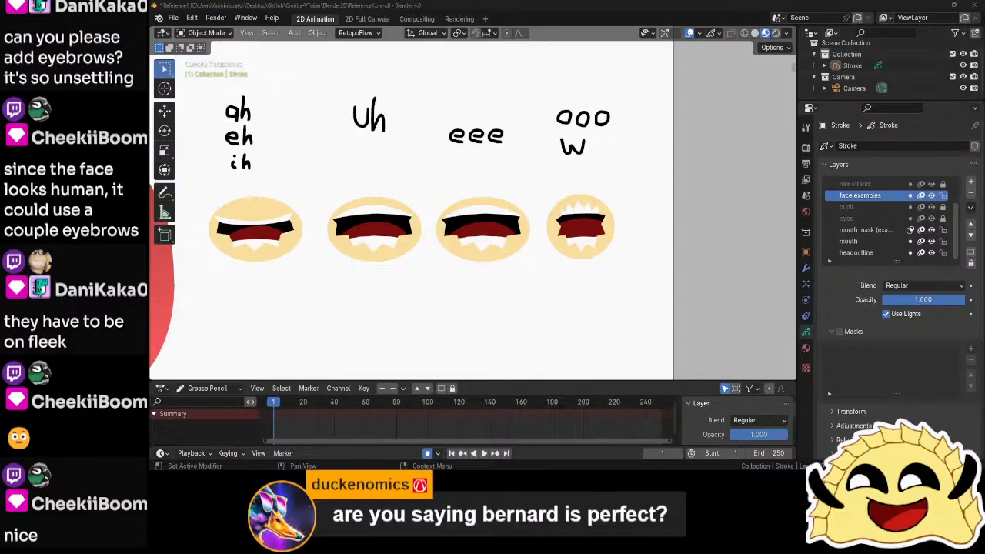
pyautogui.press('super+d')
pyautogui.press('super+d')
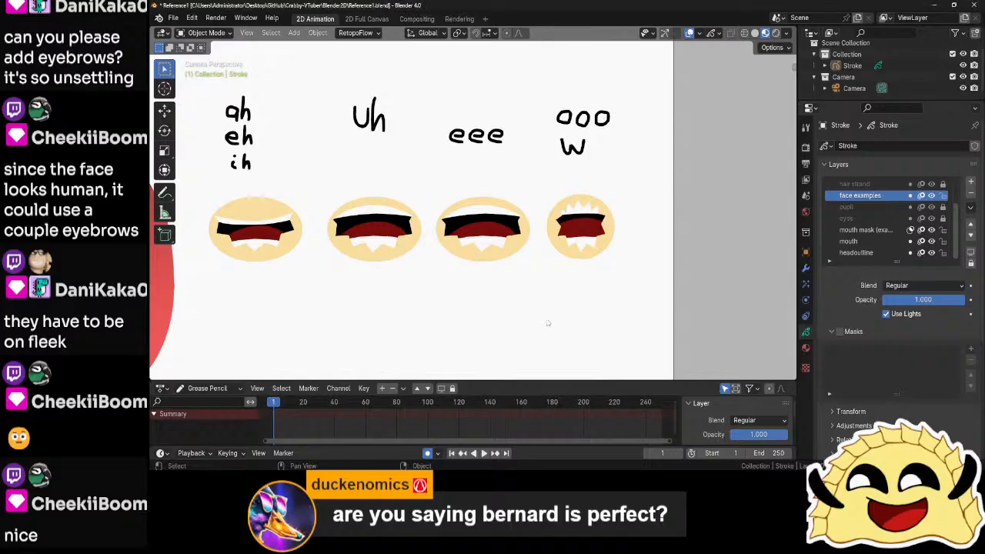
# - On the mouth layer, scale the "eee" mouth shape to about 0.474 along Z
pyautogui.scroll(4, 552, 318)
pyautogui.click(568, 238)
pyautogui.press('Tab')
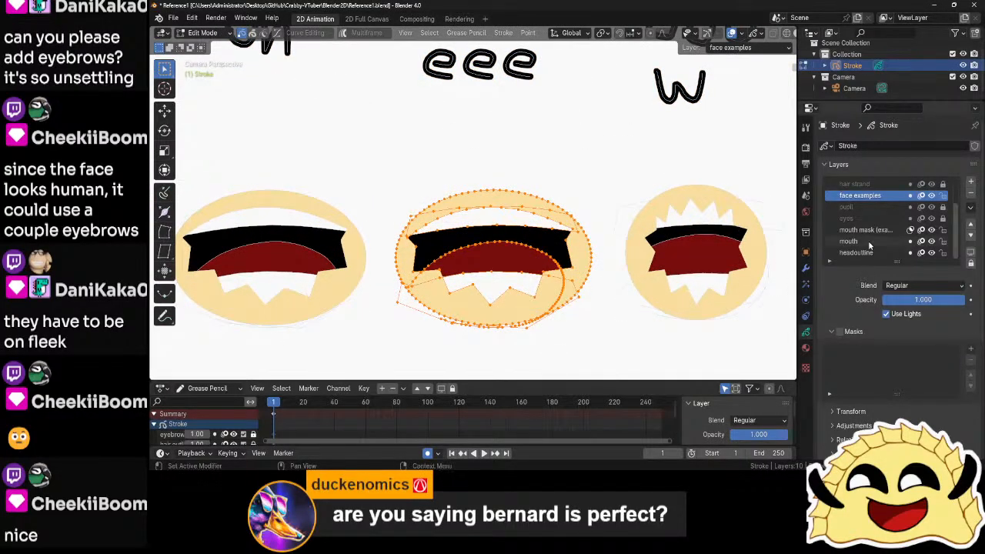
pyautogui.click(478, 231)
pyautogui.scroll(2, 487, 253)
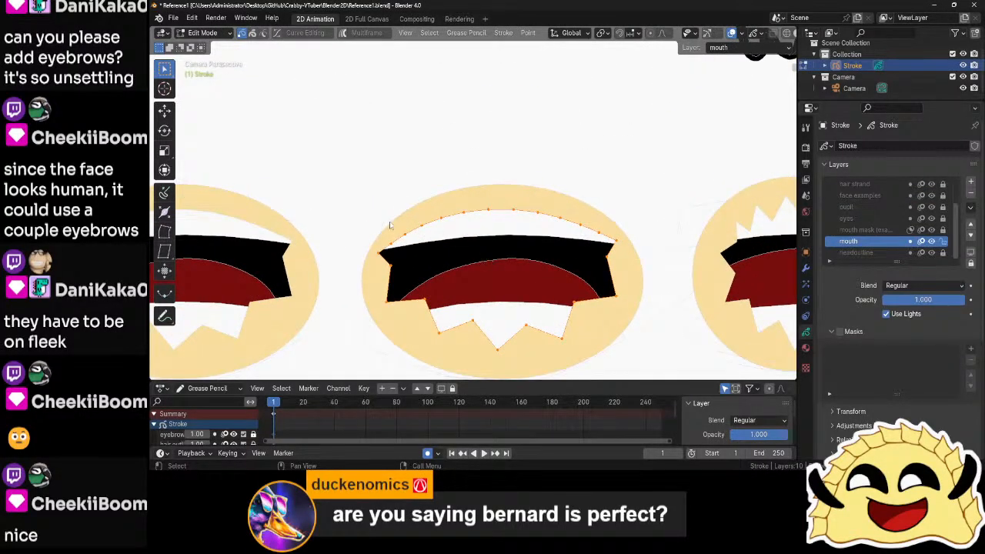
pyautogui.press('s')
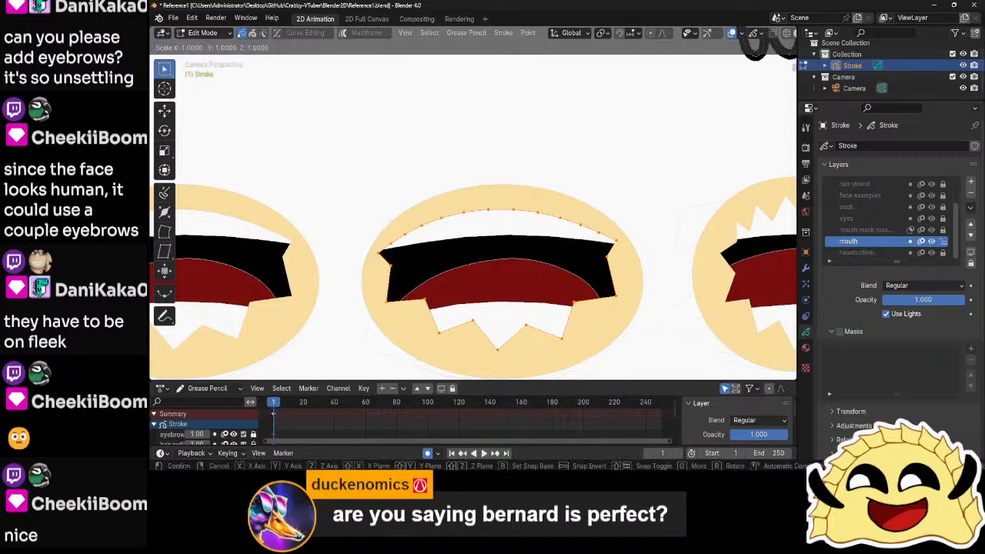
pyautogui.press('z')
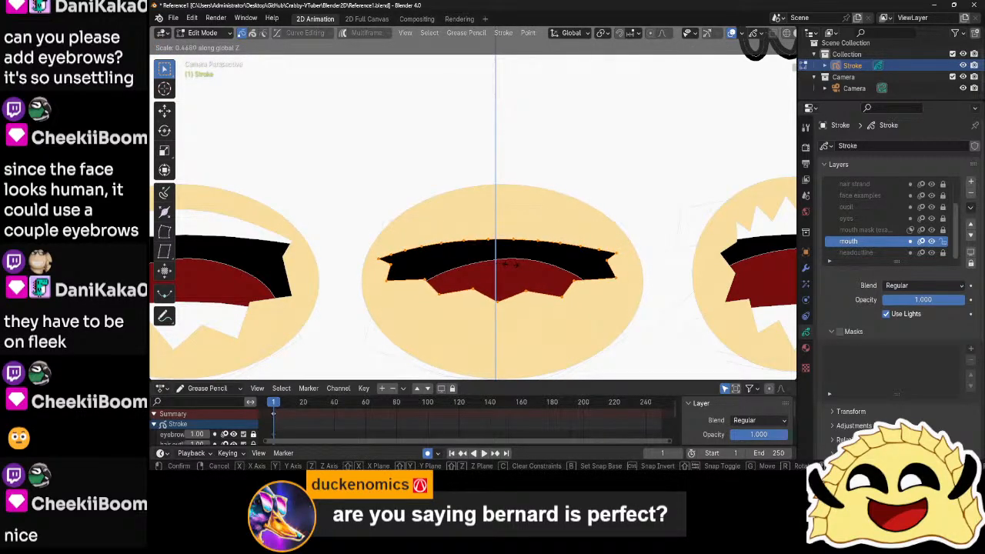
pyautogui.click(497, 240)
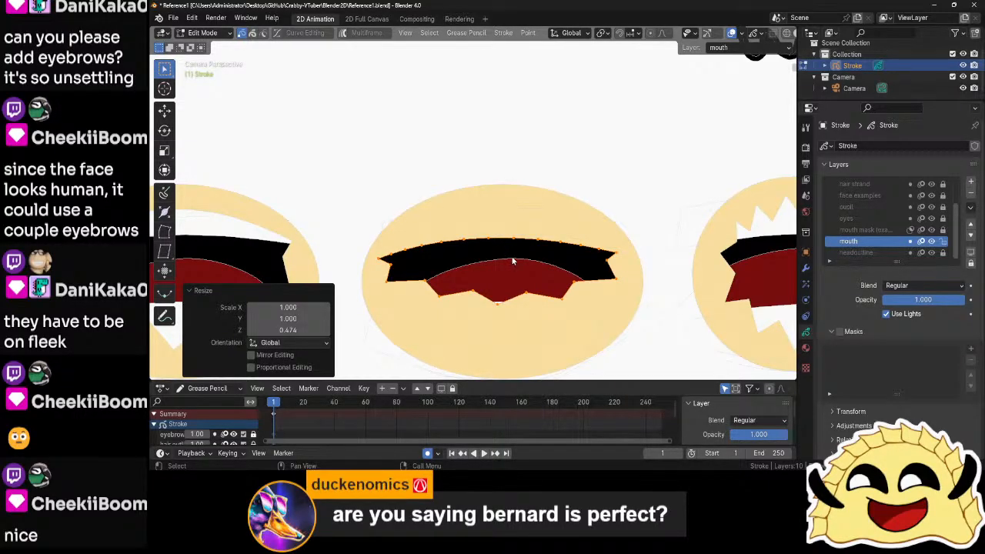
# - On the mouth mask (examples) layer, move the "eee" mouth's lower teeth shape up about 0.05 m along Z
pyautogui.click(520, 297)
pyautogui.click(866, 232)
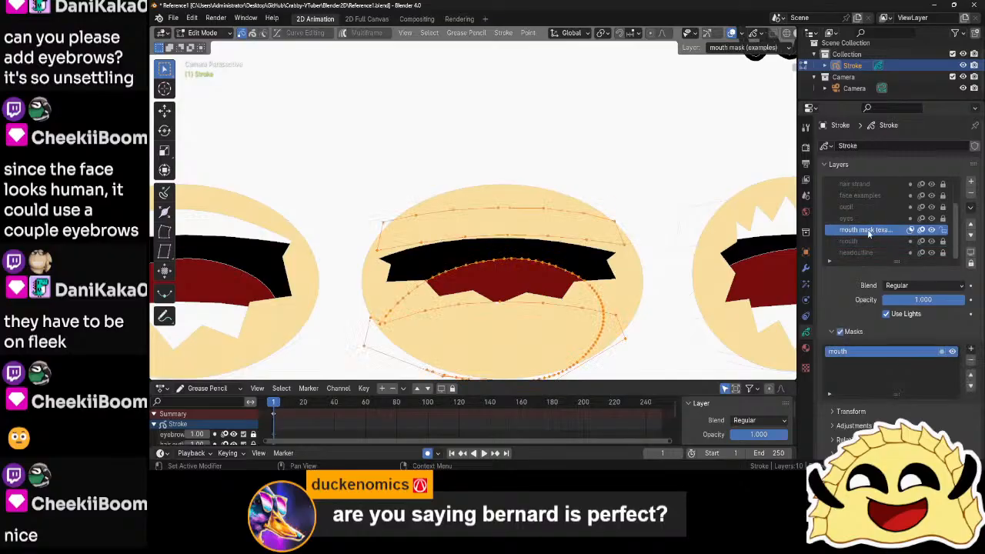
pyautogui.click(515, 307)
pyautogui.click(517, 307)
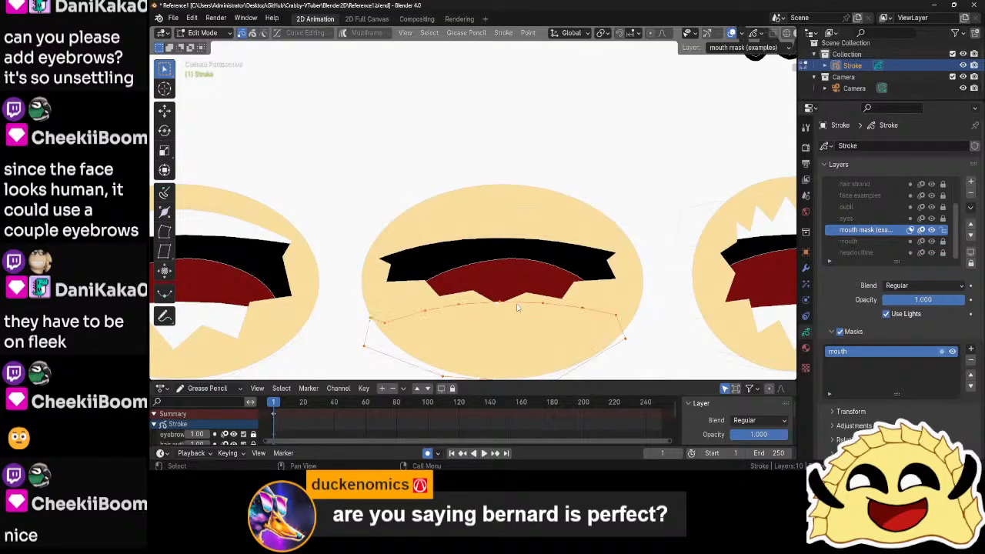
pyautogui.press('g')
pyautogui.press('z')
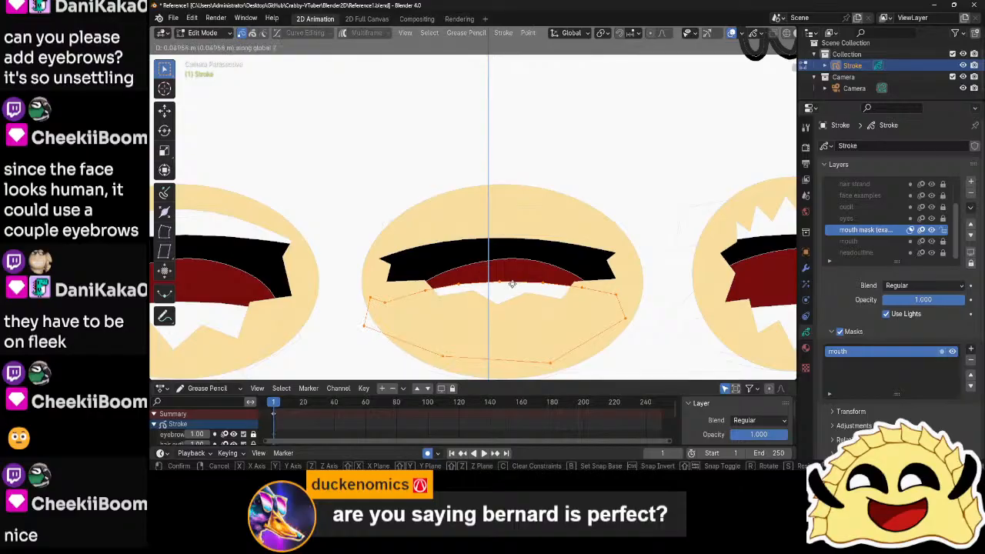
pyautogui.click(514, 283)
# - Move the "eee" mouth's upper teeth shape down about 0.028 m along Z
pyautogui.click(517, 222)
pyautogui.press('l')
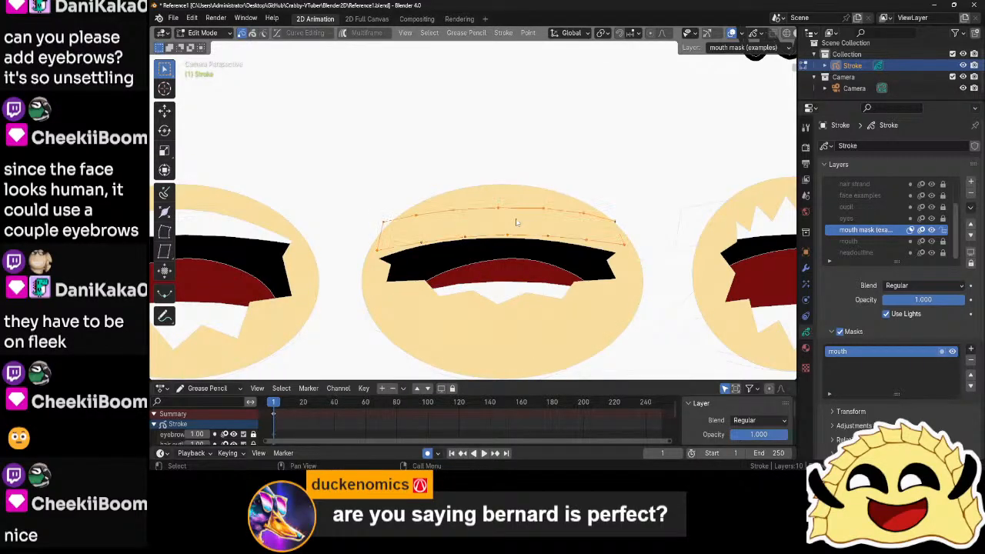
pyautogui.hotkey('shift', 'h')
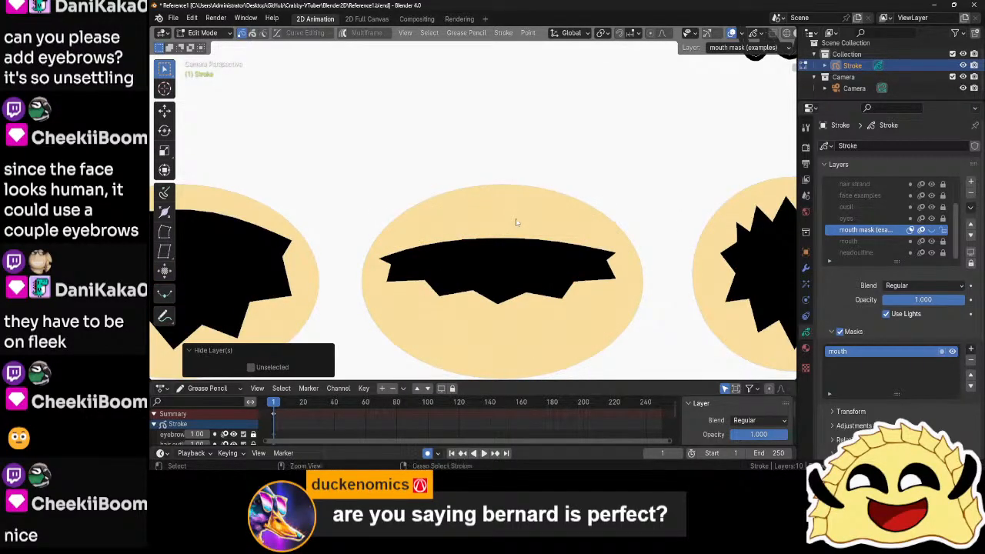
pyautogui.hotkey('alt', 'h')
pyautogui.press('g')
pyautogui.press('z')
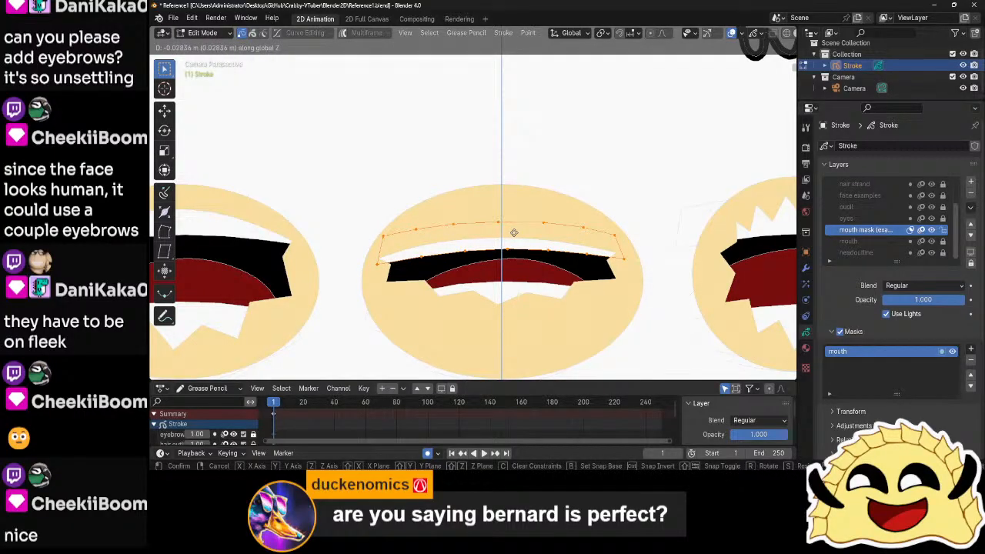
pyautogui.click(514, 233)
# - Move the "eee" mouth's tongue shape slightly up along Z and return to Object Mode
pyautogui.click(511, 257)
pyautogui.click(511, 260)
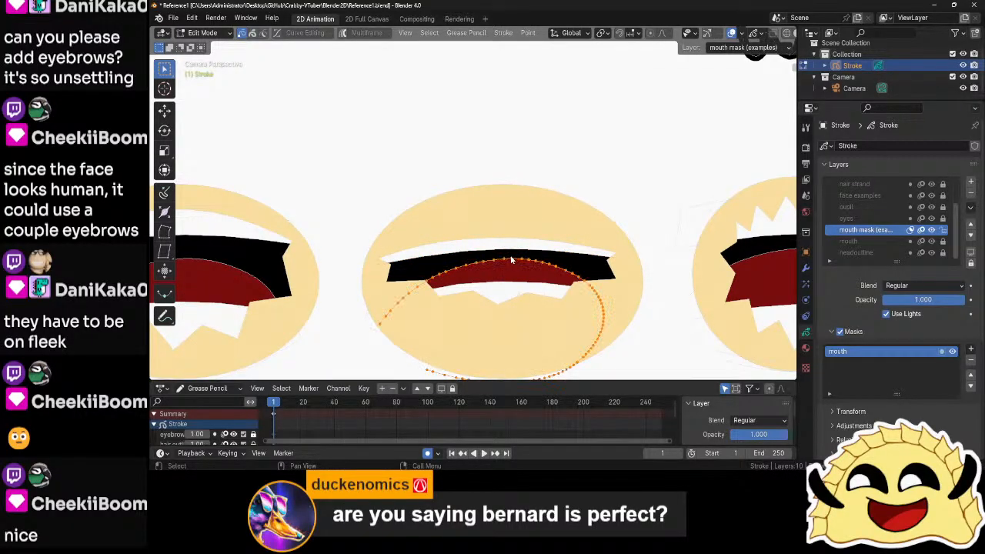
pyautogui.press('g')
pyautogui.press('z')
pyautogui.click(511, 254)
pyautogui.hotkey('ctrl', 'Tab')
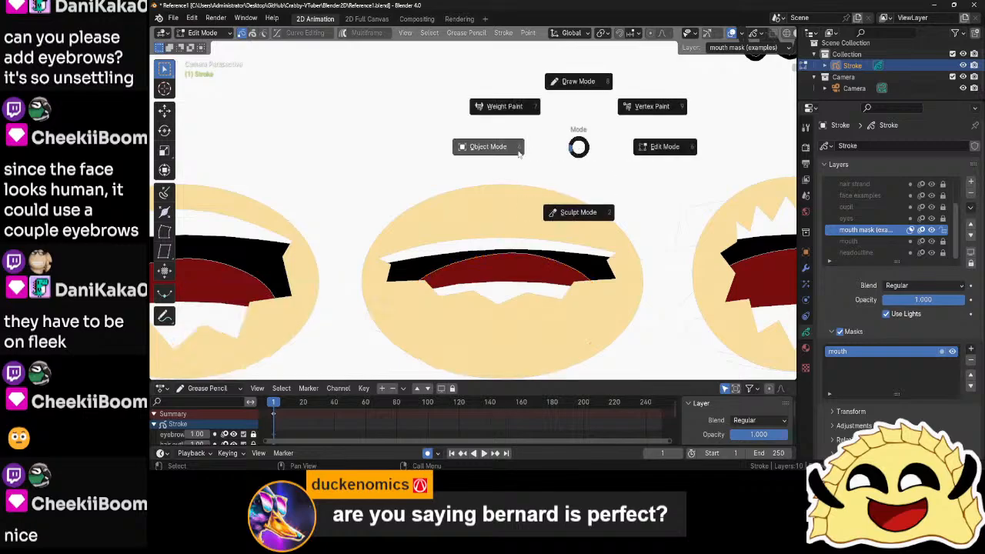
pyautogui.click(488, 147)
pyautogui.scroll(-5, 503, 149)
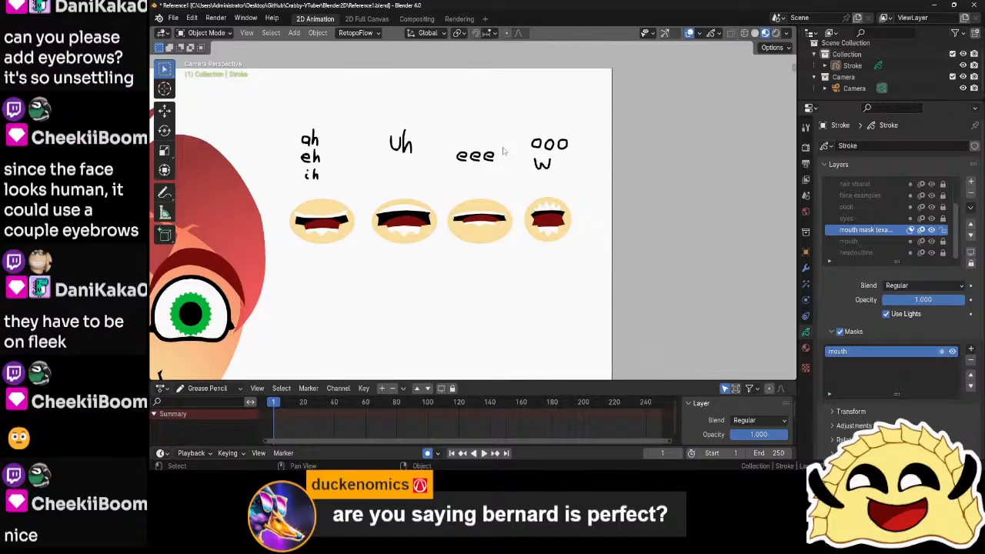
pyautogui.scroll(-3, 504, 151)
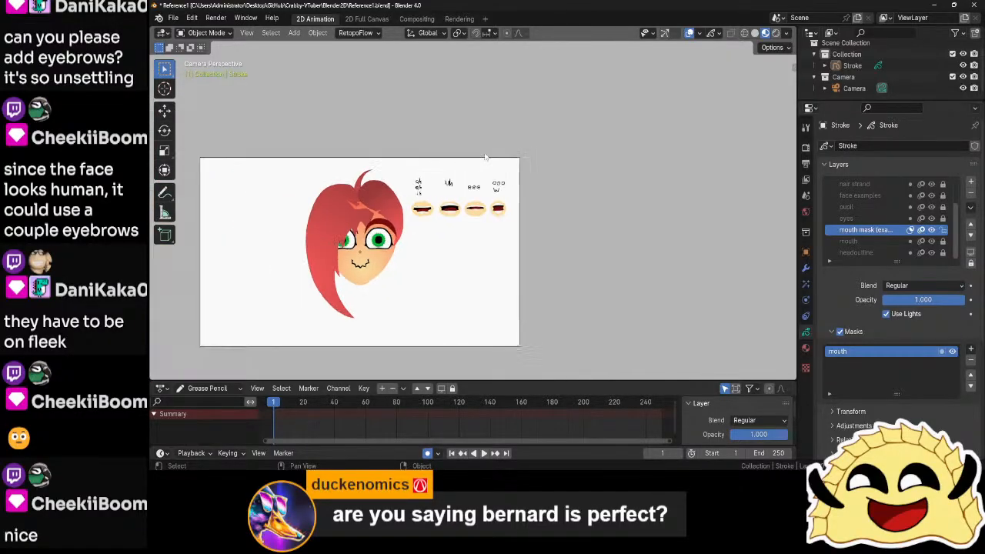
pyautogui.scroll(2, 469, 170)
pyautogui.moveTo(465, 176); pyautogui.dragTo(531, 182, button='middle')
pyautogui.scroll(-1, 531, 181)
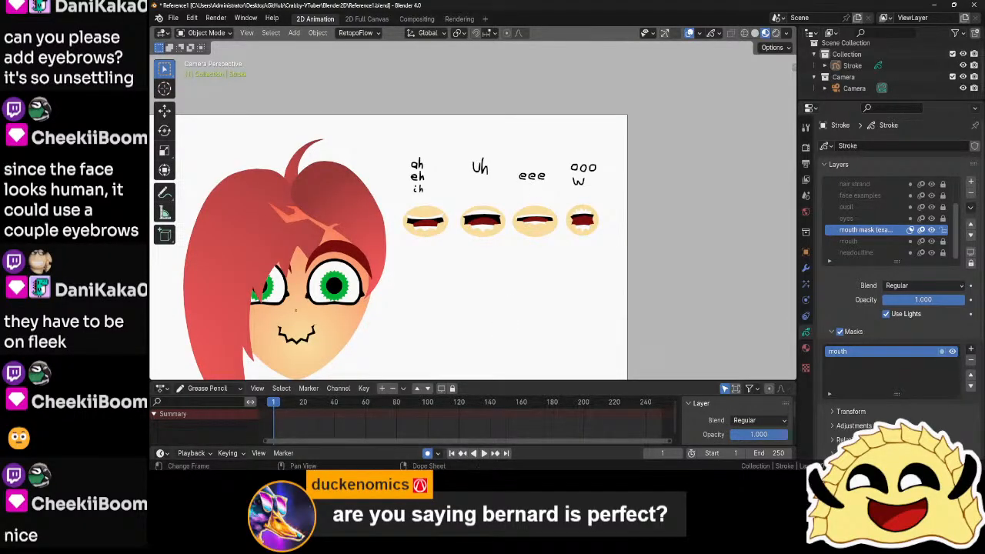
# - Check the mouth sound chart in the PierogiTV Avatar file, and go back to the Reference1 file
pyautogui.click(521, 439)
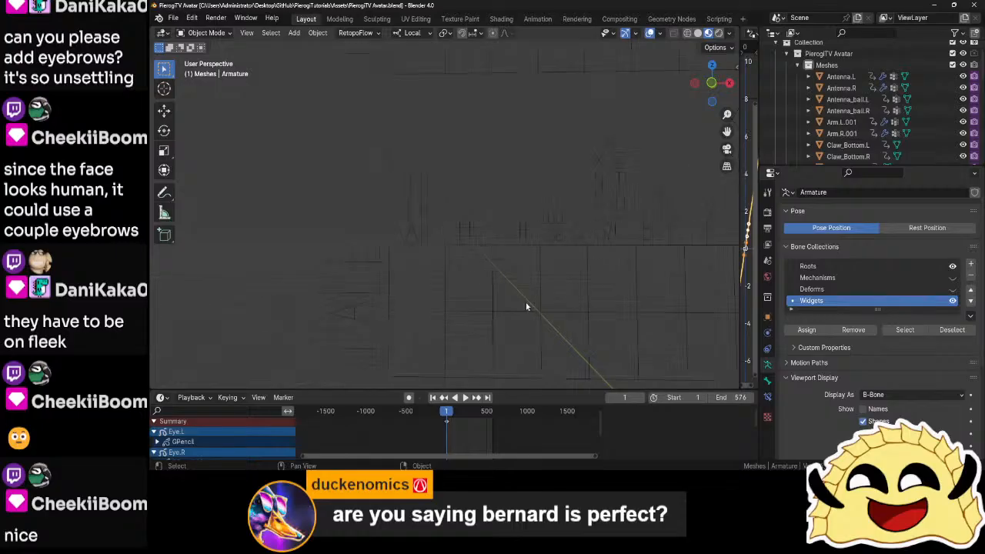
pyautogui.moveTo(359, 216); pyautogui.dragTo(432, 180, button='middle')
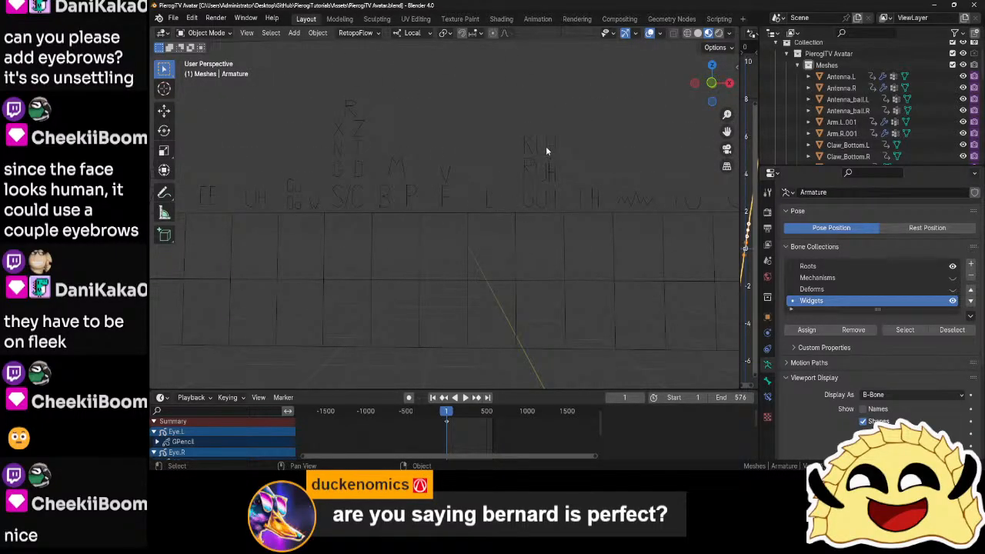
pyautogui.moveTo(591, 216); pyautogui.dragTo(418, 250, button='middle')
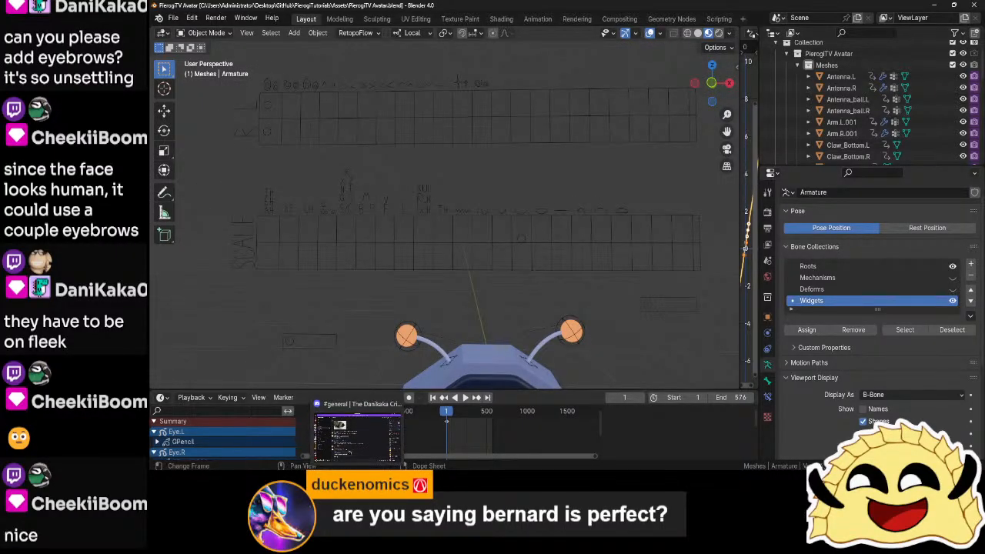
pyautogui.moveTo(434, 477)
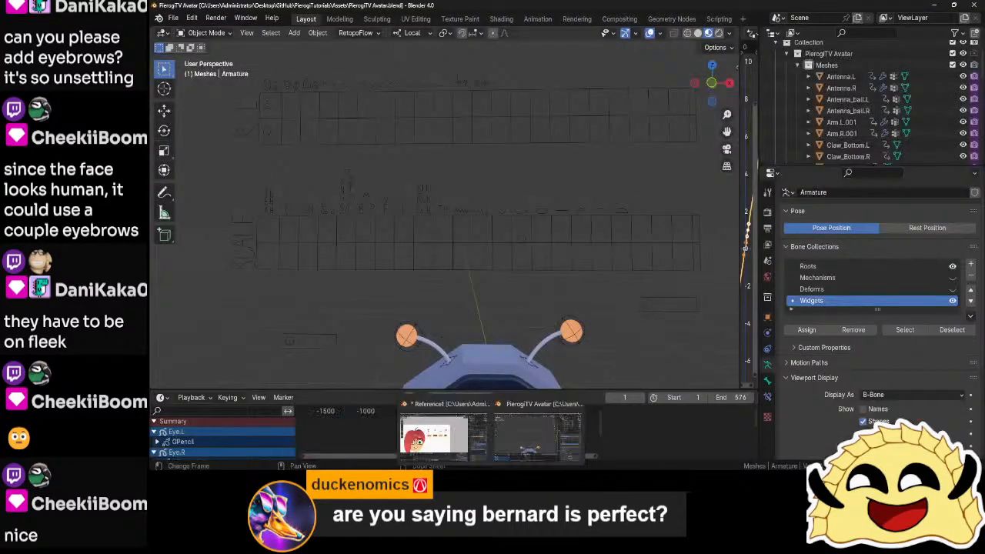
pyautogui.click(426, 427)
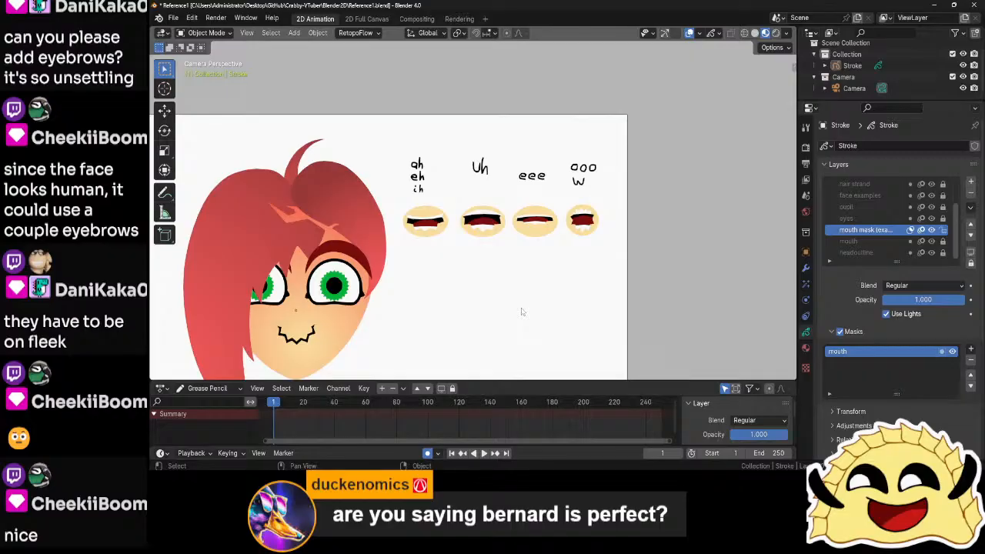
# - Look over the head and the four mouth examples, and save Reference1.blend
pyautogui.scroll(4, 521, 311)
pyautogui.scroll(-3, 521, 310)
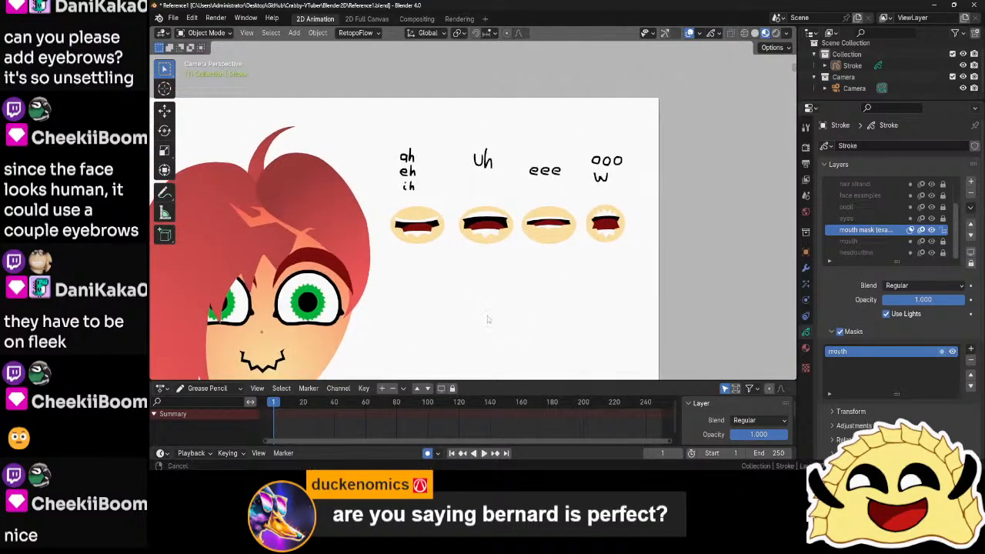
pyautogui.scroll(2, 487, 319)
pyautogui.scroll(-4, 516, 247)
pyautogui.scroll(4, 501, 292)
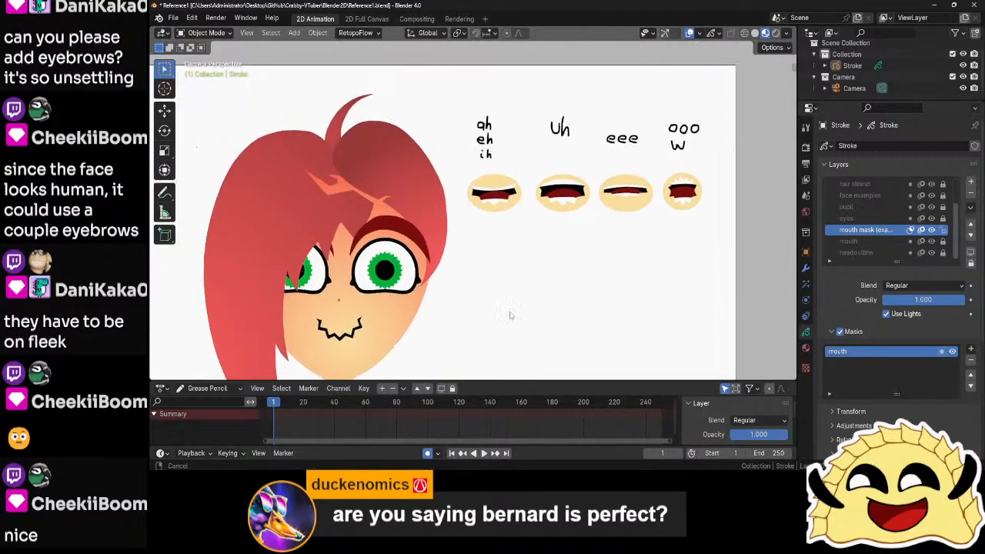
pyautogui.scroll(-3, 511, 300)
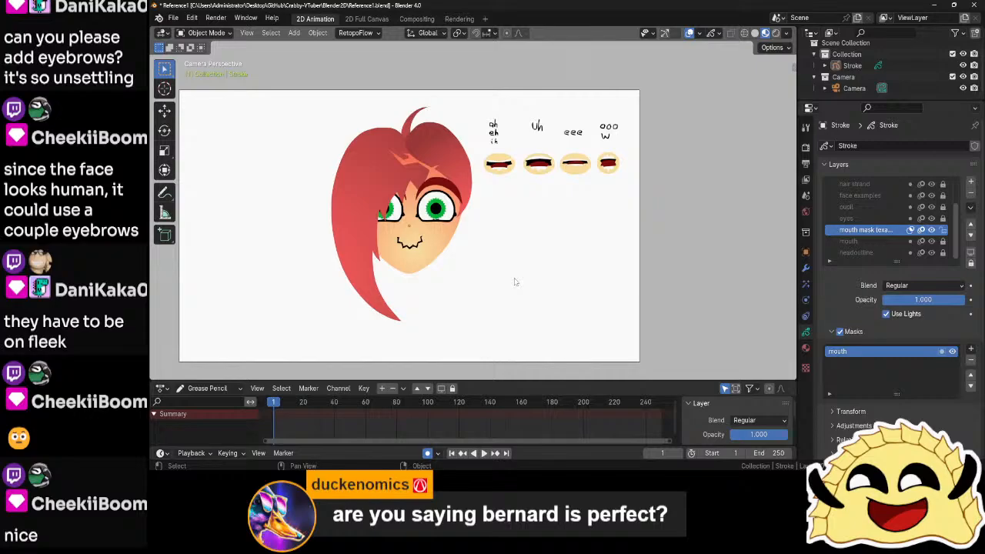
pyautogui.hotkey('ctrl', 's')
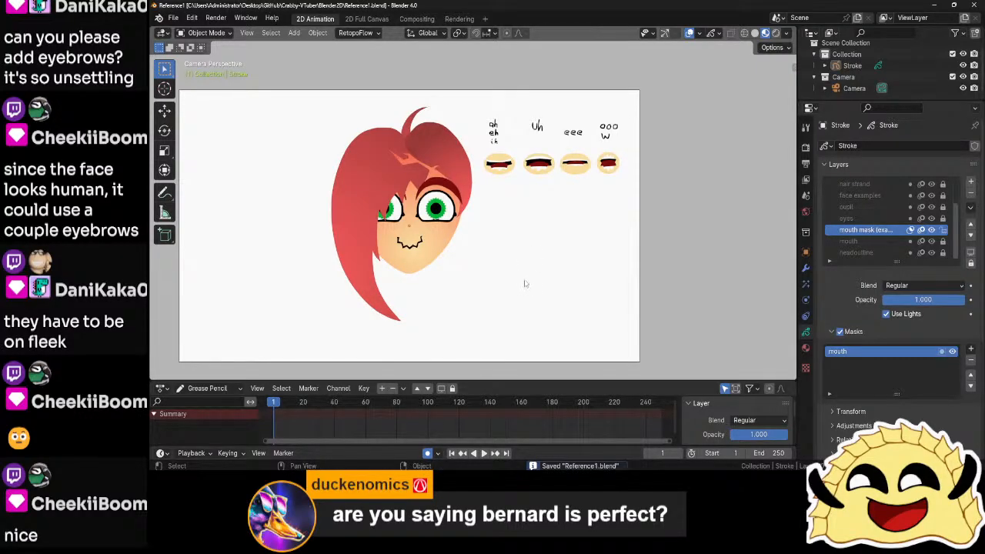
# - Save Reference1.blend again with the whole page framed in the camera view
pyautogui.scroll(-1, 524, 284)
pyautogui.scroll(2, 525, 284)
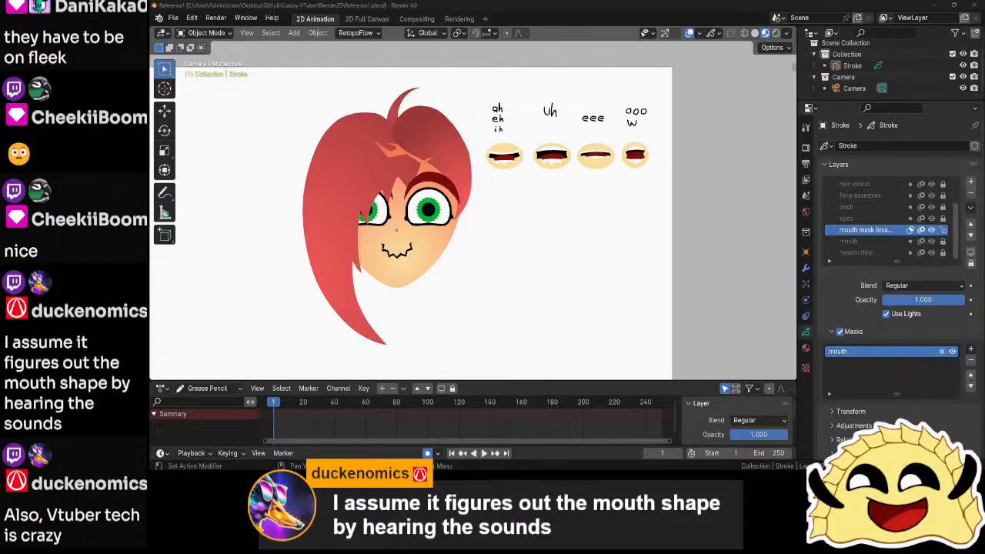
pyautogui.keyDown('shift'); pyautogui.moveTo(517, 318); pyautogui.dragTo(585, 269, button='middle'); pyautogui.keyUp('shift')
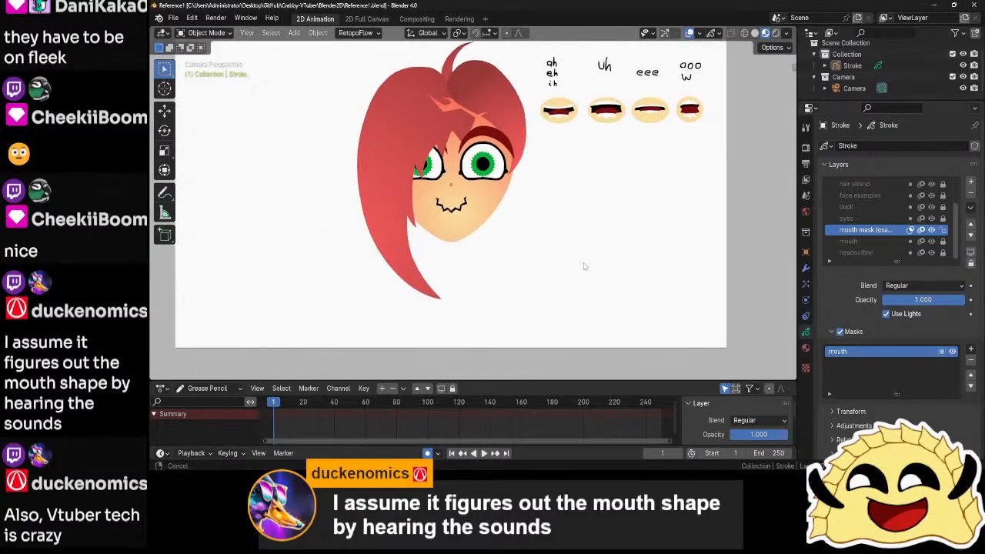
pyautogui.scroll(-1, 589, 265)
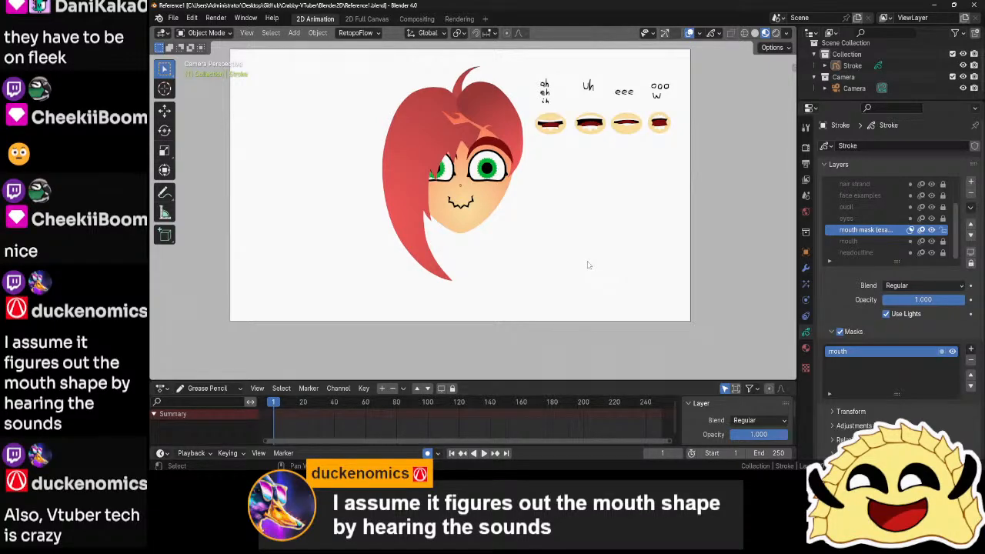
pyautogui.keyDown('shift'); pyautogui.moveTo(602, 198); pyautogui.dragTo(573, 224, button='middle'); pyautogui.keyUp('shift')
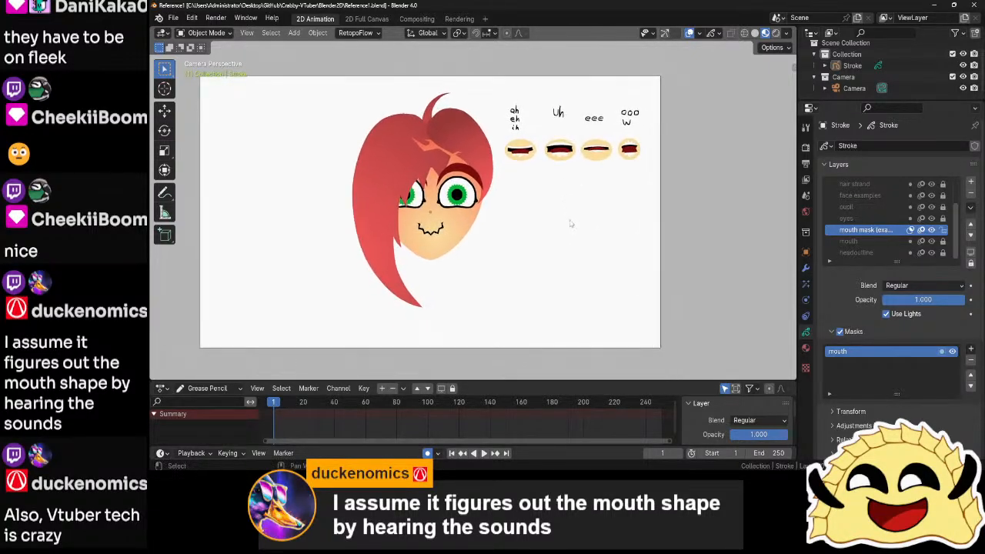
pyautogui.hotkey('ctrl', 's')
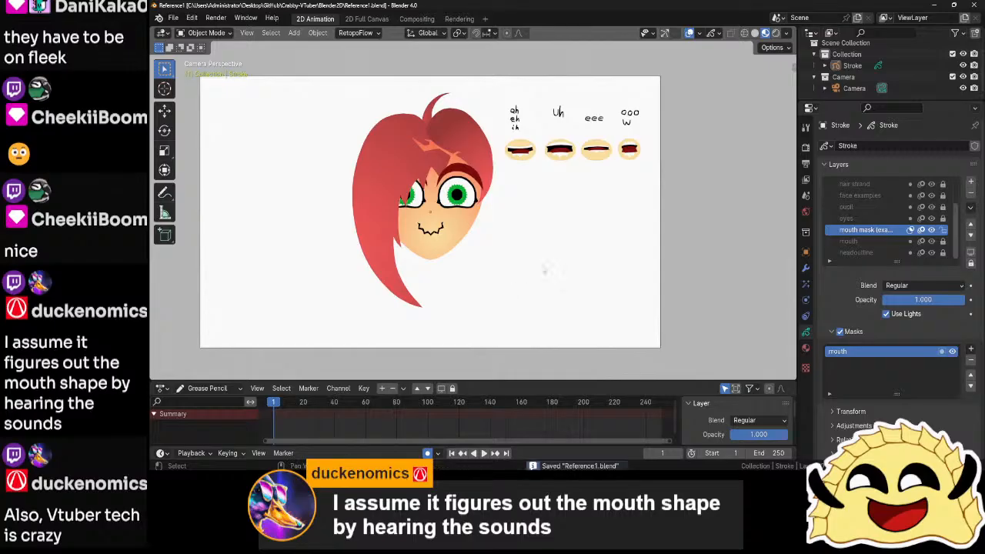
pyautogui.scroll(1, 548, 266)
pyautogui.scroll(1, 546, 266)
pyautogui.scroll(-3, 543, 267)
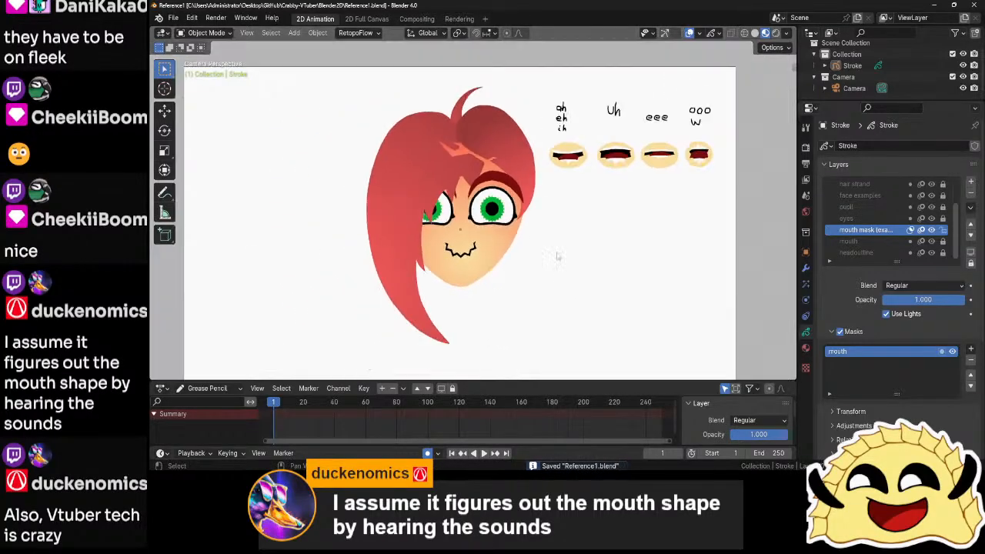
pyautogui.scroll(1, 543, 275)
pyautogui.keyDown('shift'); pyautogui.moveTo(543, 281); pyautogui.dragTo(558, 258, button='middle'); pyautogui.keyUp('shift')
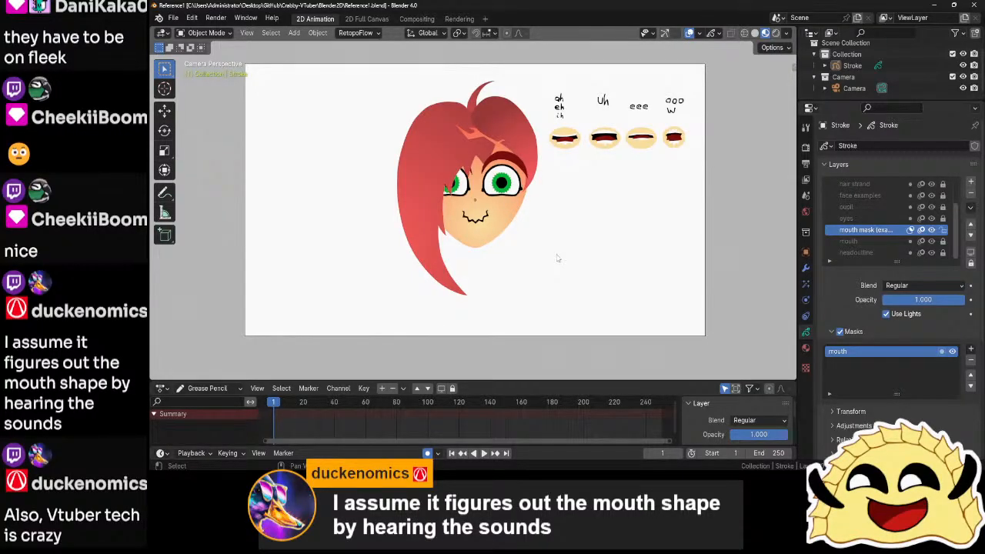
pyautogui.scroll(2, 558, 258)
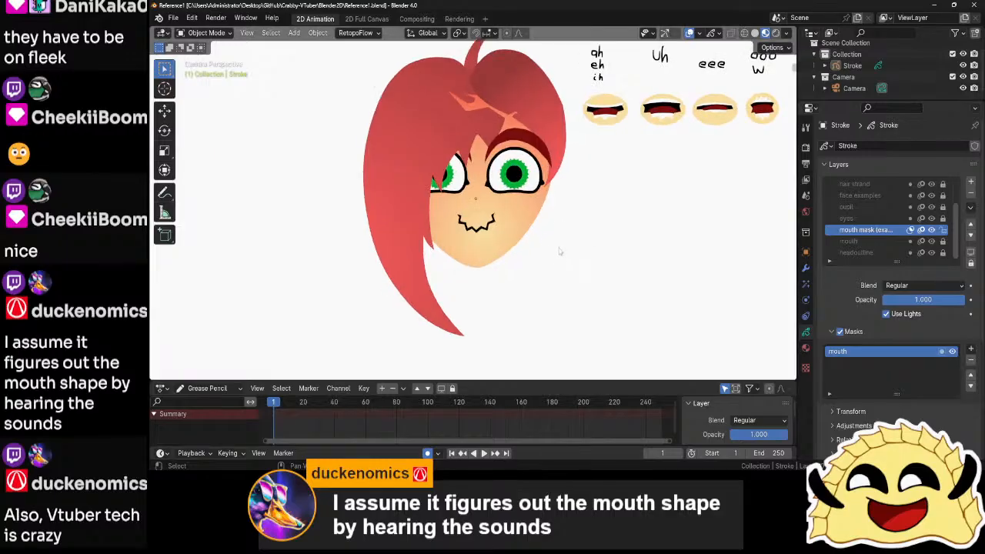
pyautogui.keyDown('shift'); pyautogui.moveTo(571, 230); pyautogui.dragTo(539, 264, button='middle'); pyautogui.keyUp('shift')
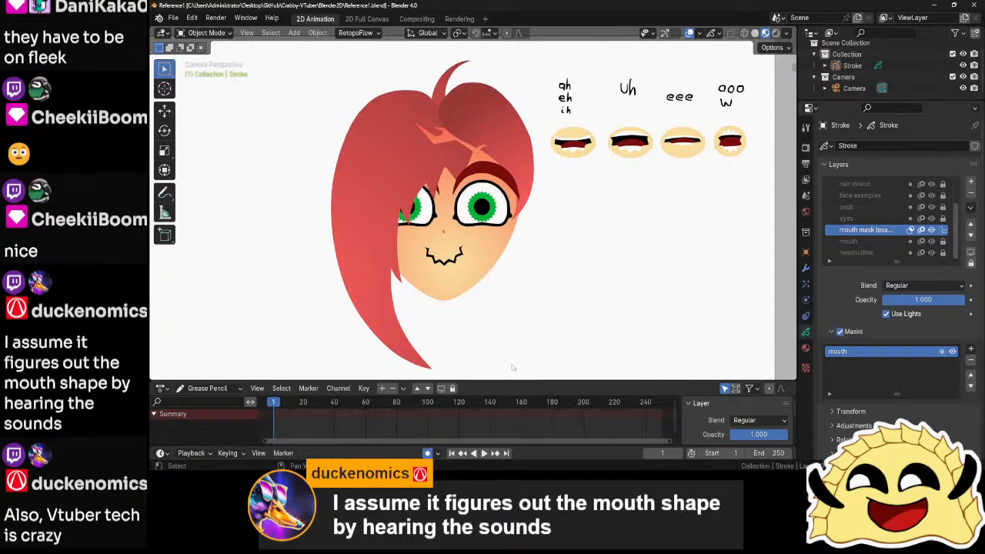
pyautogui.keyDown('shift'); pyautogui.moveTo(516, 367); pyautogui.dragTo(480, 281, button='middle'); pyautogui.keyUp('shift')
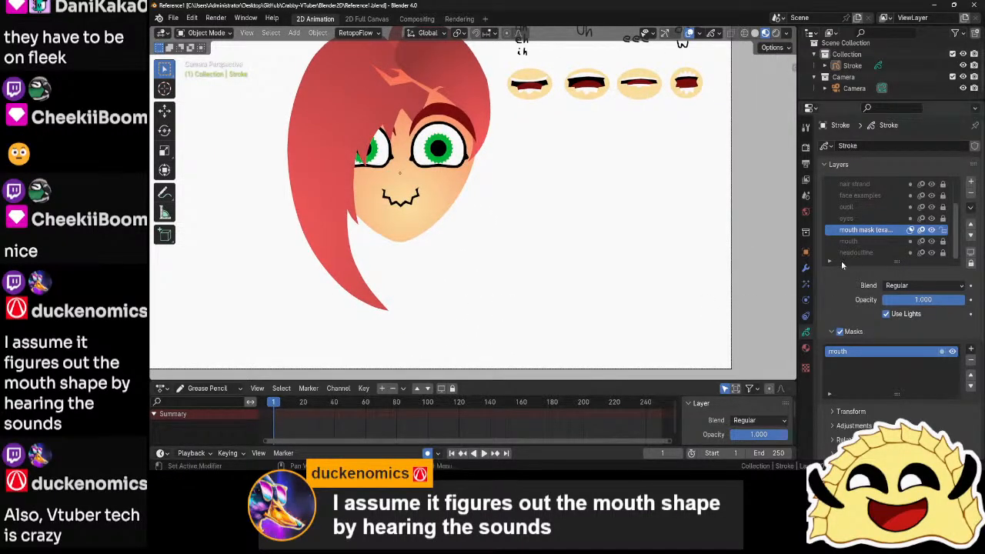
# - Enlarge the layers list to show every layer, and rename the Stroke grease pencil object Head
pyautogui.moveTo(895, 262); pyautogui.dragTo(891, 330)
pyautogui.press('Home')
pyautogui.click(596, 237)
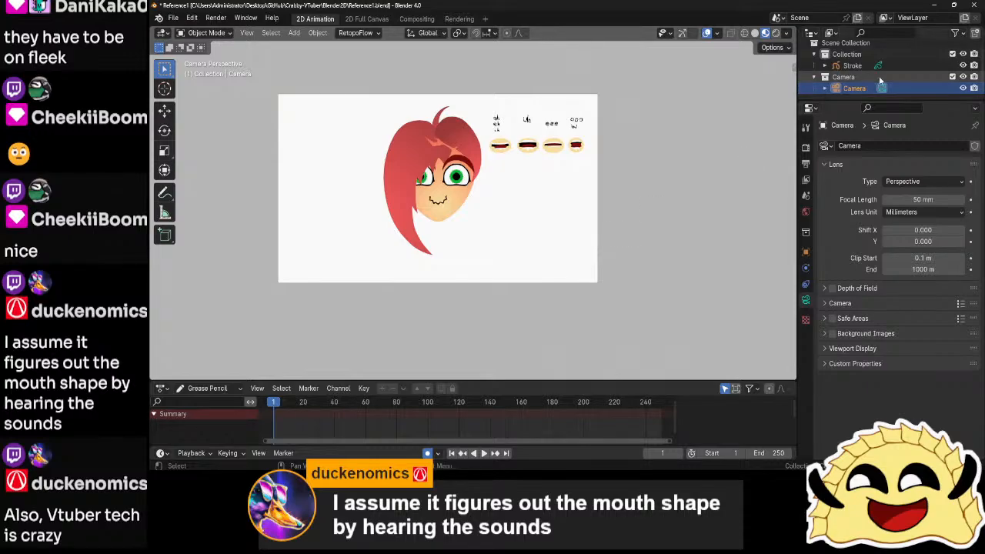
pyautogui.doubleClick(856, 69)
pyautogui.write('Head')
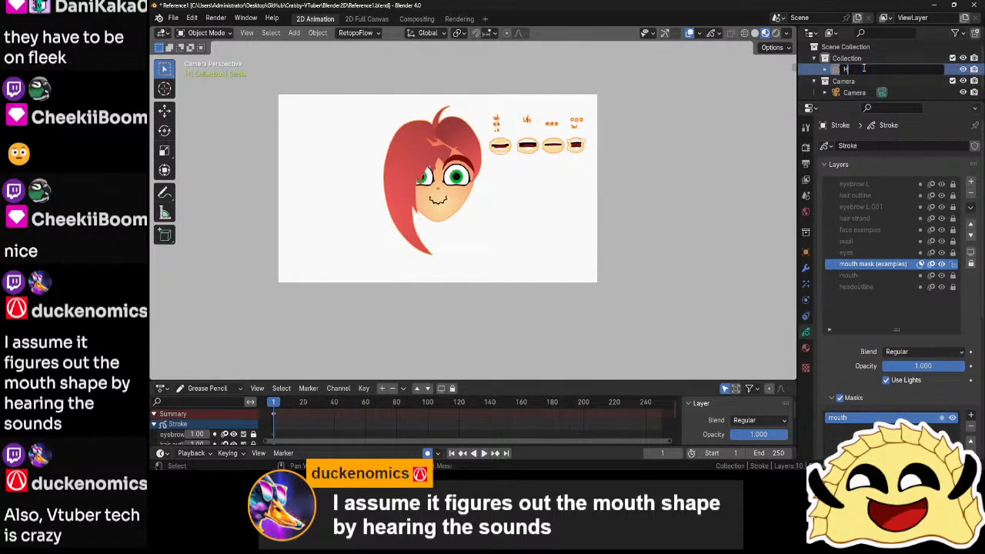
pyautogui.press('Return')
pyautogui.click(651, 308)
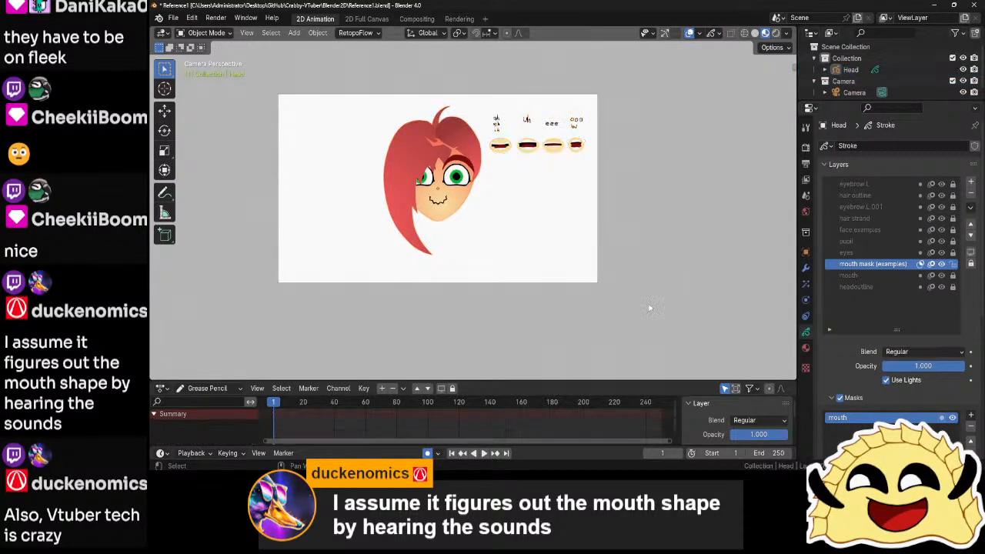
# - Enlarge the Head object's material list, review its materials, and return to its layers
pyautogui.click(805, 347)
pyautogui.scroll(1, 898, 225)
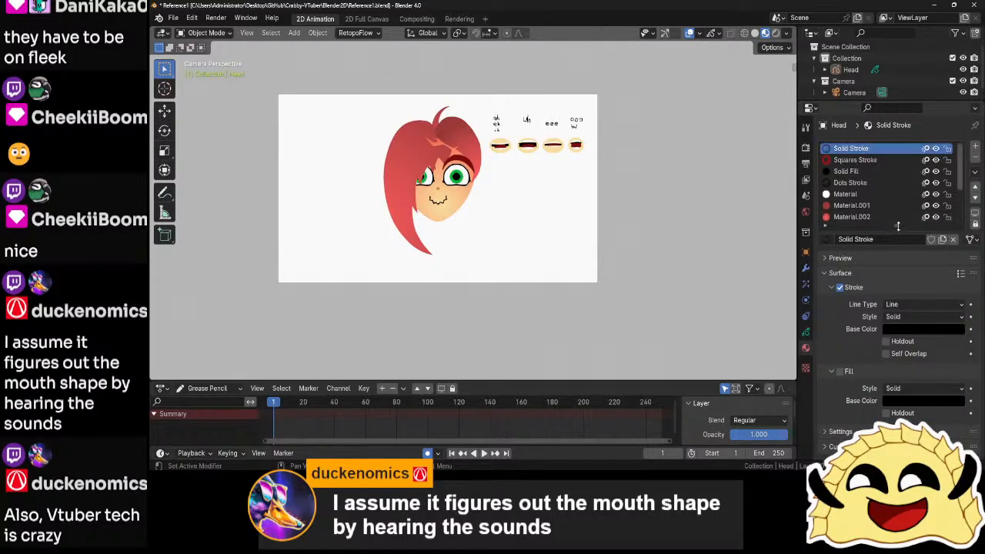
pyautogui.moveTo(898, 225); pyautogui.dragTo(895, 295)
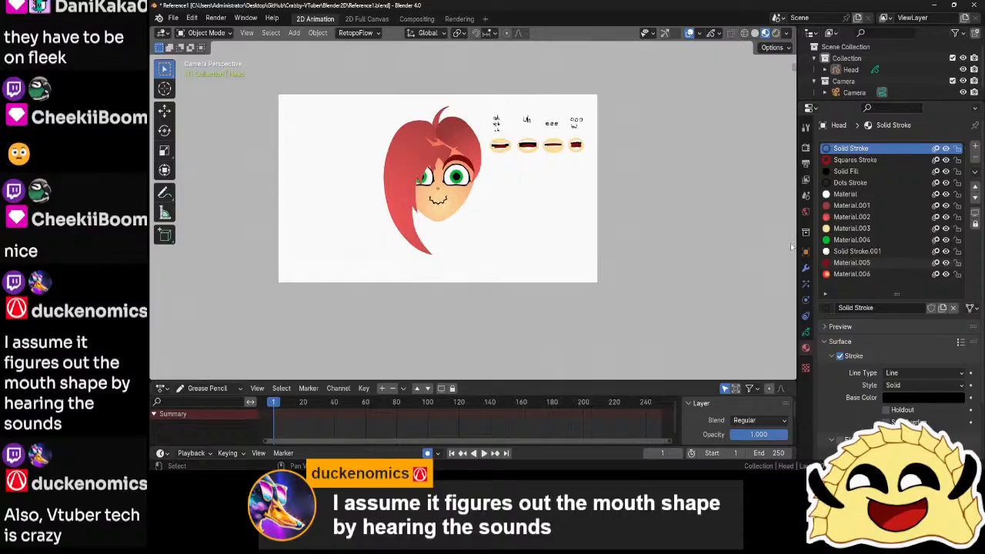
pyautogui.click(806, 333)
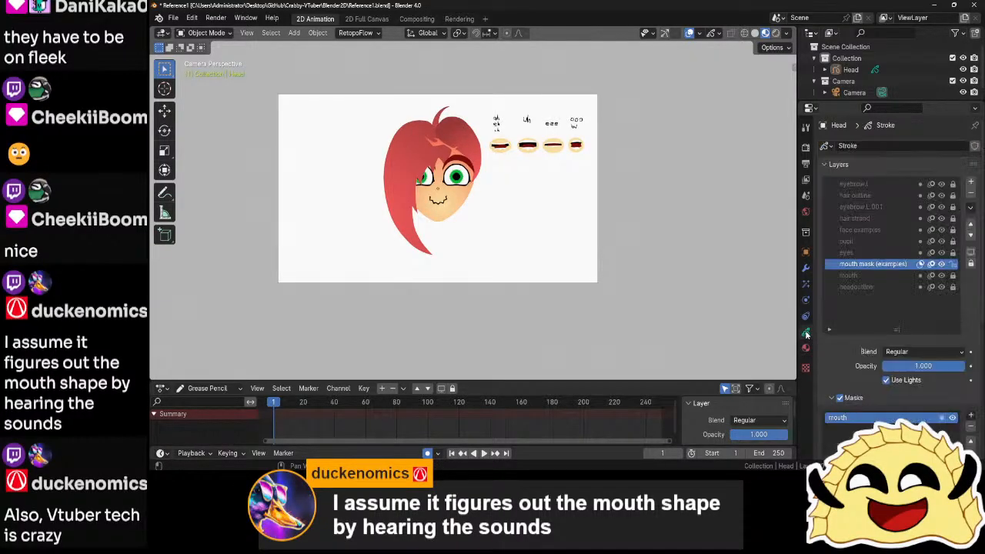
pyautogui.click(806, 348)
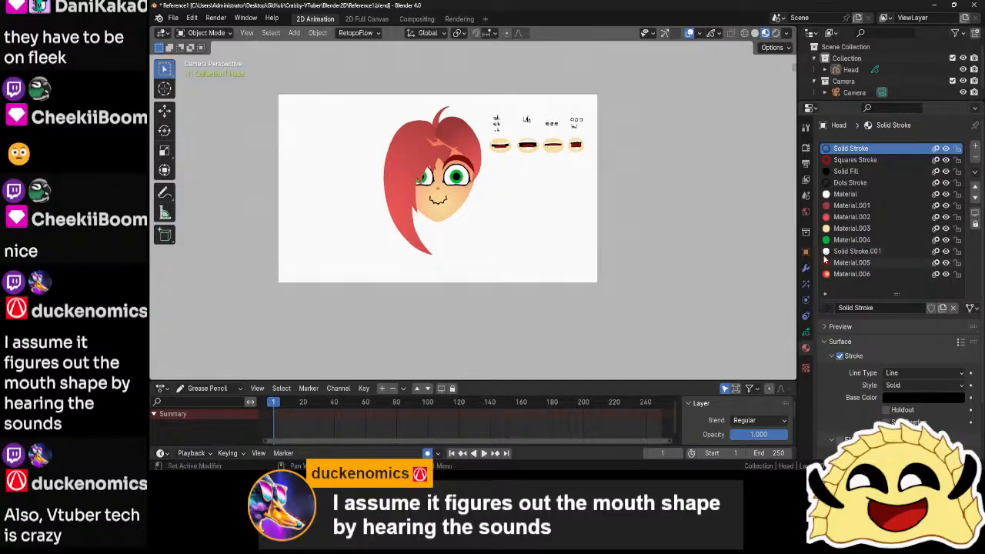
pyautogui.click(806, 334)
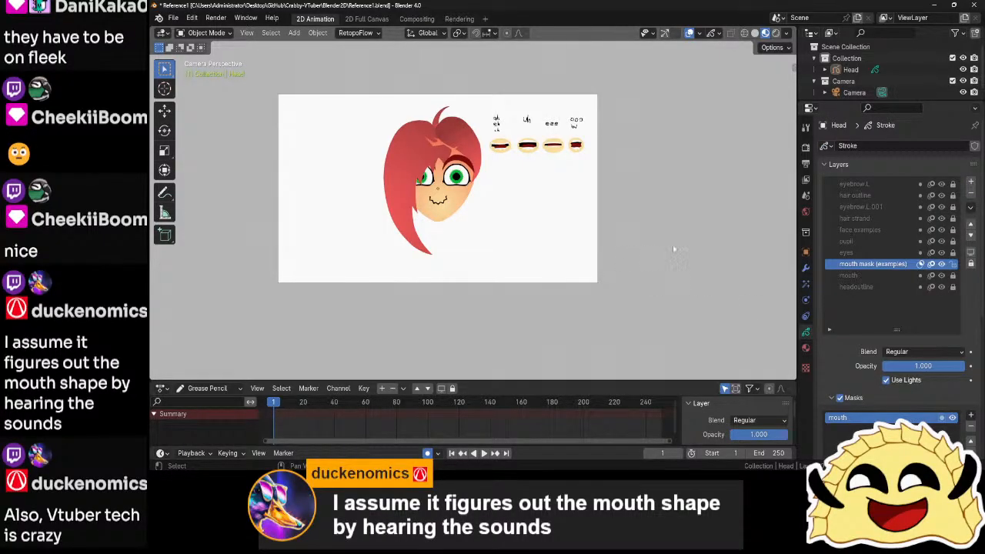
# - Add a blank Grease Pencil object to the scene
pyautogui.hotkey('shift', 'a')
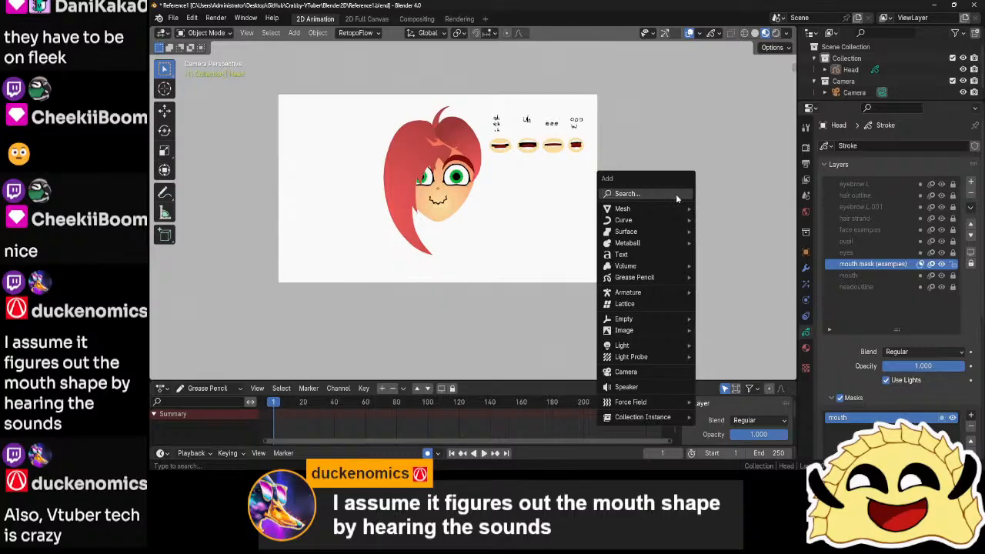
pyautogui.moveTo(660, 280)
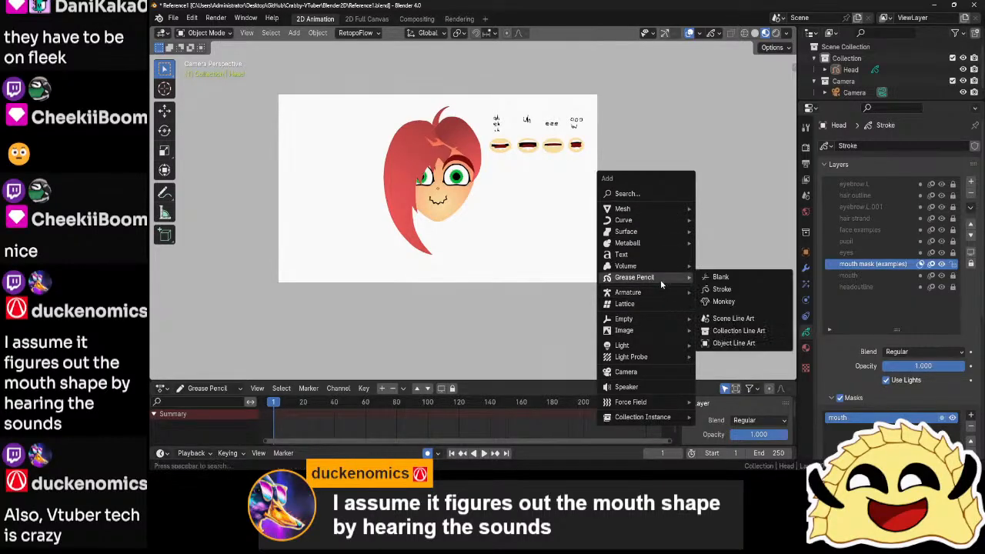
pyautogui.click(720, 276)
pyautogui.keyDown('shift'); pyautogui.moveTo(541, 260); pyautogui.dragTo(616, 254, button='middle'); pyautogui.keyUp('shift')
pyautogui.scroll(3, 603, 268)
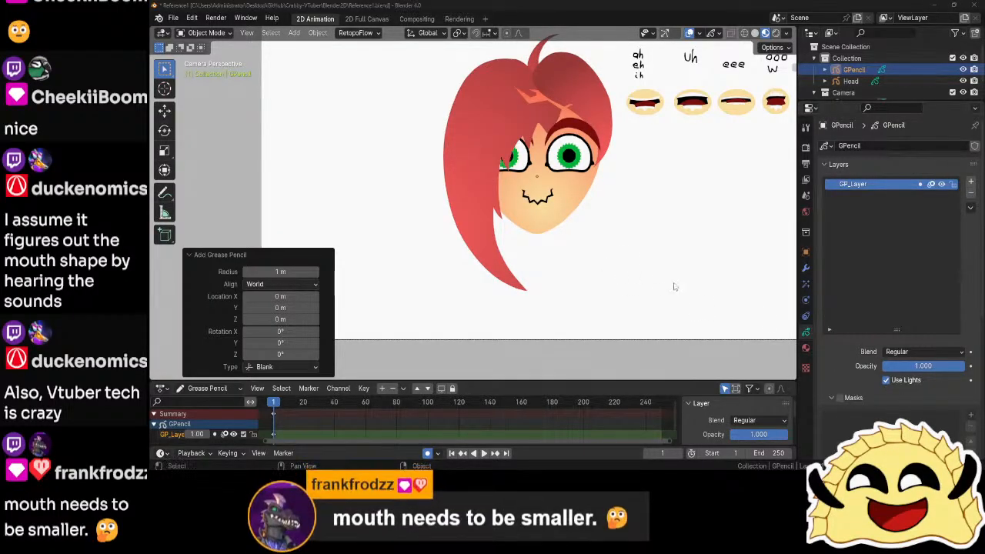
# - On the Head object's mouth layer, scale the face's wavy mouth down to roughly half its size and return to Object Mode
pyautogui.keyDown('shift'); pyautogui.moveTo(658, 288); pyautogui.dragTo(591, 307, button='middle'); pyautogui.keyUp('shift')
pyautogui.scroll(2, 591, 308)
pyautogui.click(497, 231)
pyautogui.press('Tab')
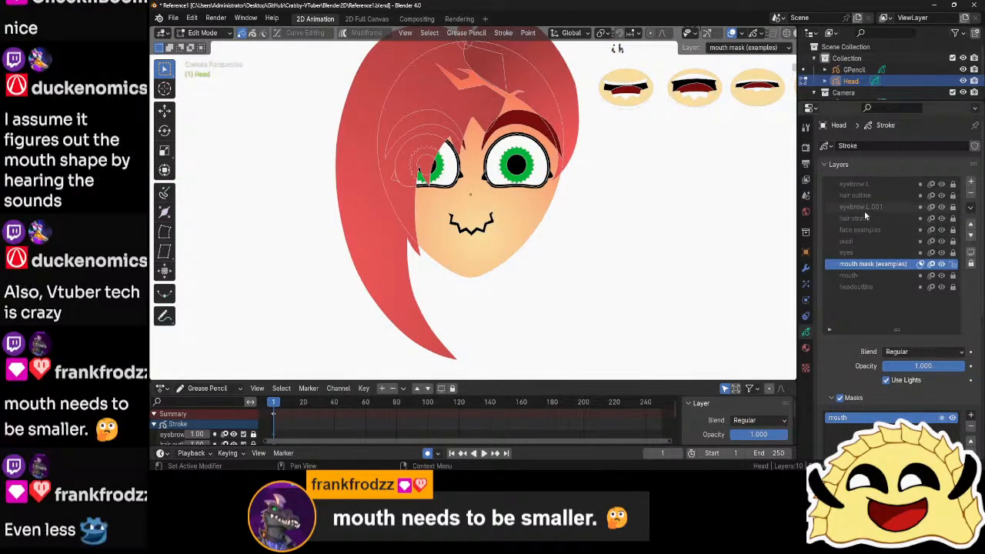
pyautogui.click(851, 276)
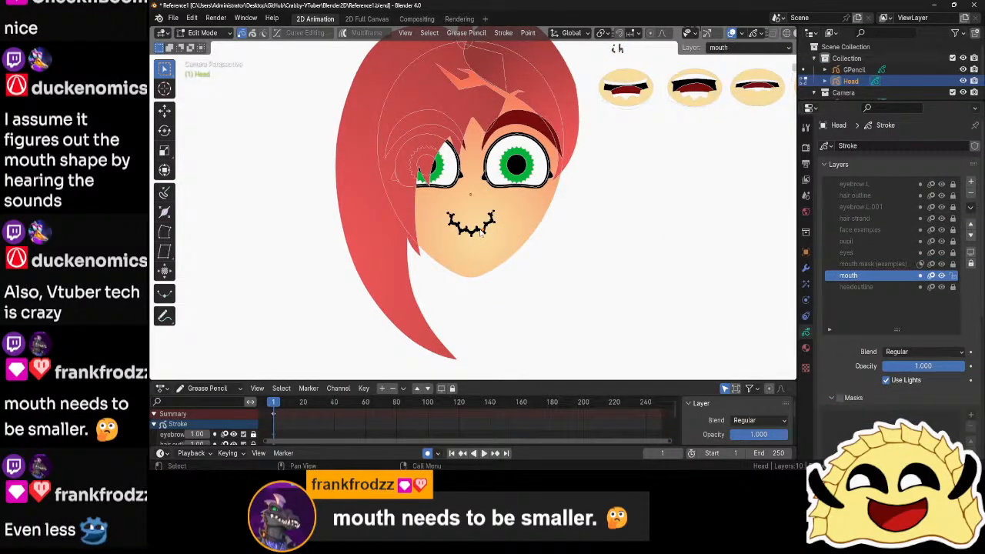
pyautogui.press('a')
pyautogui.press('s')
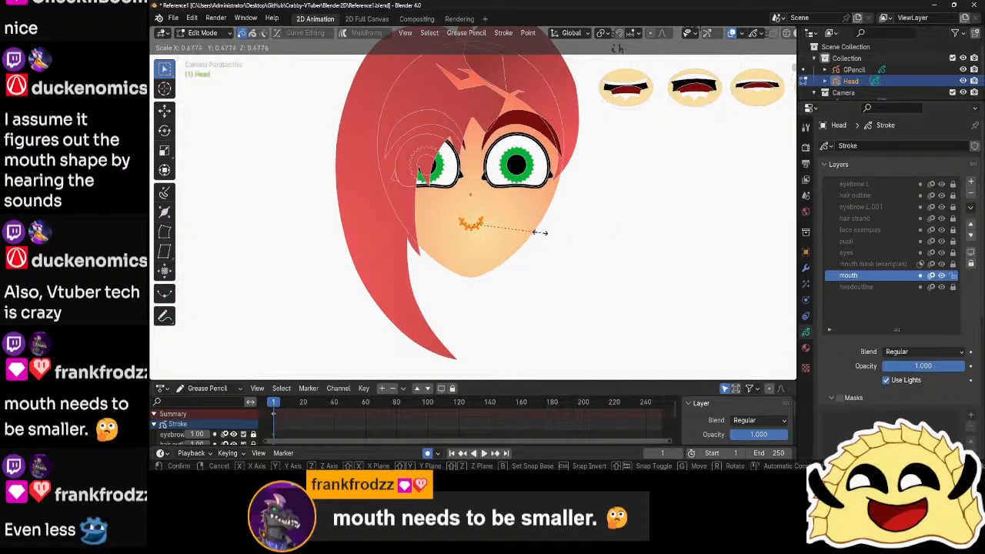
pyautogui.click(546, 235)
pyautogui.press('Tab')
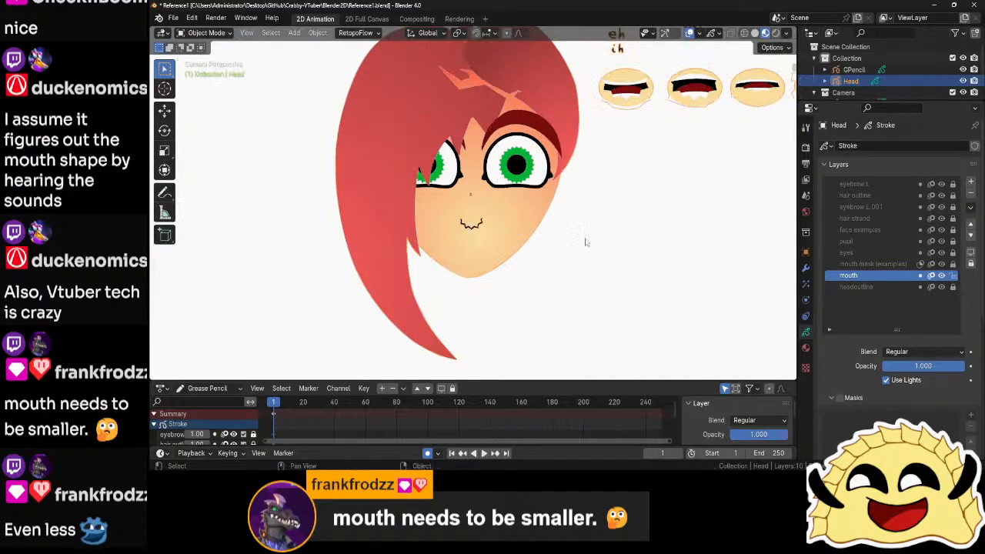
pyautogui.scroll(-4, 584, 242)
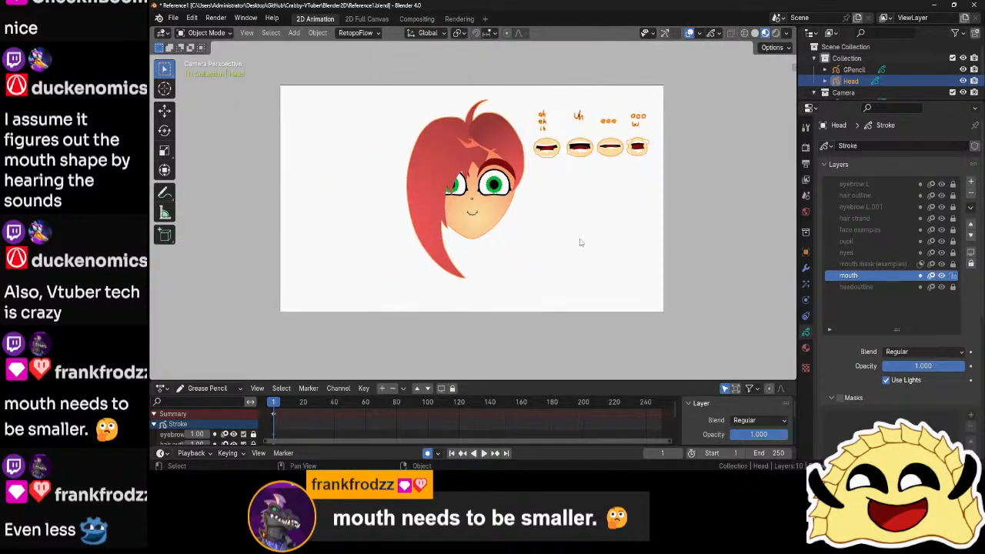
# - Try scaling the face's wavy mouth down to roughly a quarter of its size on the Head object's mouth layer
pyautogui.scroll(5, 581, 243)
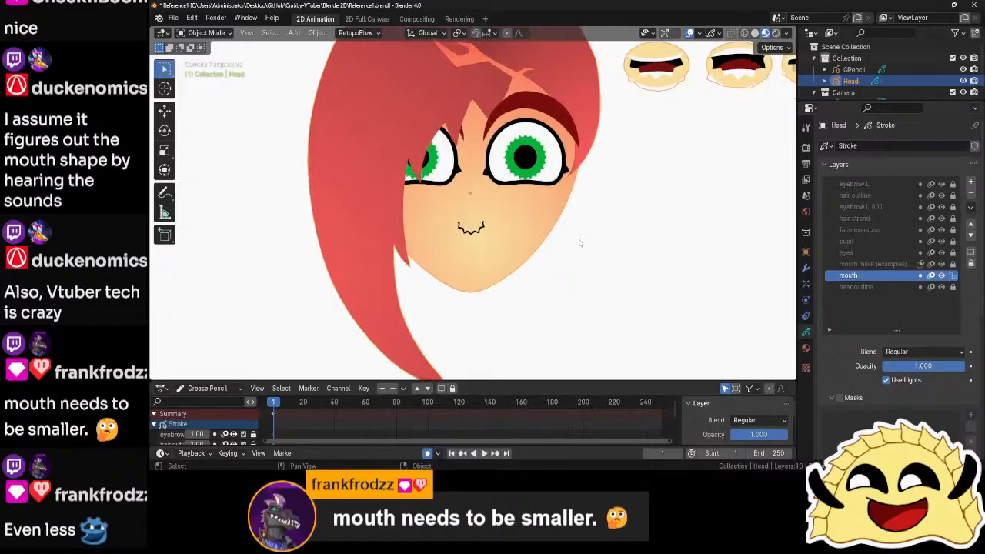
pyautogui.scroll(-4, 546, 257)
pyautogui.scroll(3, 547, 257)
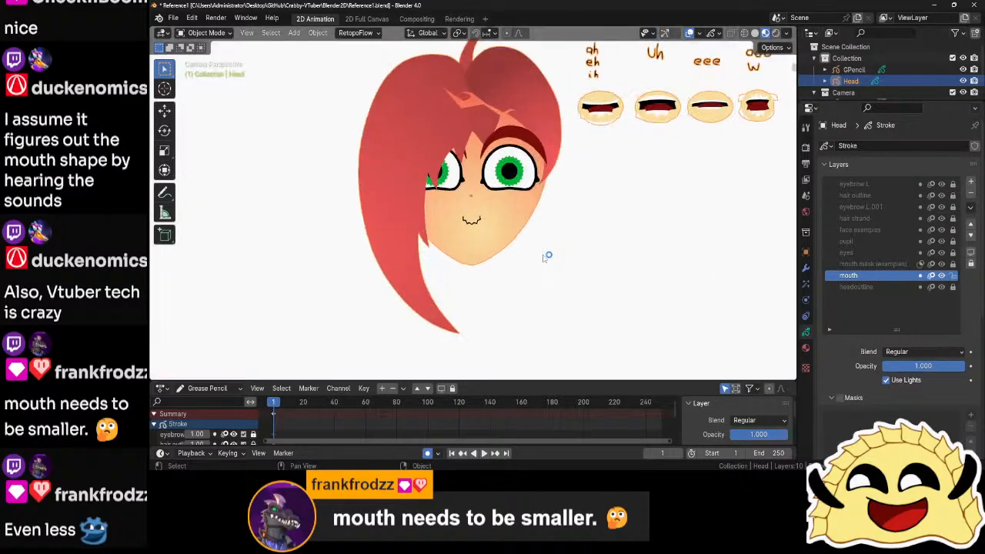
pyautogui.scroll(1, 546, 257)
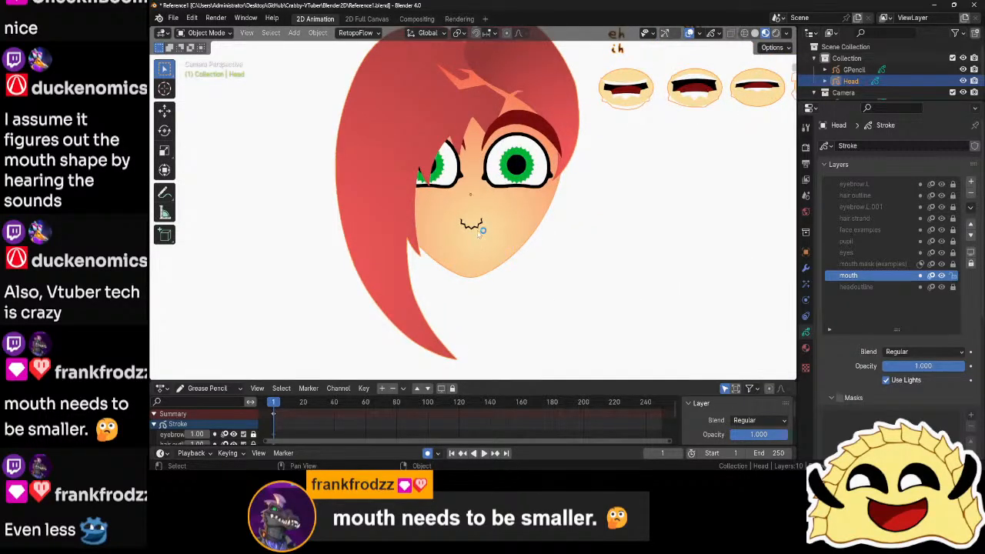
pyautogui.press('Tab')
pyautogui.press('a')
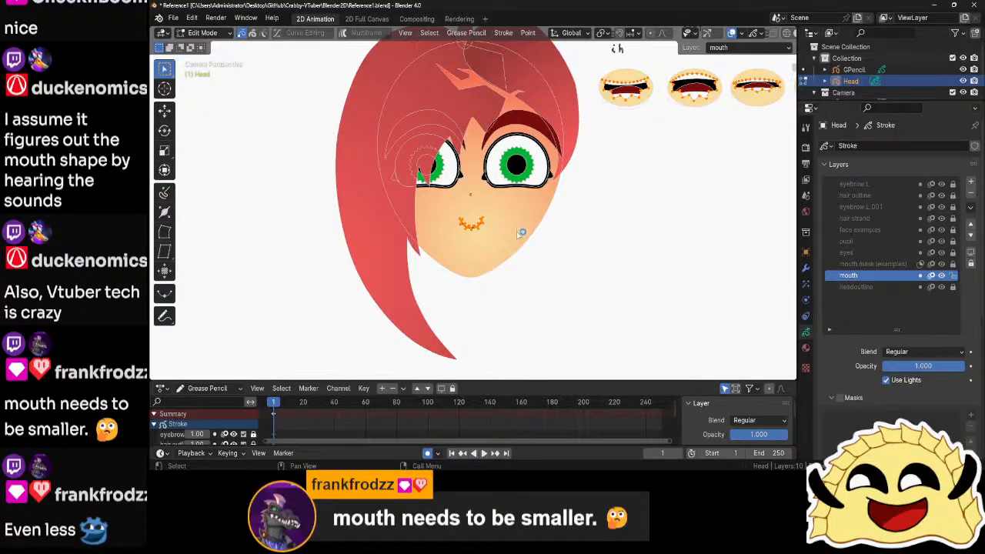
pyautogui.press('s')
pyautogui.rightClick(594, 259)
pyautogui.moveTo(501, 207); pyautogui.dragTo(452, 253)
pyautogui.press('s')
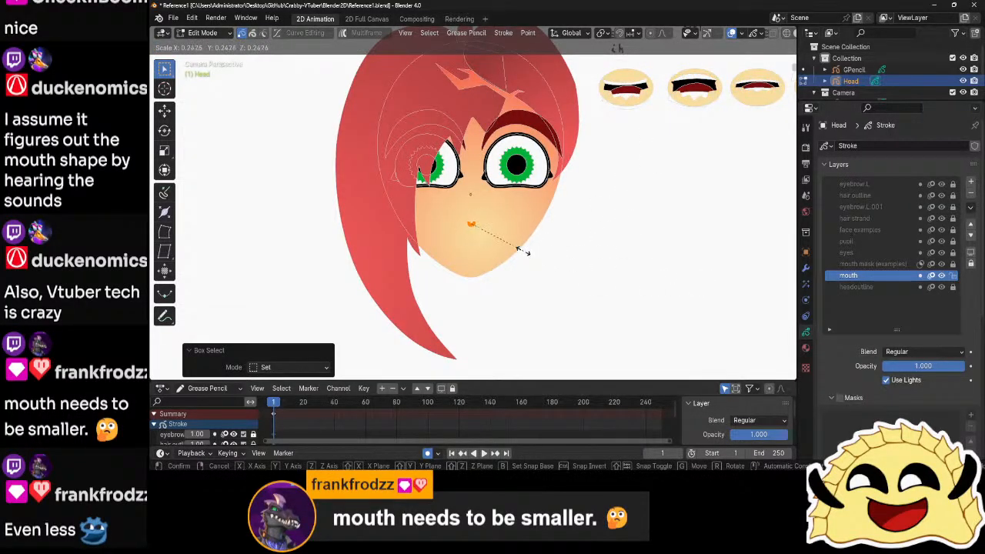
pyautogui.click(528, 253)
pyautogui.hotkey('ctrl', 'Tab')
pyautogui.click(507, 260)
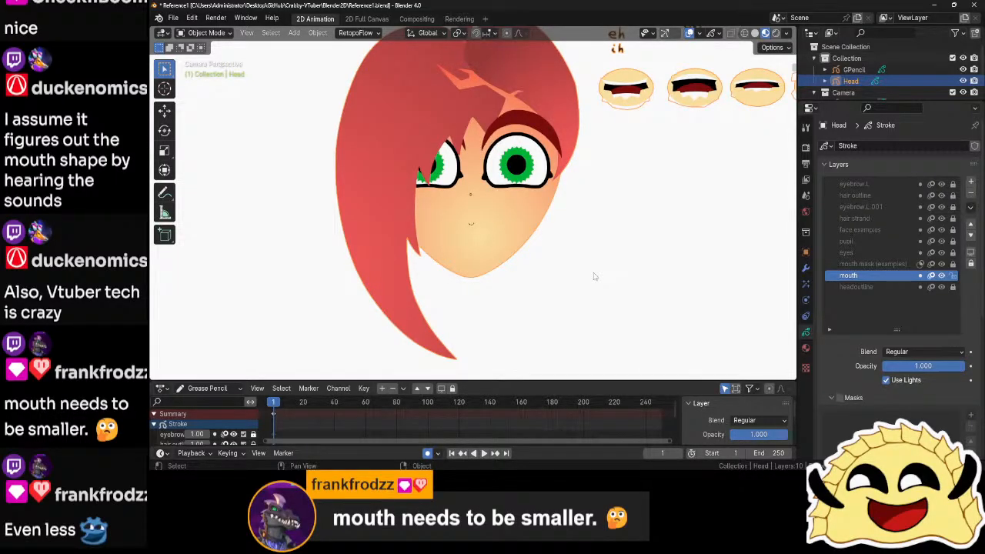
pyautogui.press('Home')
pyautogui.scroll(-1, 593, 276)
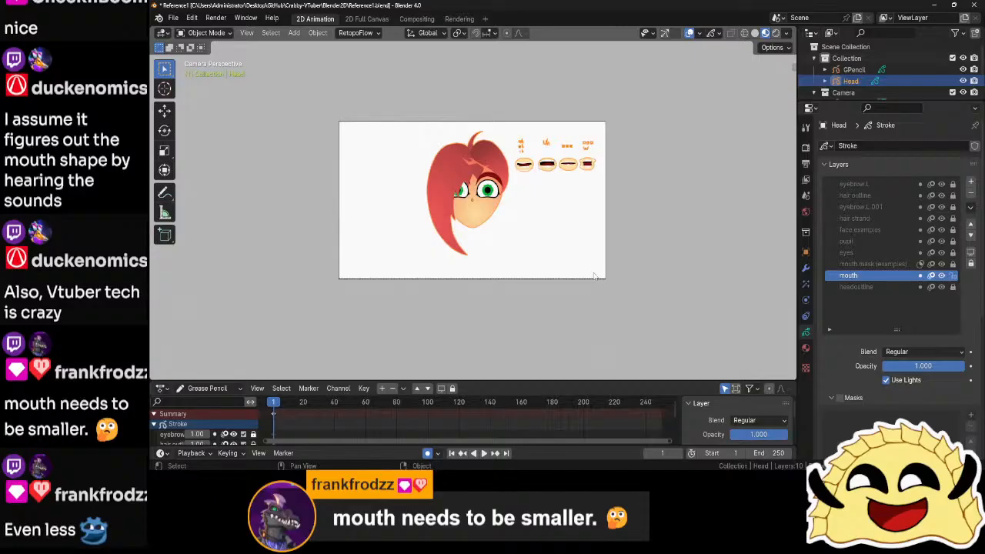
pyautogui.scroll(8, 593, 276)
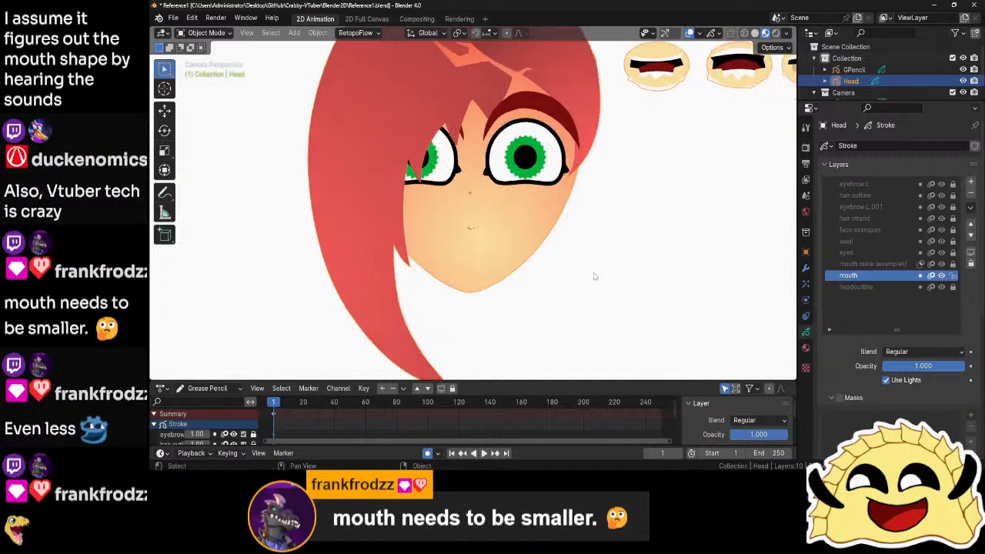
# - Undo the reductions of the face's mouth, return to Object Mode and save the file
pyautogui.press('Tab')
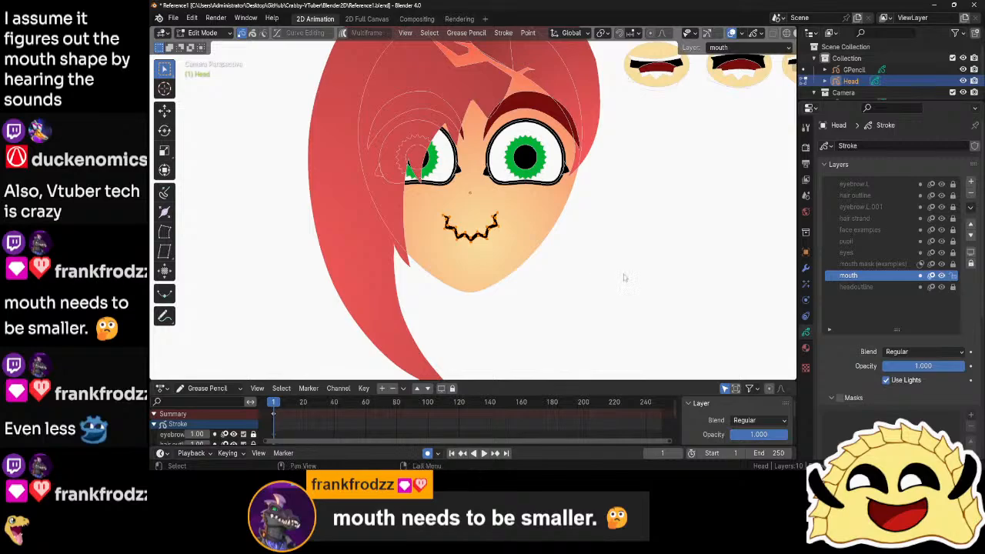
pyautogui.press('Tab')
pyautogui.click(608, 277)
pyautogui.scroll(-5, 619, 282)
pyautogui.moveTo(625, 280)
pyautogui.mouseDown(button='middle')
pyautogui.moveTo(551, 278)
pyautogui.moveTo(624, 291)
pyautogui.mouseUp(button='middle')
pyautogui.scroll(2, 550, 279)
pyautogui.hotkey('ctrl', 's')
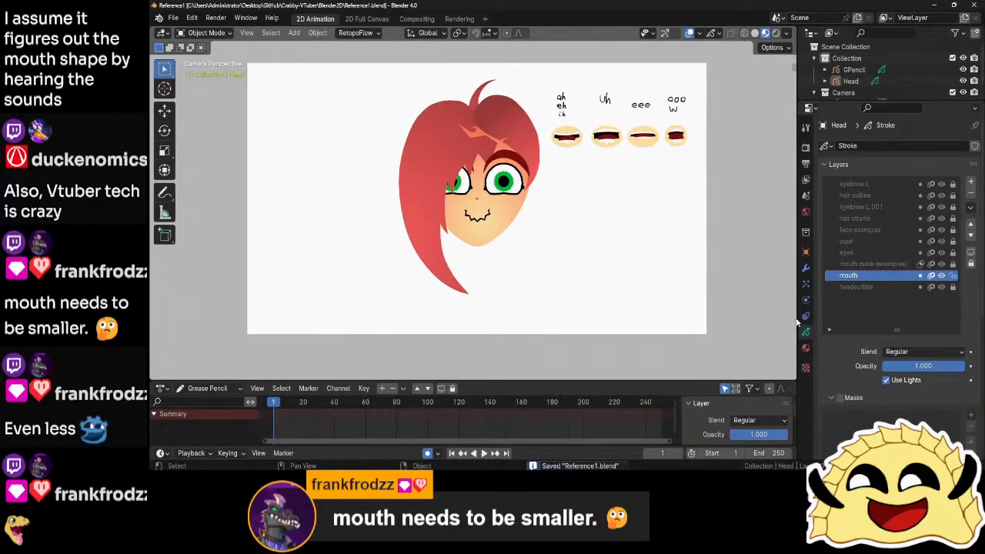
# - Move the Head object to the left side of the camera frame, about -2.63 m in X and 0.2 m in Z
pyautogui.click(852, 70)
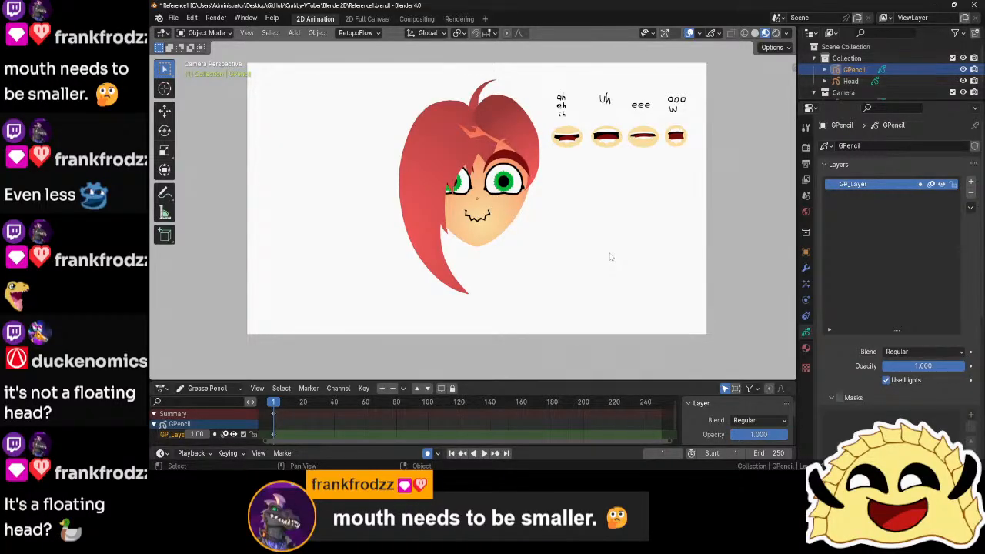
pyautogui.click(850, 81)
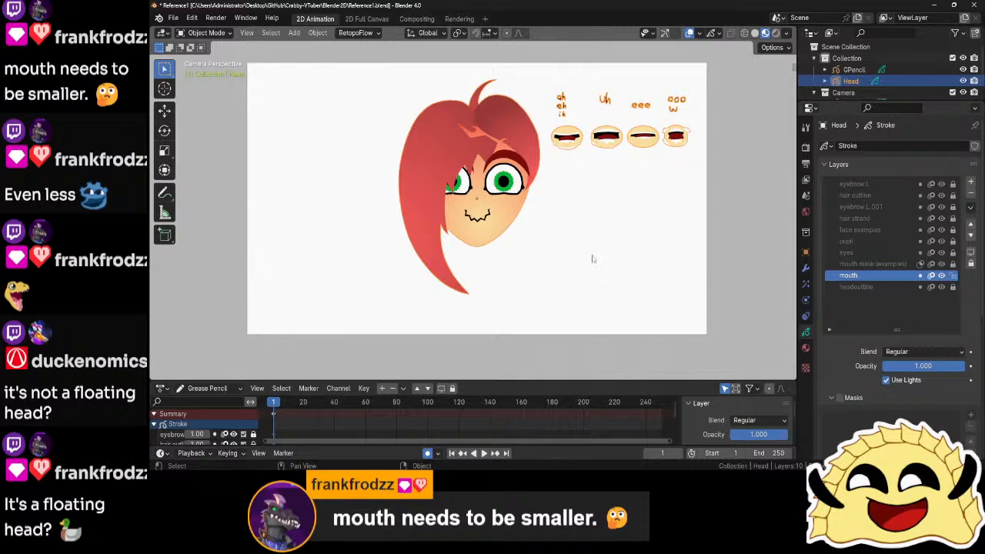
pyautogui.press('g')
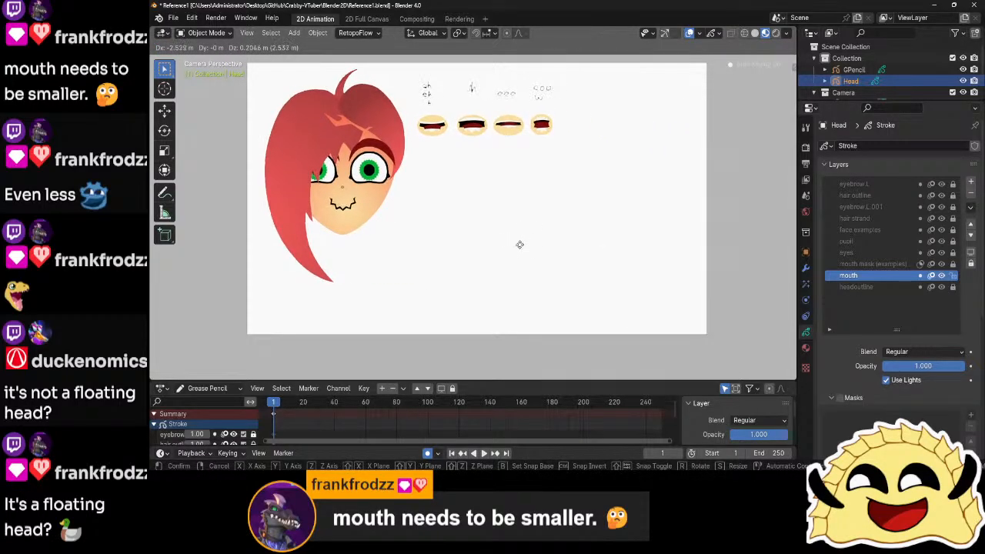
pyautogui.click(516, 250)
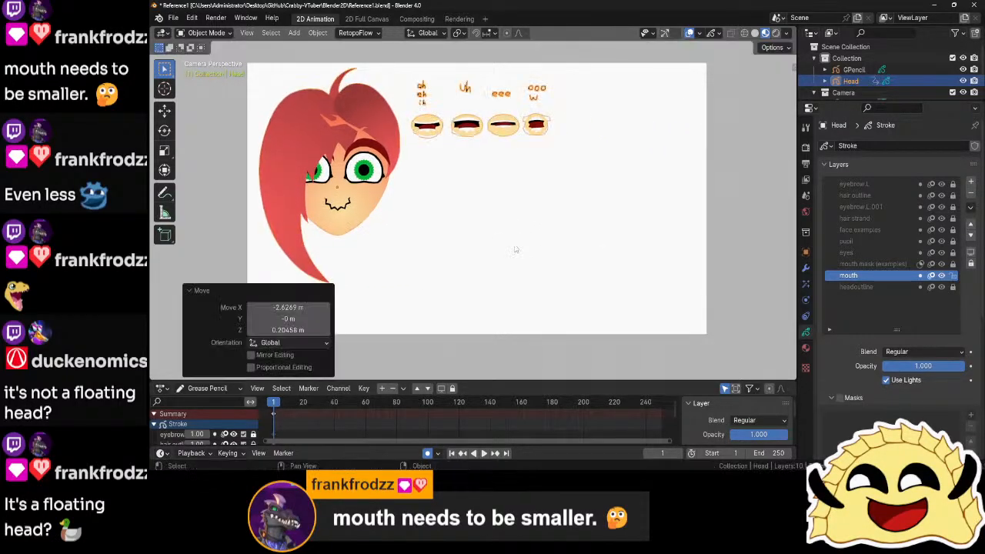
pyautogui.click(630, 236)
pyautogui.keyDown('shift'); pyautogui.moveTo(630, 235); pyautogui.dragTo(571, 266, button='middle'); pyautogui.keyUp('shift')
# - Scale the Head object by about 0.73, move it into the camera frame's upper left corner, and save the file
pyautogui.click(304, 191)
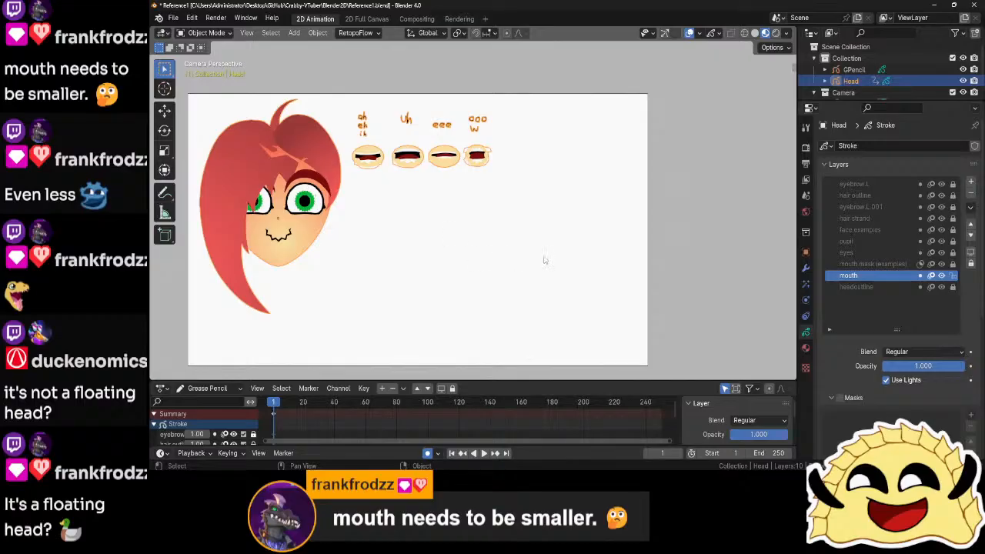
pyautogui.press('s')
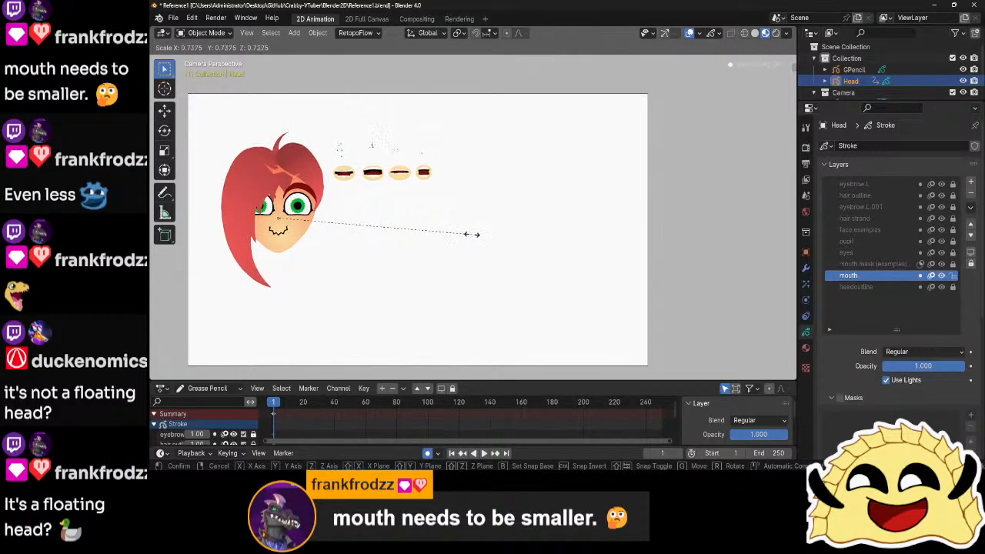
pyautogui.click(477, 234)
pyautogui.press('g')
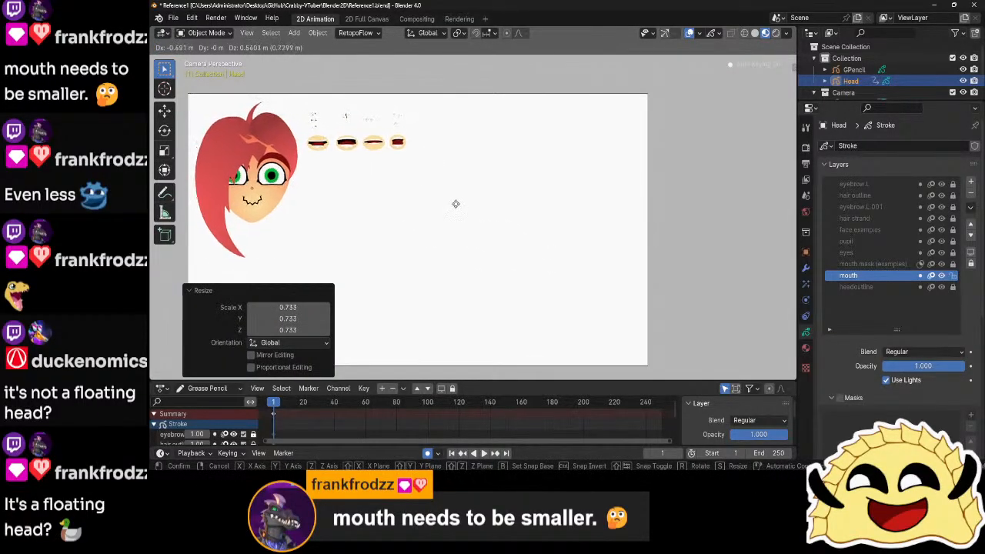
pyautogui.click(455, 204)
pyautogui.click(501, 205)
pyautogui.hotkey('ctrl', 's')
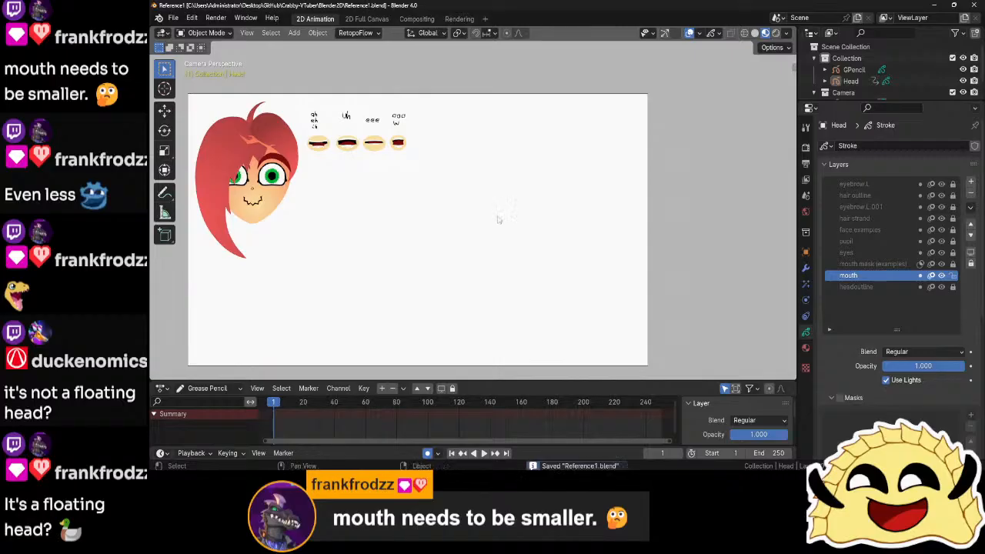
# - Make the blank GPencil object active and switch it to Draw Mode
pyautogui.scroll(-3, 497, 220)
pyautogui.scroll(4, 498, 220)
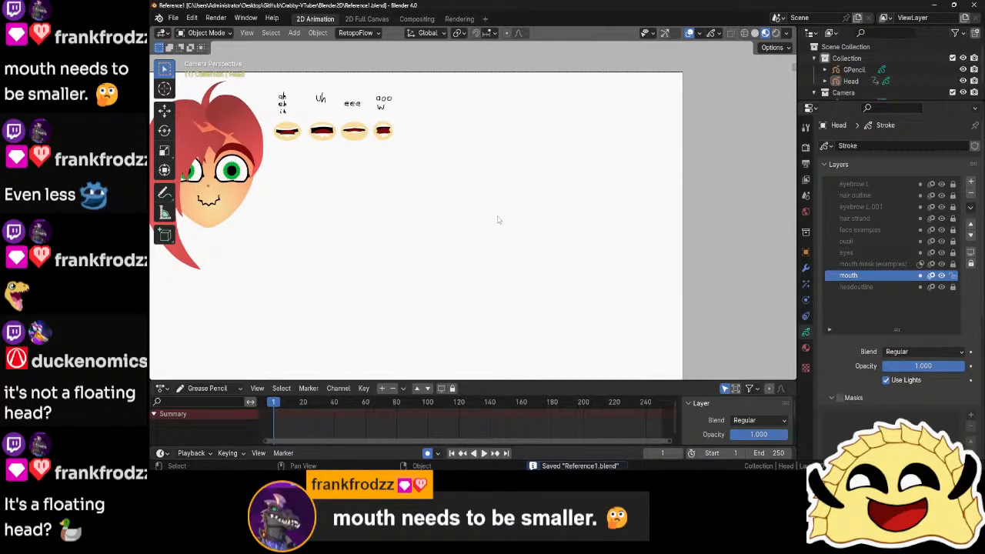
pyautogui.hotkey('ctrl', 'Tab')
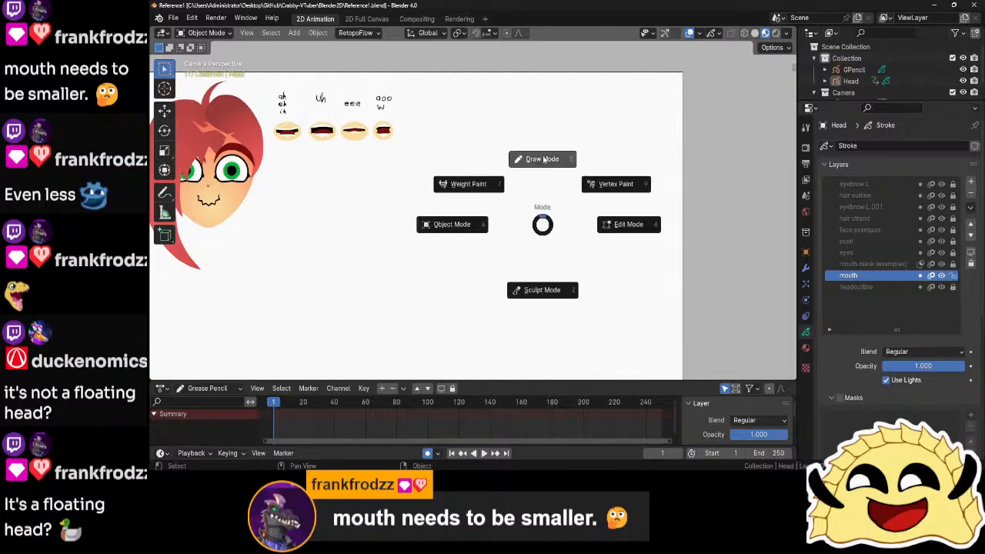
pyautogui.click(544, 159)
pyautogui.click(854, 69)
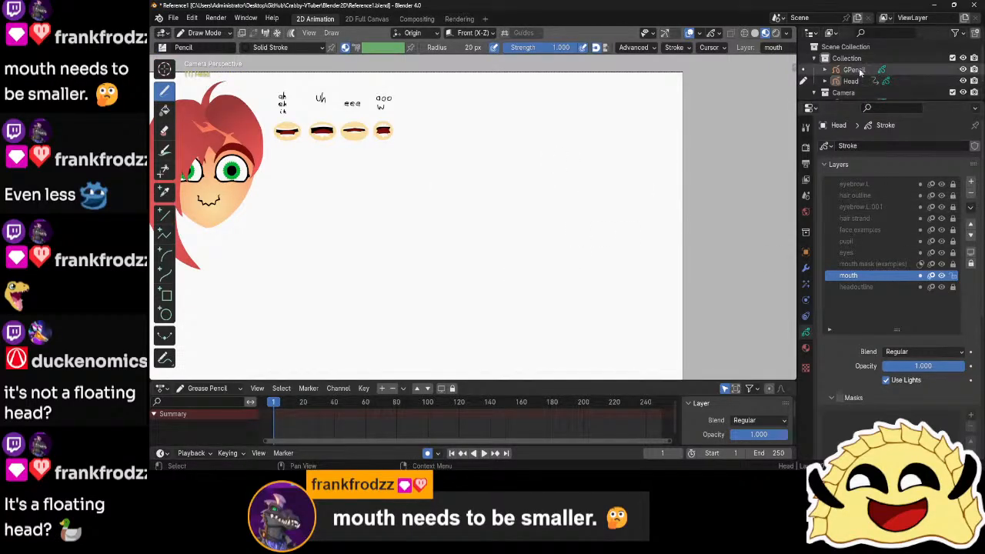
pyautogui.hotkey('ctrl', 'Tab')
pyautogui.click(543, 178)
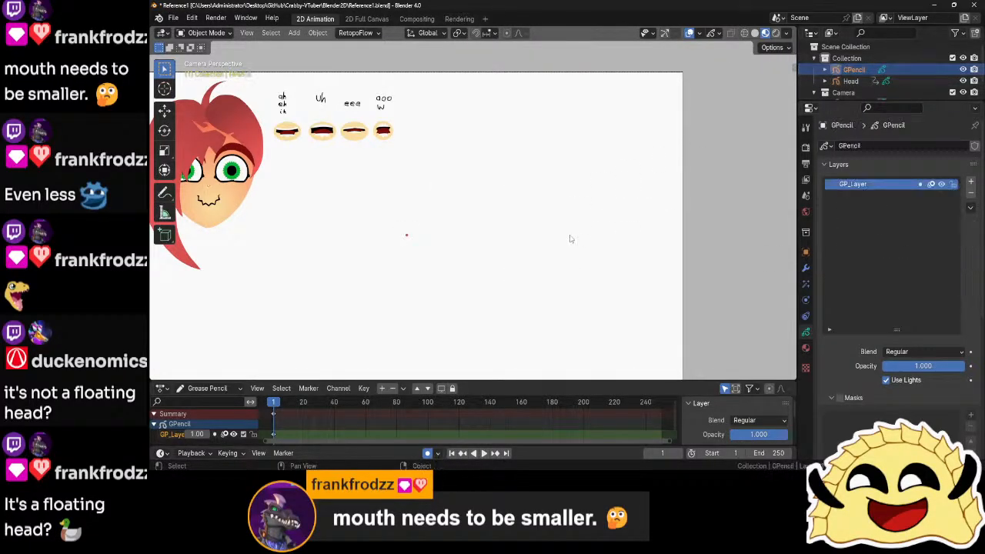
pyautogui.hotkey('ctrl', 'Tab')
pyautogui.click(552, 192)
pyautogui.scroll(2, 551, 199)
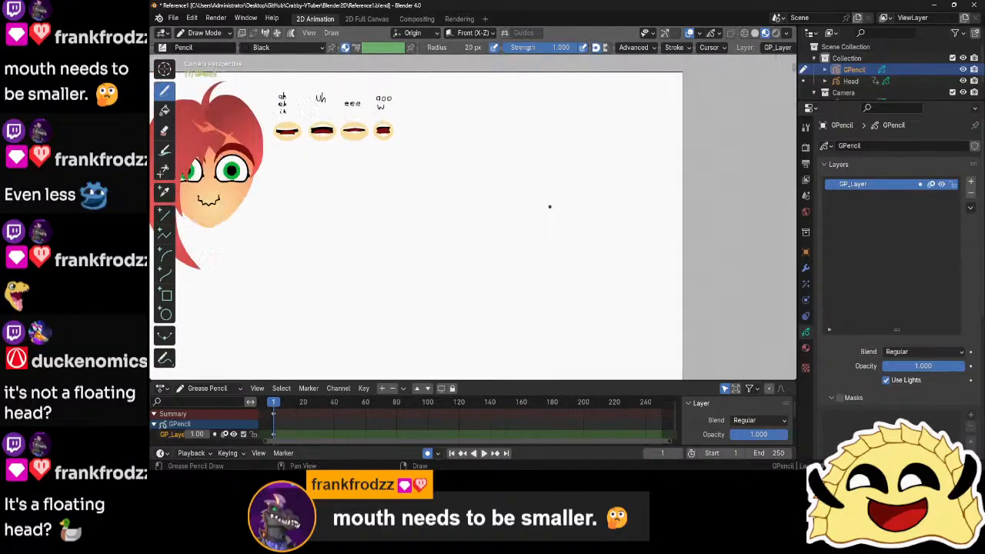
# - Draw a horizontal arm to the right of the head with an upper and a lower line ending in a curved, pointed thumb
pyautogui.moveTo(419, 212); pyautogui.dragTo(544, 207)
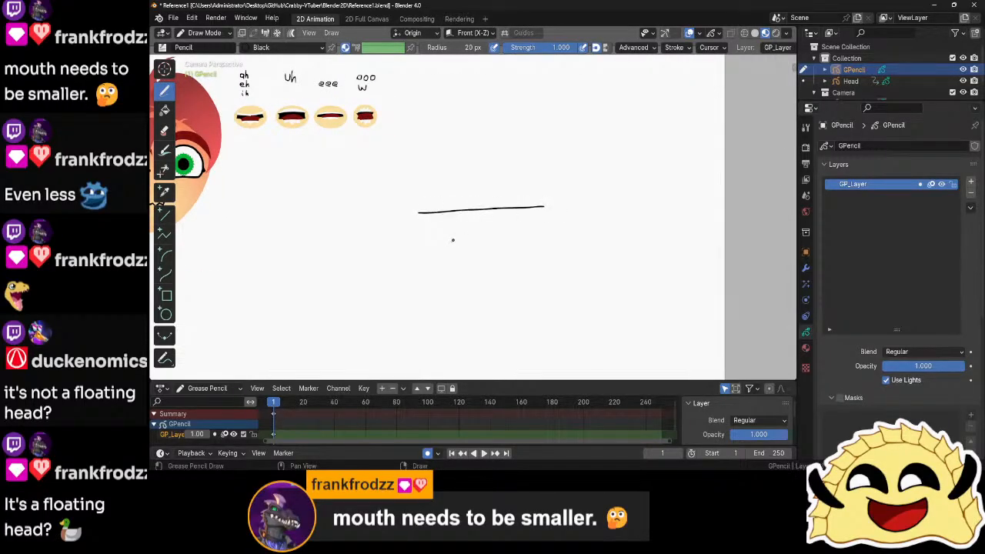
pyautogui.moveTo(414, 263); pyautogui.dragTo(619, 271)
pyautogui.hotkey('ctrl', 'z')
pyautogui.moveTo(543, 249); pyautogui.dragTo(422, 254)
pyautogui.moveTo(543, 228)
pyautogui.mouseDown()
pyautogui.moveTo(593, 240)
pyautogui.moveTo(615, 228)
pyautogui.moveTo(582, 254)
pyautogui.moveTo(549, 254)
pyautogui.moveTo(531, 244)
pyautogui.moveTo(537, 232)
pyautogui.mouseUp()
pyautogui.scroll(3, 552, 217)
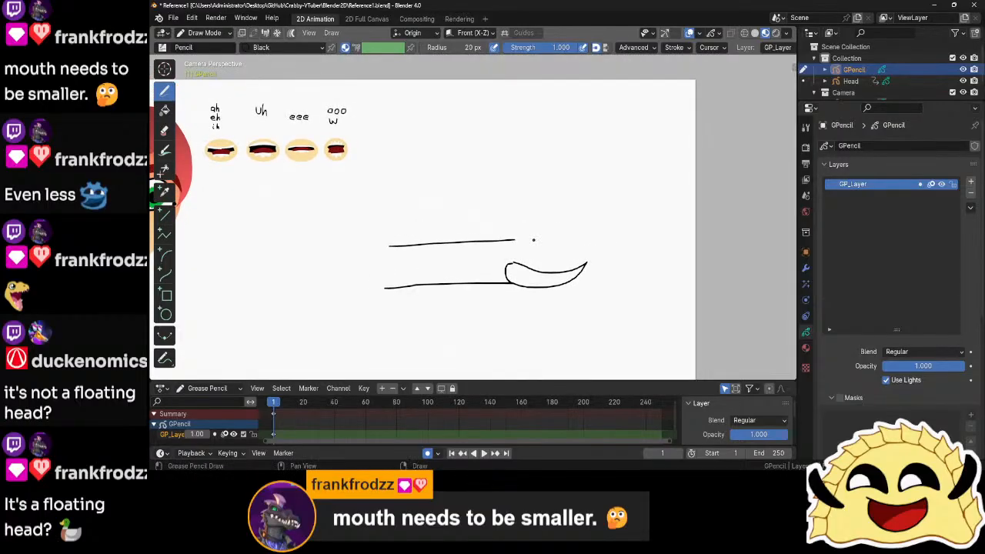
# - Try drawing upward-curving fingers with jagged inner edges from the arm's upper line
pyautogui.keyDown('shift'); pyautogui.moveTo(547, 262); pyautogui.dragTo(464, 242, button='middle'); pyautogui.keyUp('shift')
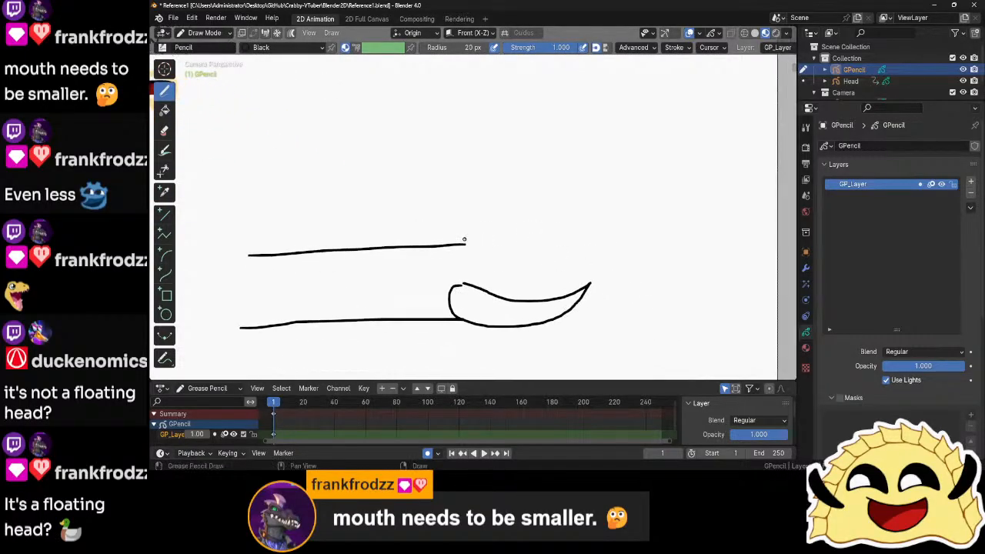
pyautogui.moveTo(466, 245)
pyautogui.mouseDown()
pyautogui.moveTo(574, 211)
pyautogui.moveTo(582, 196)
pyautogui.moveTo(573, 187)
pyautogui.moveTo(590, 155)
pyautogui.moveTo(594, 209)
pyautogui.moveTo(582, 227)
pyautogui.moveTo(534, 247)
pyautogui.moveTo(574, 234)
pyautogui.moveTo(601, 209)
pyautogui.moveTo(600, 155)
pyautogui.moveTo(608, 159)
pyautogui.moveTo(616, 201)
pyautogui.moveTo(584, 252)
pyautogui.moveTo(552, 266)
pyautogui.mouseUp()
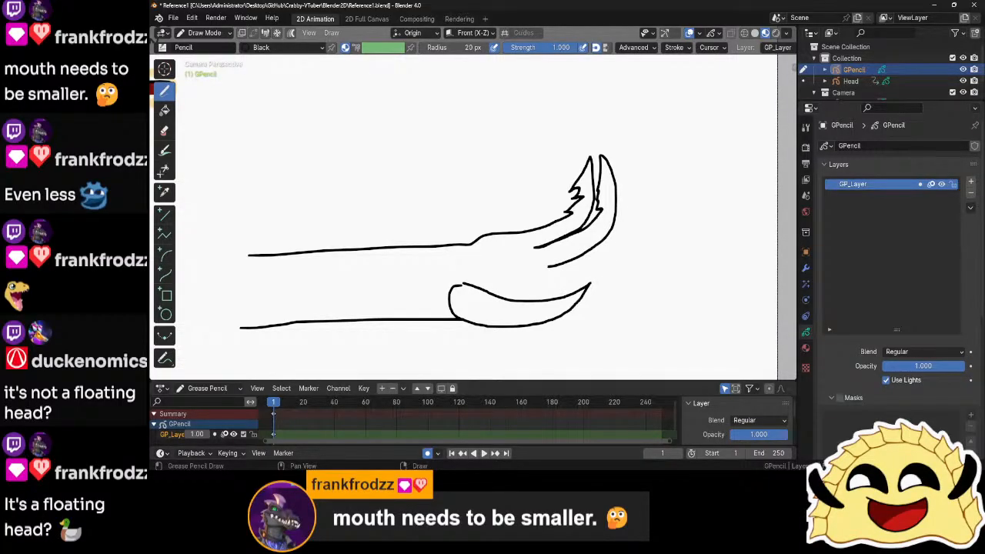
pyautogui.hotkey('ctrl', 'z')
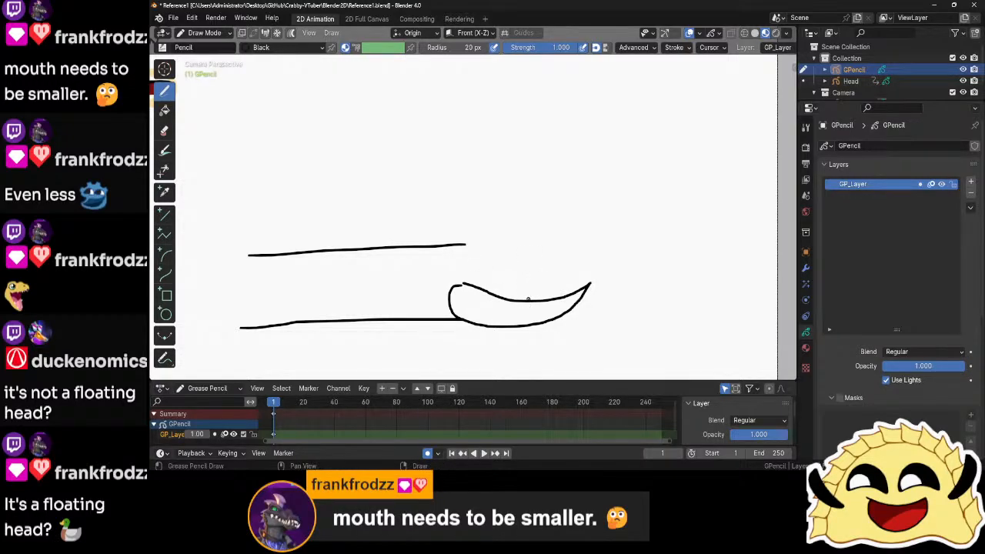
# - Draw four spread, pointed fingers running from the thumb's upper edge to the end of the arm's upper line
pyautogui.moveTo(535, 300)
pyautogui.mouseDown()
pyautogui.moveTo(591, 271)
pyautogui.moveTo(614, 237)
pyautogui.moveTo(617, 222)
pyautogui.moveTo(576, 261)
pyautogui.moveTo(509, 284)
pyautogui.moveTo(583, 229)
pyautogui.moveTo(594, 192)
pyautogui.moveTo(509, 256)
pyautogui.moveTo(541, 183)
pyautogui.moveTo(497, 234)
pyautogui.moveTo(503, 163)
pyautogui.moveTo(460, 244)
pyautogui.mouseUp()
pyautogui.scroll(-6, 621, 186)
pyautogui.scroll(6, 598, 198)
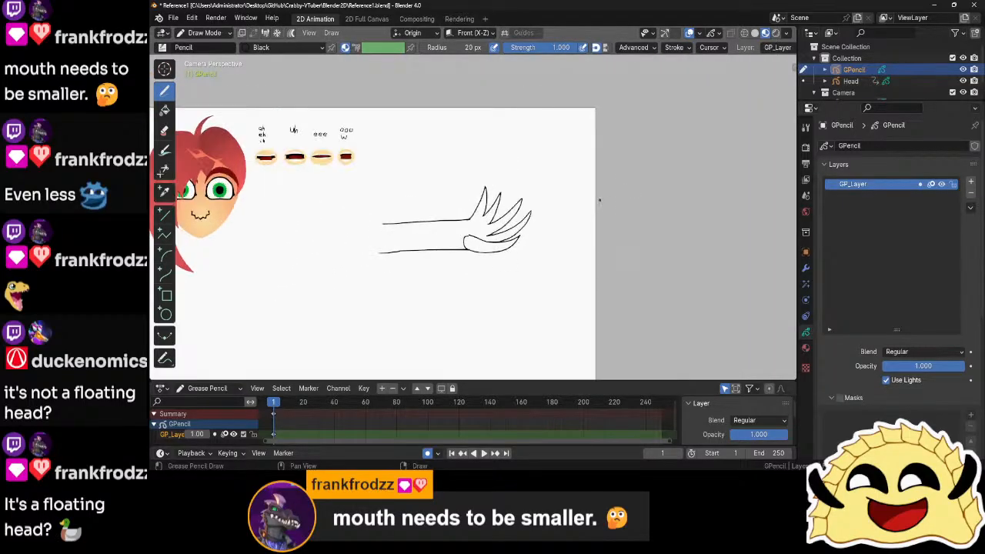
pyautogui.scroll(-6, 597, 203)
pyautogui.scroll(6, 595, 204)
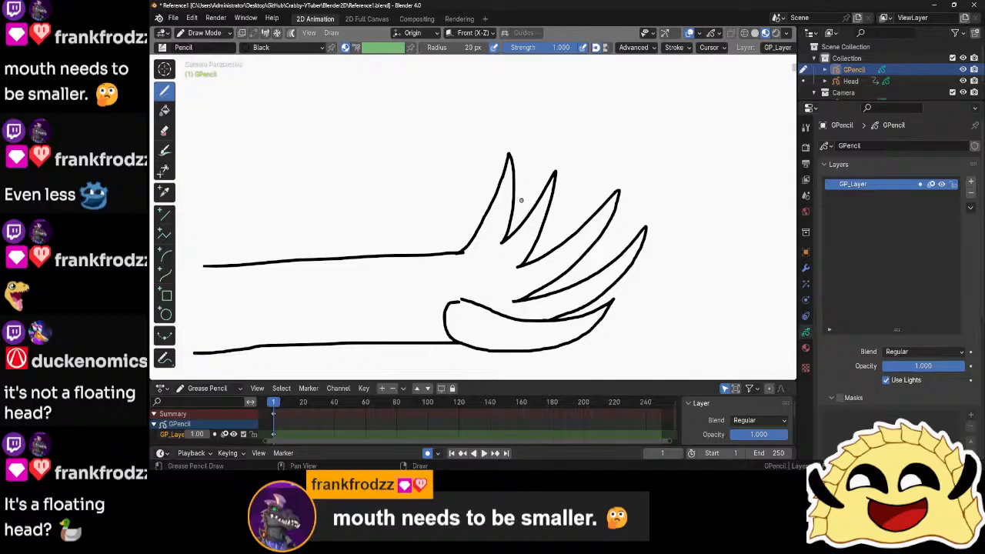
# - In Edit Mode, pull three points on the upper half of the first finger's outer edge outward into small spikes
pyautogui.press('Tab')
pyautogui.moveTo(498, 190); pyautogui.dragTo(509, 205)
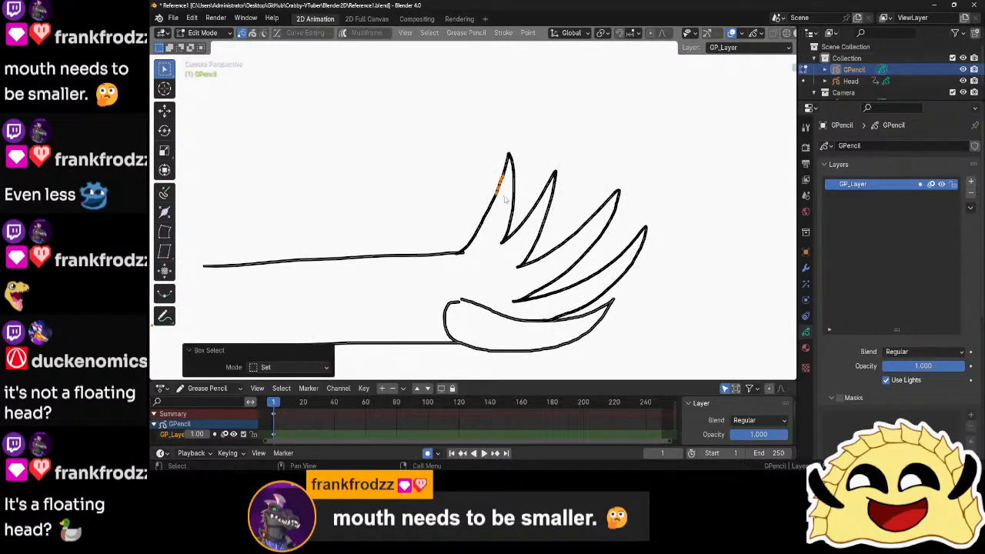
pyautogui.scroll(2, 506, 199)
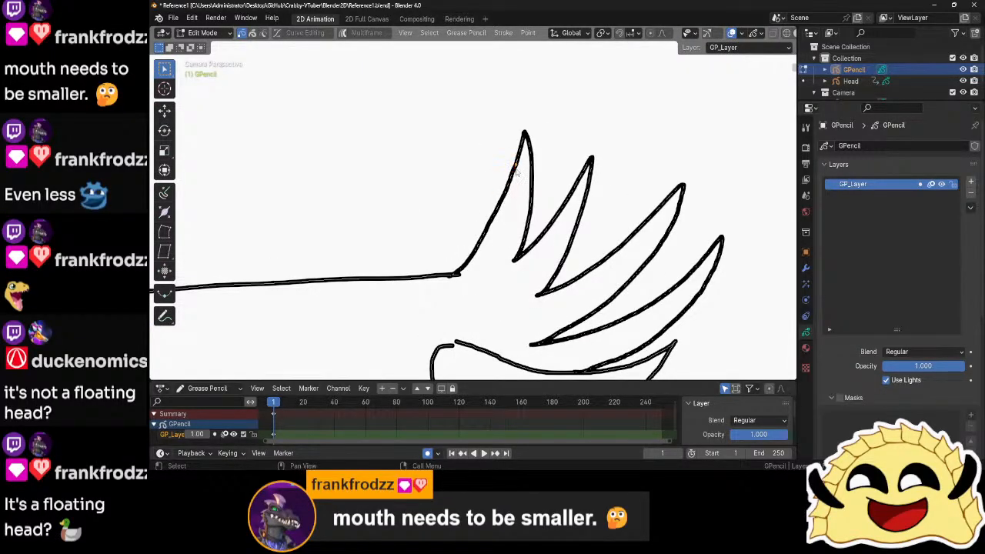
pyautogui.press('g')
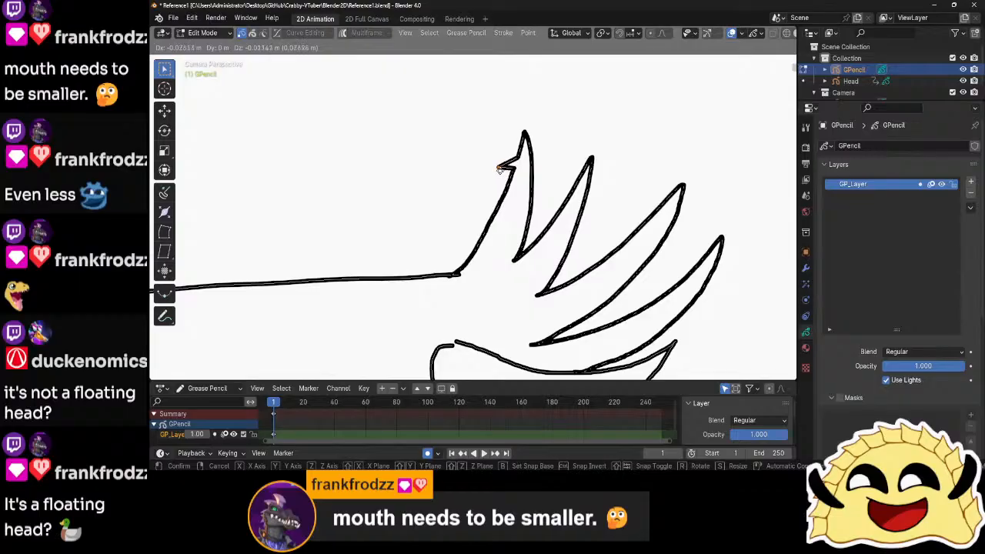
pyautogui.click(499, 171)
pyautogui.click(510, 181)
pyautogui.press('g')
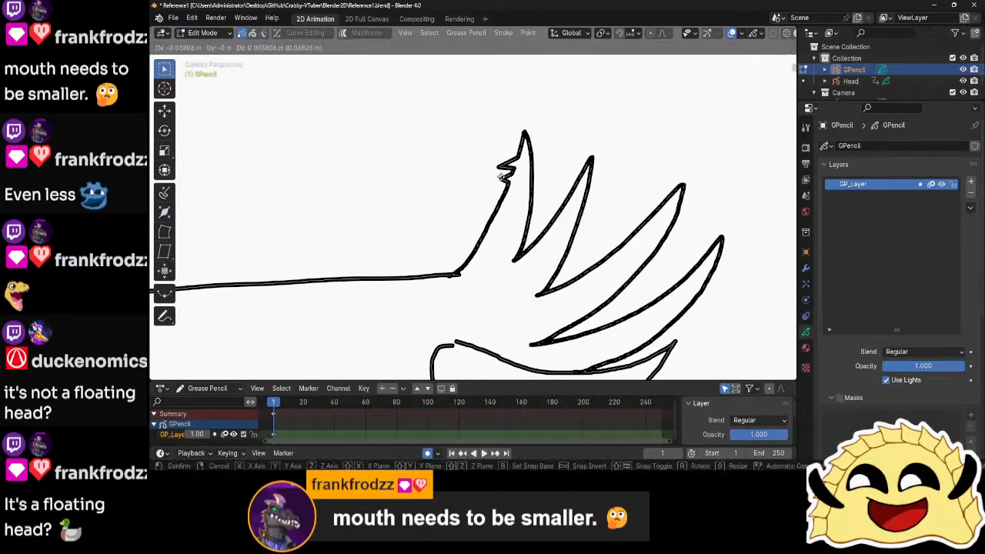
pyautogui.click(499, 182)
pyautogui.click(501, 201)
pyautogui.press('g')
pyautogui.click(492, 199)
# - Pull three more points outward along the lower half of the first finger's outer edge, down toward the arm line
pyautogui.click(492, 216)
pyautogui.press('g')
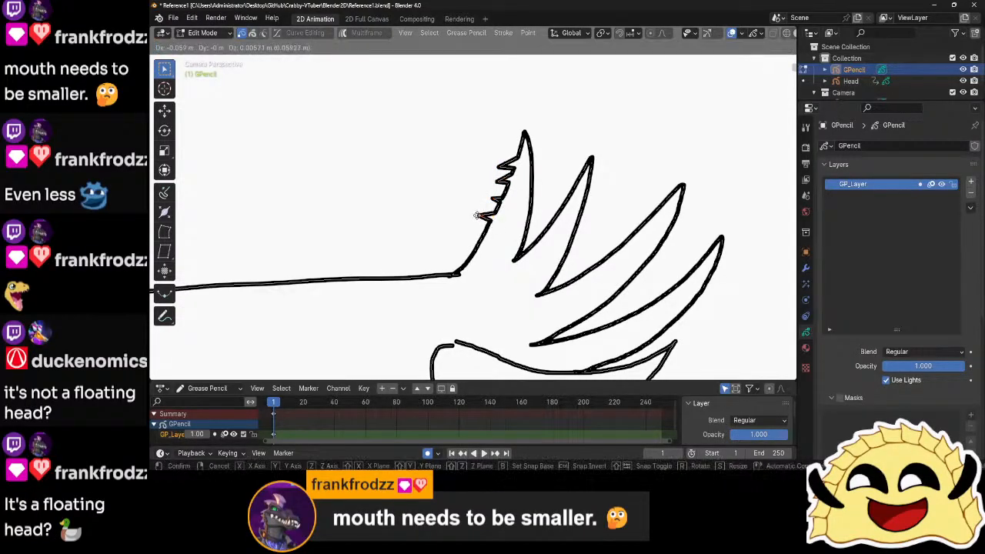
pyautogui.click(480, 215)
pyautogui.click(482, 232)
pyautogui.press('g')
pyautogui.click(469, 232)
pyautogui.click(474, 256)
pyautogui.press('g')
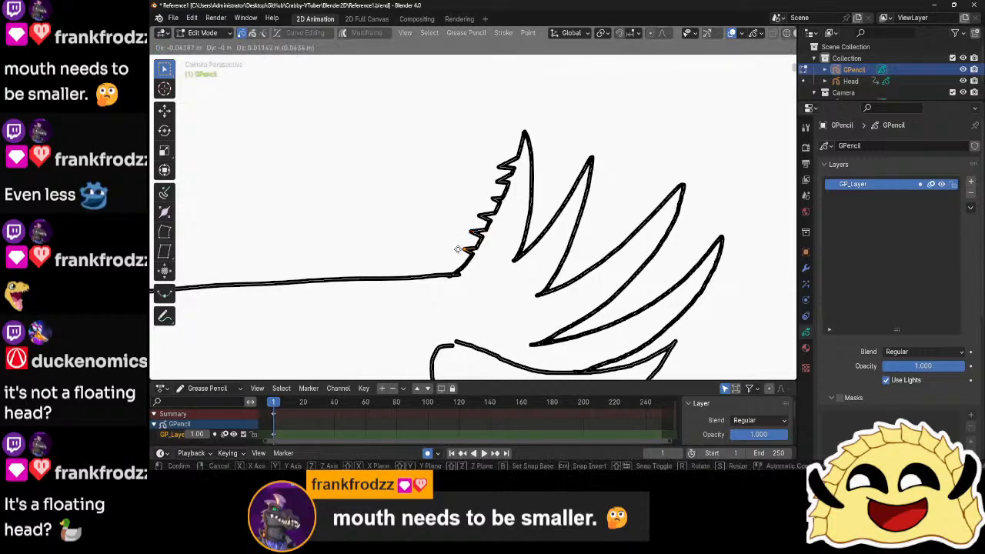
pyautogui.click(465, 248)
# - Shape three small spikes along the second finger's upper edge by moving single points outward
pyautogui.click(574, 181)
pyautogui.press('g')
pyautogui.click(564, 178)
pyautogui.click(561, 203)
pyautogui.press('g')
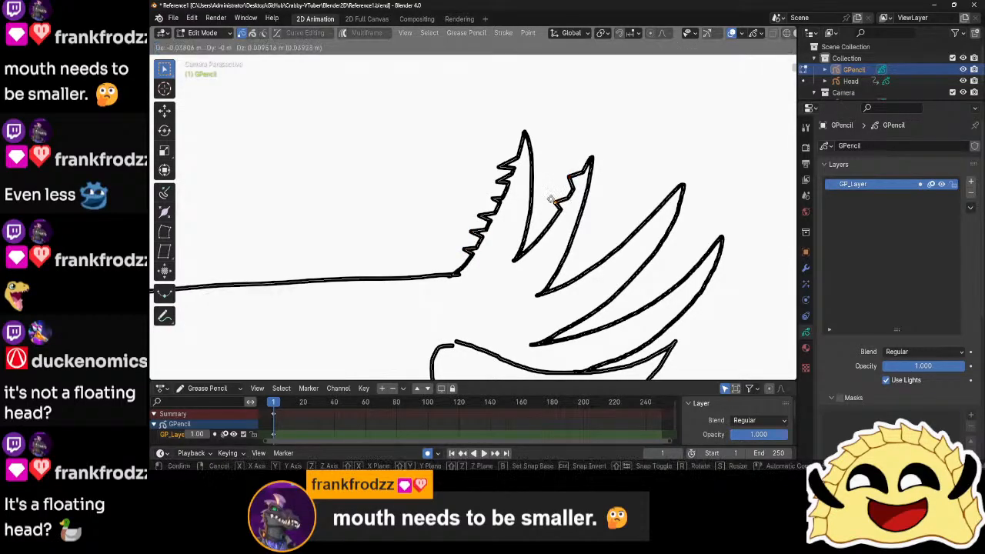
pyautogui.click(551, 202)
pyautogui.click(546, 225)
pyautogui.press('g')
pyautogui.click(534, 224)
# - Move points outward on the tip half of the third finger's upper edge to form spikes
pyautogui.click(657, 206)
pyautogui.press('g')
pyautogui.click(645, 203)
pyautogui.click(636, 226)
pyautogui.press('g')
pyautogui.click(620, 223)
pyautogui.press('g')
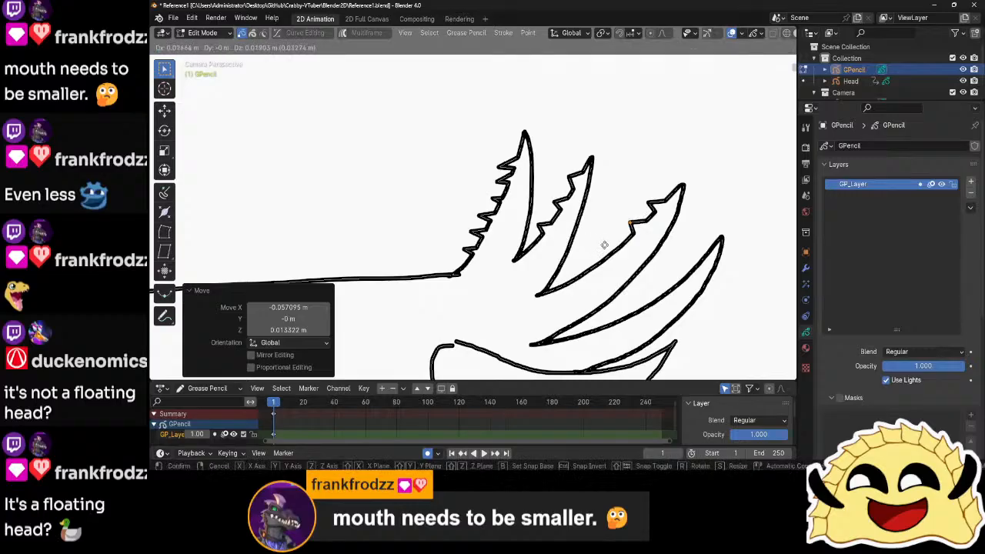
pyautogui.click(605, 243)
# - Add spikes along the base half of the third finger's upper edge, adjust their points and return to Object Mode
pyautogui.click(611, 258)
pyautogui.press('g')
pyautogui.click(595, 246)
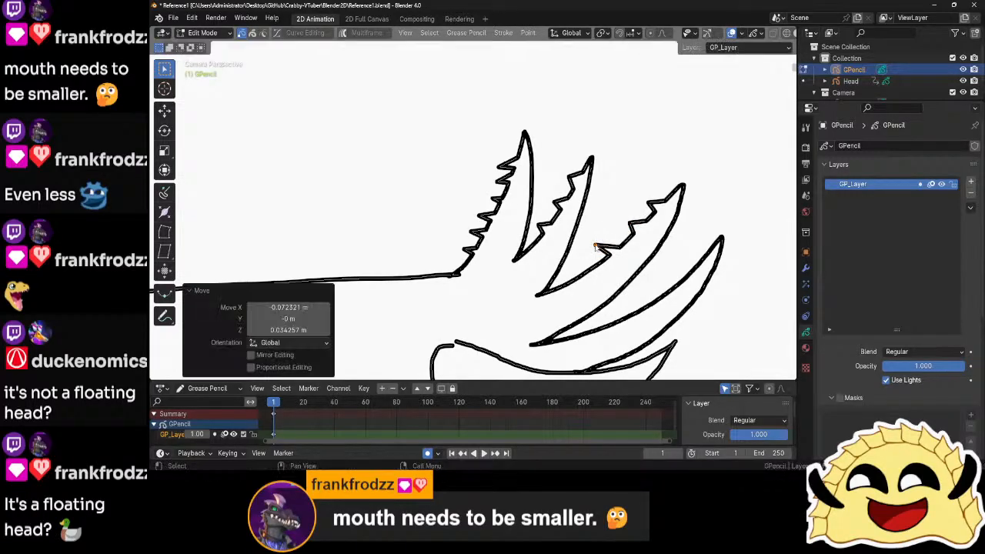
pyautogui.press('g')
pyautogui.click(604, 247)
pyautogui.click(585, 274)
pyautogui.press('g')
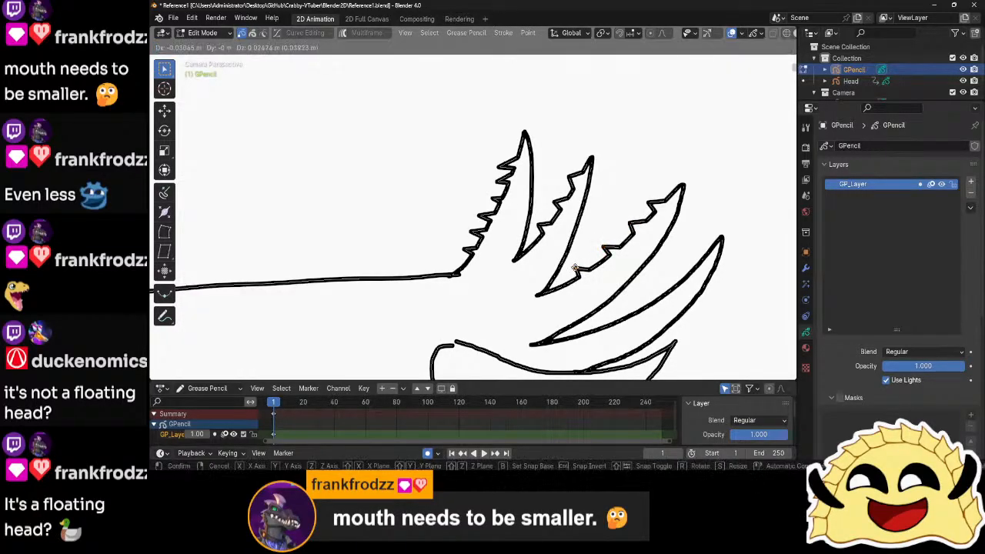
pyautogui.click(577, 269)
pyautogui.press('g')
pyautogui.click(589, 257)
pyautogui.click(638, 154)
pyautogui.scroll(-6, 638, 154)
pyautogui.press('Tab')
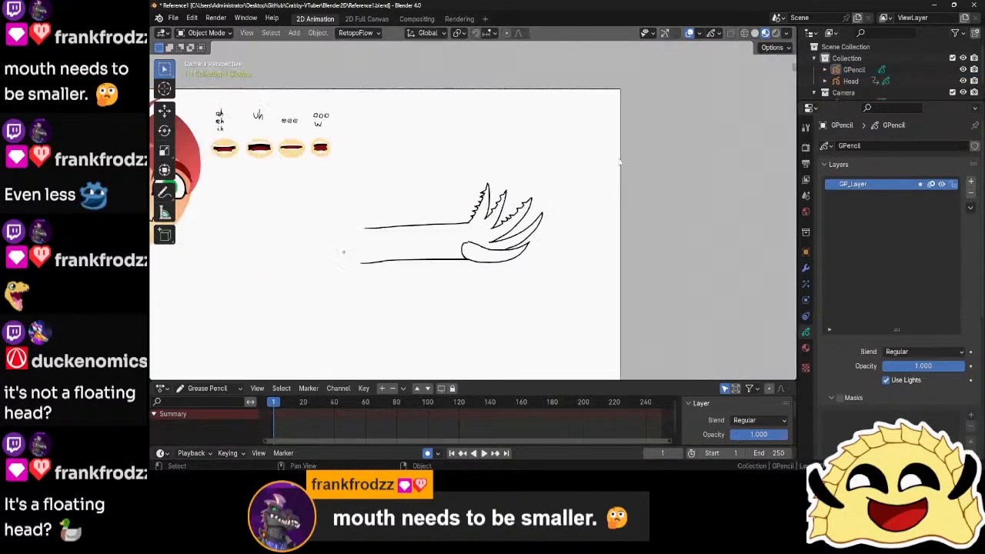
# - Re-enter Edit Mode and pull four spaced points outward along the fourth finger's upper edge, from its tip toward its base
pyautogui.scroll(1, 611, 176)
pyautogui.scroll(3, 612, 175)
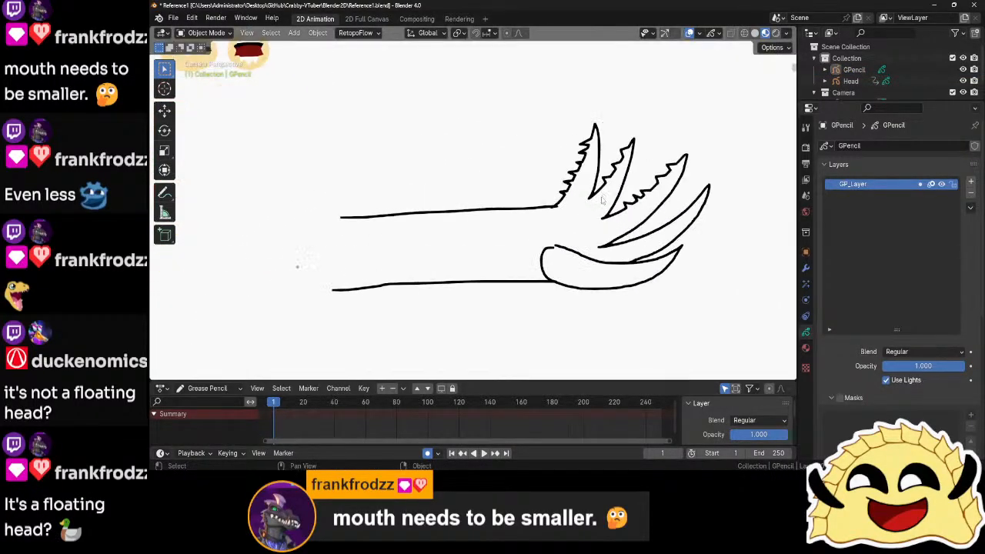
pyautogui.press('Tab')
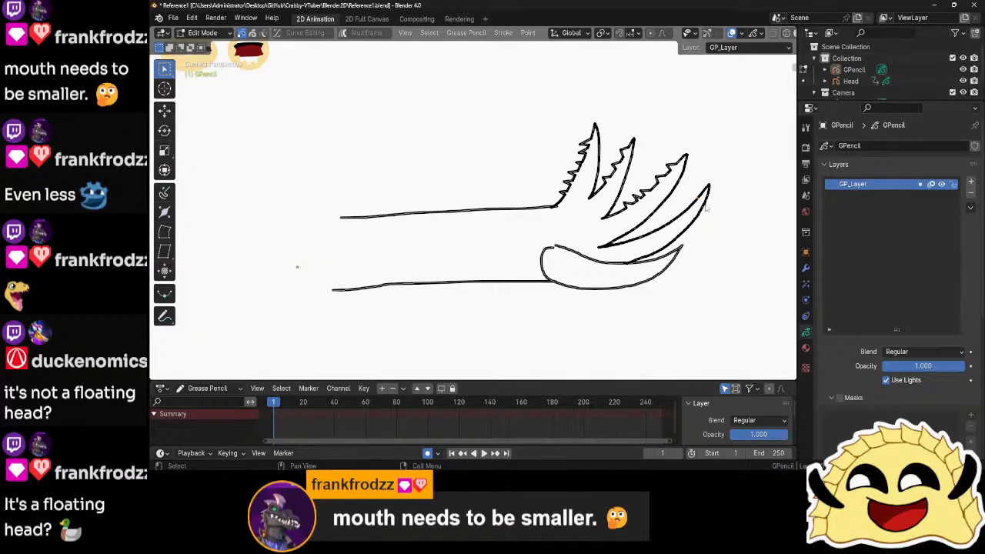
pyautogui.press('g')
pyautogui.click(693, 200)
pyautogui.click(689, 215)
pyautogui.press('g')
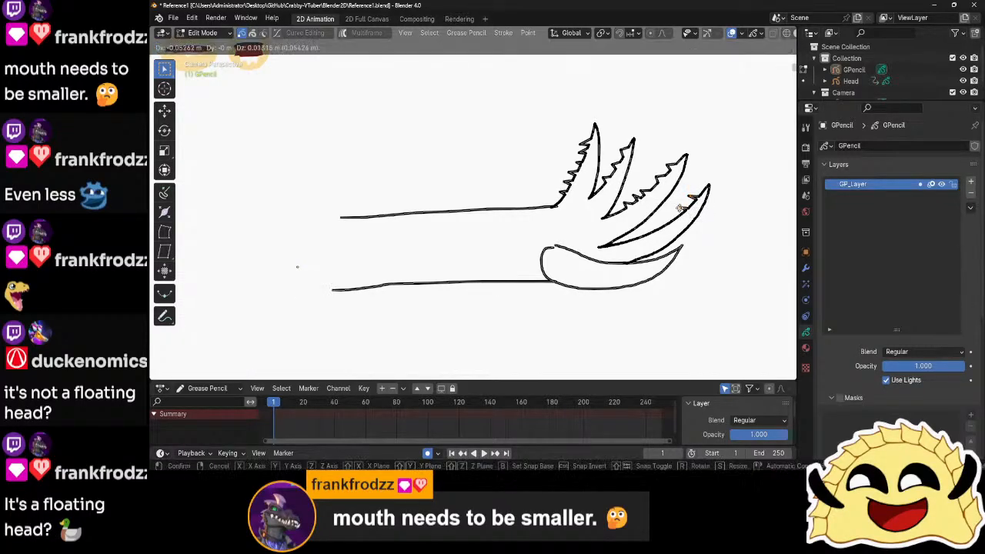
pyautogui.click(675, 210)
pyautogui.click(681, 217)
pyautogui.press('g')
pyautogui.click(670, 220)
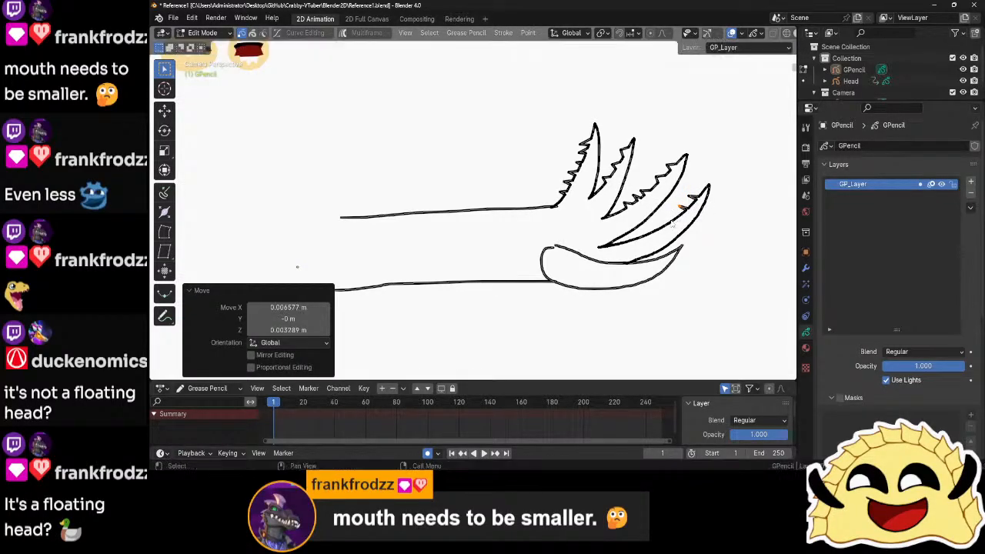
pyautogui.press('g')
pyautogui.click(664, 218)
pyautogui.click(652, 234)
pyautogui.press('g')
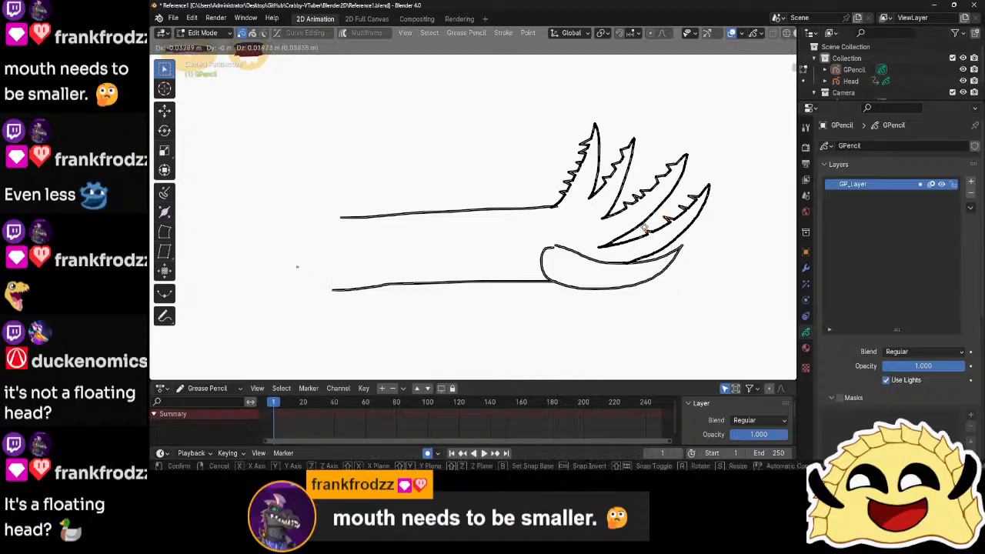
pyautogui.click(644, 229)
# - Pull extra spikes between the existing ones and near the tip of the fourth finger, and return to Object Mode
pyautogui.click(662, 232)
pyautogui.press('g')
pyautogui.click(654, 223)
pyautogui.click(681, 219)
pyautogui.press('g')
pyautogui.click(675, 211)
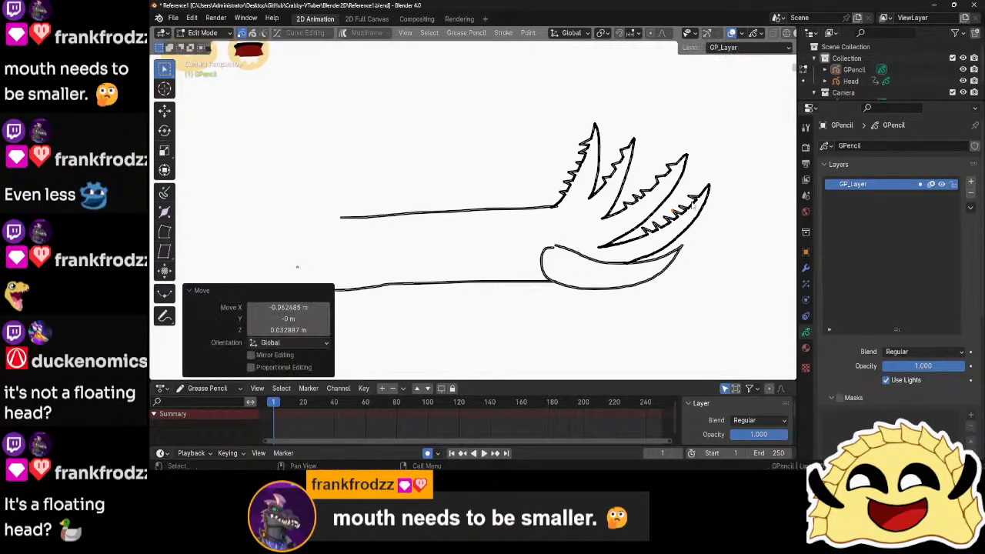
pyautogui.click(694, 205)
pyautogui.press('g')
pyautogui.click(684, 201)
pyautogui.click(702, 194)
pyautogui.press('g')
pyautogui.click(695, 186)
pyautogui.click(706, 182)
pyautogui.scroll(-5, 714, 166)
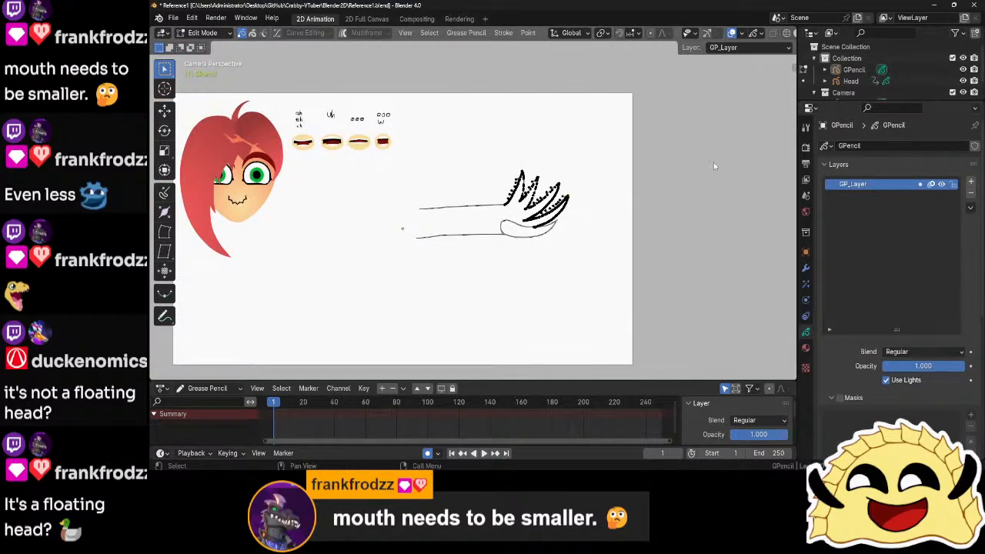
pyautogui.press('Tab')
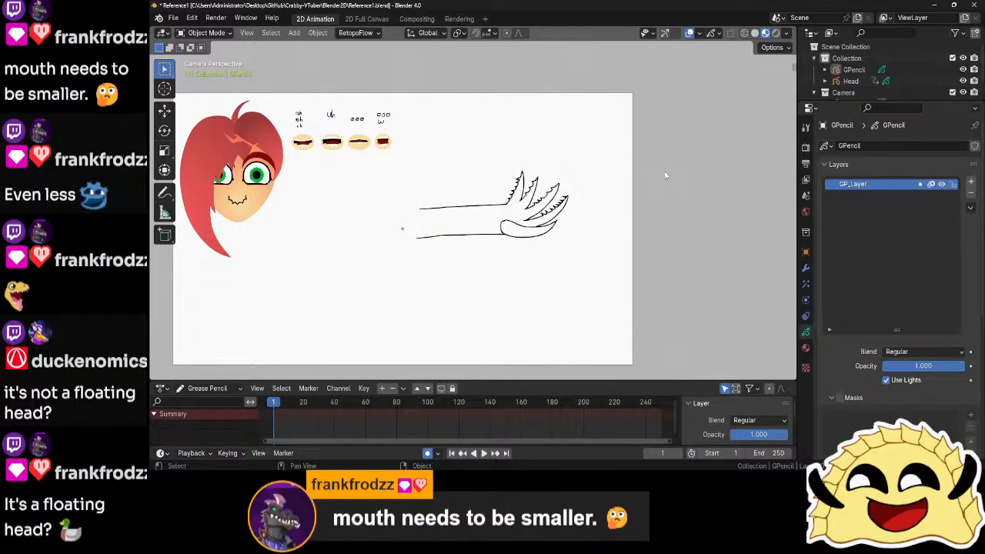
pyautogui.scroll(2, 666, 175)
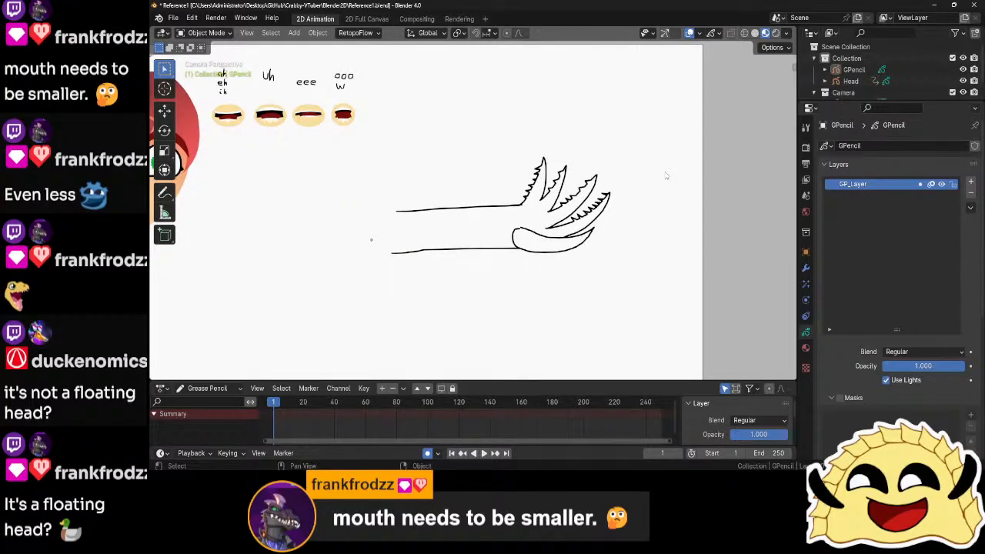
pyautogui.scroll(-5, 665, 176)
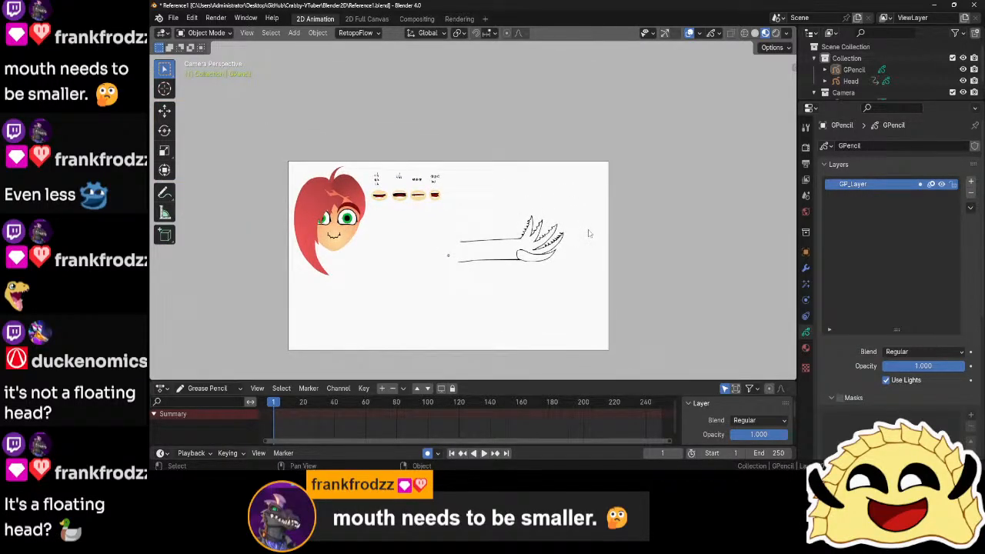
pyautogui.keyDown('shift'); pyautogui.moveTo(578, 234); pyautogui.dragTo(631, 220, button='middle'); pyautogui.keyUp('shift')
pyautogui.scroll(2, 631, 220)
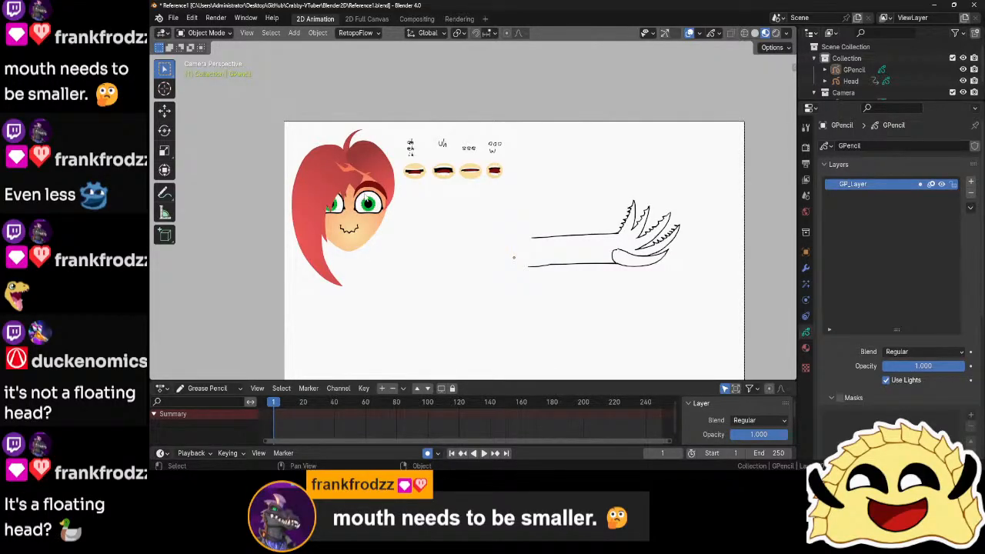
pyautogui.moveTo(370, 197); pyautogui.dragTo(410, 208, button='middle')
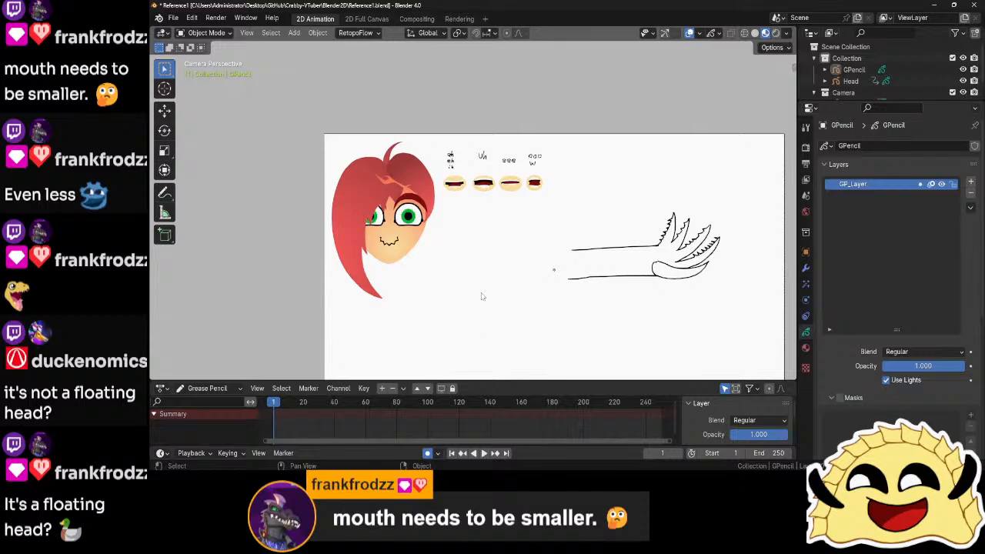
pyautogui.moveTo(482, 296); pyautogui.dragTo(411, 237, button='middle')
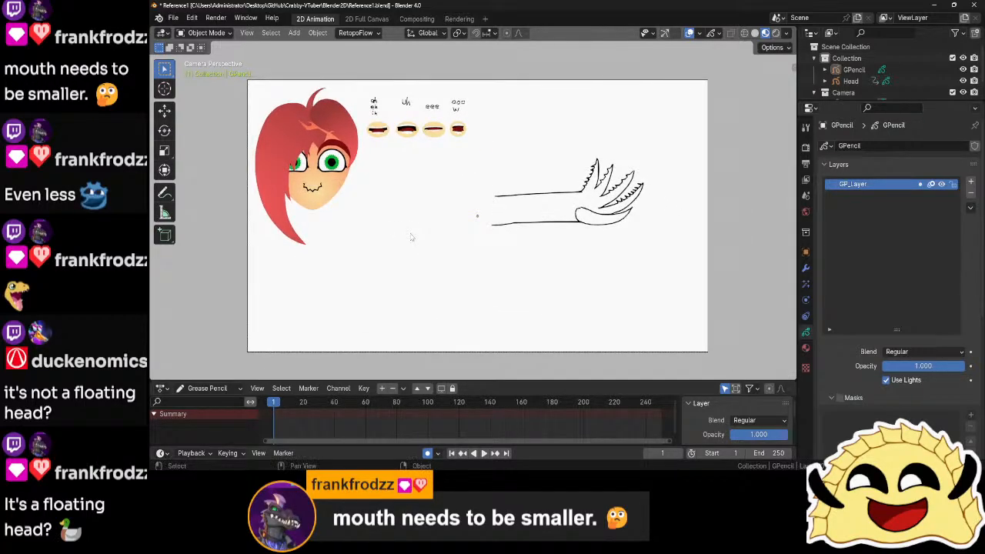